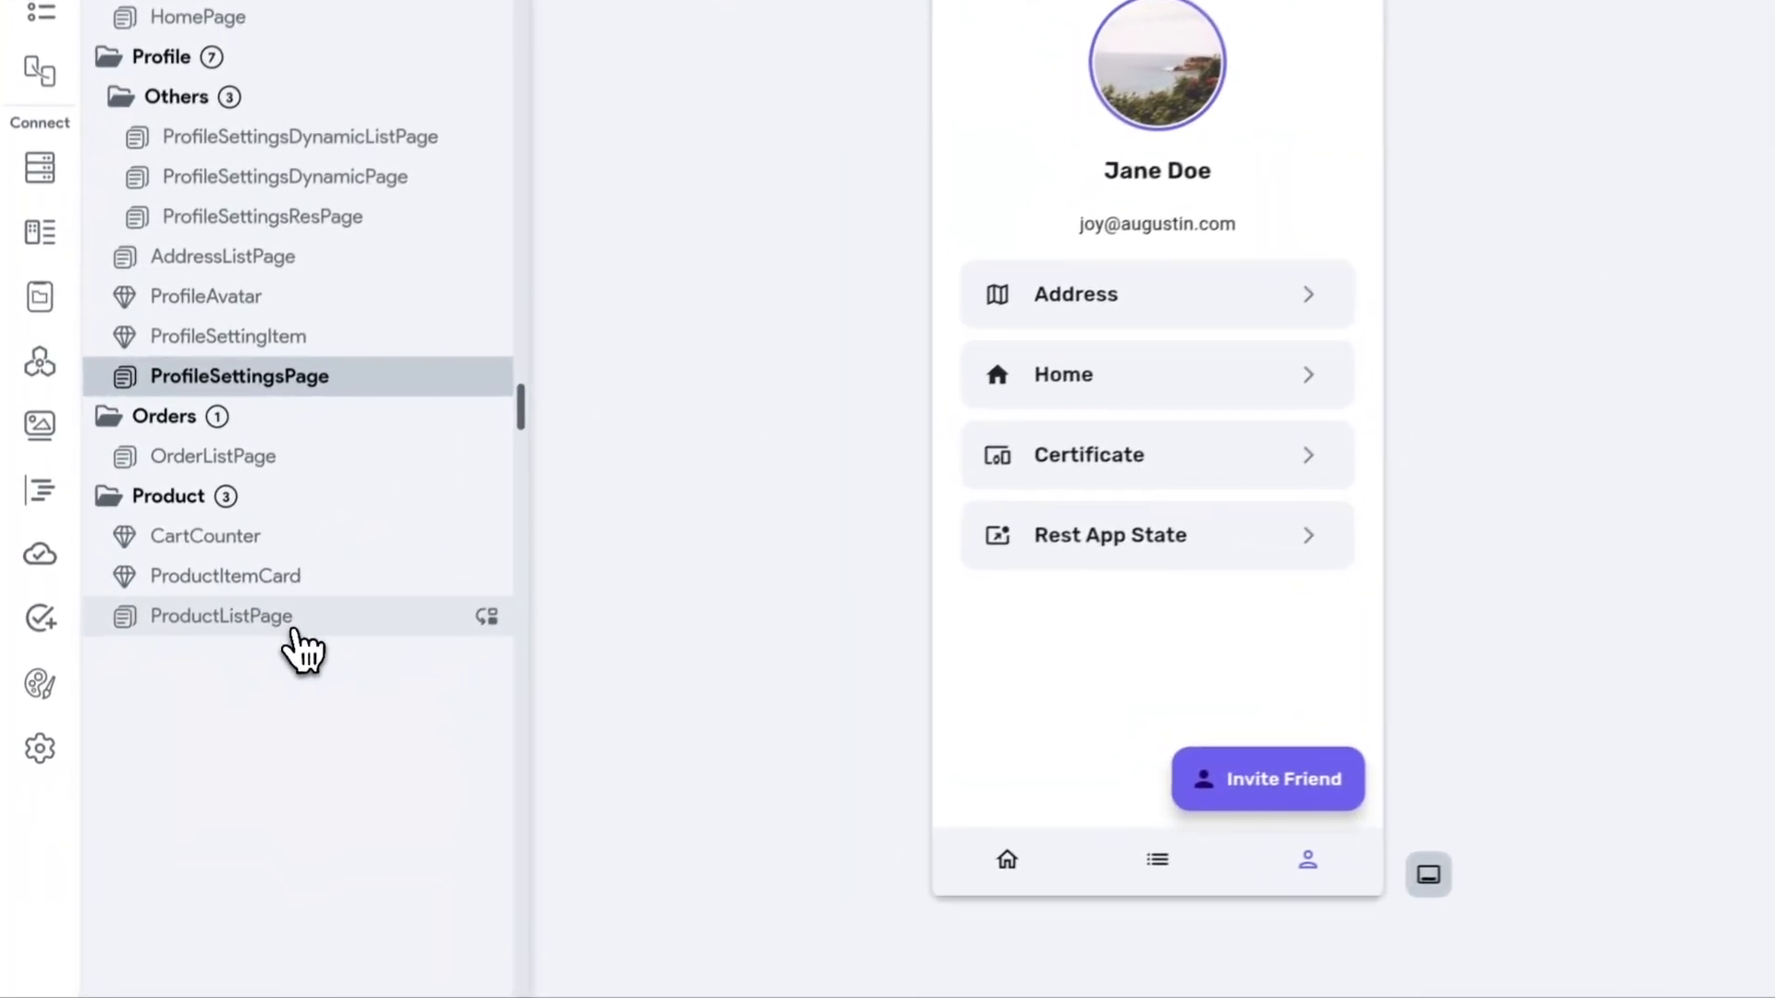
# - Open the ProductItemCard component from the Product folder and select the heart icon button on its image
pyautogui.click(232, 618)
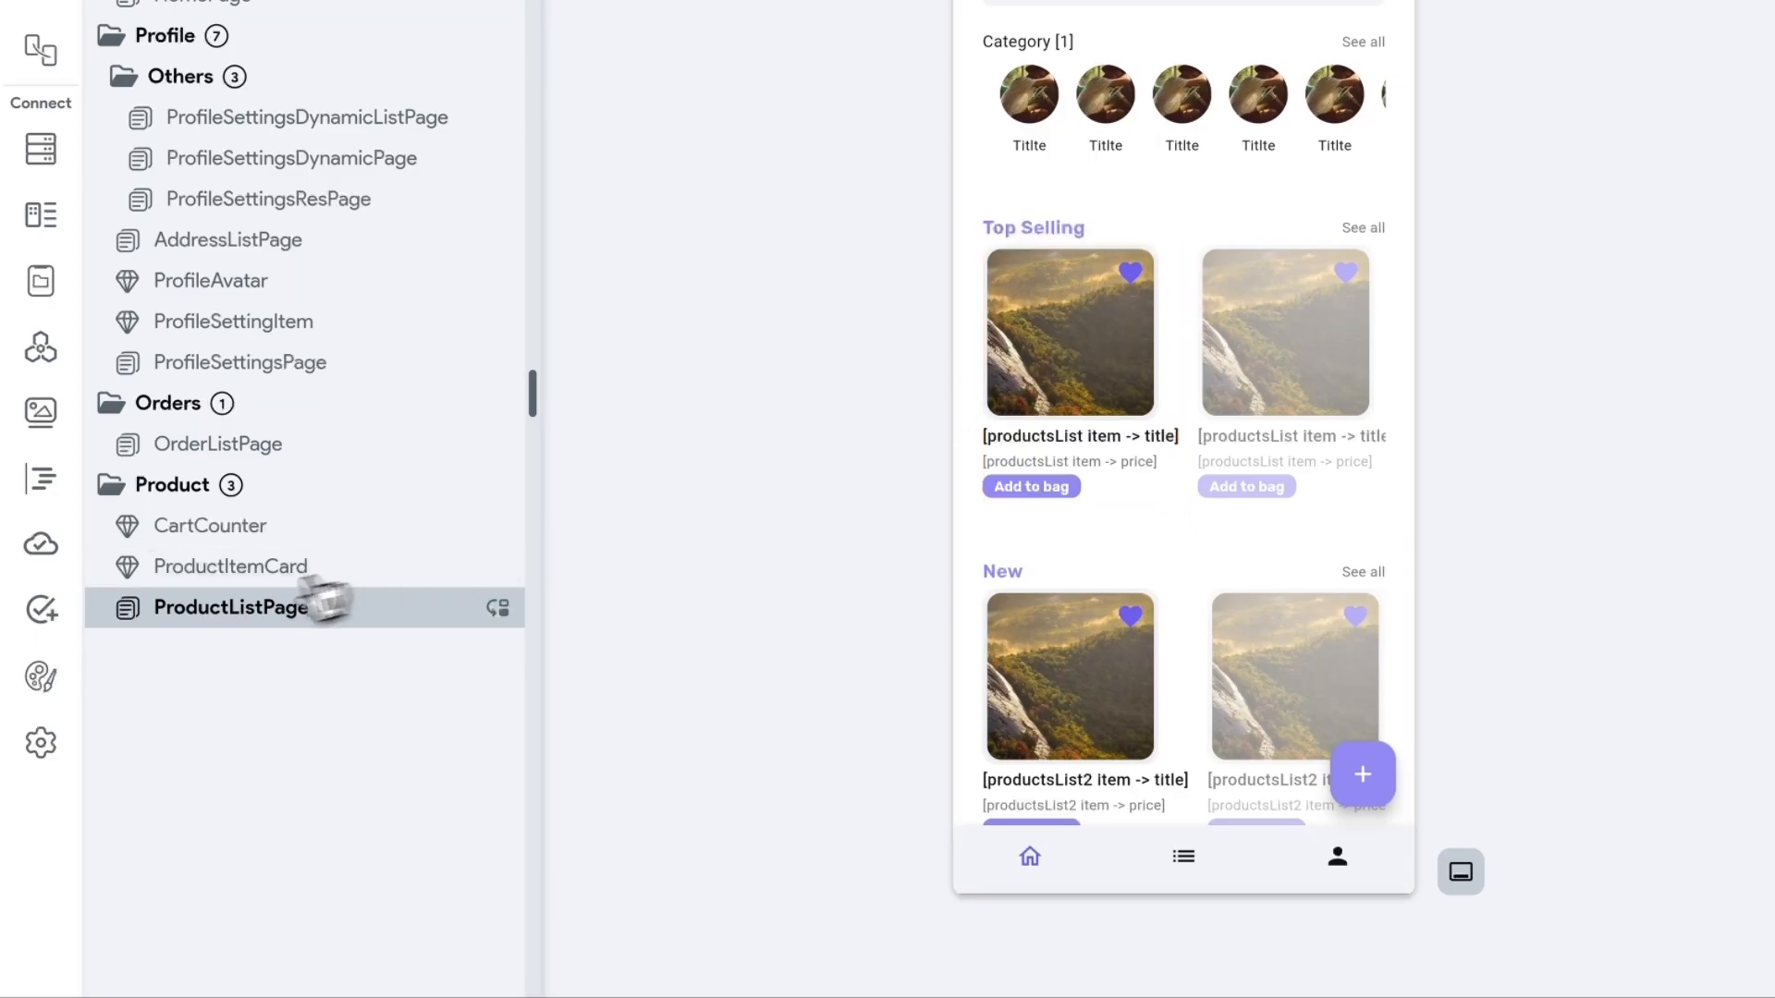
pyautogui.click(226, 568)
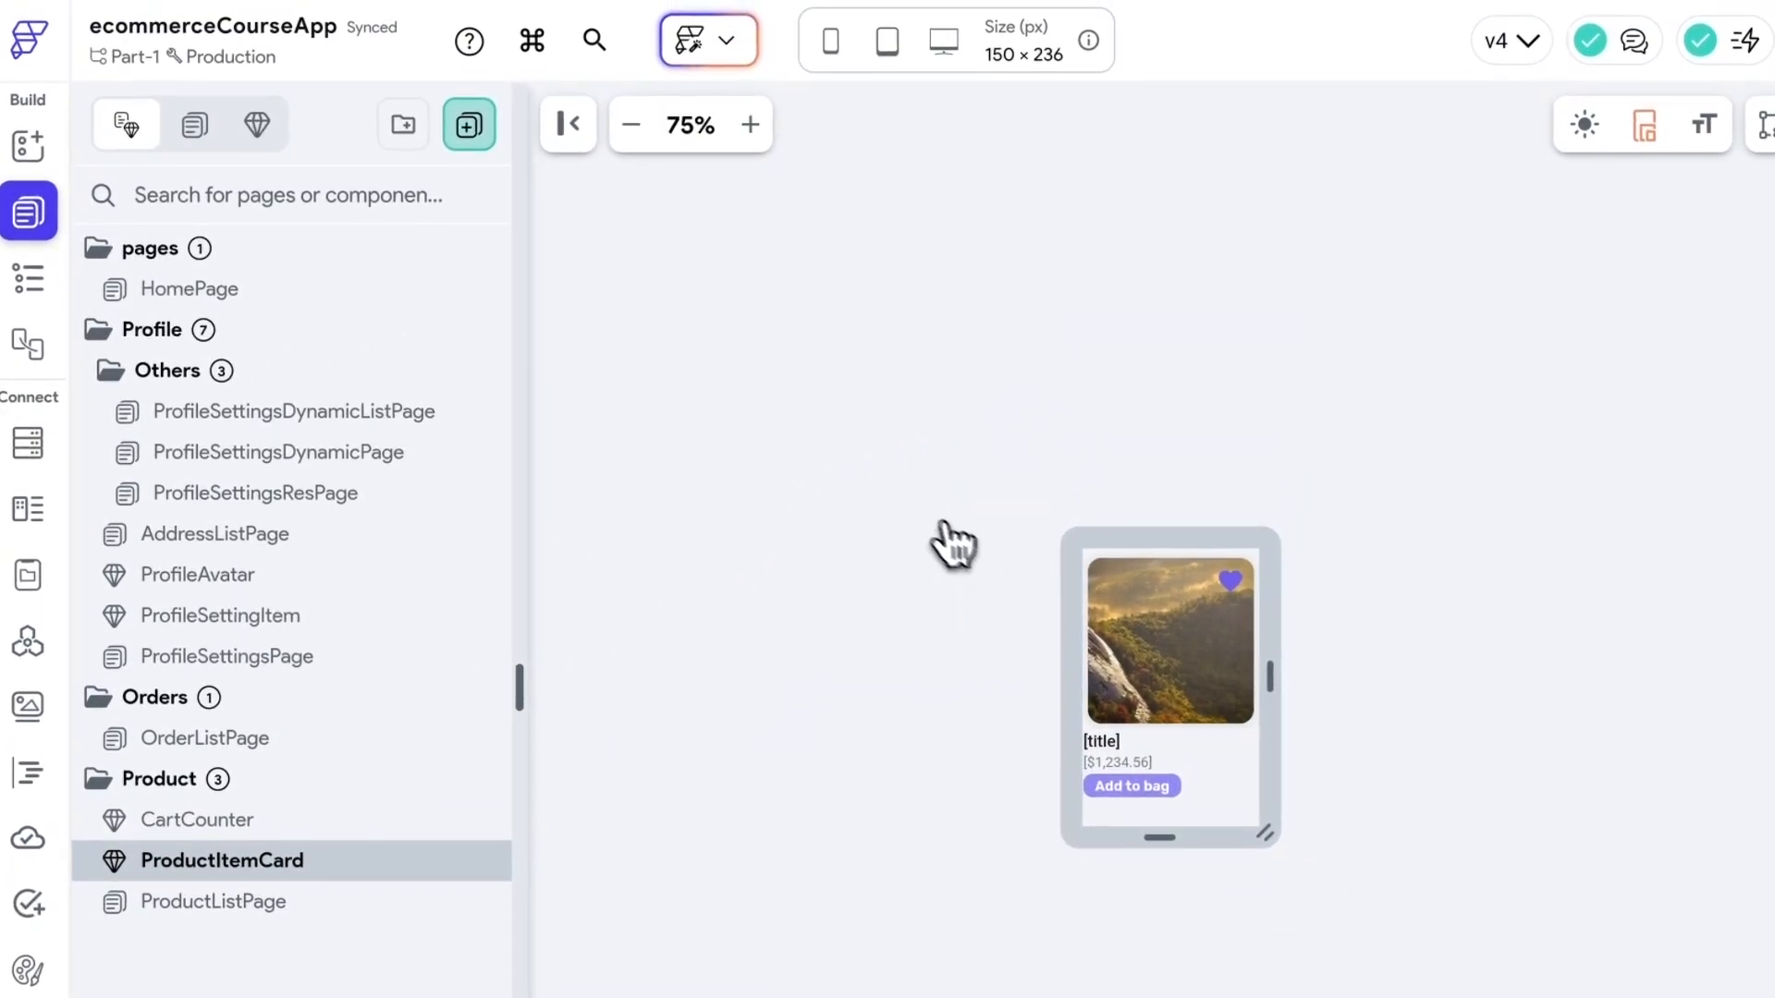
pyautogui.click(749, 125)
pyautogui.click(750, 124)
pyautogui.click(750, 124)
pyautogui.click(749, 134)
pyautogui.click(750, 134)
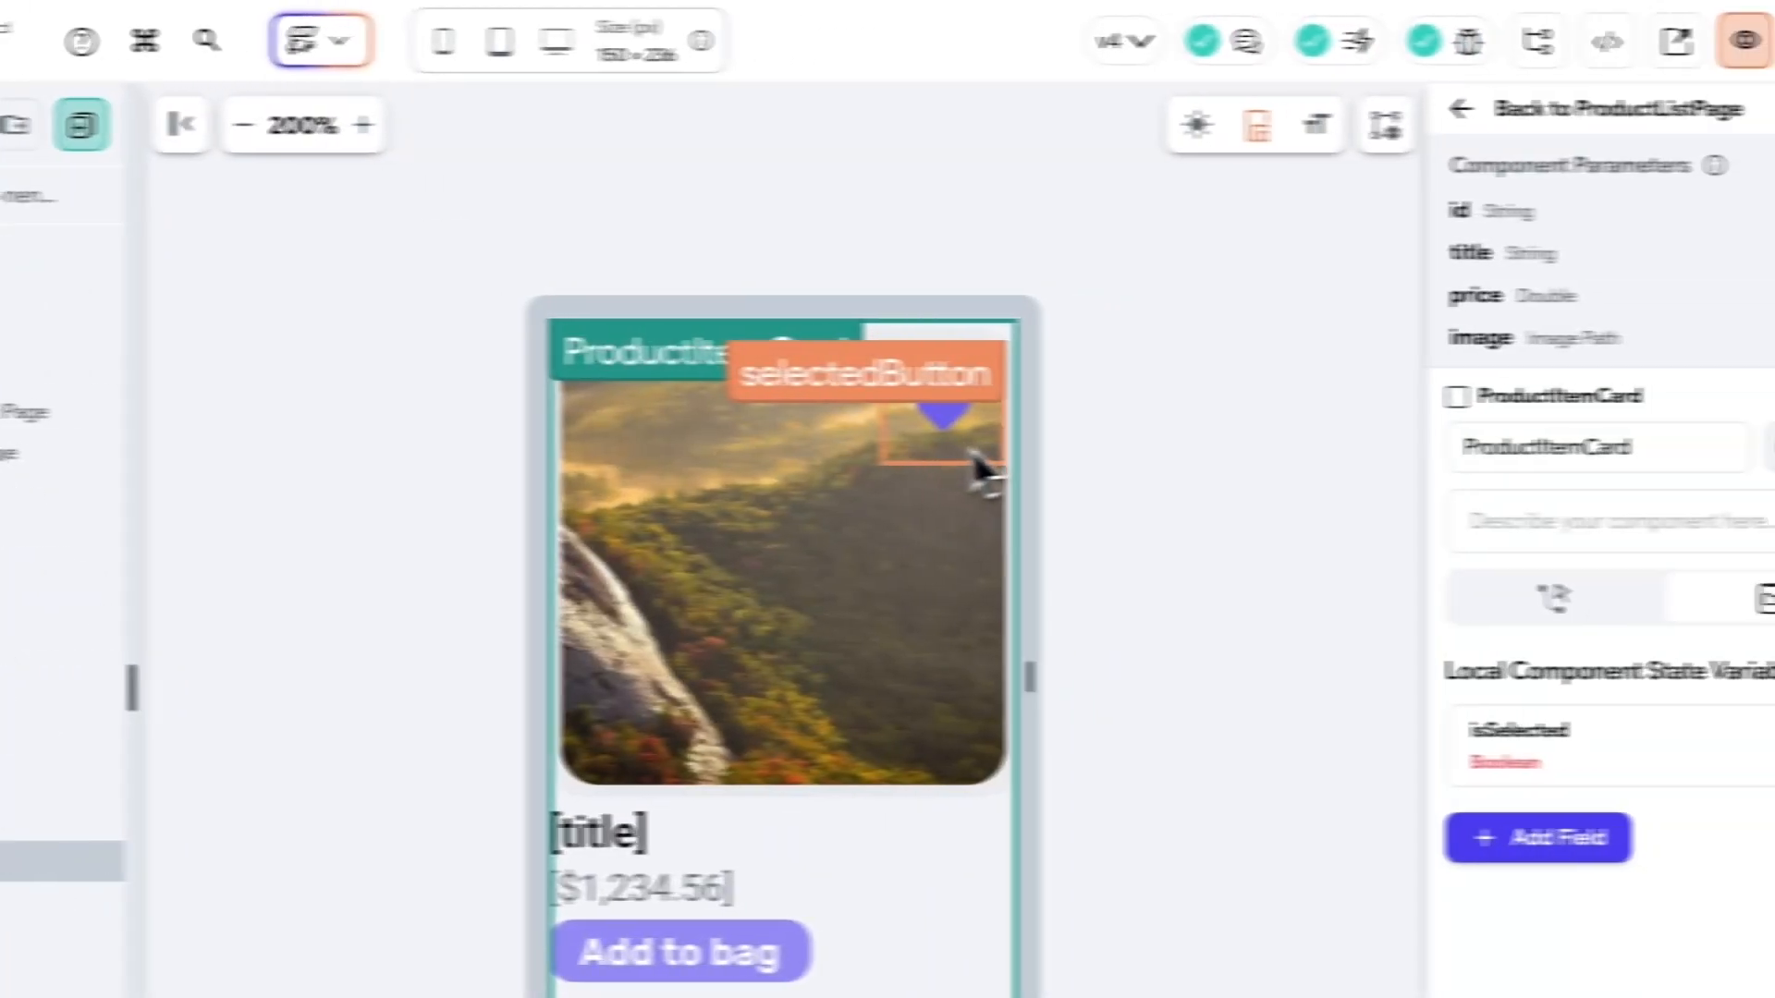
pyautogui.click(1331, 407)
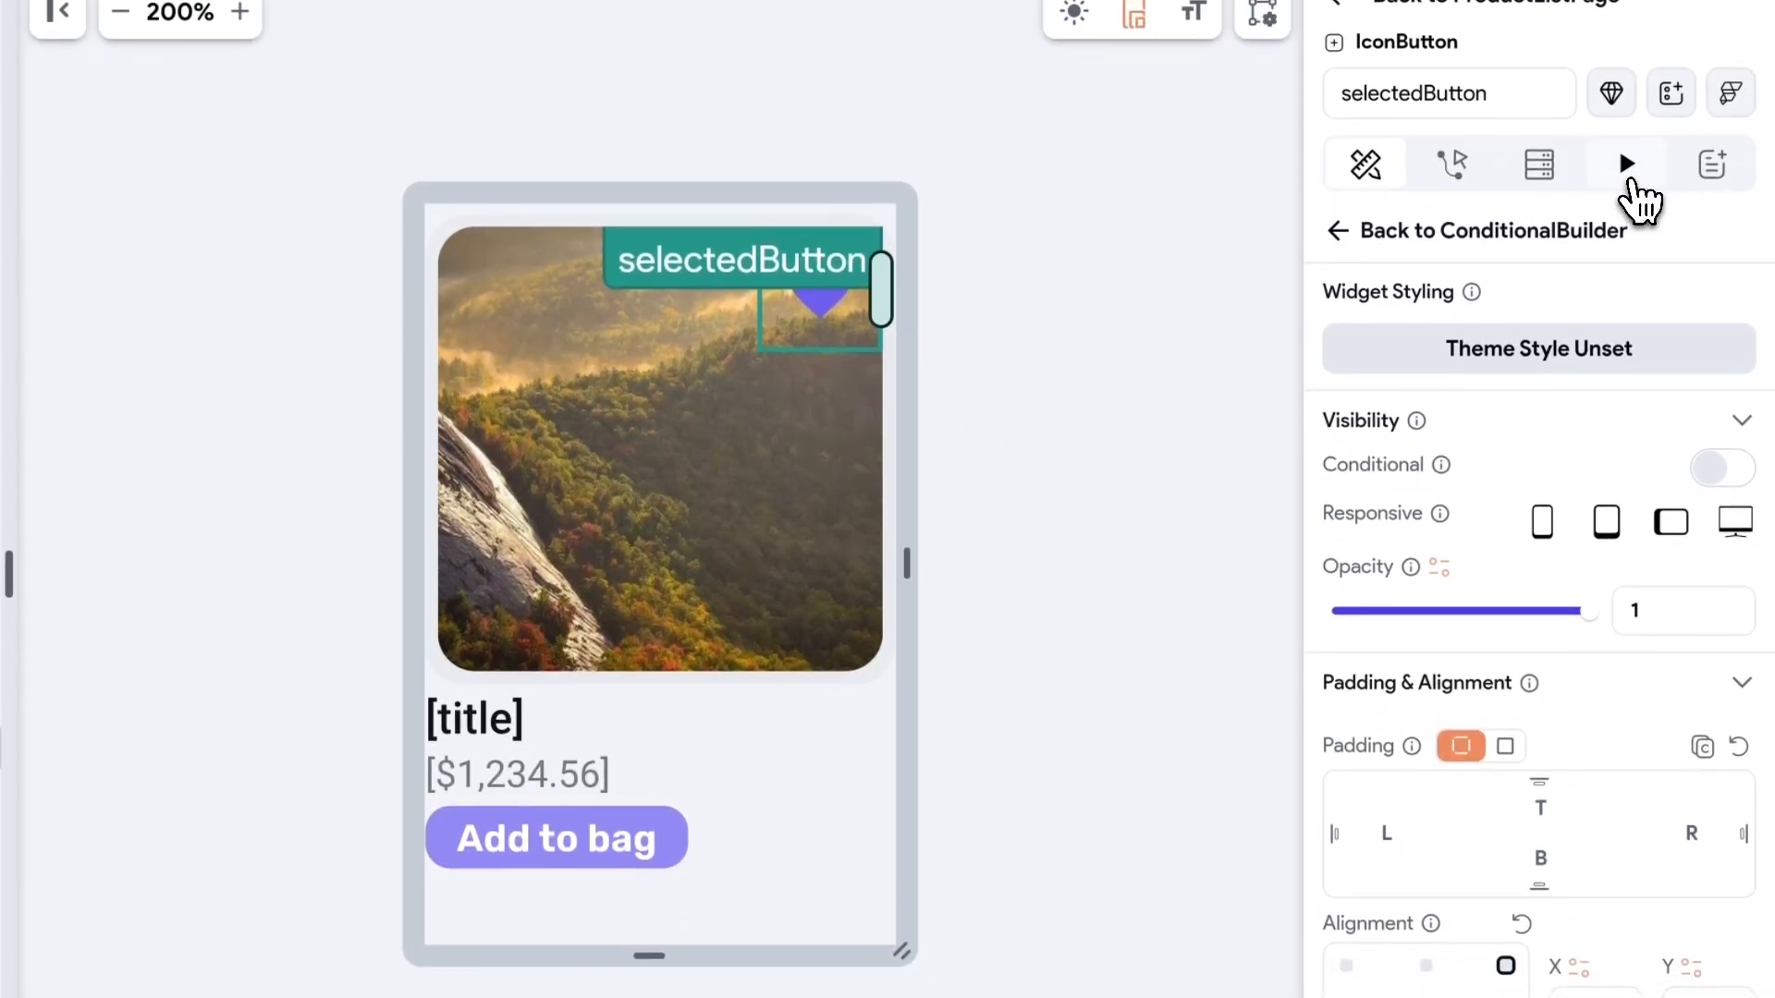
# - Add a Scale animation that runs On Action Trigger to the selected heart icon button
pyautogui.click(1635, 175)
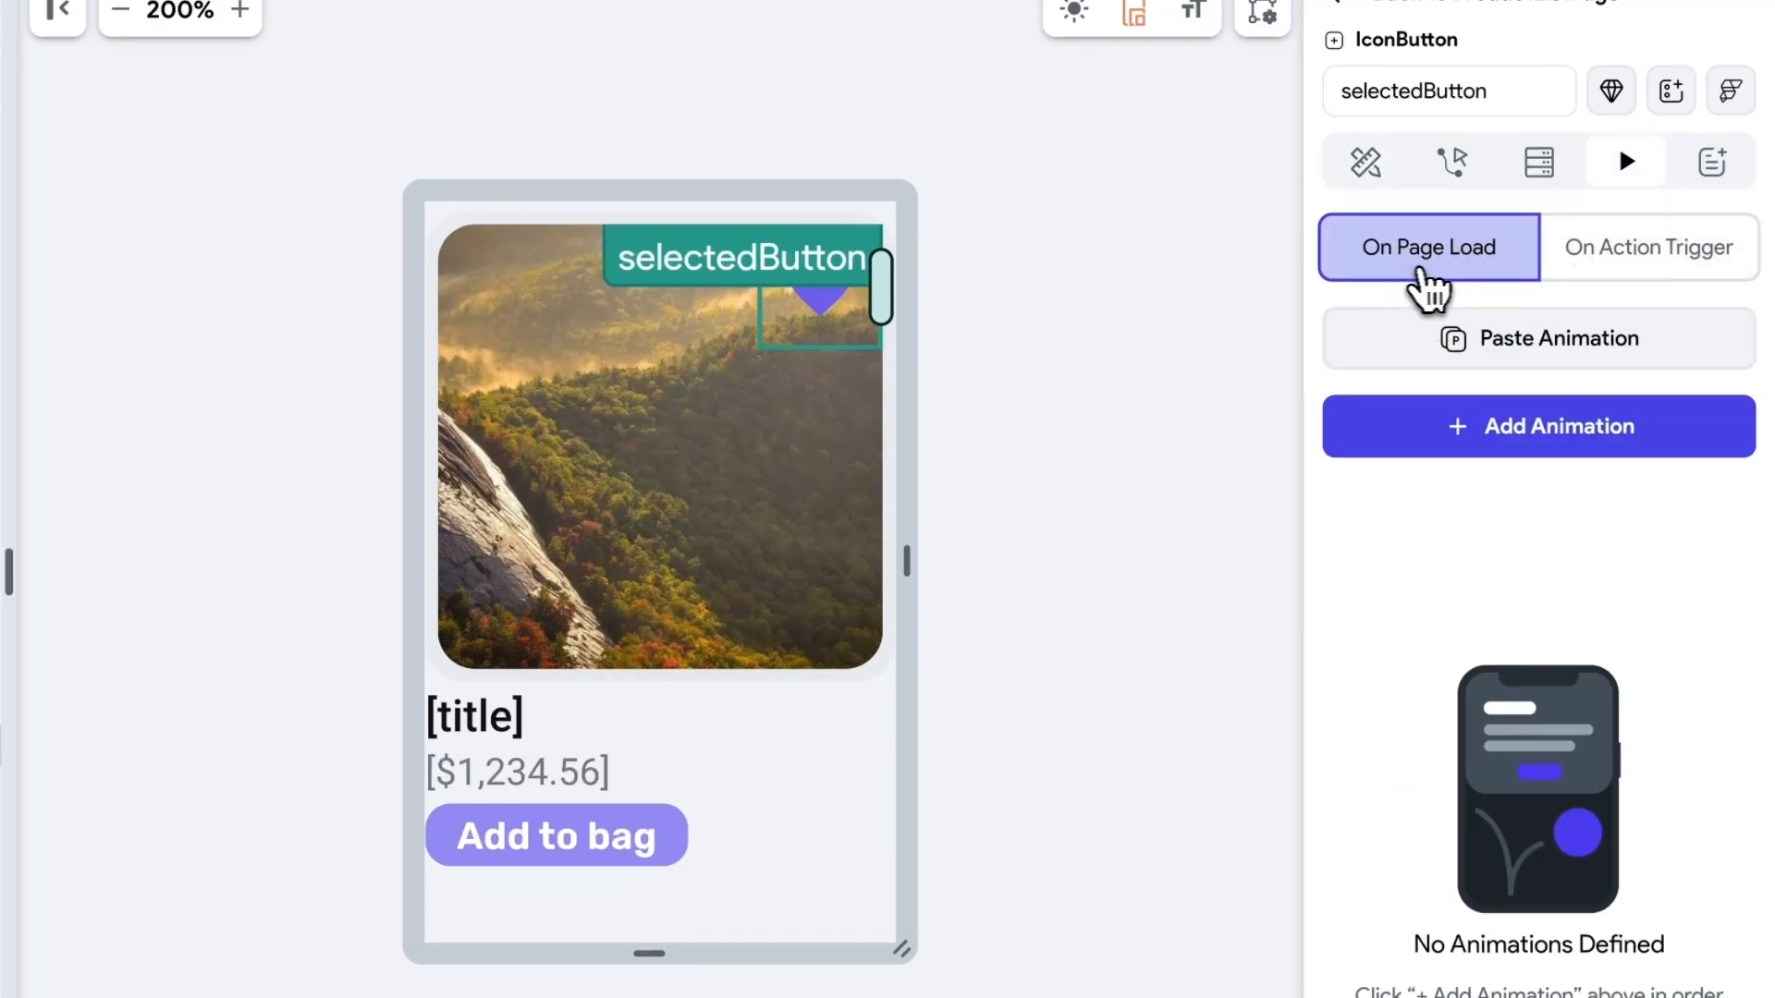
pyautogui.click(1670, 270)
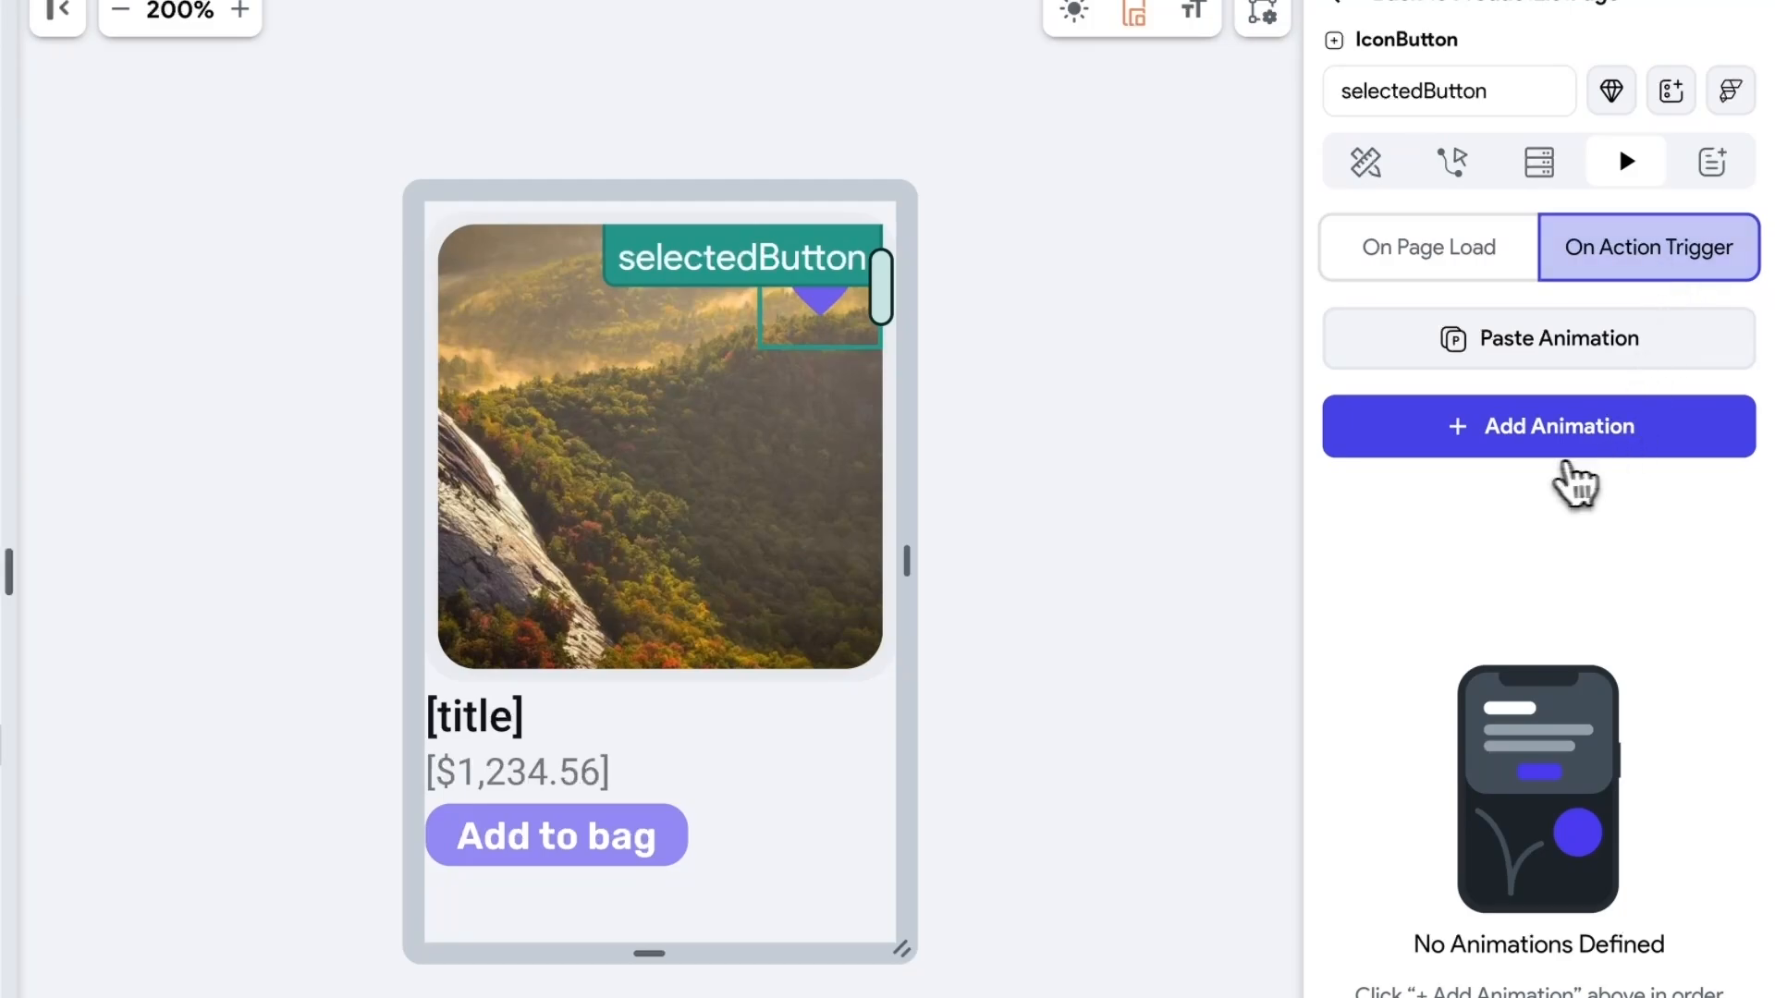
pyautogui.click(1550, 441)
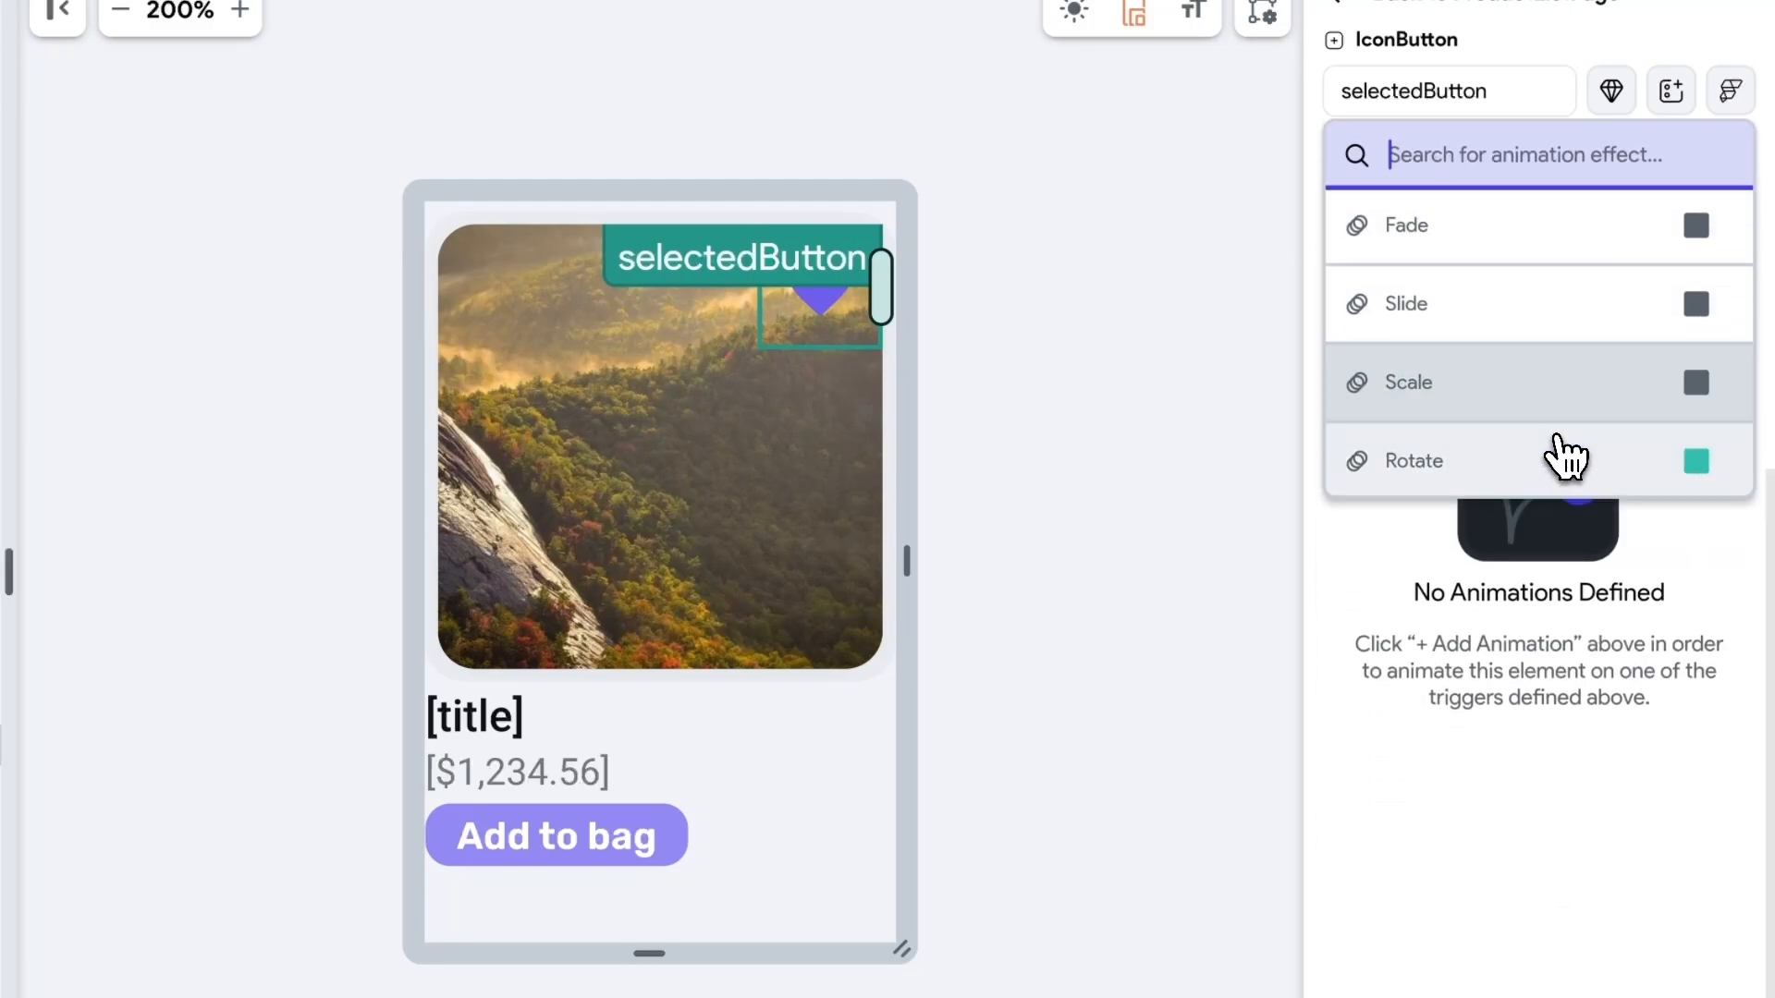
pyautogui.click(1436, 379)
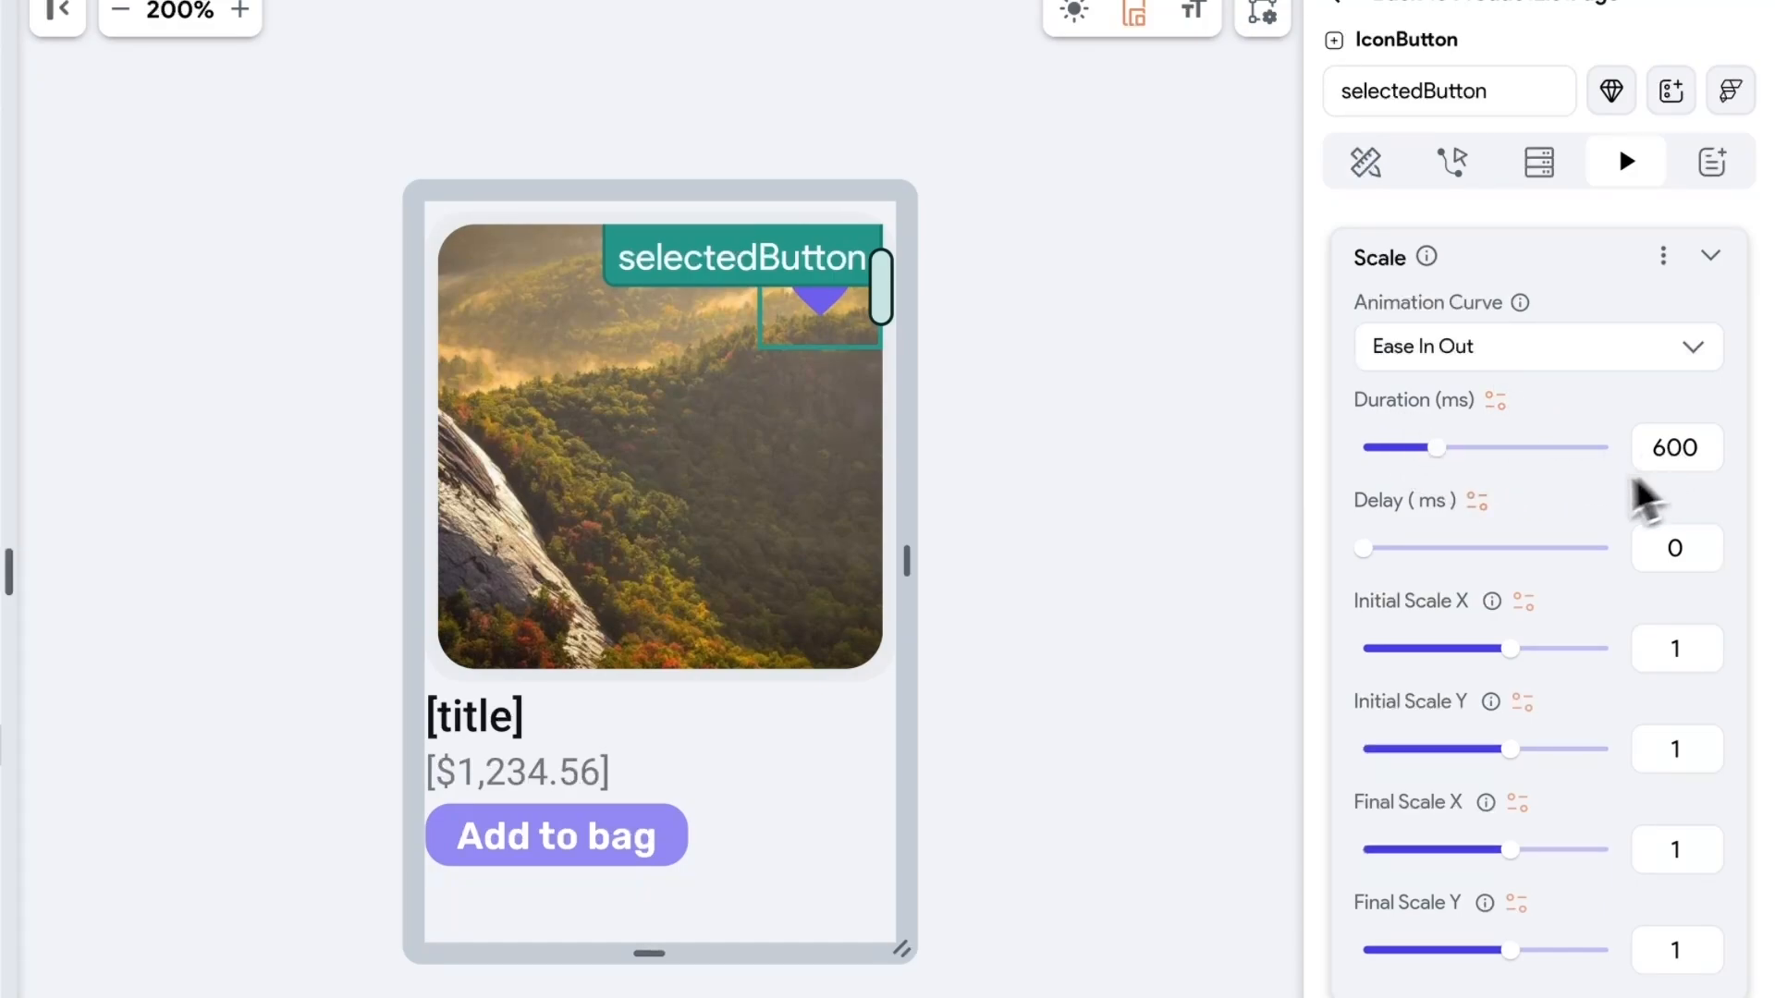
pyautogui.scroll(-2, 1498, 622)
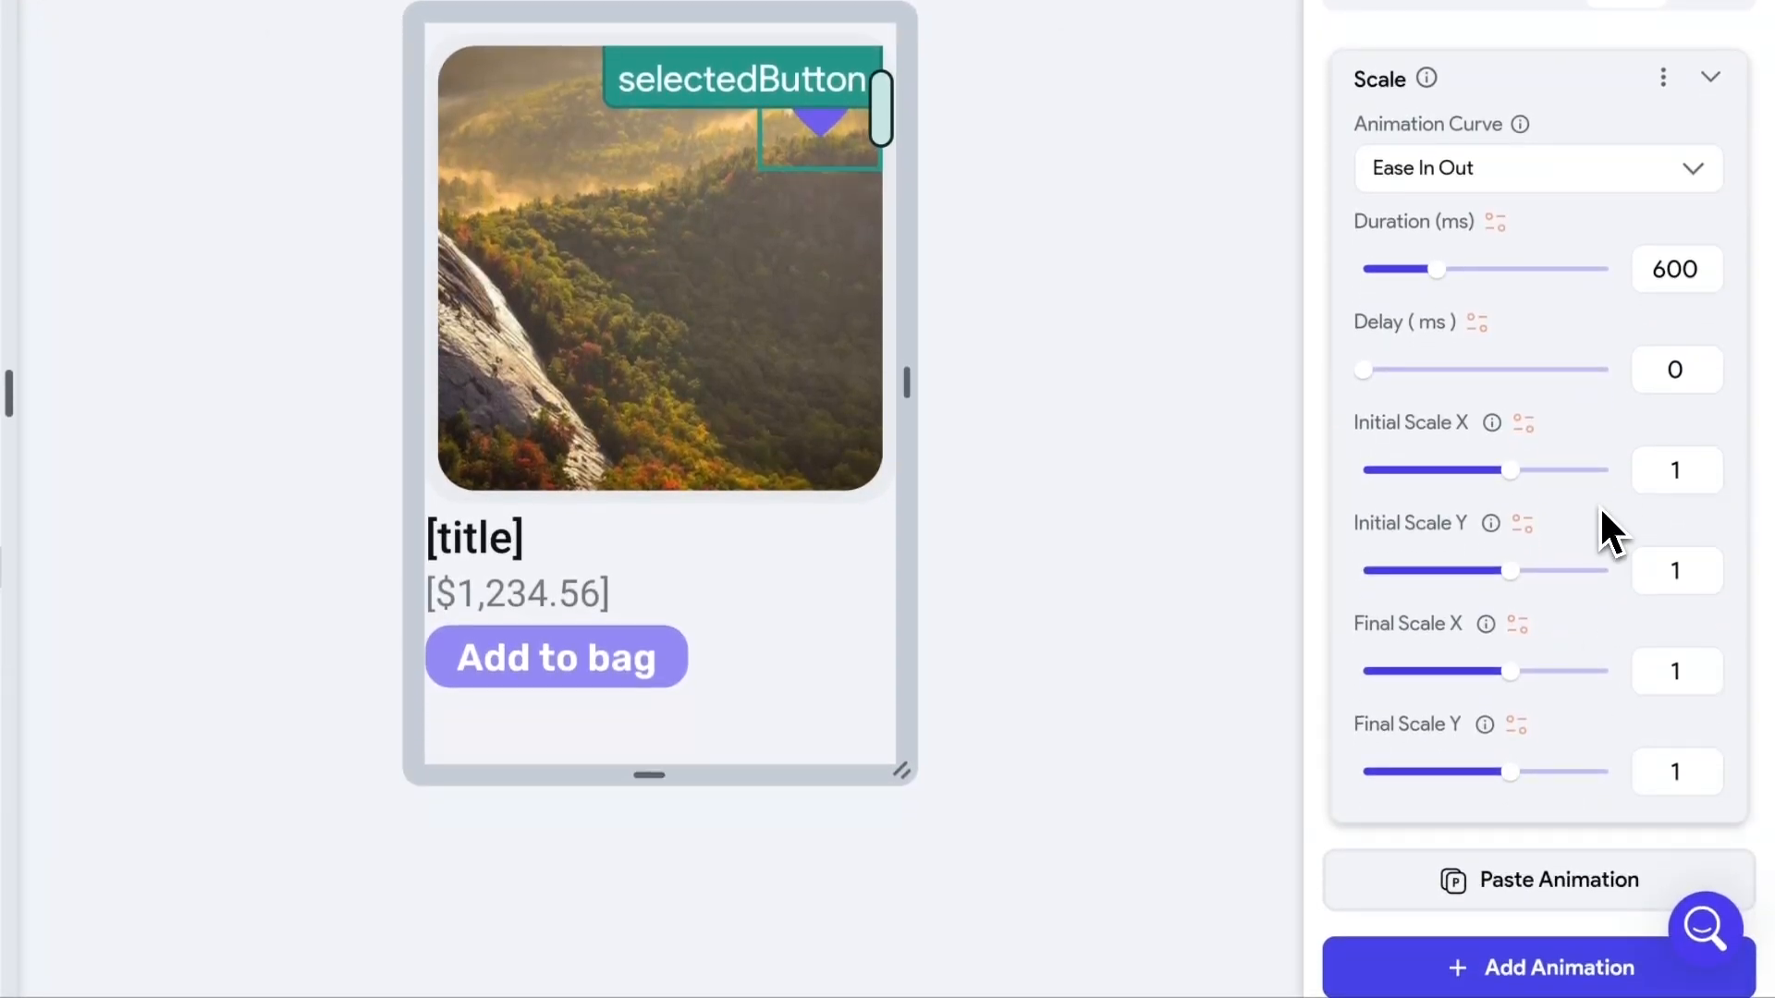
pyautogui.click(1710, 77)
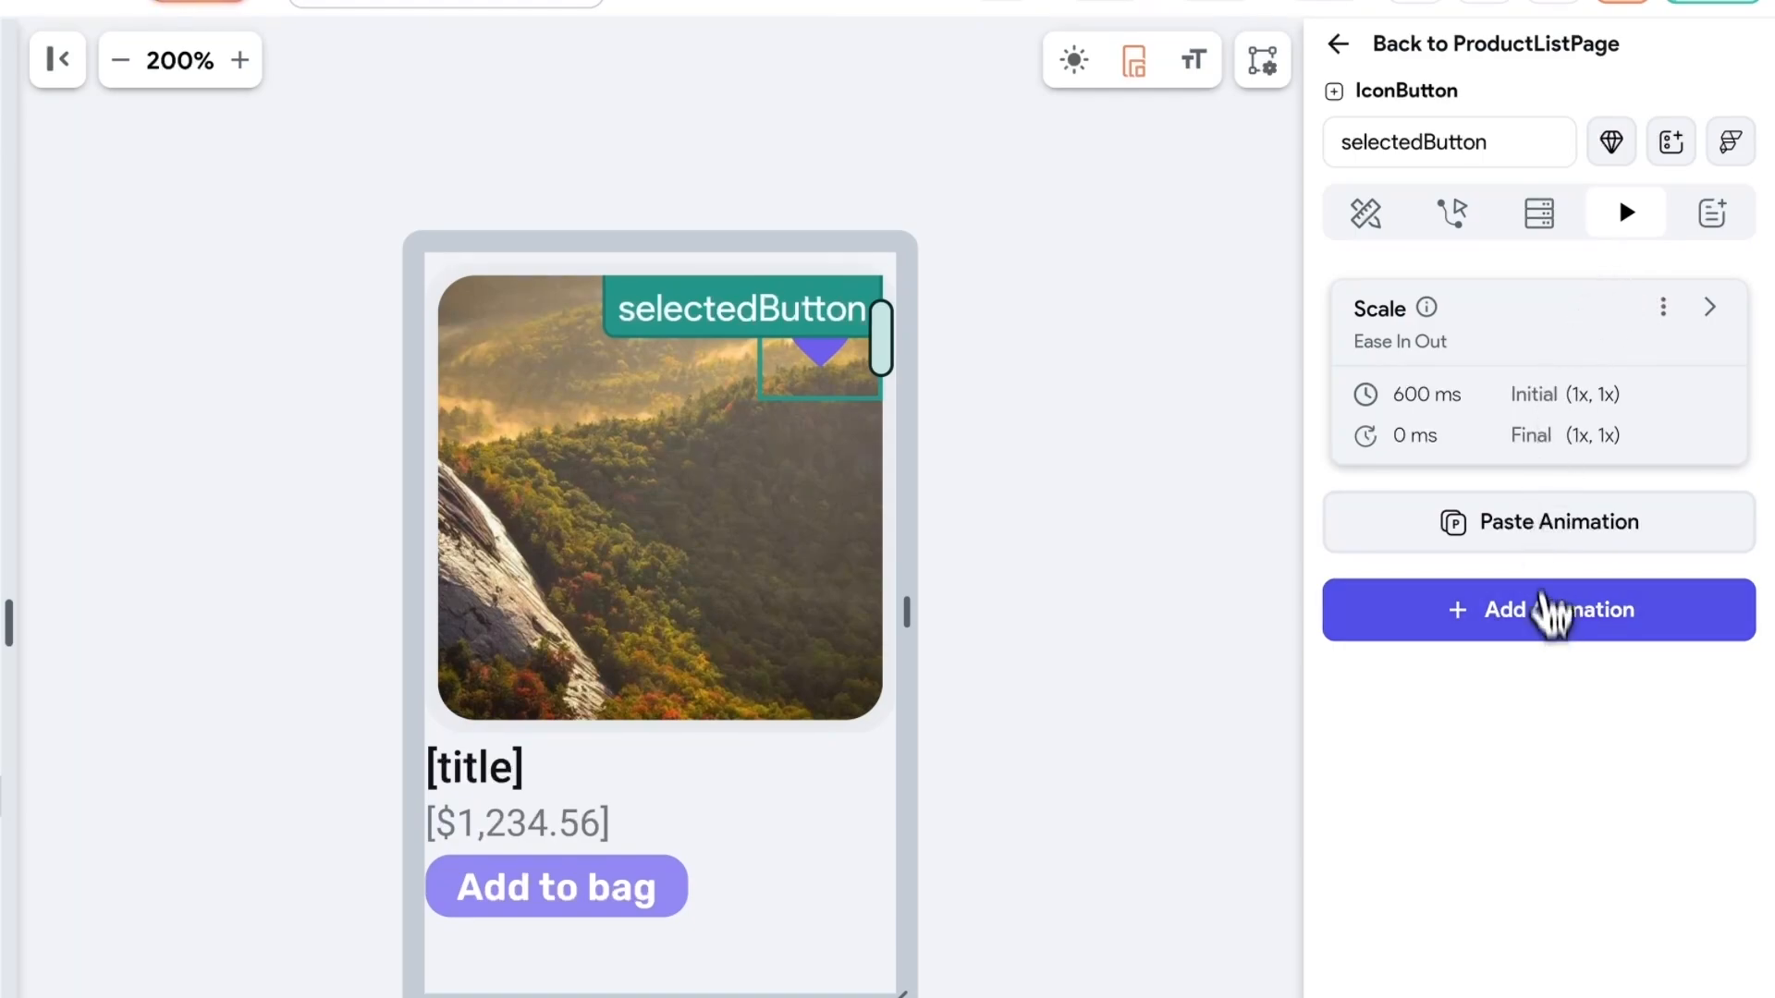
# - Add a Shake animation to the heart icon button, following the Scale animation
pyautogui.click(1565, 636)
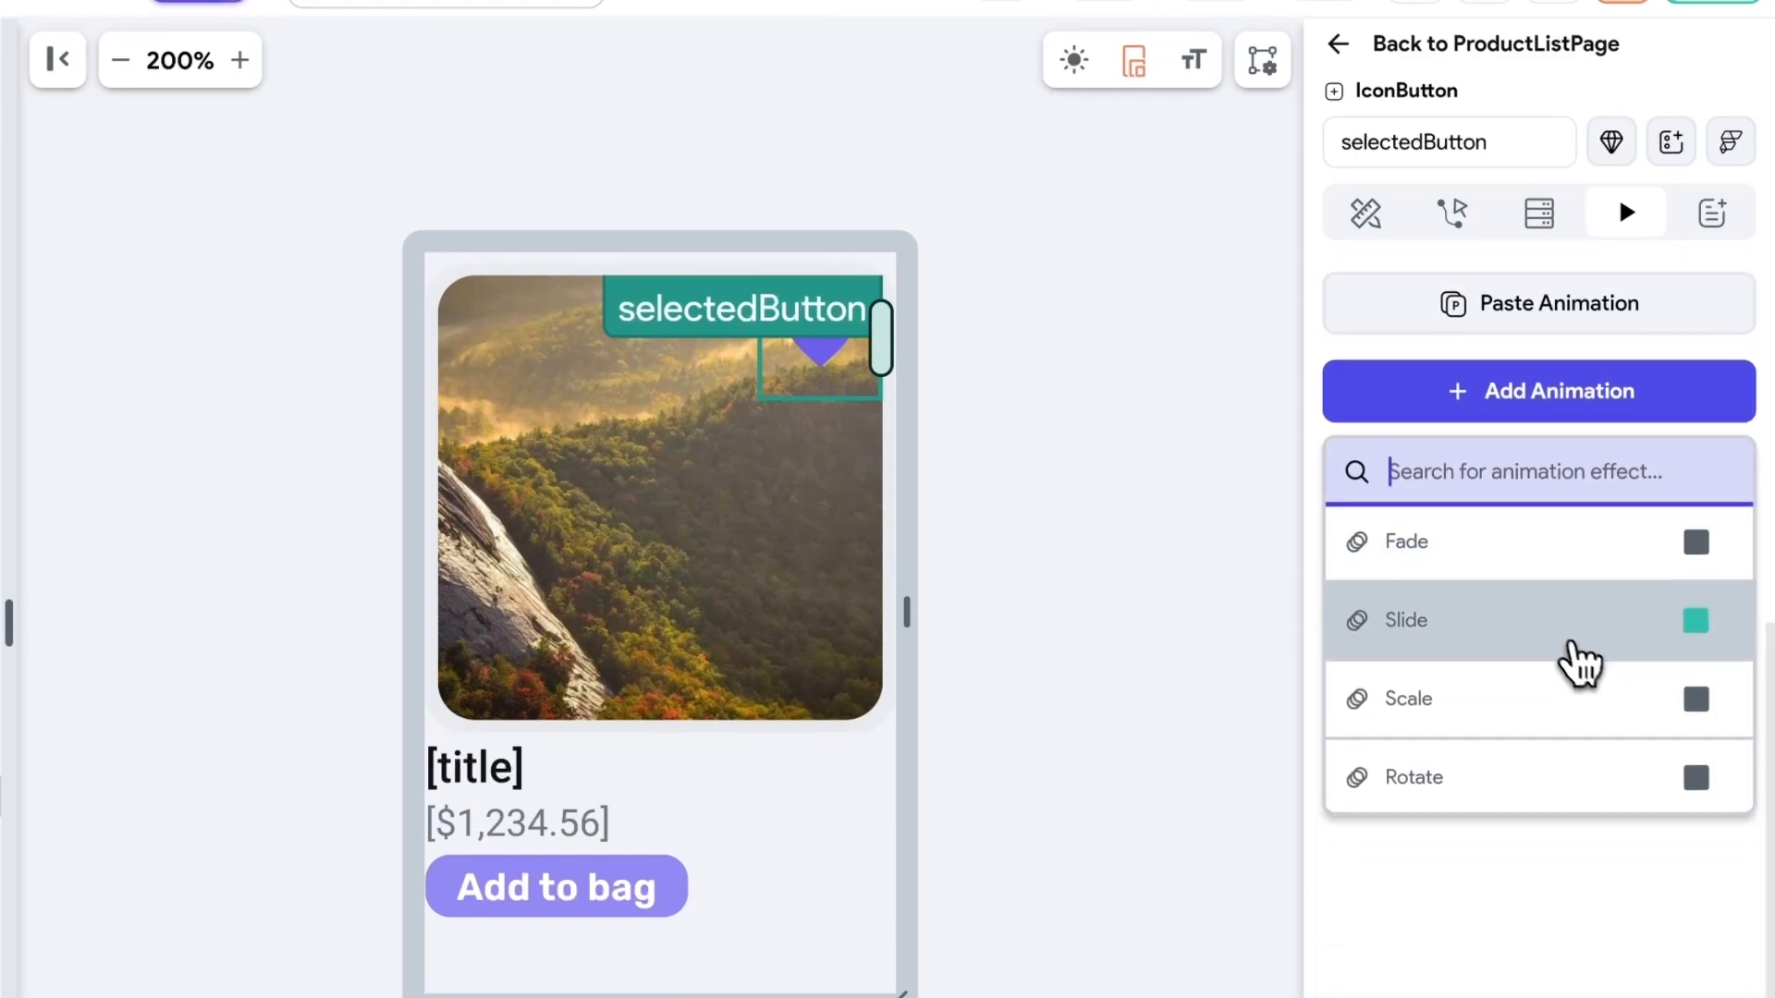
pyautogui.scroll(-2, 1479, 703)
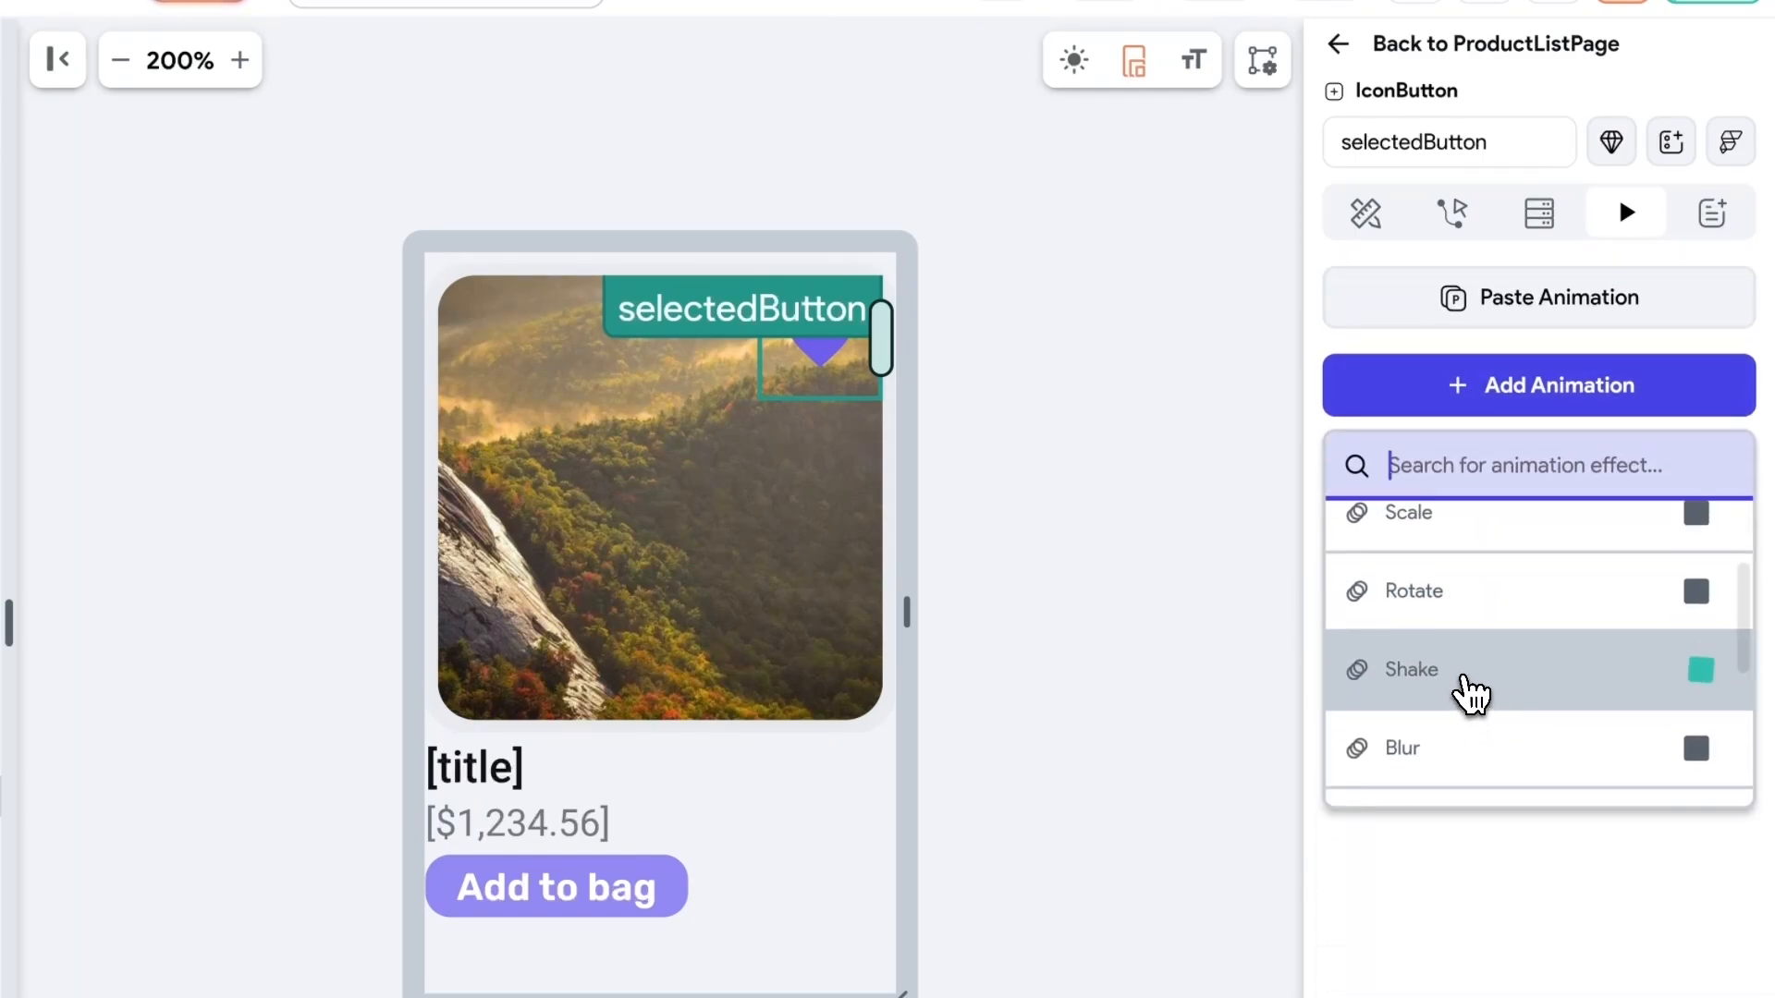
pyautogui.click(1474, 691)
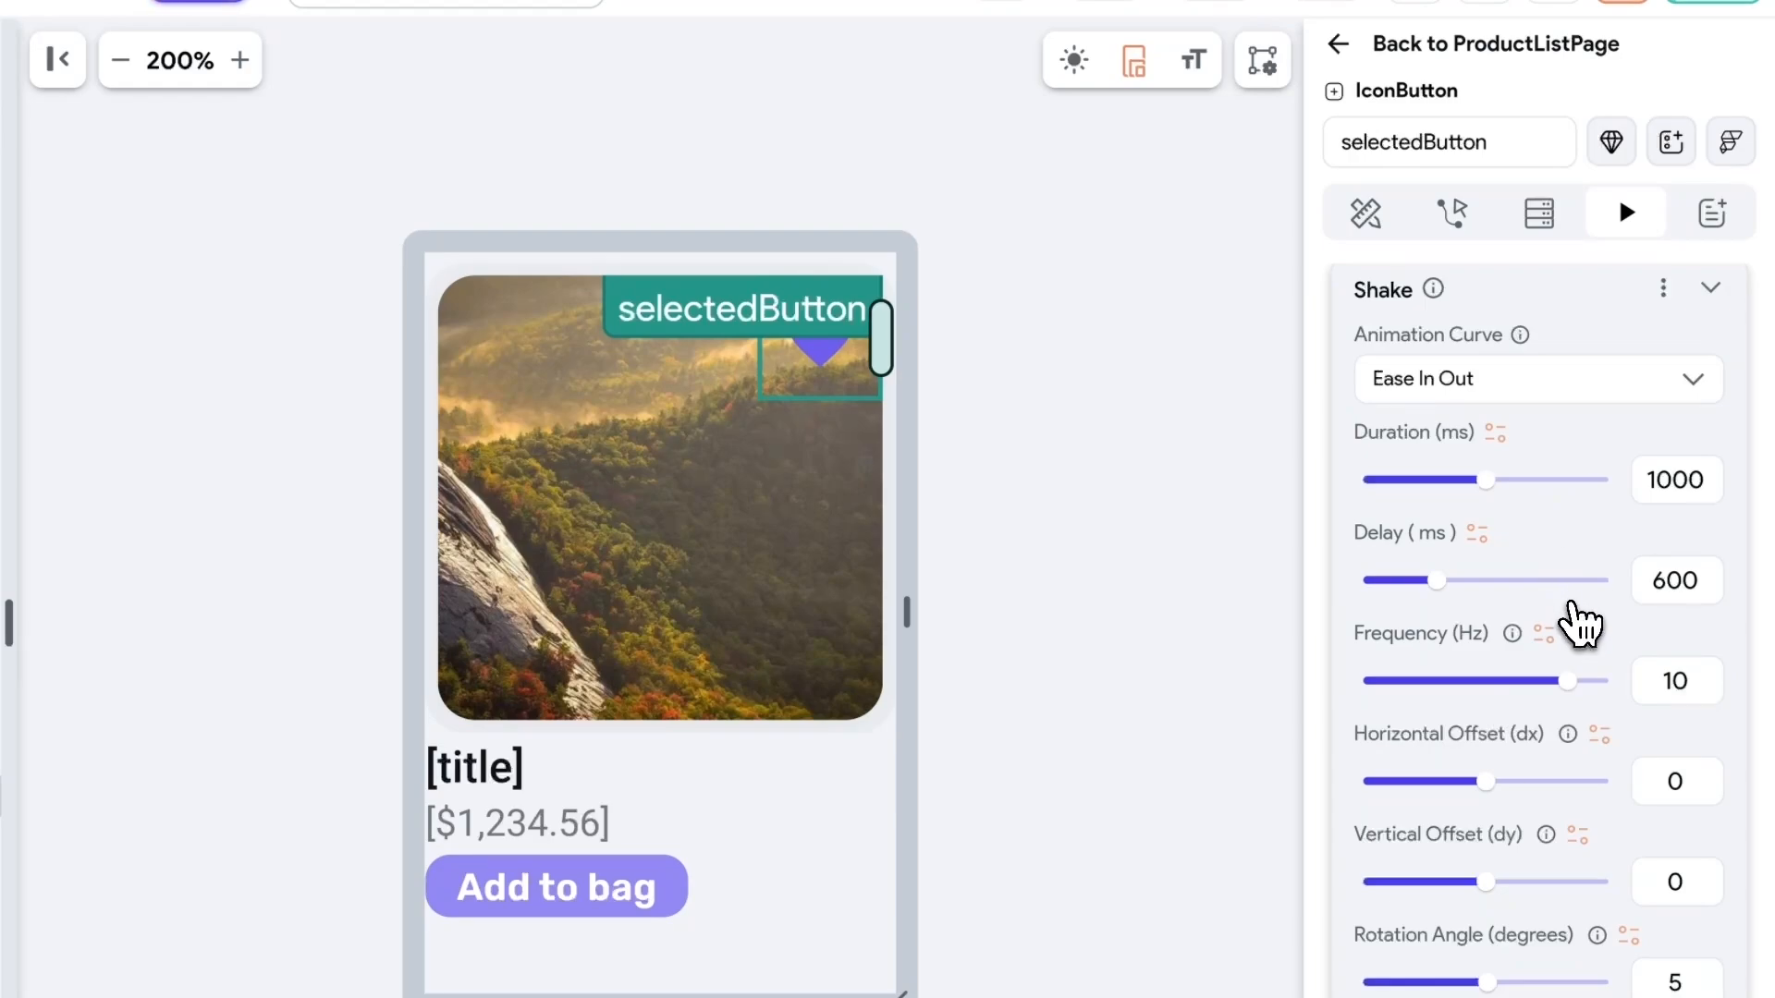
pyautogui.scroll(3, 1525, 594)
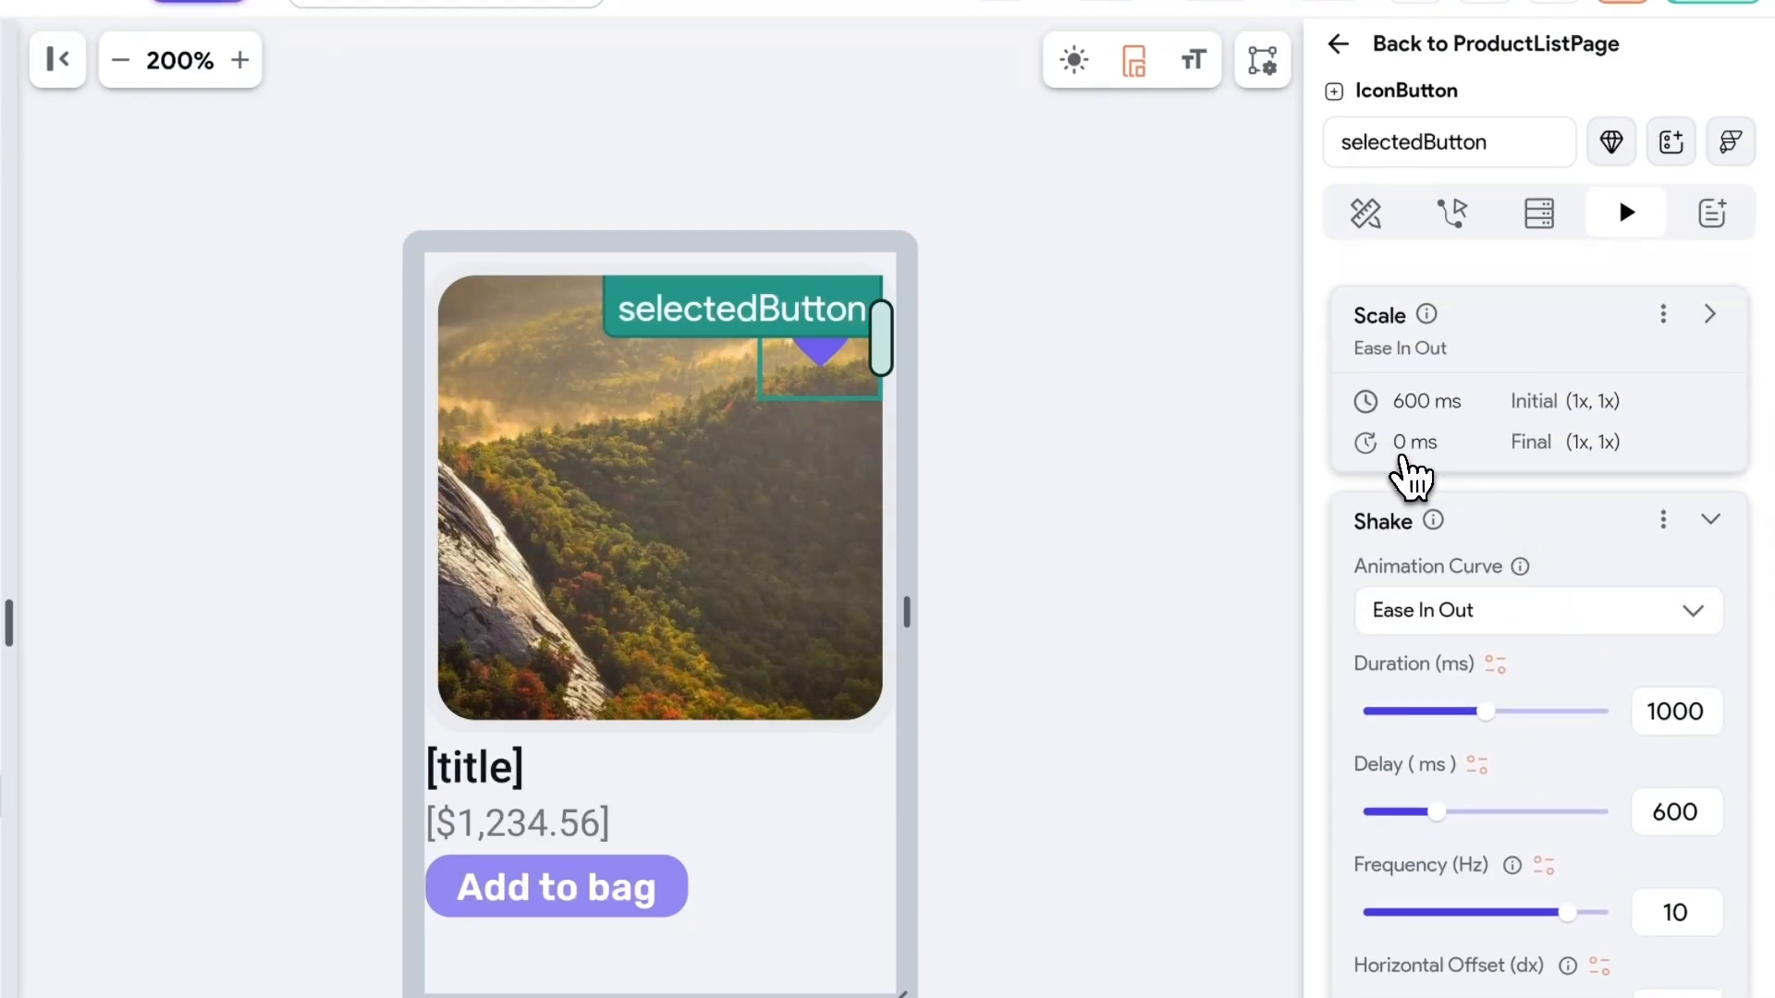
pyautogui.scroll(-1, 1415, 481)
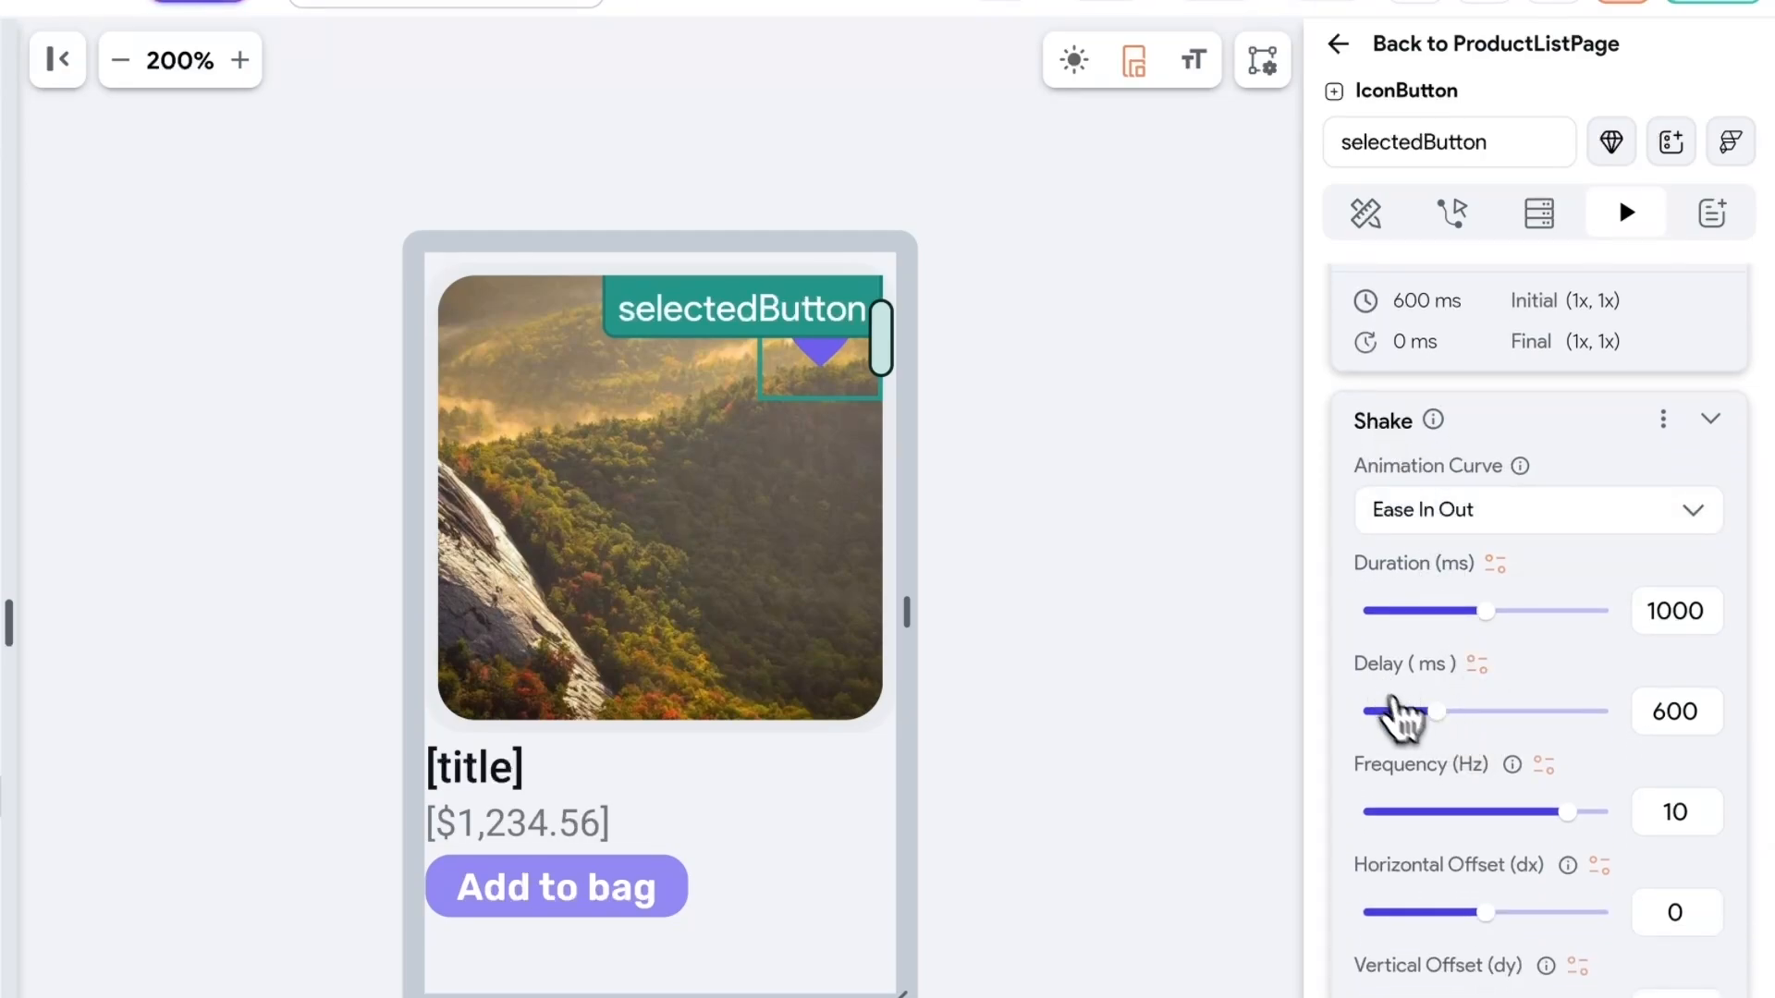
pyautogui.scroll(2, 1671, 736)
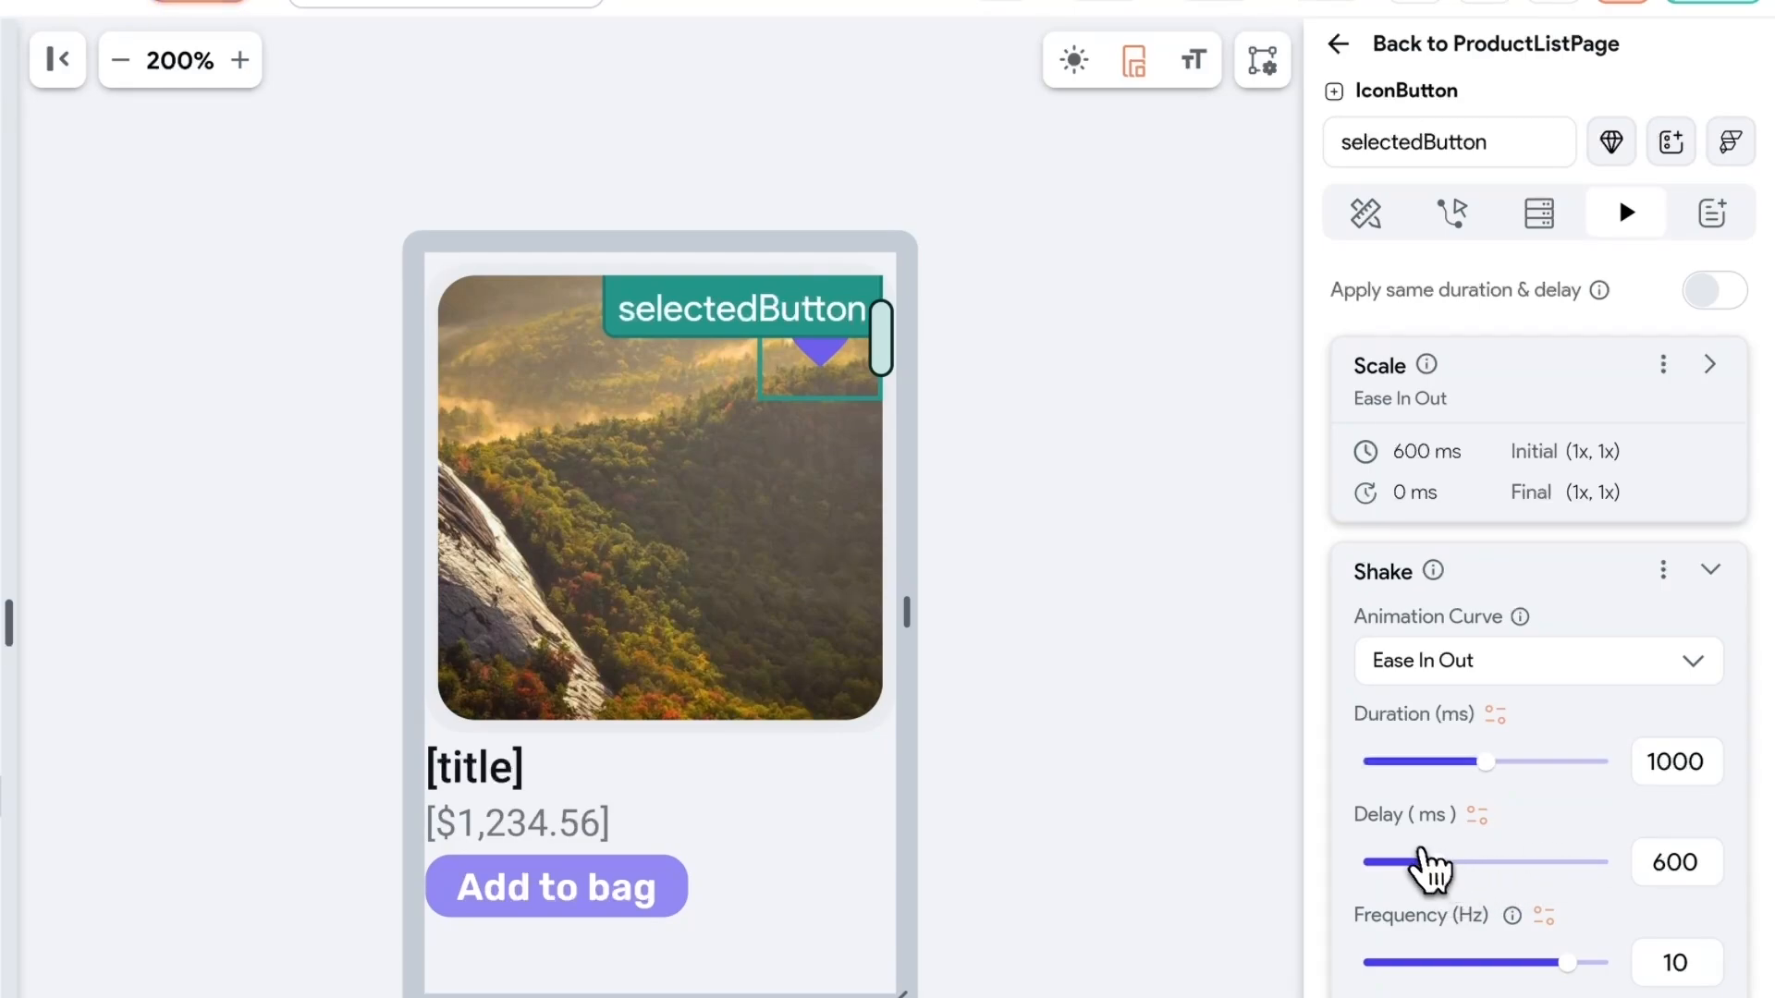
pyautogui.scroll(-1, 1625, 871)
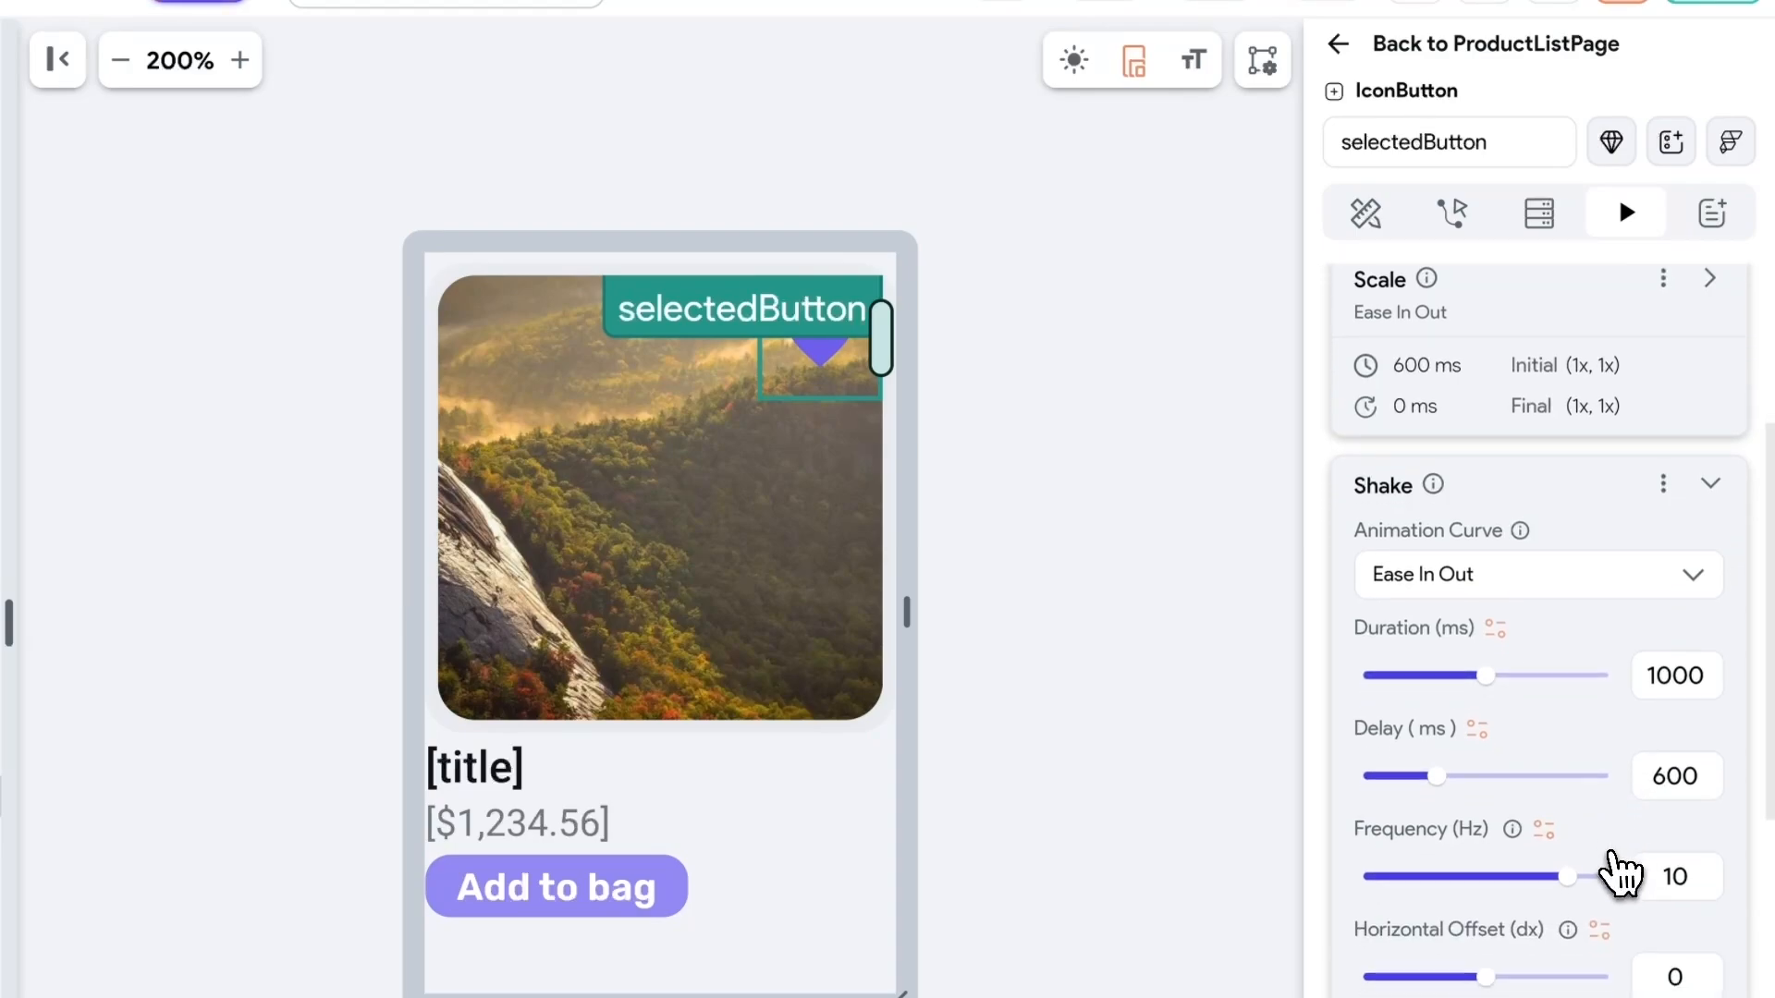
pyautogui.click(1720, 490)
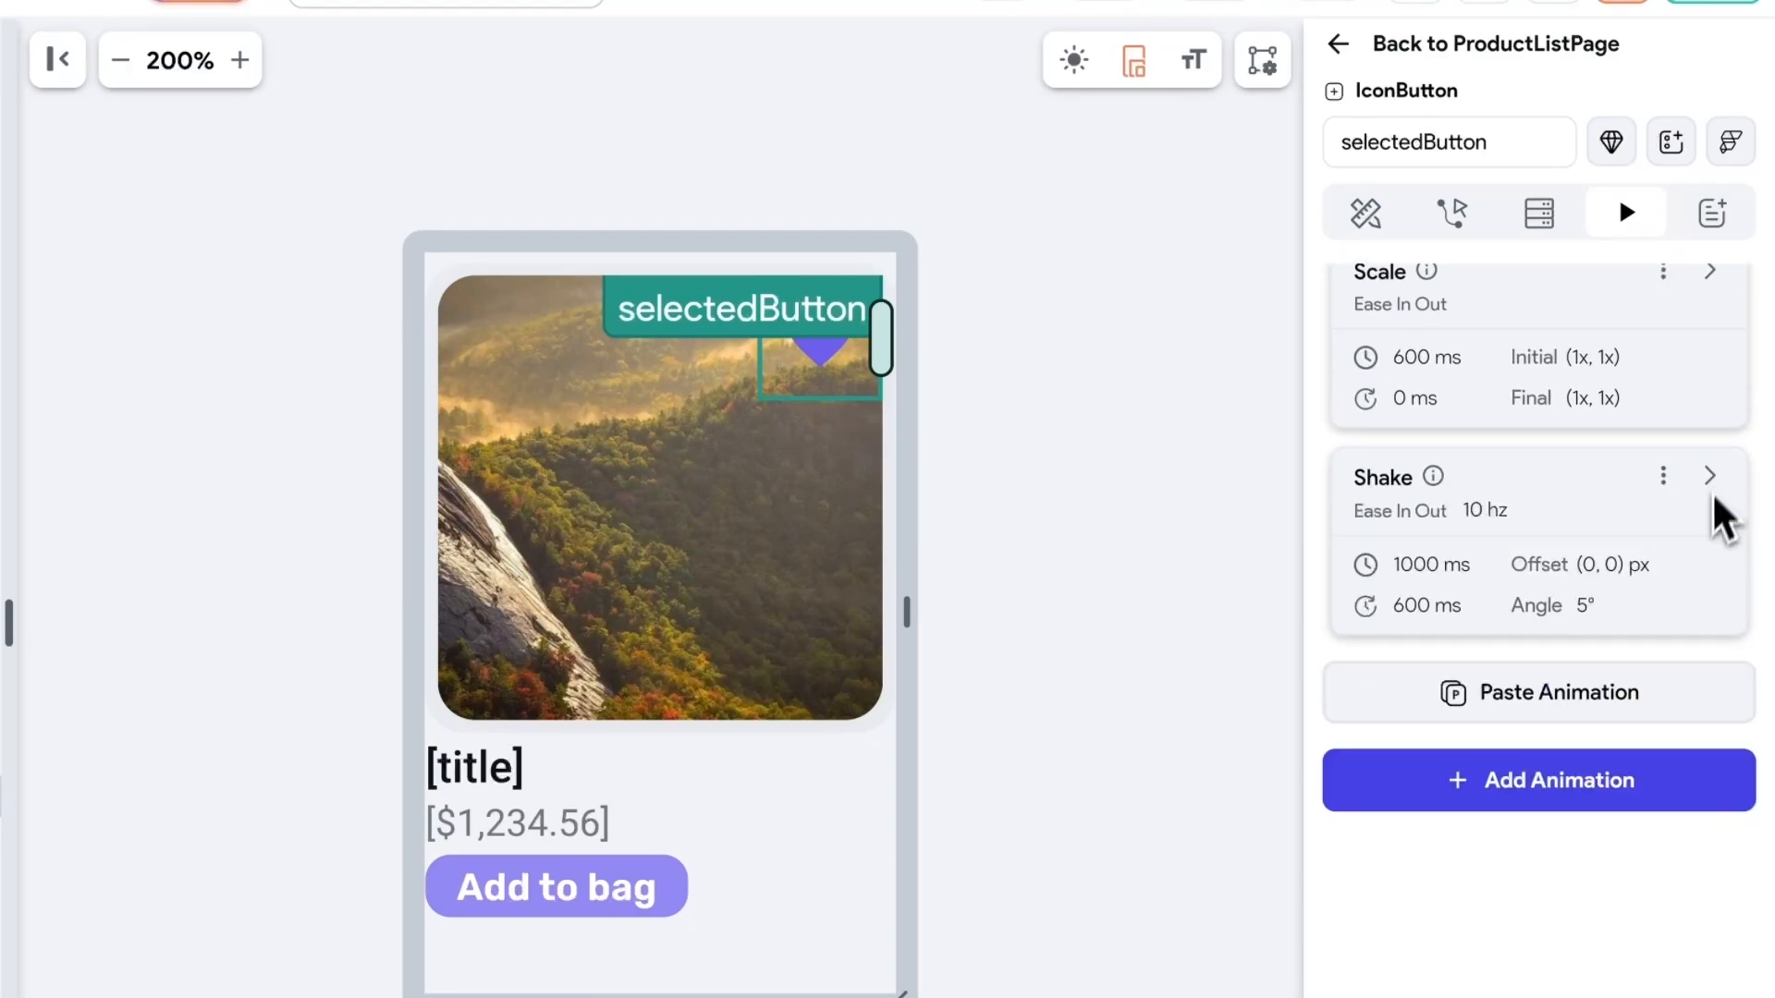
# - Preview the heart icon button's animations, both individually and with all of the component's animations together
pyautogui.scroll(1, 1684, 582)
pyautogui.scroll(3, 1567, 712)
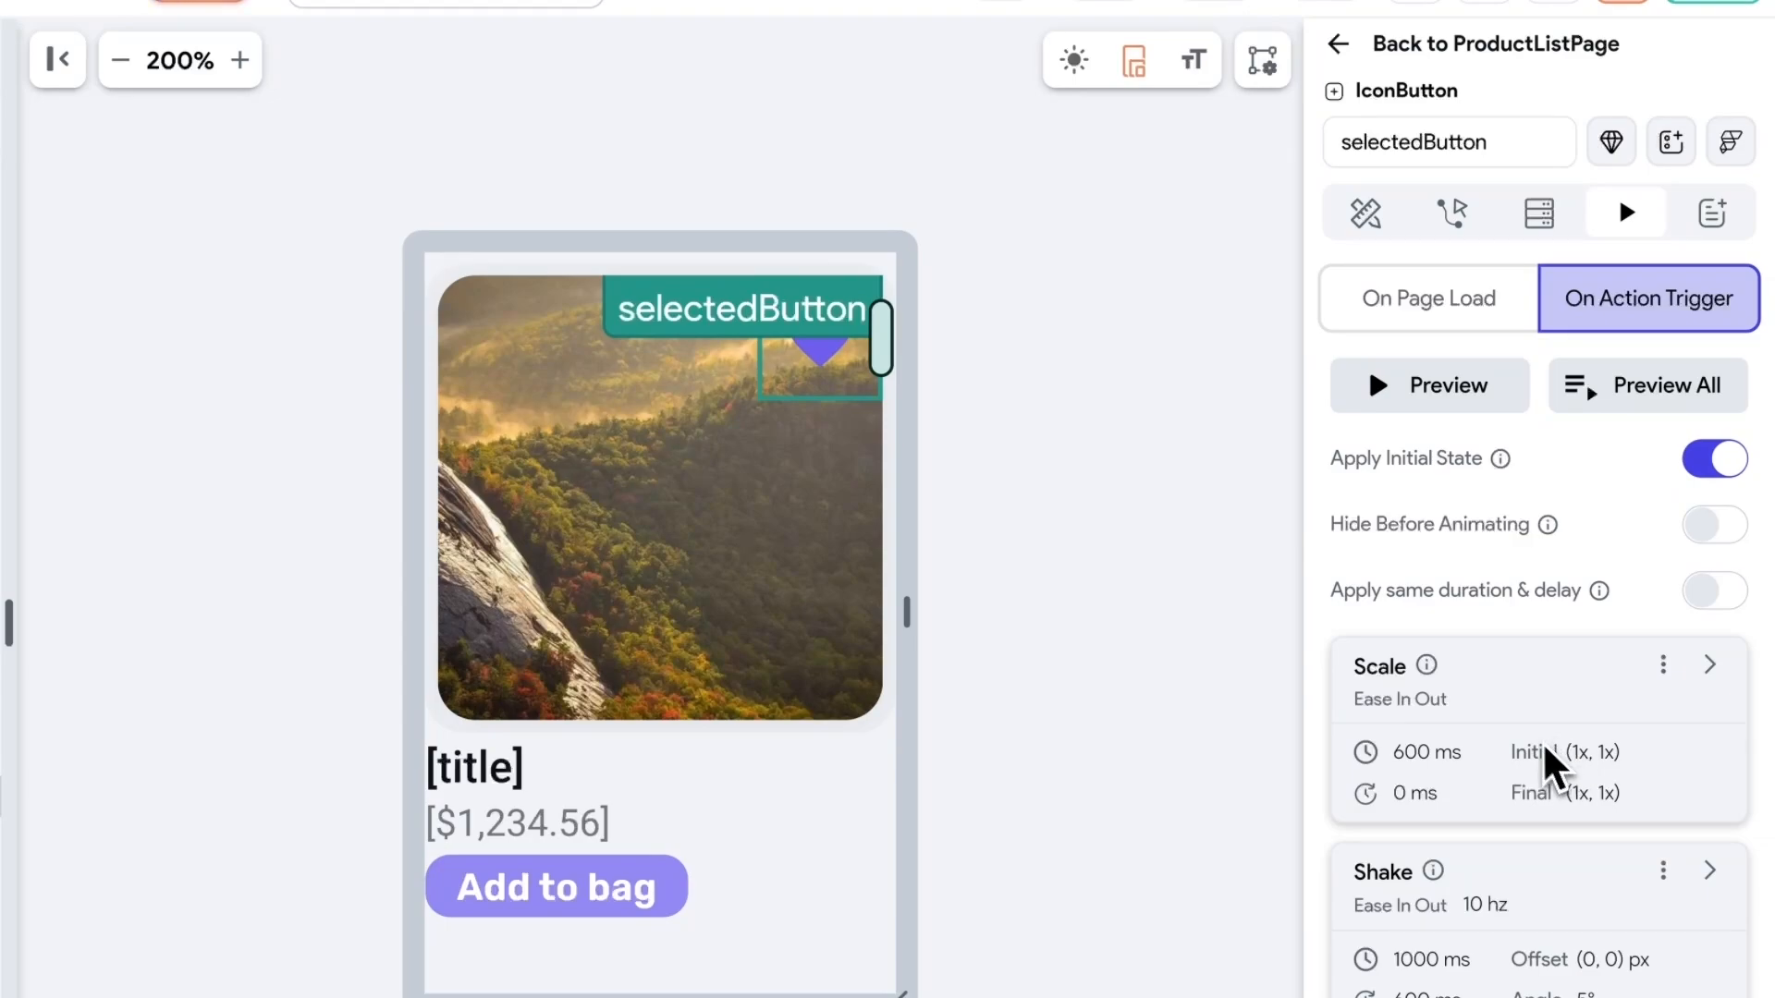
pyautogui.click(1423, 398)
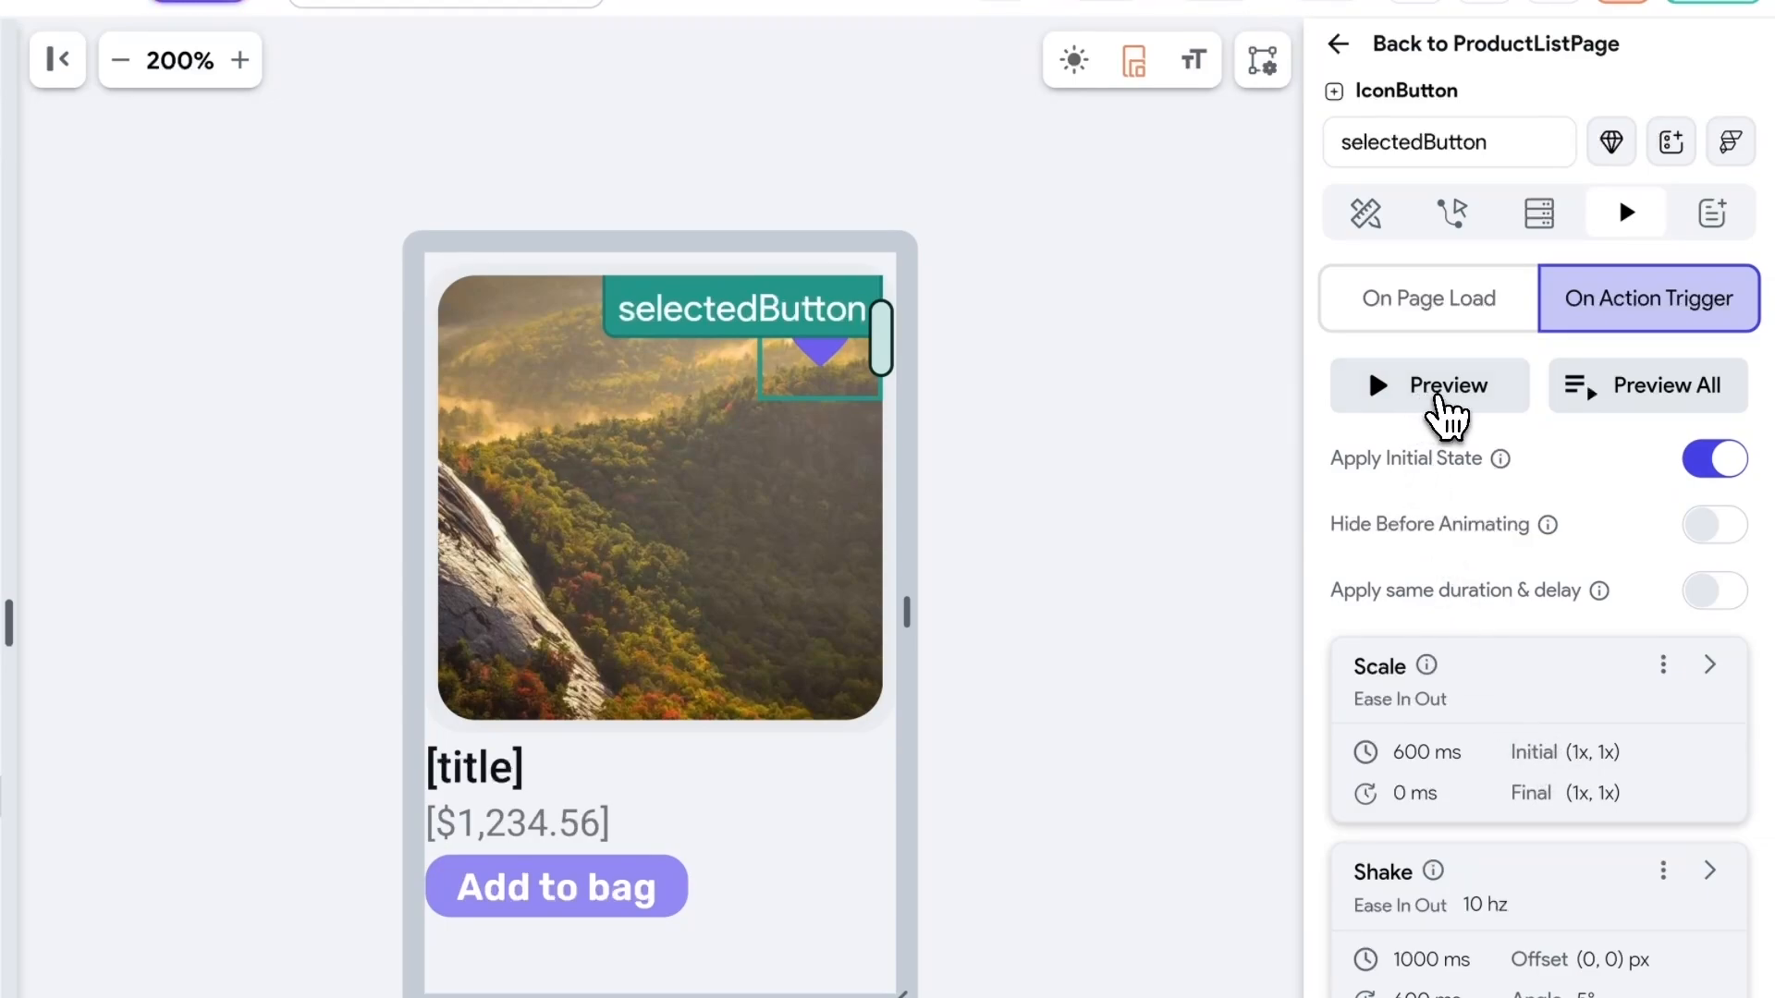
pyautogui.click(1438, 400)
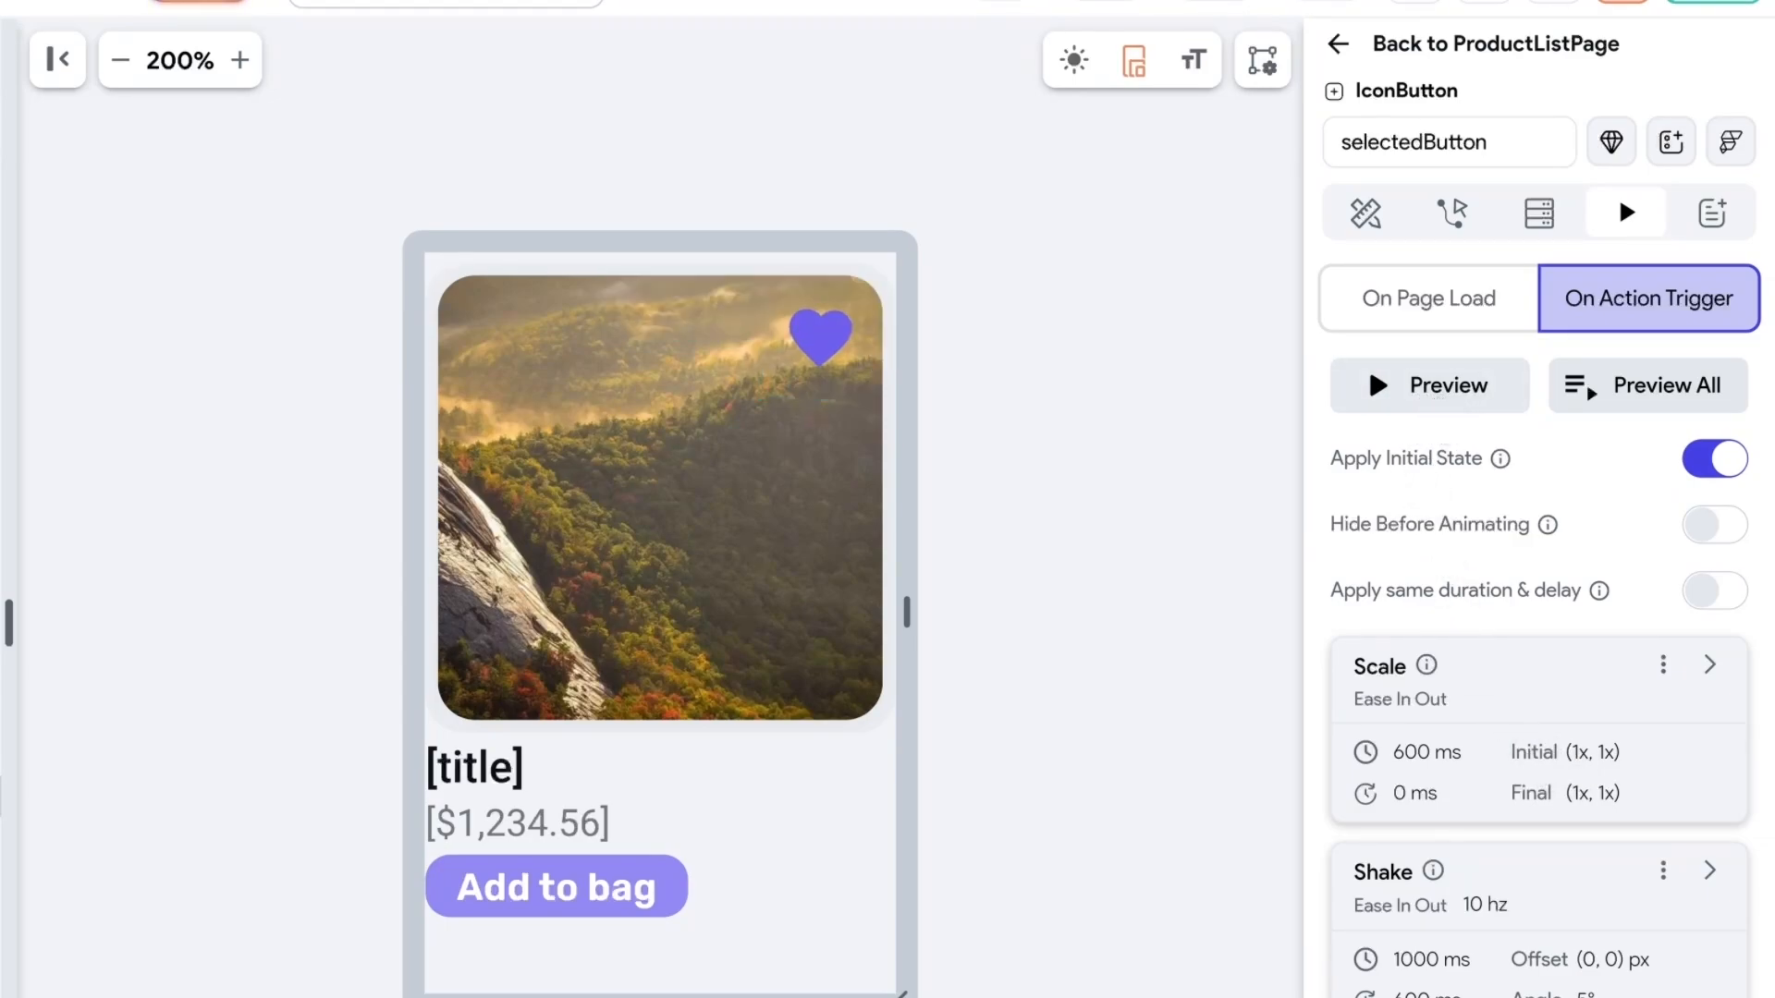
pyautogui.click(1650, 399)
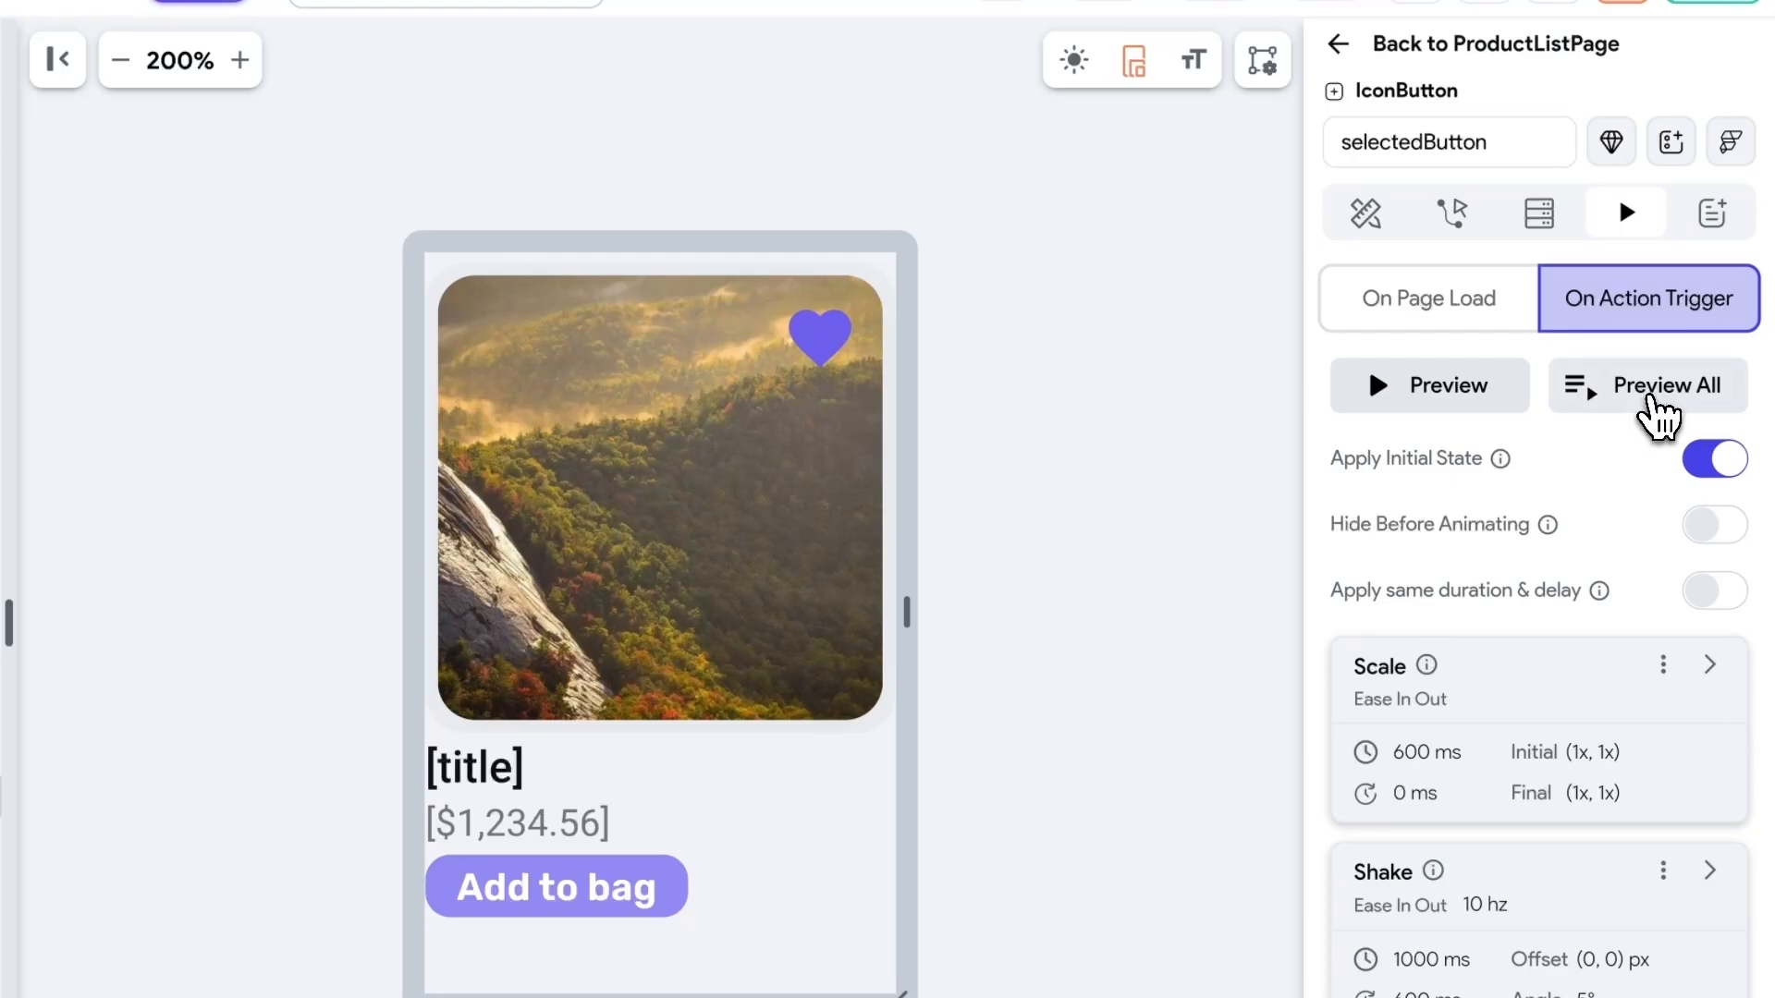
pyautogui.click(1656, 399)
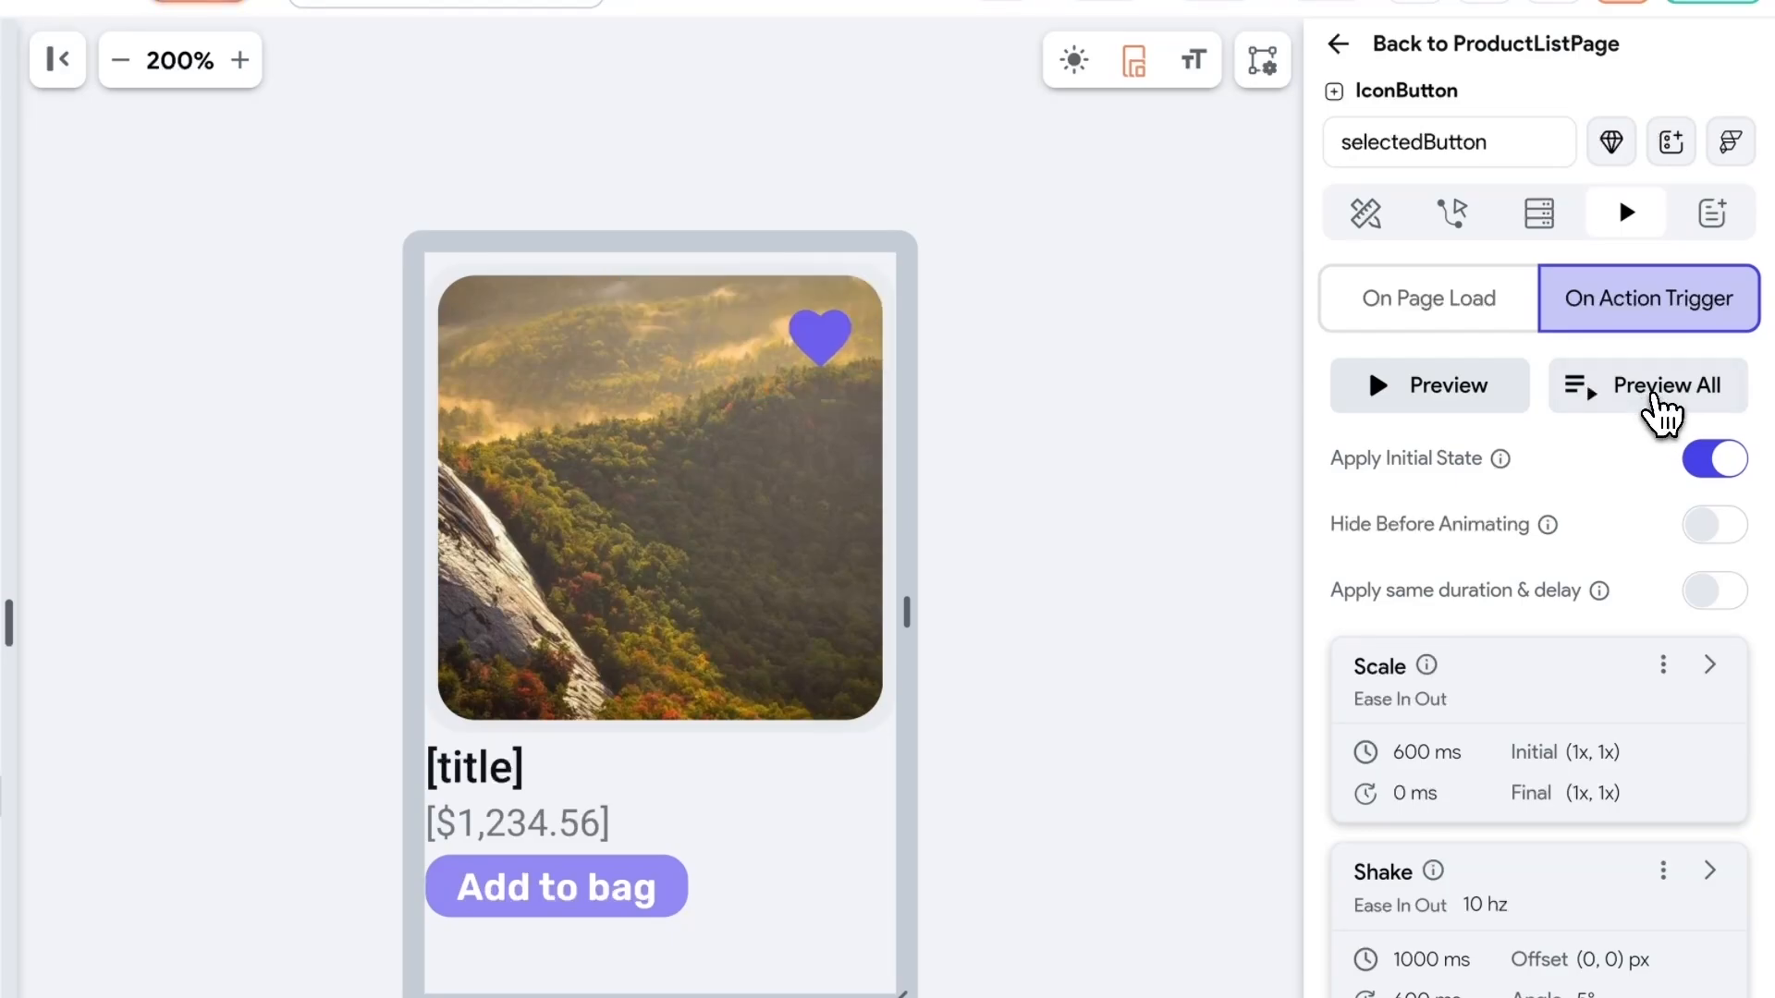
# - Set the Scale animation's Initial Scale X to 1.3 and preview all animations
pyautogui.scroll(-3, 1695, 447)
pyautogui.click(1707, 437)
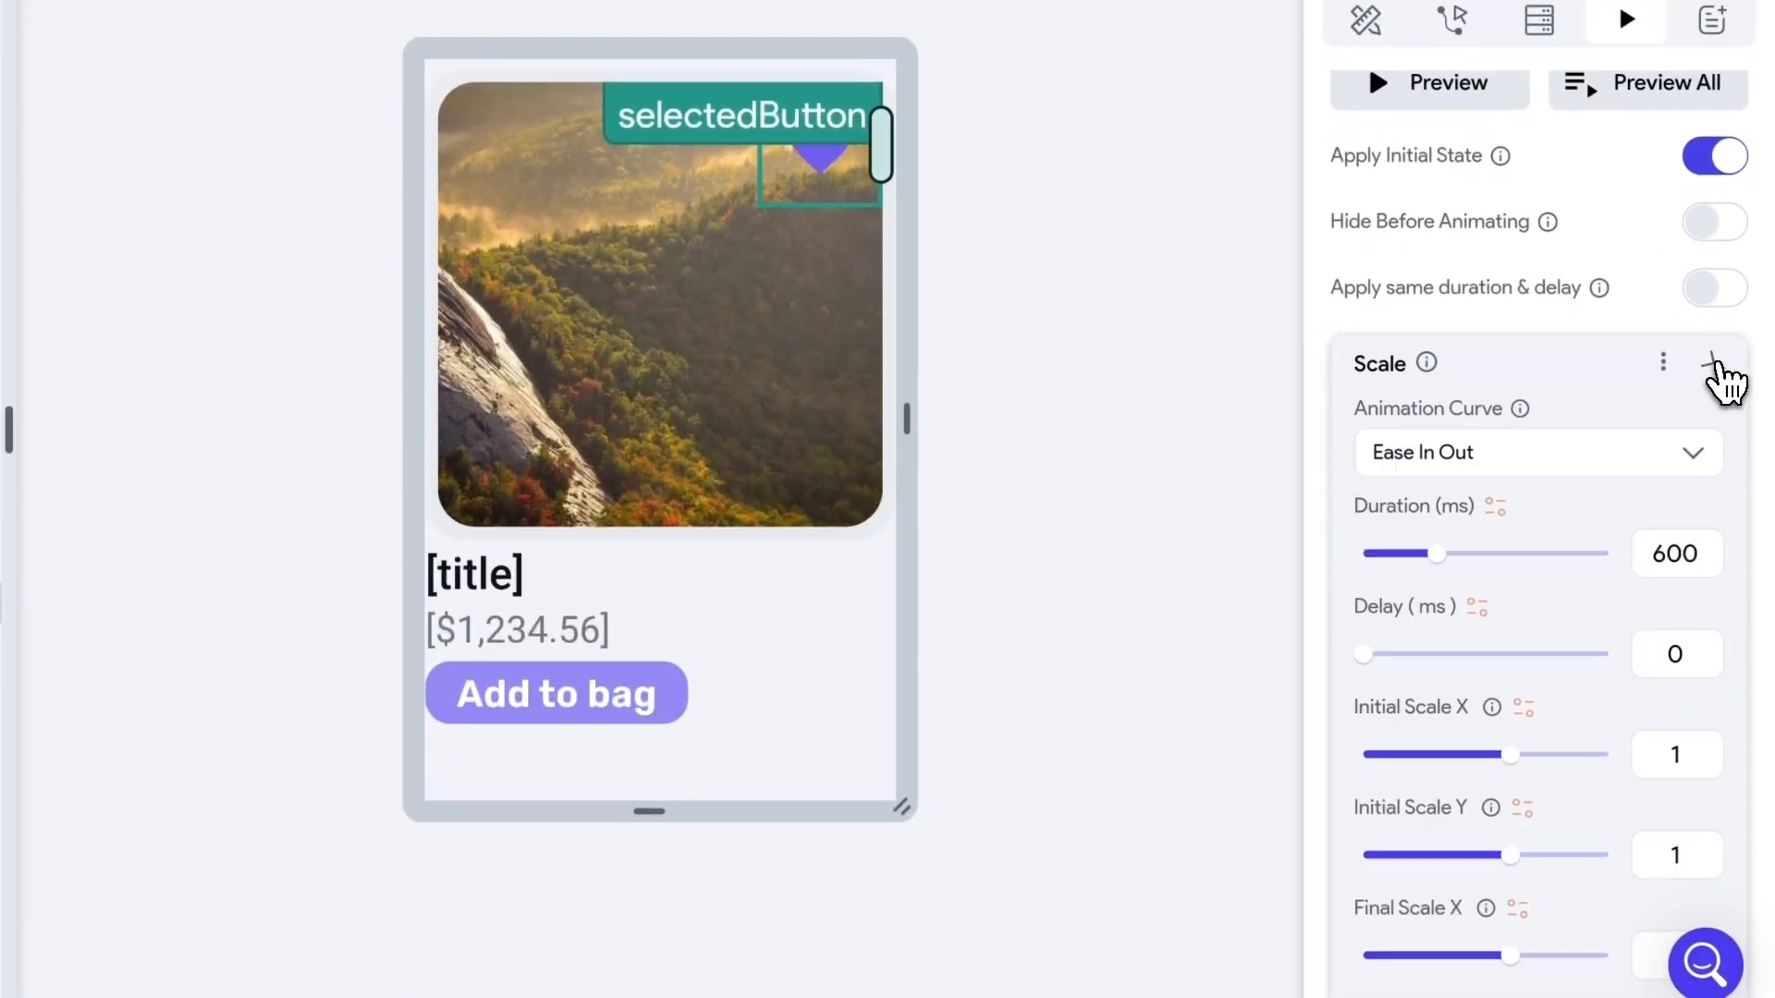
pyautogui.scroll(-1, 1627, 490)
pyautogui.scroll(-1, 1571, 629)
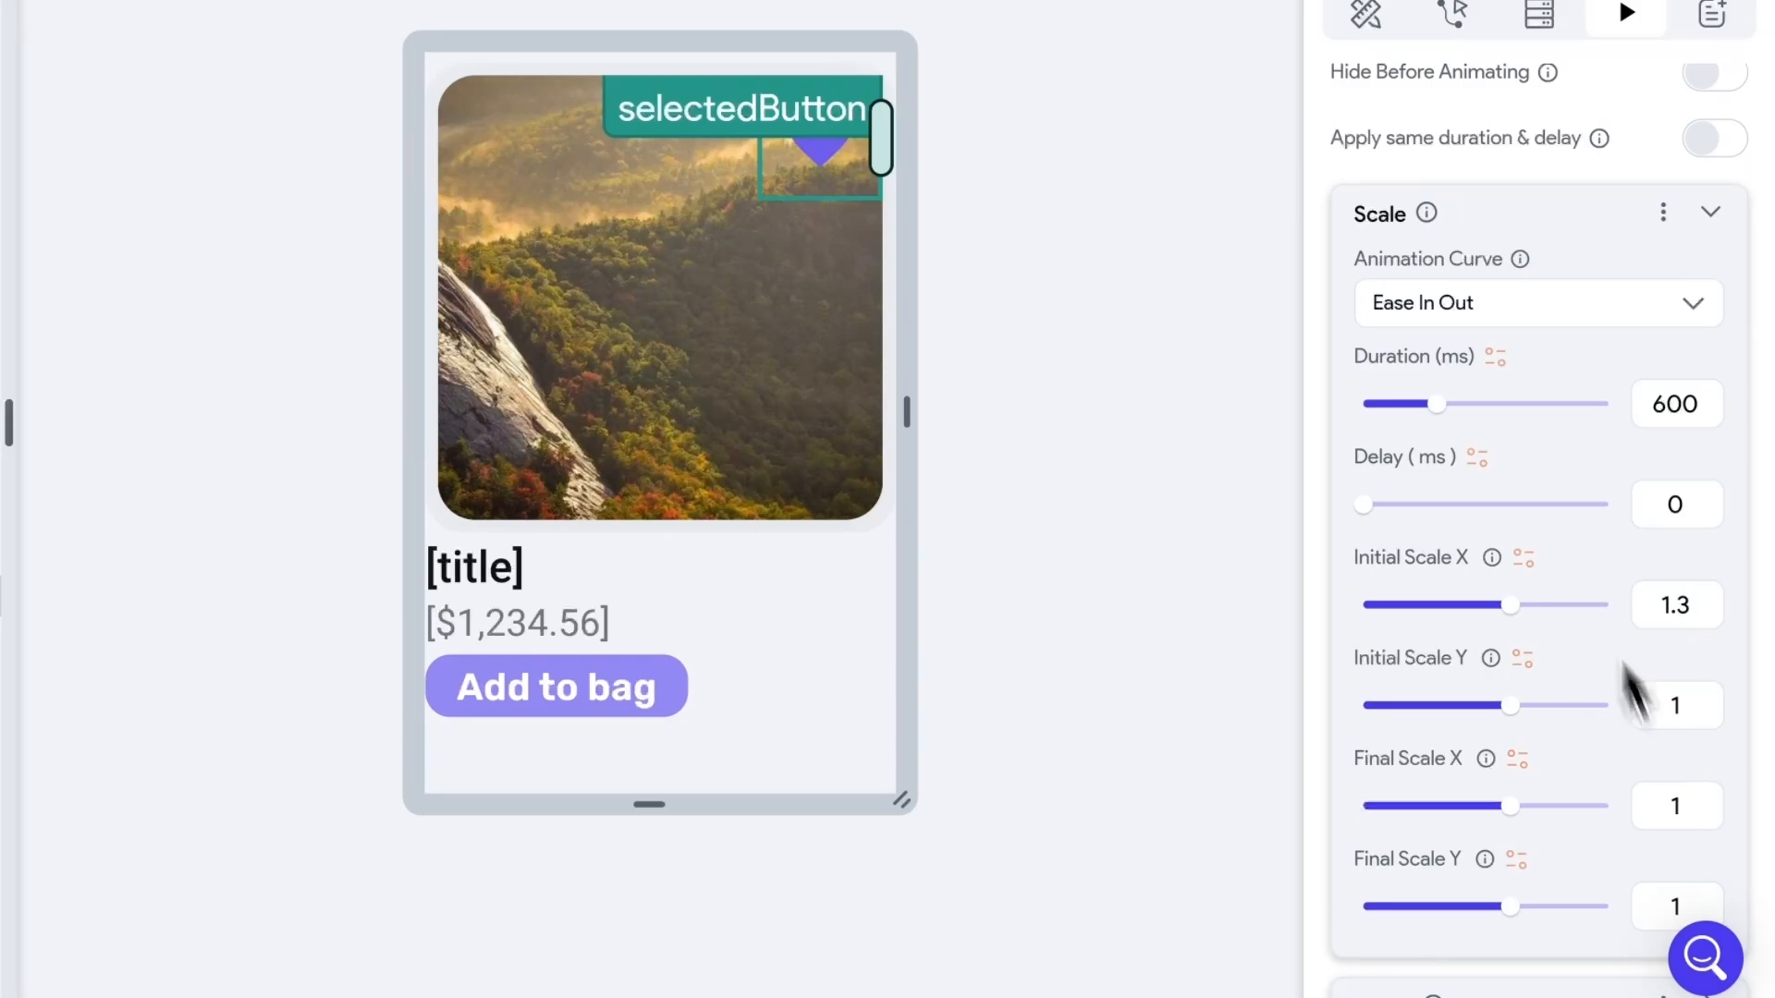
pyautogui.click(1710, 215)
pyautogui.scroll(3, 1683, 220)
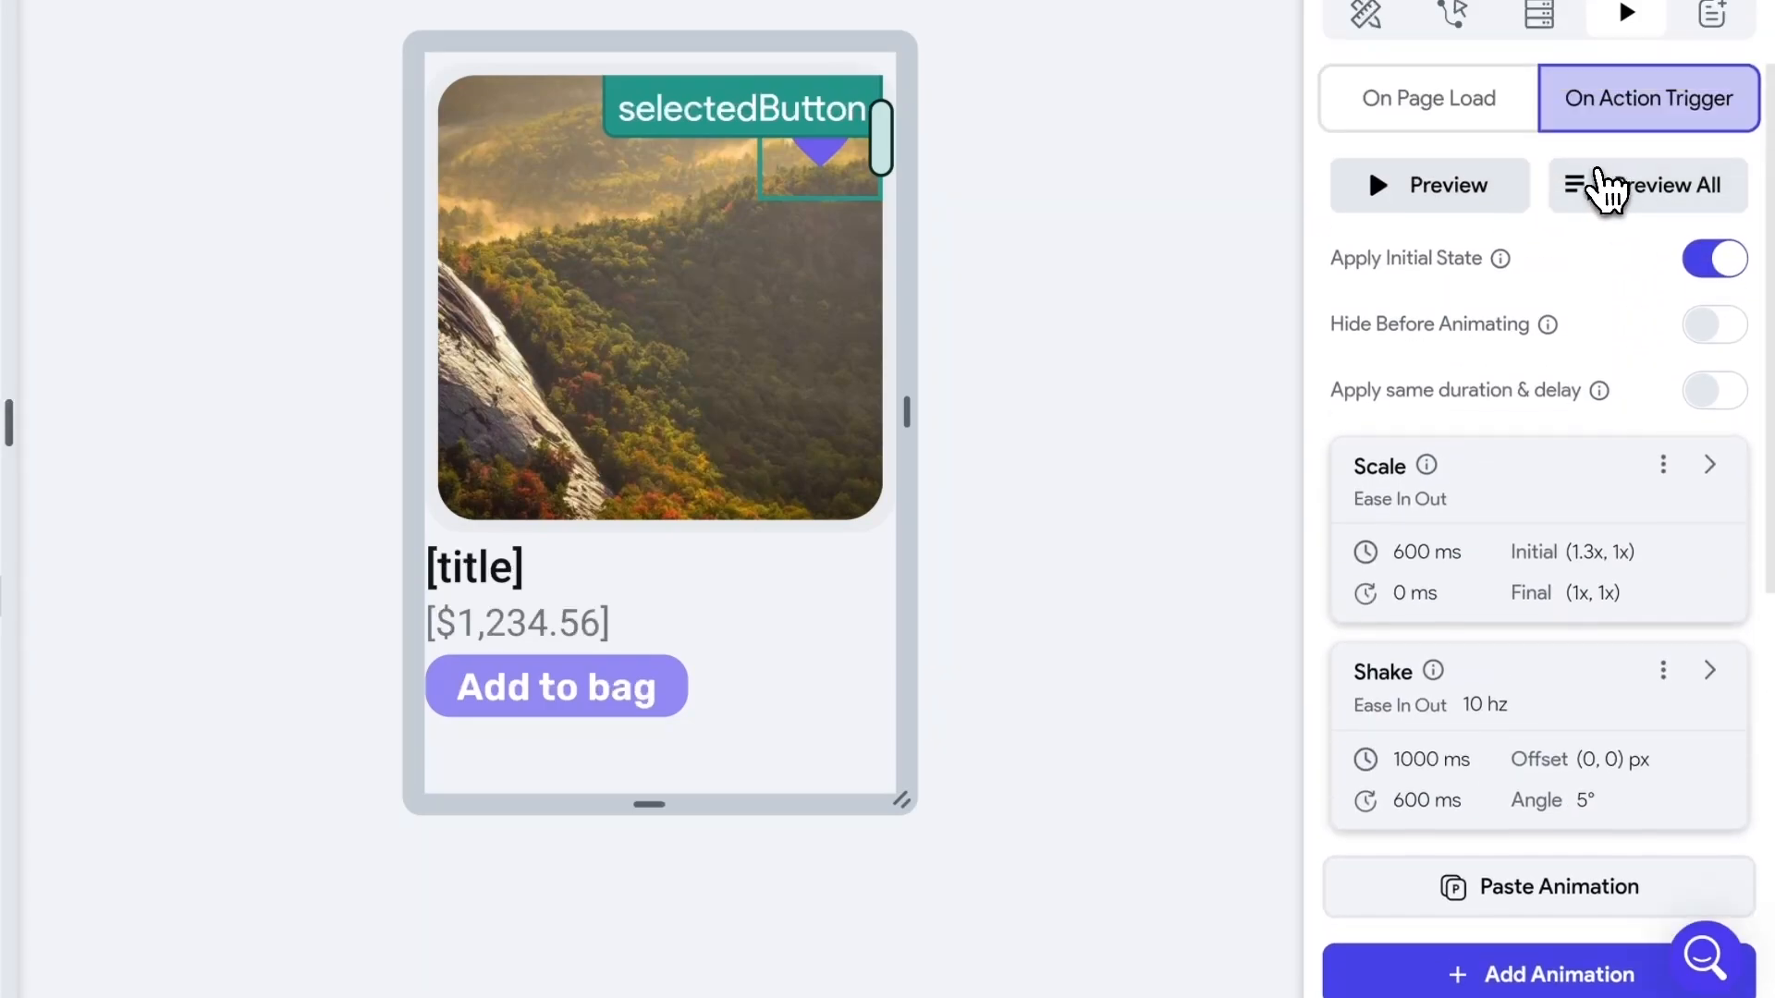
pyautogui.click(1660, 201)
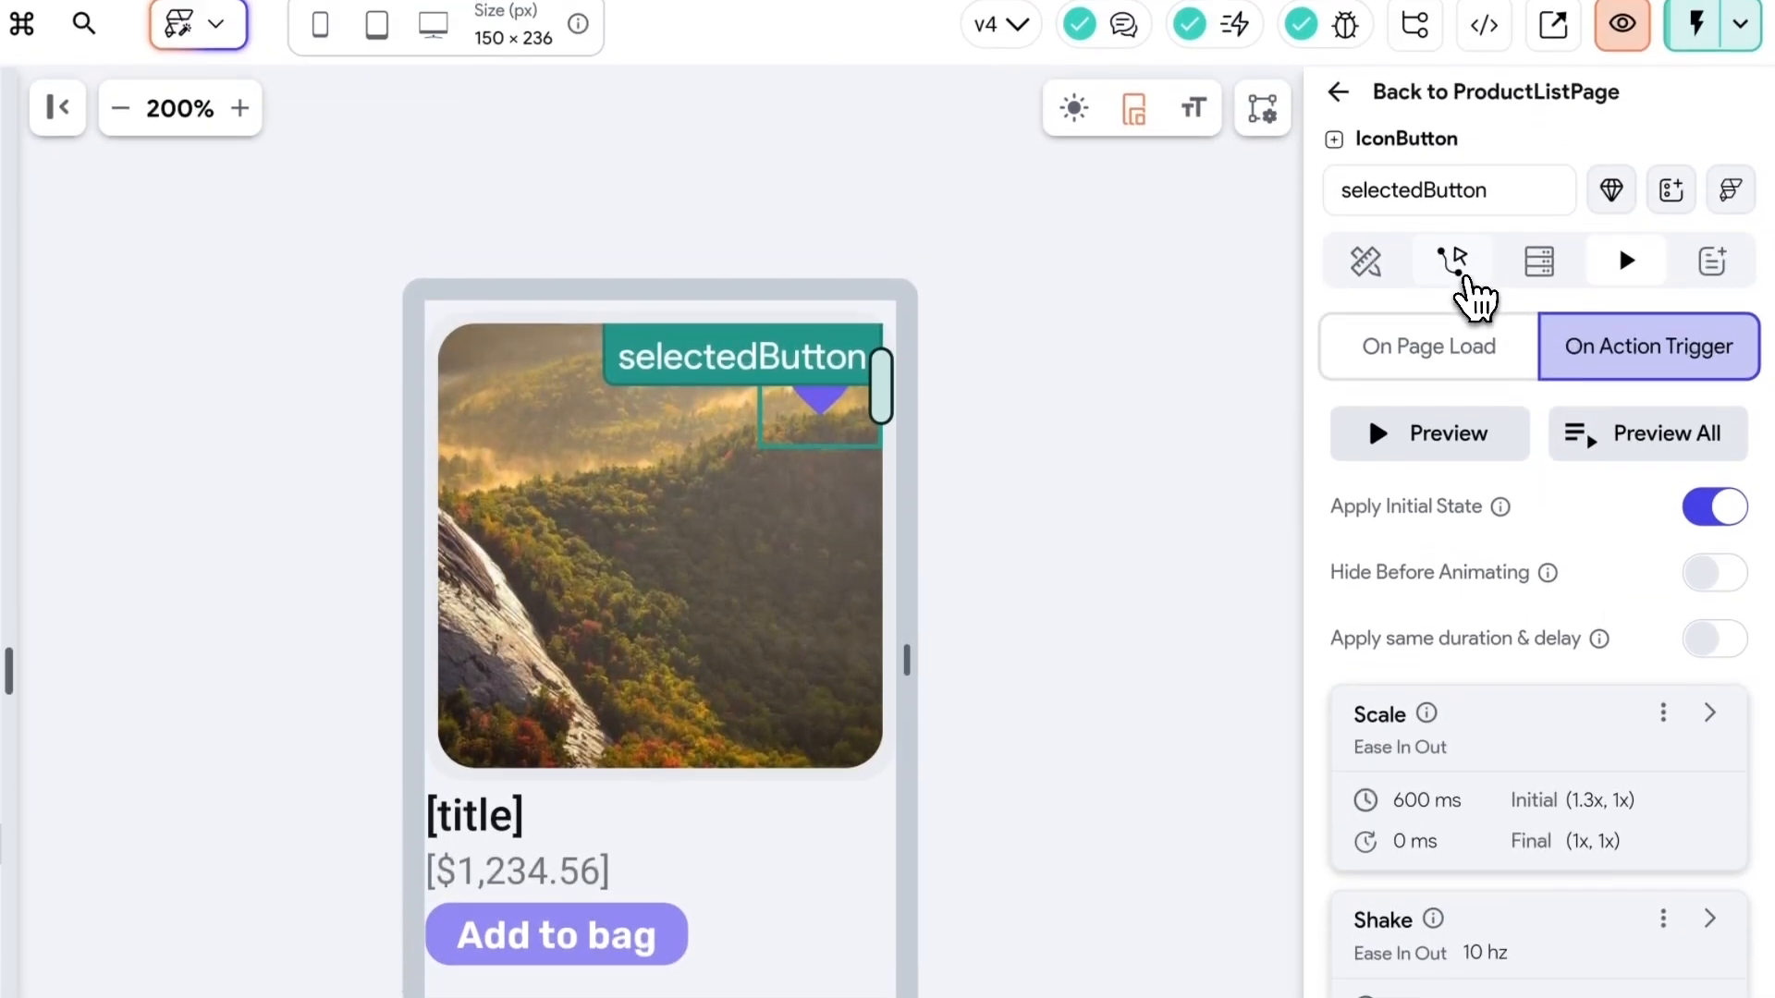
# - Add a Widget Animation action after Update Component State in the heart icon button's On Tap action flow
pyautogui.click(1459, 113)
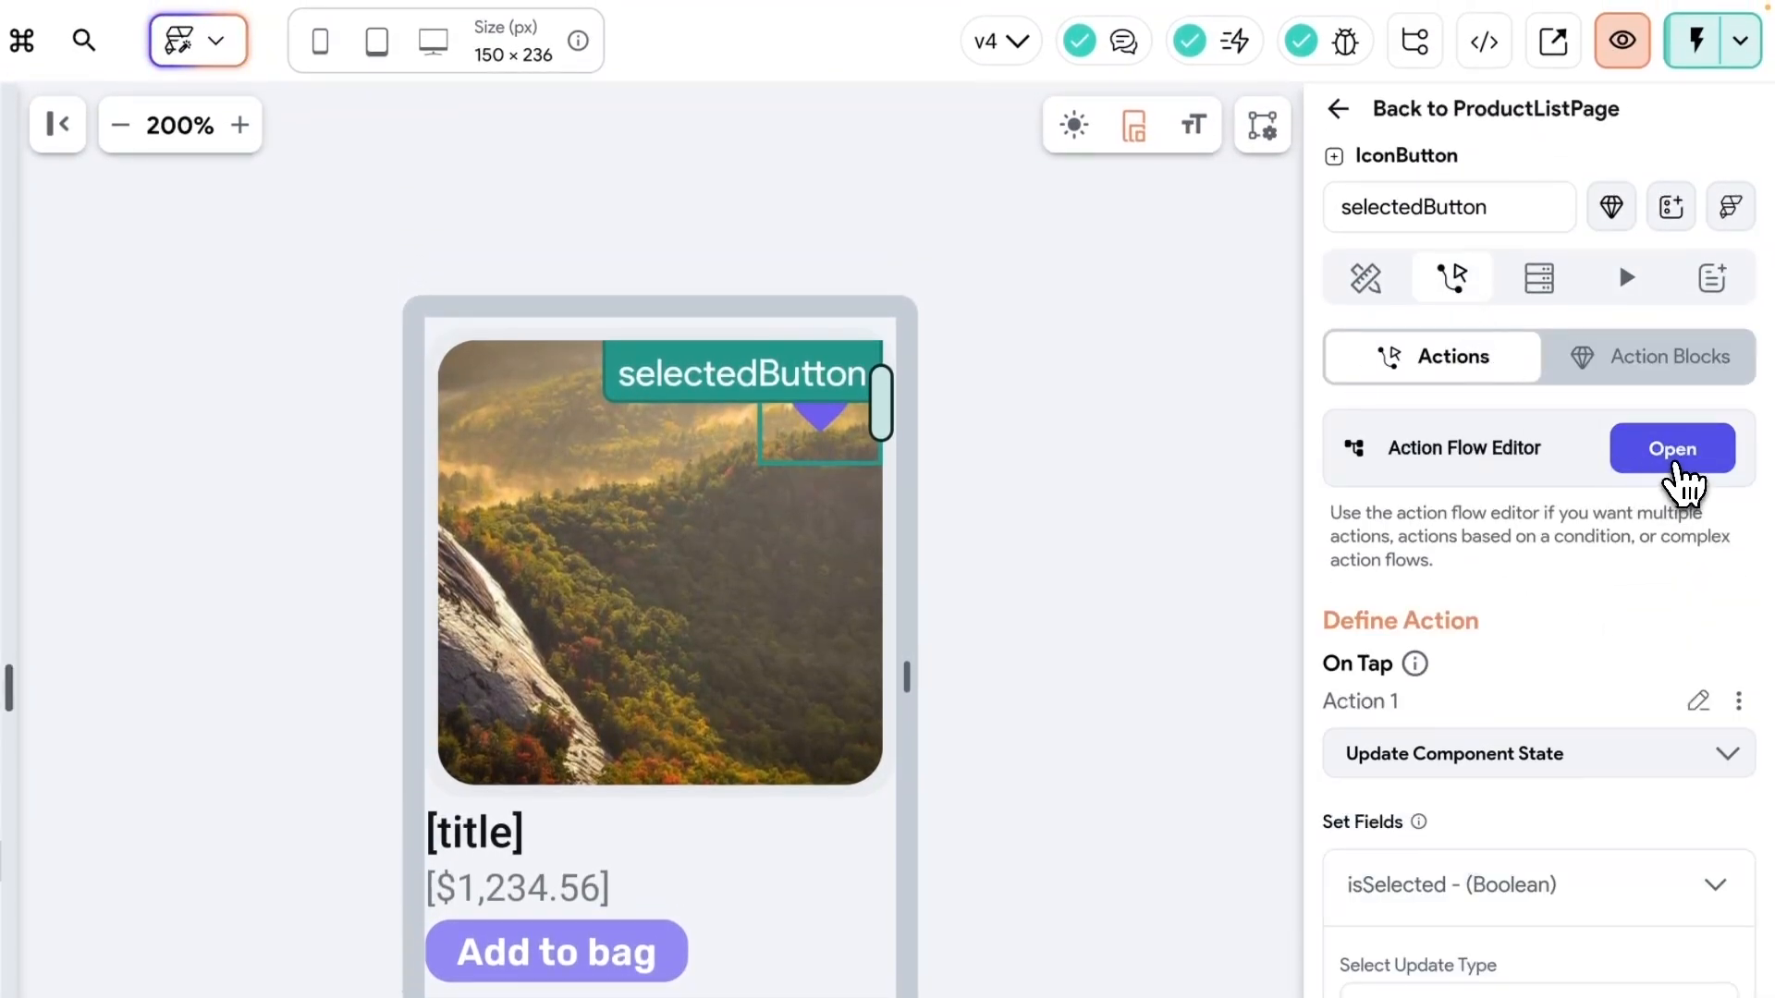
pyautogui.click(1678, 467)
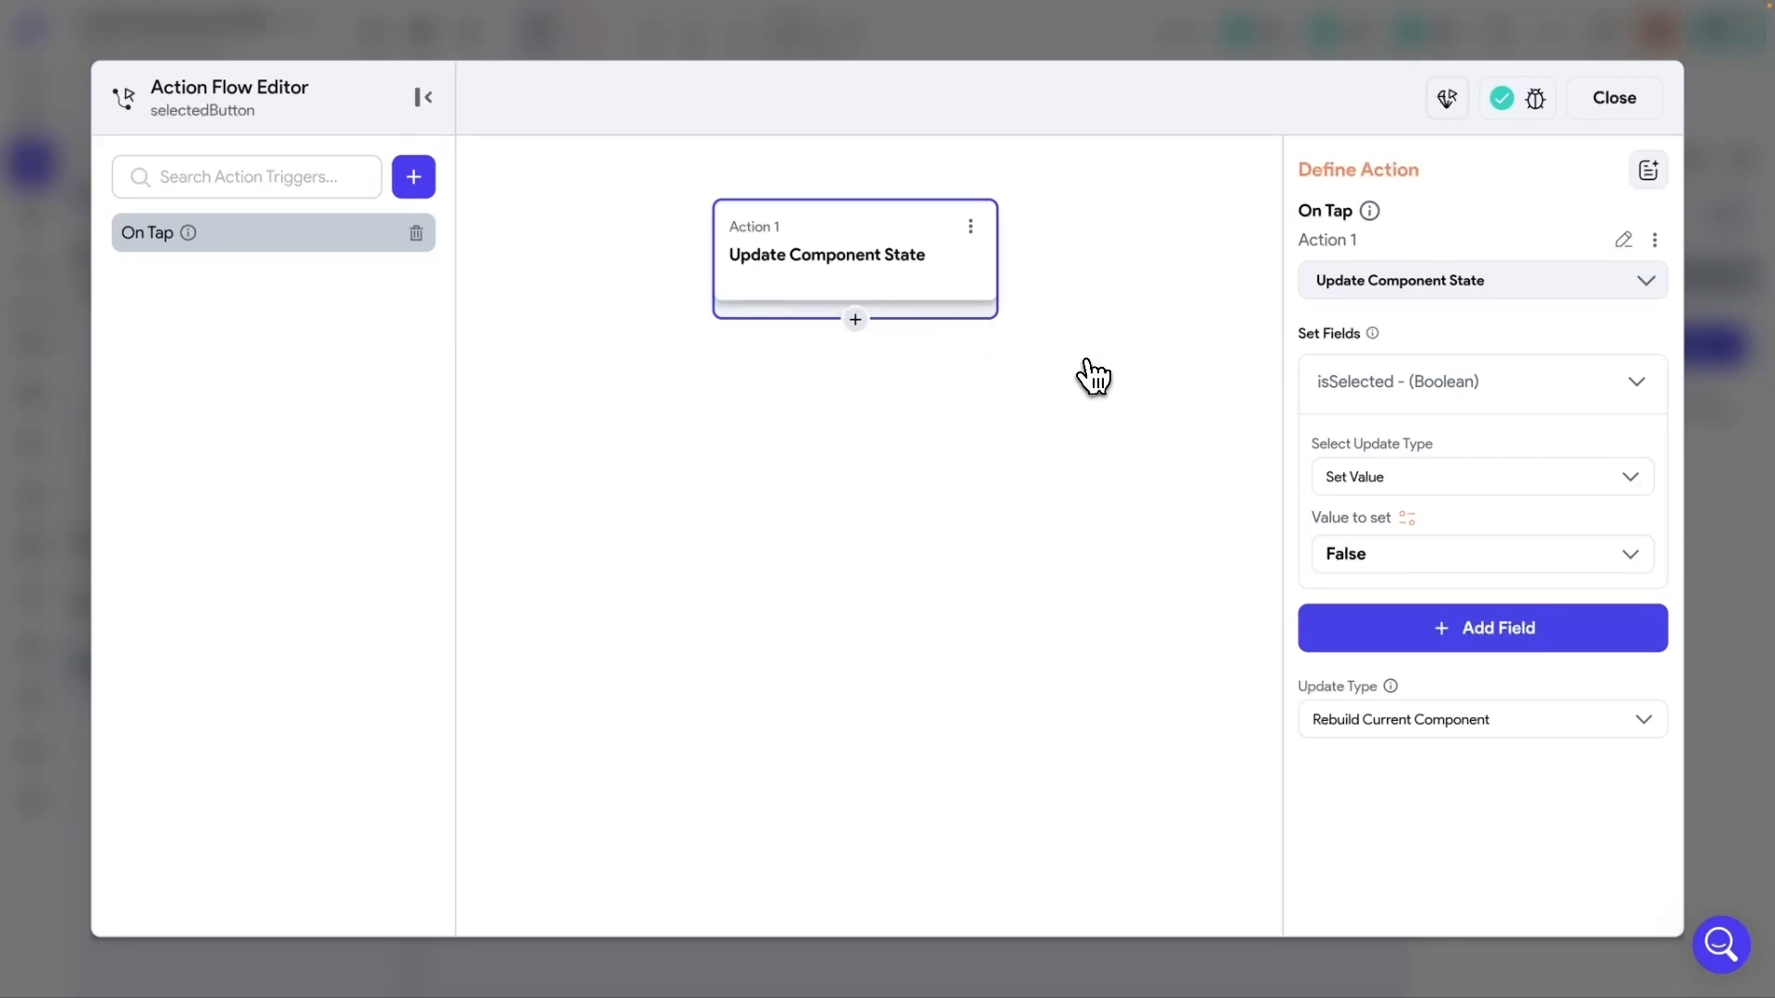
pyautogui.click(855, 320)
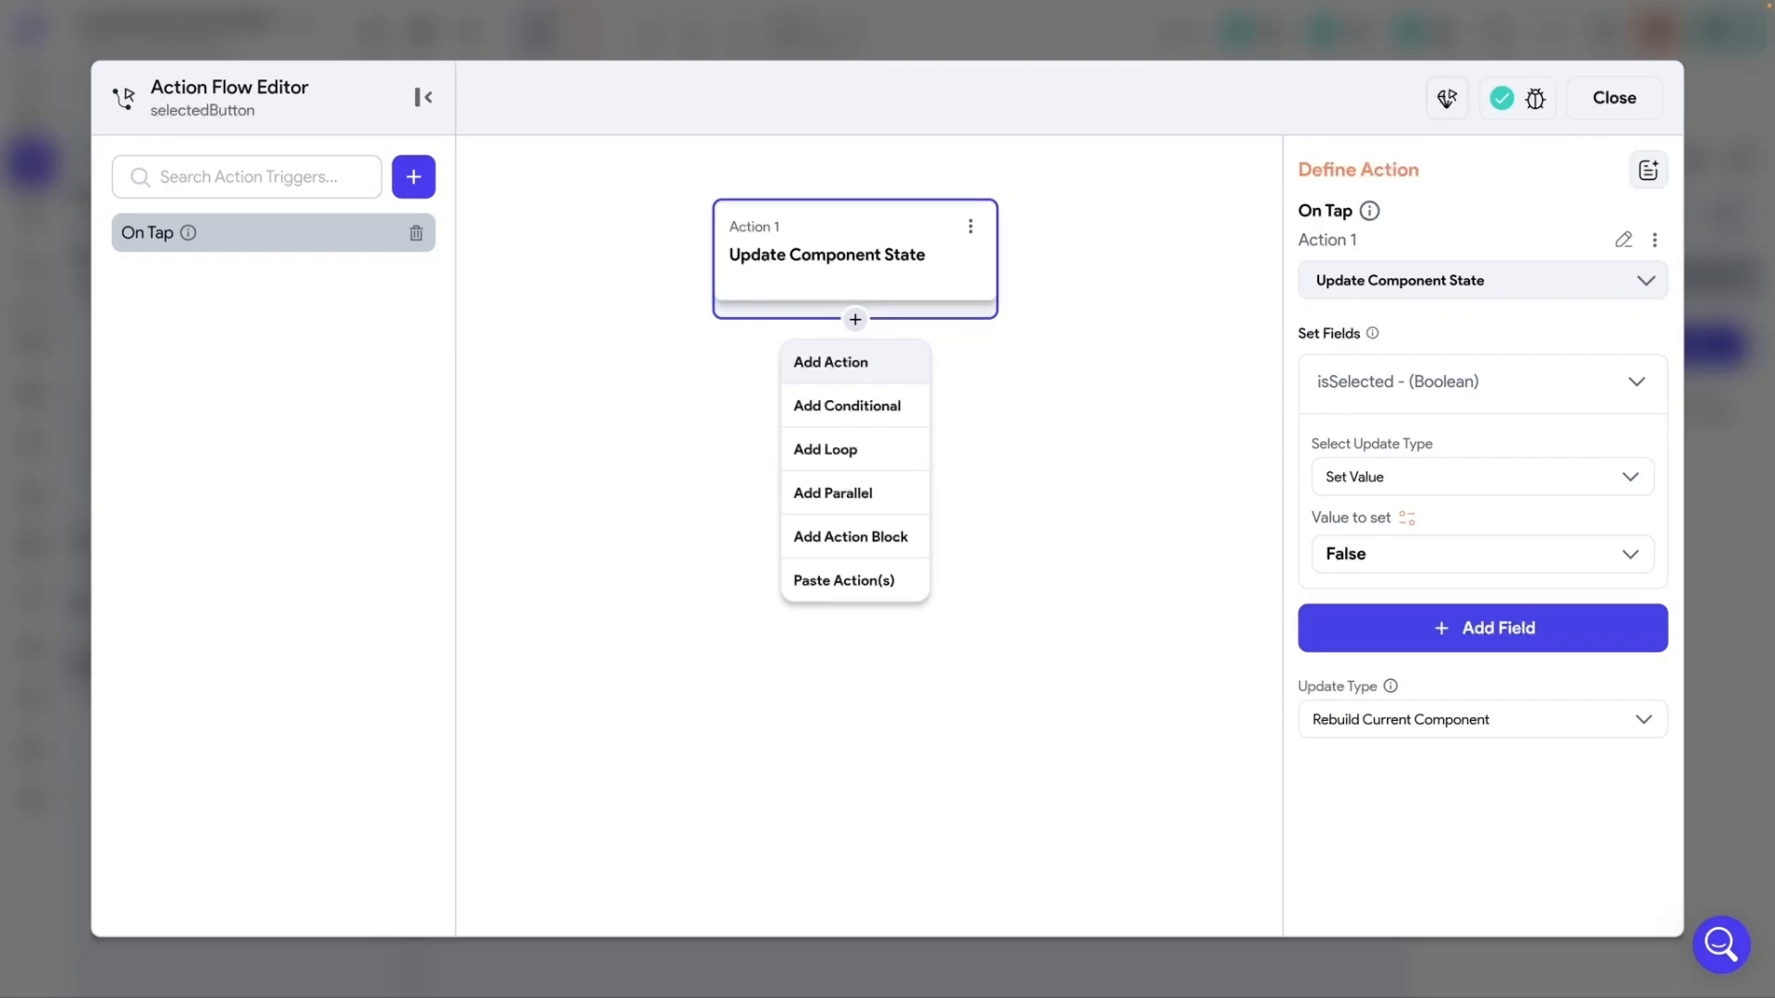
pyautogui.click(860, 370)
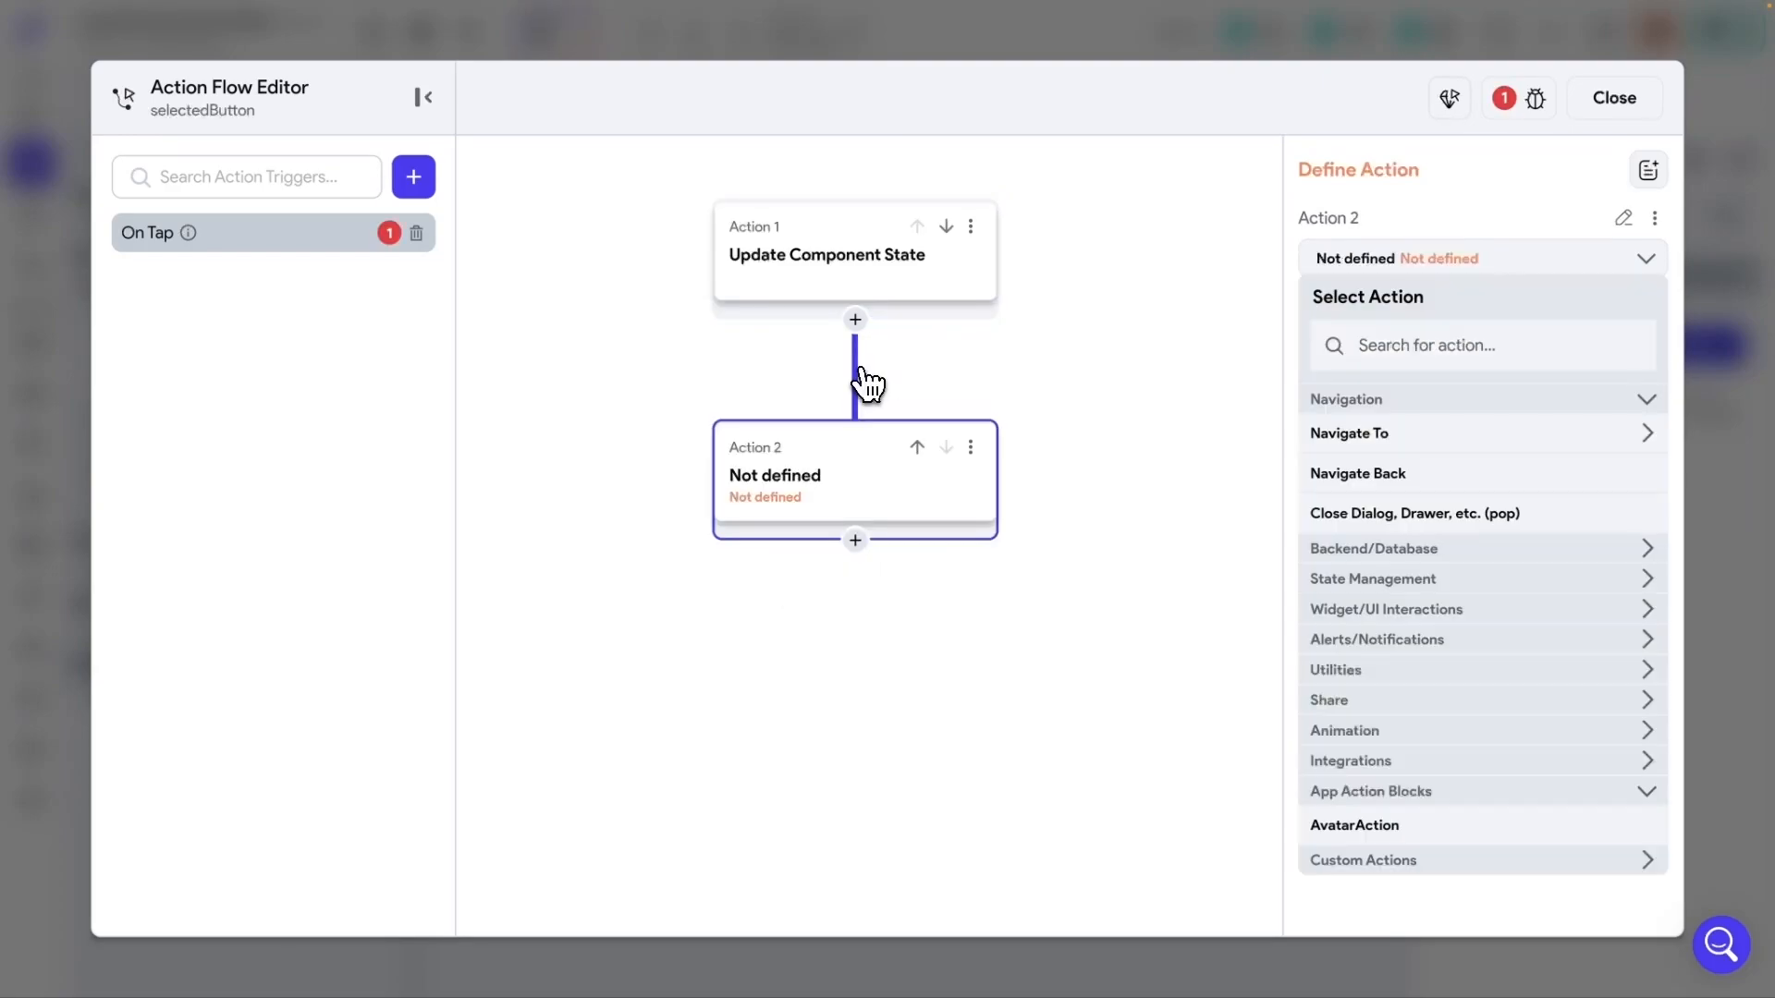
pyautogui.click(1463, 355)
pyautogui.write('wiget')
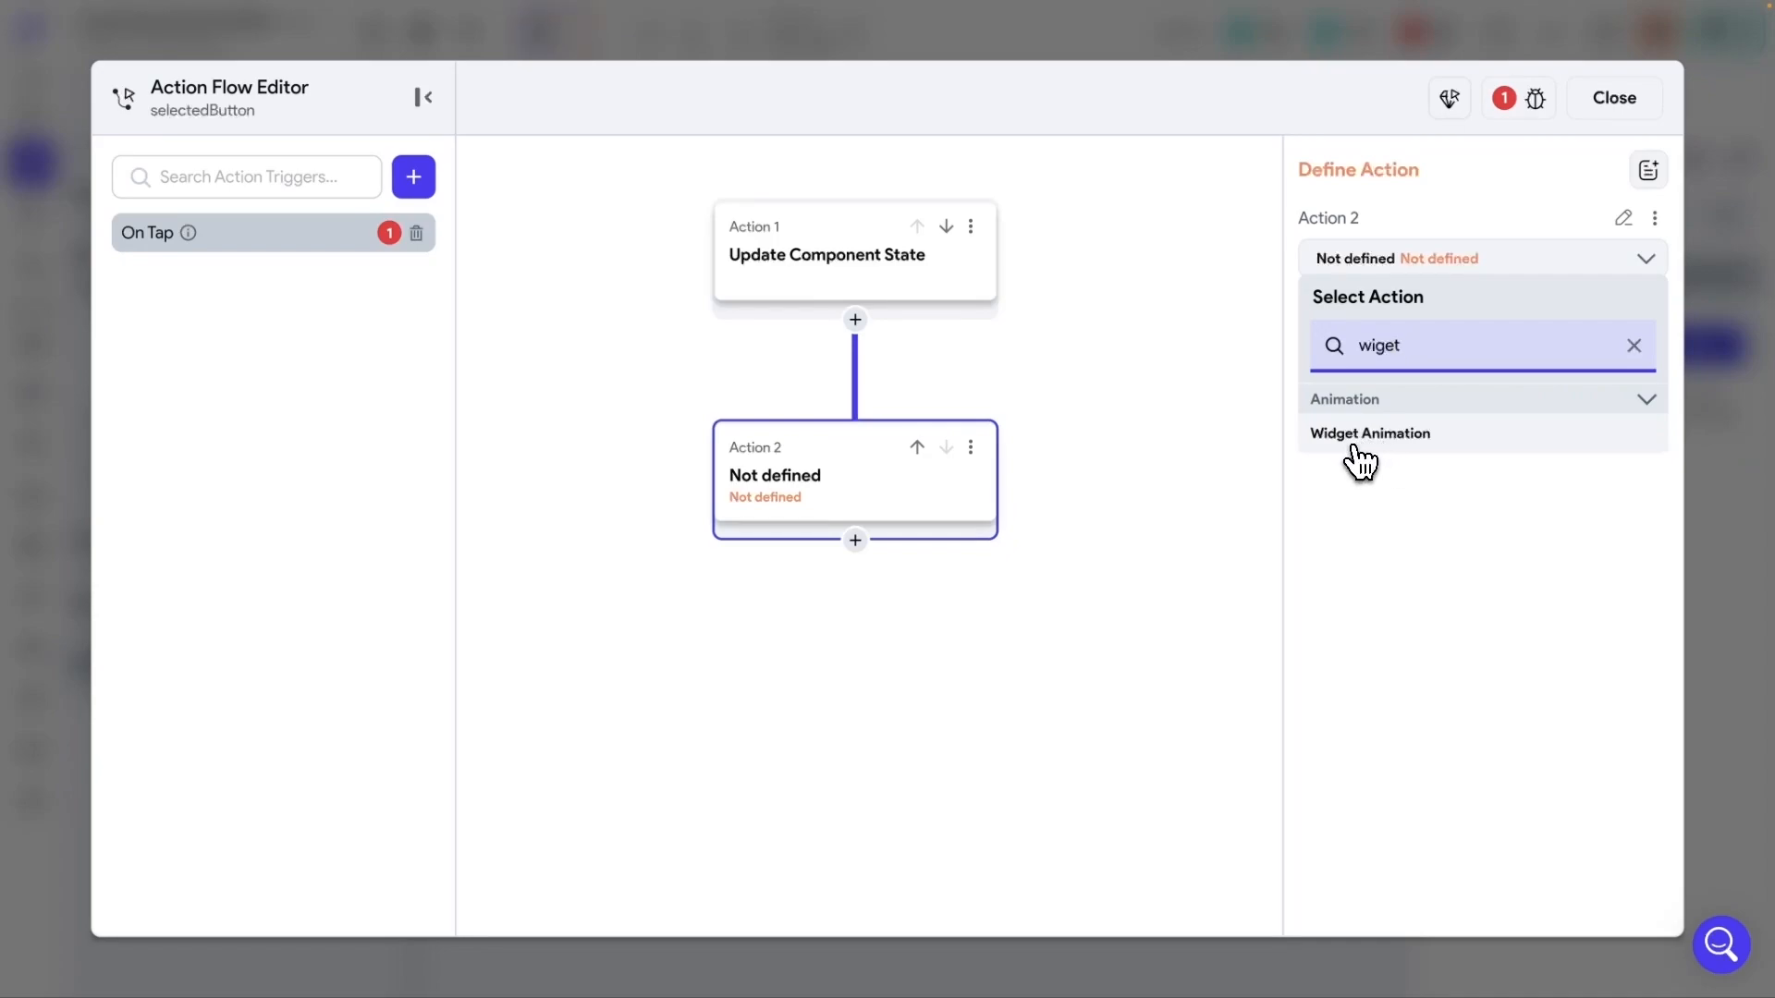
pyautogui.click(1357, 449)
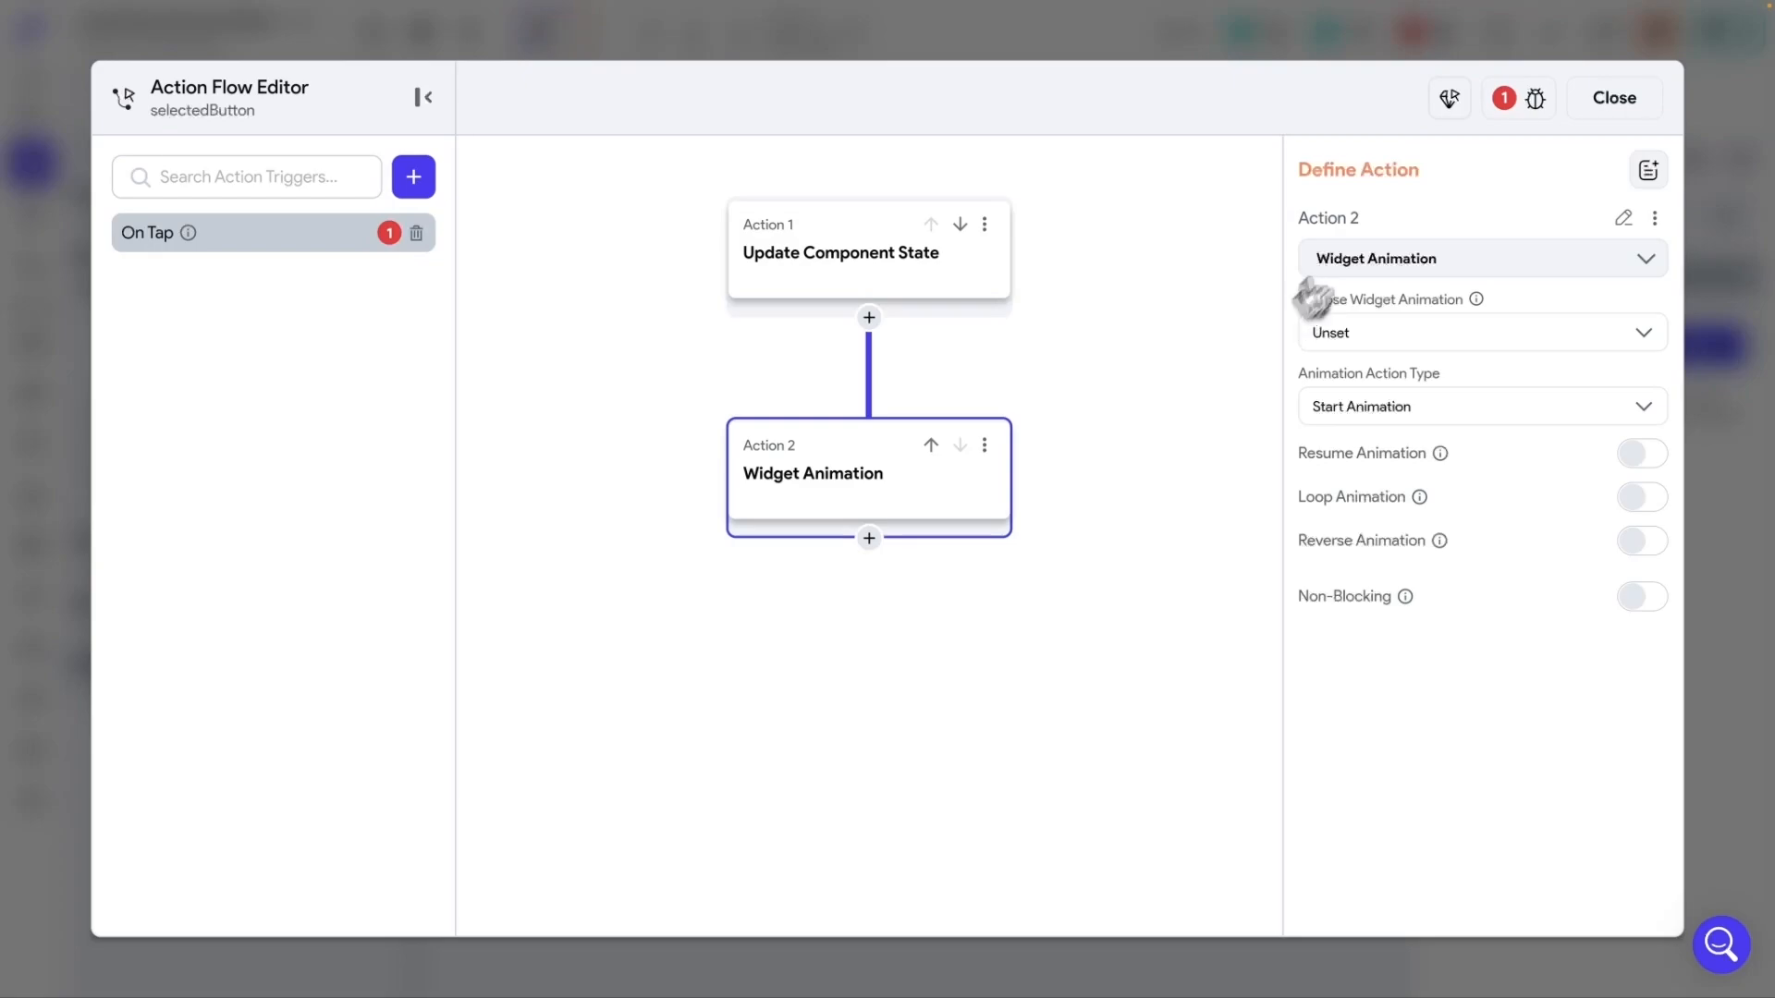
# - Reopen the heart icon button's action flow and set the Widget Animation action to target selectedButton
pyautogui.click(1627, 108)
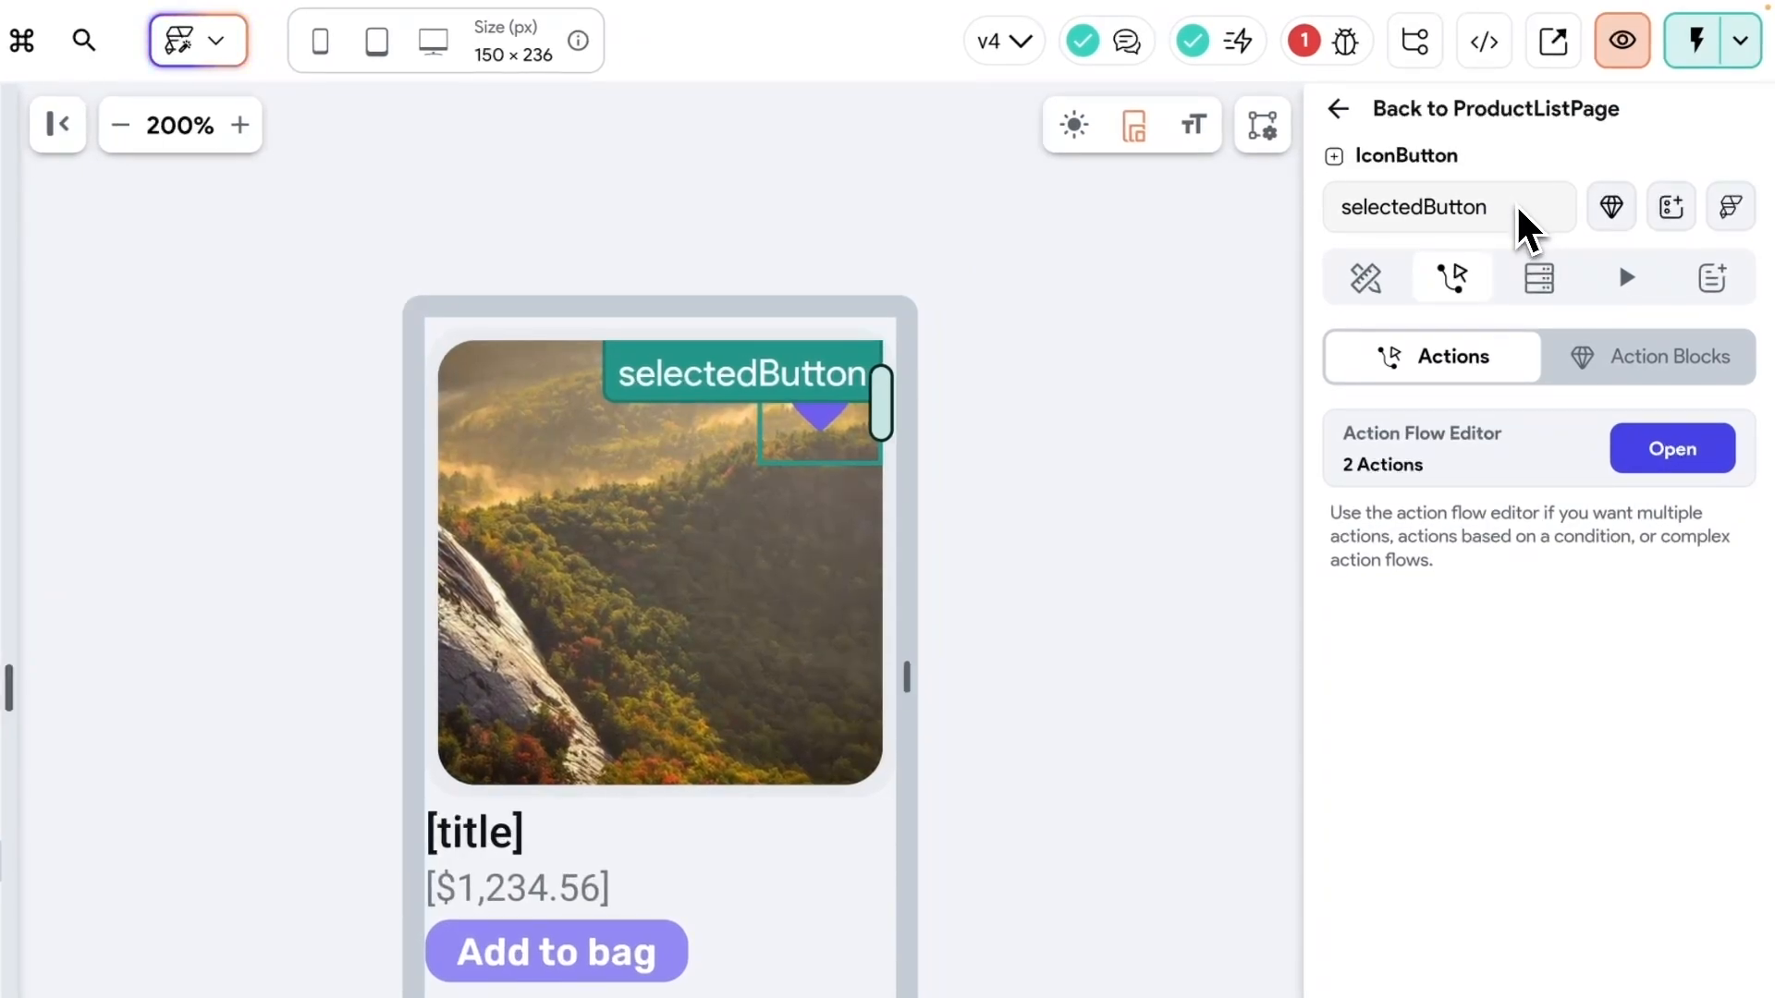
pyautogui.click(1673, 459)
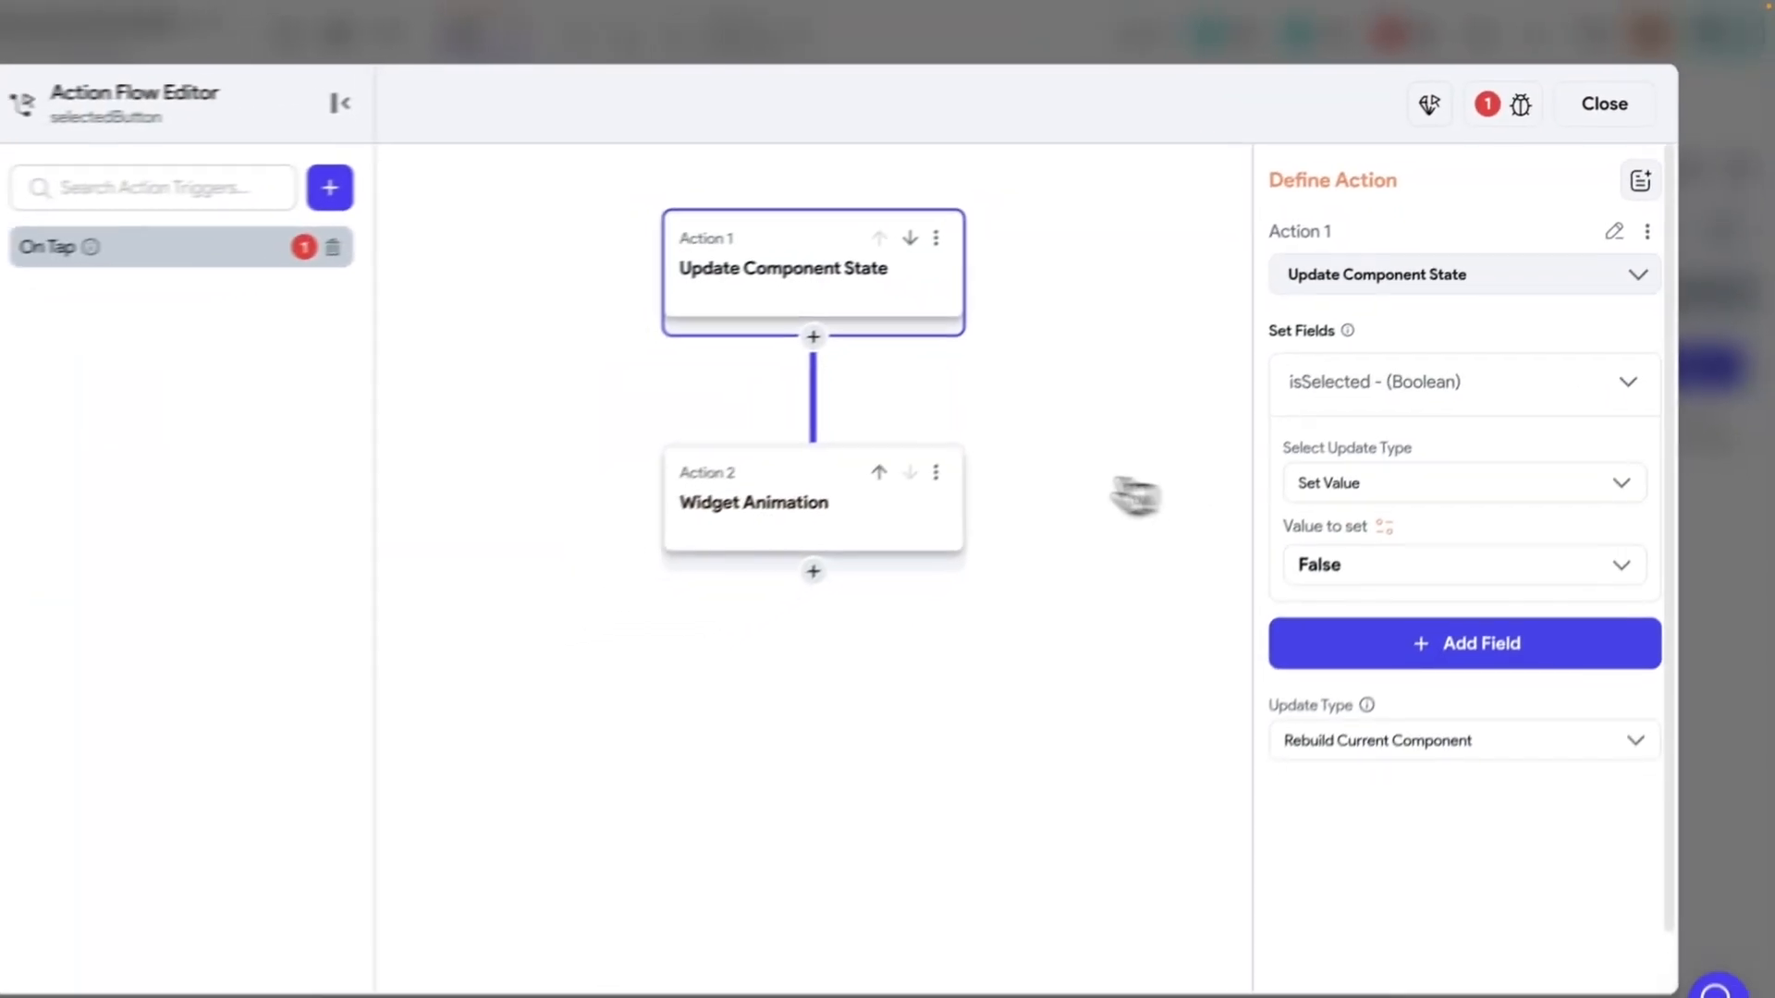
pyautogui.click(864, 544)
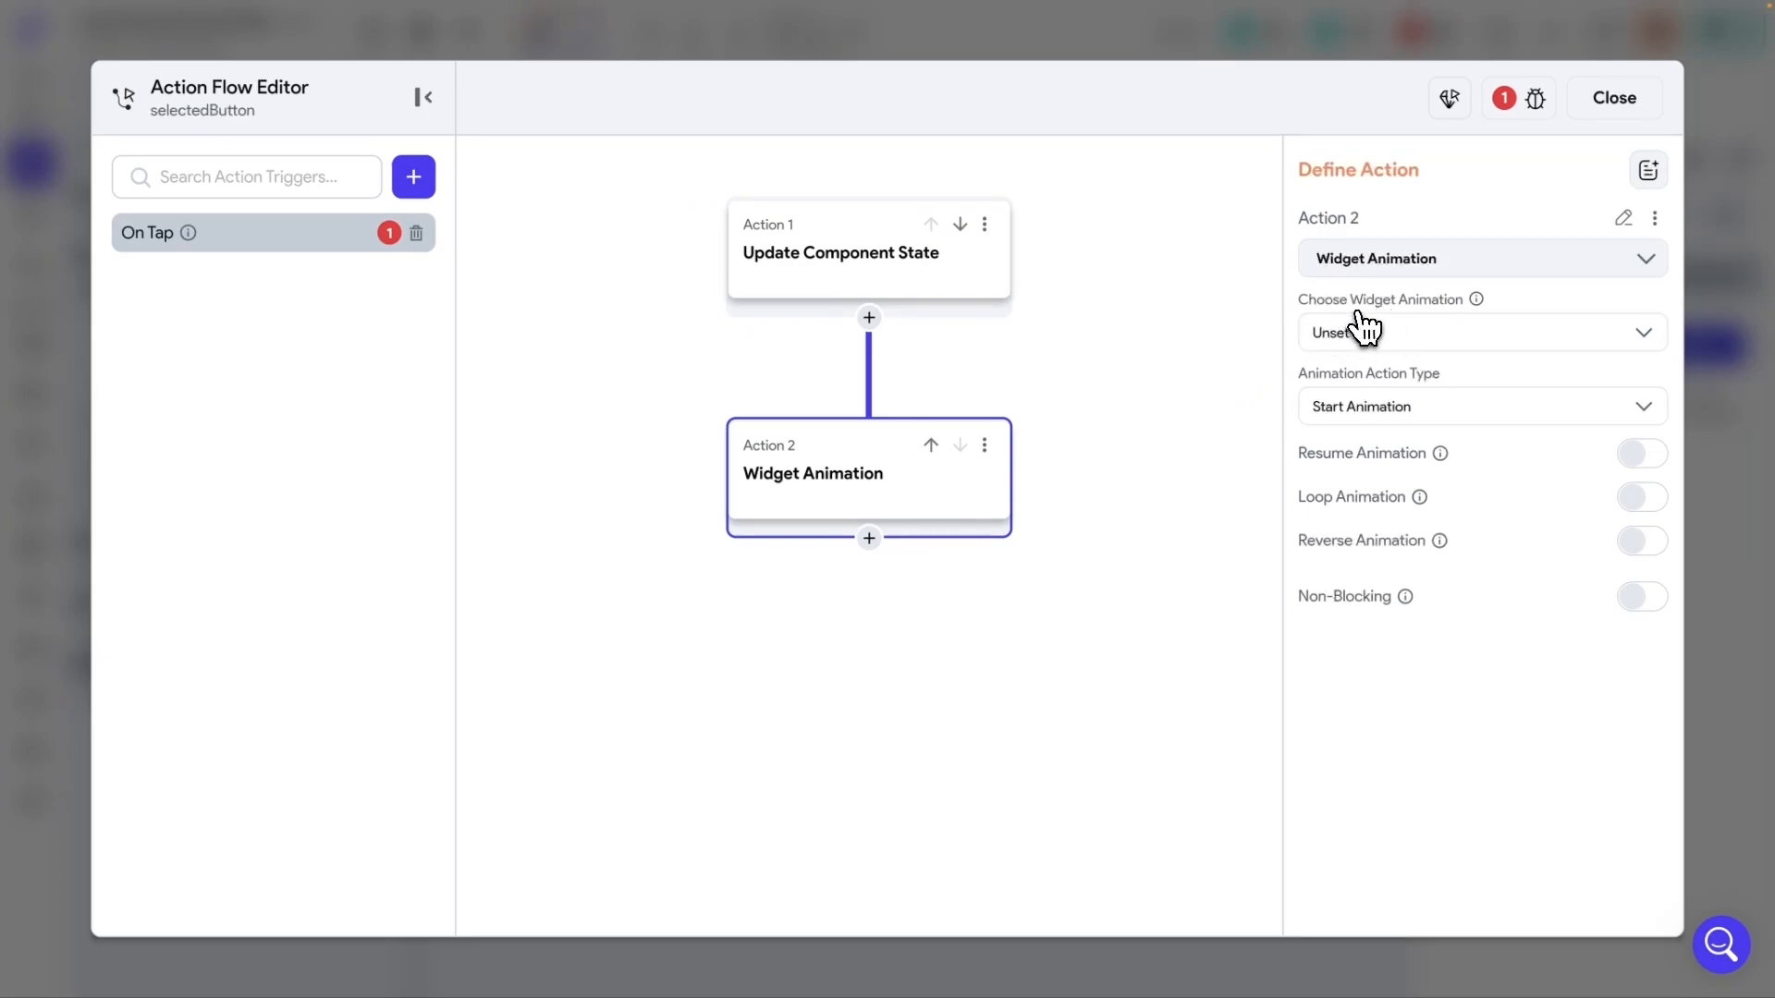
pyautogui.click(1651, 346)
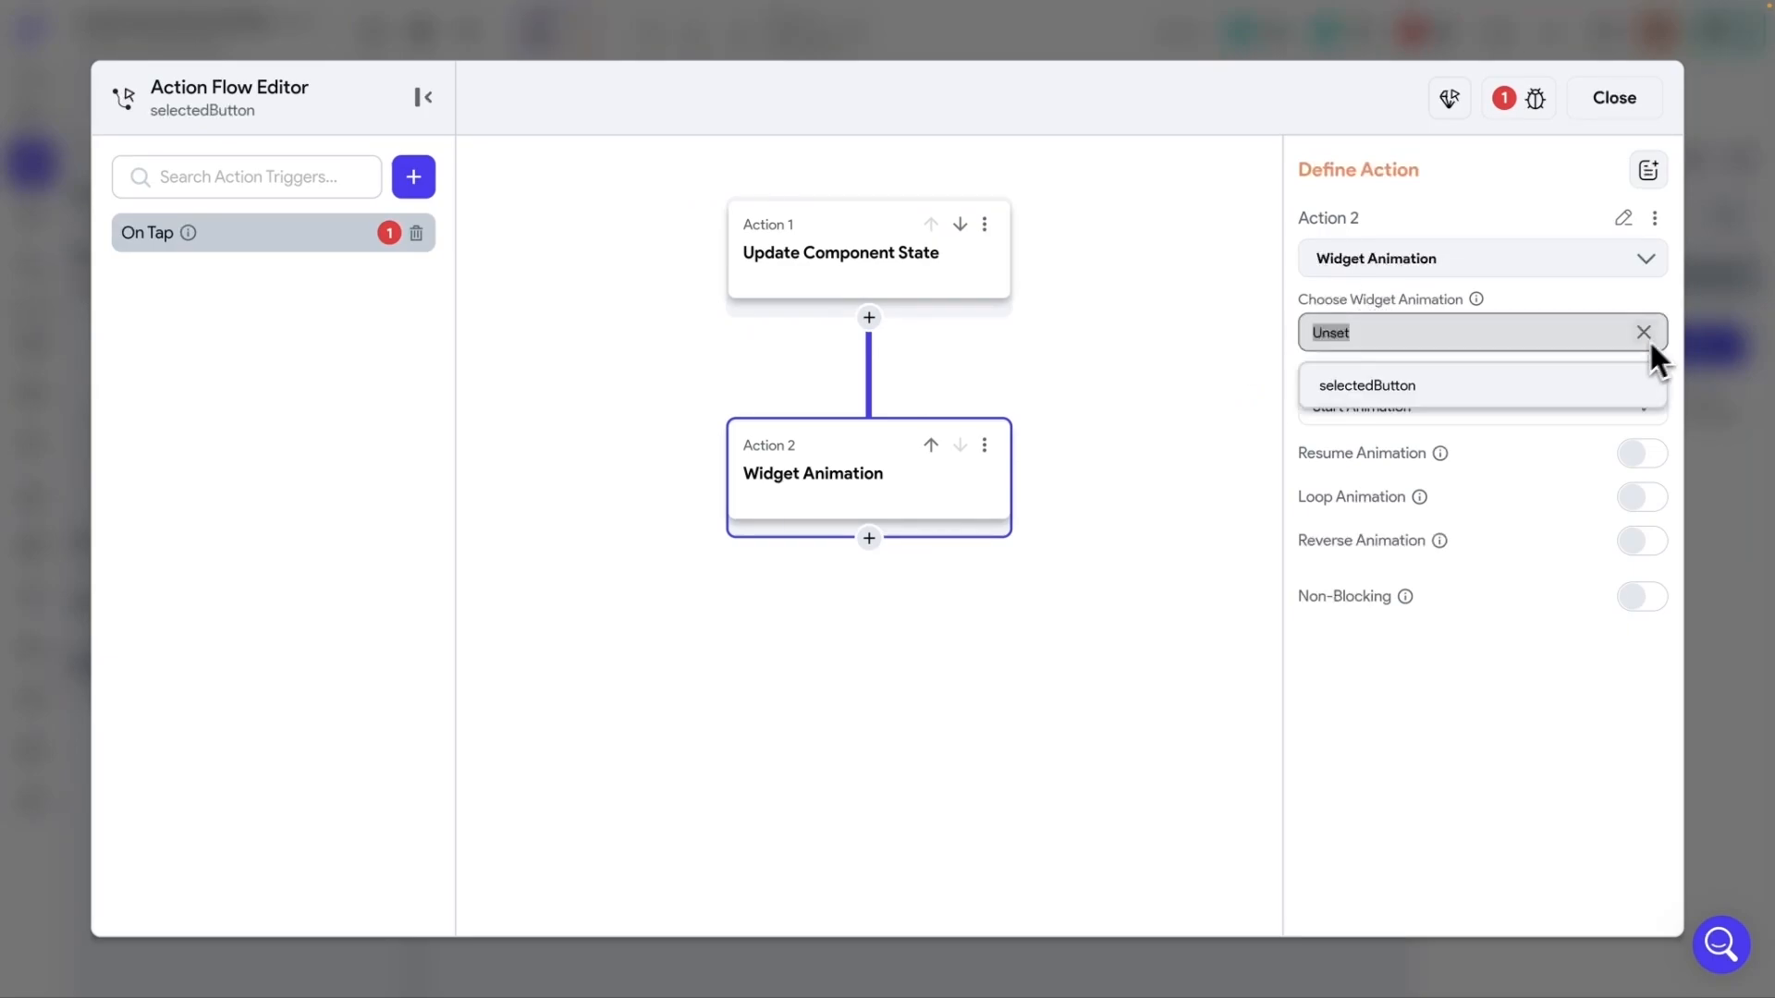
pyautogui.click(1388, 393)
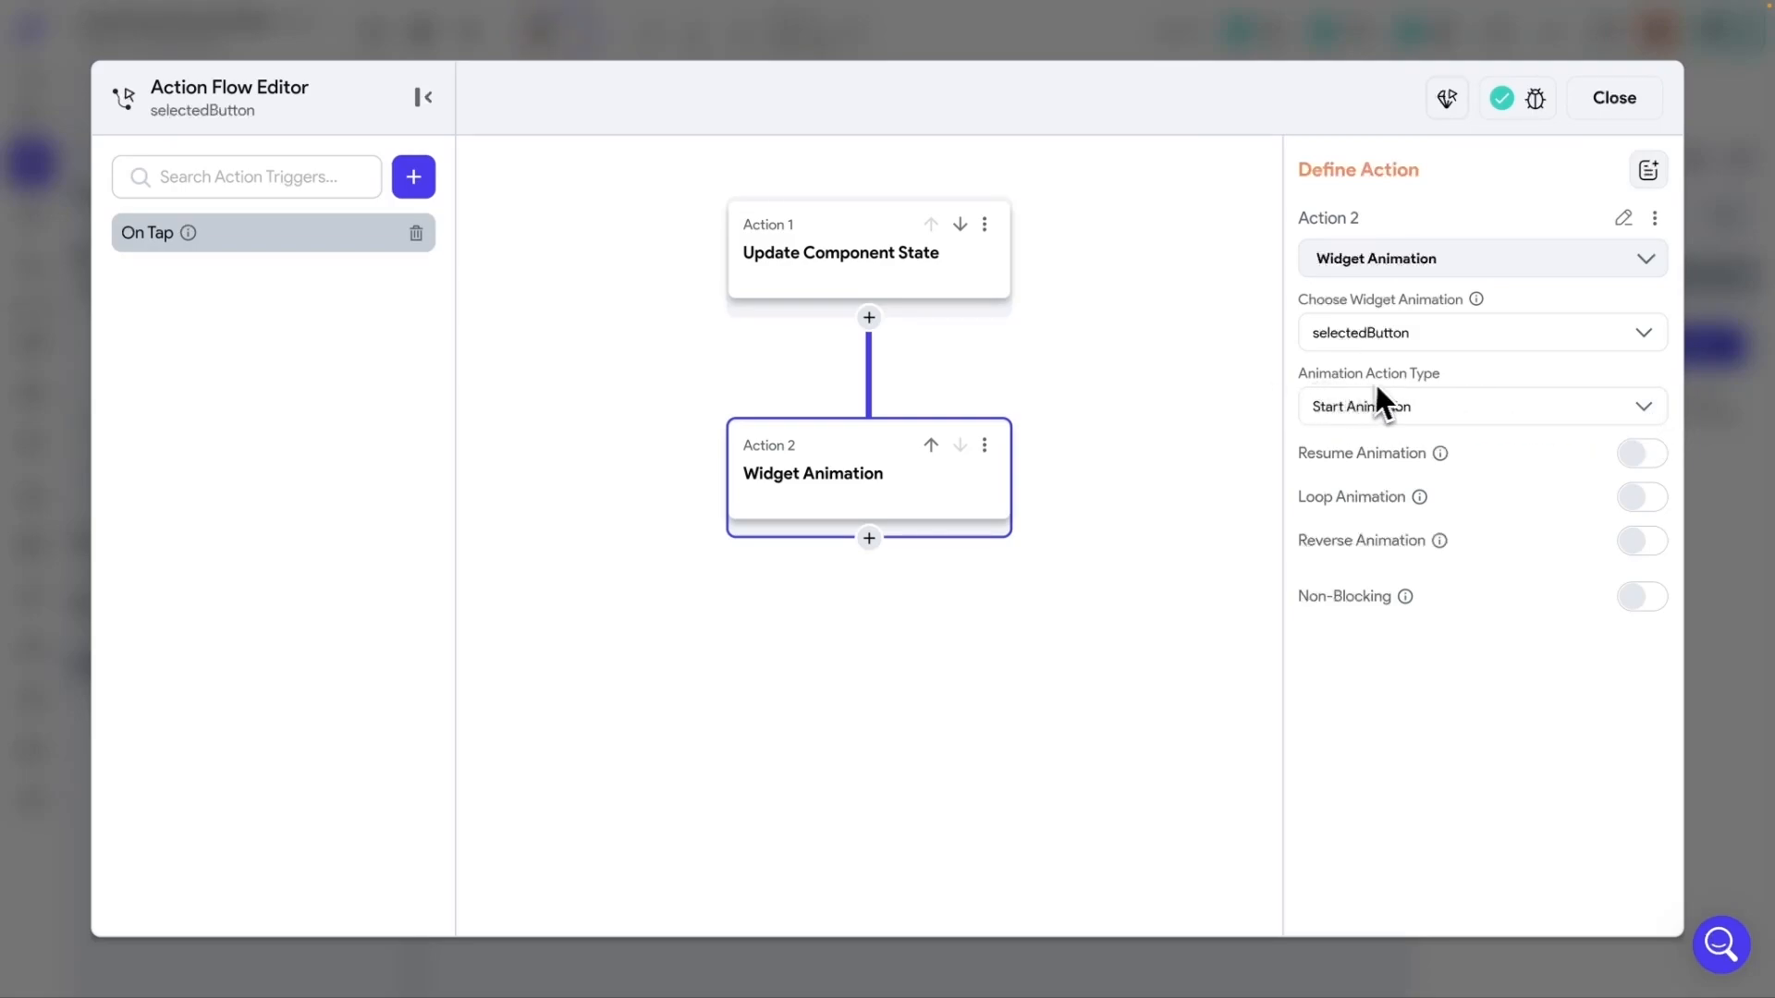
# - Keep Start Animation as the Widget Animation's action type and make the action non-blocking
pyautogui.click(1646, 411)
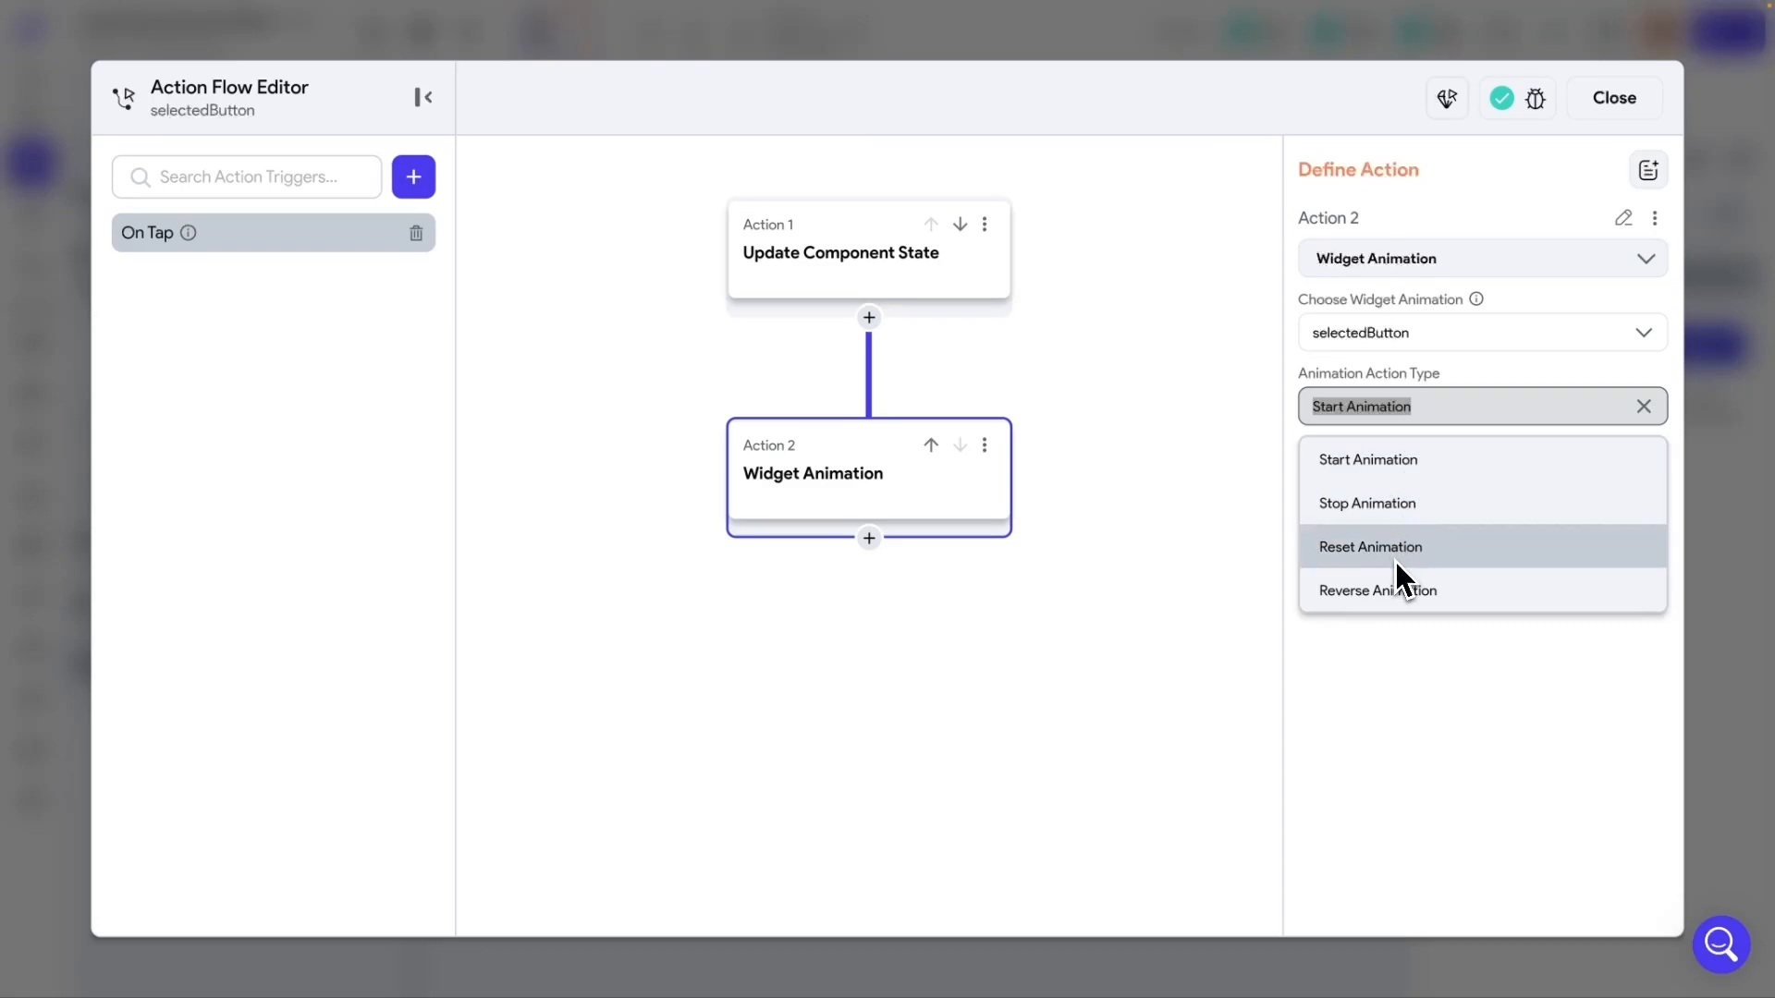
pyautogui.click(1567, 368)
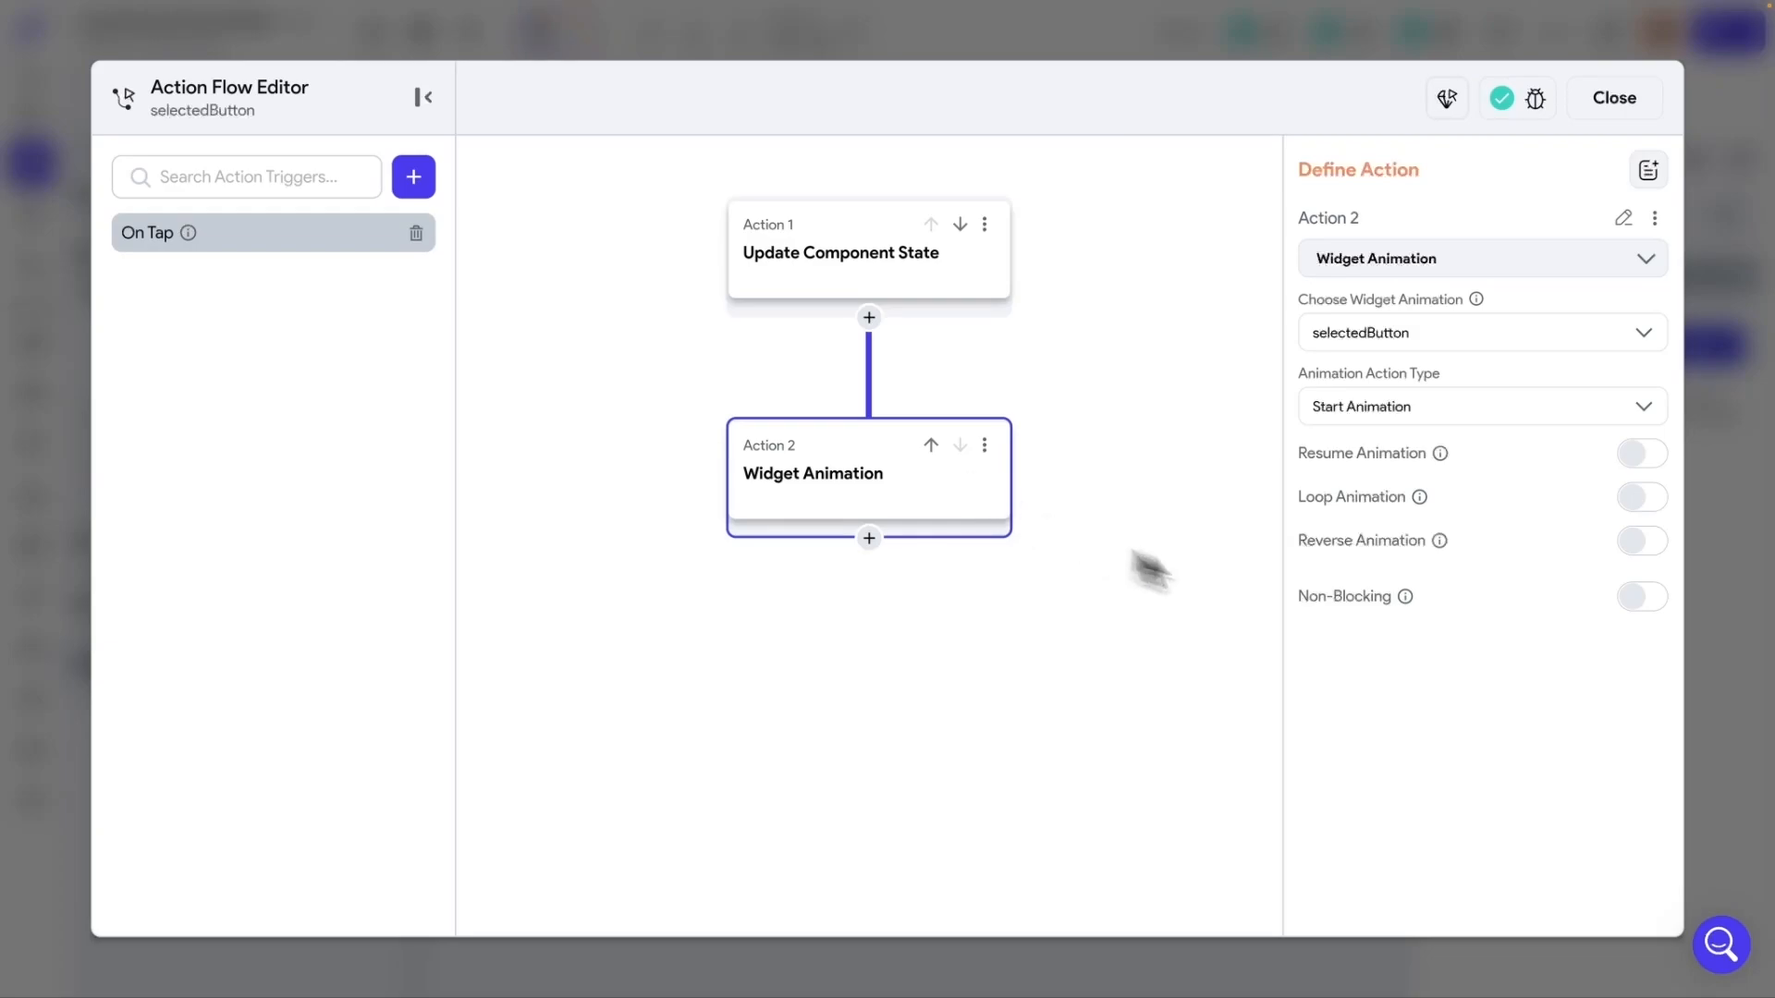
pyautogui.click(1655, 601)
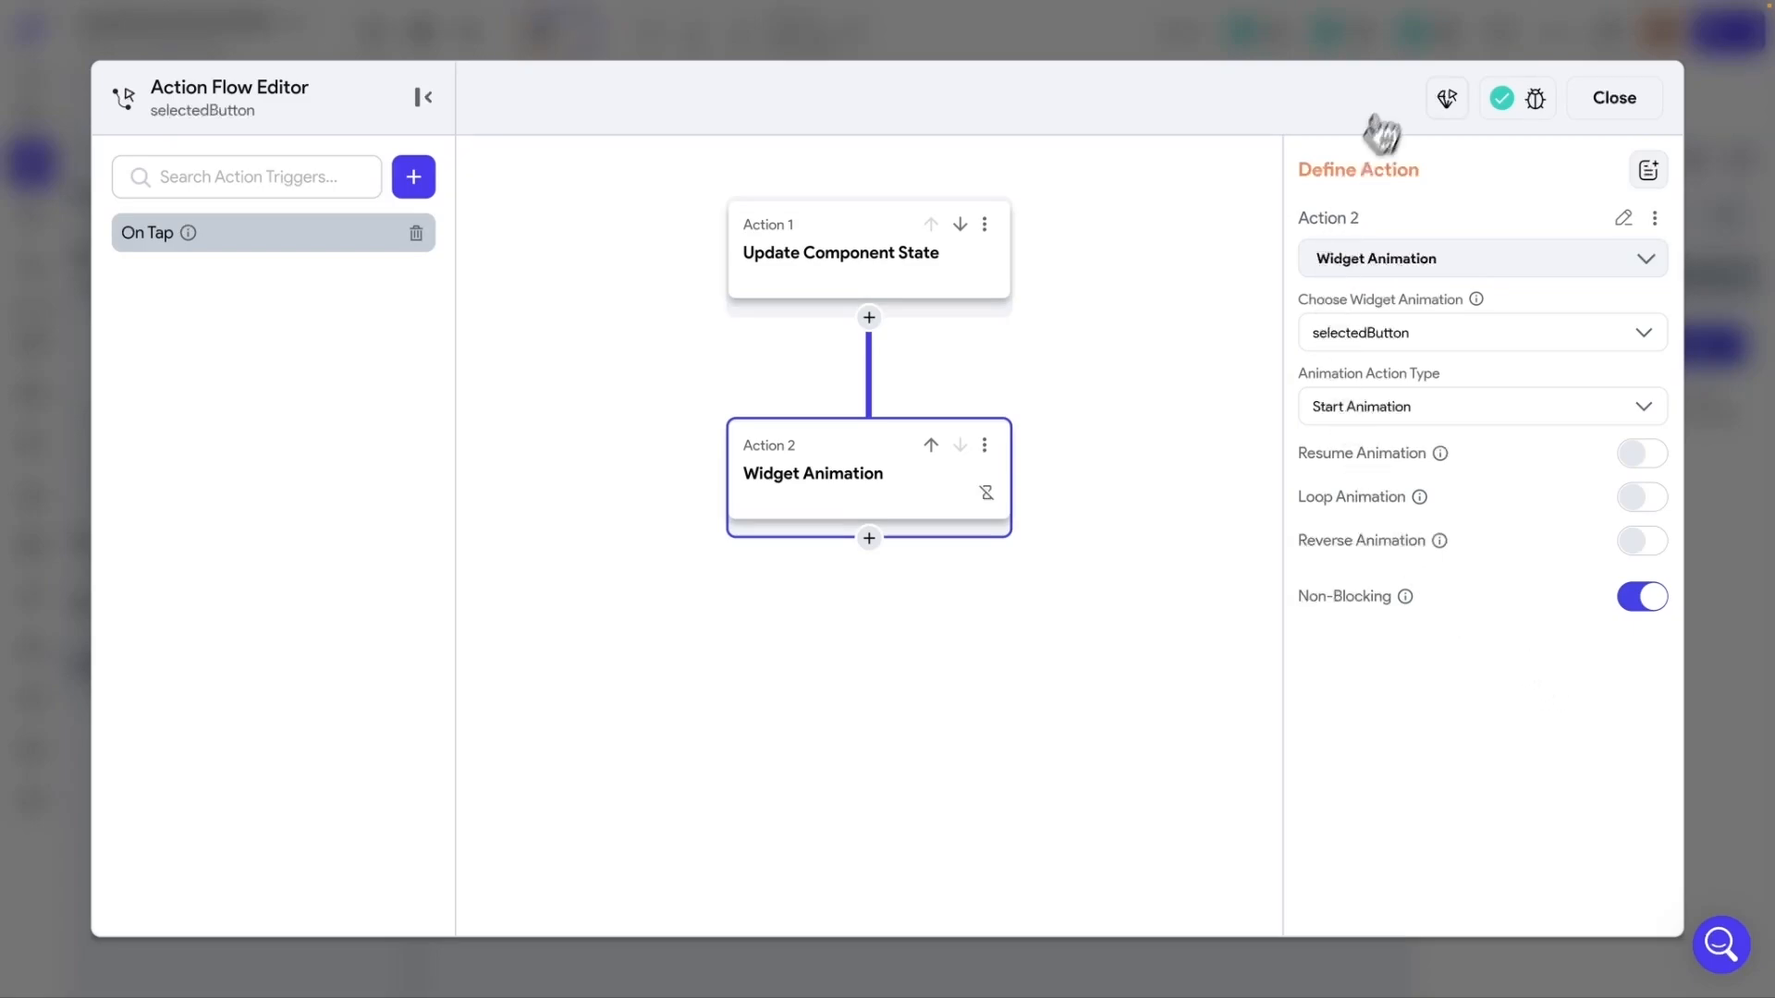
pyautogui.moveTo(1348, 221); pyautogui.dragTo(1577, 239)
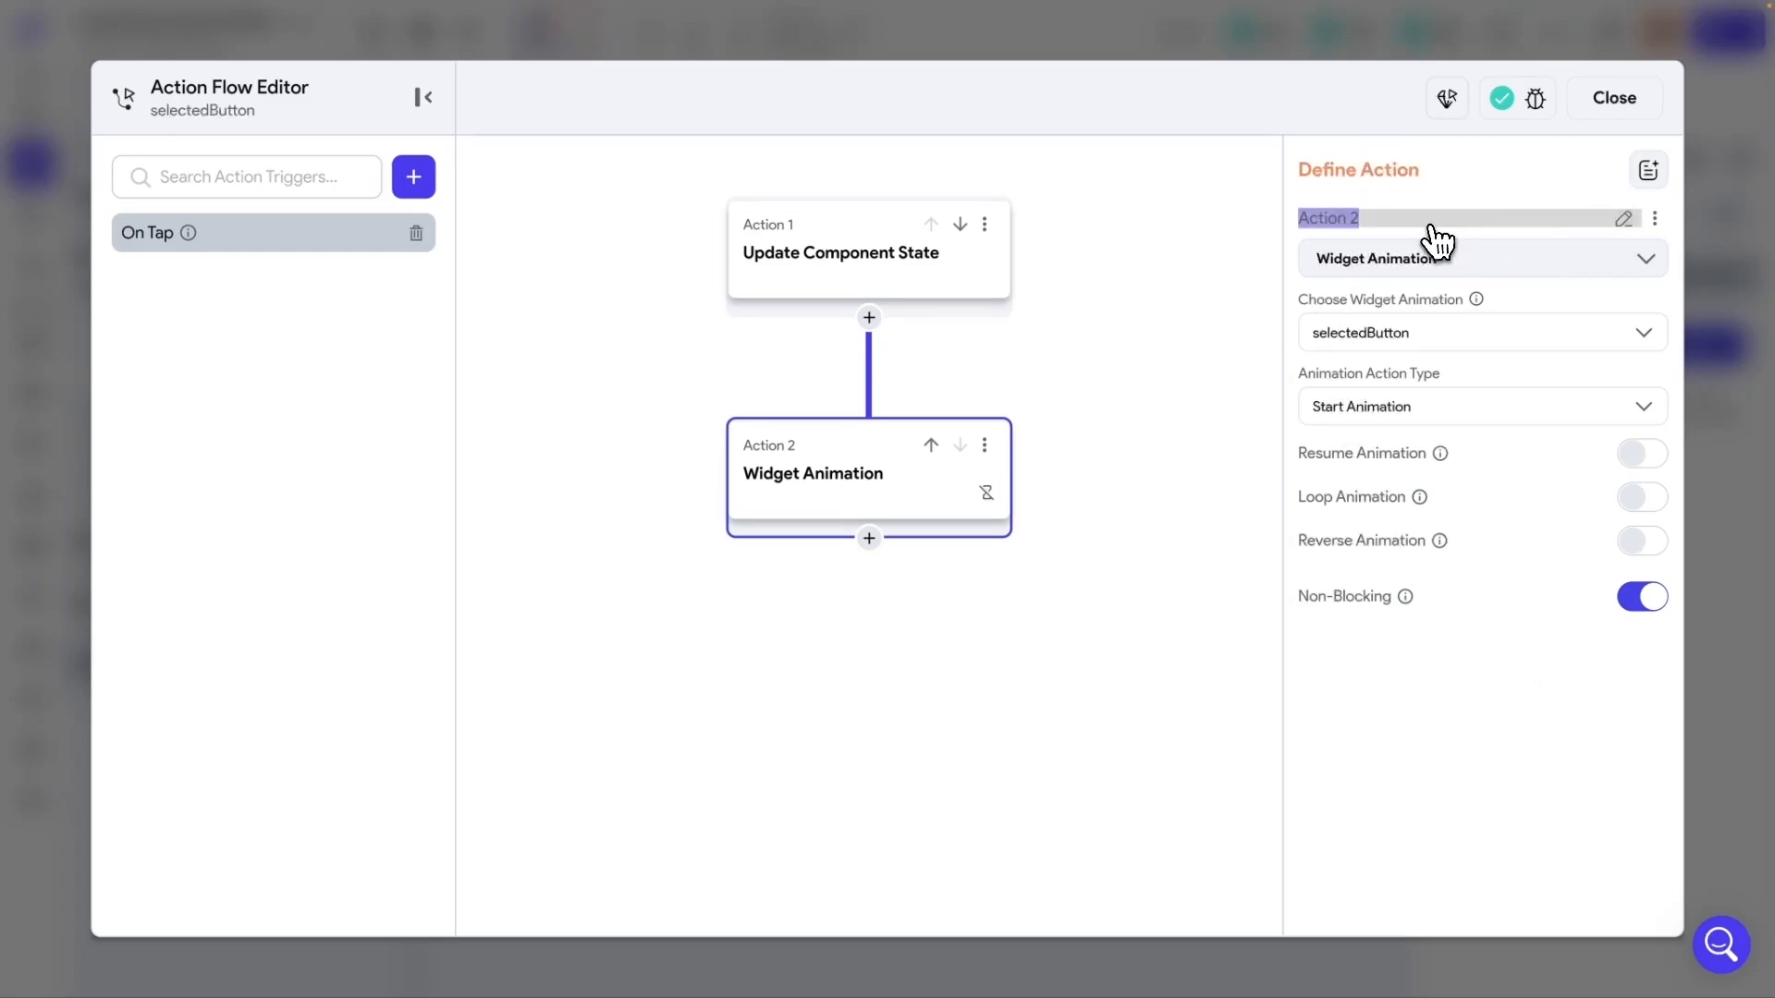
pyautogui.write('S')
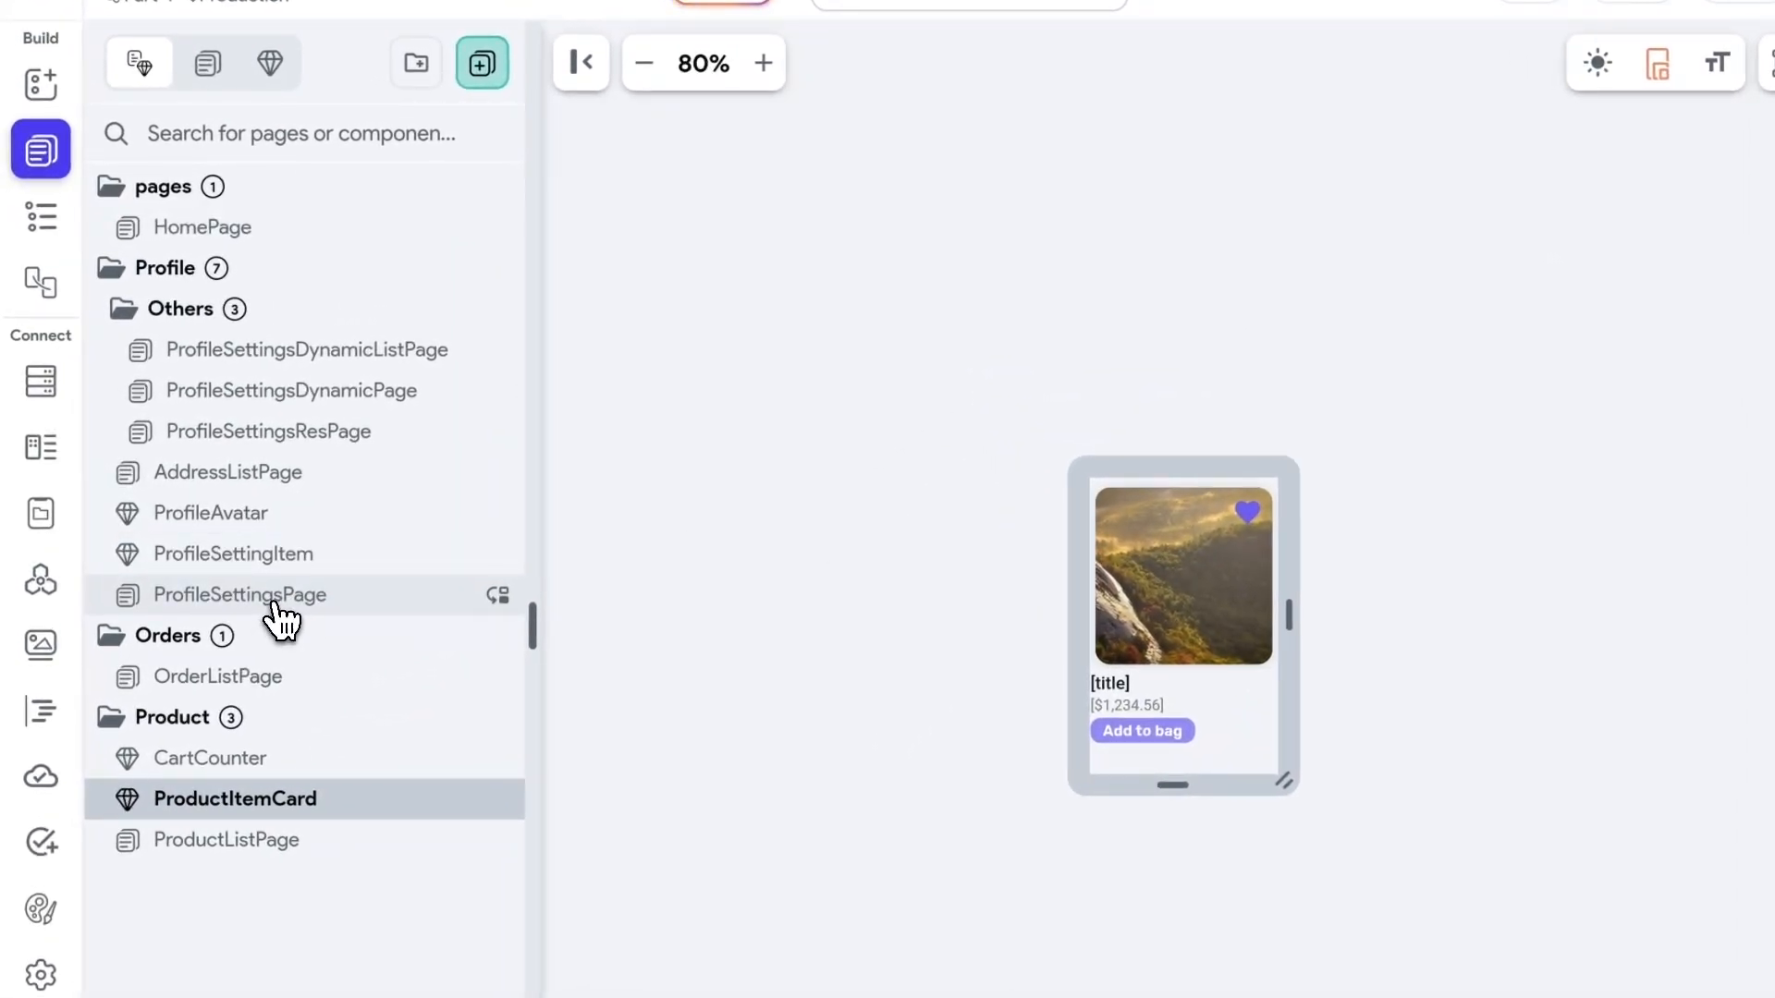
# - Open ProfileSettingsPage and look over its Address, Home, Certificate and Rest App State setting items
pyautogui.click(275, 621)
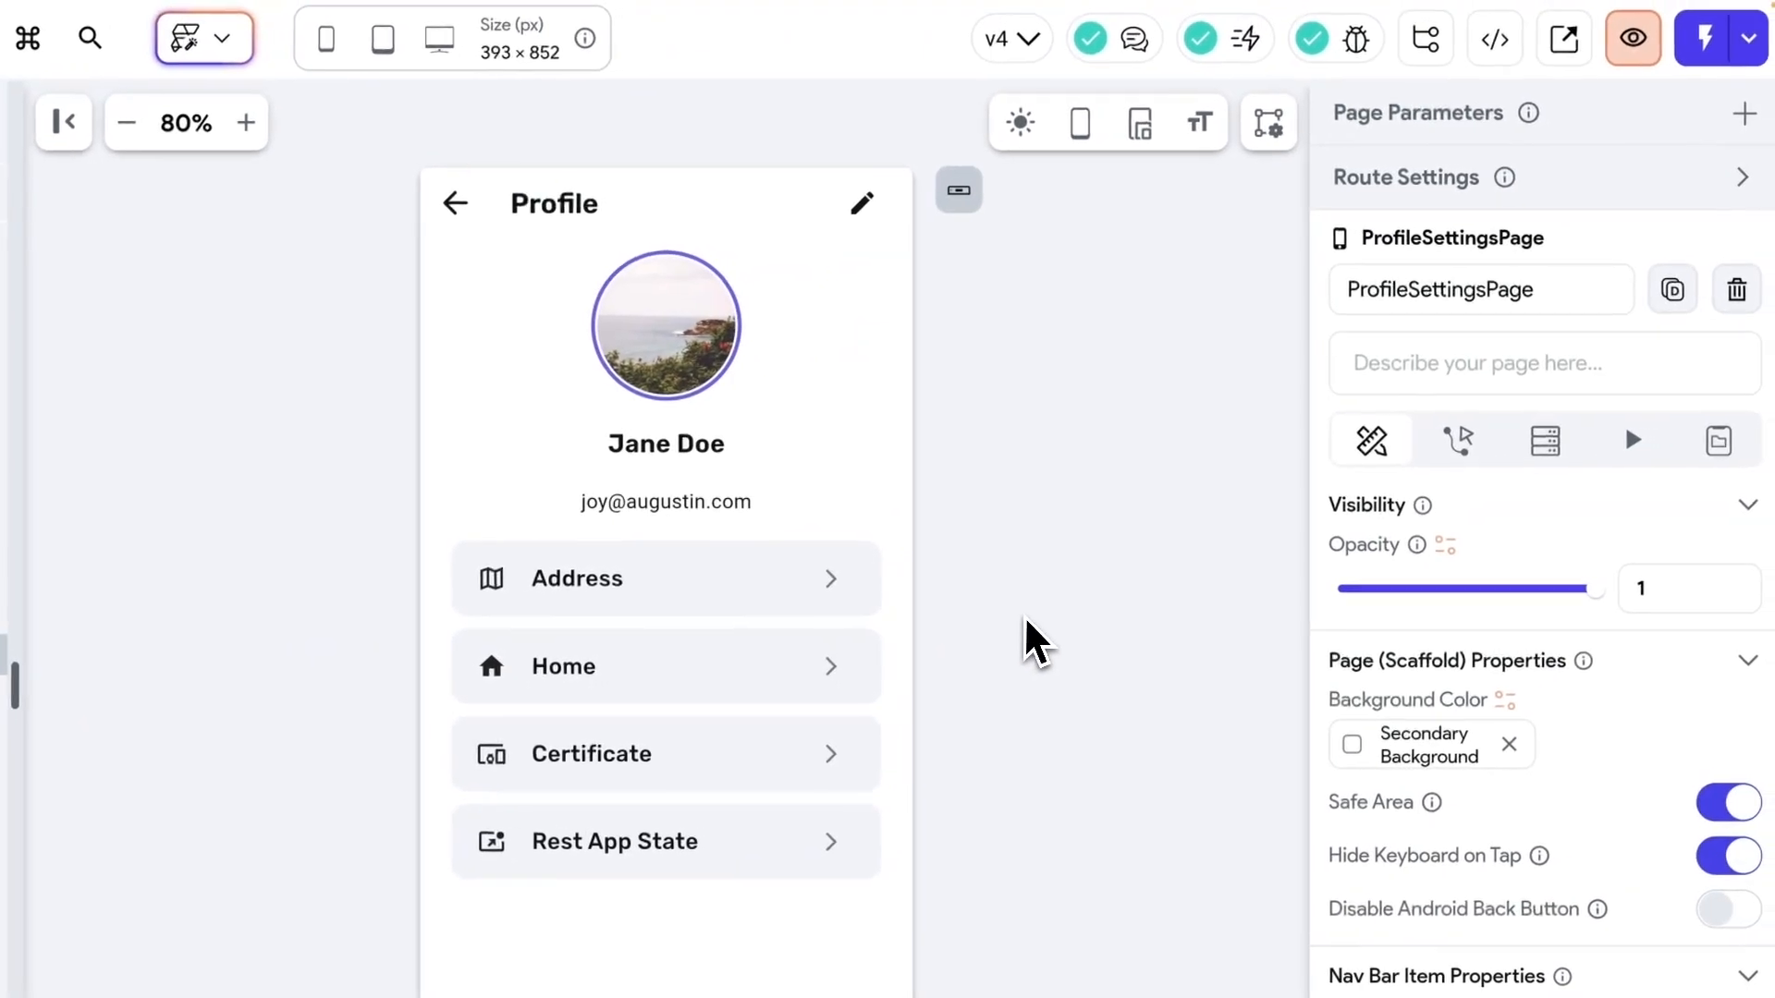
pyautogui.click(518, 584)
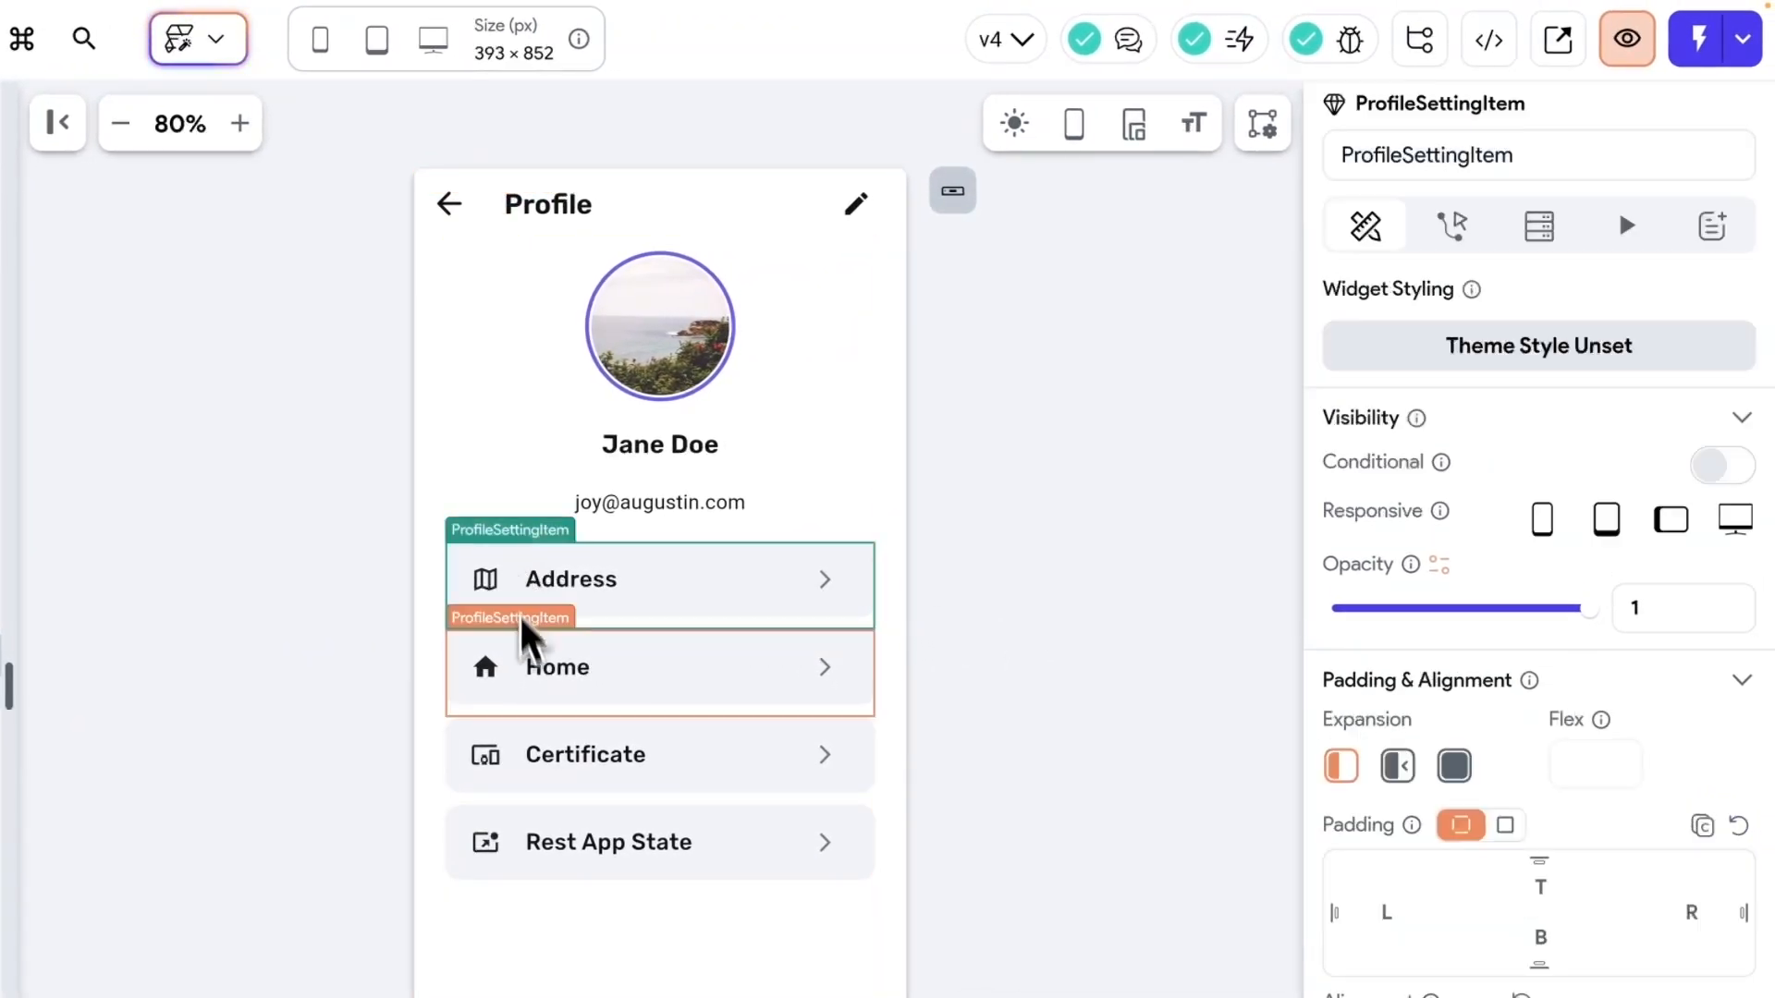
pyautogui.click(534, 680)
pyautogui.click(525, 749)
pyautogui.click(523, 817)
pyautogui.click(535, 612)
pyautogui.click(535, 670)
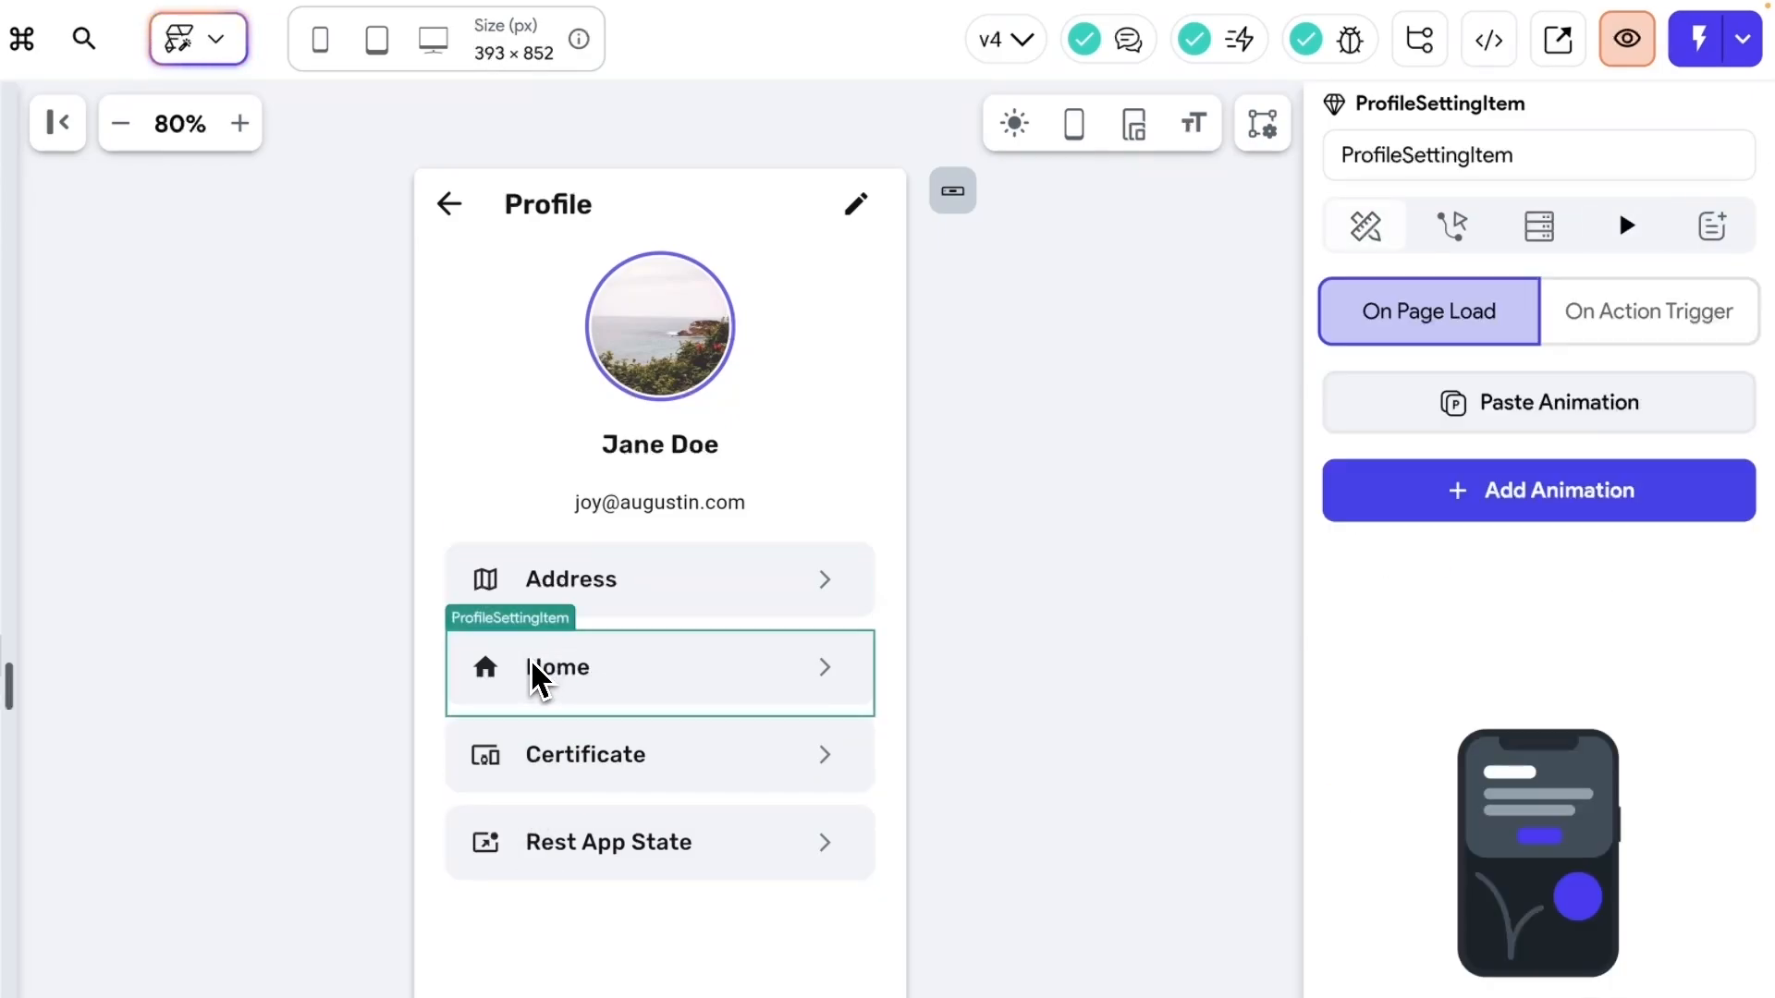
pyautogui.click(536, 761)
pyautogui.click(534, 825)
# - Add an On Page Load Slide animation to the Address setting item
pyautogui.click(531, 556)
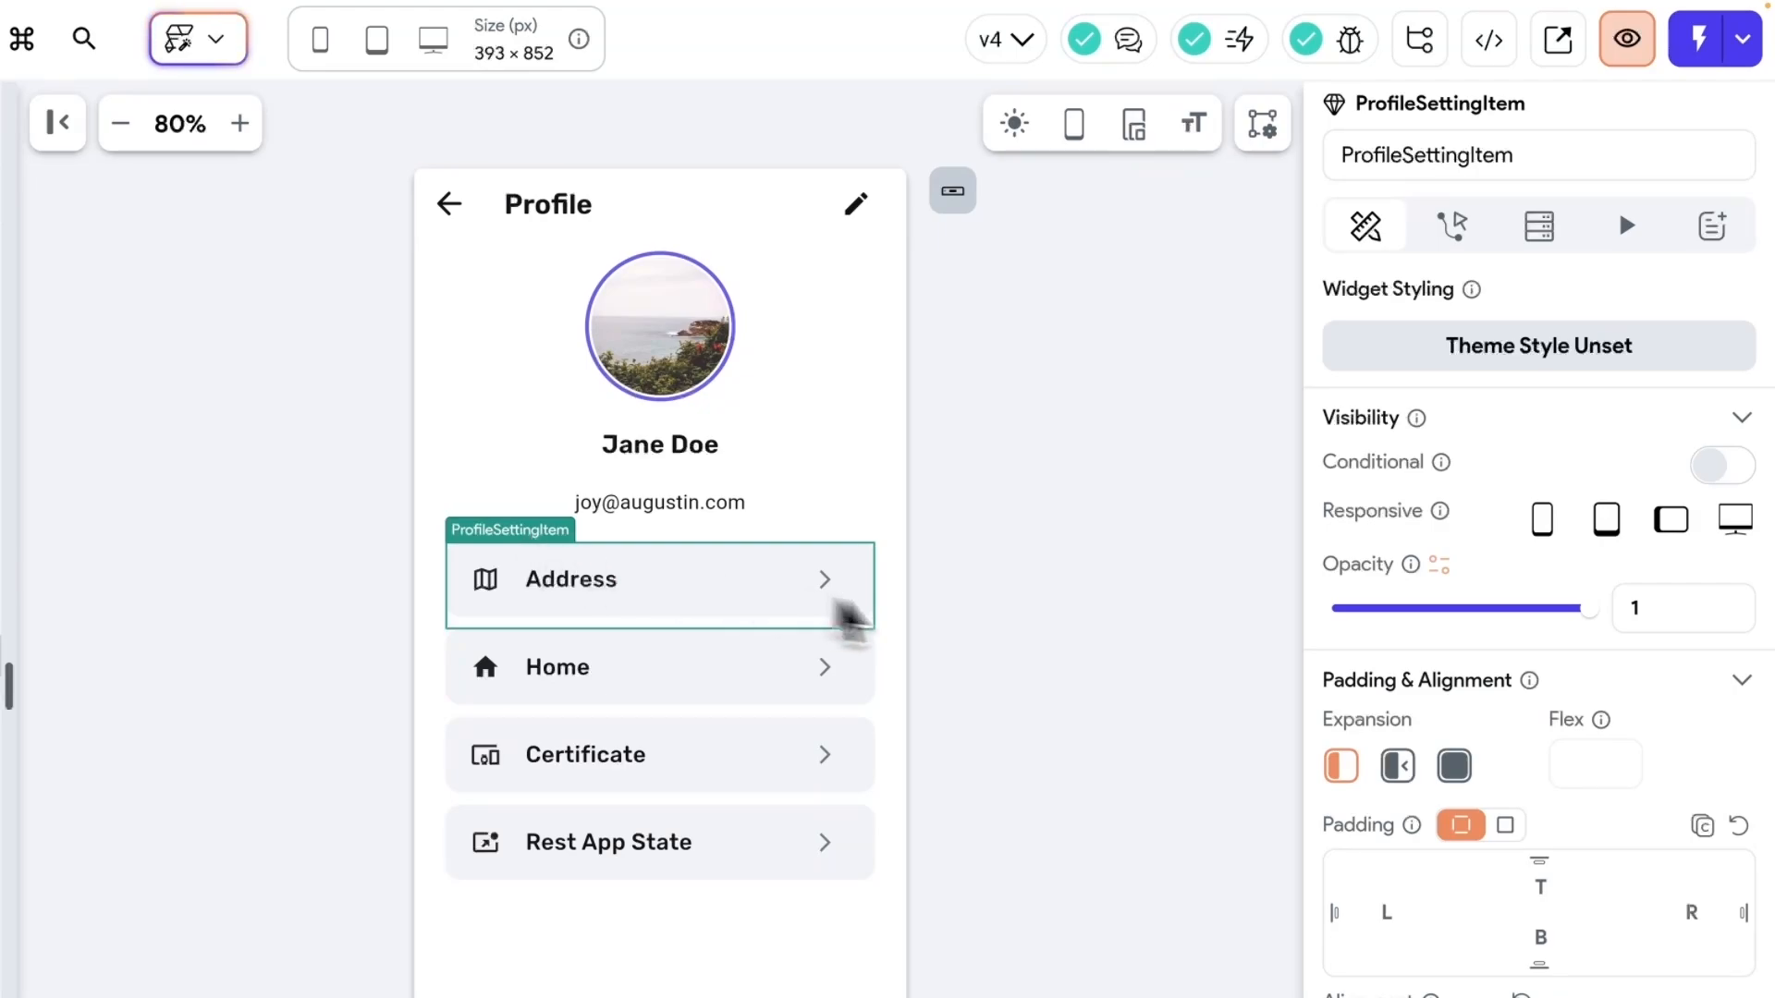
pyautogui.click(1625, 231)
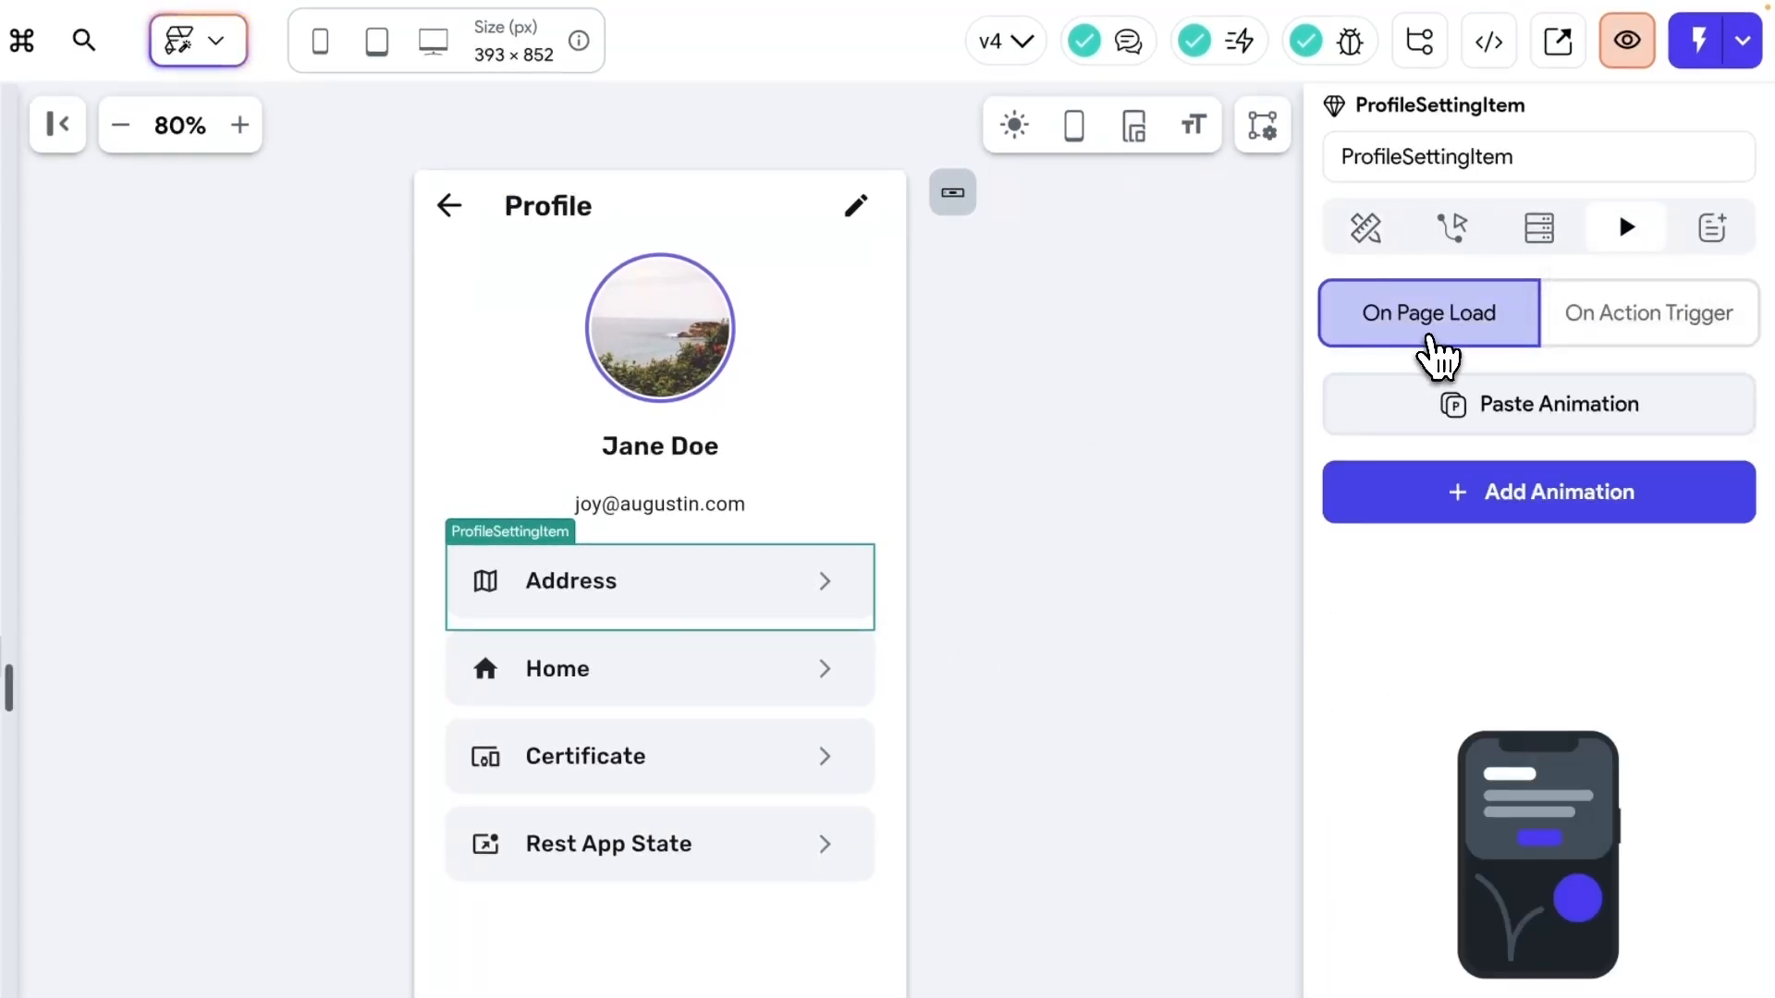
pyautogui.click(1429, 344)
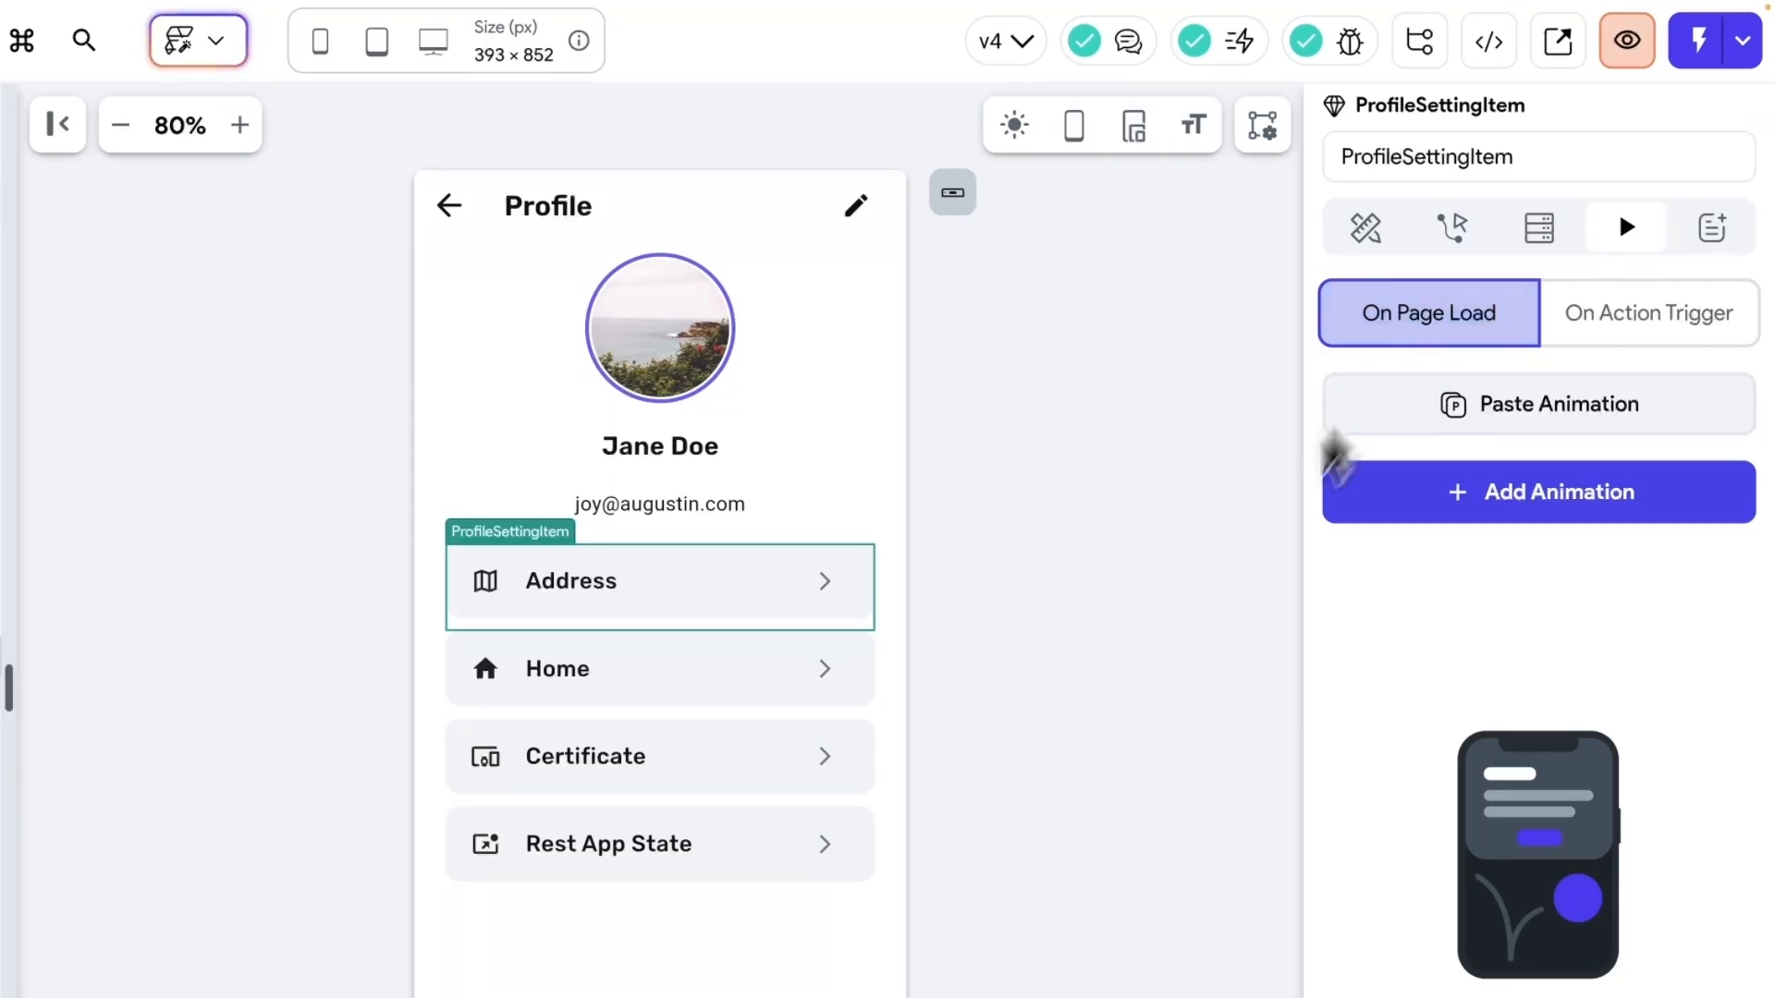
pyautogui.click(1527, 513)
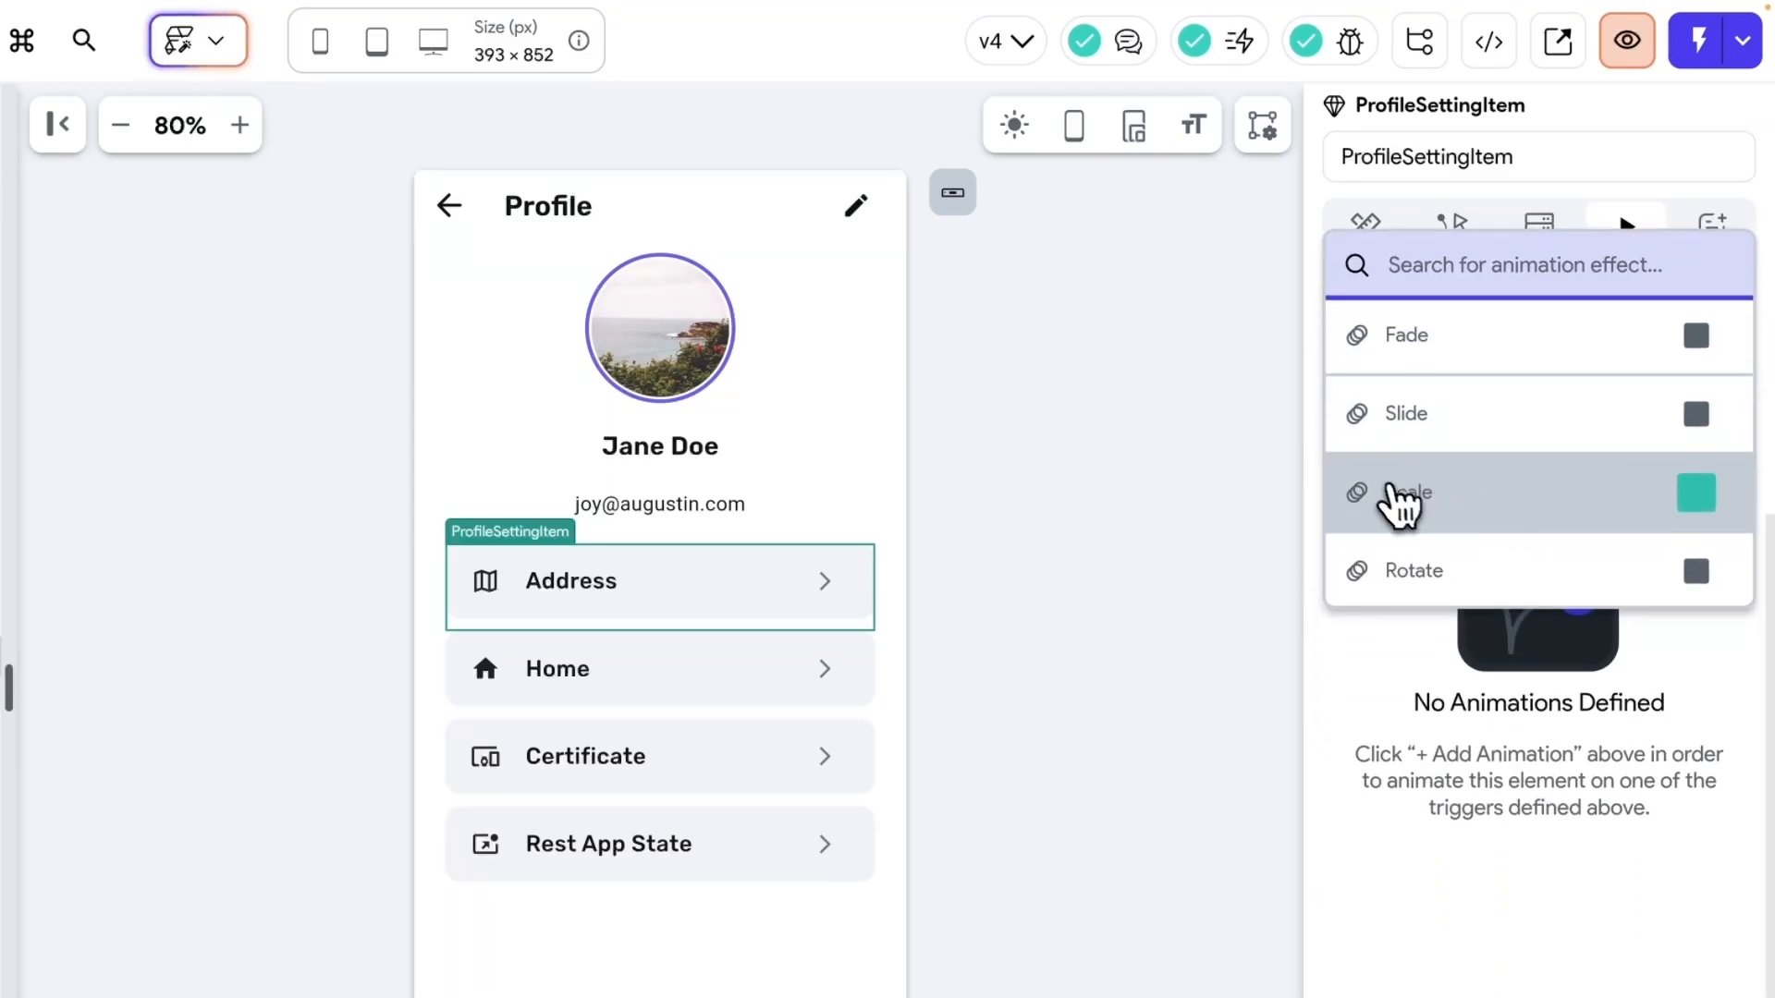
pyautogui.click(1424, 434)
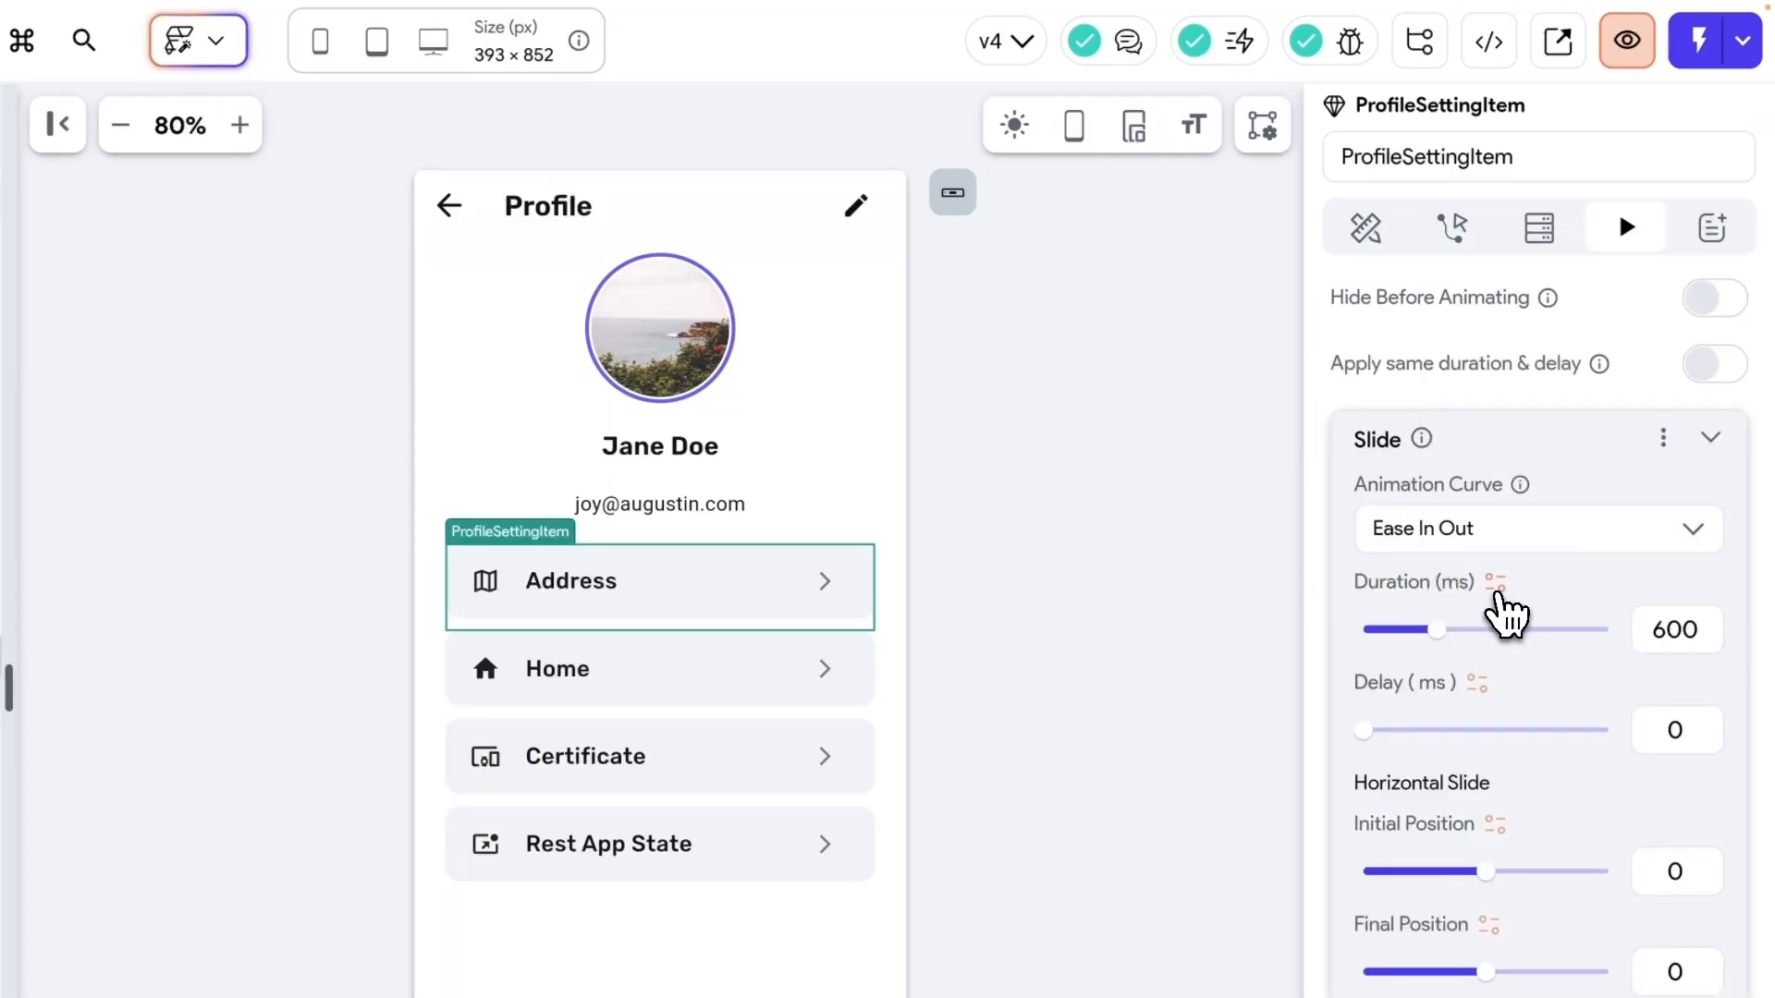
# - Set the horizontal Initial Position of the Address item's Slide animation to -300
pyautogui.scroll(-1, 1532, 624)
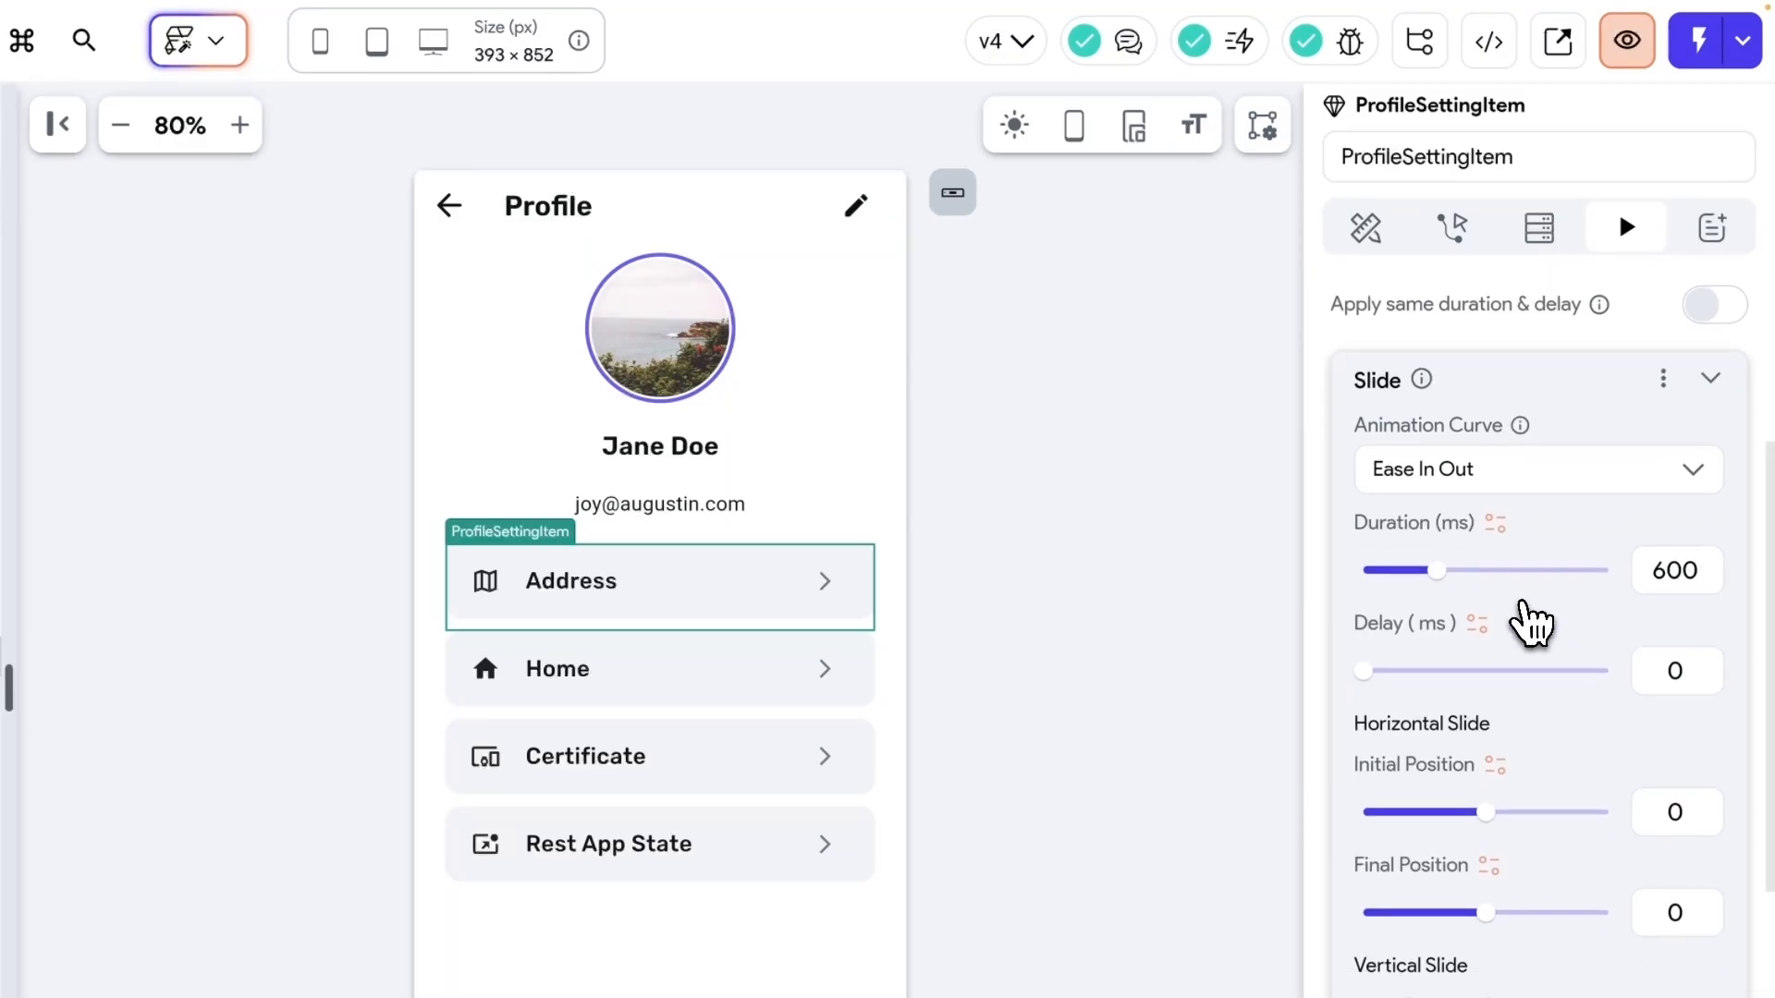
pyautogui.scroll(-1, 1517, 752)
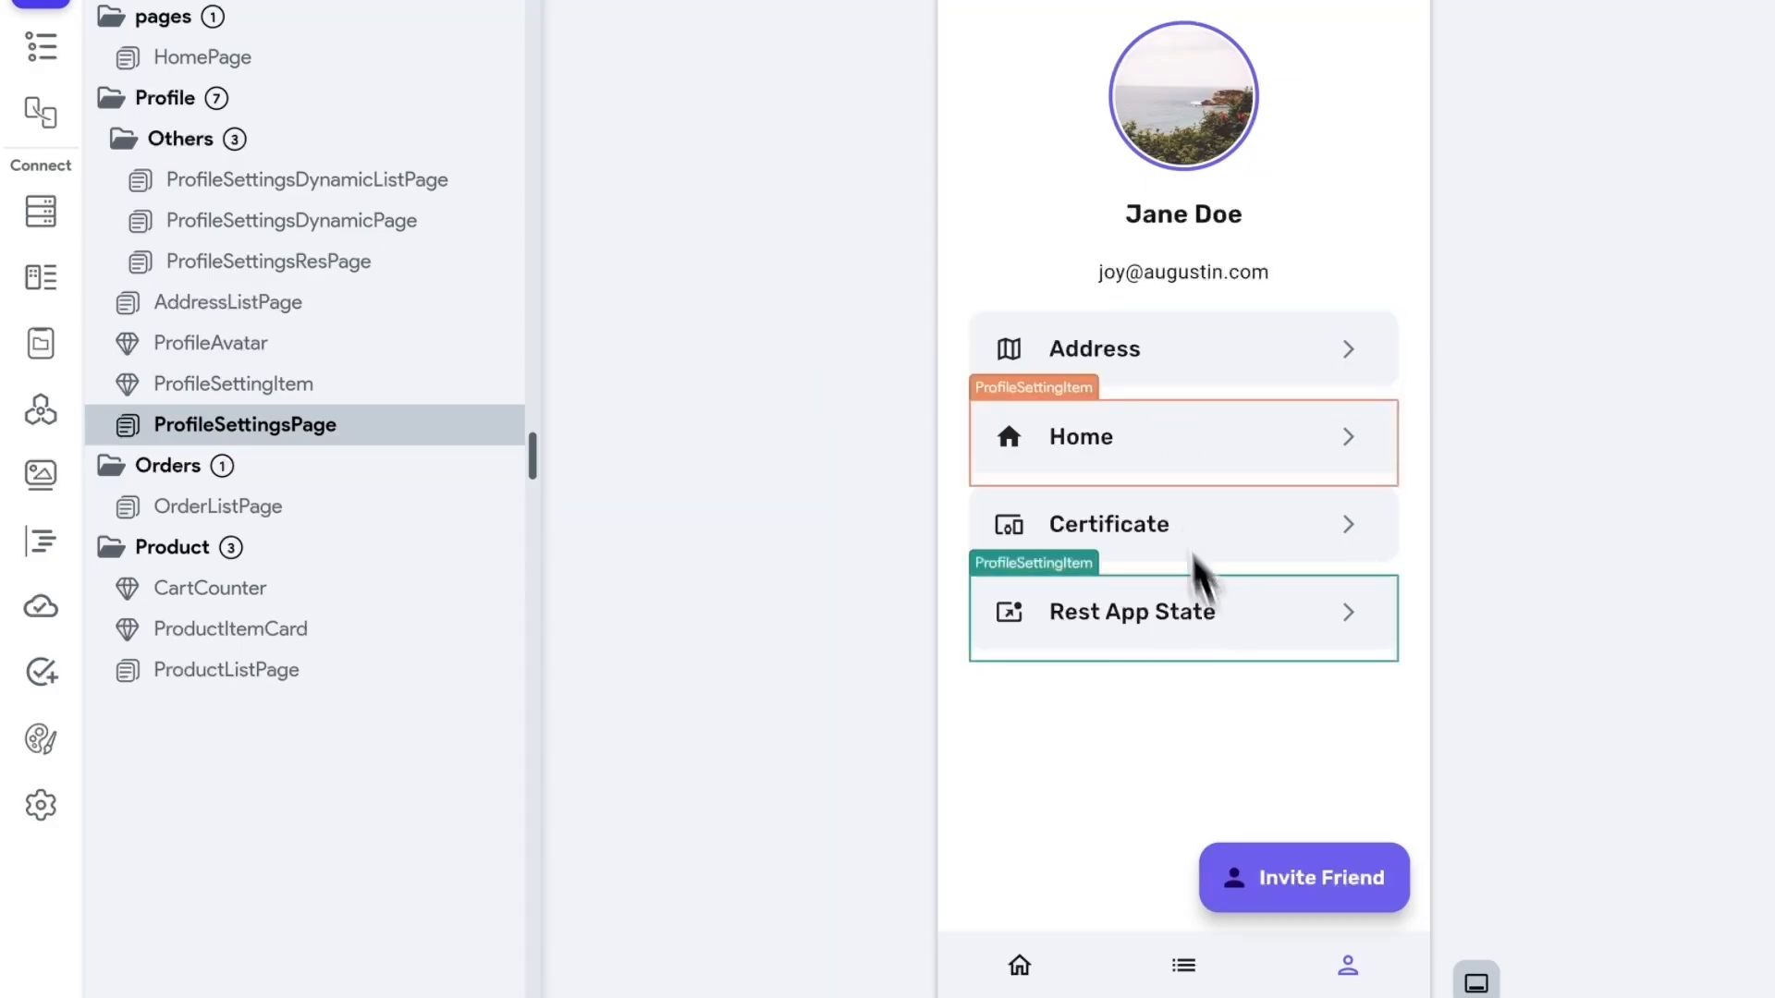
pyautogui.click(1028, 309)
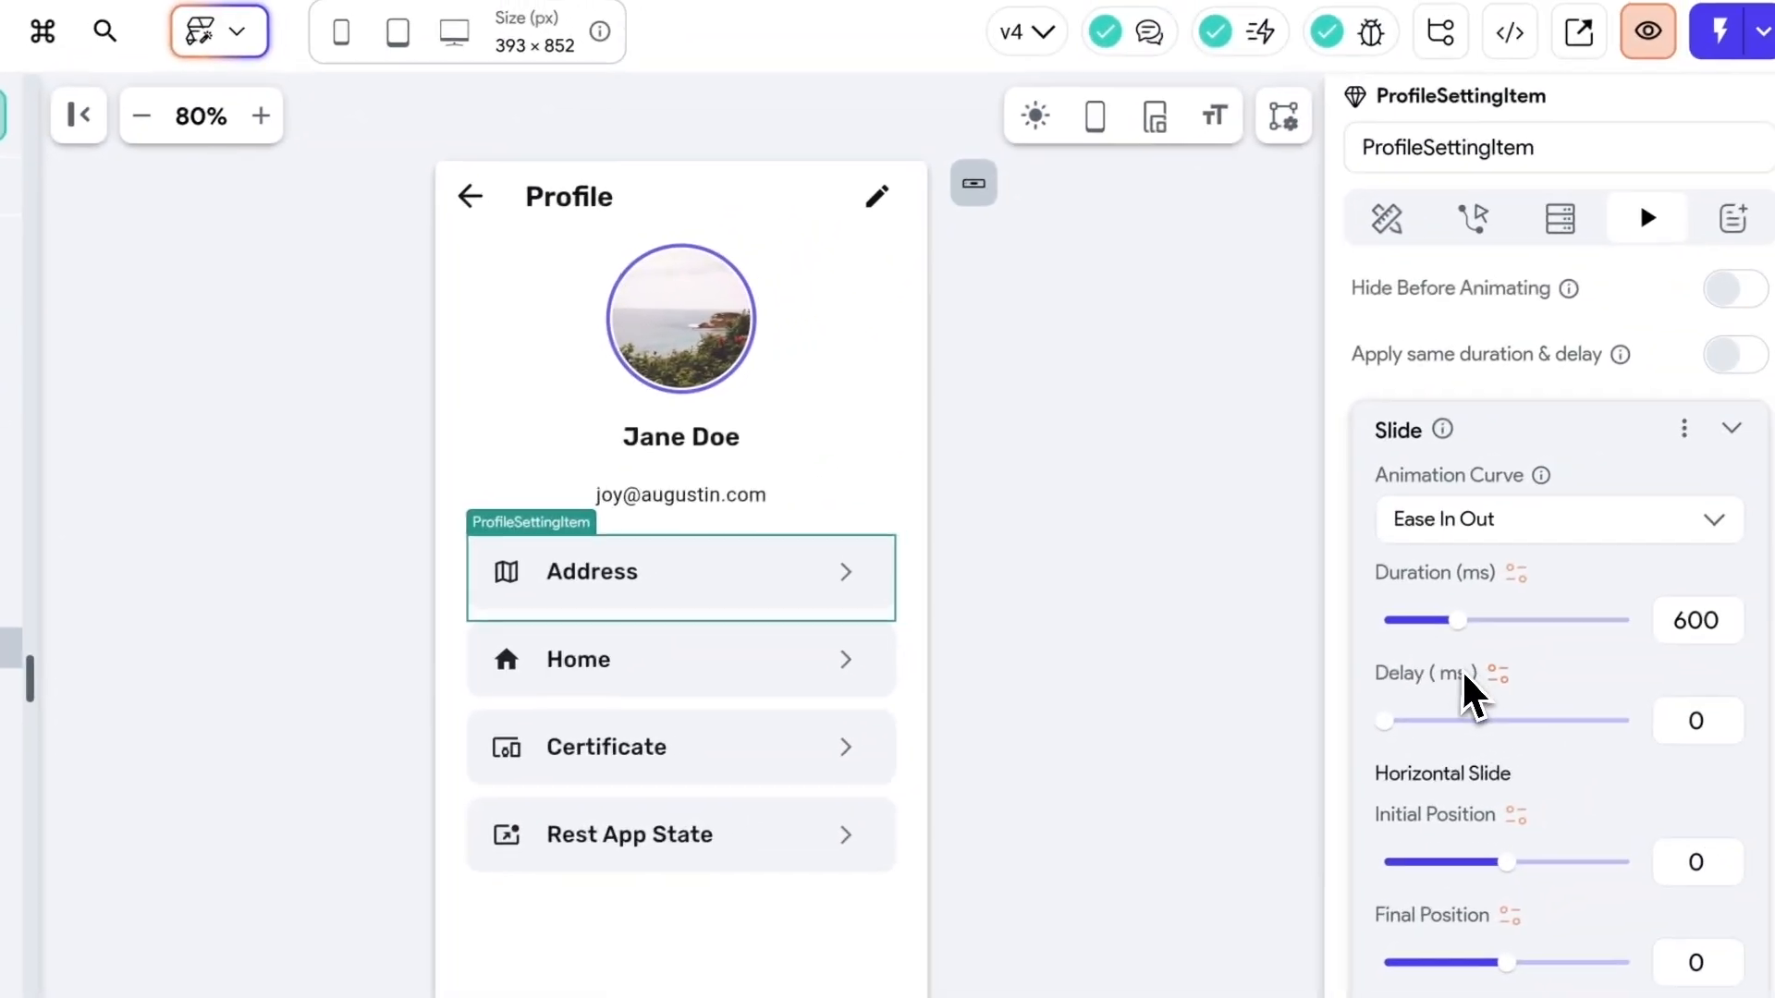
pyautogui.scroll(-1, 1490, 702)
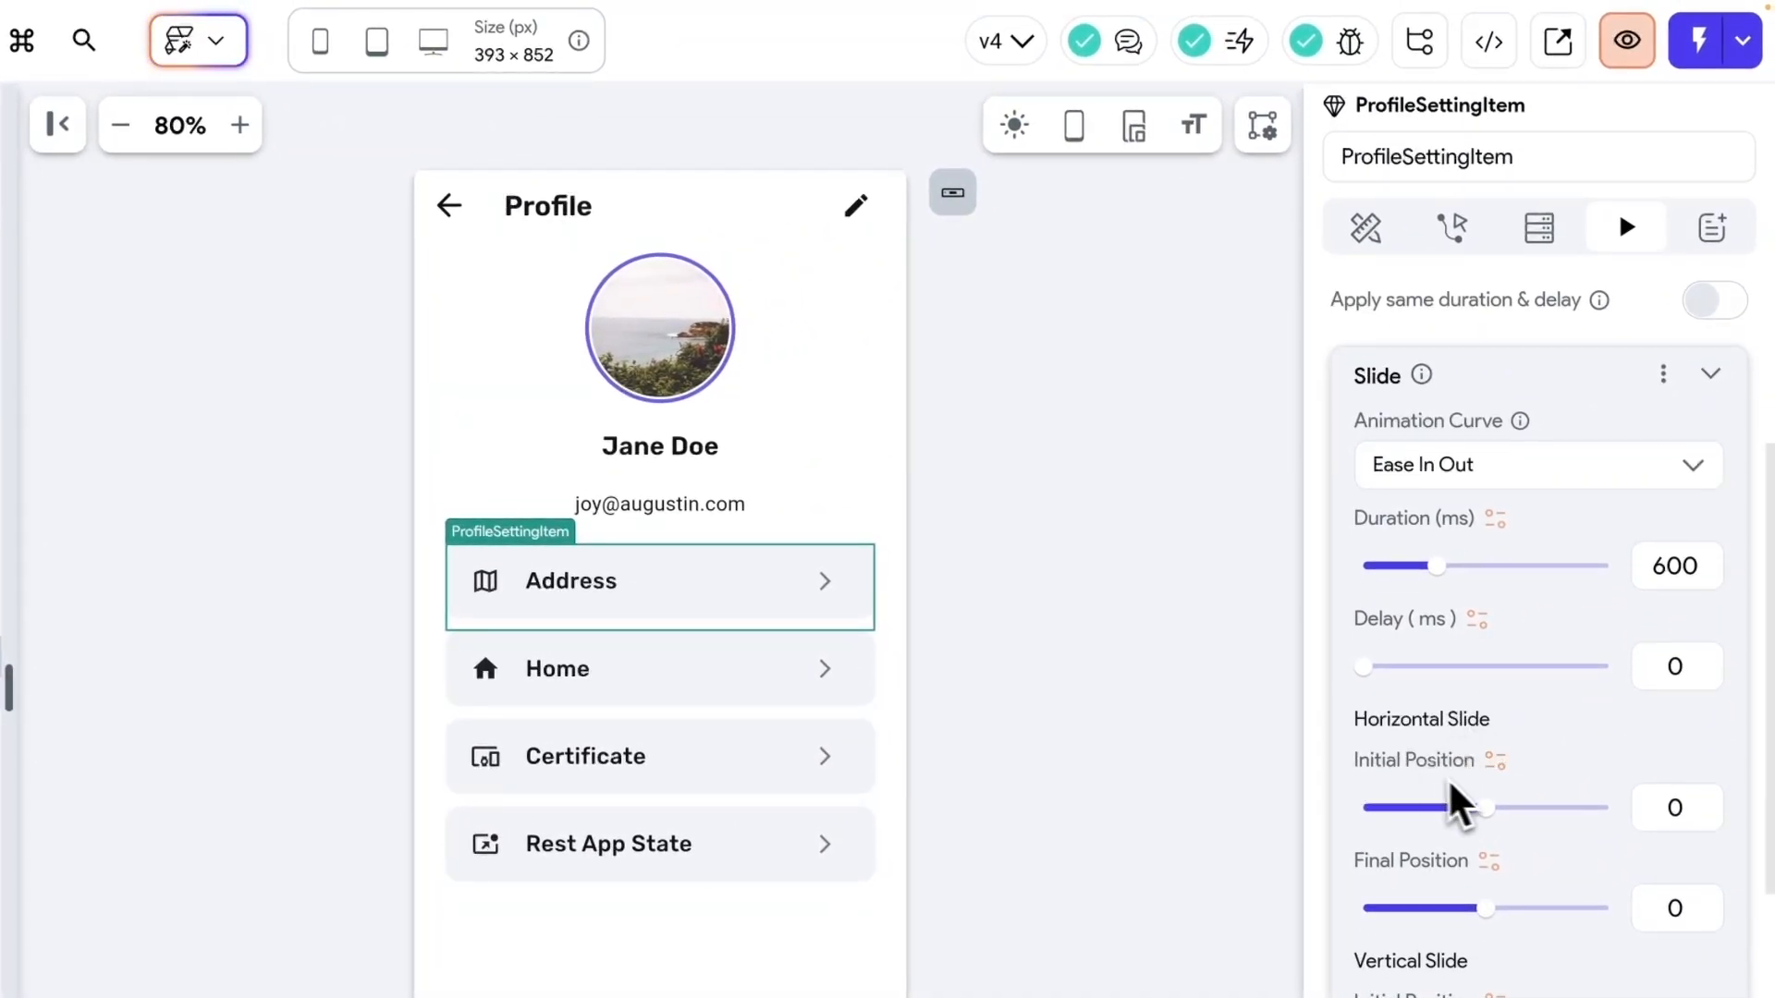
pyautogui.doubleClick(1668, 806)
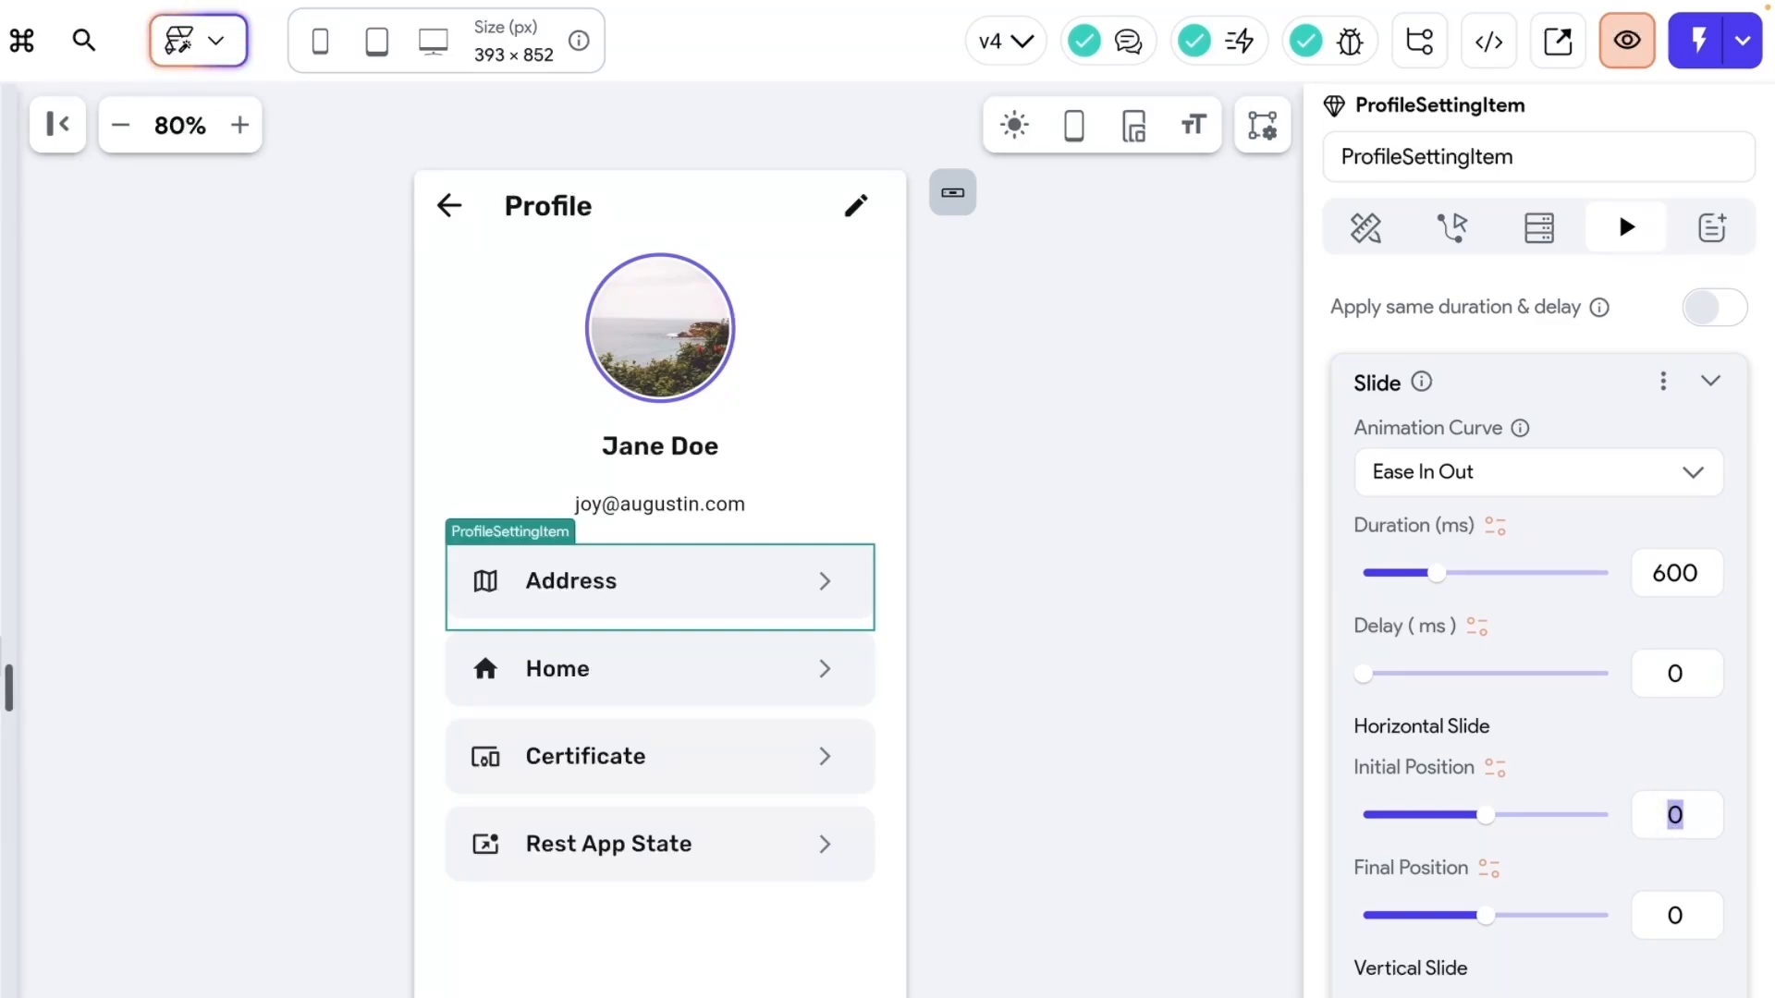
pyautogui.moveTo(1486, 814); pyautogui.dragTo(1359, 841)
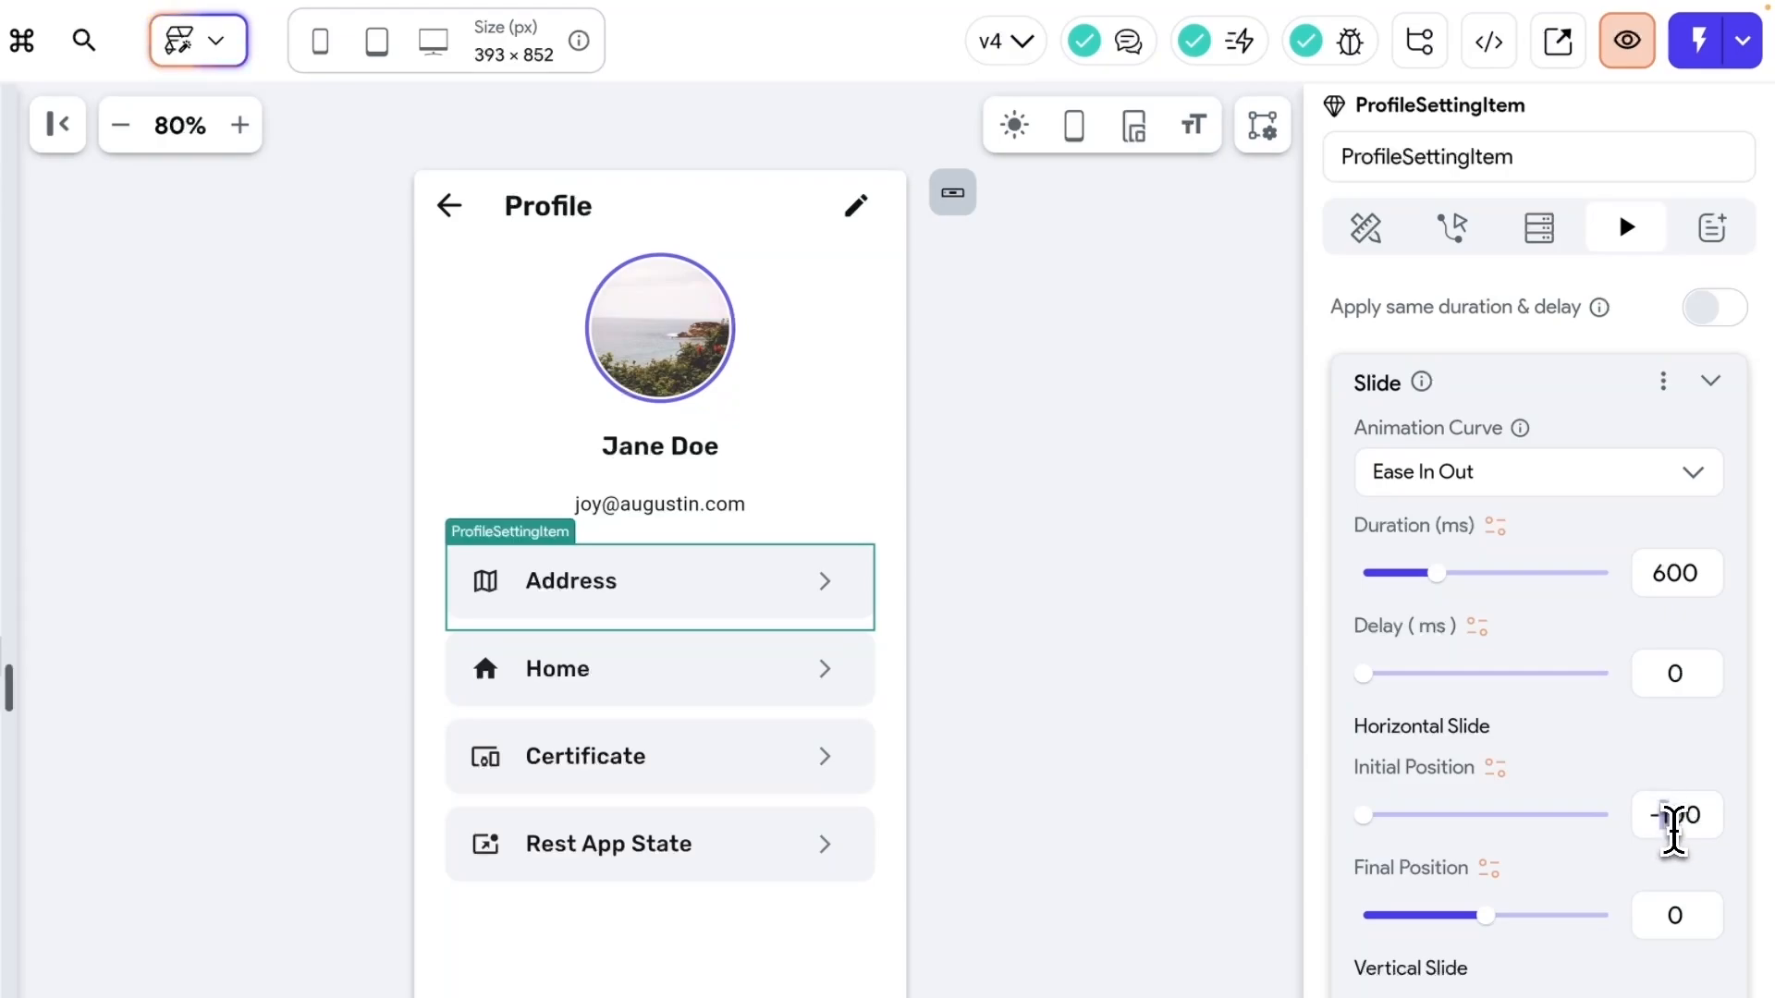
pyautogui.press('BackSpace')
pyautogui.write('3')
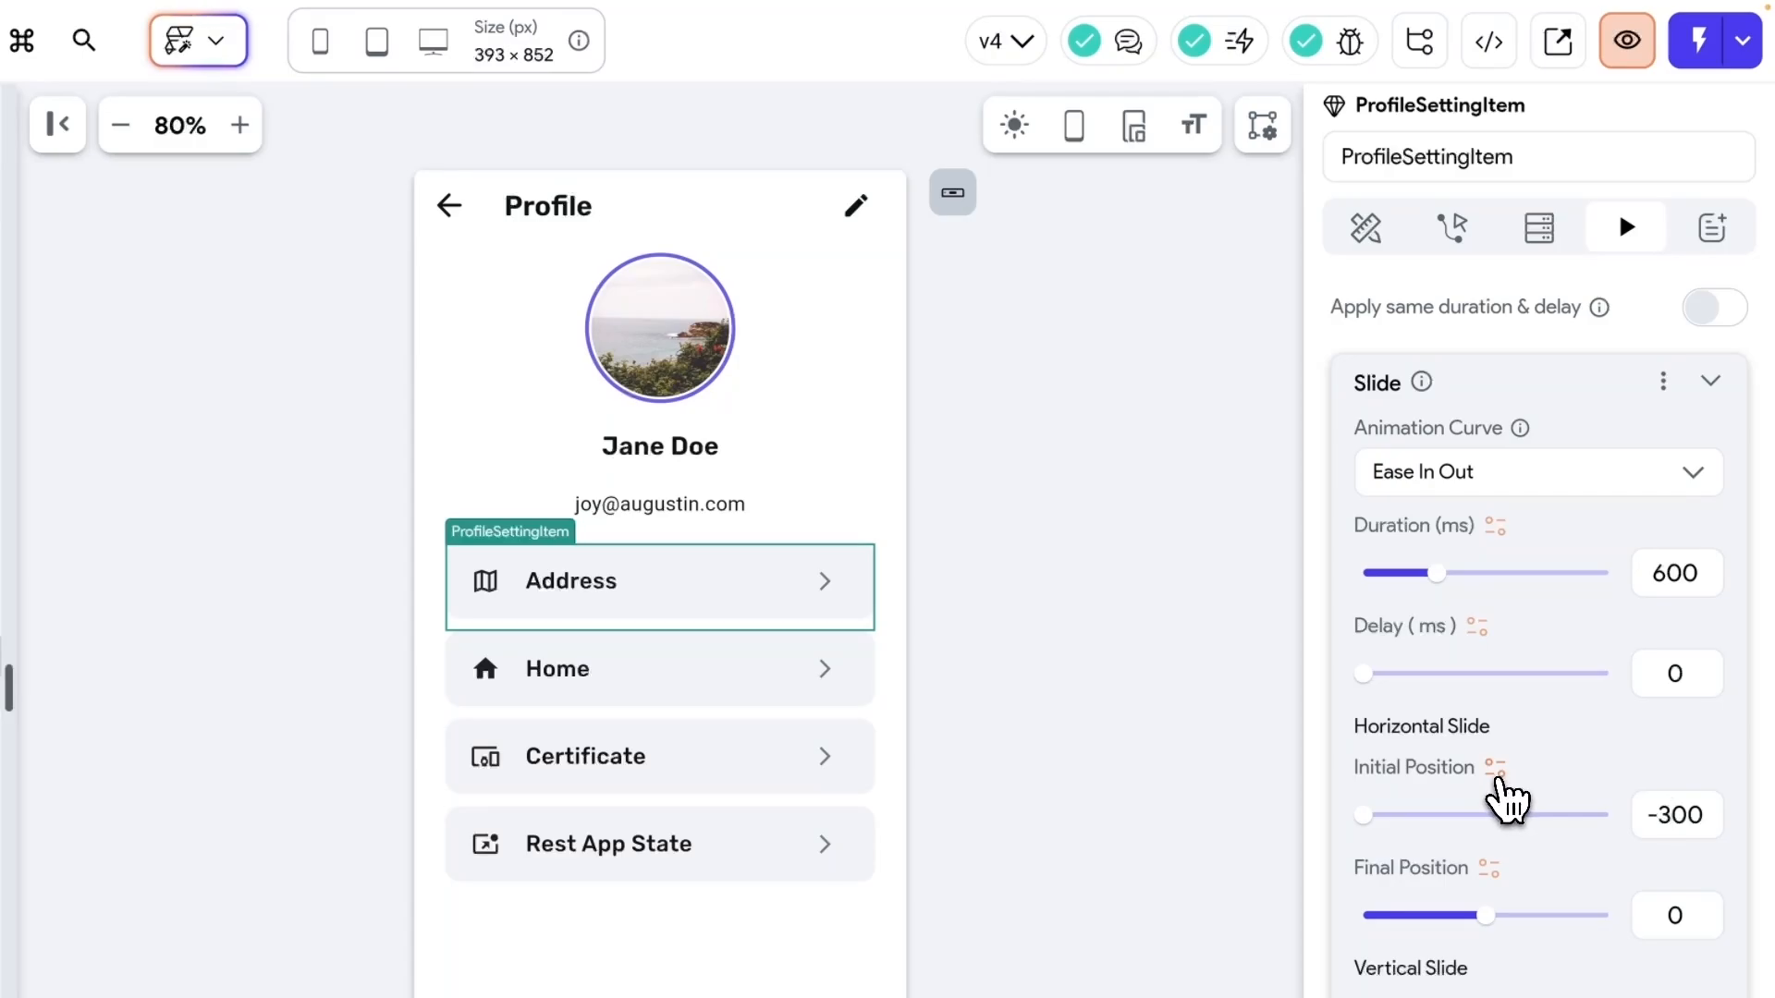
# - Choose a Code Expression as the variable source for the Slide animation's horizontal Initial Position
pyautogui.click(1497, 769)
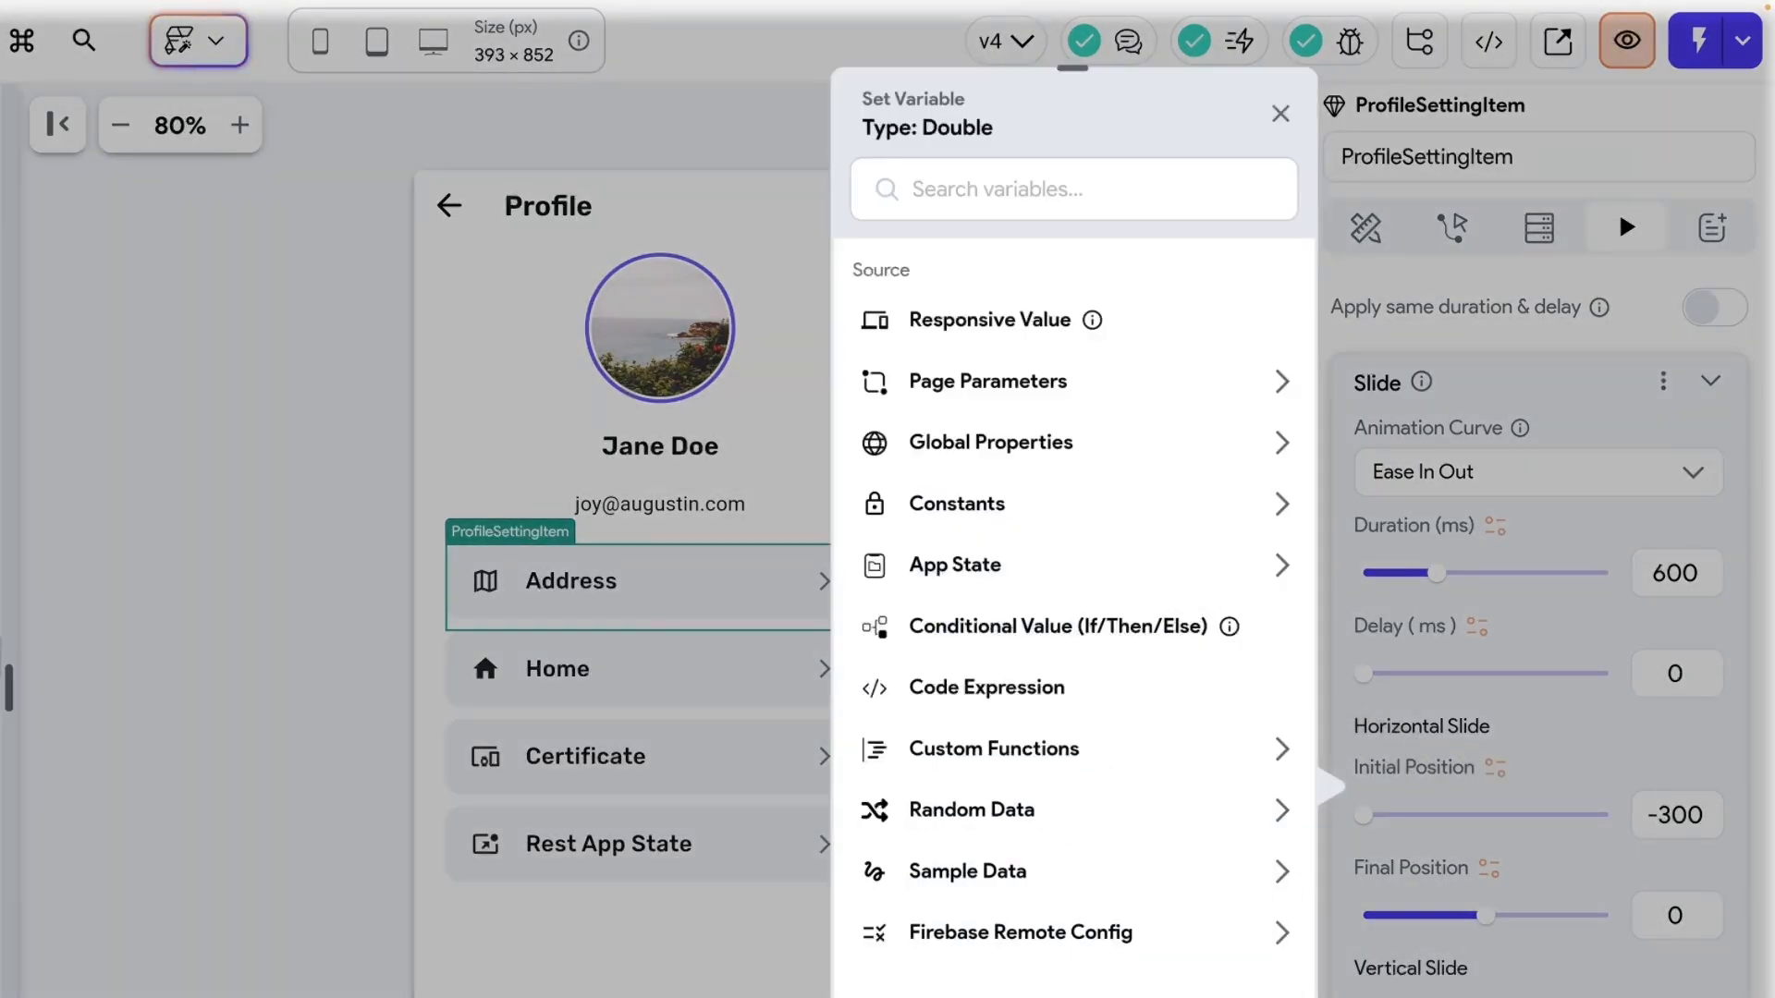
pyautogui.click(991, 443)
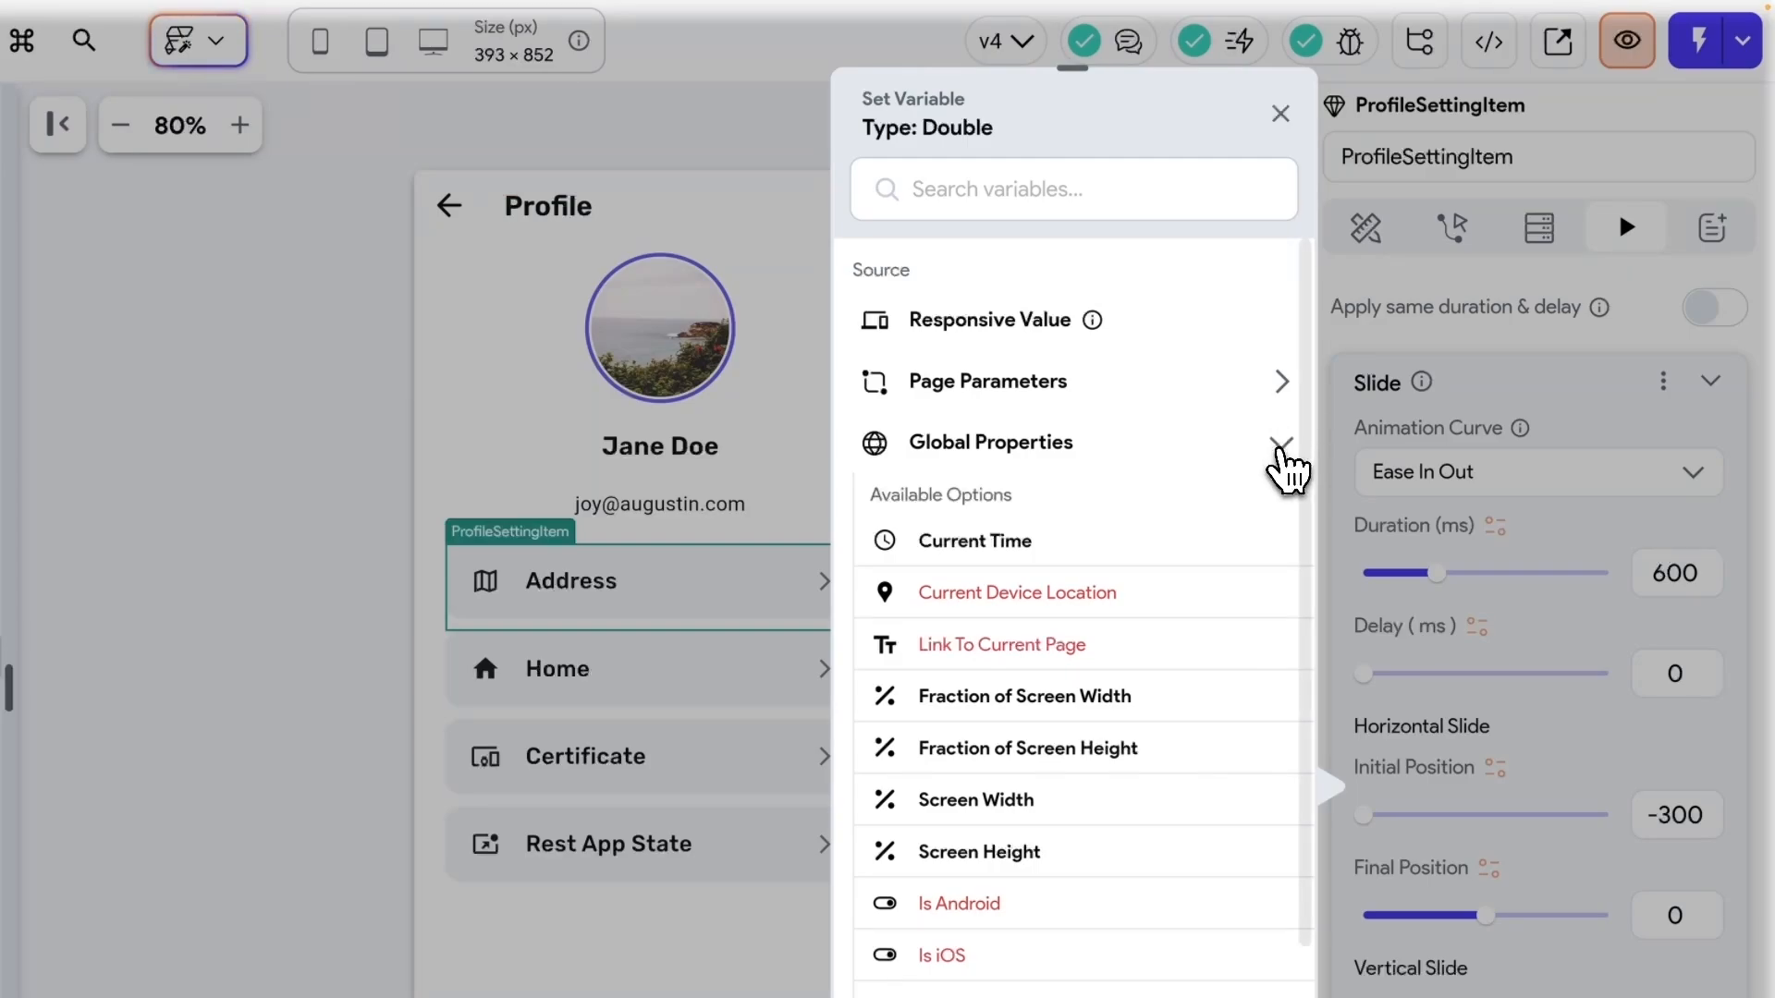
pyautogui.click(1282, 445)
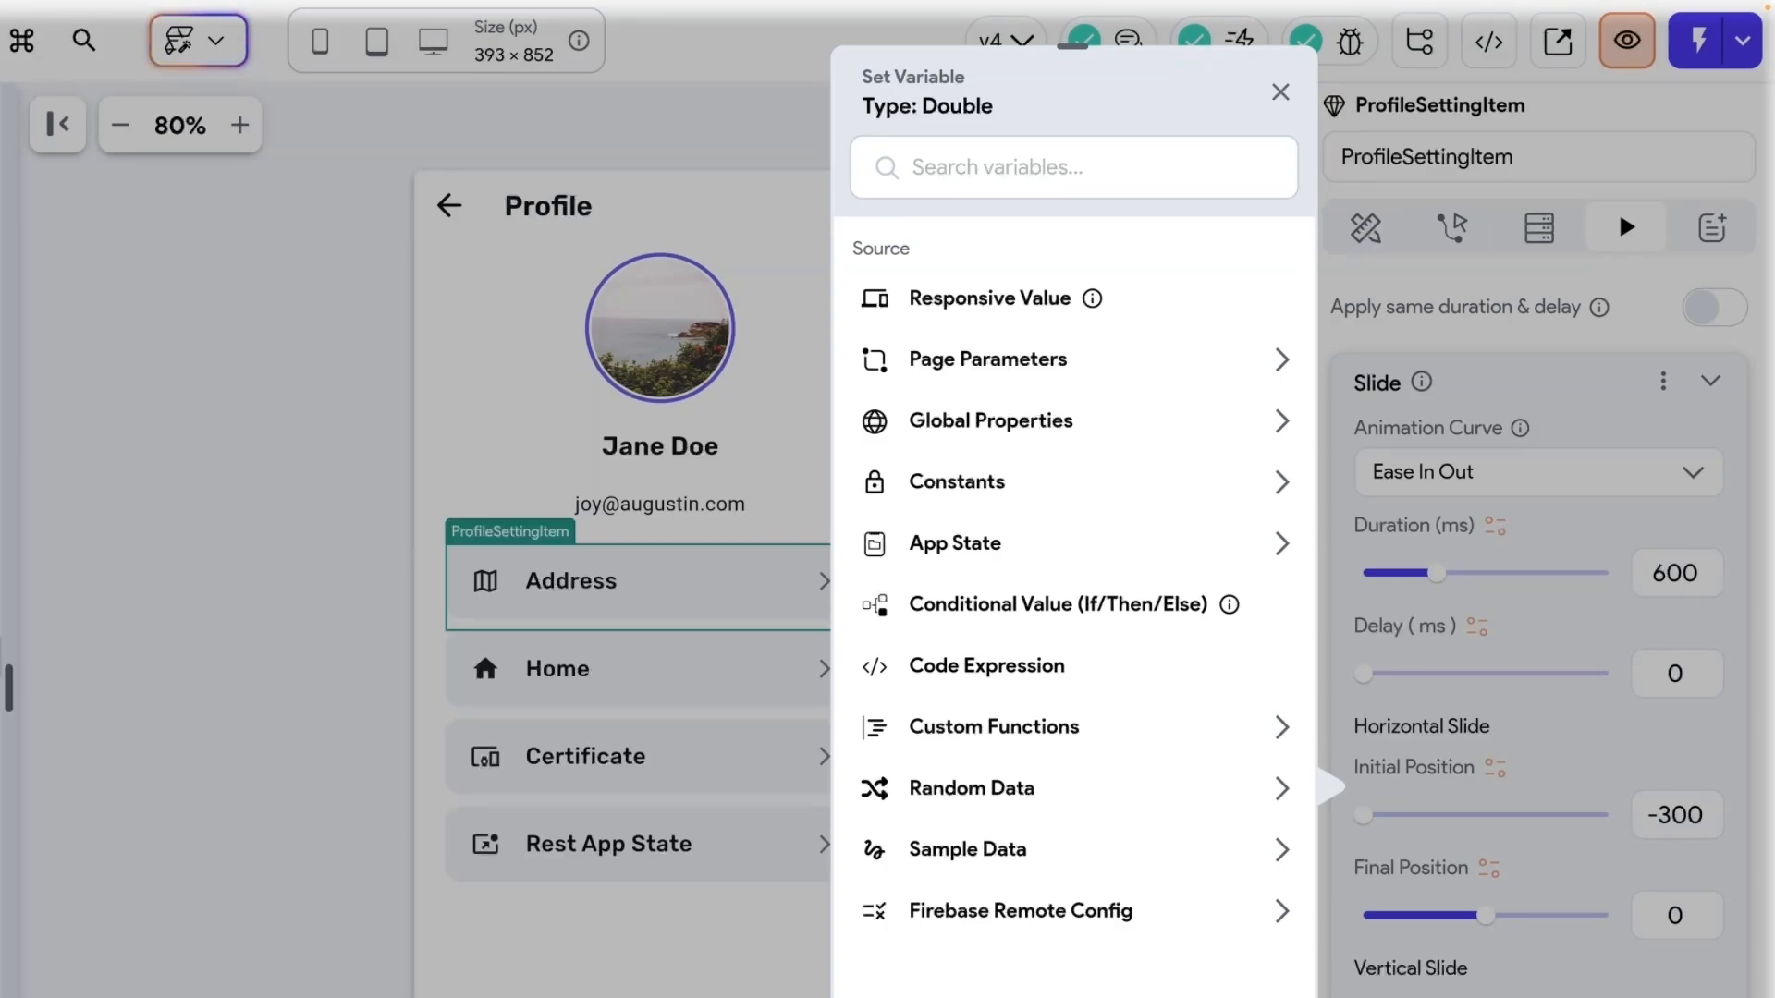
pyautogui.click(1016, 666)
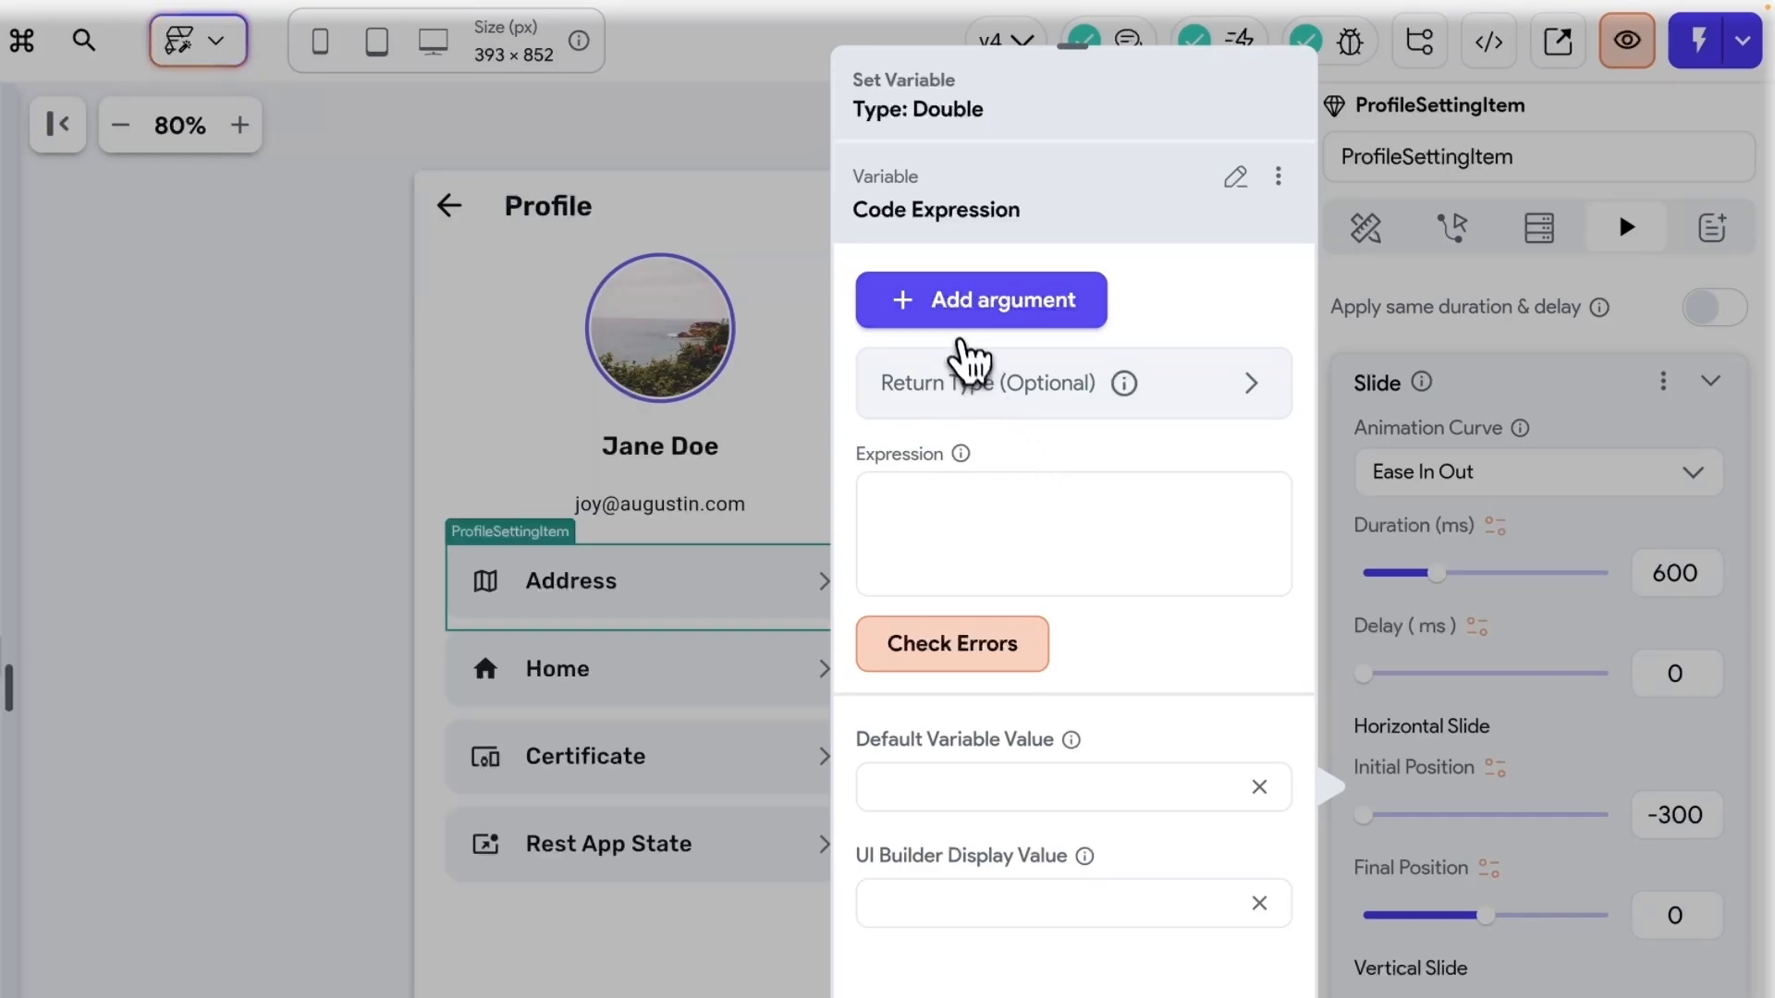
# - Add an argument named width of type Double to the code expression
pyautogui.click(984, 324)
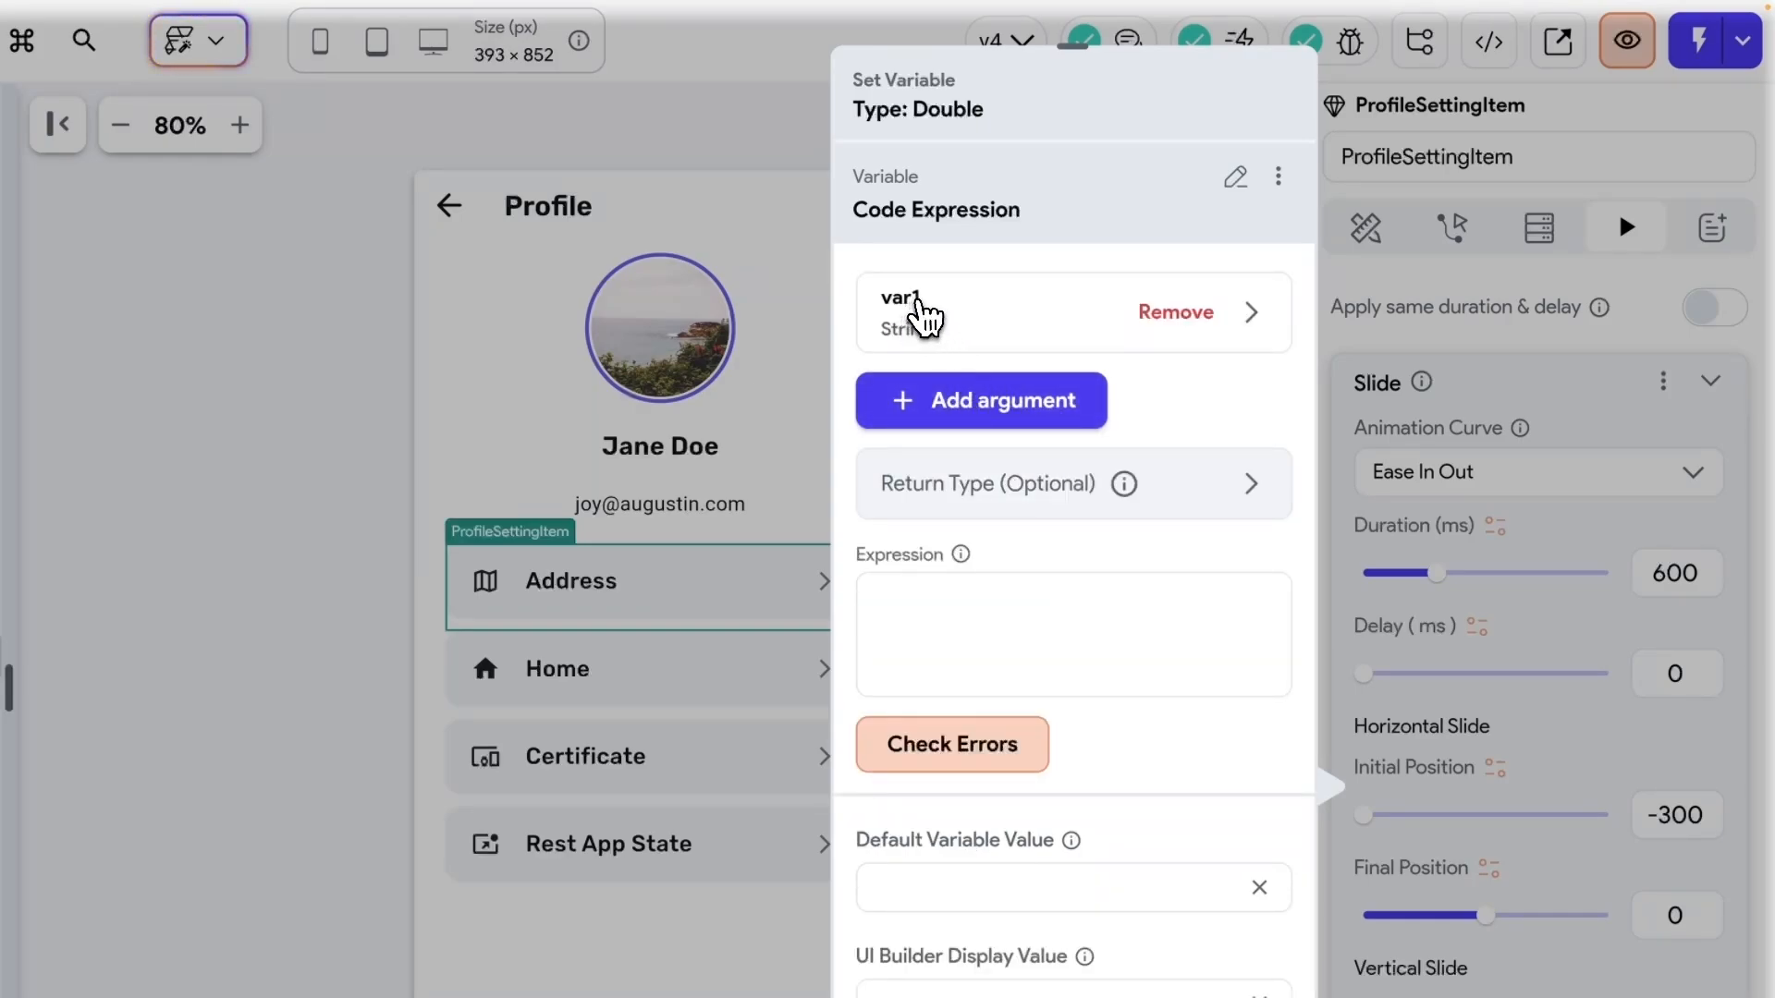
pyautogui.click(906, 316)
pyautogui.write('width')
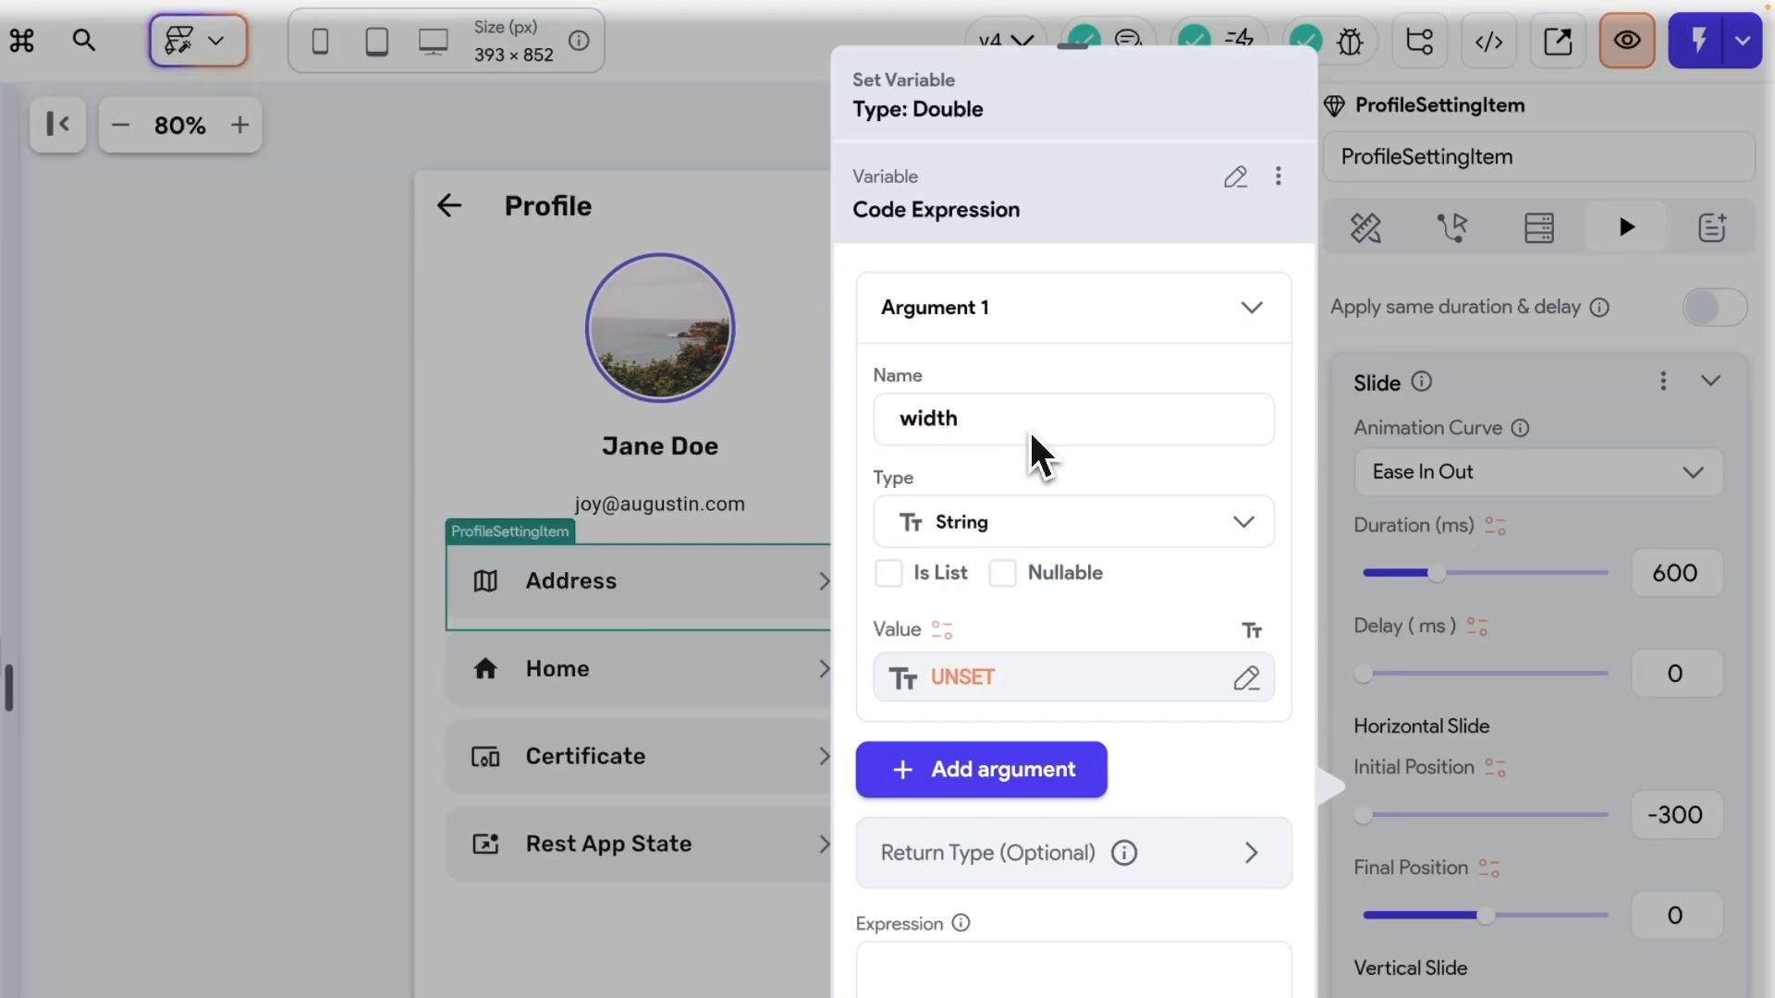
pyautogui.click(1003, 521)
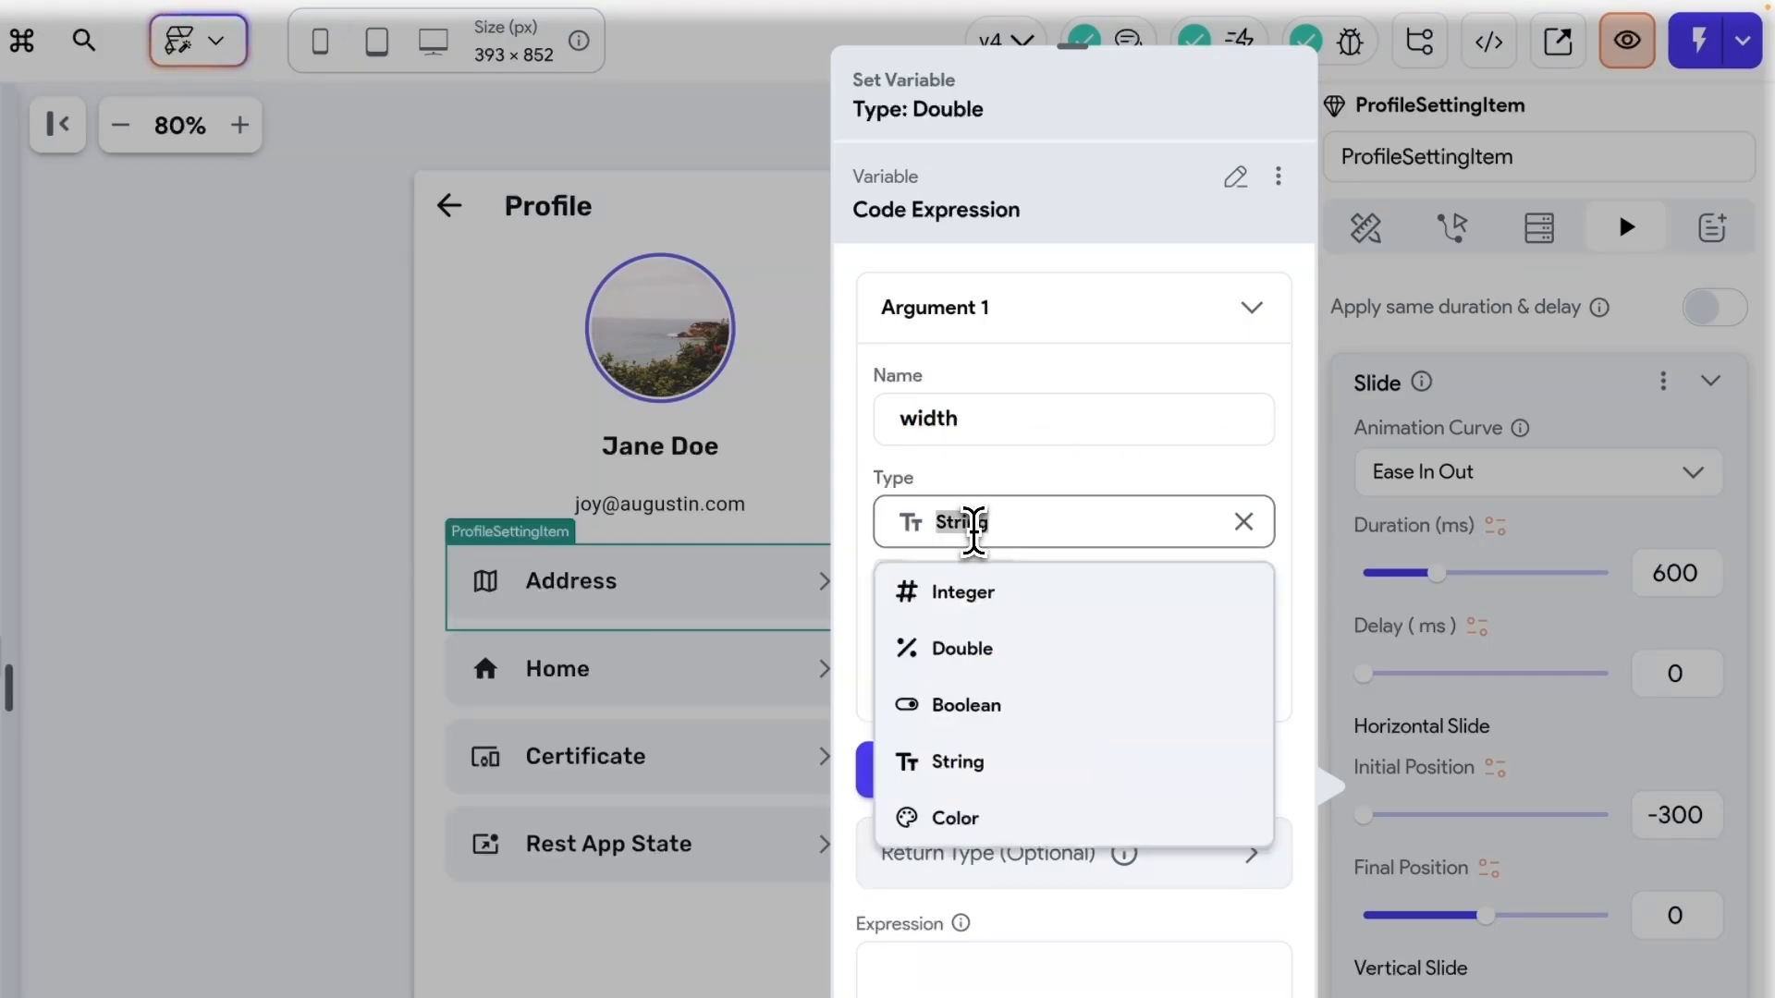
pyautogui.click(971, 663)
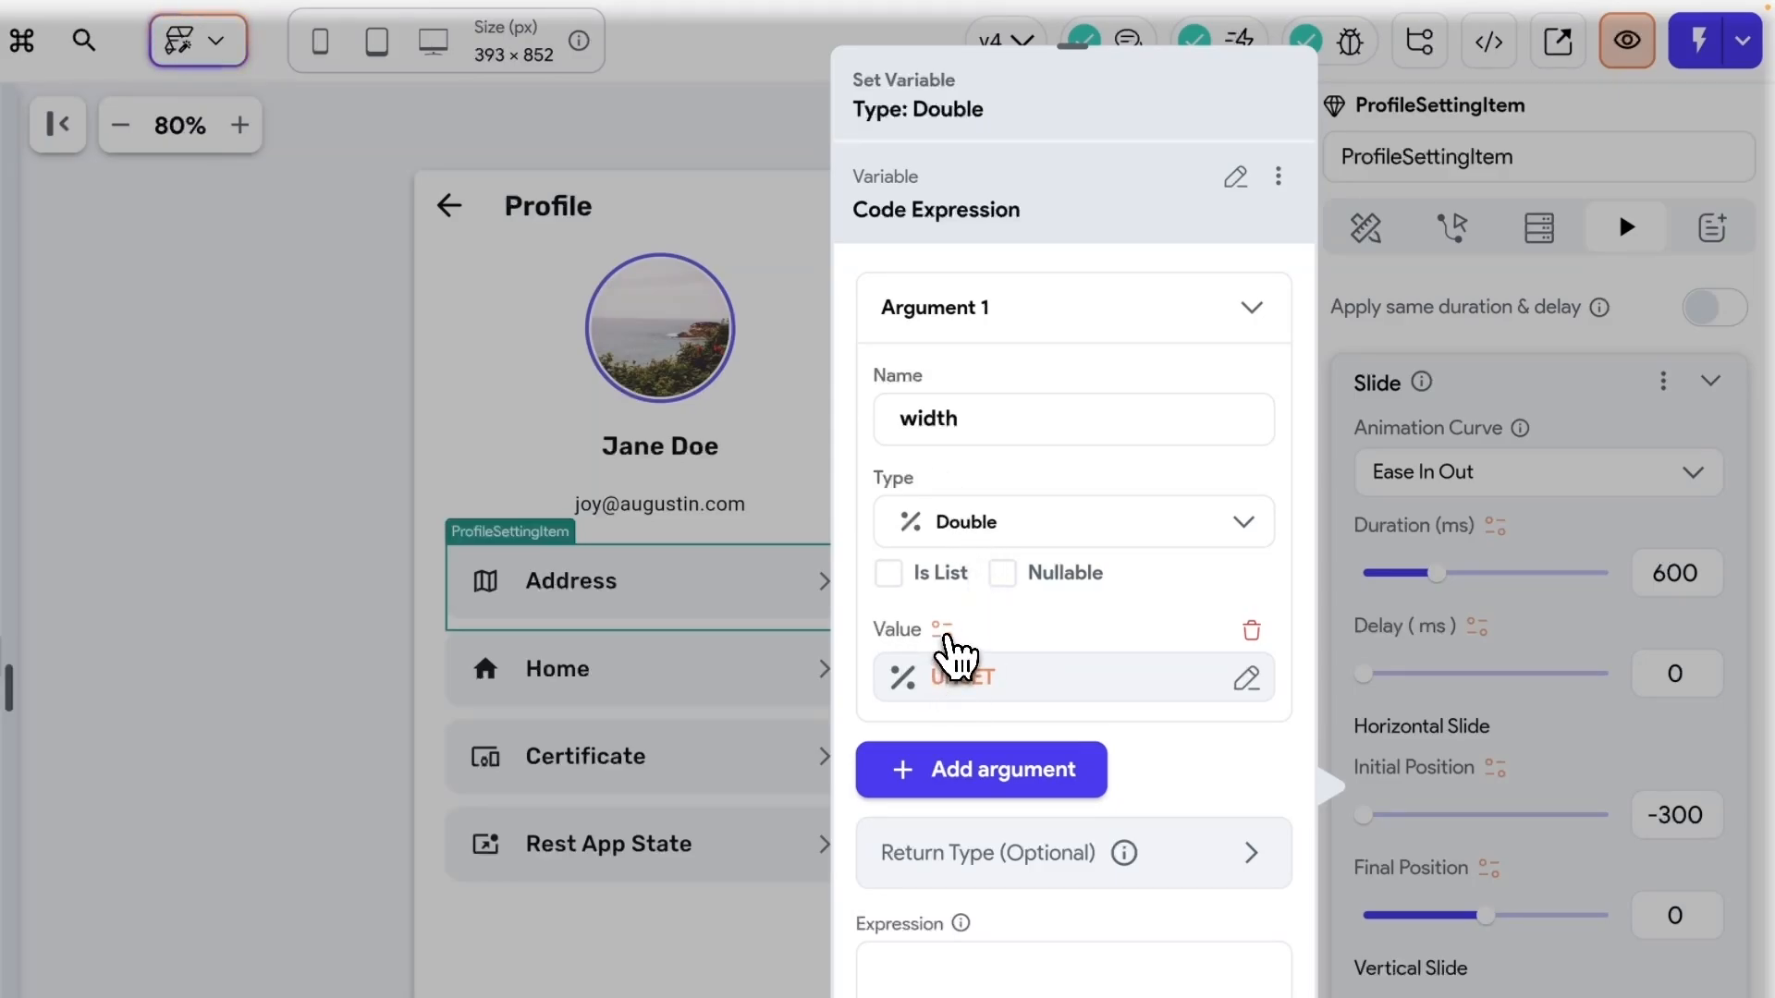
# - Set the width argument's value to the Screen Width global property
pyautogui.click(943, 632)
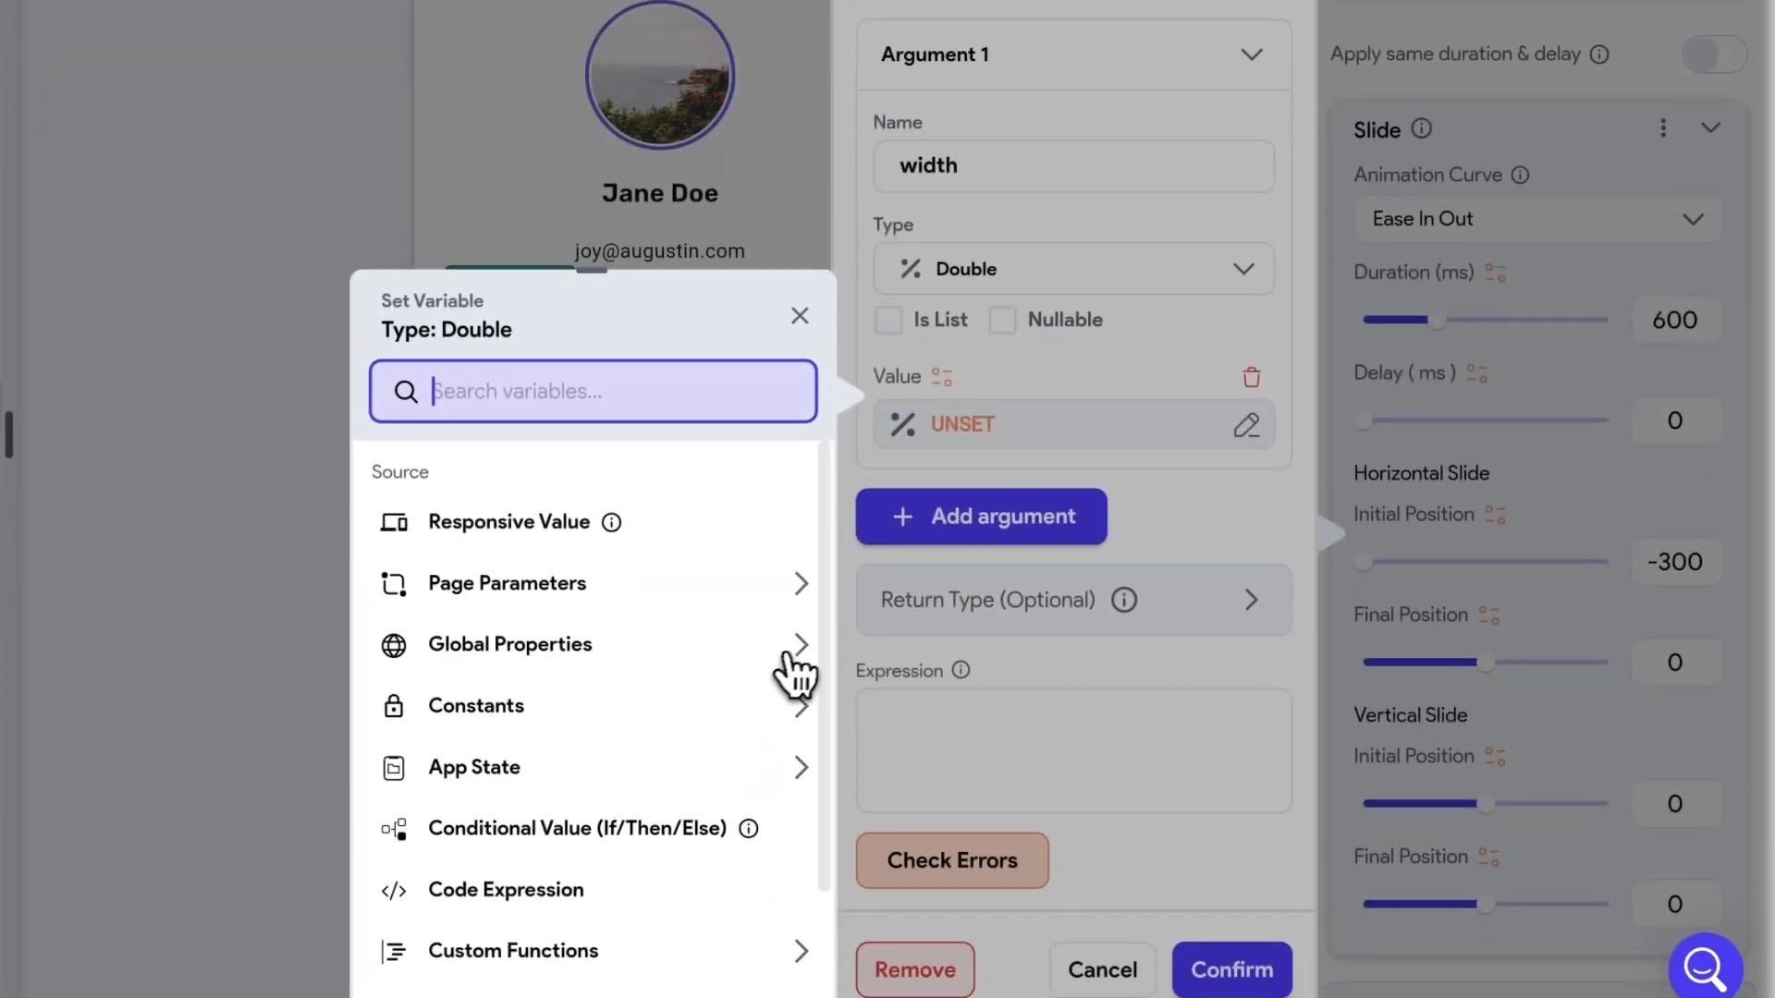
pyautogui.click(739, 897)
pyautogui.scroll(-3, 587, 635)
pyautogui.click(532, 749)
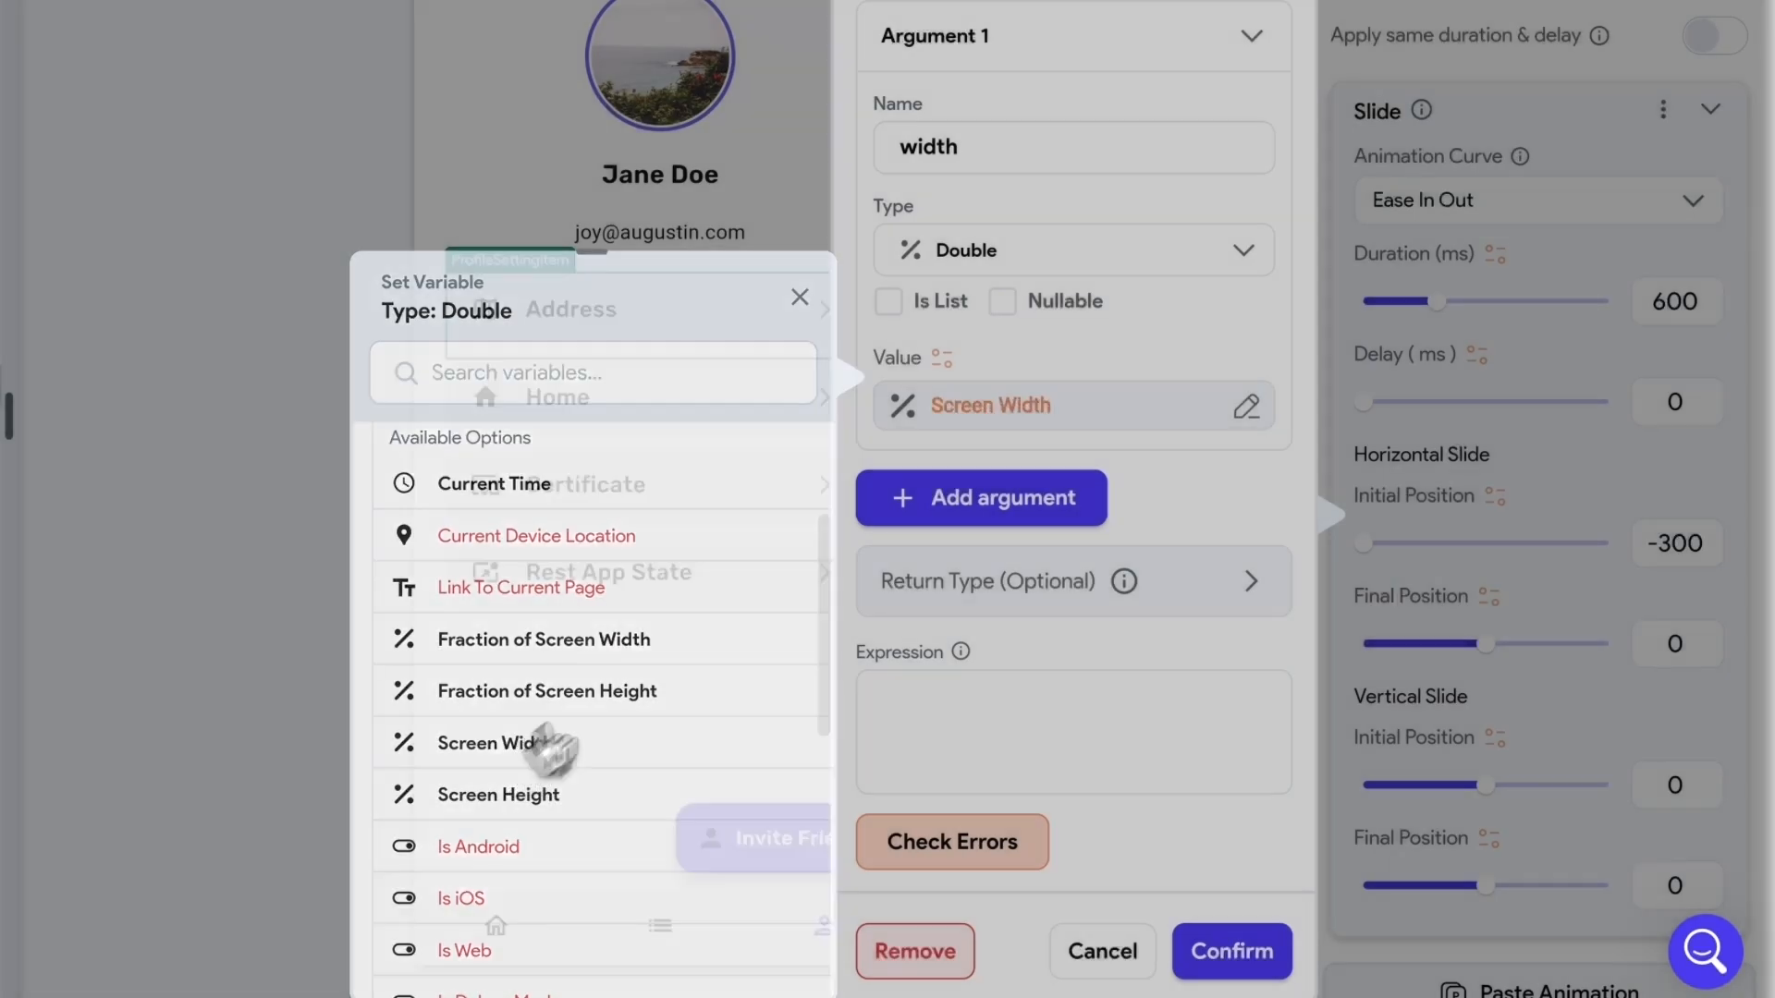
# - Enter -width-100 as the code expression for the Slide's horizontal Initial Position and check it for errors
pyautogui.doubleClick(910, 146)
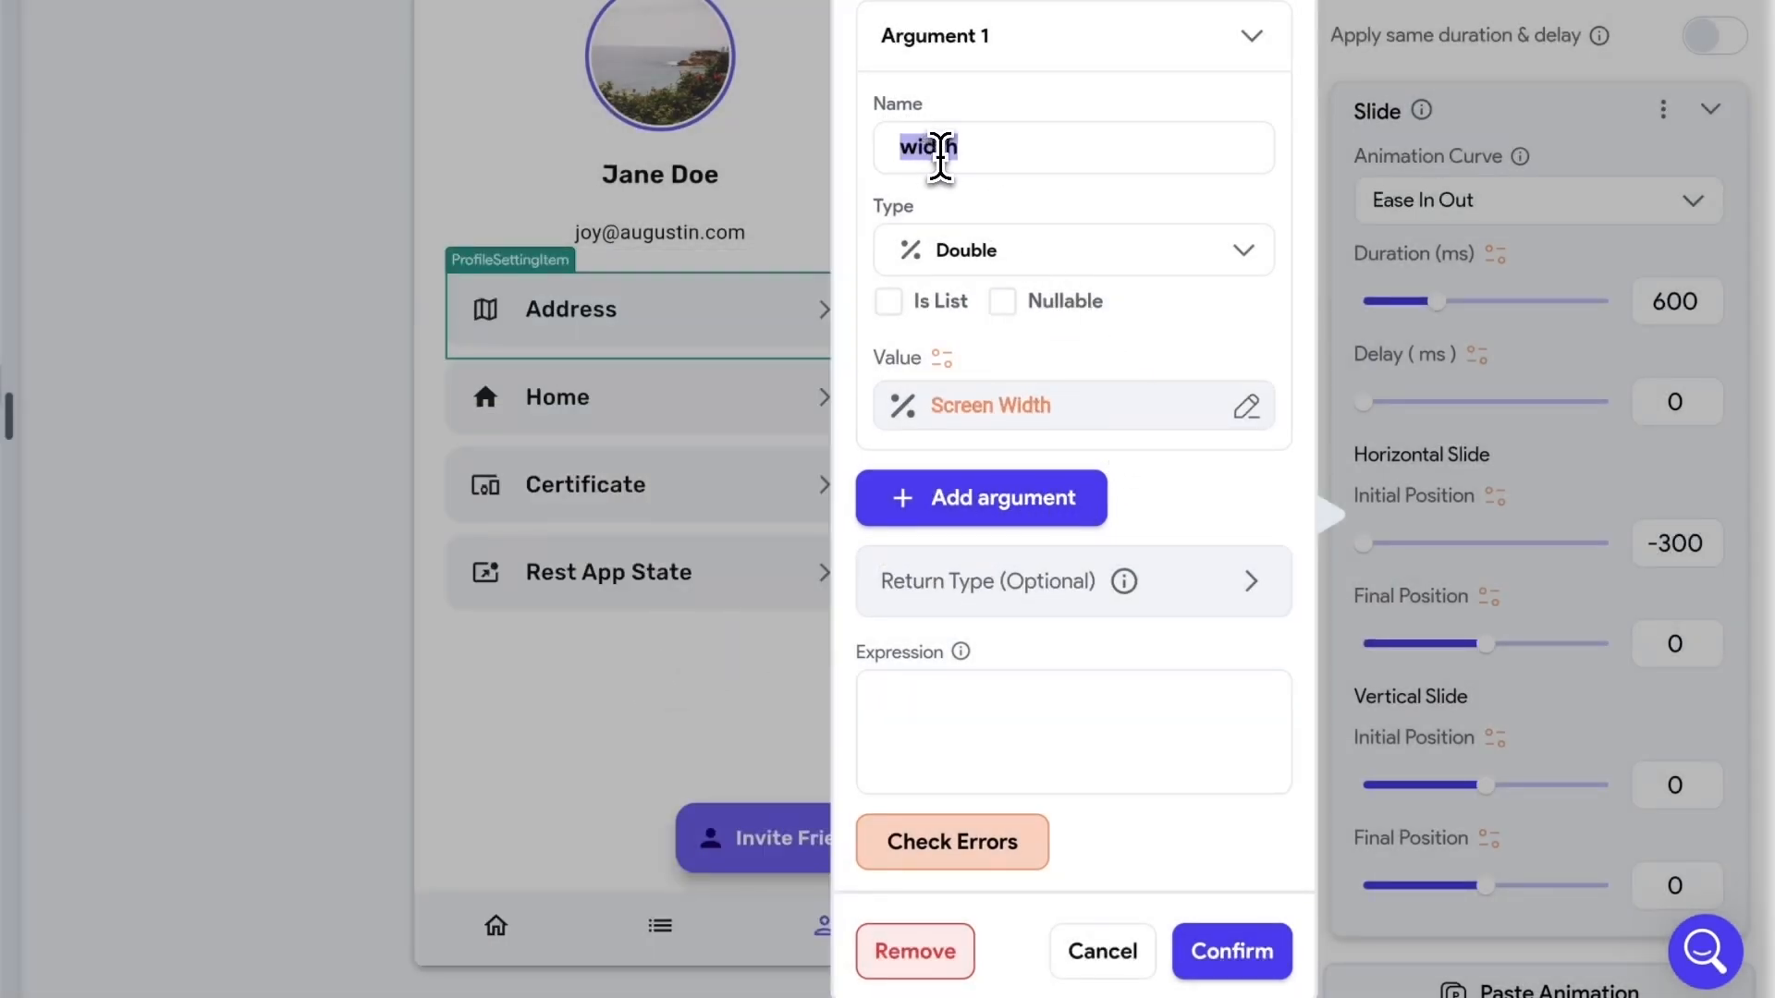
pyautogui.click(1252, 35)
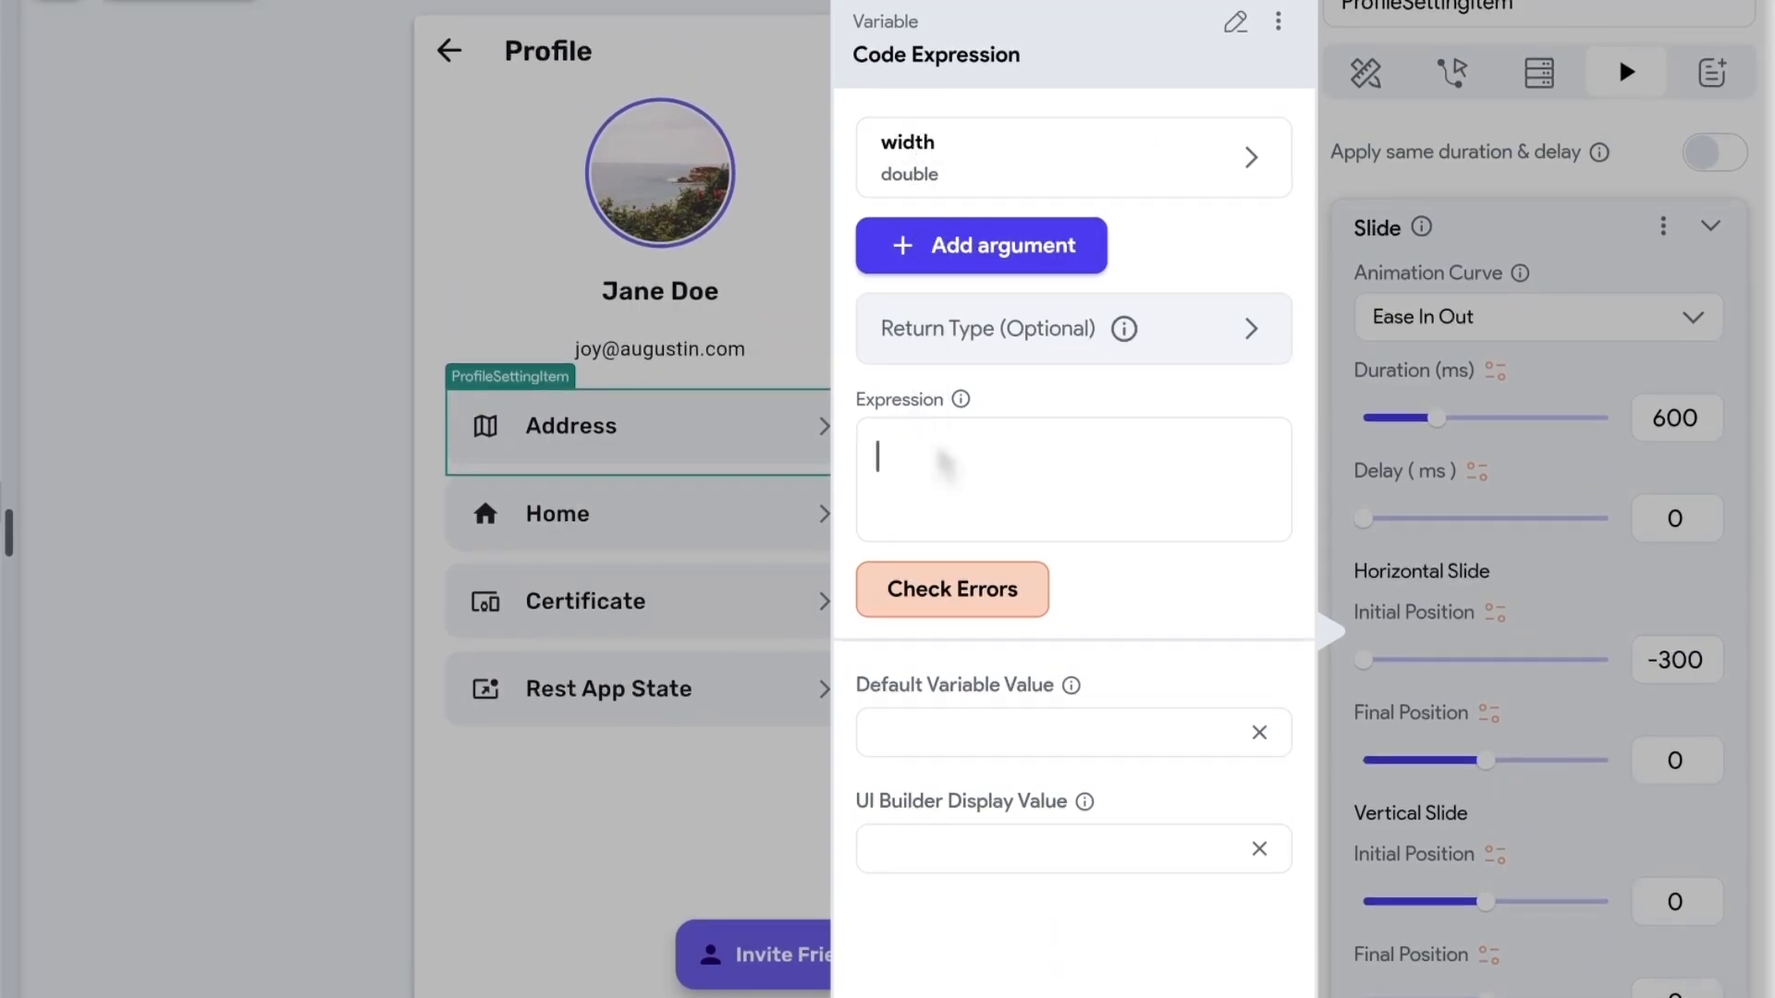
pyautogui.write('-width-100')
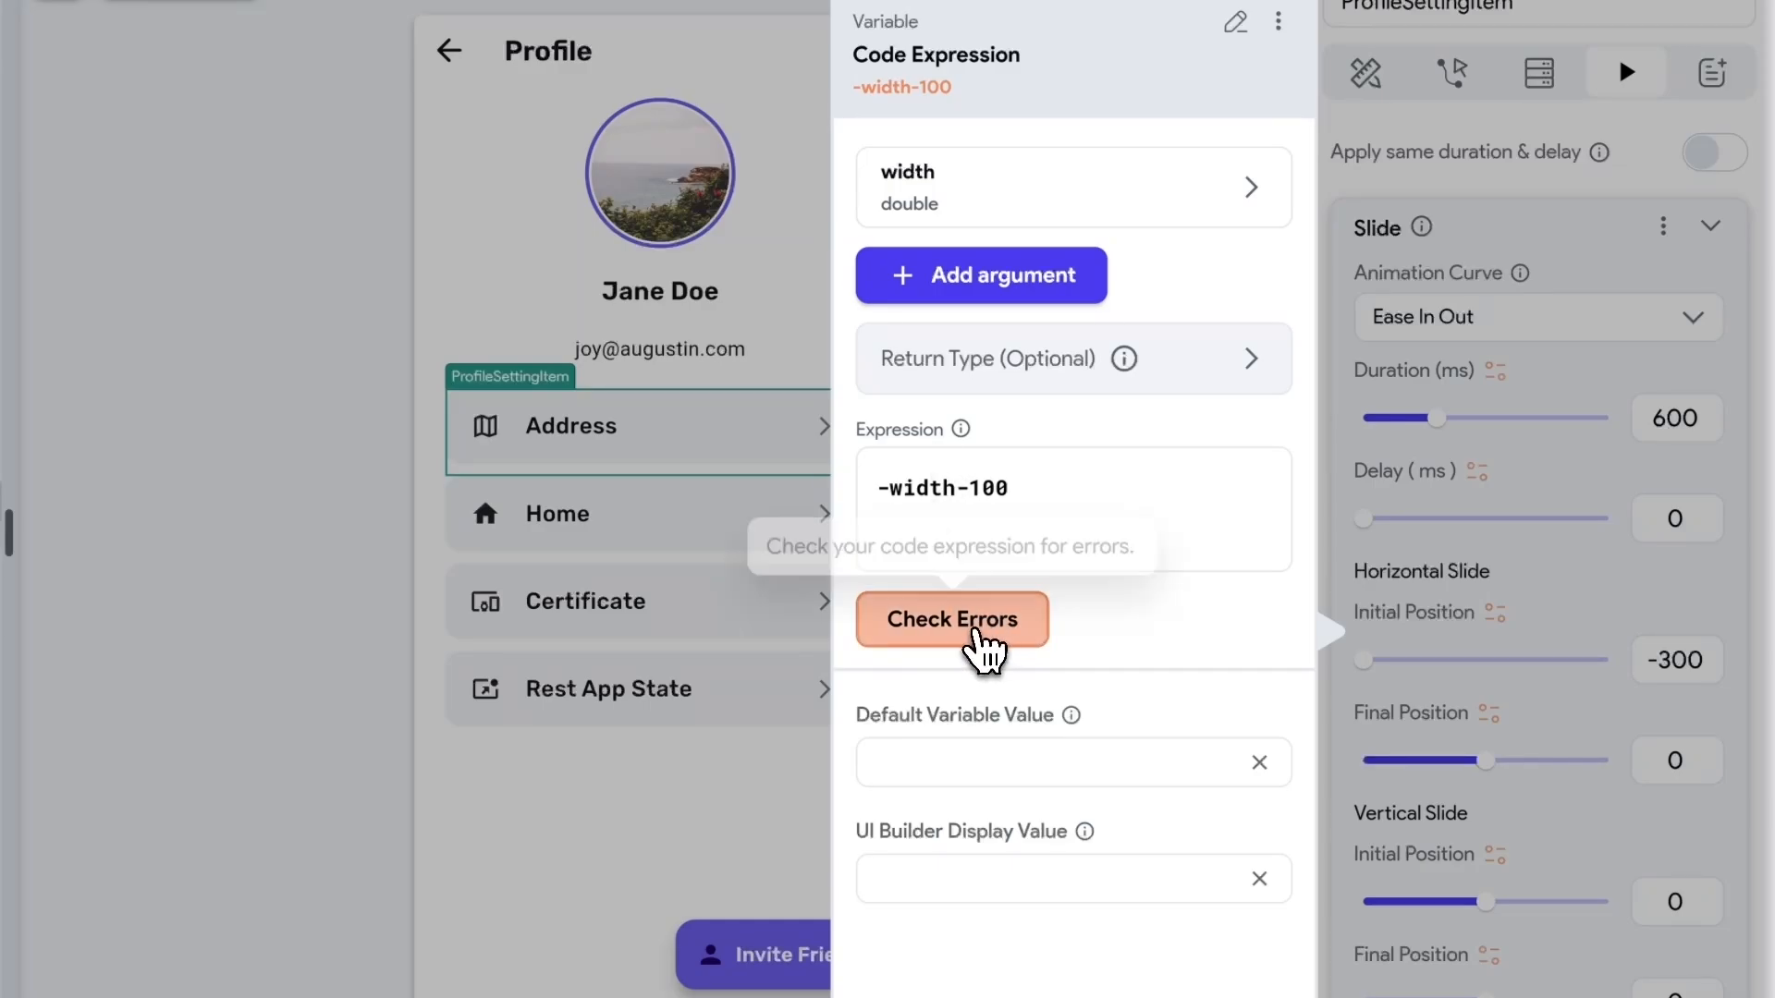
pyautogui.click(975, 638)
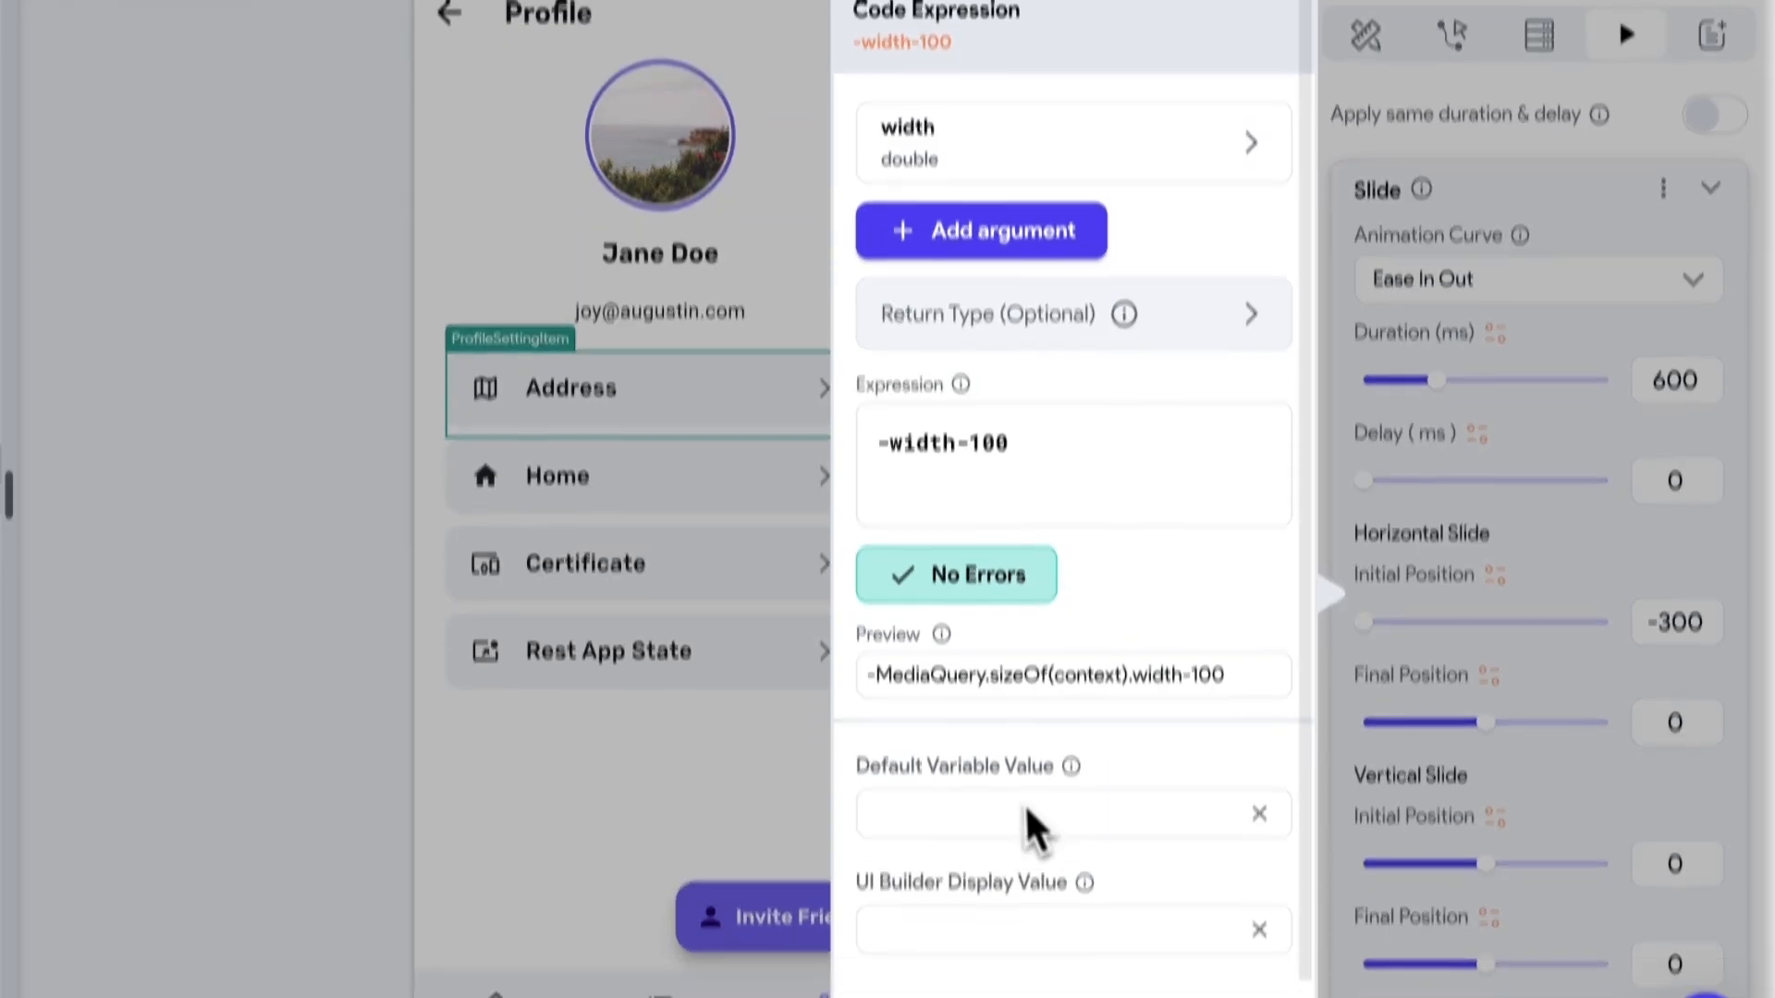
# - Set the code expression's Default Variable Value and UI Builder Display Value to 0 and confirm the variable
pyautogui.click(949, 940)
pyautogui.write('0')
pyautogui.click(950, 832)
pyautogui.write('0')
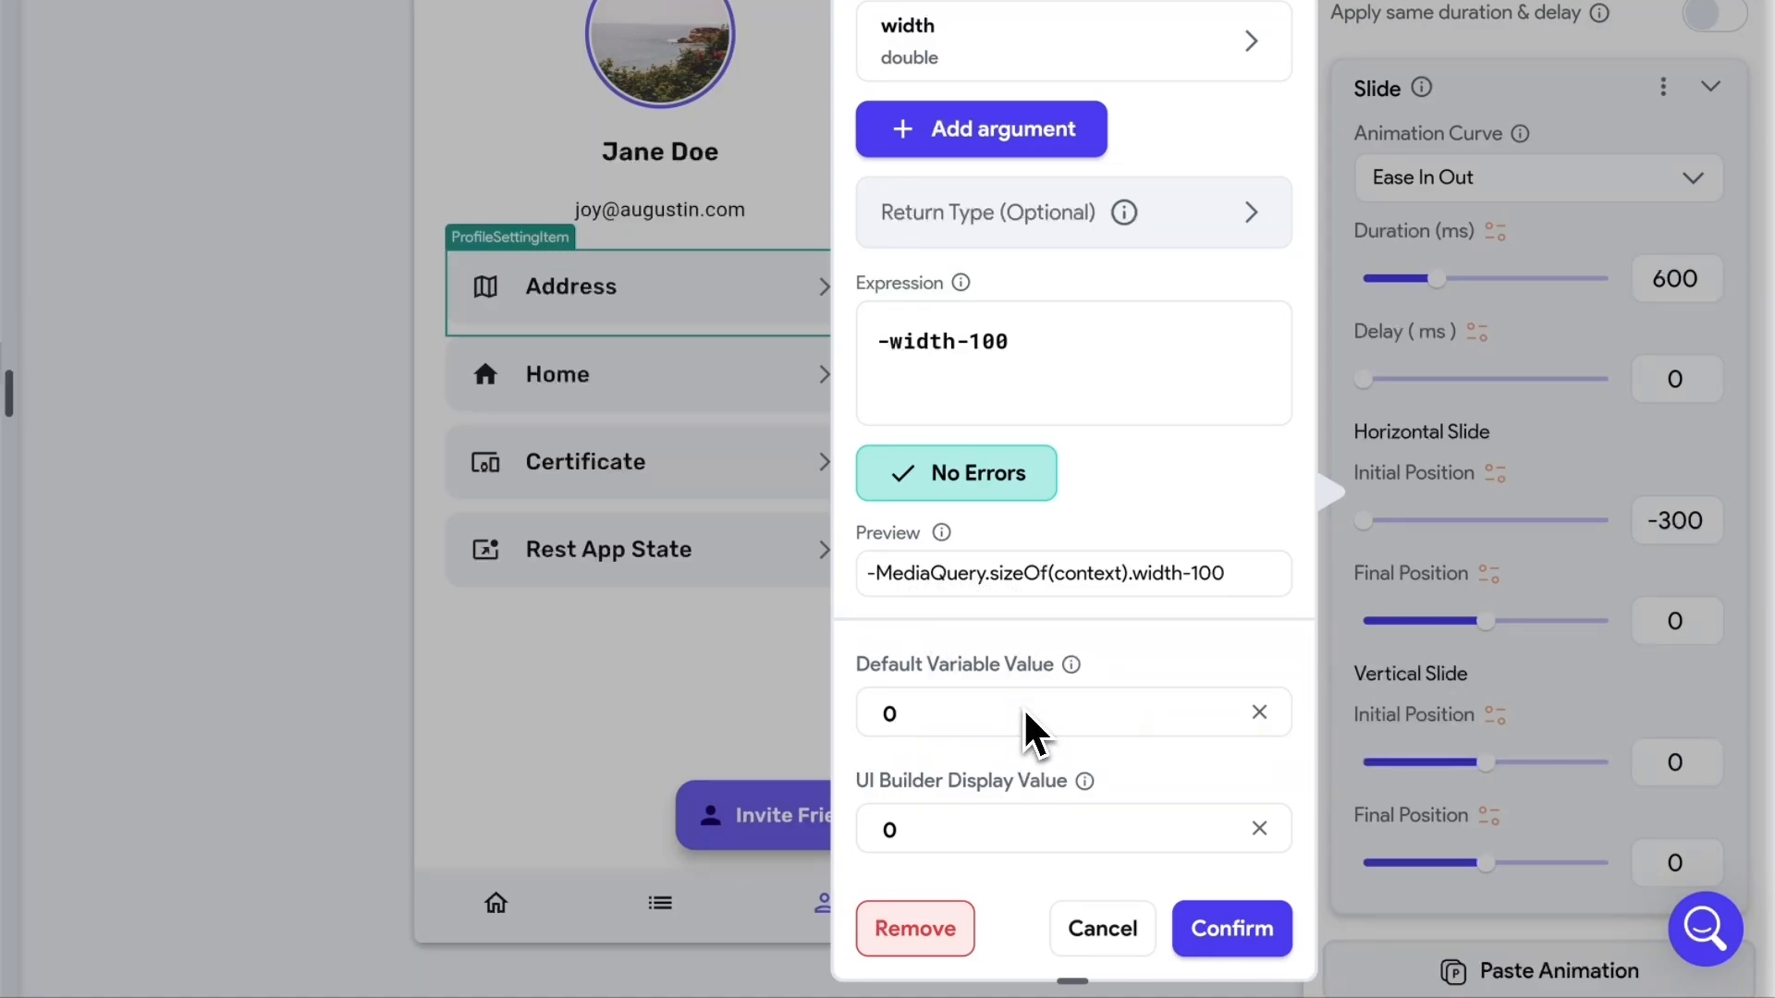
pyautogui.click(962, 840)
pyautogui.click(978, 713)
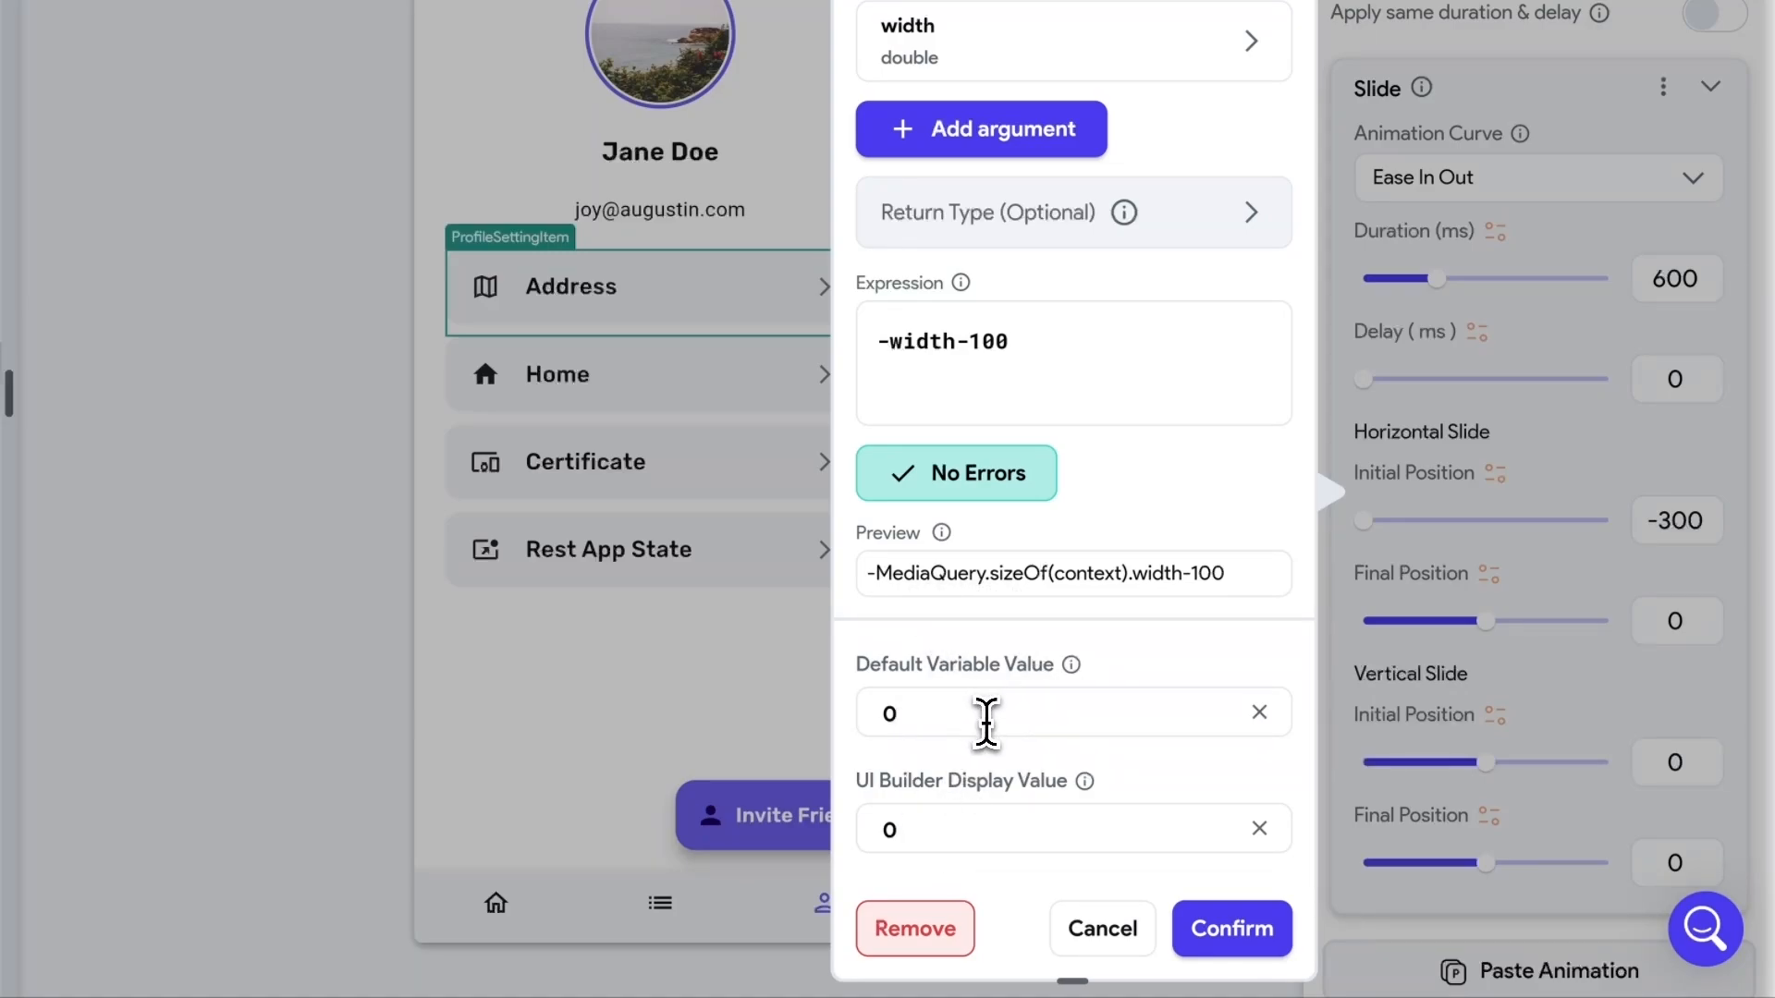
pyautogui.click(1248, 934)
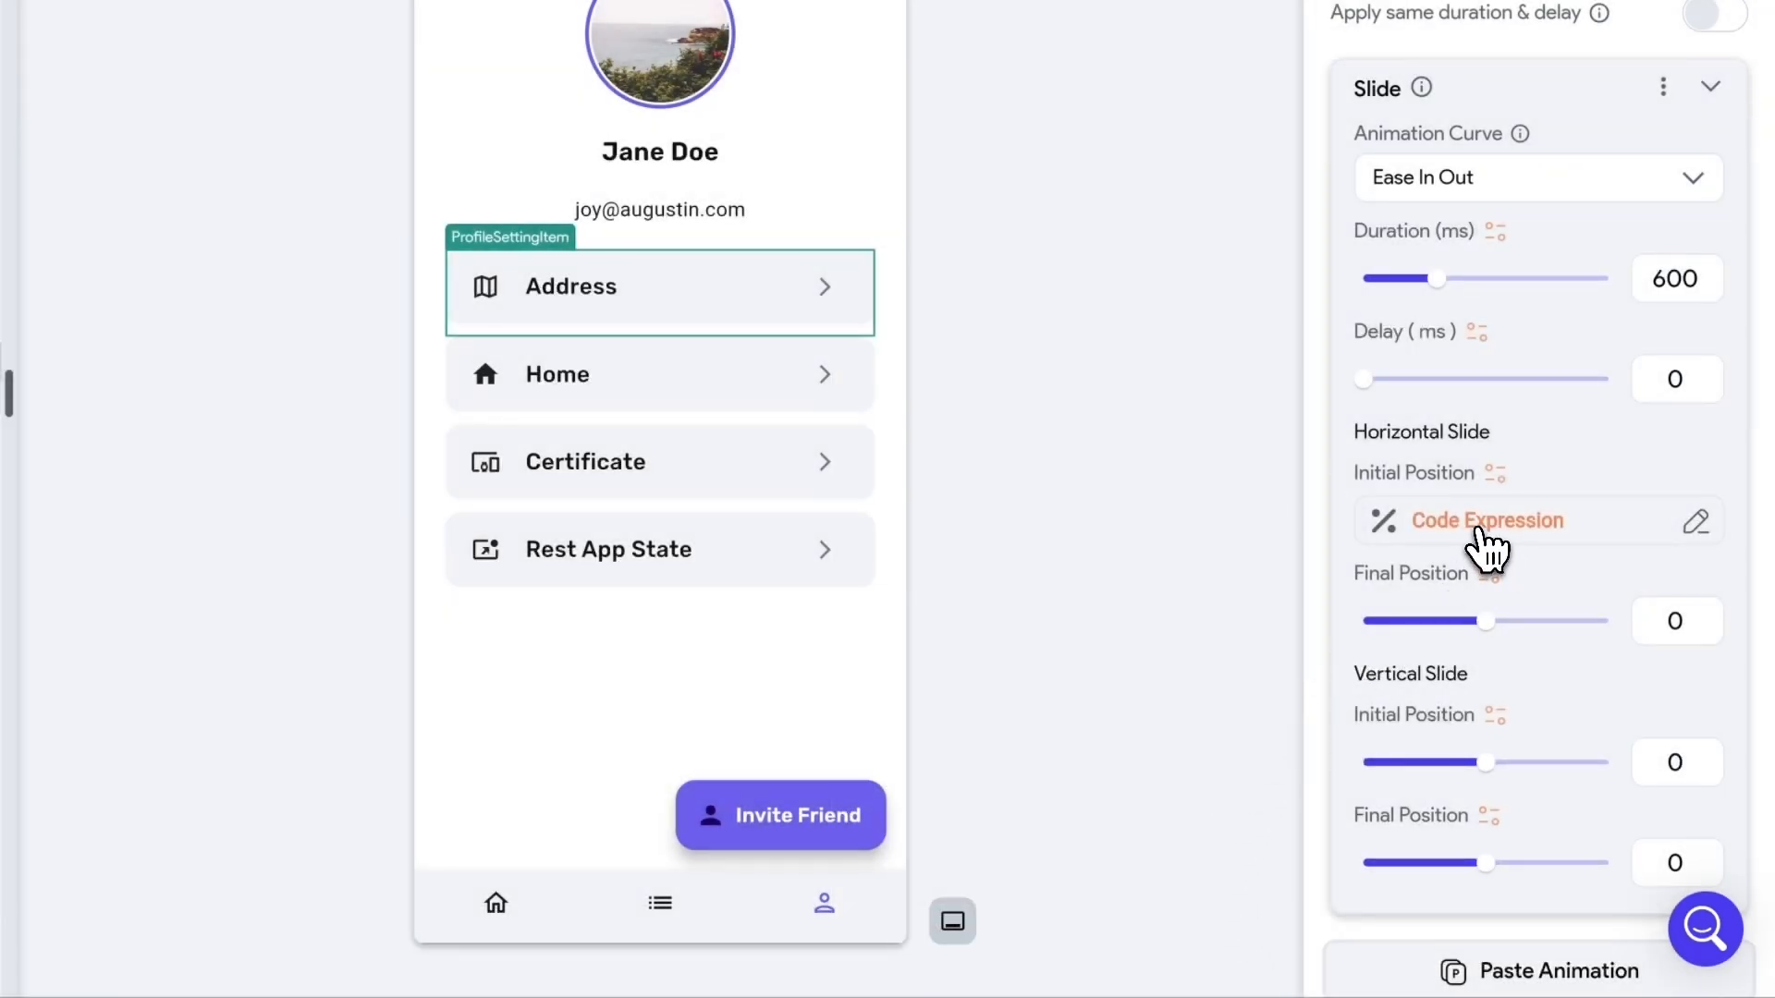
# - Copy the Address item's Slide animation and paste it onto the Home item as an On Page Load animation
pyautogui.click(1710, 86)
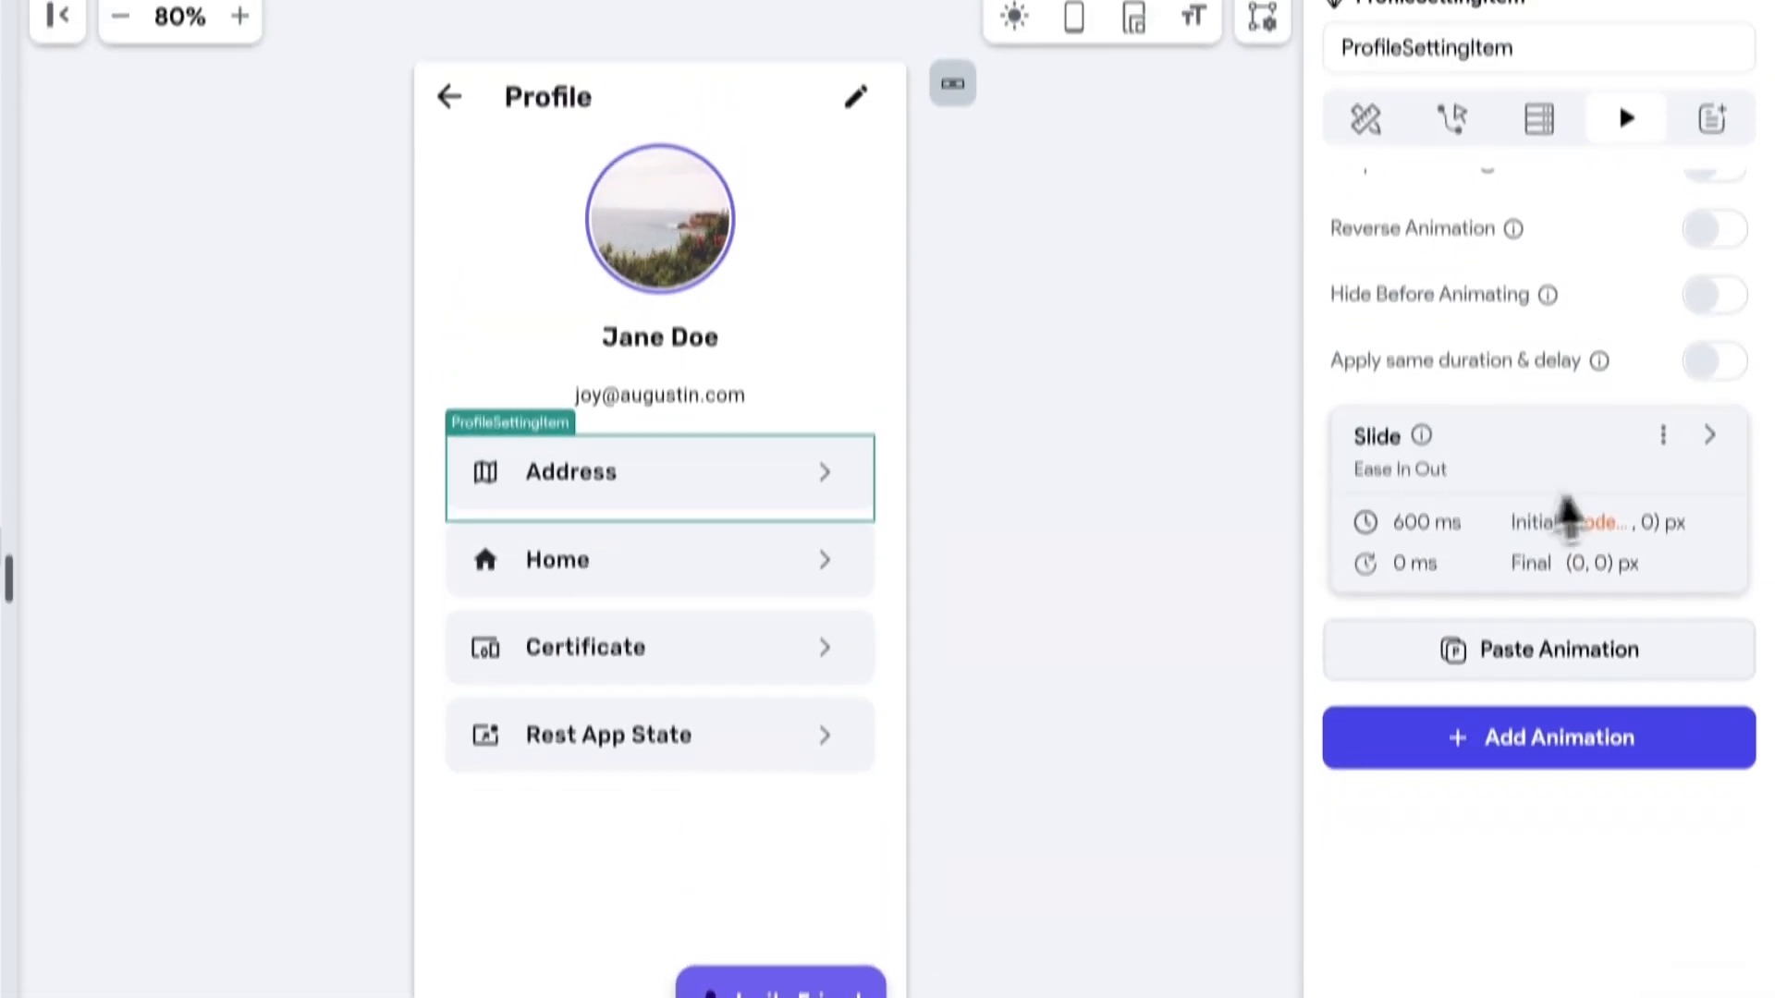
pyautogui.click(1663, 431)
pyautogui.click(1521, 490)
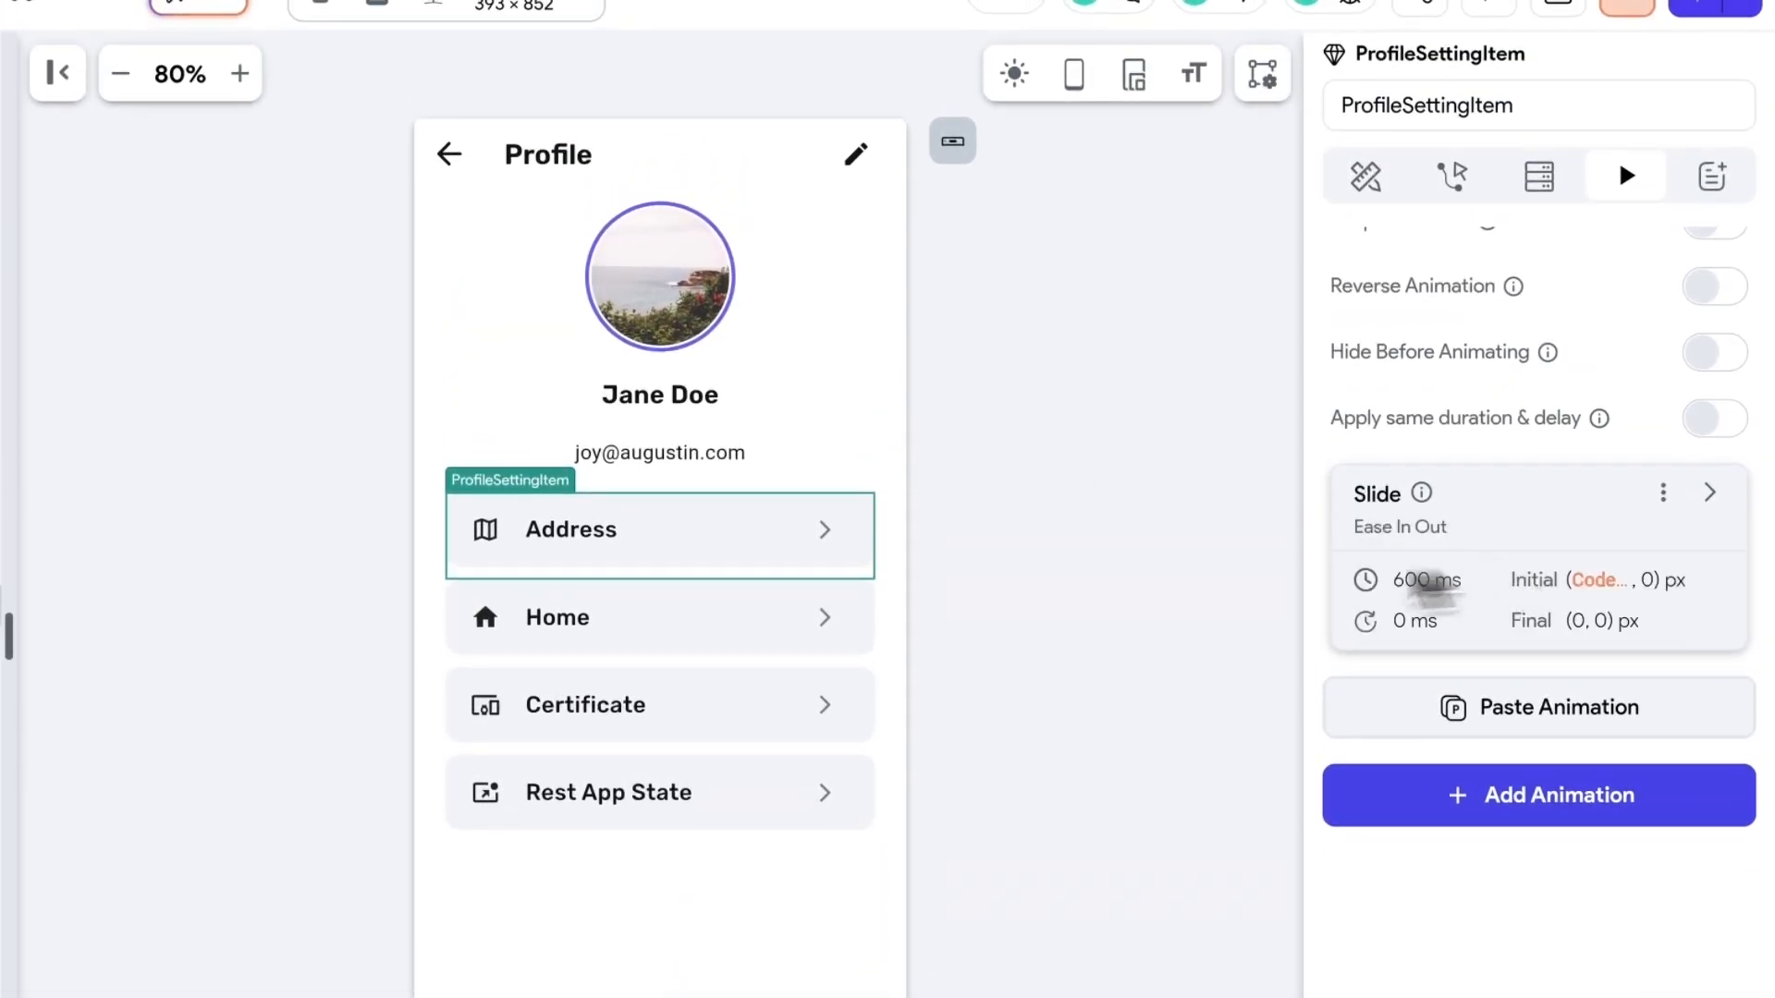
pyautogui.click(685, 623)
pyautogui.click(1522, 246)
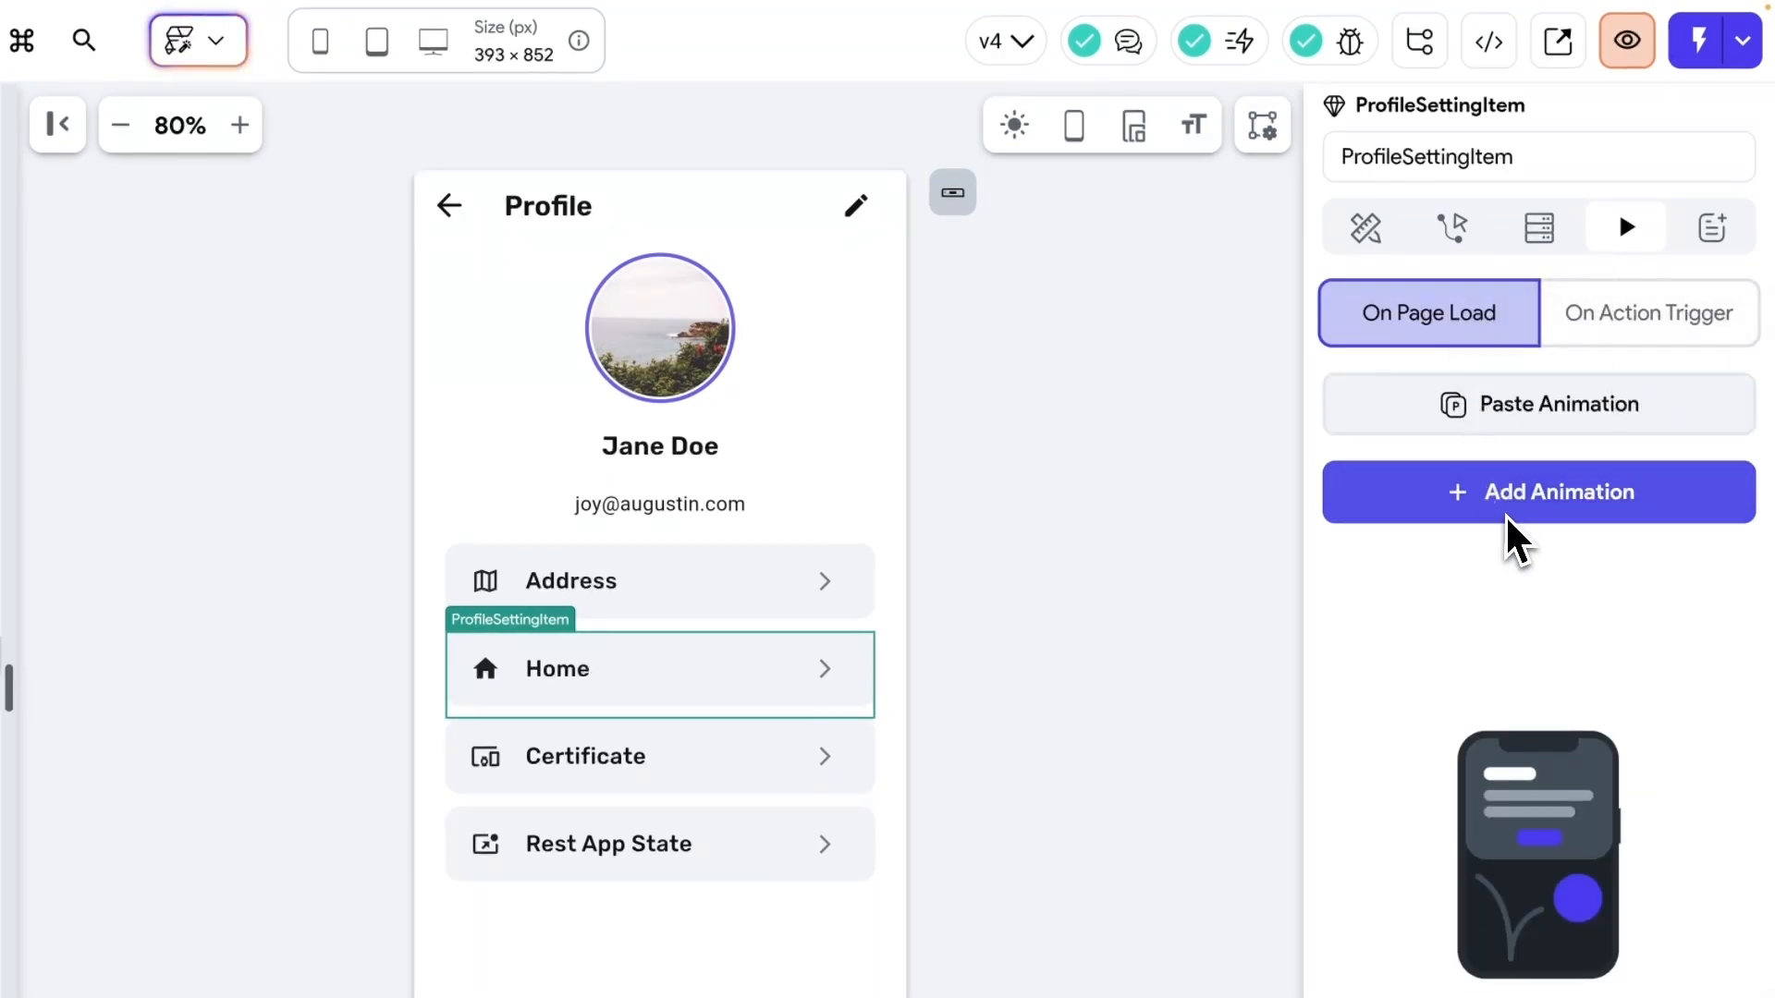
pyautogui.click(1550, 409)
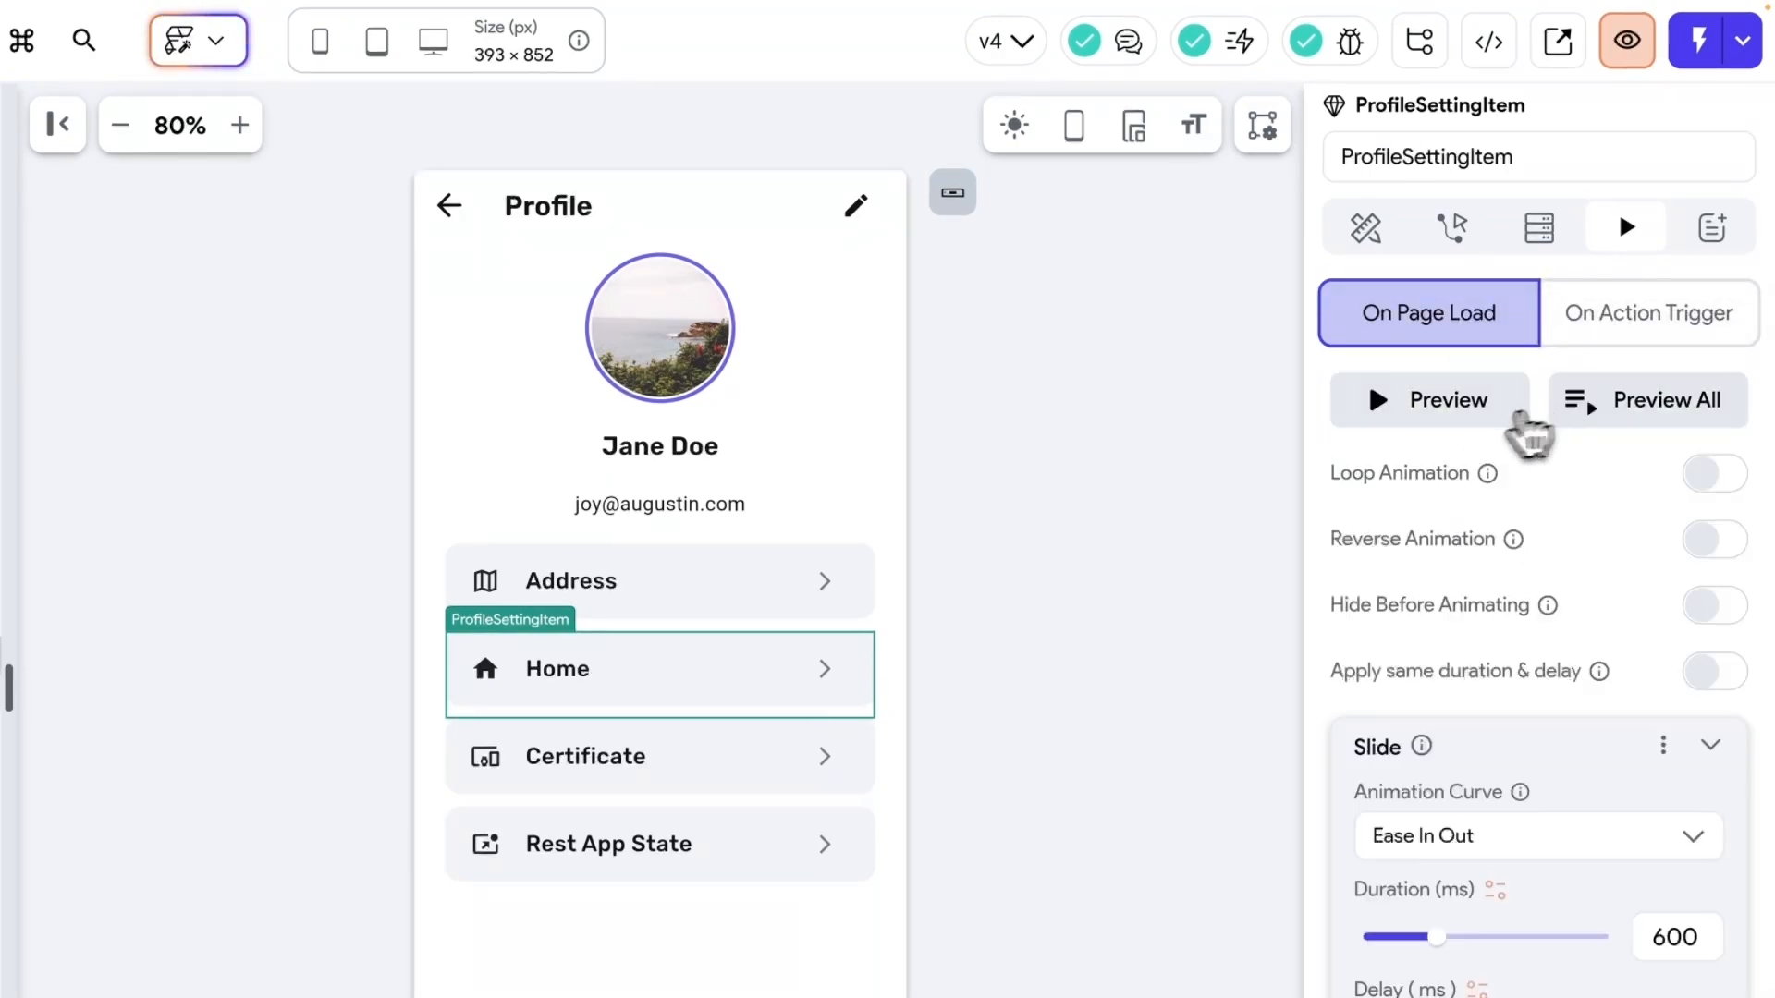
# - Paste the copied Slide animation onto the Certificate and Rest App State items for page load
pyautogui.click(659, 772)
pyautogui.click(1506, 407)
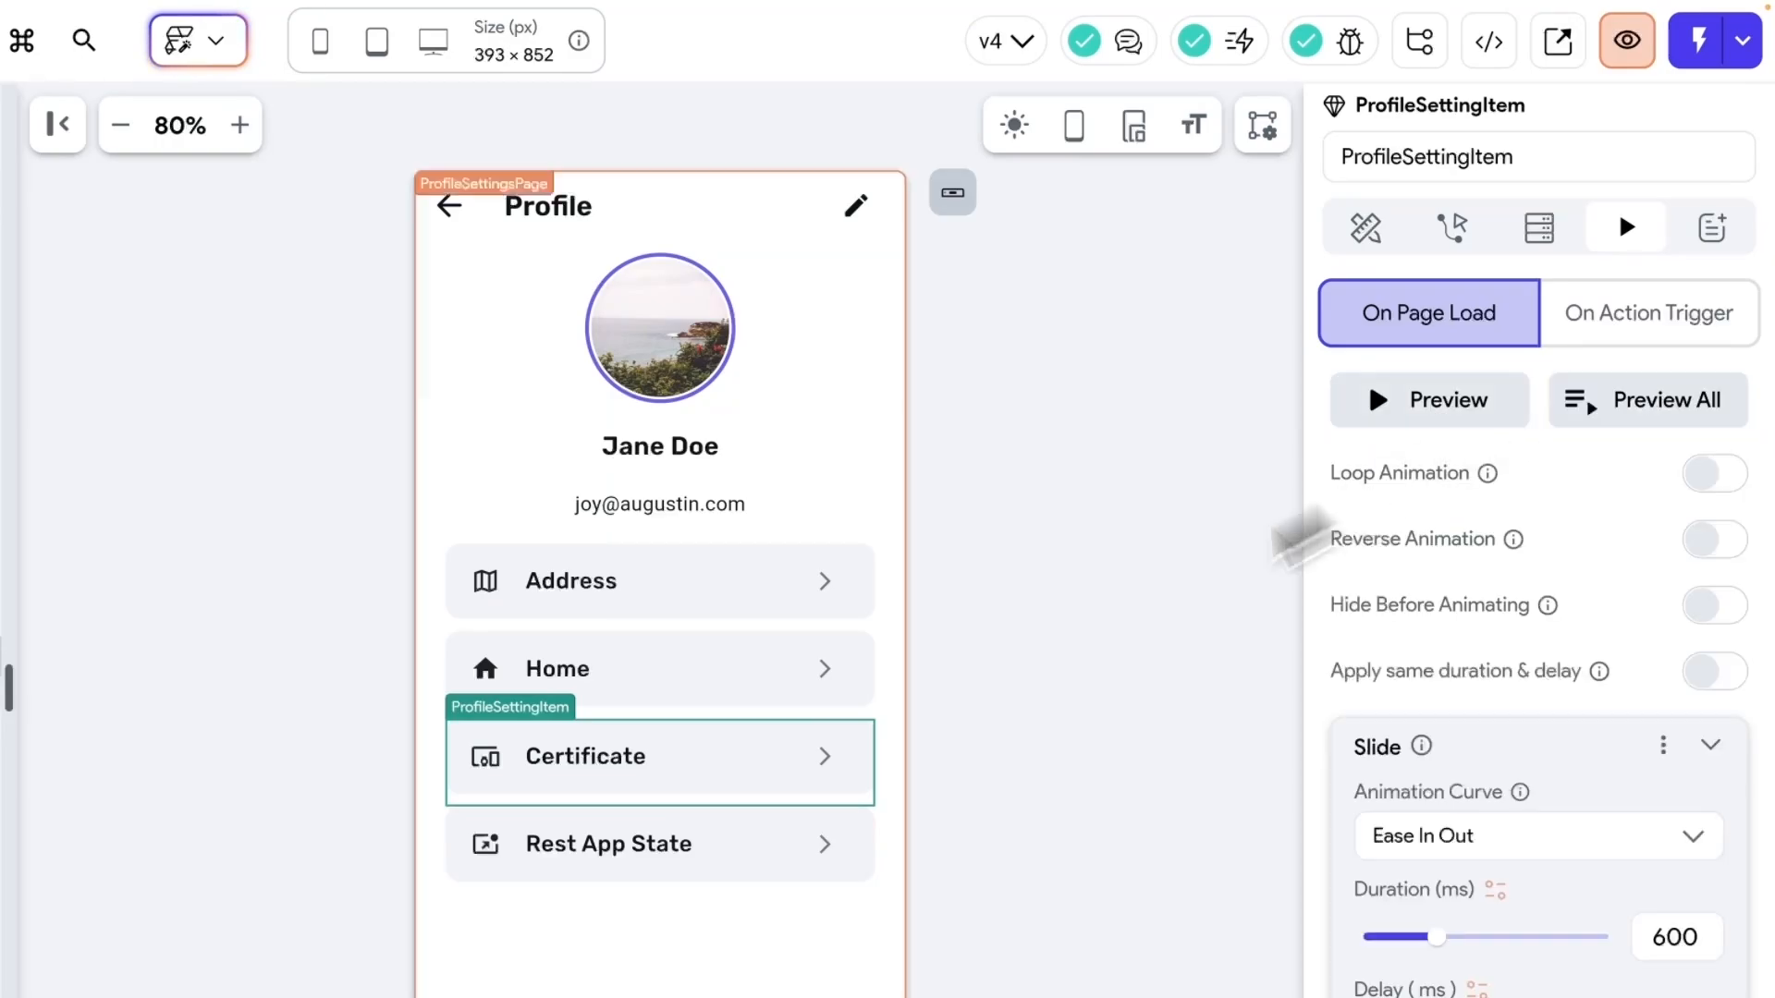
pyautogui.click(725, 855)
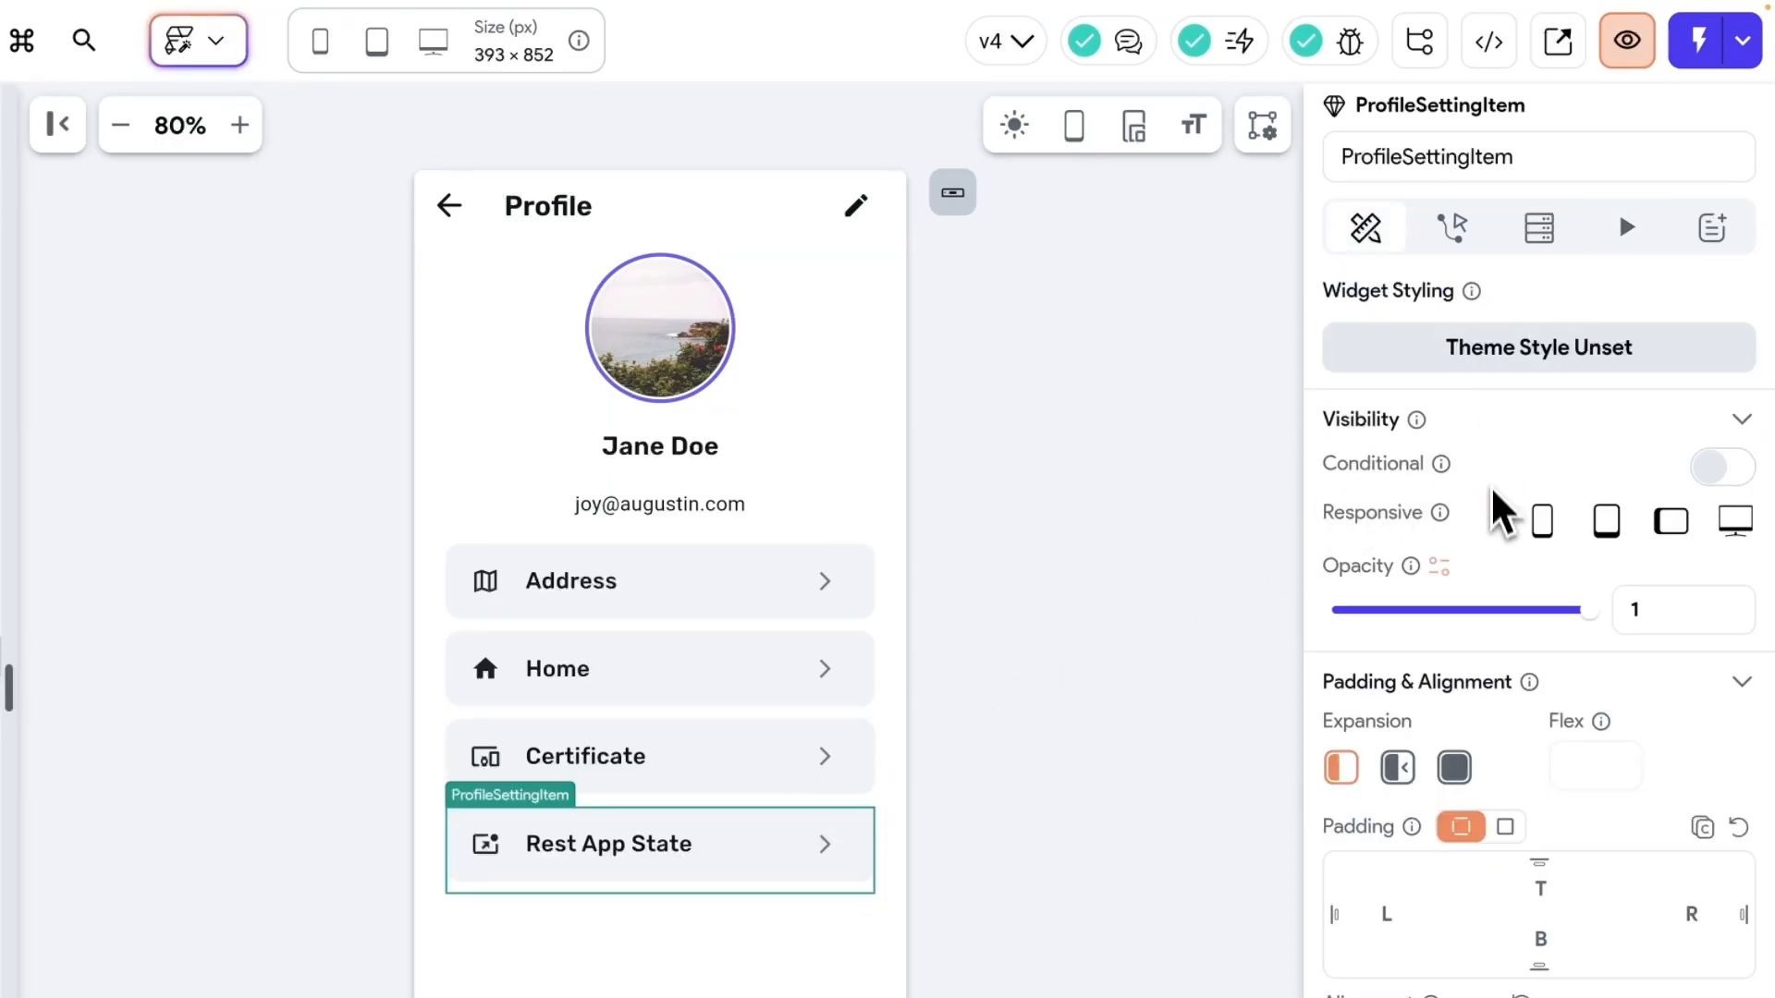
pyautogui.click(1623, 231)
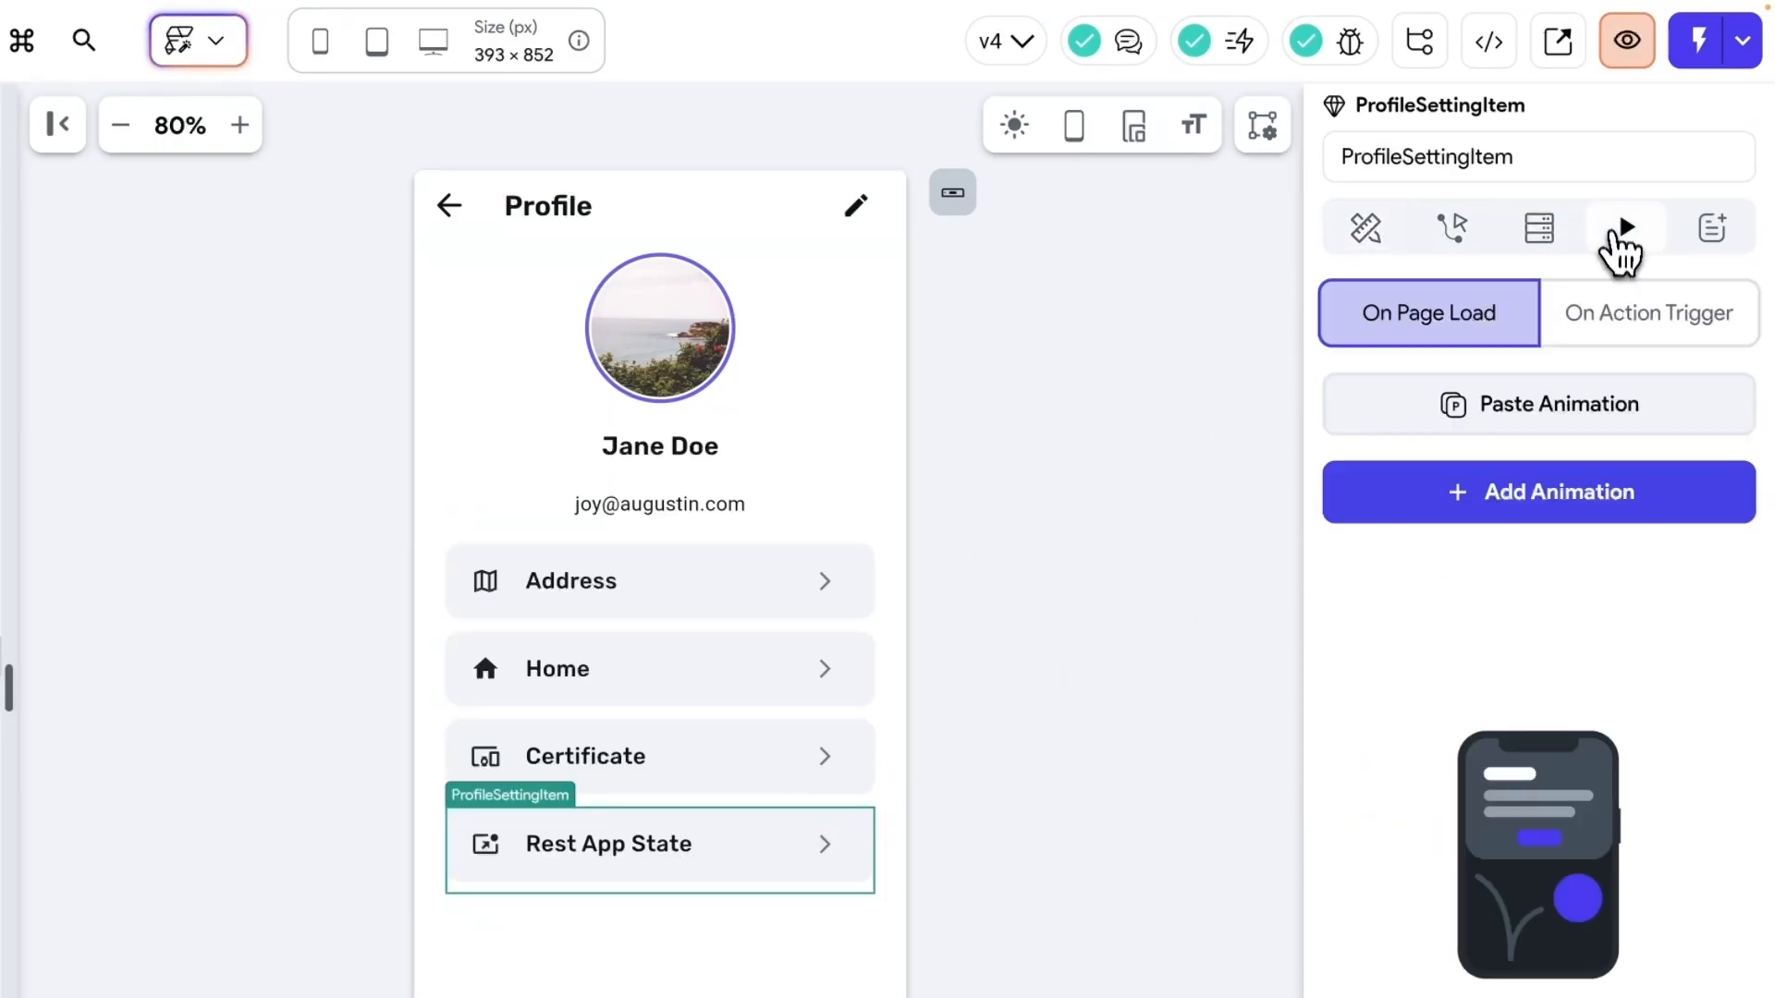
pyautogui.click(1479, 408)
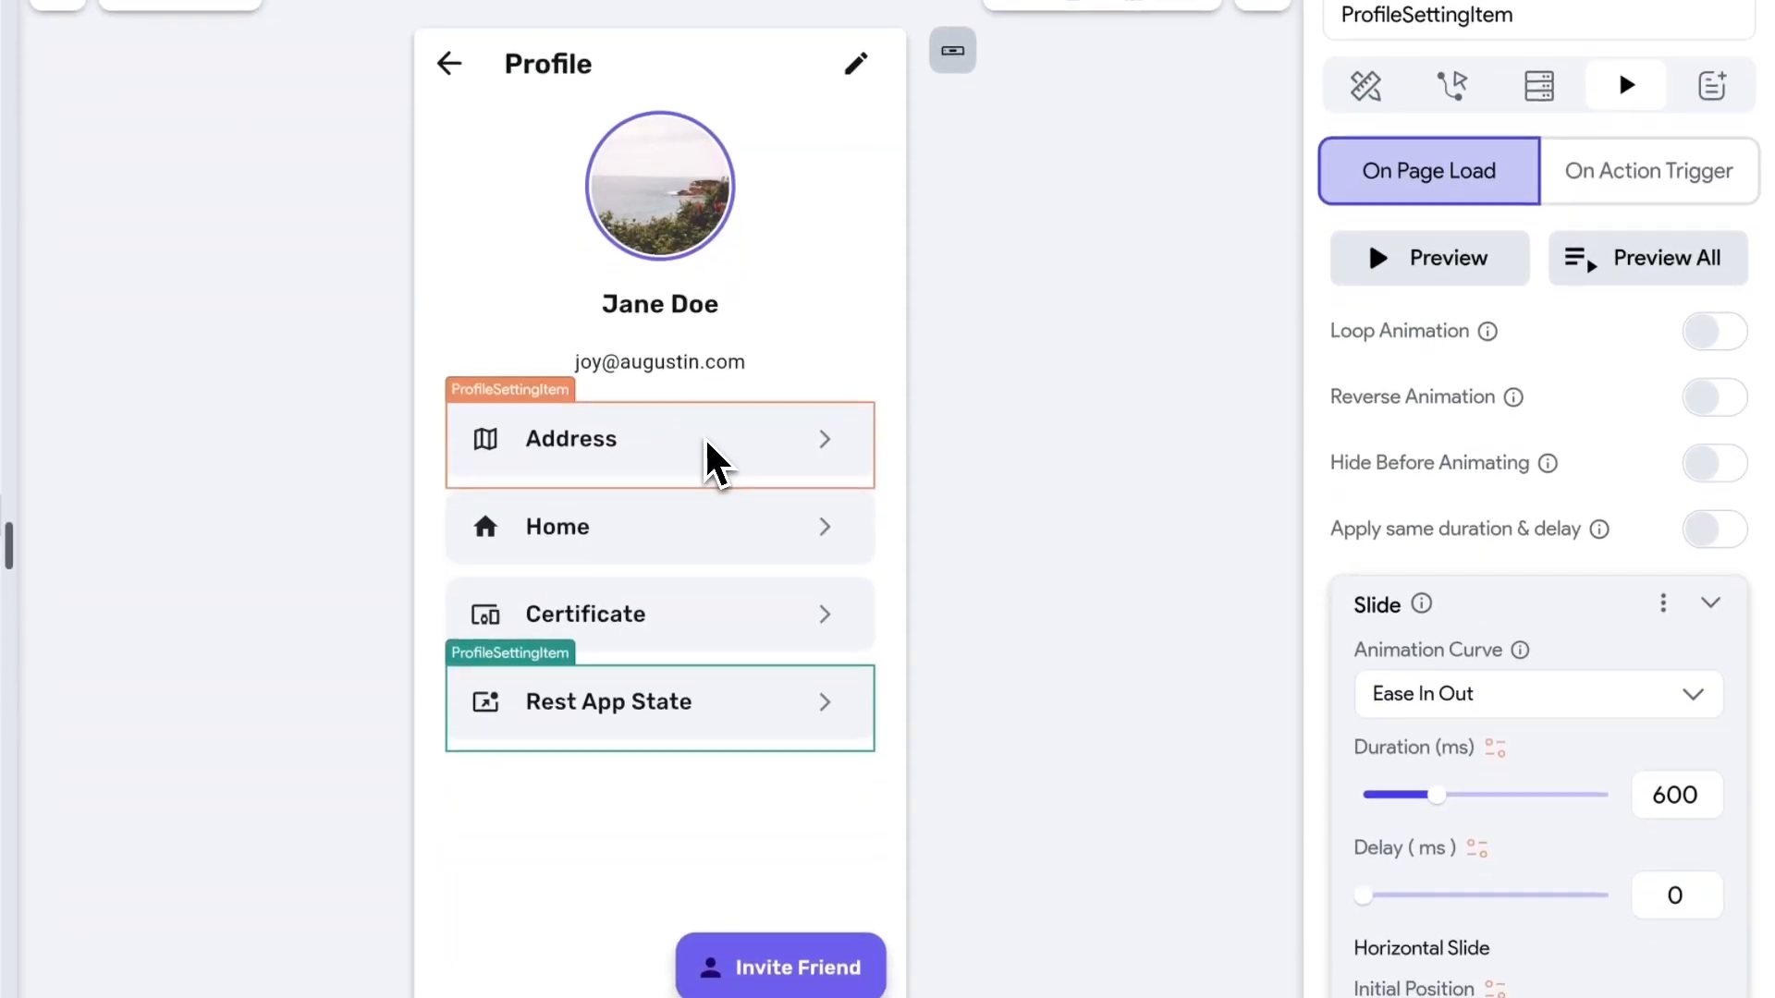
# - Review the Address item's Slide settings and set the Home item's Slide delay to 600 ms
pyautogui.click(709, 450)
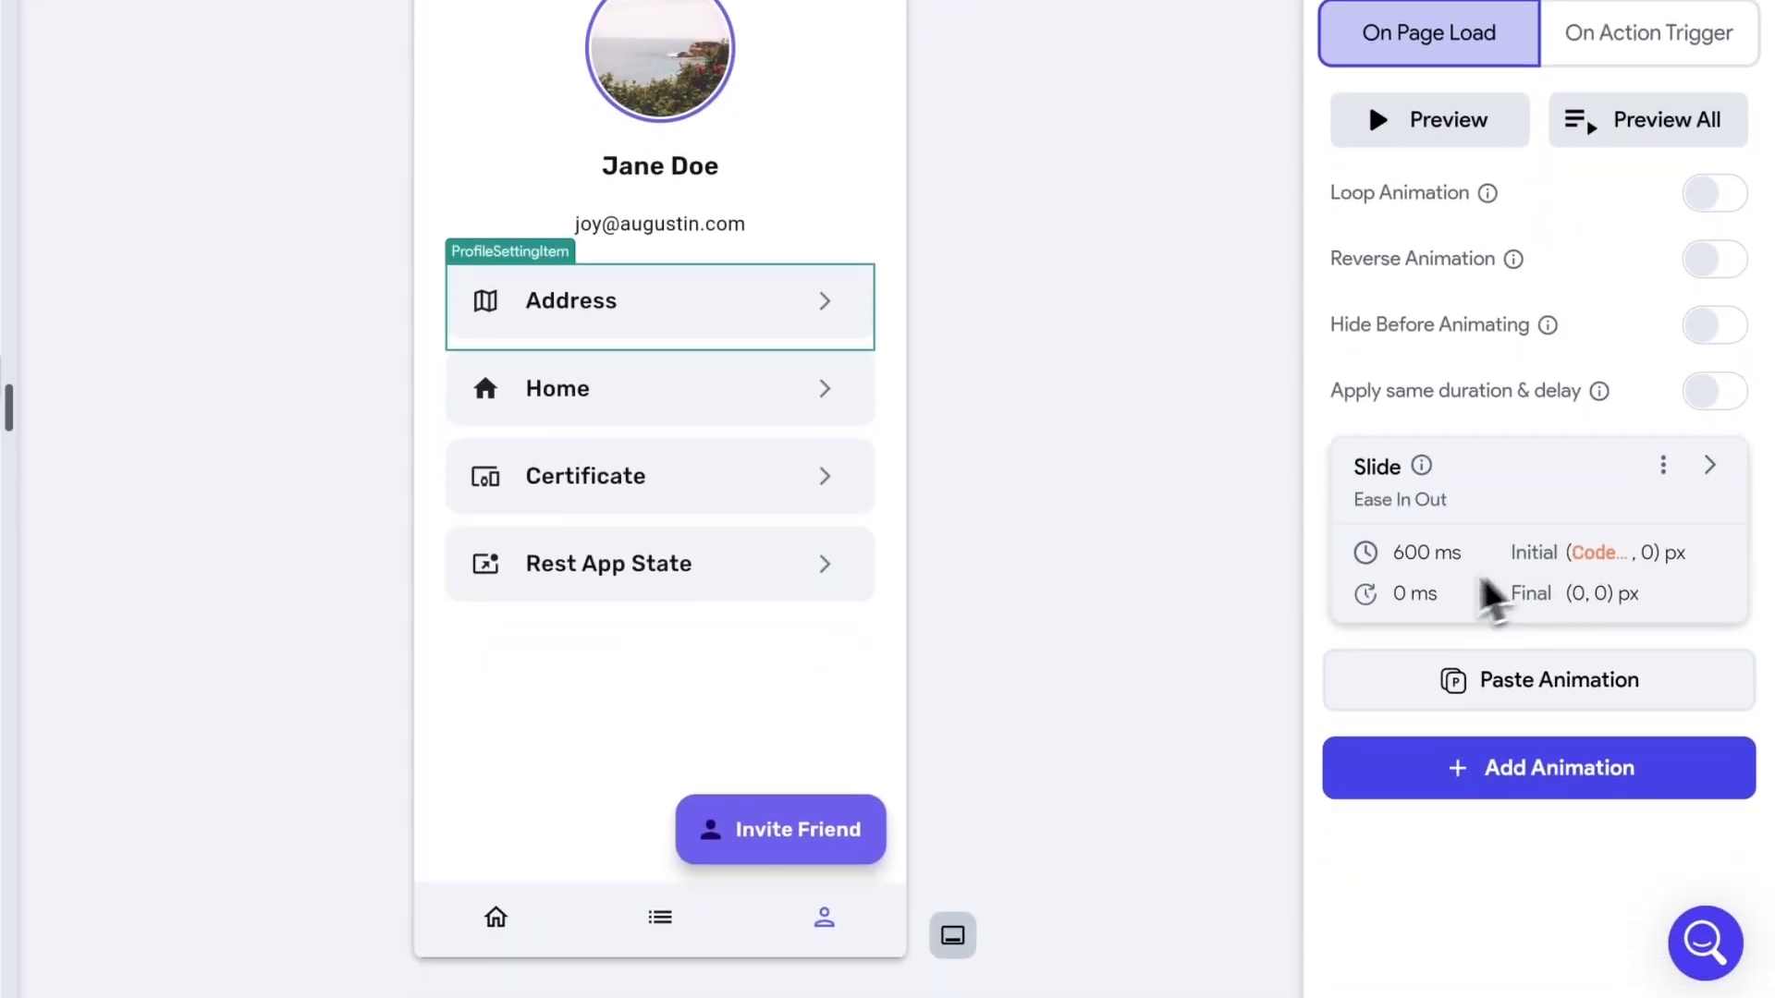
pyautogui.click(1701, 460)
pyautogui.scroll(-1, 1474, 634)
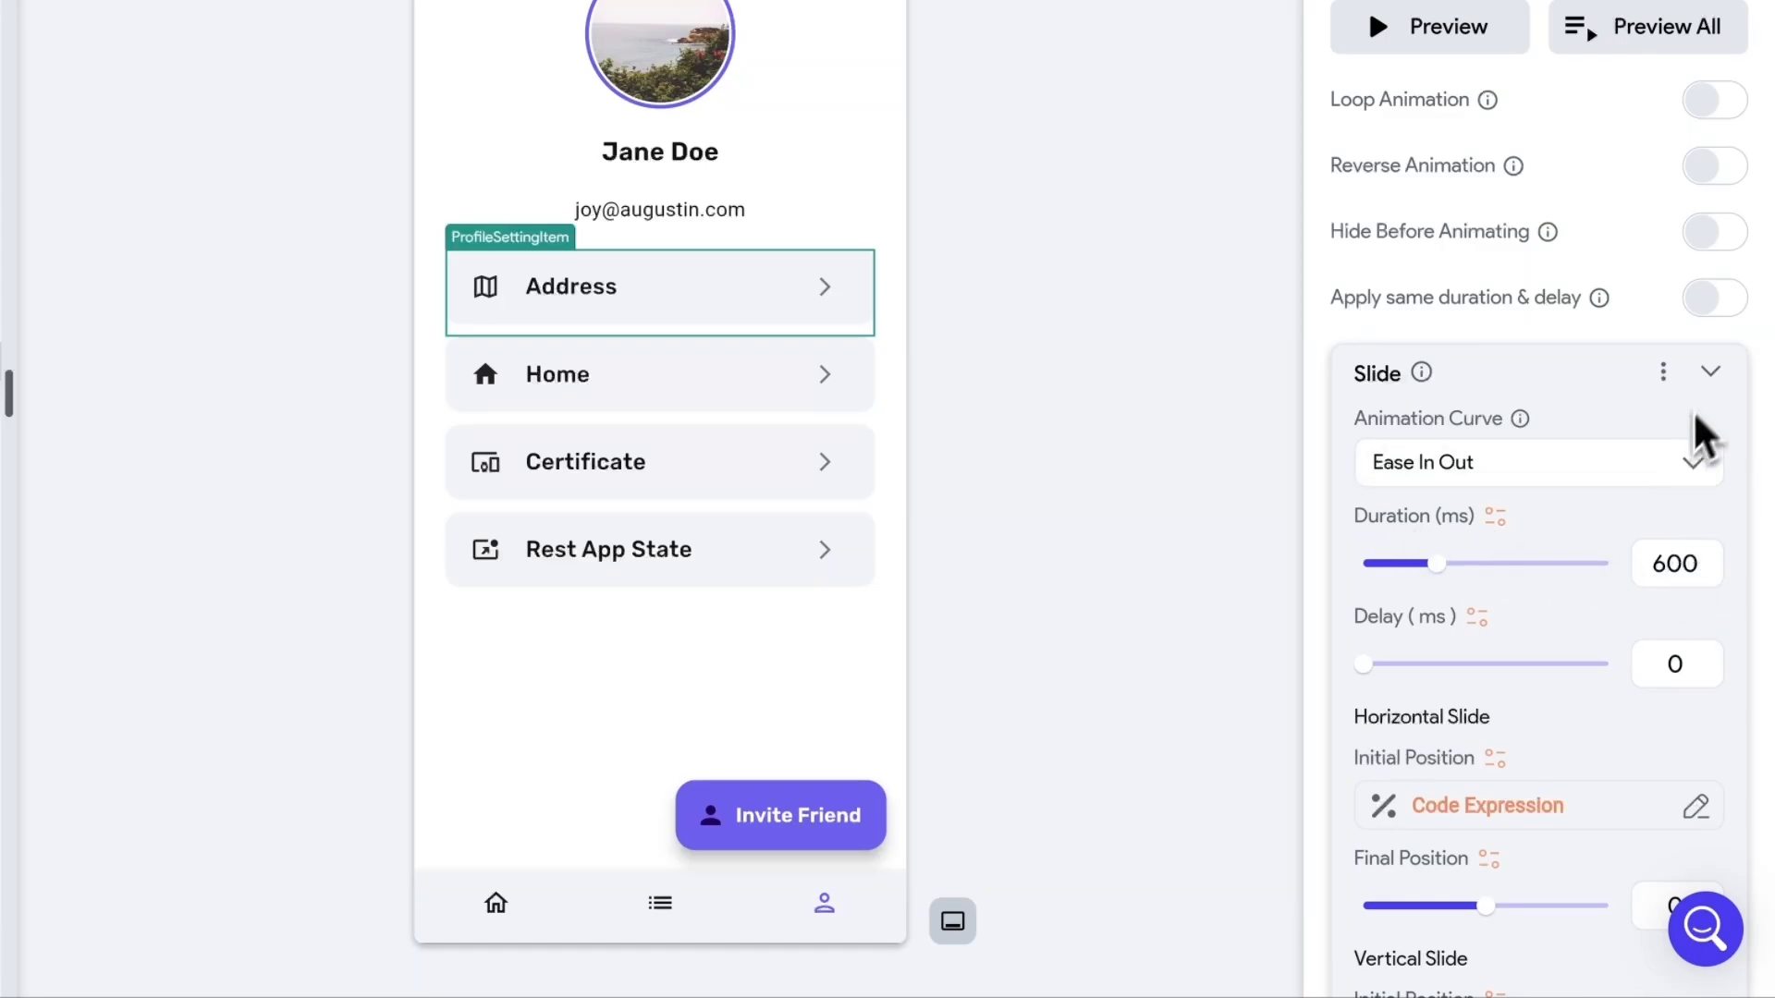
pyautogui.click(1710, 373)
pyautogui.click(605, 380)
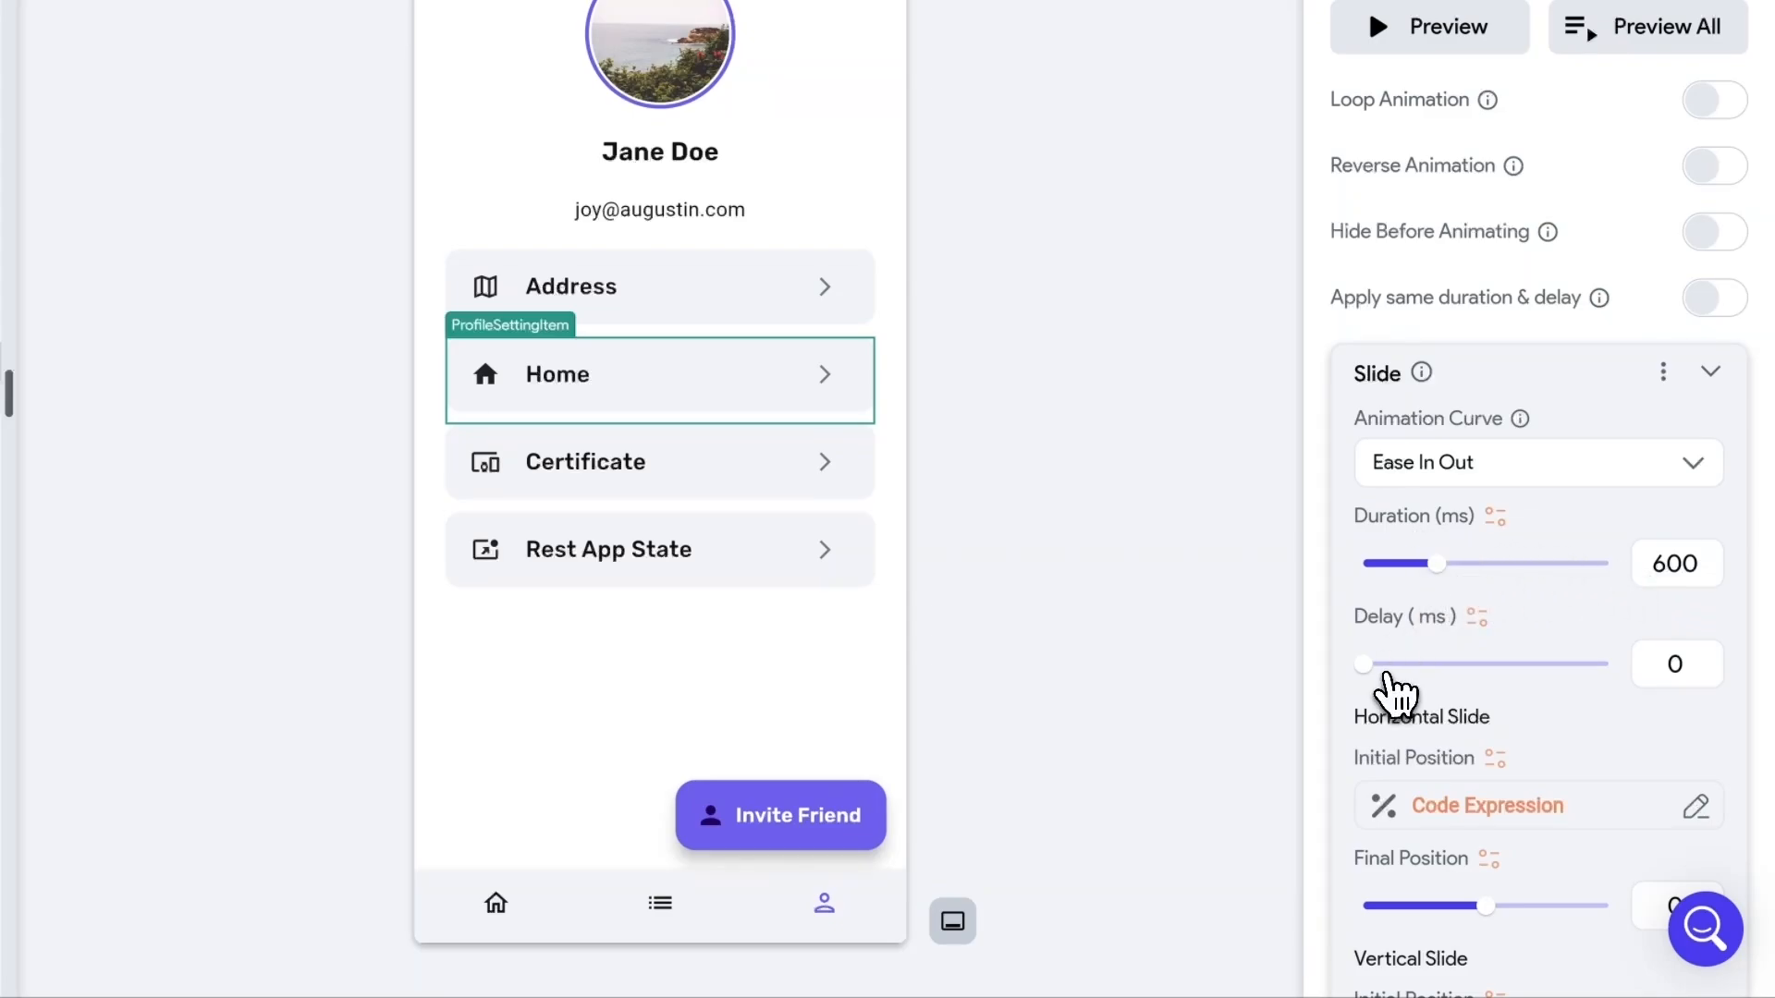
pyautogui.moveTo(1366, 665); pyautogui.dragTo(1436, 665)
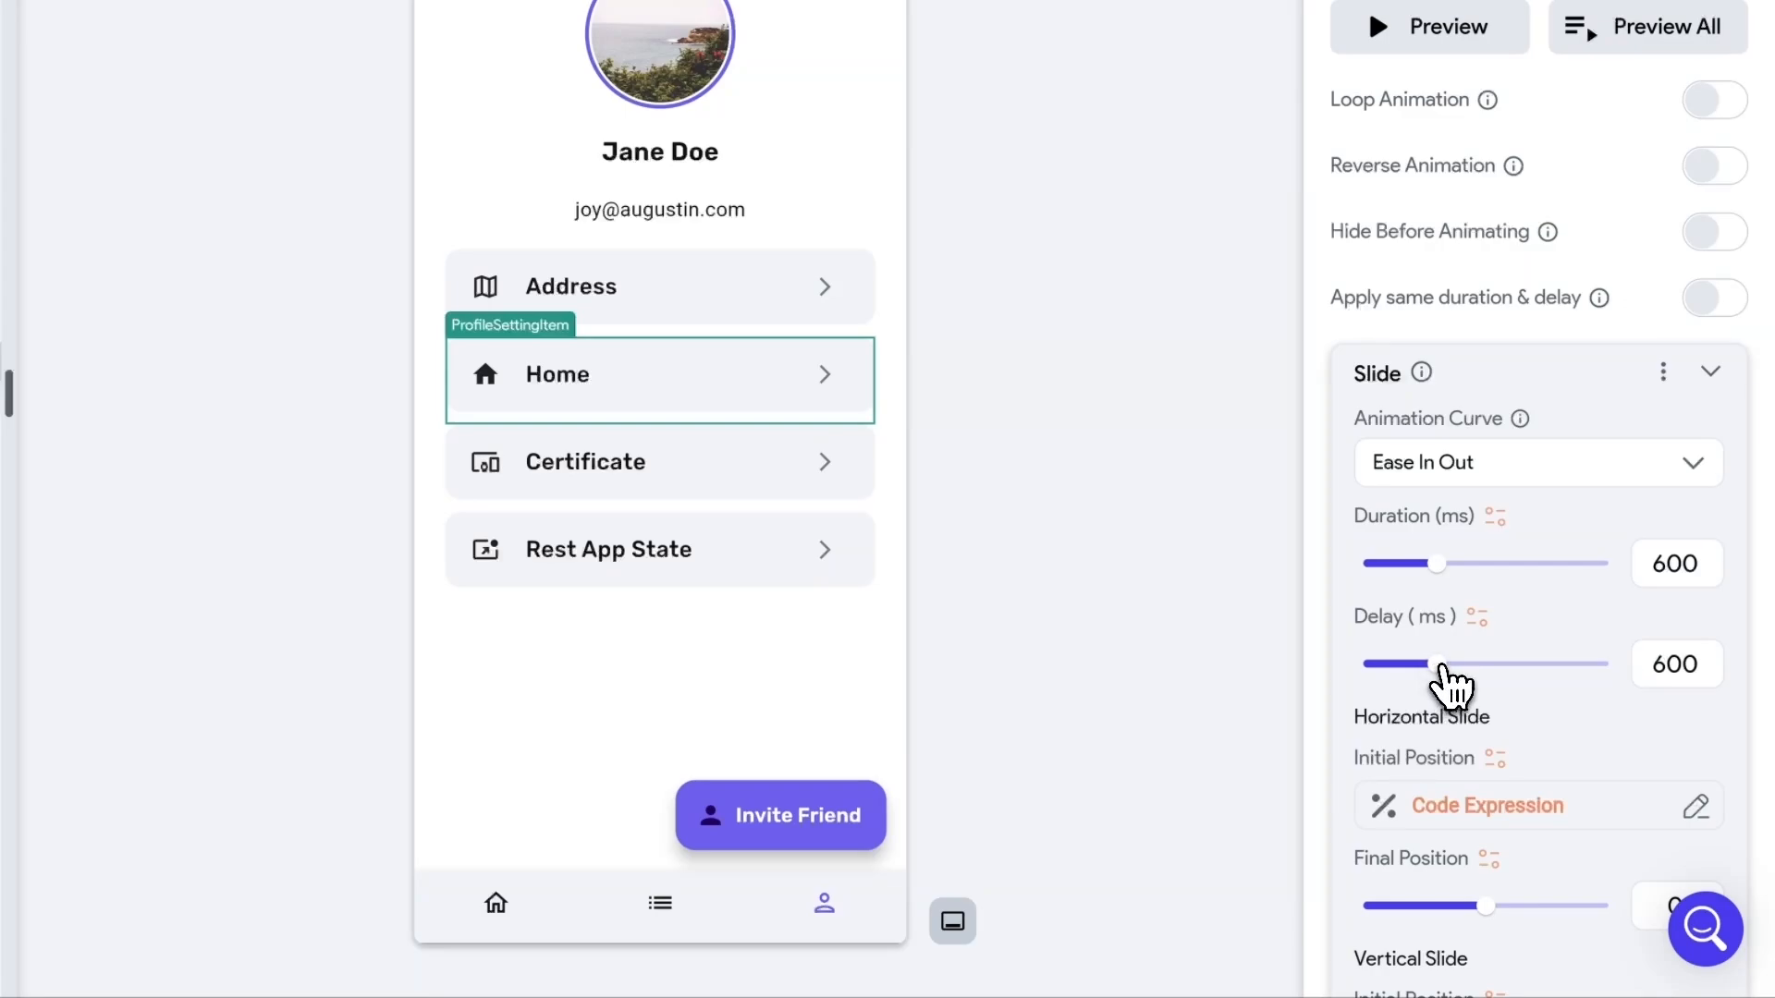
# - Set the delay of the Certificate item's Slide animation to 1200 ms
pyautogui.click(761, 451)
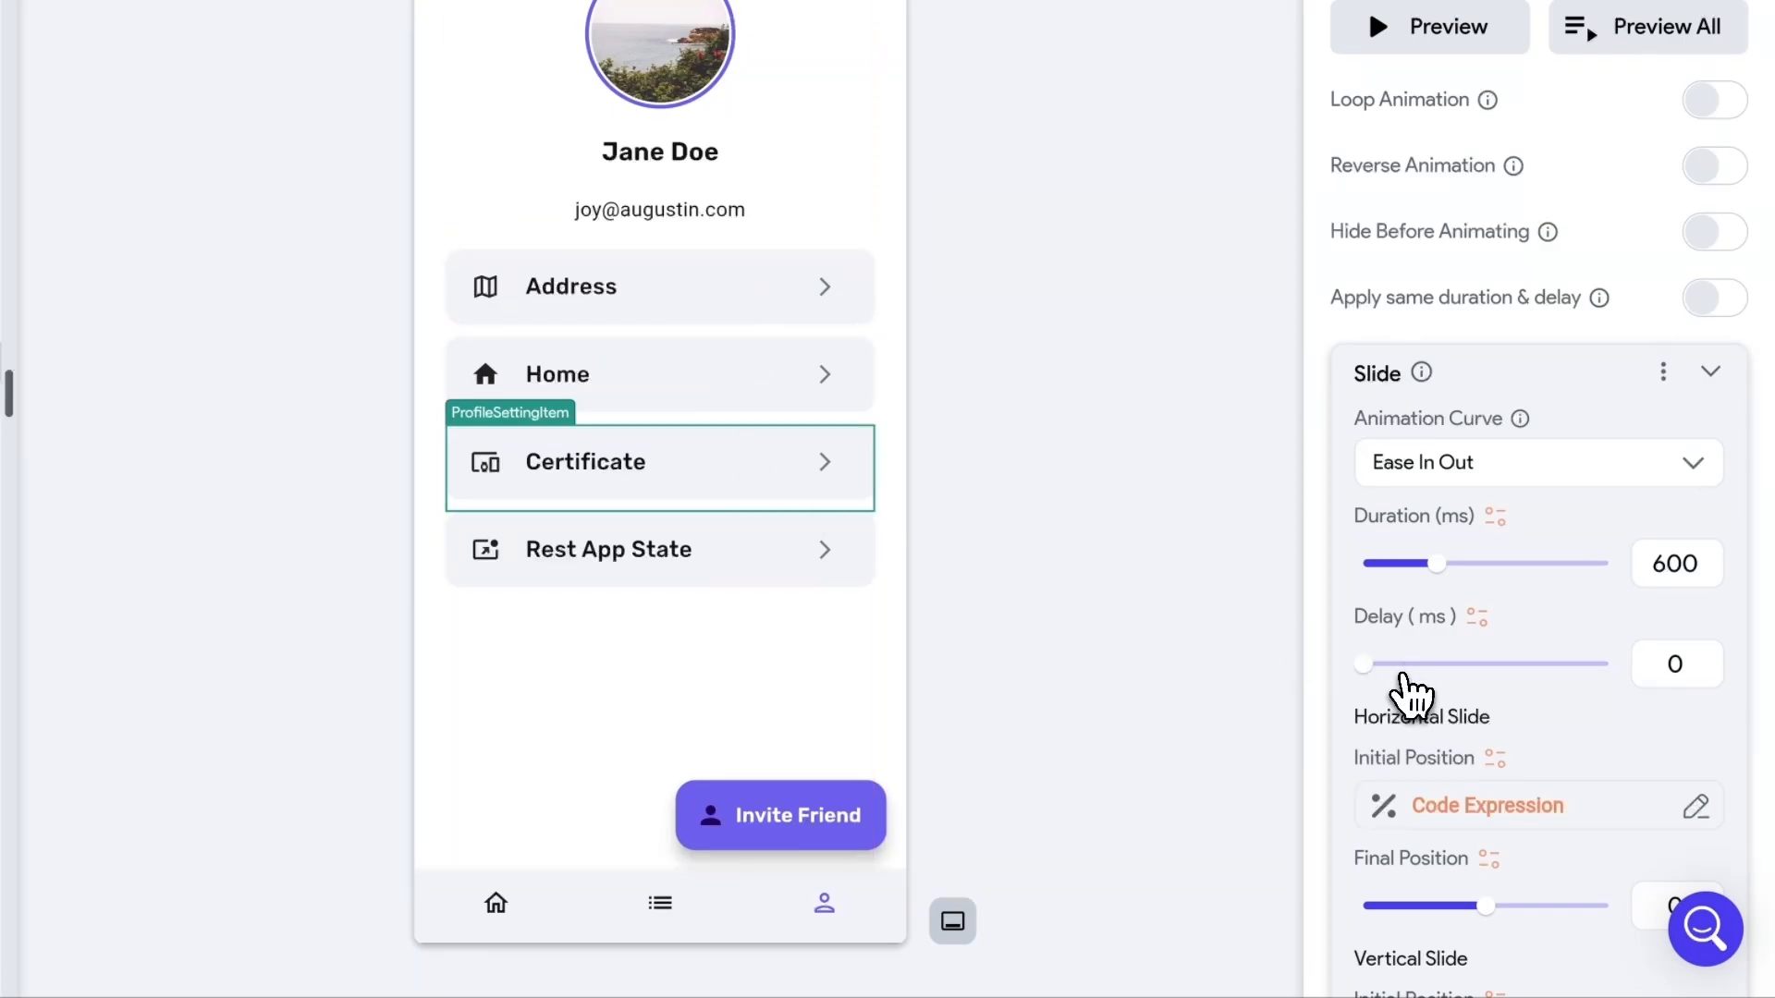
pyautogui.moveTo(1367, 664); pyautogui.dragTo(1478, 682)
pyautogui.doubleClick(1675, 664)
pyautogui.write('1200')
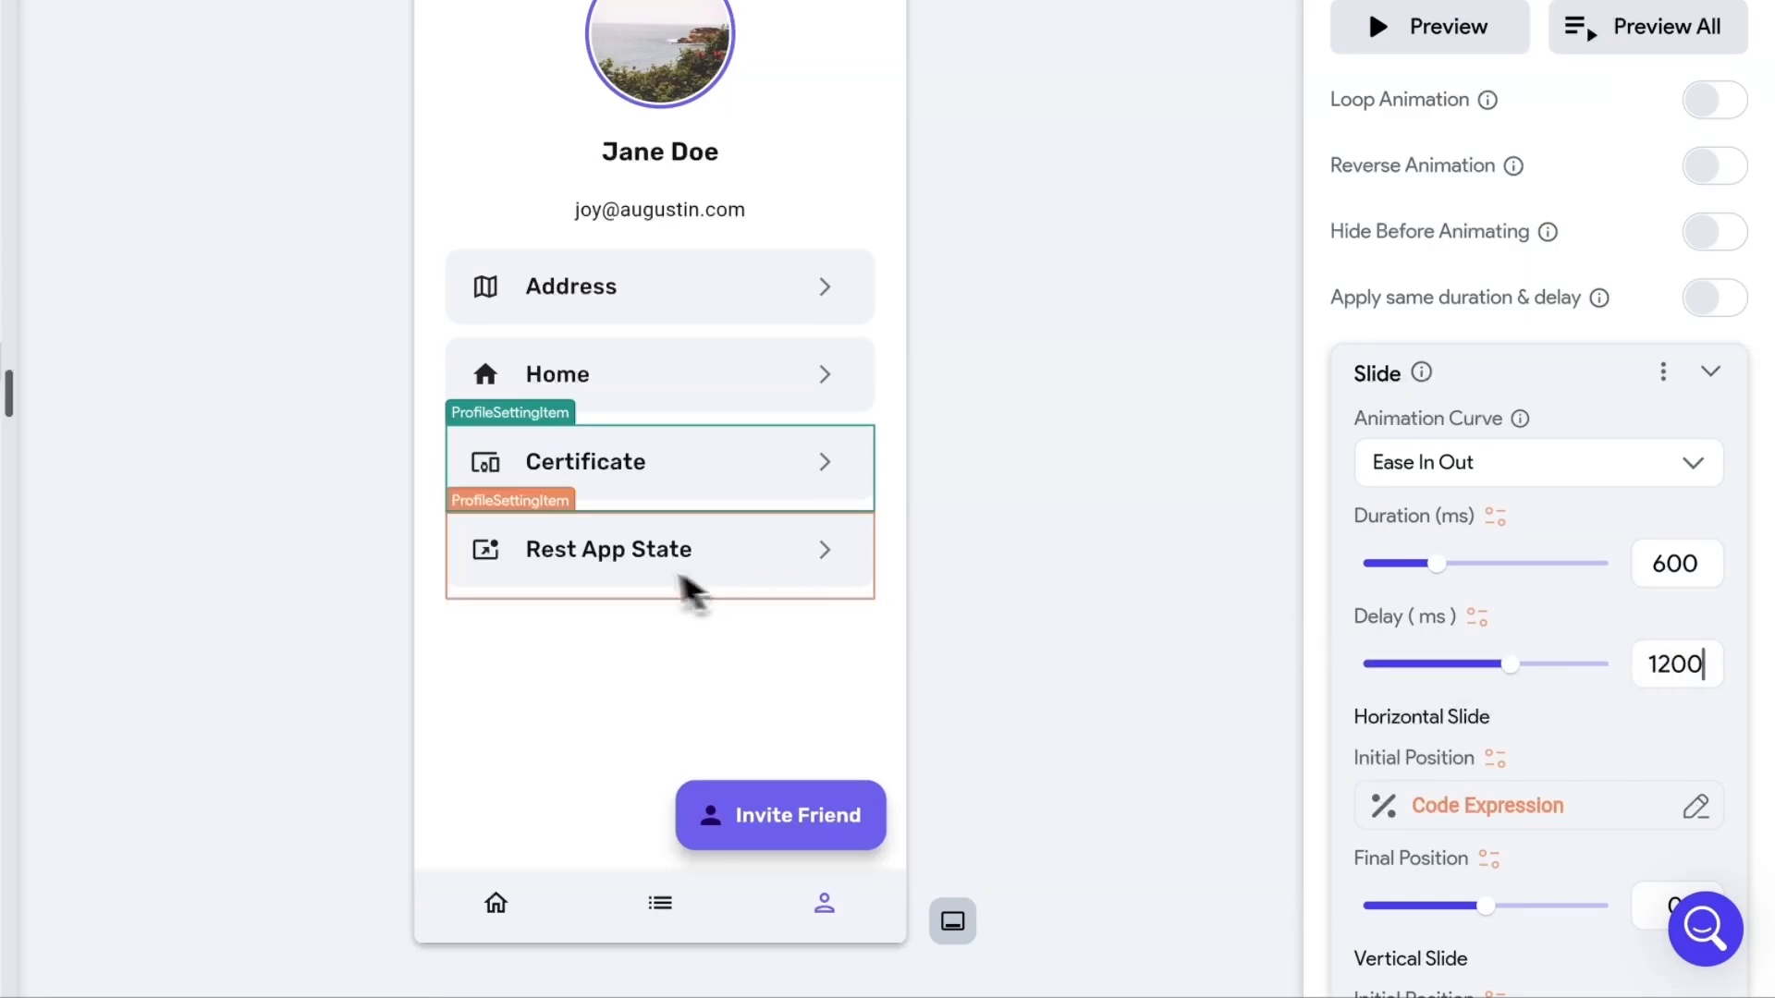
# - Set the delay of the Rest App State item's Slide animation to 1800 ms and collapse its settings
pyautogui.click(693, 578)
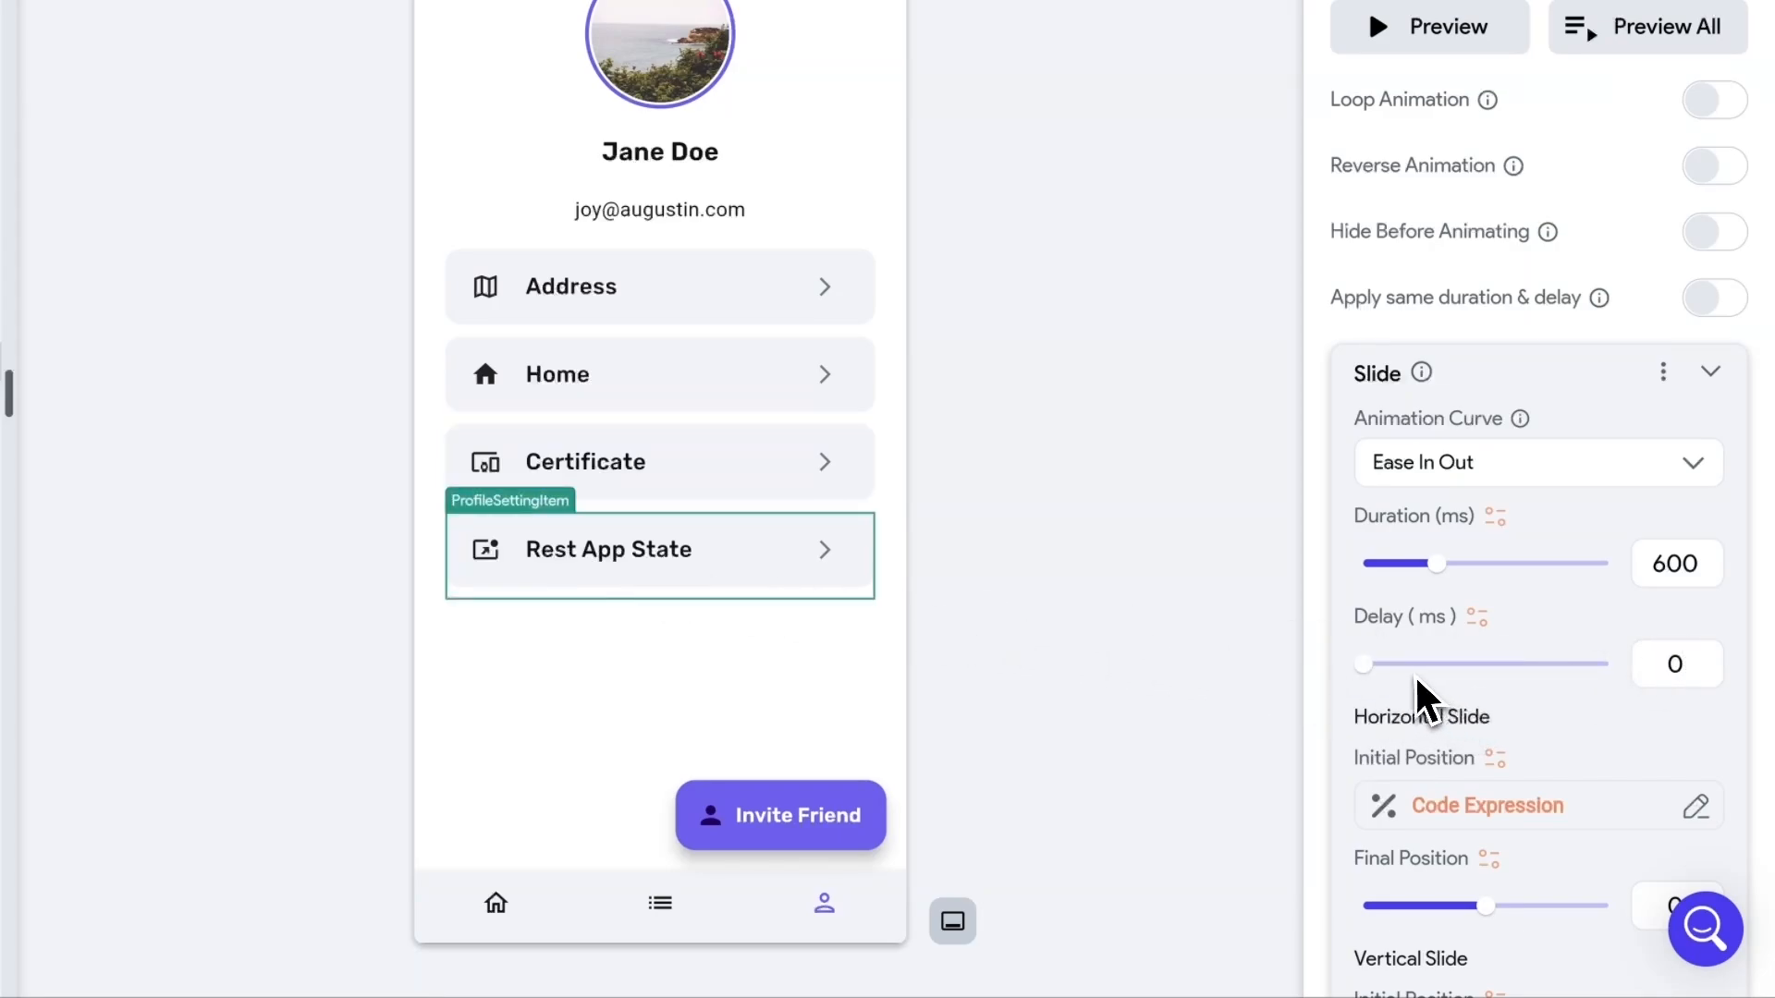
pyautogui.doubleClick(1662, 665)
pyautogui.write('1800')
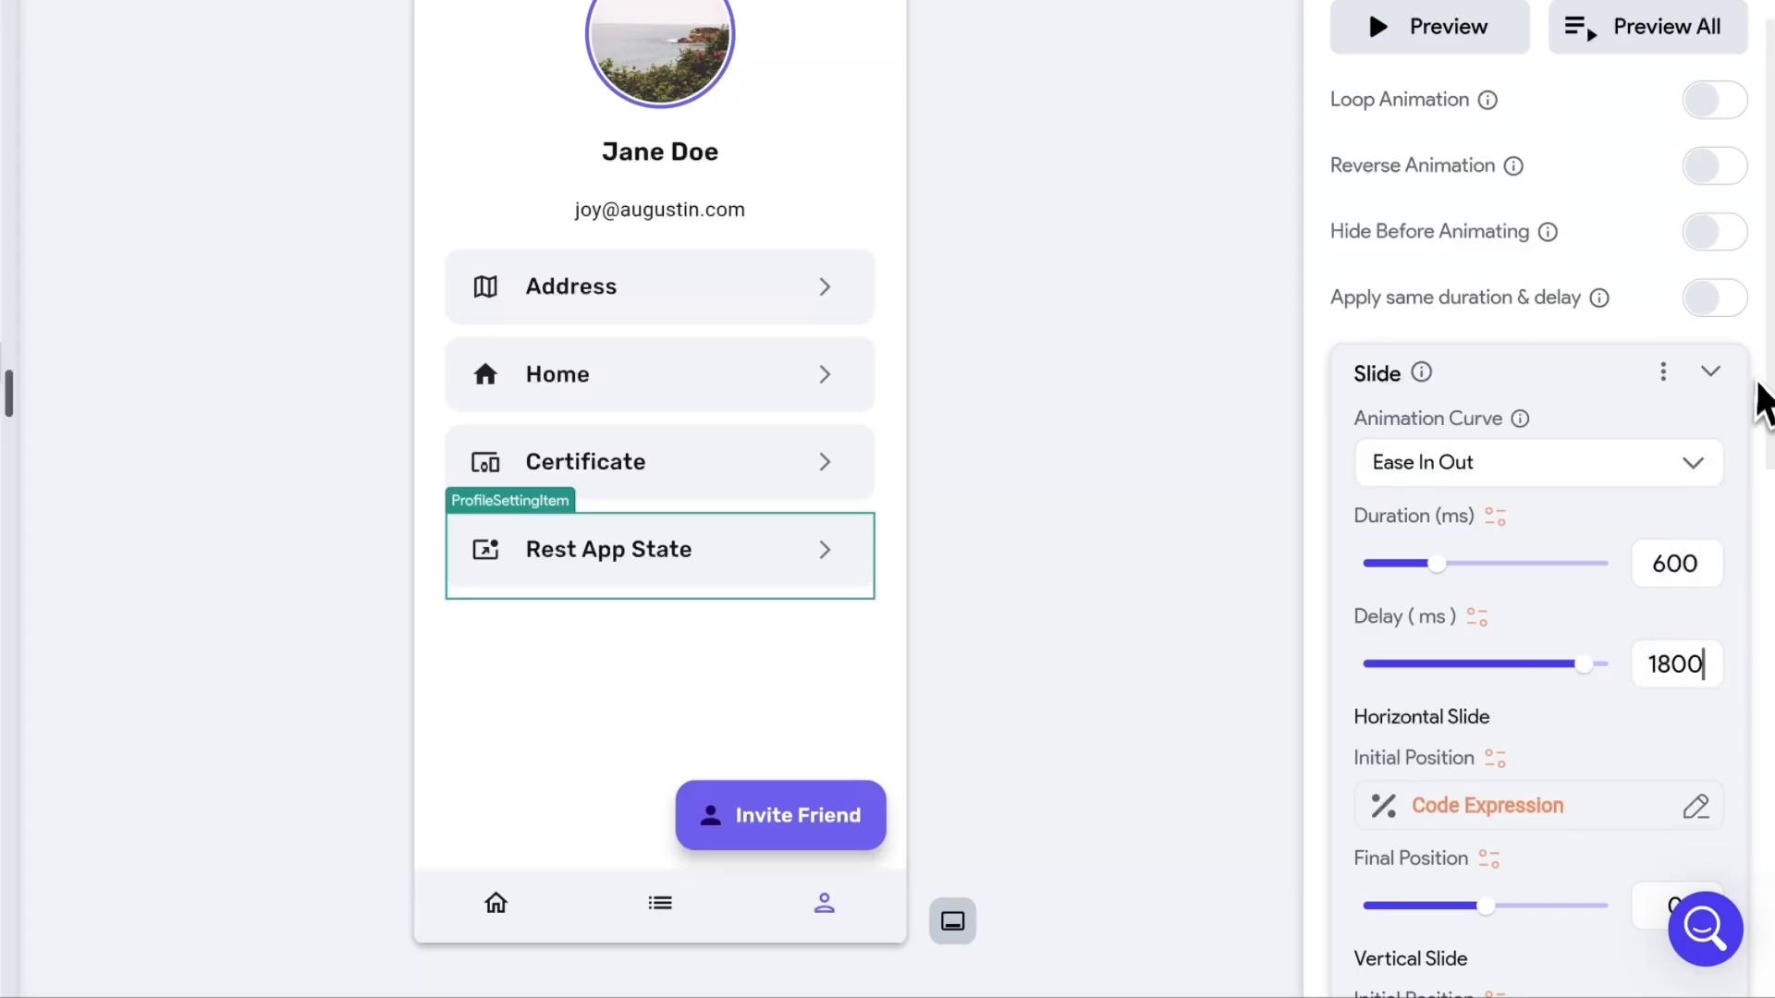
pyautogui.click(1710, 372)
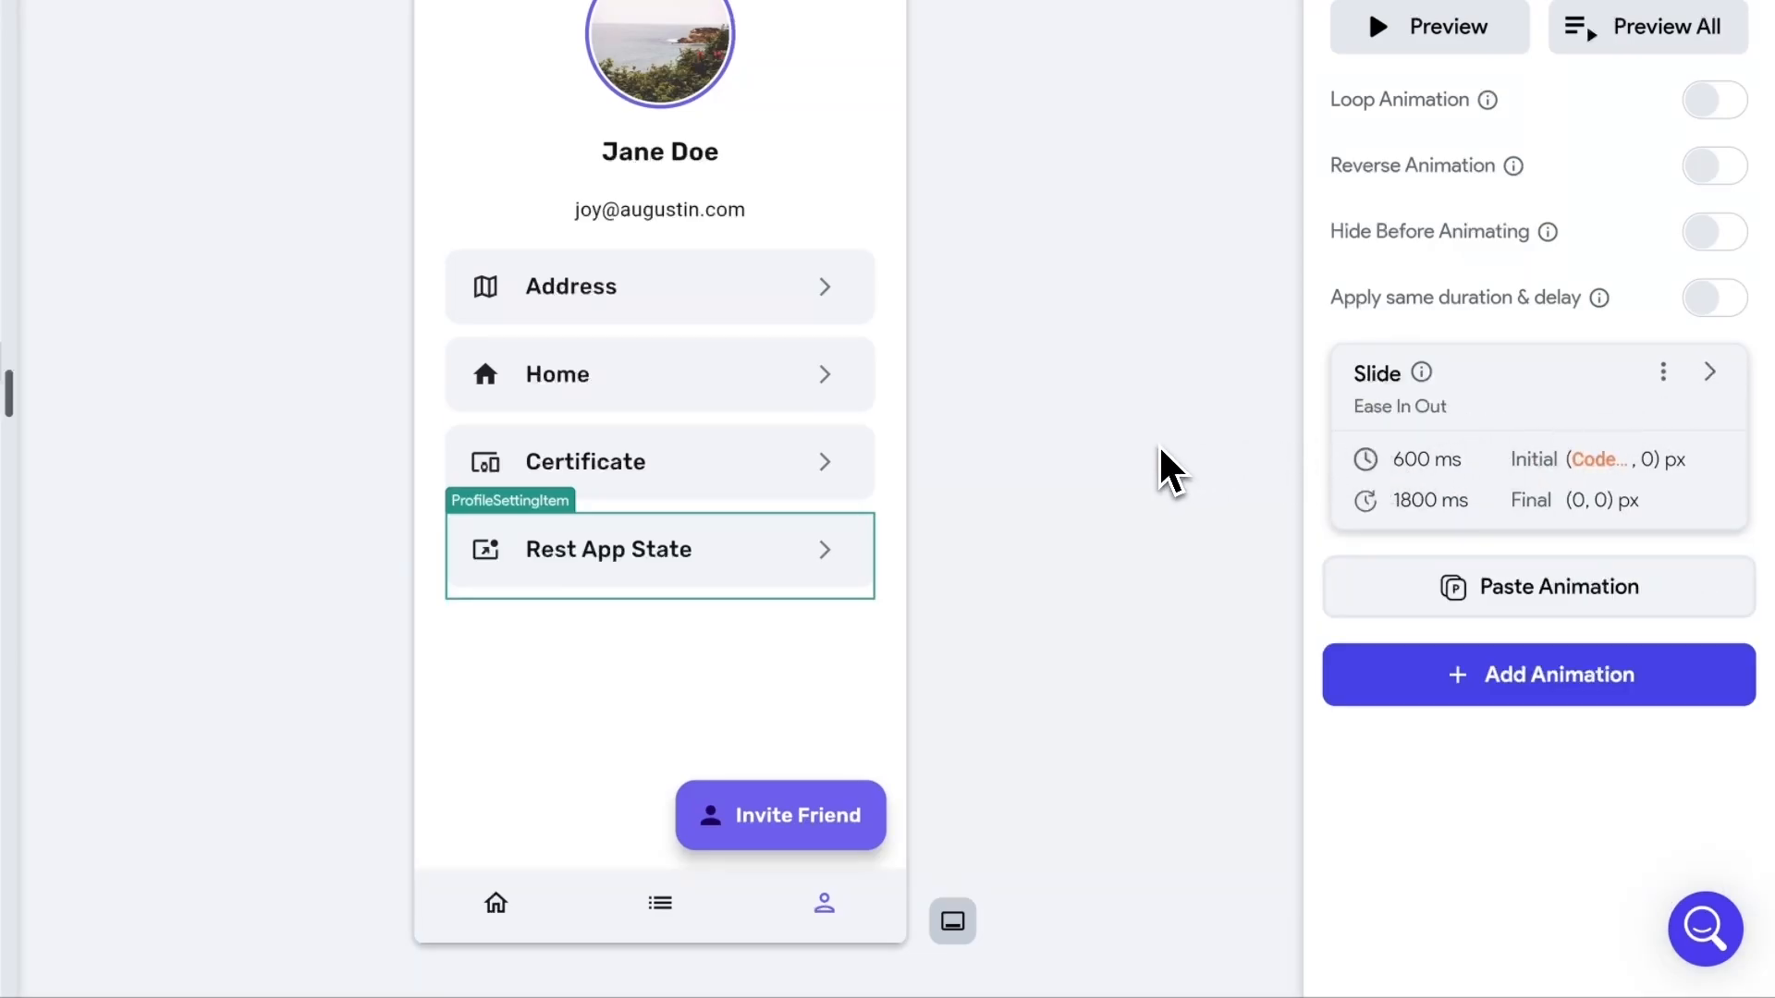
# - Open the ProductListPage and select the first ProductItemCard in the product list above the New section
pyautogui.click(966, 329)
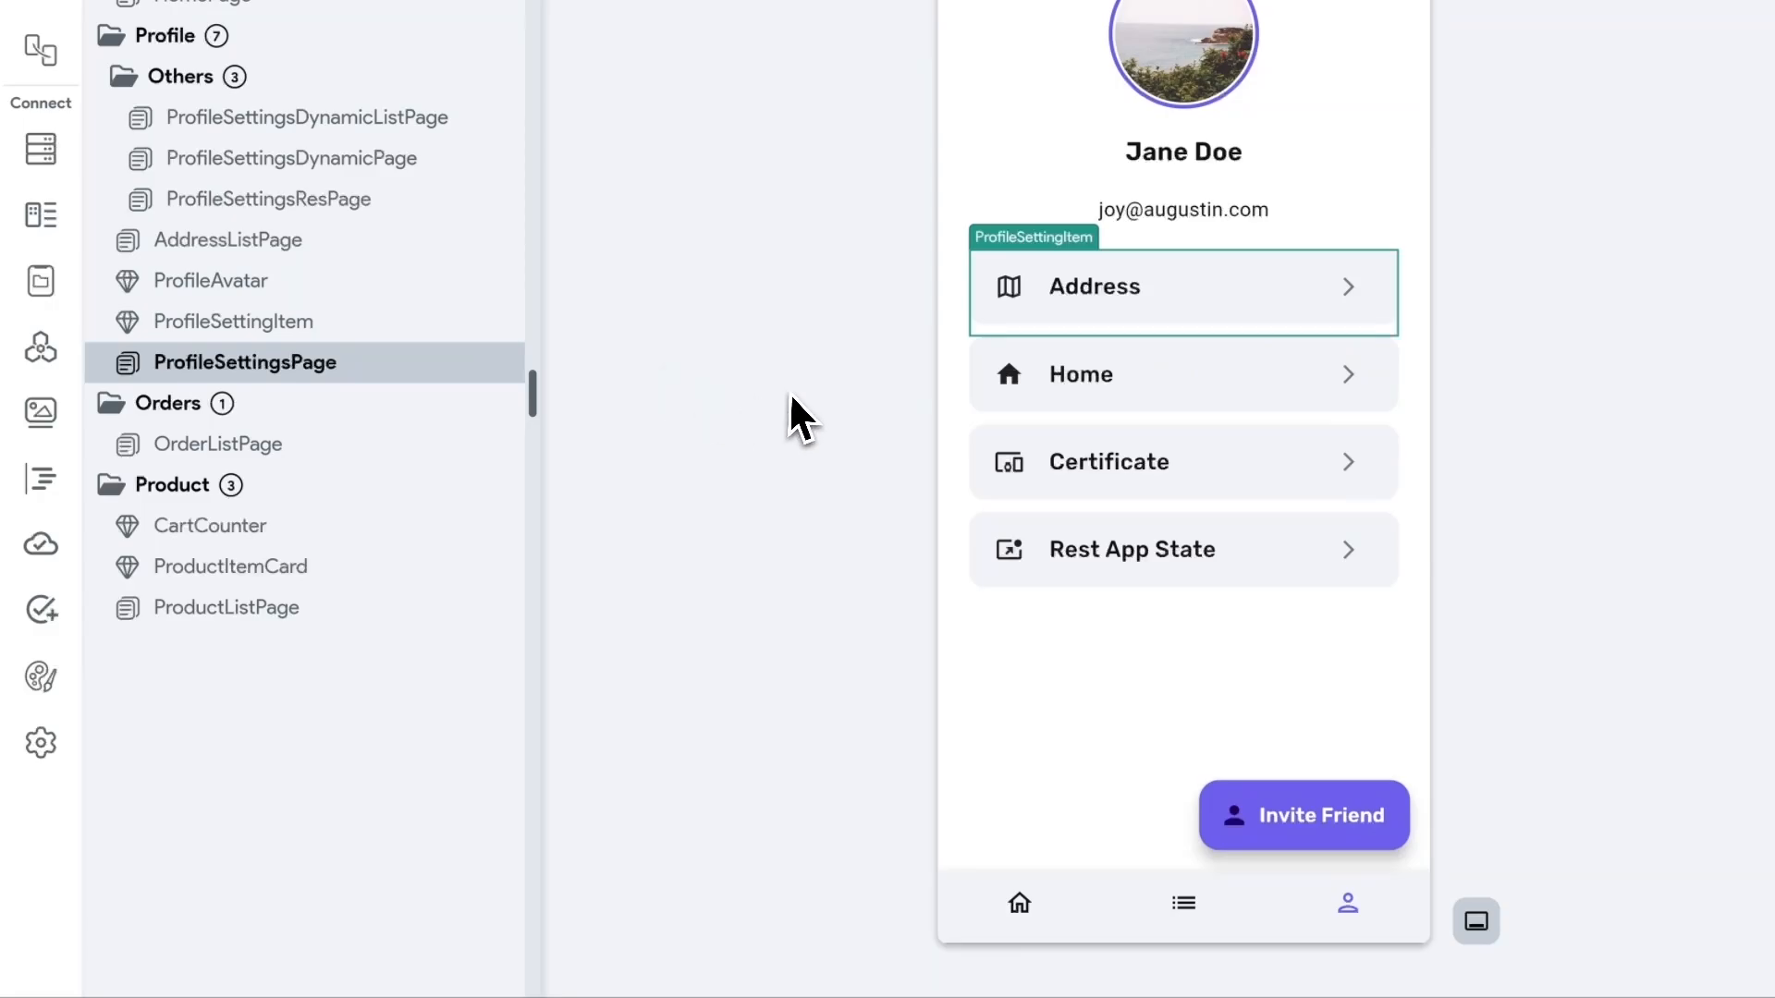
pyautogui.click(223, 614)
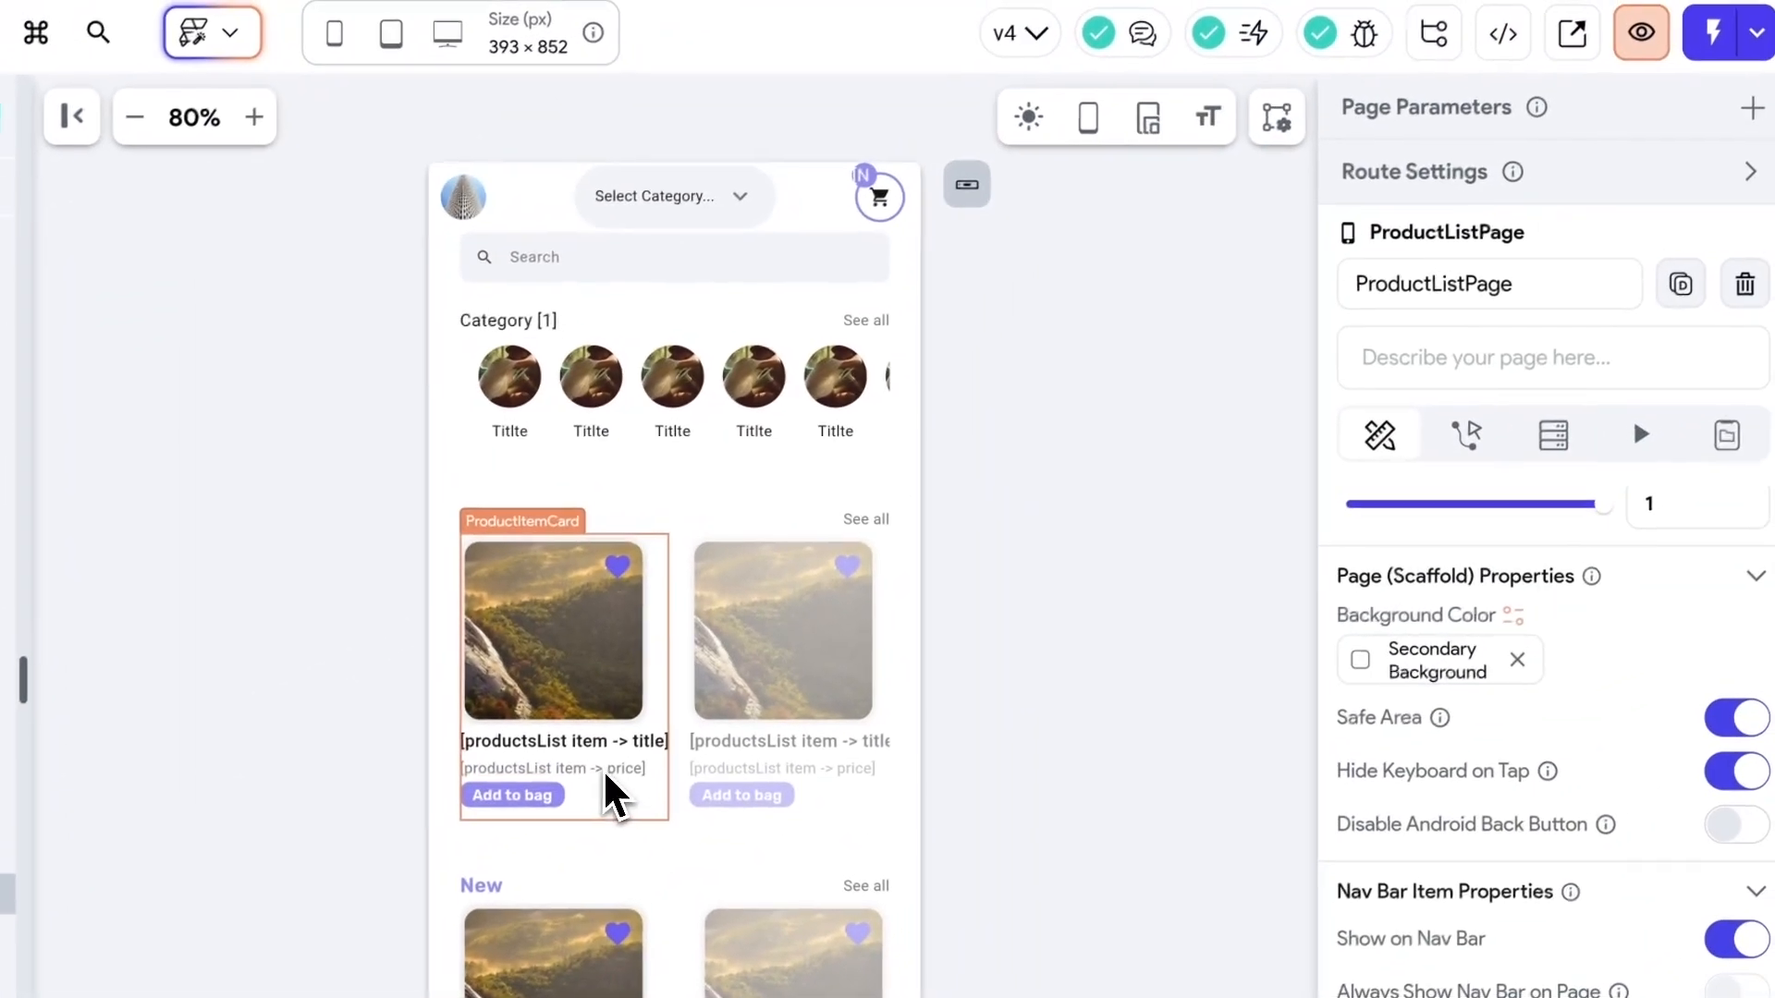
pyautogui.click(874, 698)
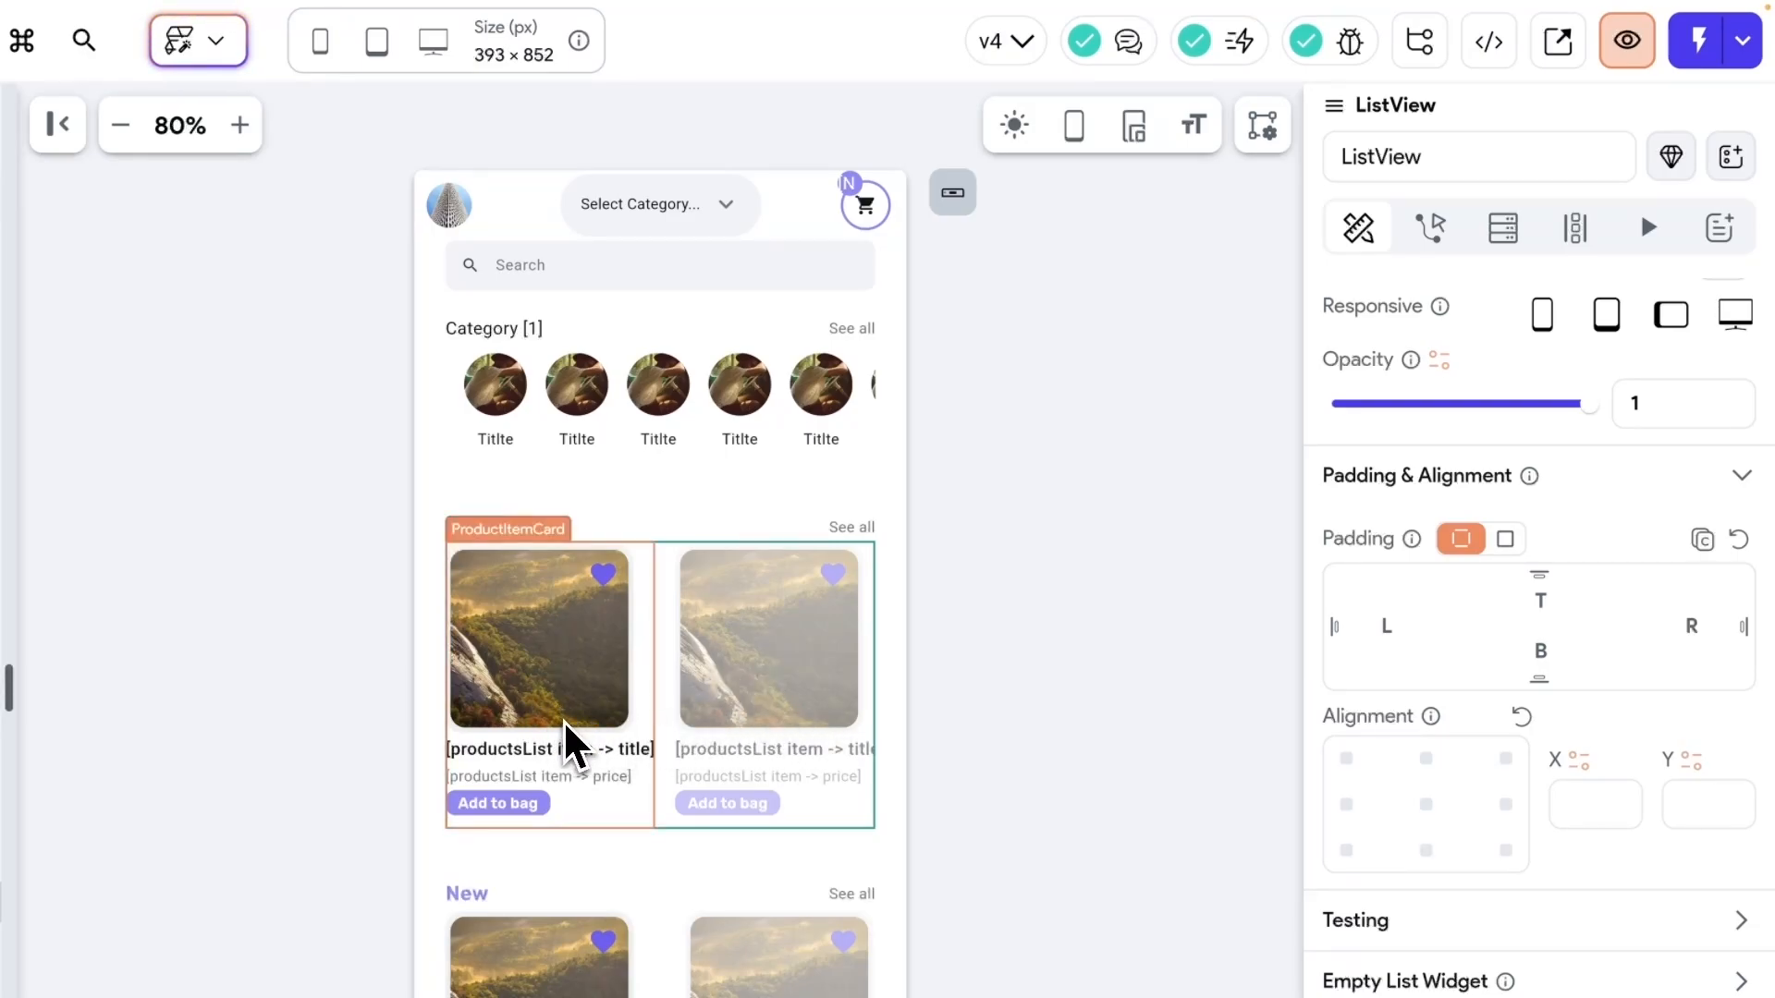
pyautogui.click(575, 774)
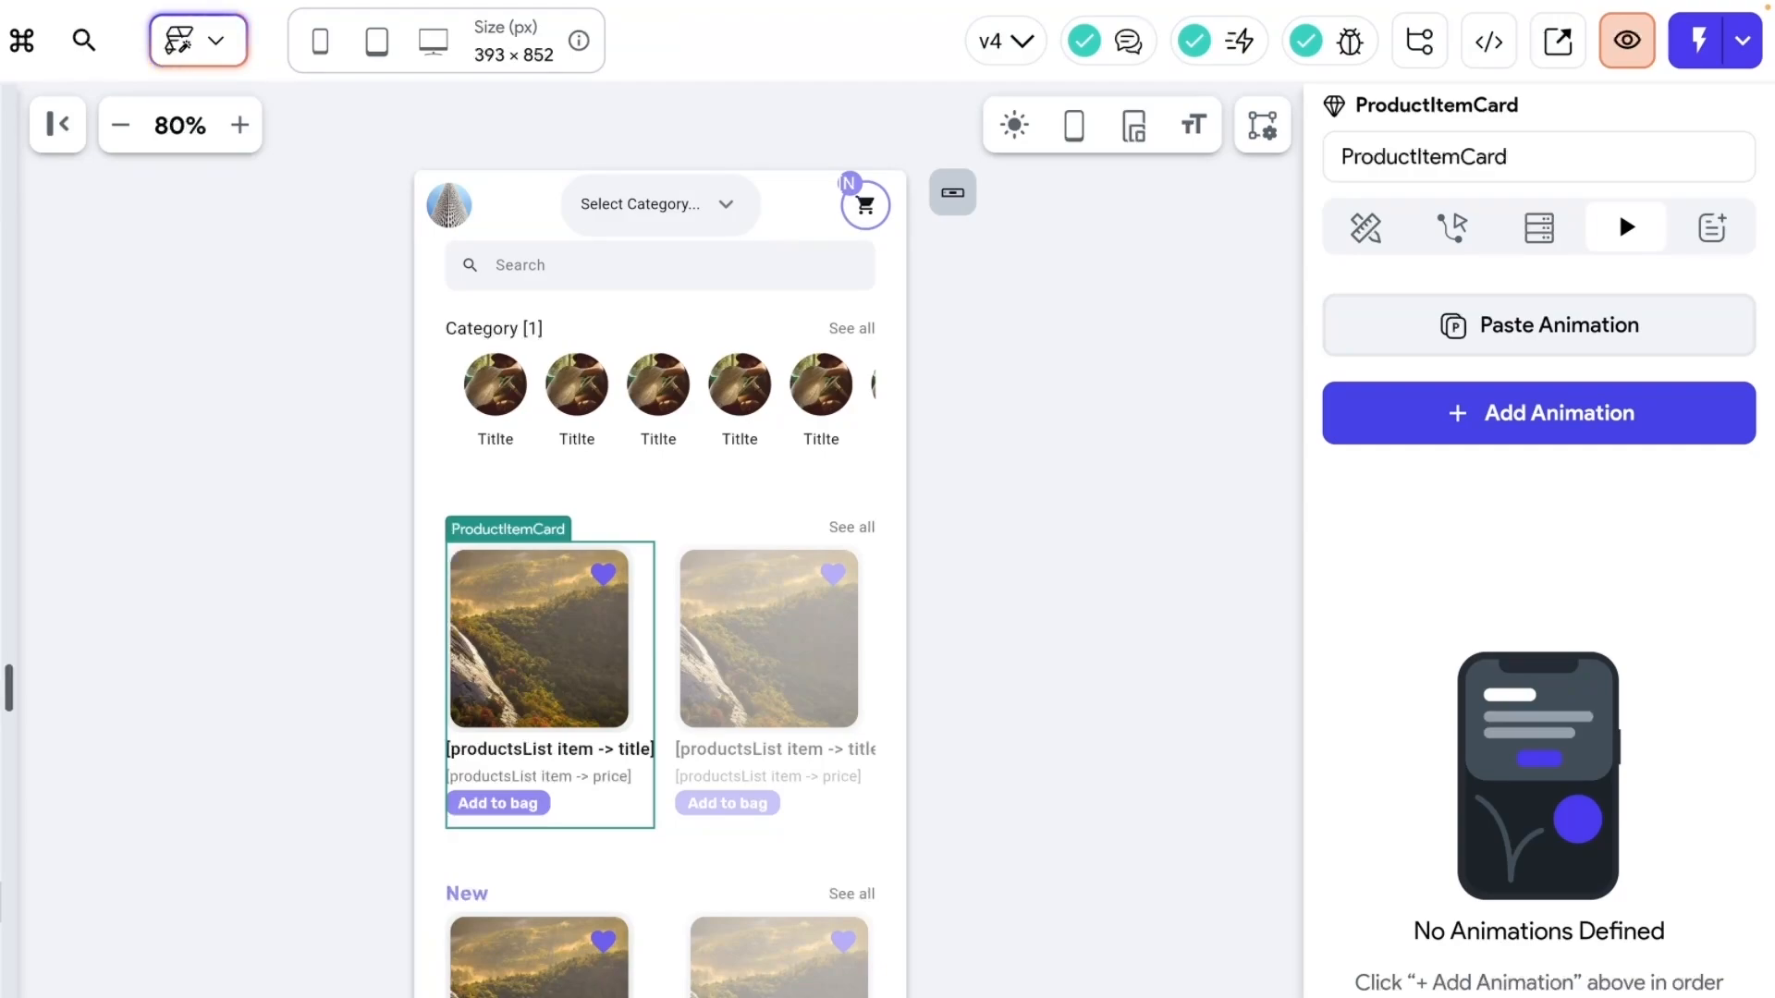
# - Add an On Page Load Fade animation to the selected ProductItemCard
pyautogui.click(536, 655)
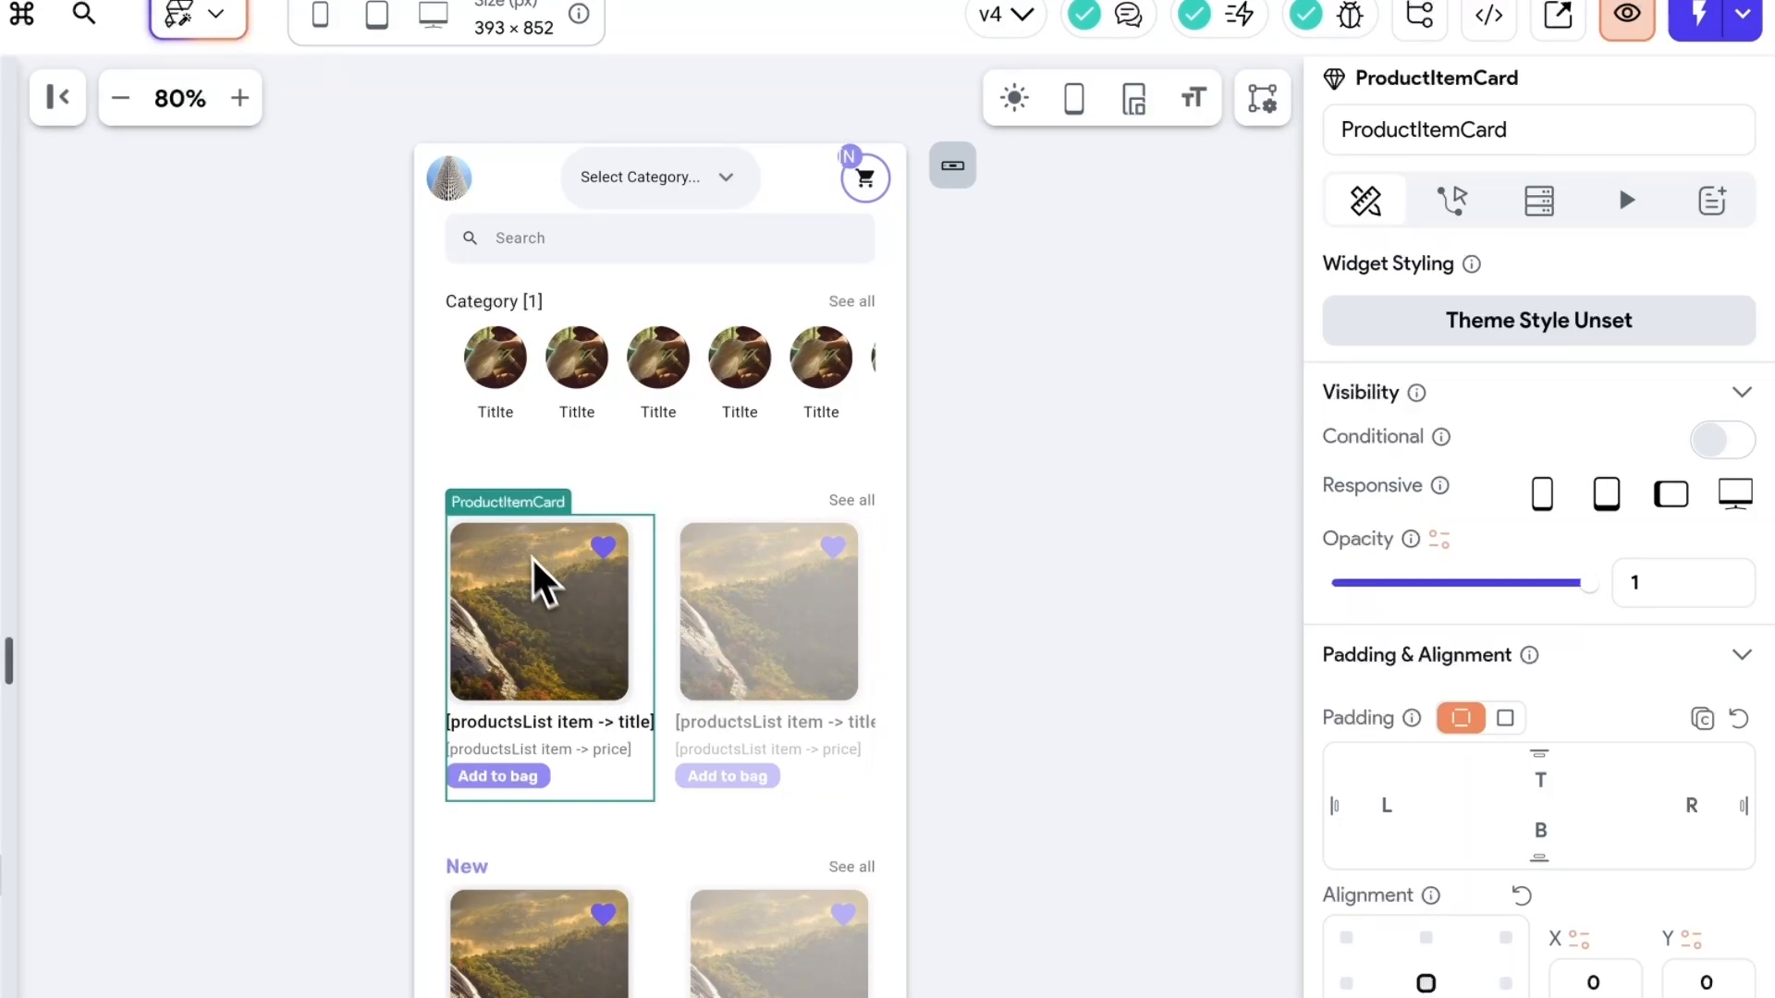
pyautogui.click(1629, 225)
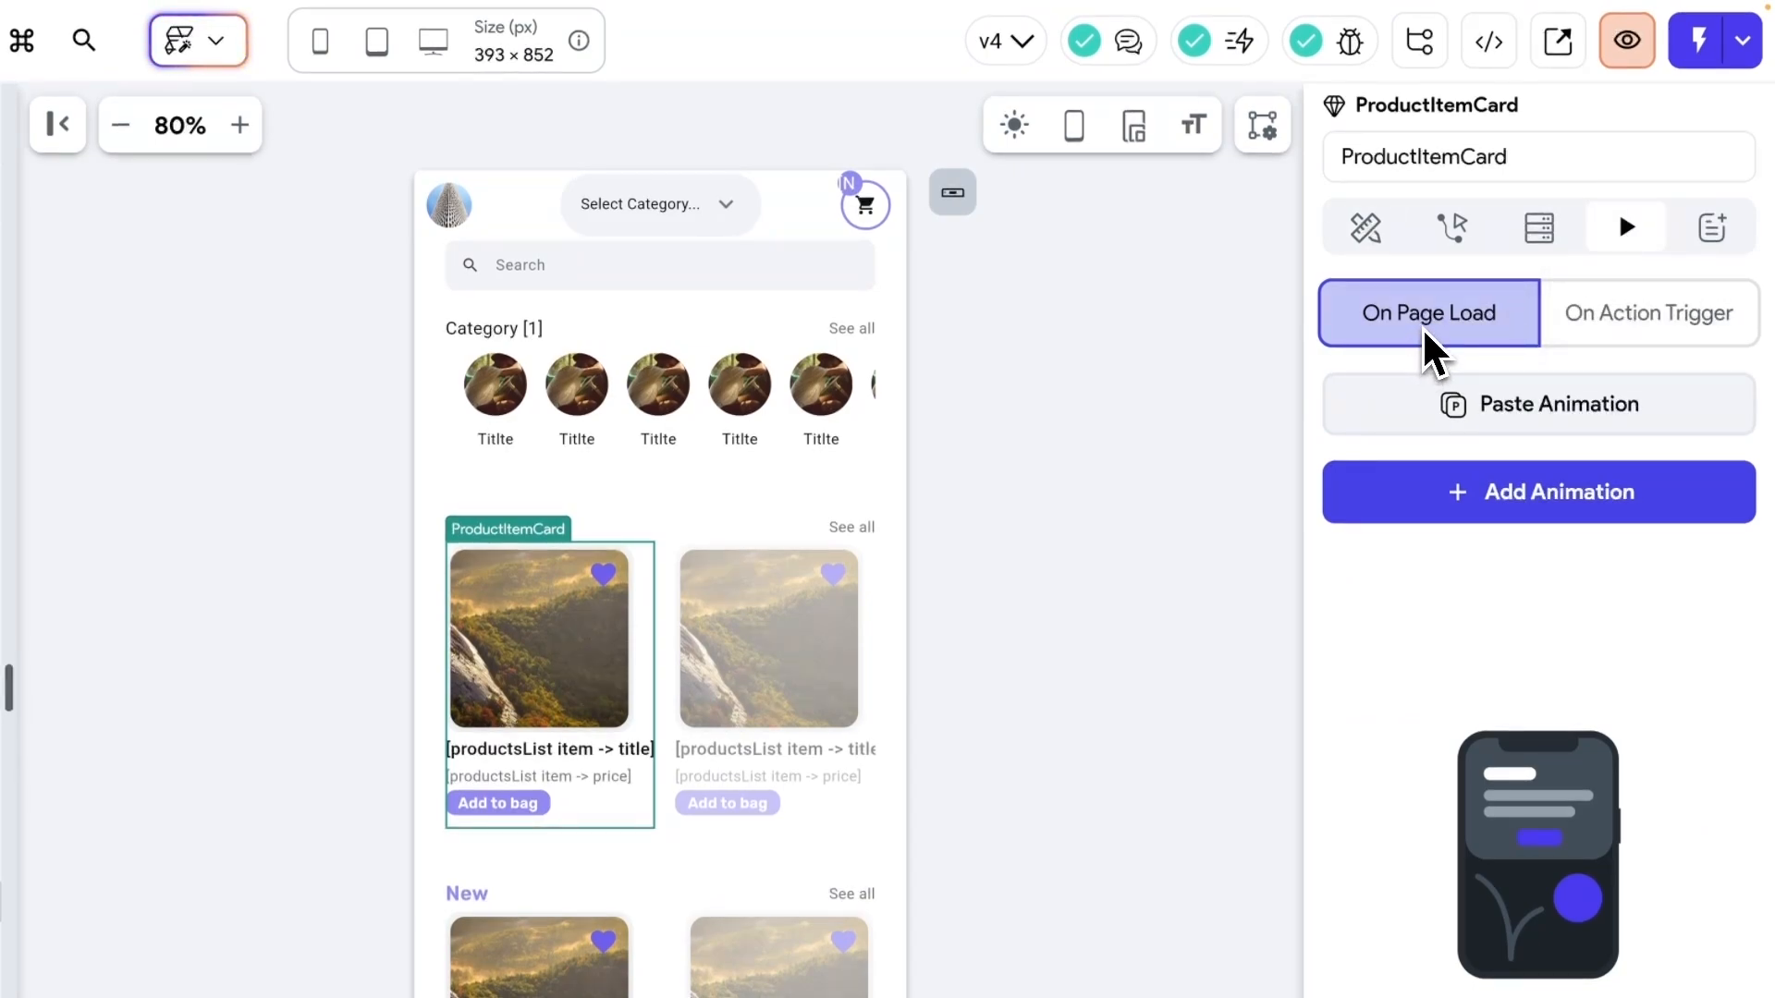
pyautogui.click(1442, 504)
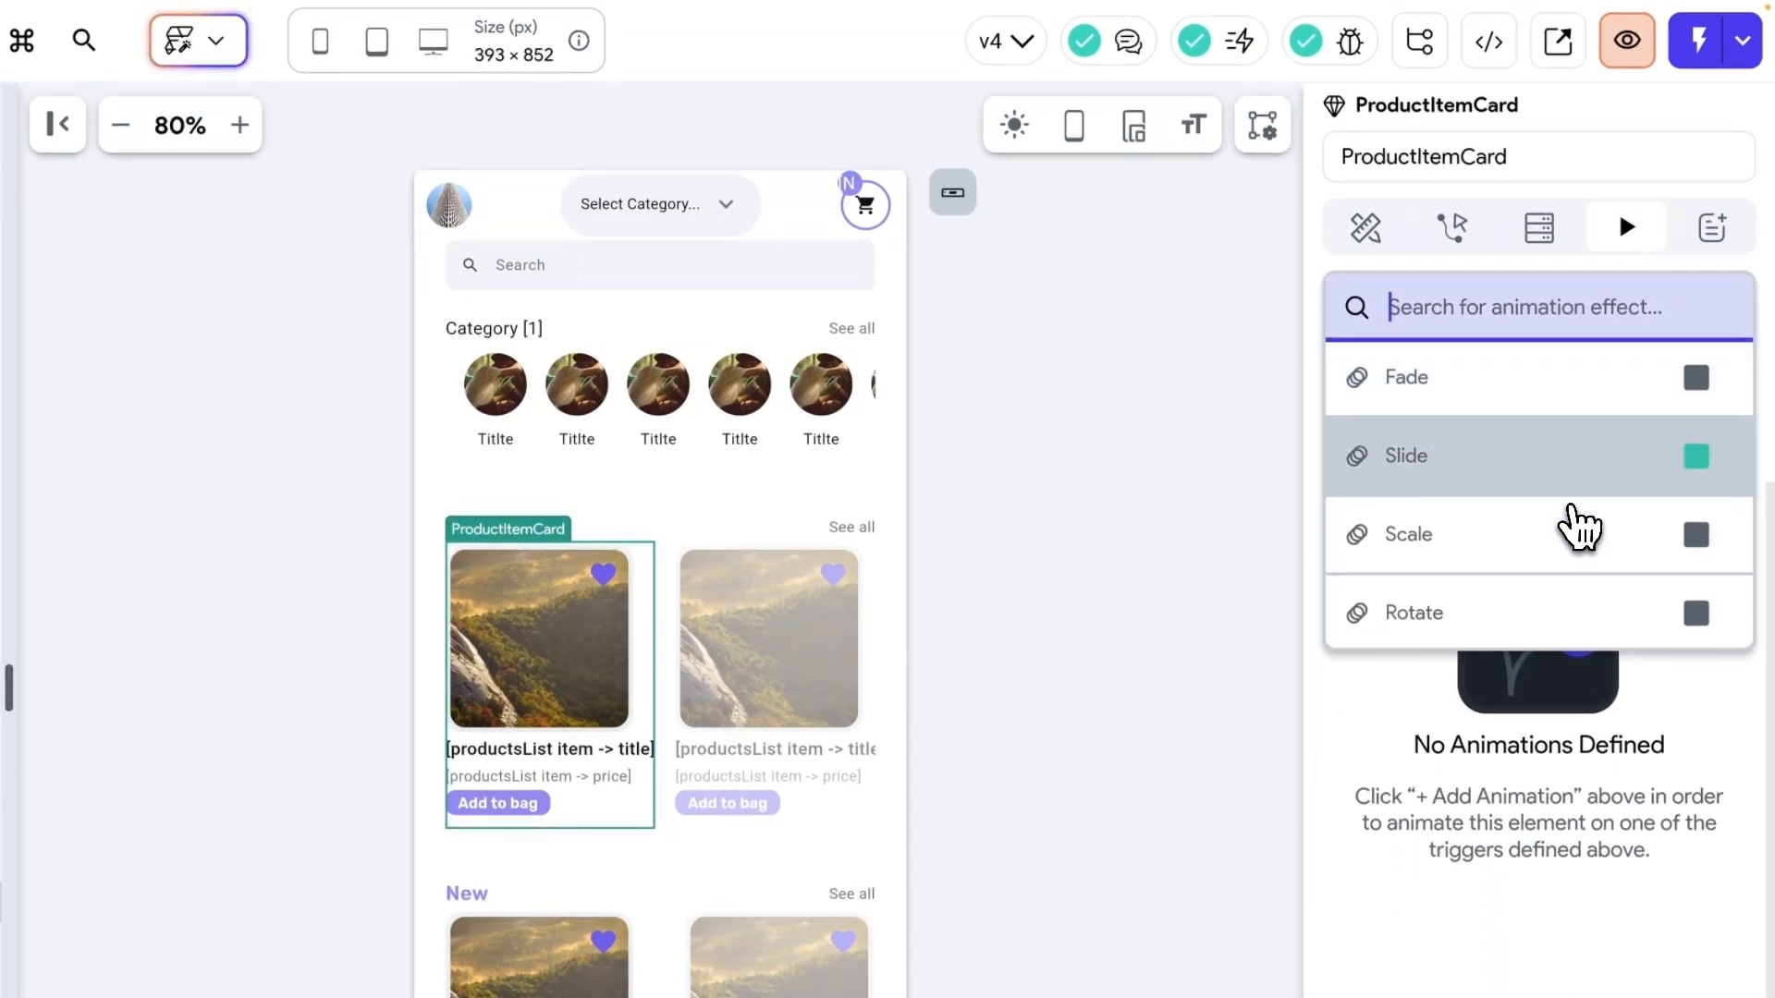
pyautogui.click(1439, 358)
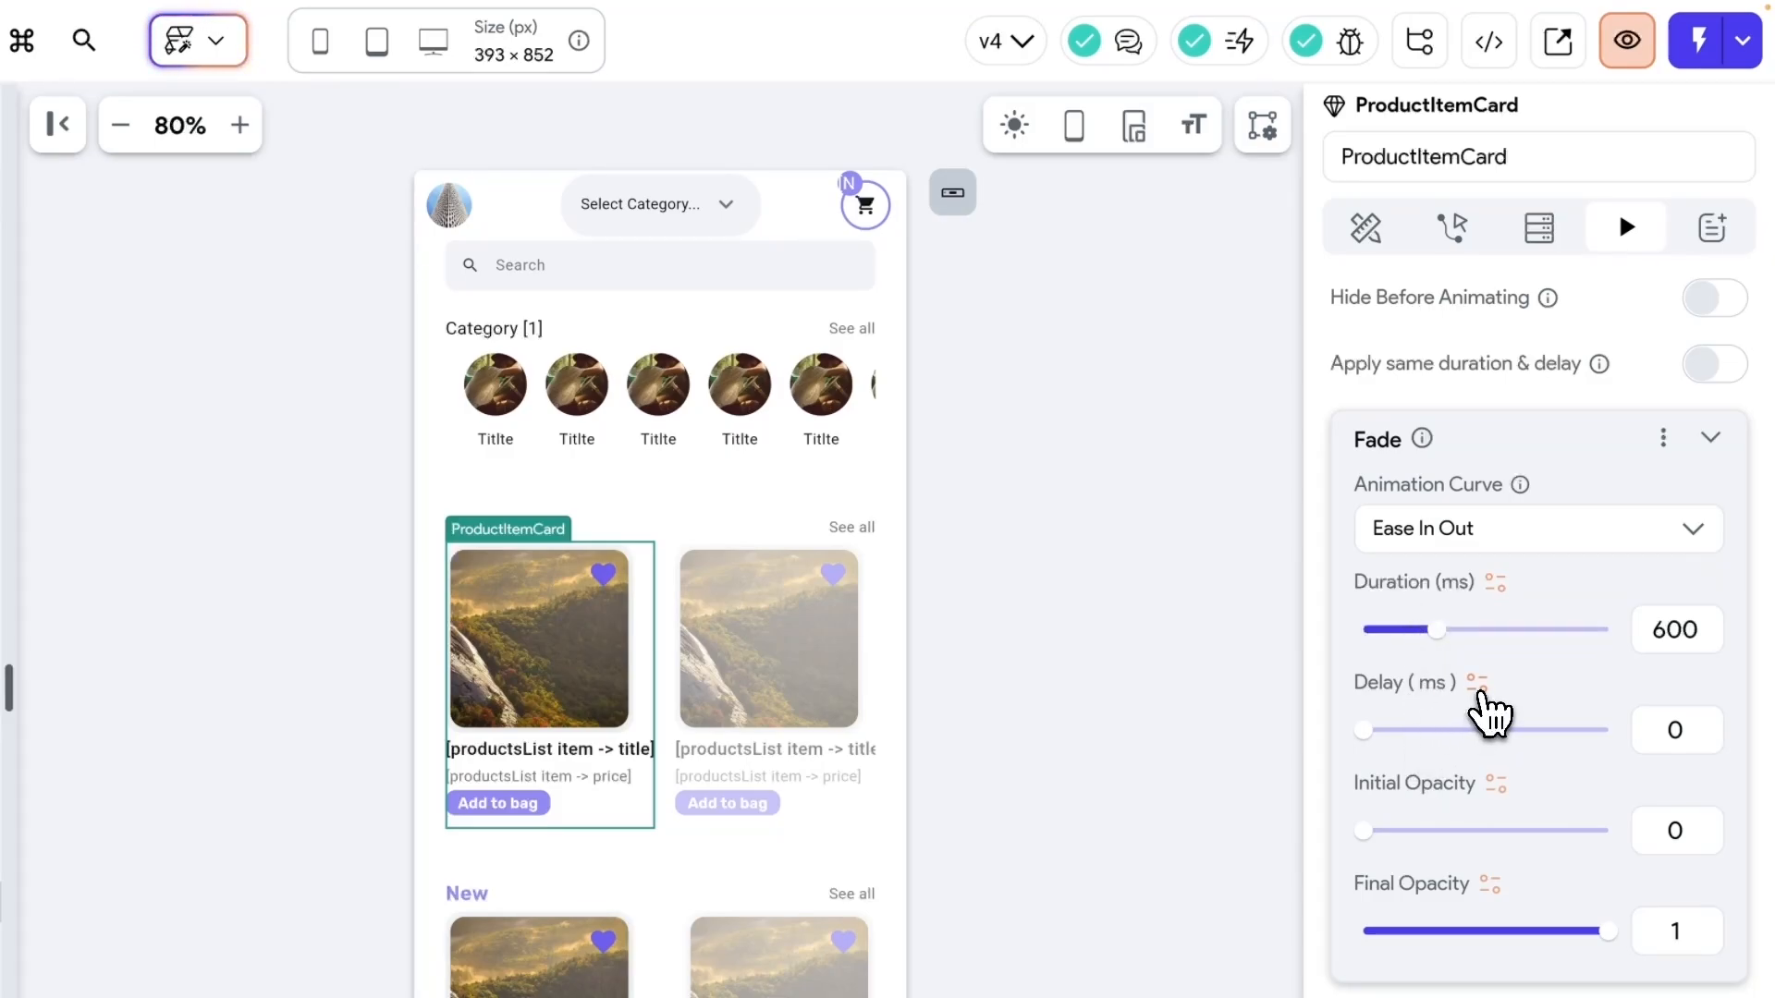
# - Choose a Code Expression as the variable source for the Fade animation's delay
pyautogui.click(1480, 686)
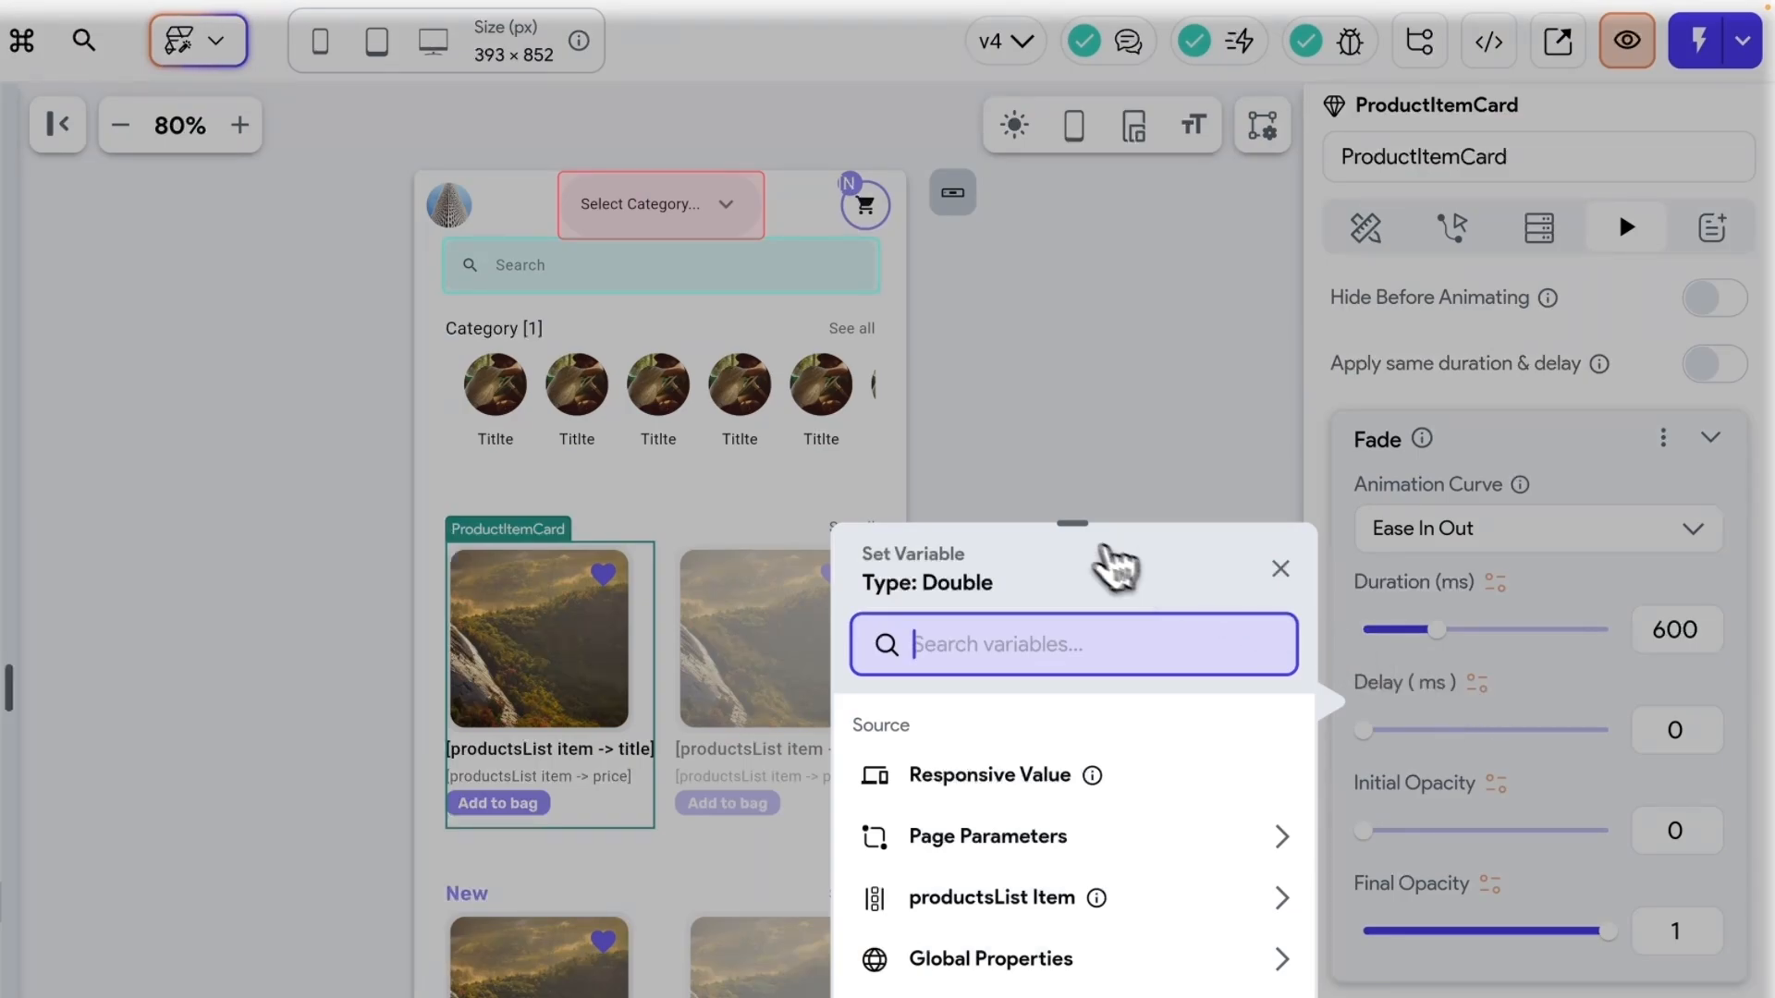
pyautogui.moveTo(1086, 550); pyautogui.dragTo(1121, 87)
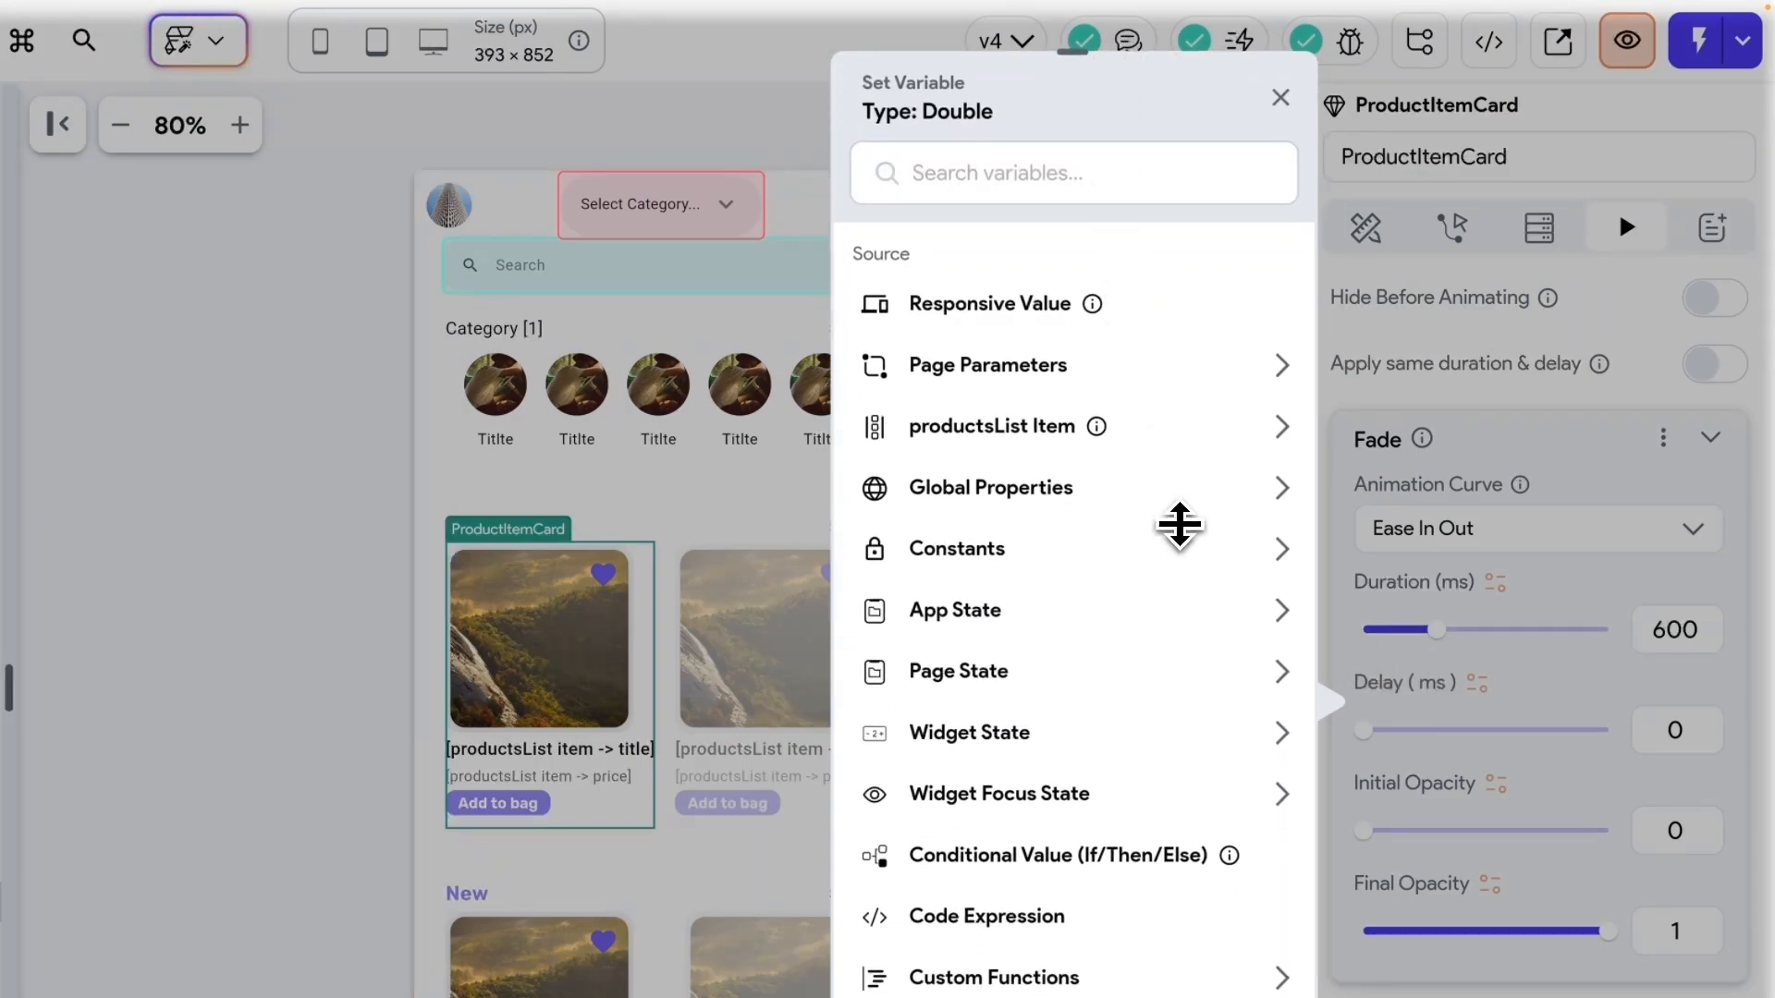
pyautogui.click(1003, 917)
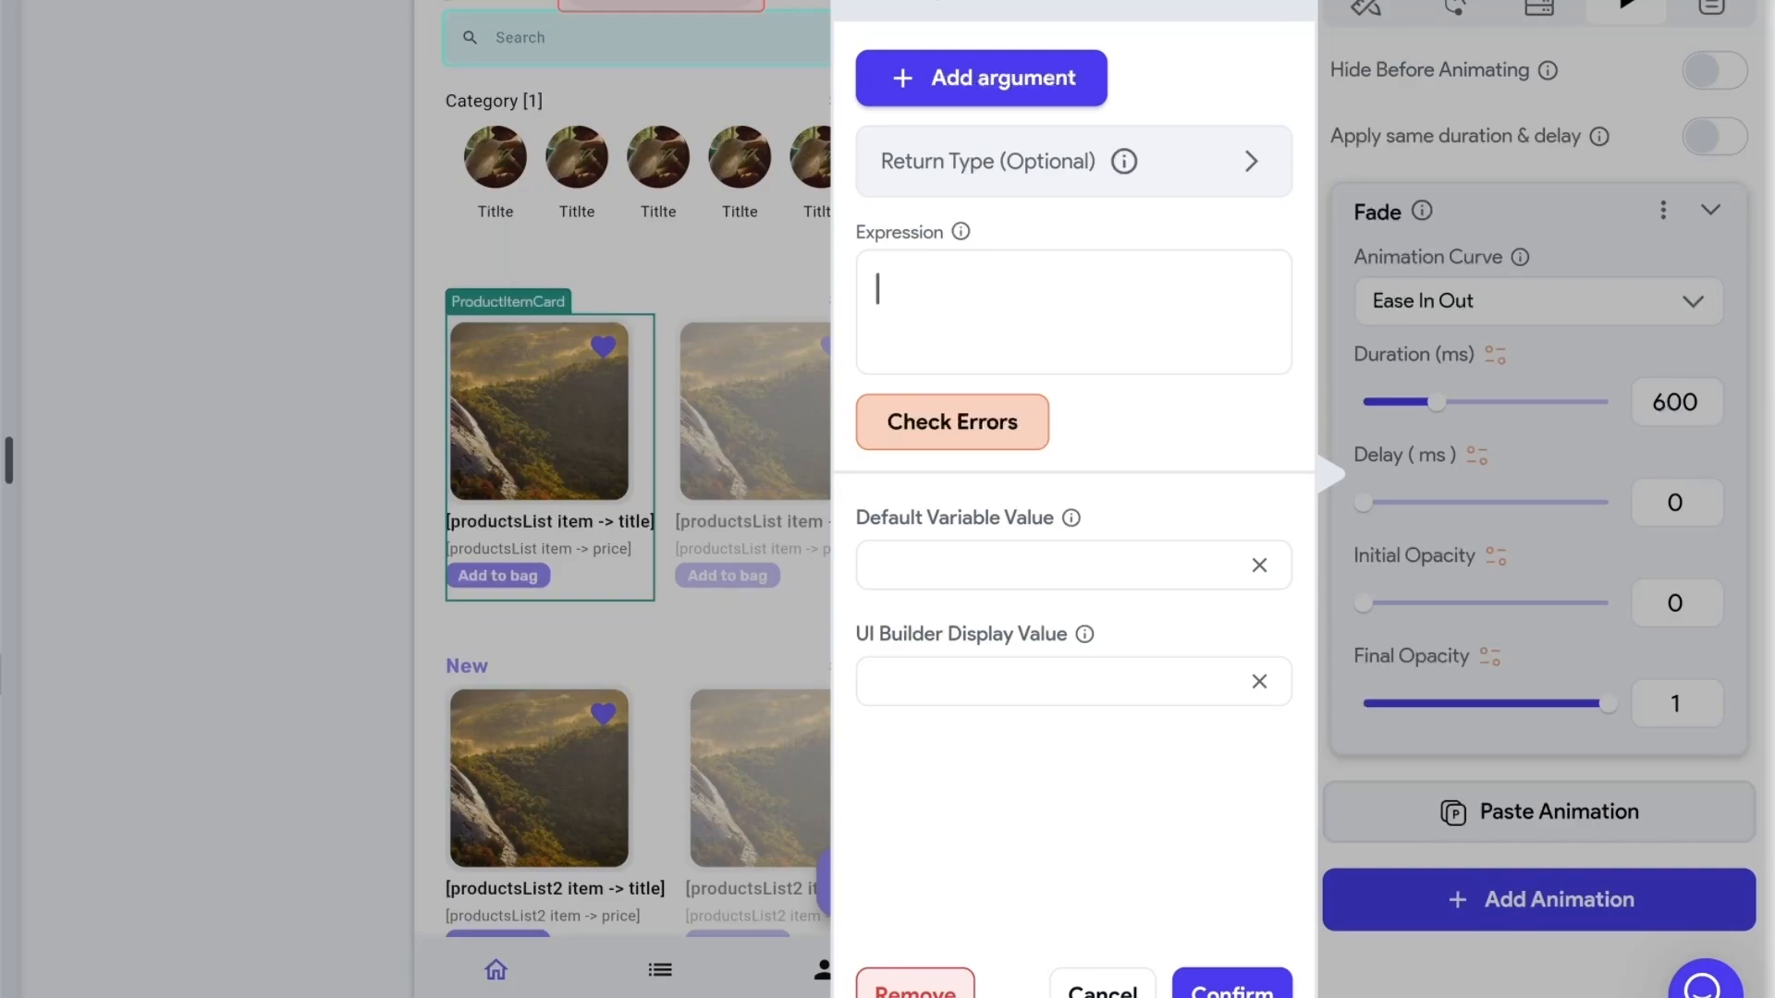
# - Enter index * 600 as the code expression for the Fade animation's delay
pyautogui.write('00')
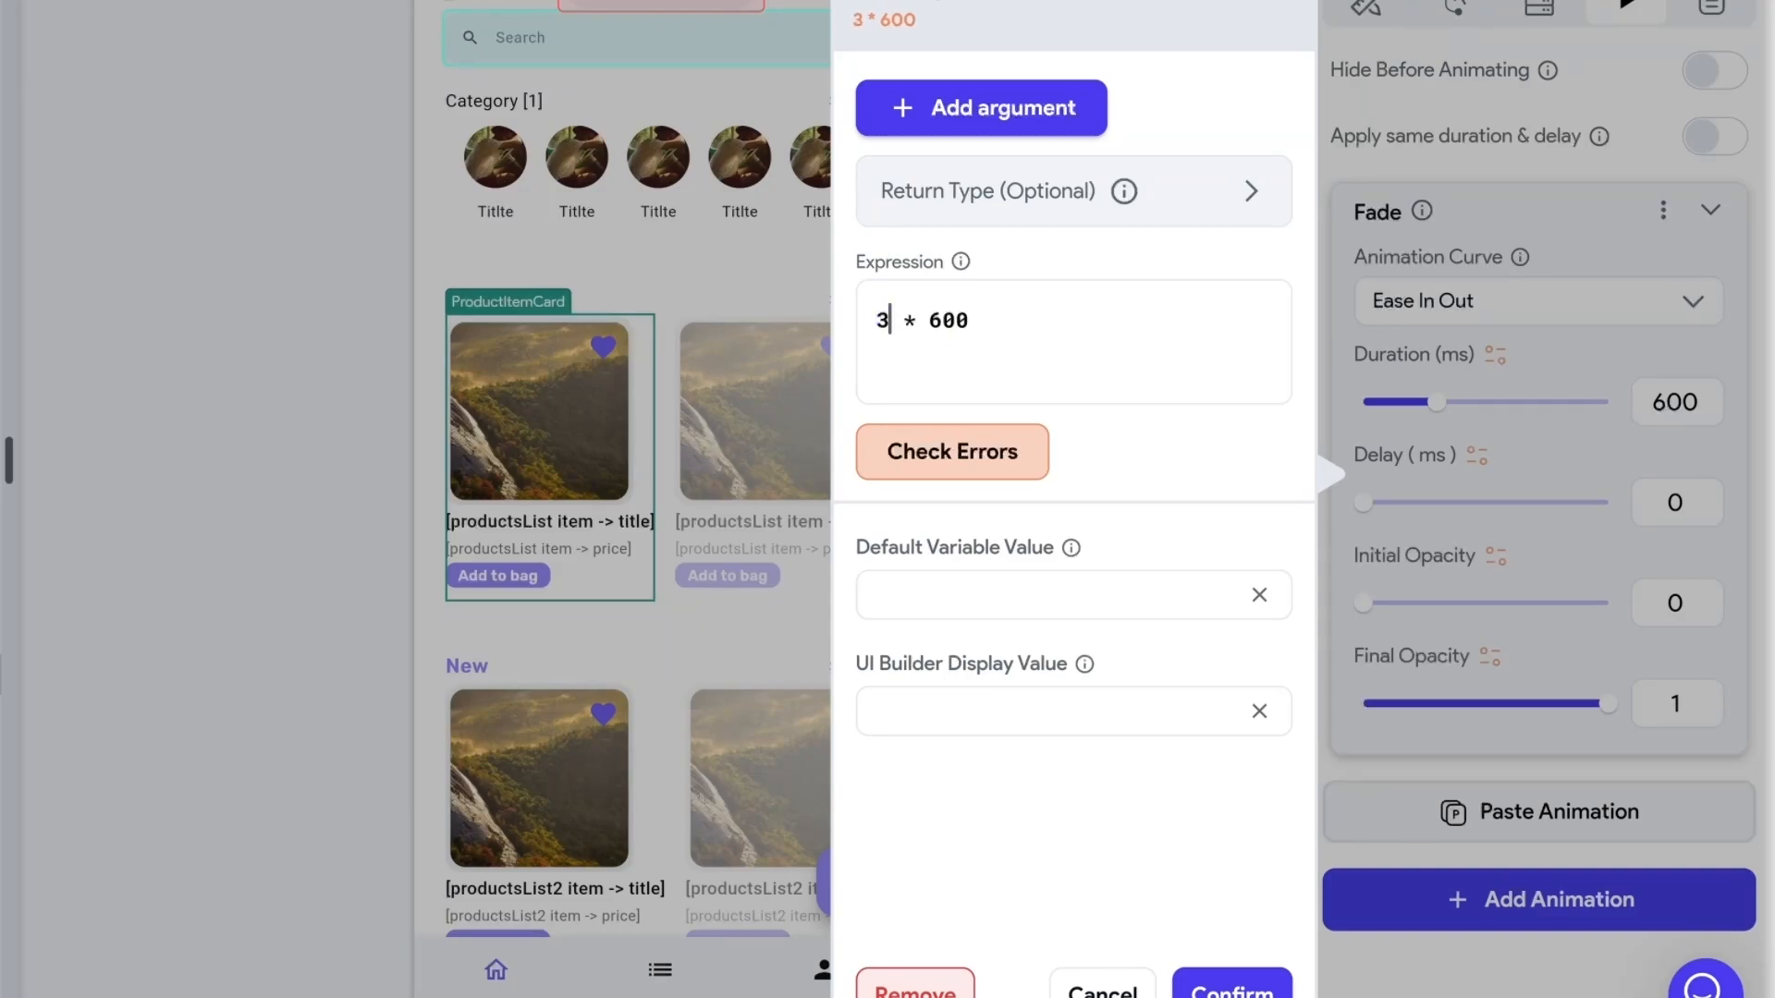
pyautogui.press('BackSpace')
pyautogui.write('index')
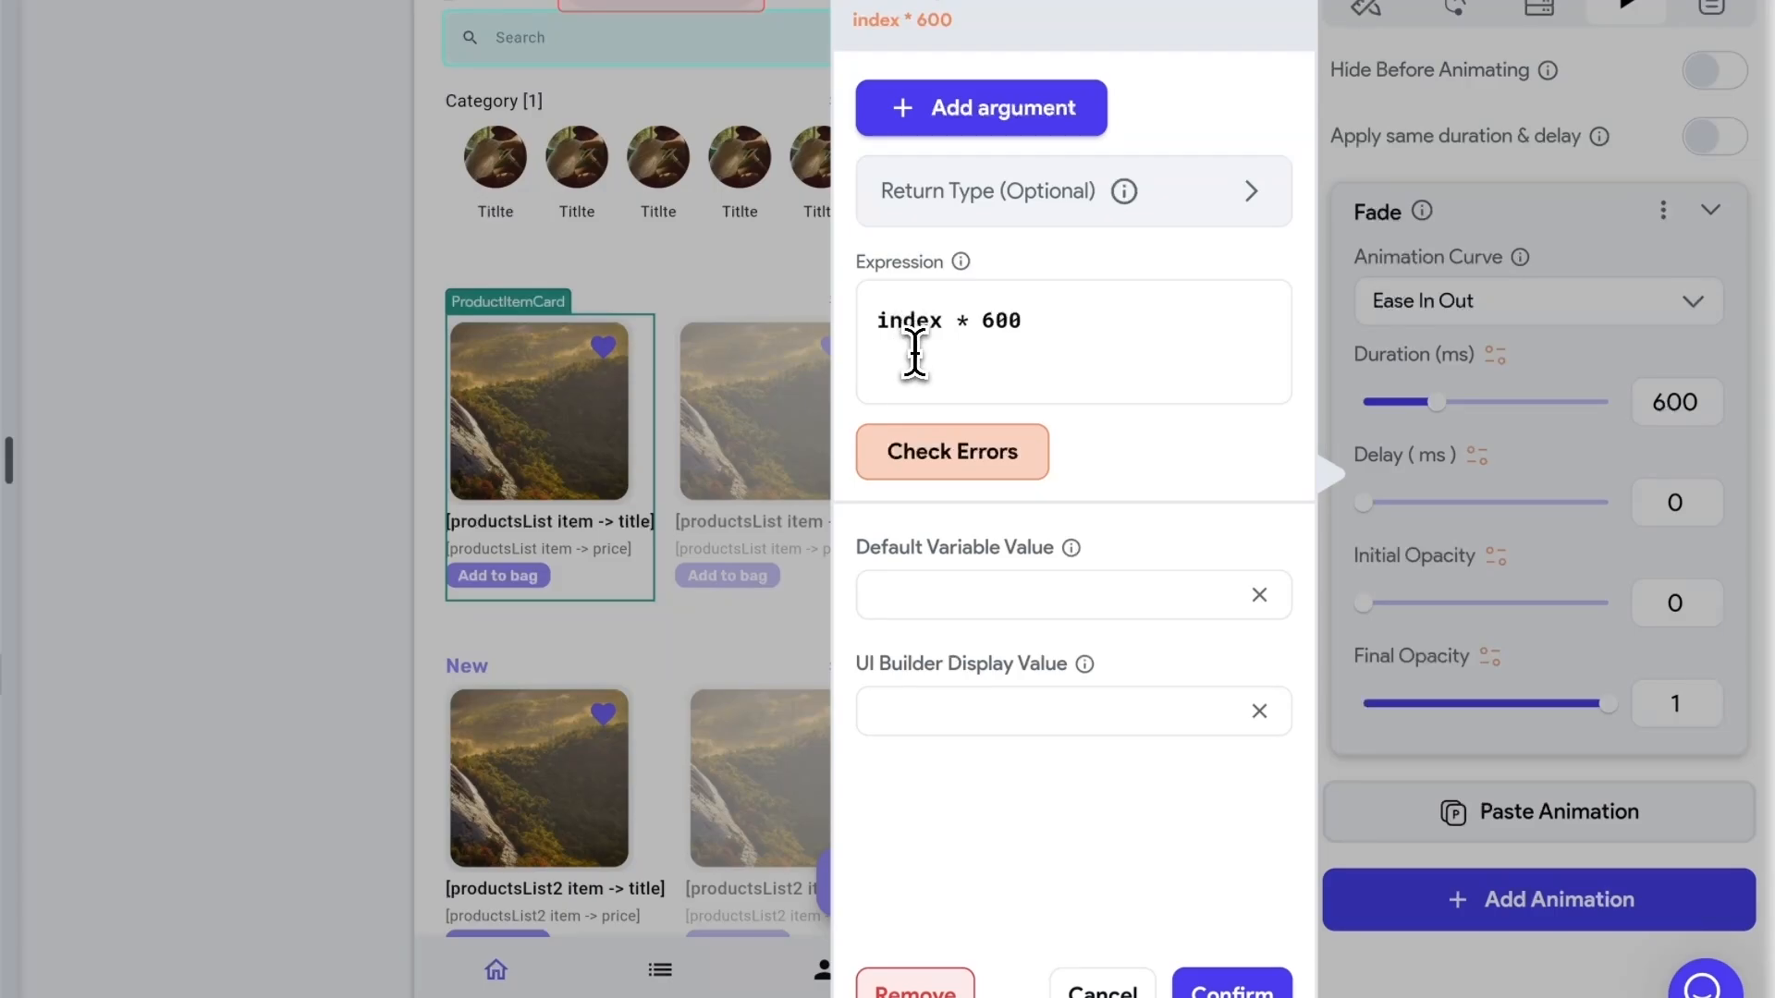
# - Add an argument named index of type Integer to the code expression
pyautogui.click(966, 118)
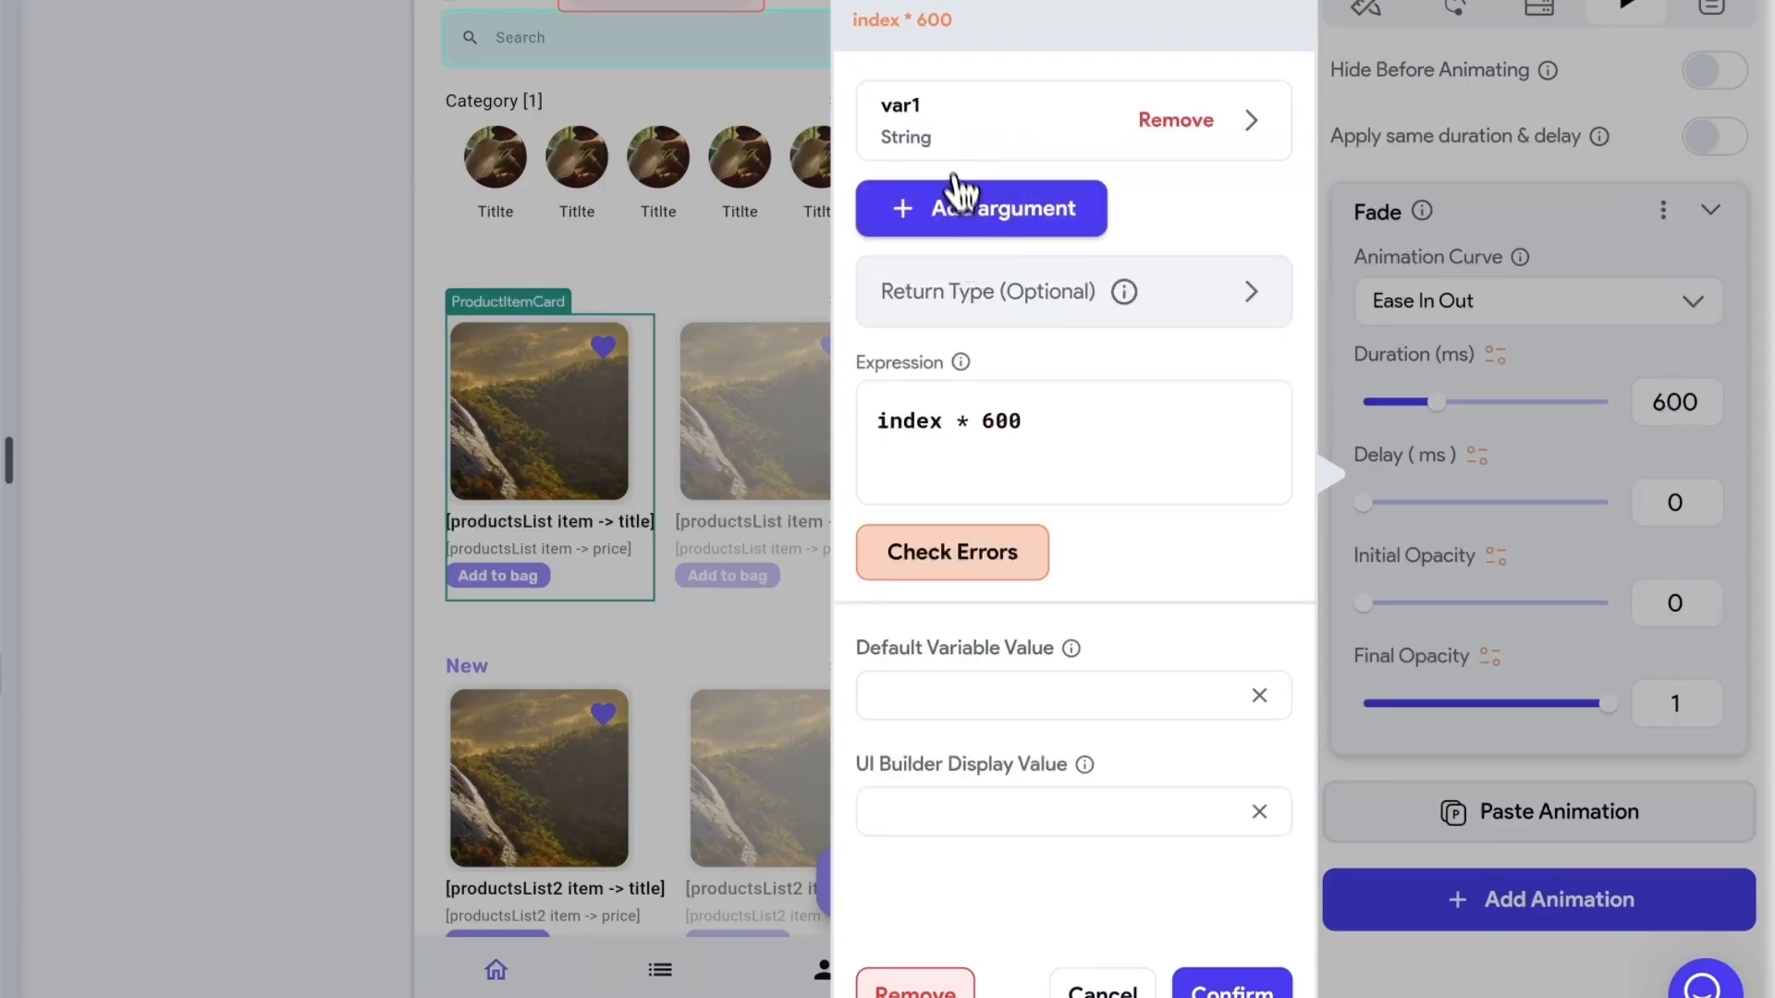
pyautogui.click(953, 158)
pyautogui.moveTo(952, 226); pyautogui.dragTo(830, 224)
pyautogui.write('in')
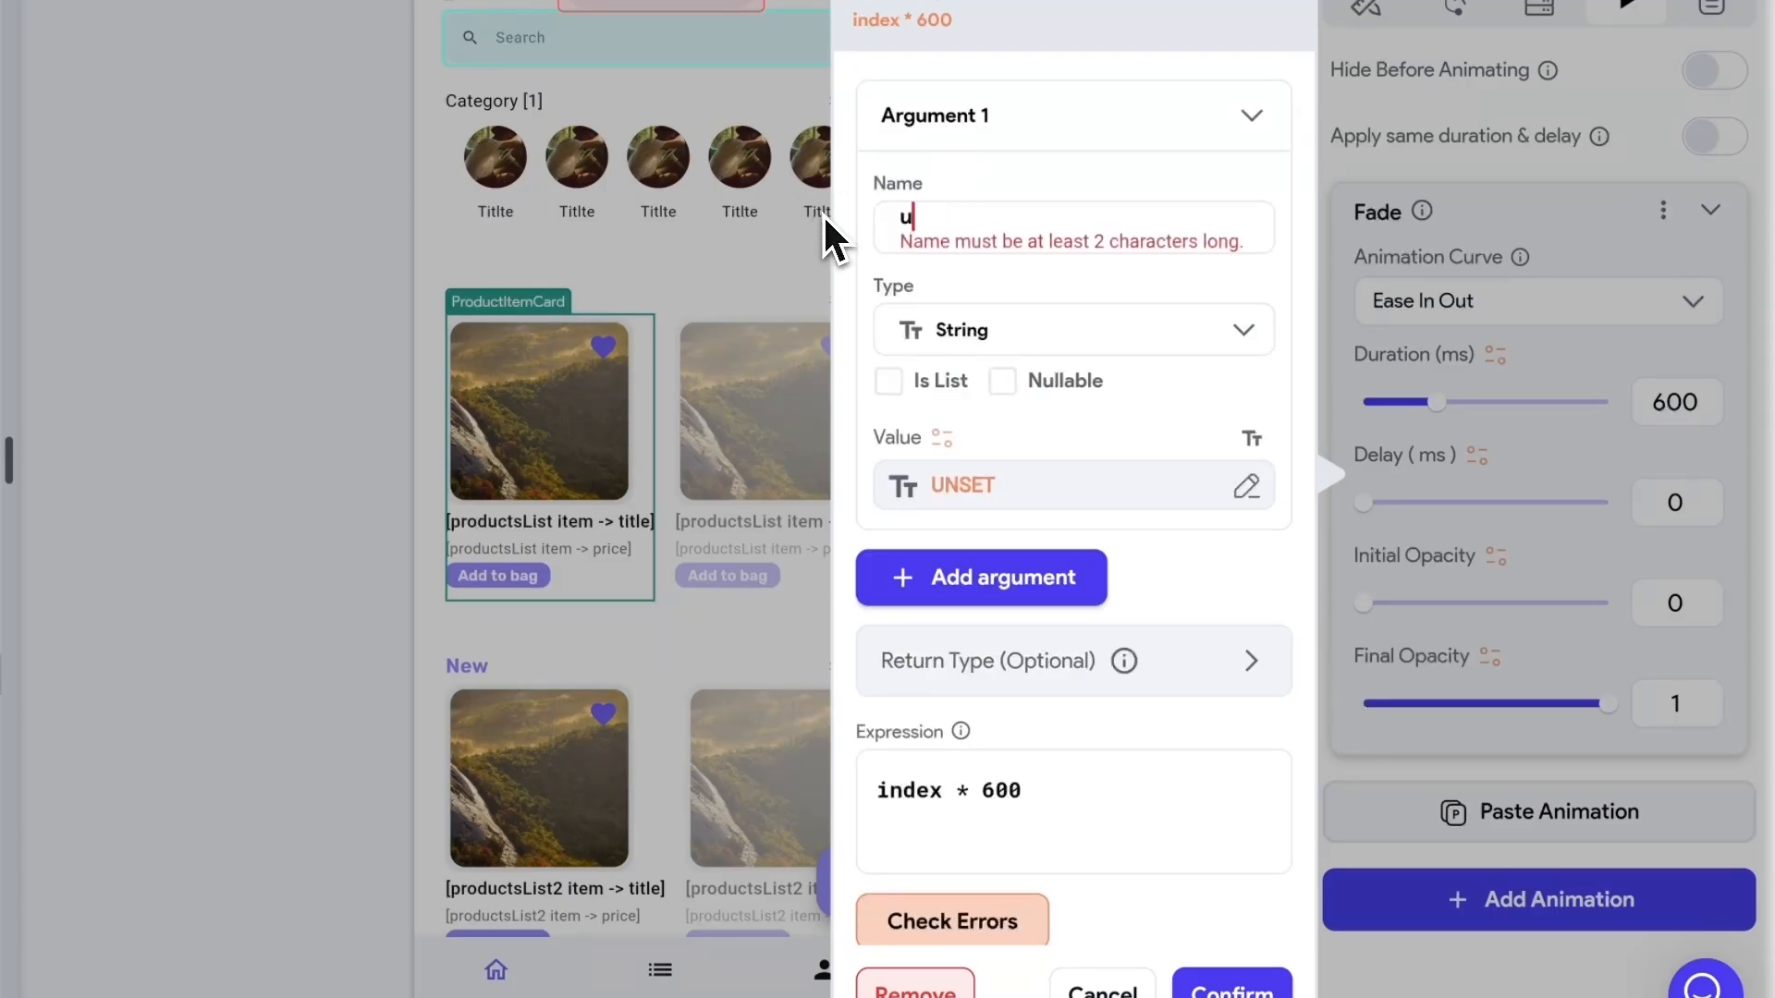
pyautogui.write('dex')
pyautogui.click(983, 331)
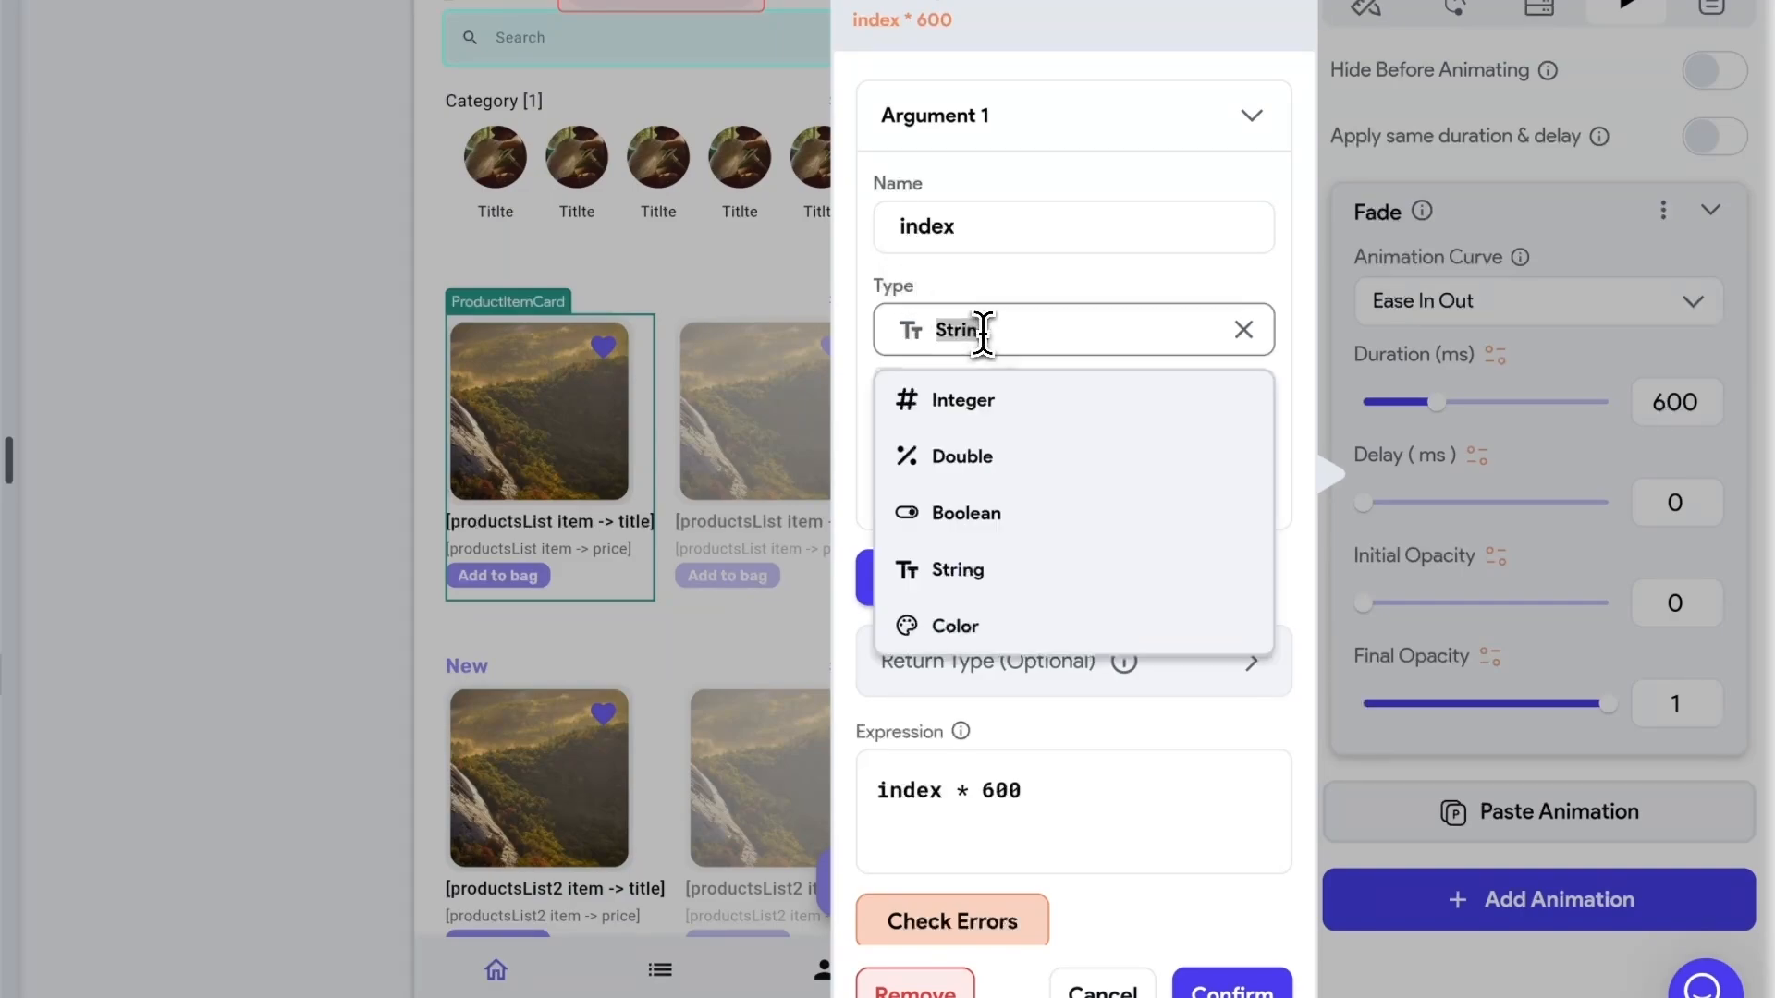
pyautogui.click(978, 400)
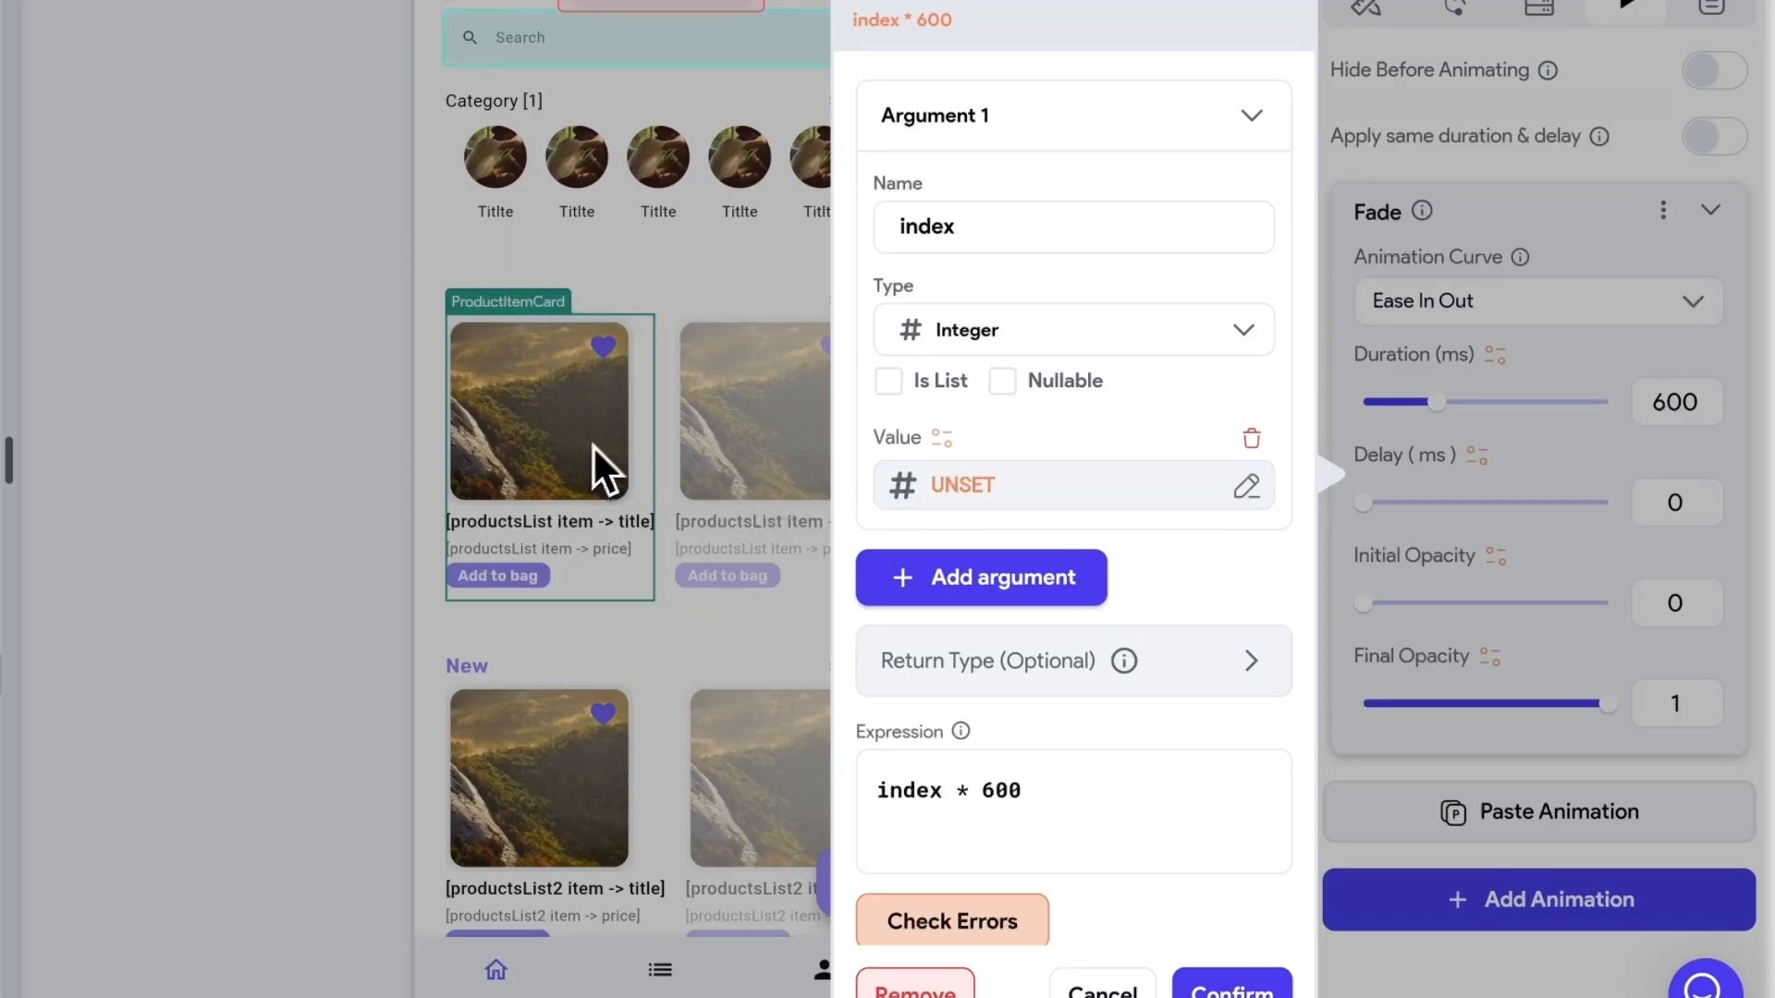
# - Set the index argument's value to the productsList Item's Index in List and collapse the argument
pyautogui.click(968, 504)
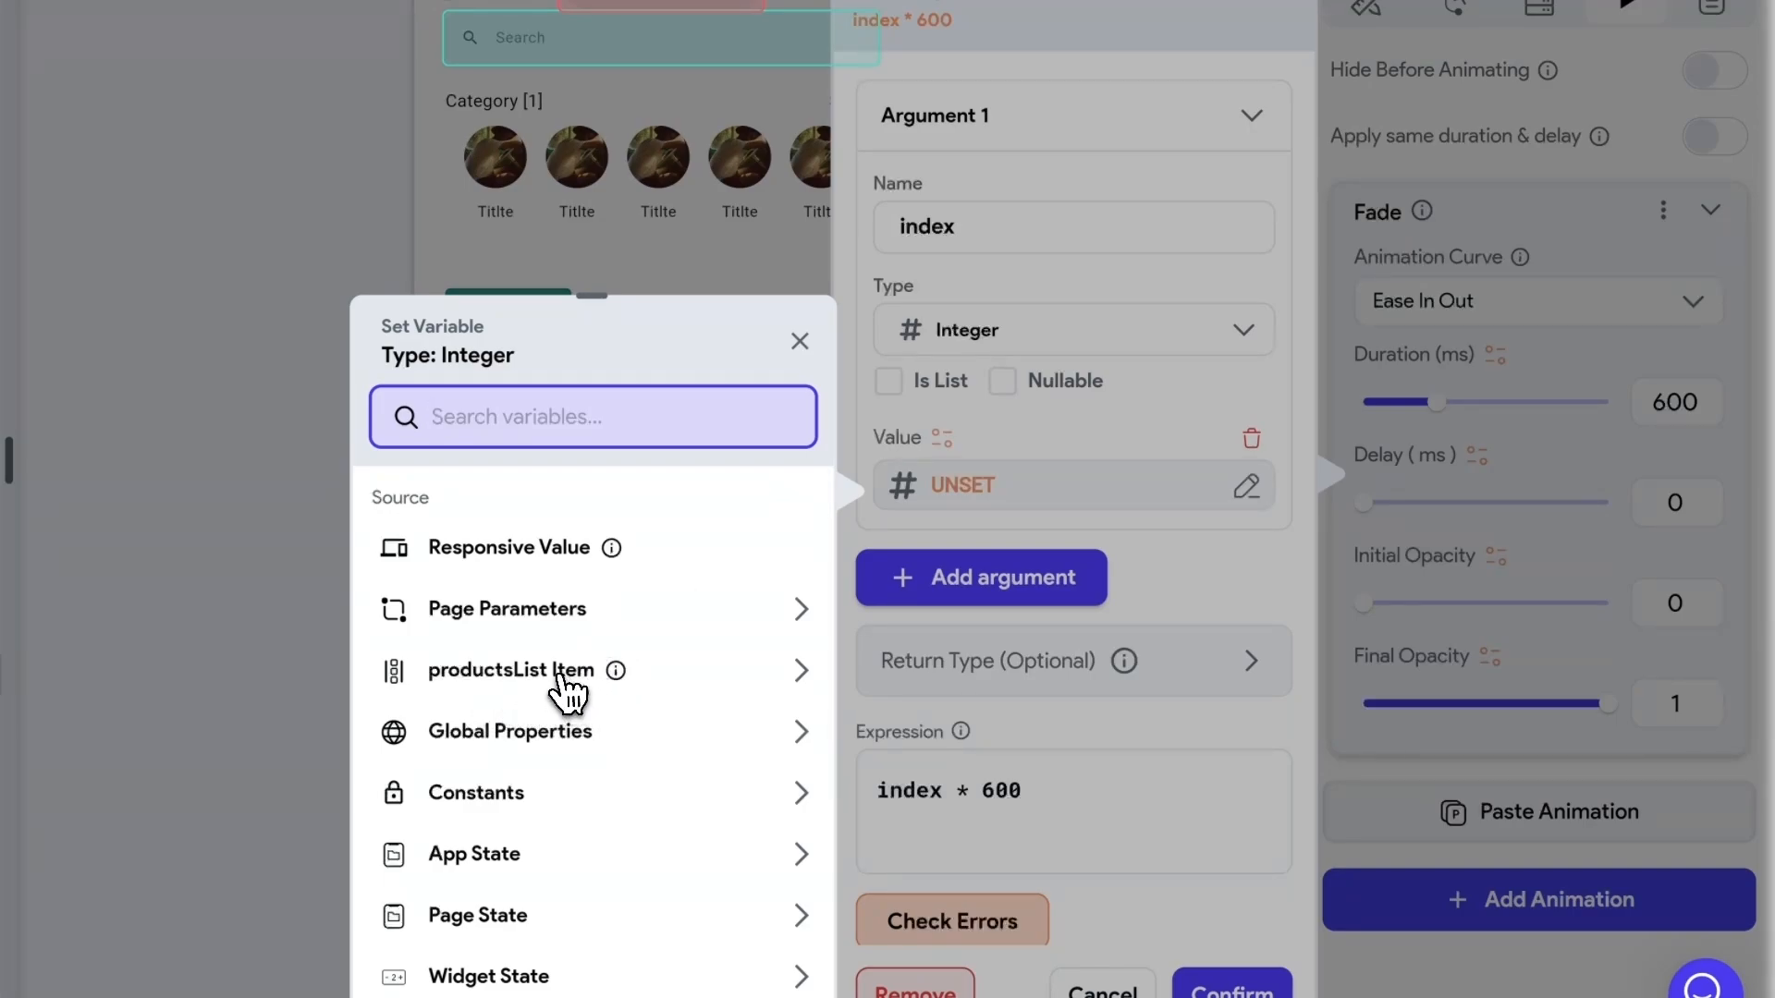
pyautogui.click(567, 686)
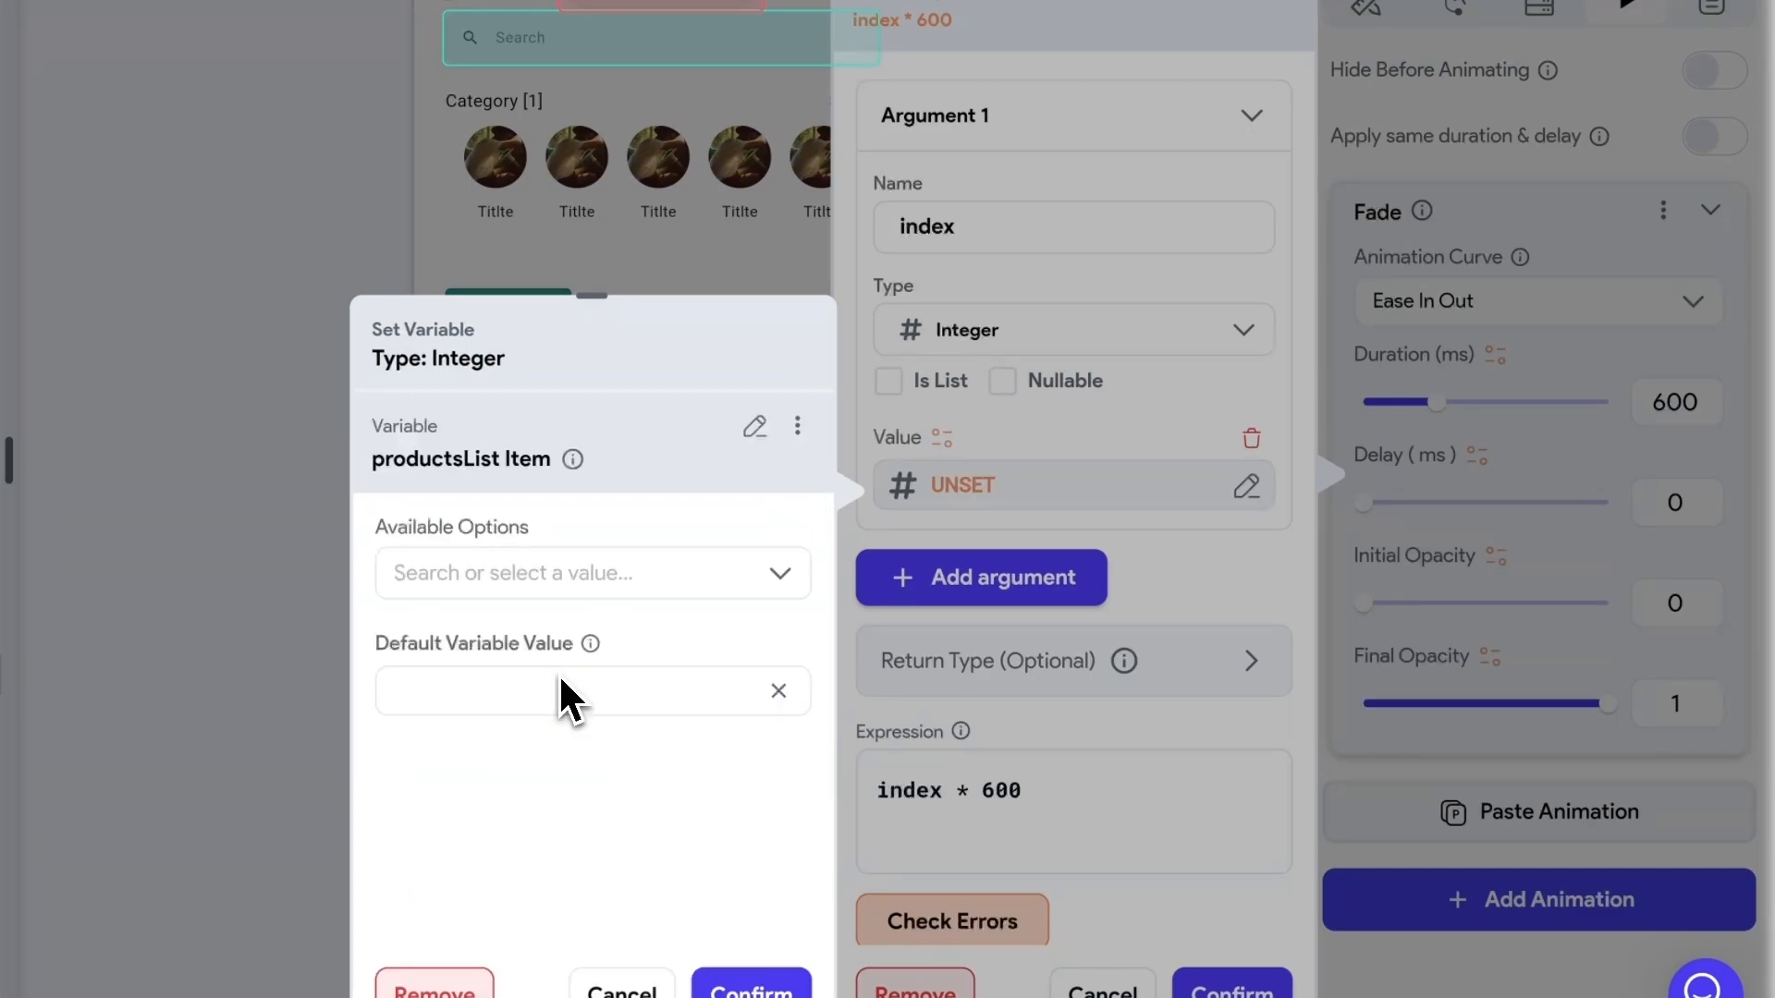
pyautogui.click(776, 575)
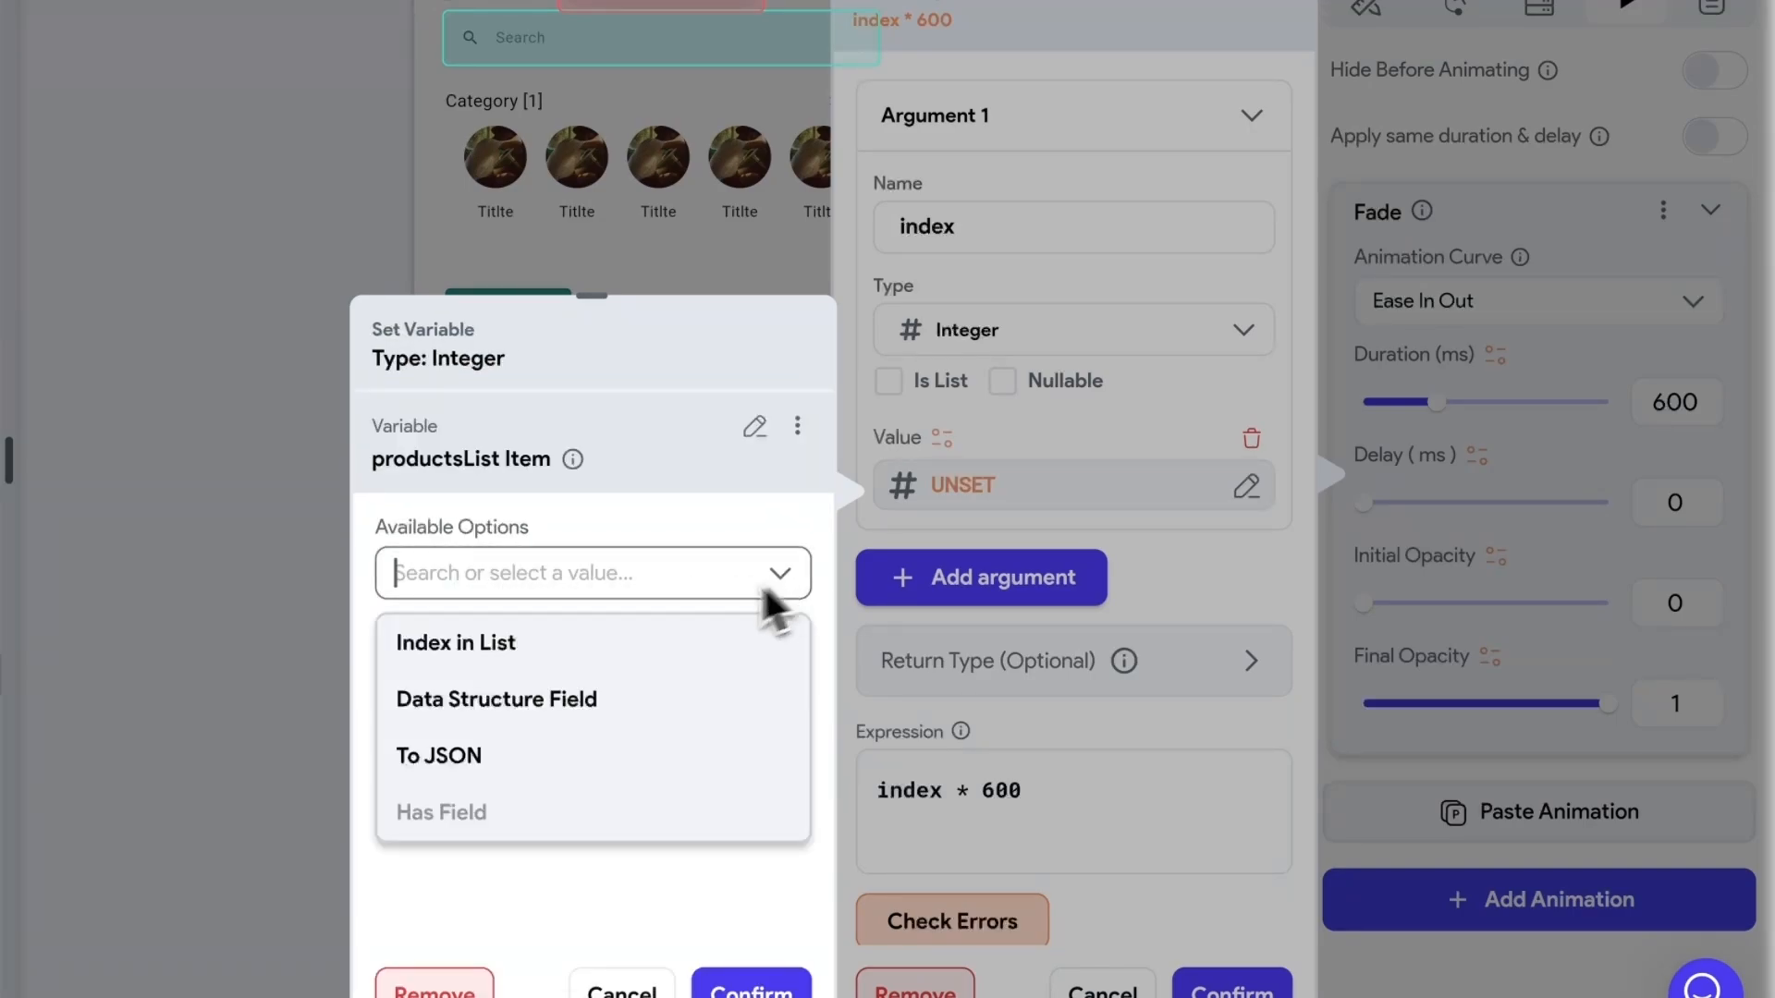
pyautogui.click(506, 649)
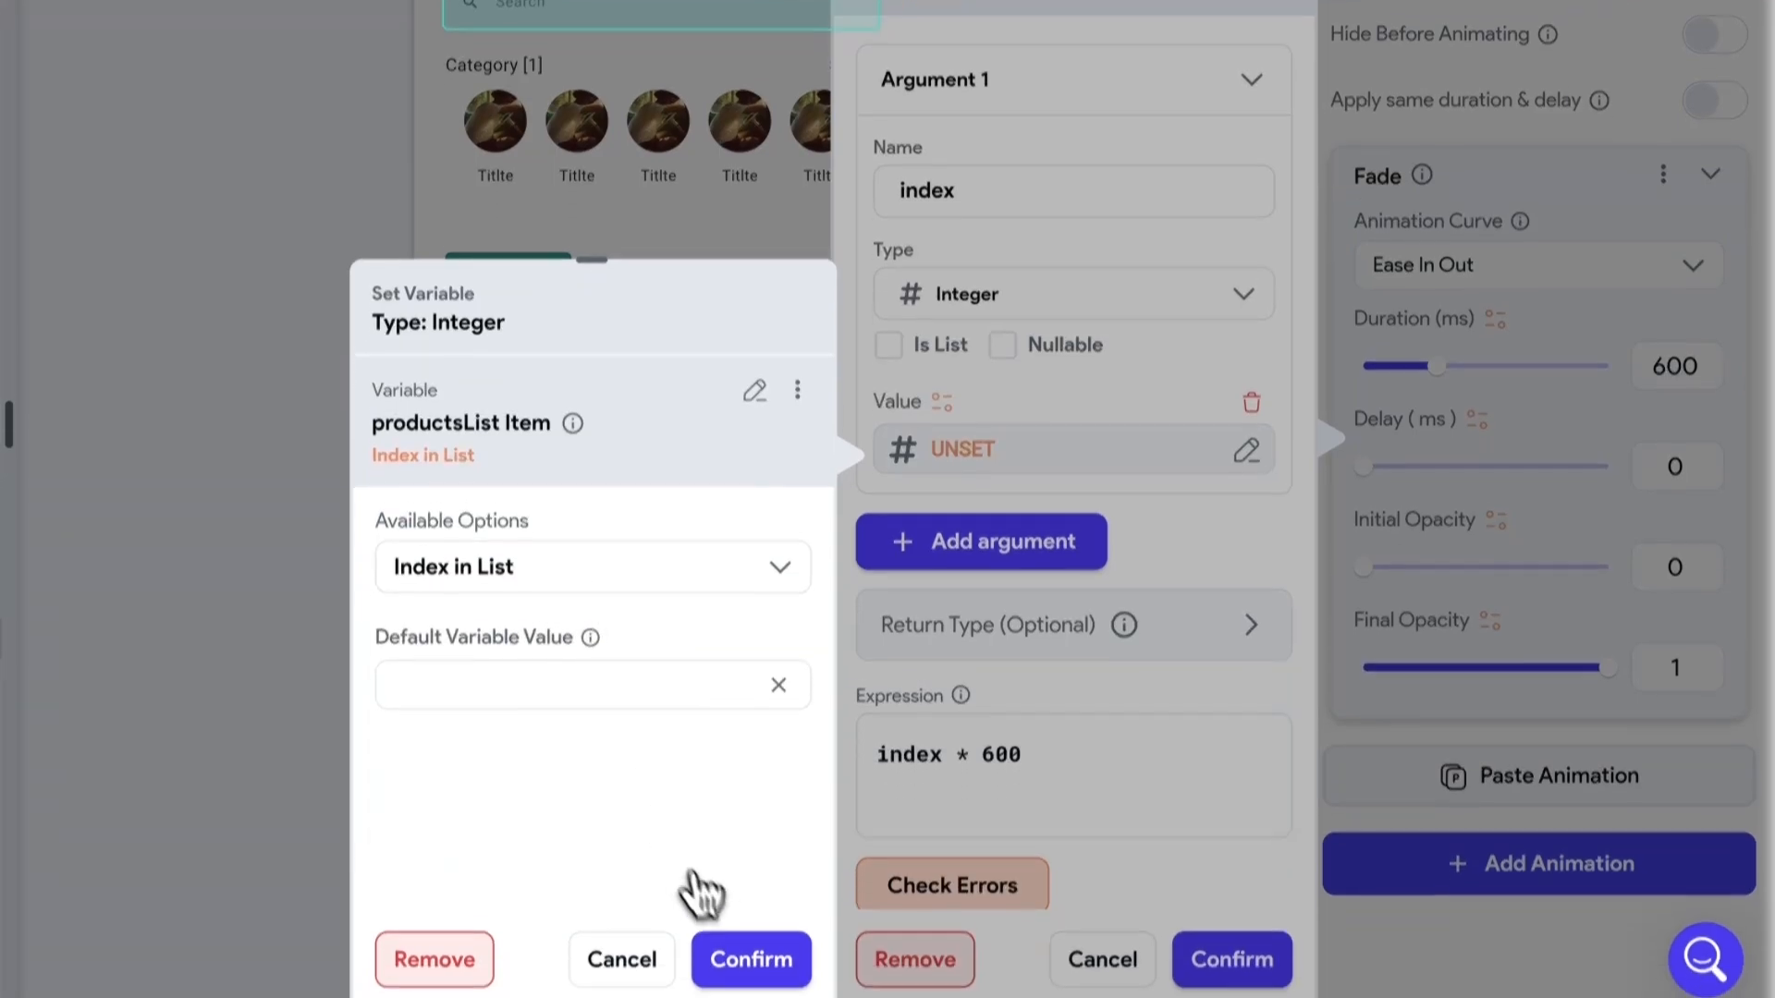
pyautogui.click(773, 993)
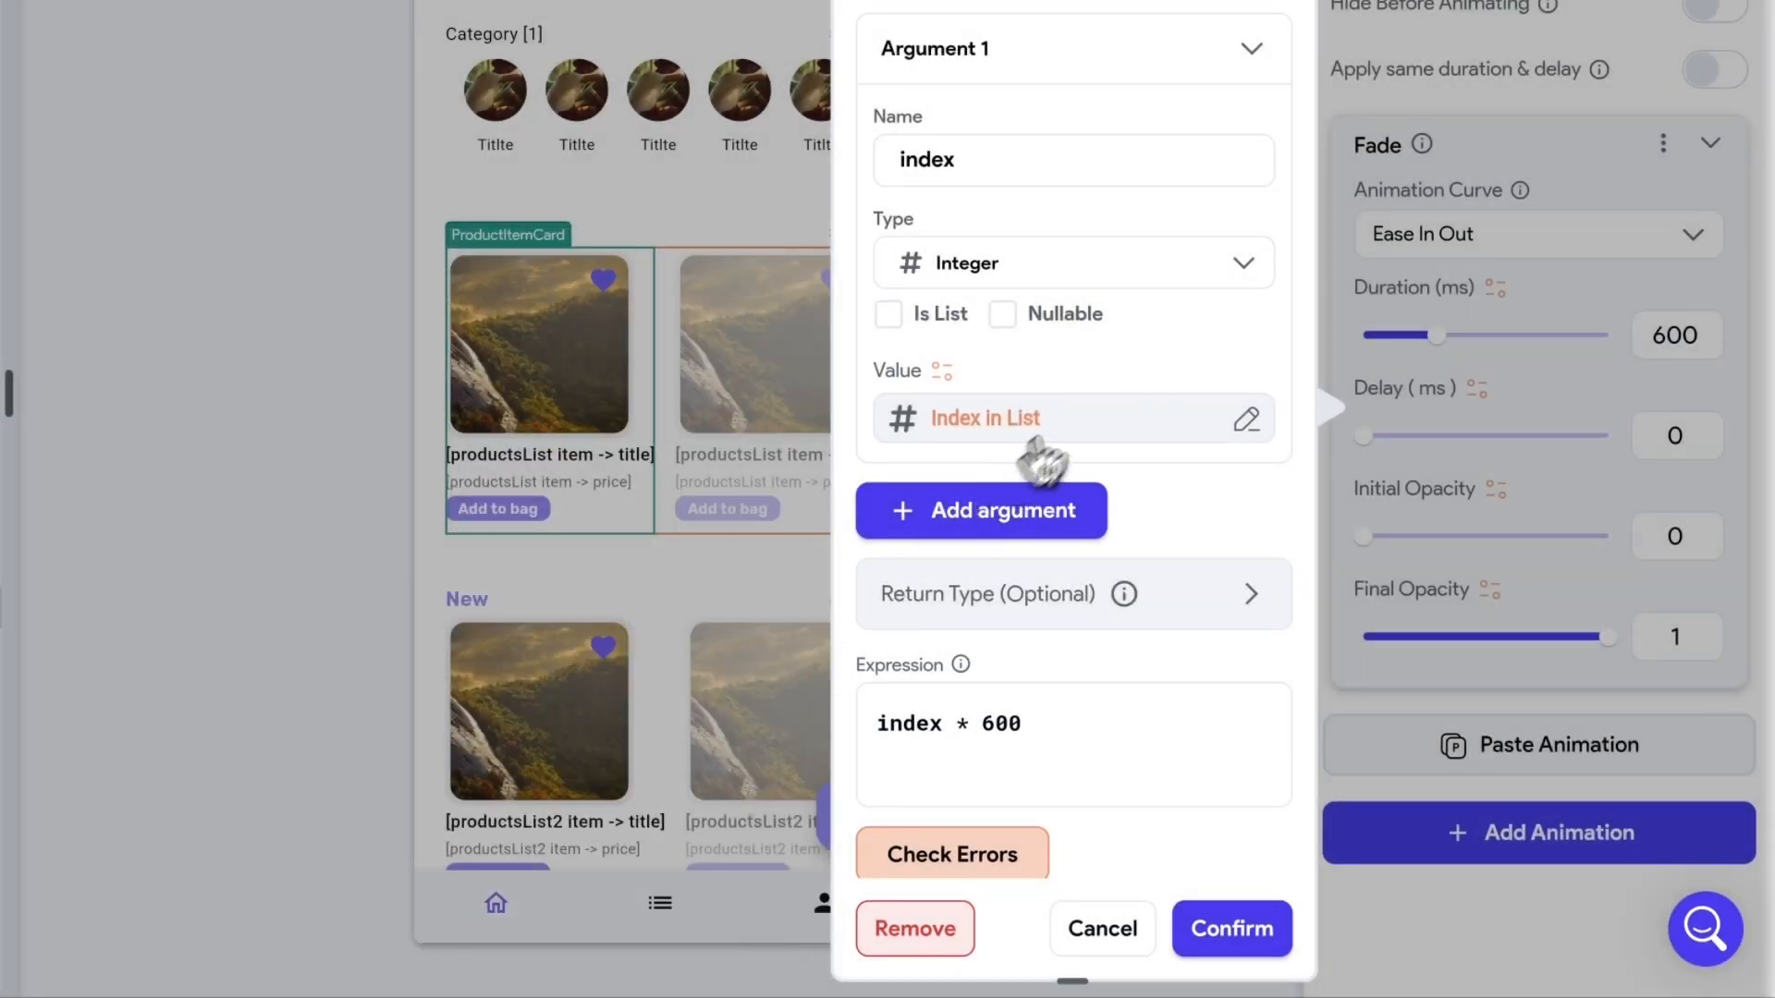
pyautogui.click(1256, 69)
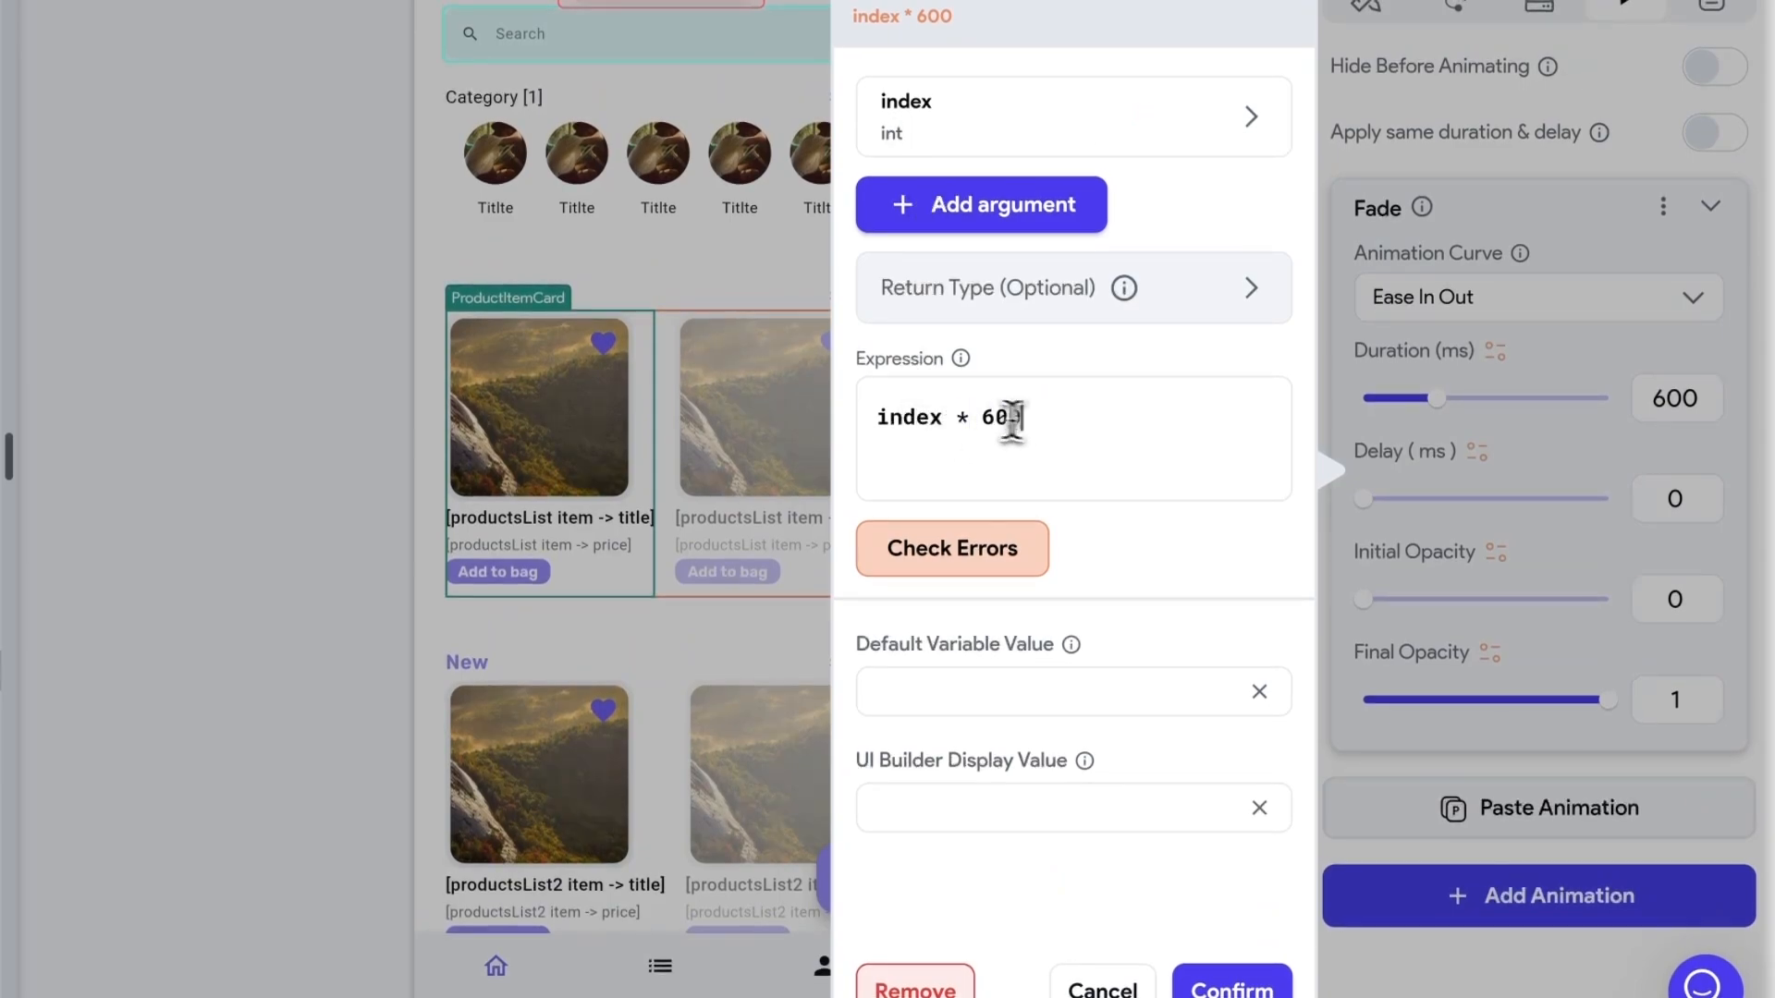
# - Check the expression for errors, set its default and UI Builder display values to 0, and confirm it as the Fade delay
pyautogui.moveTo(1006, 420); pyautogui.dragTo(1054, 436)
pyautogui.click(952, 559)
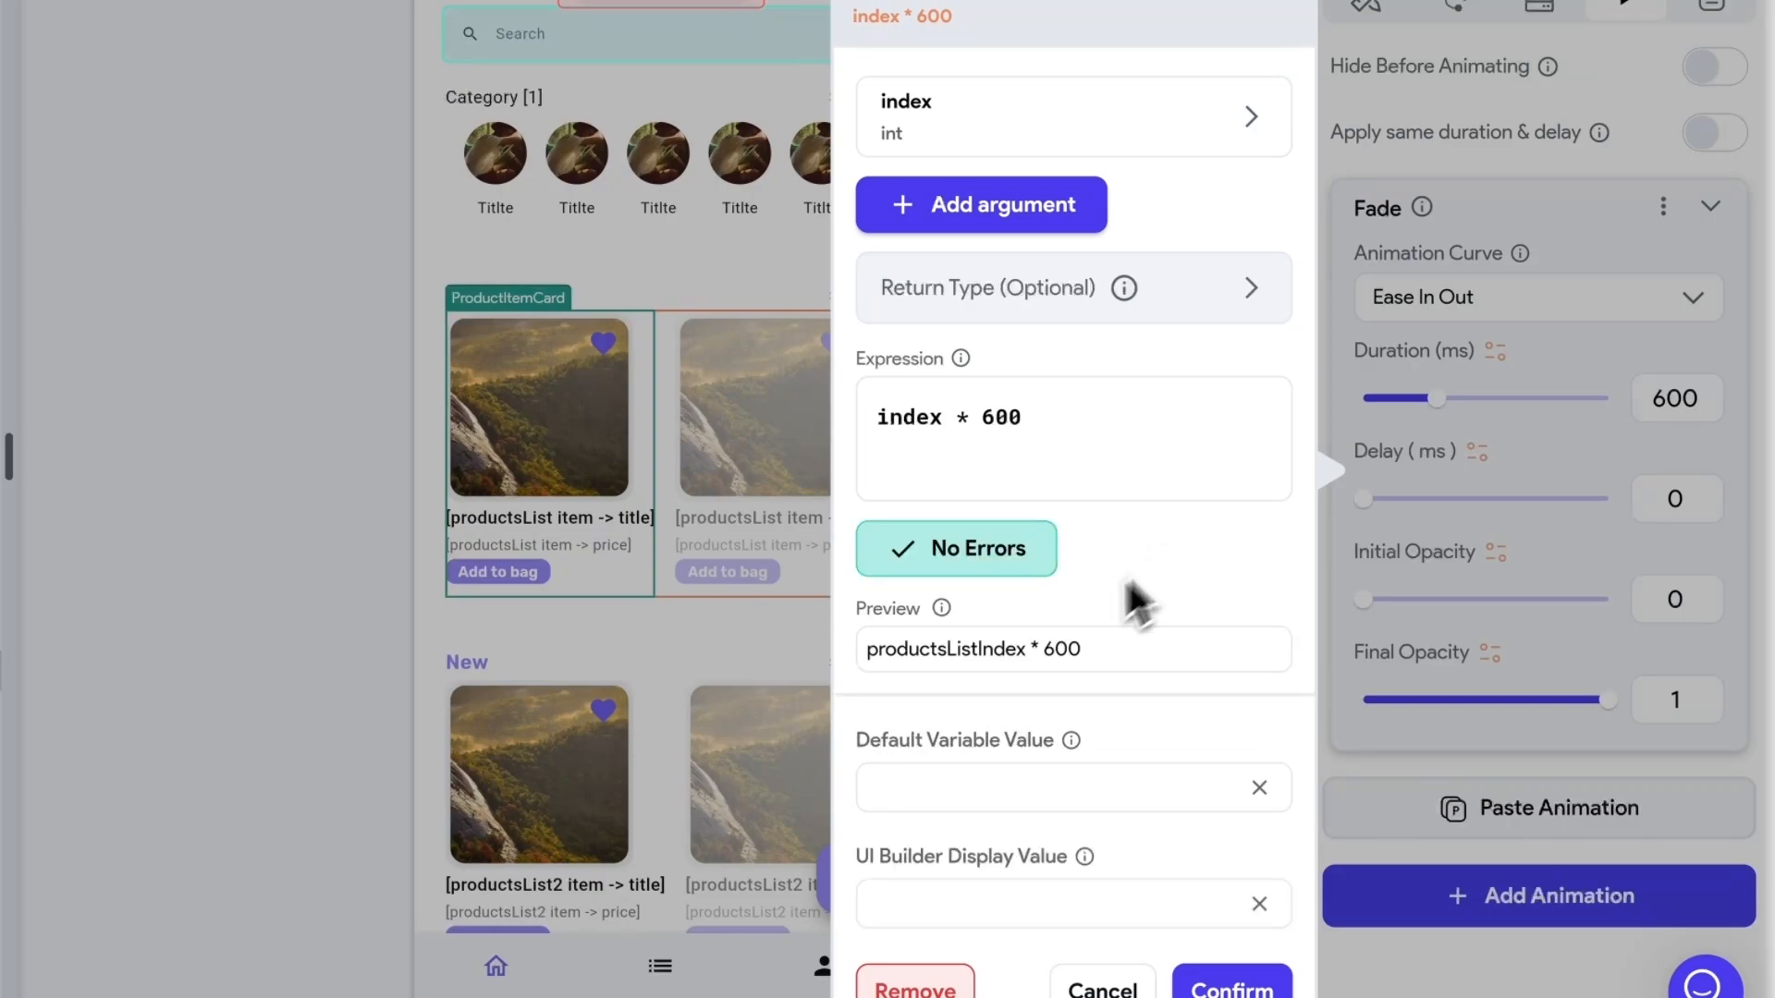
pyautogui.scroll(-1, 1036, 639)
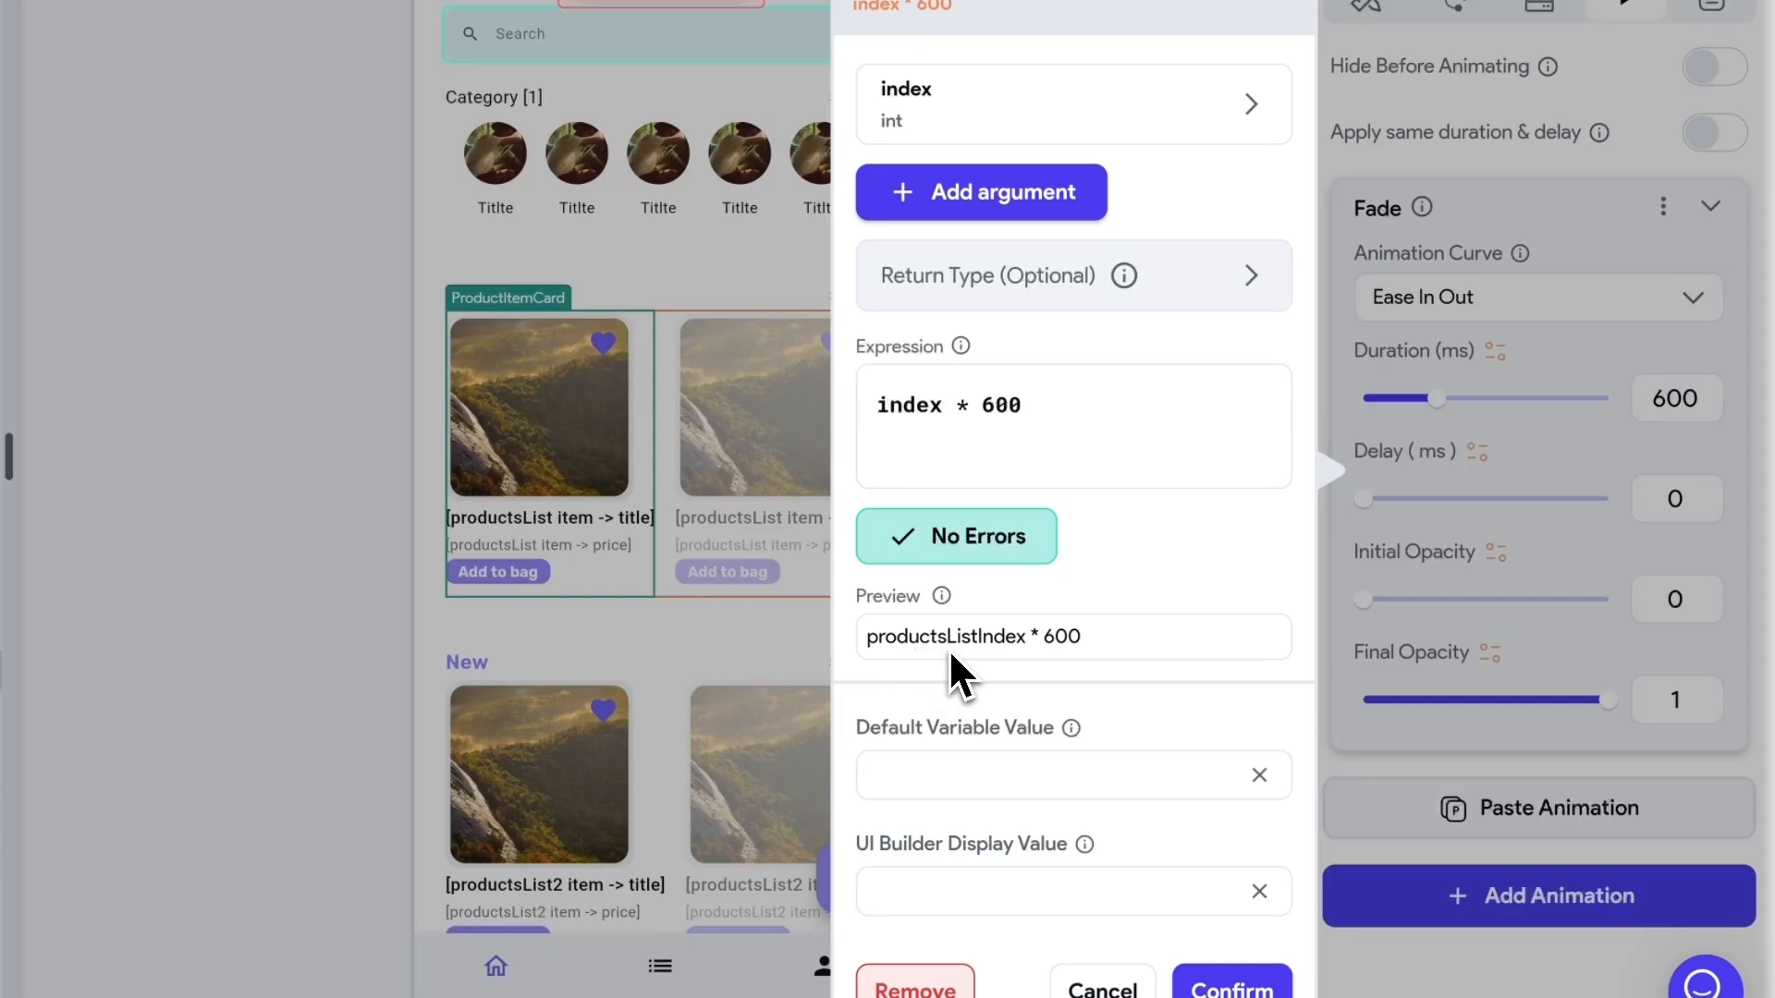
pyautogui.write('0')
pyautogui.click(935, 893)
pyautogui.write('0')
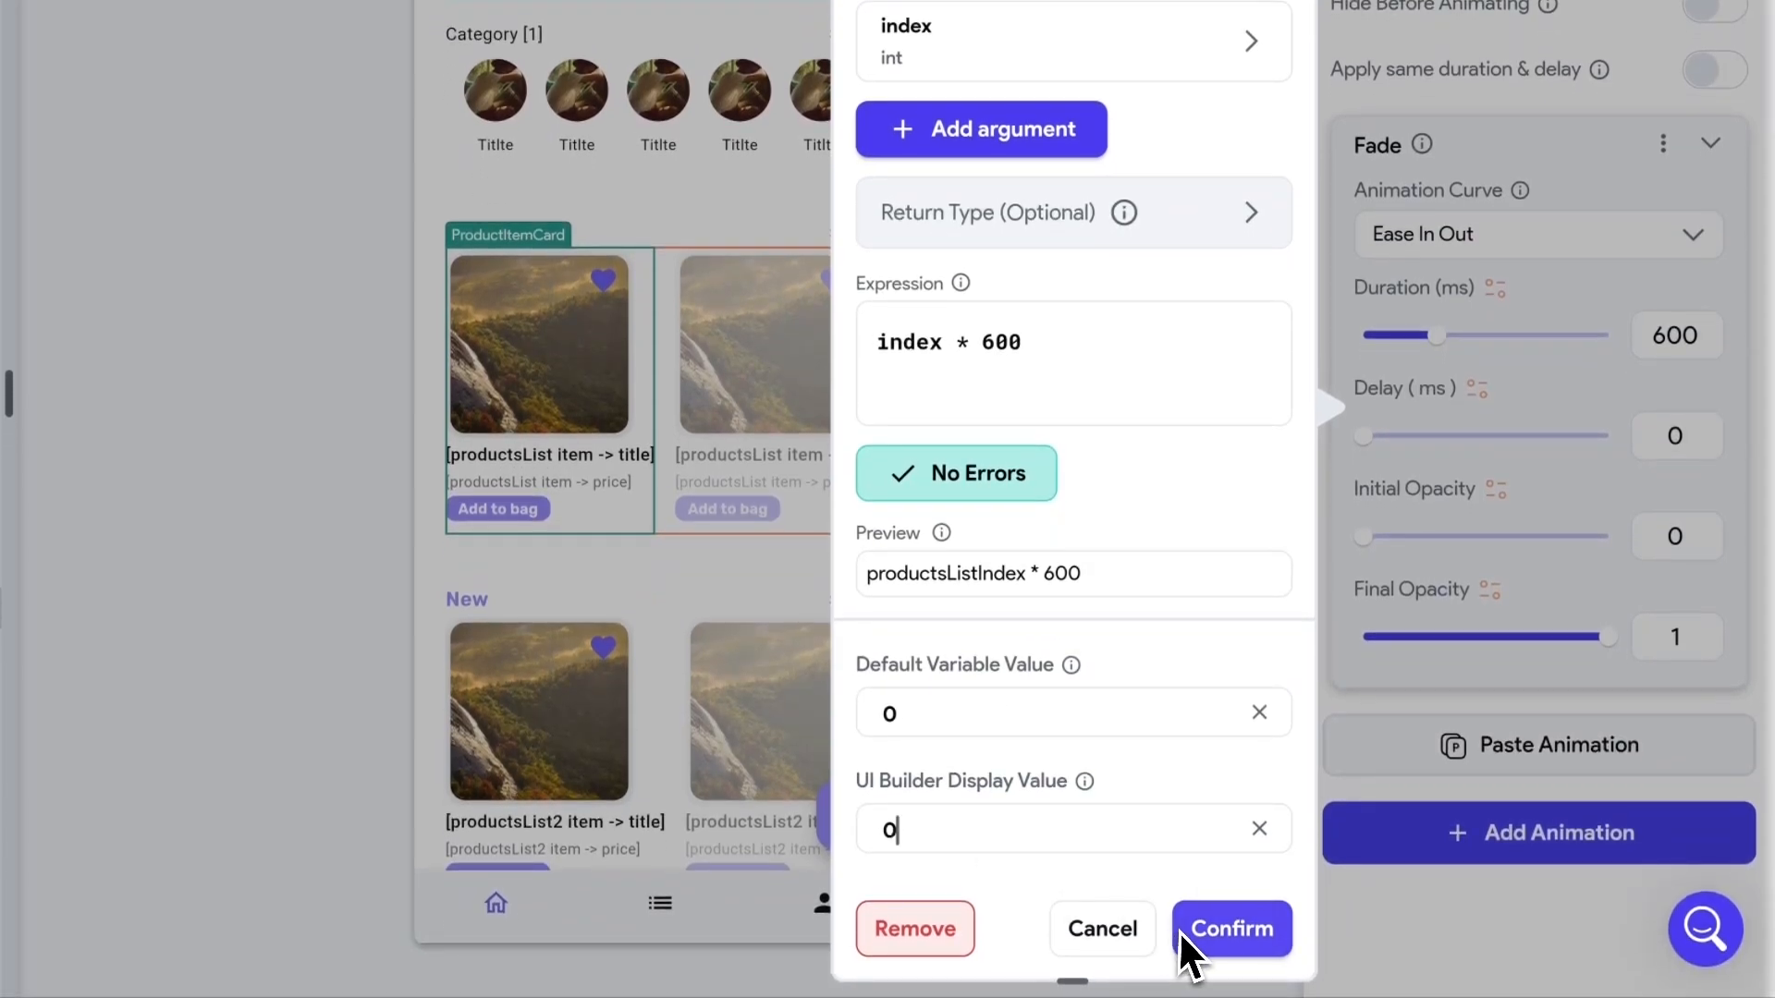
pyautogui.click(1237, 943)
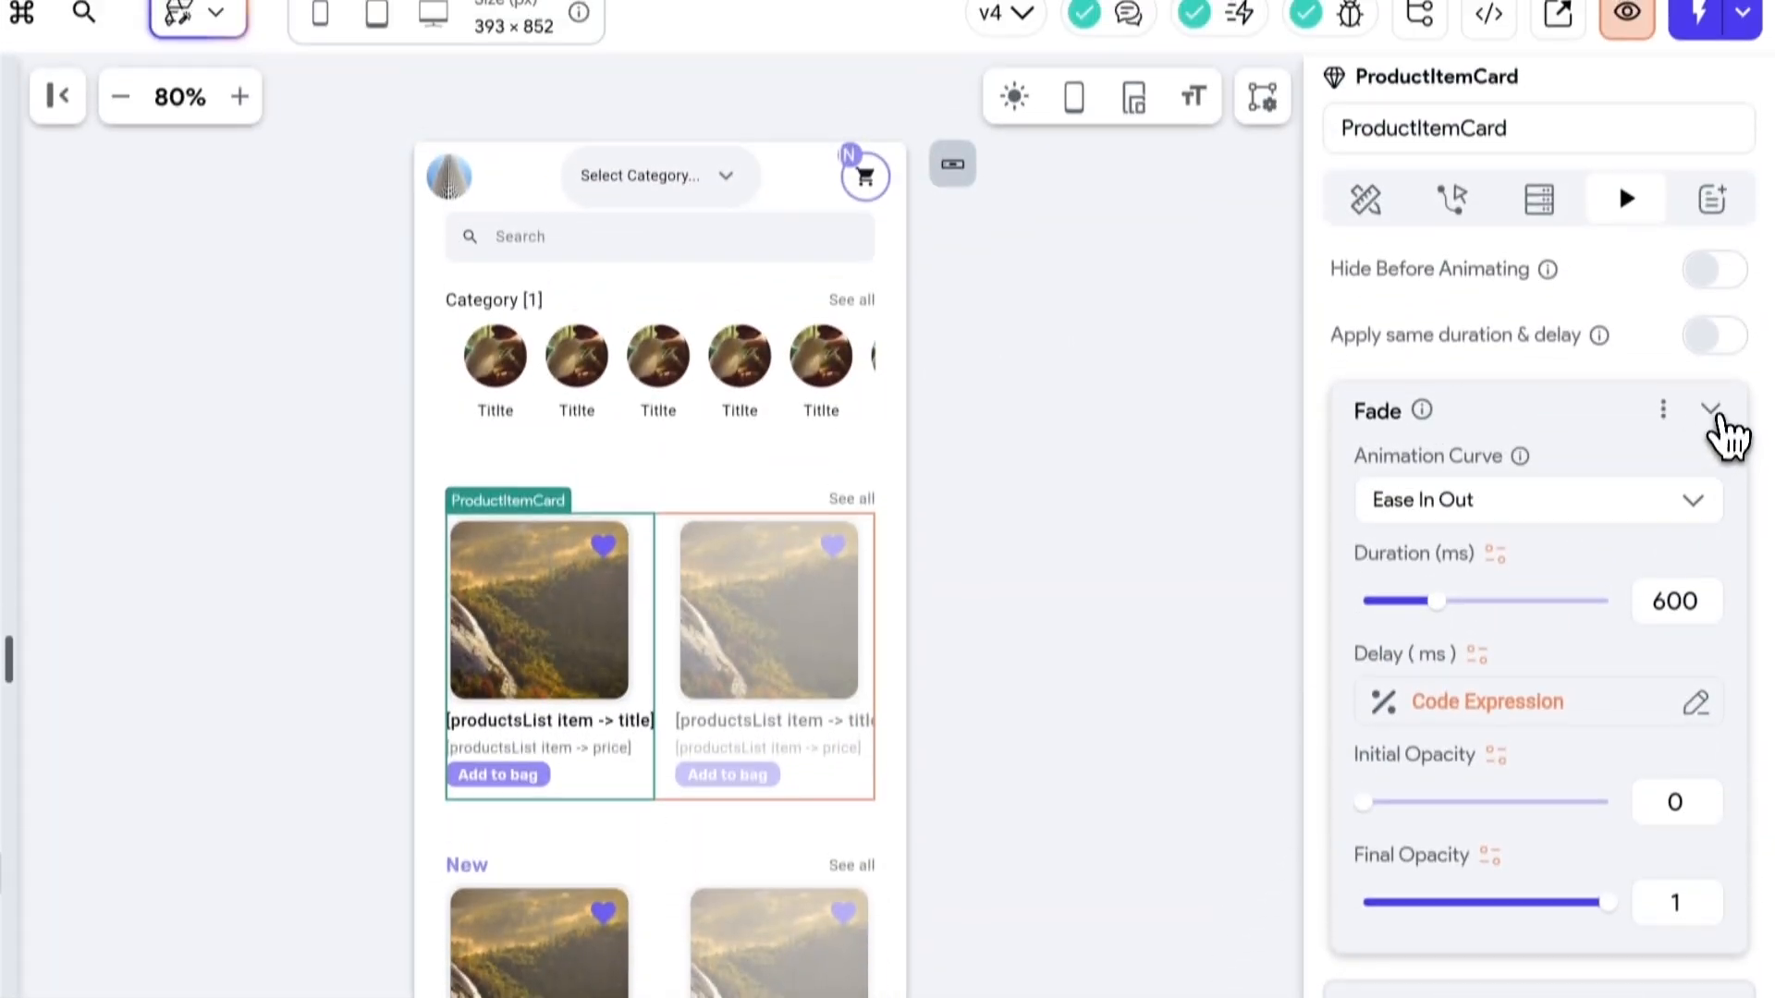
pyautogui.click(1710, 438)
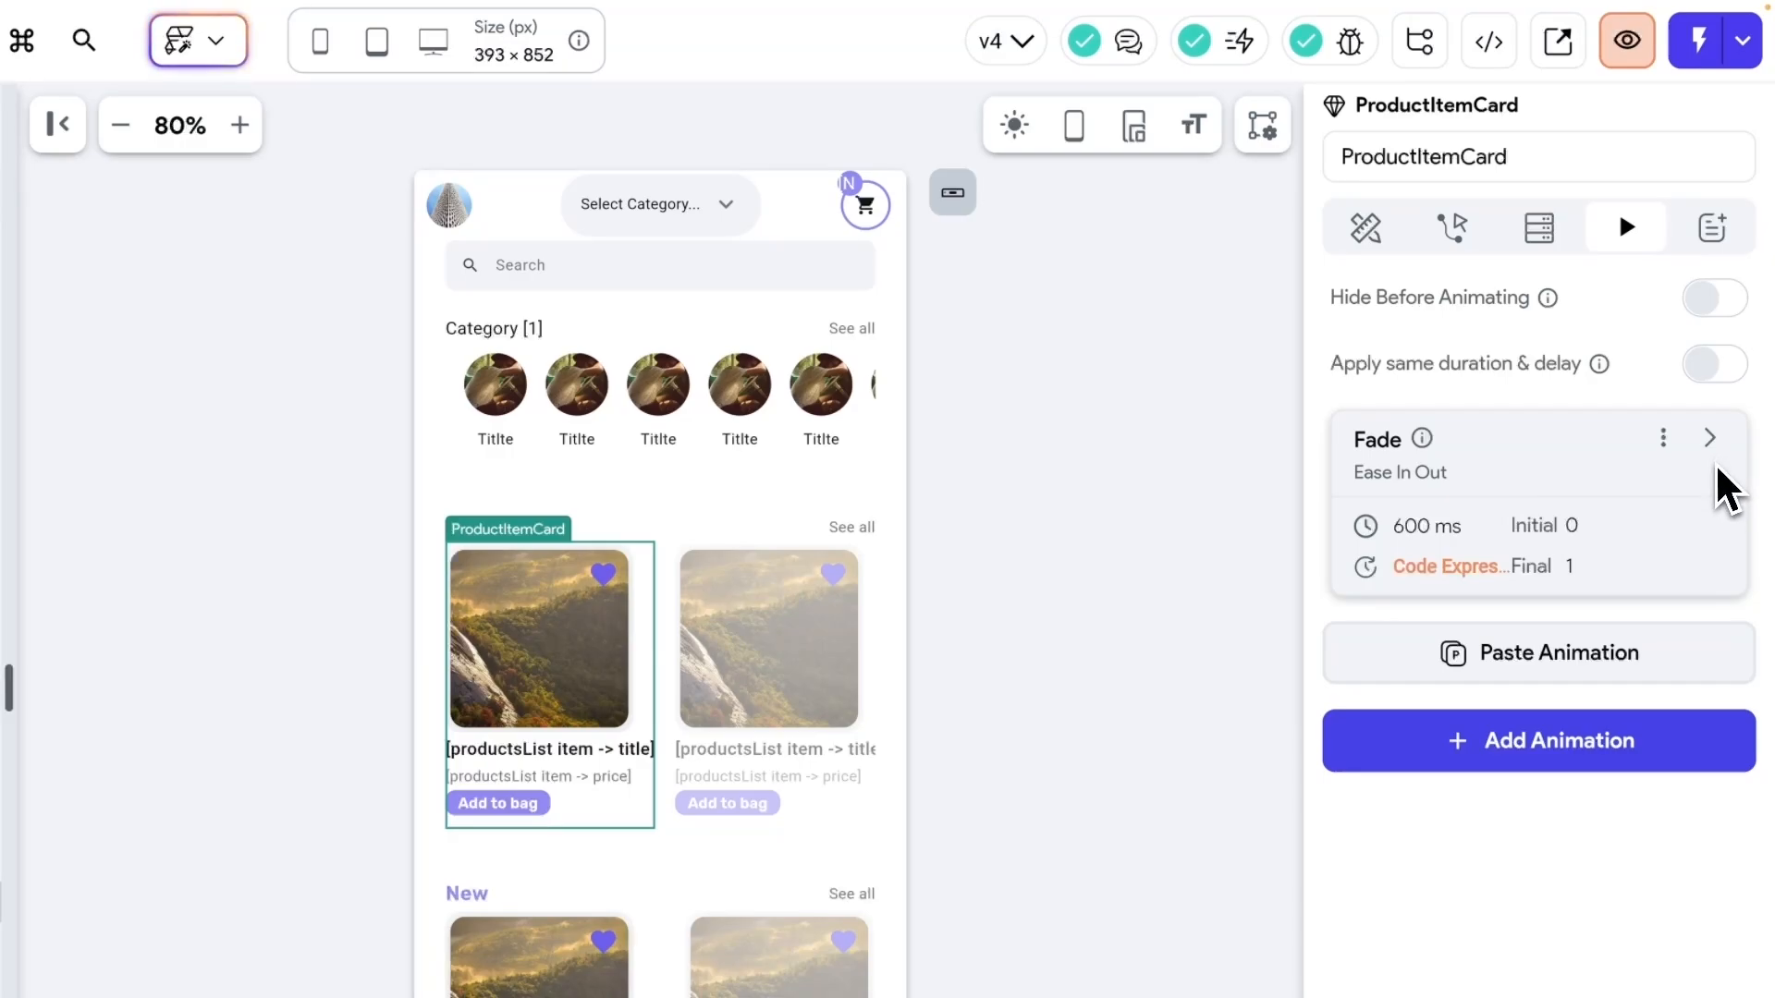
# - Launch the app preview and open the profile page repeatedly to examine the setting items' Slide animations
pyautogui.click(1744, 69)
pyautogui.click(1588, 132)
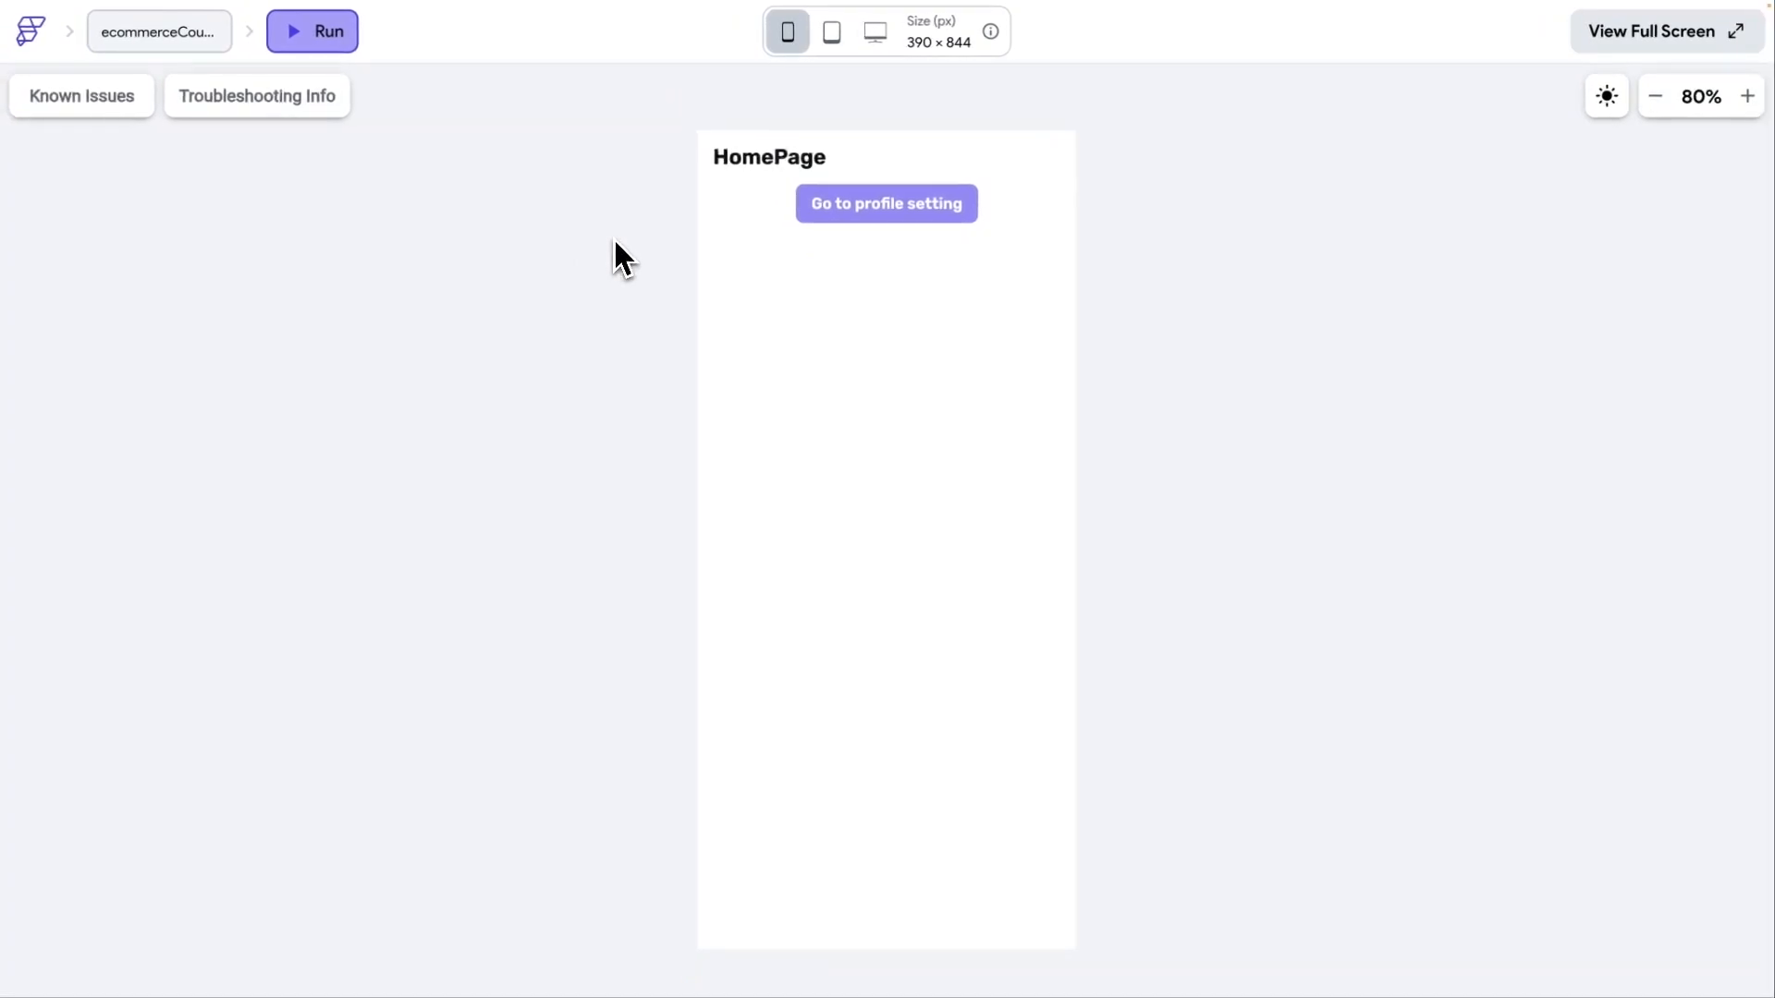
pyautogui.click(909, 225)
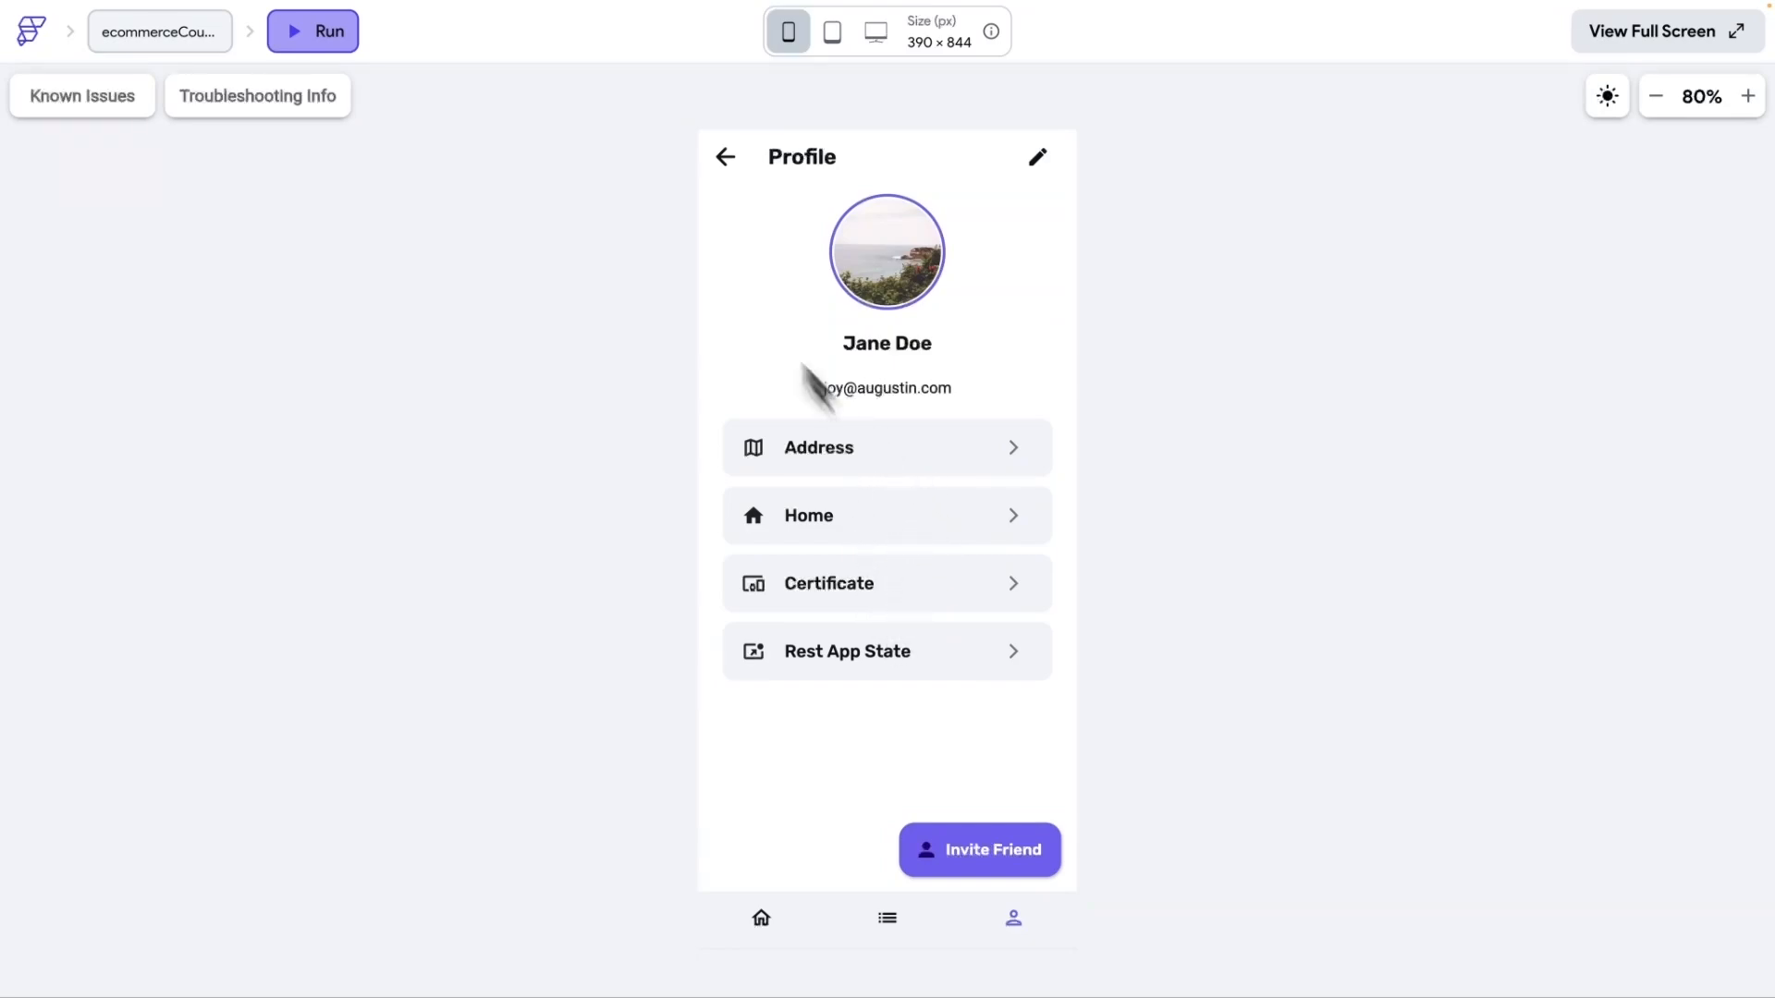
pyautogui.click(723, 159)
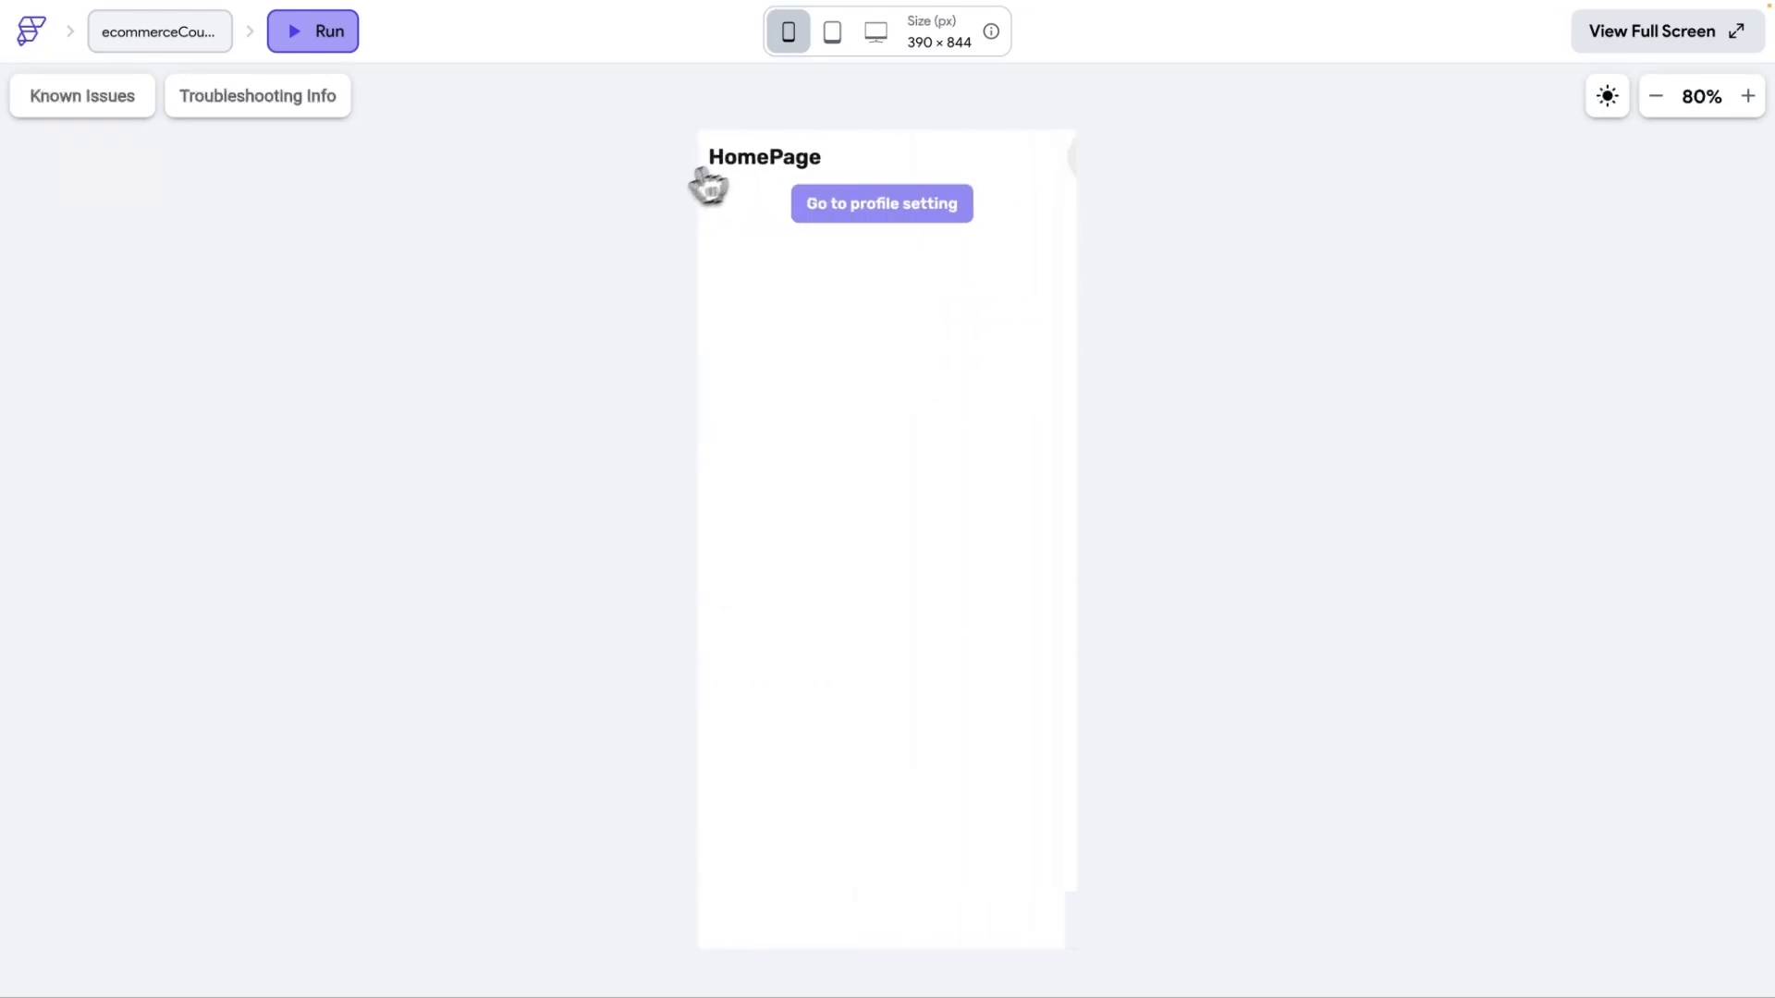
pyautogui.click(895, 214)
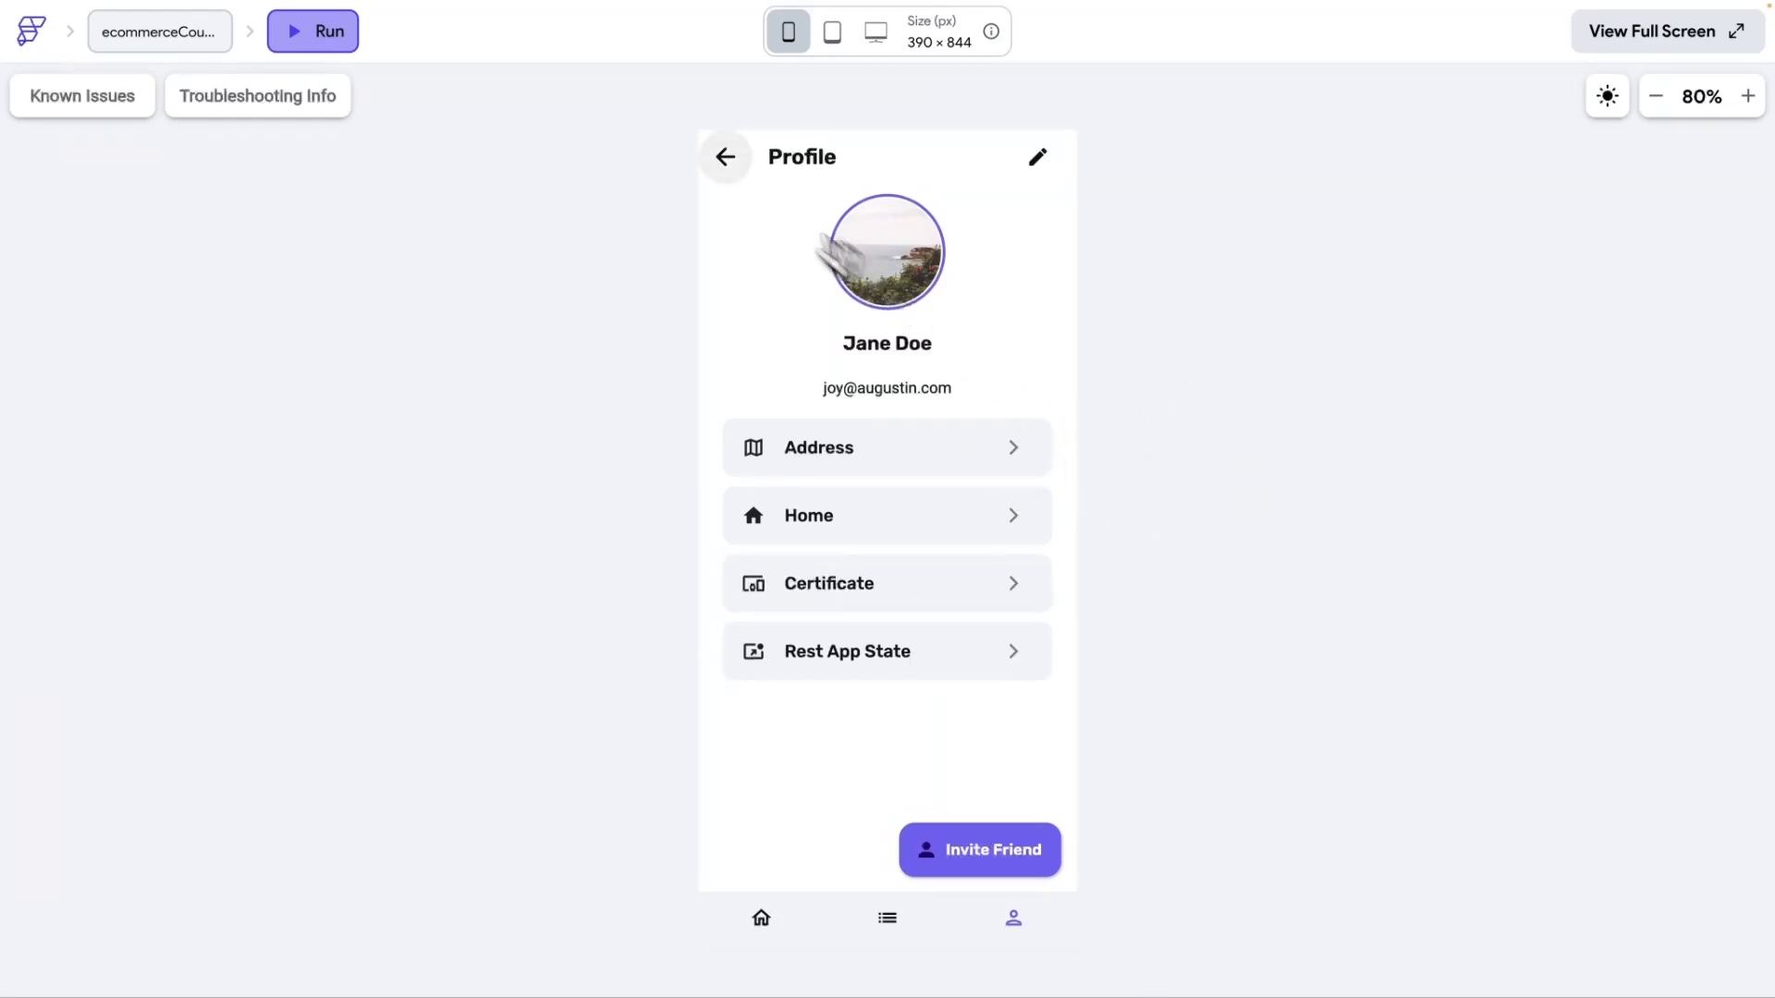
pyautogui.click(725, 158)
pyautogui.click(867, 205)
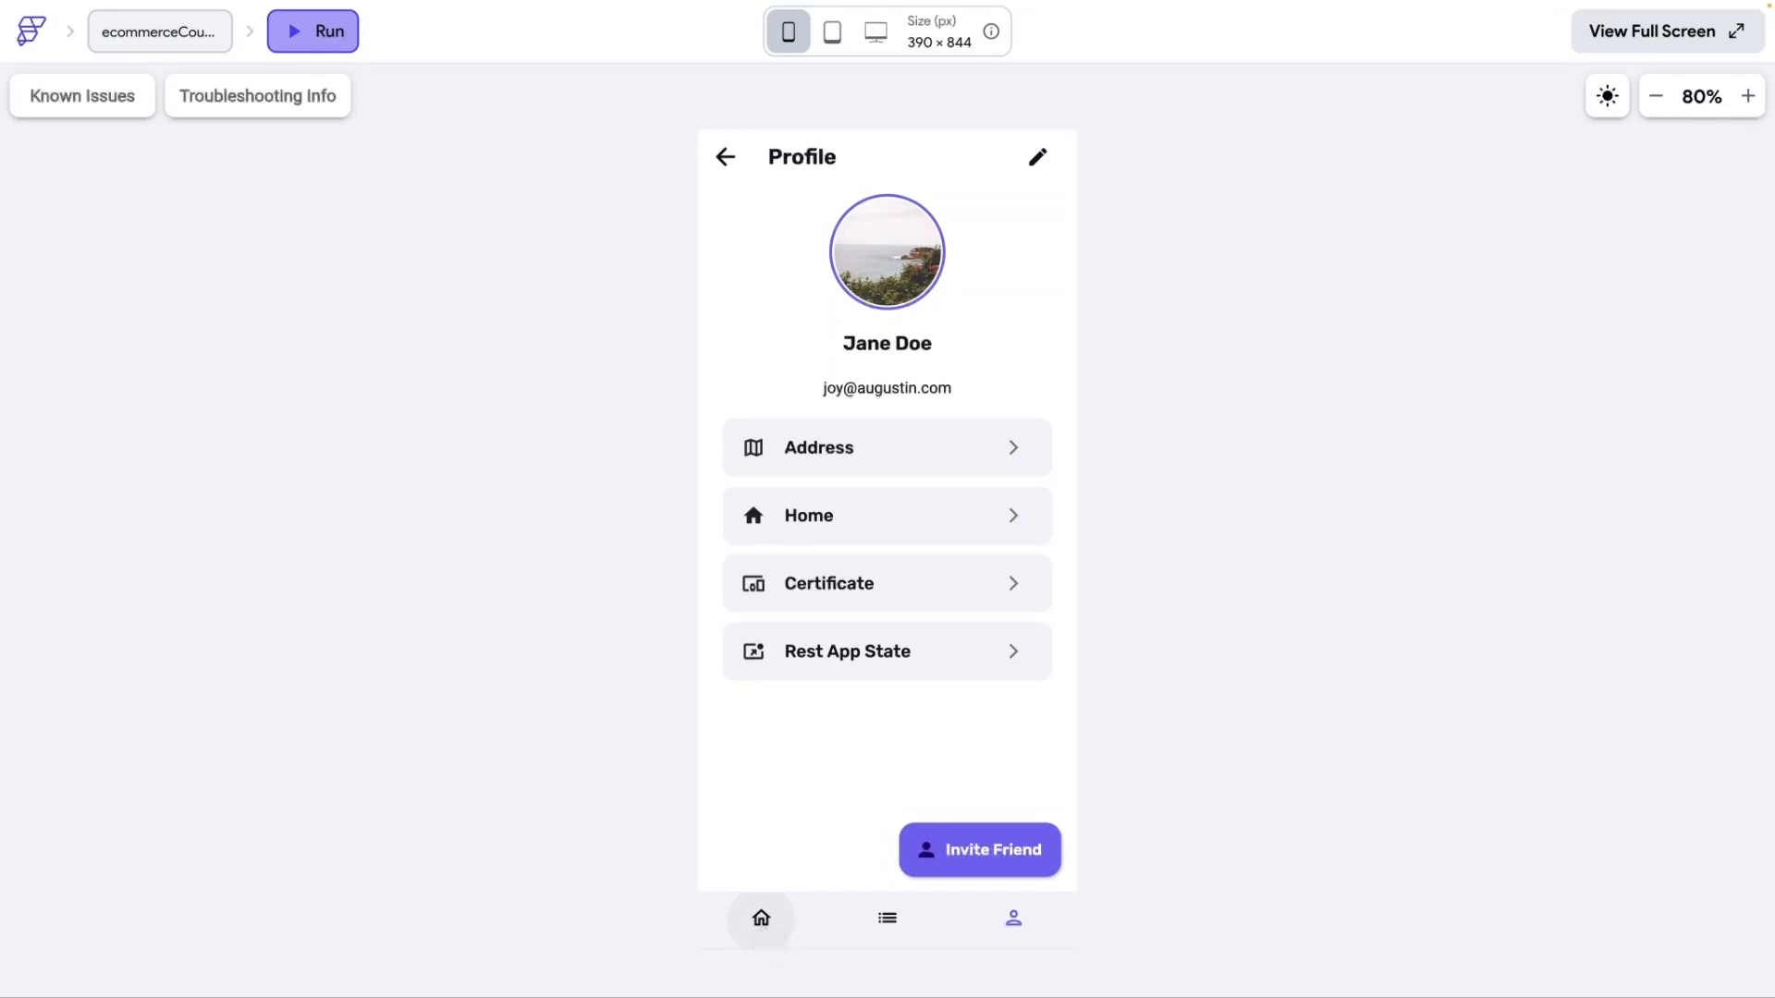
# - Open the product list page in the running app and reload it to examine the Top Selling cards' Fade animation
pyautogui.click(764, 921)
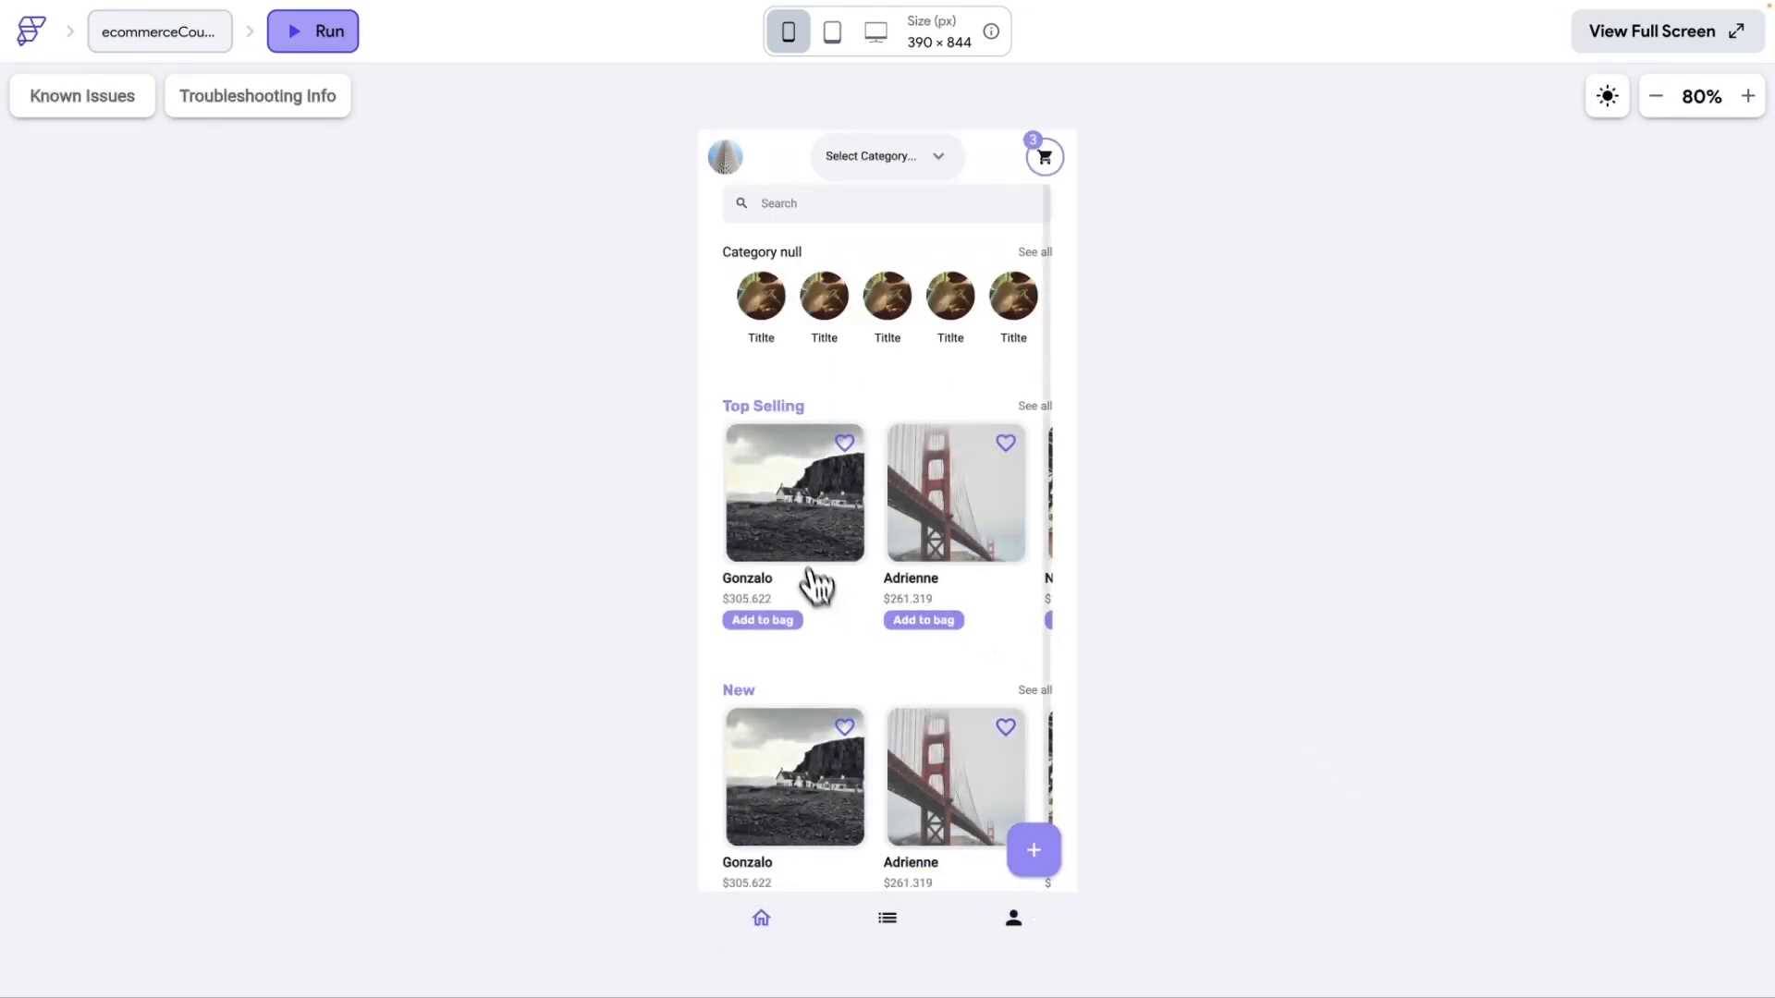
pyautogui.moveTo(938, 543); pyautogui.dragTo(989, 525)
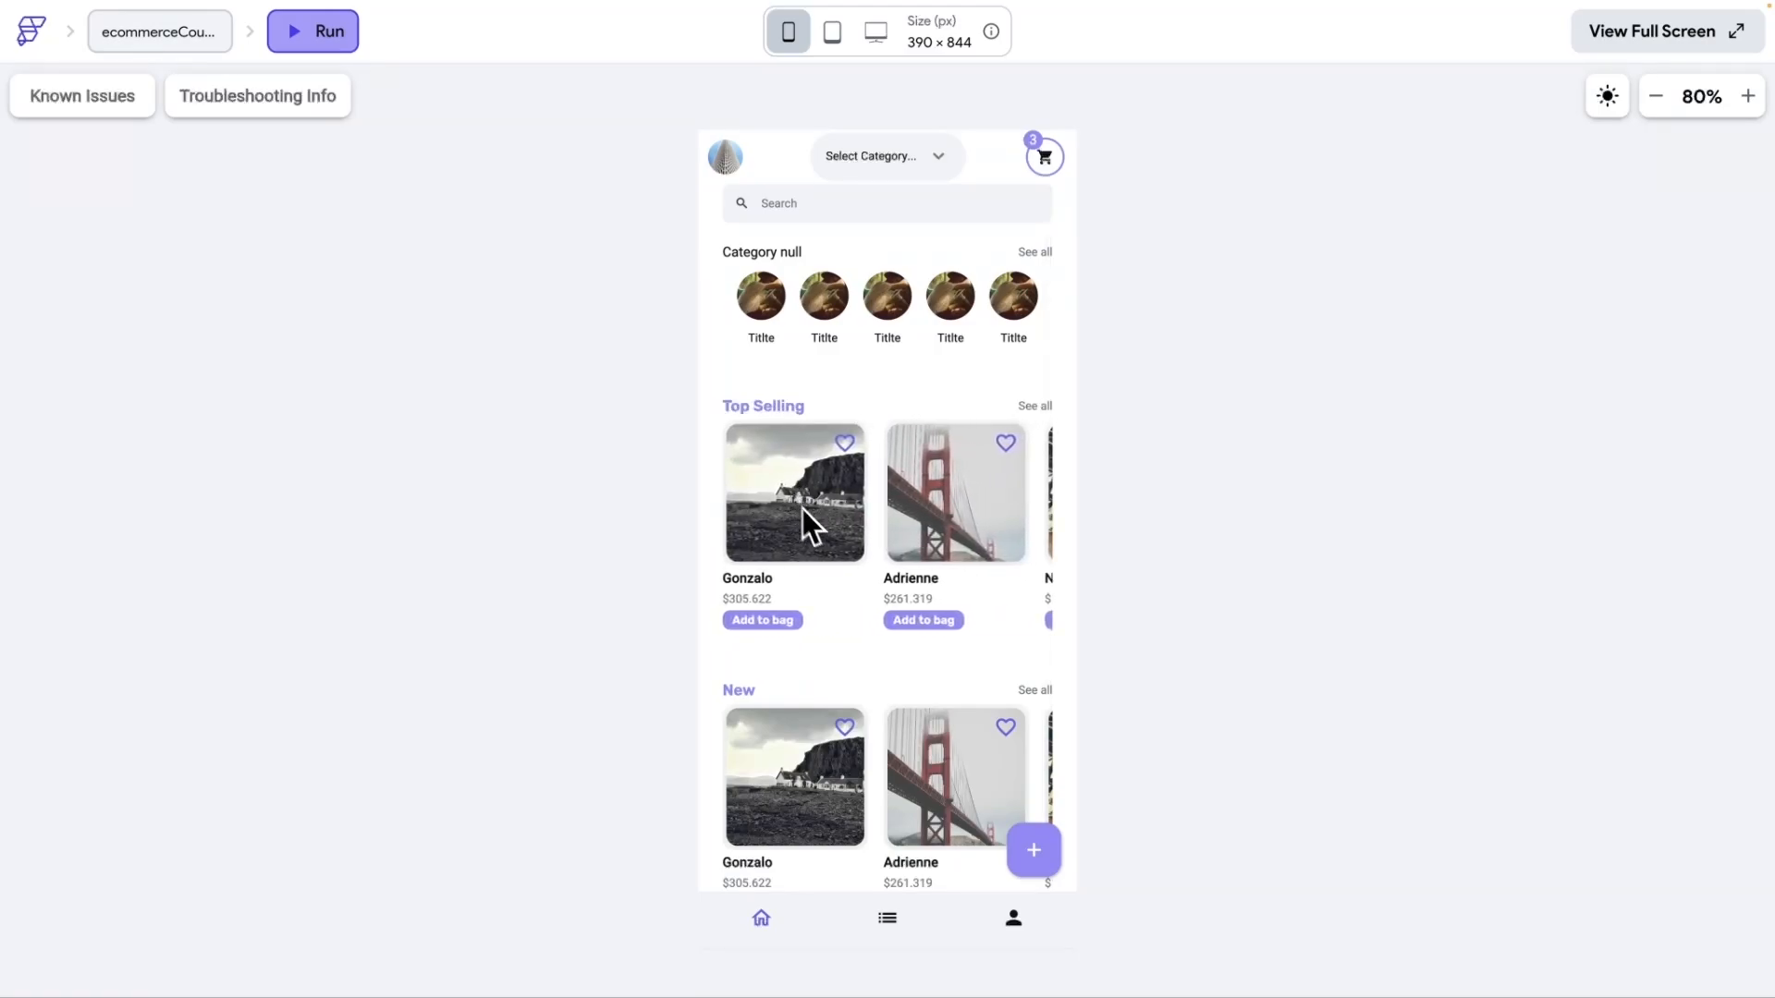
pyautogui.moveTo(835, 534); pyautogui.dragTo(946, 535)
pyautogui.click(899, 926)
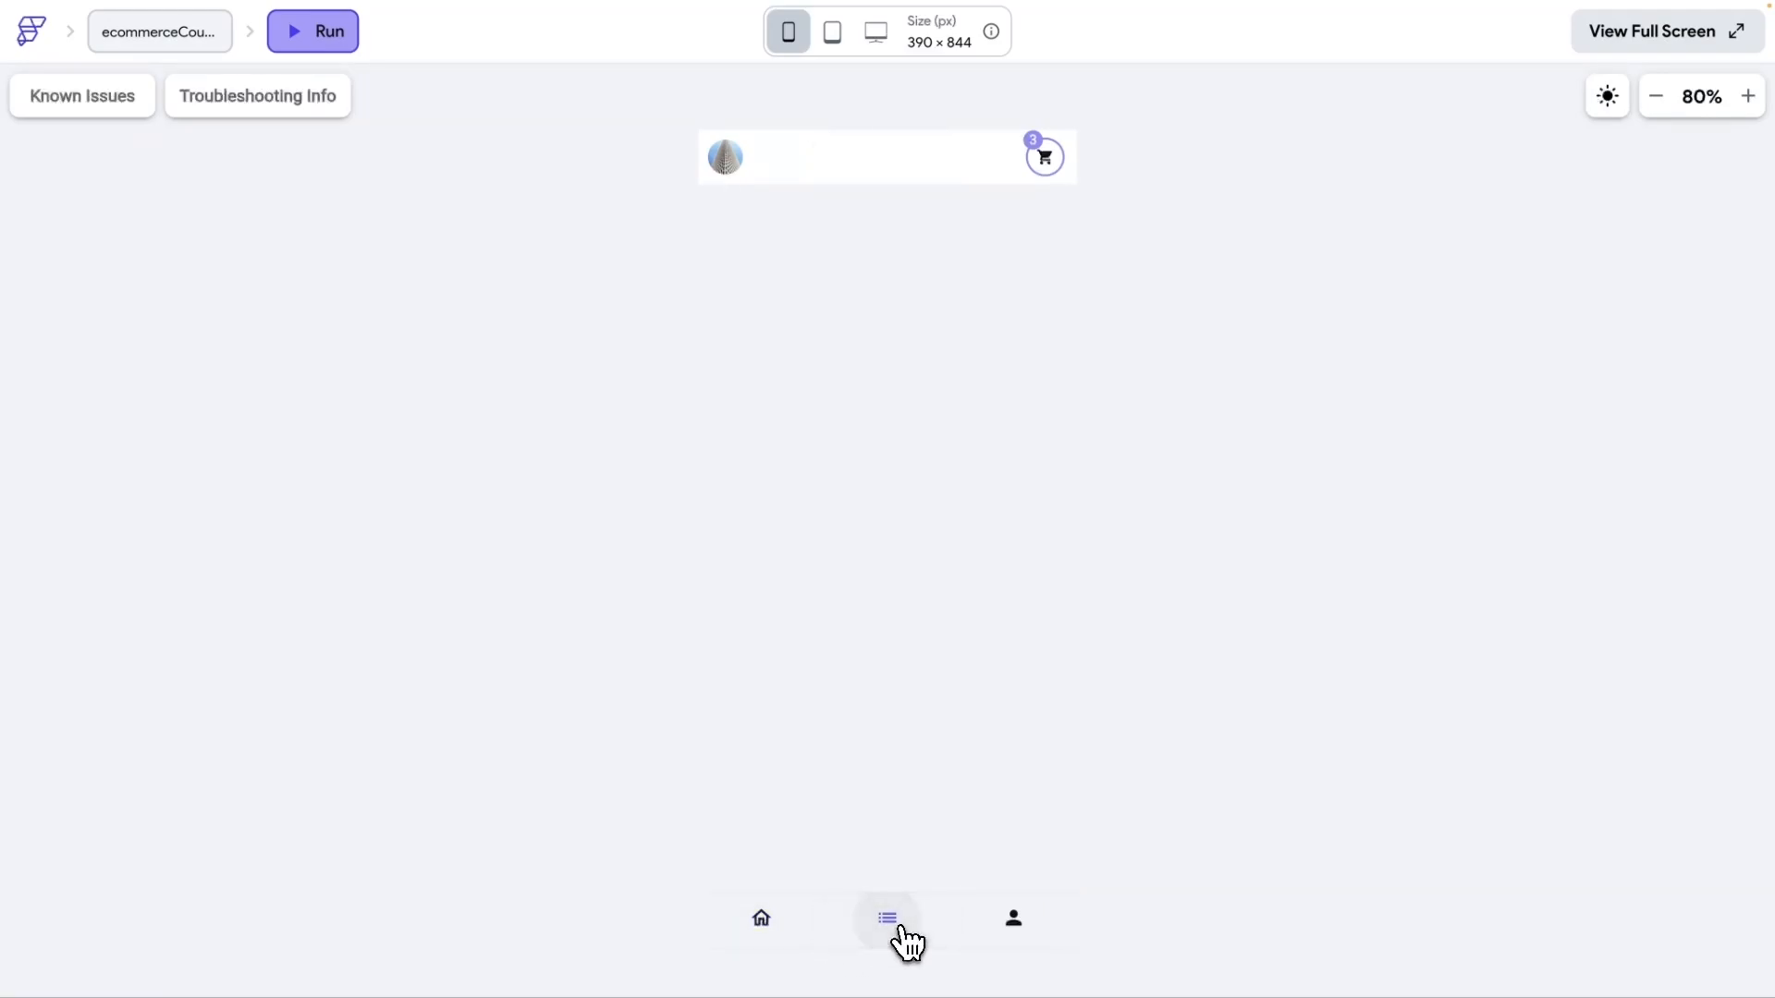
pyautogui.click(761, 922)
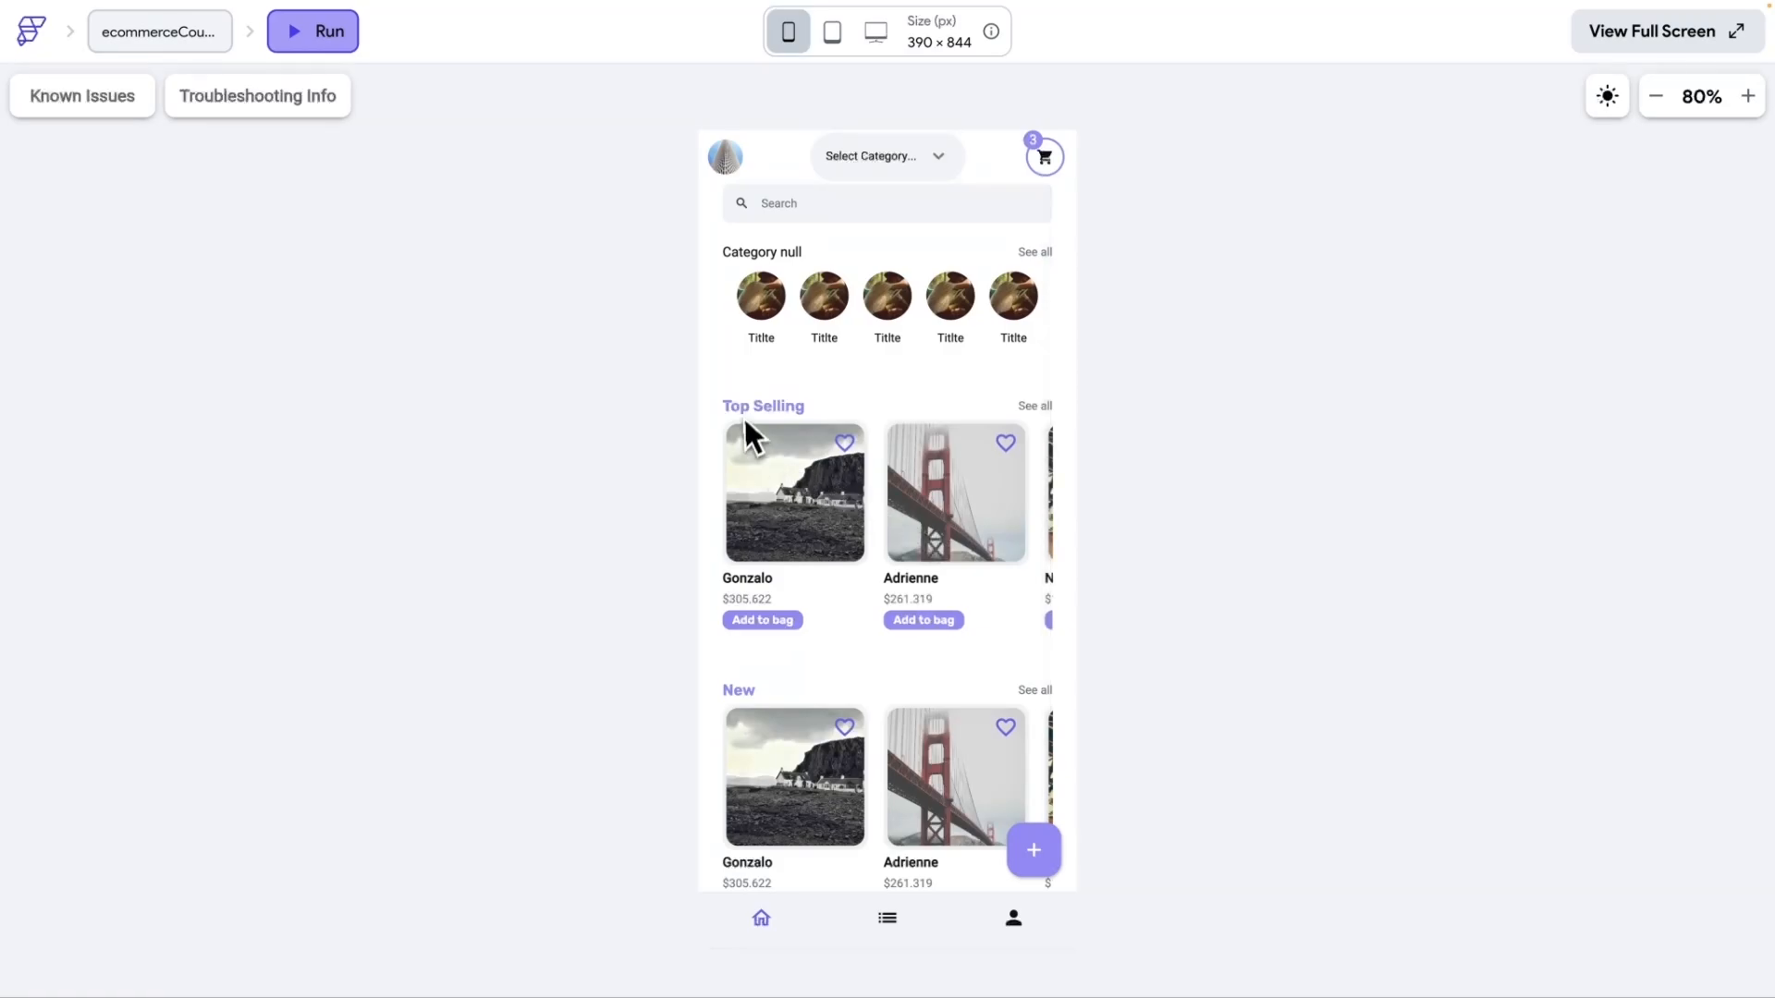
pyautogui.moveTo(959, 497)
pyautogui.mouseDown()
pyautogui.moveTo(852, 502)
pyautogui.moveTo(943, 508)
pyautogui.mouseUp()
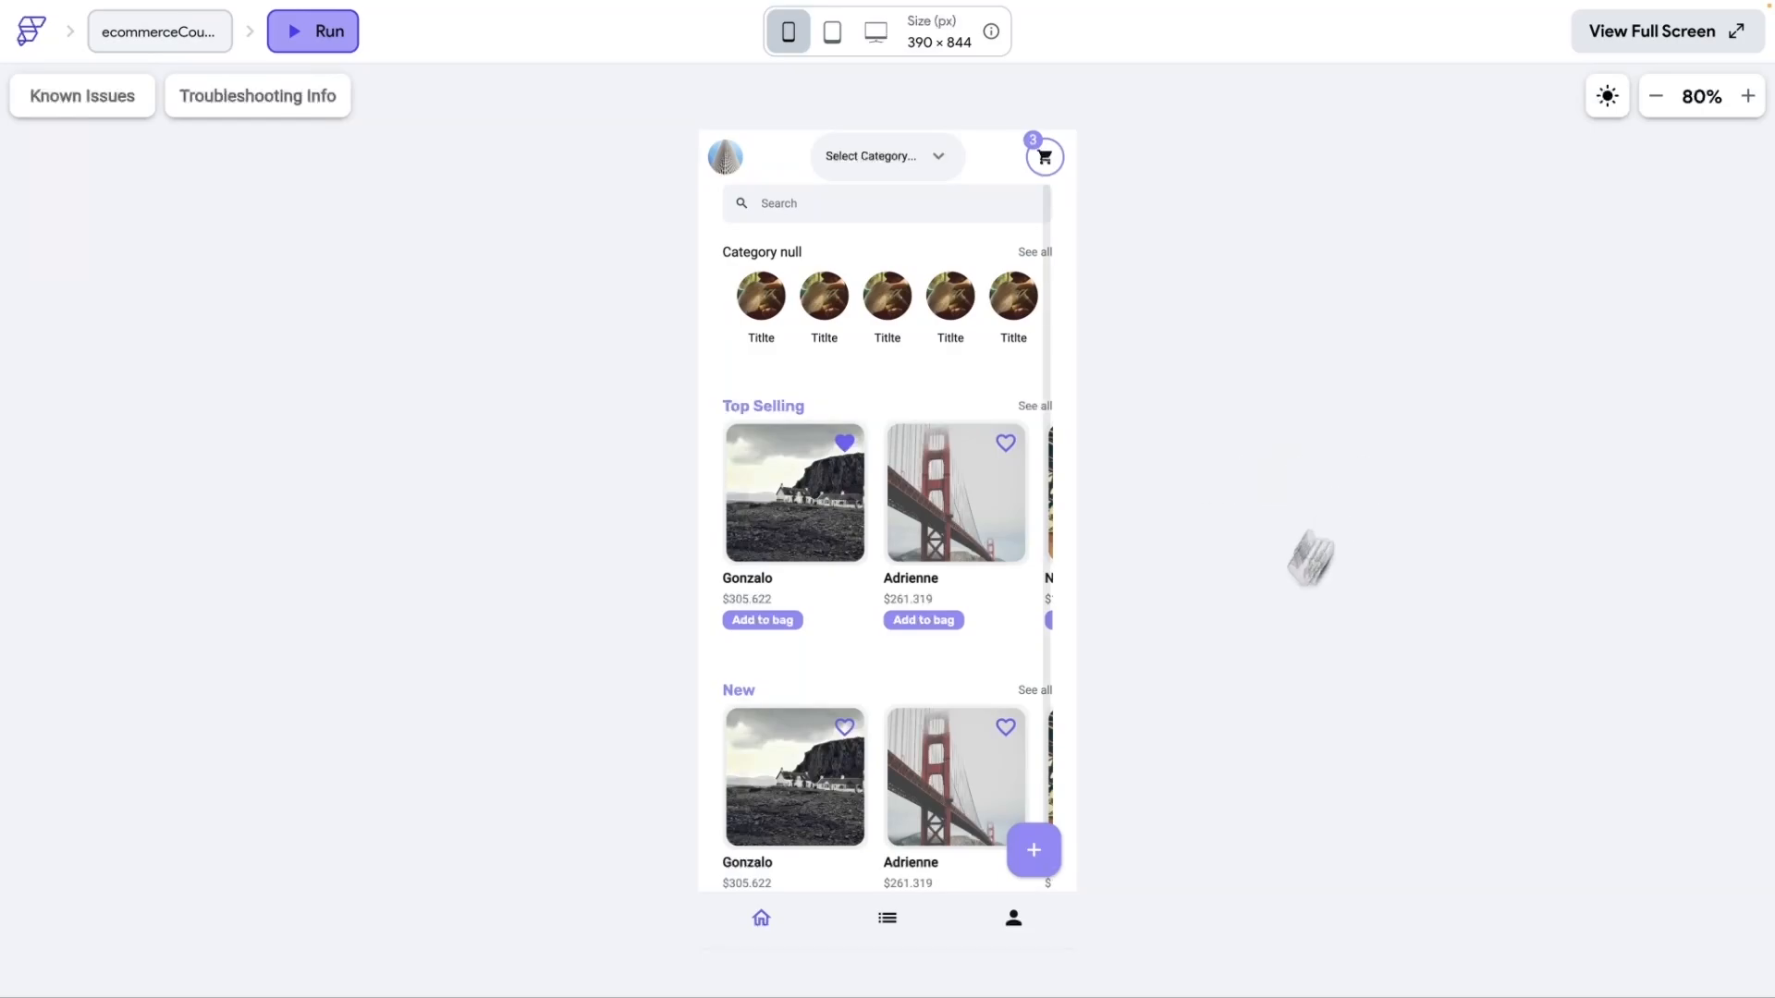
# - Switch to the profile page and back to the product list to compare both pages' staggered load animations
pyautogui.click(1023, 929)
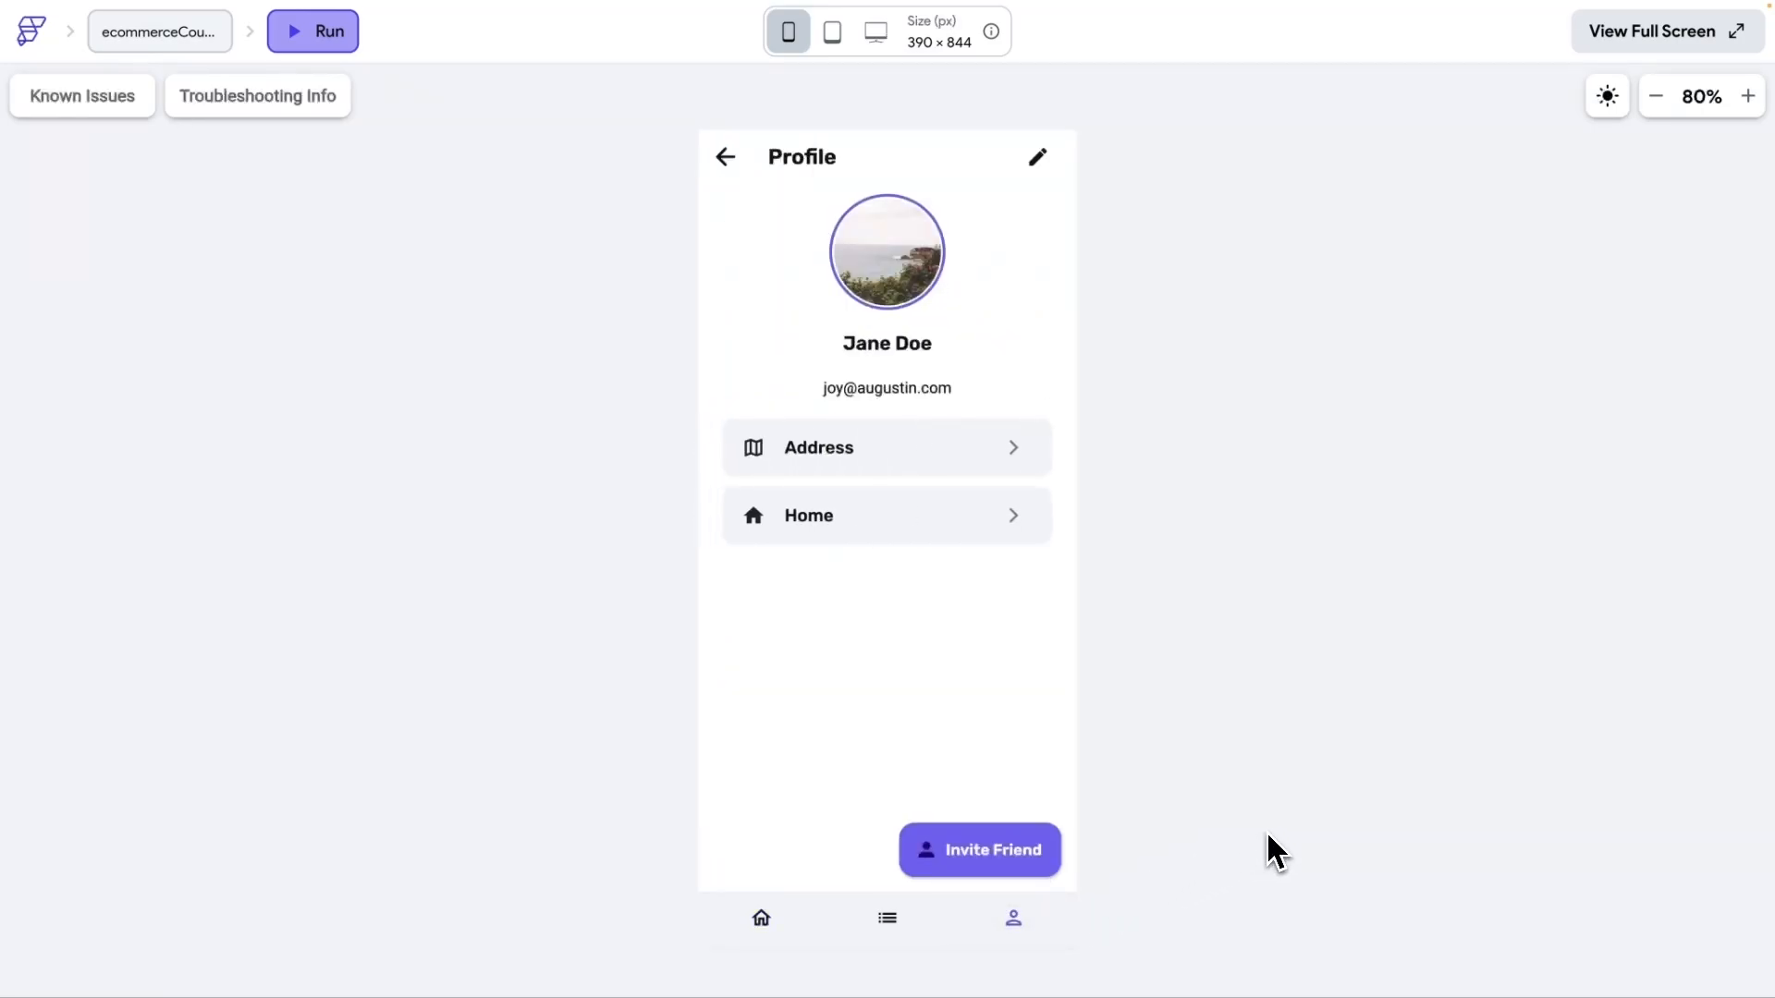
pyautogui.click(767, 932)
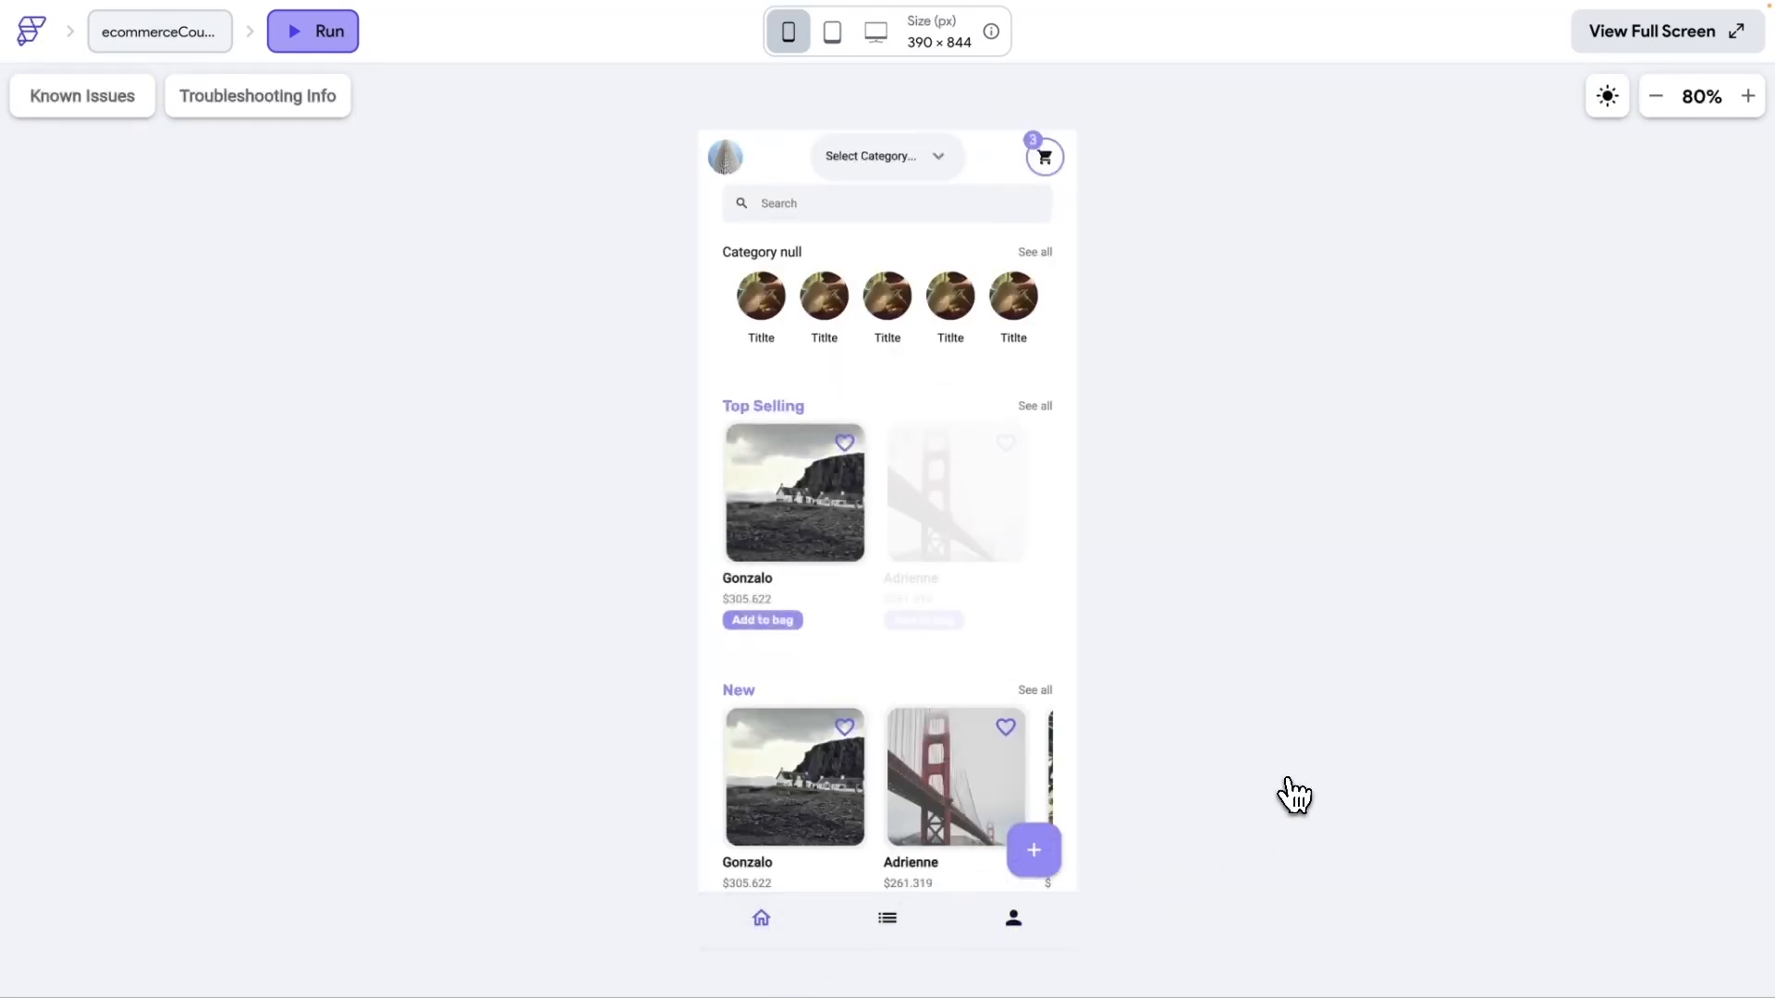
pyautogui.hscroll(1, 919, 514)
pyautogui.moveTo(919, 512); pyautogui.dragTo(1077, 516)
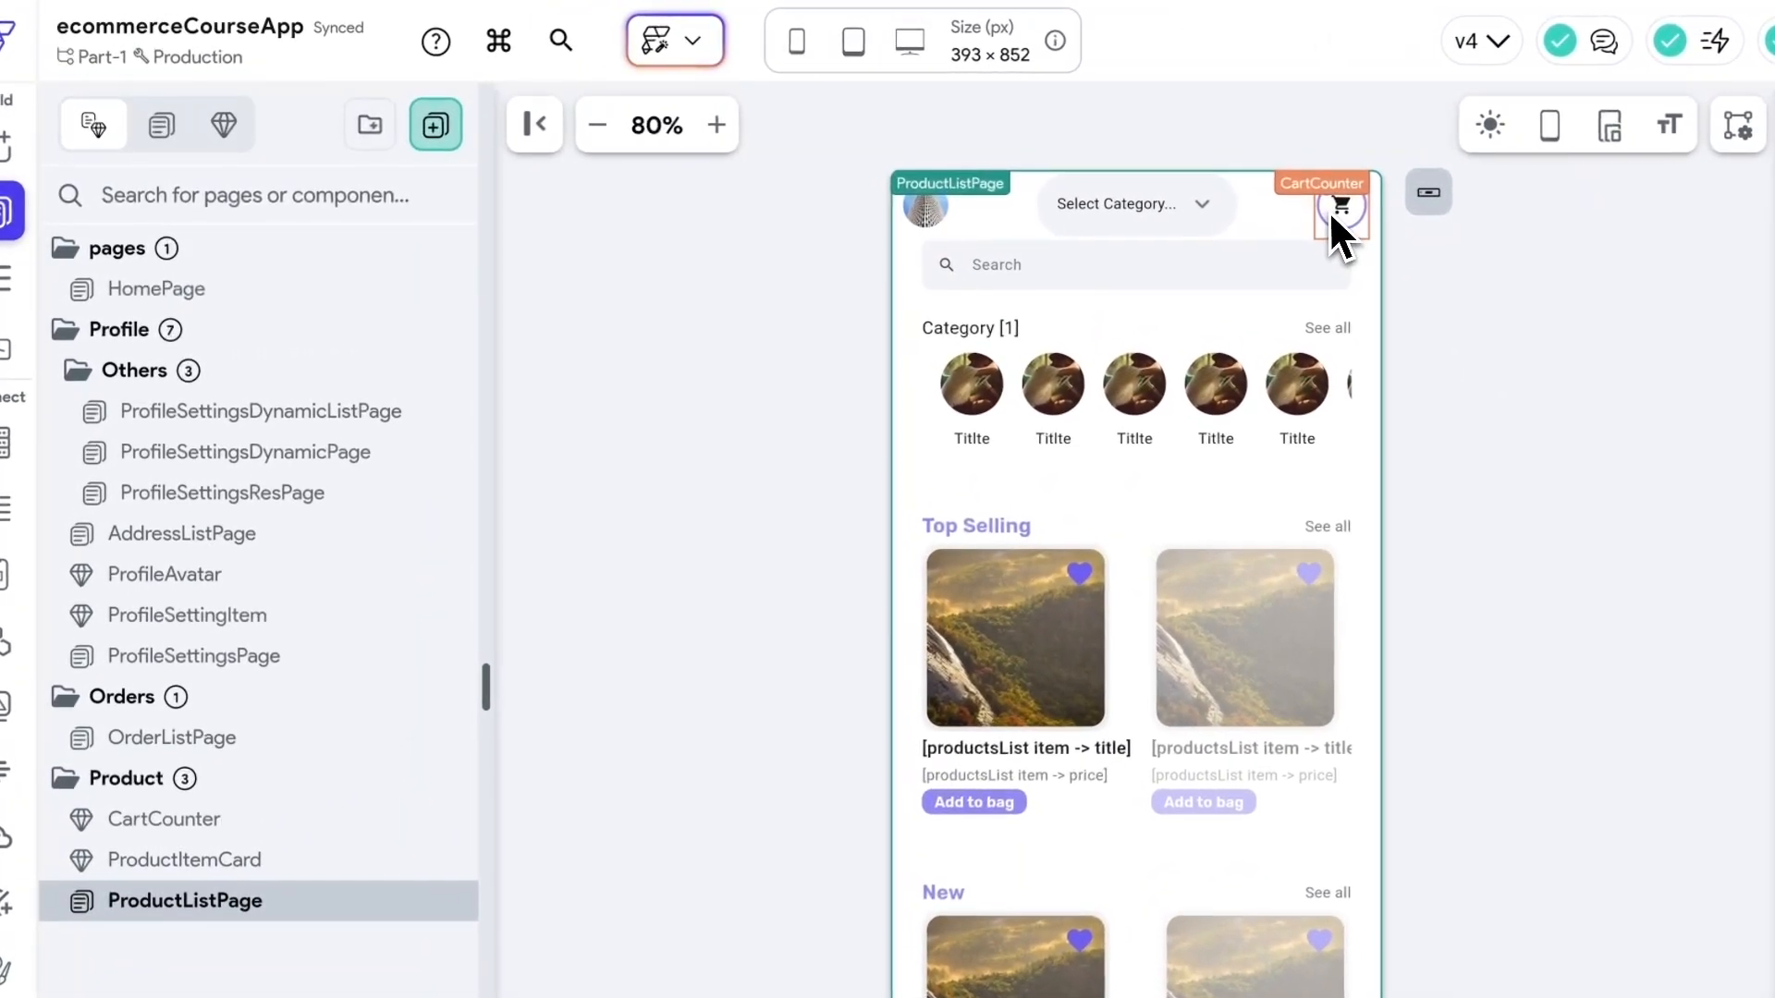
# - Return to the app's design and open the CartCounter component for editing
pyautogui.click(1346, 217)
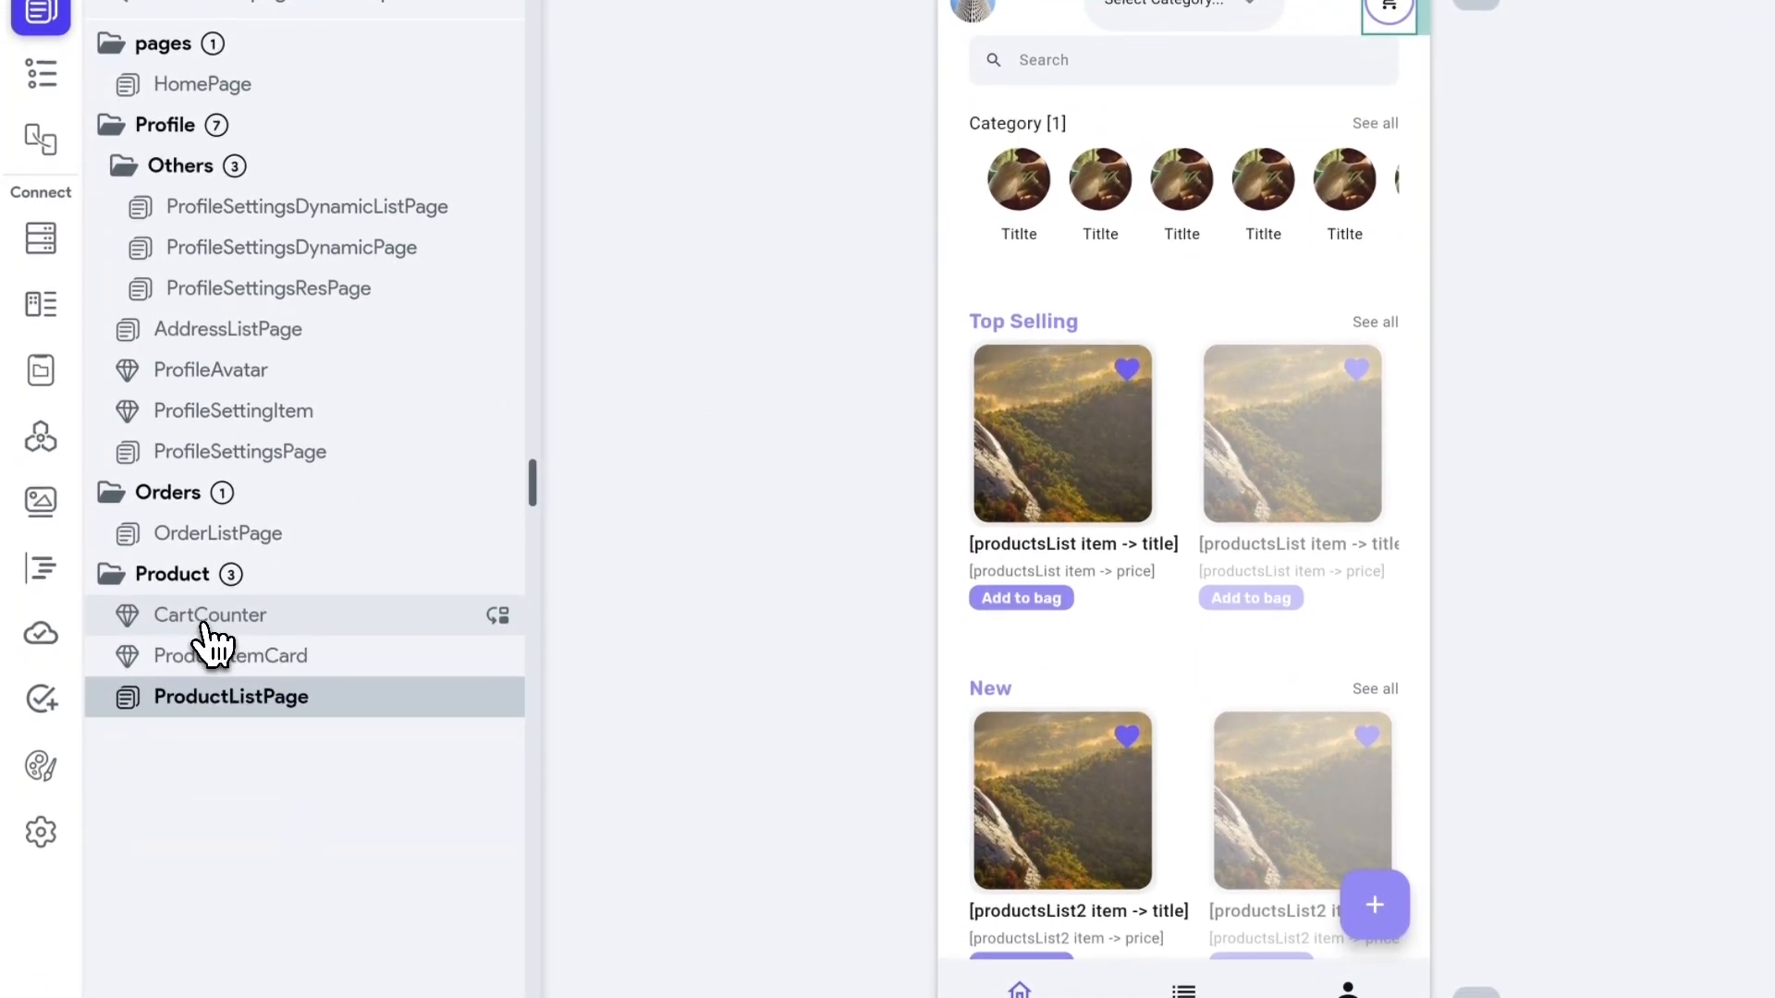
pyautogui.click(212, 828)
pyautogui.click(763, 125)
pyautogui.click(764, 125)
pyautogui.click(764, 125)
pyautogui.click(763, 125)
pyautogui.click(763, 125)
pyautogui.click(764, 125)
pyautogui.click(763, 124)
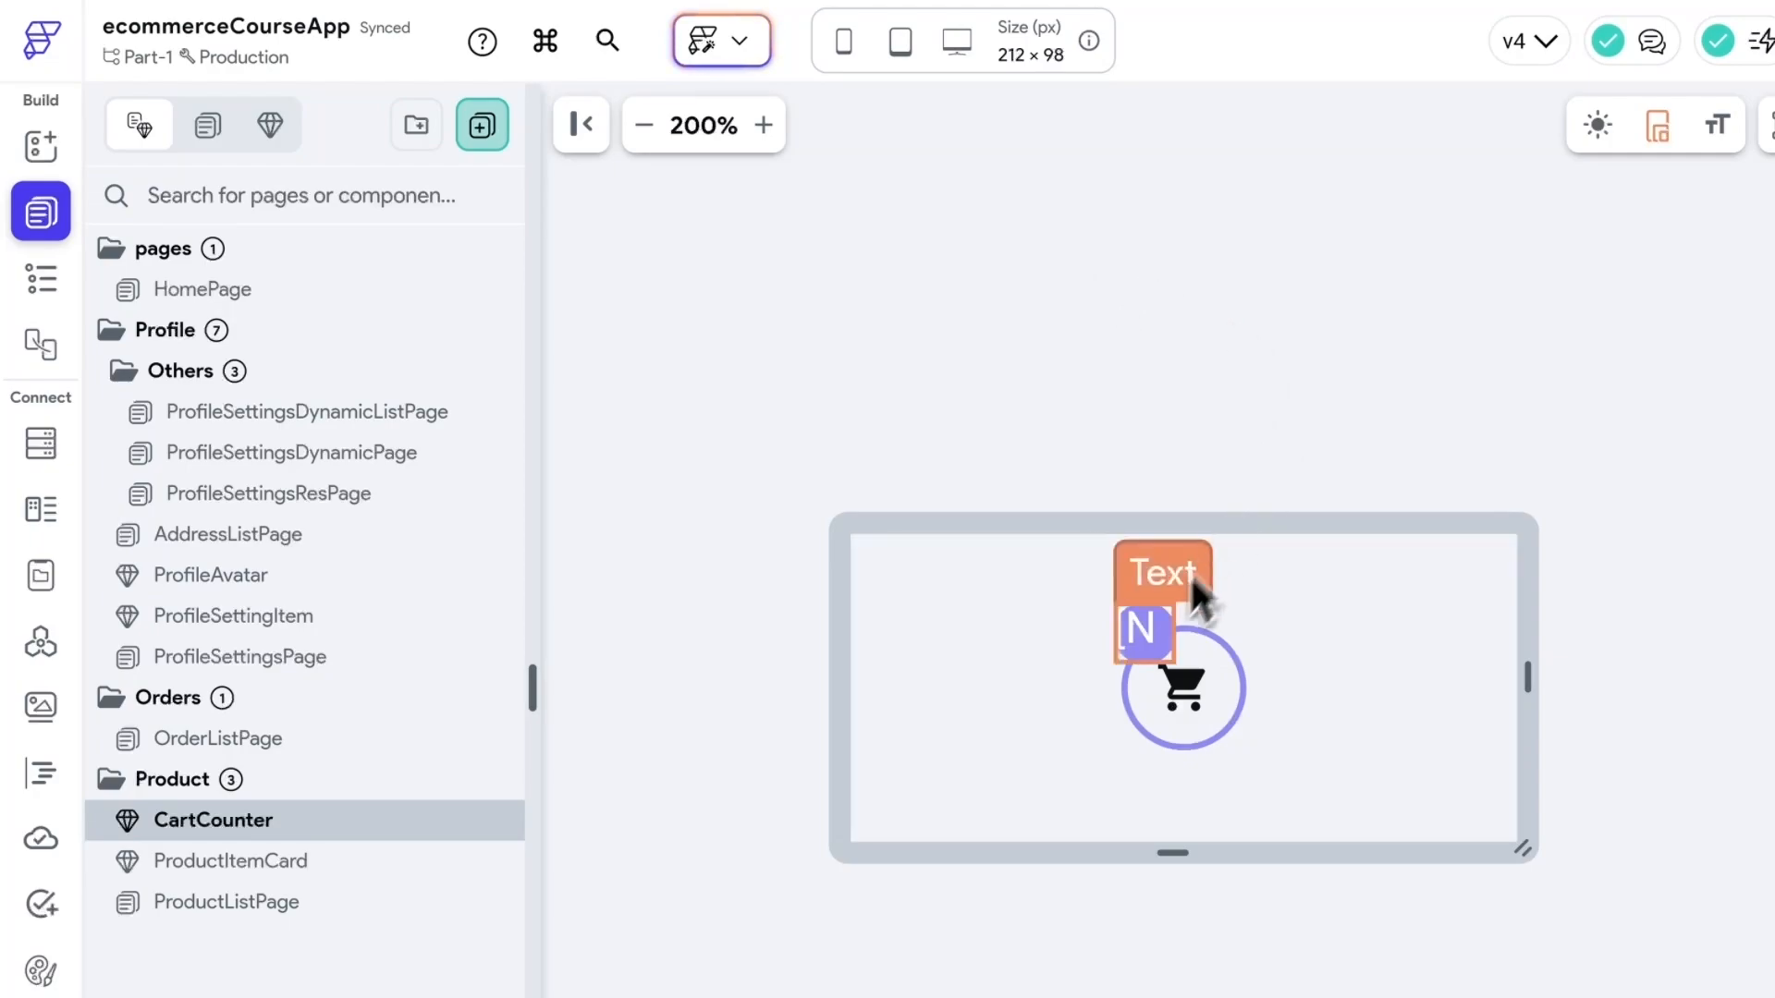
# - Enable implicit animation on the cart badge's Container inside the Stack and set its animation curve to Elastic
pyautogui.click(1150, 636)
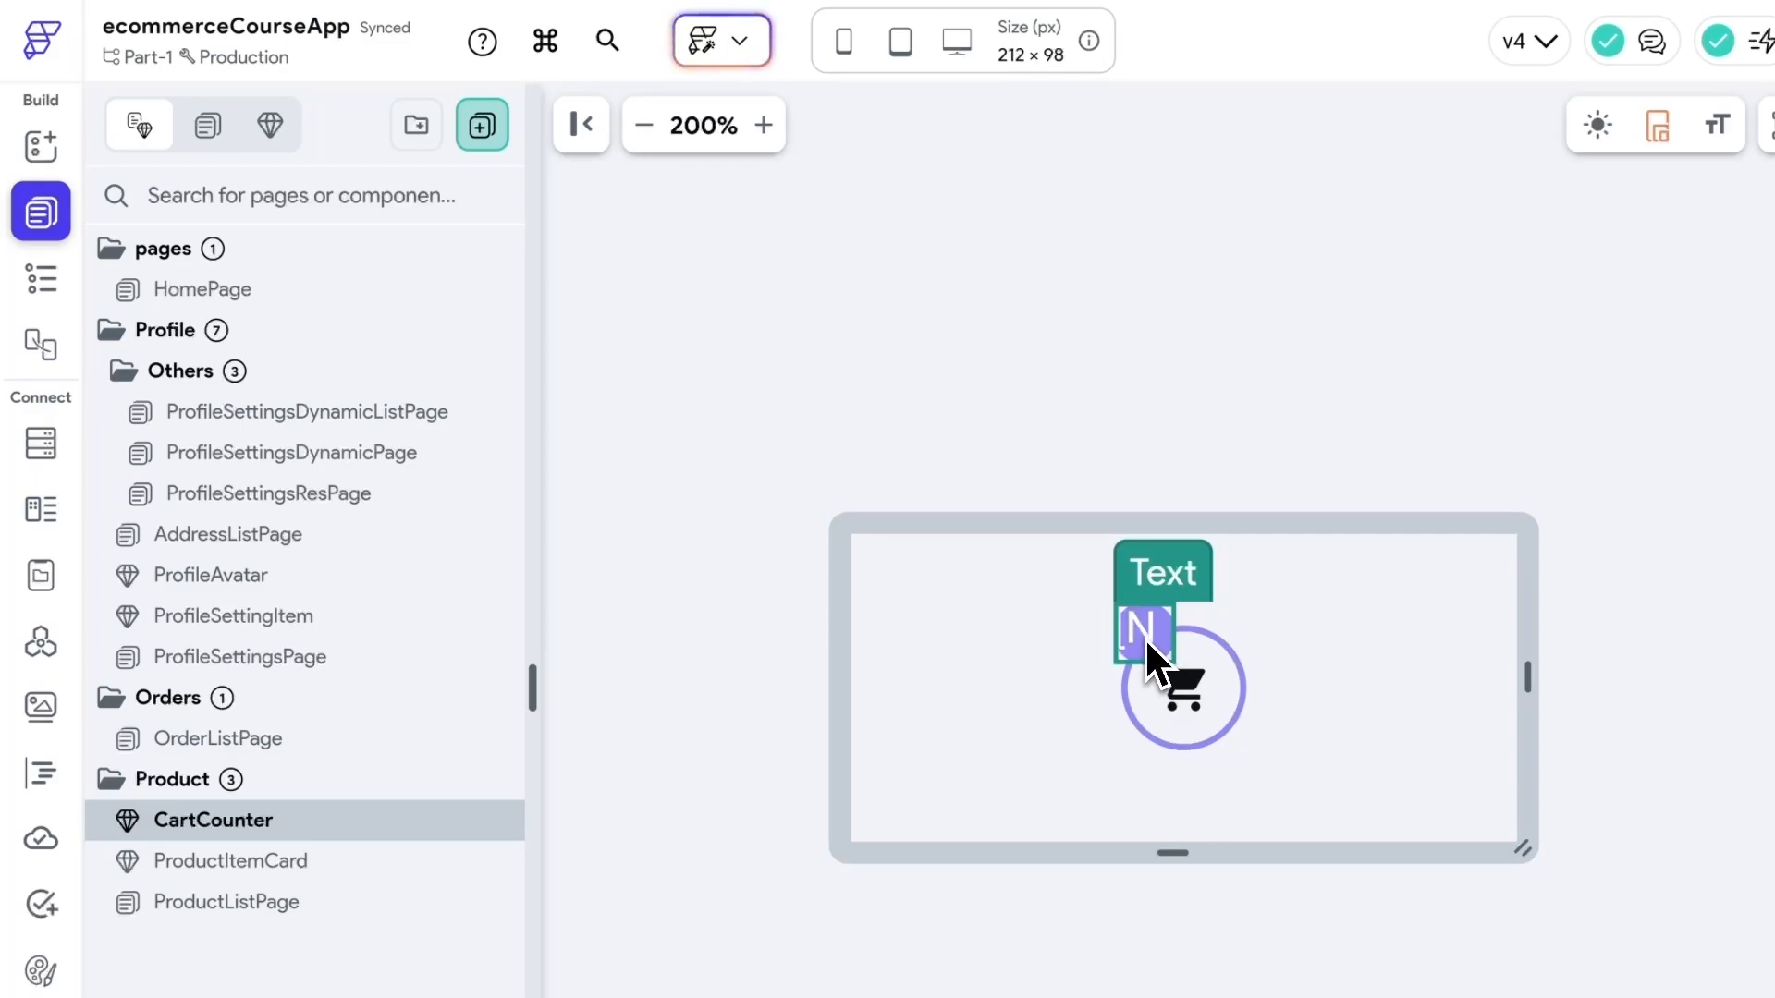
pyautogui.click(41, 278)
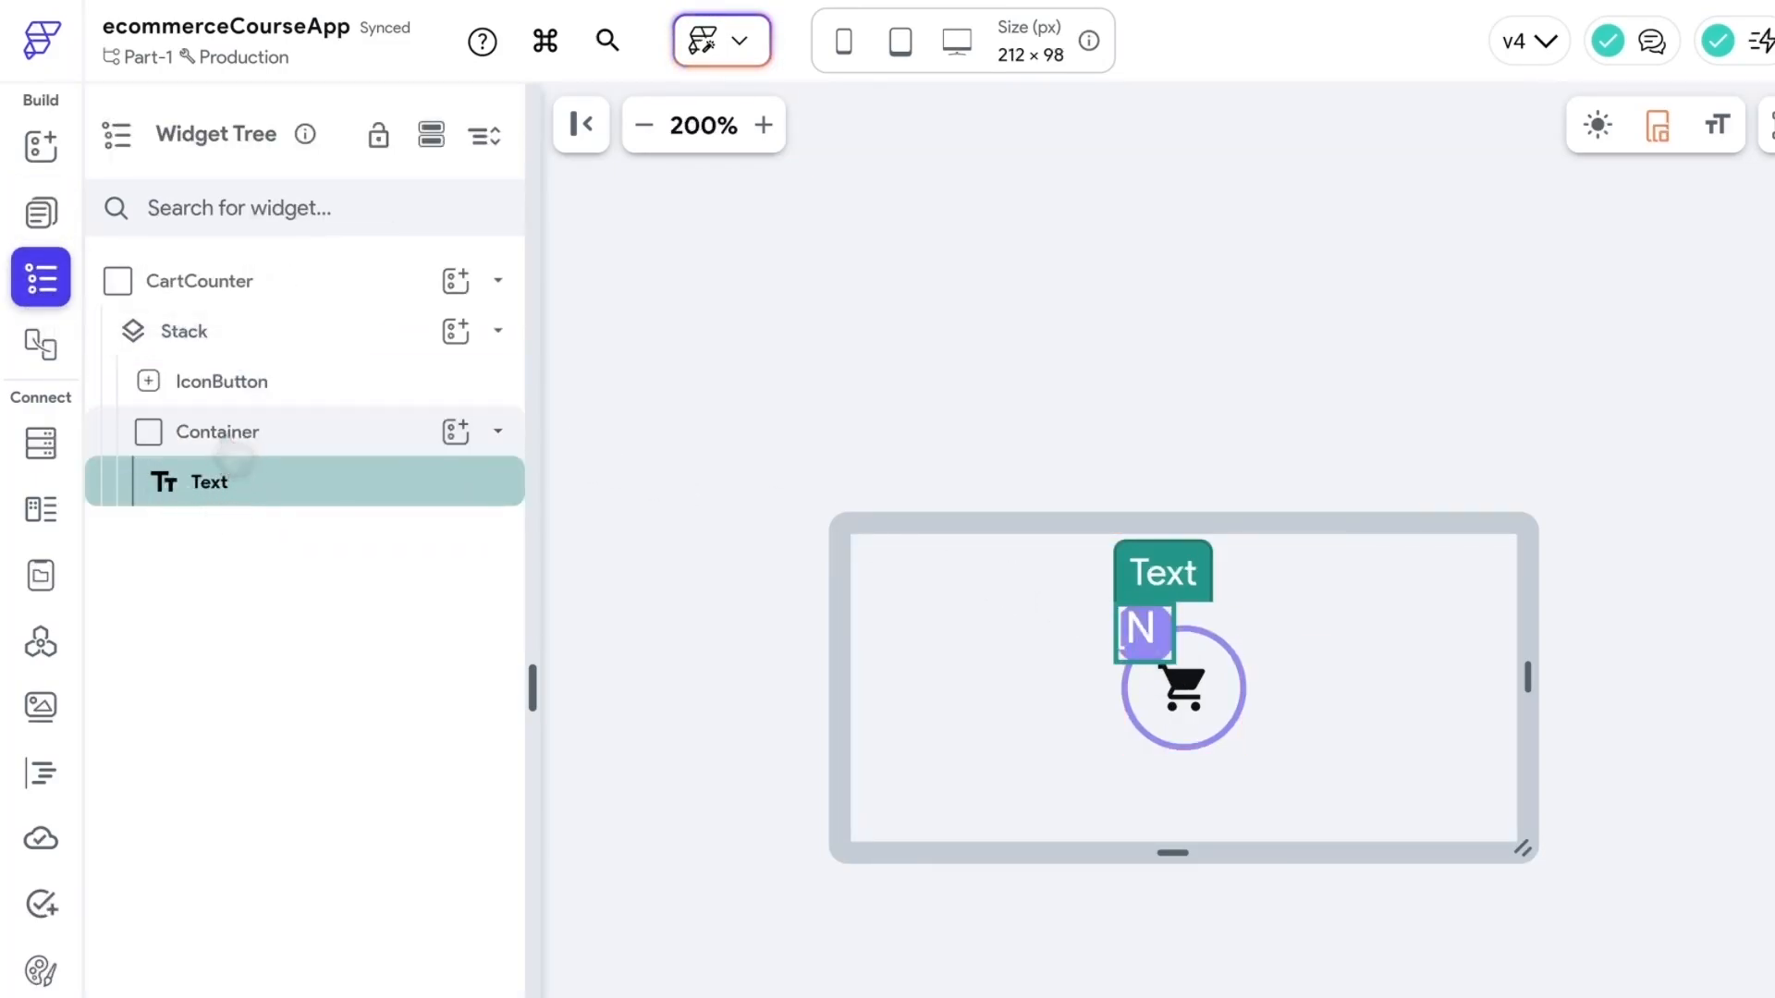
pyautogui.click(236, 451)
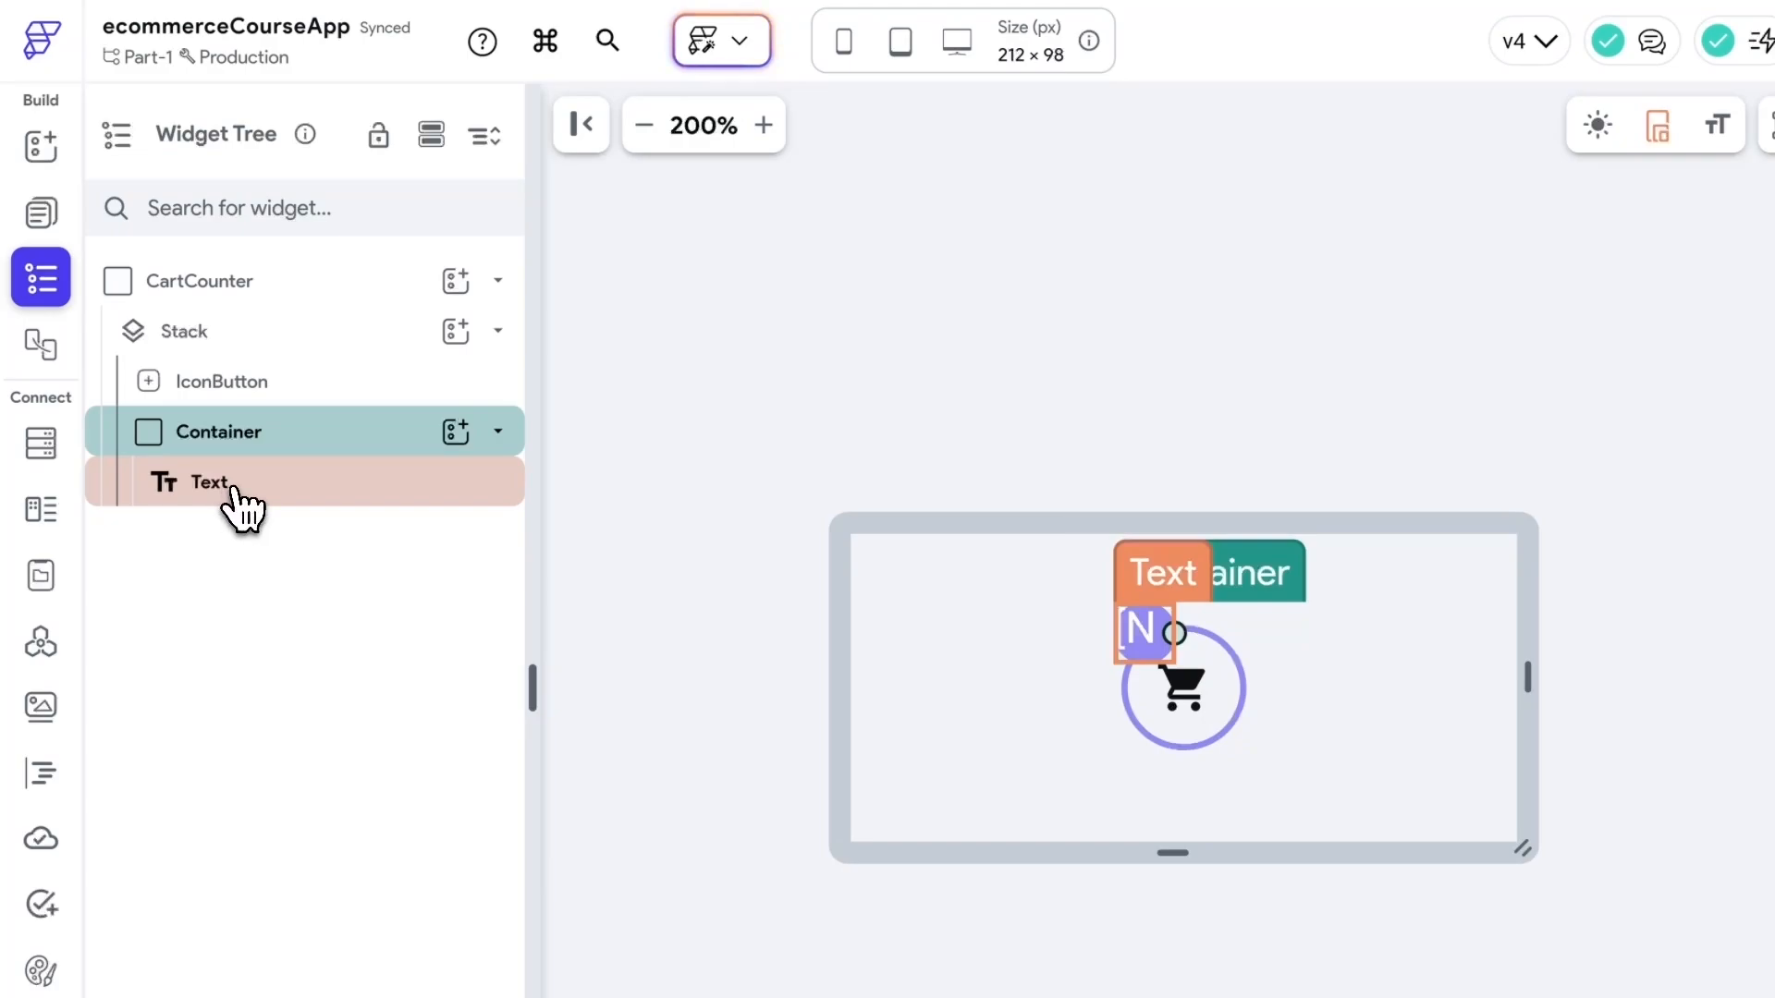
pyautogui.click(228, 443)
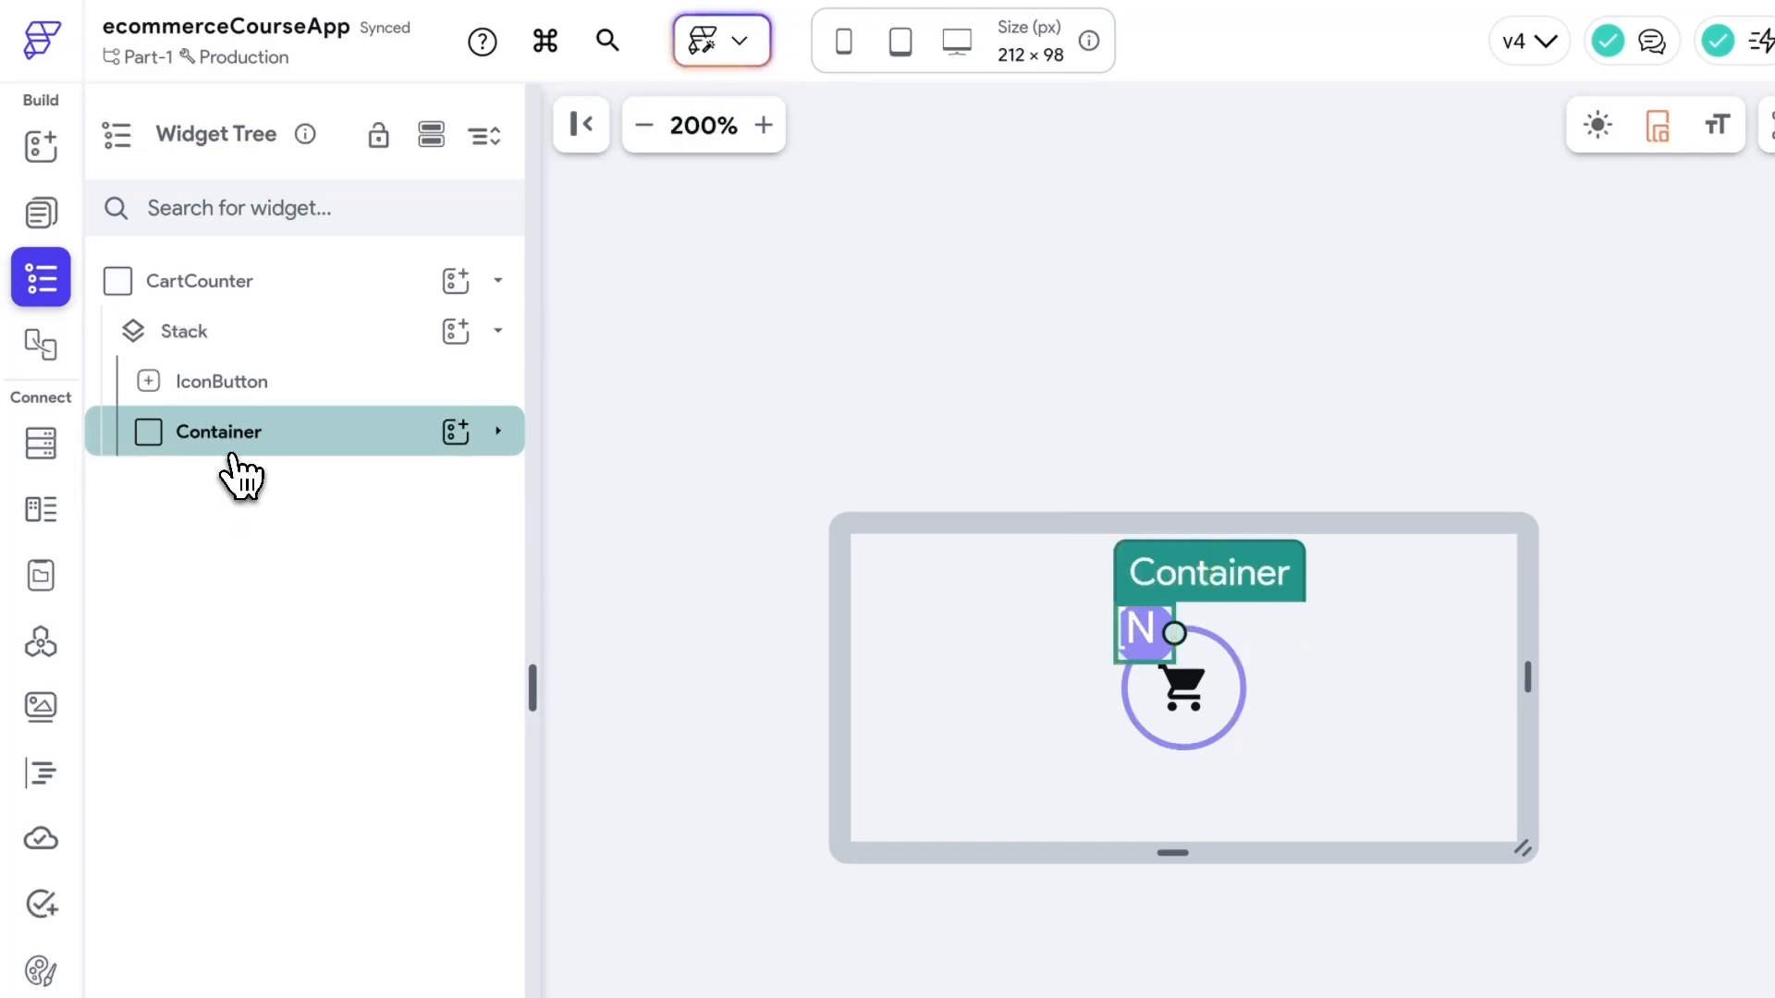
pyautogui.click(499, 435)
pyautogui.click(222, 485)
pyautogui.click(240, 446)
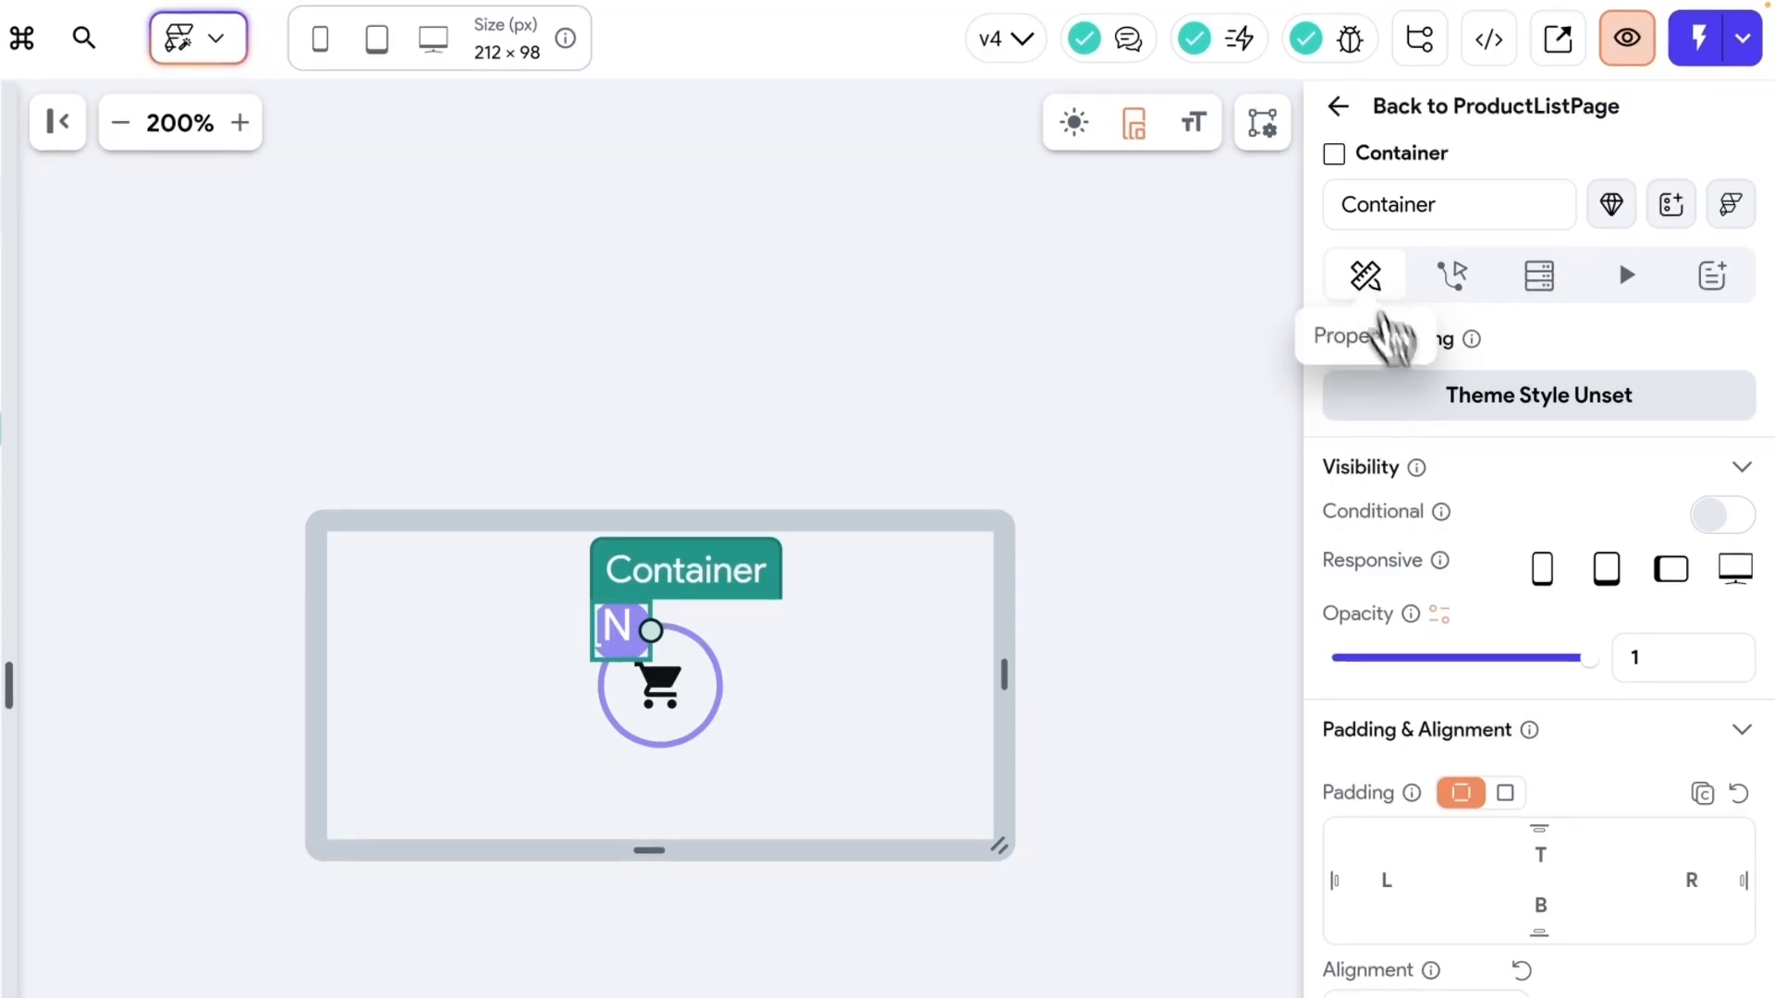
pyautogui.scroll(-10, 1460, 499)
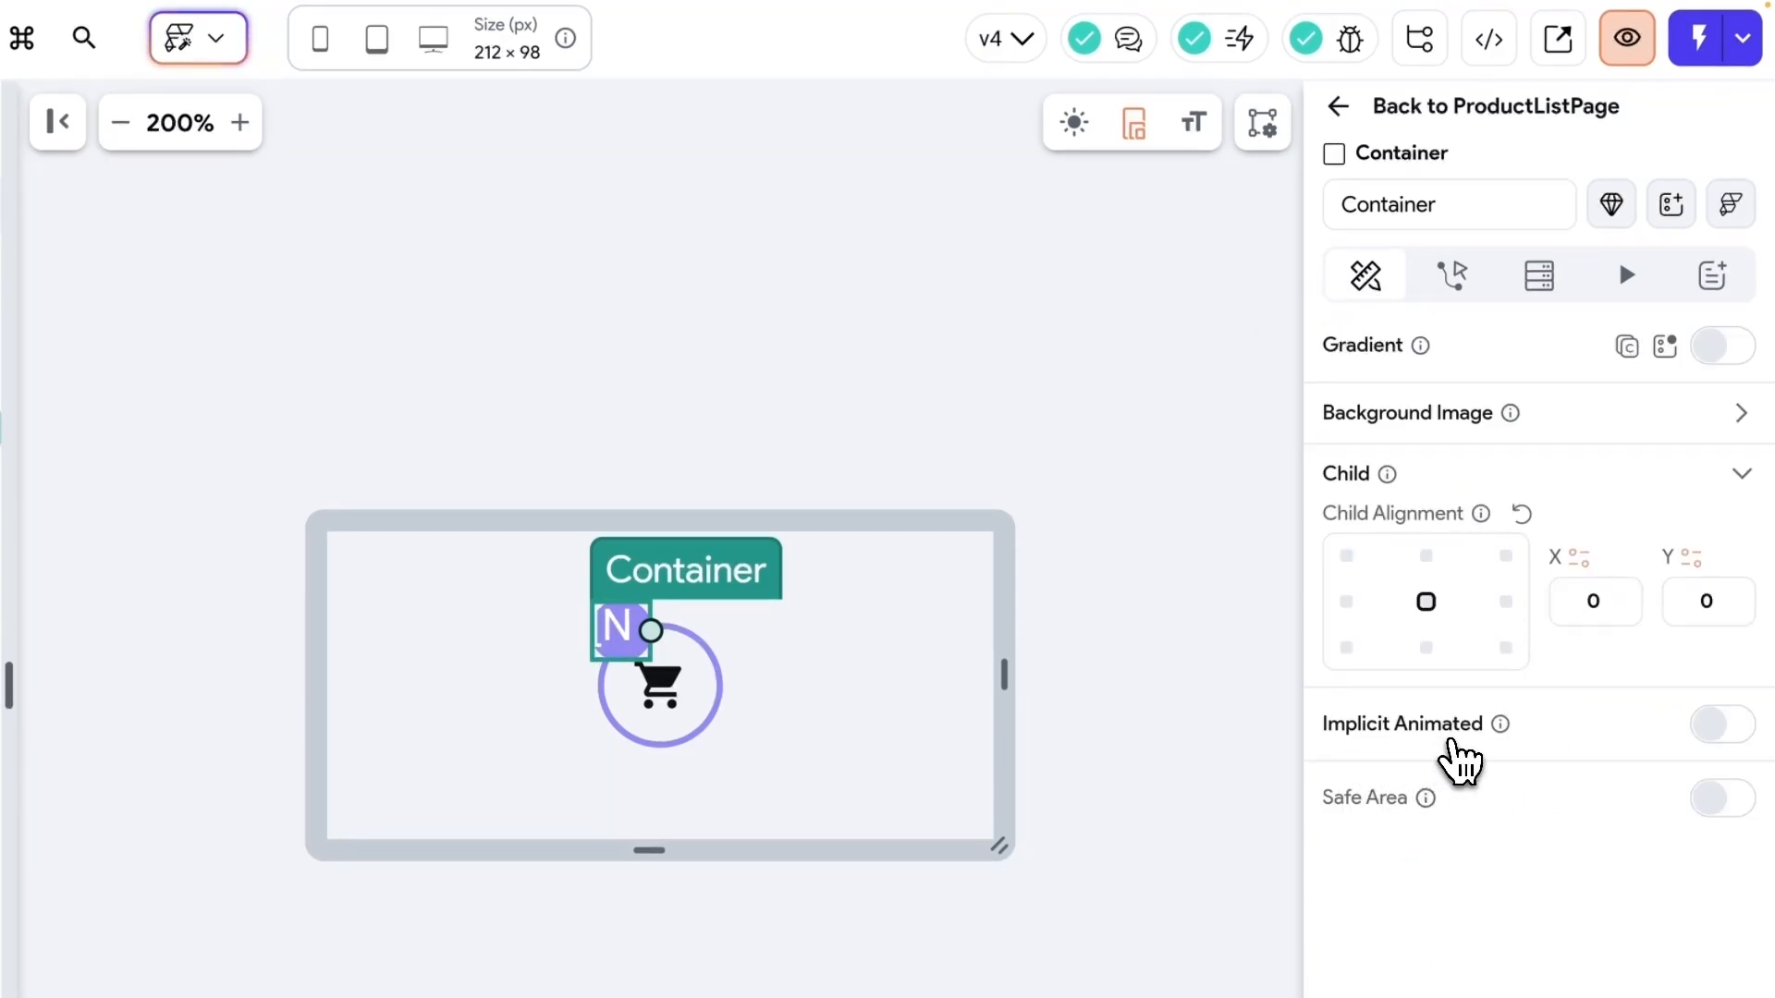
pyautogui.click(1719, 725)
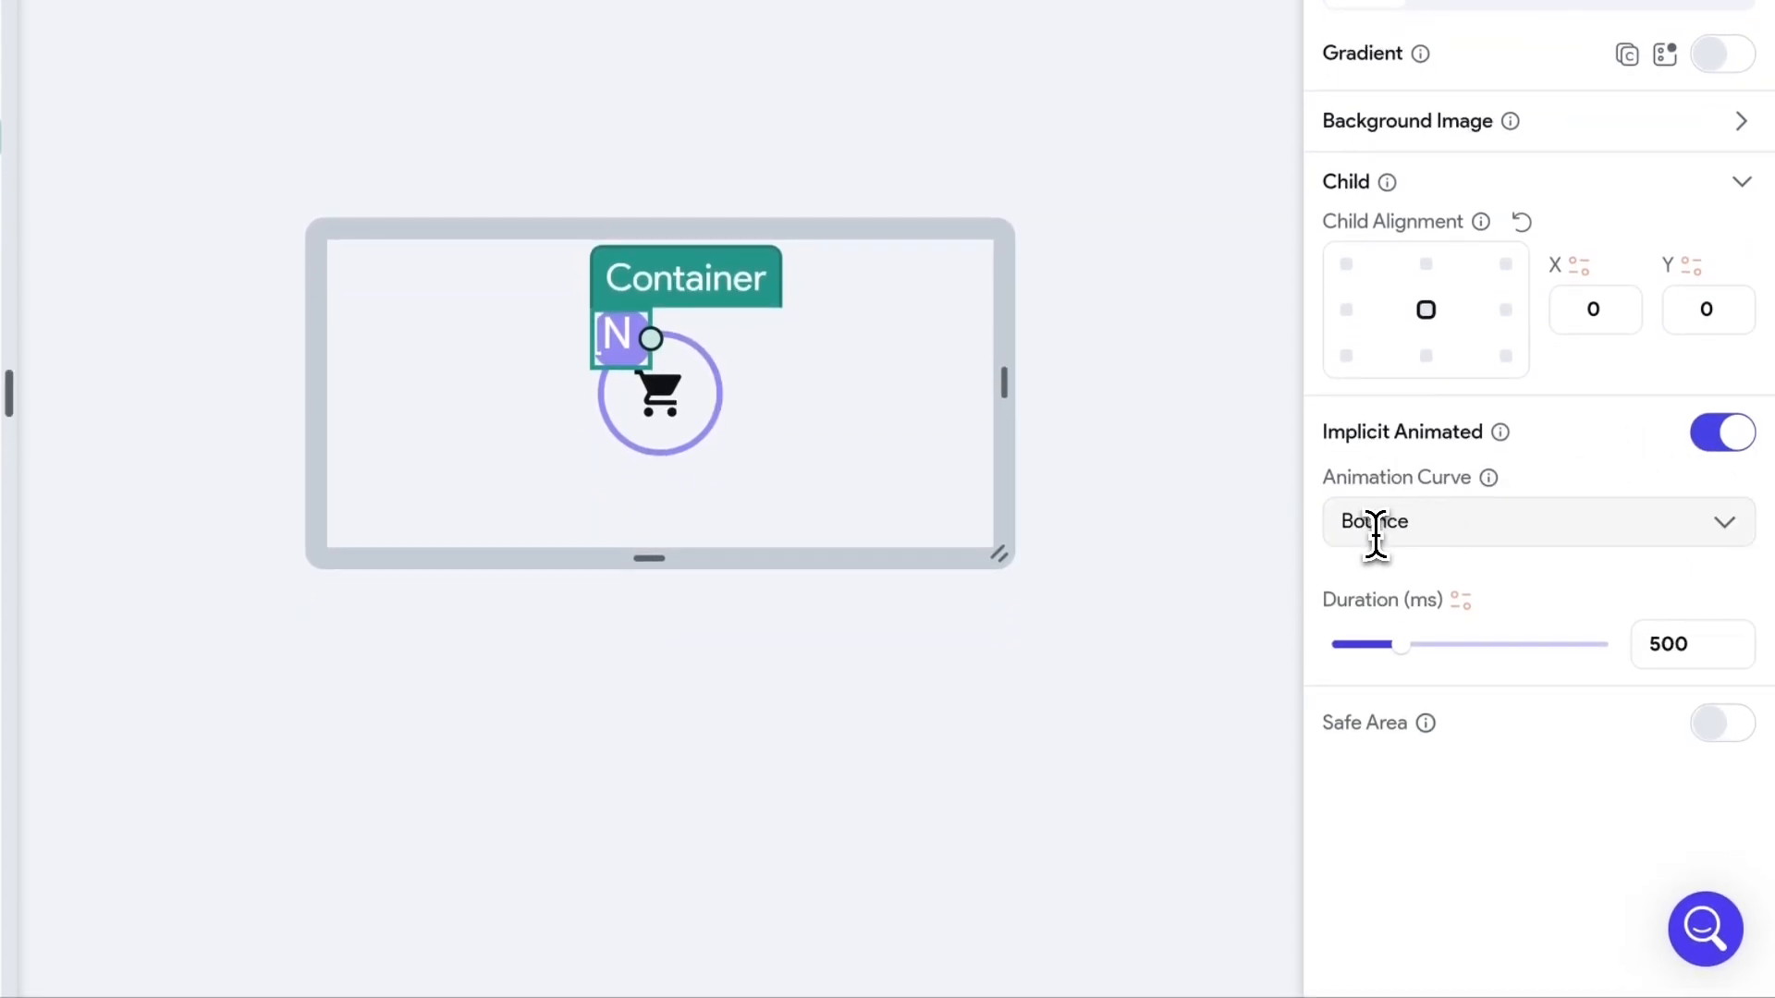
pyautogui.click(1457, 532)
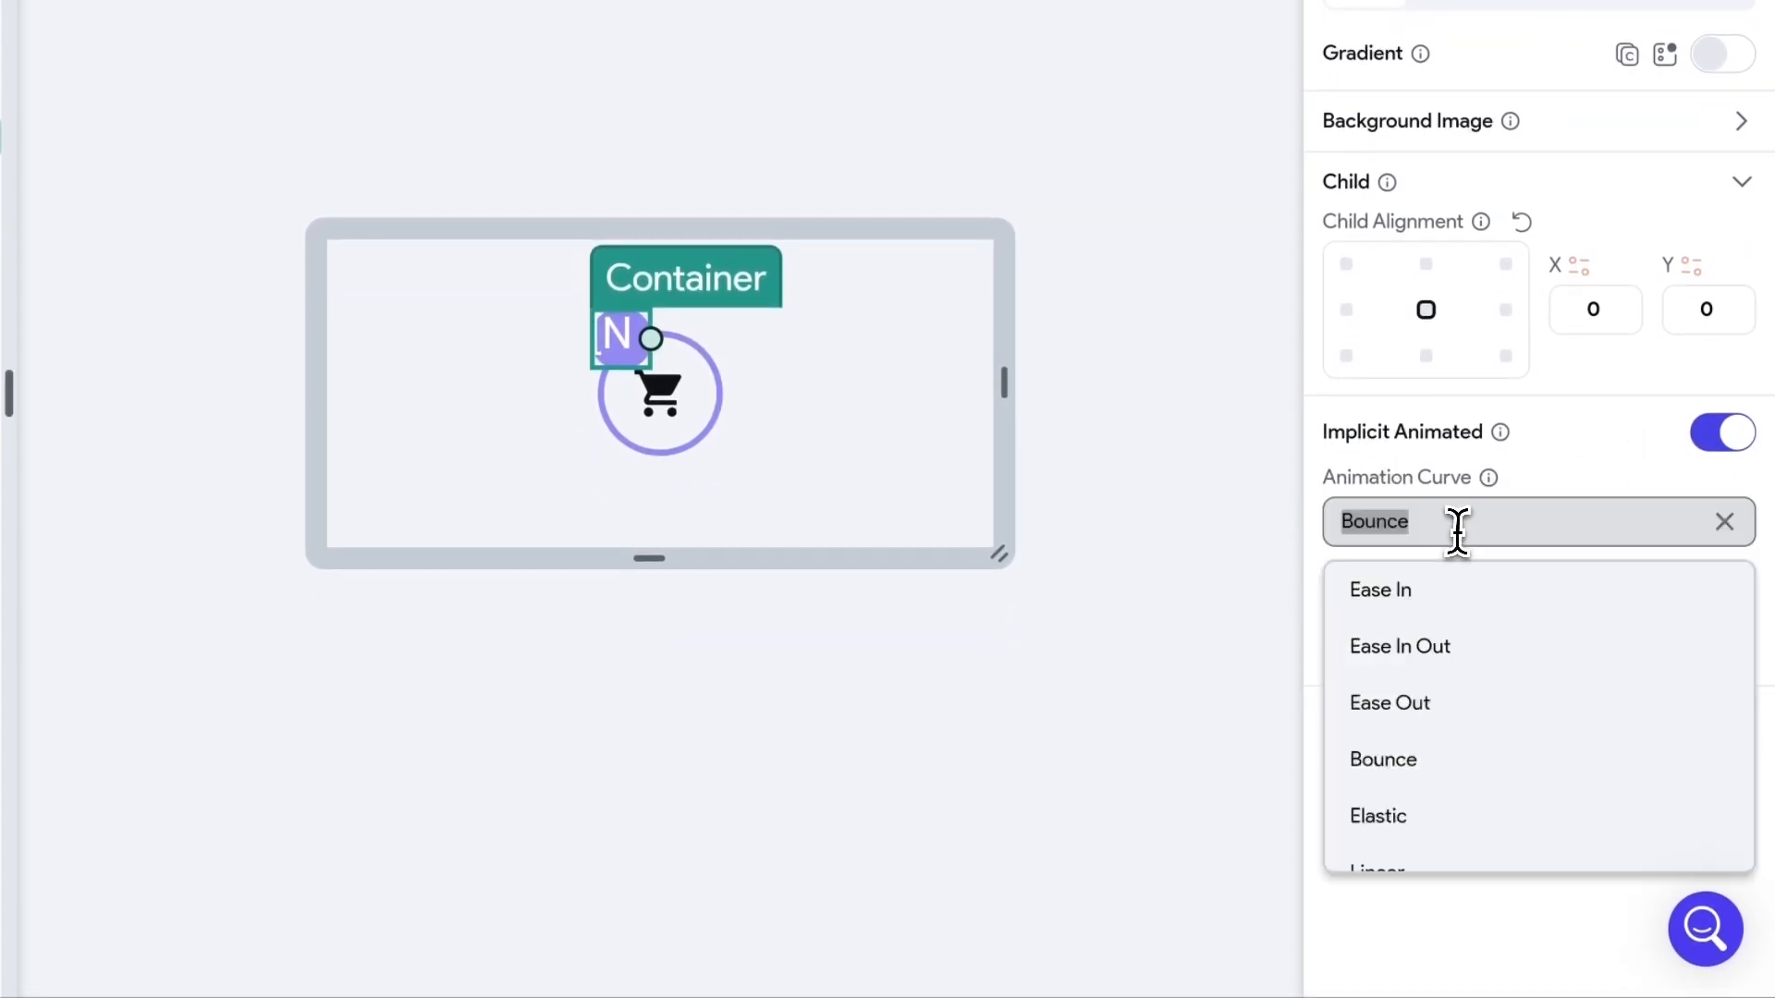
pyautogui.click(1399, 819)
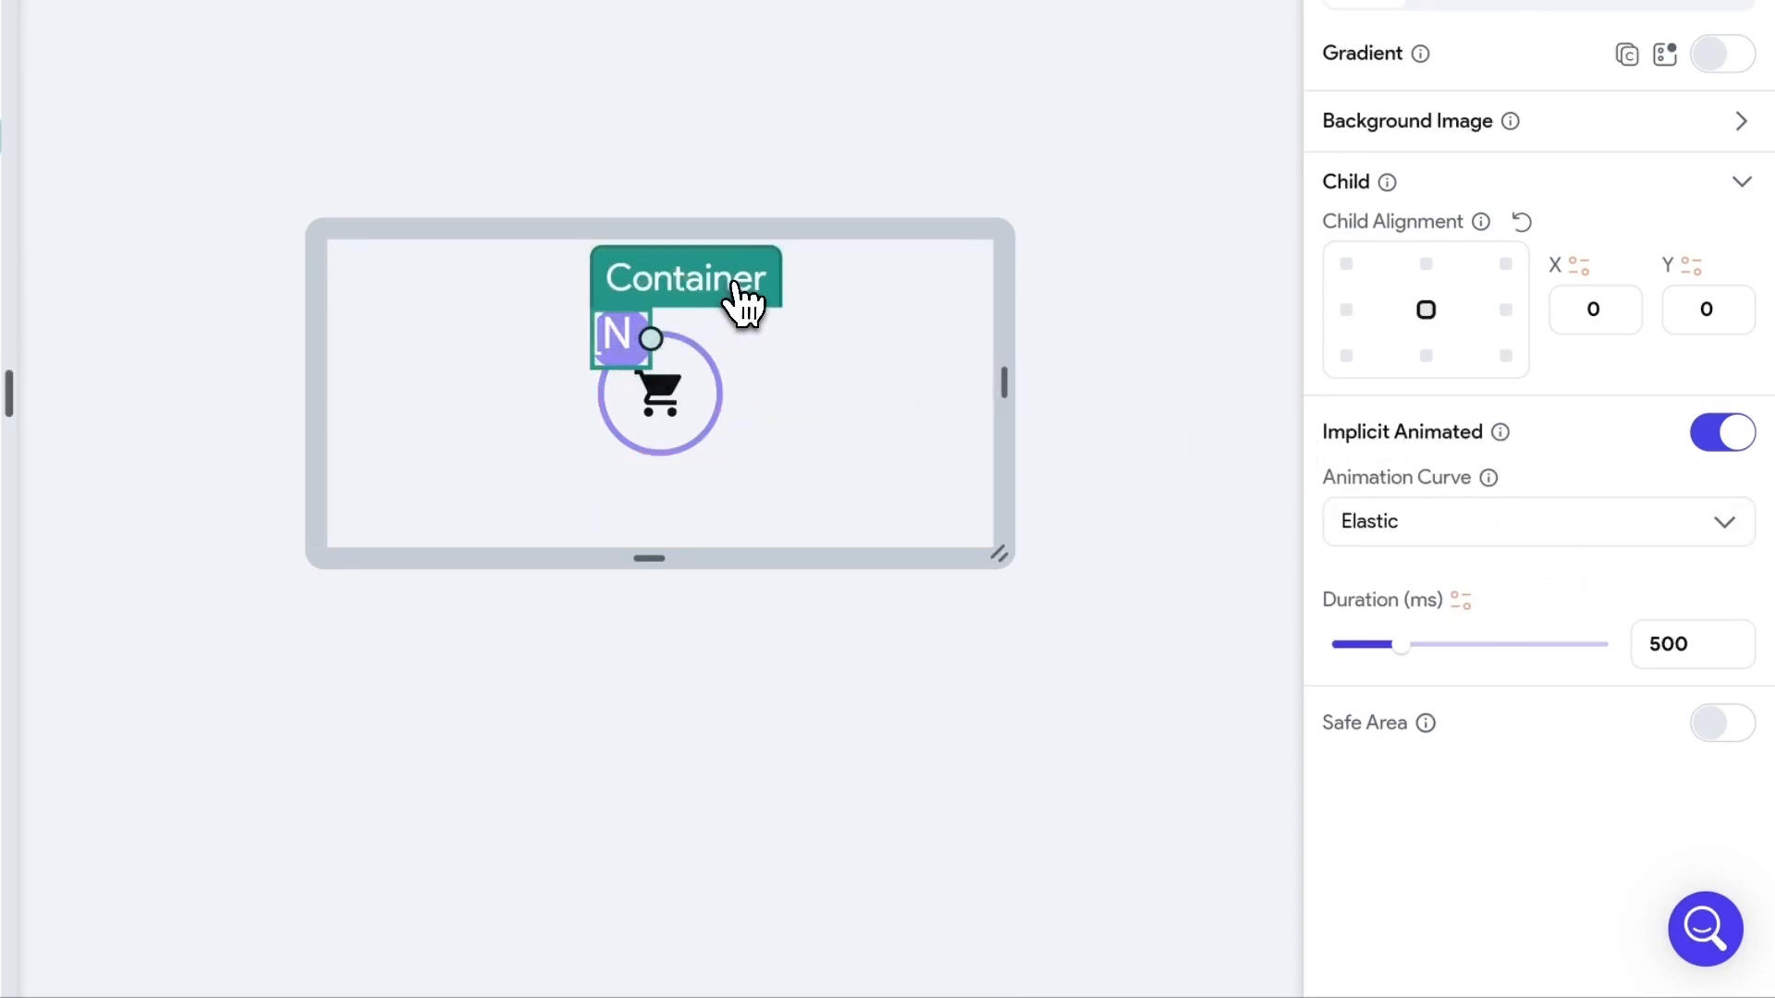
# - Examine the badge Container's visibility, alignment, diameter, fill colour and border properties as candidates for animation
pyautogui.scroll(7, 1494, 602)
pyautogui.scroll(5, 1508, 573)
pyautogui.scroll(-4, 1534, 554)
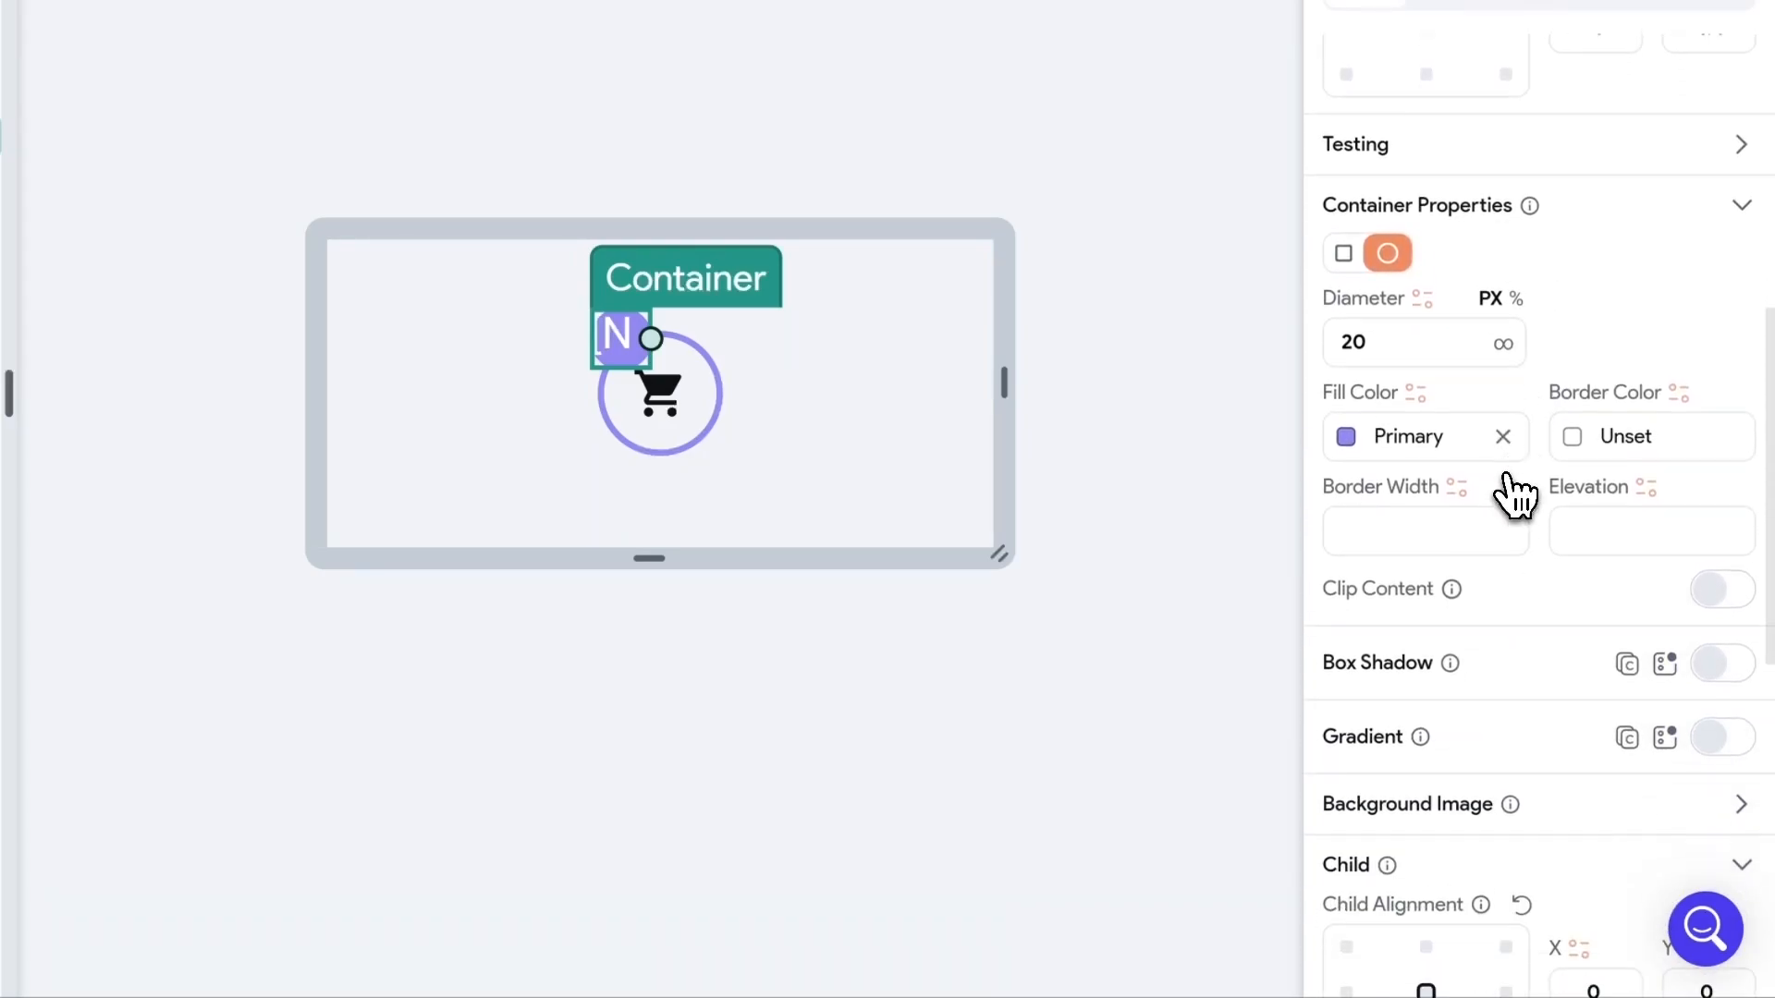
pyautogui.scroll(-1, 1514, 496)
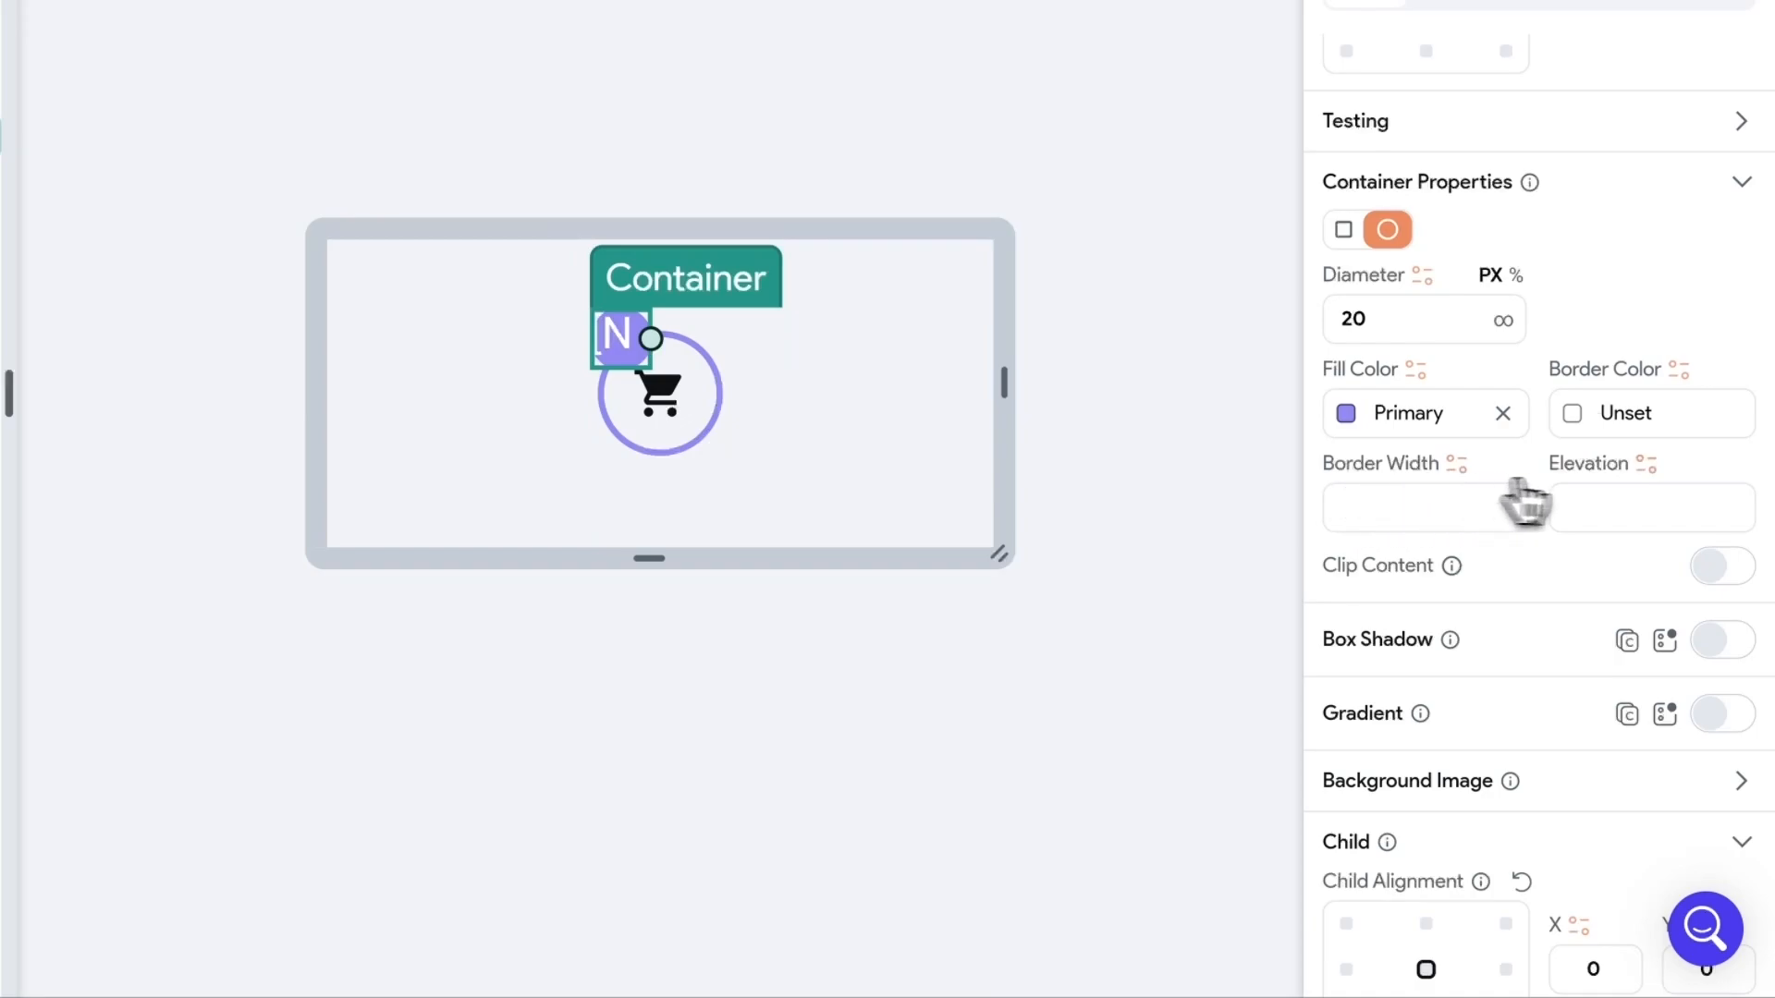
pyautogui.scroll(9, 1516, 515)
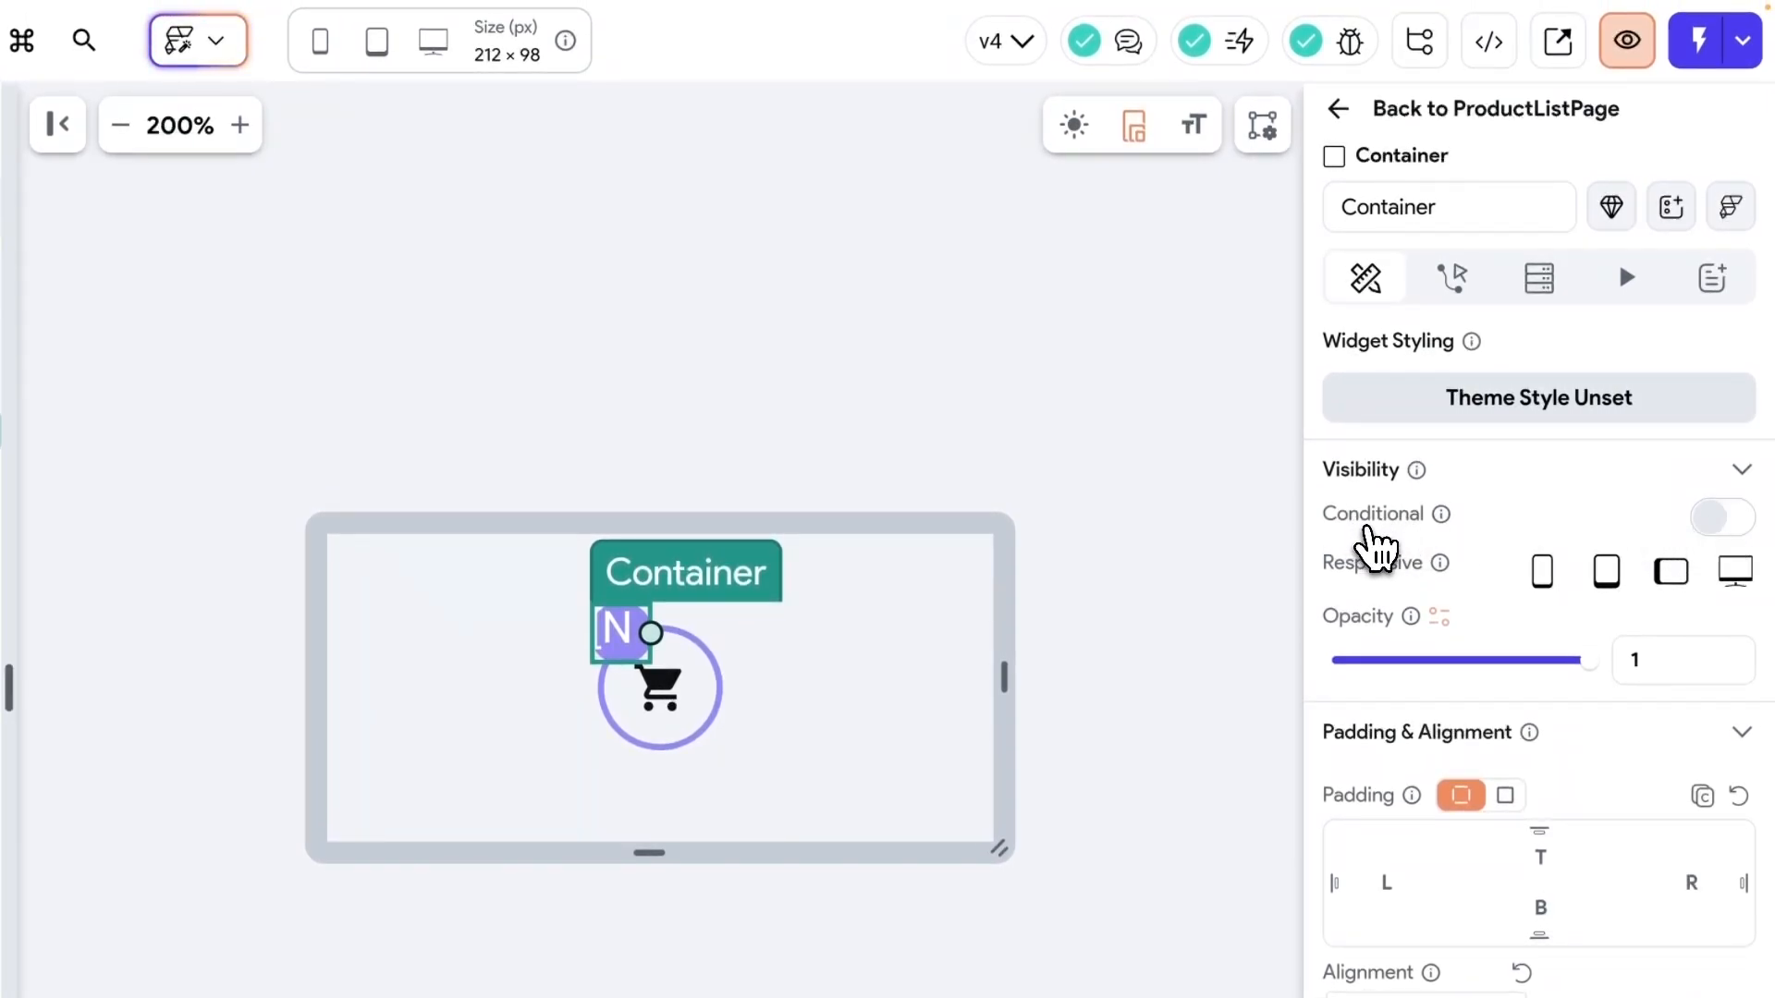
pyautogui.scroll(-12, 1363, 545)
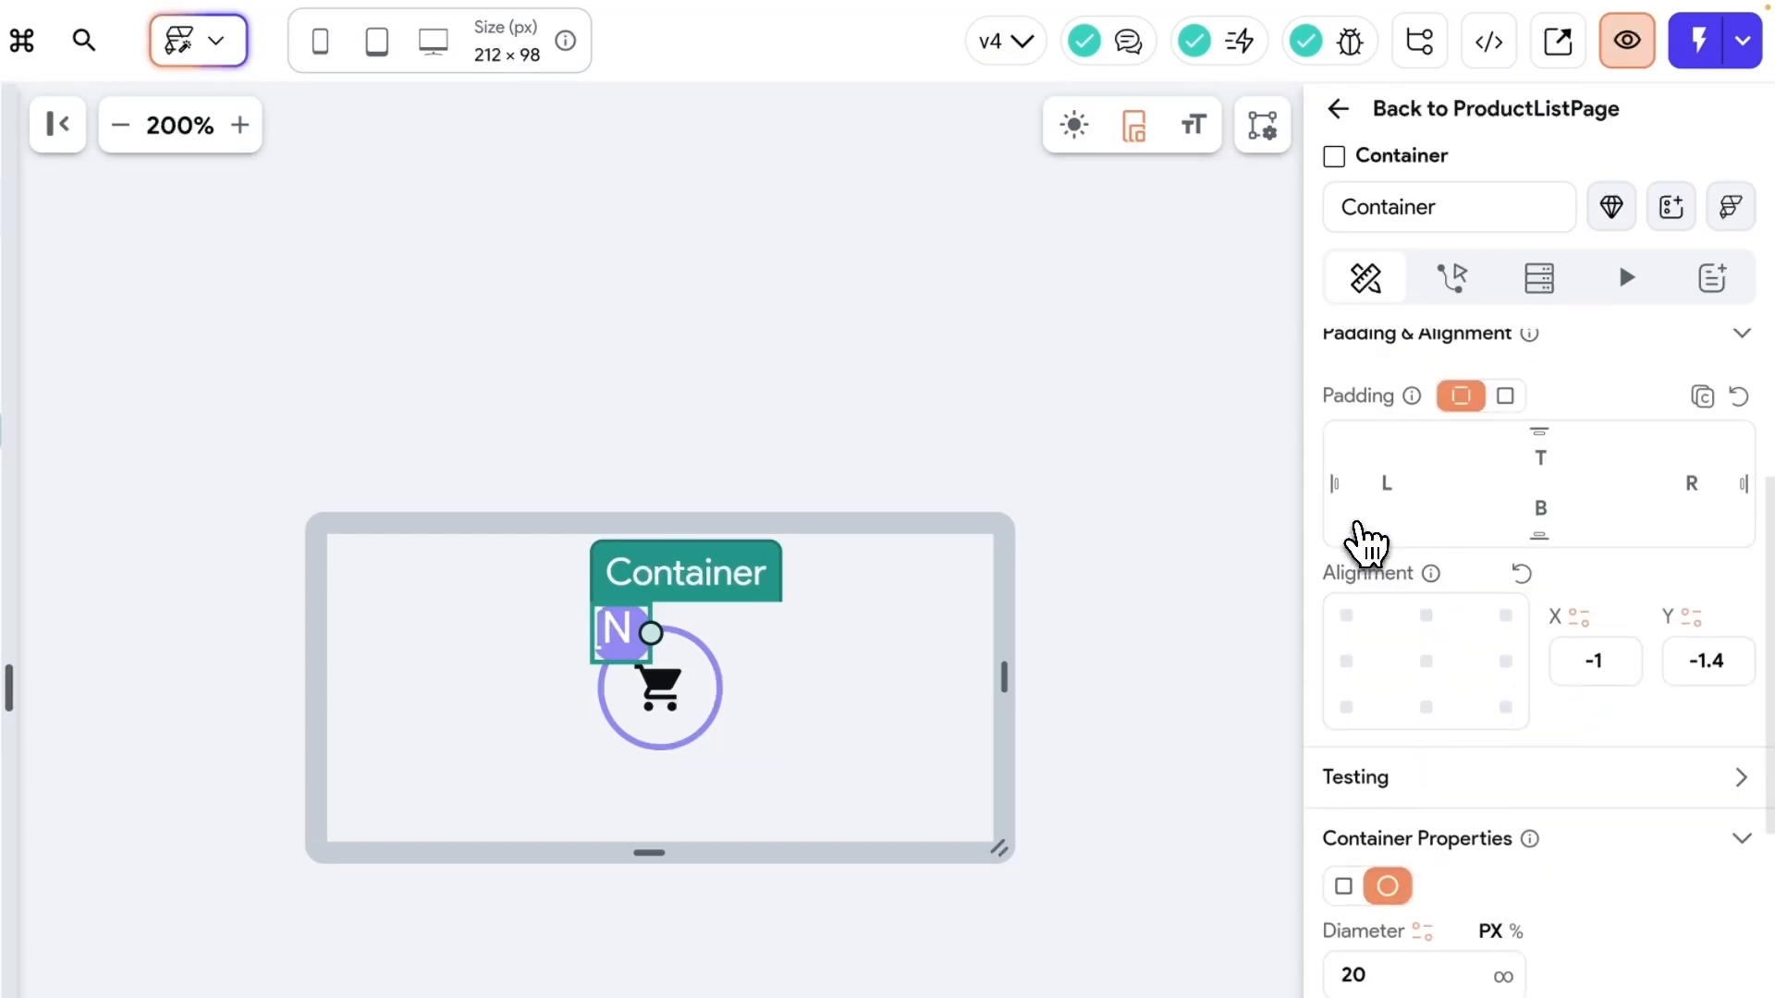
pyautogui.scroll(2, 1395, 634)
pyautogui.scroll(2, 1405, 638)
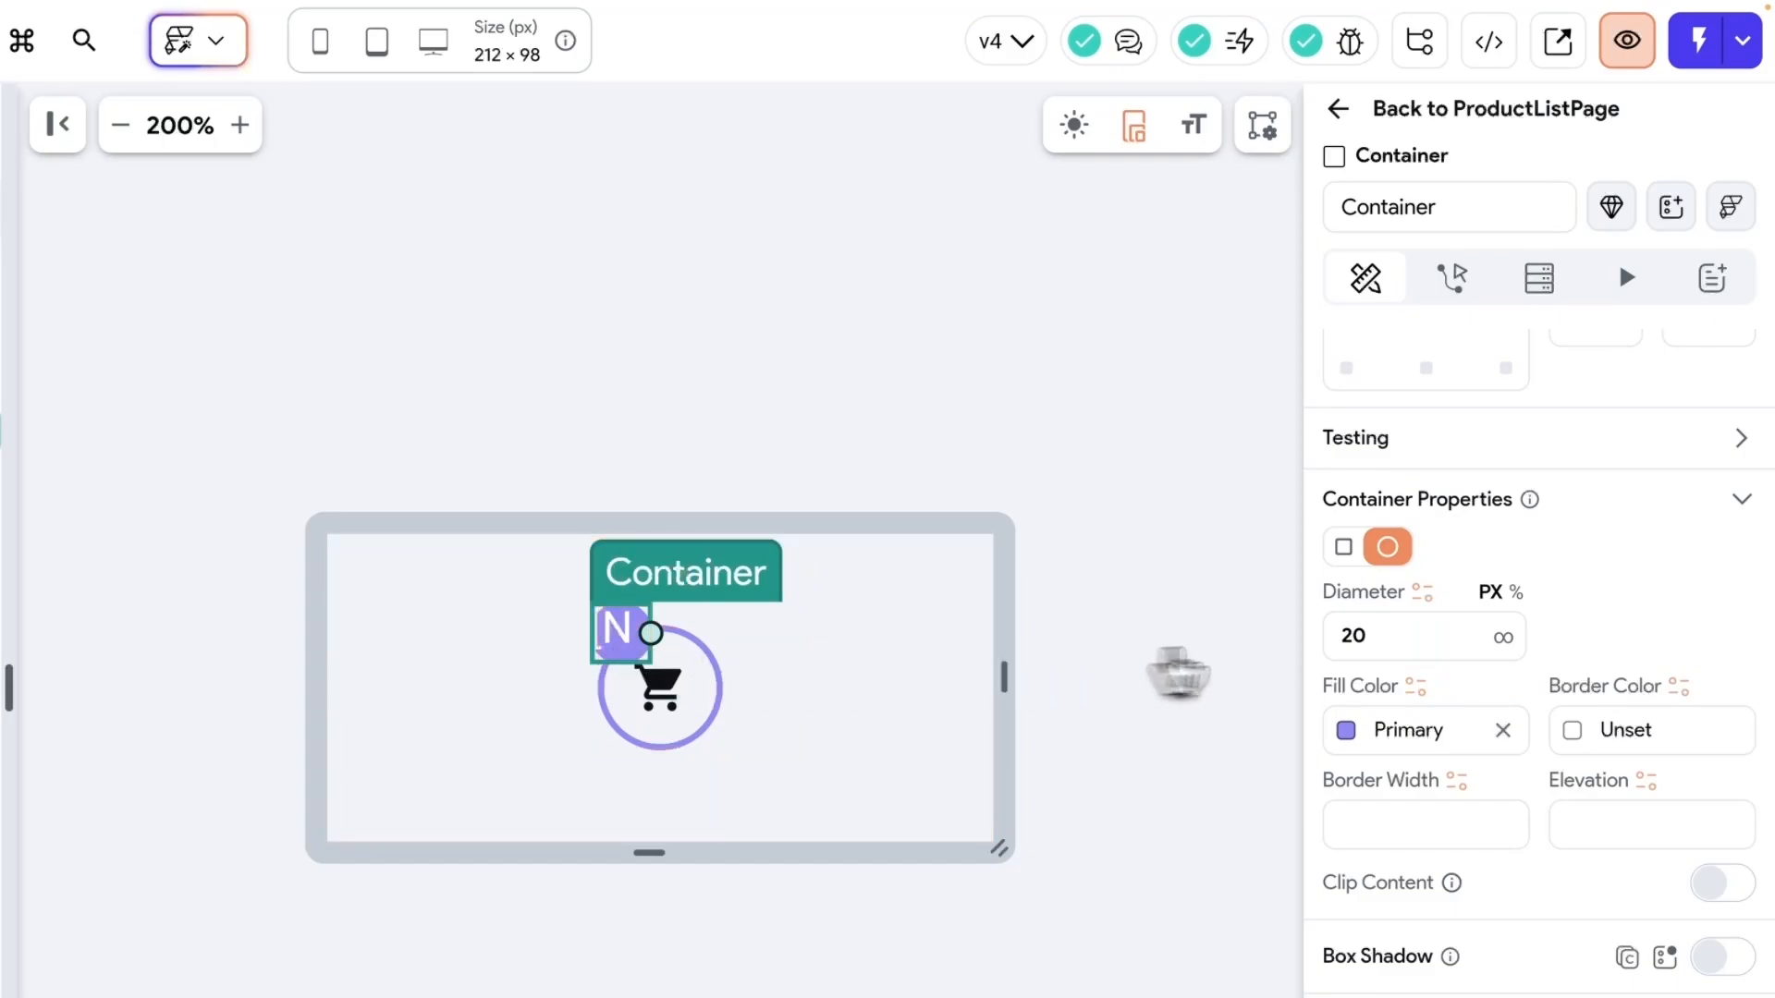
# - Try a diameter of 0 on the badge Container and restore it to 20
pyautogui.doubleClick(1350, 635)
pyautogui.write('0')
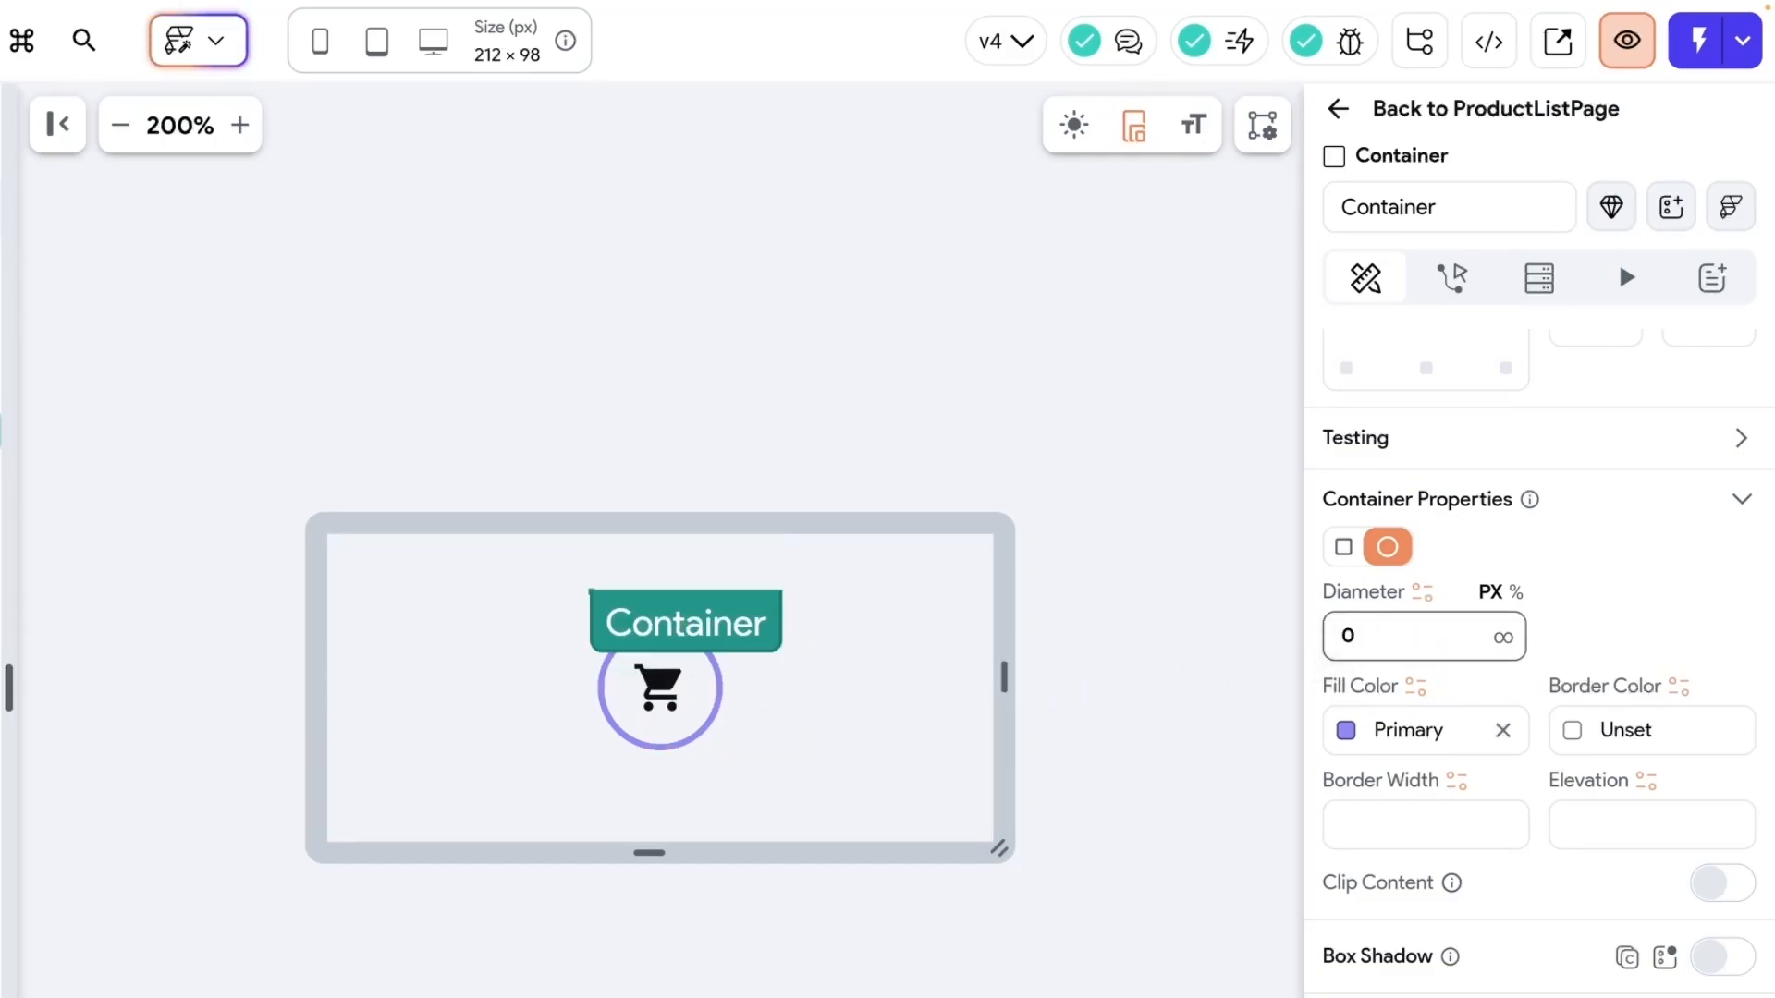
pyautogui.press('BackSpace')
pyautogui.write('20')
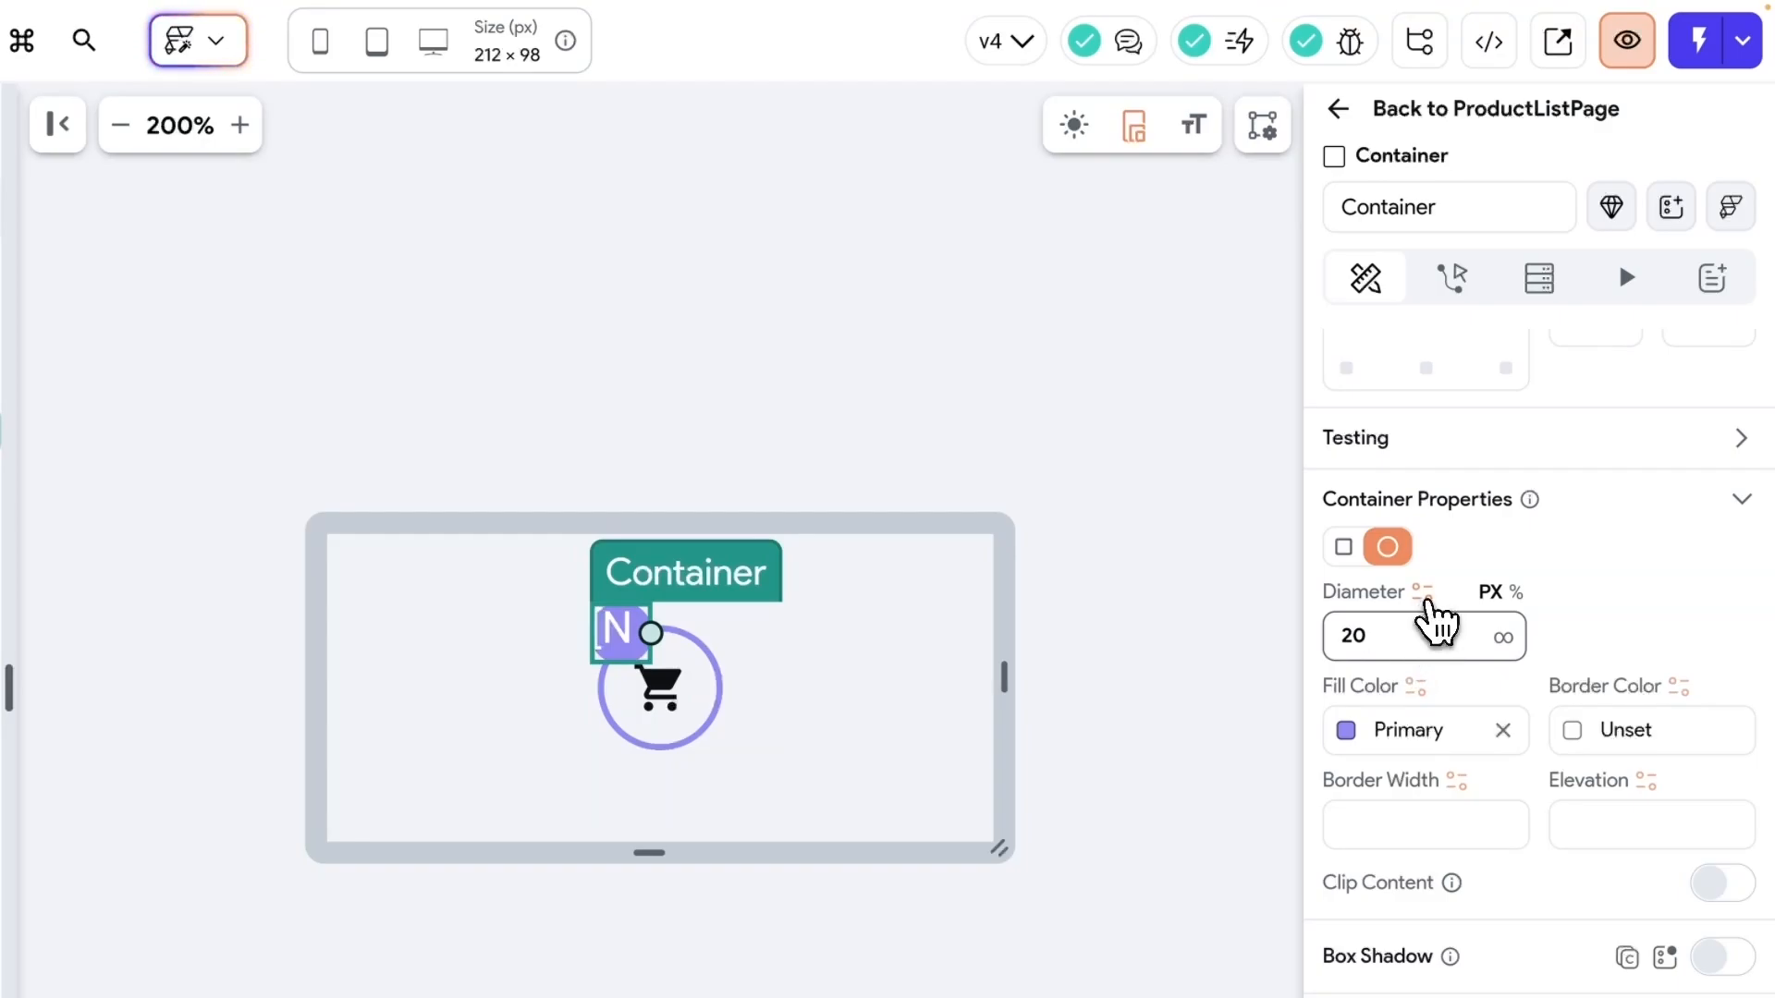
# - Bind the badge Container's diameter to an If/Then/Else value: 20 if App State cartItems Is Set and Not Empty, else 0
pyautogui.click(1422, 592)
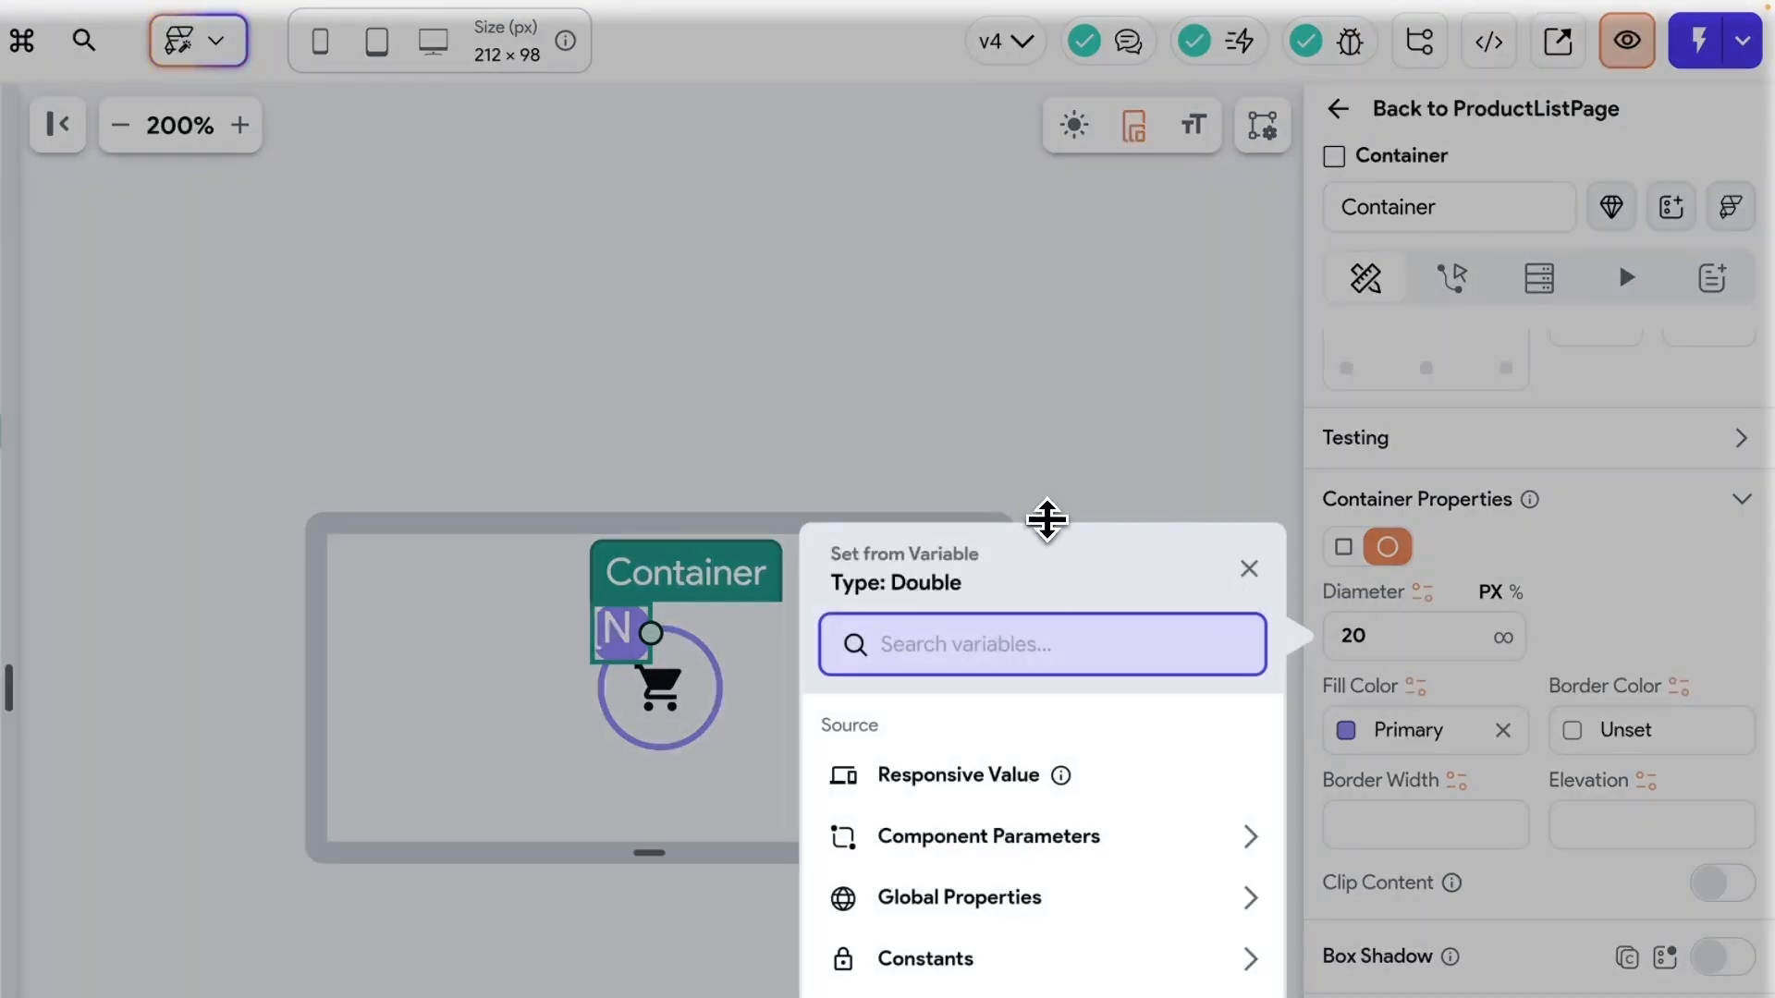
pyautogui.click(1046, 523)
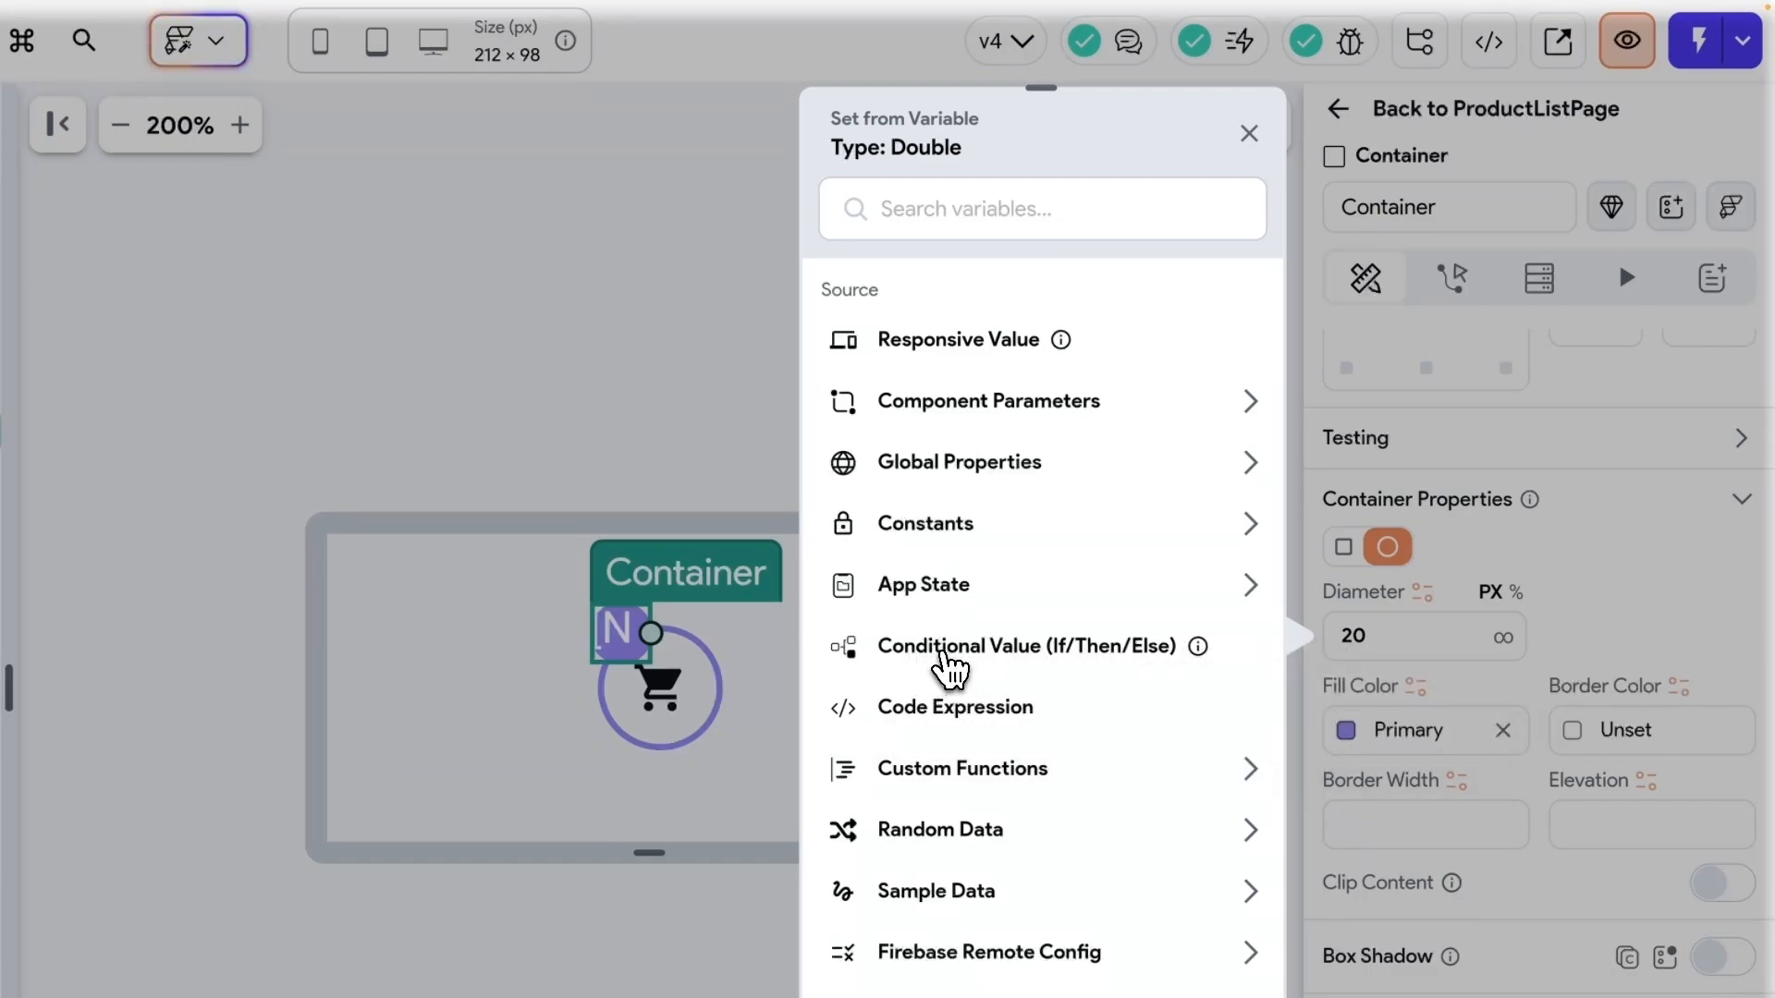
pyautogui.click(949, 664)
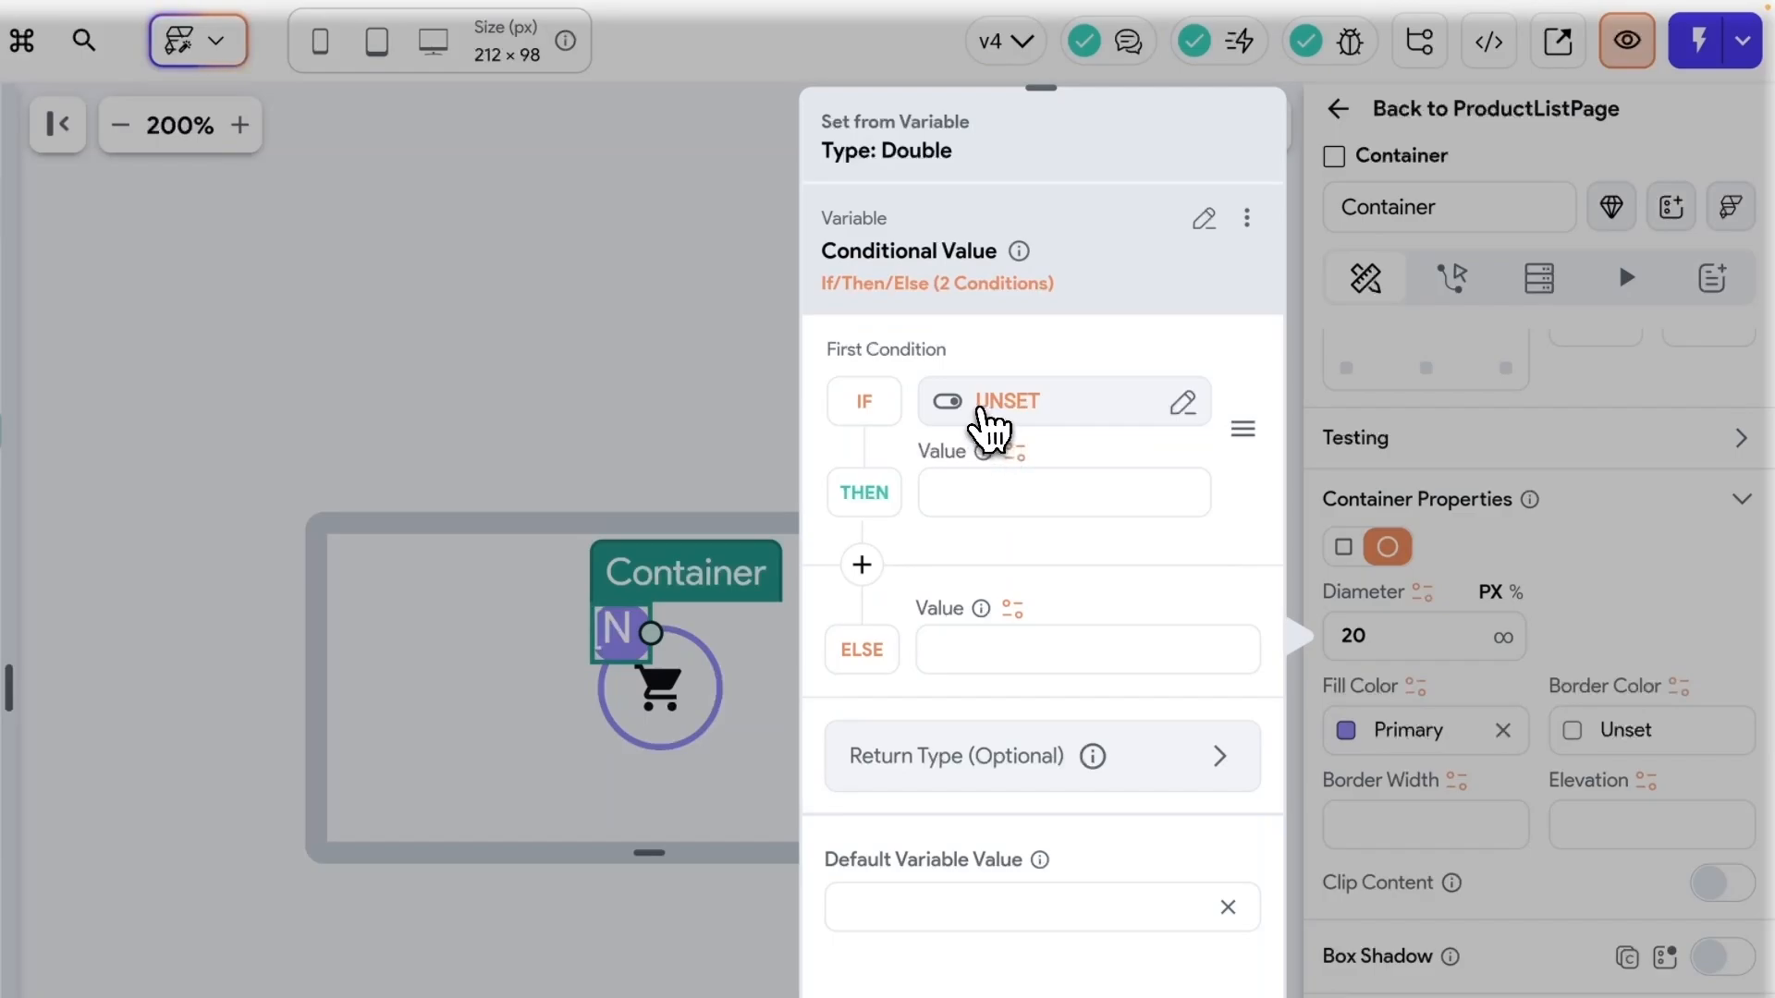
pyautogui.click(1010, 418)
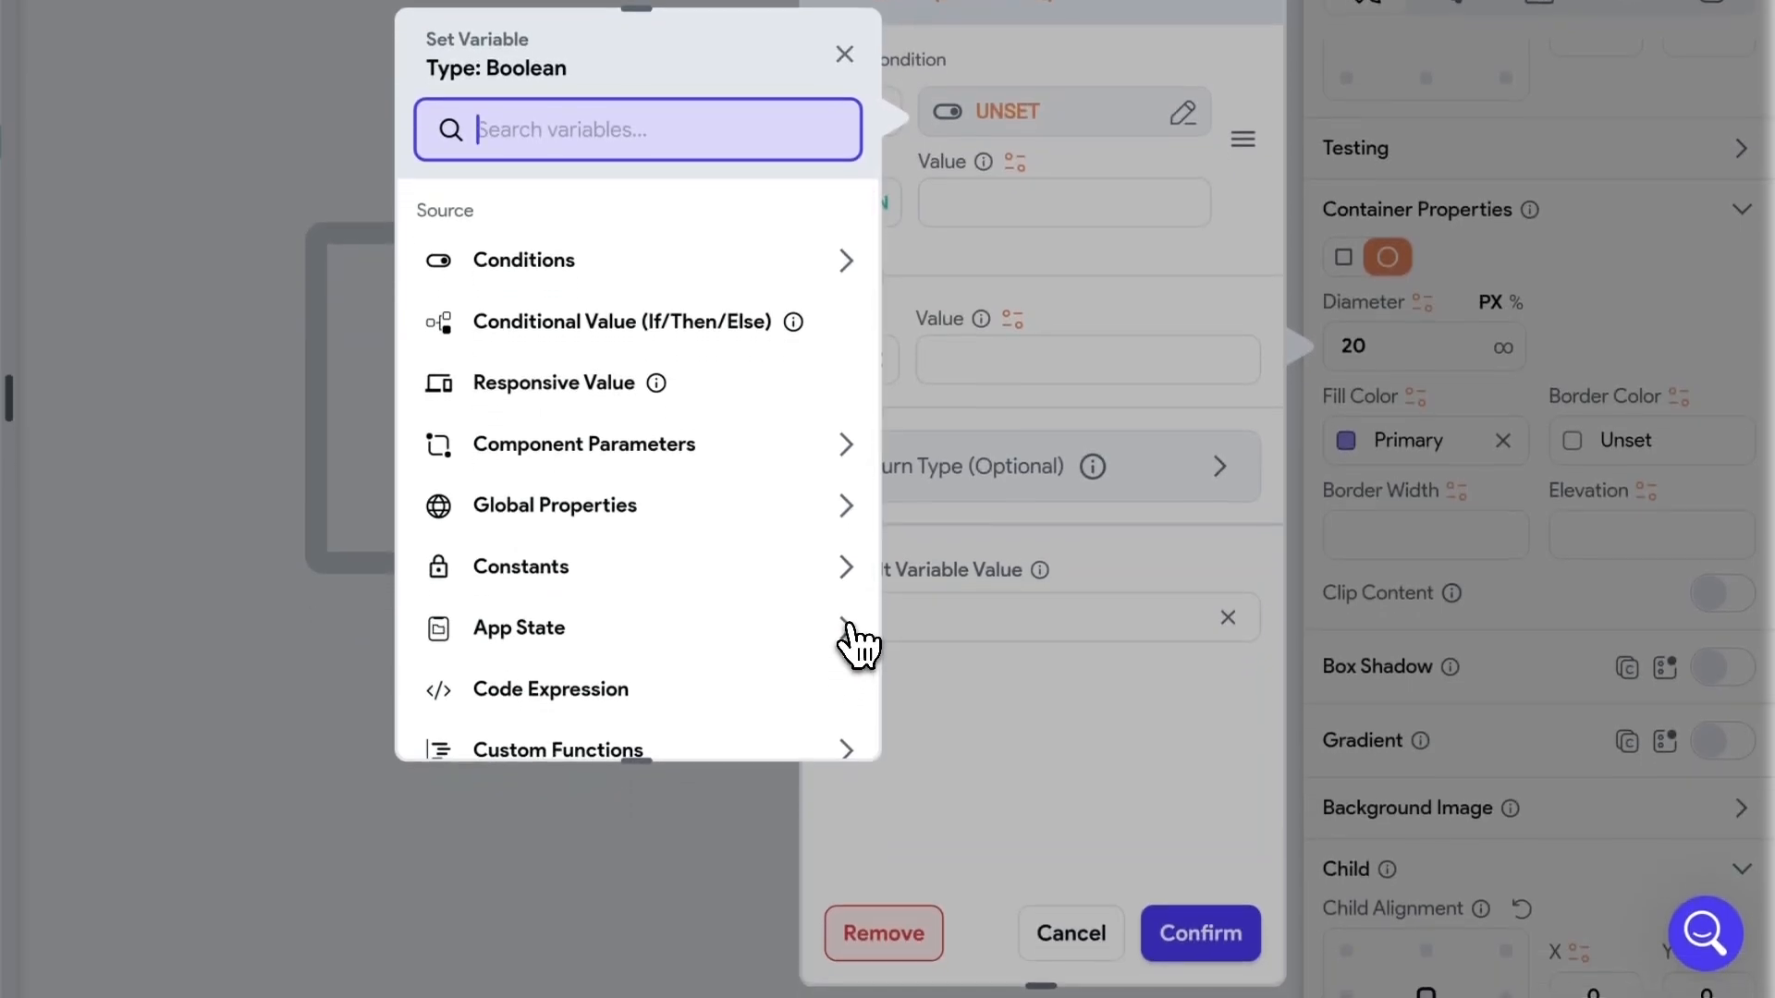
pyautogui.scroll(-2, 856, 637)
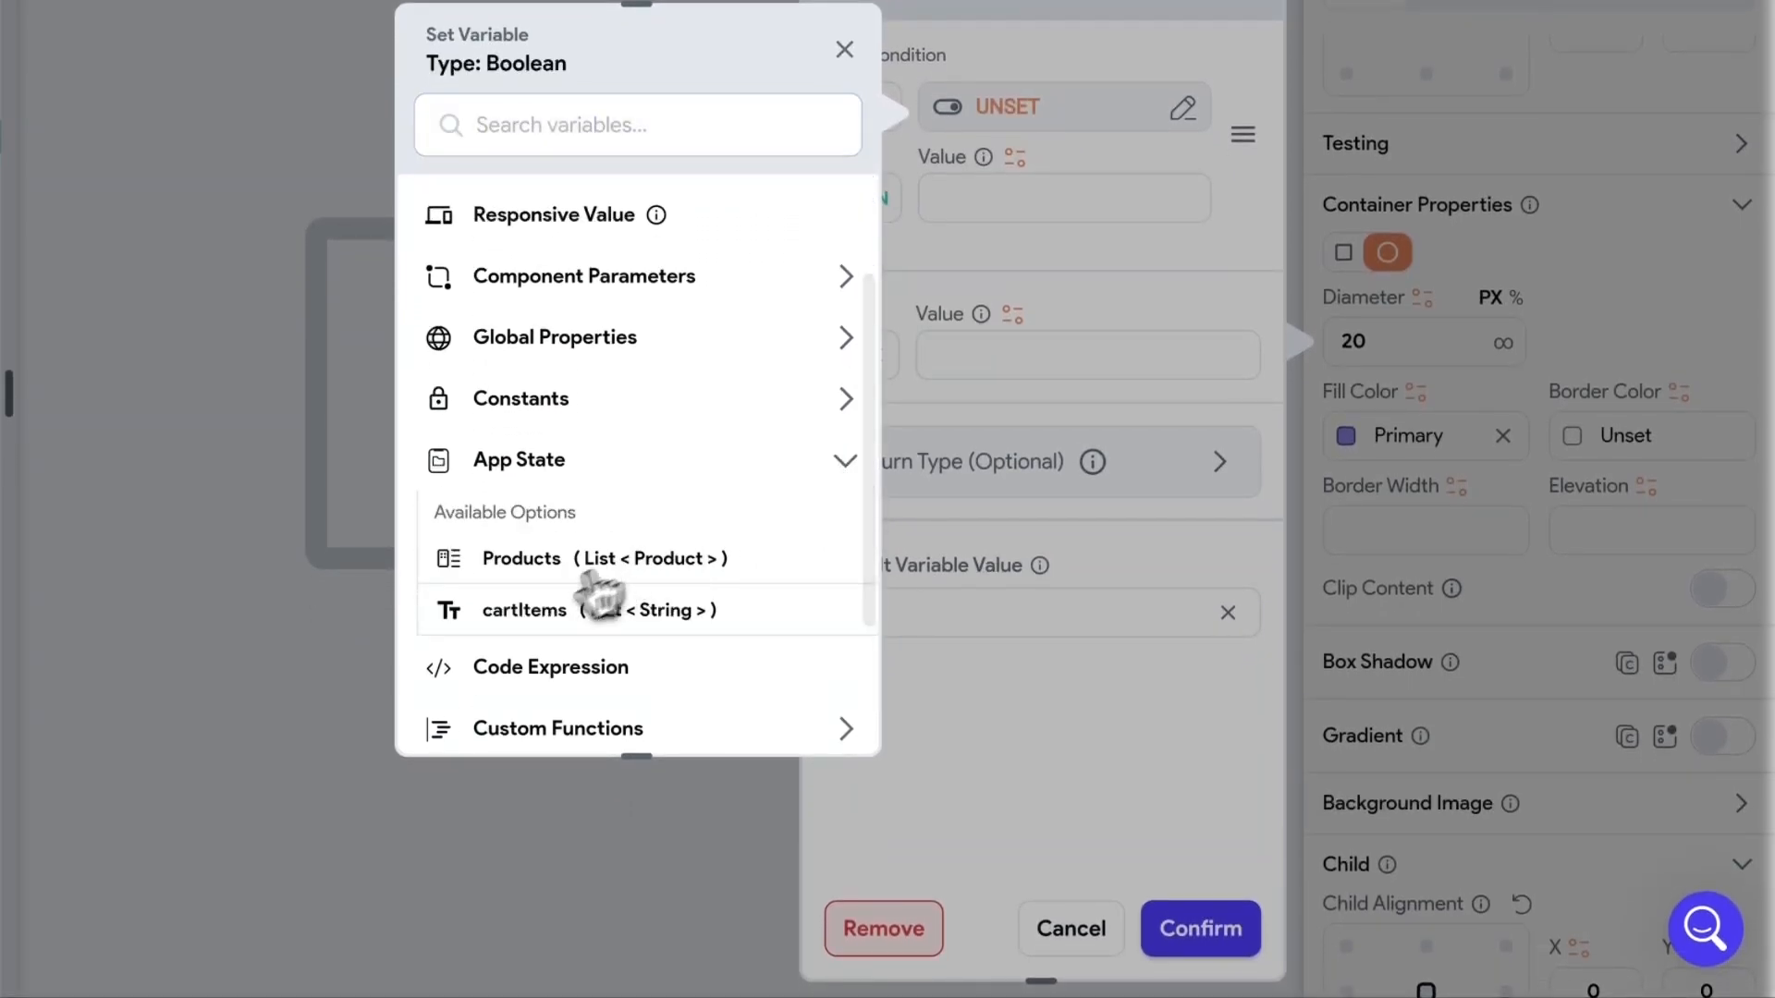
pyautogui.click(532, 621)
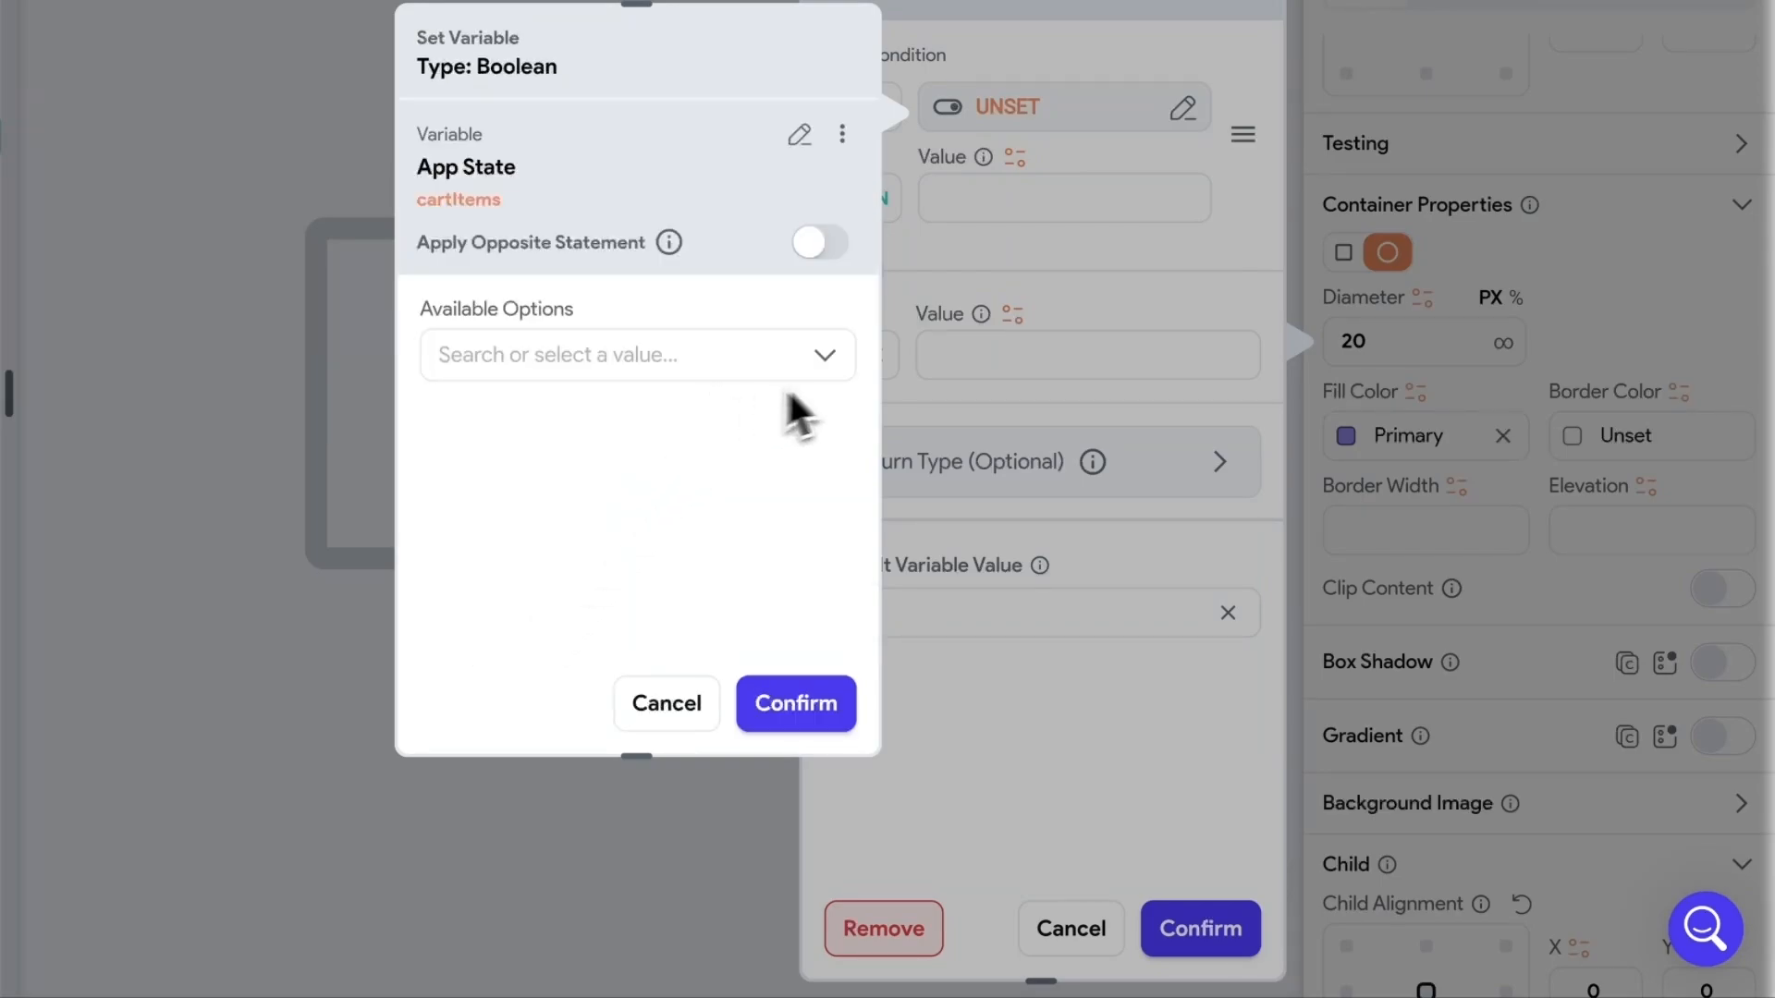
pyautogui.click(829, 357)
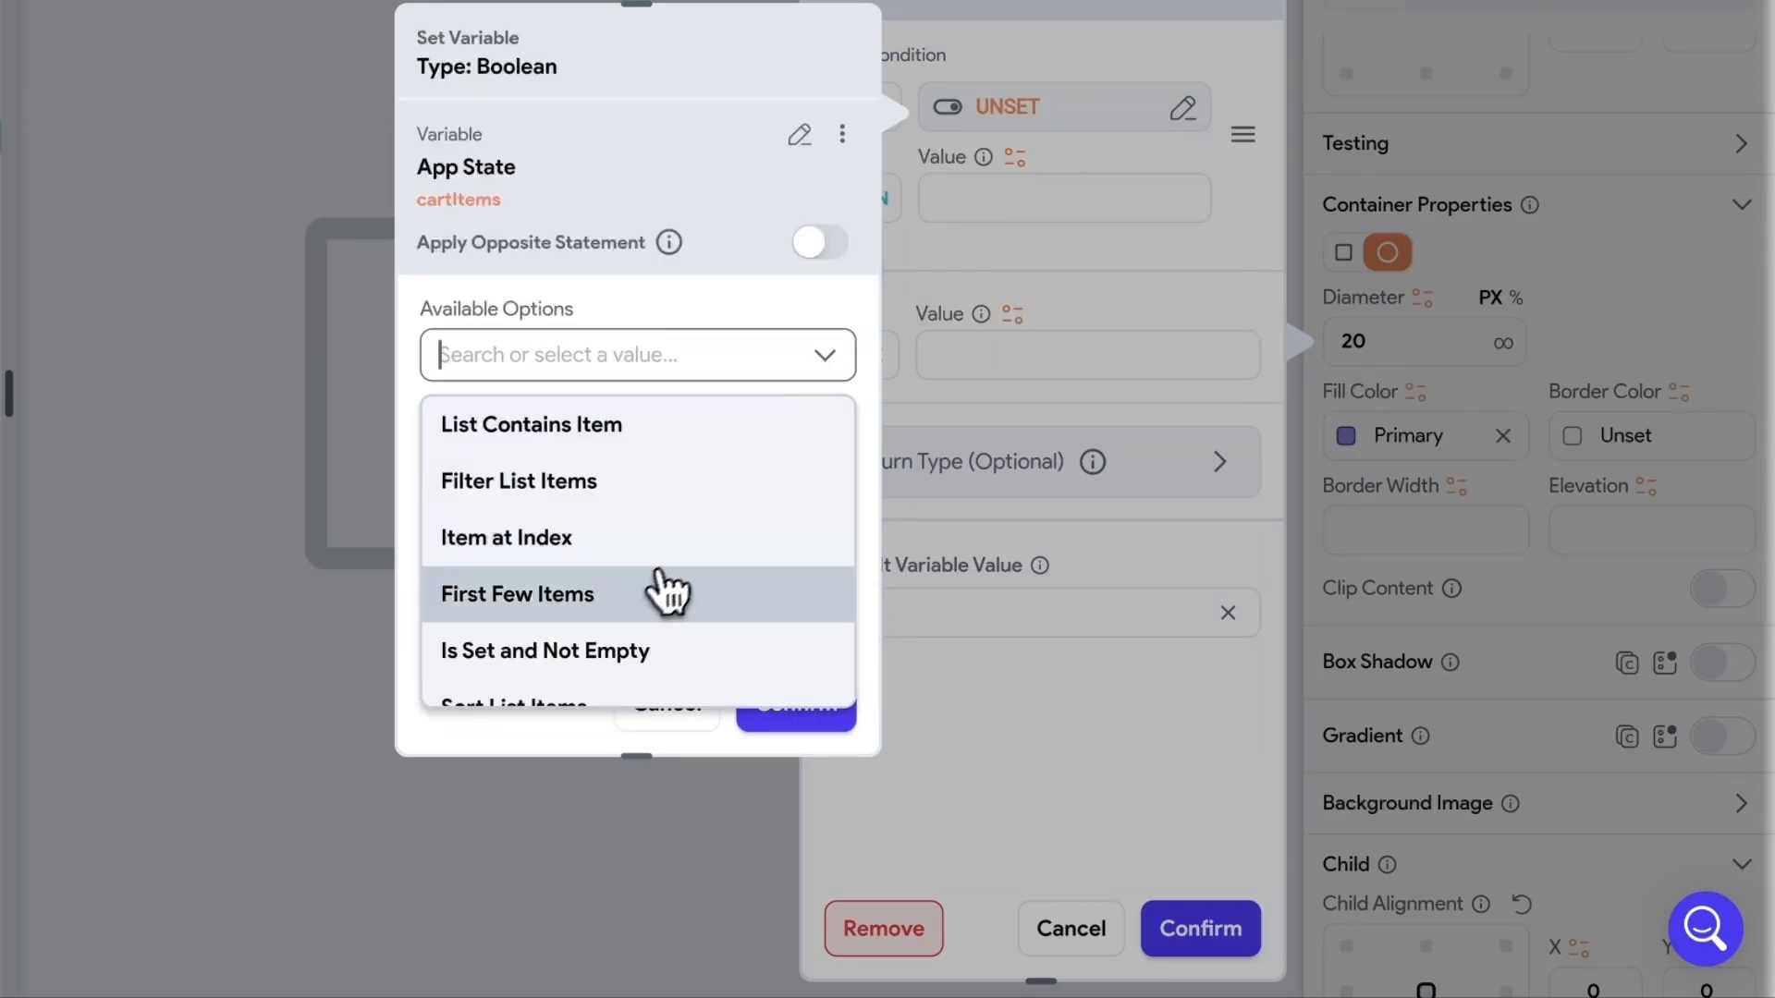
pyautogui.scroll(-1, 591, 618)
pyautogui.click(586, 619)
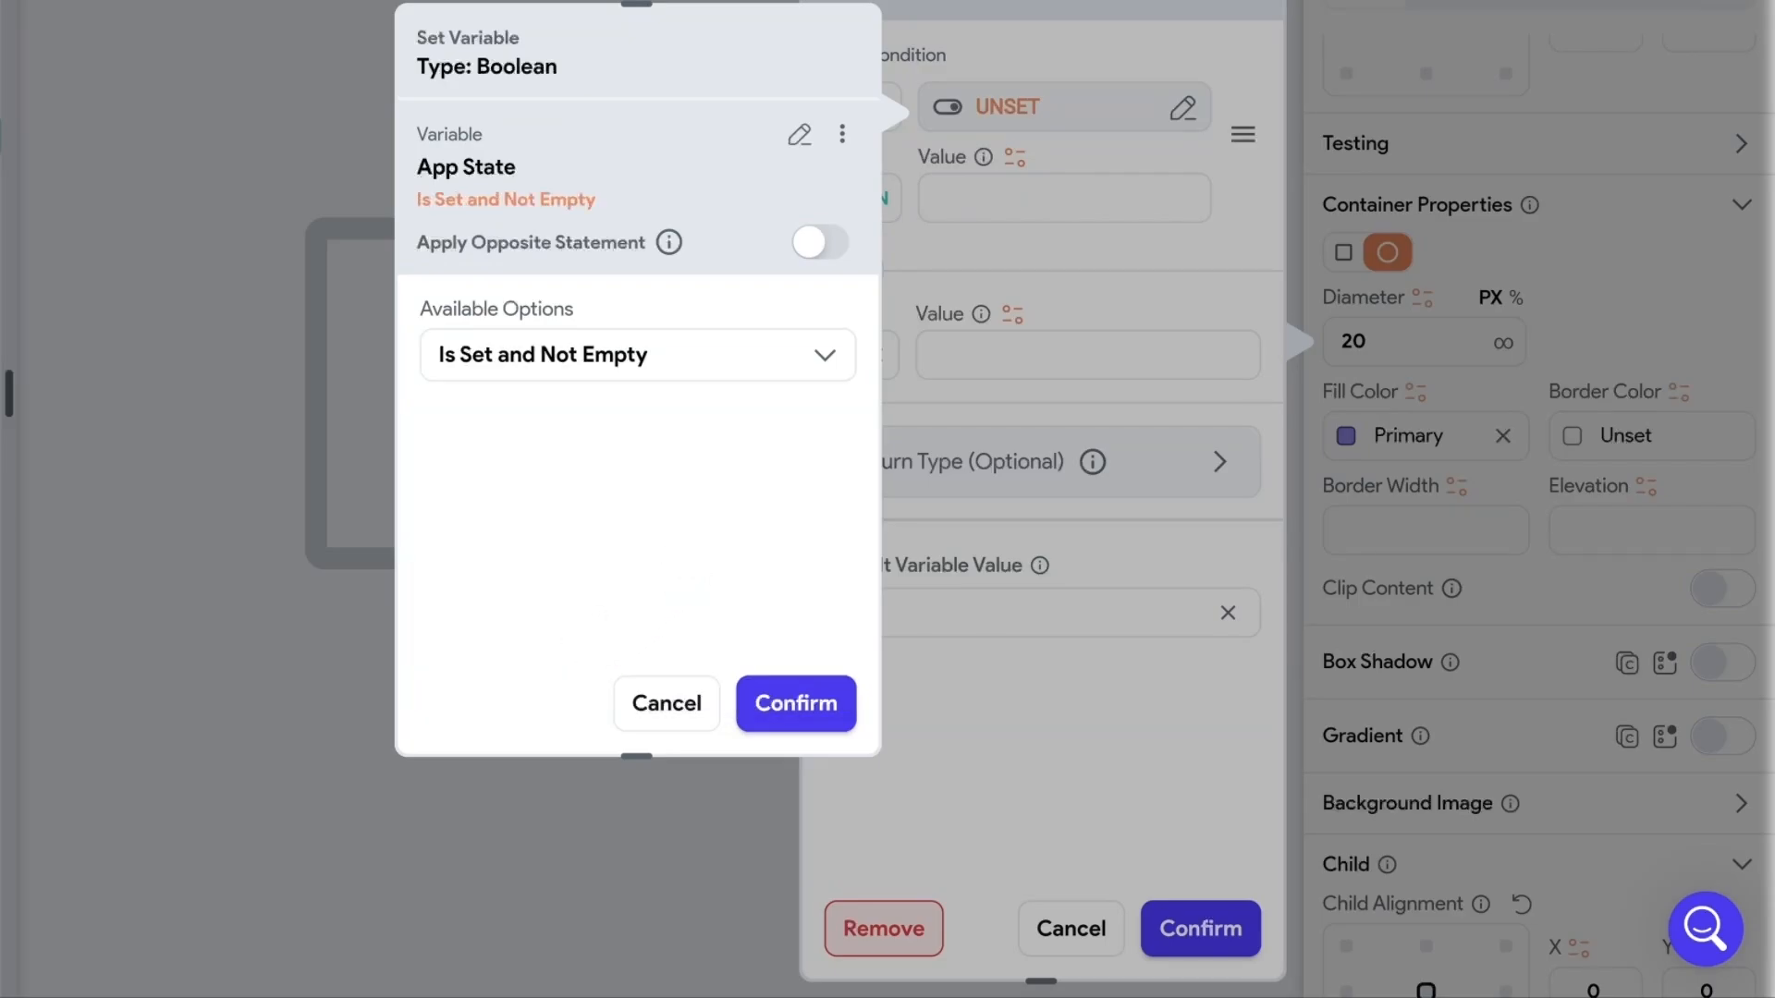
pyautogui.click(806, 708)
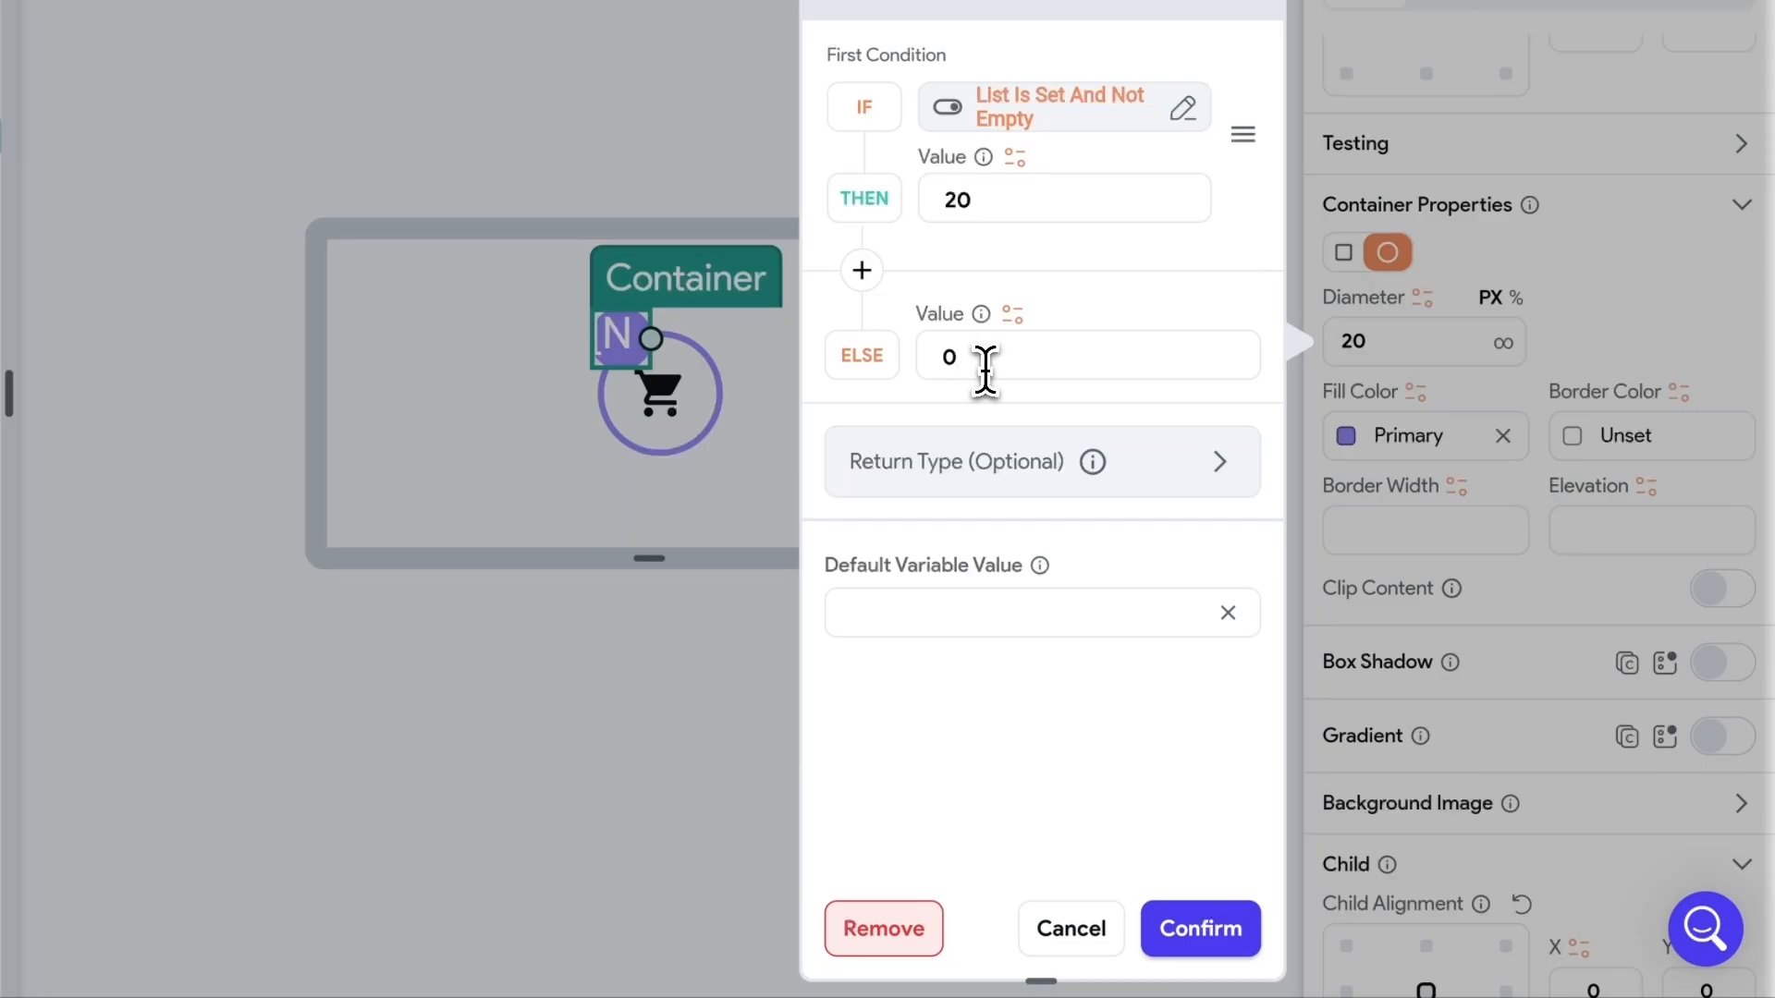
pyautogui.click(1201, 938)
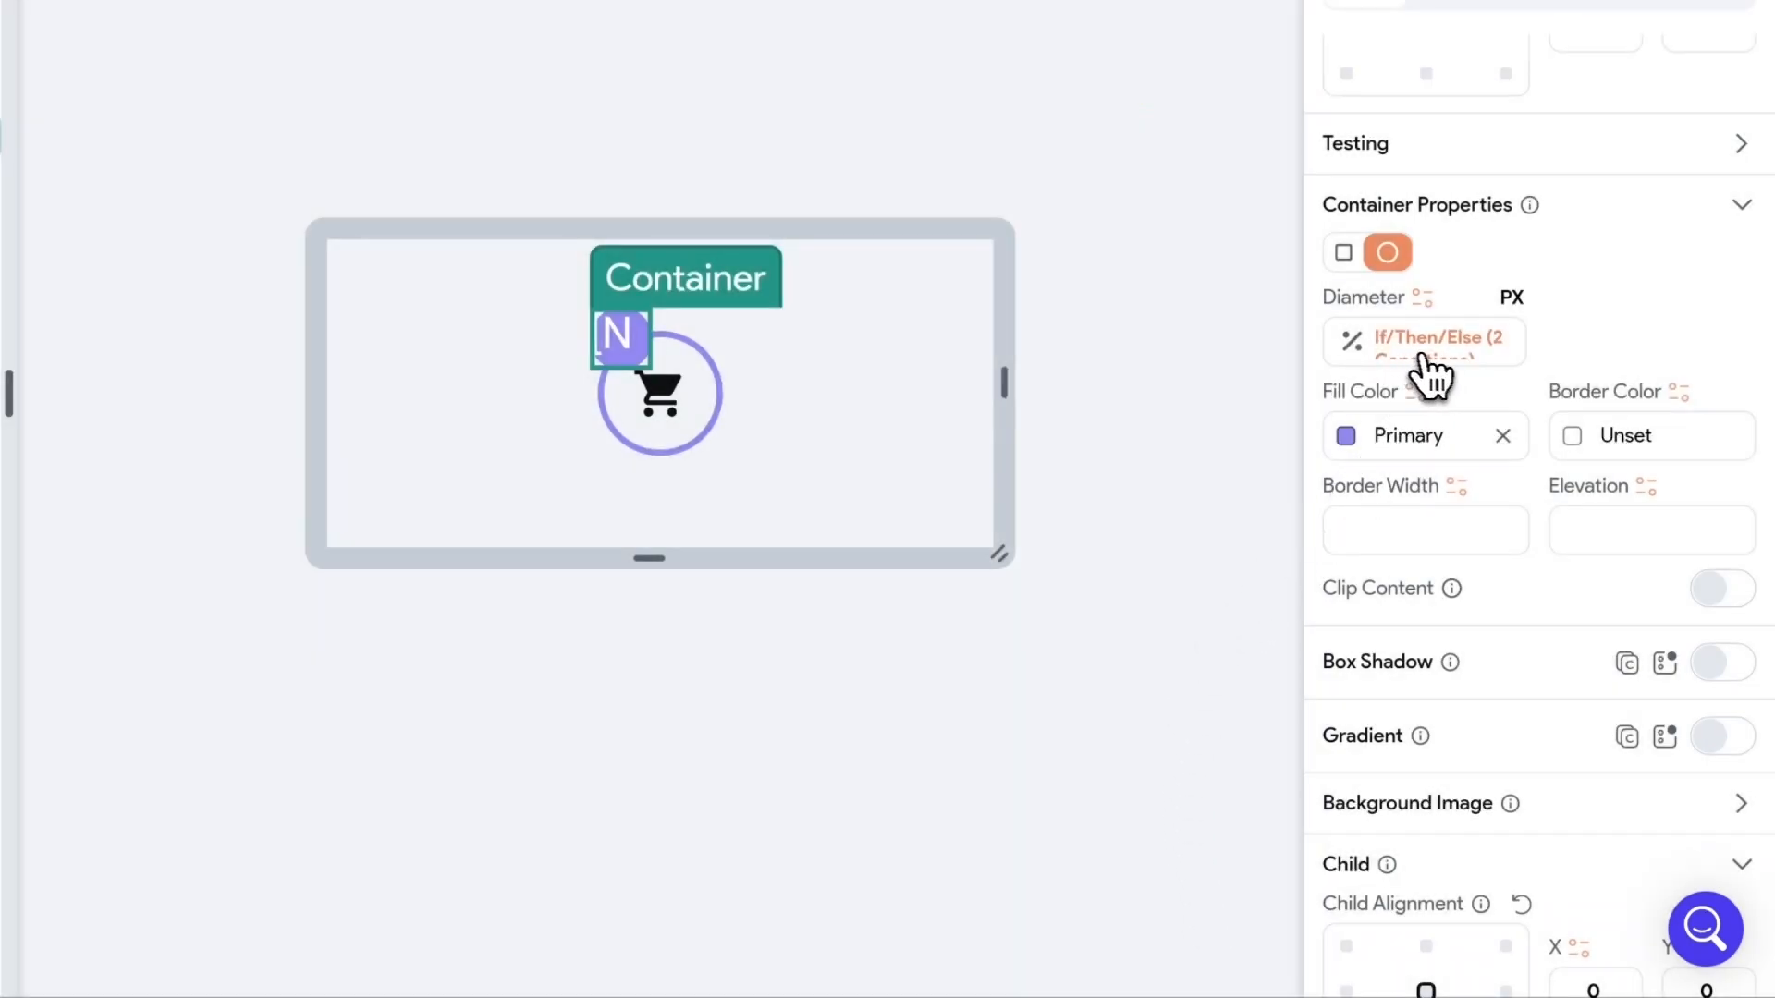
# - Review the Container's implicit animation settings, launch the app preview and go through the profile page to the product list
pyautogui.scroll(-2, 1434, 376)
pyautogui.scroll(1, 1455, 345)
pyautogui.scroll(-7, 1458, 345)
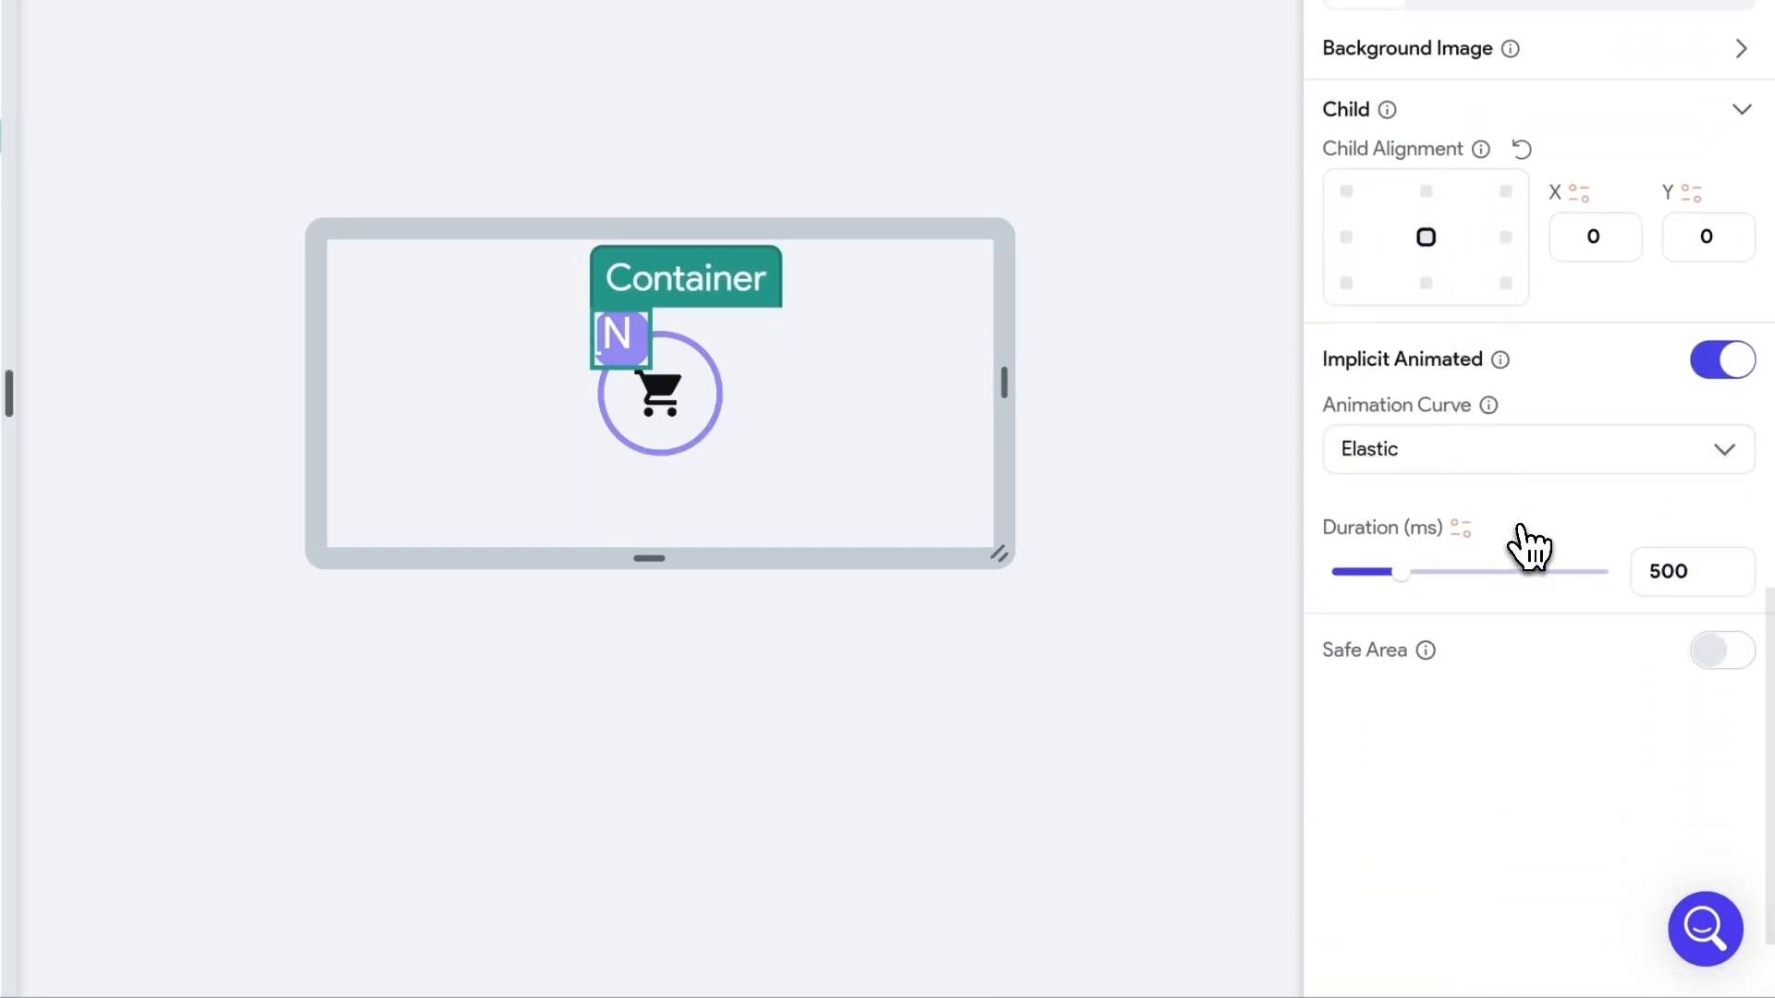
pyautogui.scroll(1, 1521, 543)
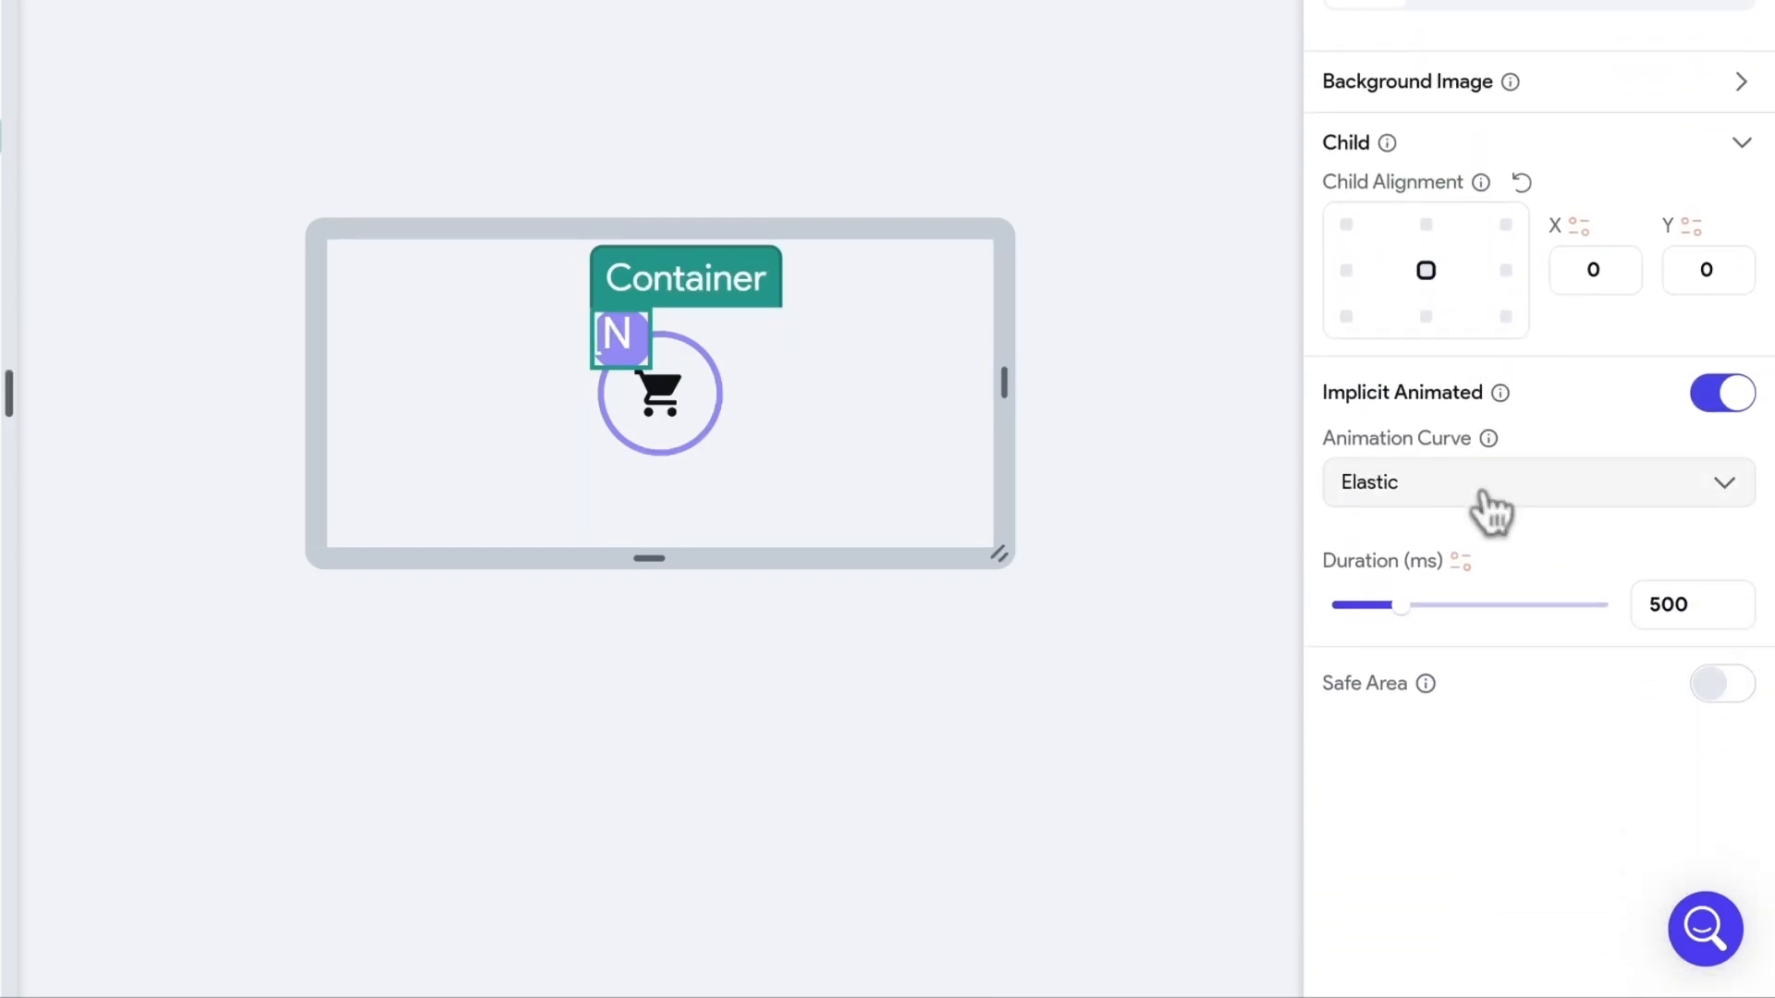
pyautogui.scroll(8, 1489, 518)
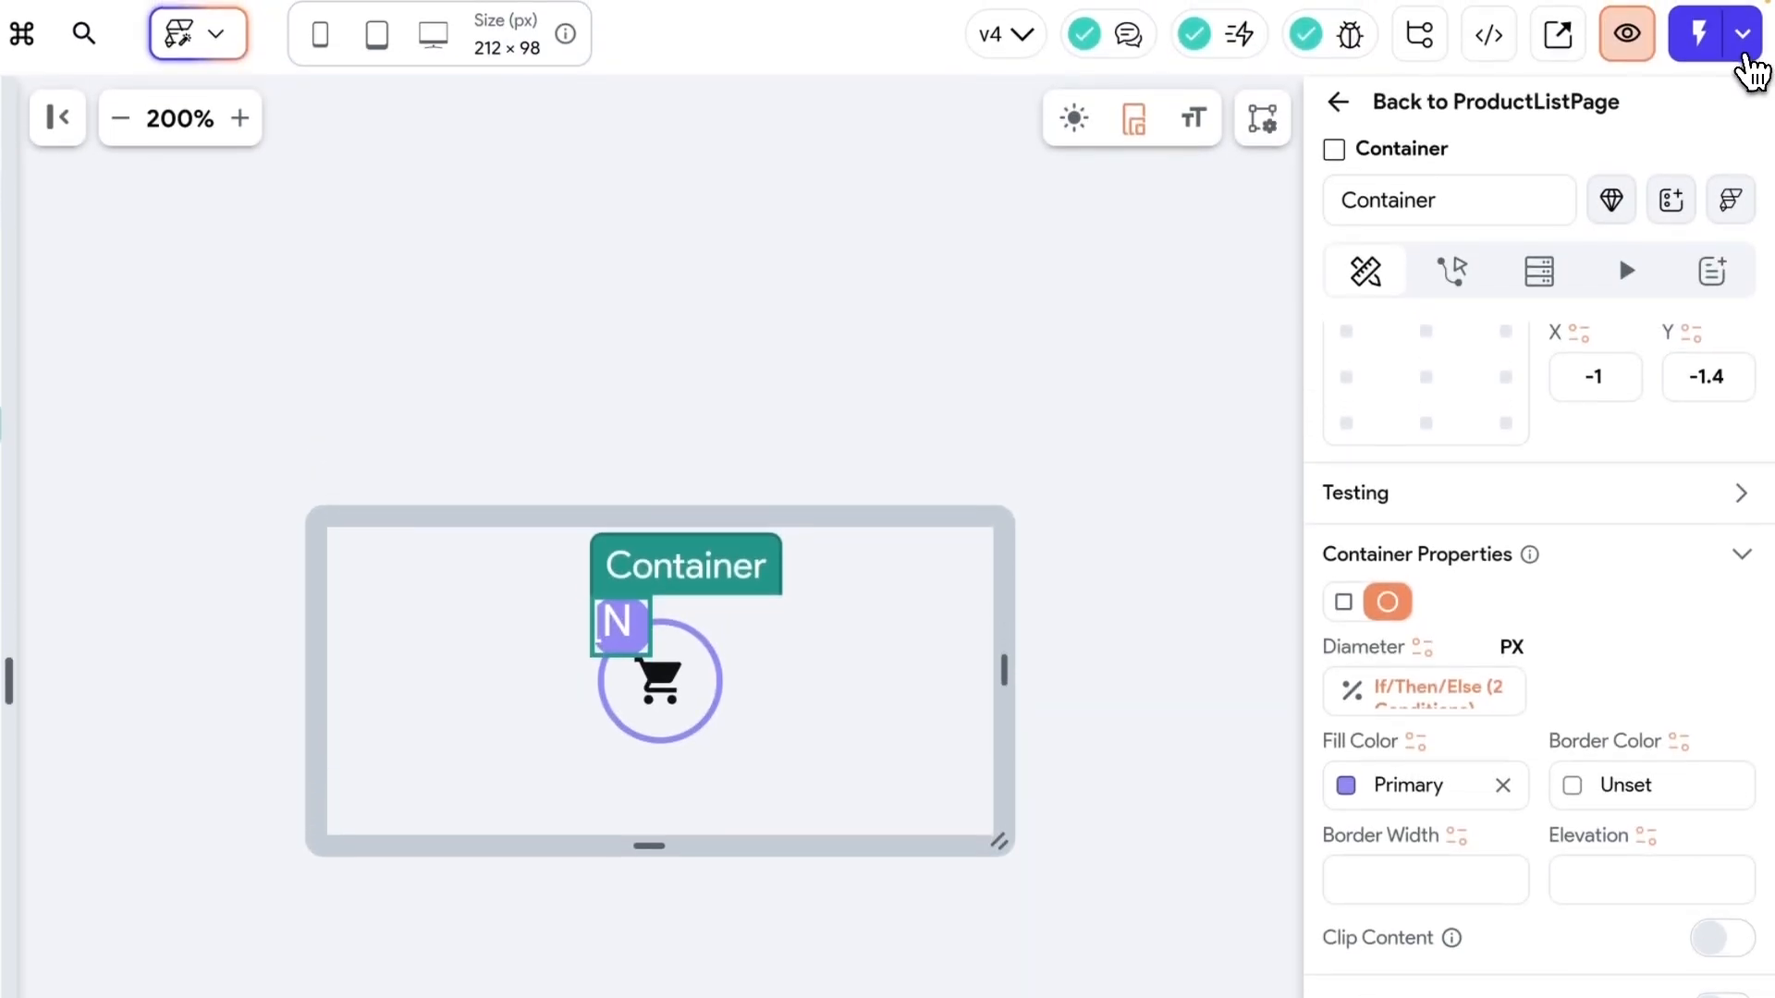
pyautogui.click(1744, 53)
pyautogui.click(1598, 134)
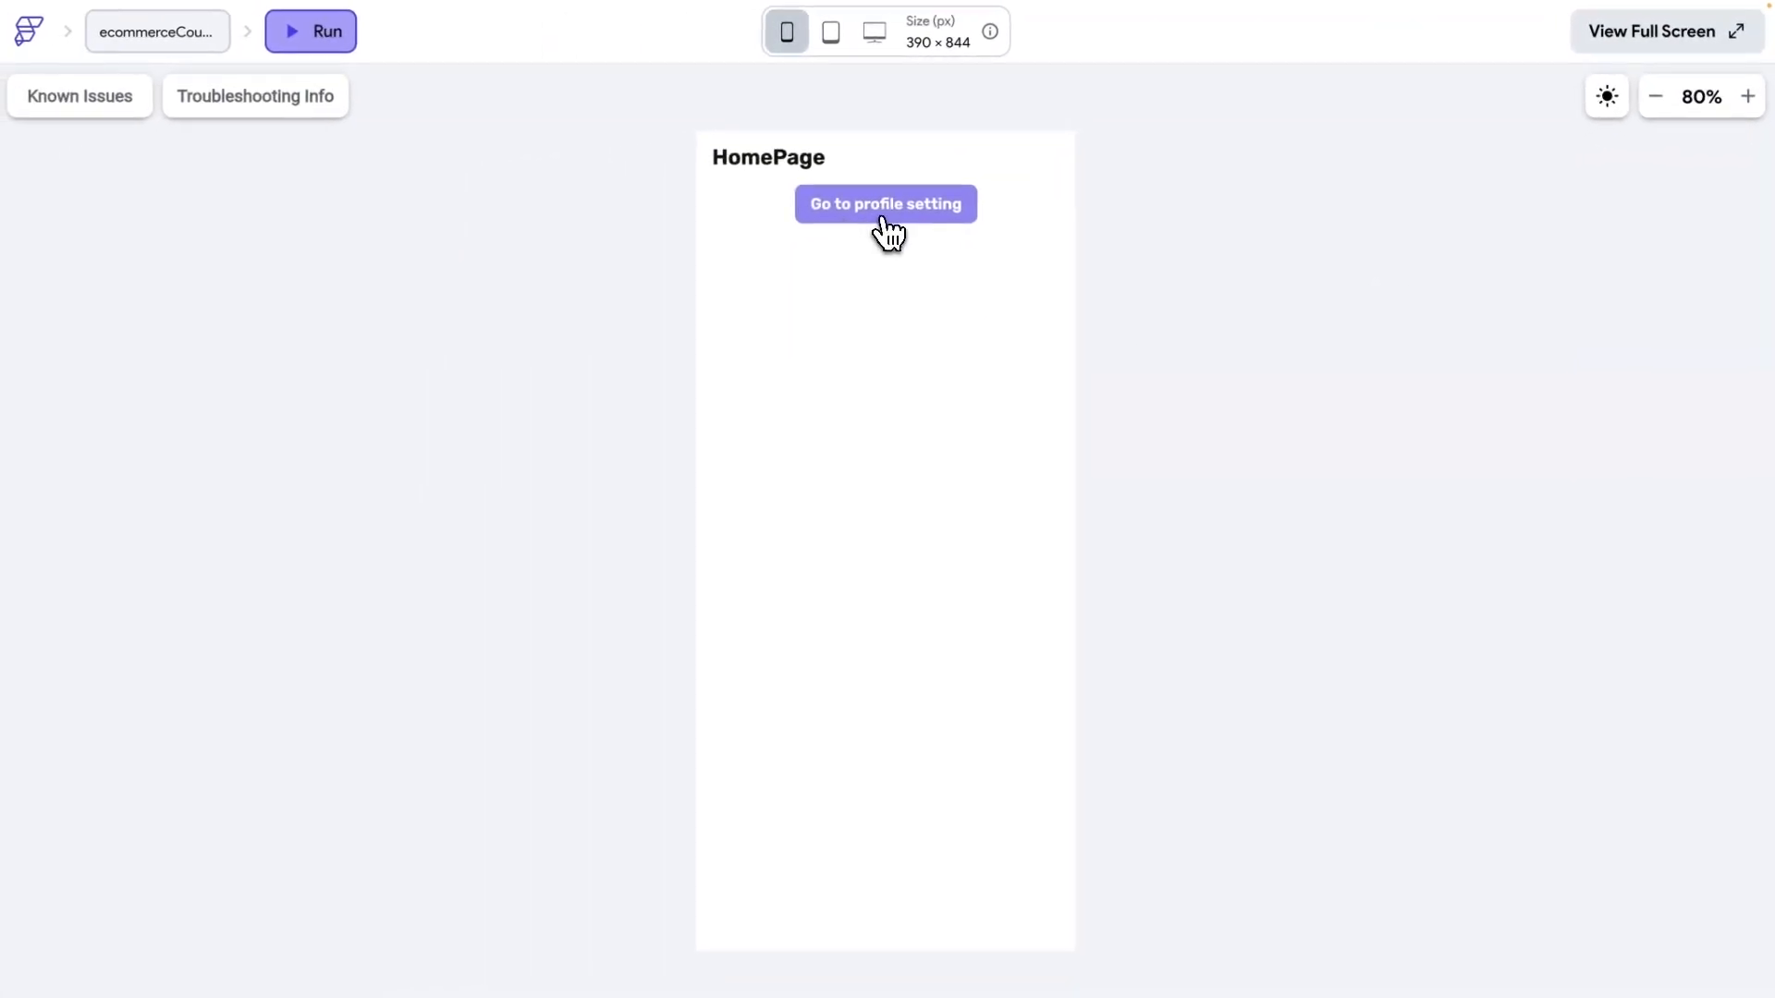
pyautogui.click(886, 207)
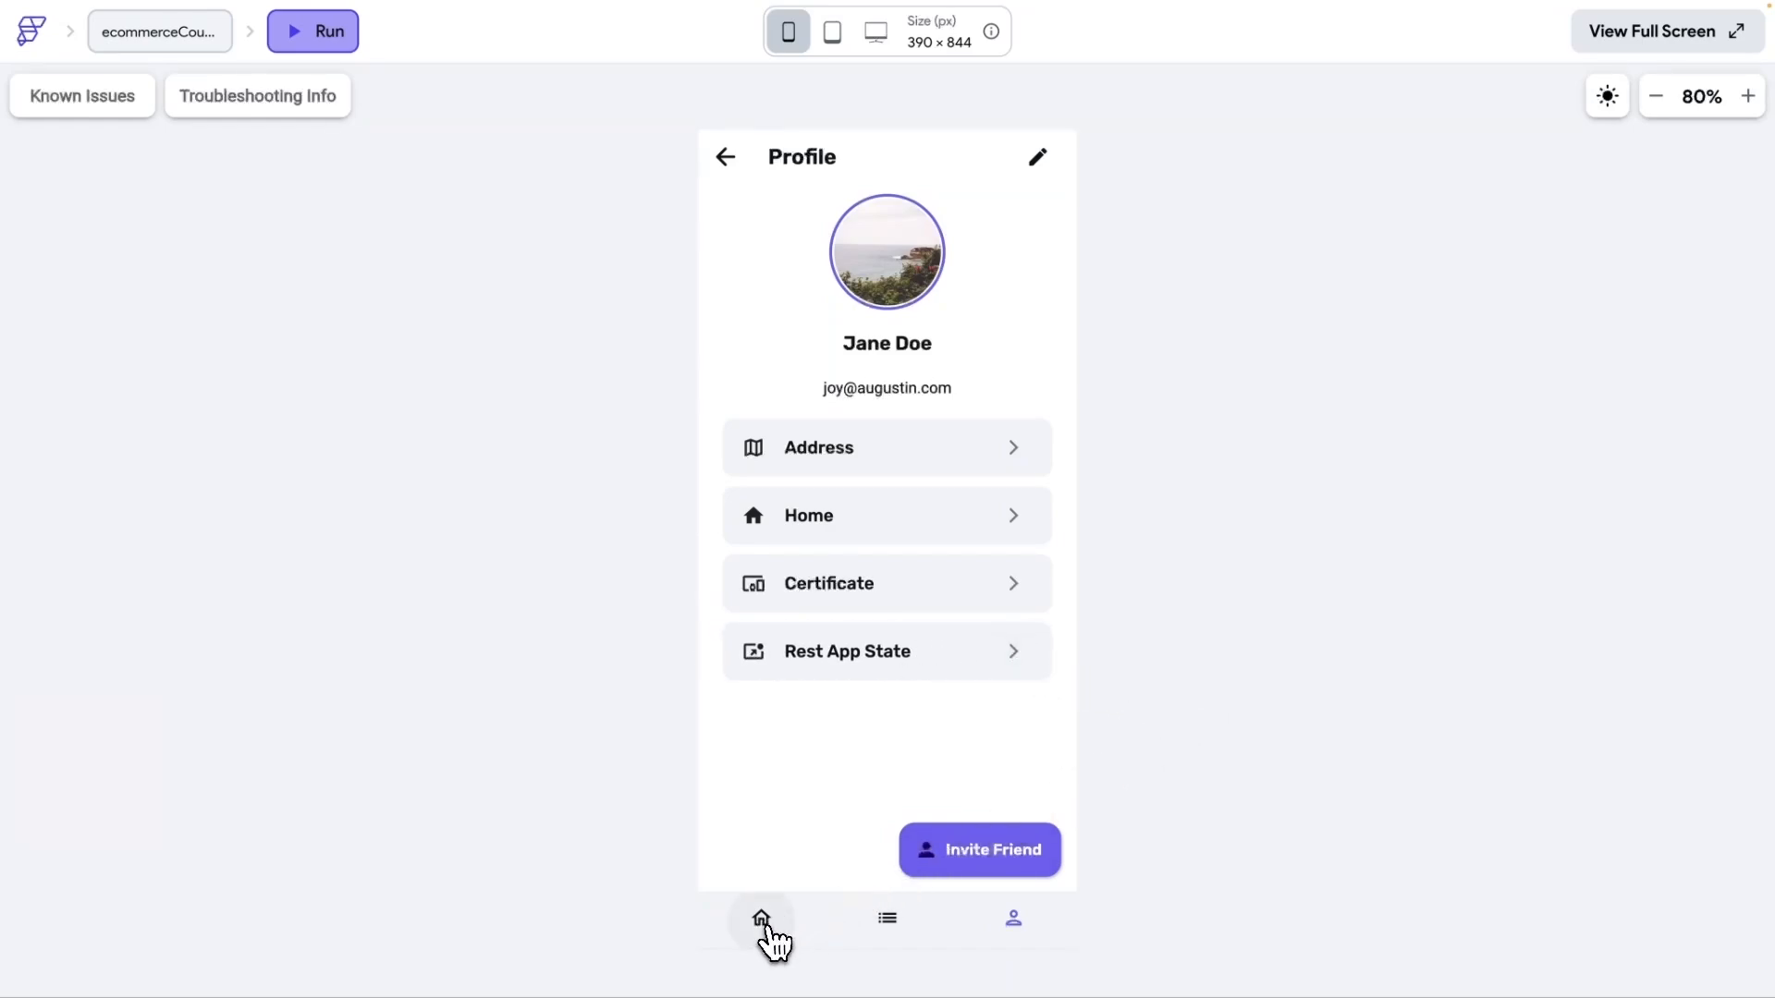
pyautogui.click(763, 920)
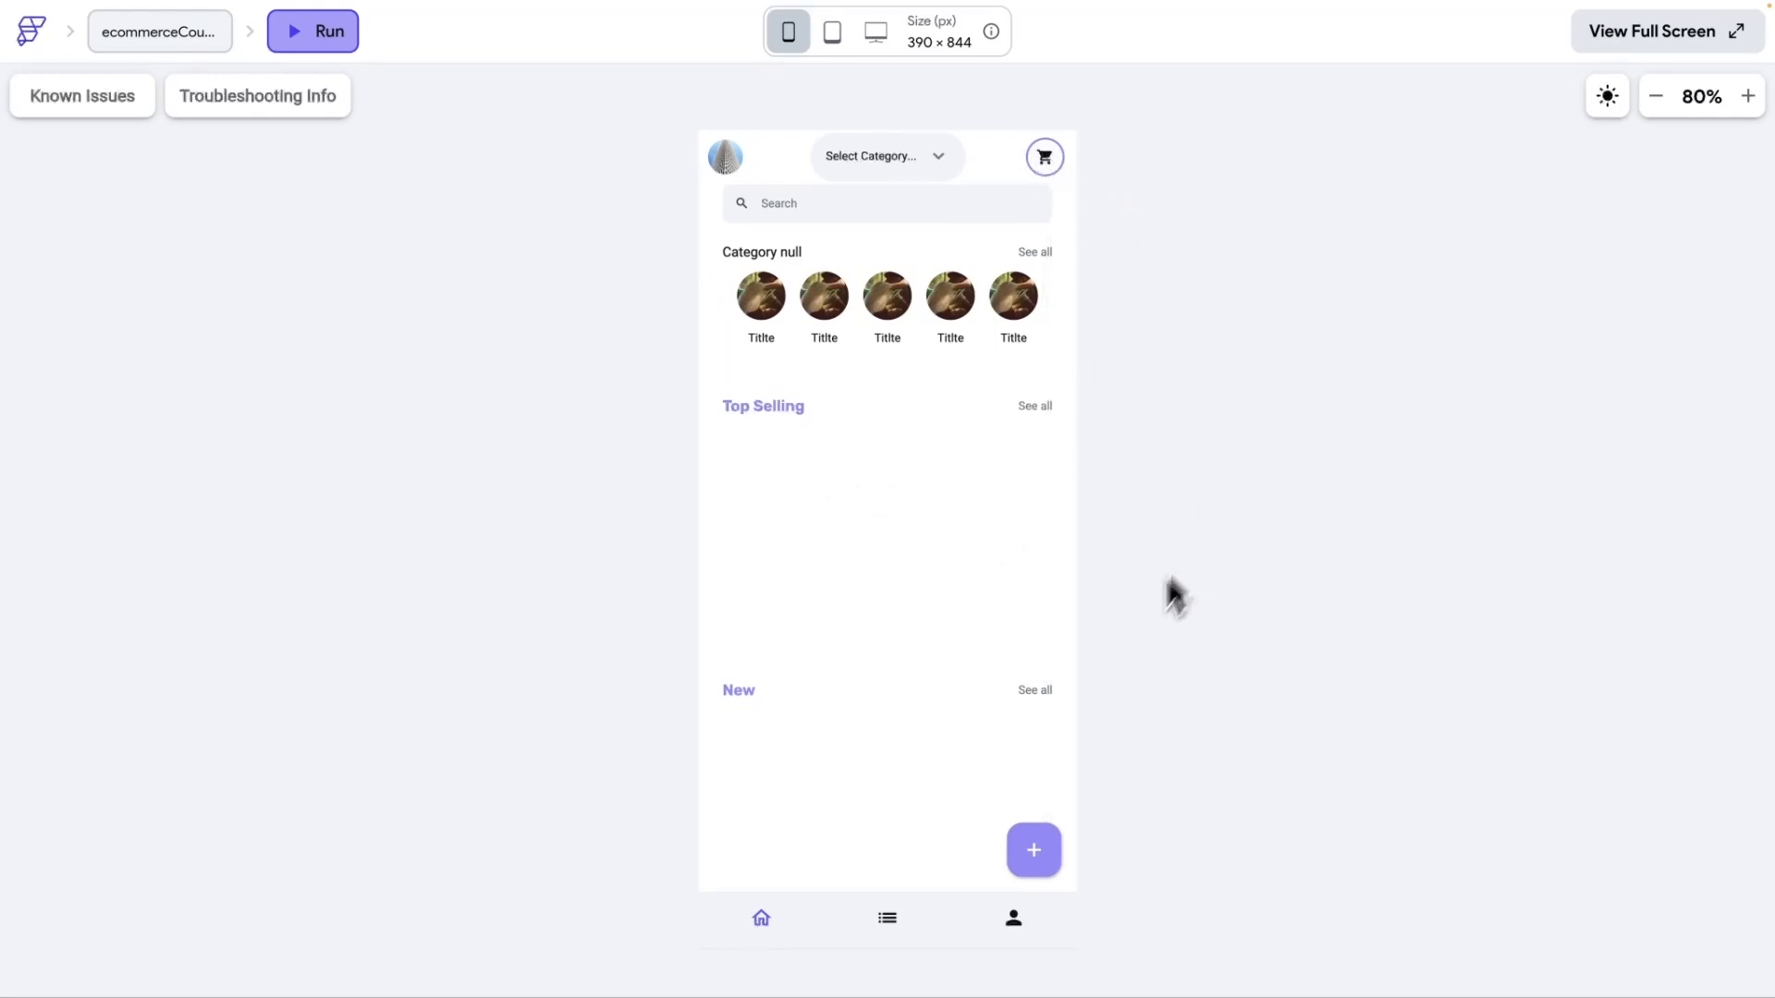
# - Add two products to the list in the running app and browse the Top Selling cards
pyautogui.click(1035, 850)
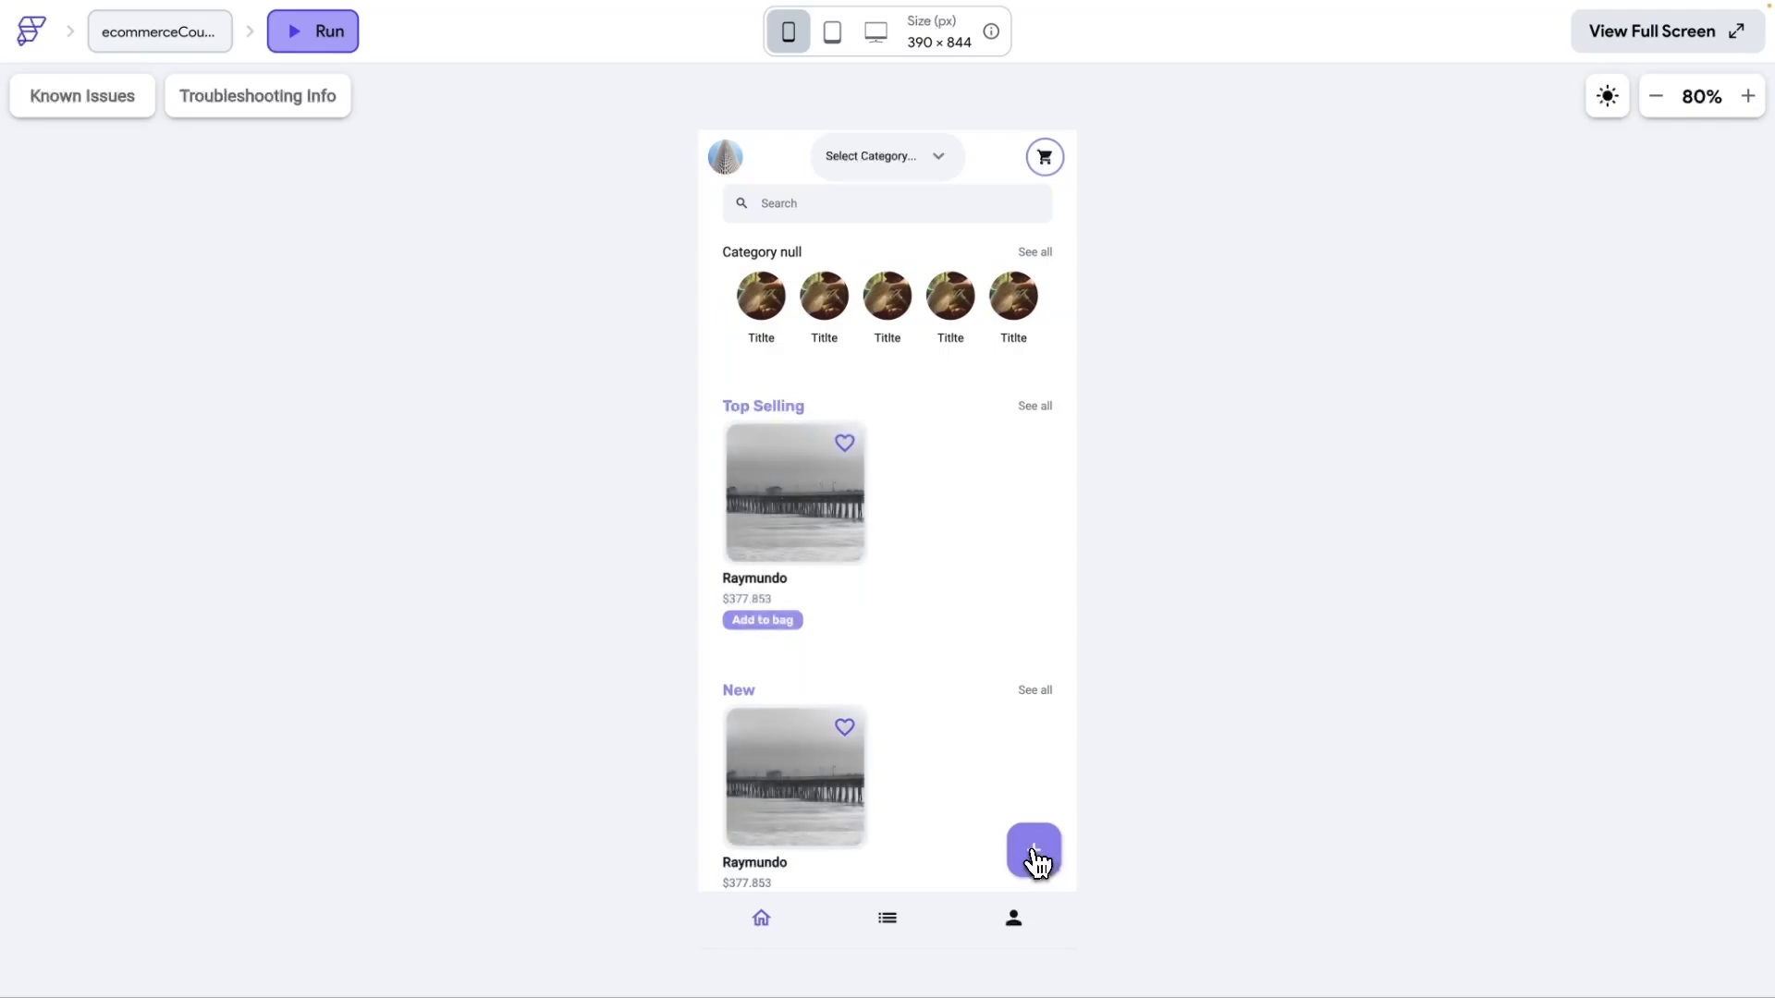
pyautogui.click(1036, 855)
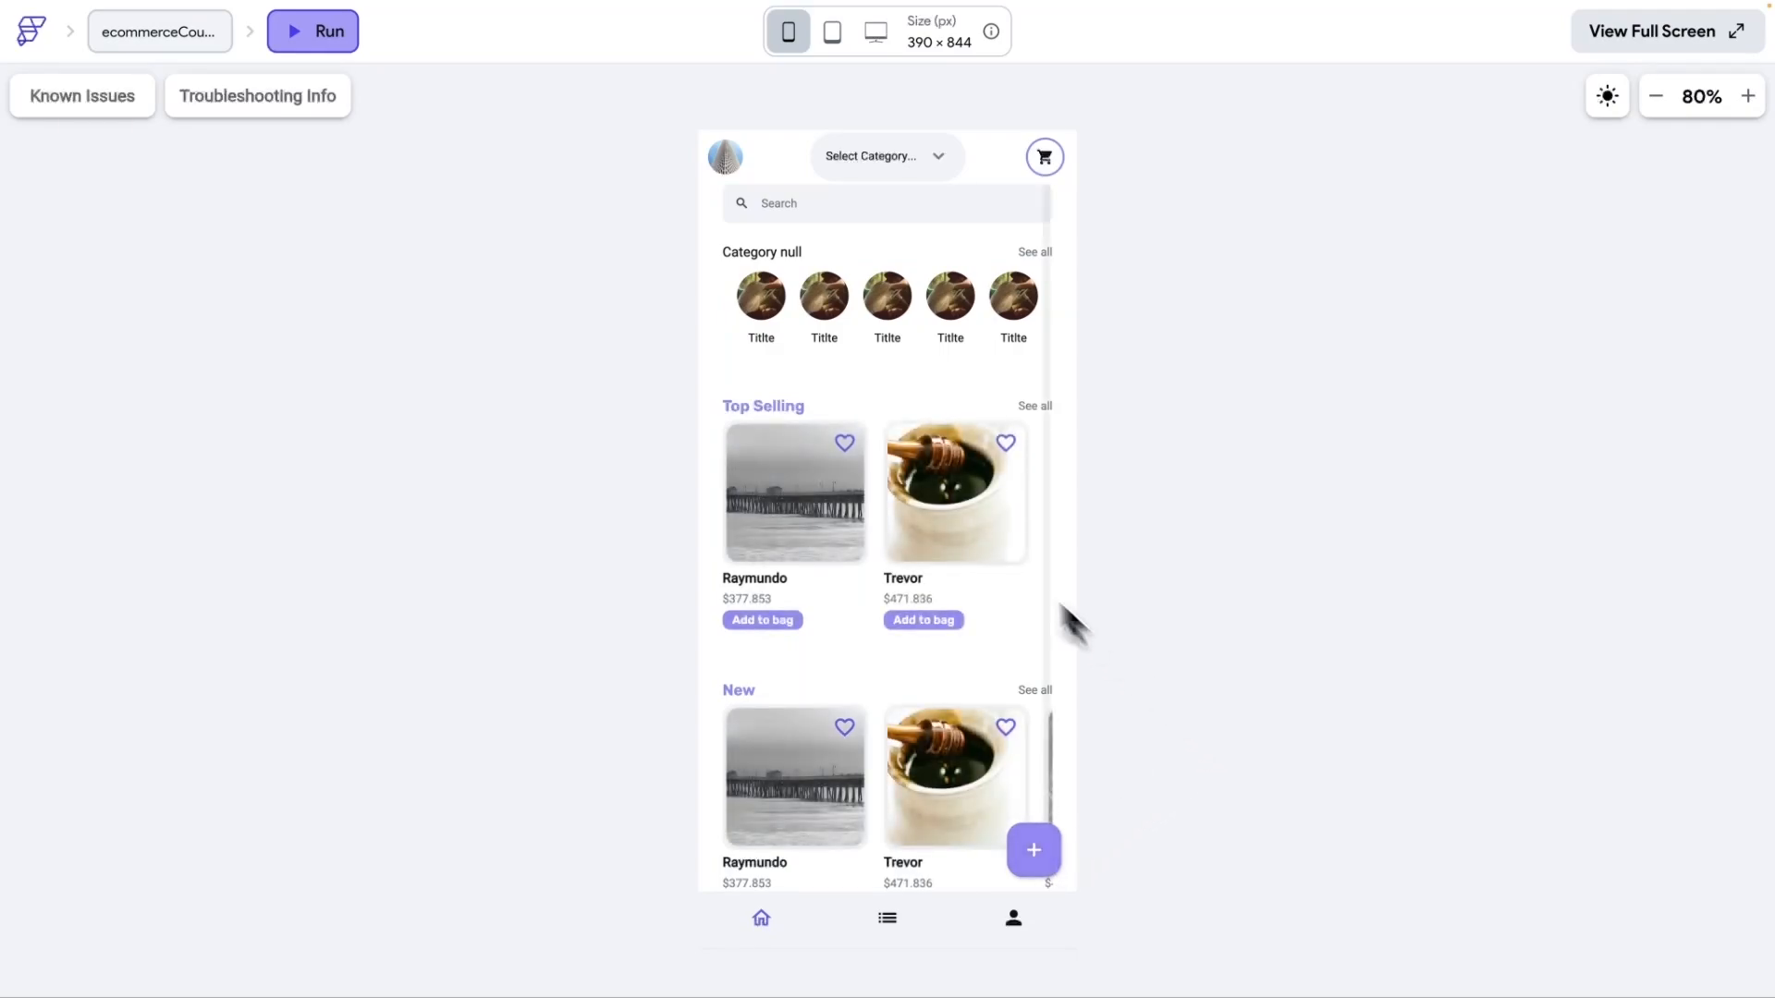
pyautogui.moveTo(982, 535); pyautogui.dragTo(1050, 527)
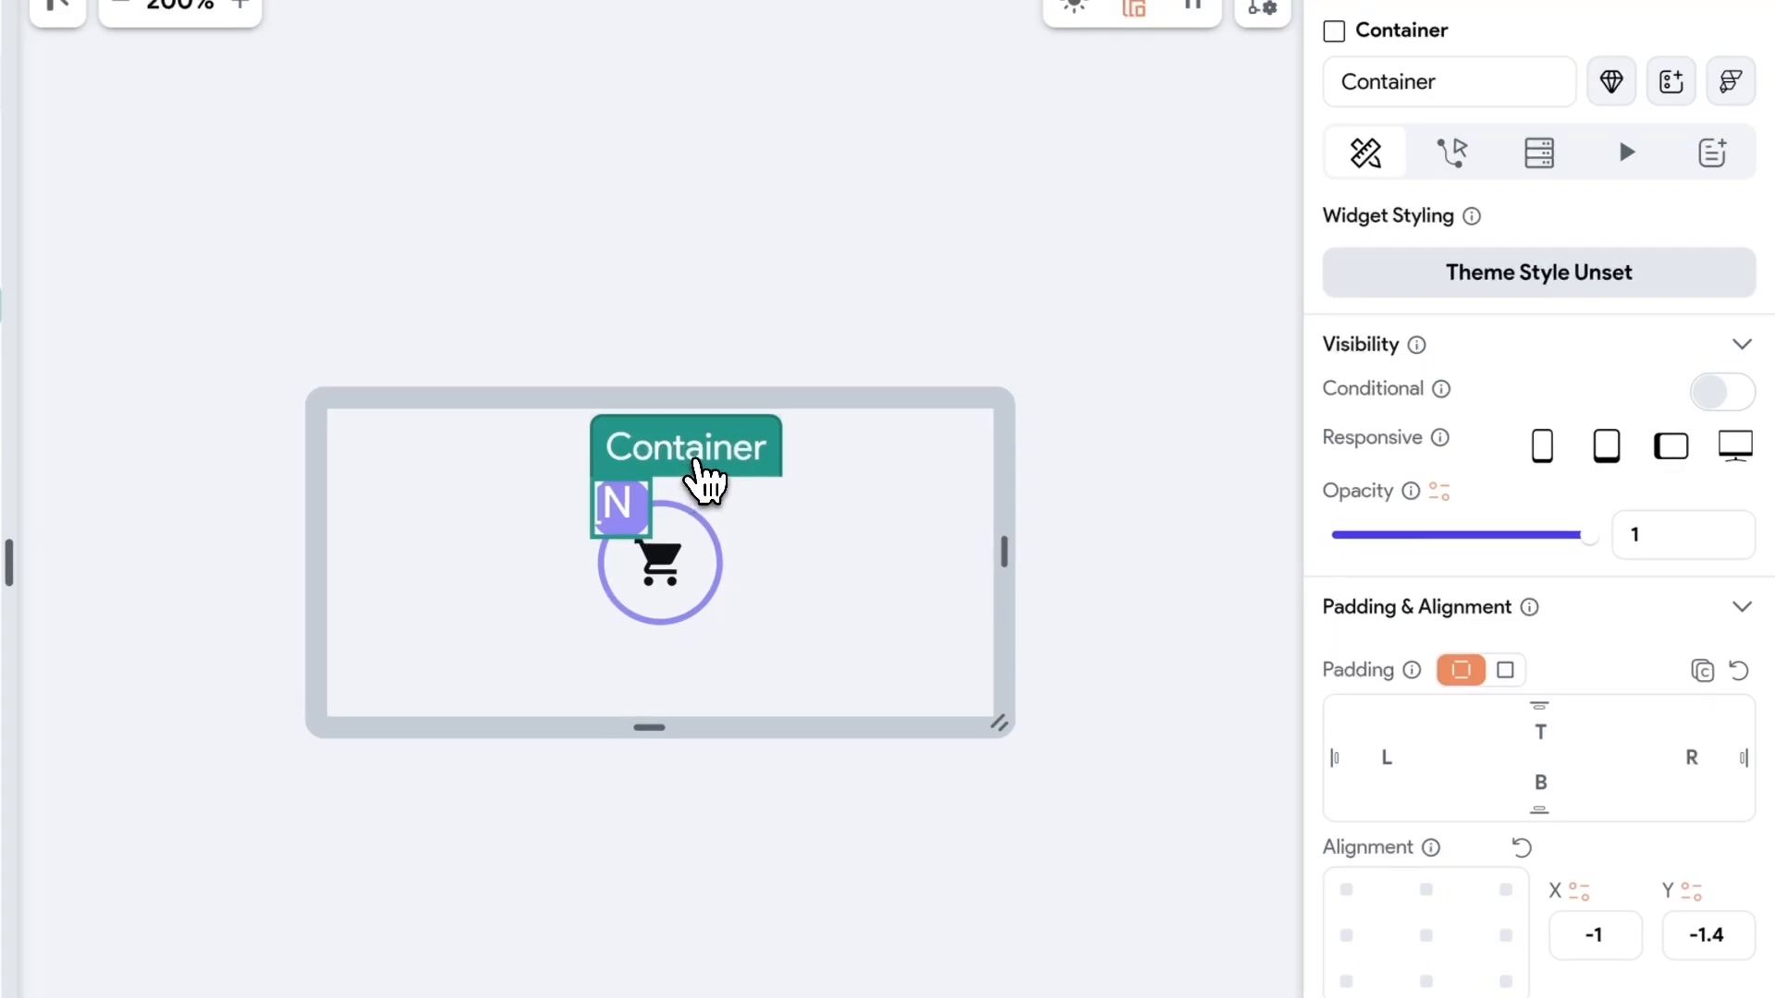
# - Check the badge Container's implicit animation settings and select the Text inside it
pyautogui.scroll(-10, 1451, 752)
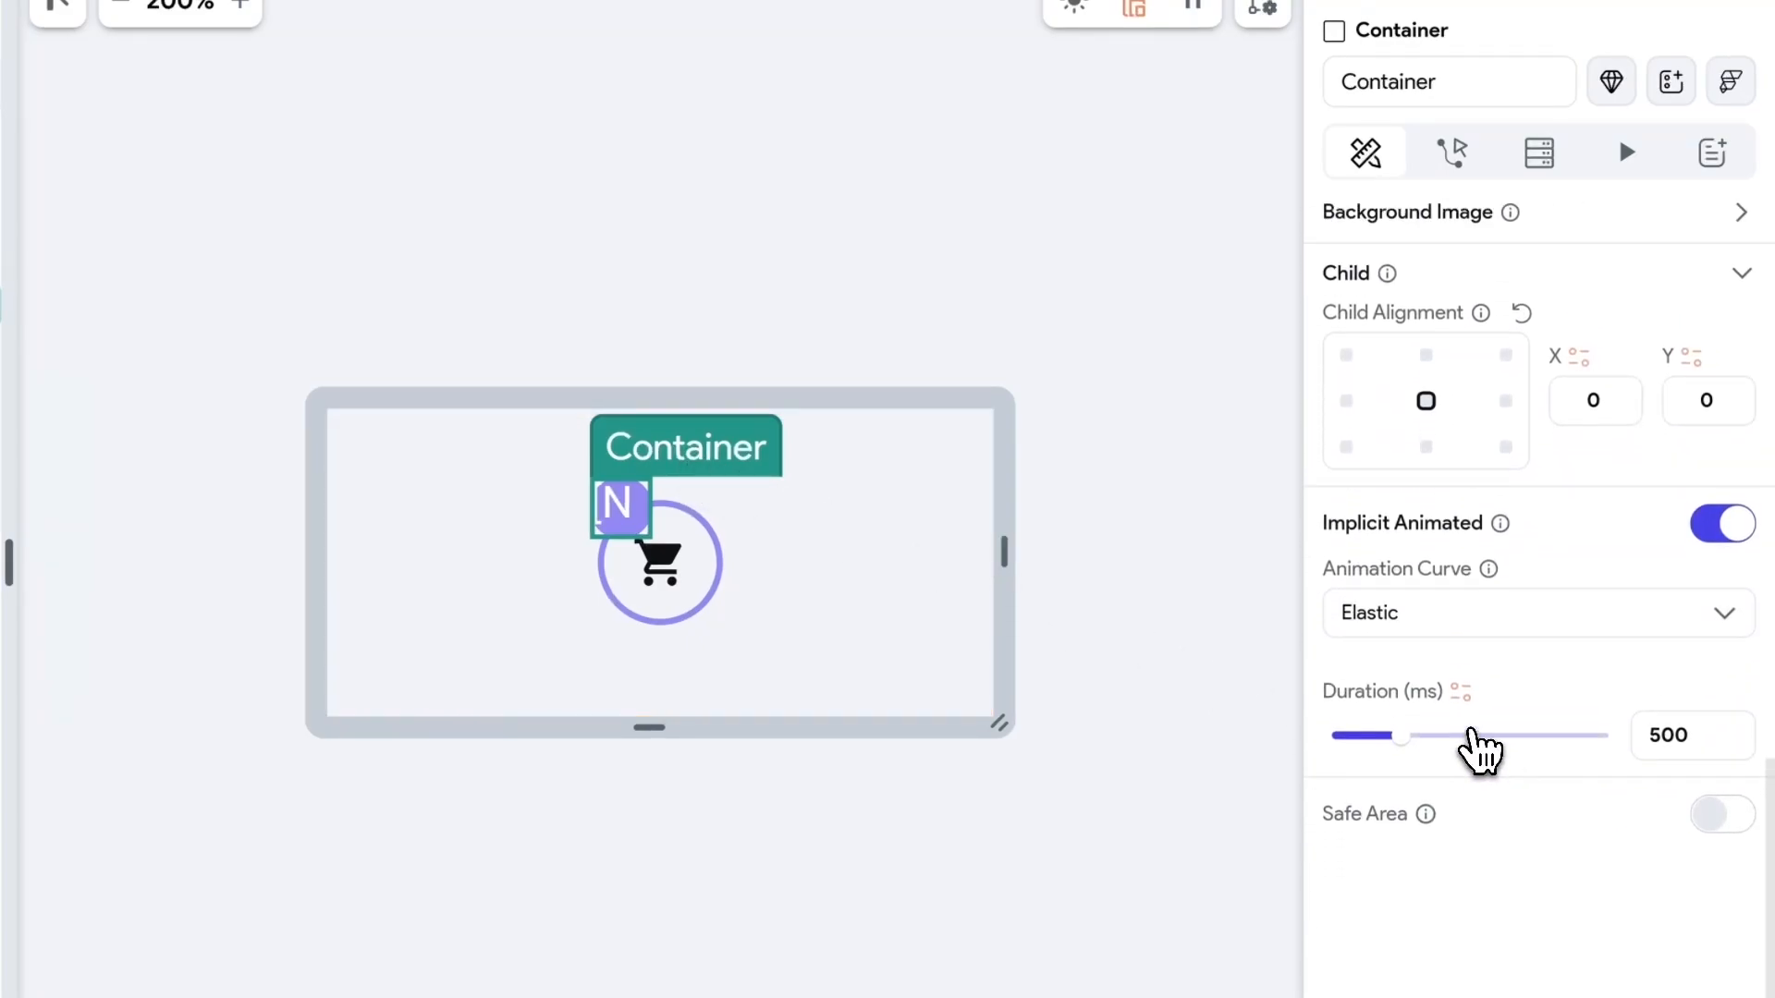
pyautogui.click(1715, 365)
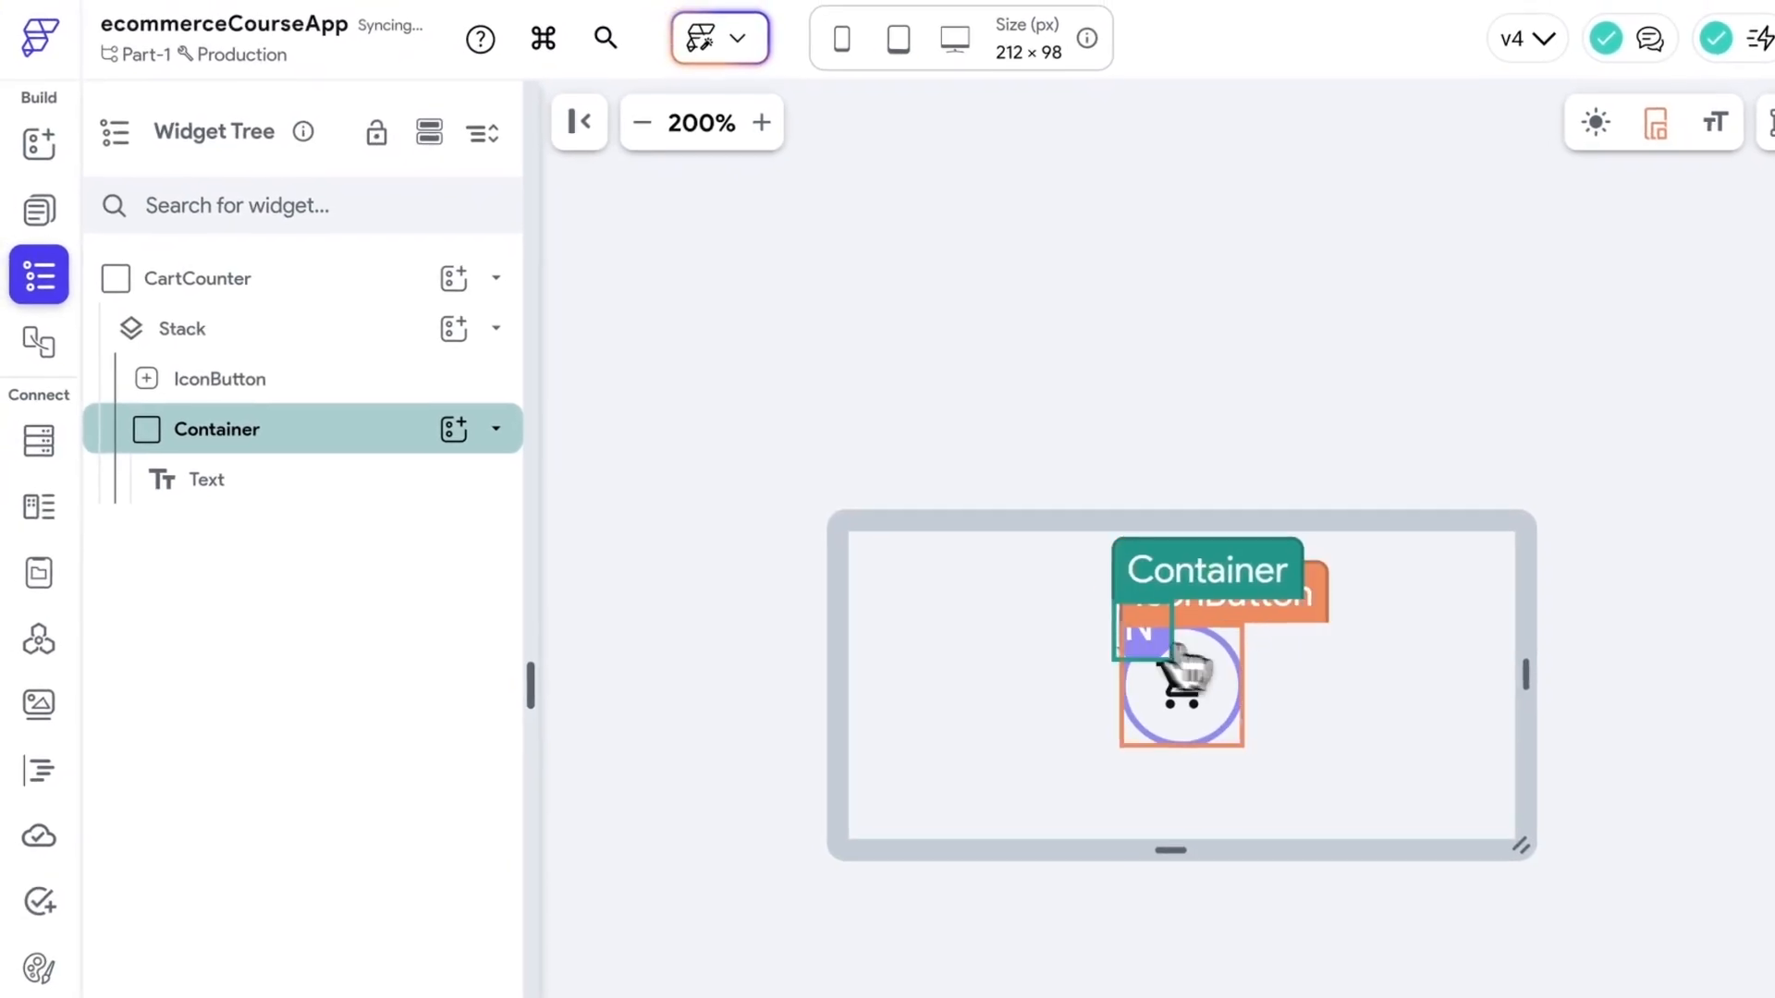
pyautogui.click(219, 497)
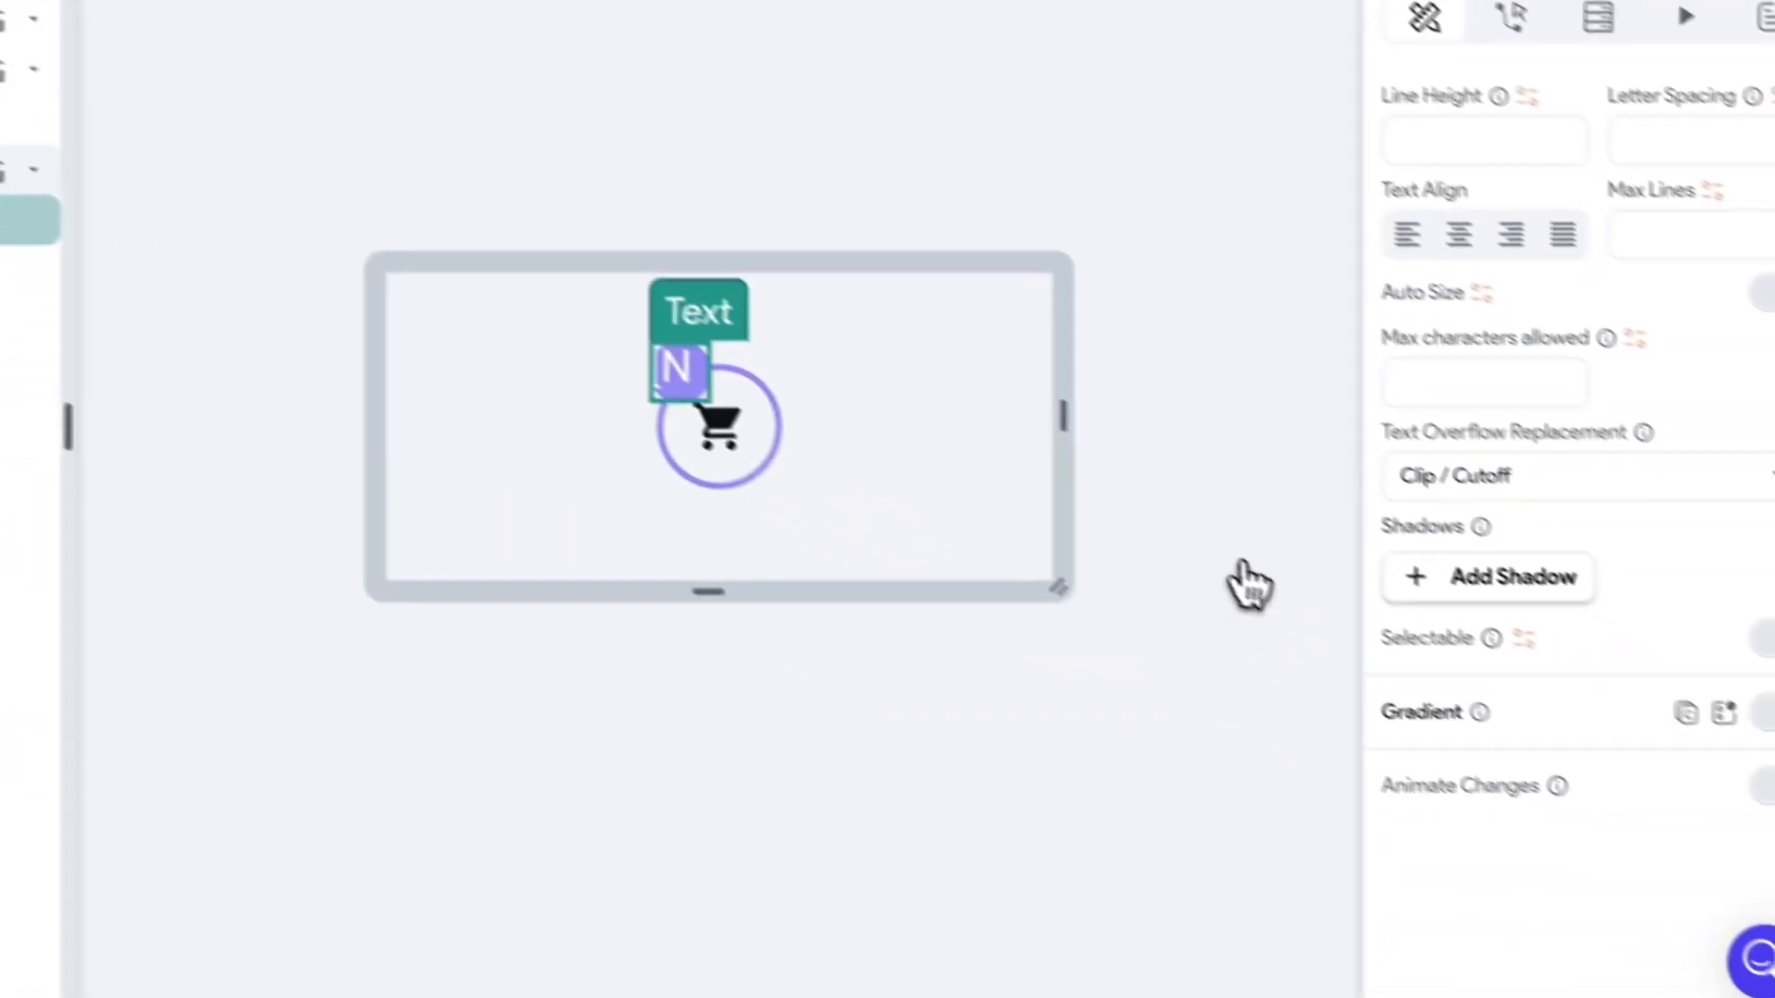
pyautogui.scroll(10, 1516, 564)
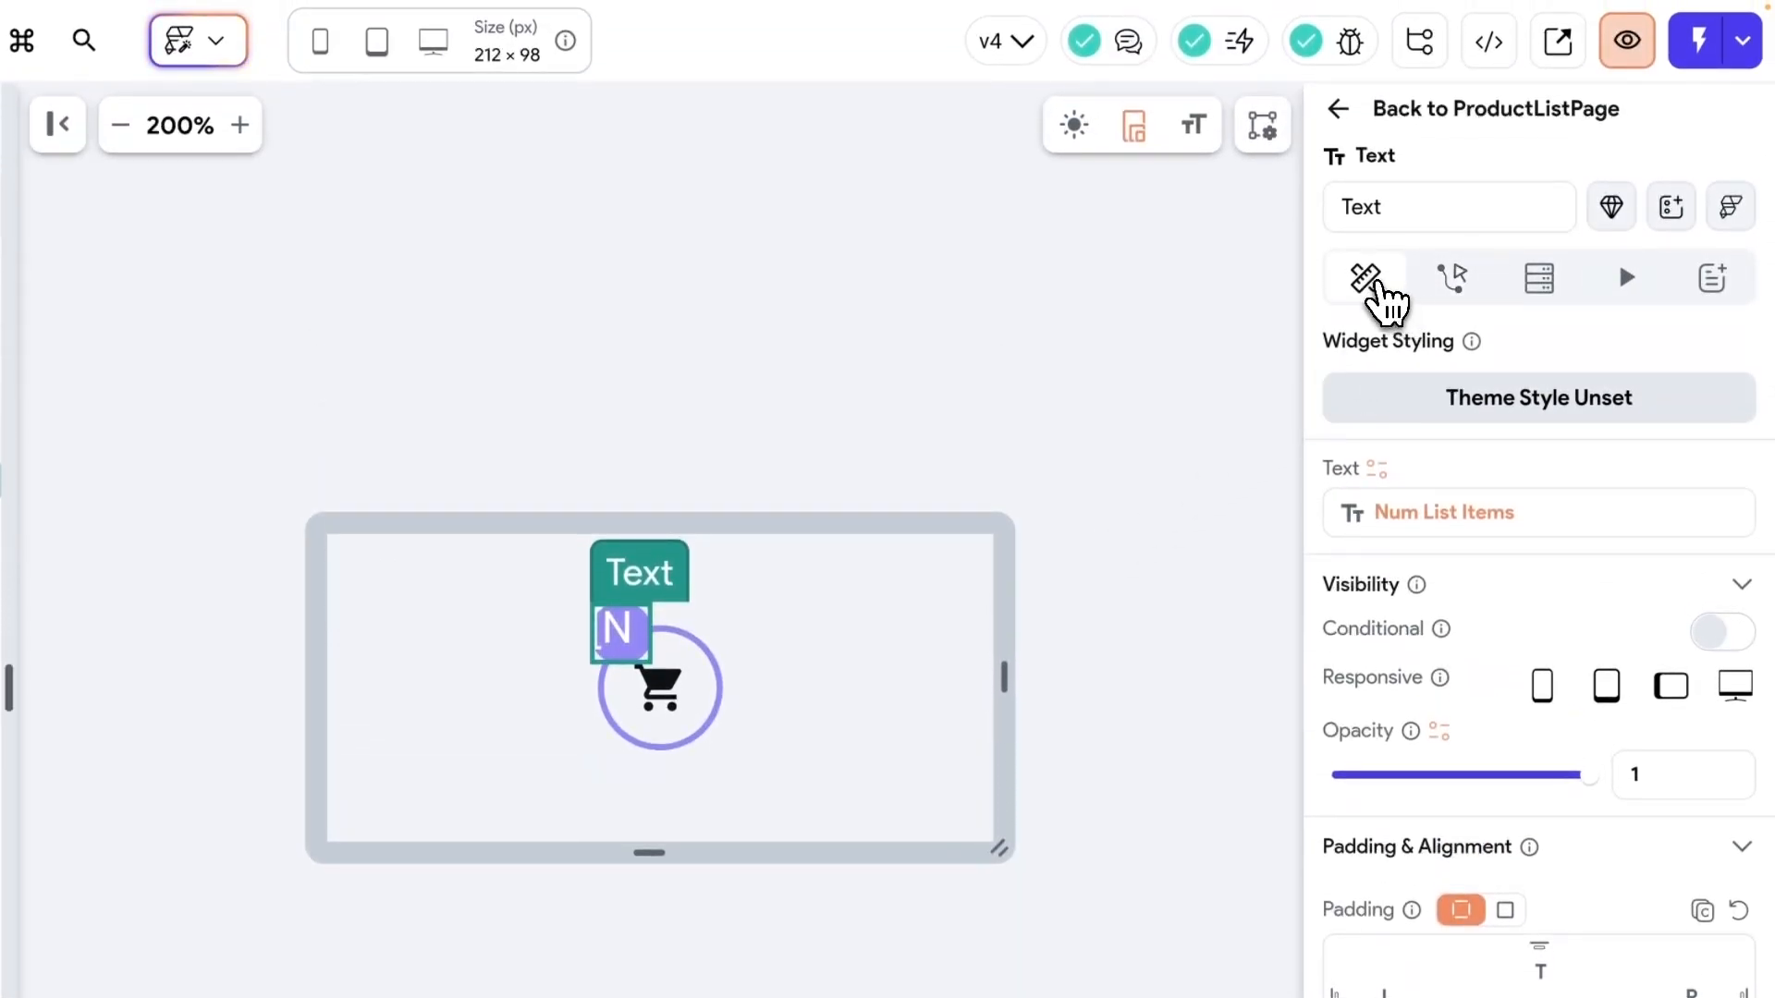
# - Start an If/Then/Else conditional value for the badge Text's Font Size
pyautogui.scroll(-3, 1419, 658)
pyautogui.scroll(-6, 1419, 658)
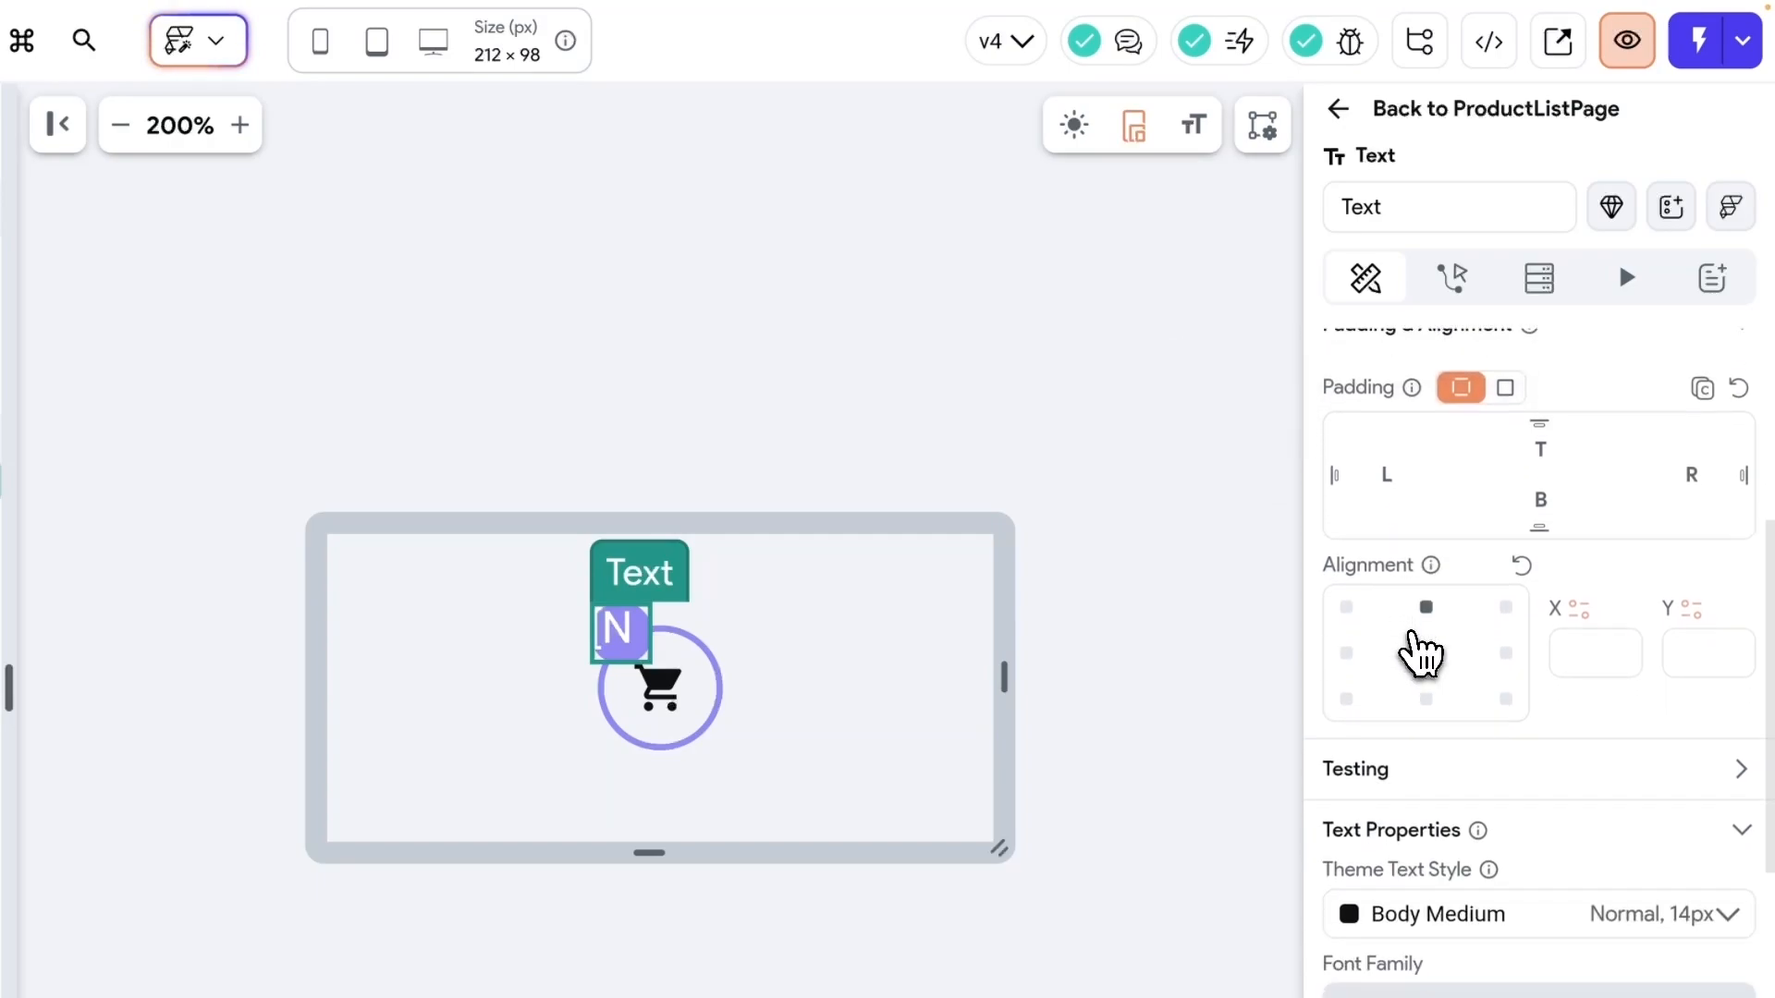
pyautogui.scroll(-1, 1451, 704)
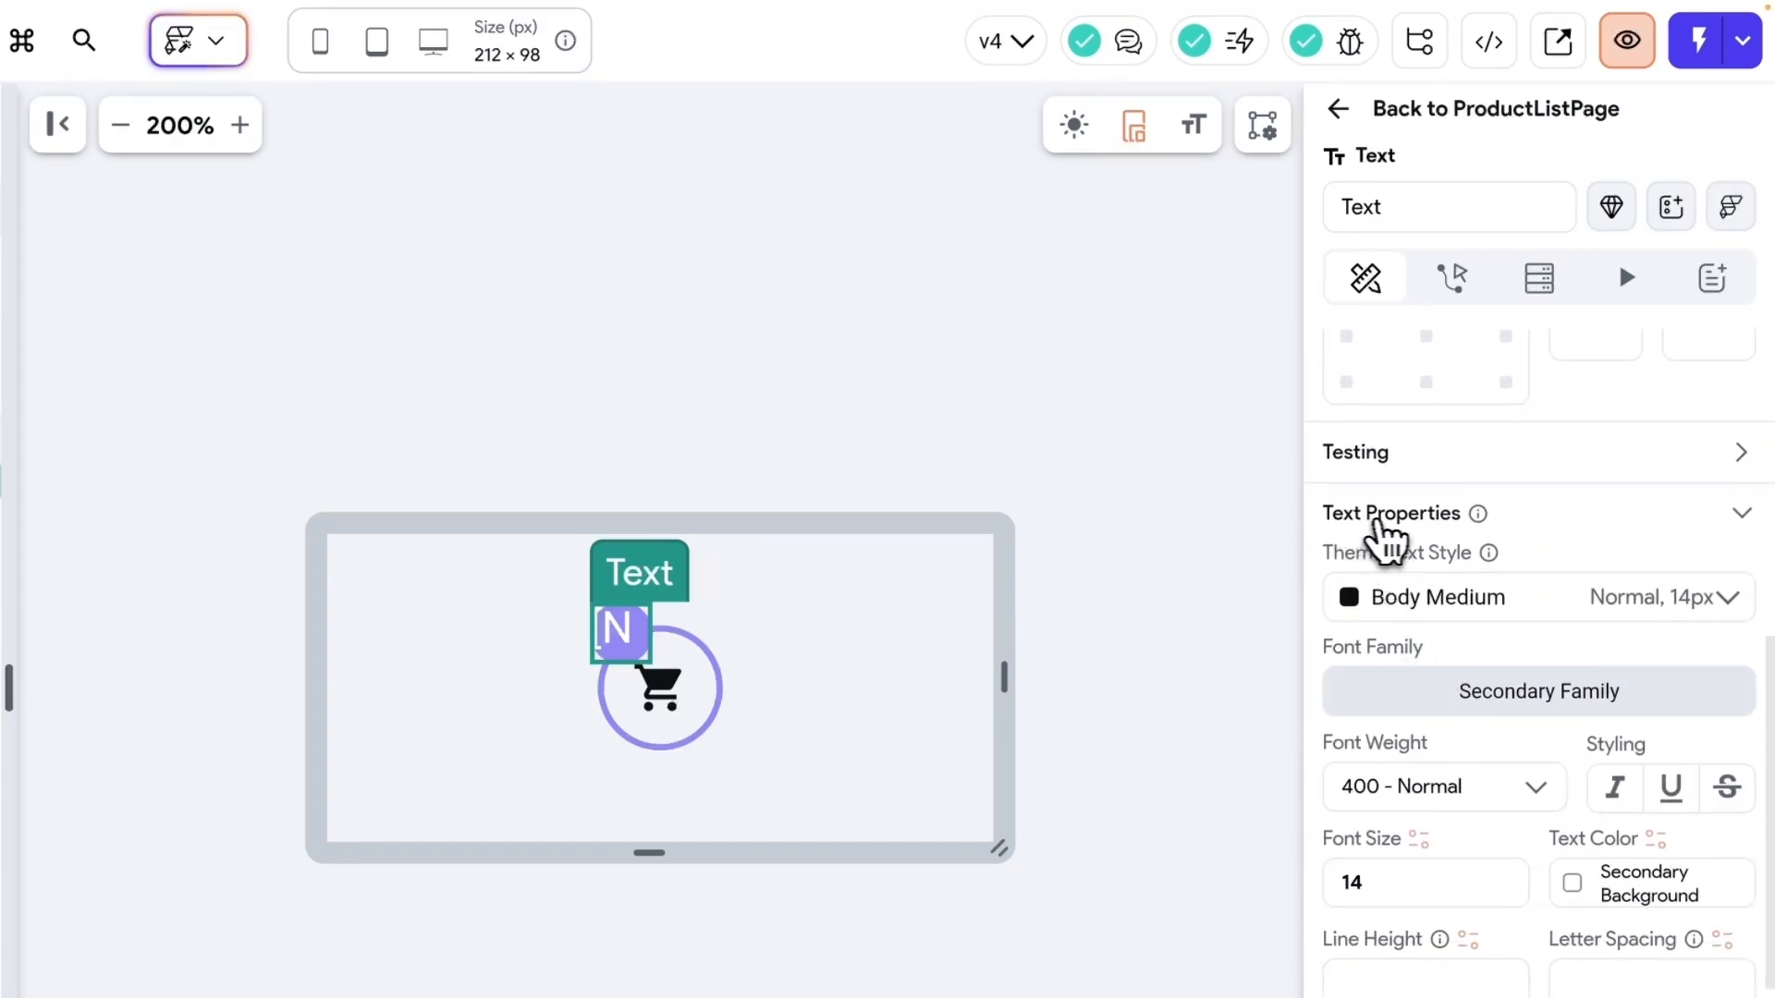
pyautogui.scroll(-1, 1383, 434)
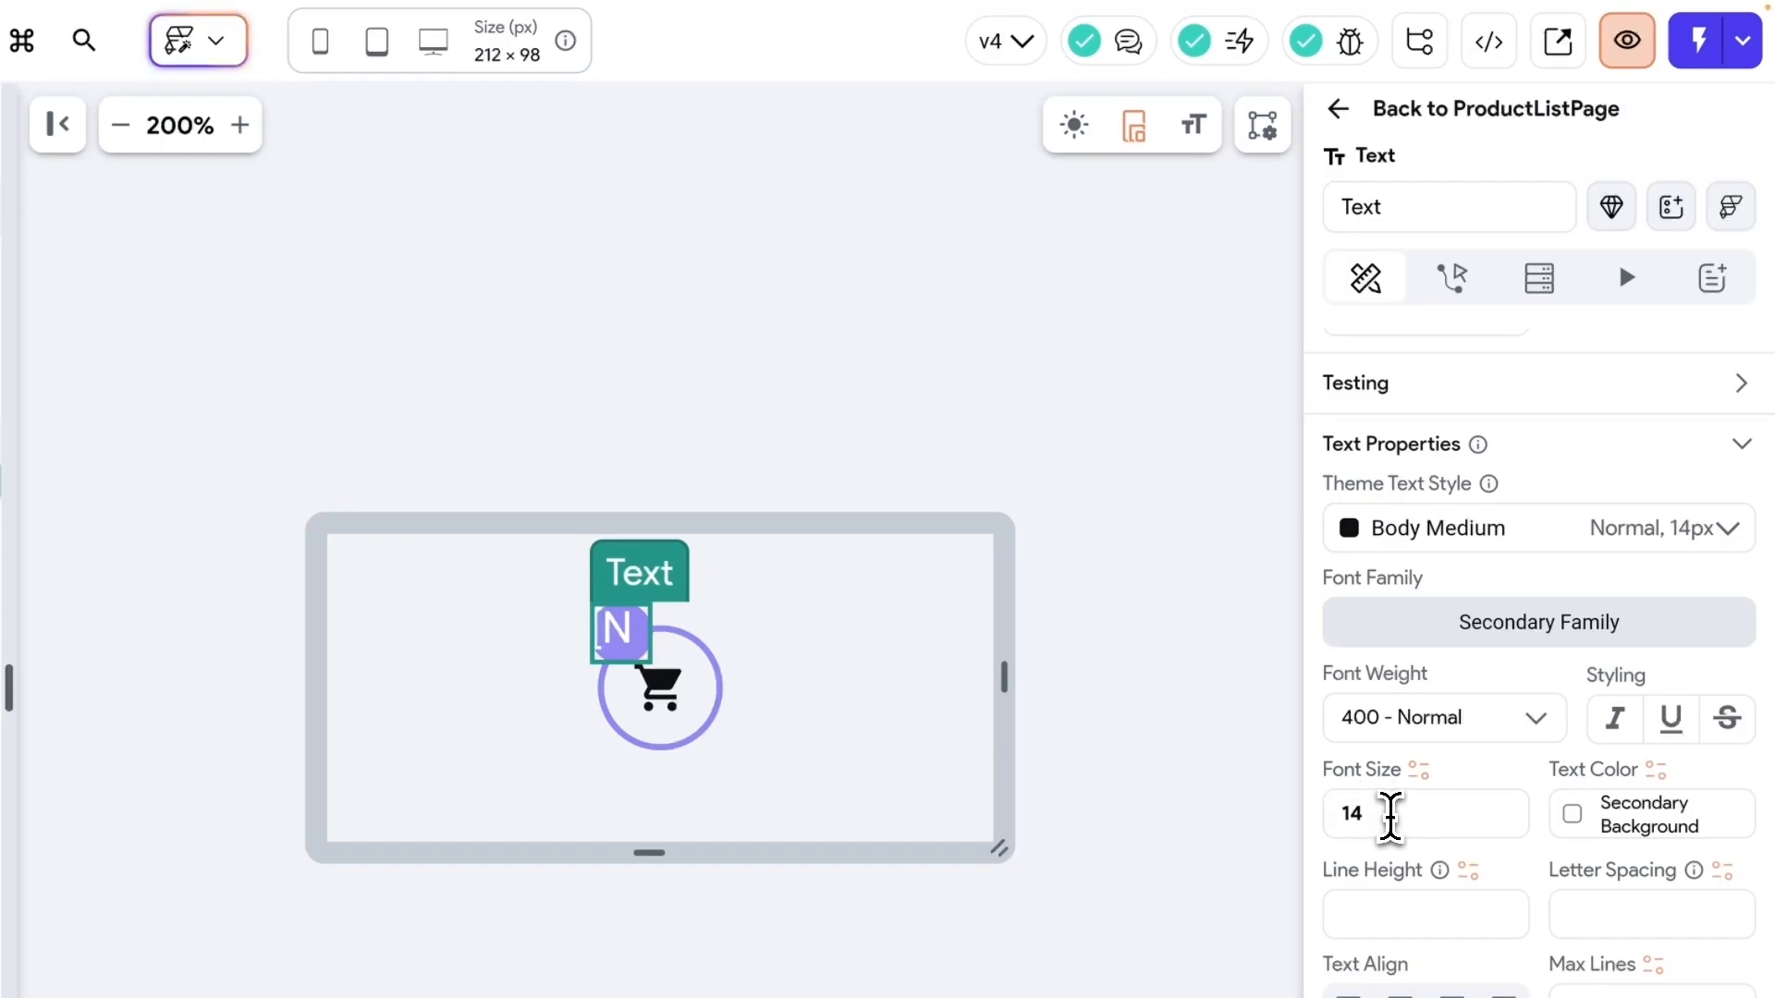
pyautogui.click(1419, 770)
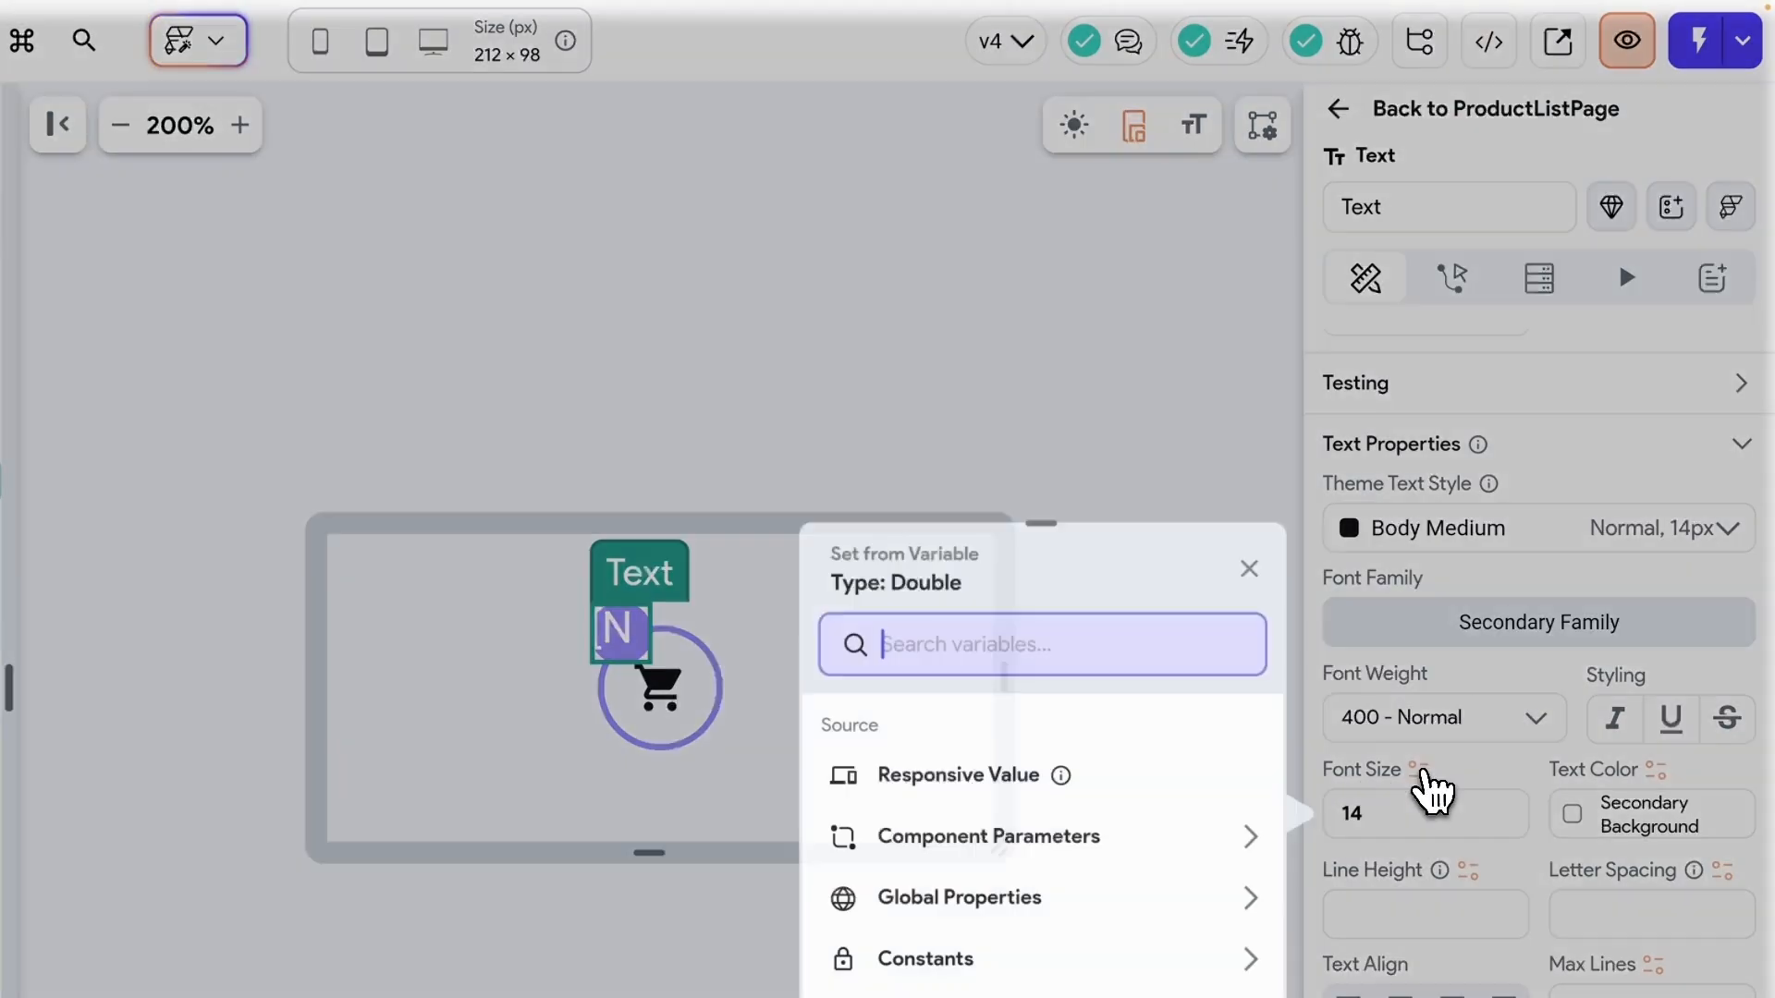
pyautogui.moveTo(1051, 525); pyautogui.dragTo(1069, 107)
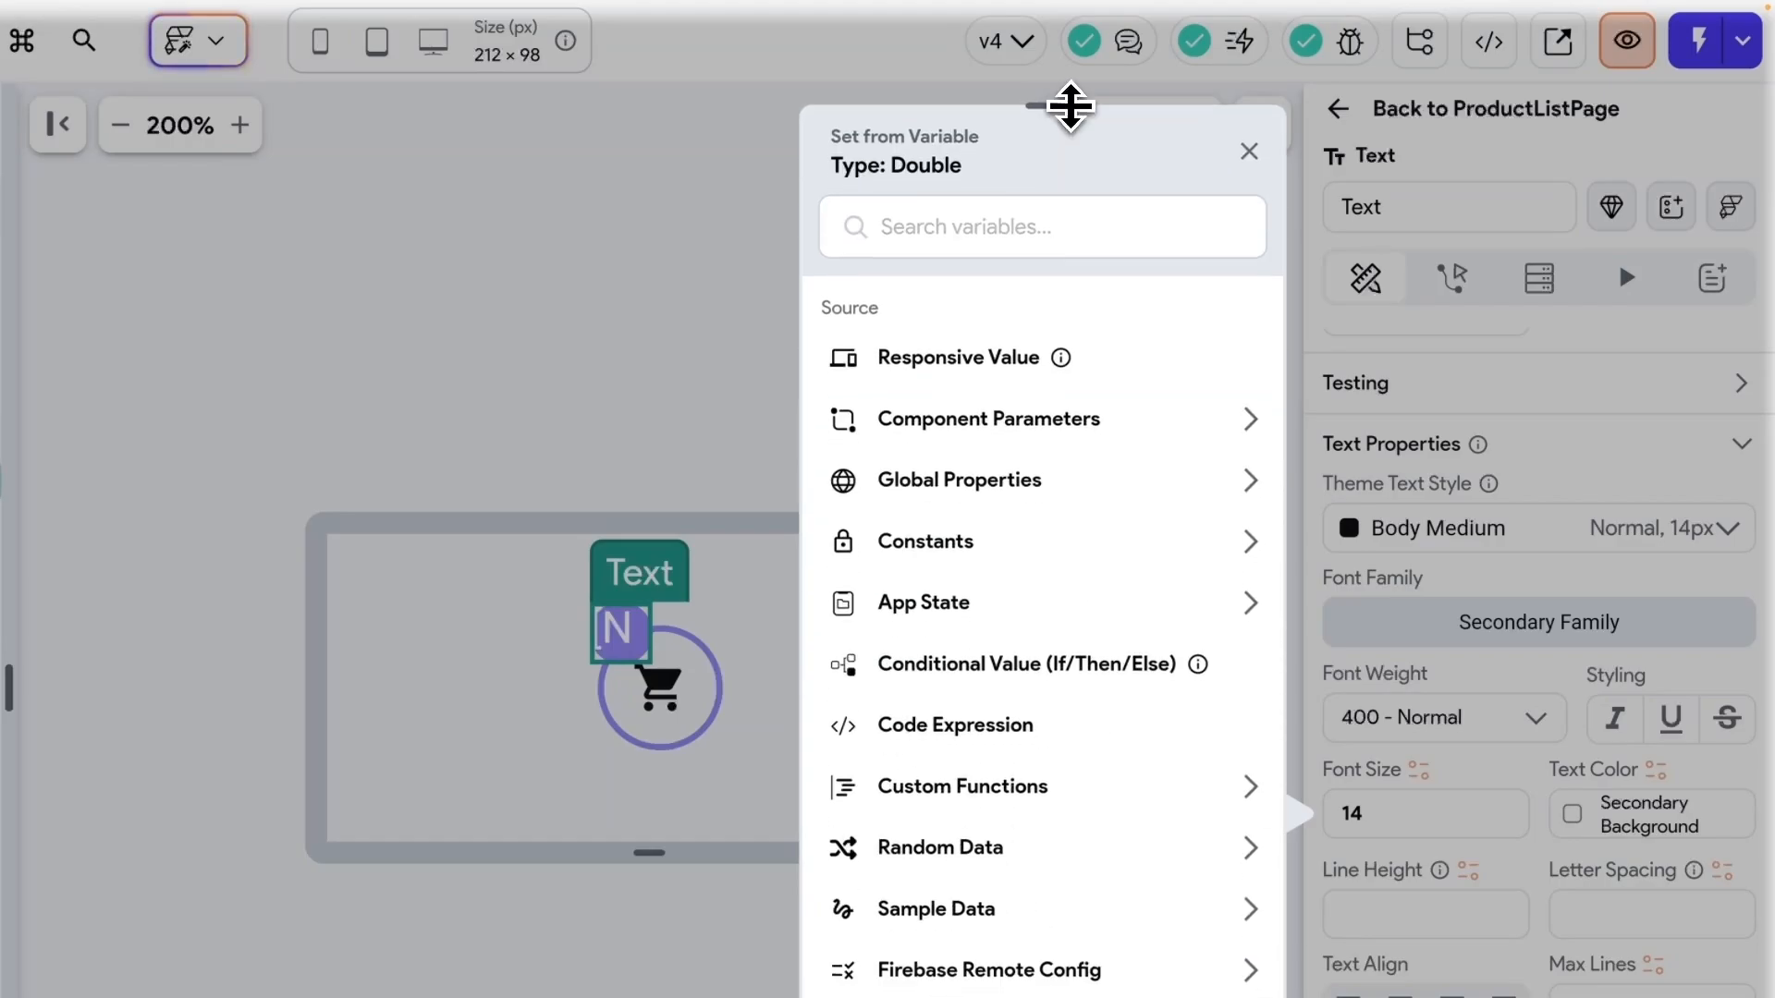
pyautogui.click(947, 663)
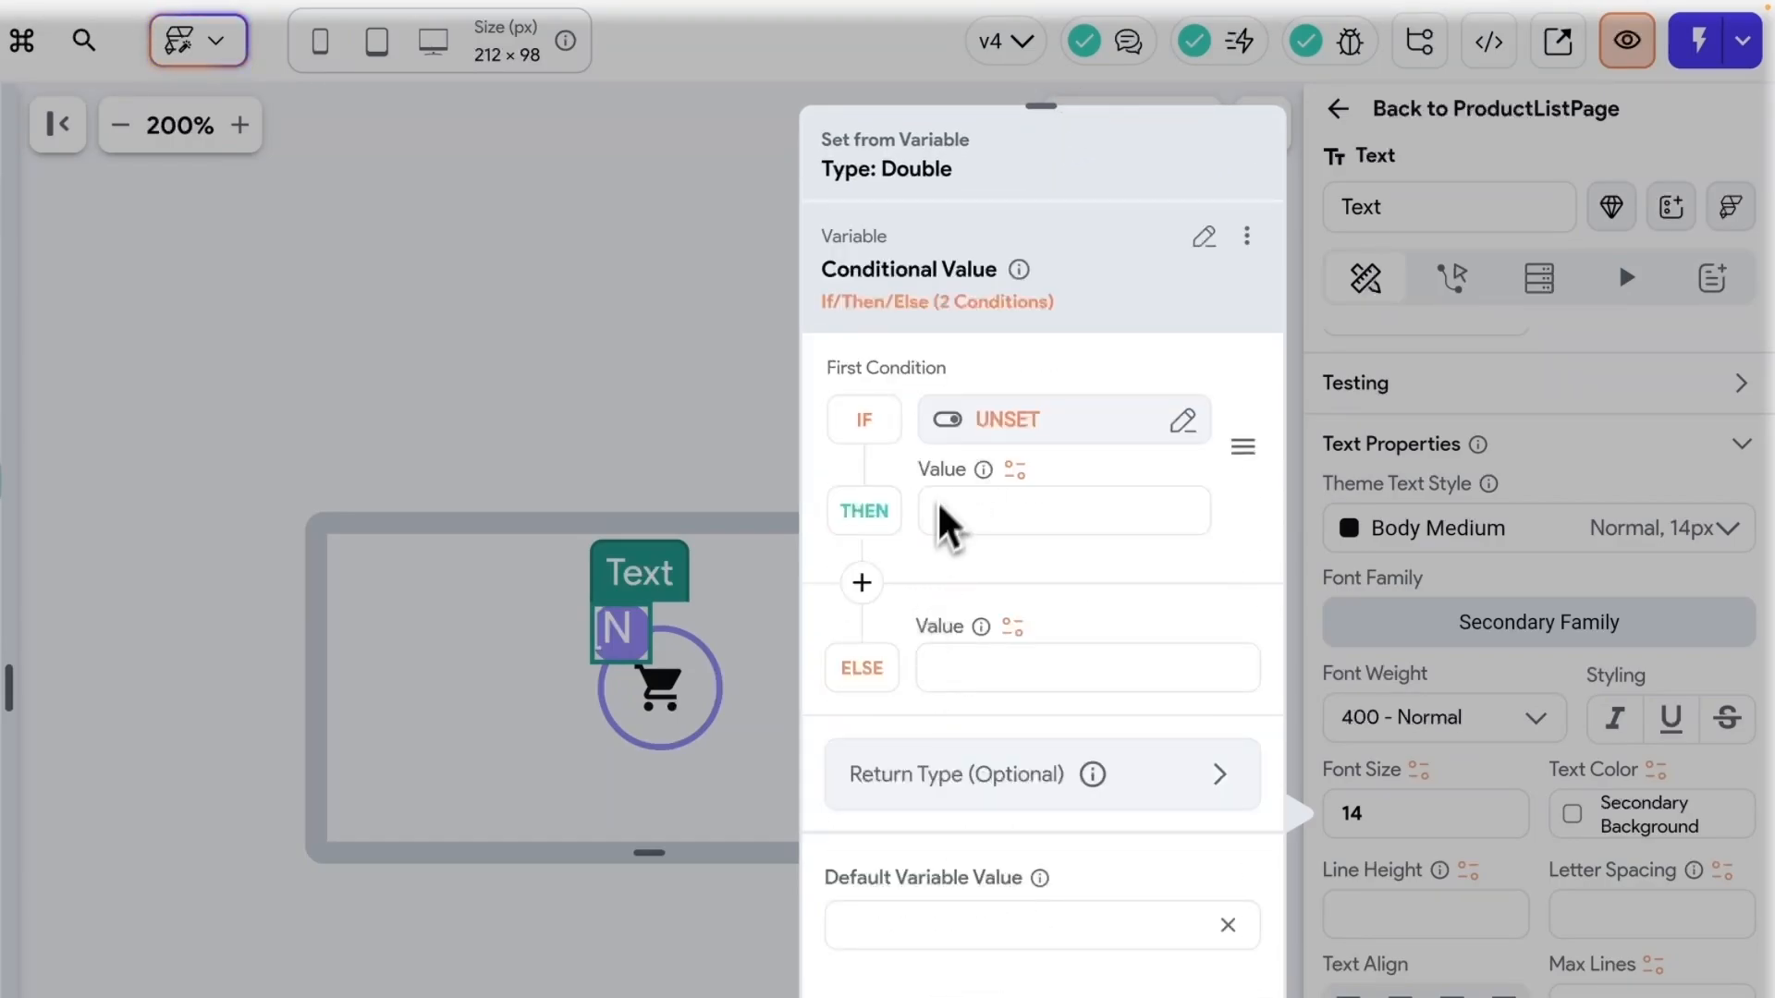
# - Set the Font Size's first condition to App State cartItems Is Set and Not Empty
pyautogui.click(983, 447)
pyautogui.scroll(-2, 491, 706)
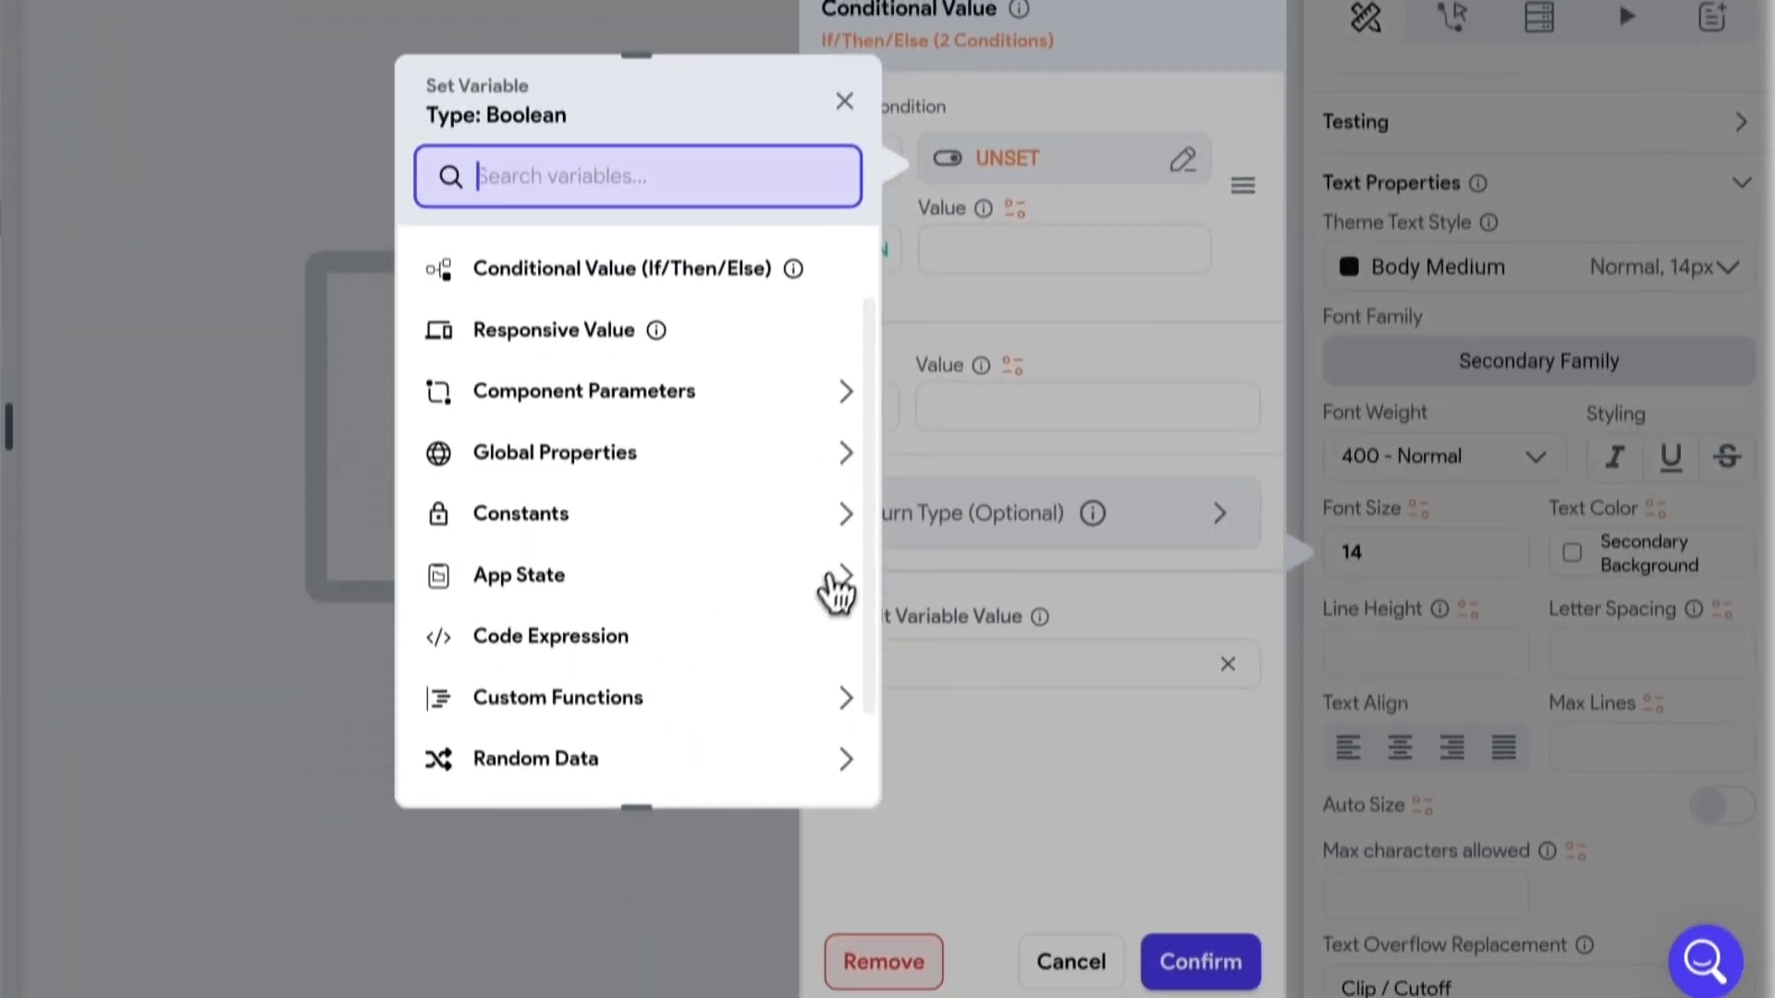
pyautogui.click(813, 809)
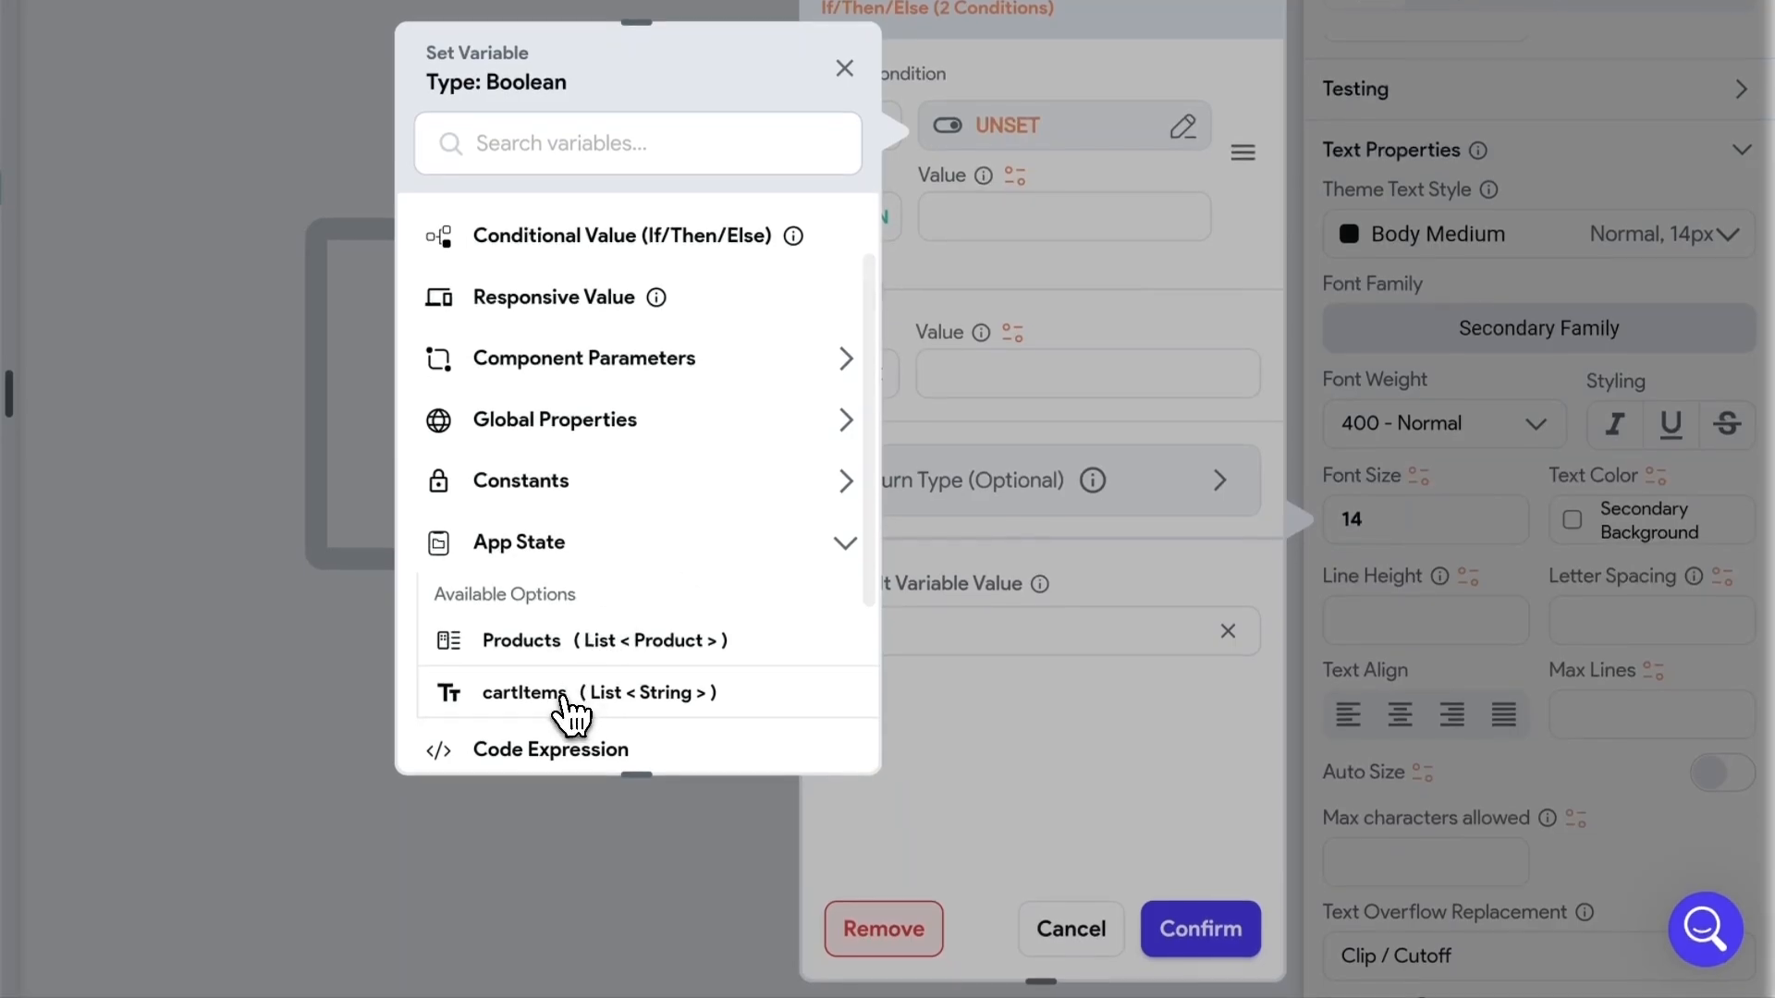
pyautogui.click(574, 970)
pyautogui.click(638, 373)
pyautogui.scroll(-2, 579, 614)
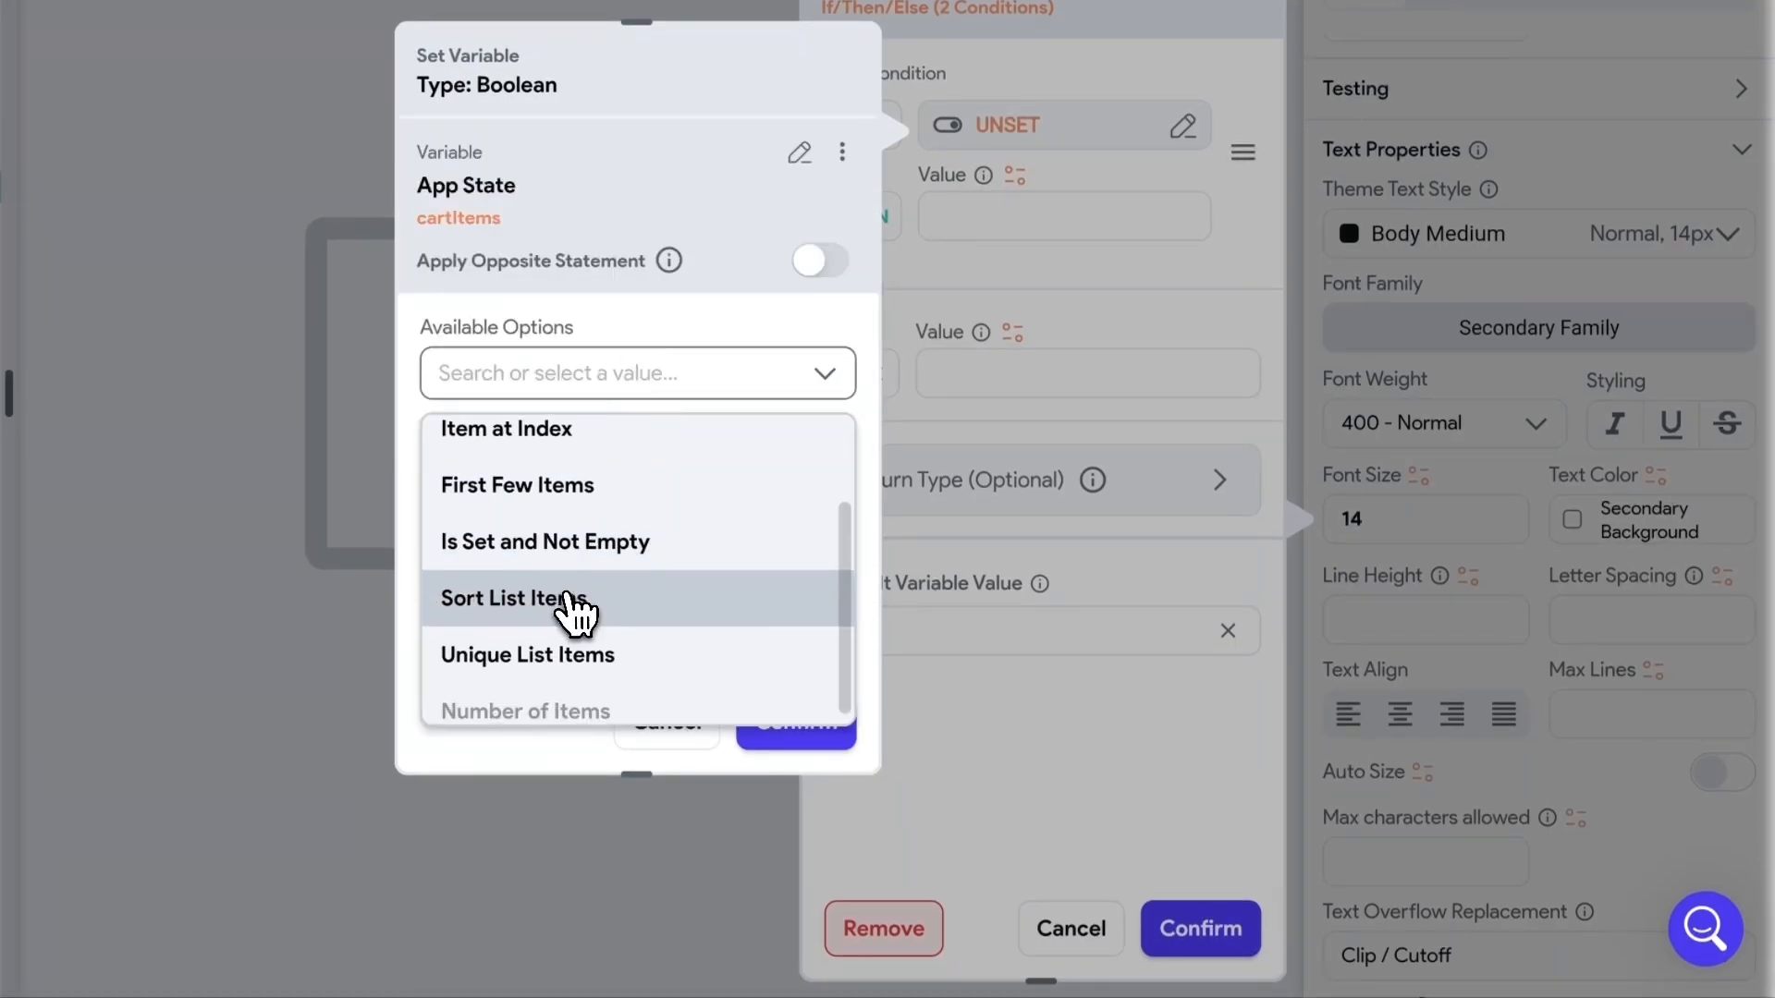
pyautogui.click(544, 543)
pyautogui.click(800, 723)
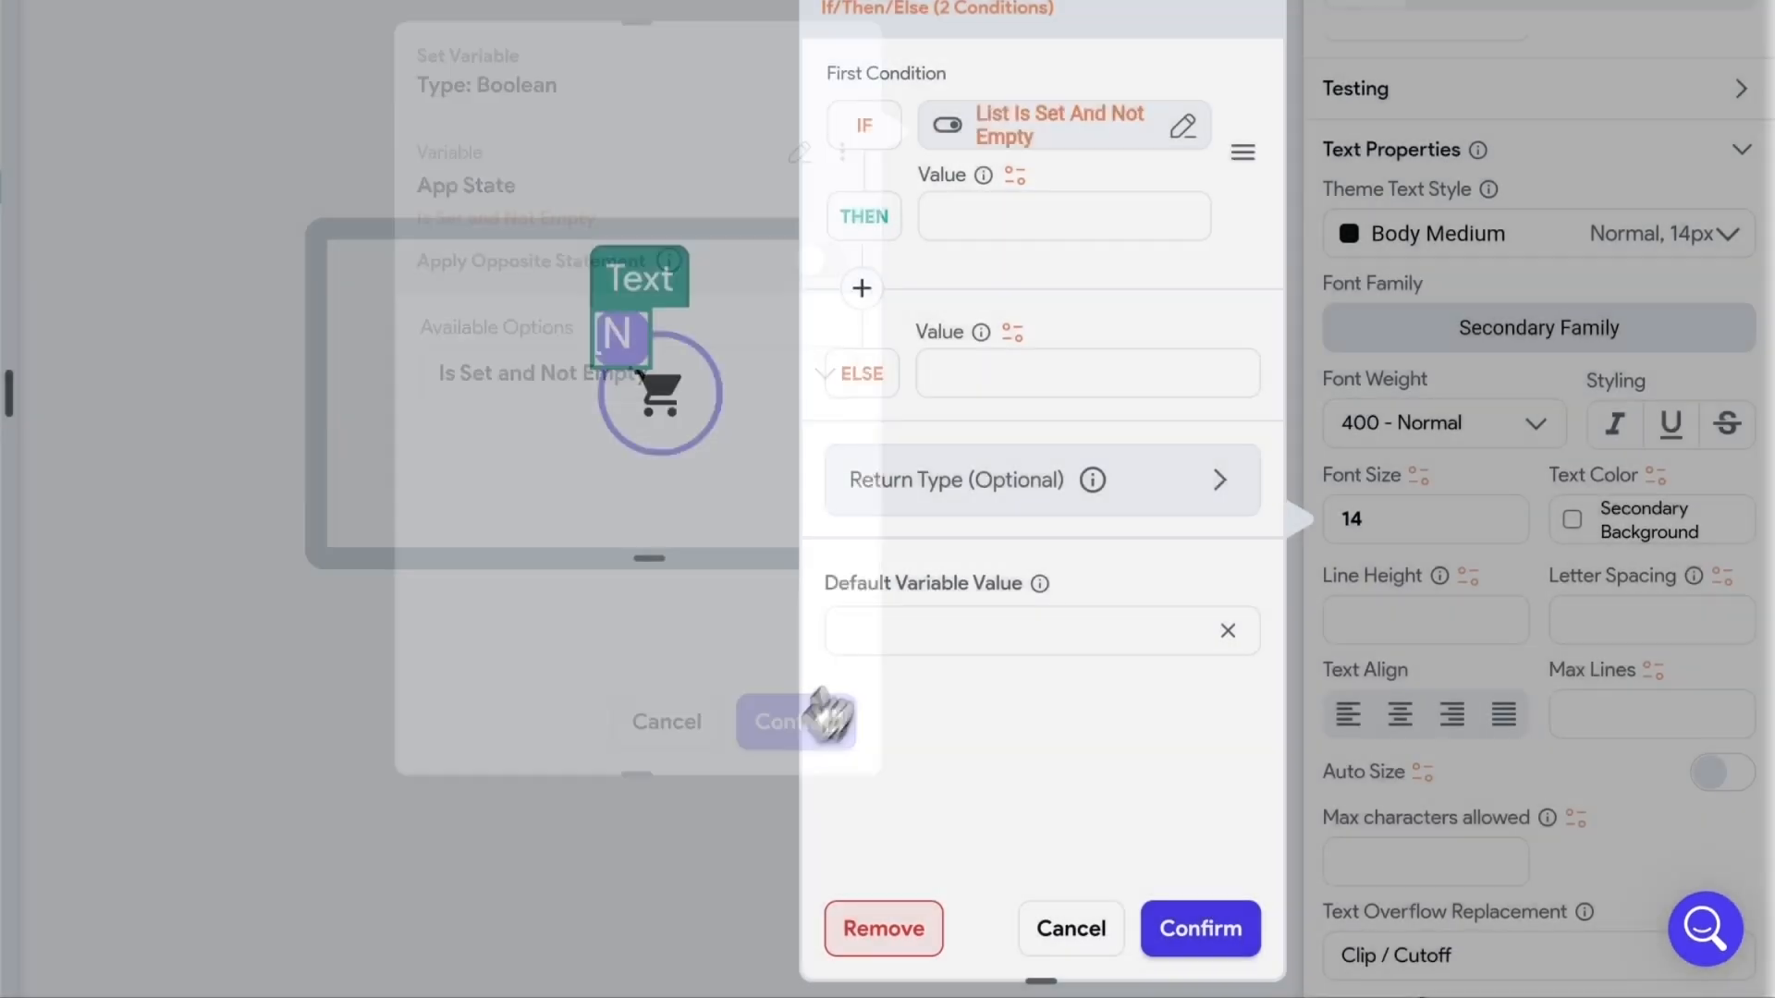
# - Set the Font Size's Then value to 14 and its Else value to 0, and apply the conditional value
pyautogui.write('14')
pyautogui.click(965, 374)
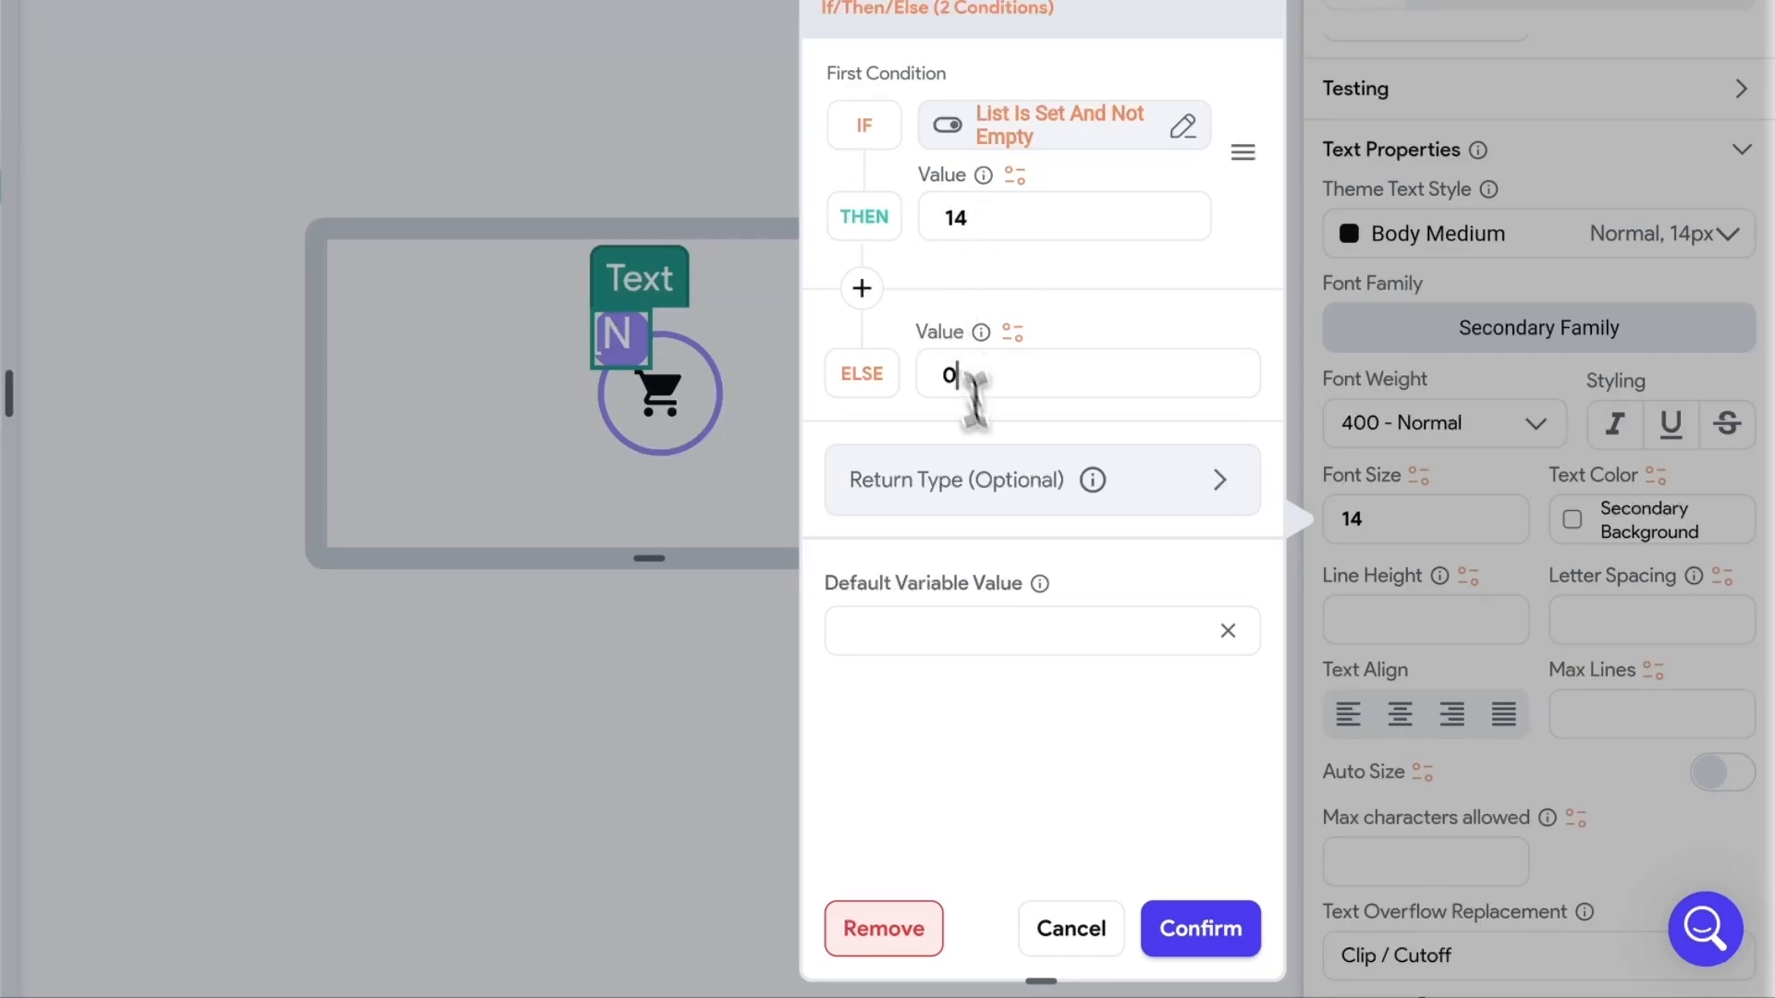
pyautogui.click(1202, 932)
# - Turn on Animate Changes for the badge Text and set its animation curve to Bounce
pyautogui.scroll(-7, 1424, 693)
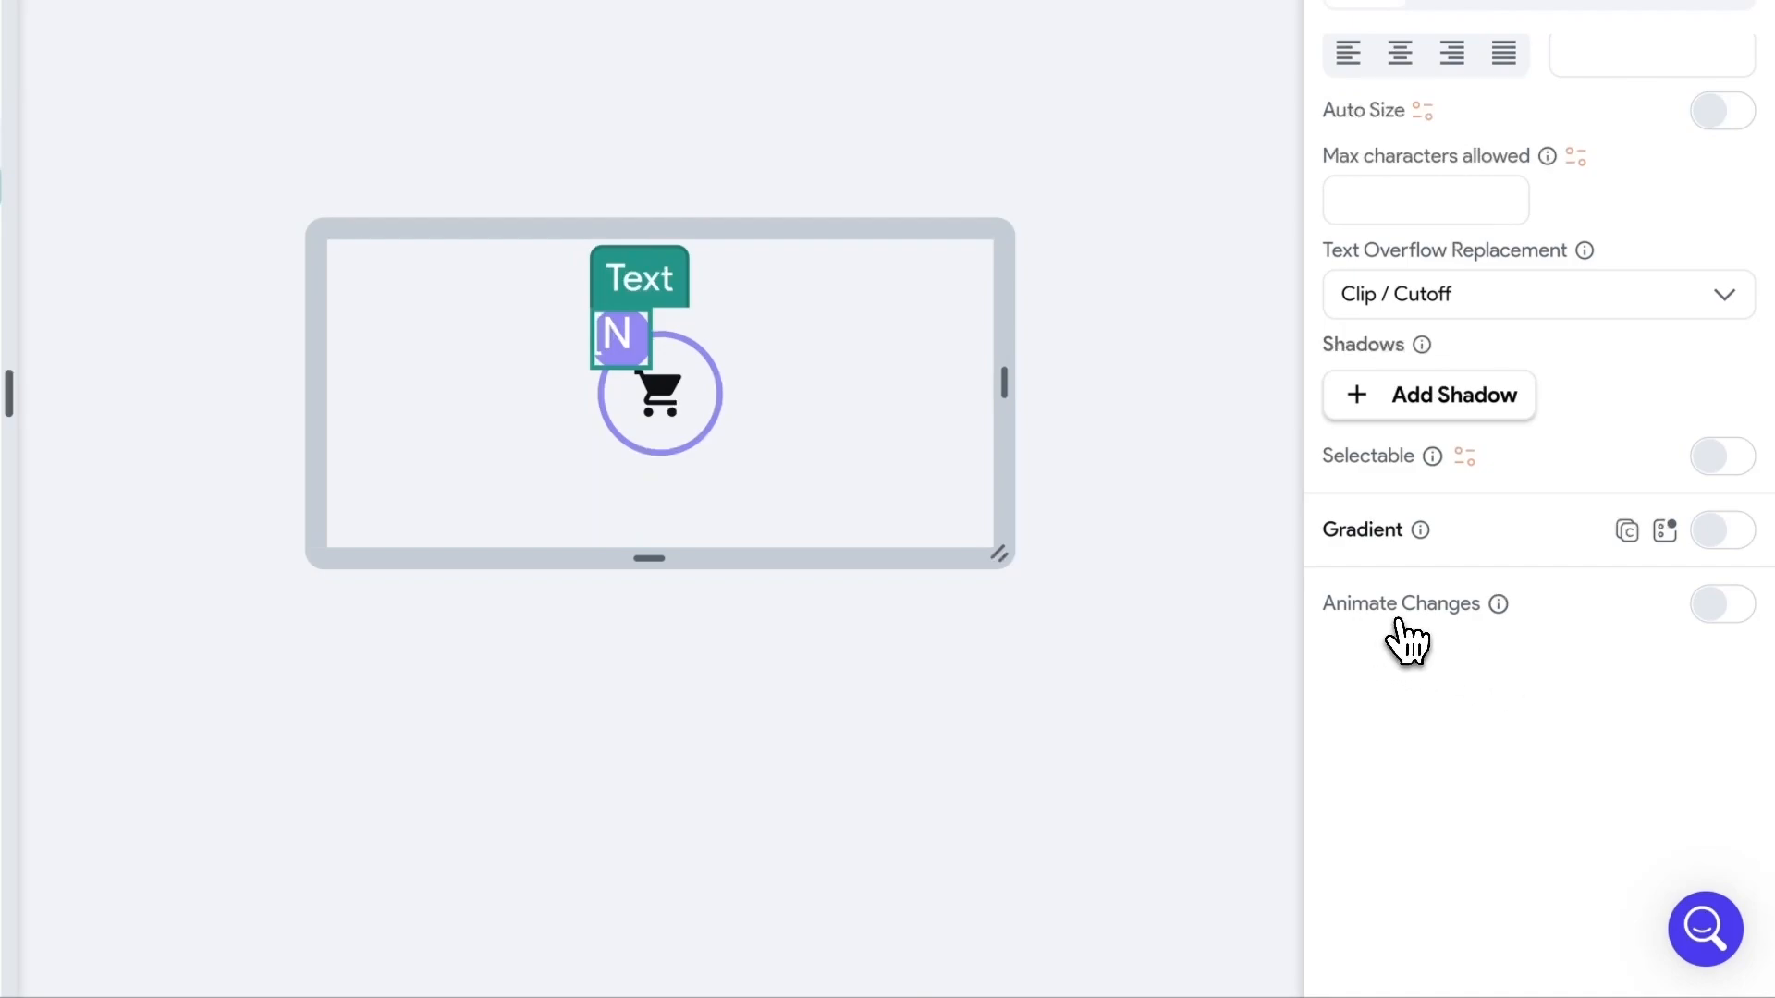
pyautogui.click(1712, 606)
pyautogui.scroll(-1, 1621, 620)
pyautogui.scroll(-2, 1479, 772)
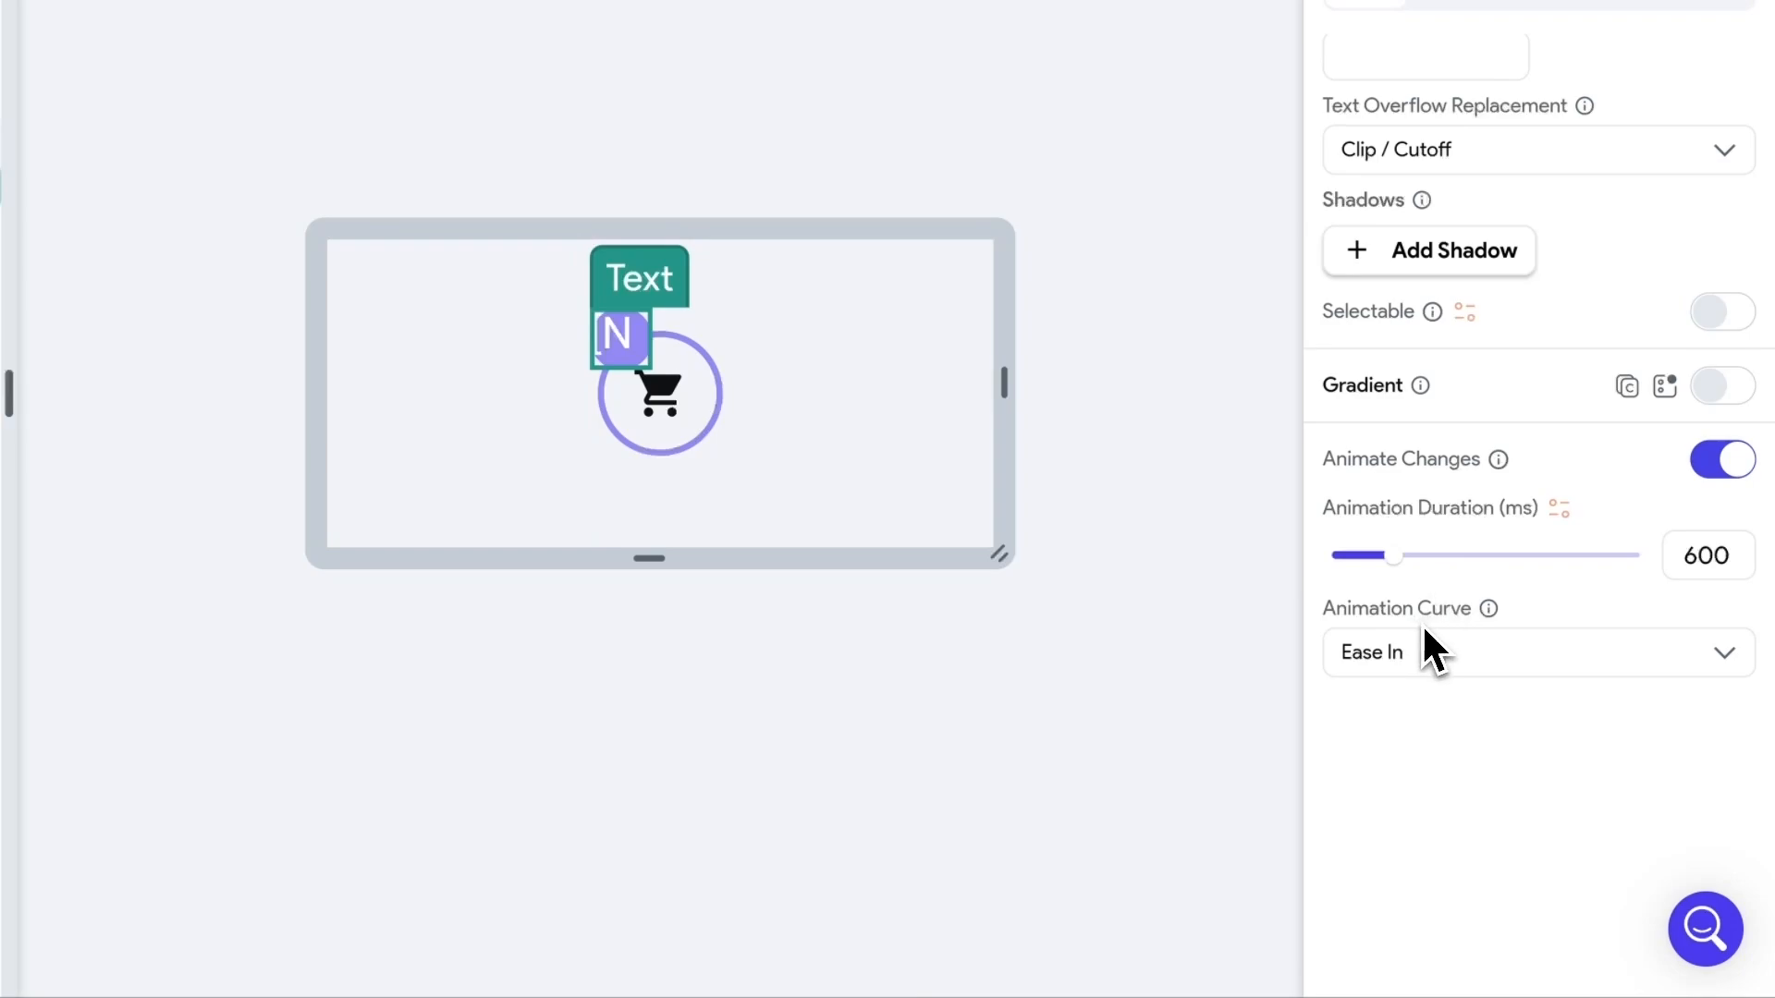
pyautogui.click(1387, 654)
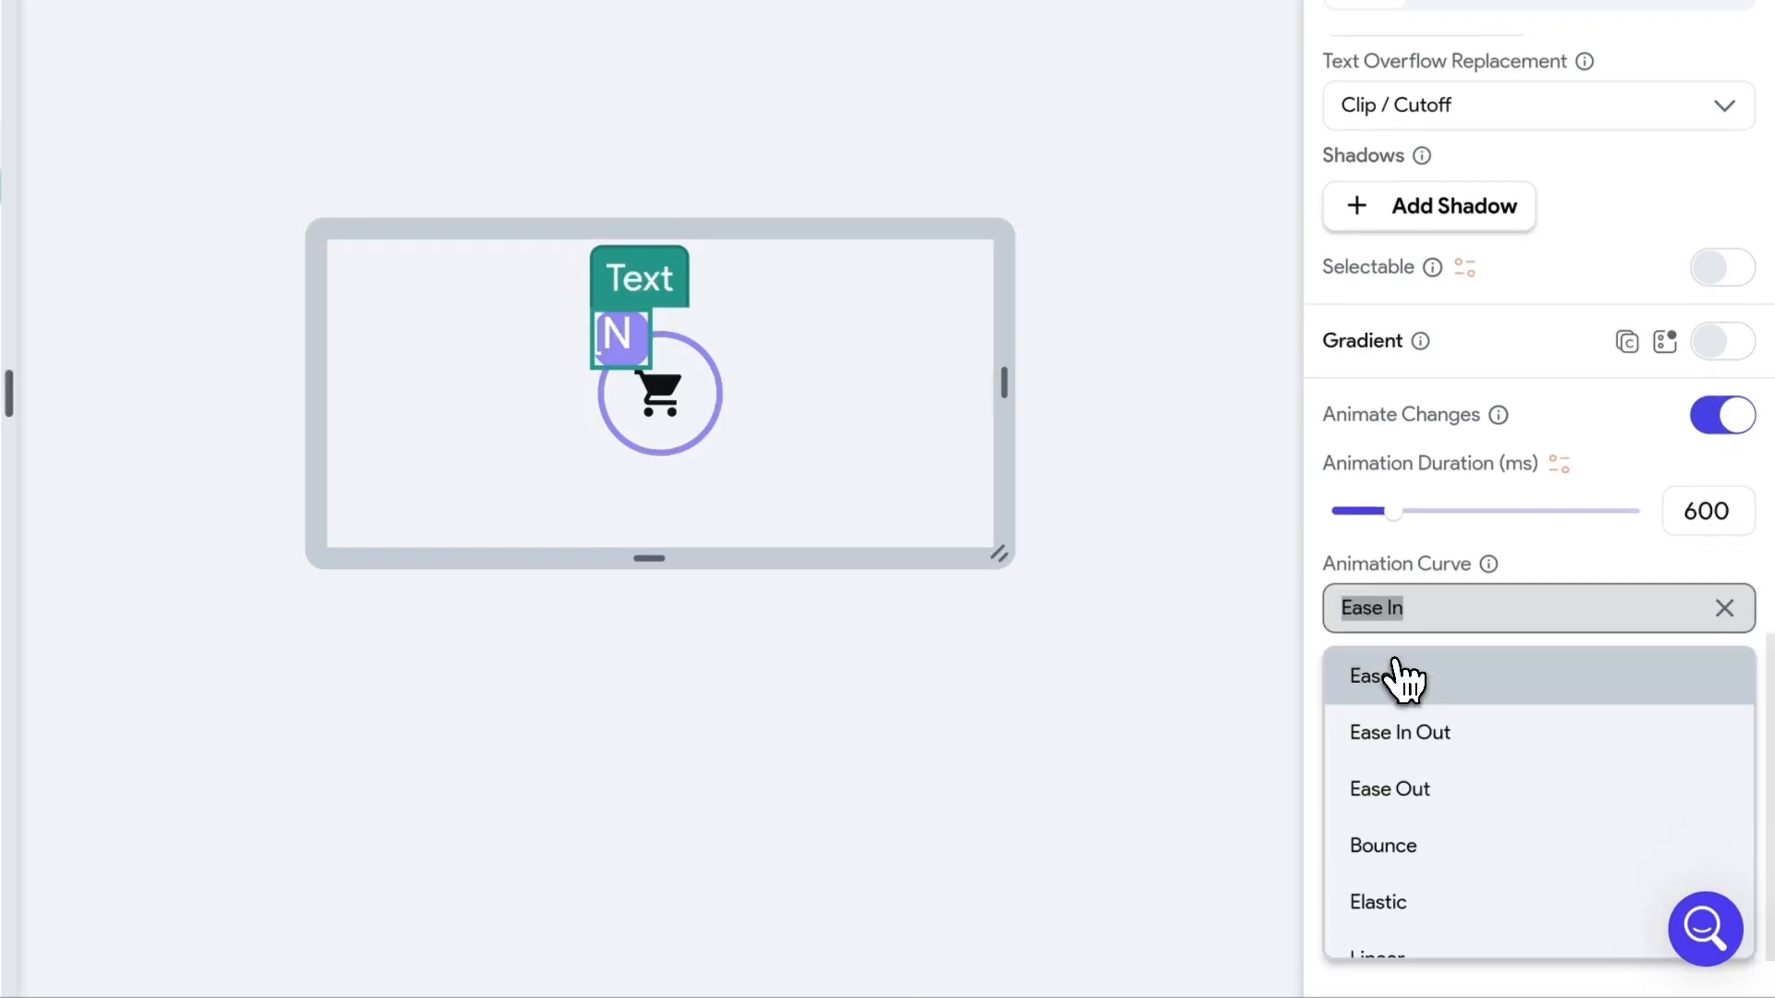
pyautogui.click(1407, 855)
pyautogui.scroll(-1, 1518, 733)
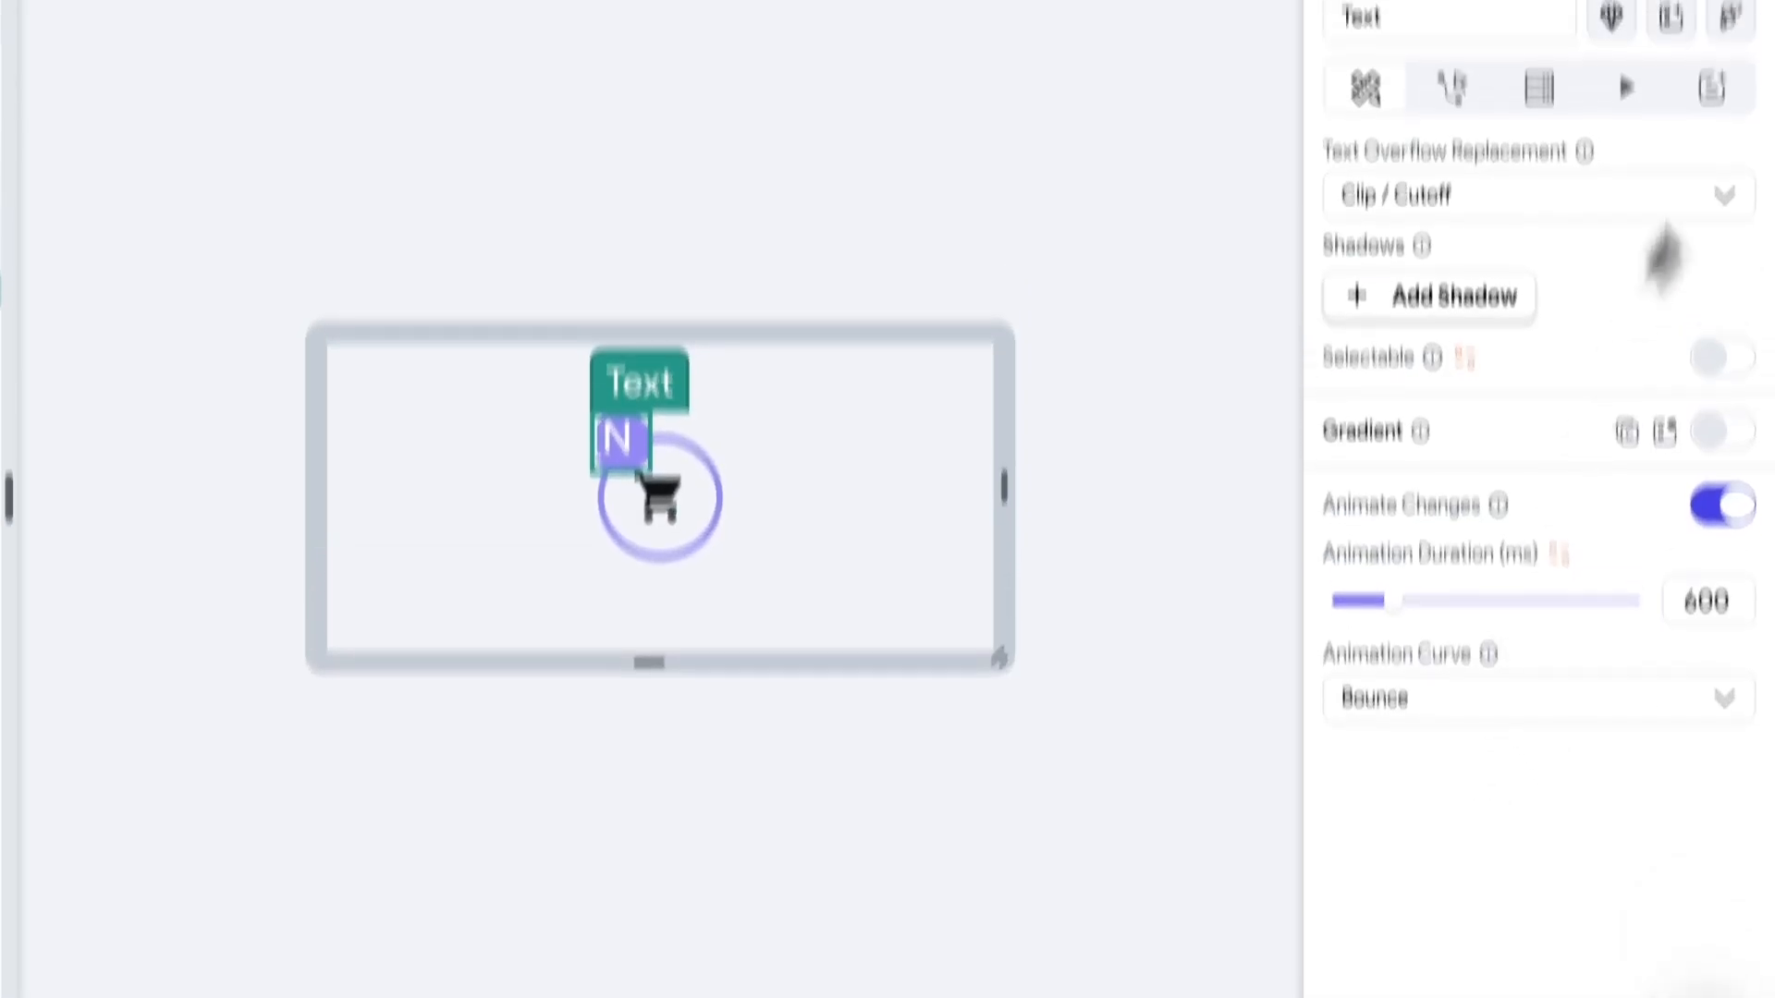
# - Run the app preview, go through the profile page to the product list and browse the Top Selling cards
pyautogui.click(1743, 21)
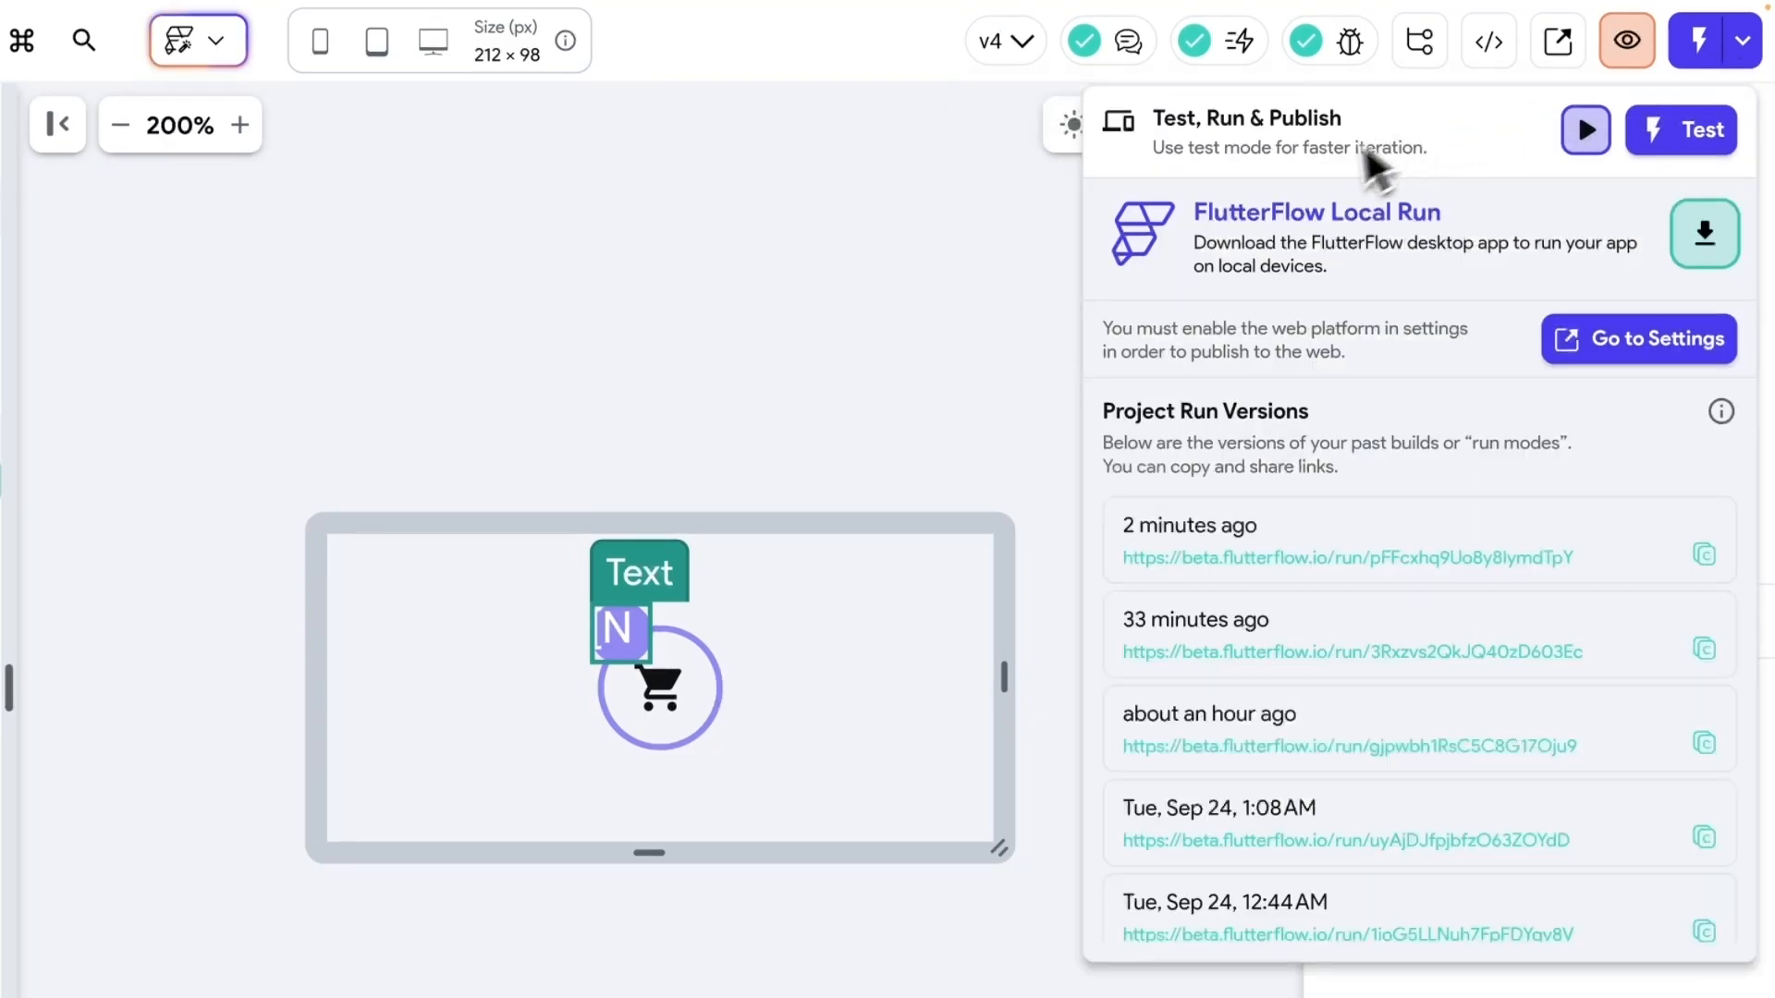
pyautogui.click(1562, 146)
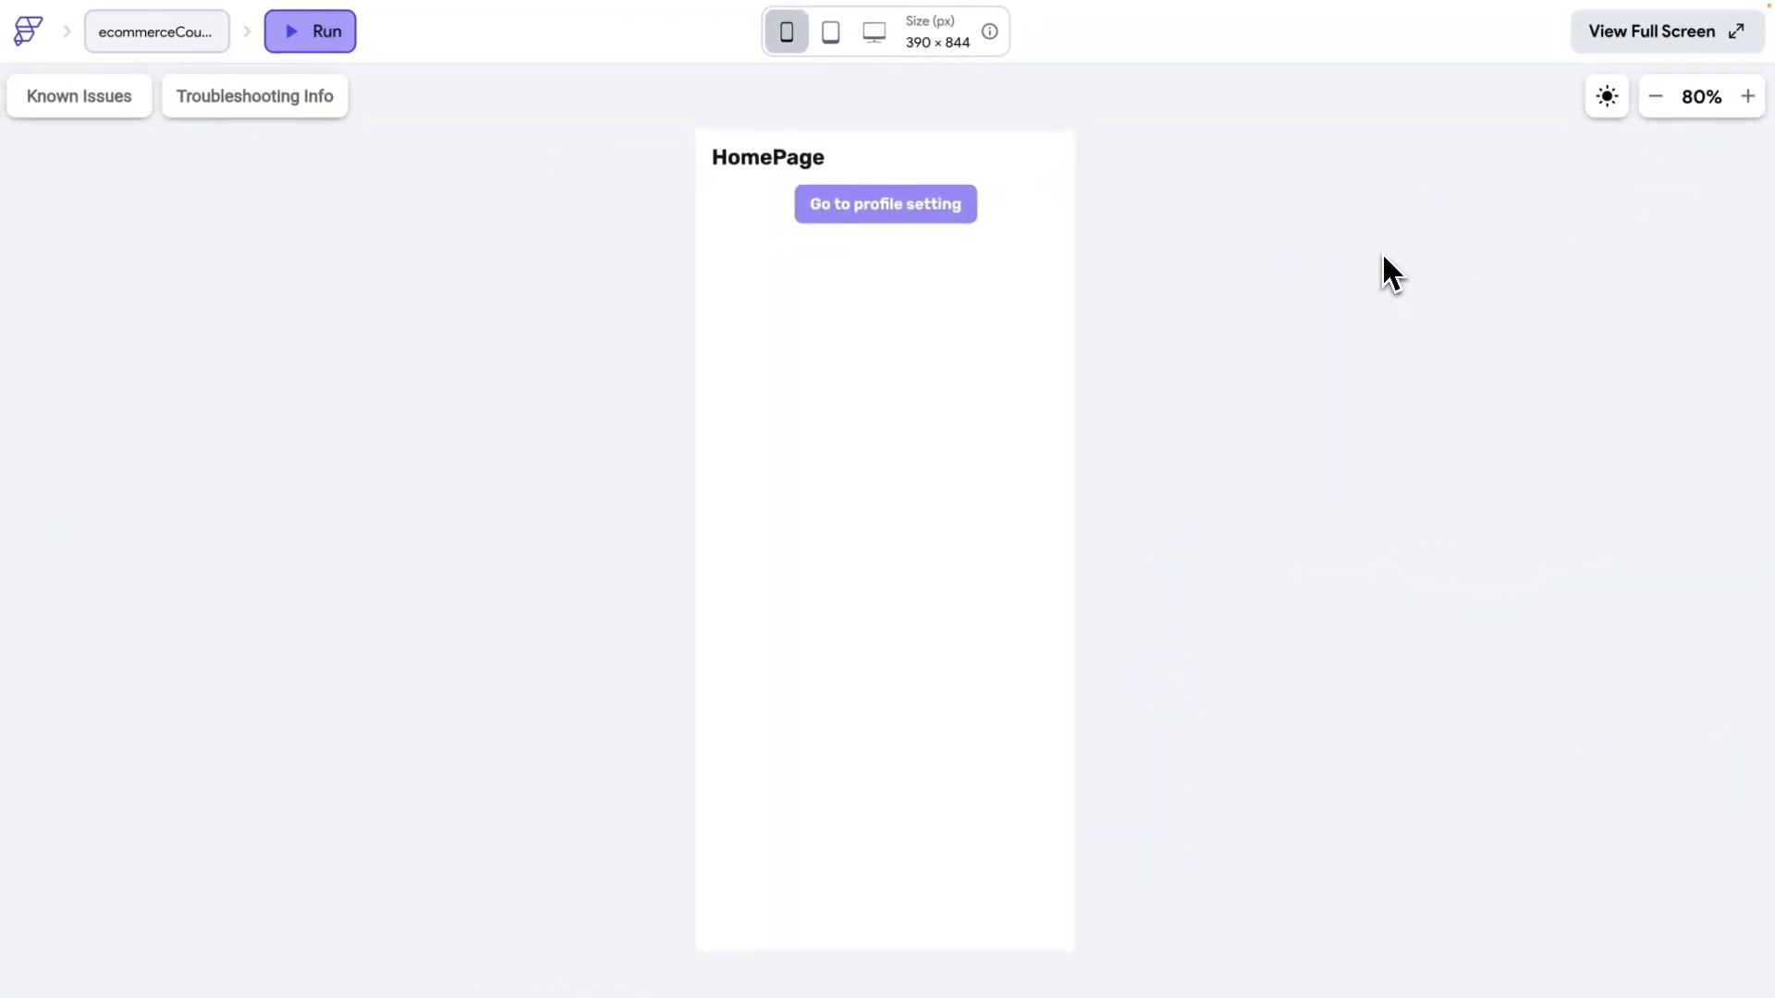
pyautogui.click(898, 226)
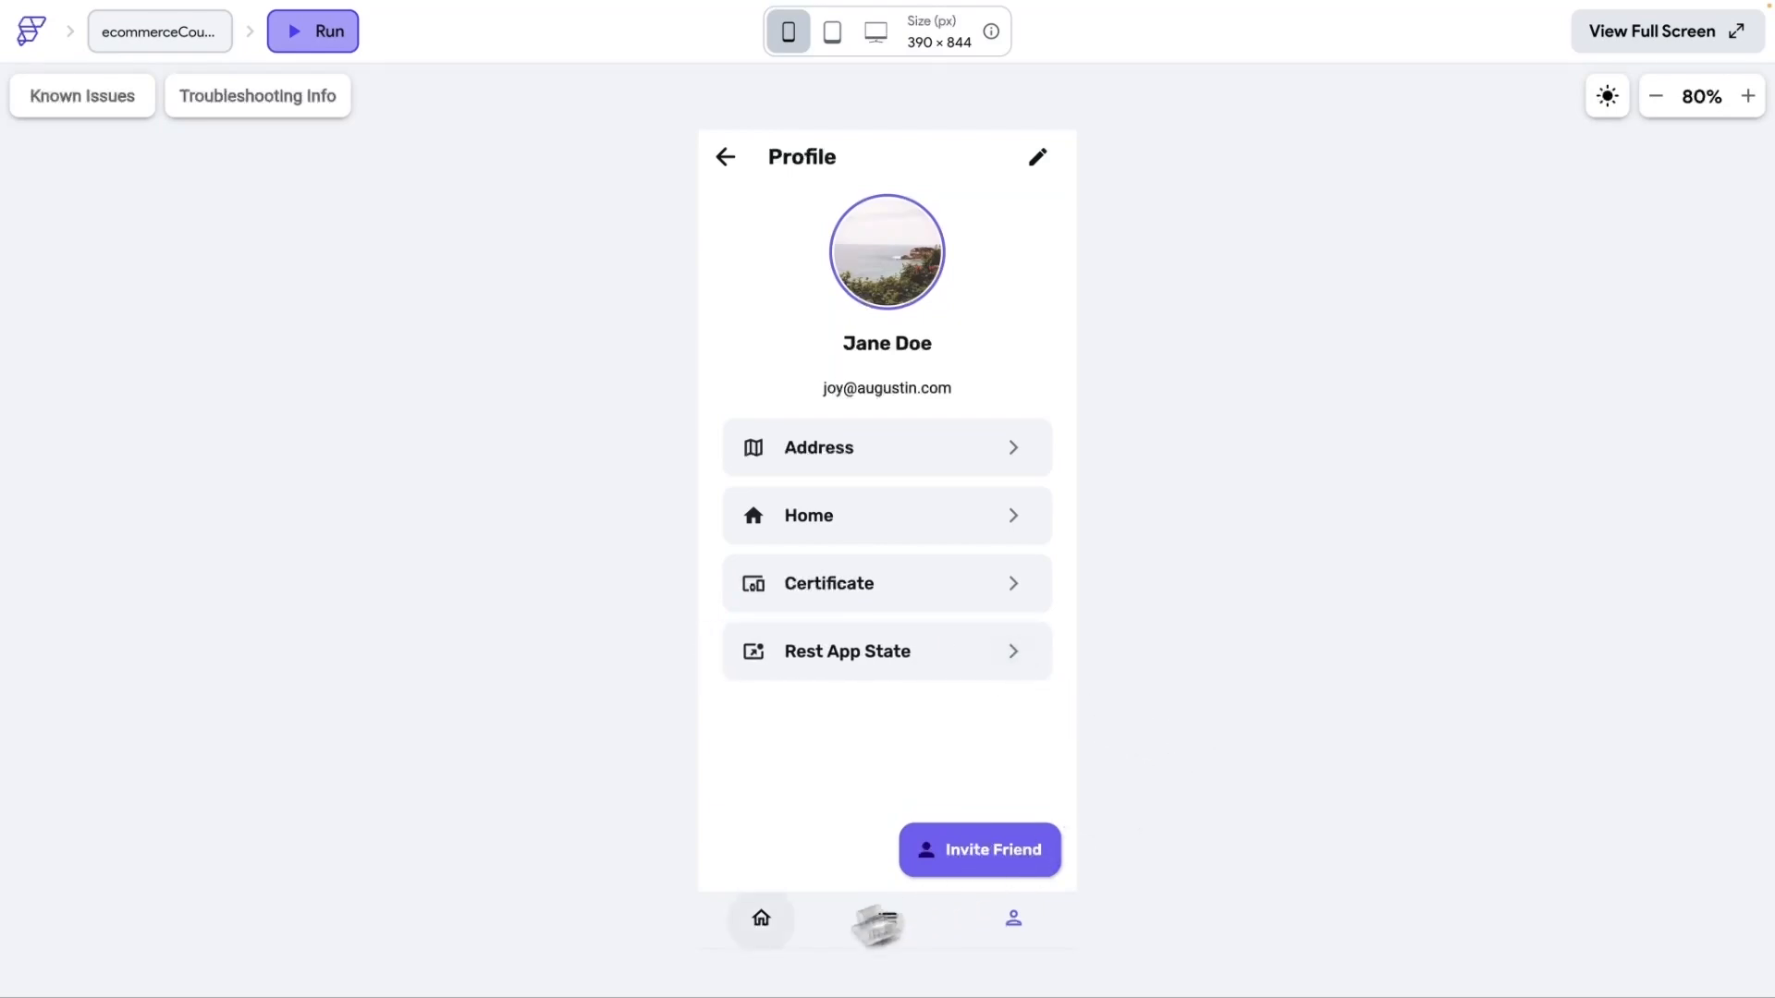
pyautogui.click(762, 921)
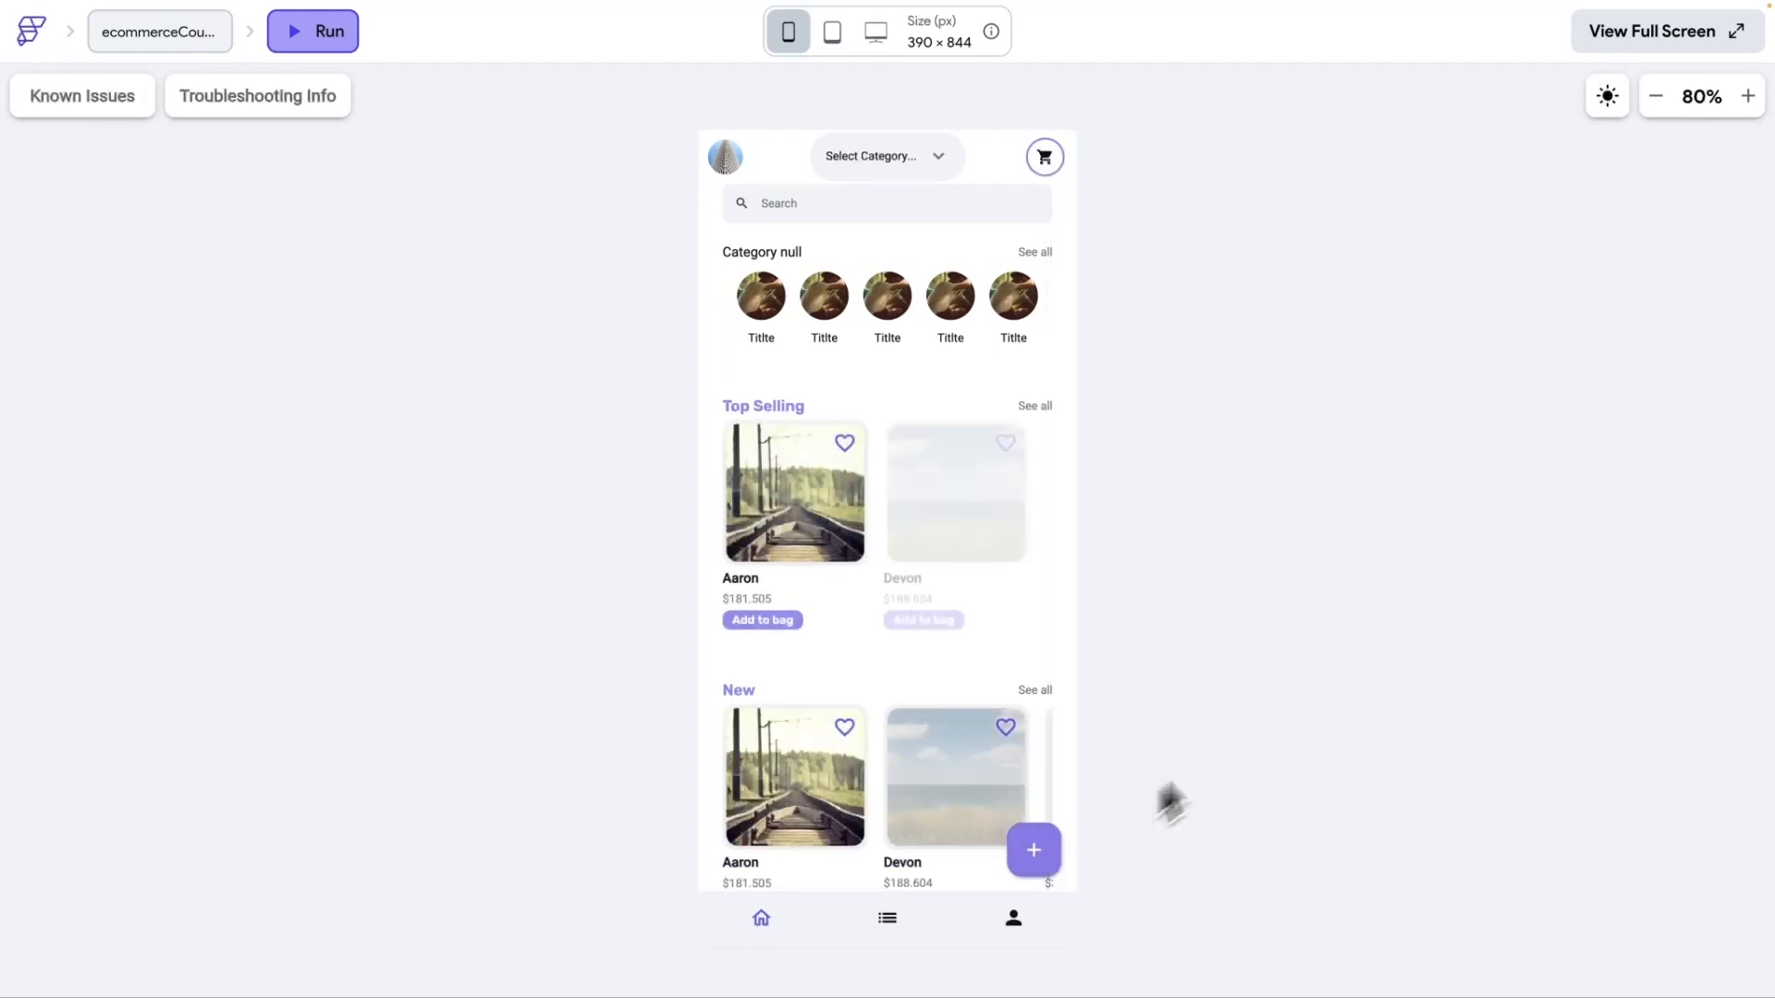
pyautogui.moveTo(982, 525); pyautogui.dragTo(1052, 514)
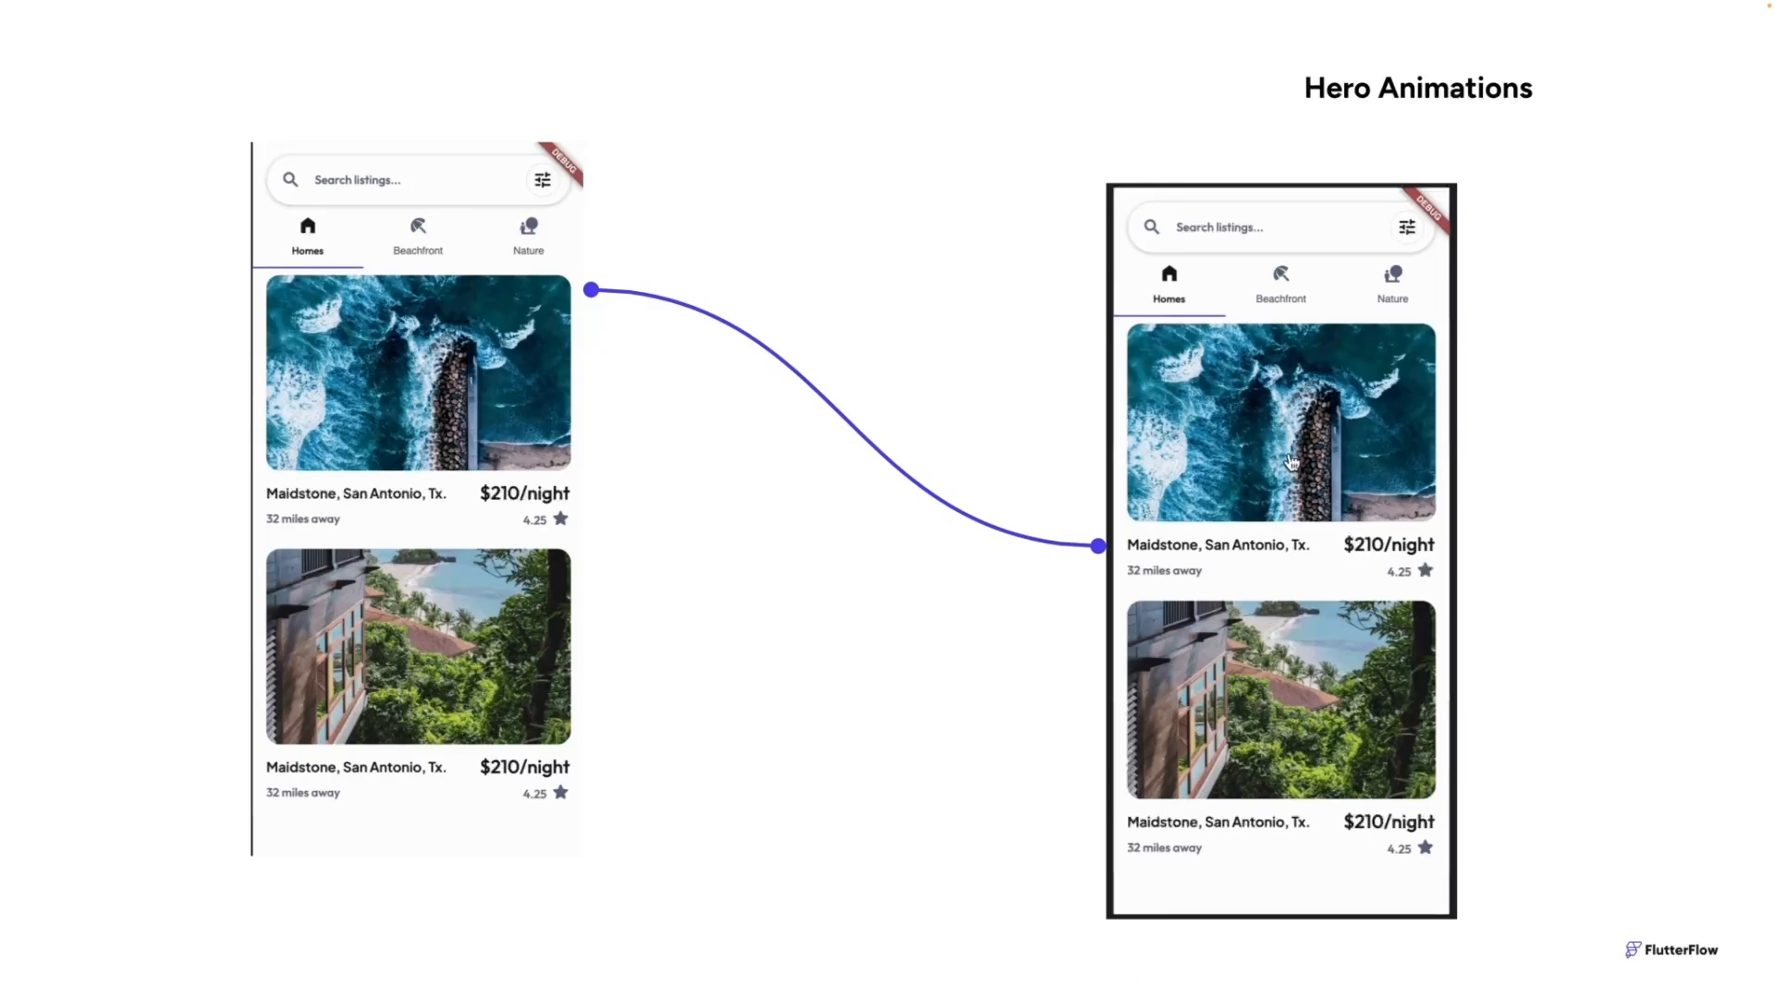
pyautogui.click(1291, 463)
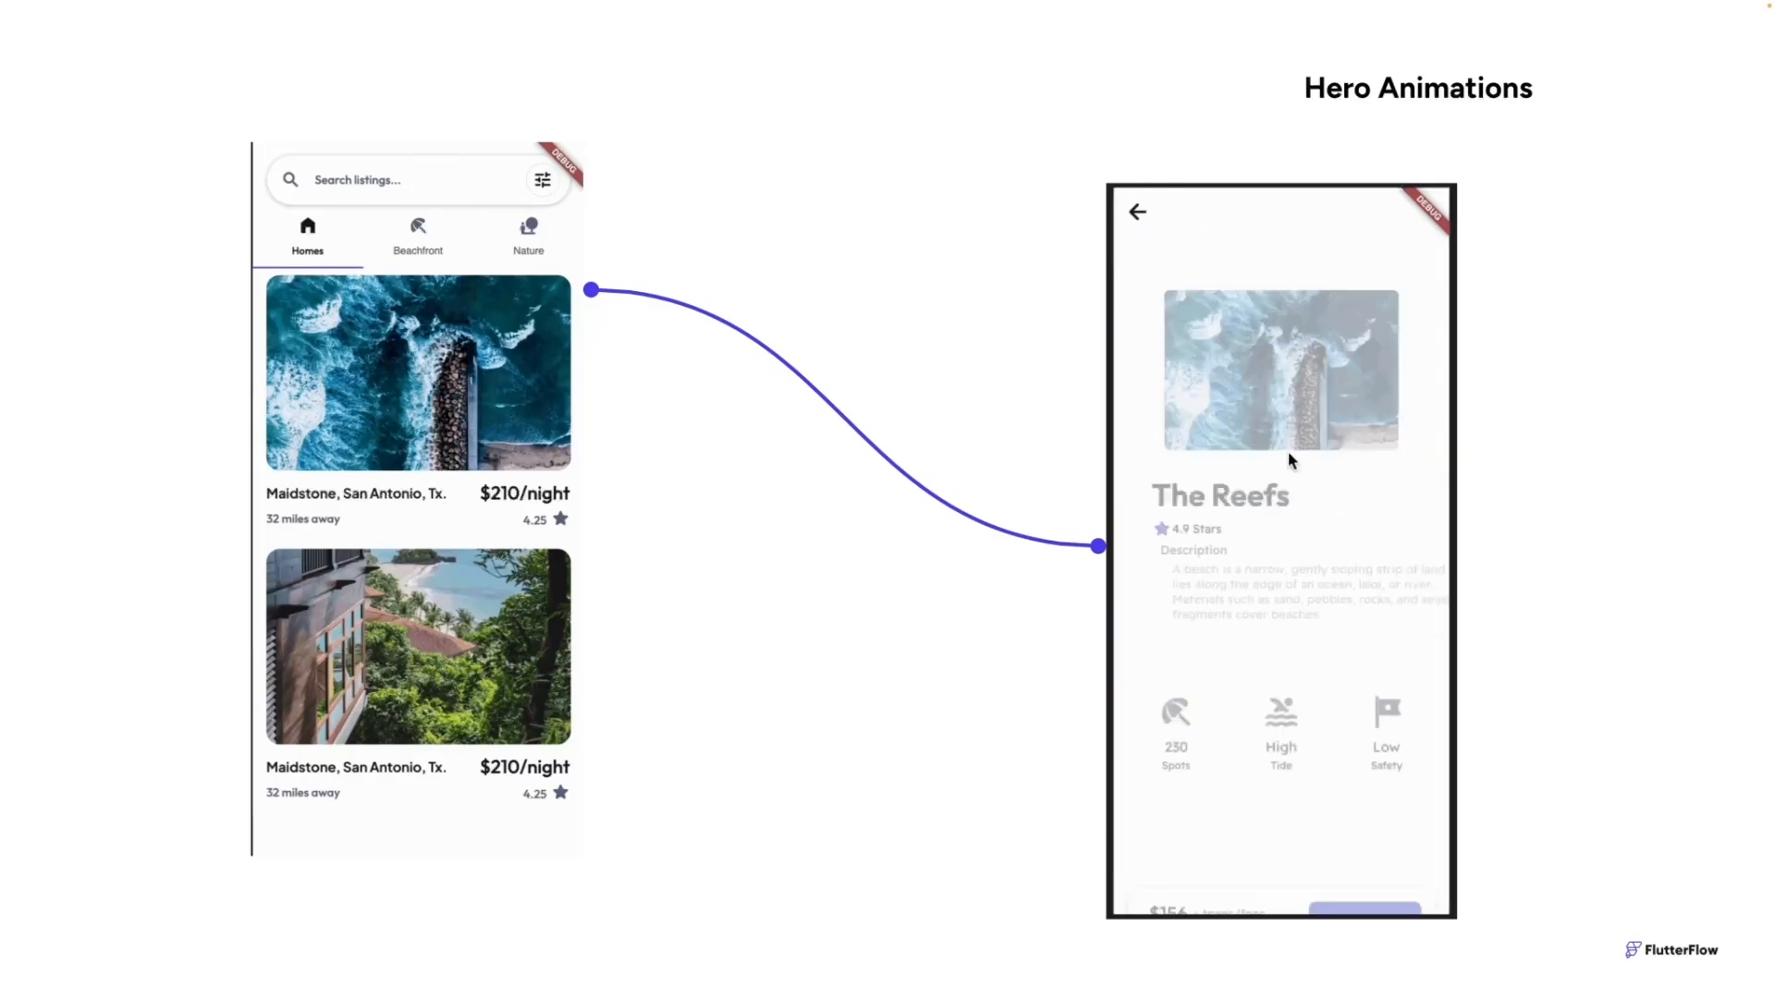
pyautogui.click(1151, 228)
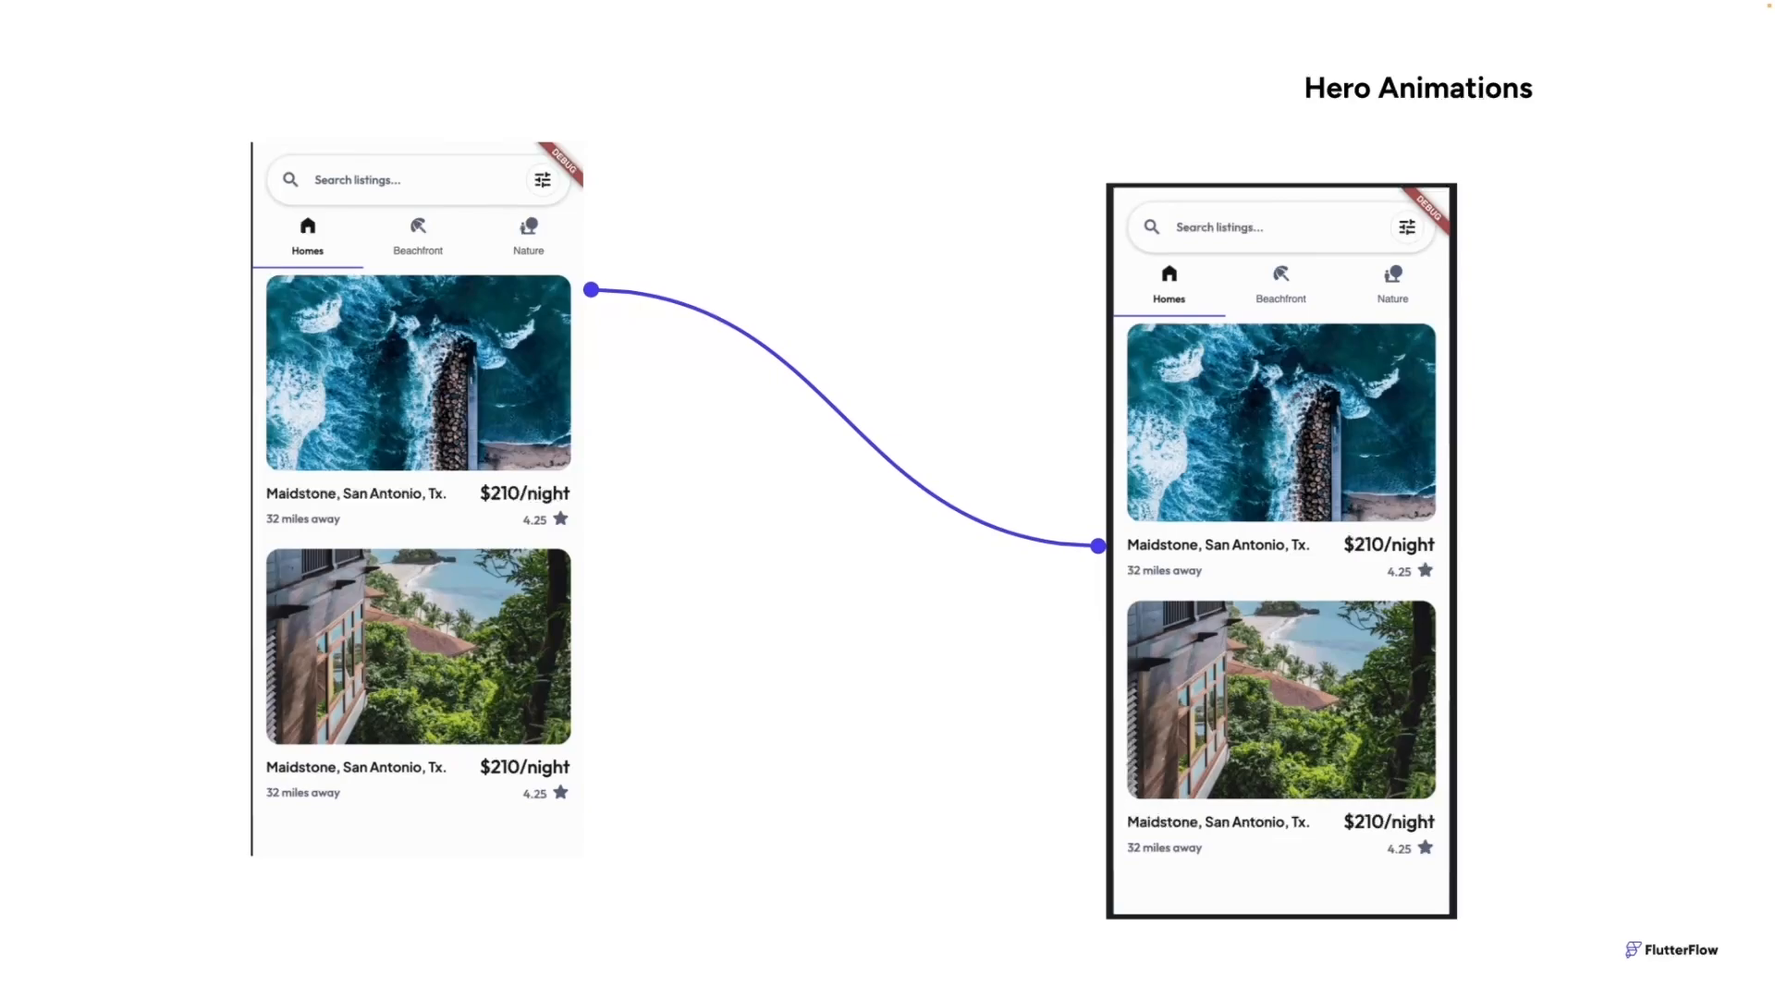
pyautogui.click(1291, 462)
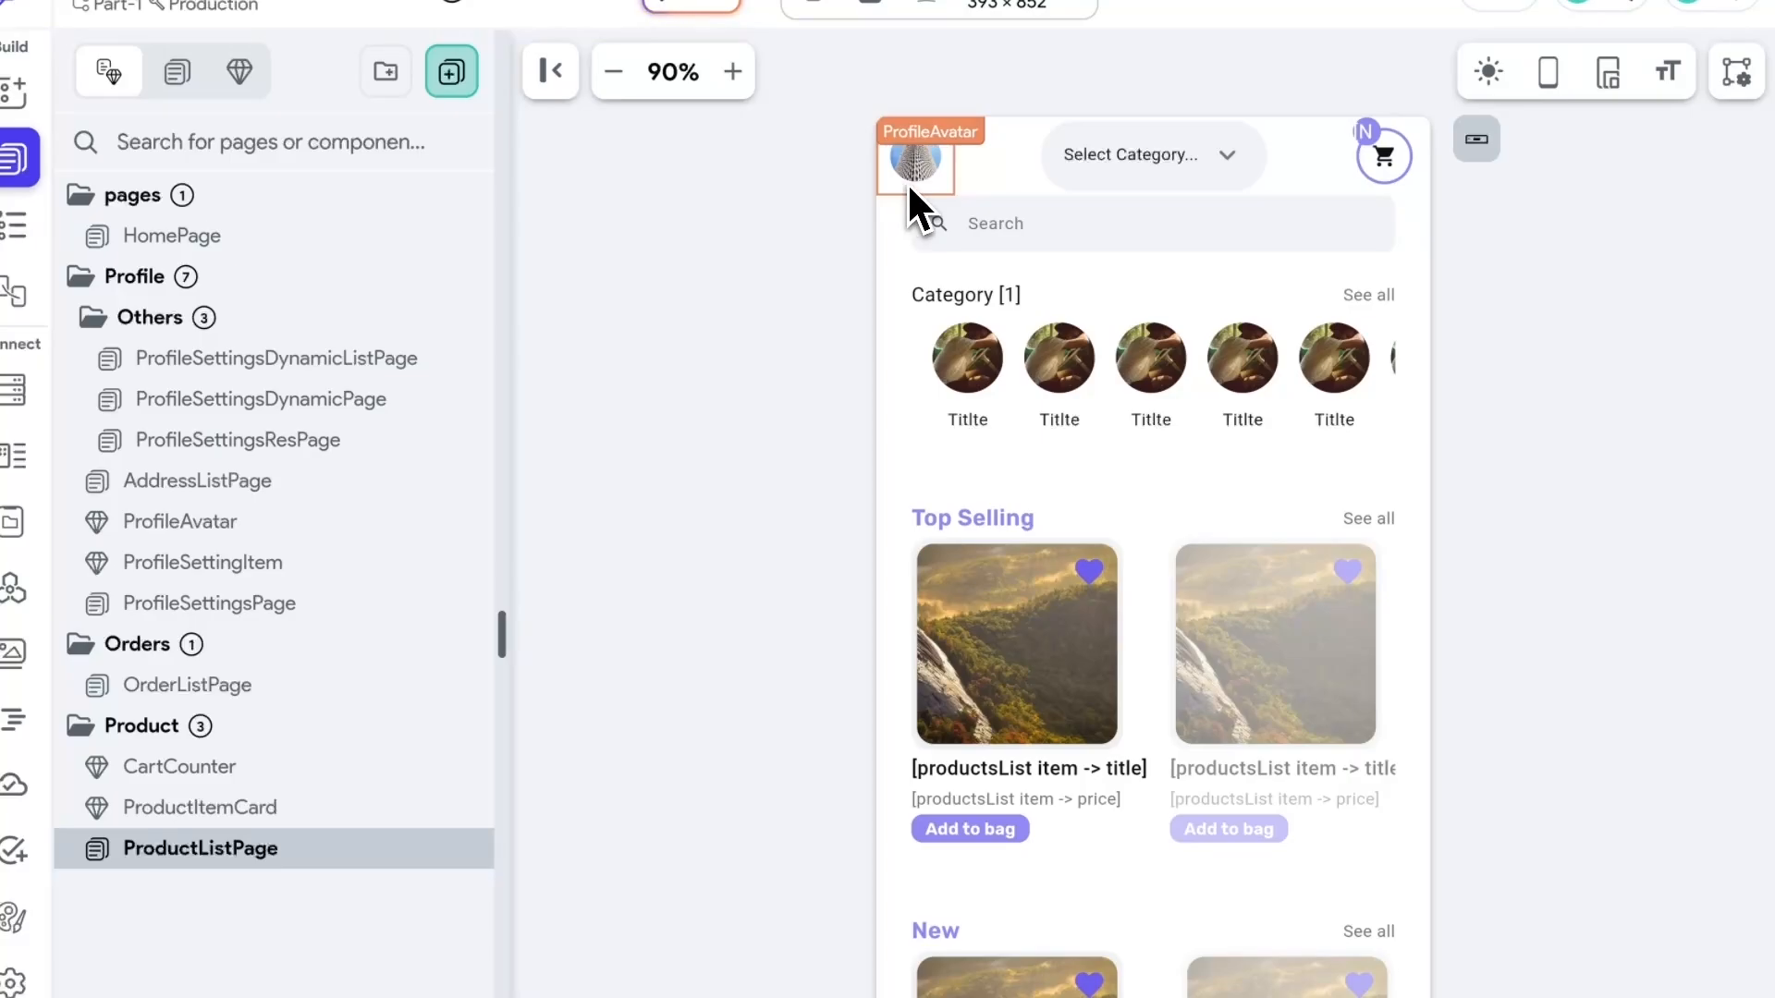
# - Open ProfileSettingsPage and delete the CircleImage from the round Container at the head of the profile
pyautogui.click(908, 181)
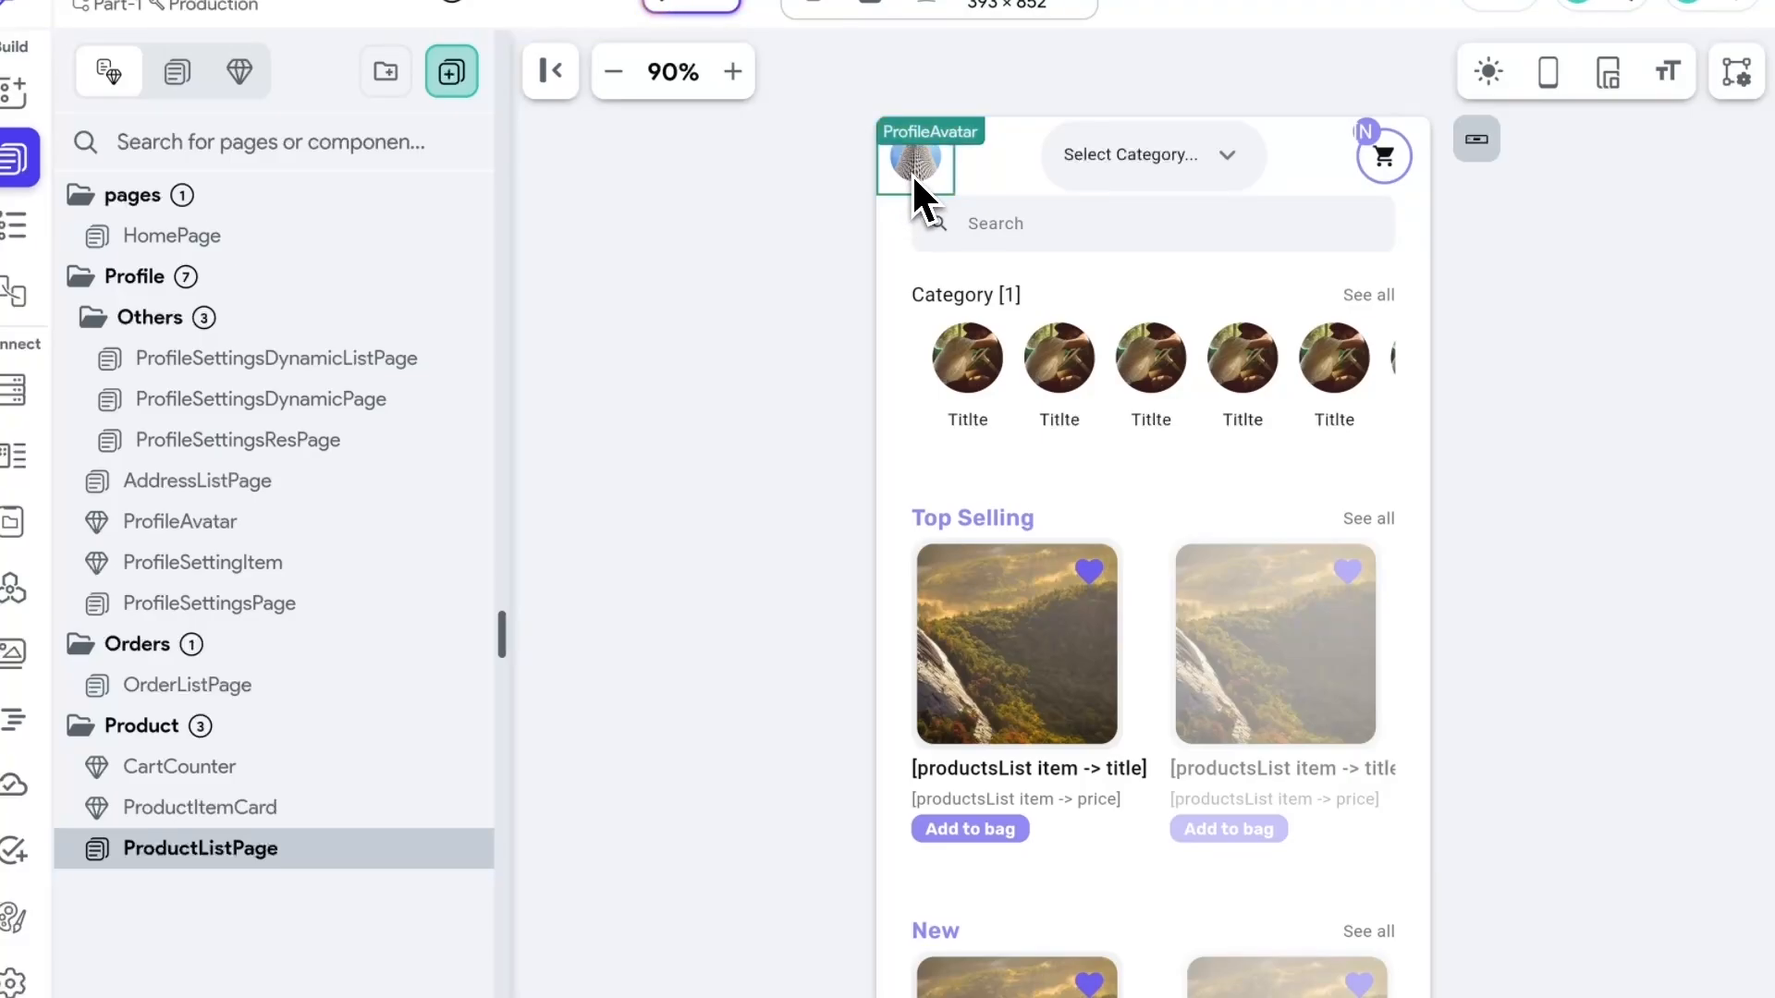
pyautogui.click(217, 617)
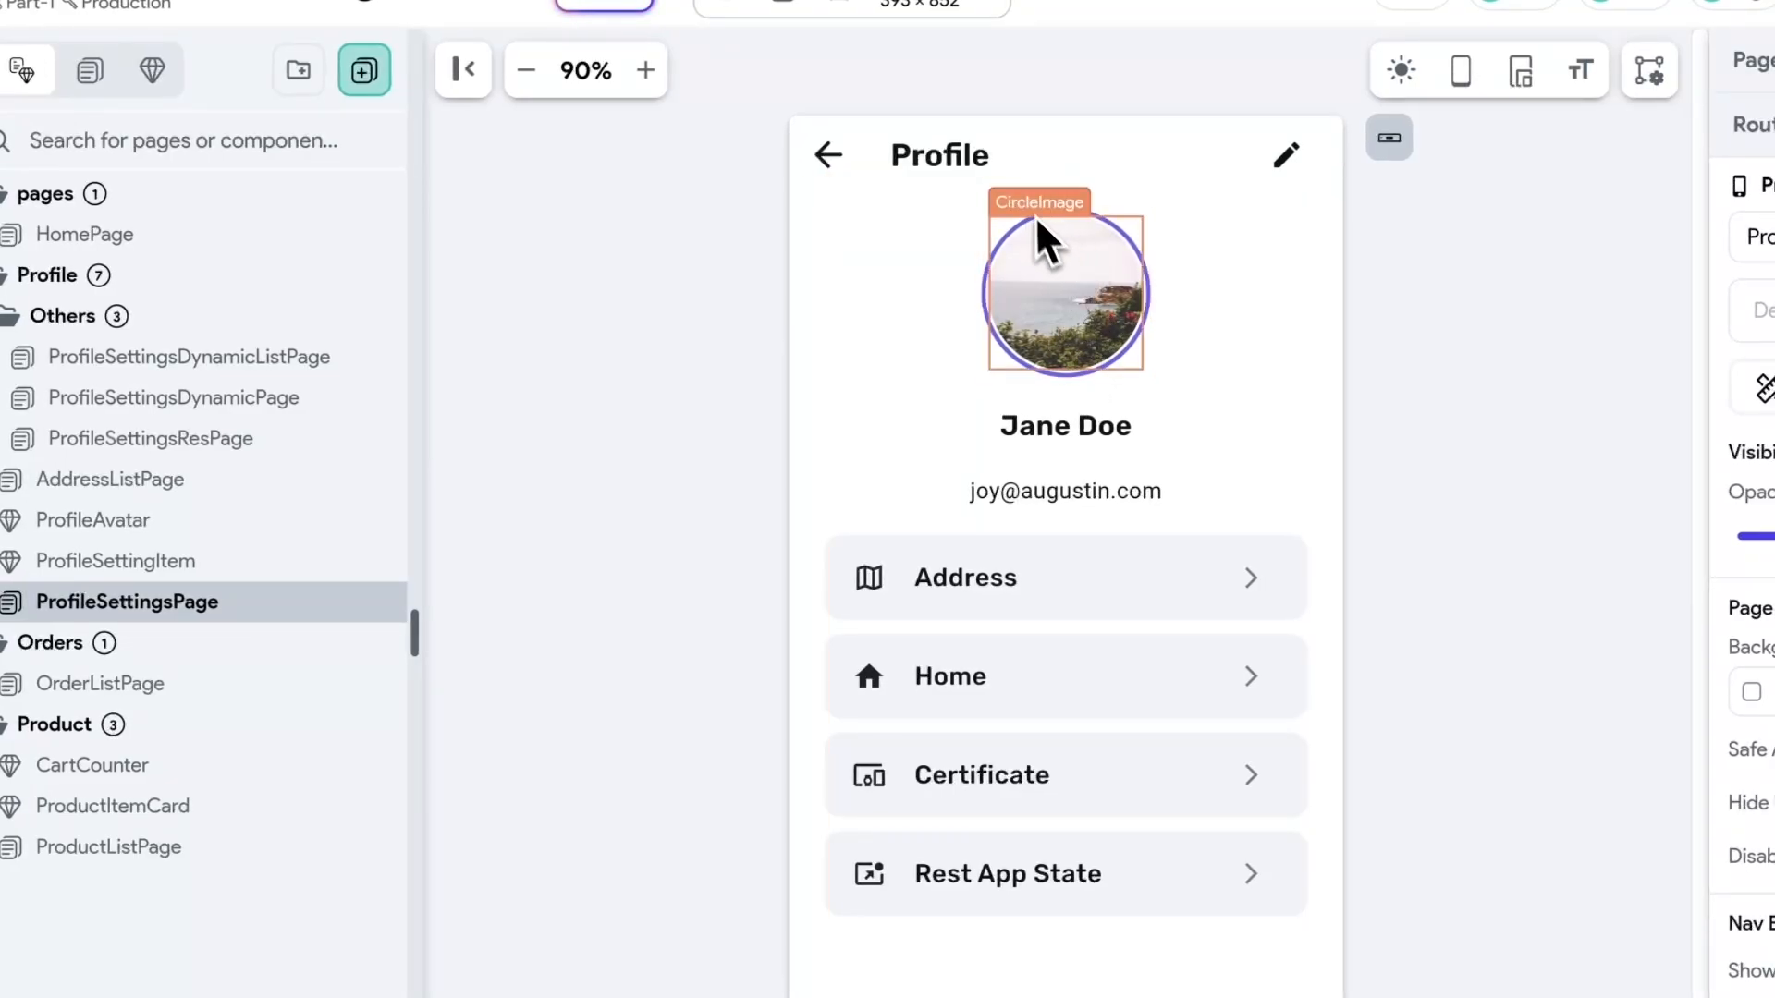
pyautogui.click(1084, 272)
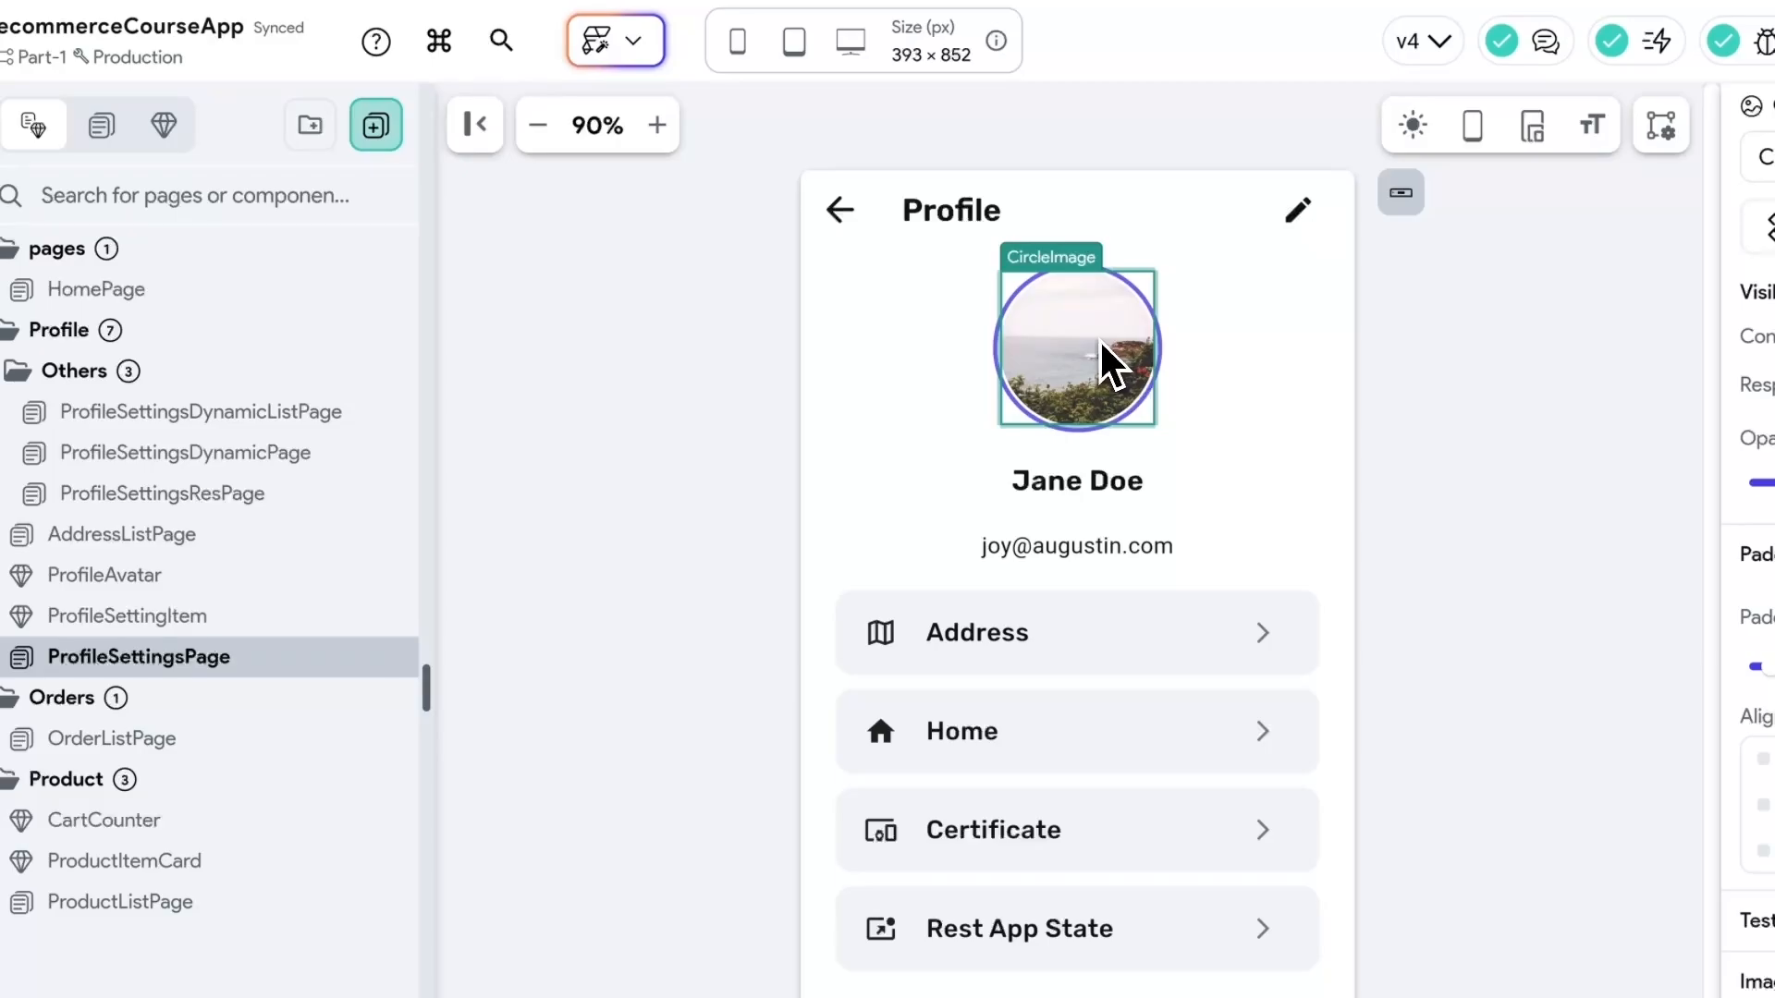
pyautogui.click(41, 260)
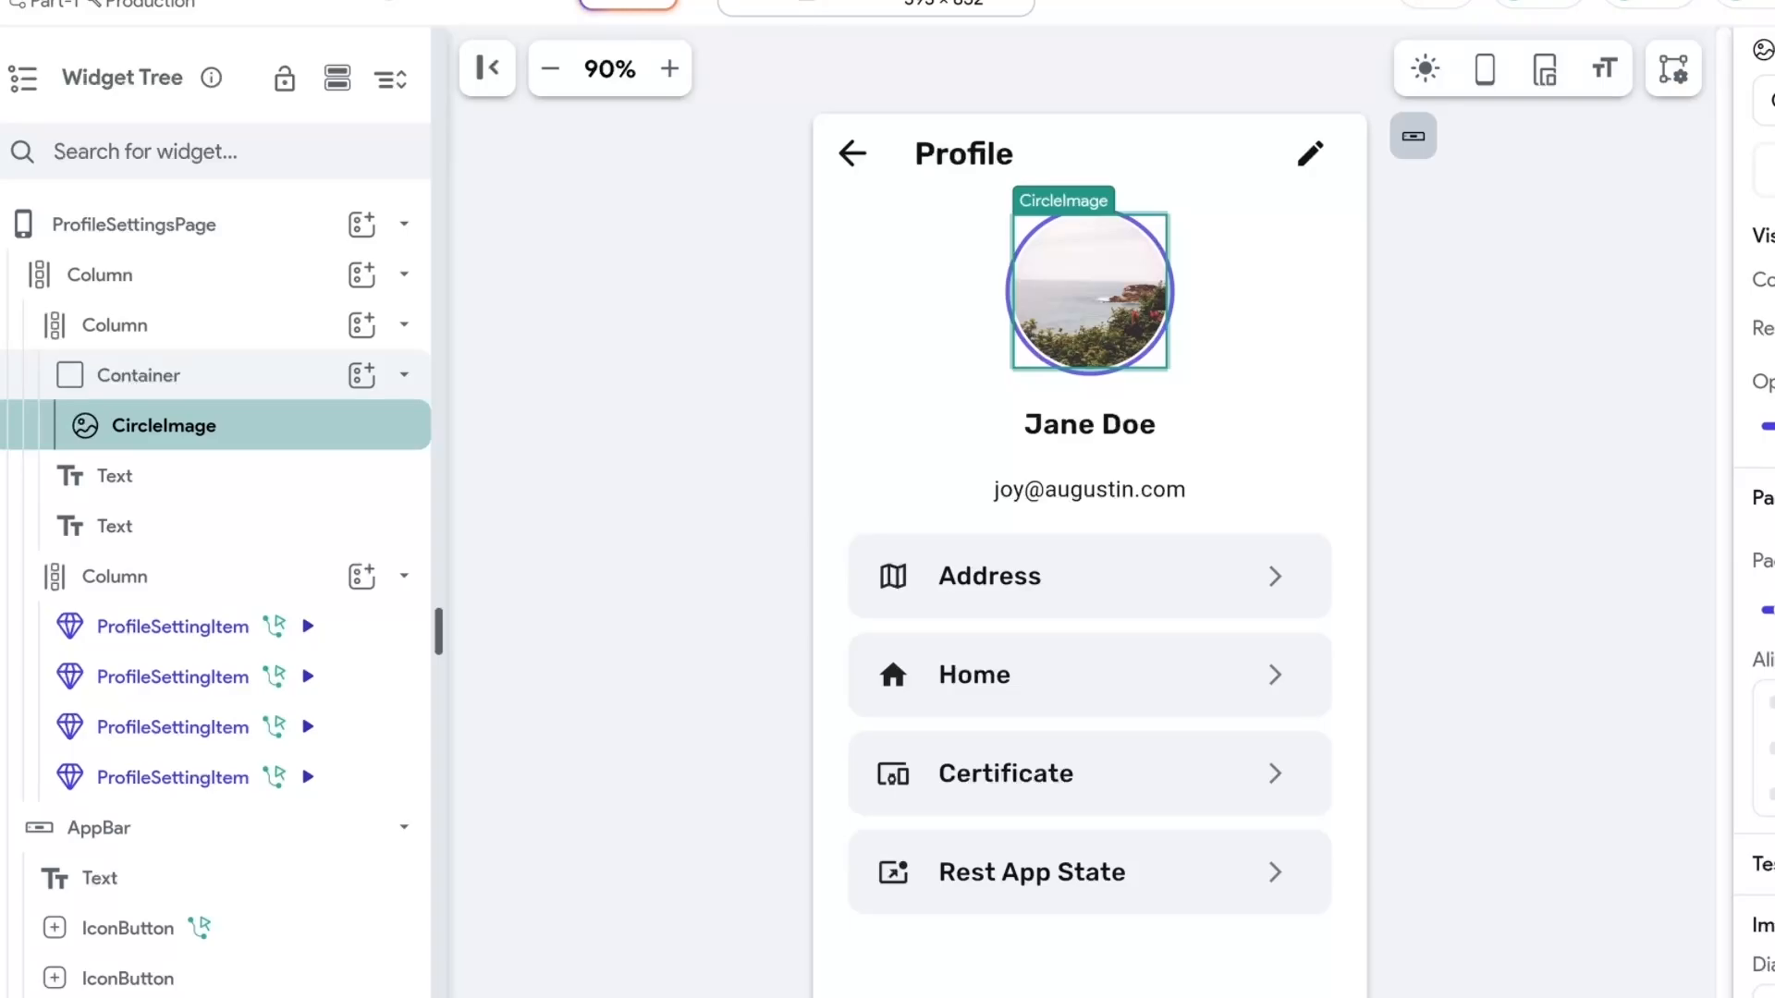
pyautogui.rightClick(162, 434)
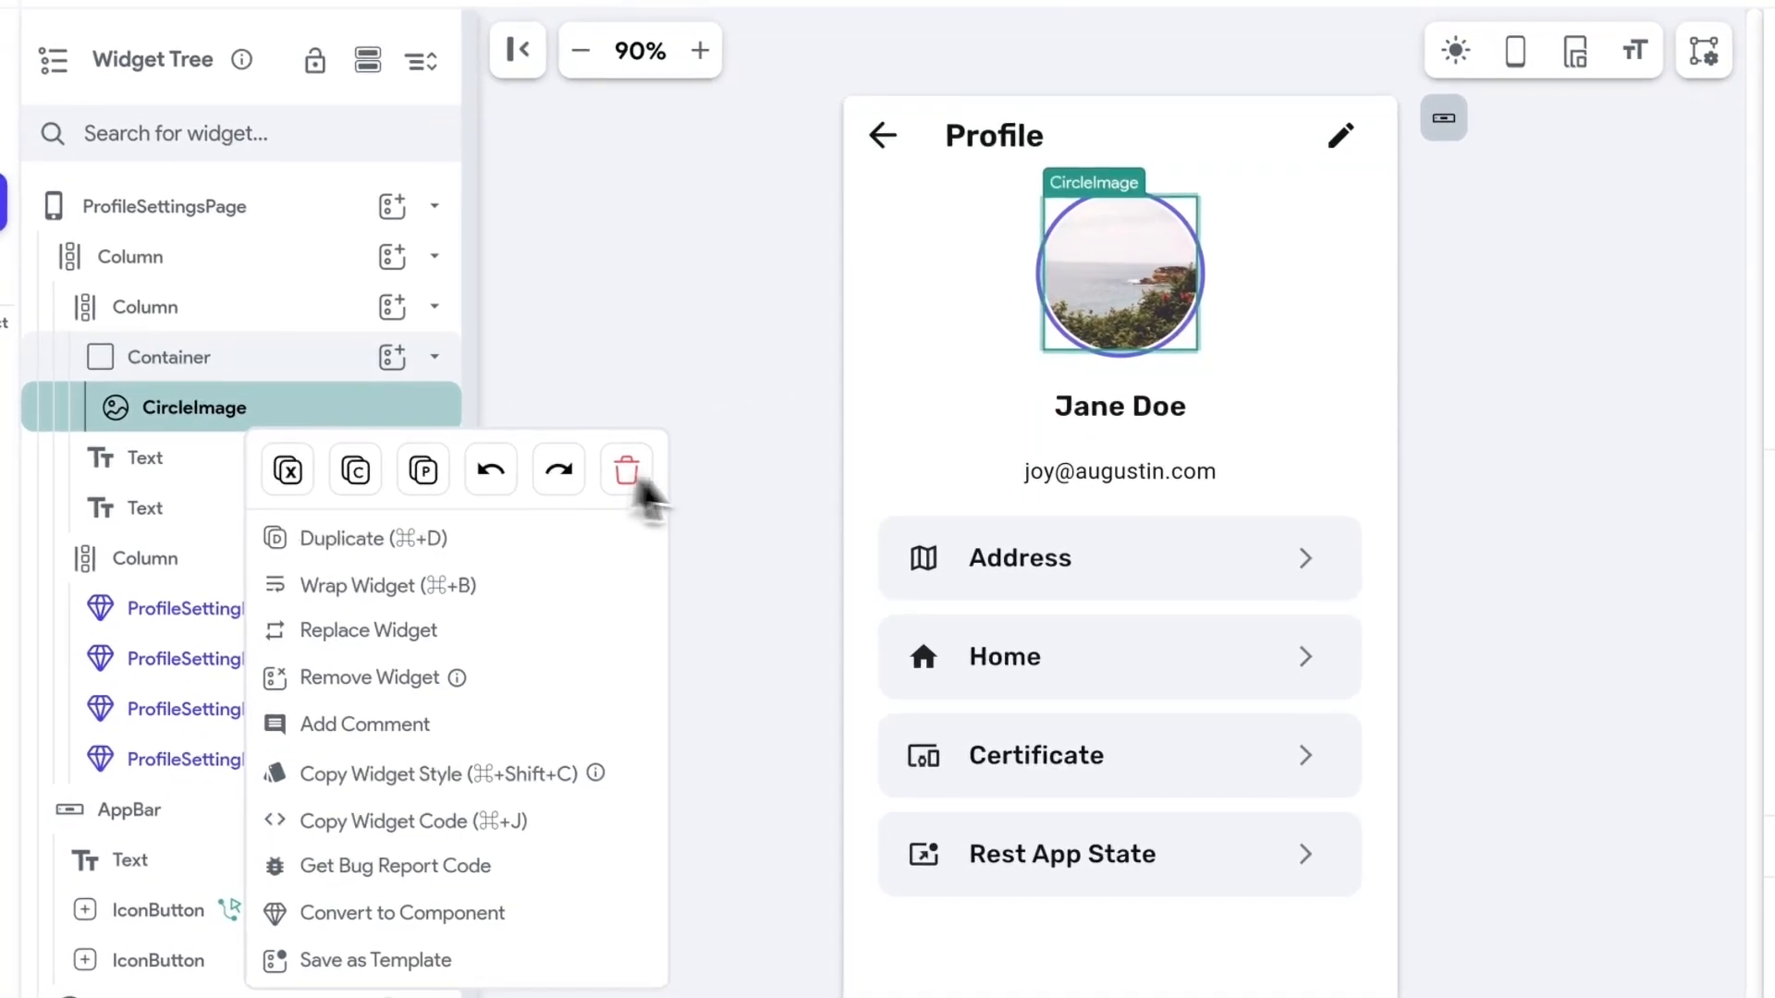
pyautogui.click(591, 486)
# - Add the ProfileAvatar project component as the child of the round profile Container
pyautogui.click(392, 357)
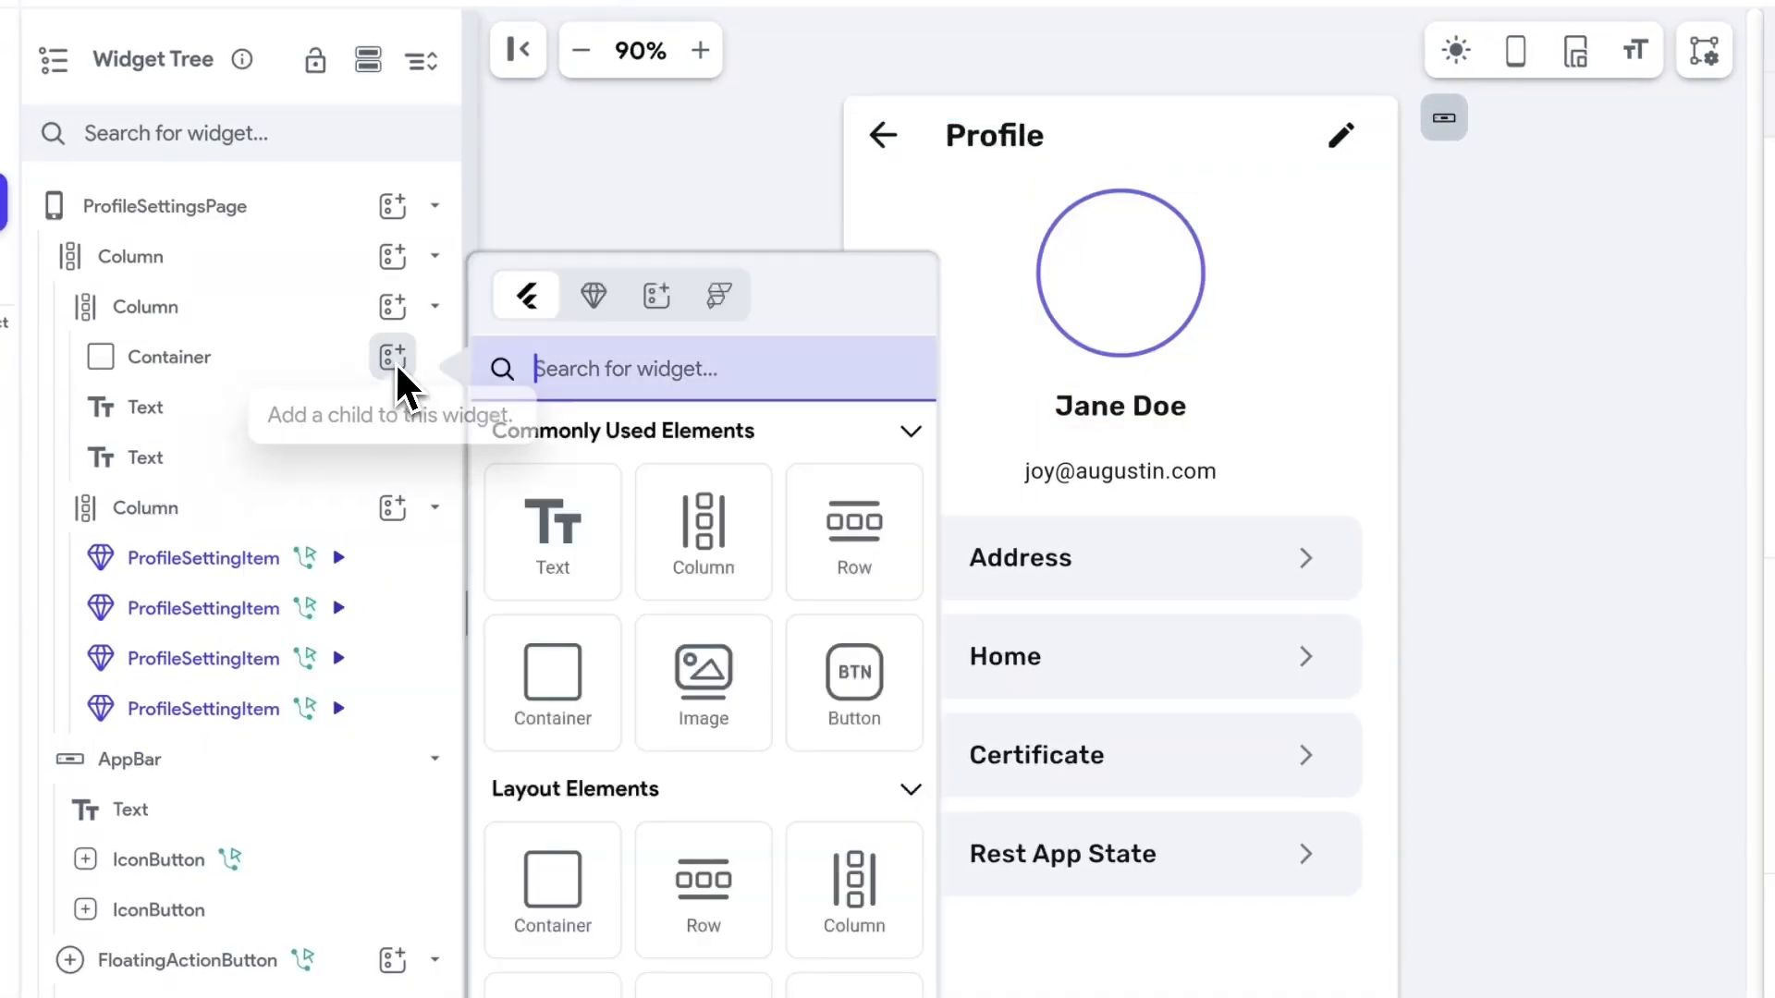
pyautogui.click(592, 297)
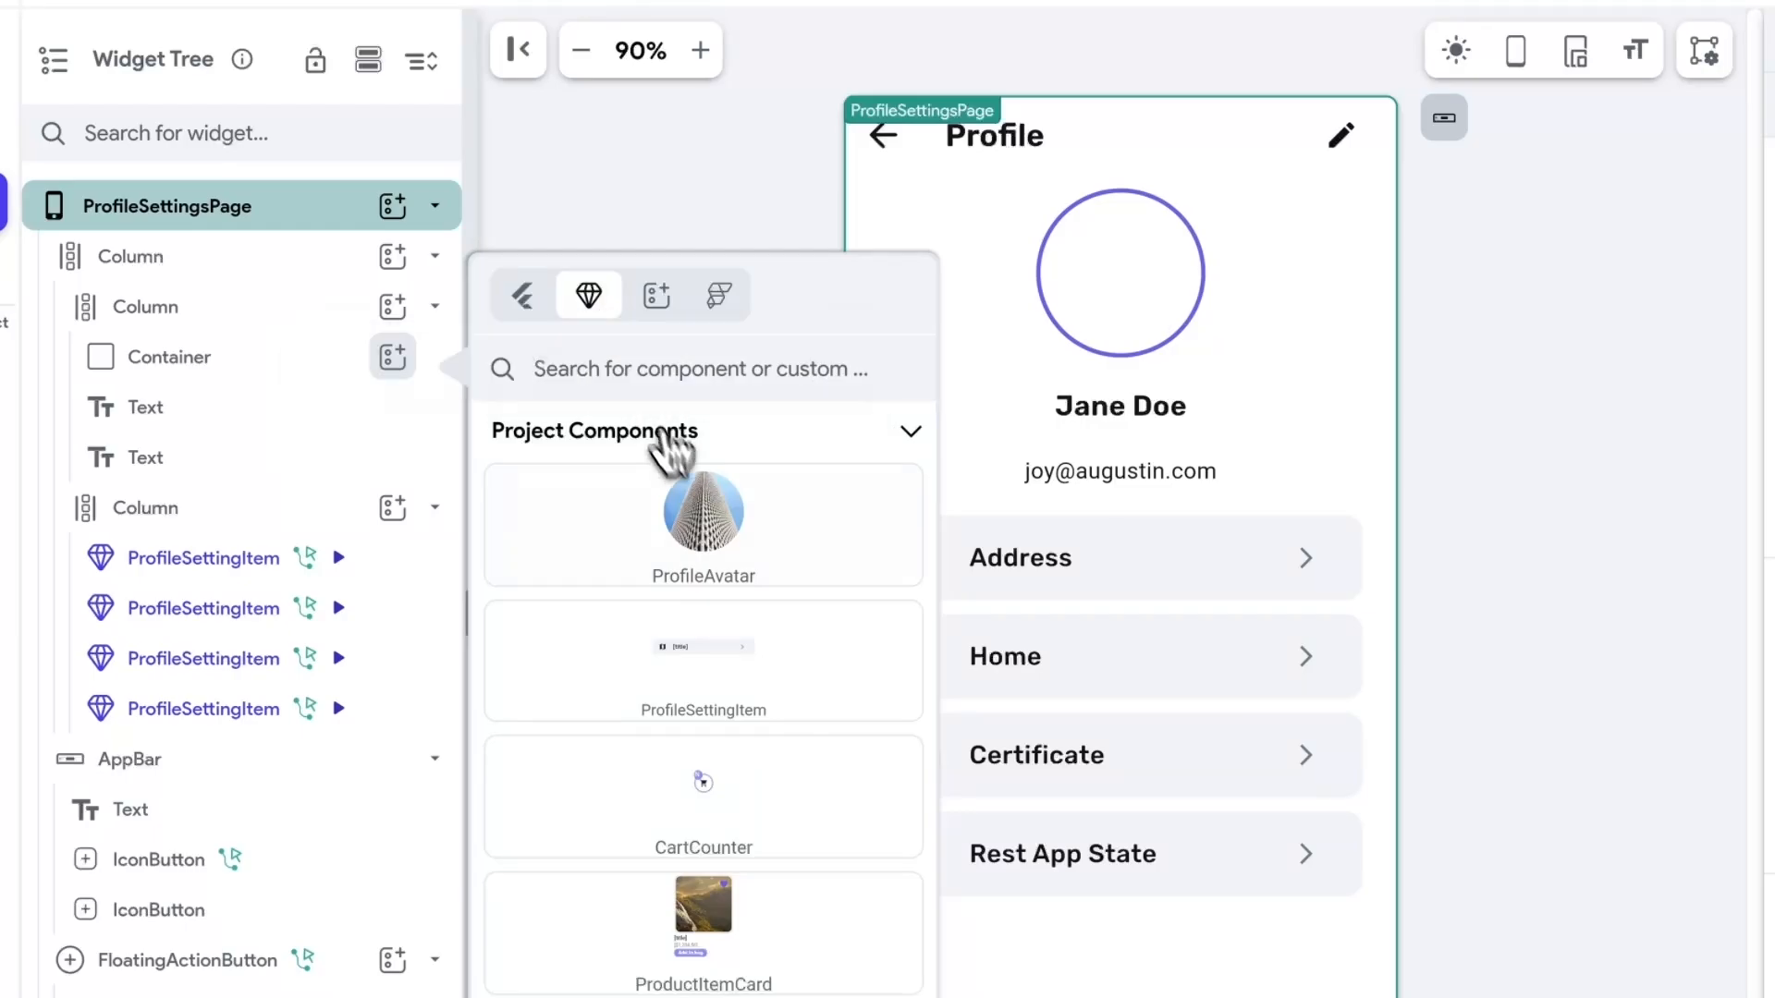
pyautogui.click(730, 545)
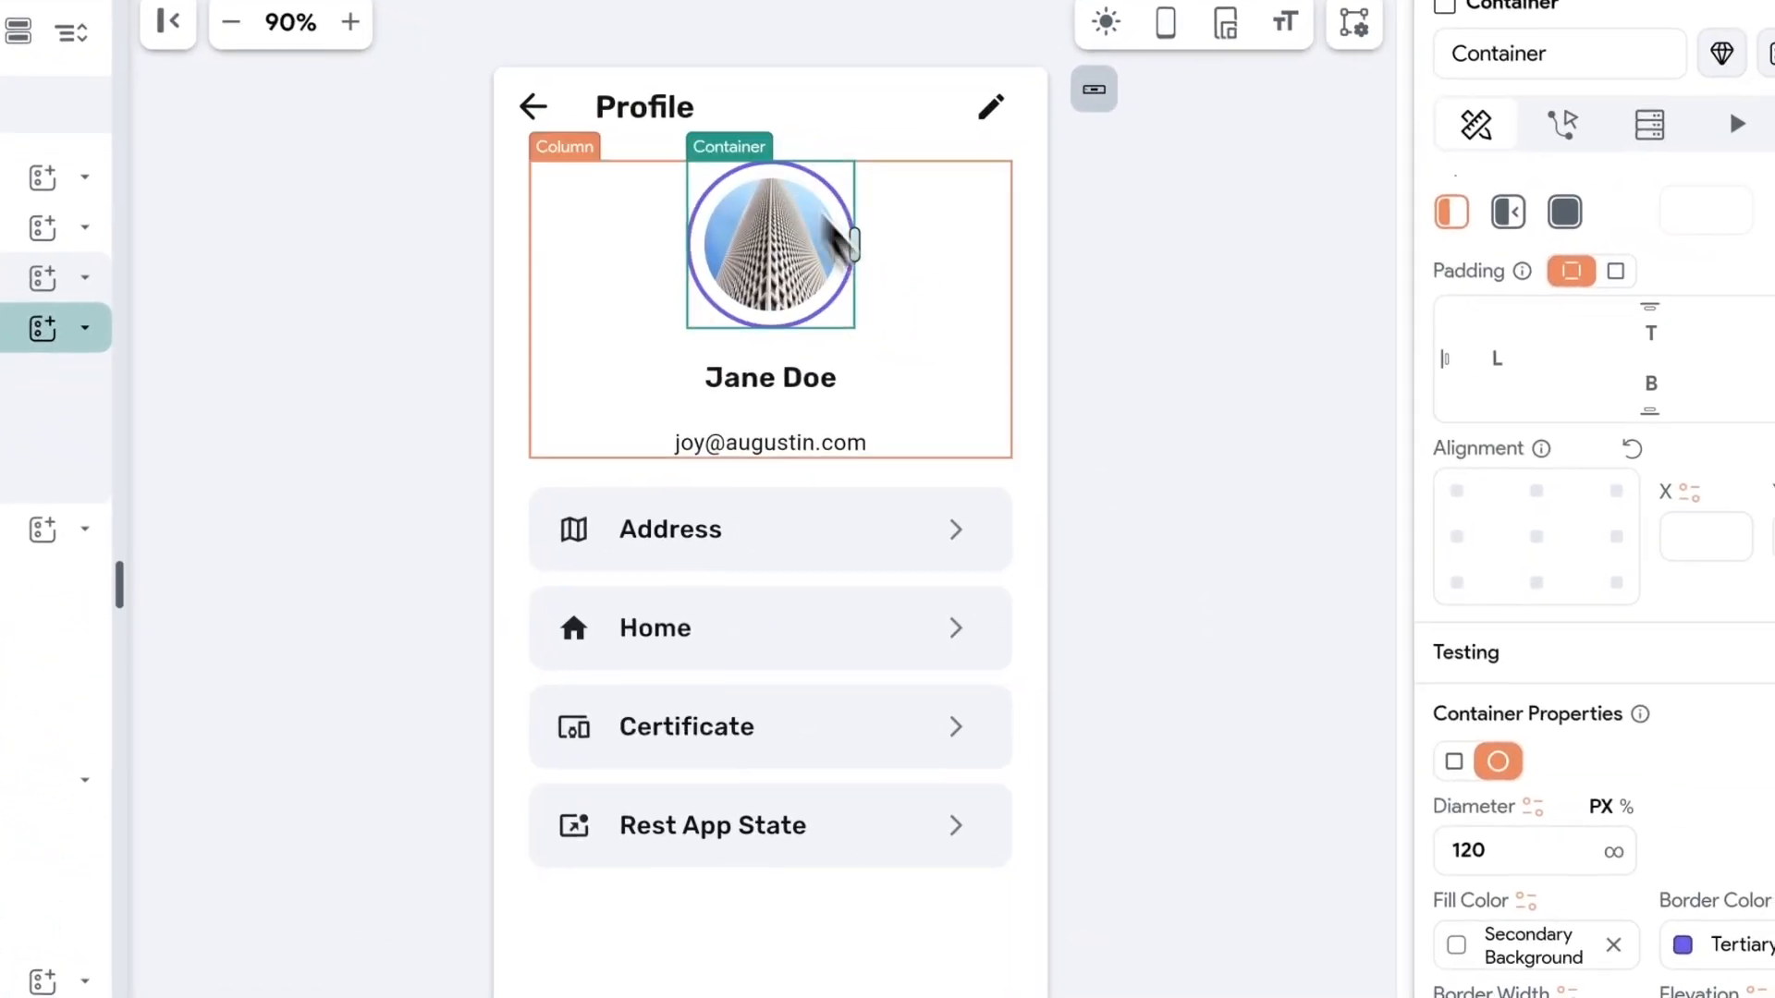
# - Set the diameter of the round Container around the profile avatar to 220 px
pyautogui.moveTo(1354, 740); pyautogui.dragTo(1337, 741)
pyautogui.write('2')
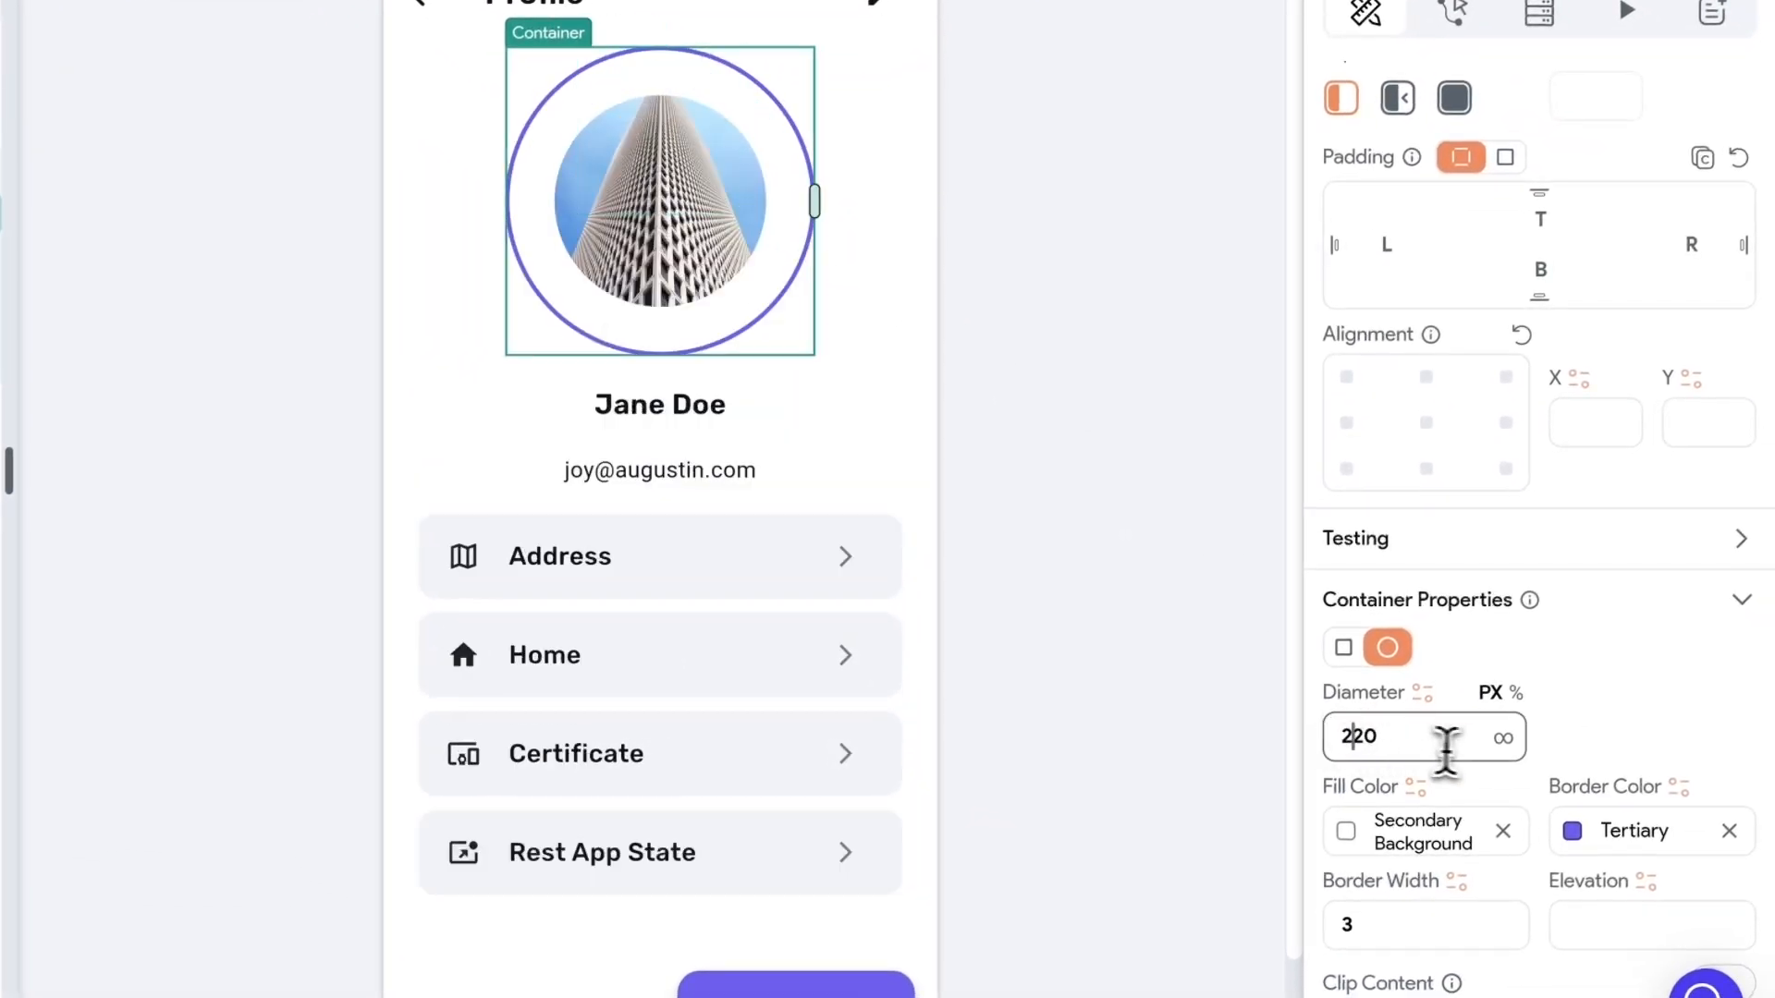
pyautogui.click(1627, 712)
pyautogui.click(1306, 348)
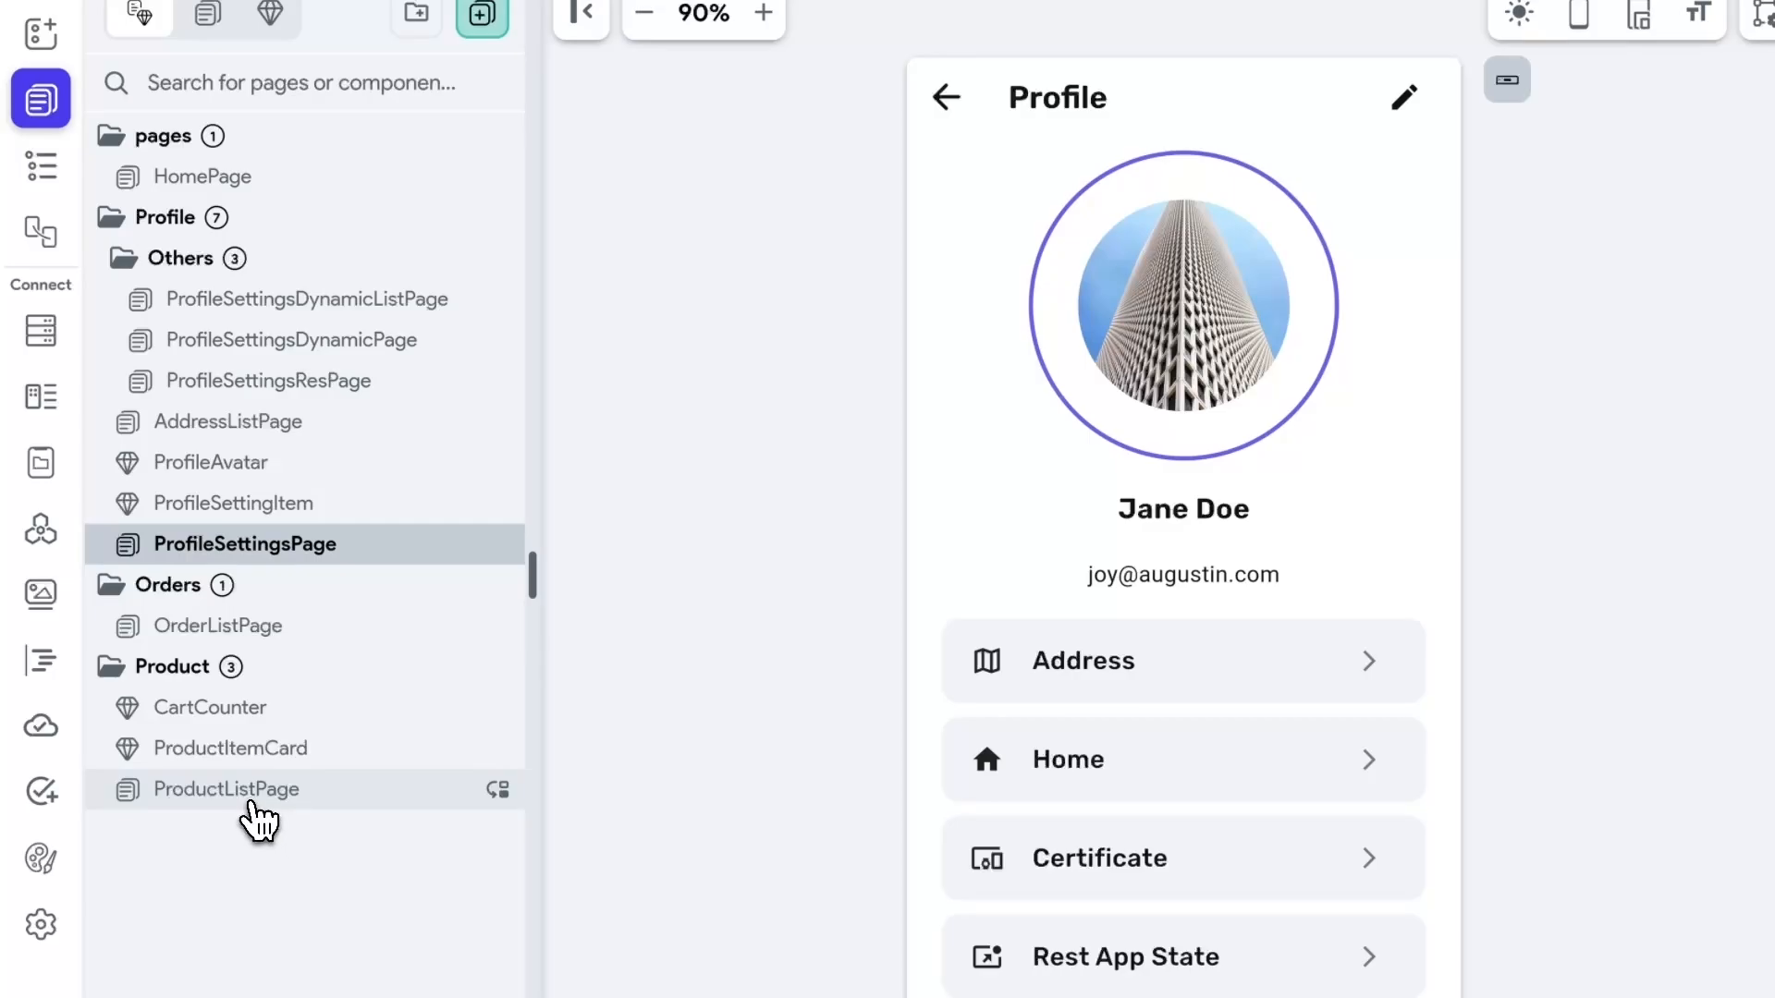
# - Open ProductListPage and turn on Use Hero Animation for the ProfileAvatar component in its header
pyautogui.click(242, 804)
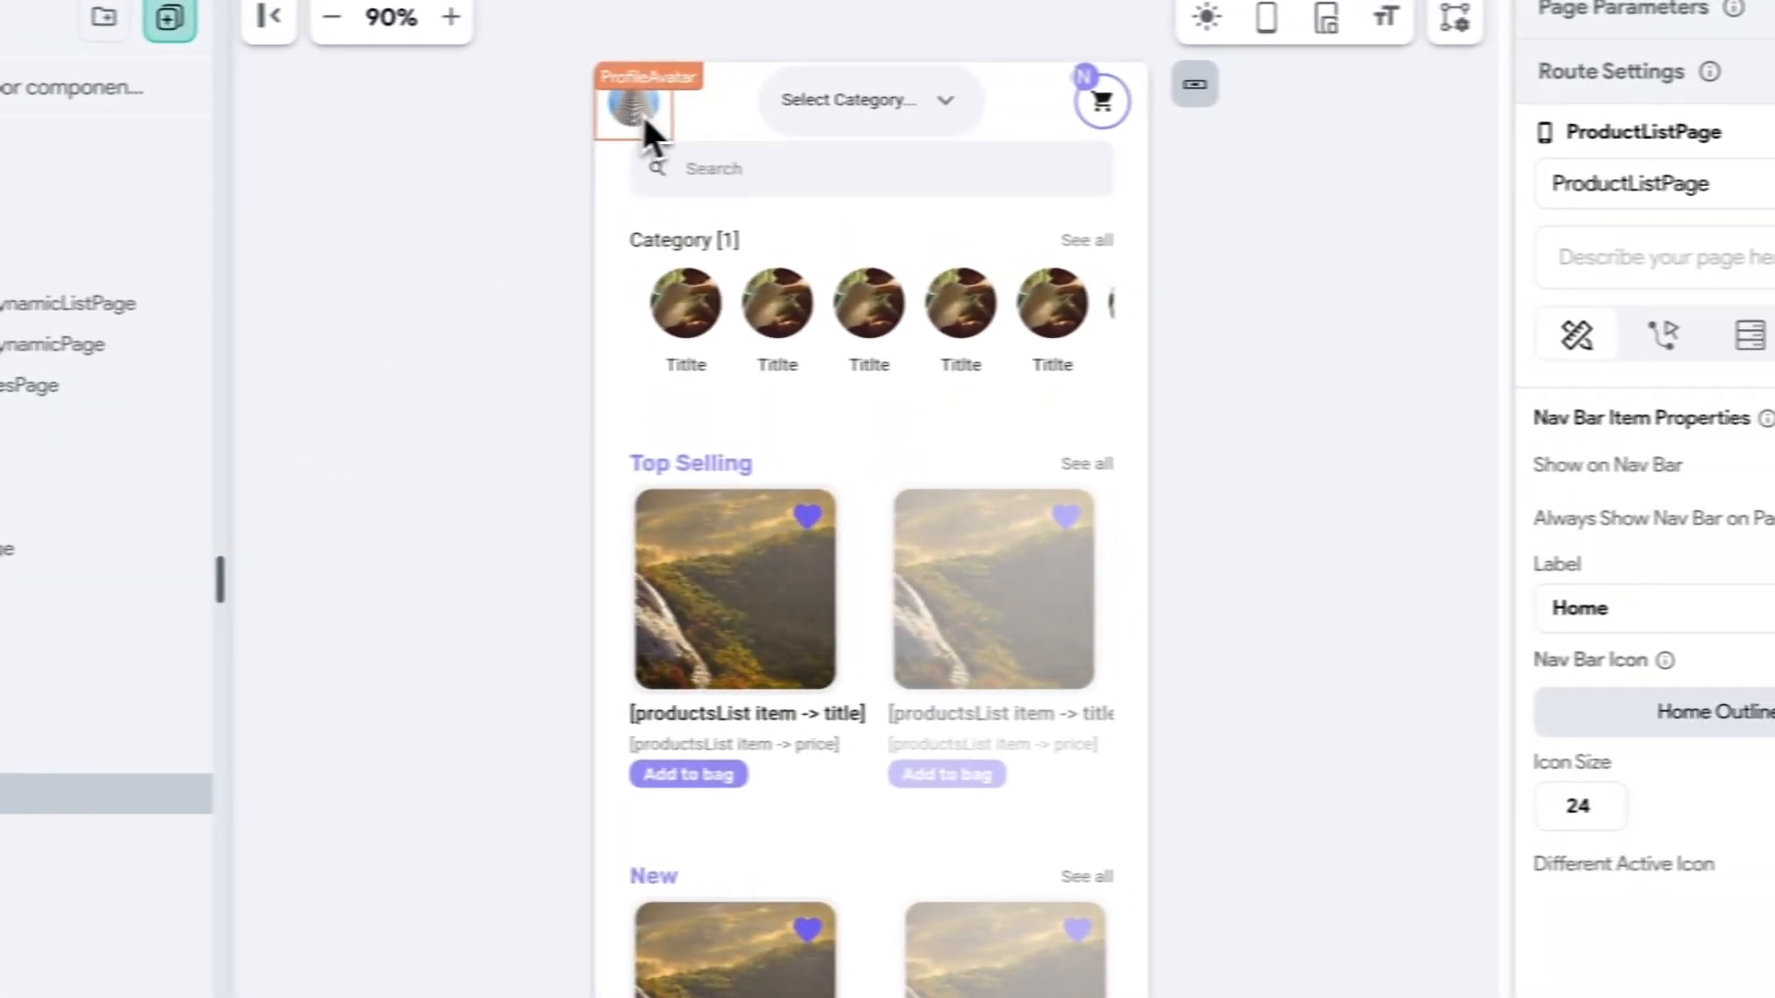
pyautogui.click(950, 111)
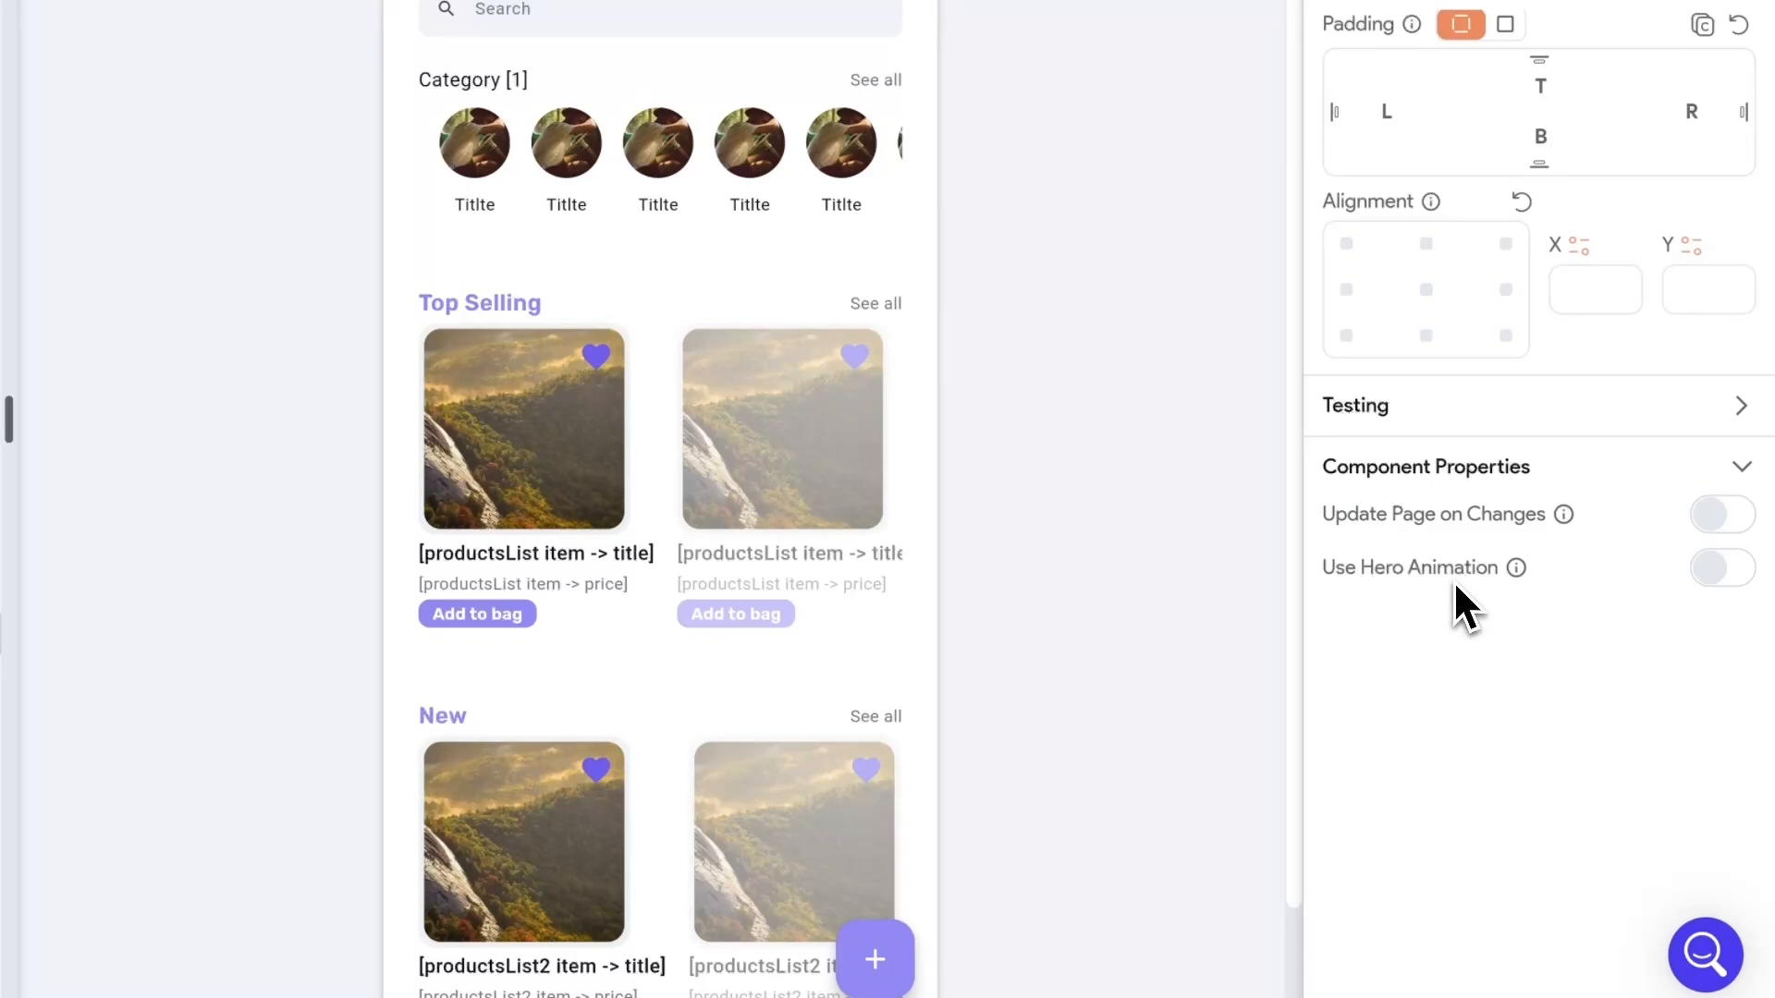
pyautogui.click(1720, 574)
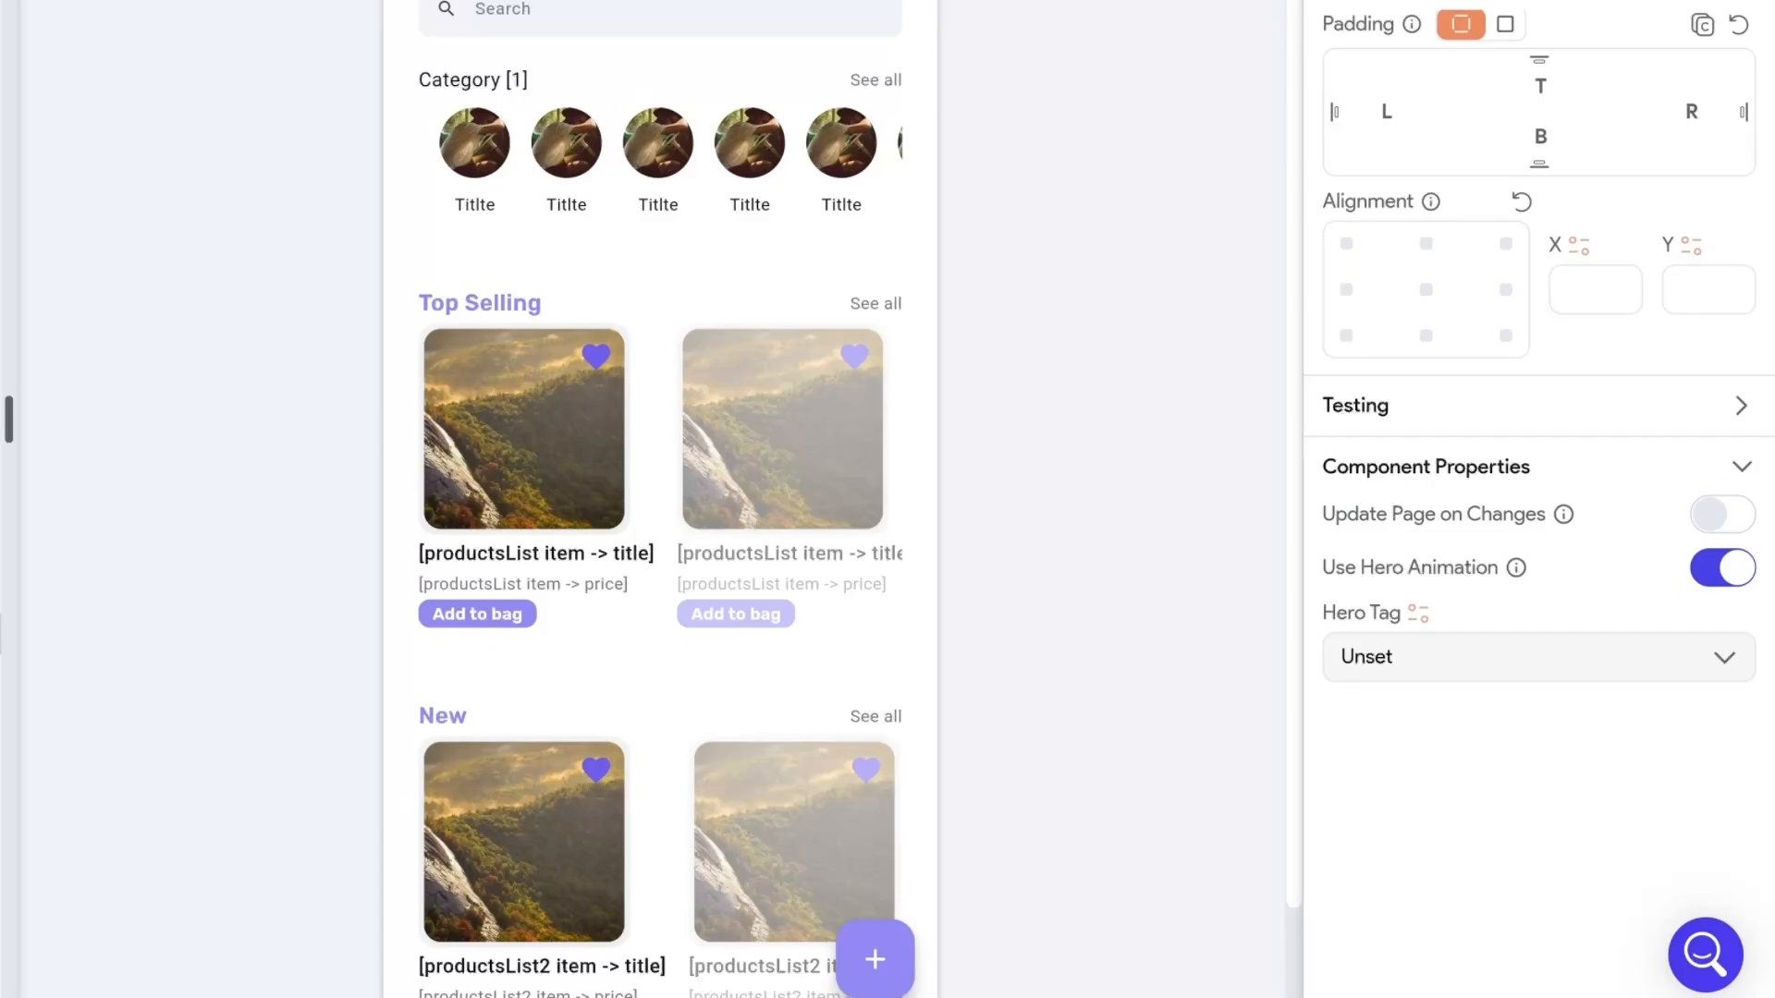
# - Create the hero tag profileAvatarTag and assign it to the ProfileAvatar on ProductListPage
pyautogui.click(1417, 658)
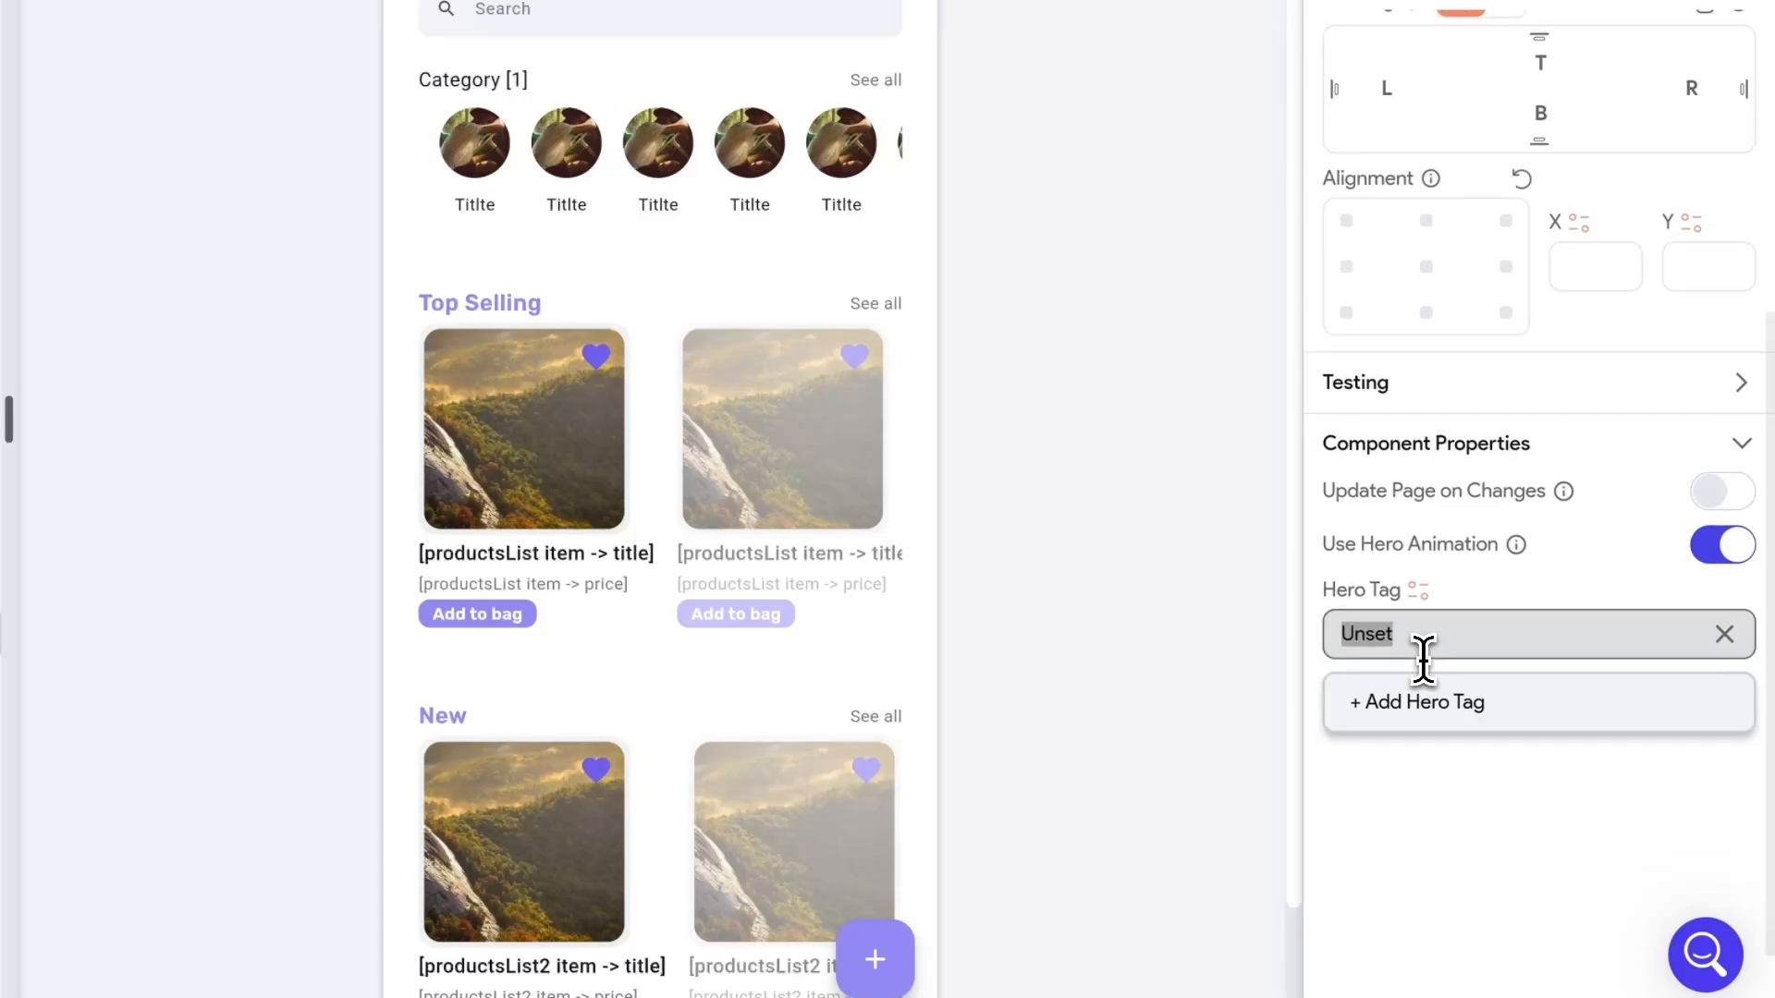
pyautogui.click(1423, 729)
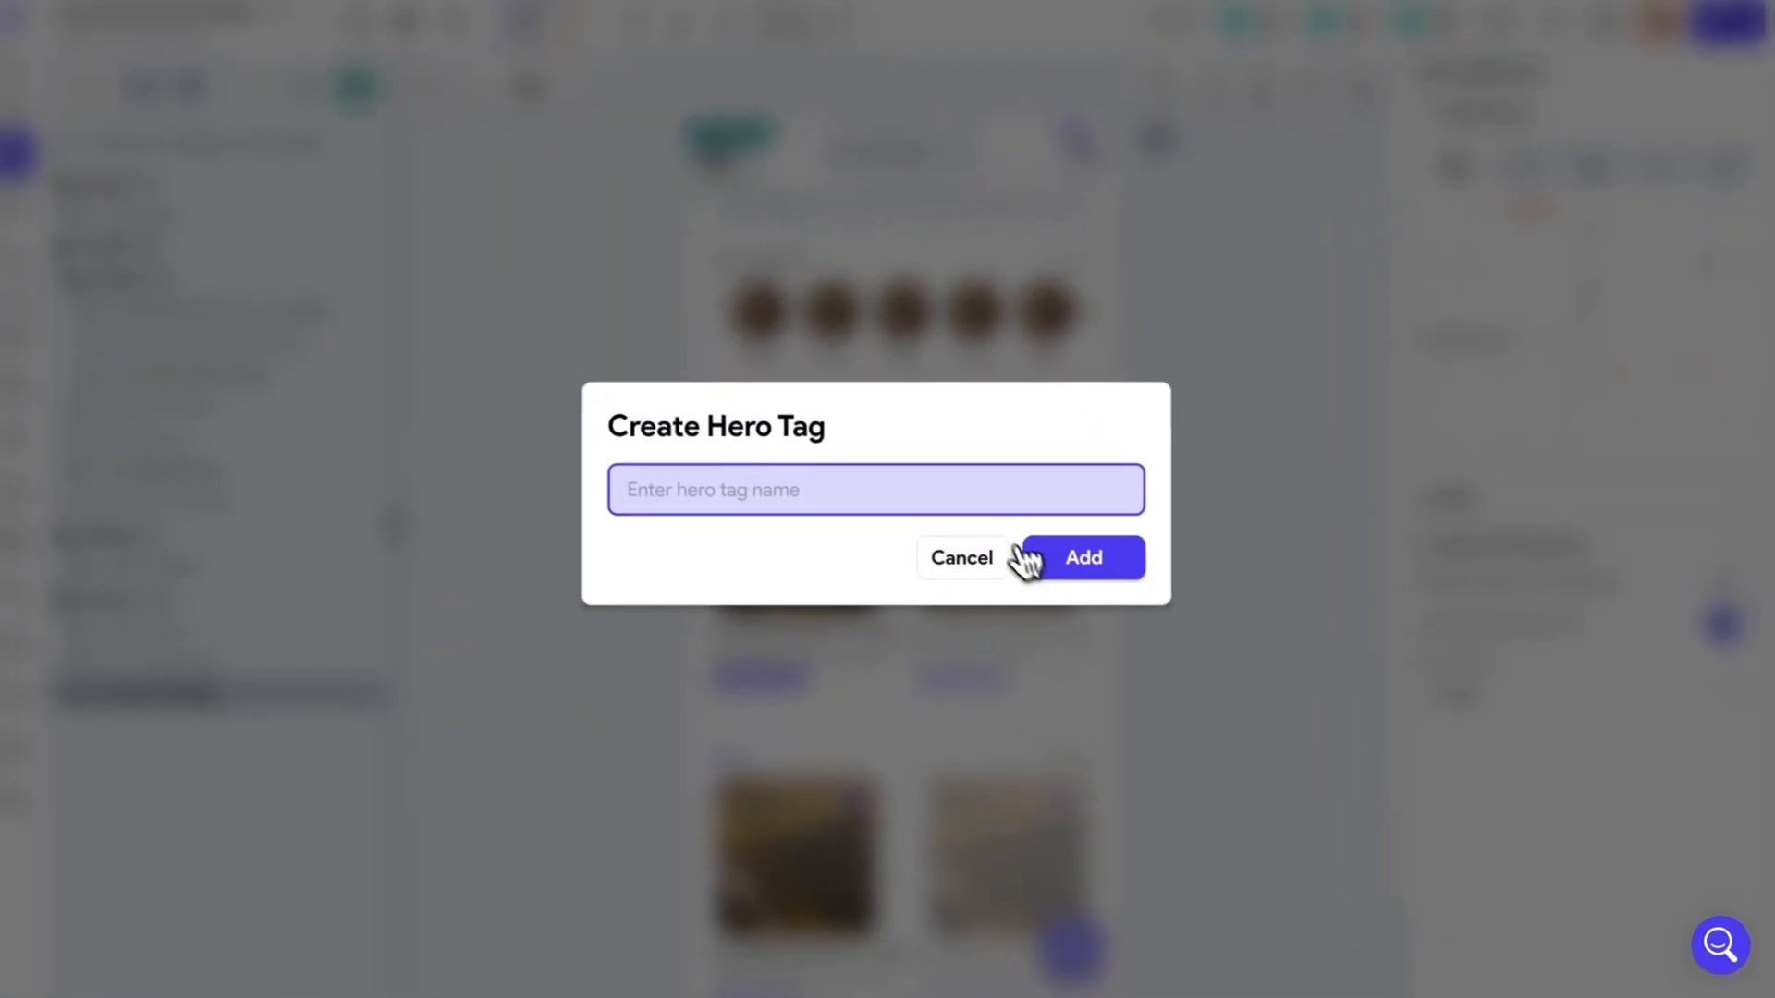
pyautogui.write('profileAvatarTag')
pyautogui.click(1140, 558)
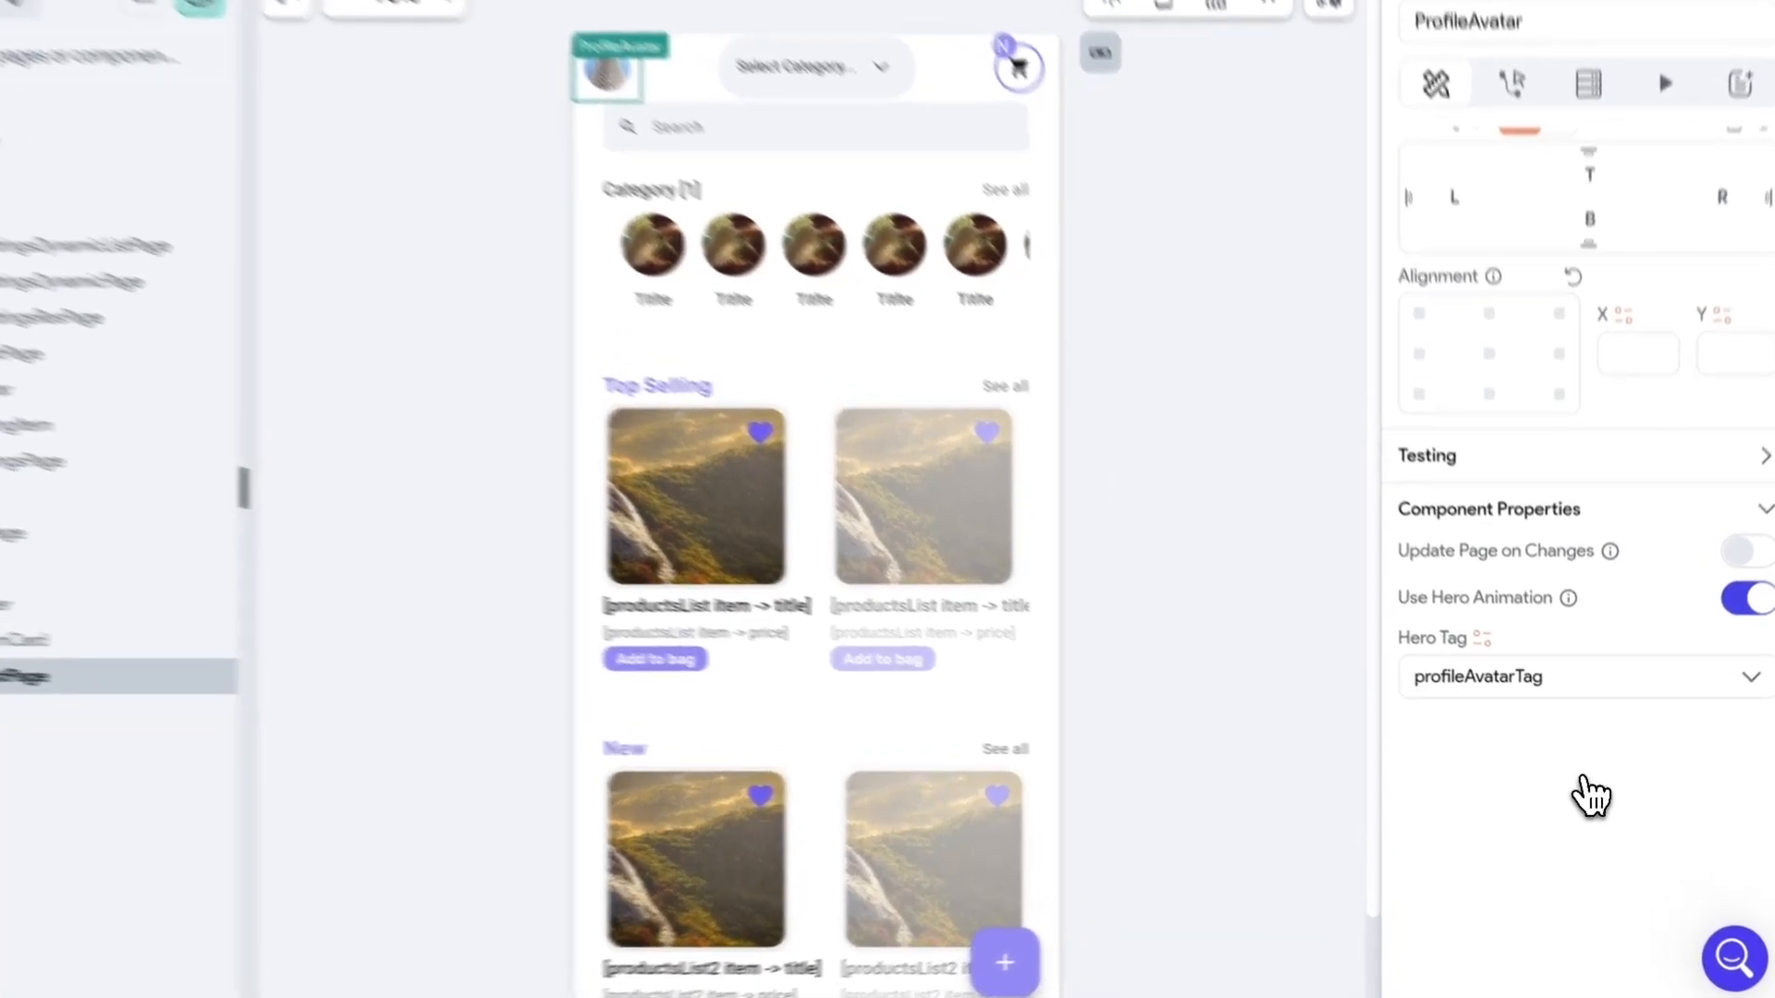
pyautogui.click(1525, 680)
pyautogui.click(1484, 741)
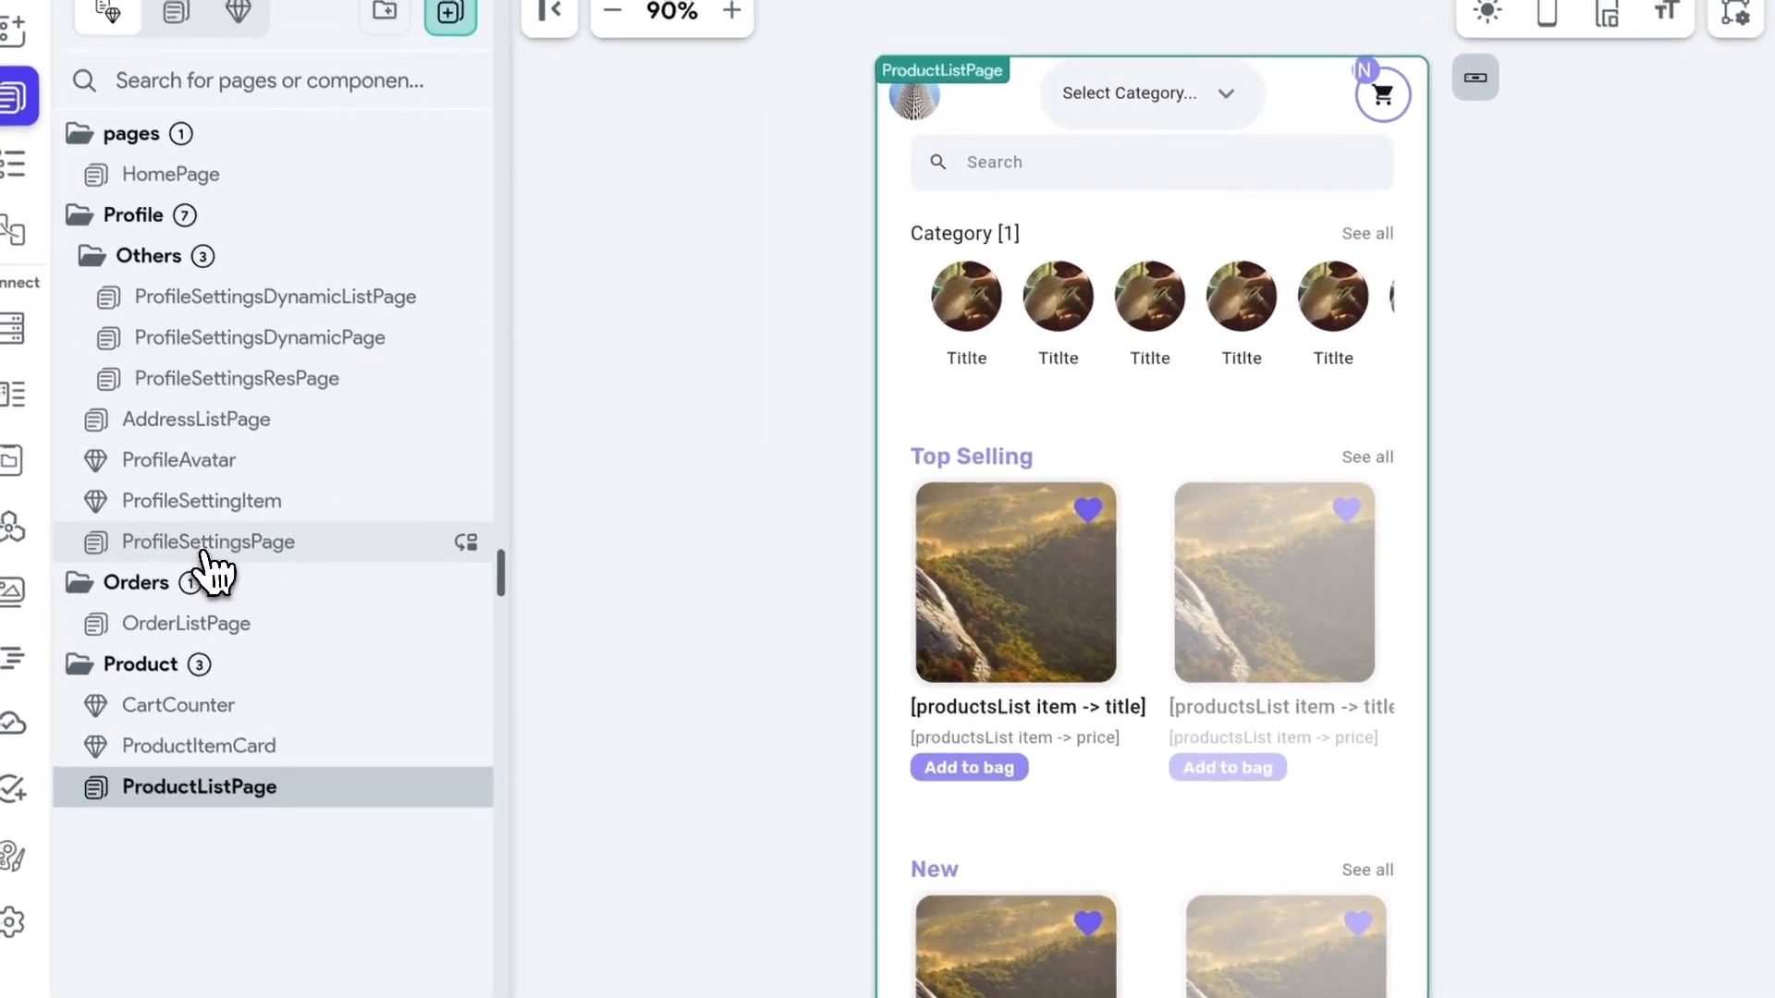
# - On ProfileSettingsPage, turn on Use Hero Animation for the ProfileAvatar and assign it the hero tag profileAvatarTag
pyautogui.click(242, 565)
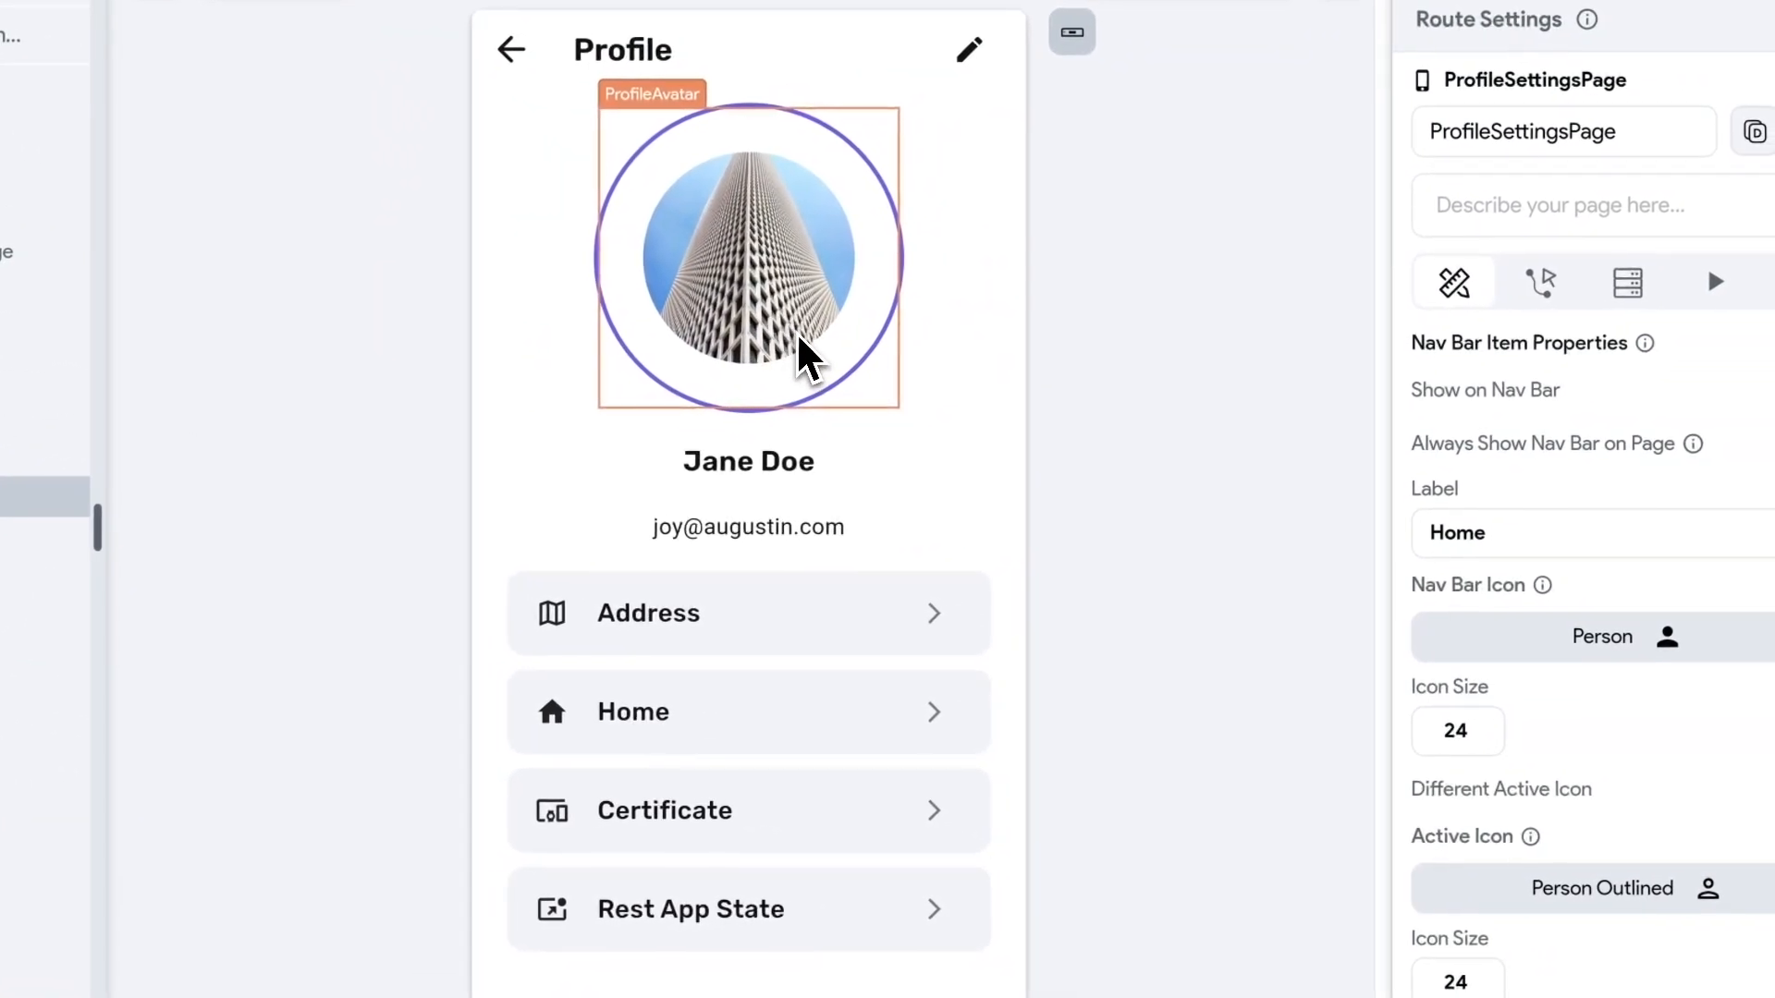
pyautogui.click(830, 352)
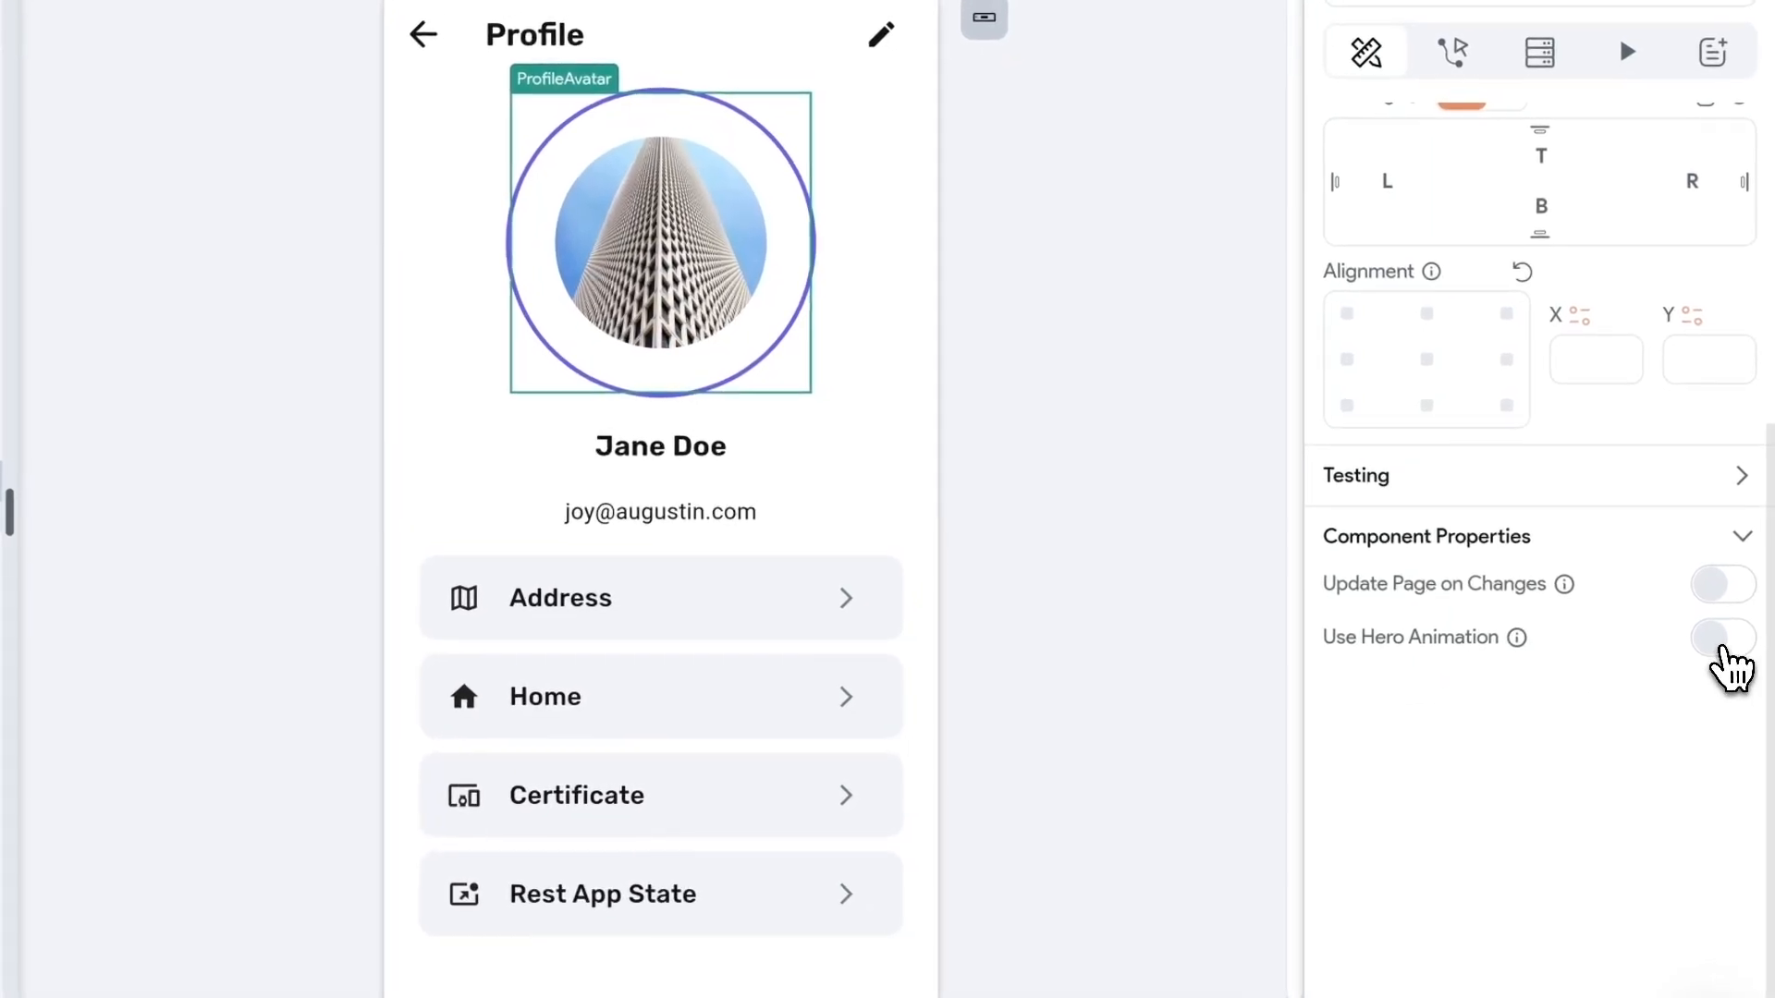
pyautogui.click(1719, 647)
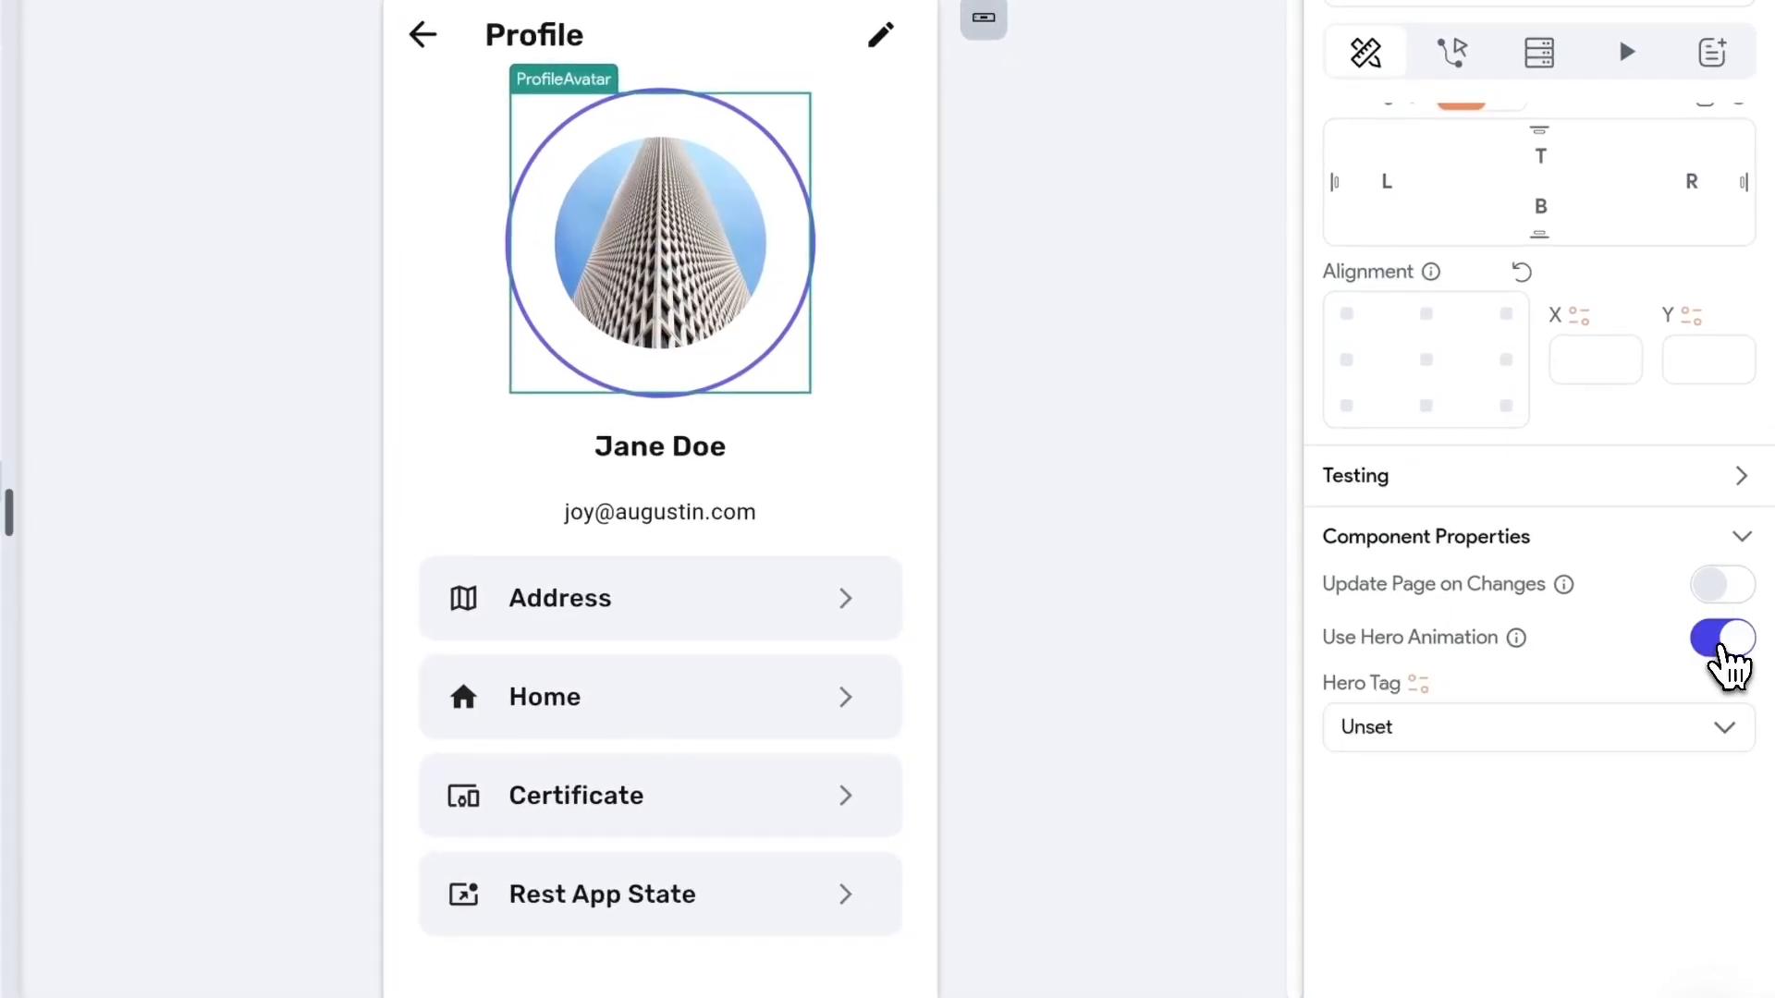
pyautogui.click(1725, 740)
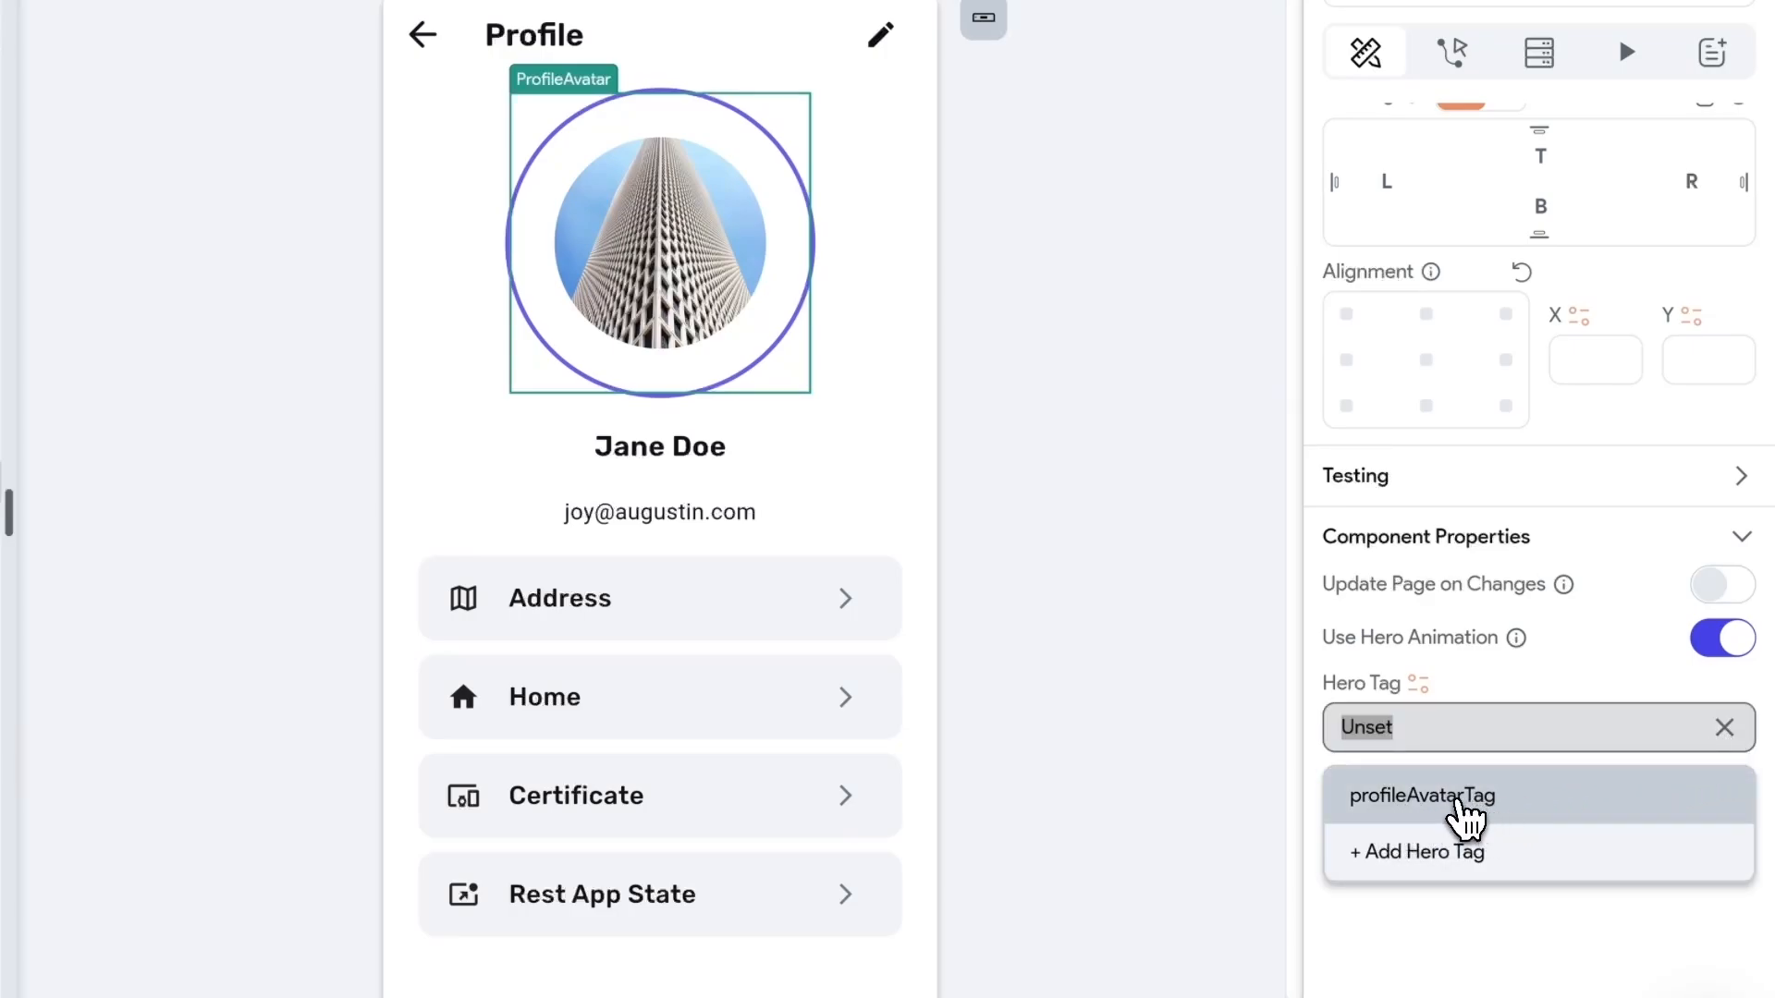
pyautogui.click(1461, 800)
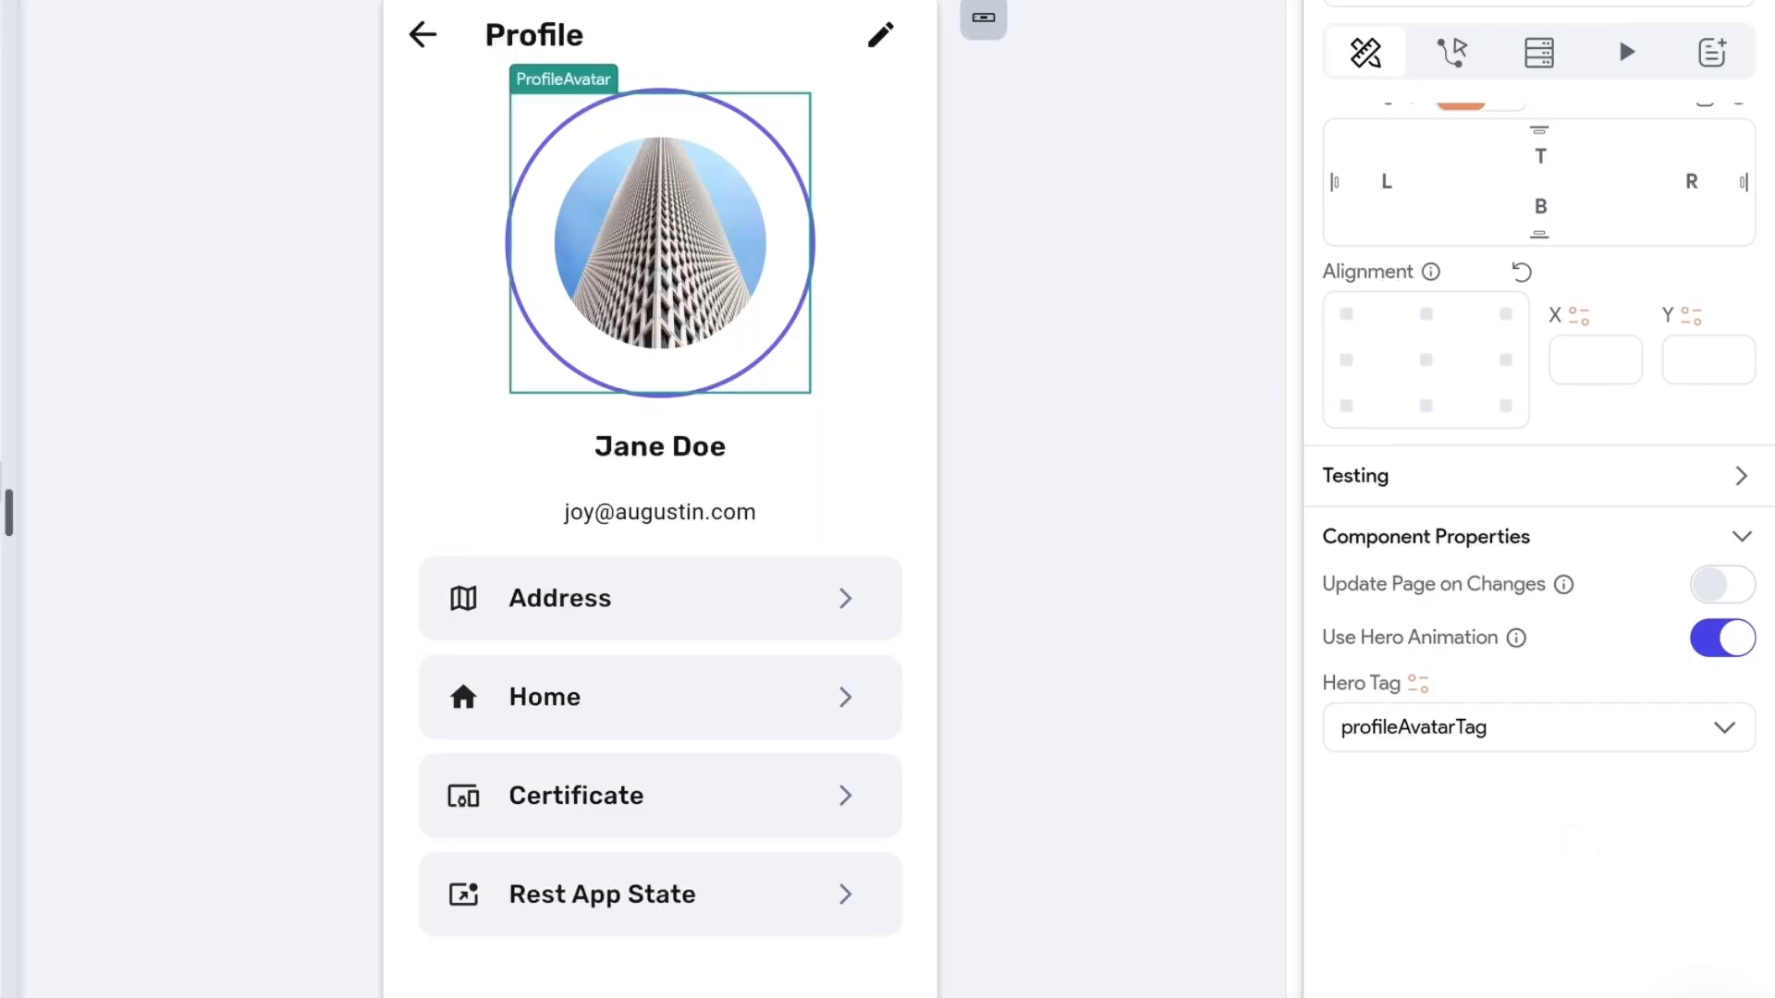
pyautogui.click(1029, 540)
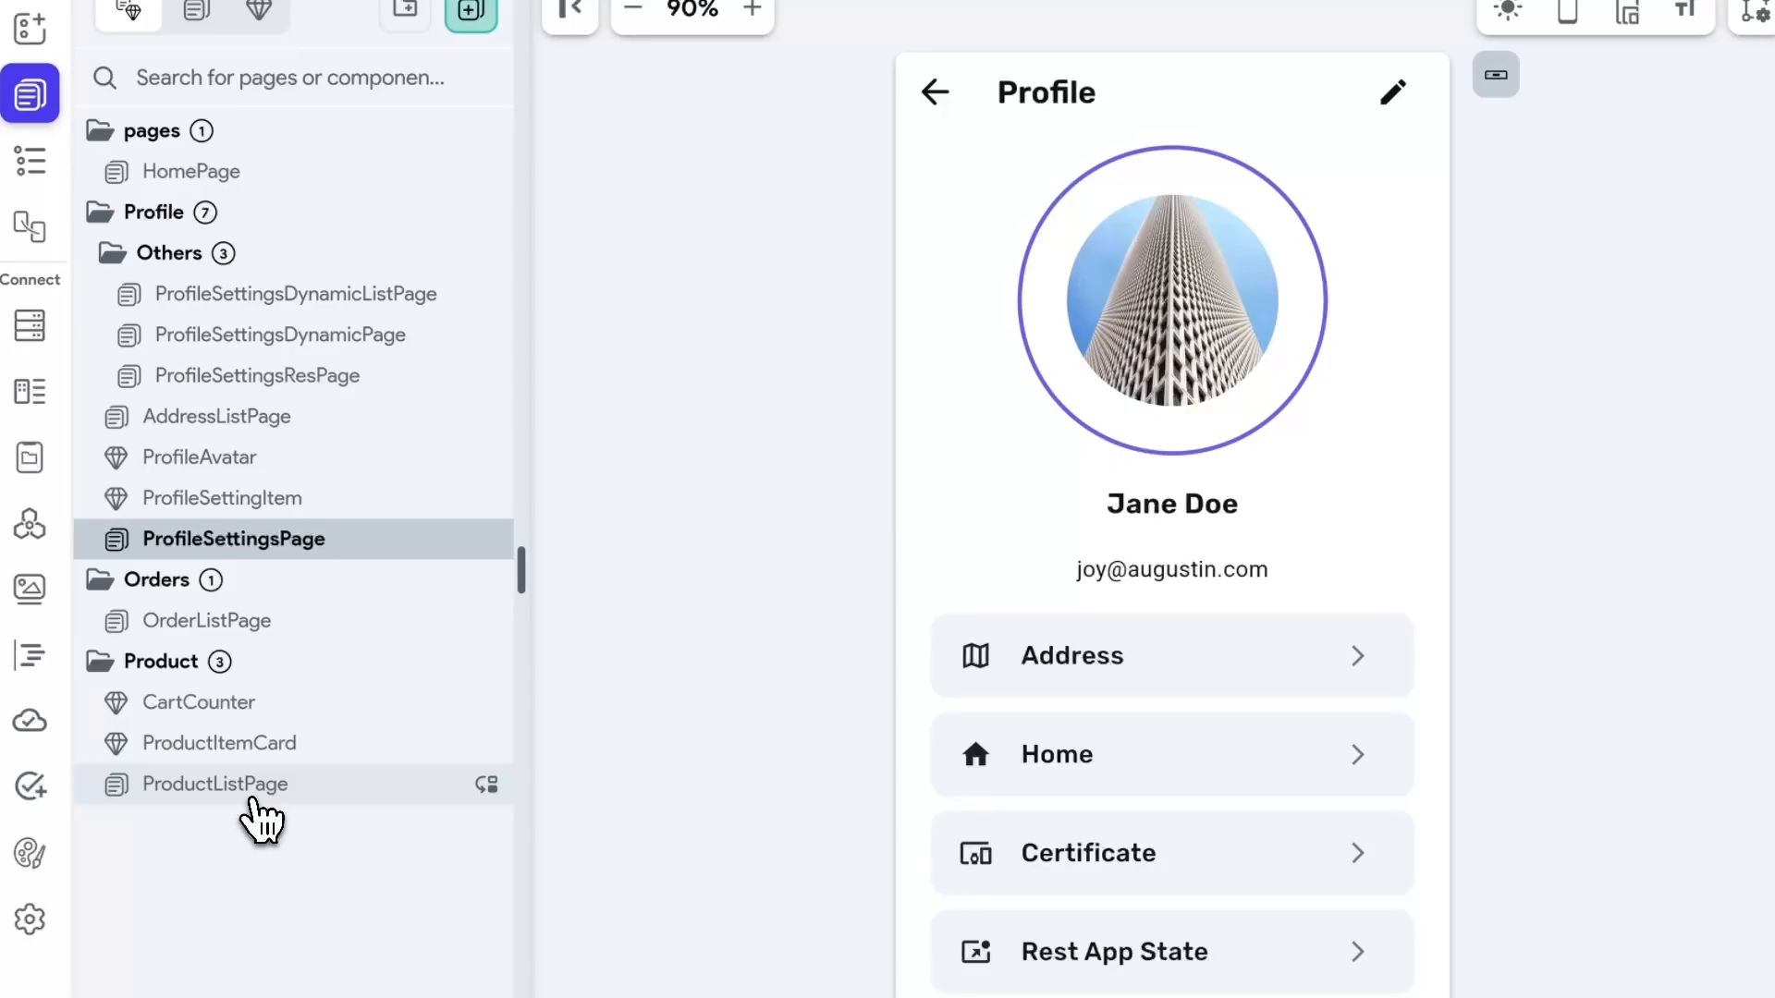
# - Open ProductListPage again and select the ProfileAvatar component in its header
pyautogui.click(255, 795)
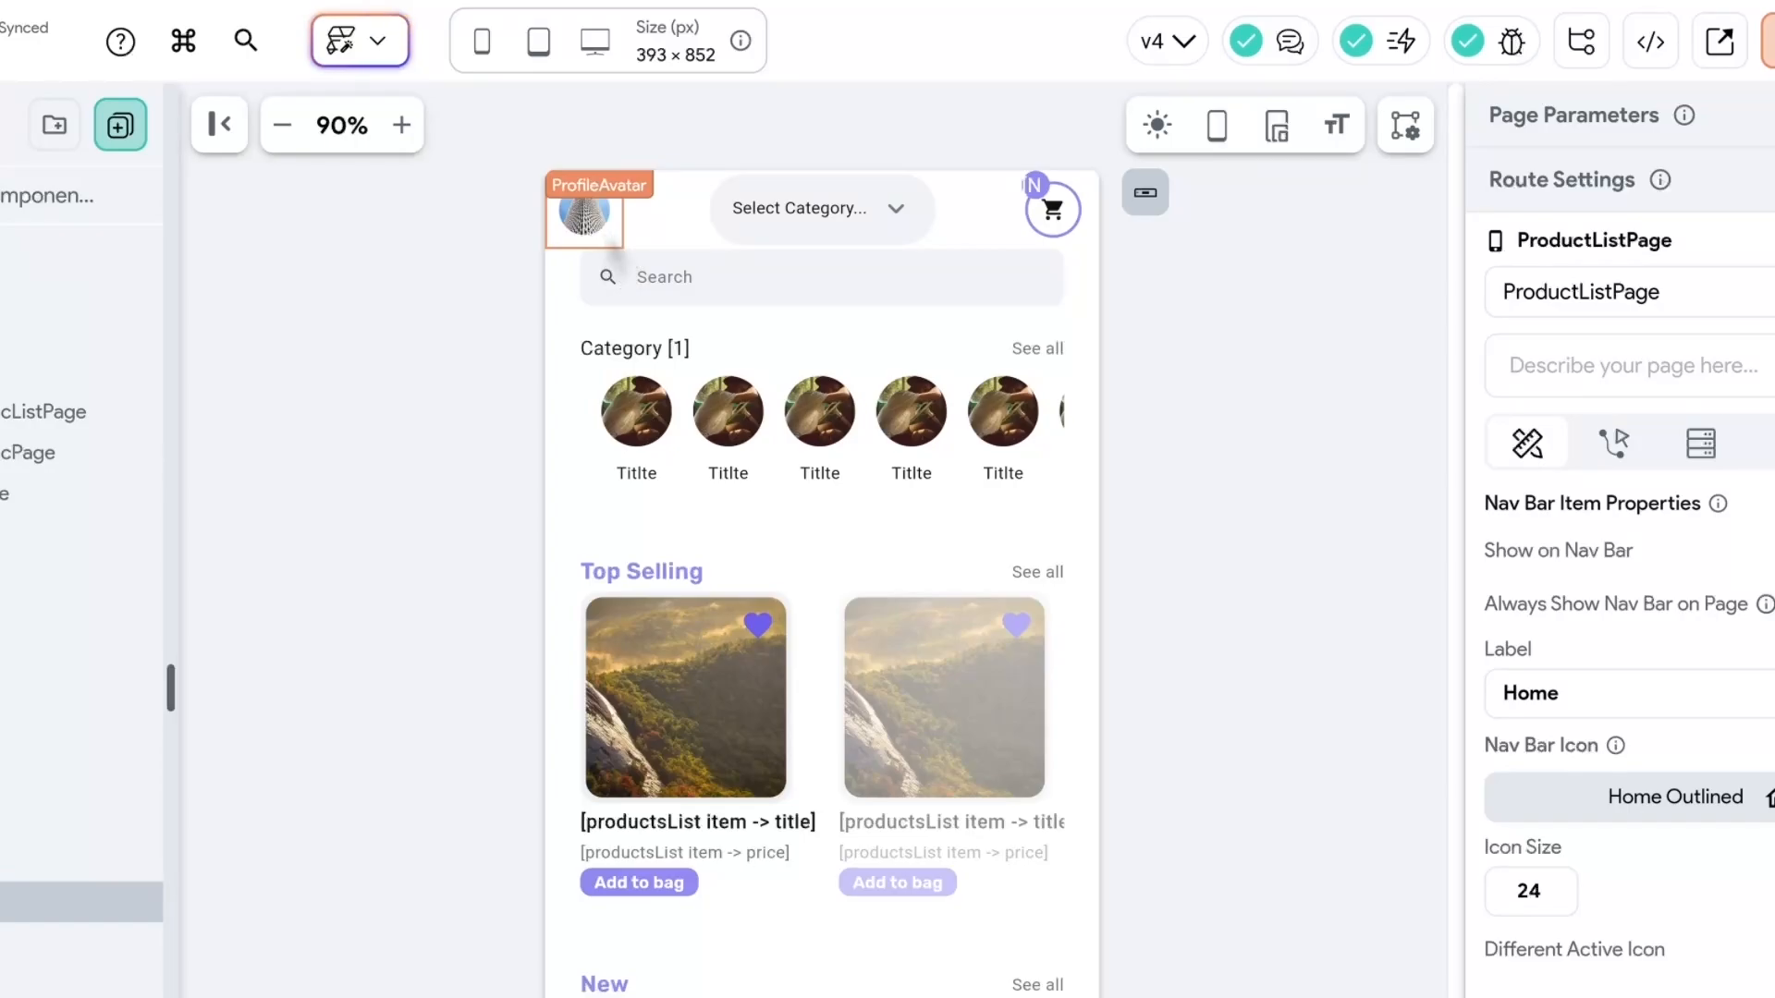
pyautogui.click(608, 231)
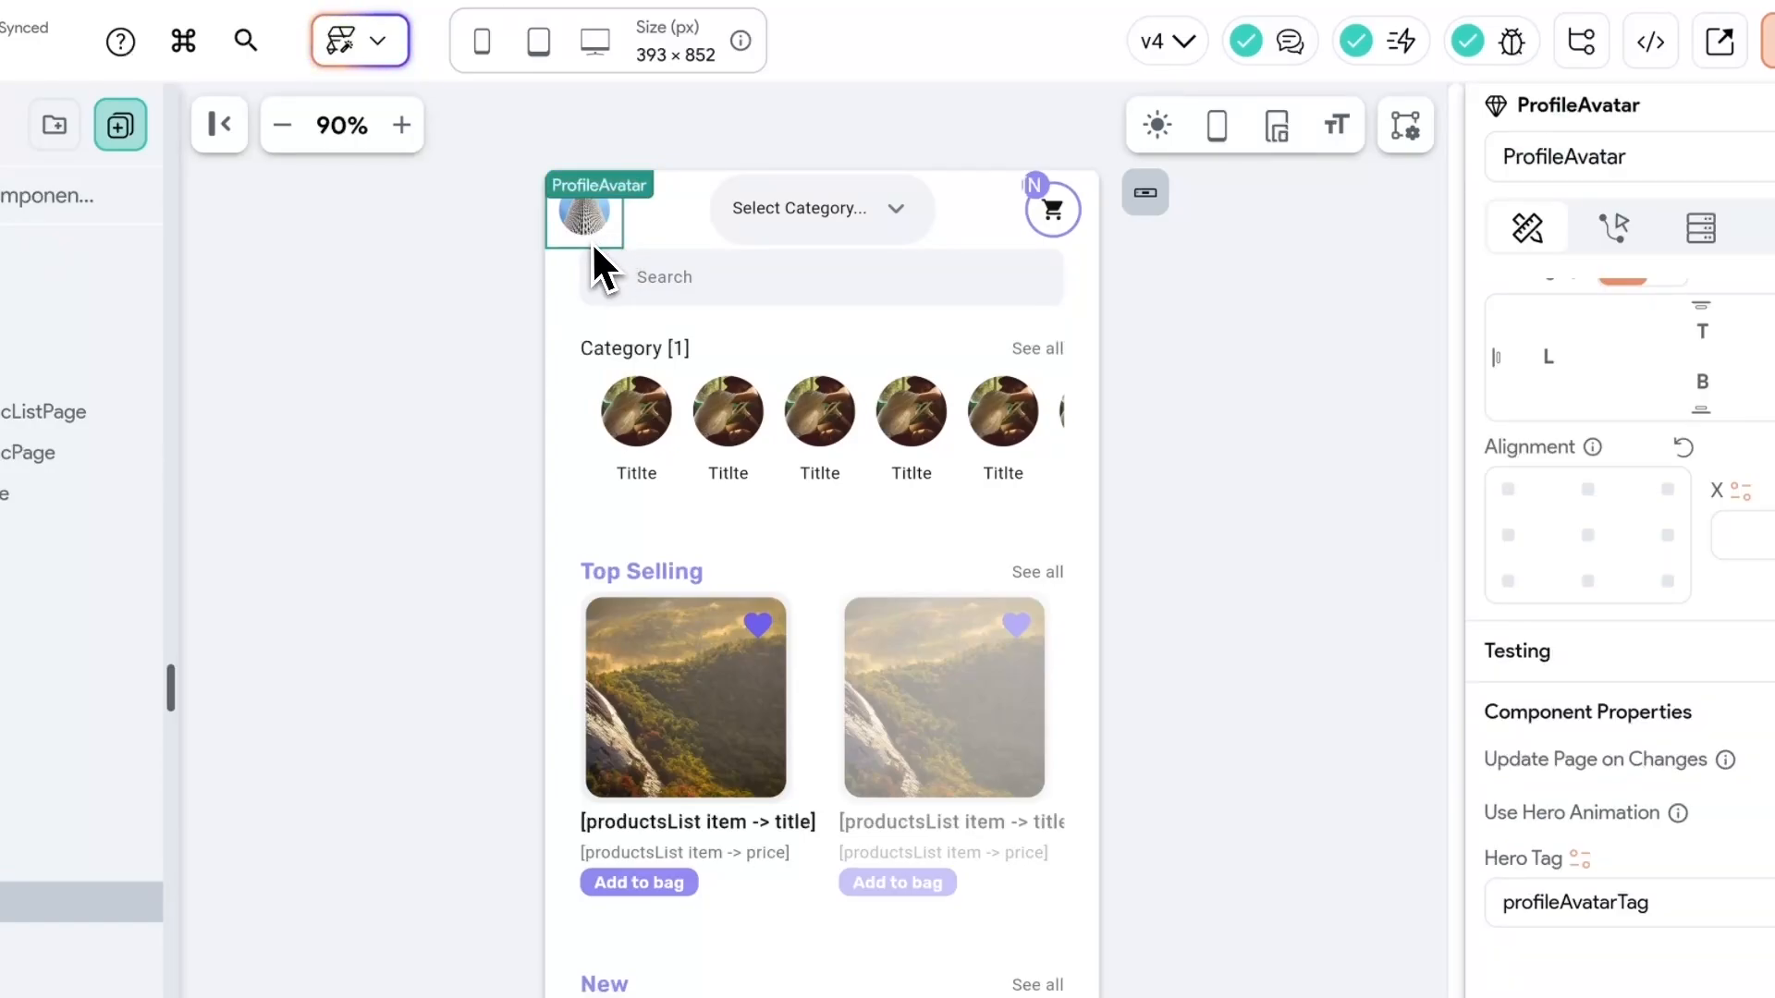
# - Add an On Tap action to the ProfileAvatar component that navigates to ProfileSettingsPage
pyautogui.scroll(5, 1742, 350)
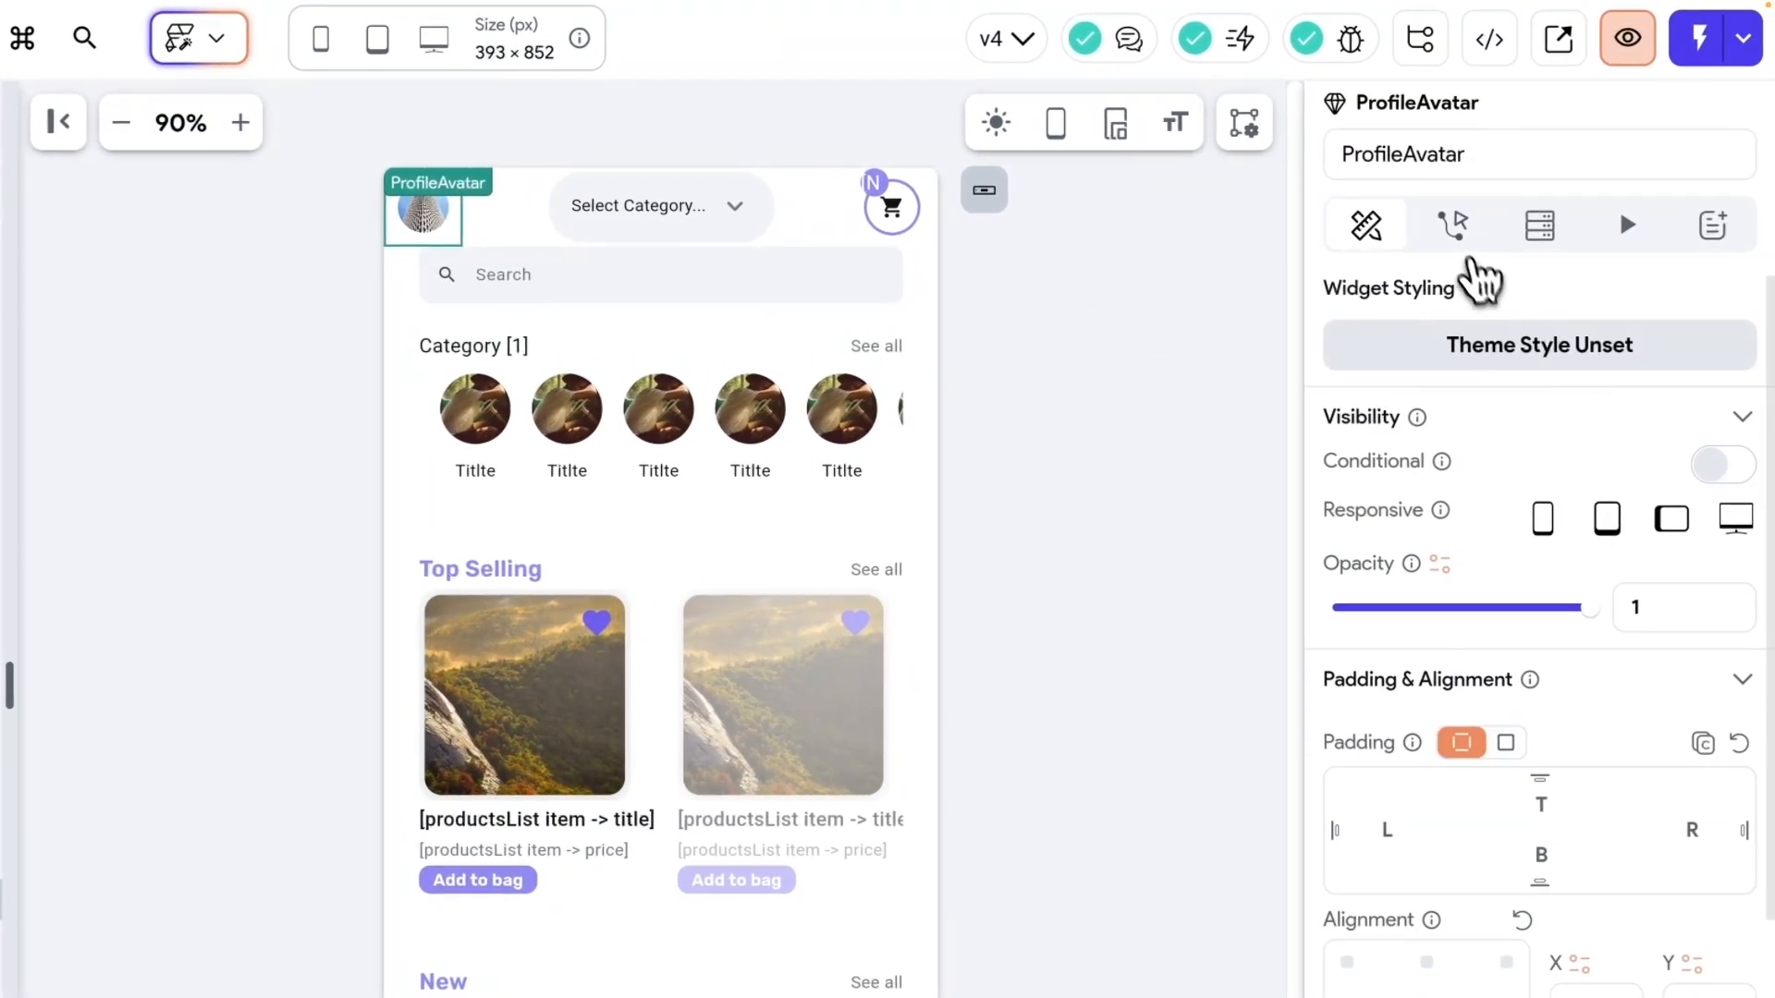
pyautogui.click(1455, 233)
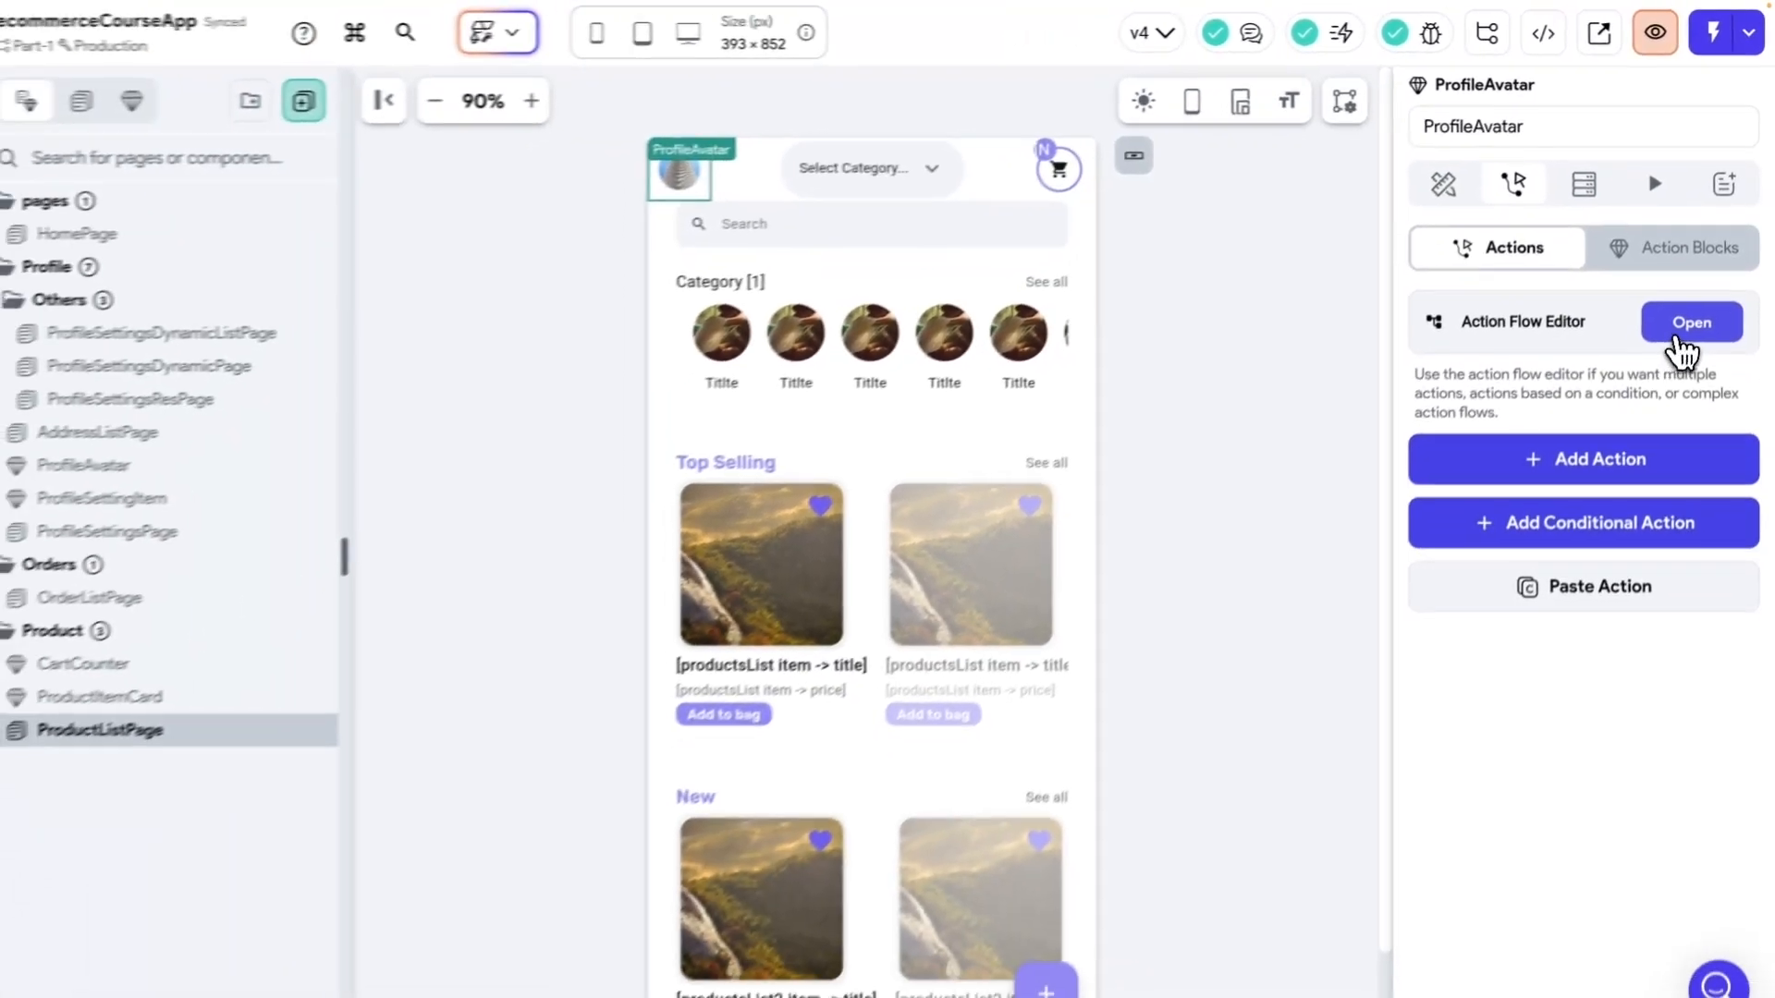
pyautogui.click(1690, 324)
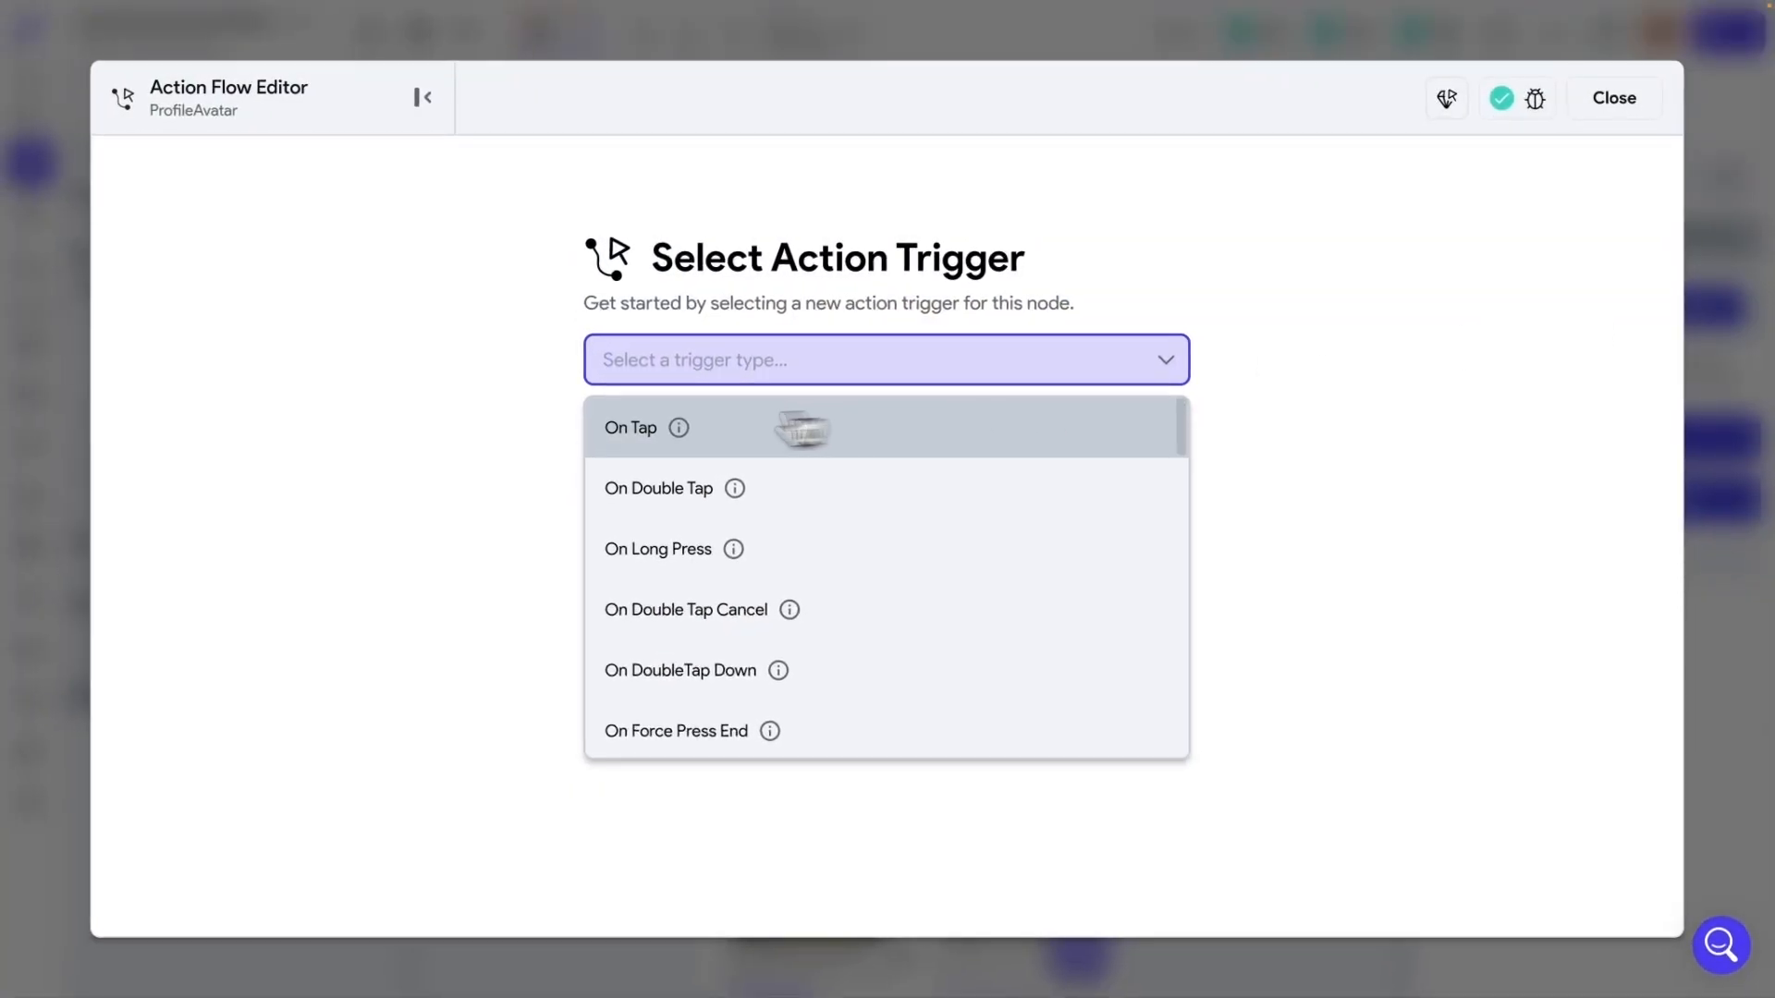
pyautogui.click(772, 442)
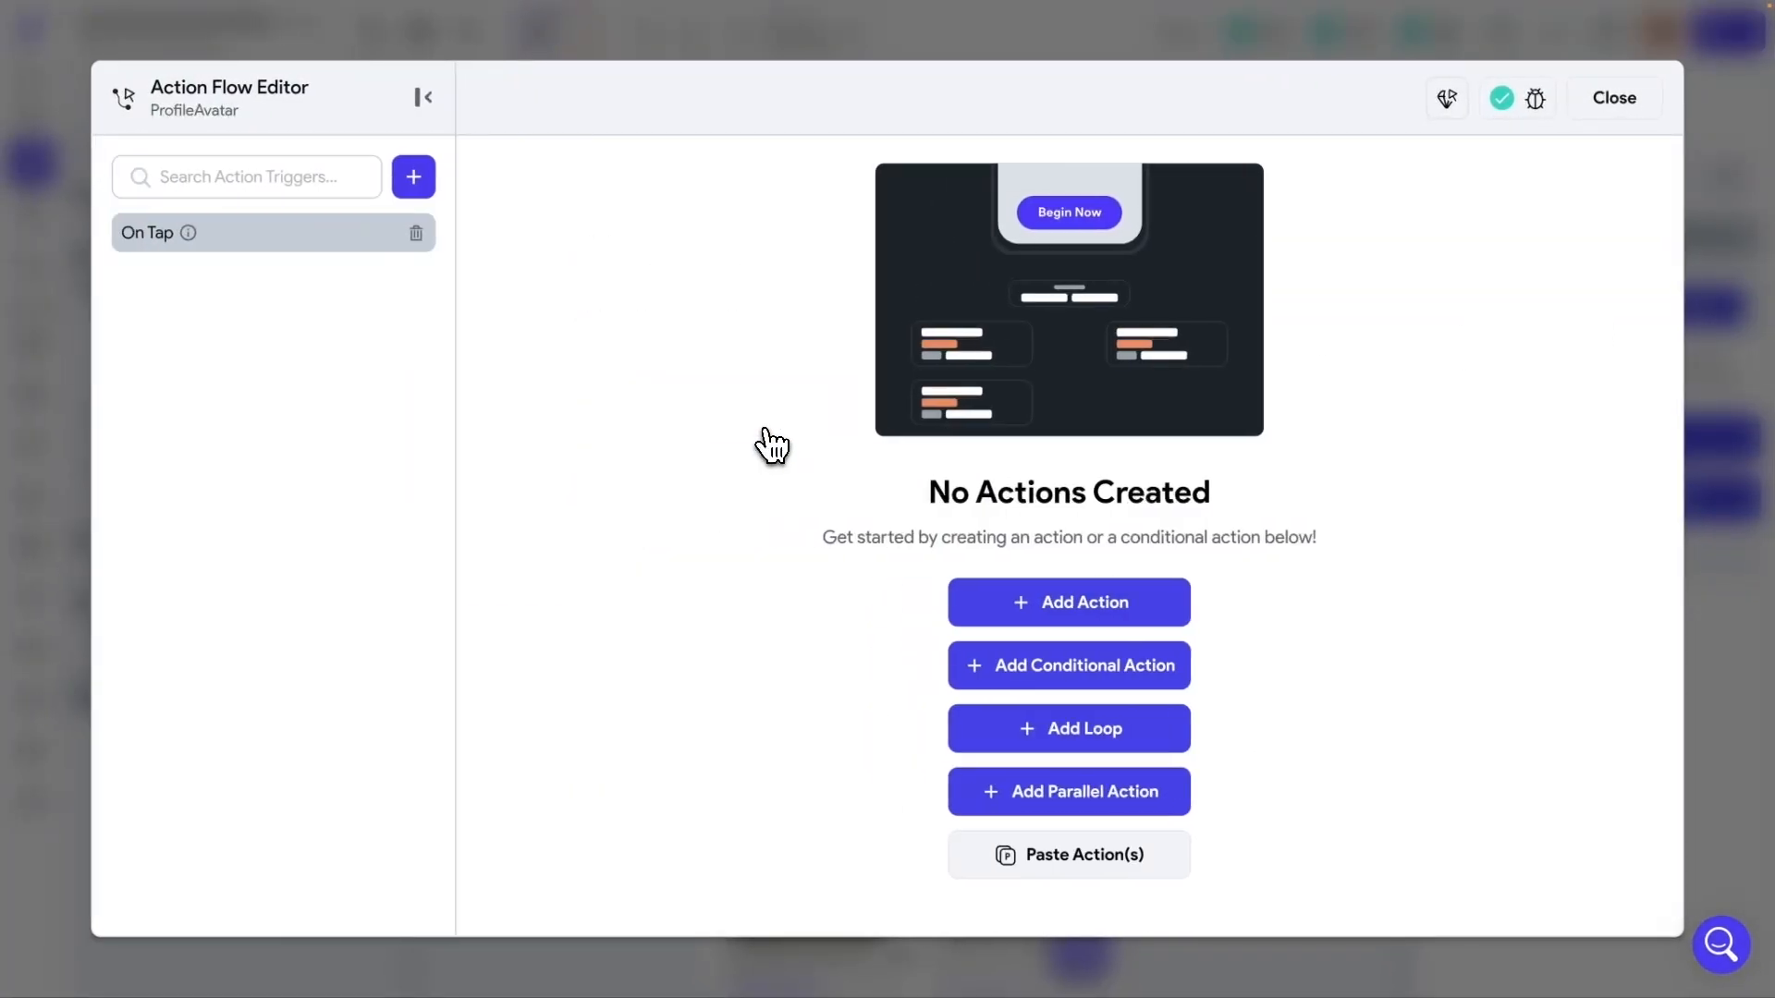
pyautogui.click(1016, 610)
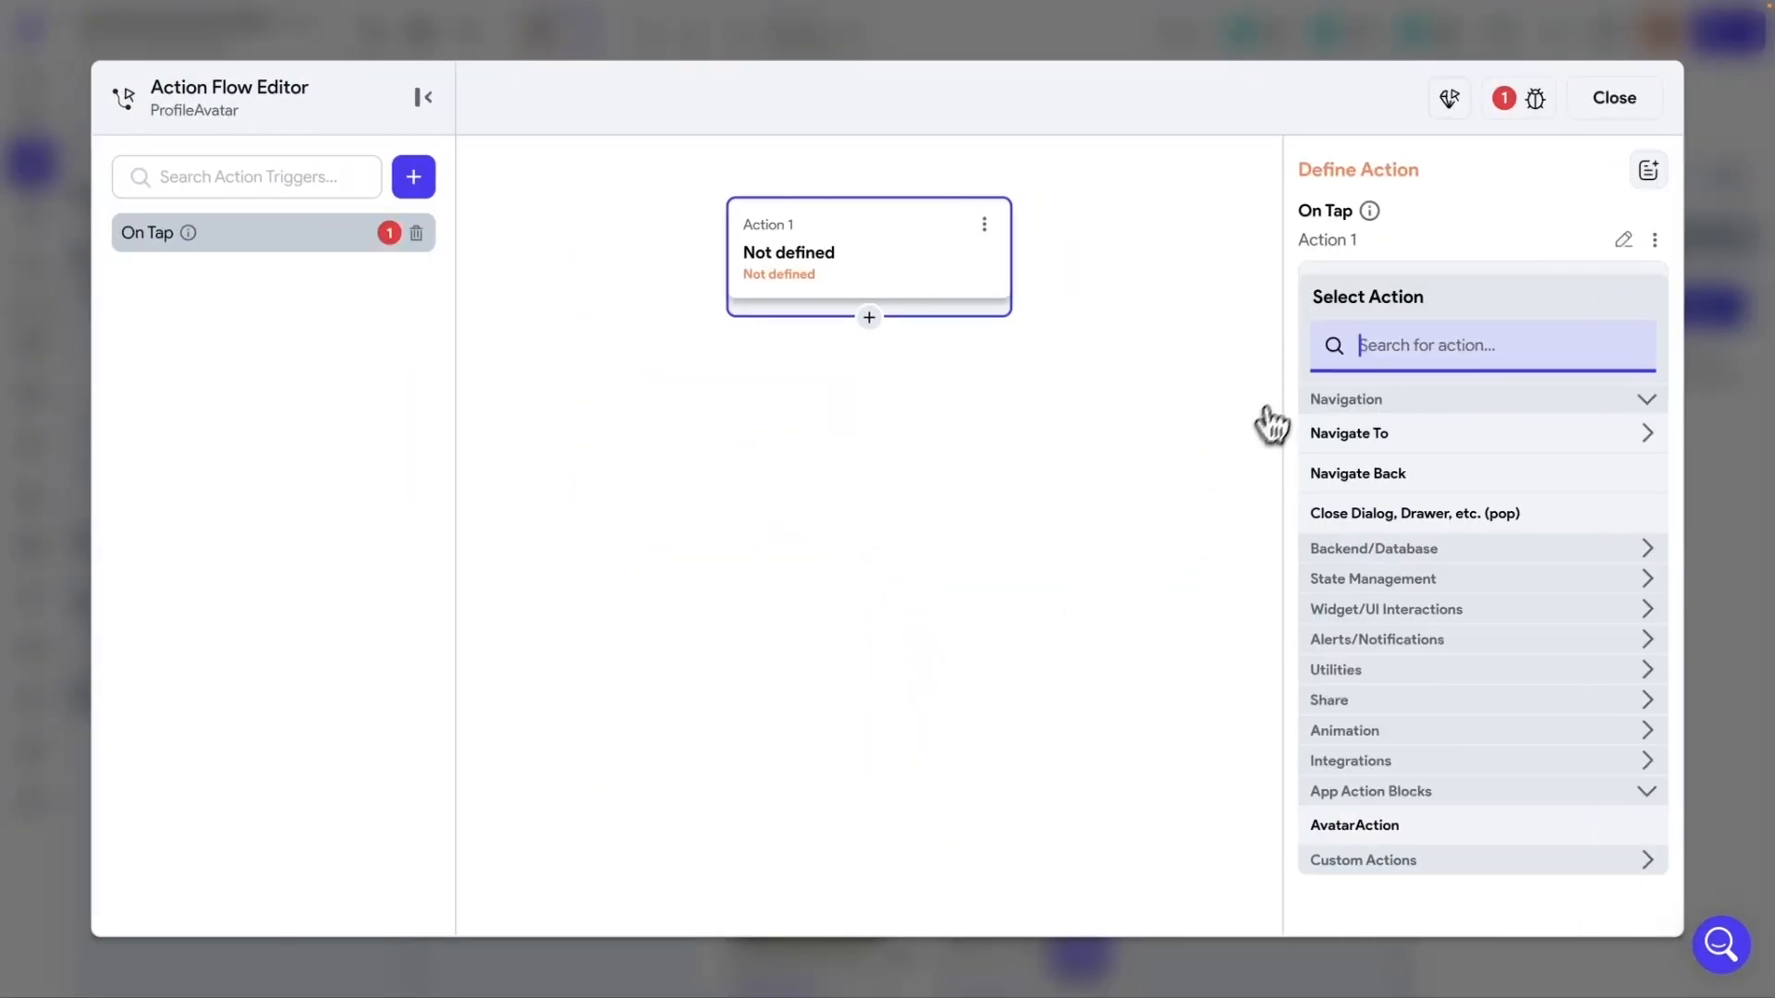
pyautogui.click(1361, 434)
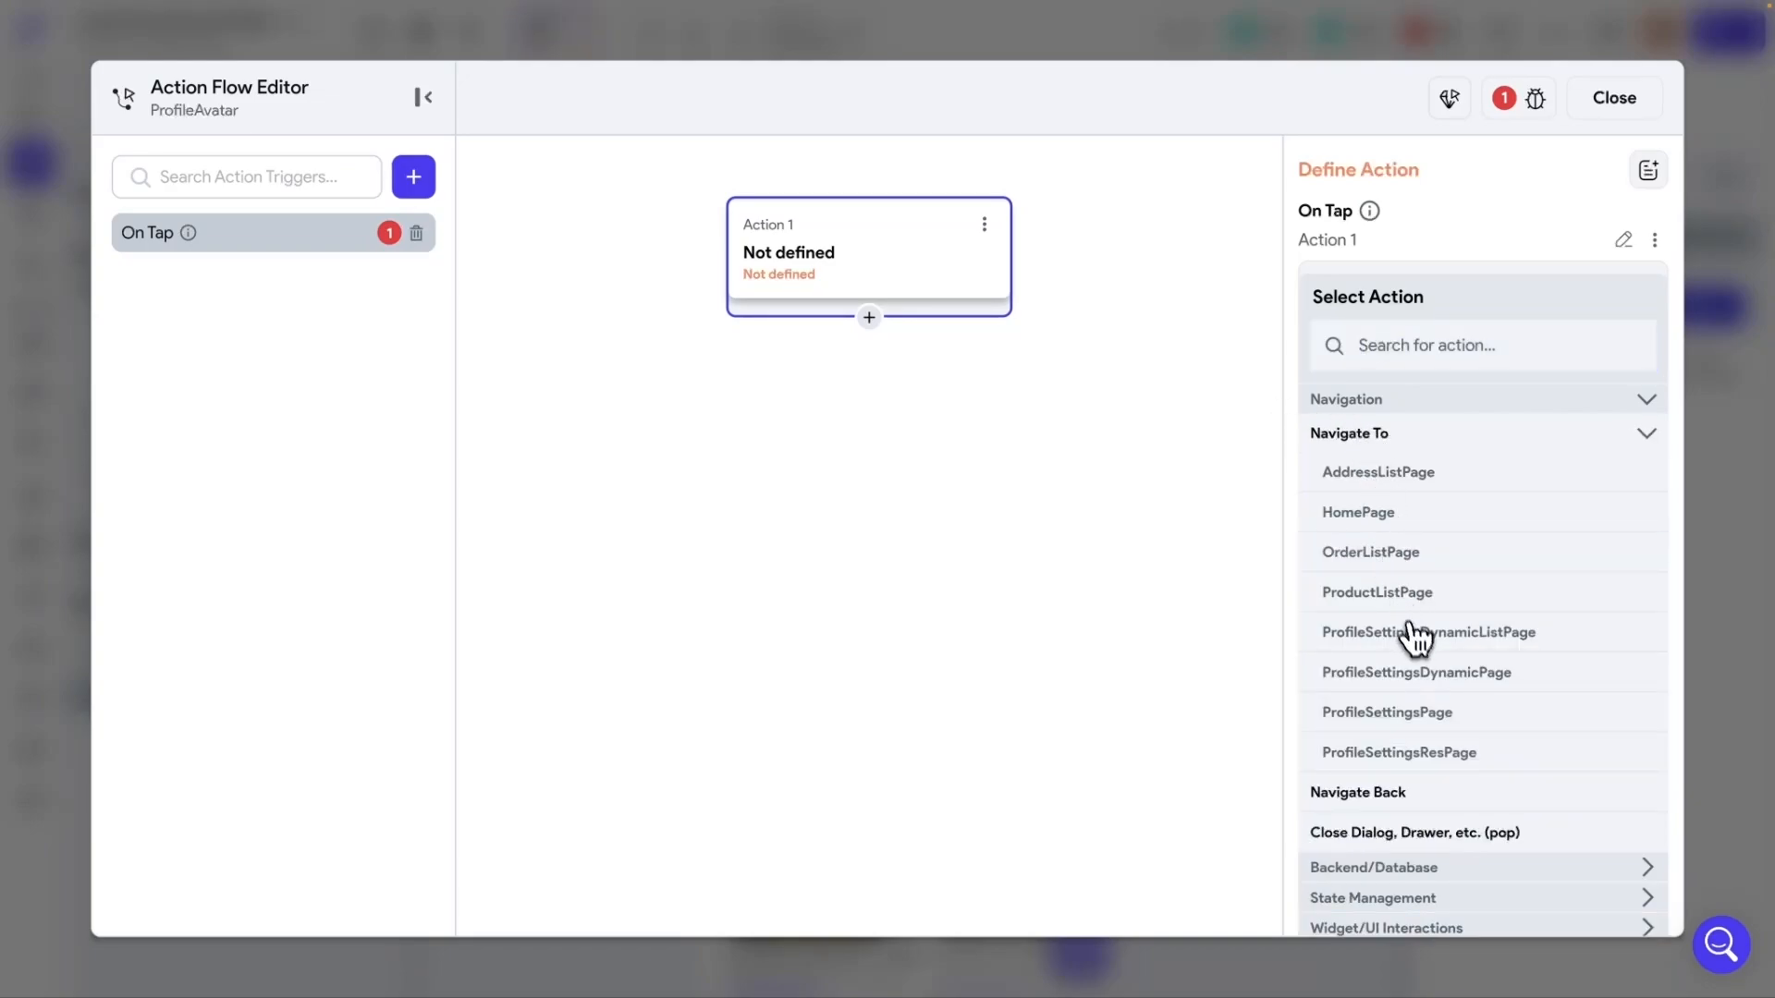
pyautogui.click(1405, 730)
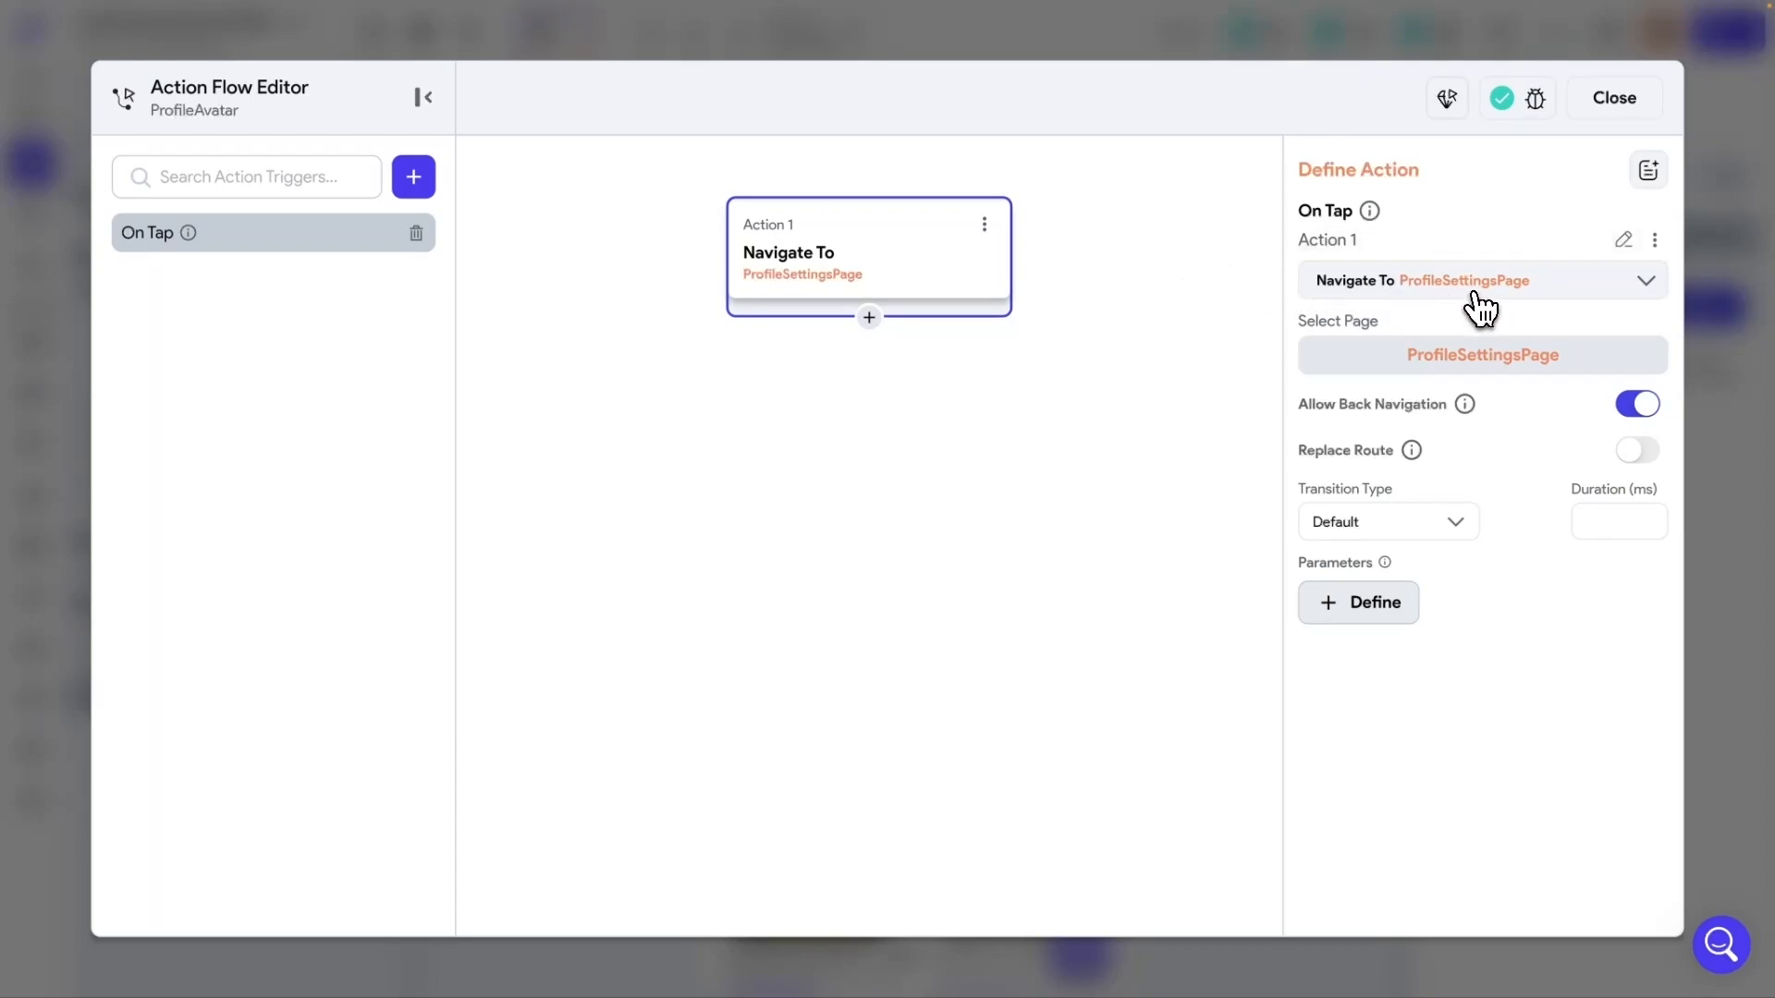
pyautogui.click(1620, 109)
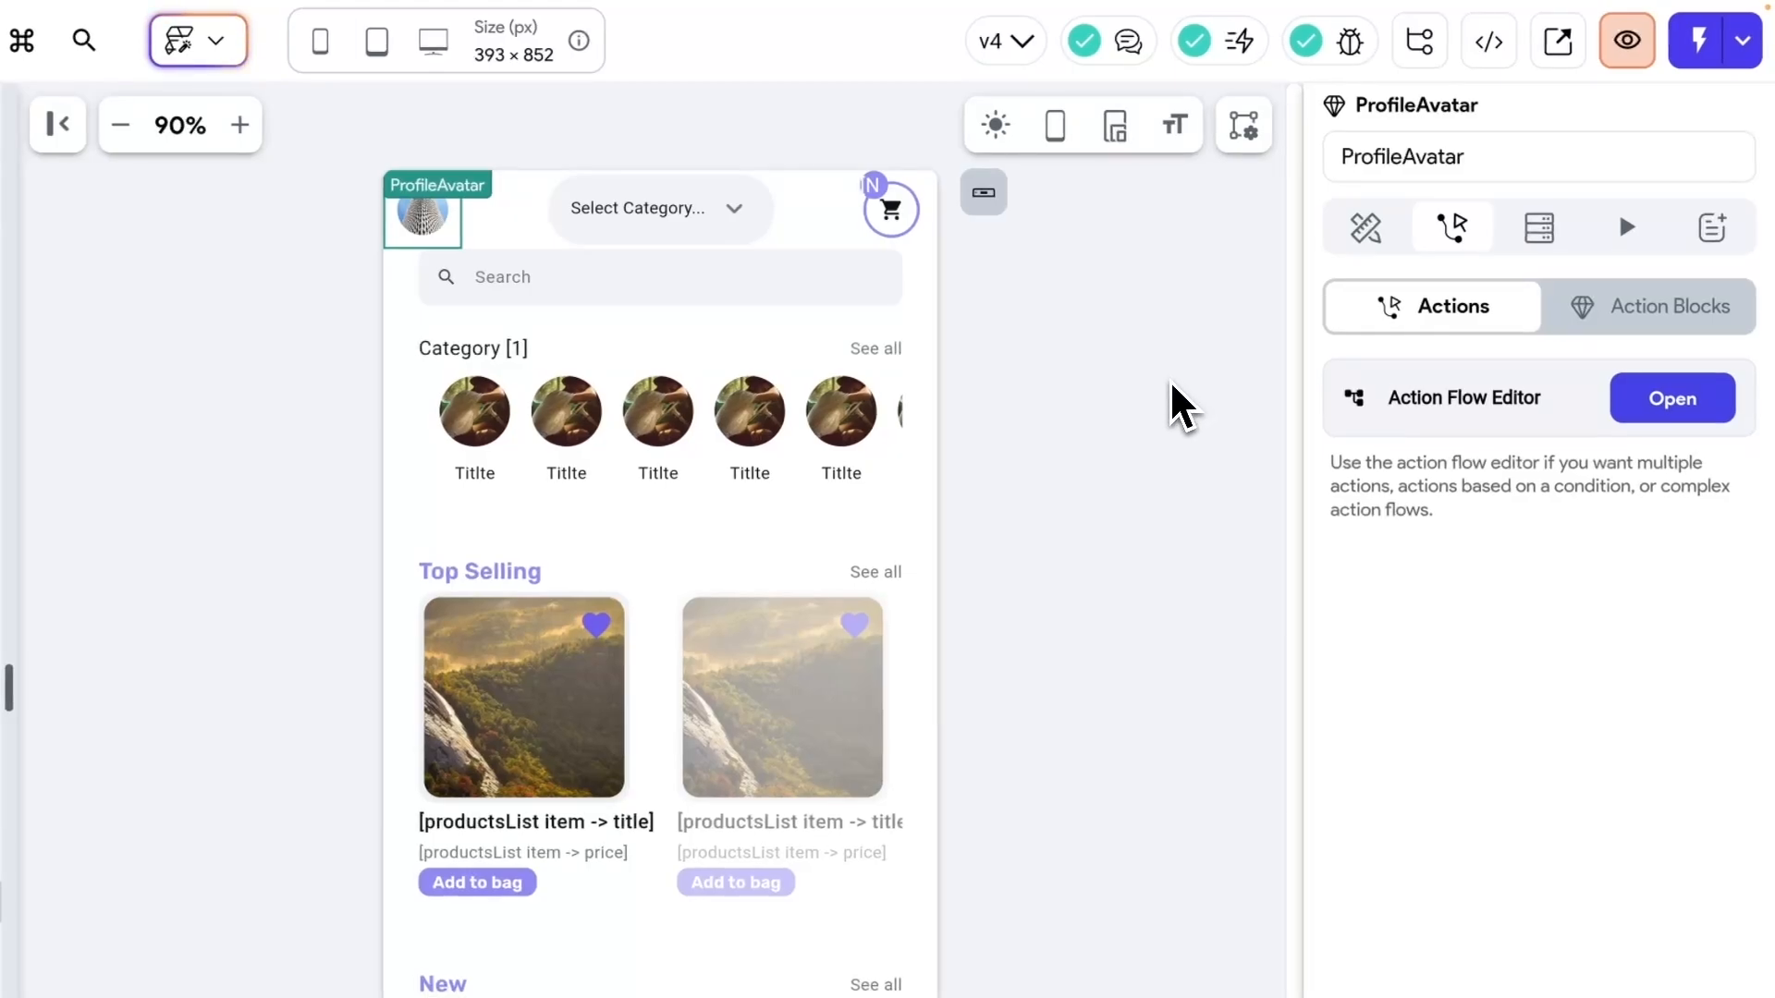
# - Run the project and go through the profile settings from the HomePage to the product list page
pyautogui.click(1737, 58)
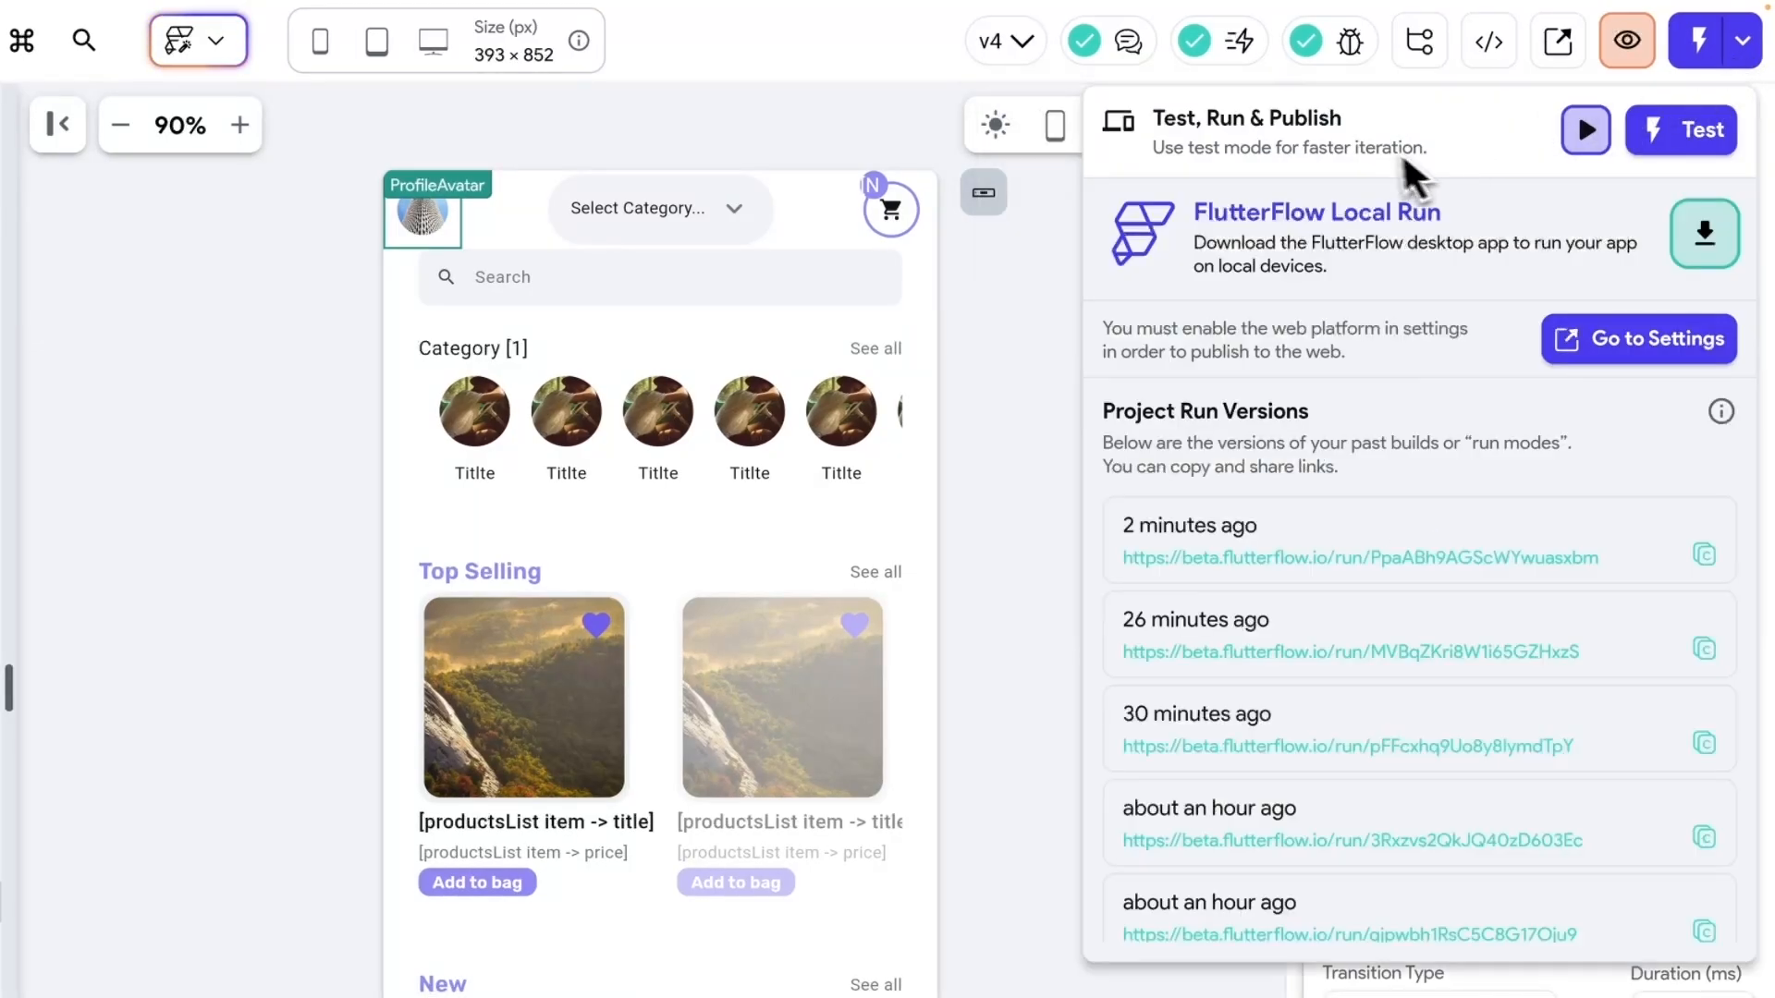
pyautogui.click(1583, 132)
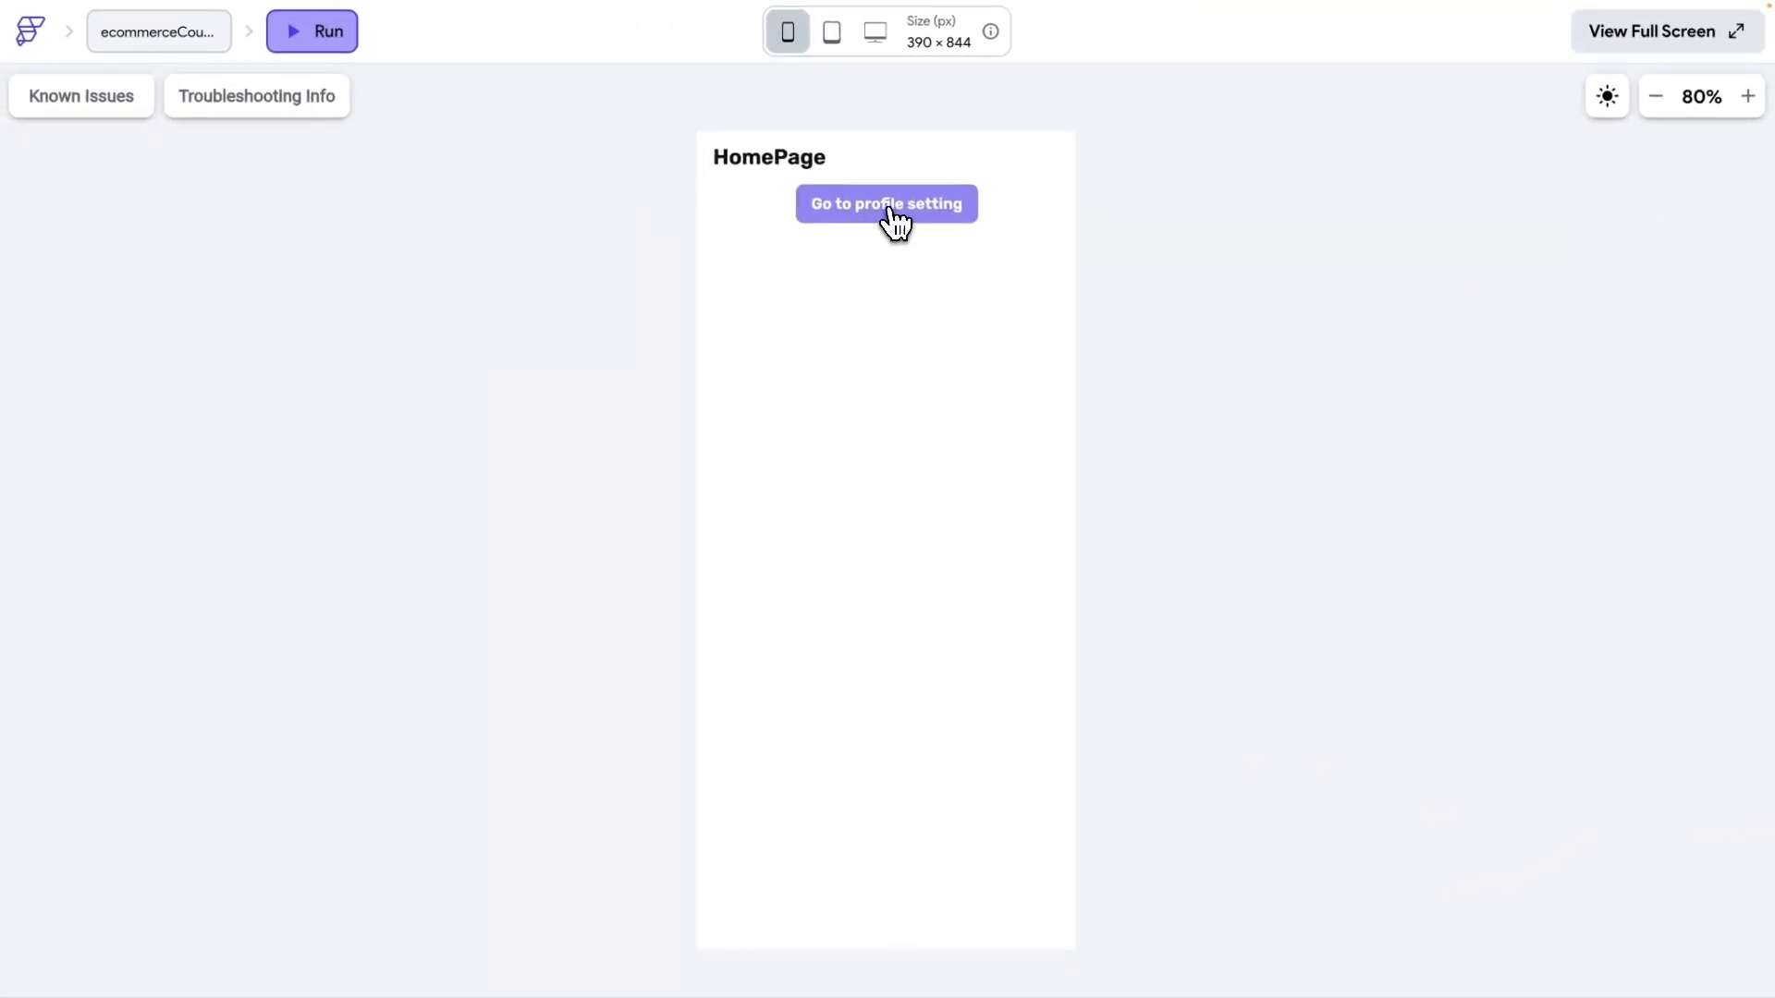
pyautogui.click(837, 220)
pyautogui.click(742, 932)
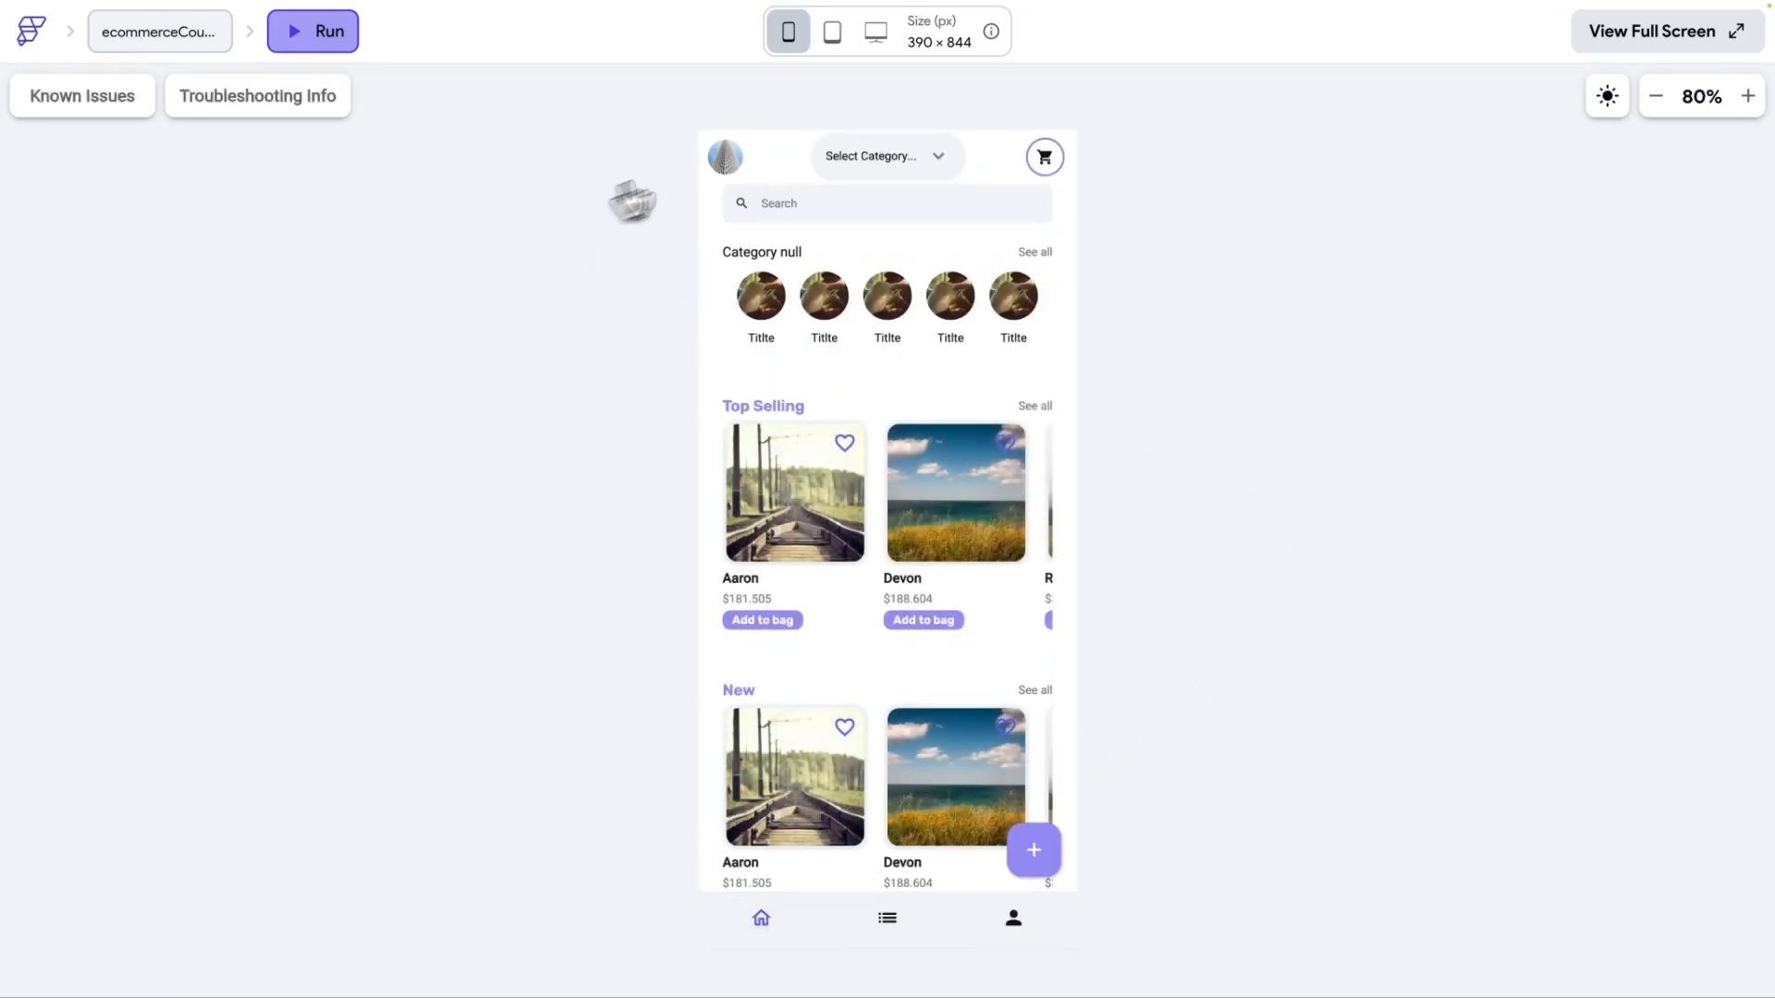
# - Test the avatar's hero animation by repeatedly switching between the product list and the Profile page
pyautogui.click(729, 159)
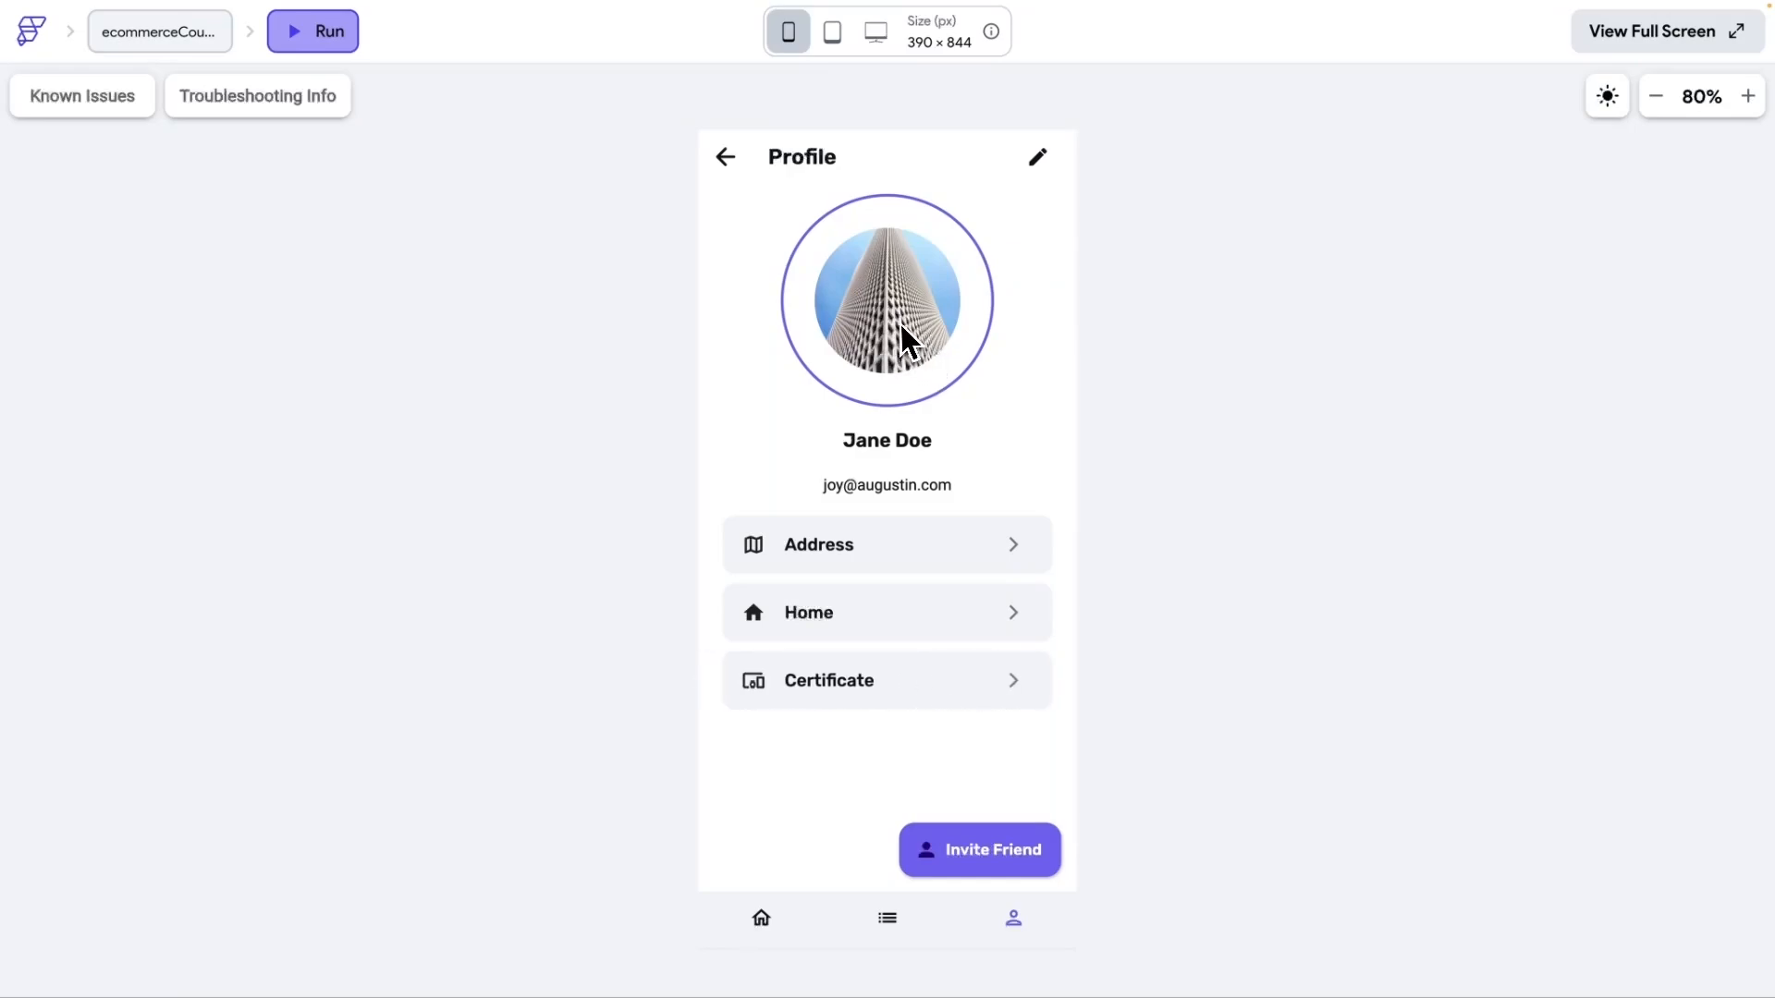
pyautogui.click(727, 159)
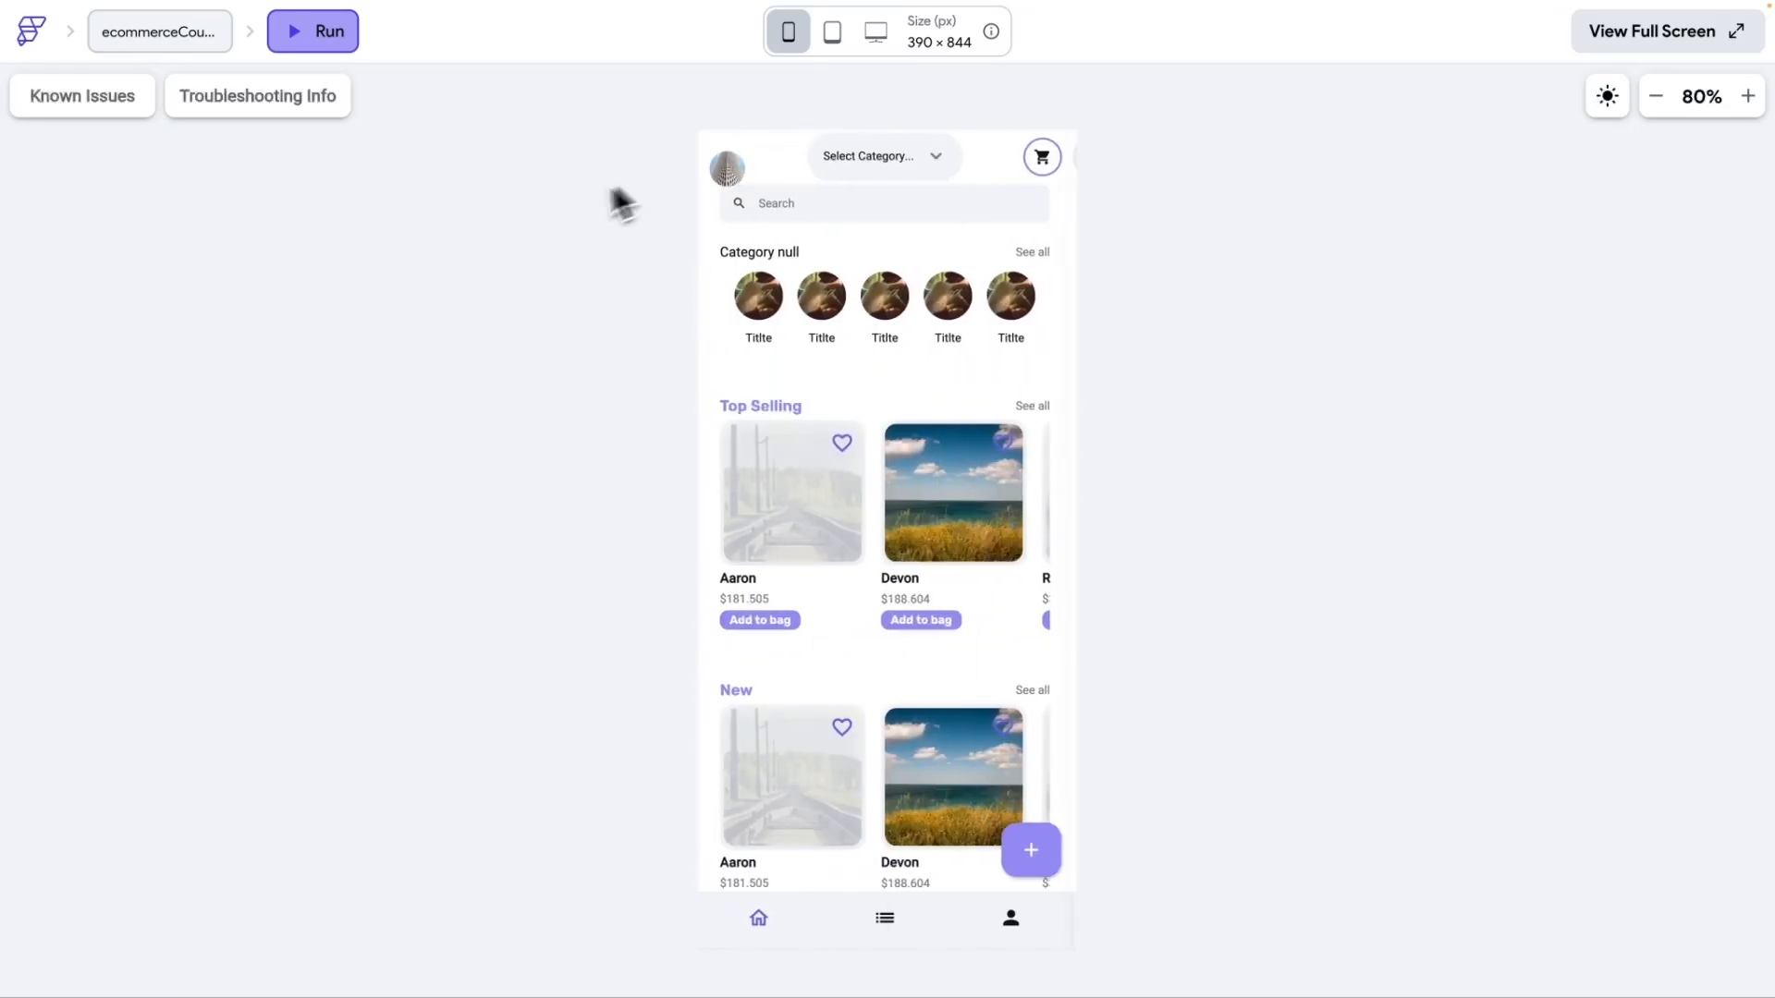
pyautogui.click(726, 159)
pyautogui.click(727, 159)
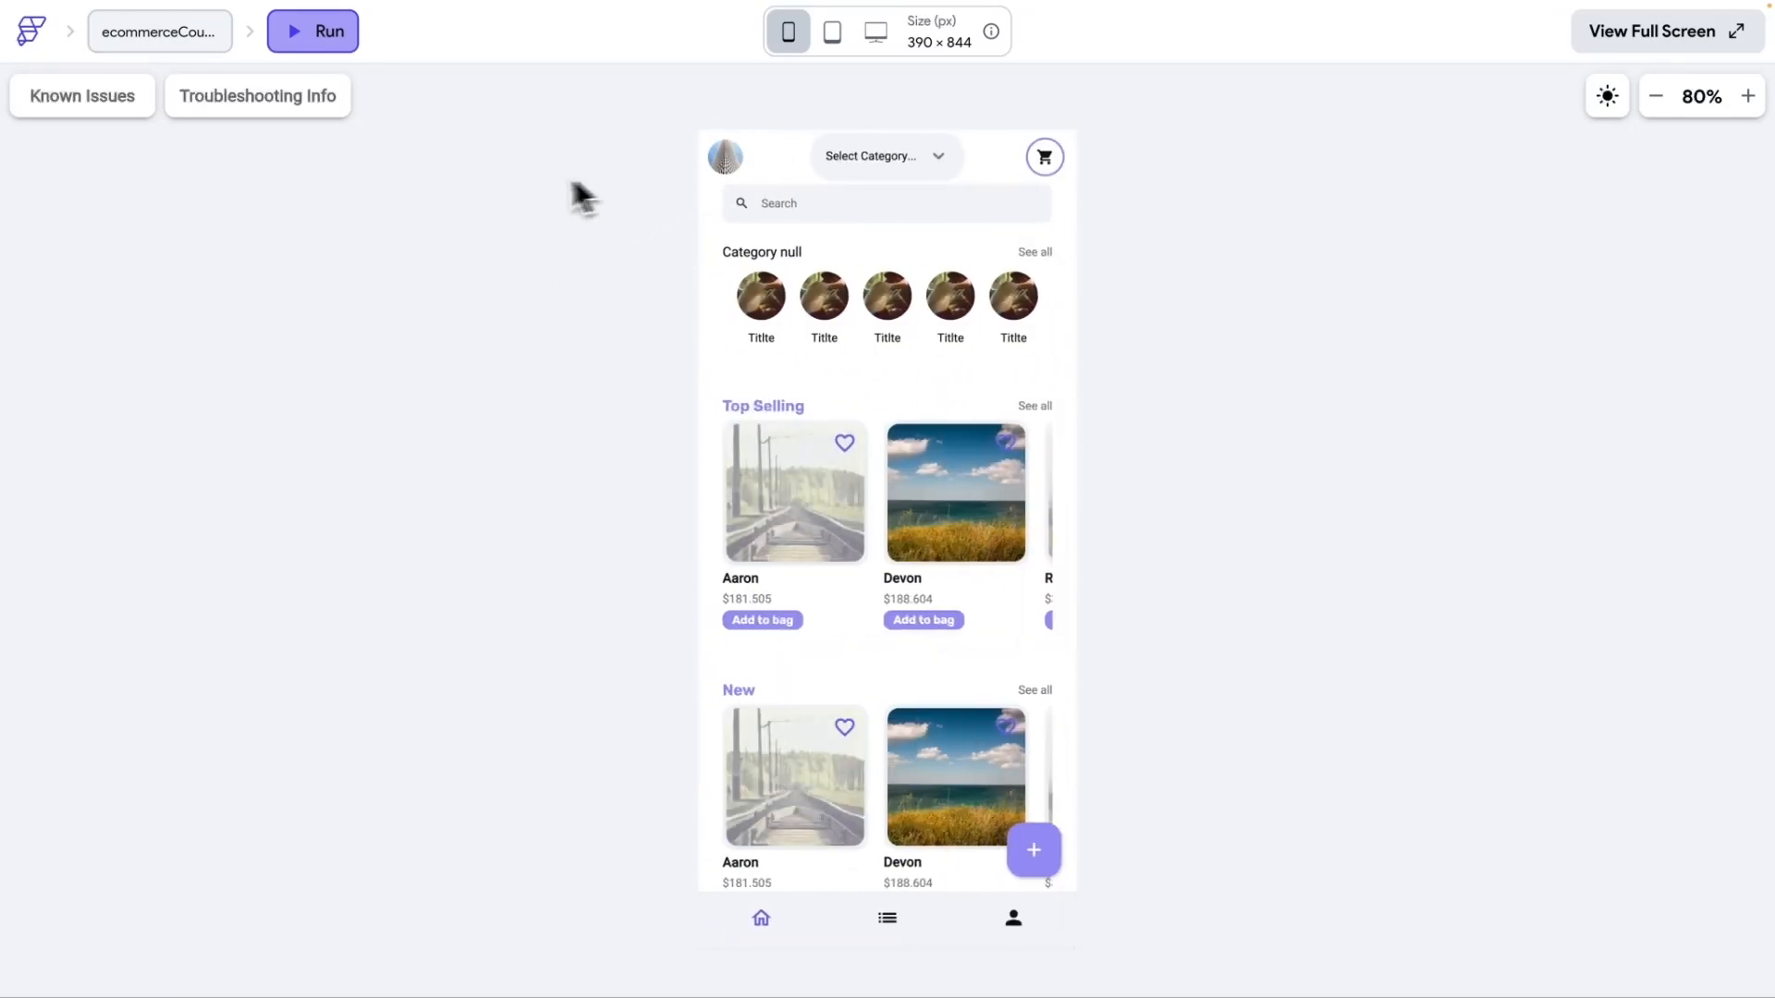
pyautogui.click(732, 162)
pyautogui.click(730, 161)
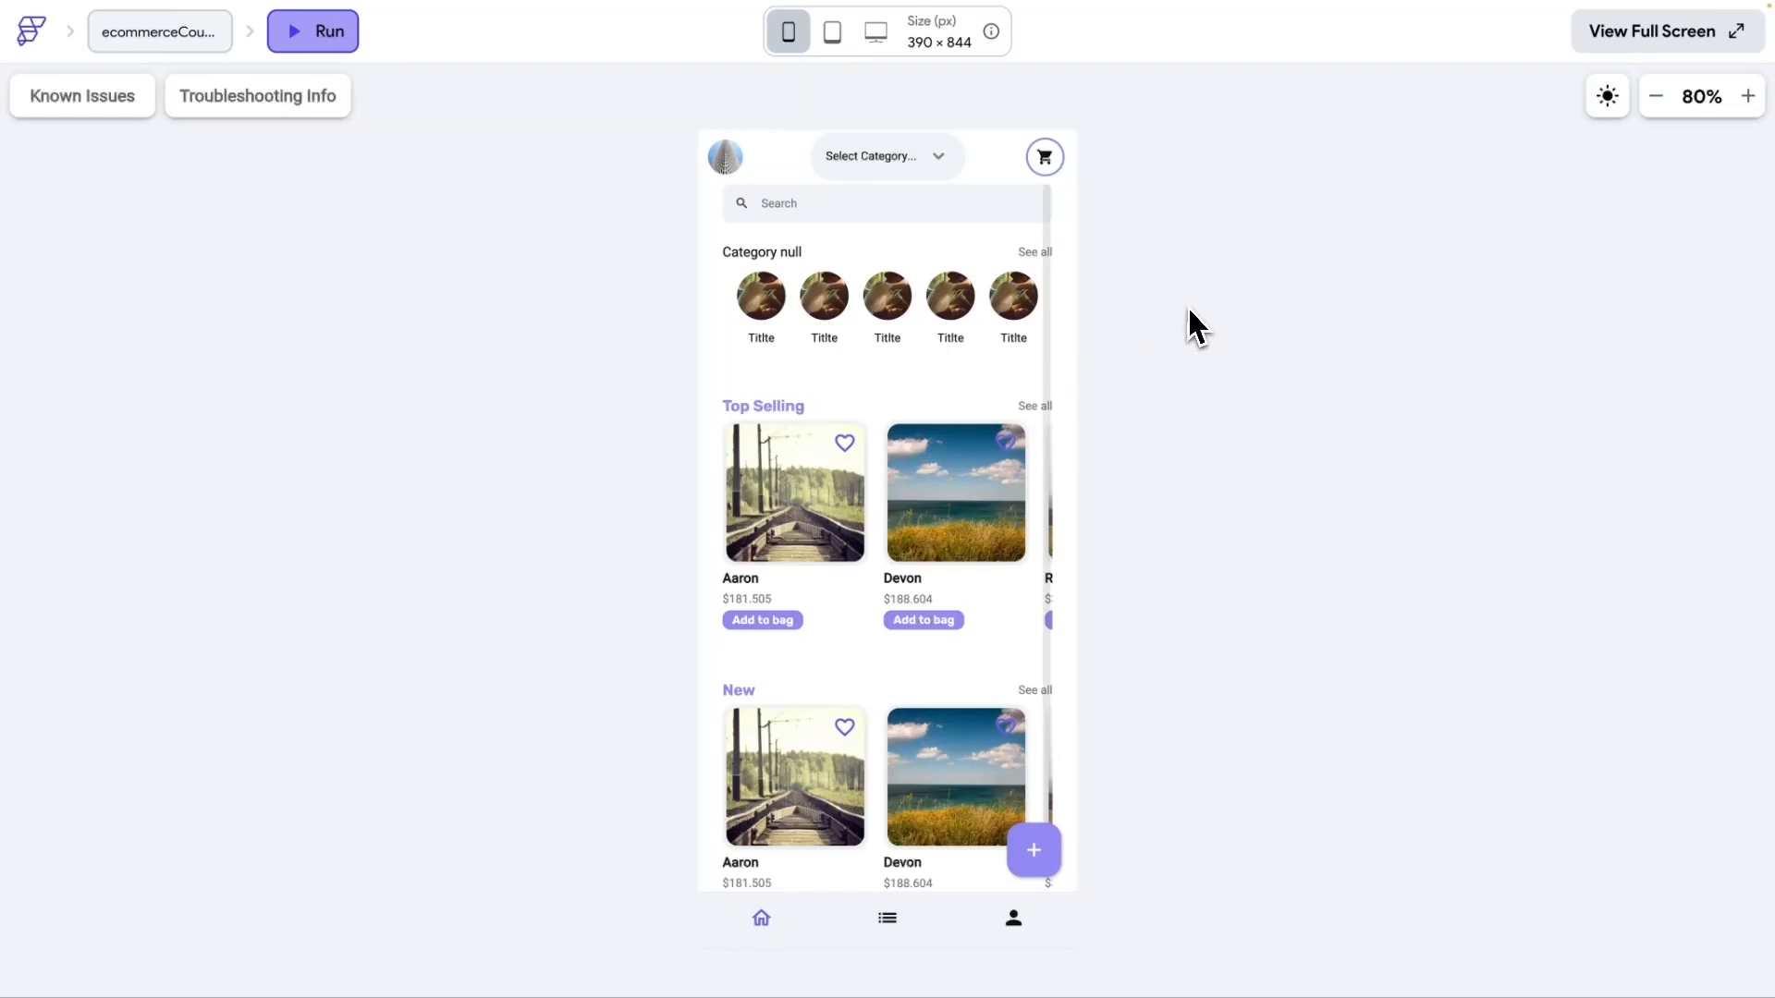
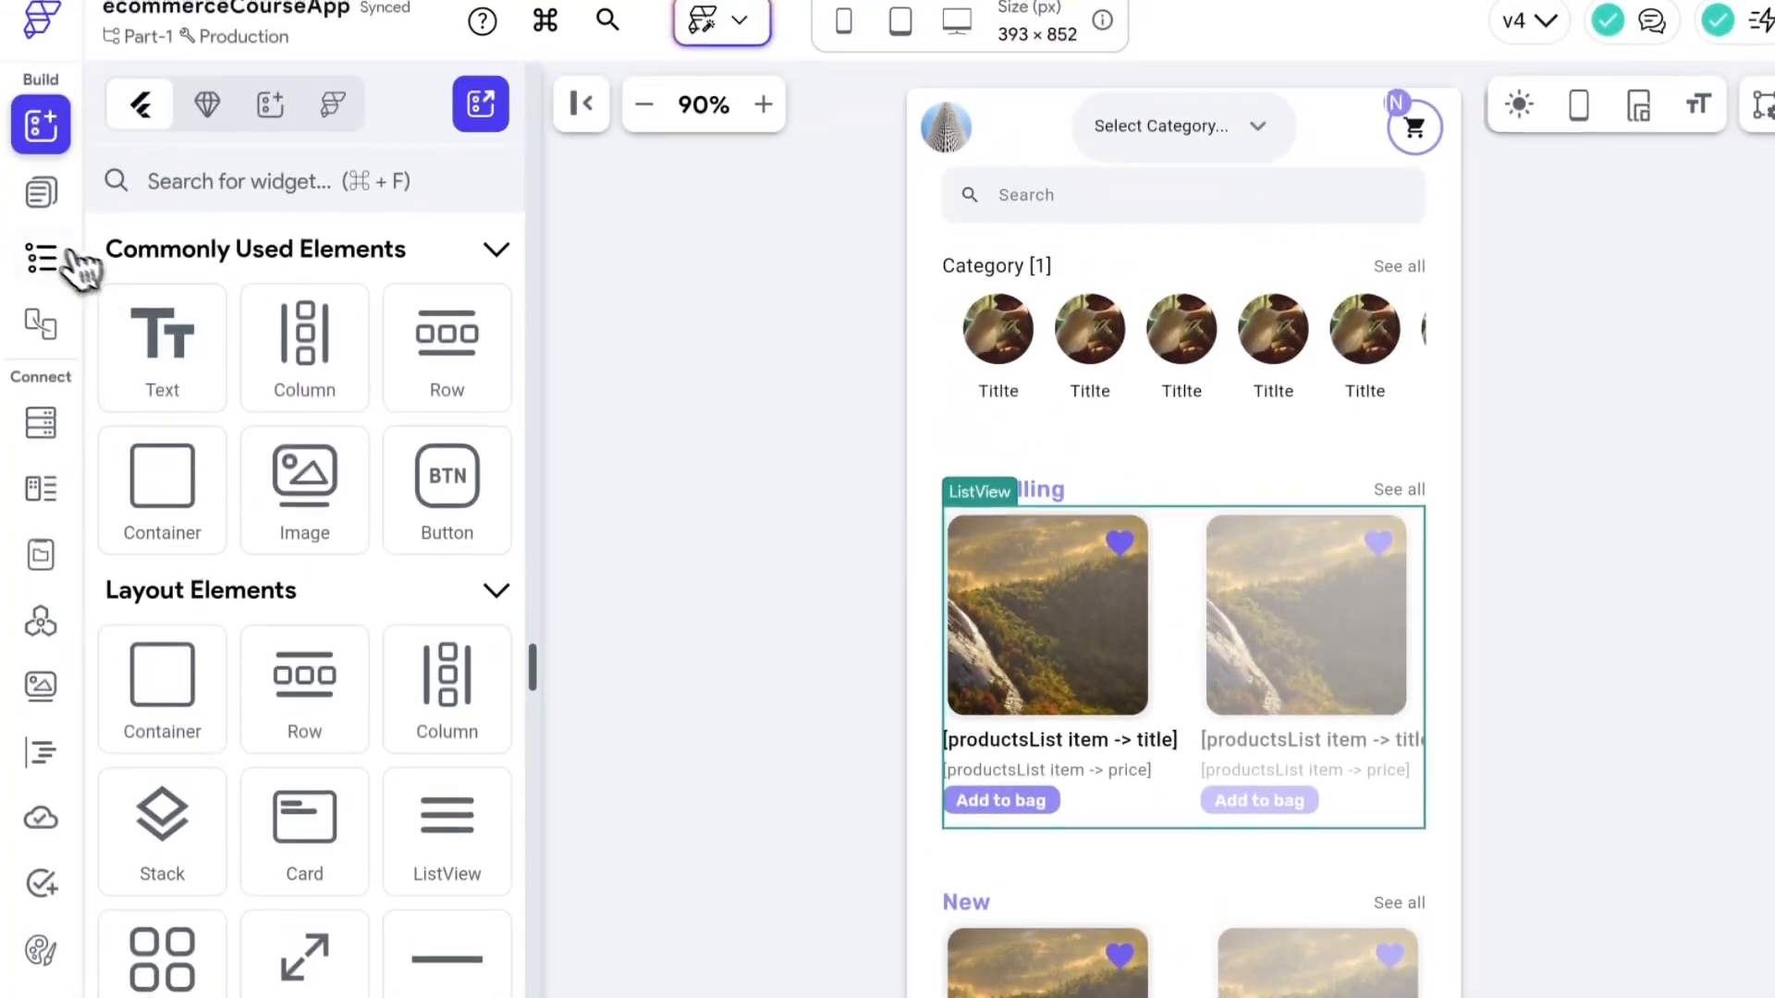
# - Enable conditional visibility on the Container inside TopSelling and base it on a single condition
pyautogui.click(41, 117)
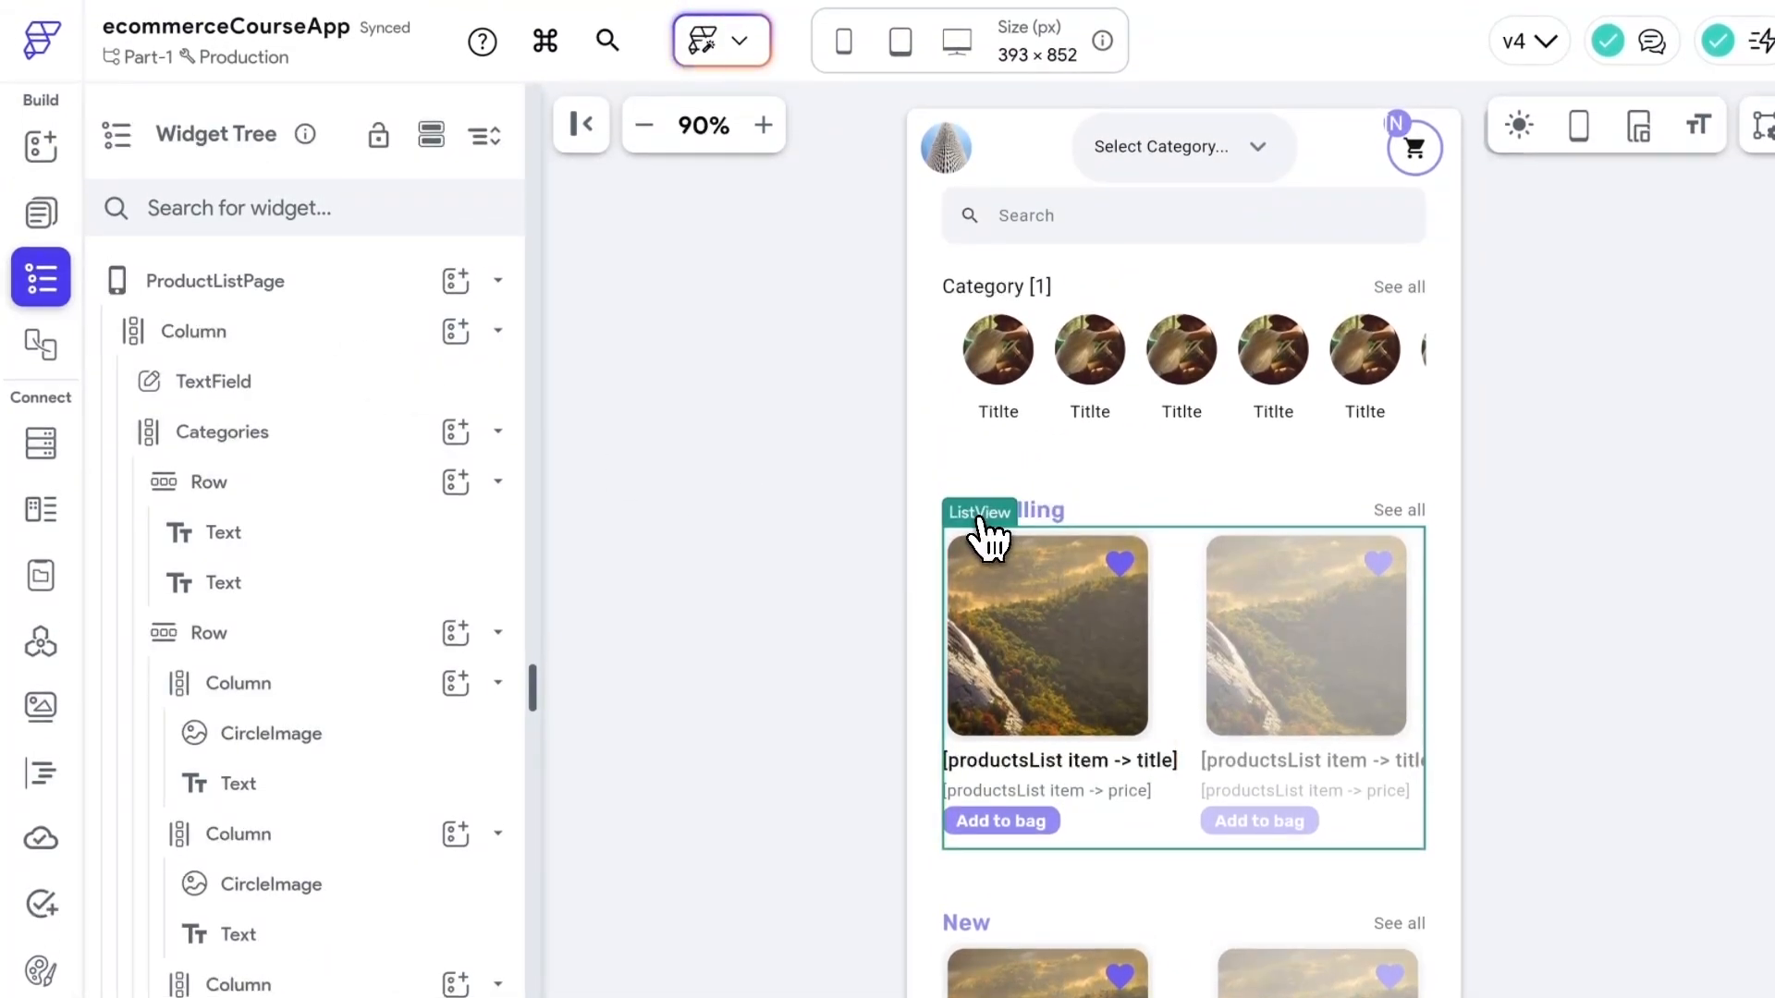
pyautogui.scroll(-6, 400, 606)
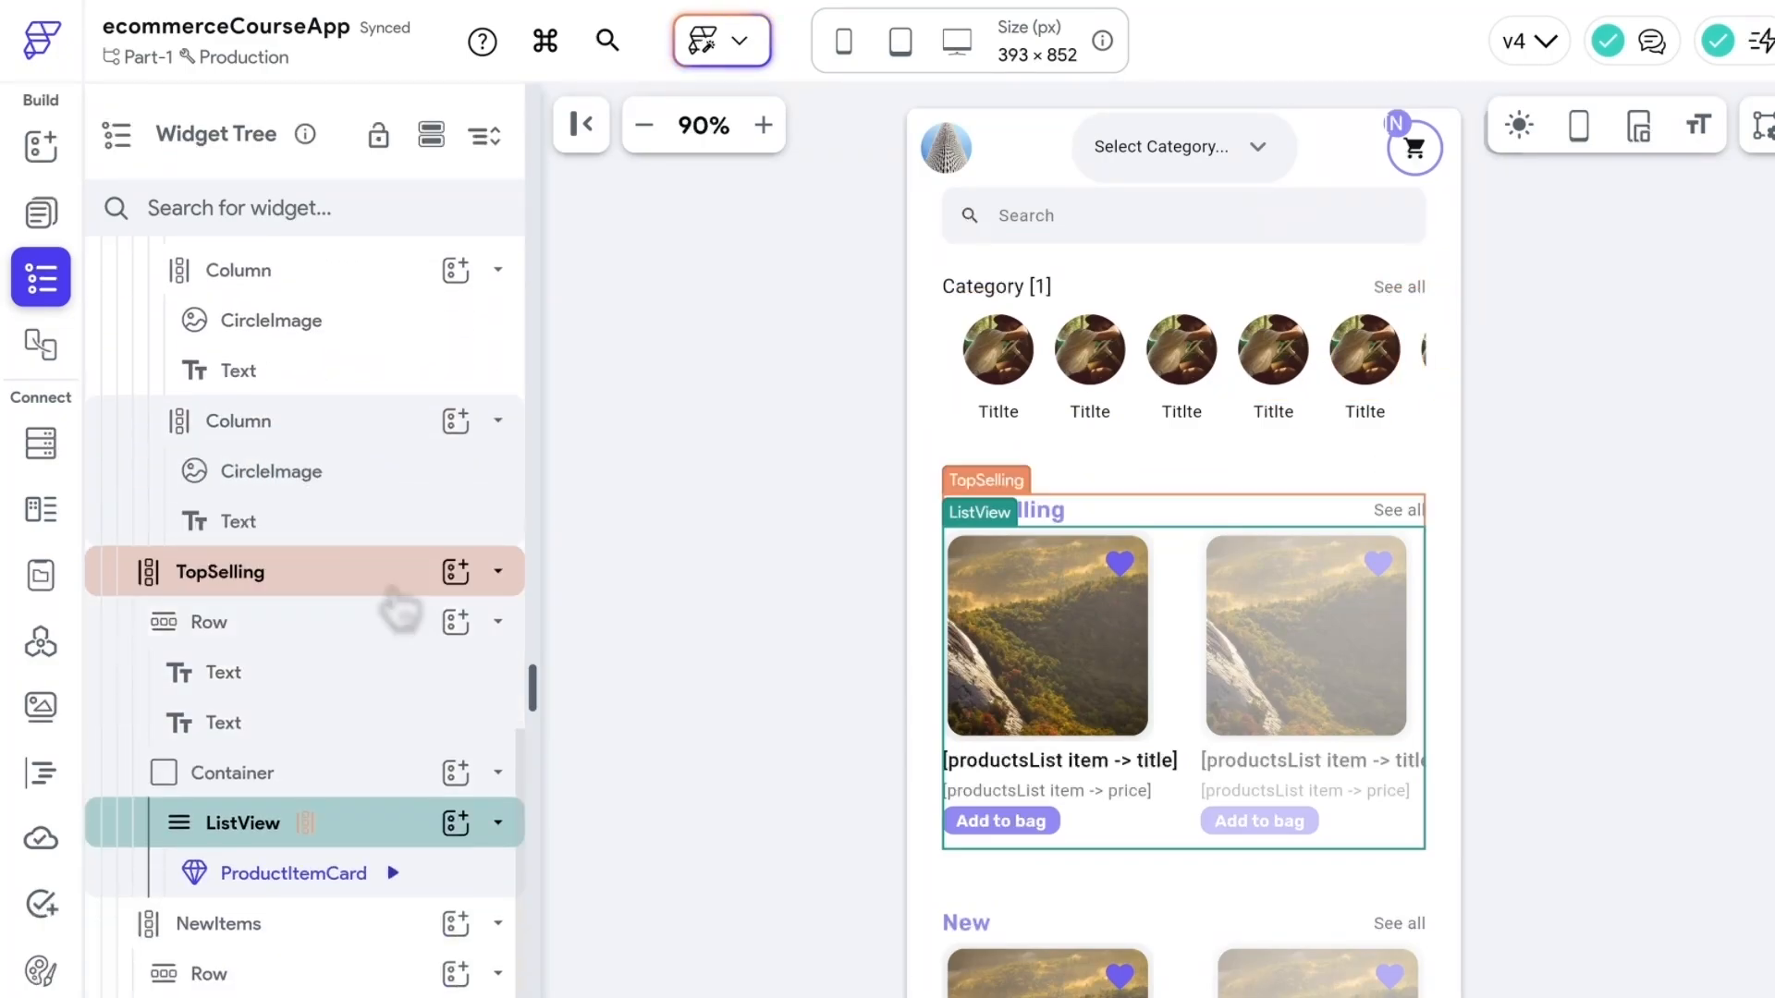
pyautogui.scroll(-2, 400, 606)
pyautogui.click(289, 632)
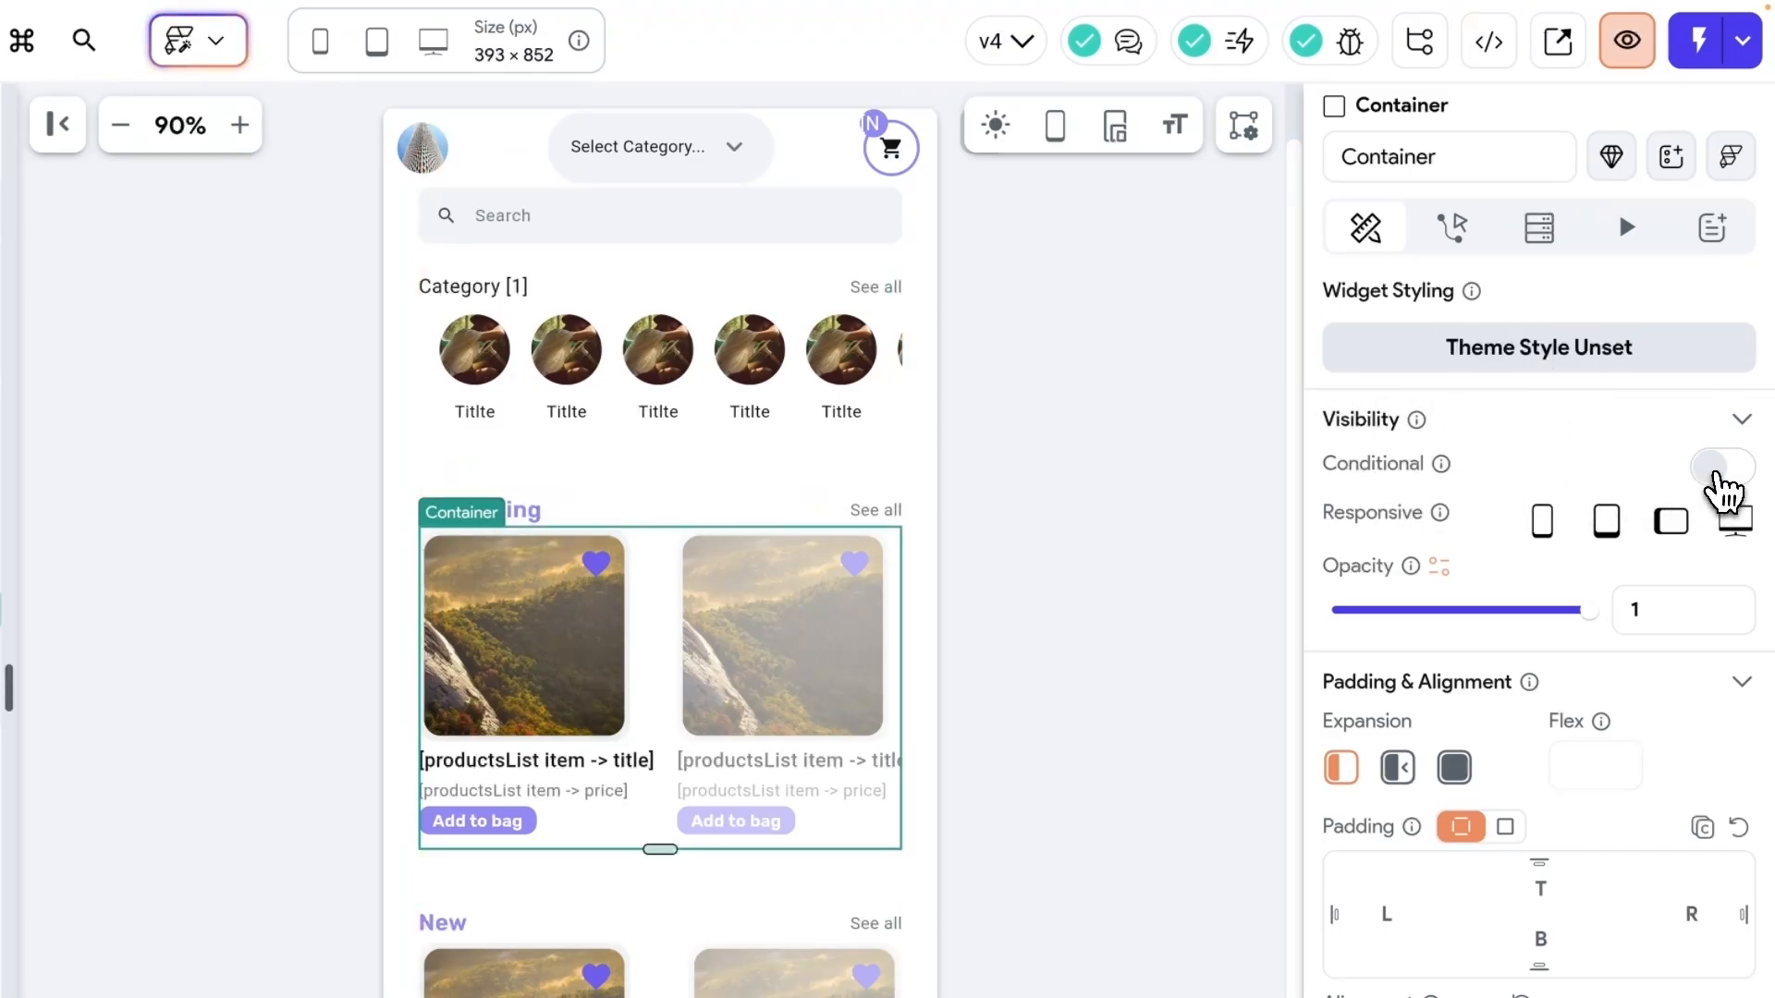
pyautogui.click(1719, 469)
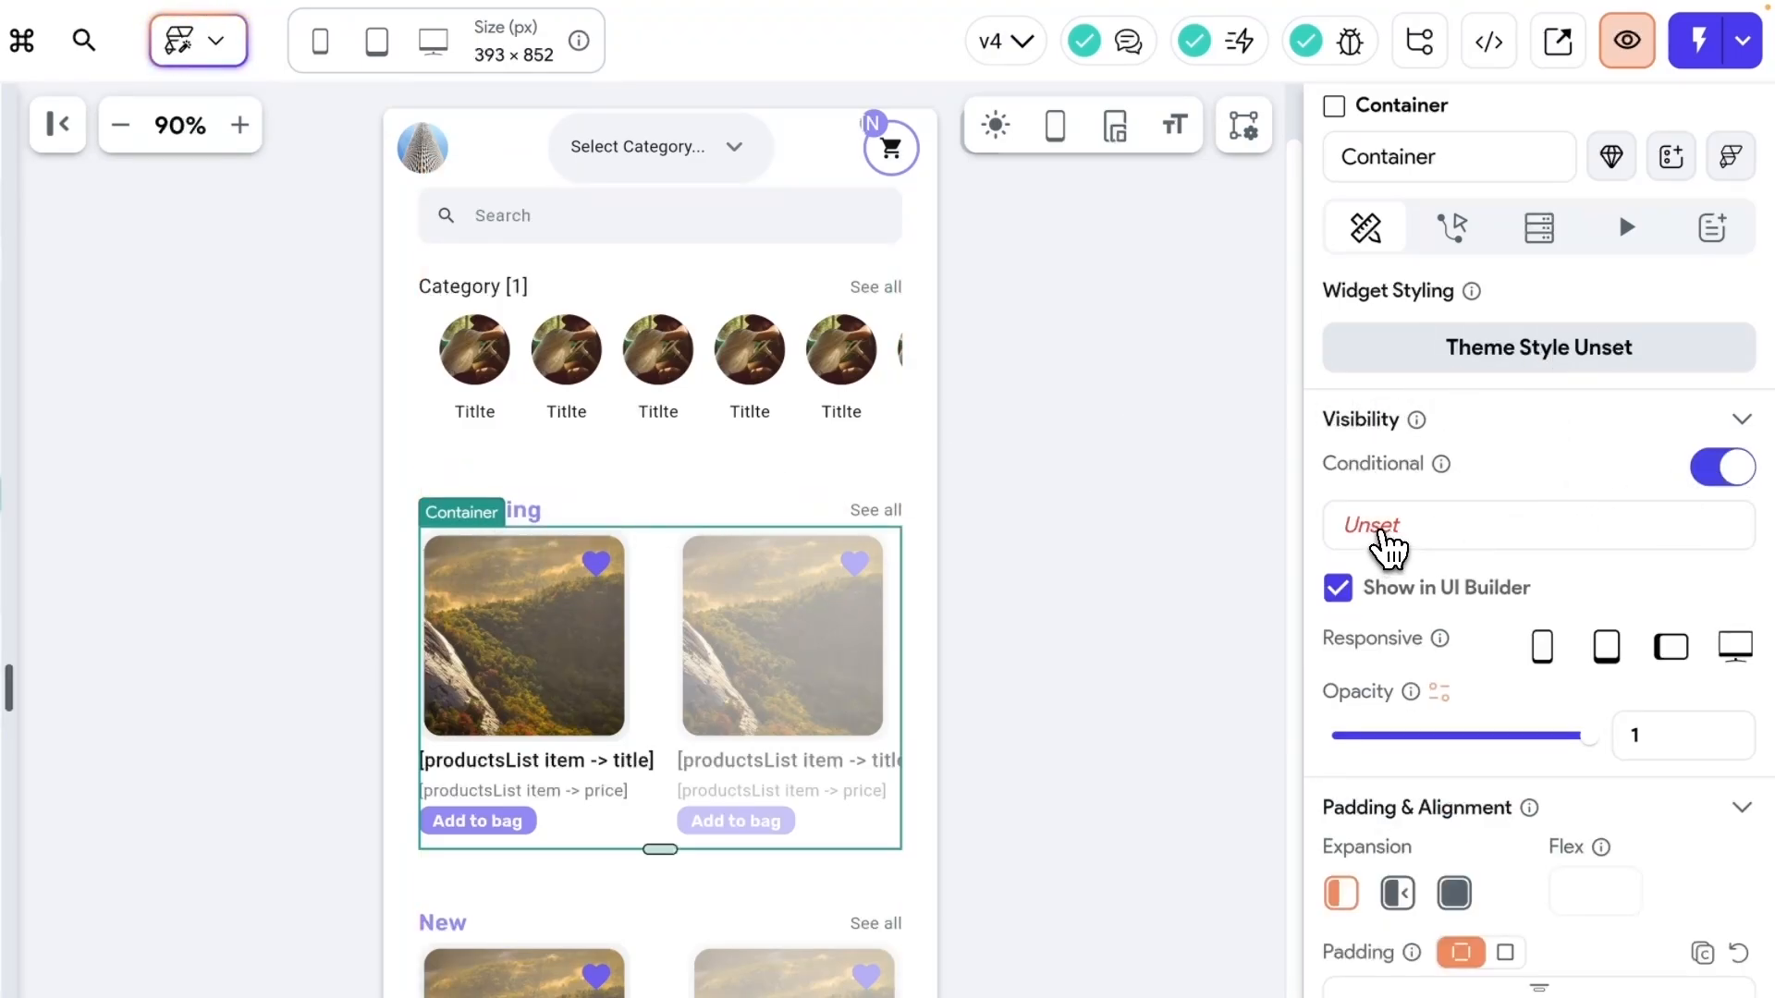
pyautogui.click(1384, 536)
pyautogui.click(980, 680)
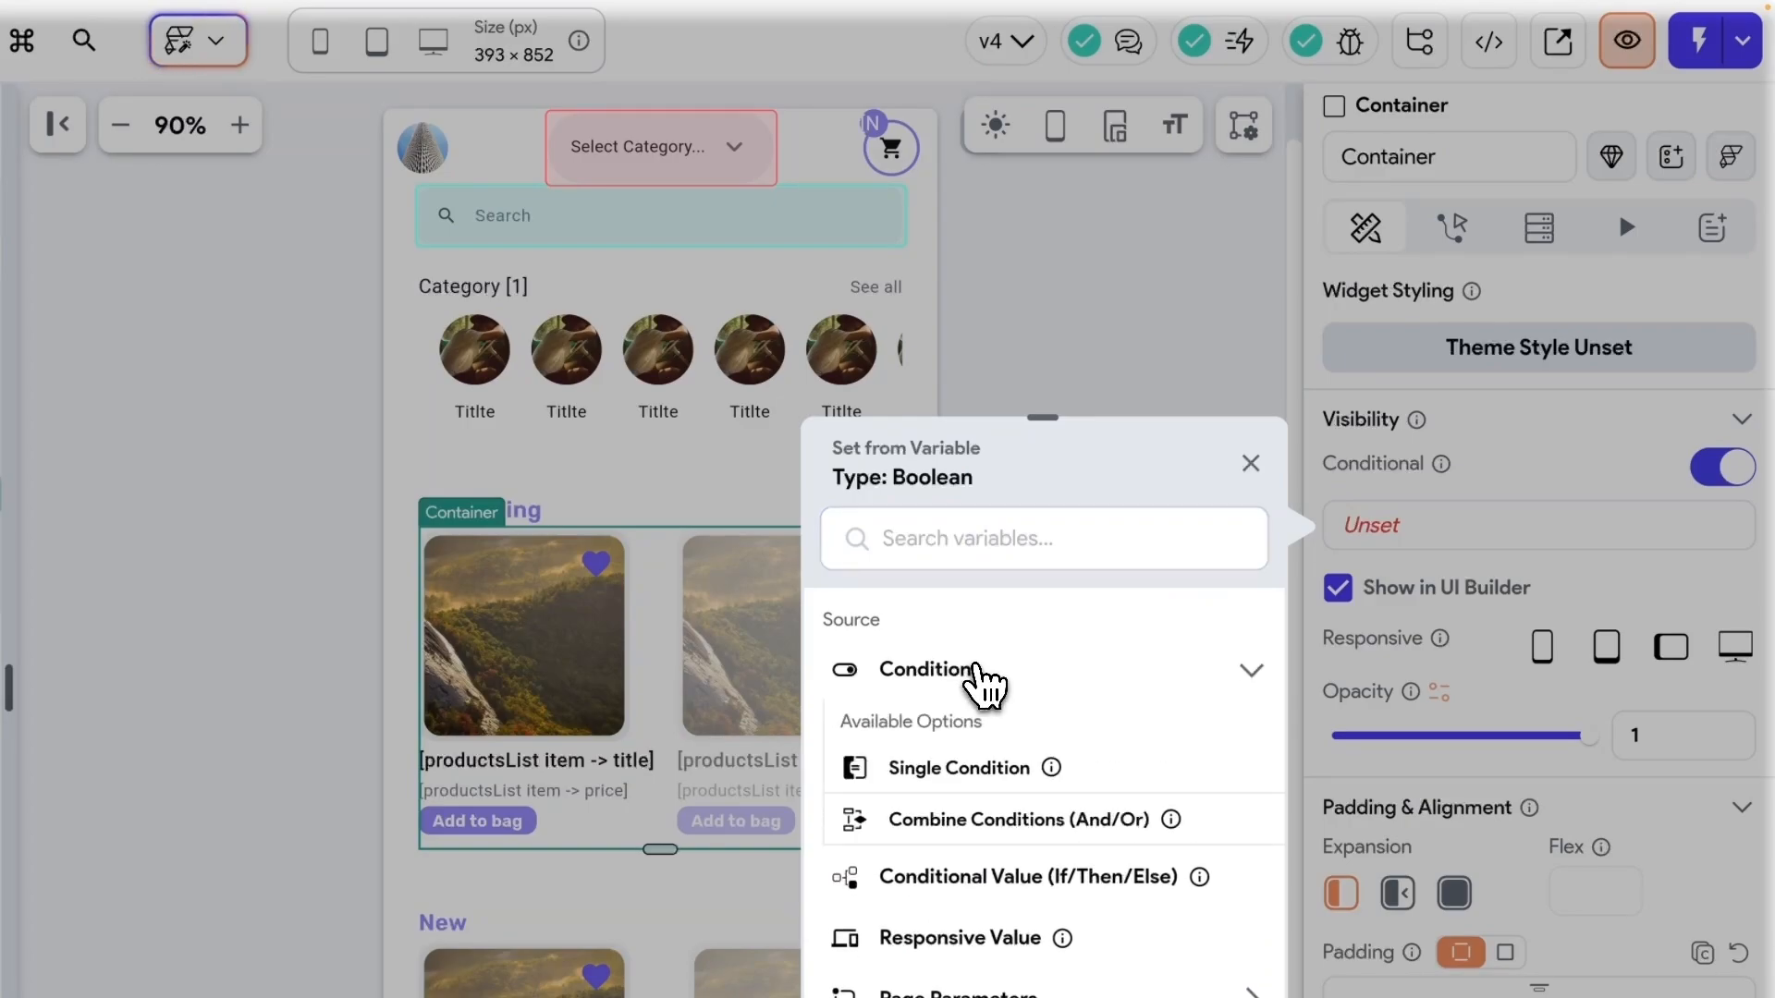
pyautogui.click(958, 777)
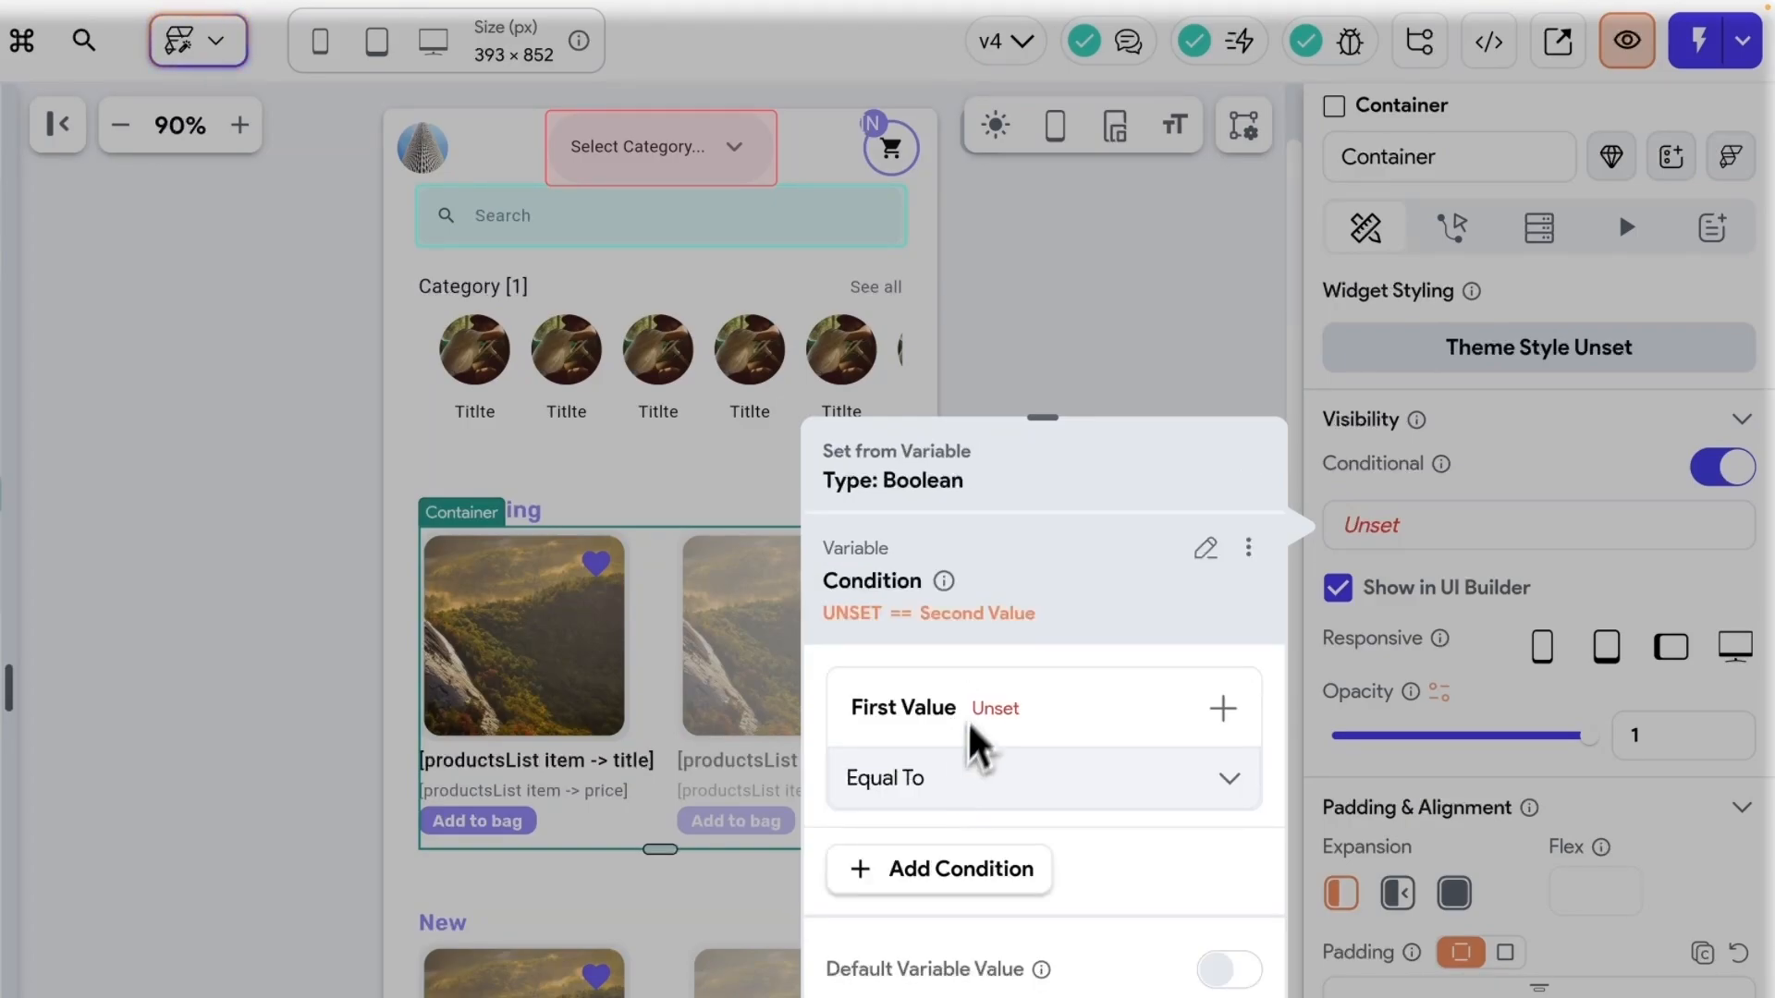
# - Set the condition's first value to the App State variable Products with the option Is Set and Not Empty
pyautogui.click(921, 720)
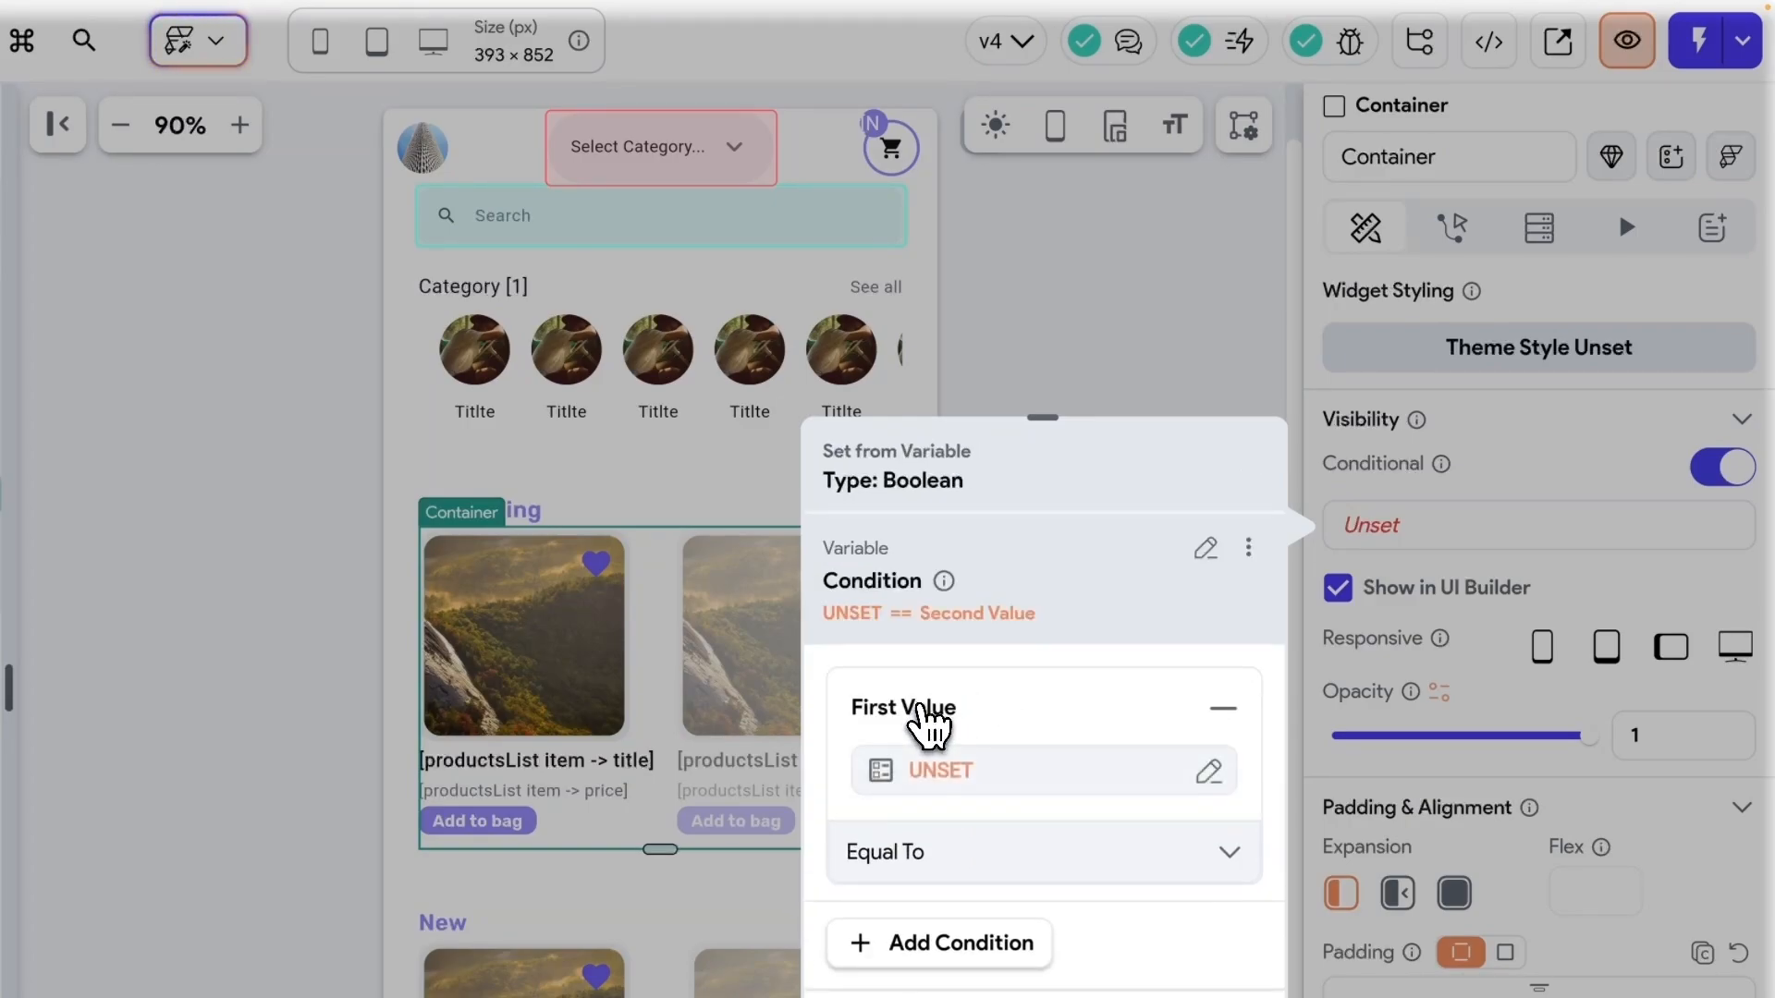
pyautogui.click(943, 777)
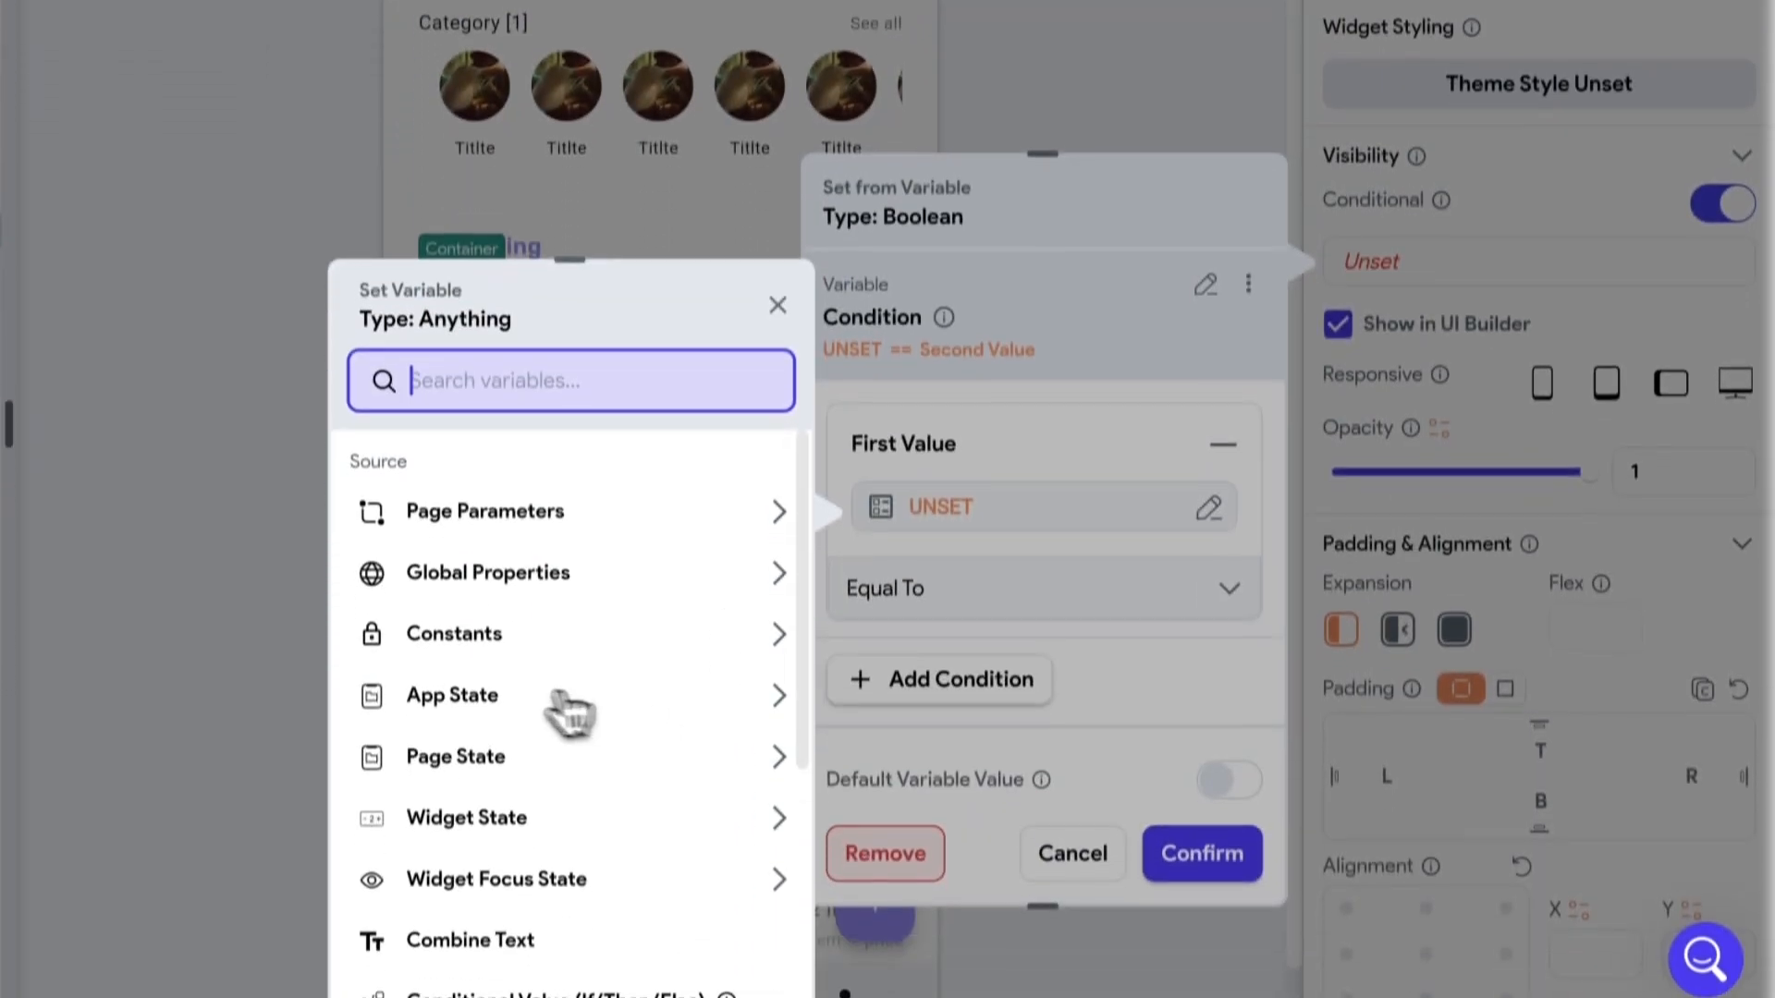
pyautogui.click(467, 667)
pyautogui.scroll(-1, 473, 682)
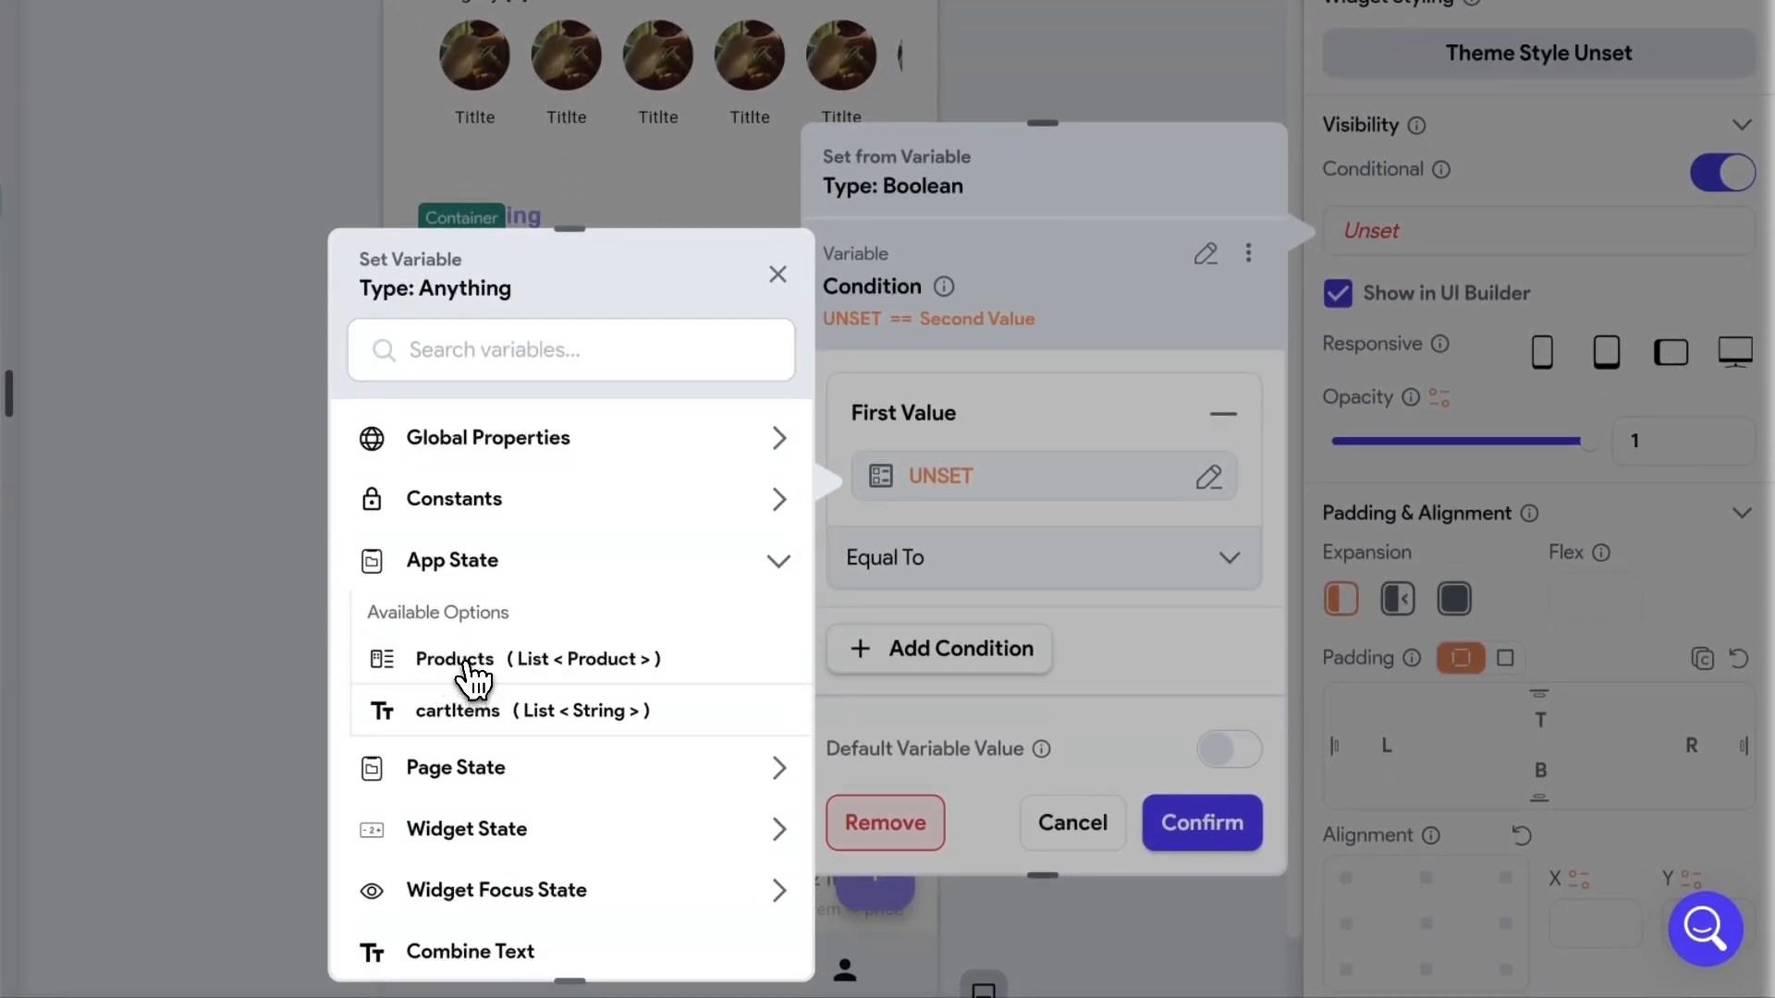
pyautogui.click(466, 659)
pyautogui.click(496, 533)
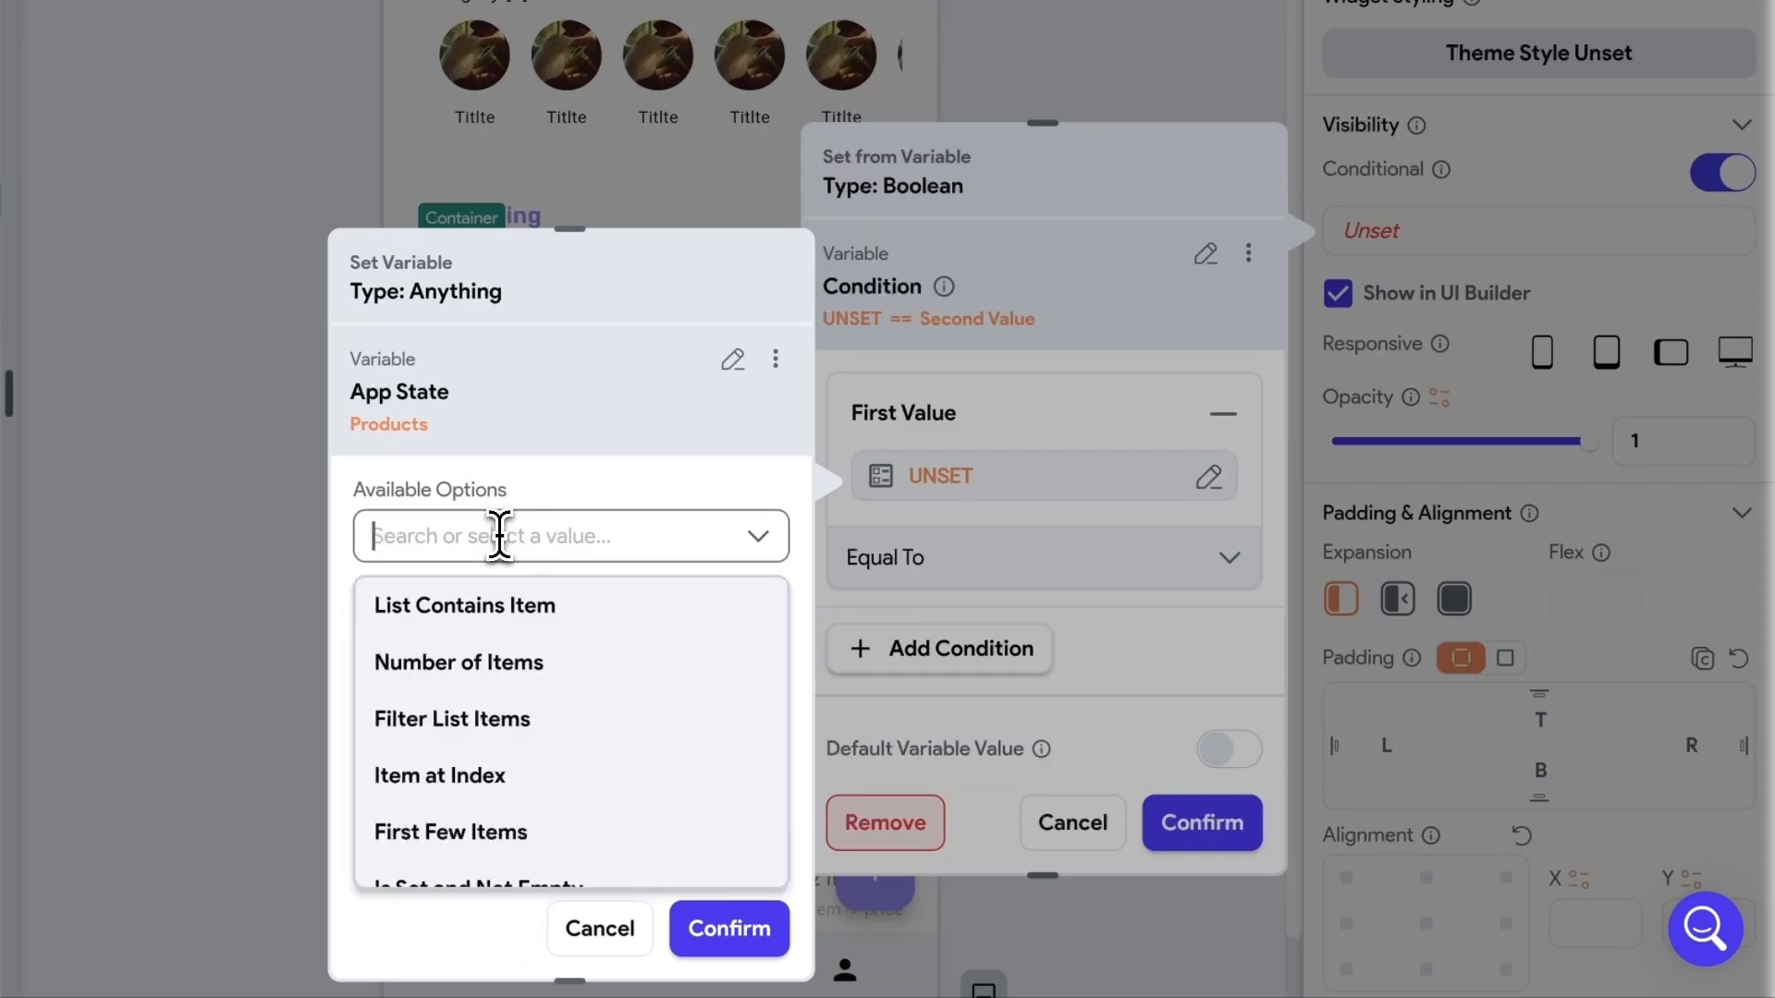
pyautogui.scroll(-1, 573, 664)
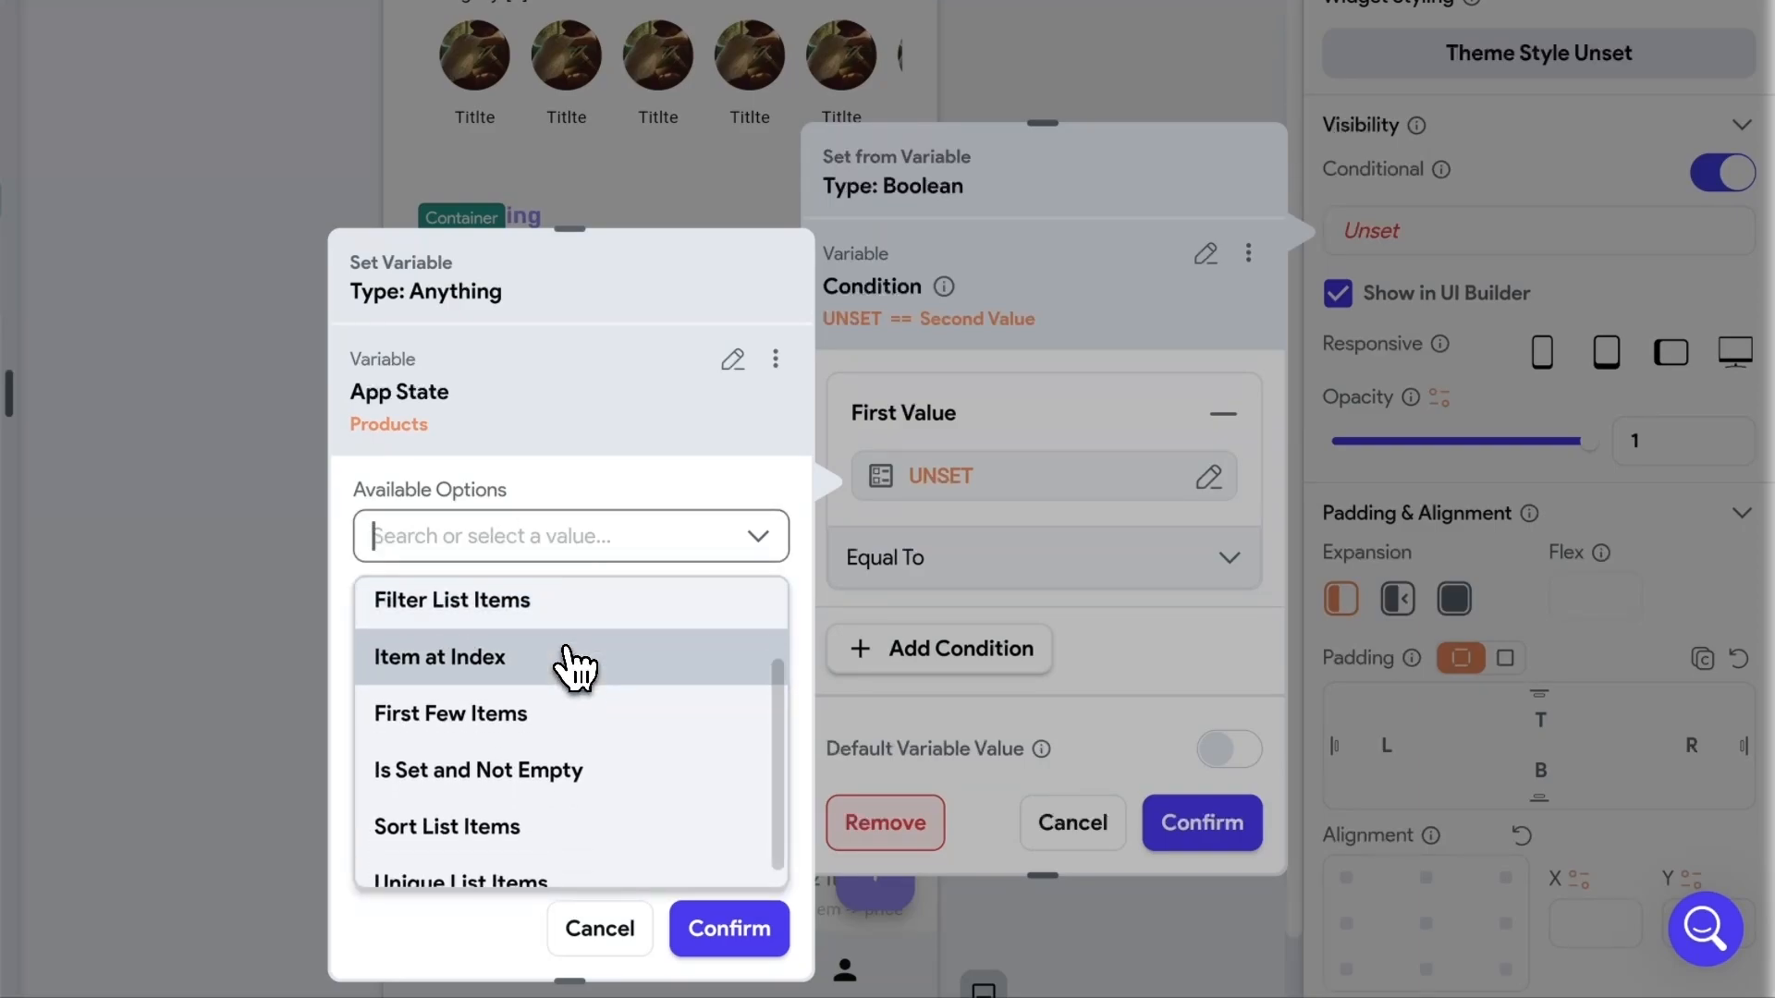
pyautogui.click(467, 784)
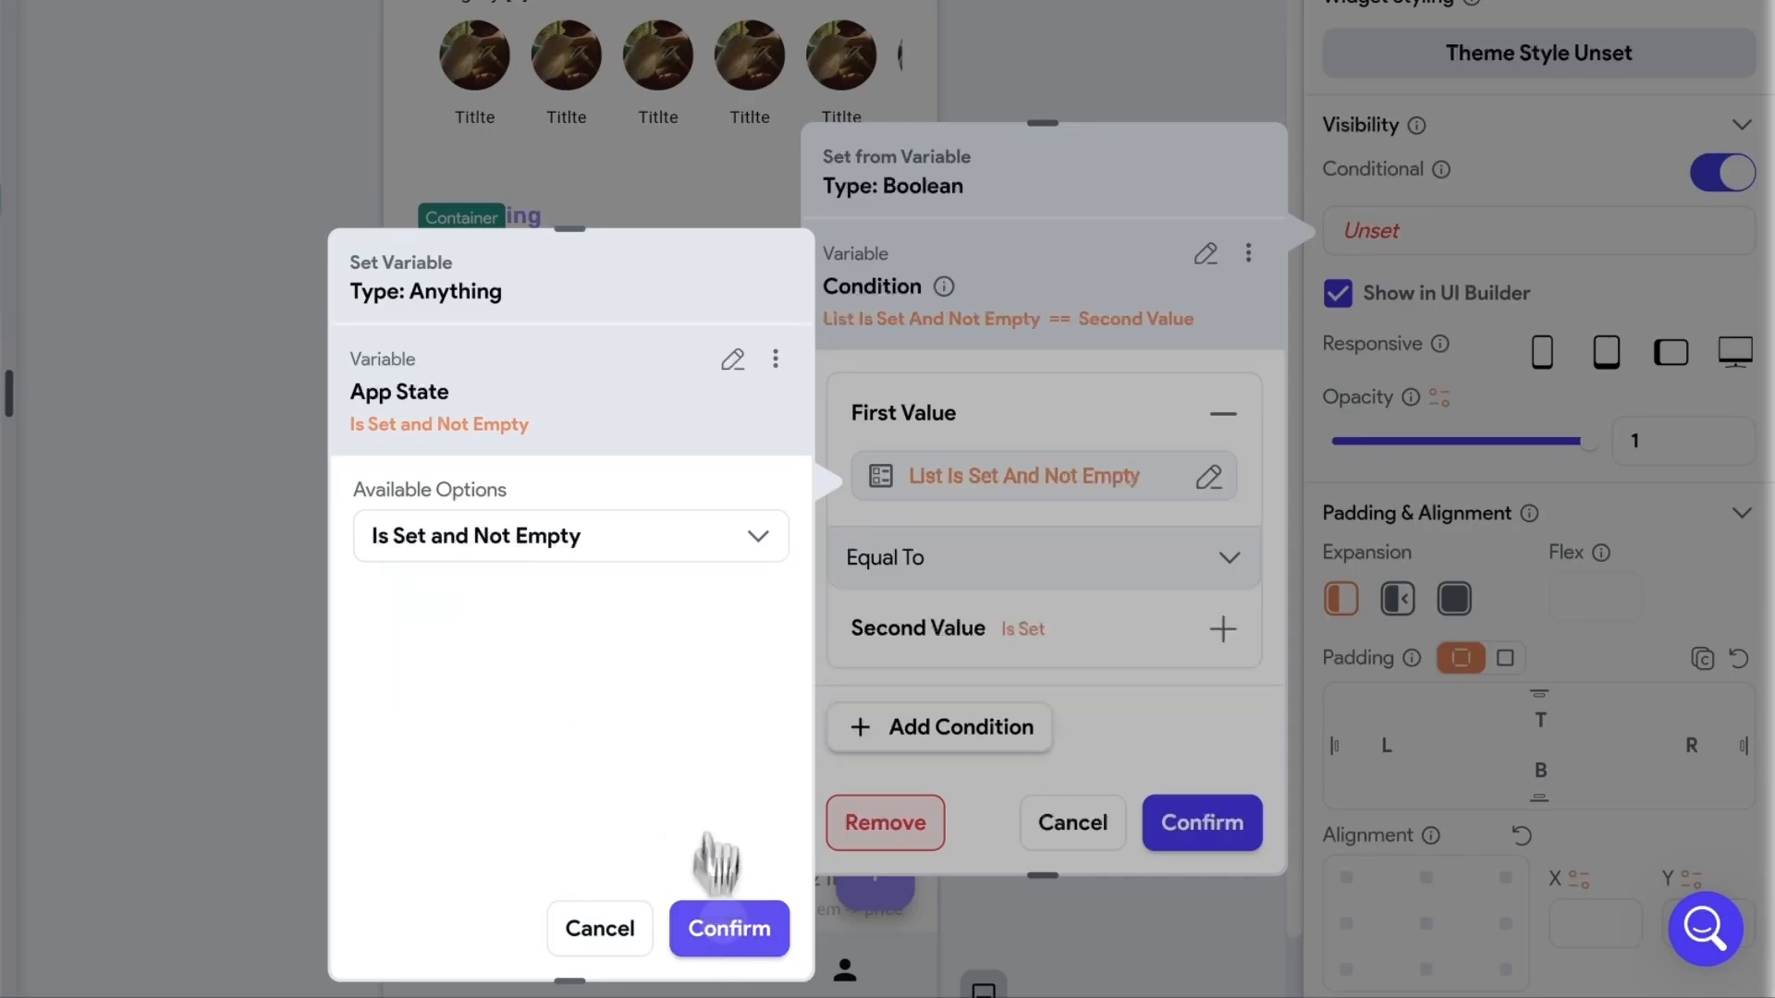
pyautogui.click(719, 920)
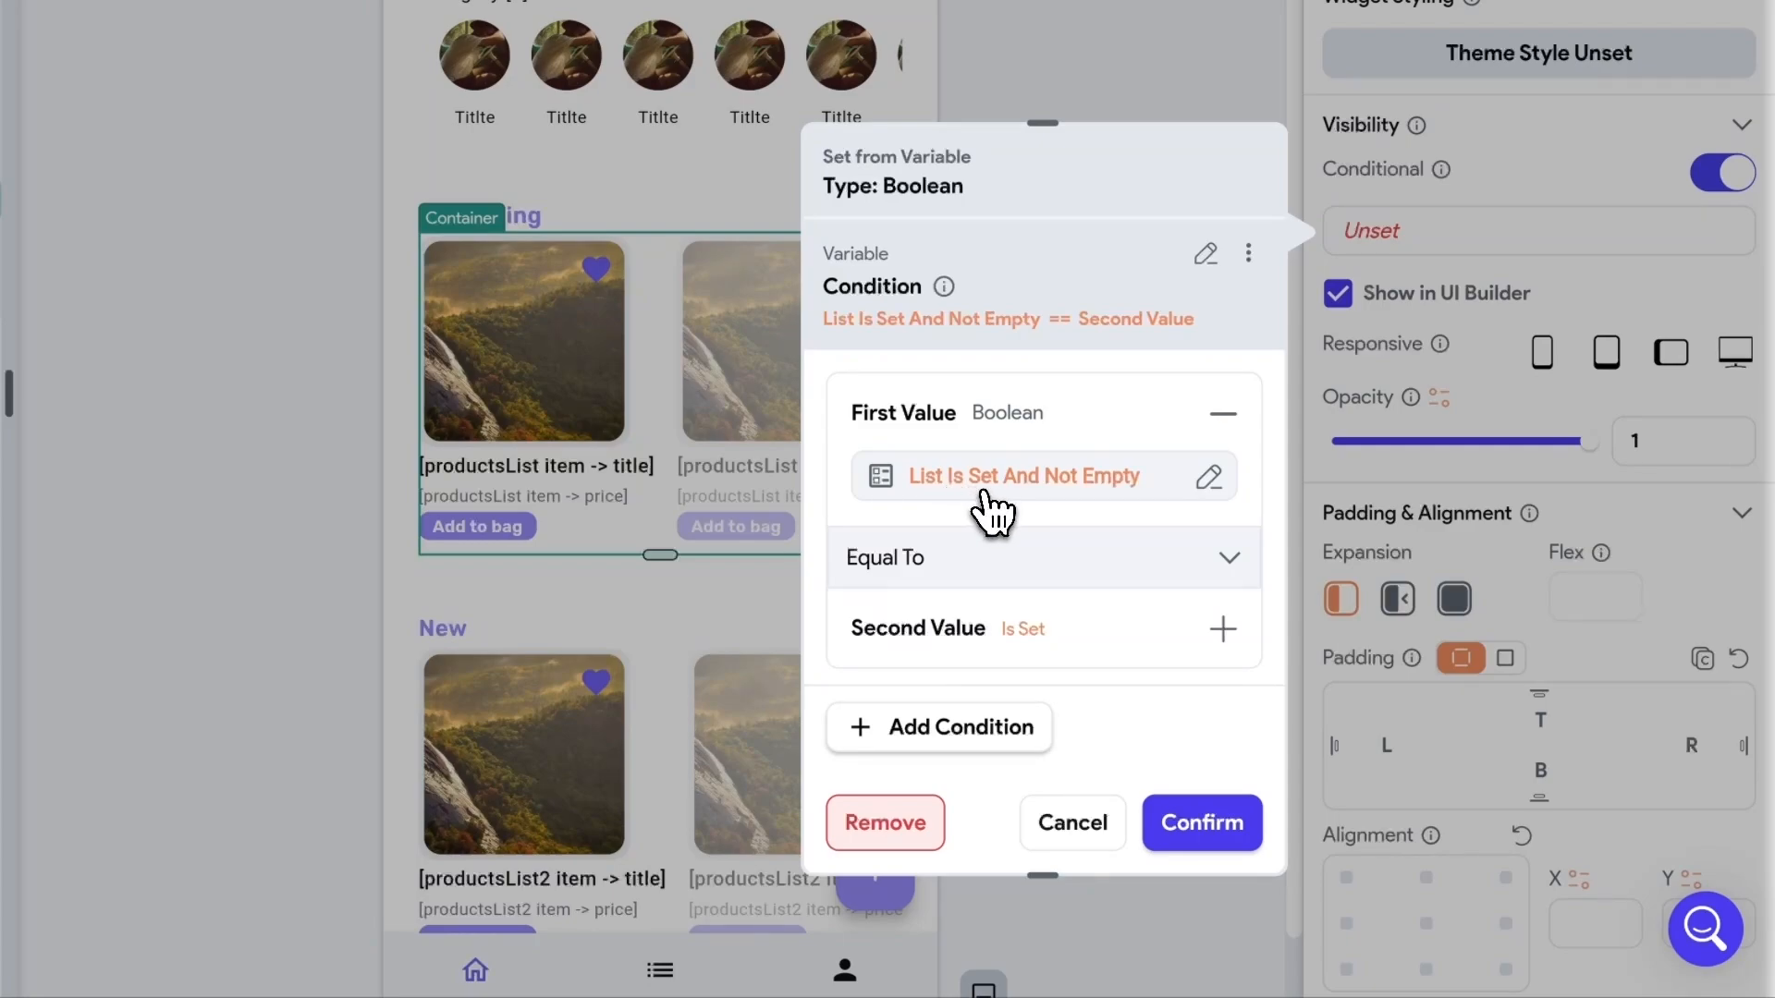
# - Set the condition's second value to True with the Equal To operator and apply the visibility condition
pyautogui.click(957, 638)
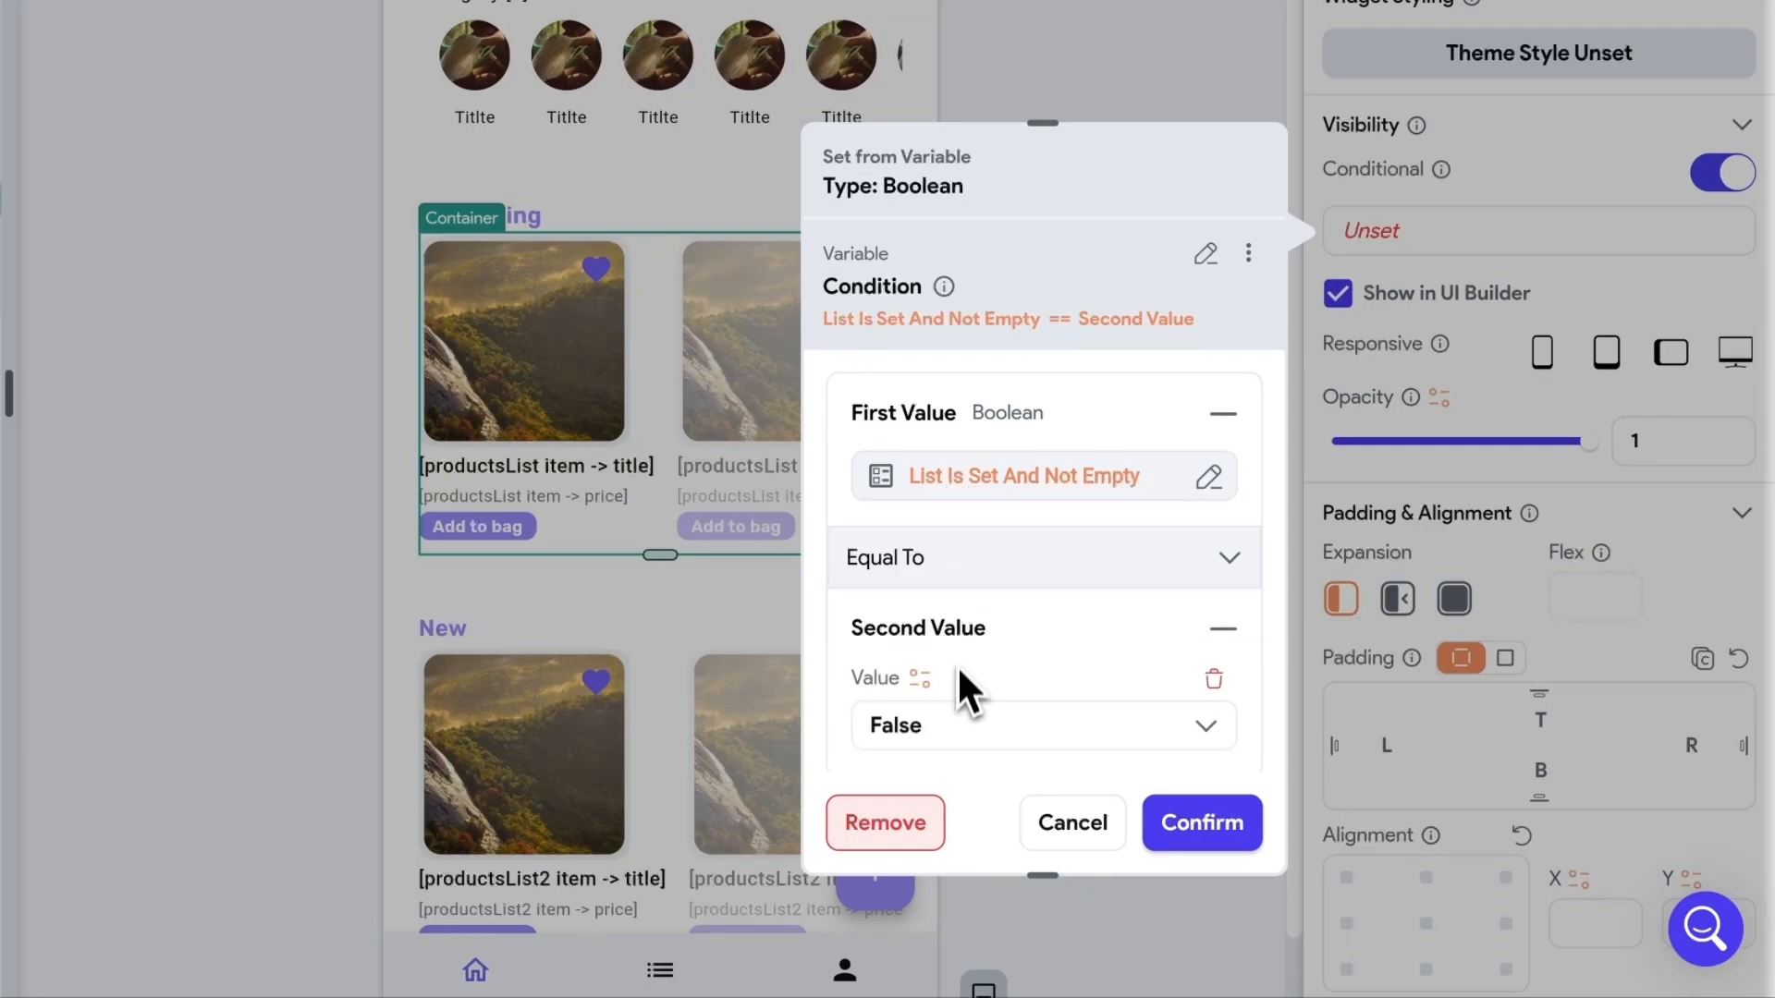
pyautogui.scroll(-2, 952, 675)
pyautogui.click(929, 638)
pyautogui.click(934, 591)
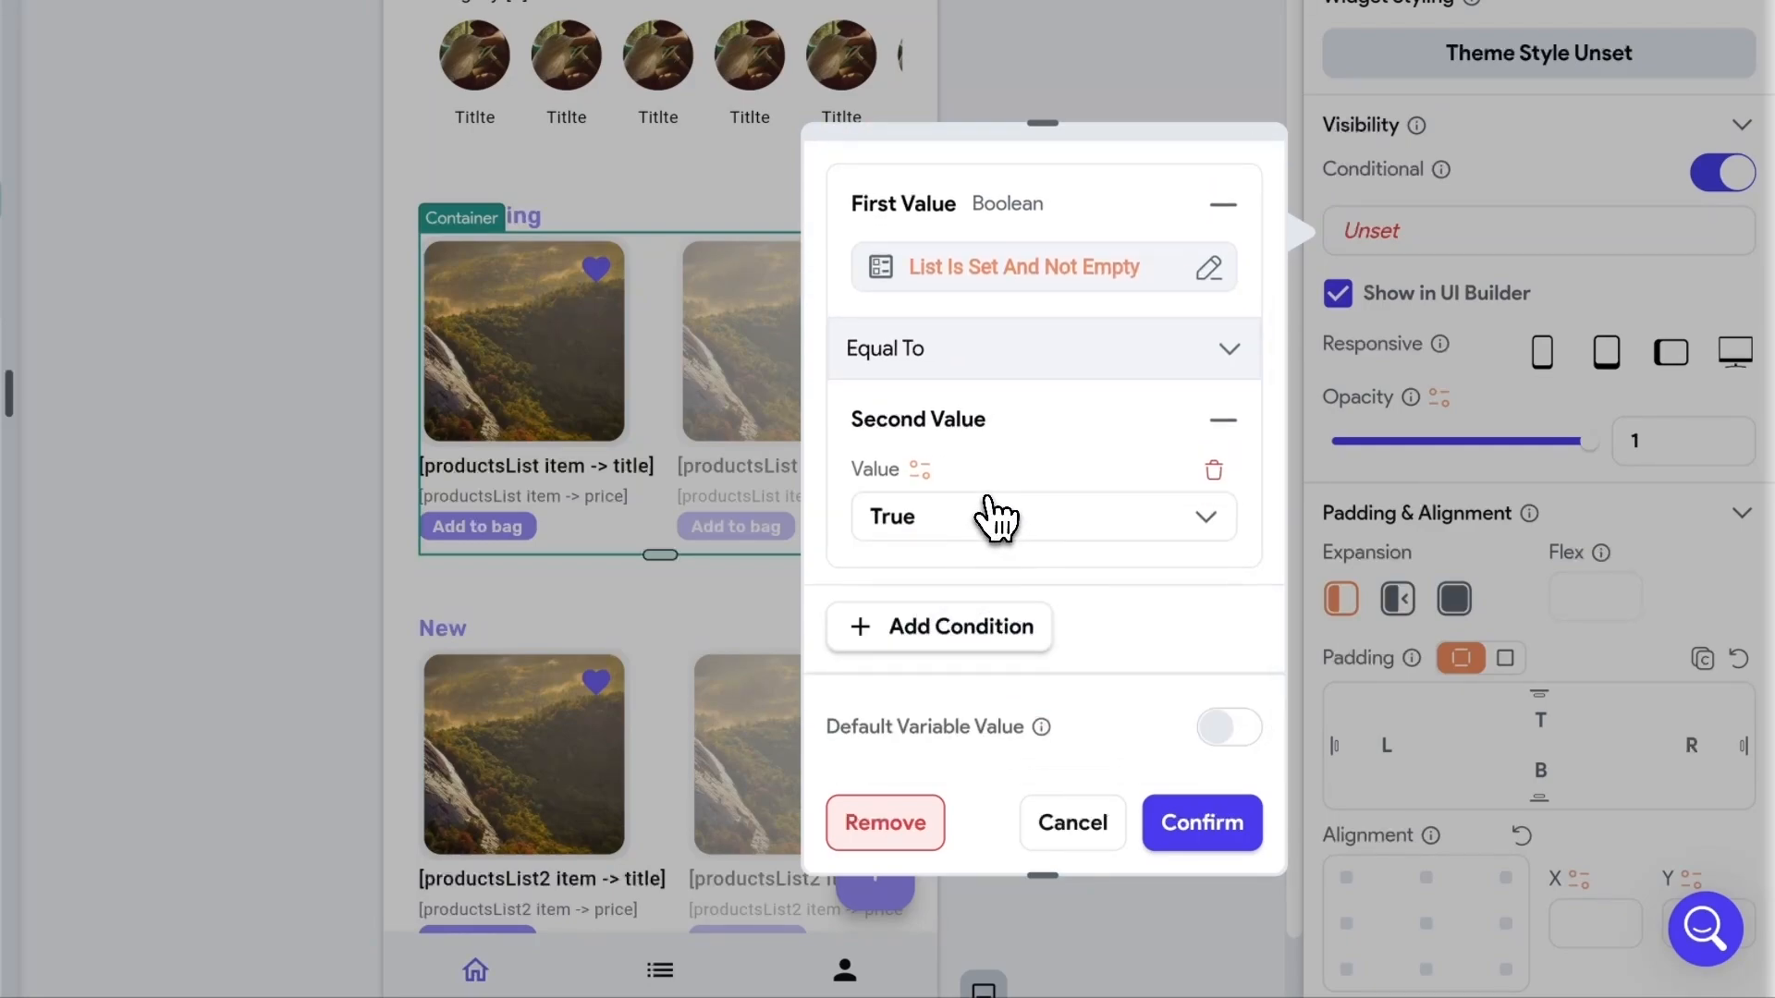
pyautogui.scroll(2, 994, 523)
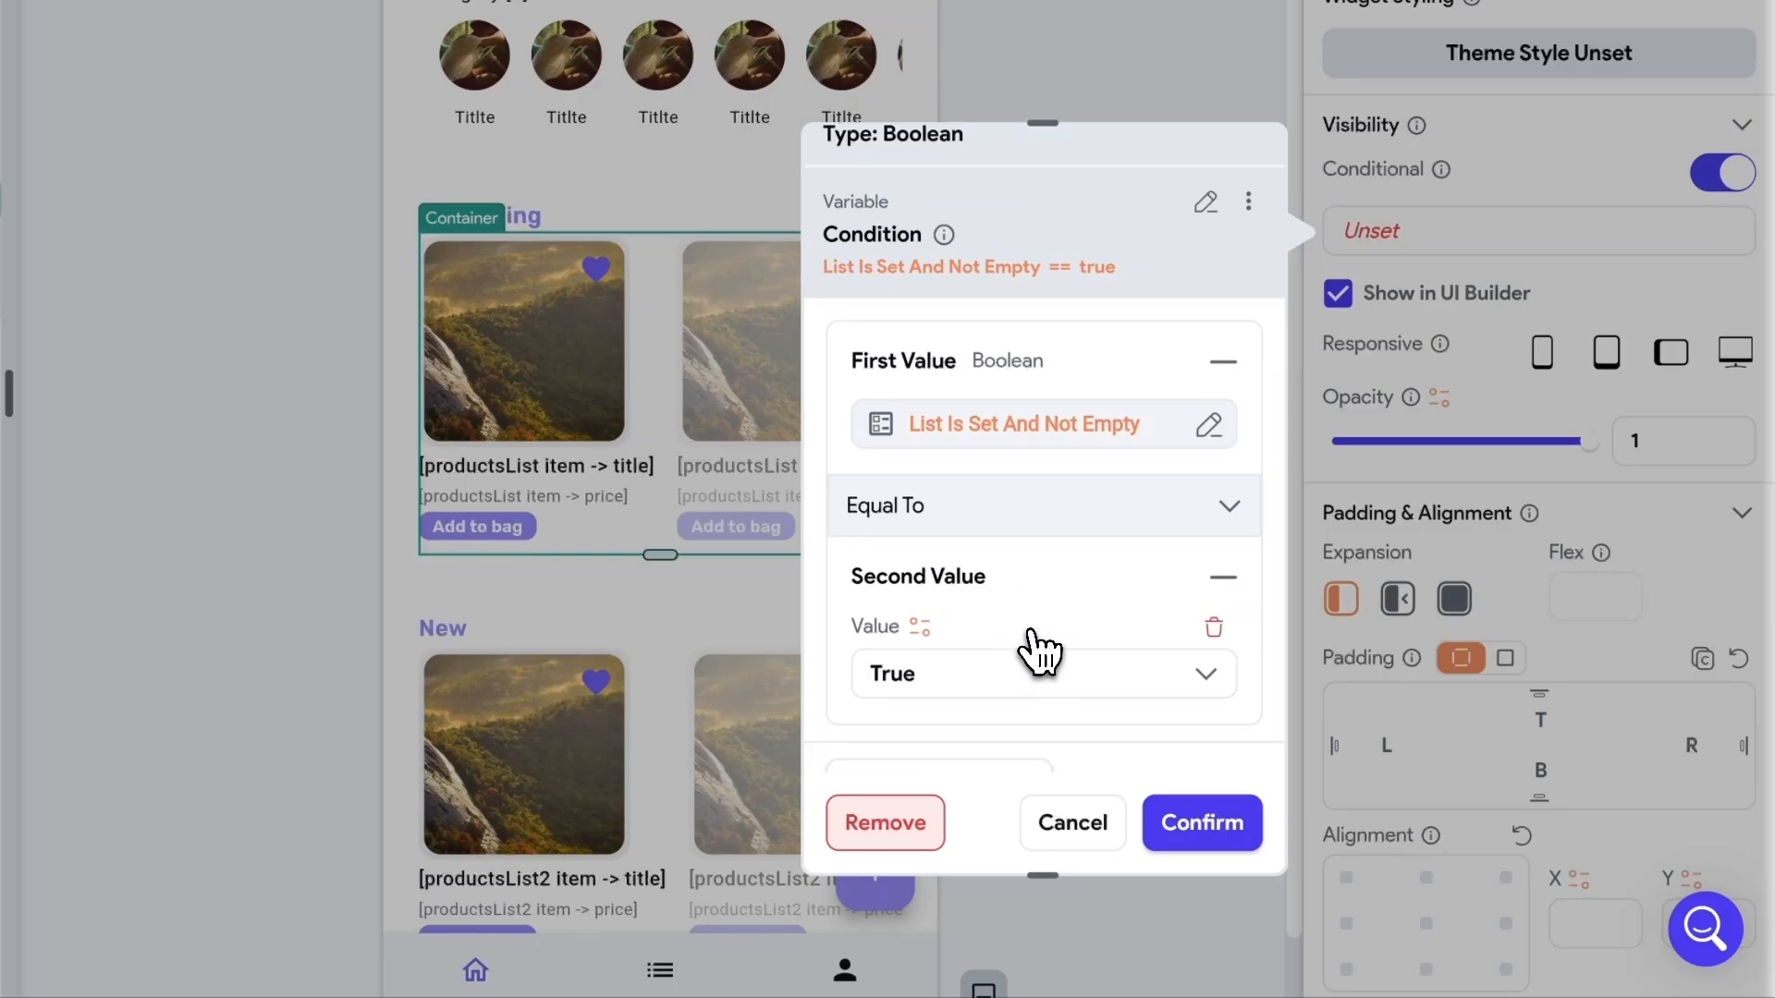
pyautogui.click(1220, 818)
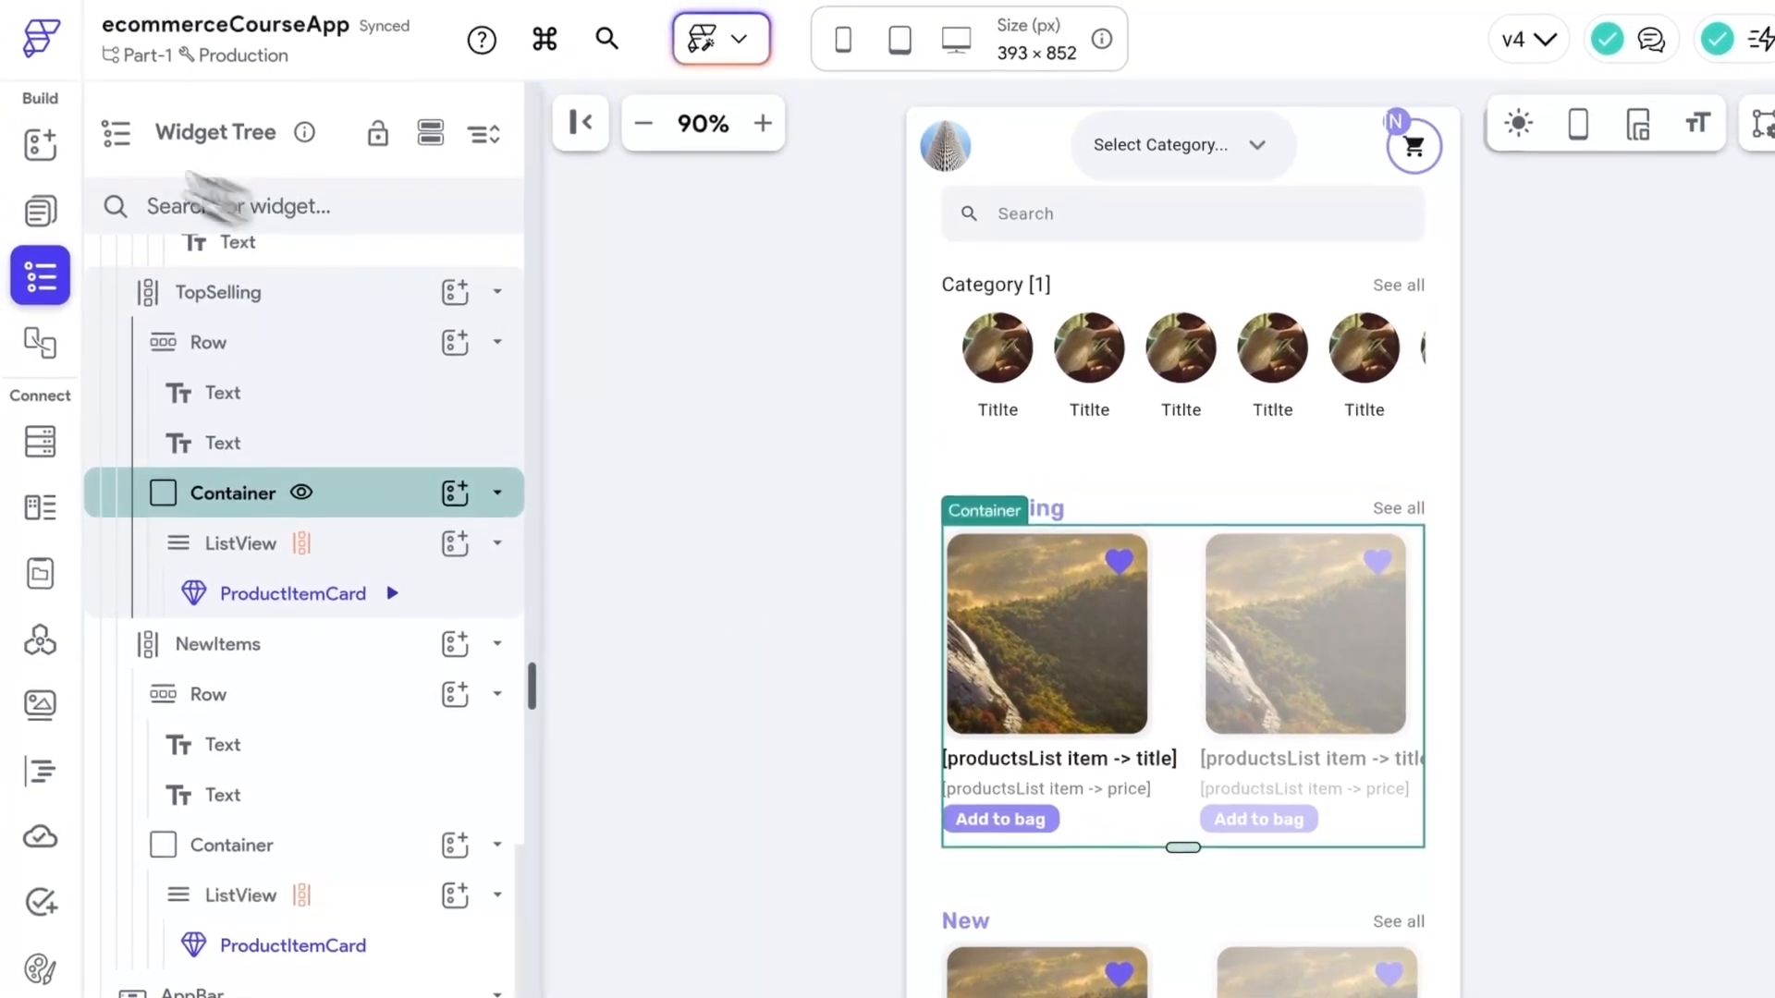
# - Add a Row widget directly below the product list Container in the Top Selling section
pyautogui.click(40, 145)
pyautogui.click(226, 200)
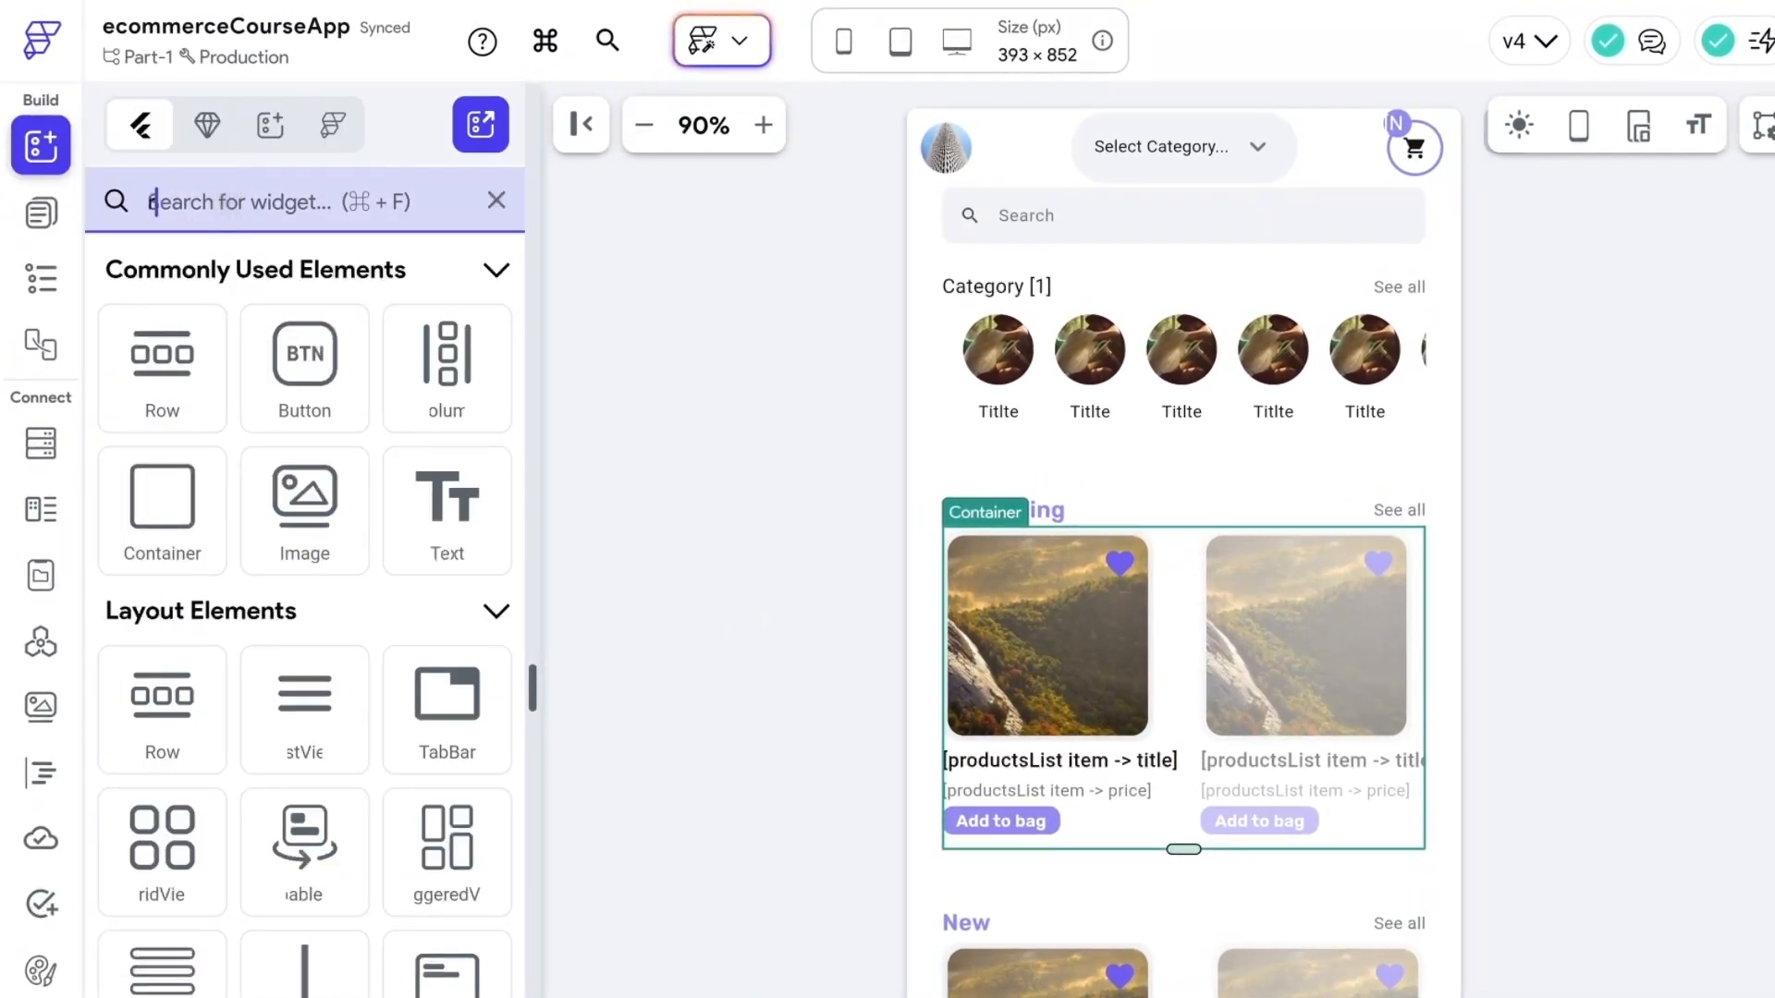
pyautogui.write('row')
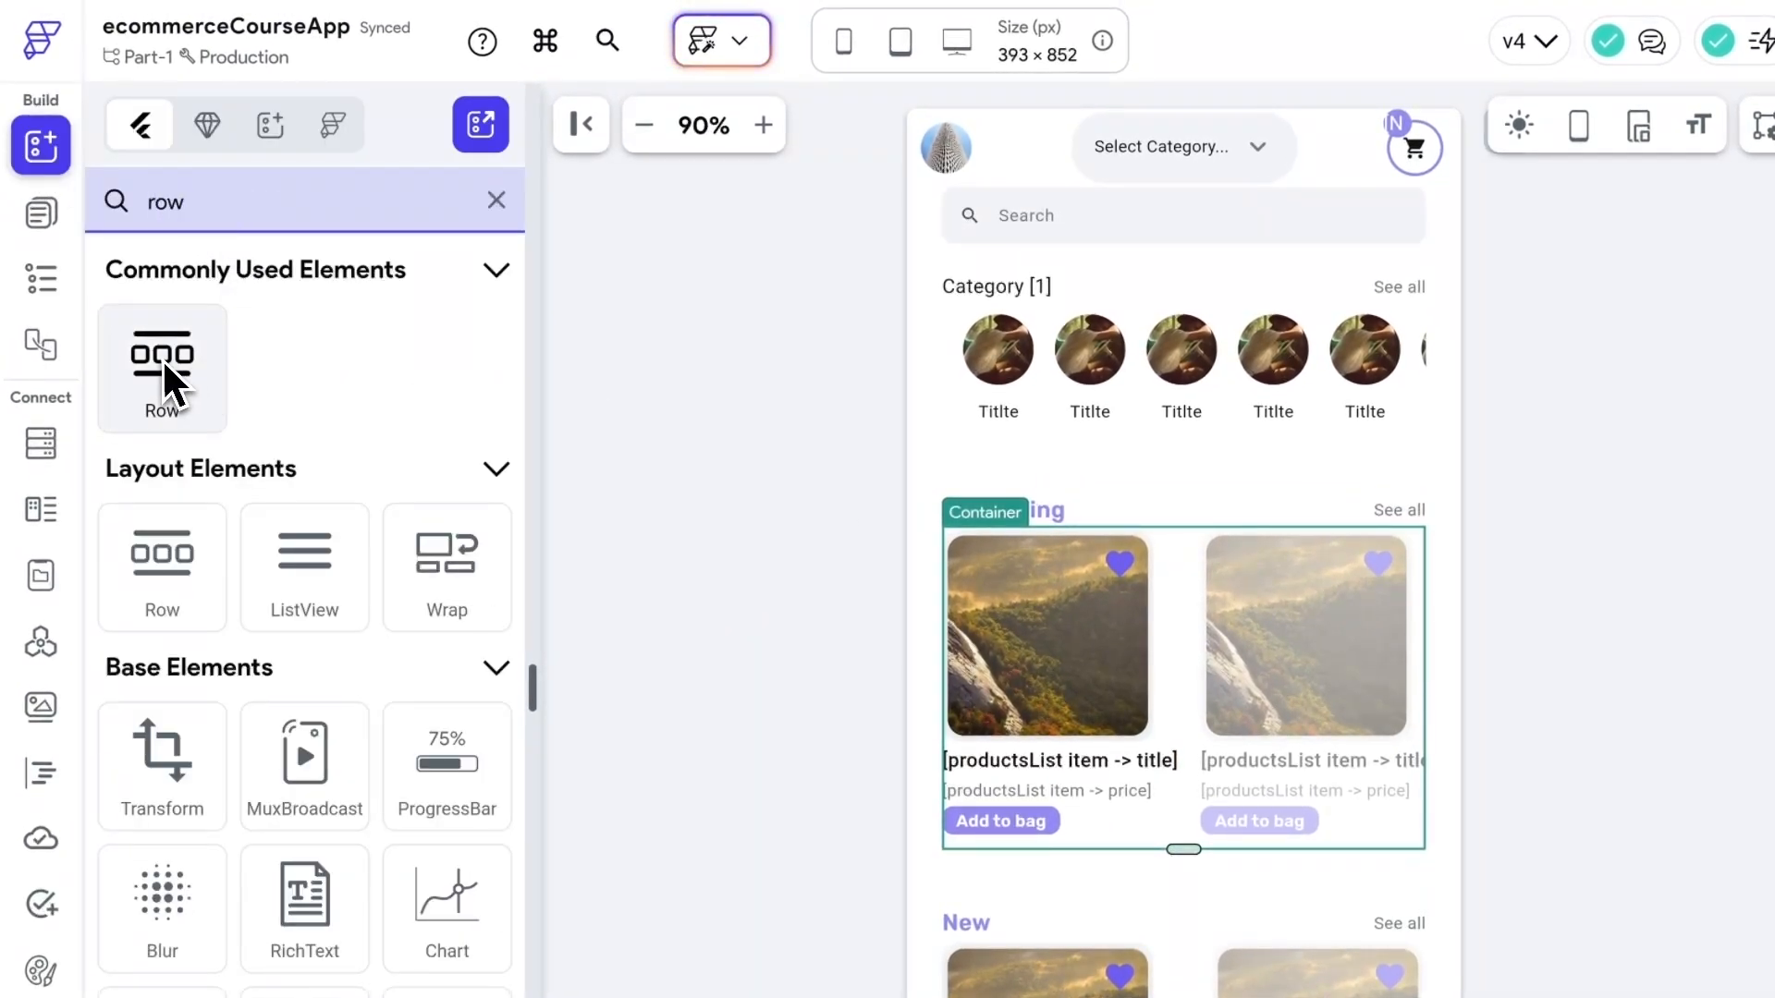
pyautogui.moveTo(166, 380); pyautogui.dragTo(1050, 837)
pyautogui.moveTo(864, 740); pyautogui.dragTo(594, 602)
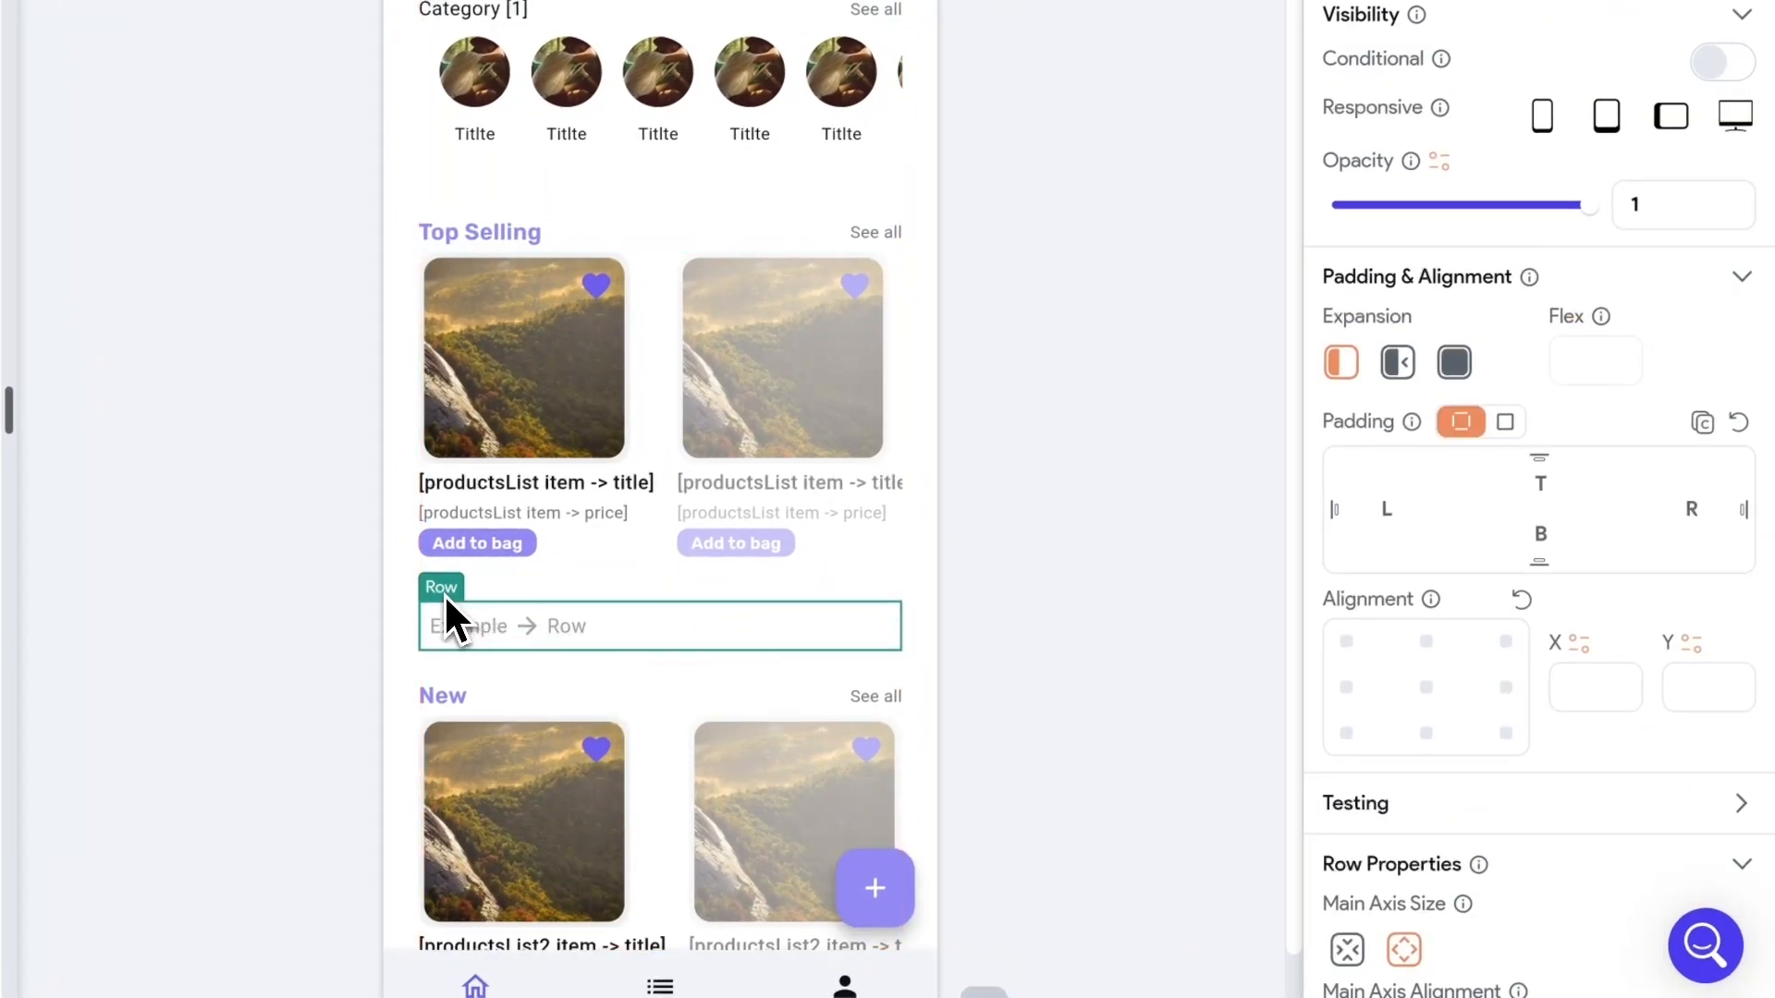
# - Enable conditional visibility on the new Row and base it on a single condition
pyautogui.click(1724, 65)
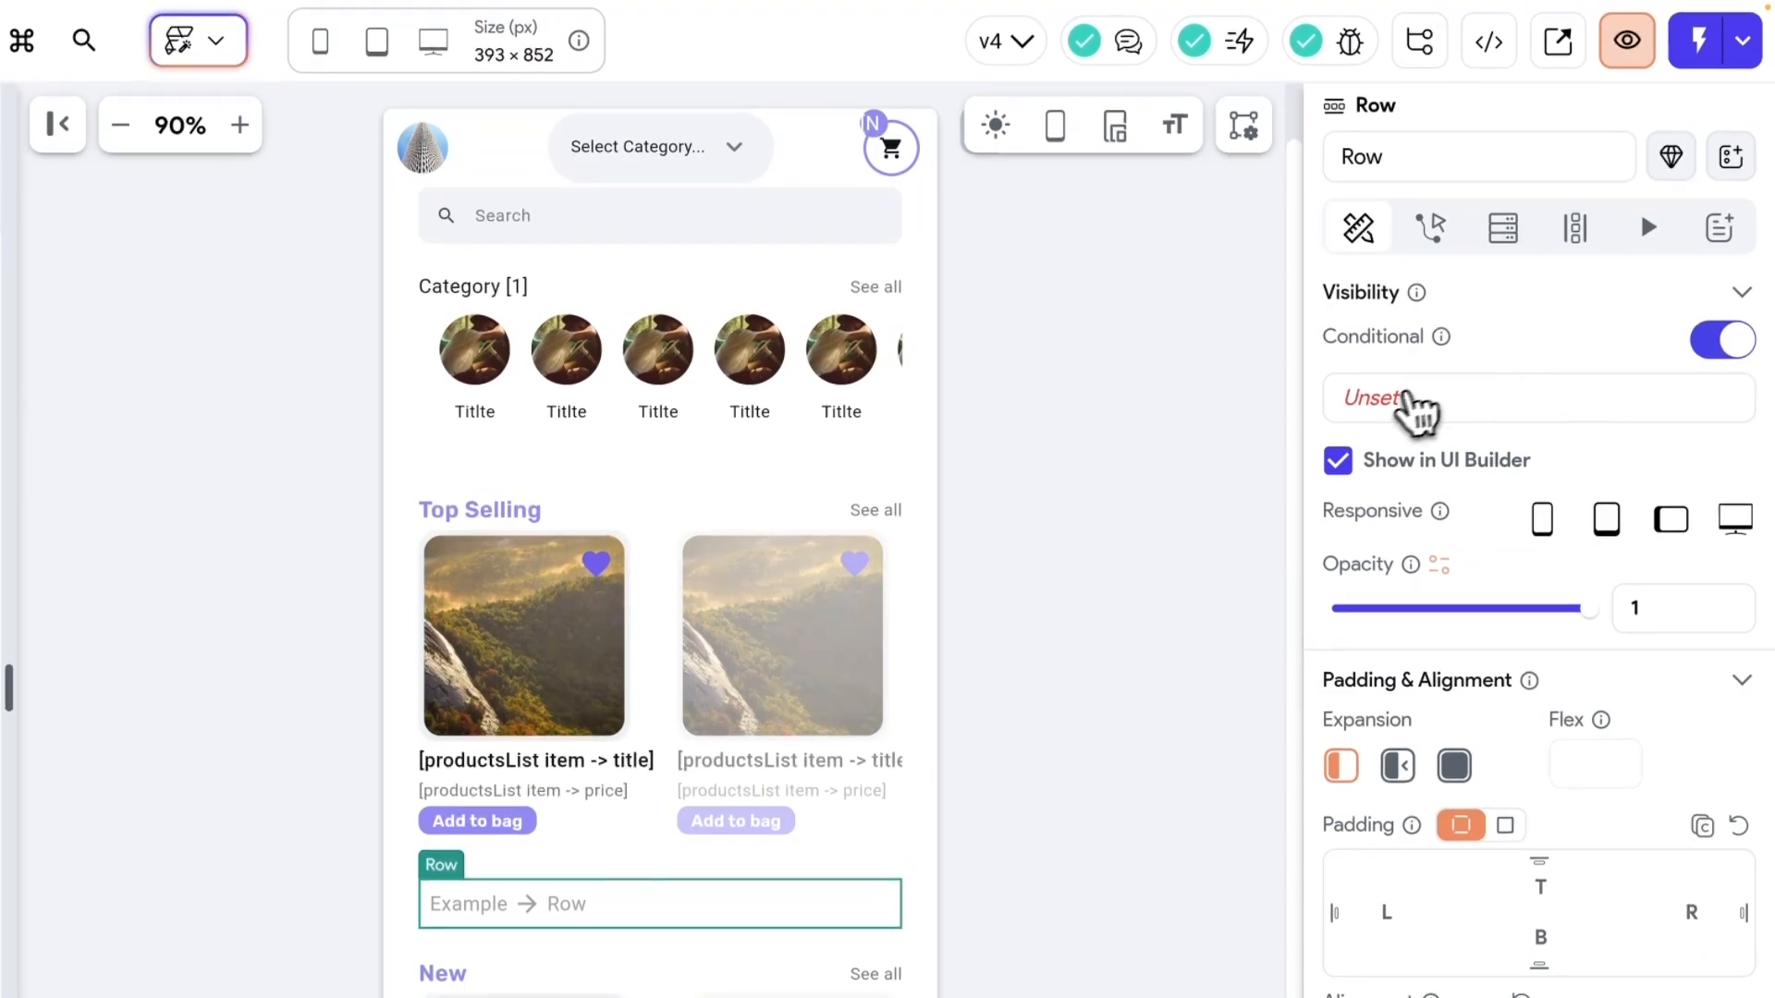
pyautogui.click(1403, 397)
pyautogui.click(1026, 547)
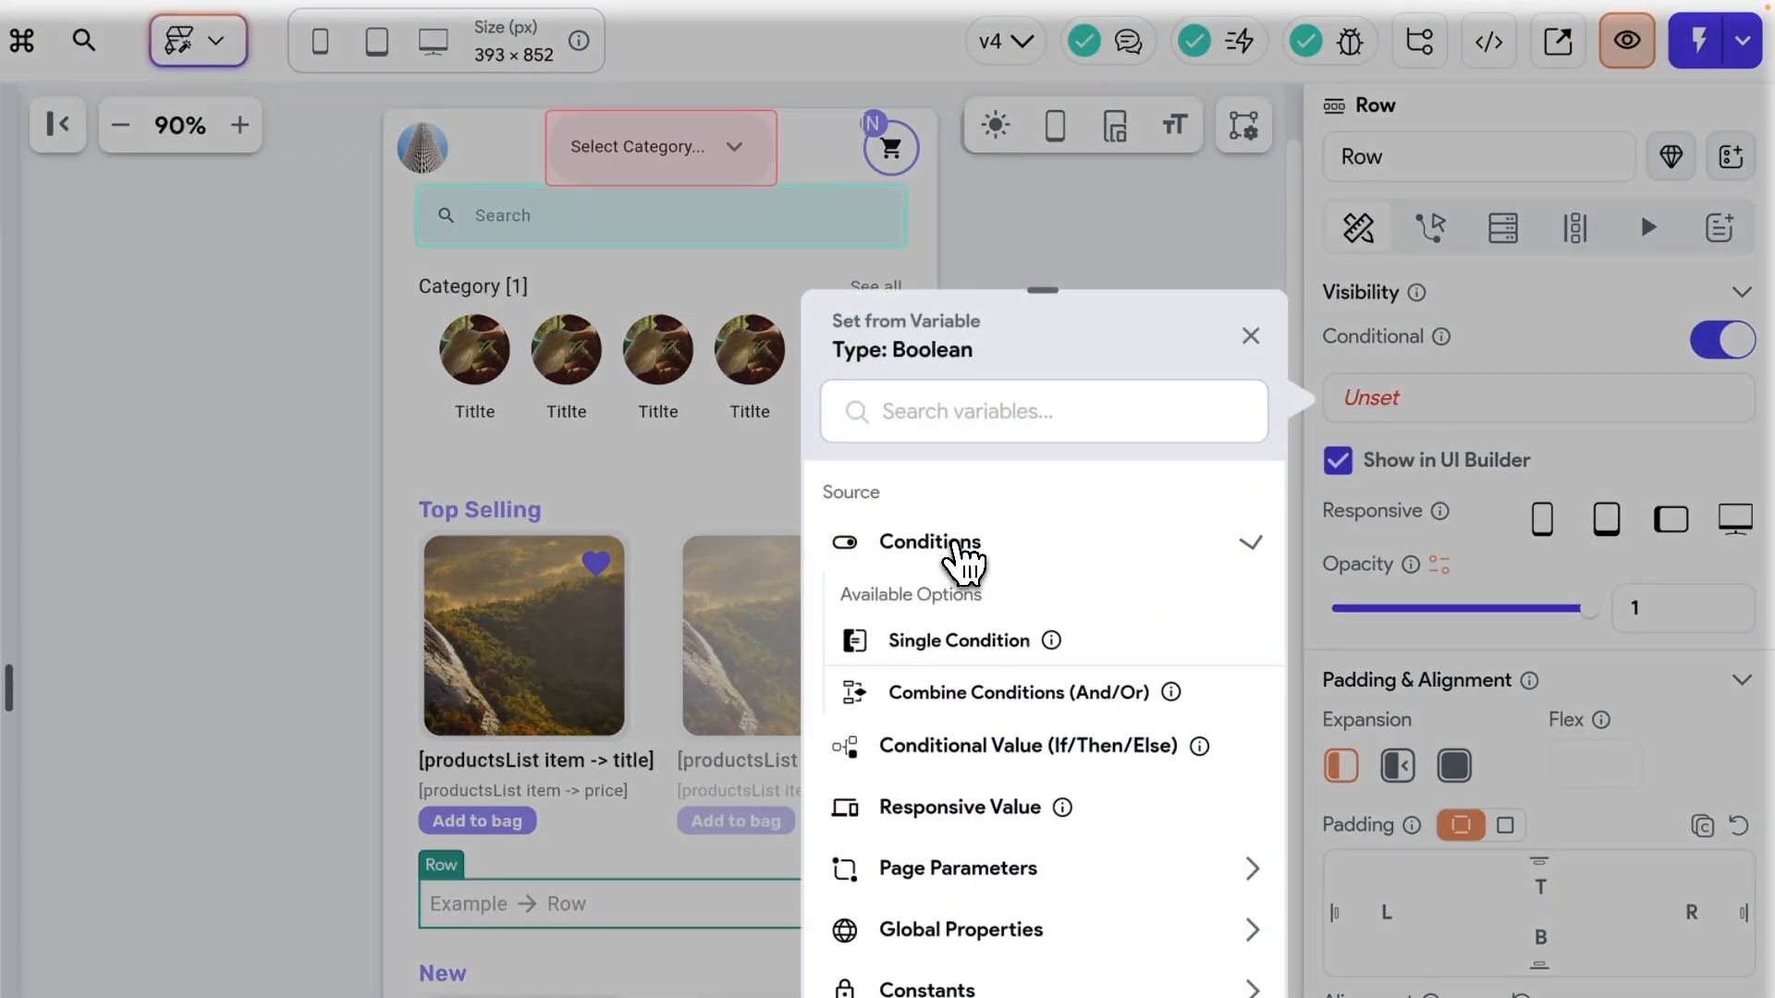
pyautogui.click(945, 636)
# - Set the Row condition's first value to the App State variable Products with the option Is Set and Not Empty
pyautogui.click(915, 581)
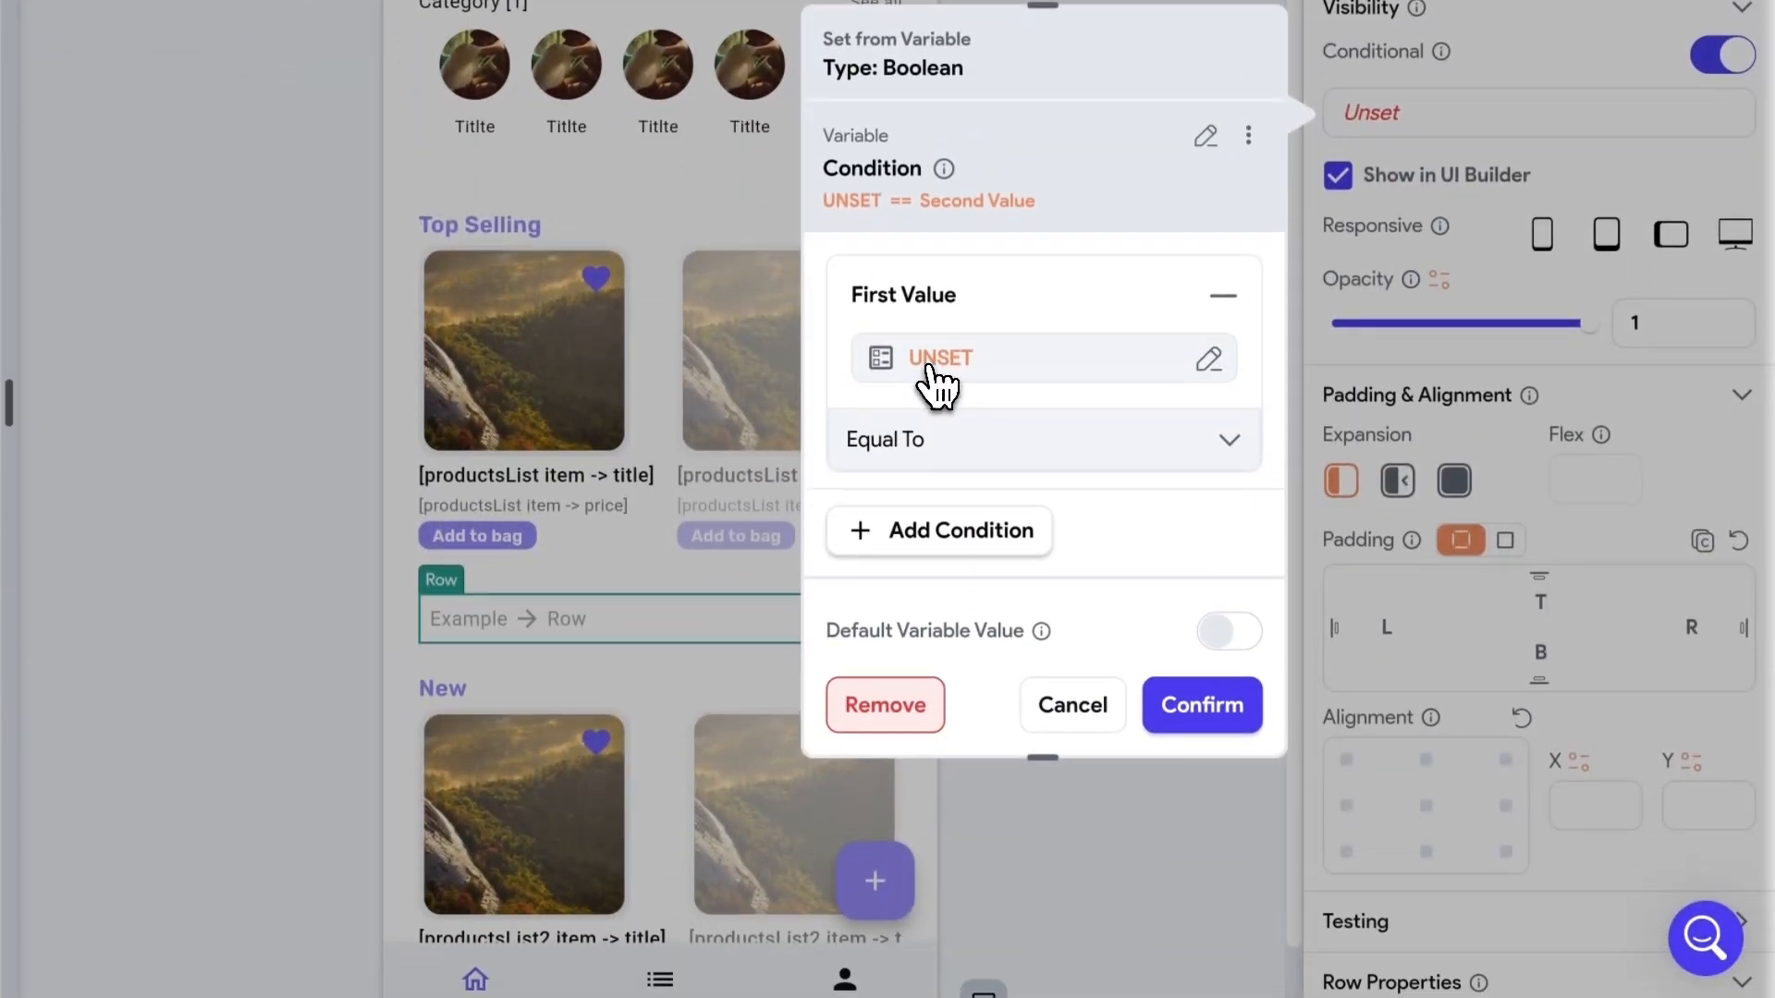
pyautogui.click(924, 643)
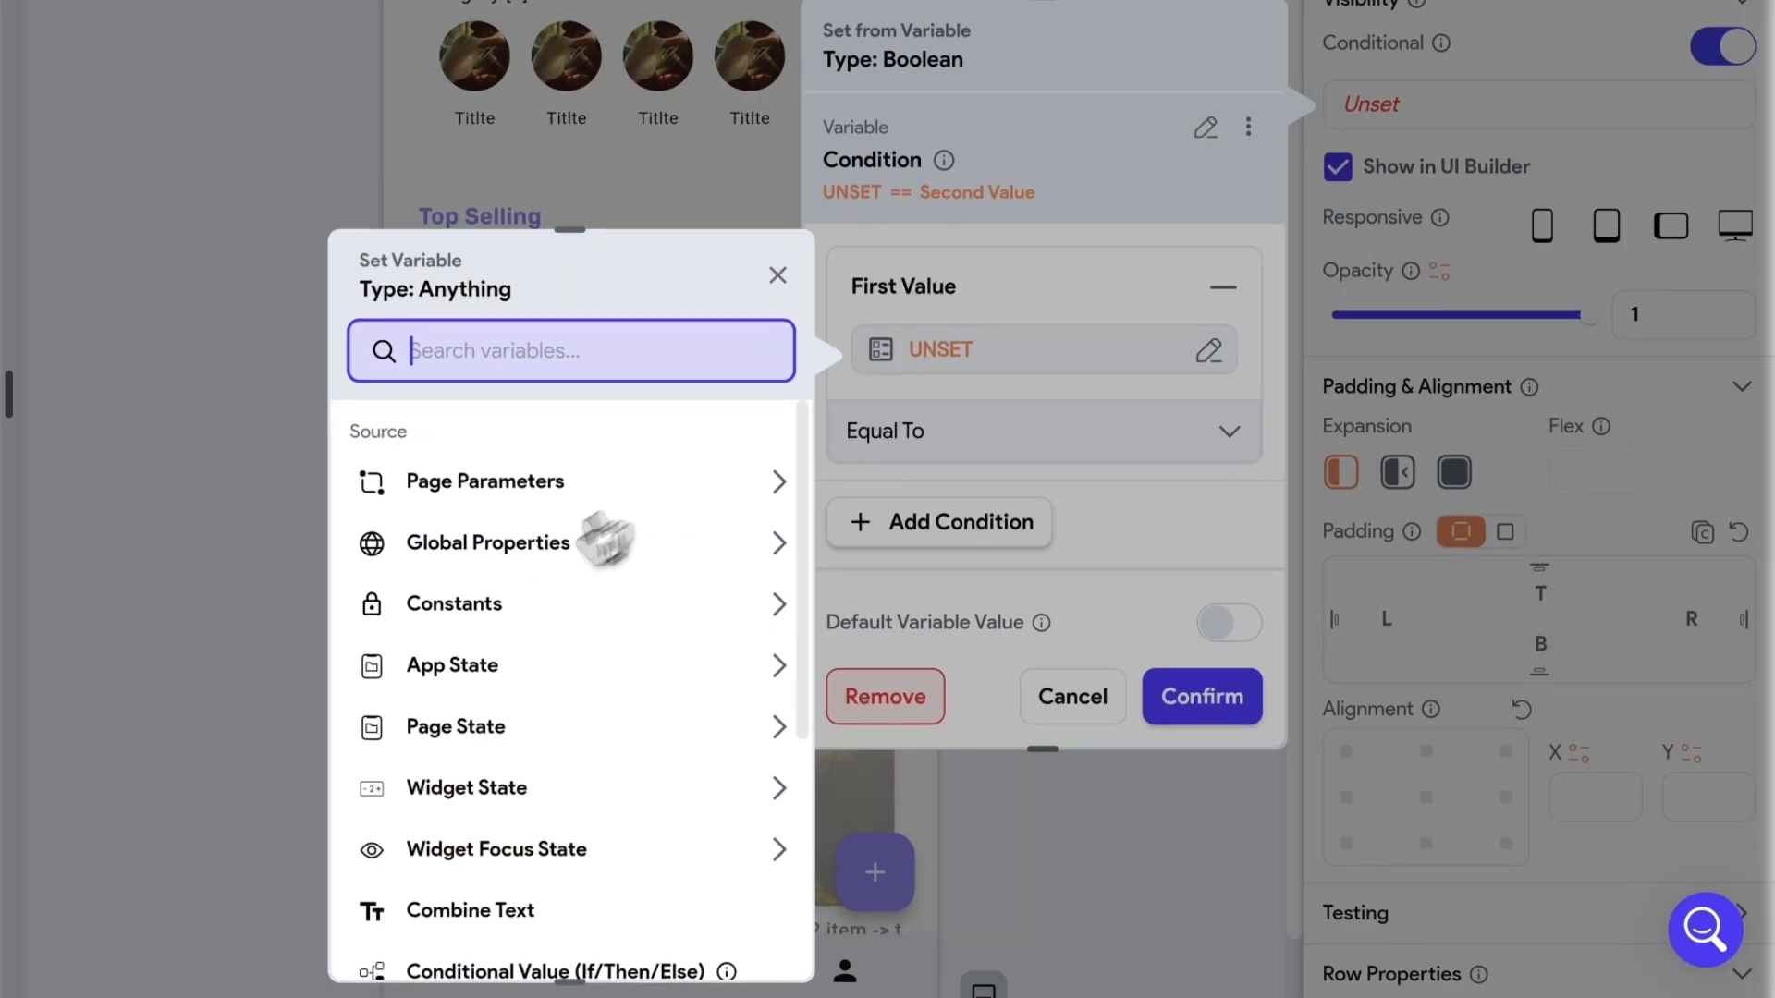
pyautogui.click(471, 670)
pyautogui.click(477, 758)
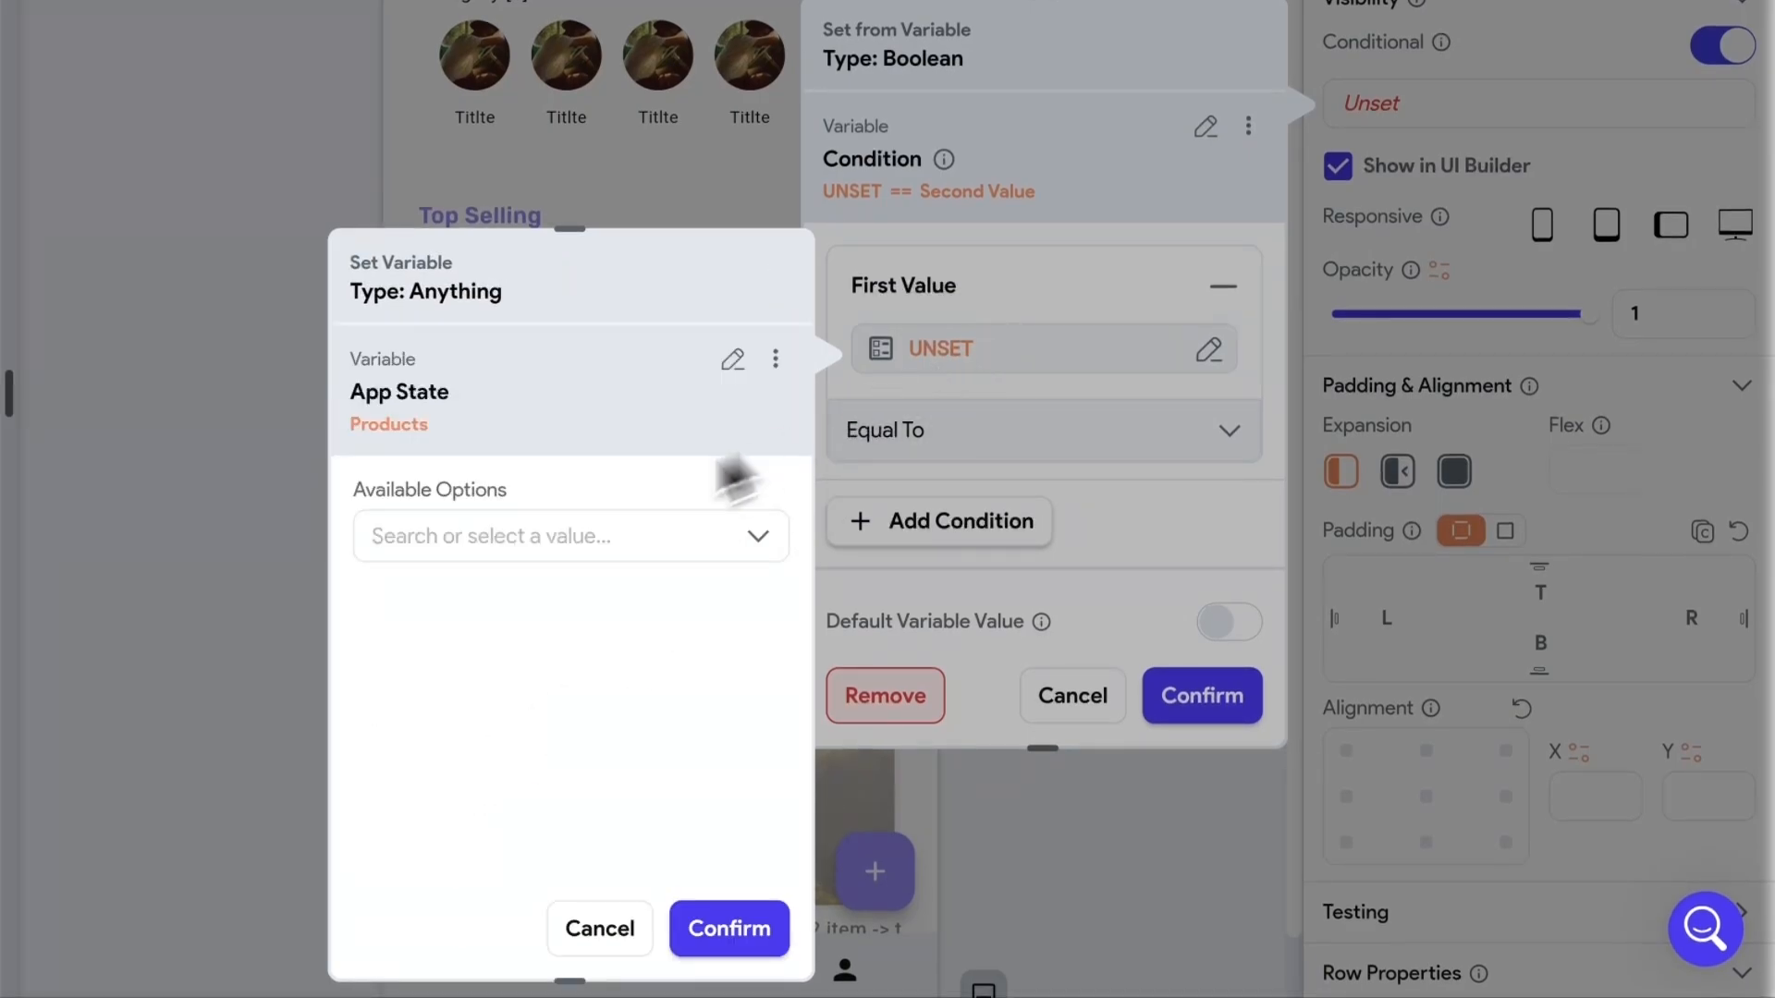
pyautogui.click(518, 535)
pyautogui.scroll(-2, 507, 690)
pyautogui.click(450, 745)
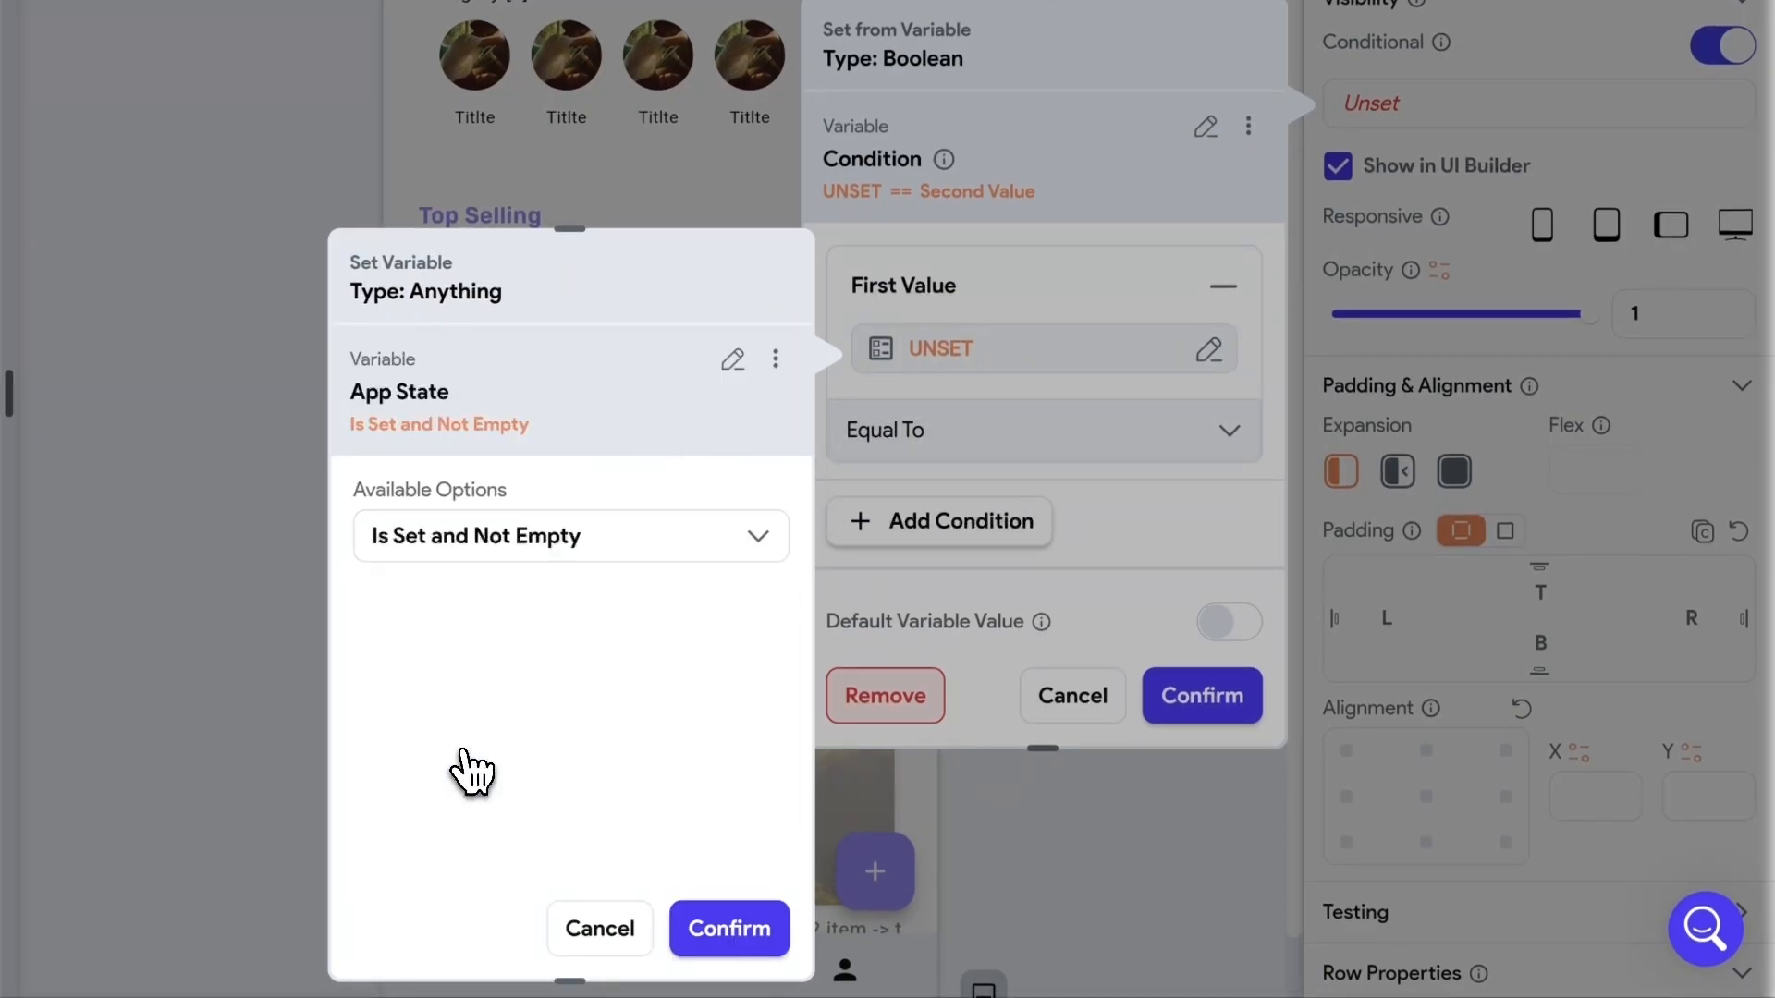
pyautogui.click(726, 926)
# - Set the Row condition's second value to False with the Equal To operator and apply the visibility condition
pyautogui.click(966, 490)
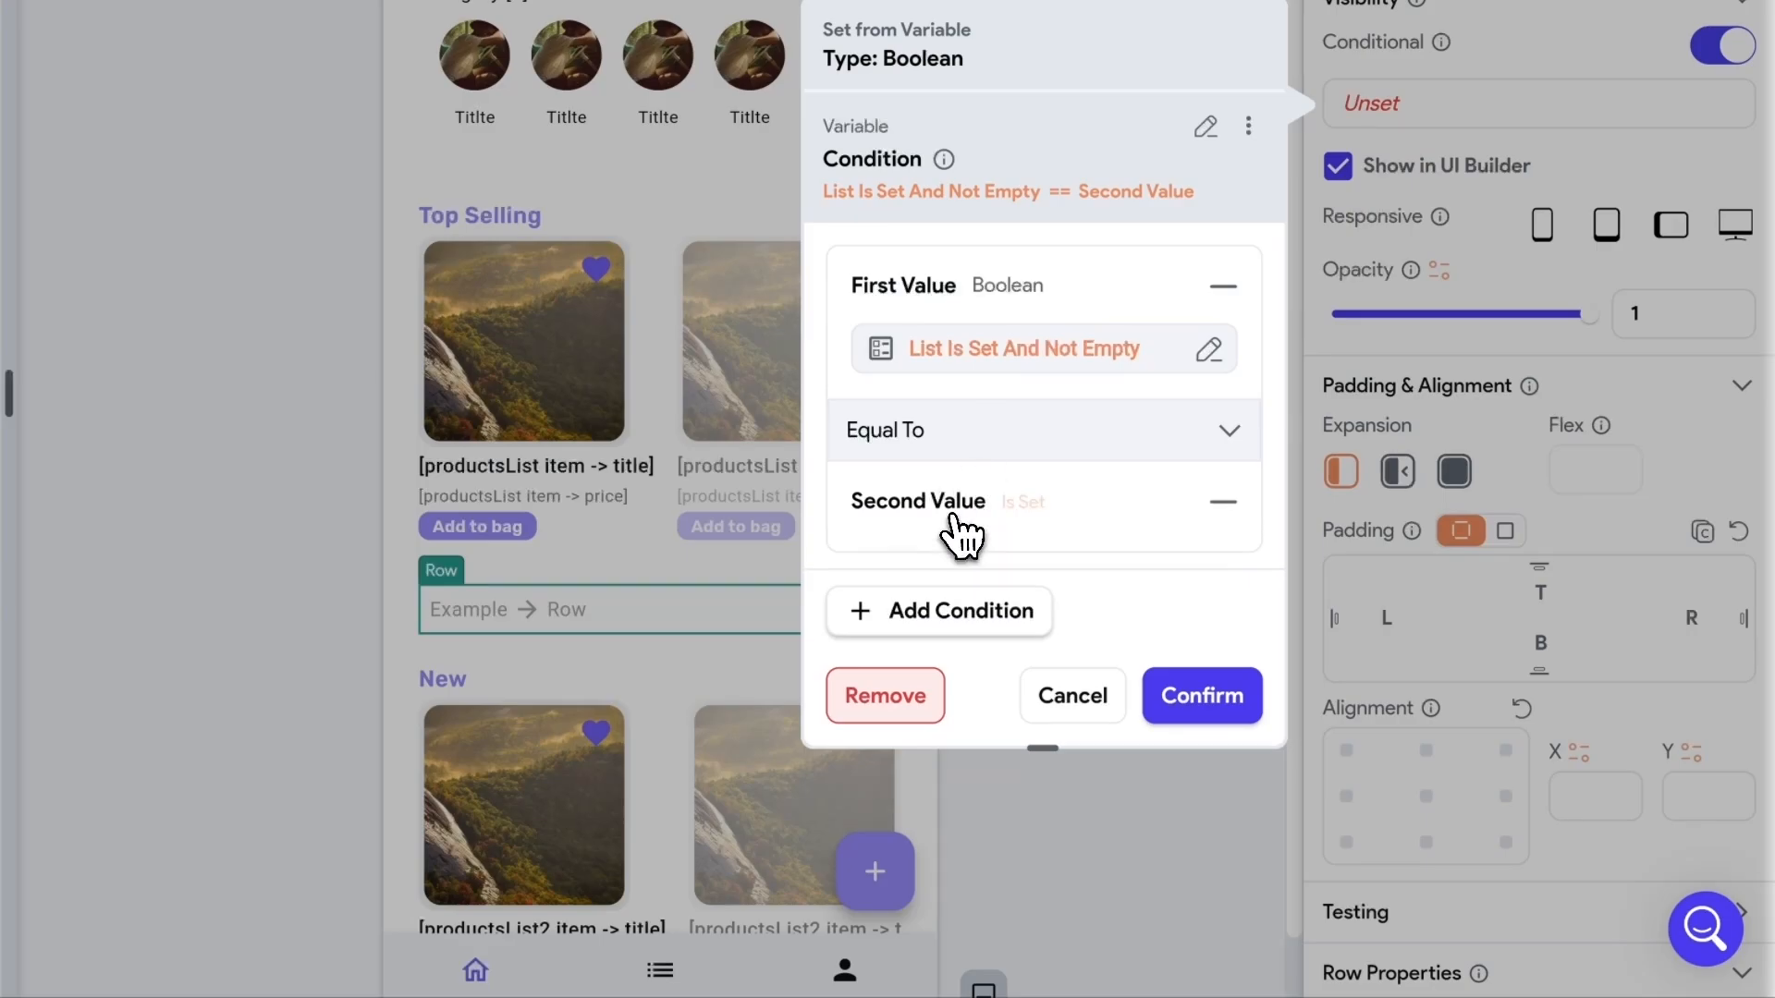
pyautogui.scroll(-1, 941, 610)
pyautogui.scroll(1, 948, 619)
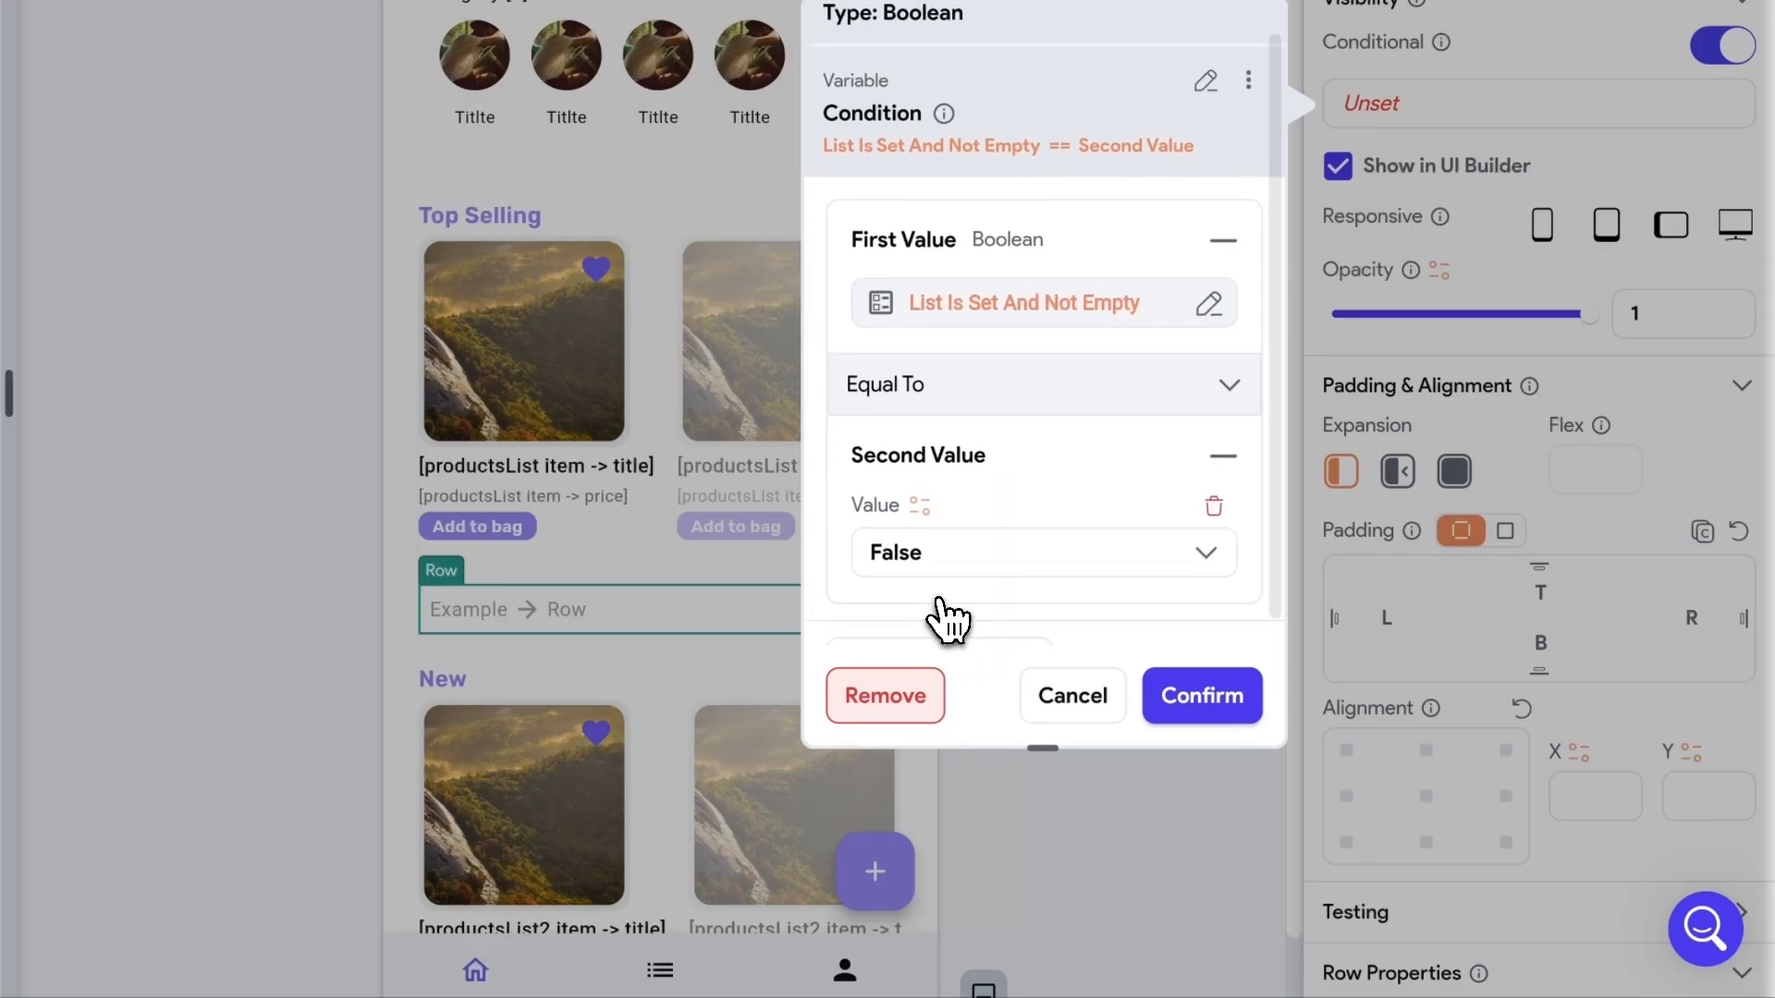
pyautogui.click(1201, 695)
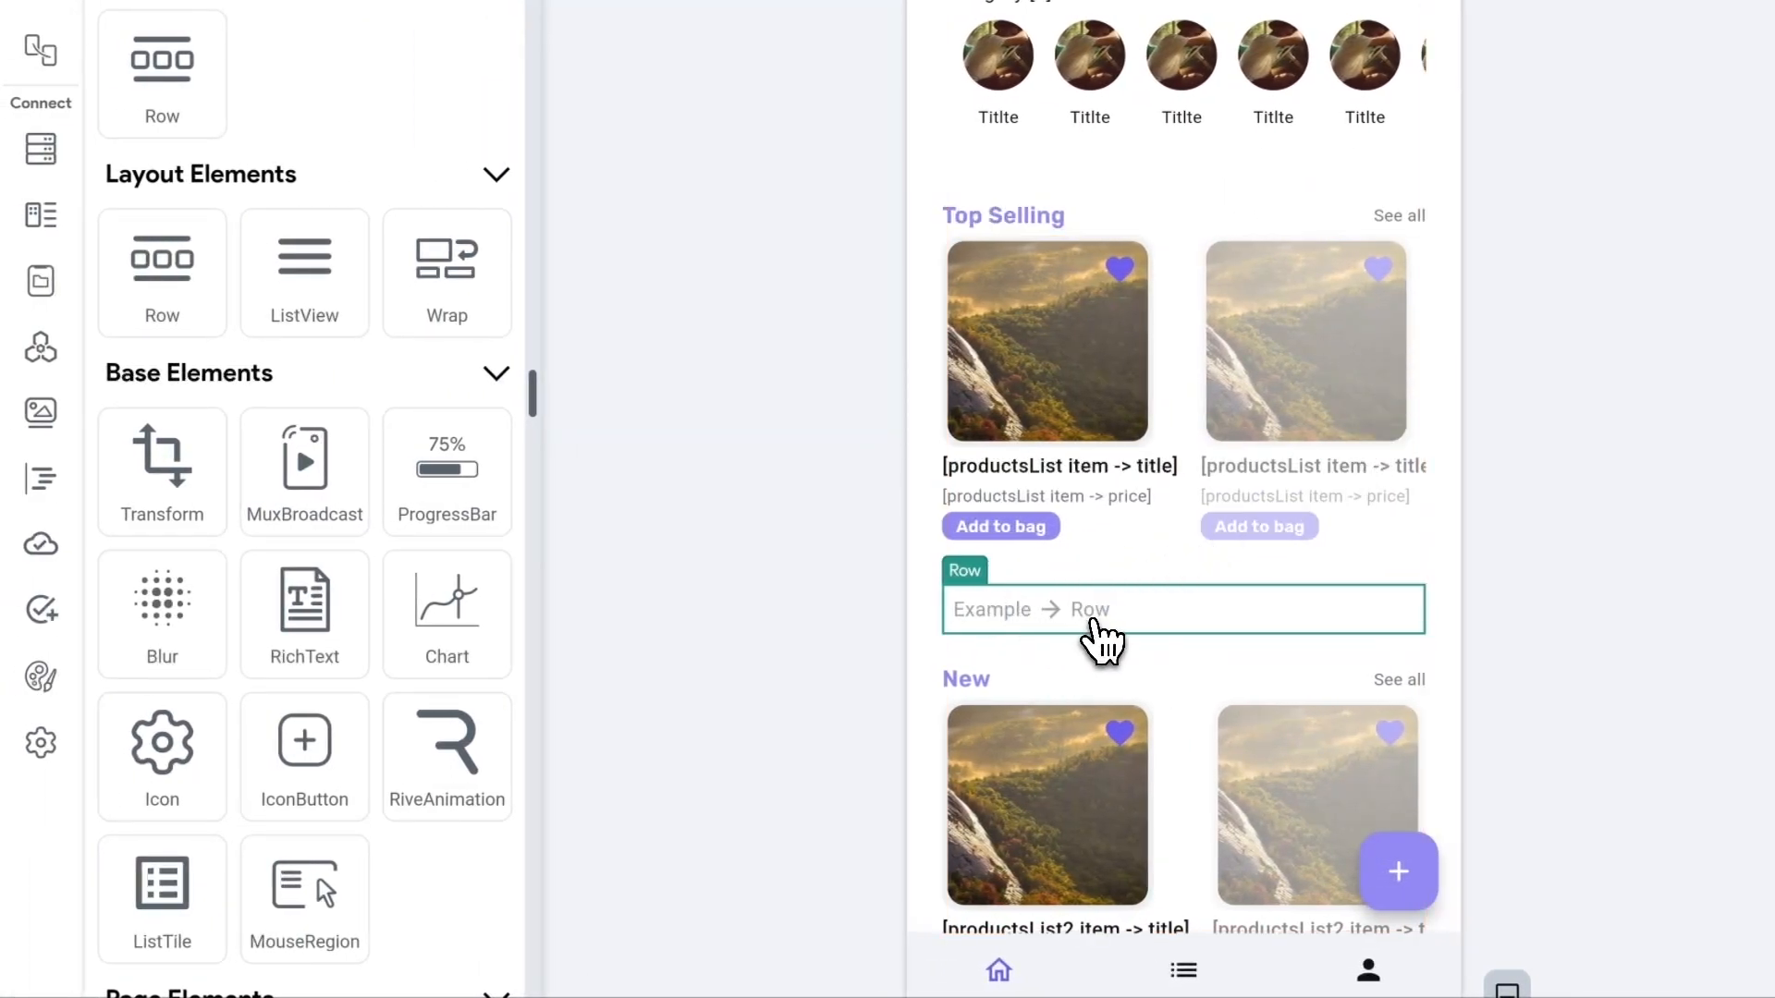
# - Find the LottieAnimation widget by searching for "lottie" and place it inside the new Row
pyautogui.click(230, 178)
pyautogui.press('super+a')
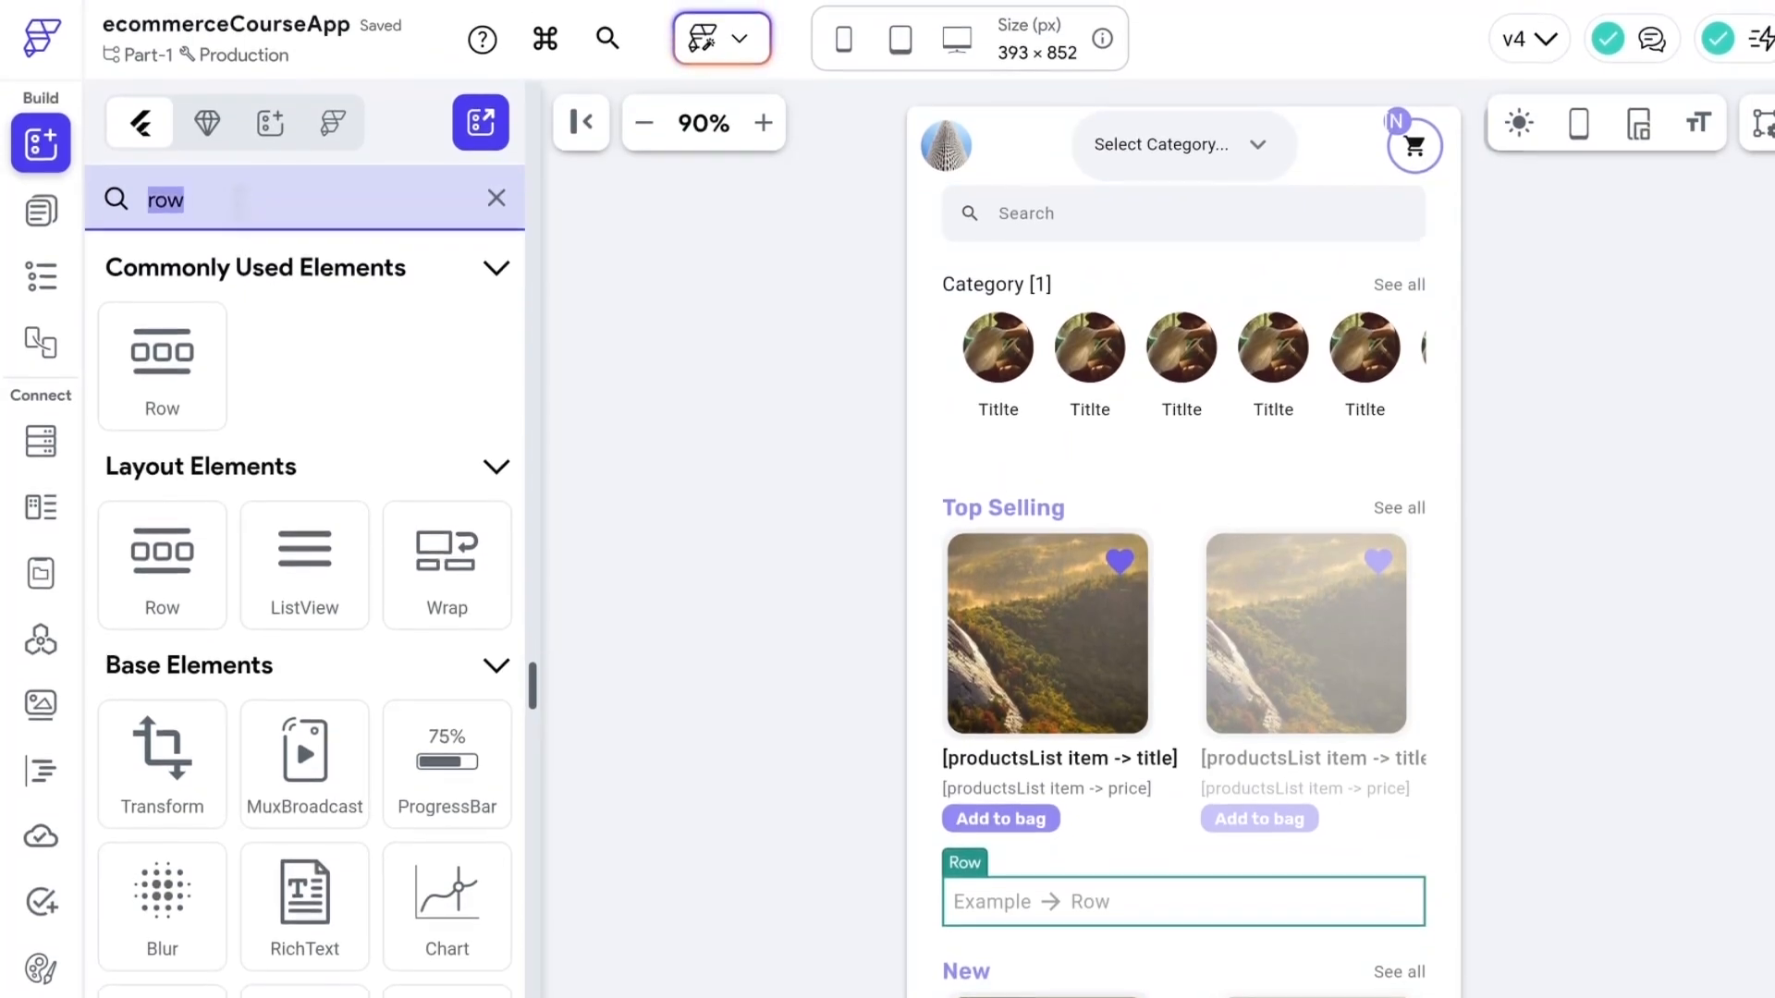
pyautogui.press('BackSpace')
pyautogui.write('lo')
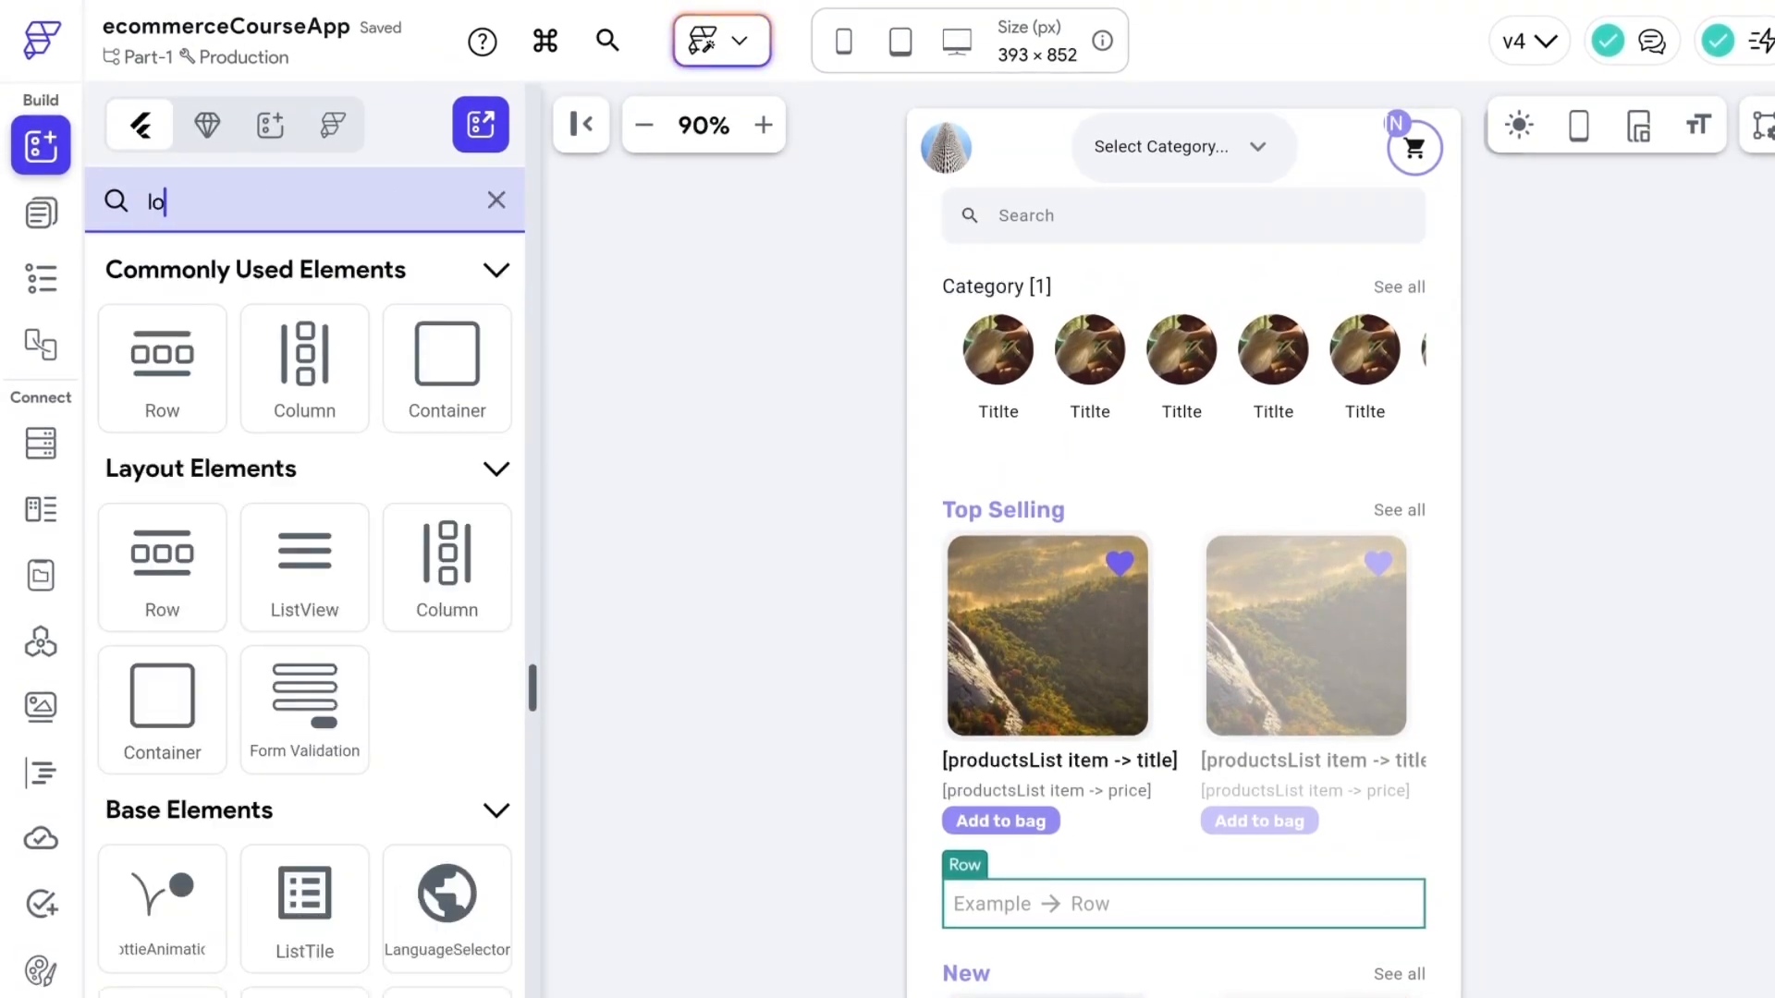
pyautogui.write('o')
pyautogui.press('BackSpace')
pyautogui.write('ttie')
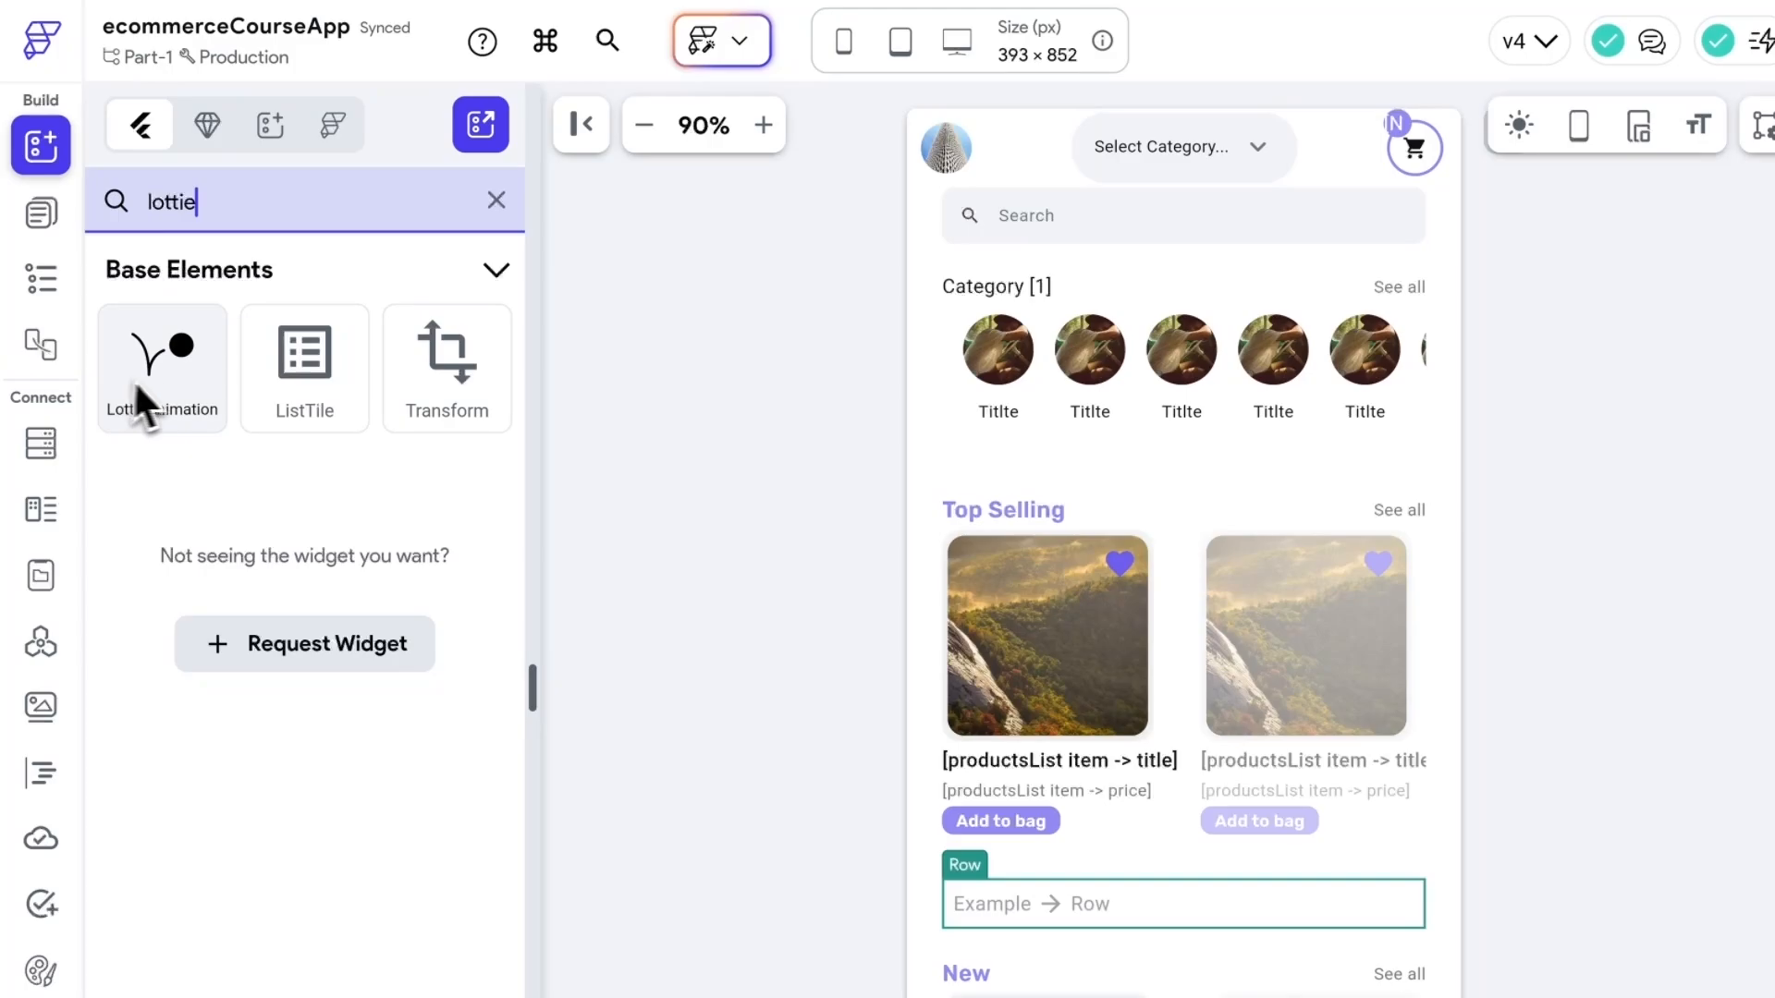
pyautogui.moveTo(135, 387); pyautogui.dragTo(1074, 901)
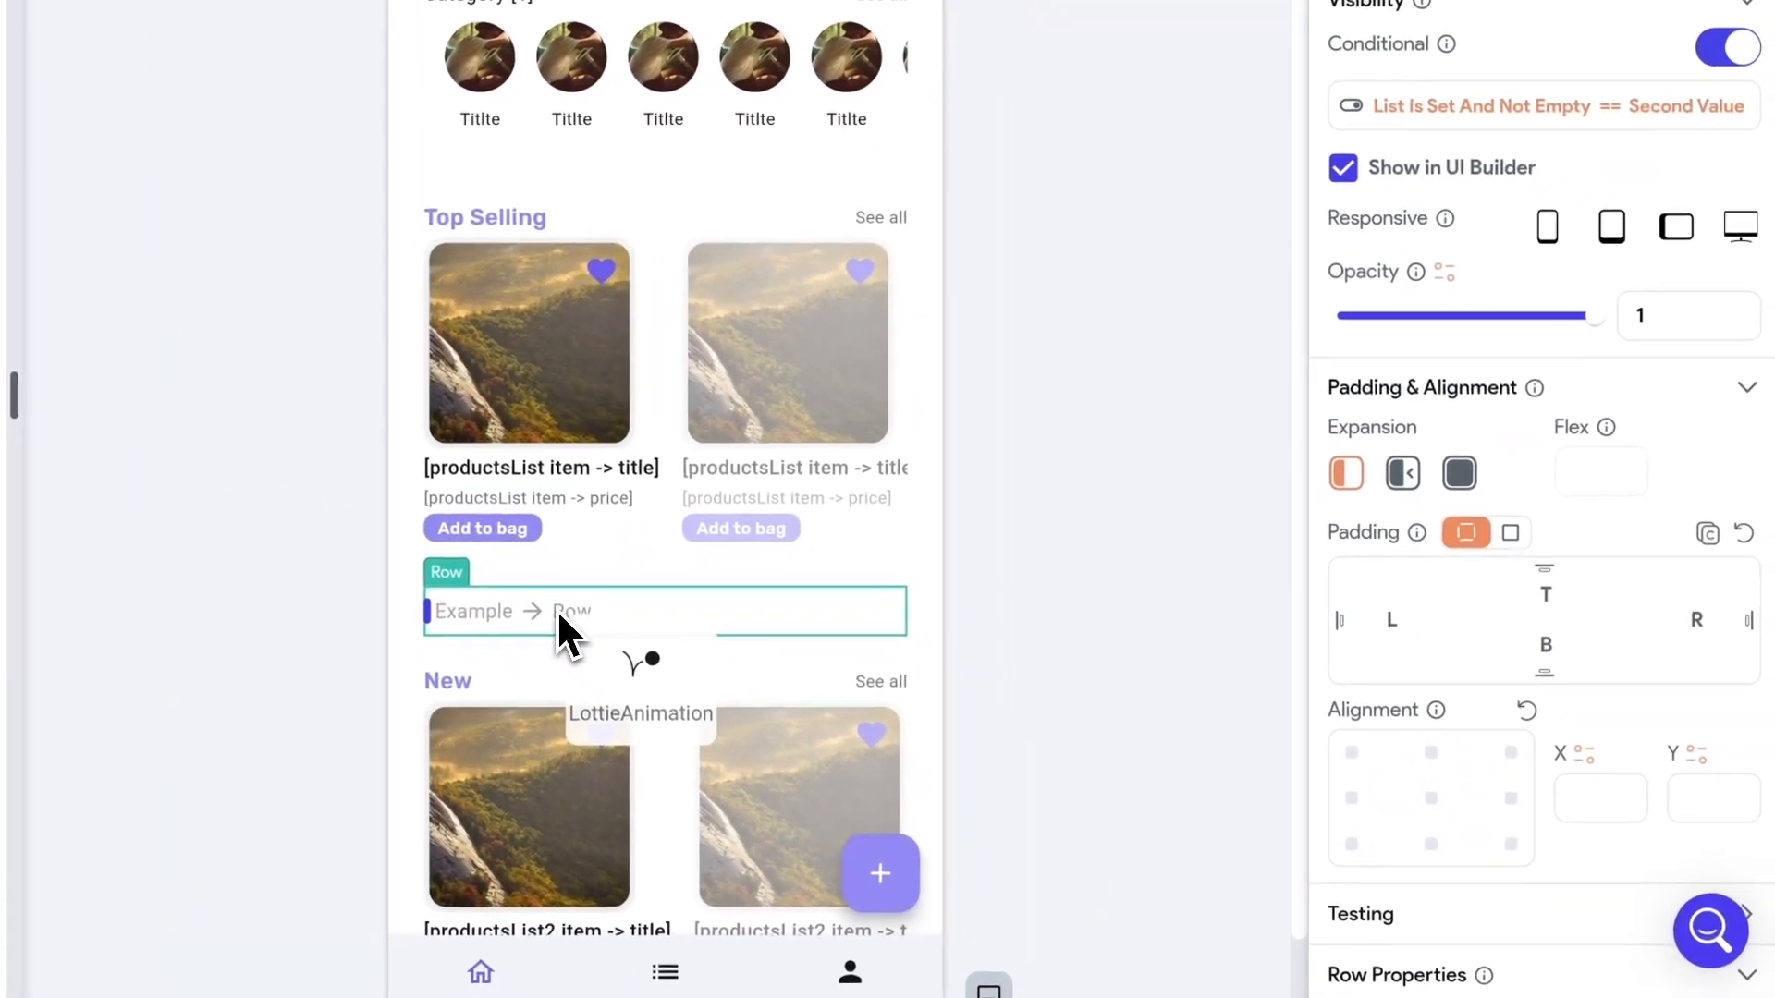
pyautogui.moveTo(556, 608); pyautogui.dragTo(553, 606)
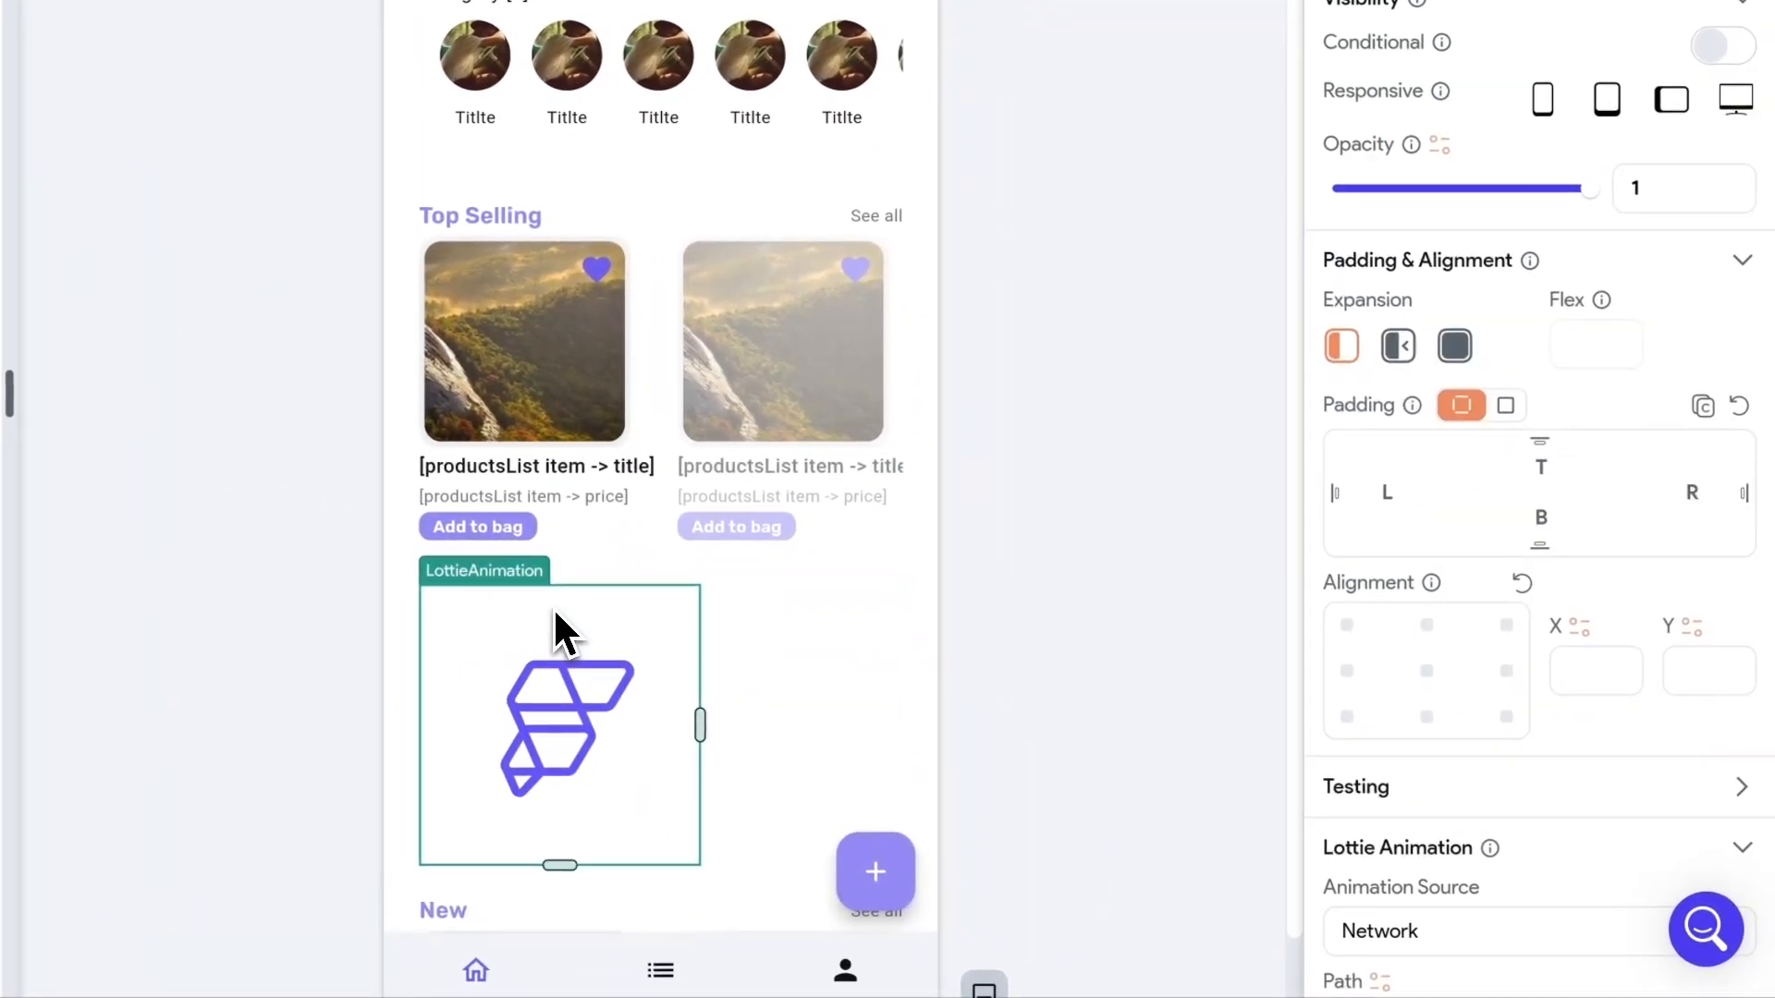
# - Examine the Lottie animation's source choices and its network path
pyautogui.scroll(-8, 1549, 305)
pyautogui.scroll(1, 1541, 422)
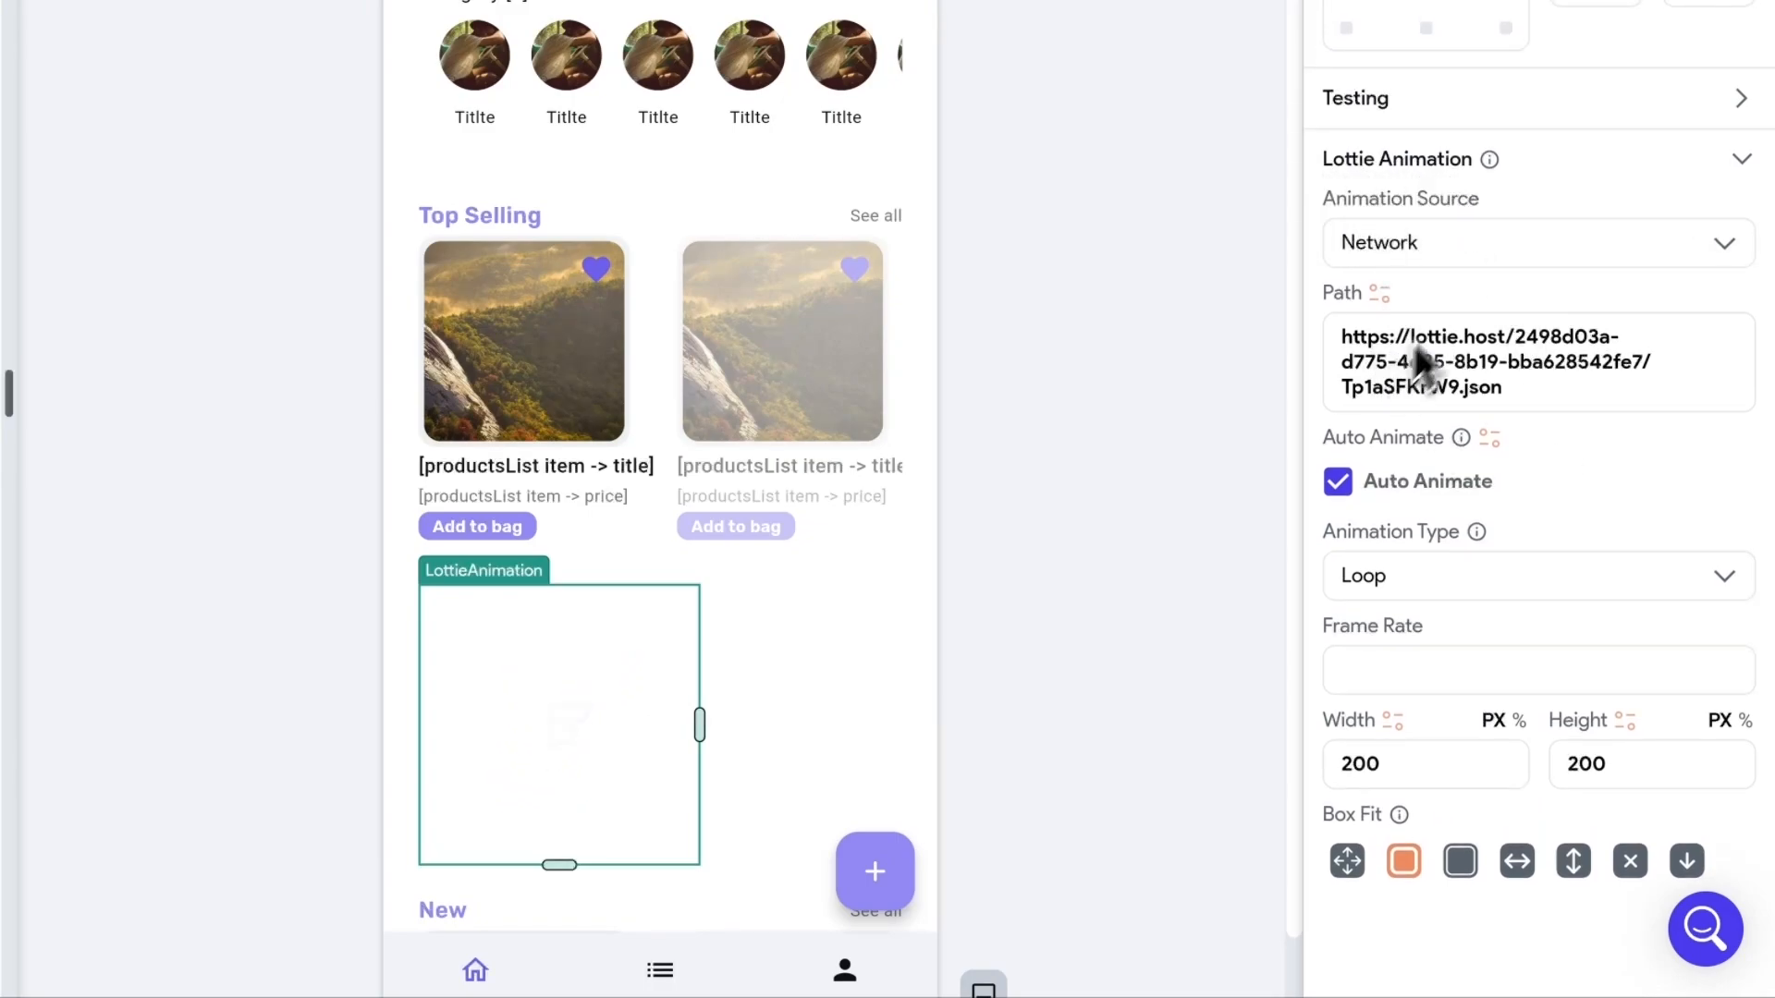
pyautogui.moveTo(1534, 386); pyautogui.dragTo(1323, 346)
pyautogui.click(1539, 393)
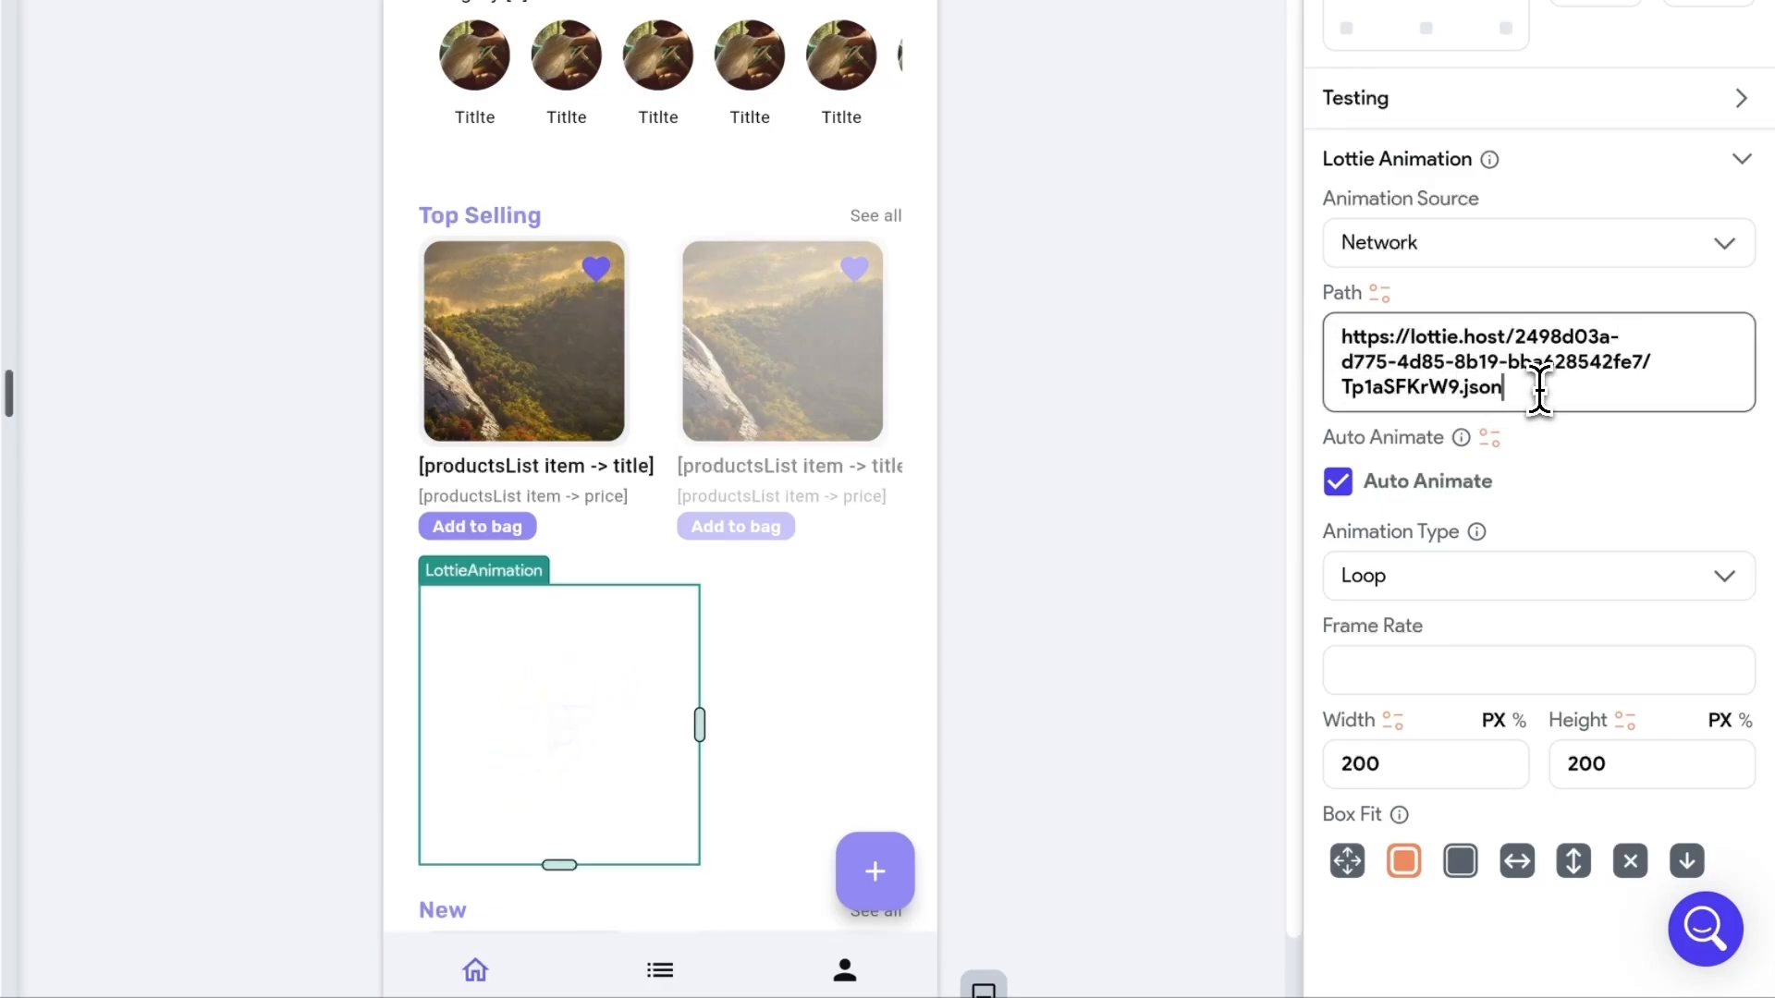
pyautogui.click(1530, 251)
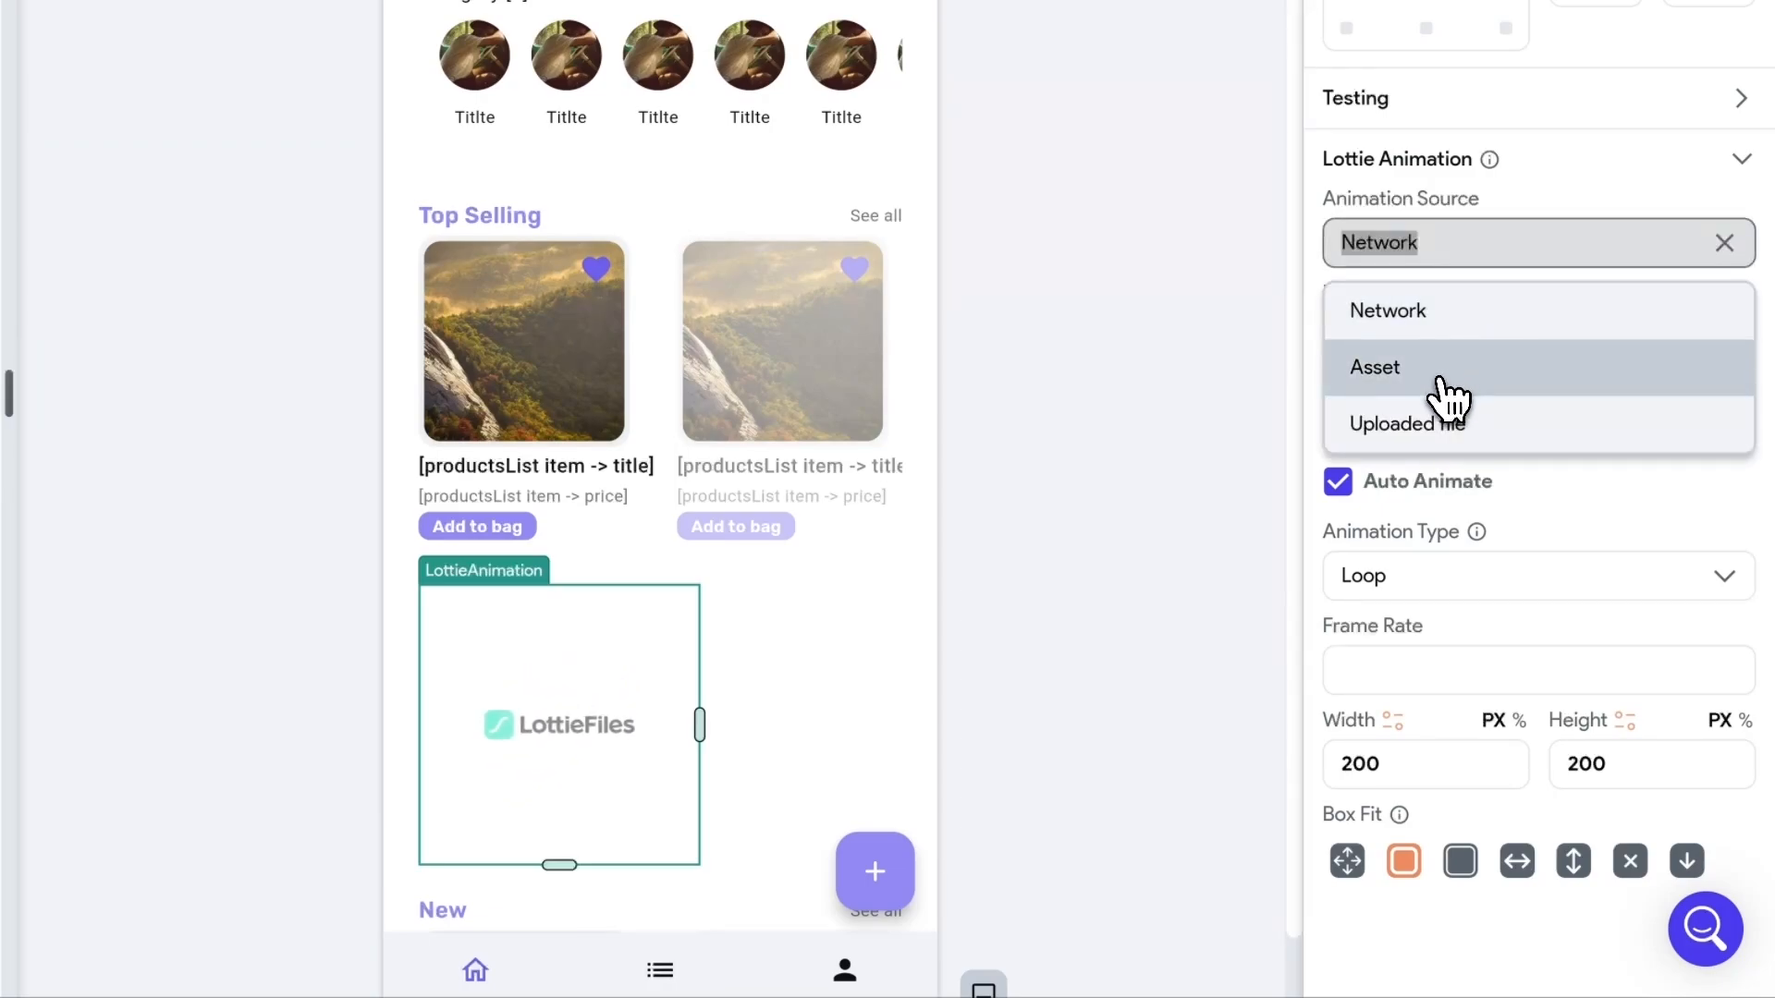
pyautogui.click(1426, 315)
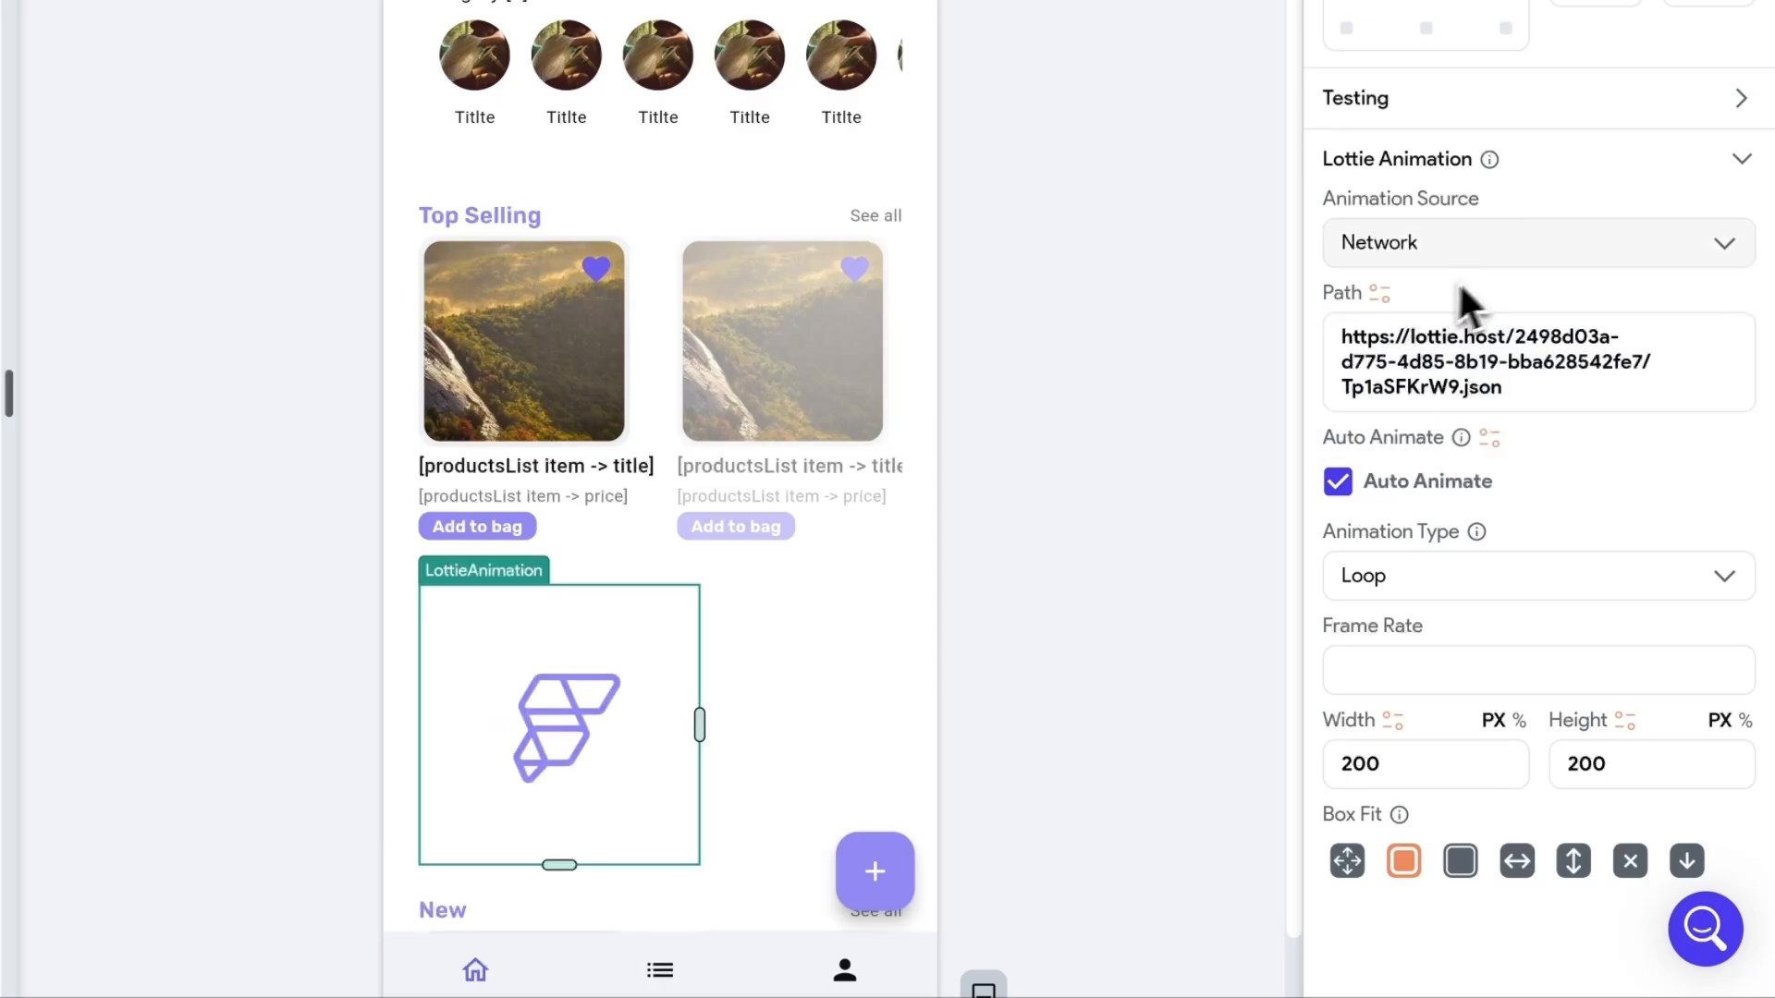
pyautogui.moveTo(1533, 402); pyautogui.dragTo(1343, 343)
pyautogui.click(1553, 393)
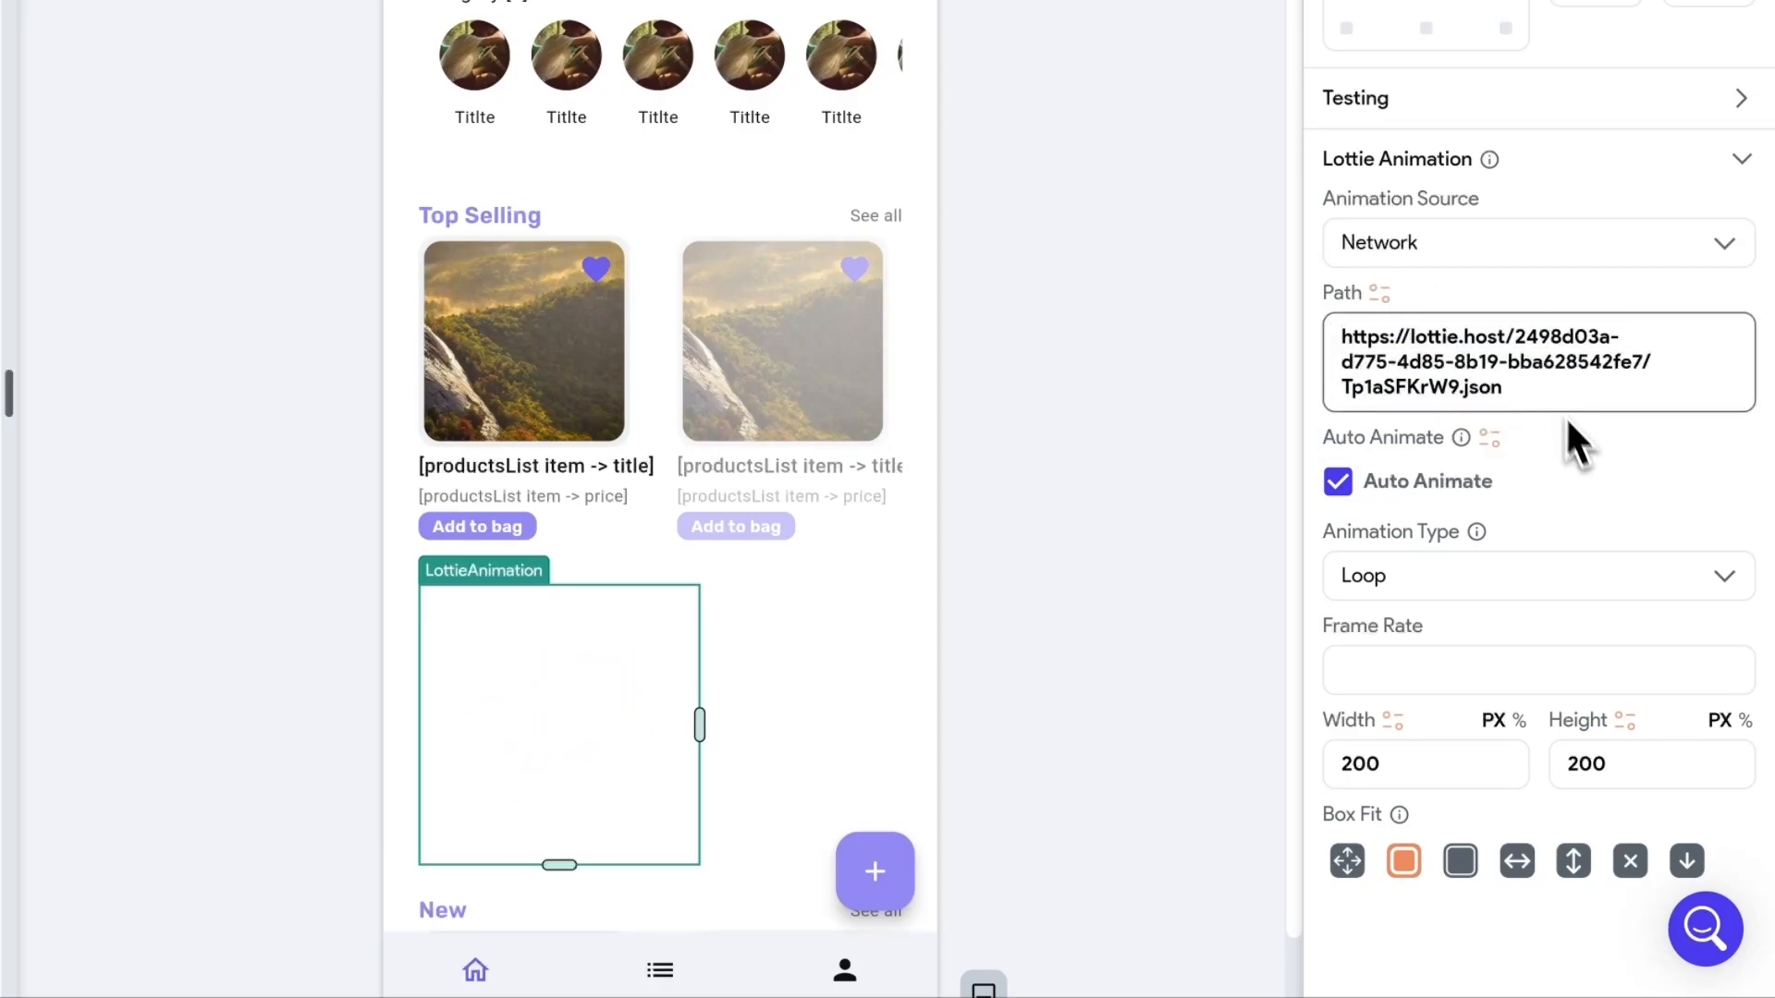
pyautogui.scroll(-1, 1588, 440)
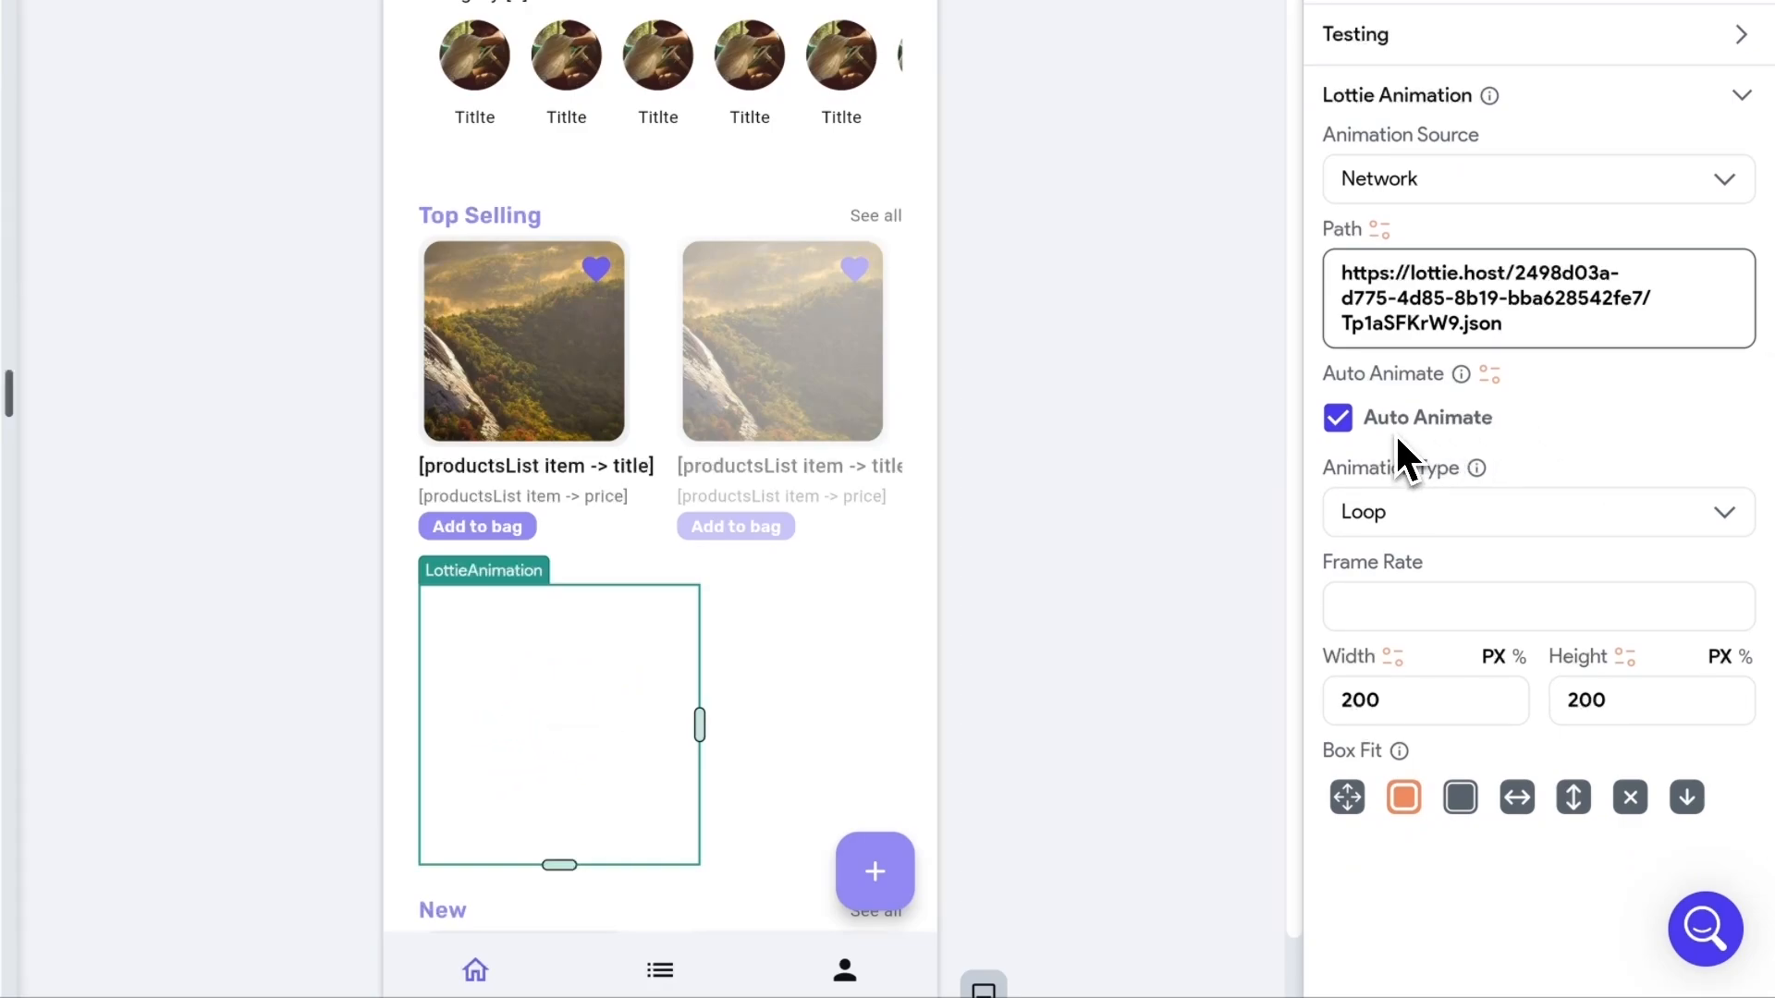
# - Review the Lottie animation's type choices, box fit and JSON path without changing them
pyautogui.click(1410, 512)
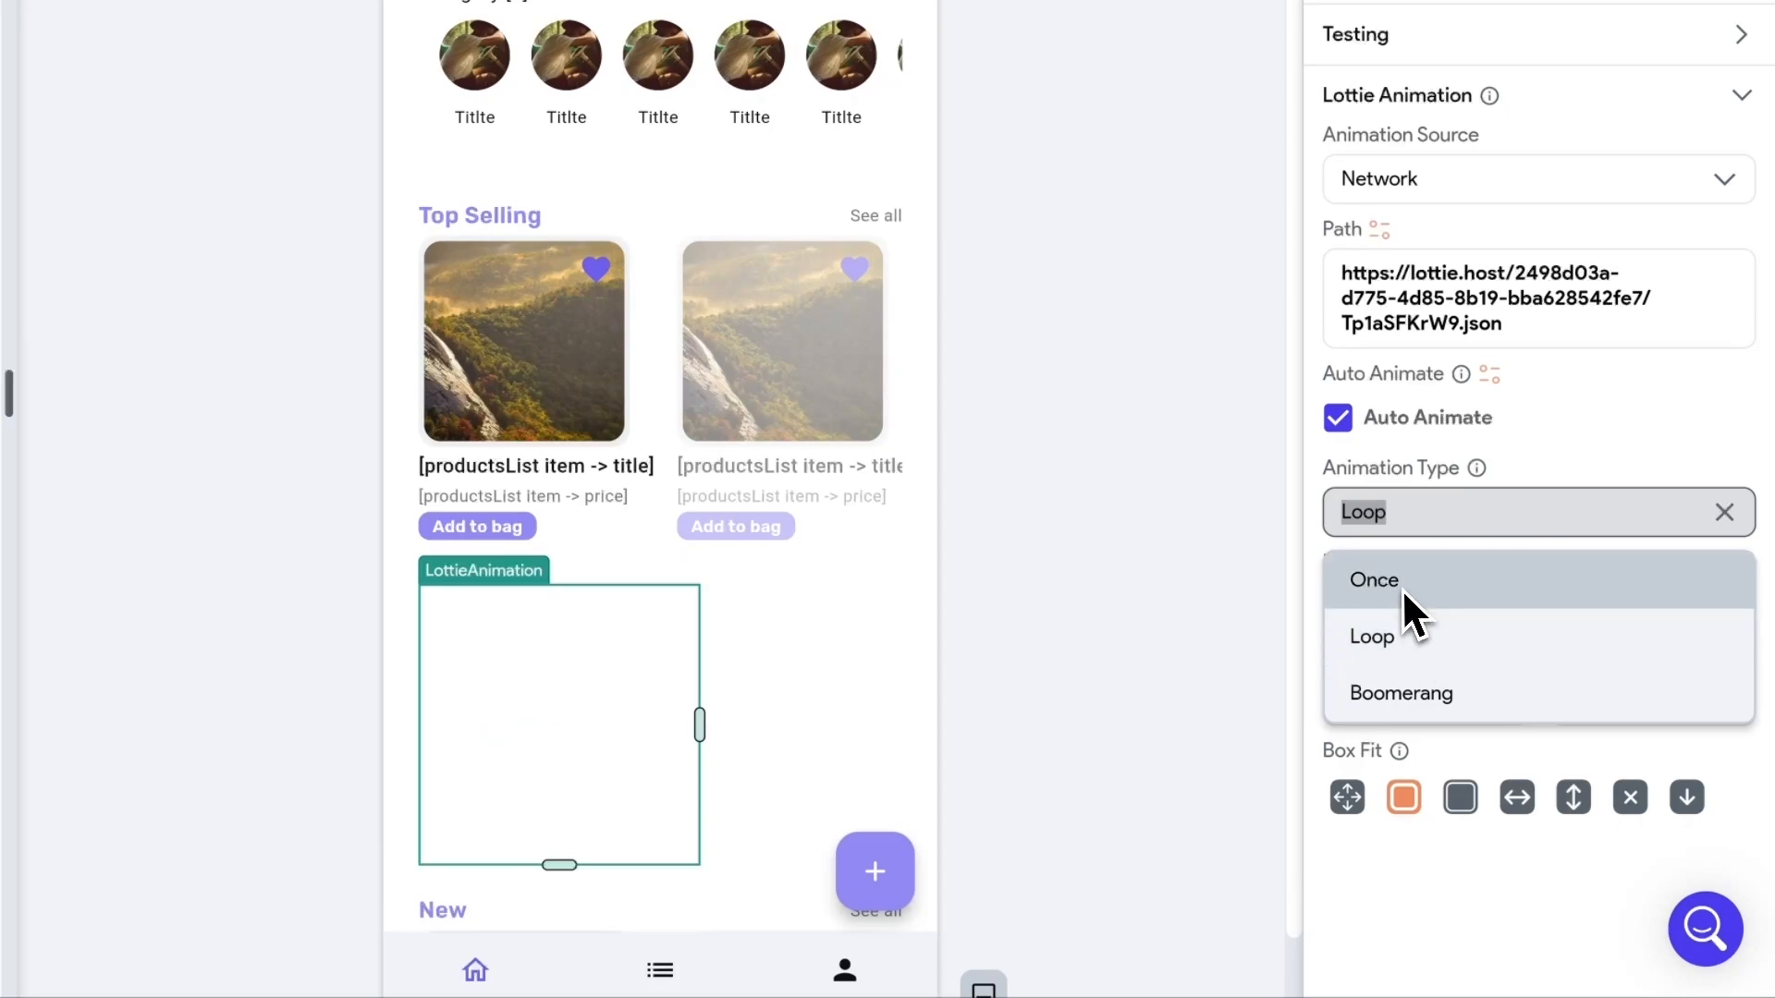
pyautogui.click(1586, 452)
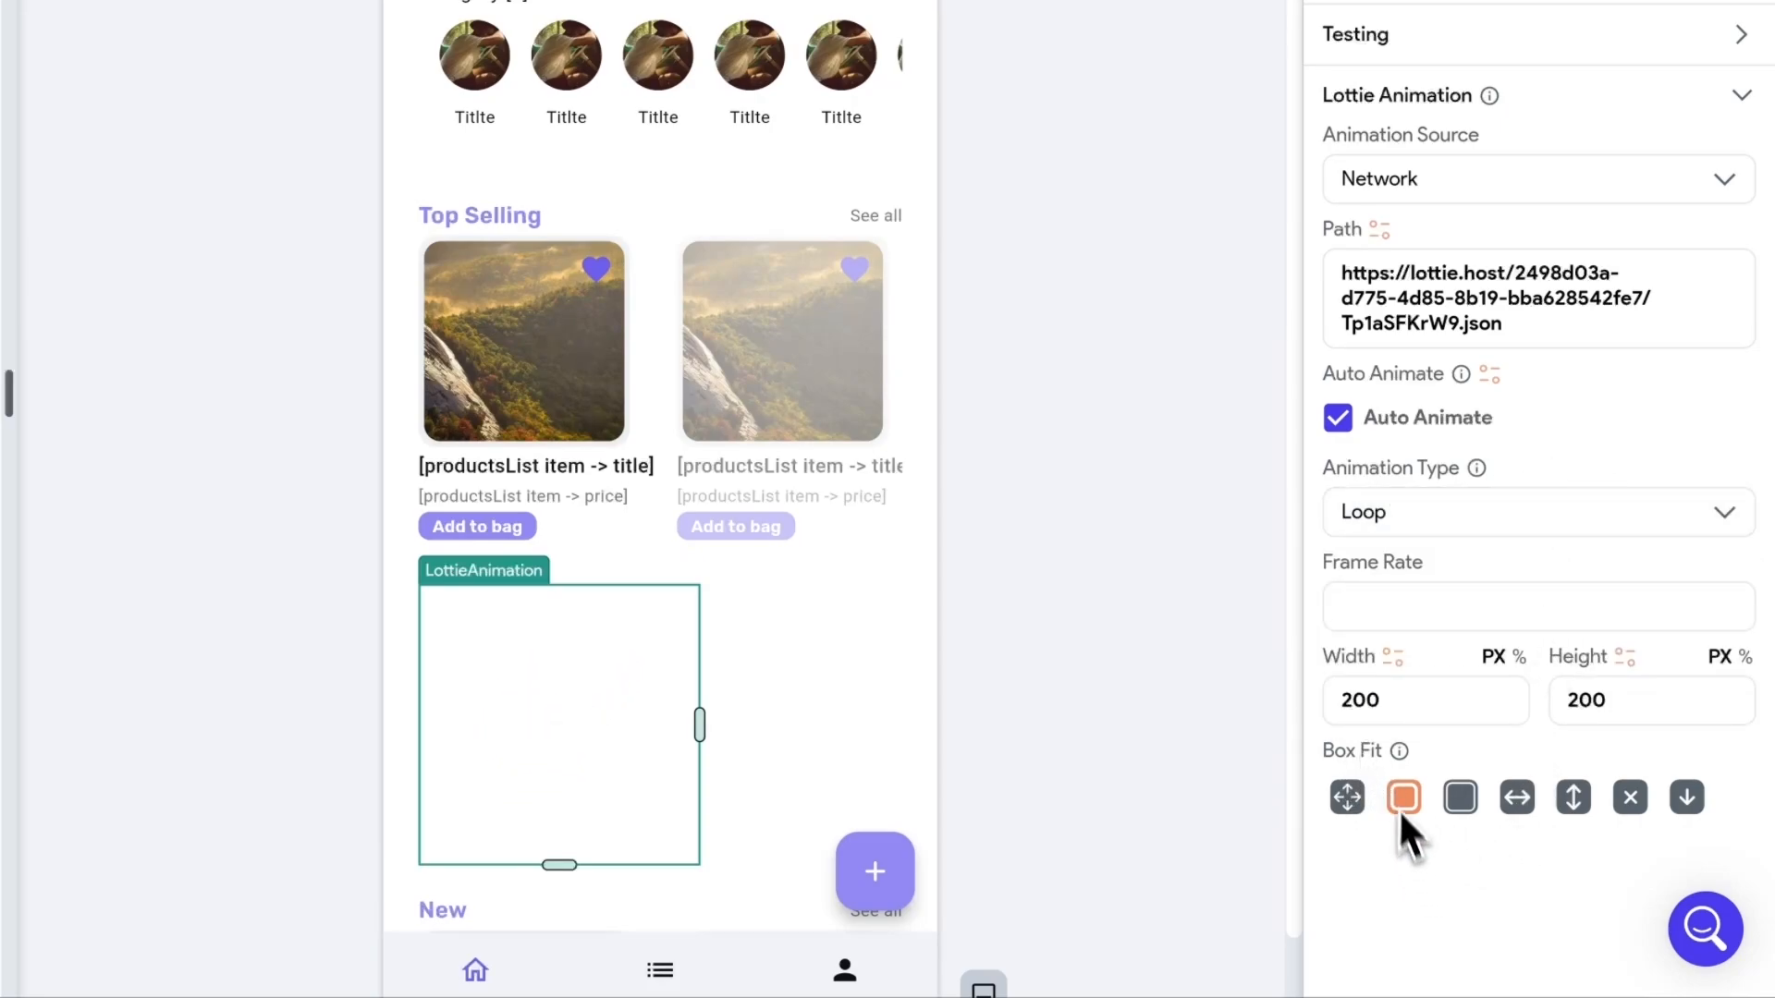
pyautogui.moveTo(1400, 756)
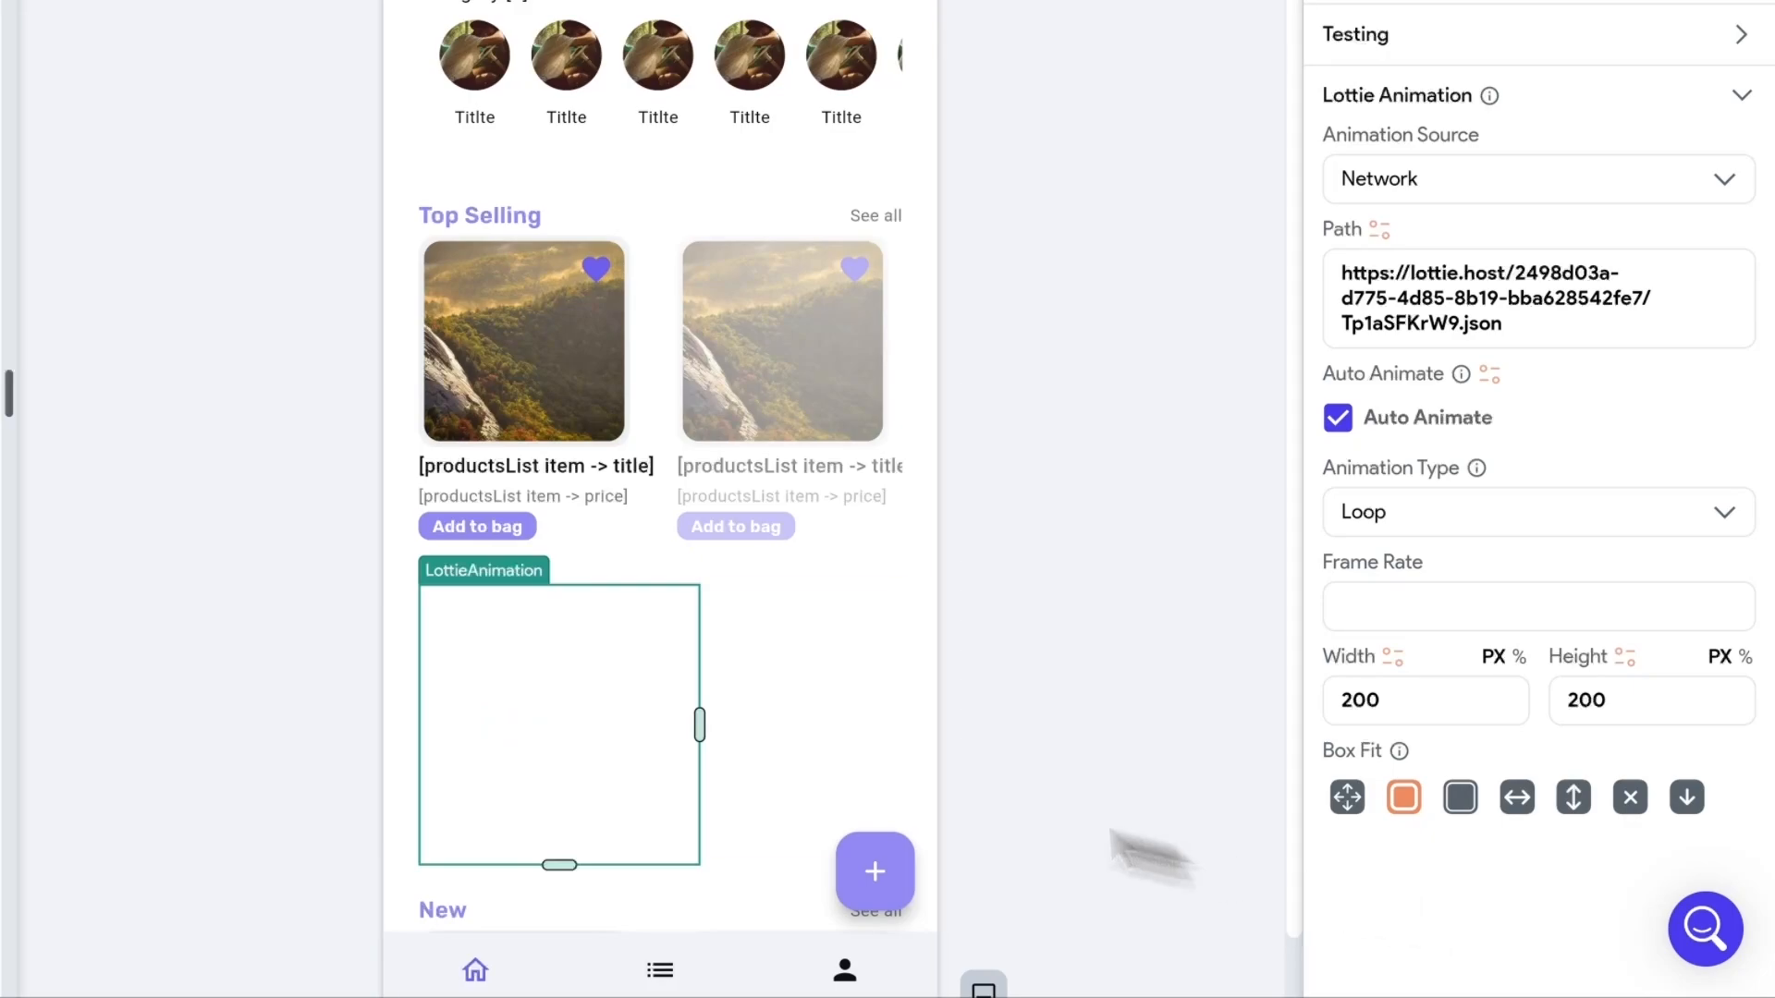
pyautogui.scroll(1, 1485, 625)
pyautogui.scroll(-1, 1485, 625)
pyautogui.moveTo(1514, 324); pyautogui.dragTo(1319, 279)
pyautogui.click(1414, 293)
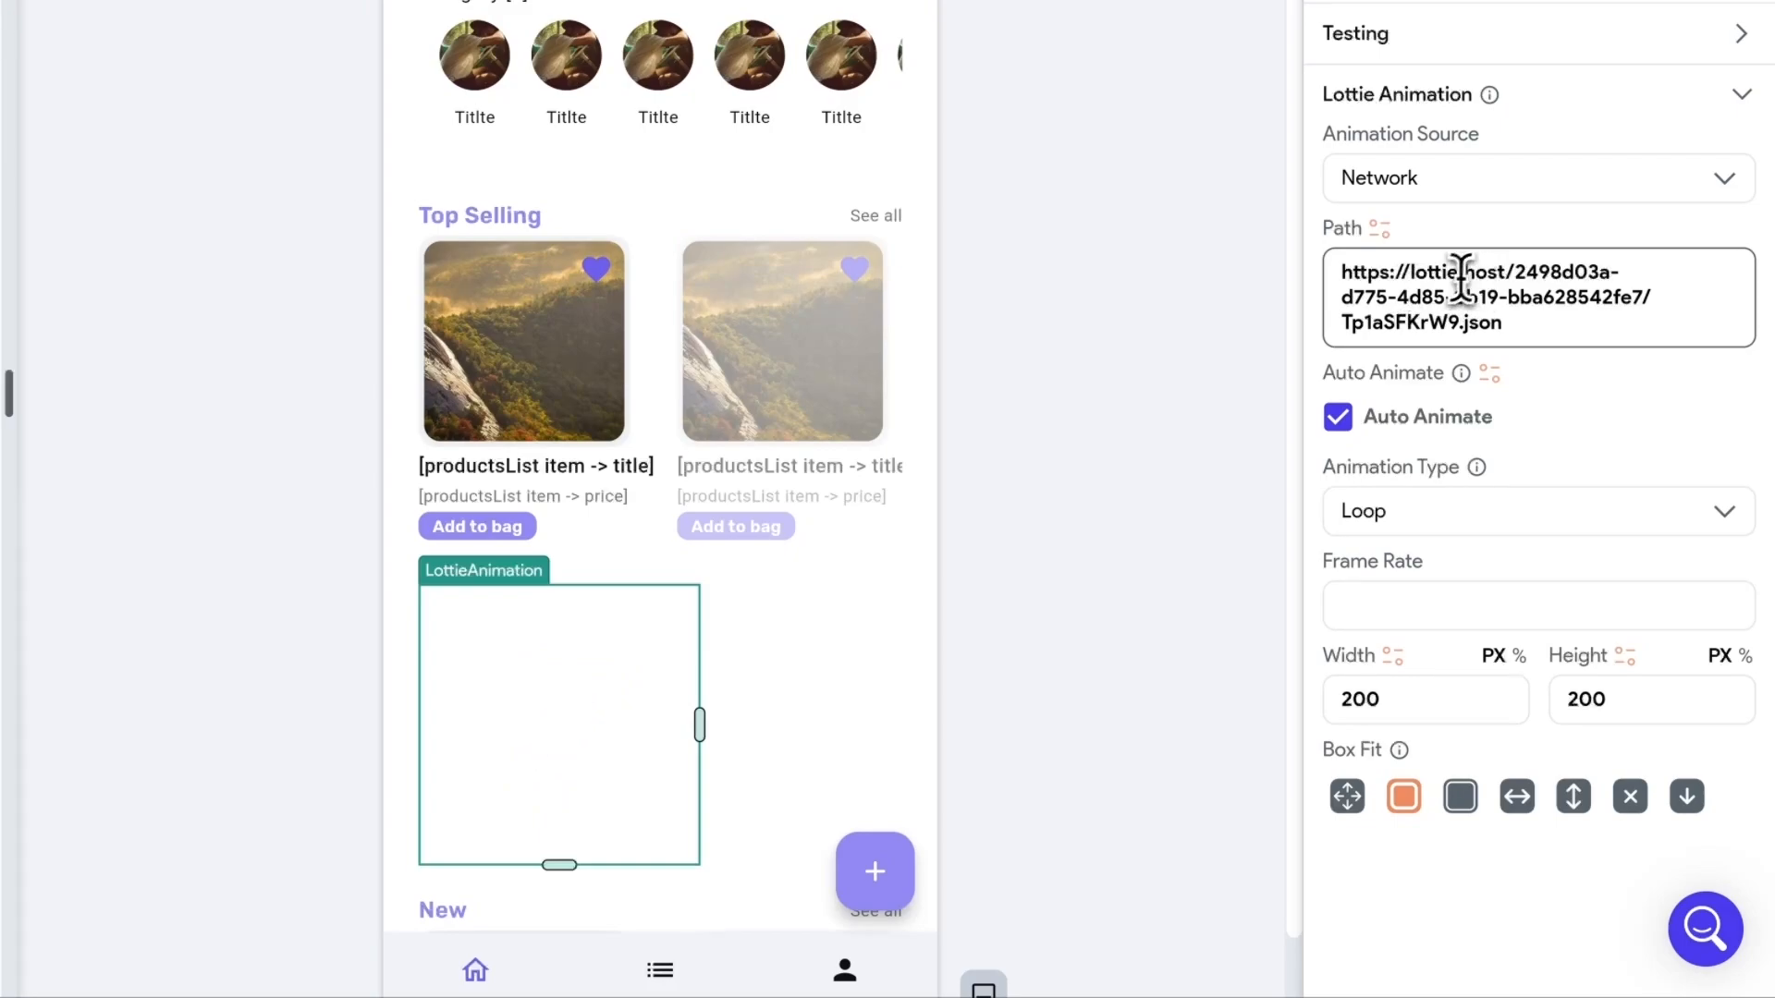
pyautogui.moveTo(1544, 333); pyautogui.dragTo(1298, 278)
pyautogui.click(1398, 285)
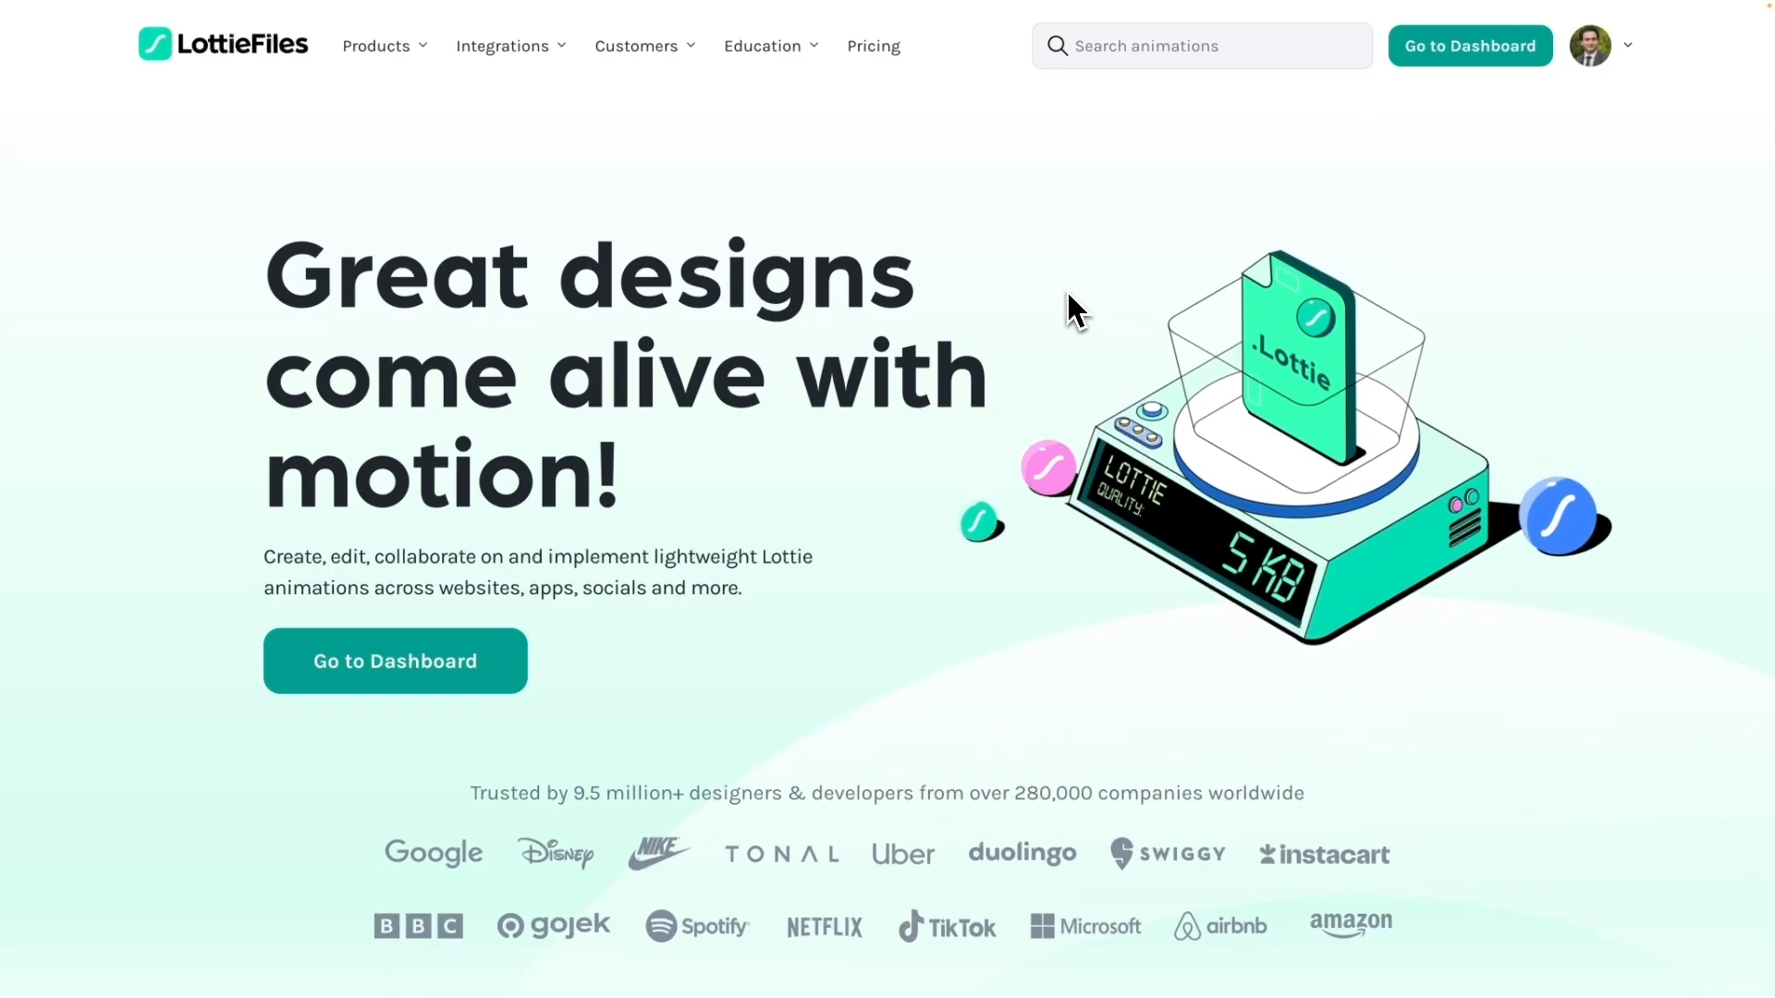
# - Switch to LottieFiles, search for "nothing found" and open the animation of a woman in a purple cap holding an empty box
pyautogui.click(1145, 56)
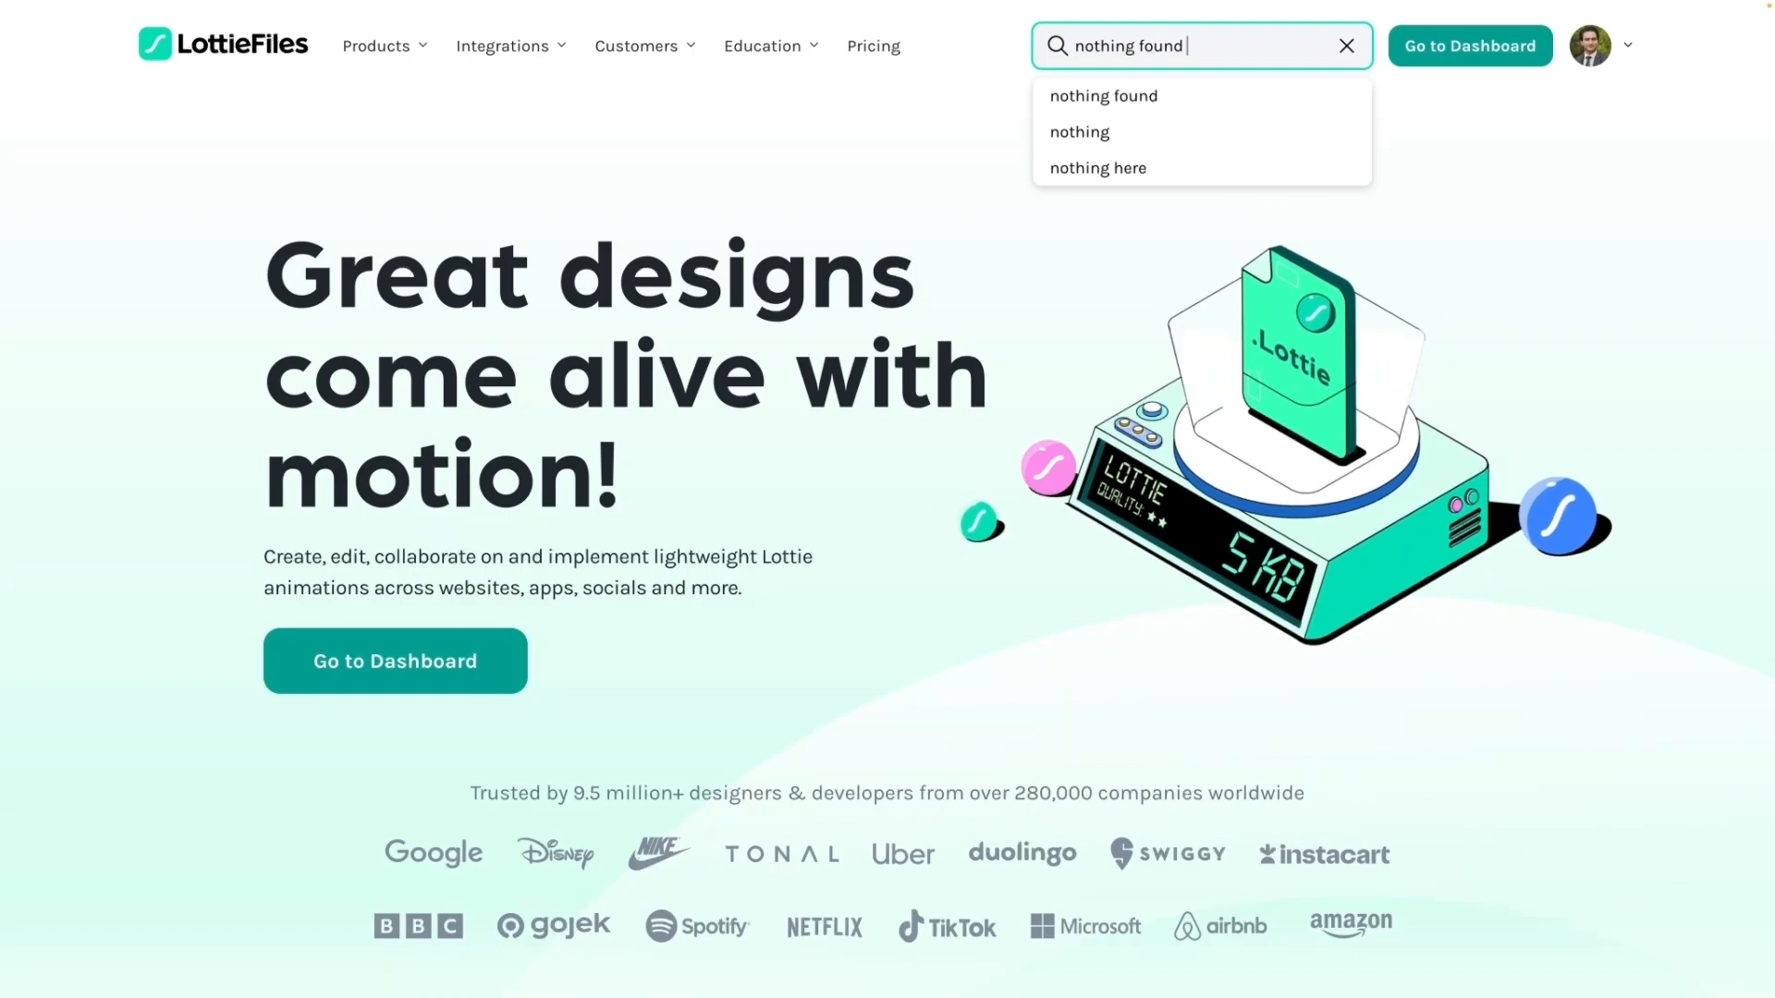
pyautogui.press('Return')
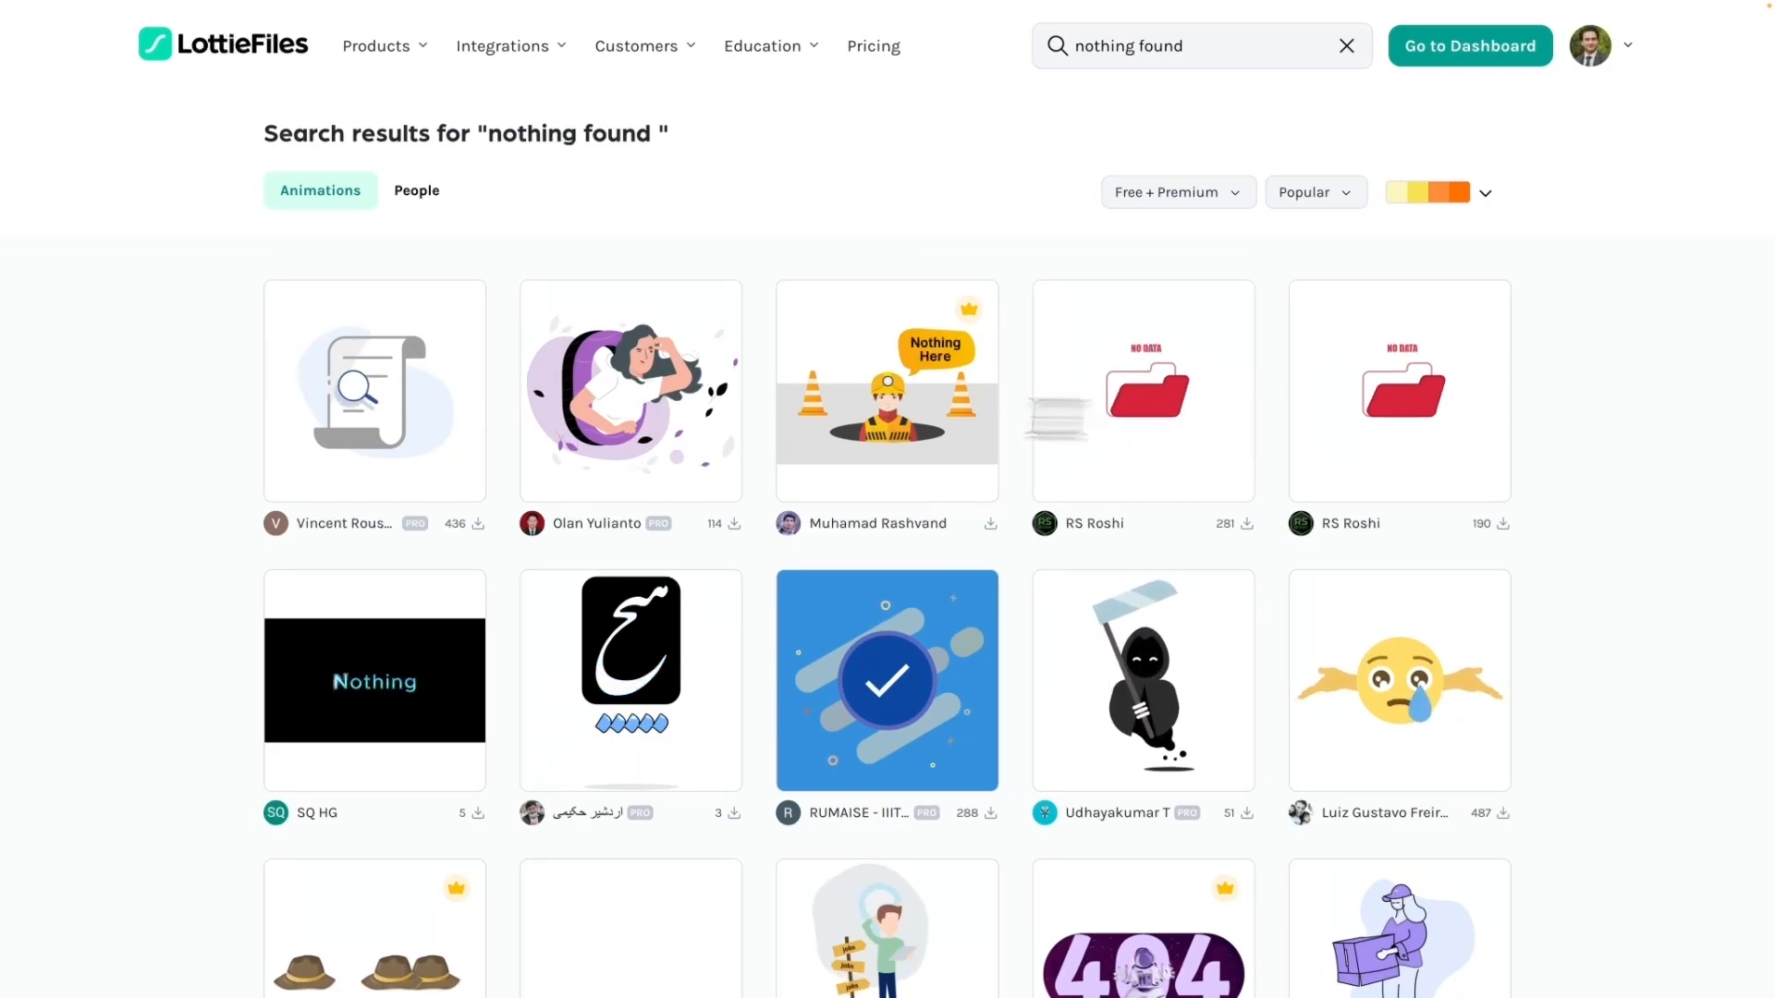
pyautogui.scroll(-7, 198, 448)
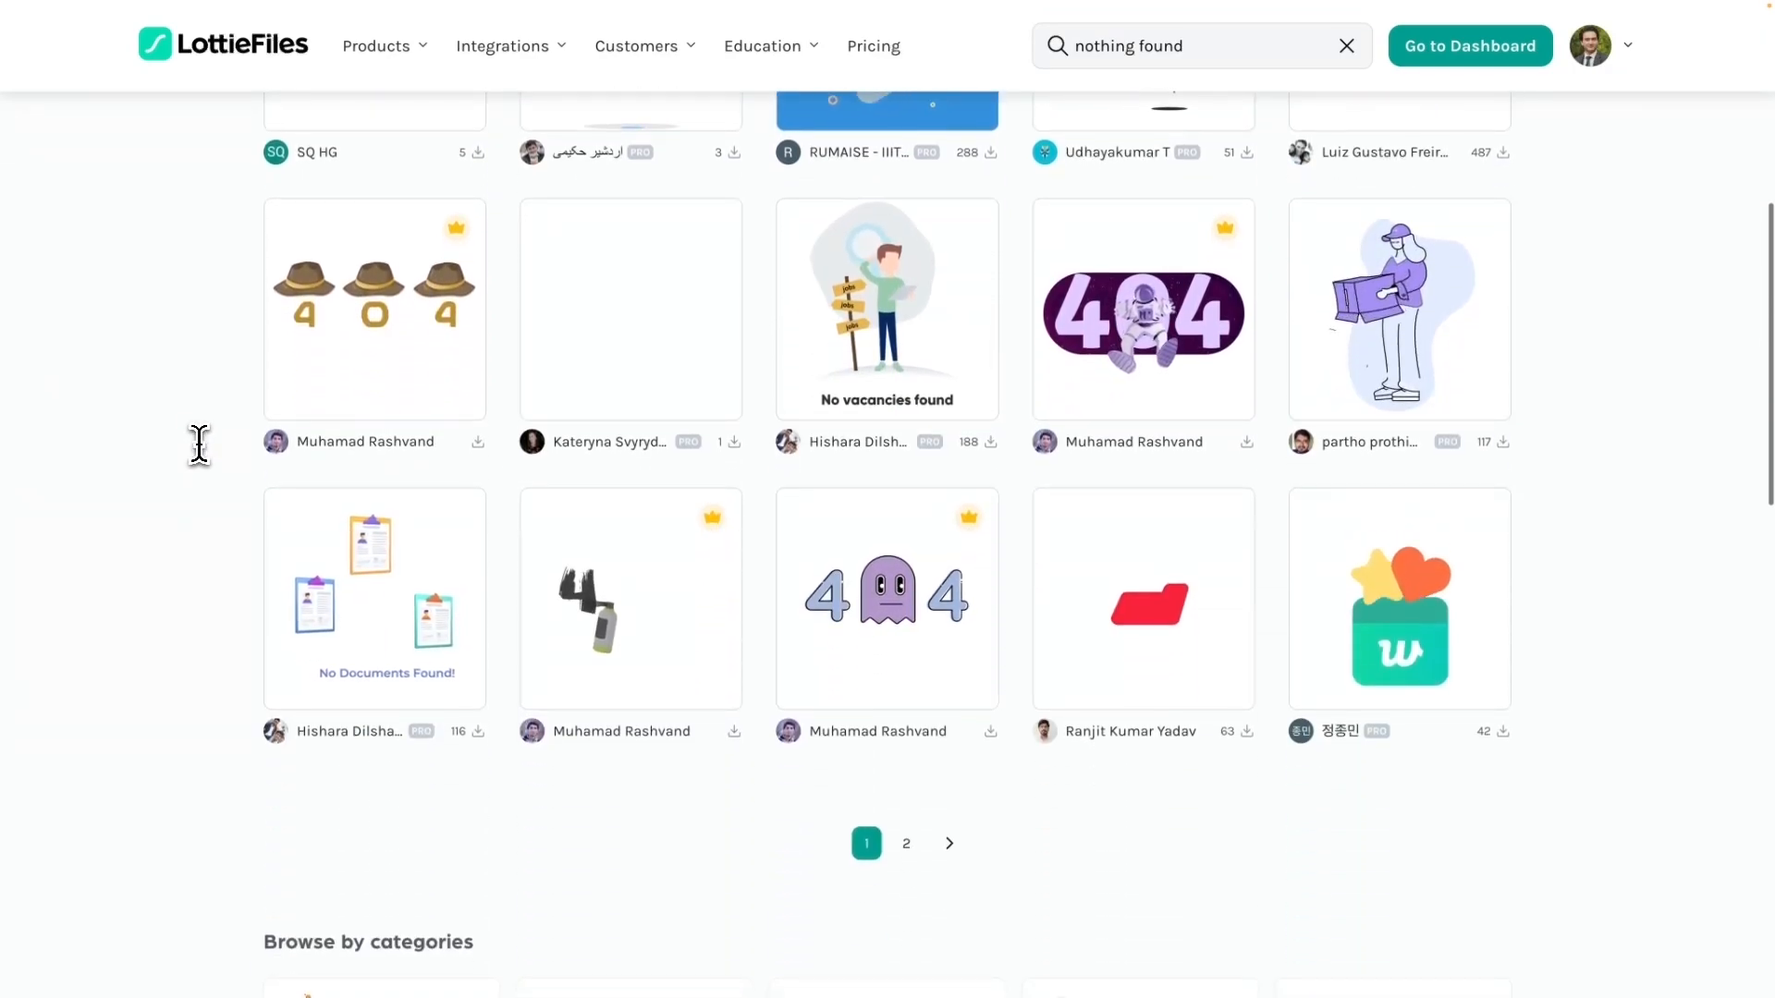
pyautogui.scroll(4, 198, 447)
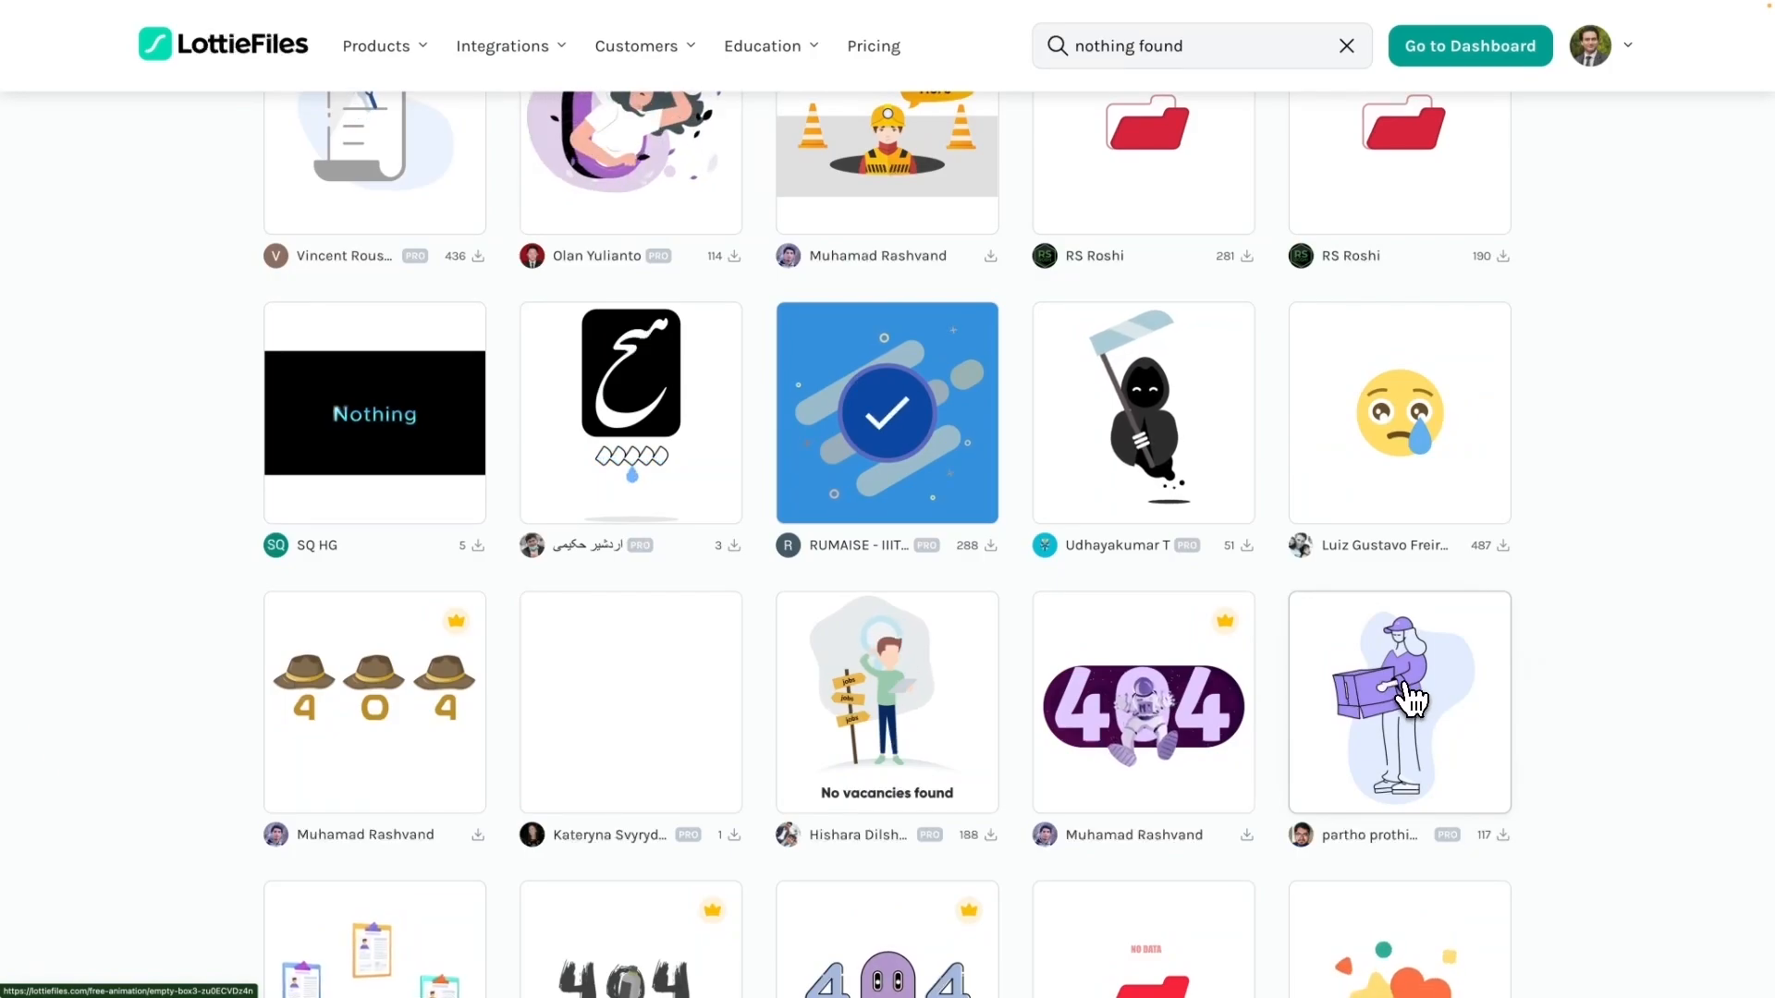
pyautogui.click(1415, 723)
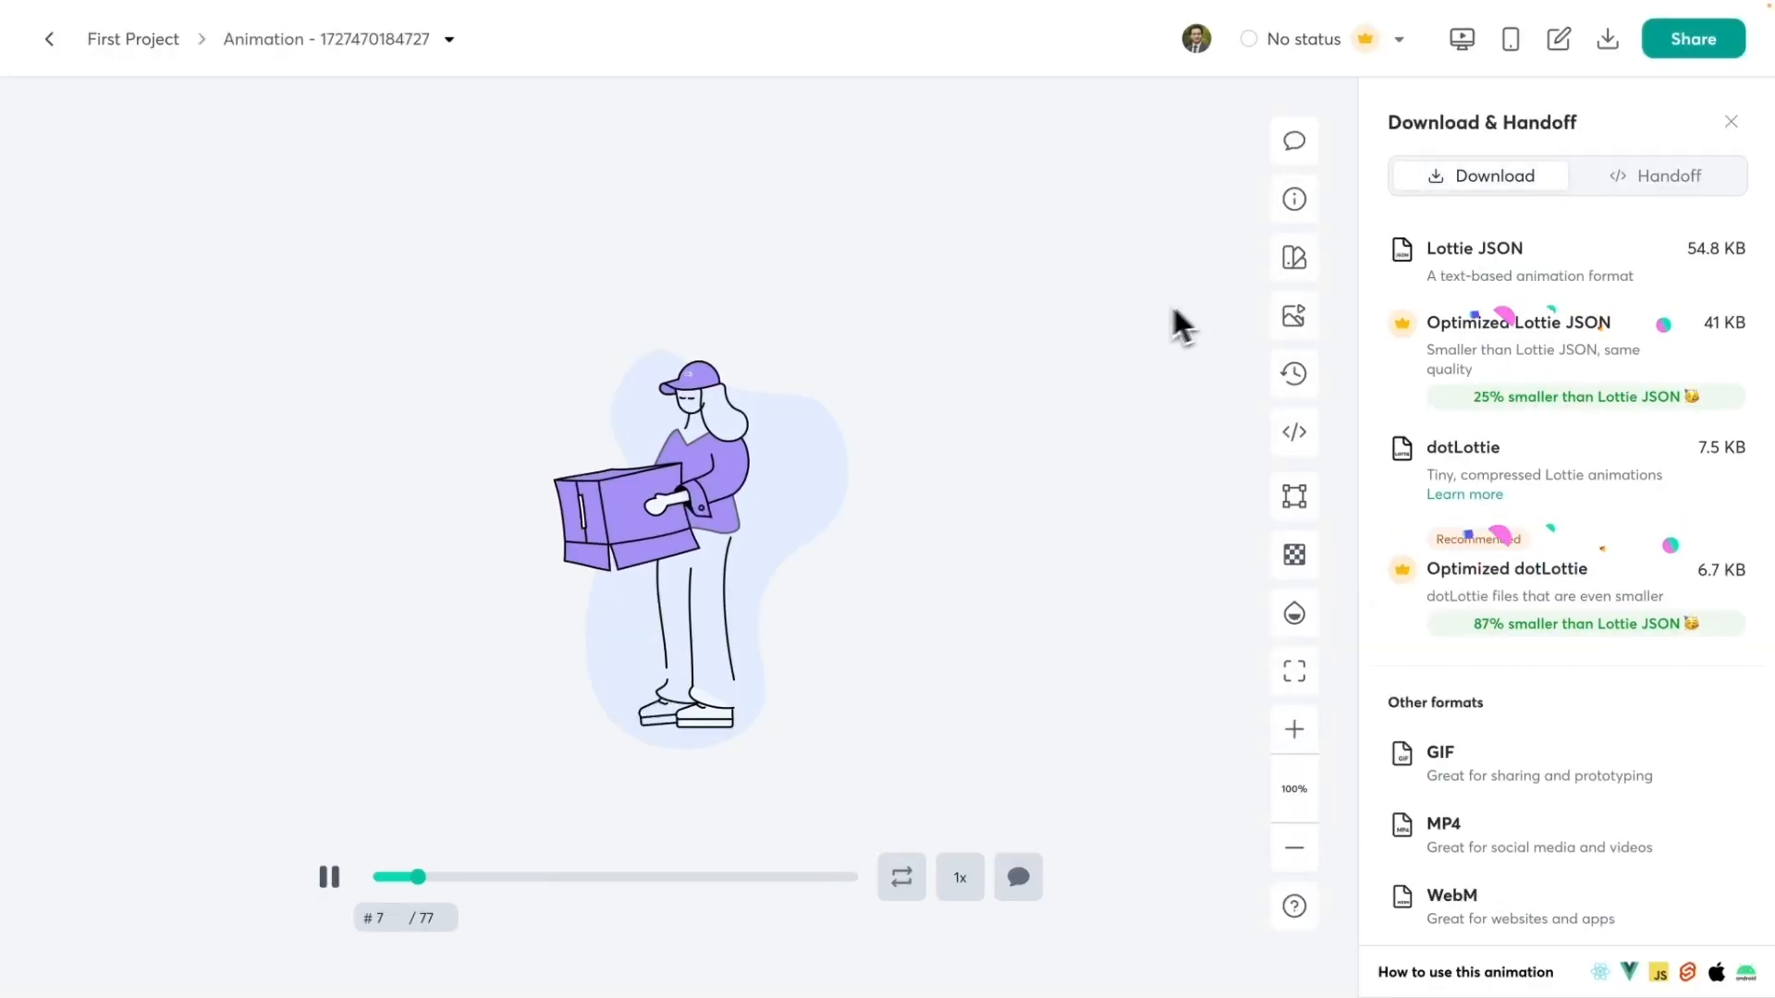
# - Pause the empty-box animation and review the file formats offered for download
pyautogui.click(749, 499)
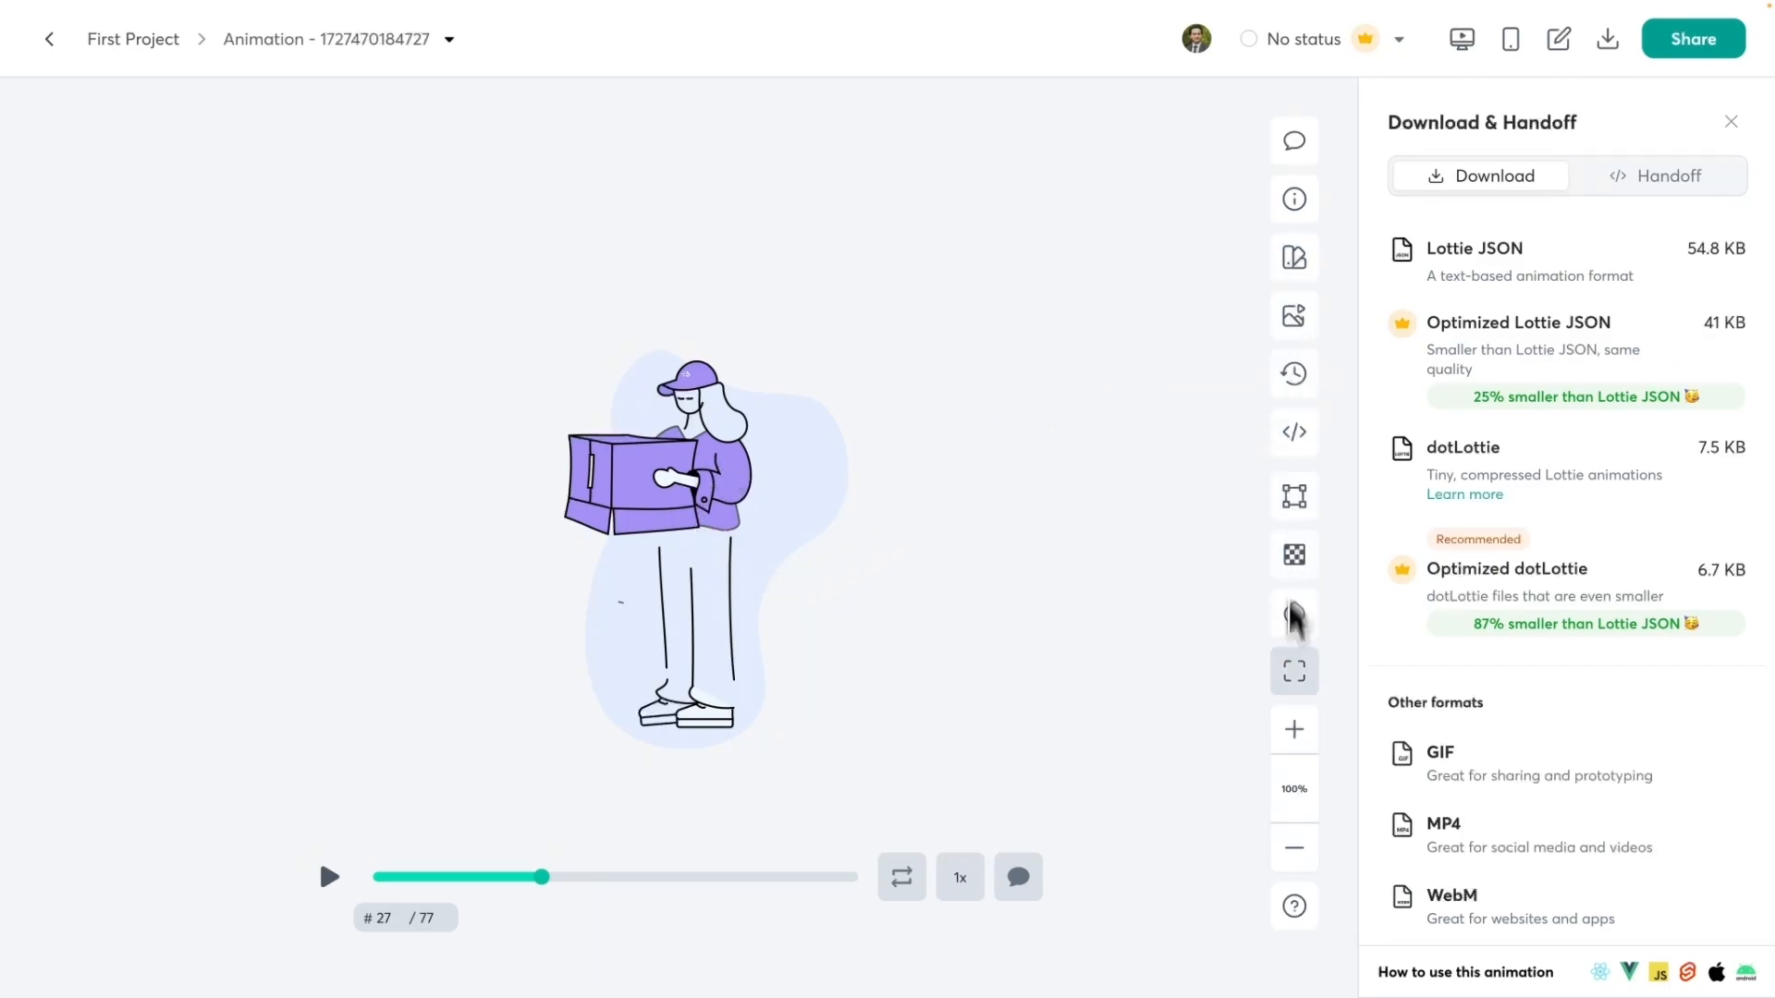
pyautogui.moveTo(1498, 280)
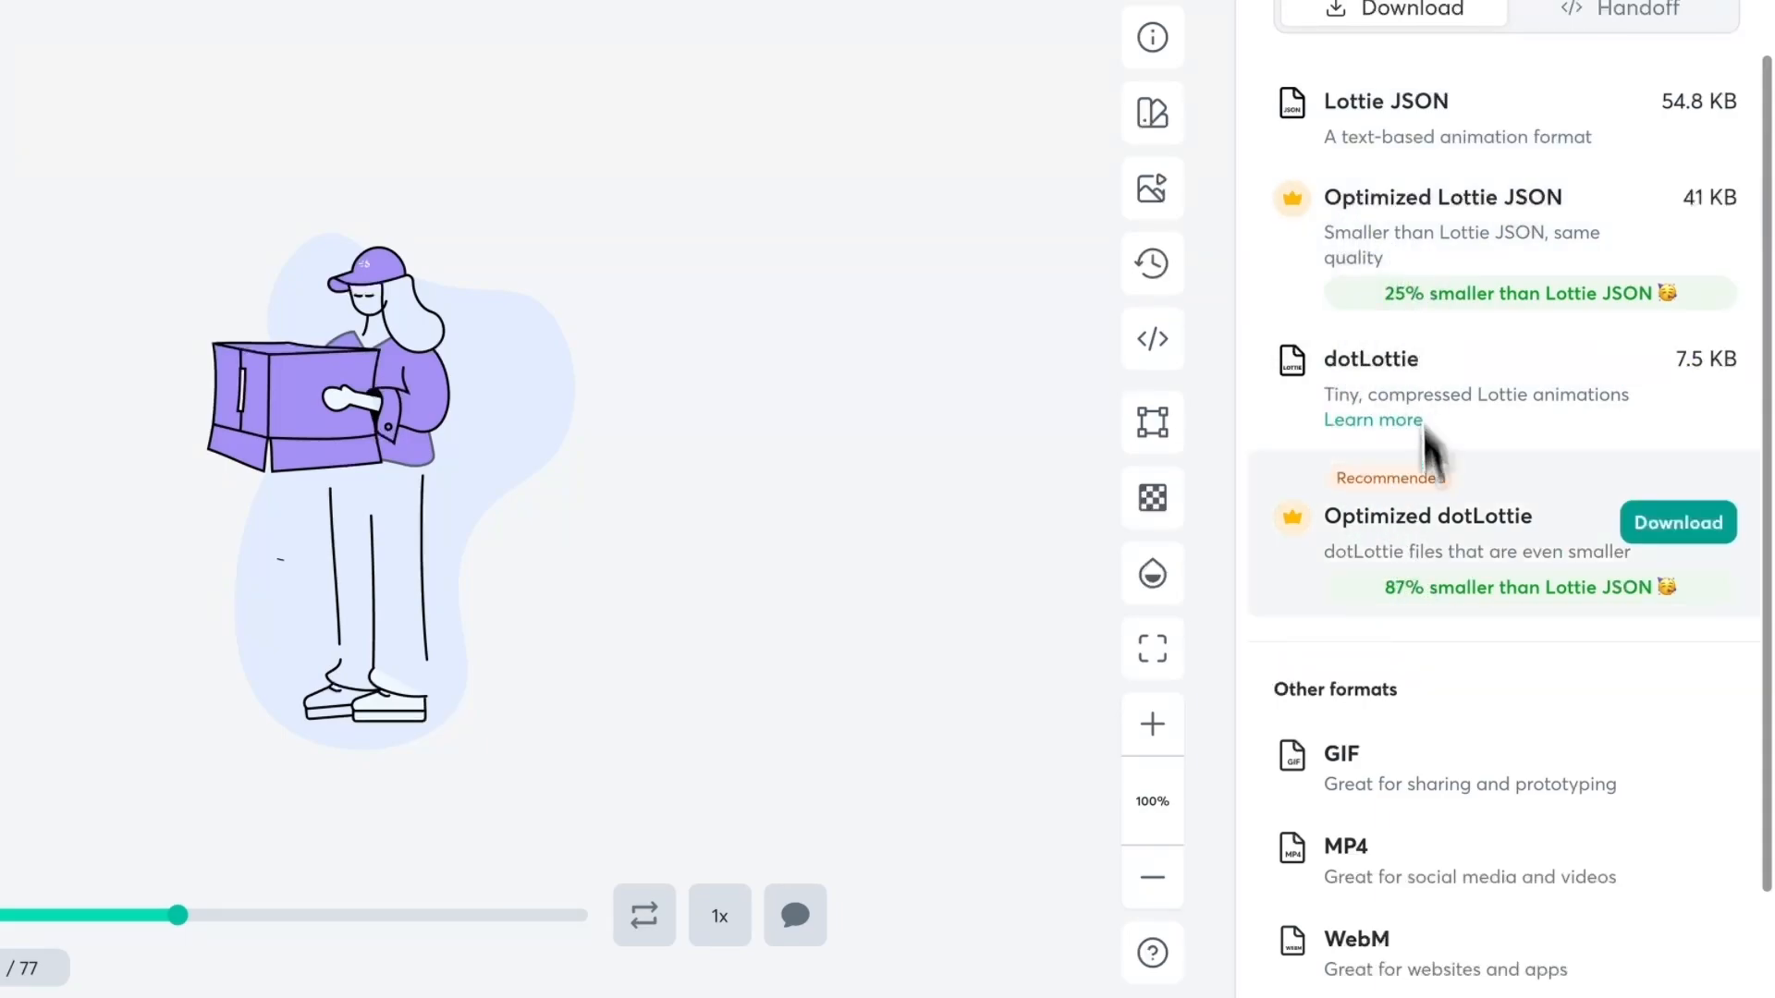
pyautogui.scroll(-2, 1424, 712)
pyautogui.scroll(-1, 1384, 740)
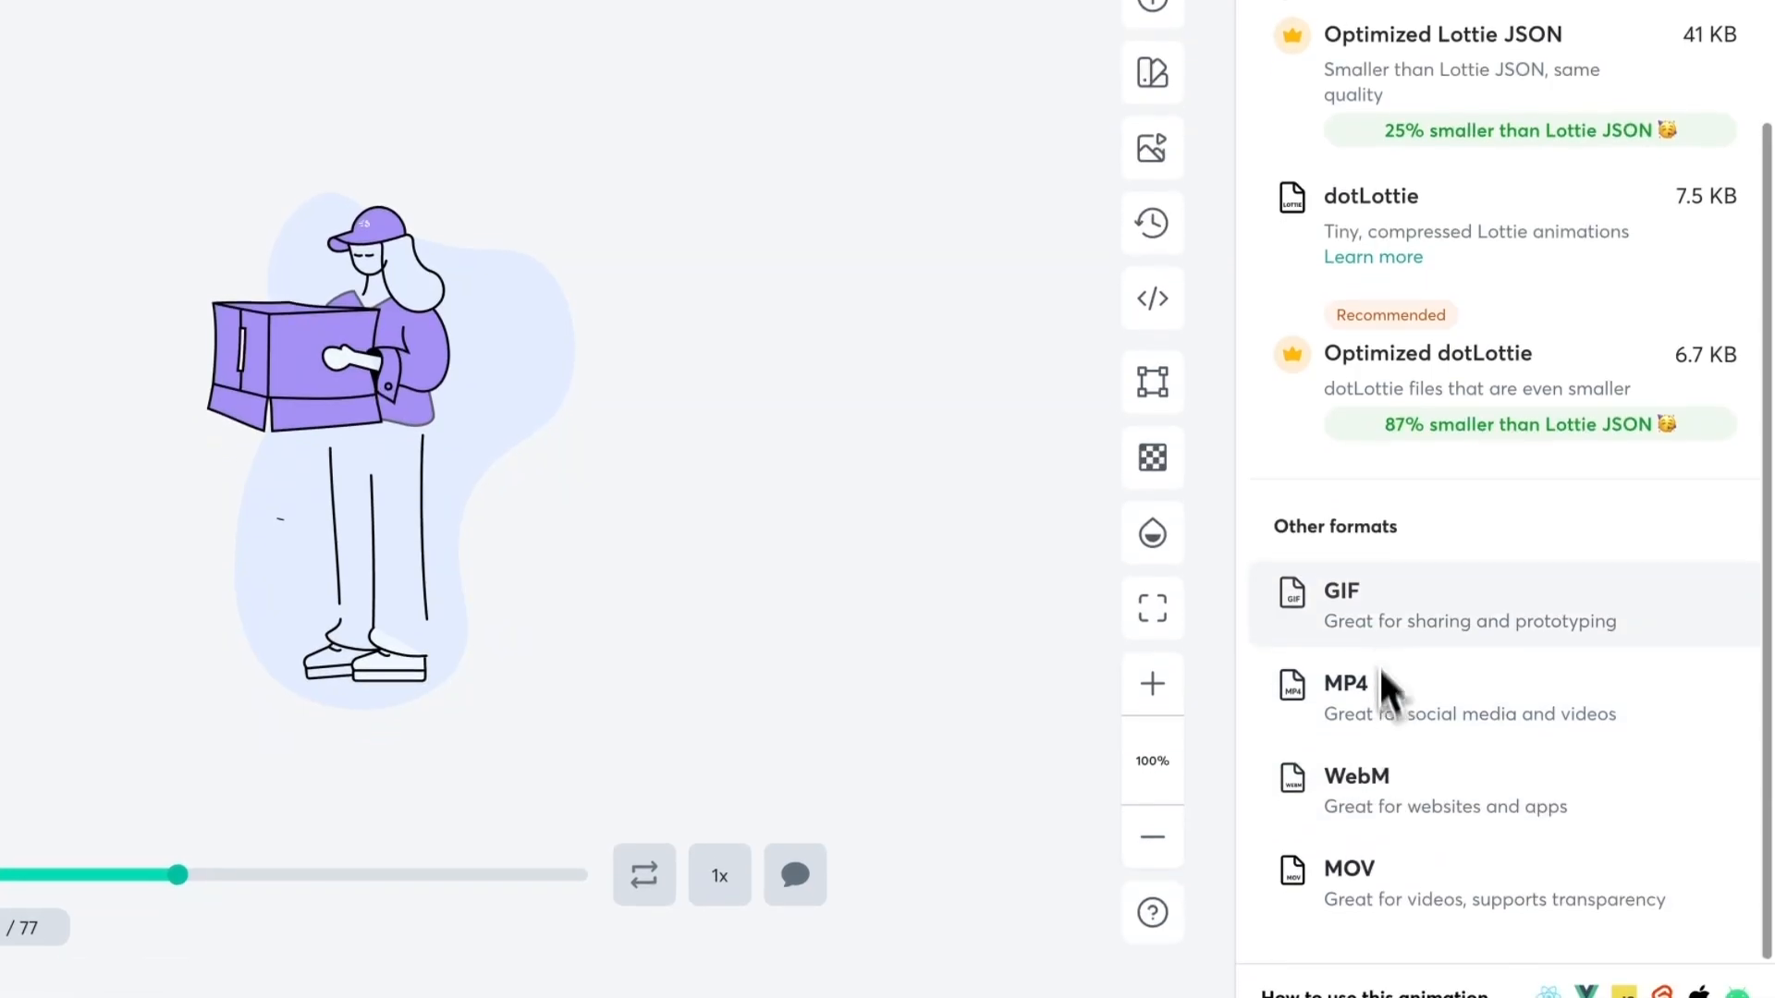
pyautogui.scroll(2, 1396, 688)
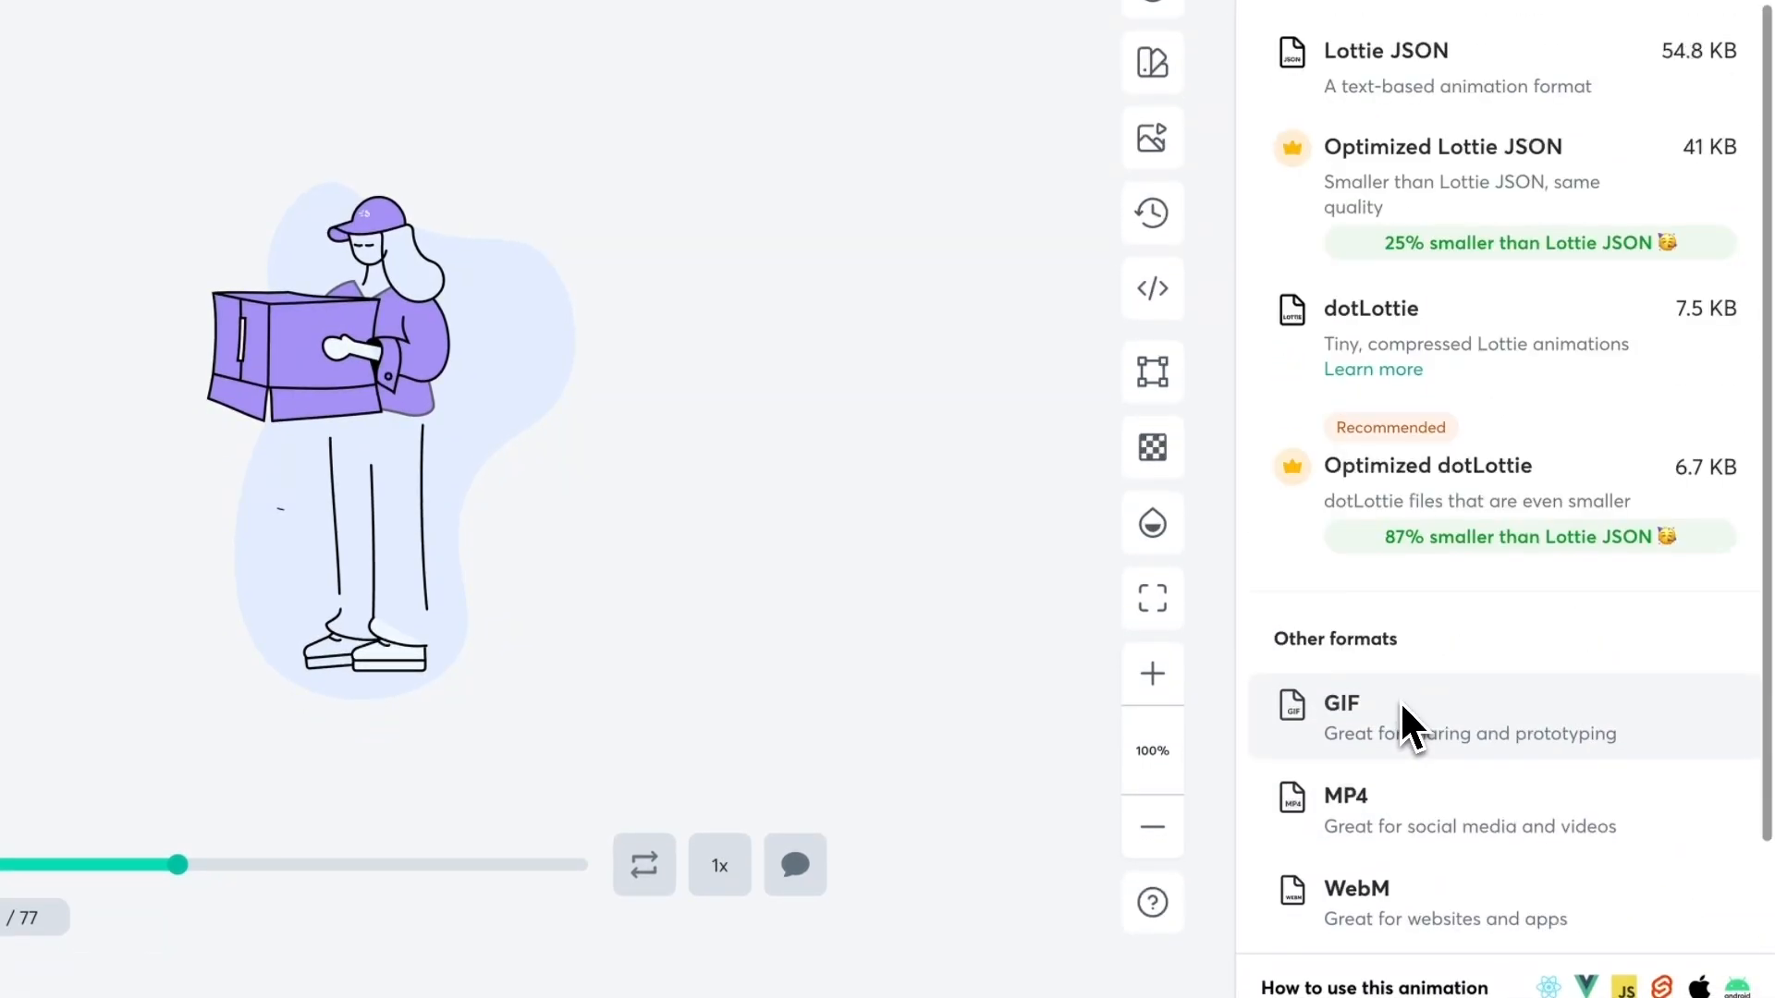
pyautogui.scroll(3, 1466, 120)
pyautogui.scroll(1, 1405, 314)
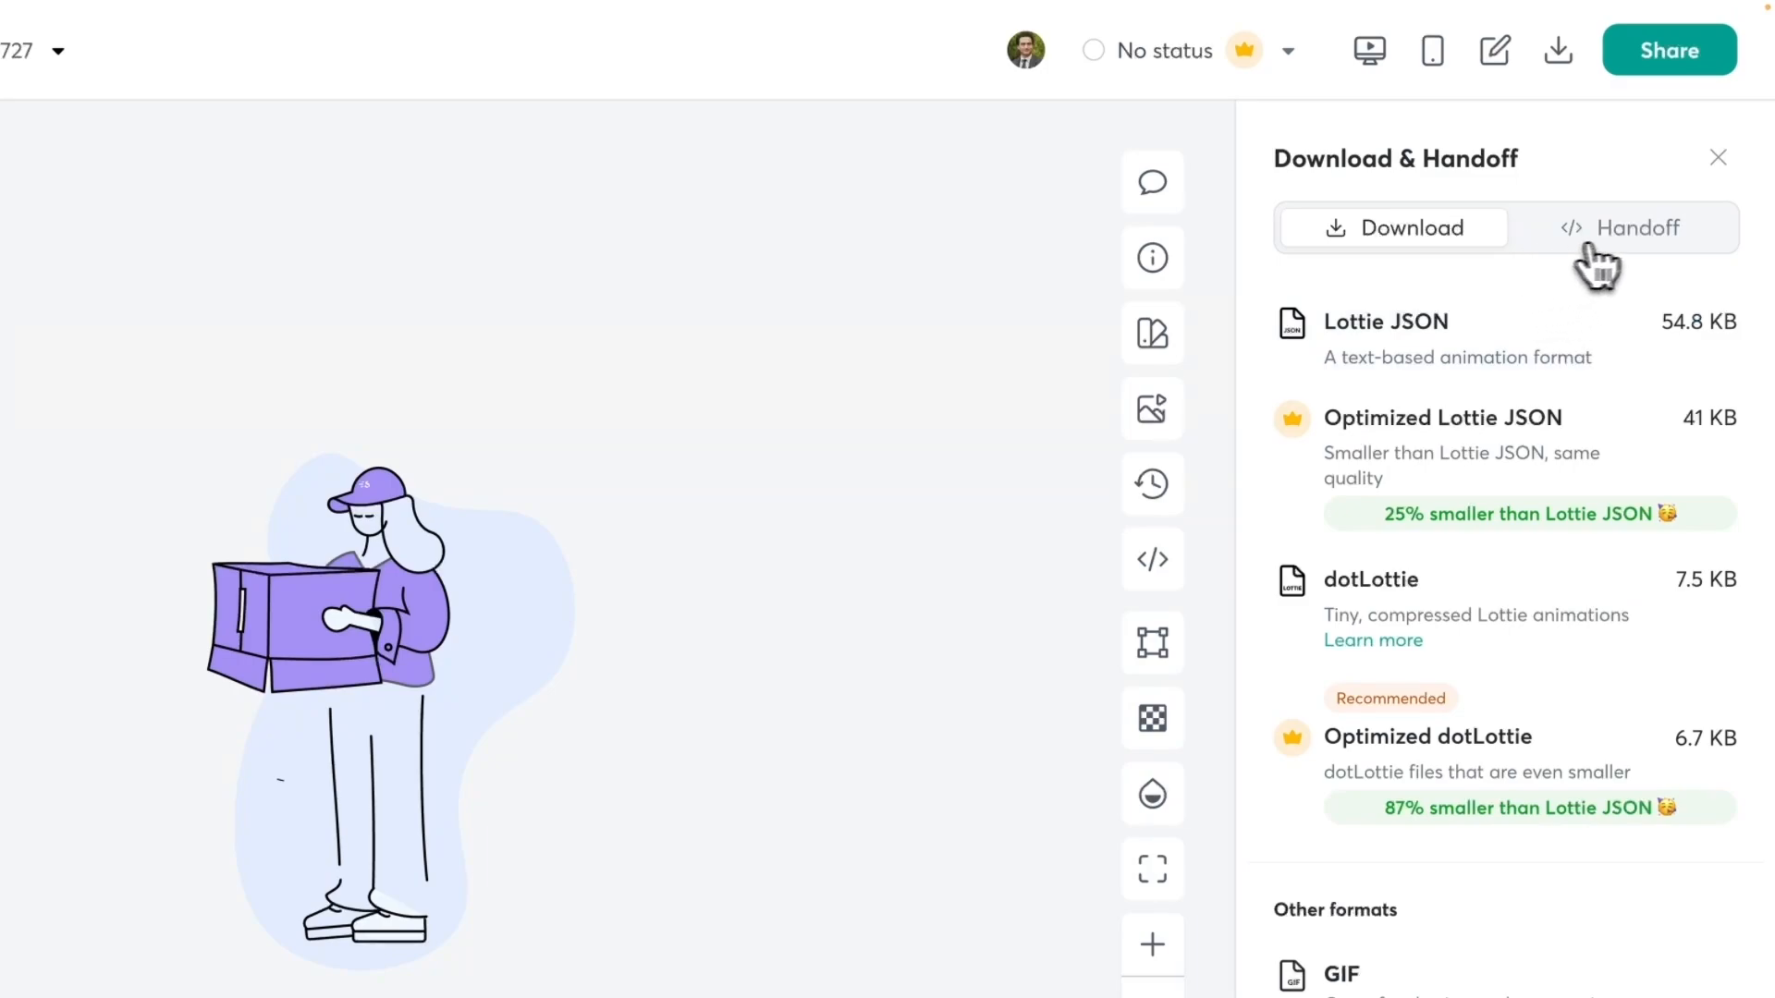
# - Enable the animation's asset link, copy its Lottie JSON address and set it as the LottieAnimation's network path in FlutterFlow
pyautogui.click(1653, 260)
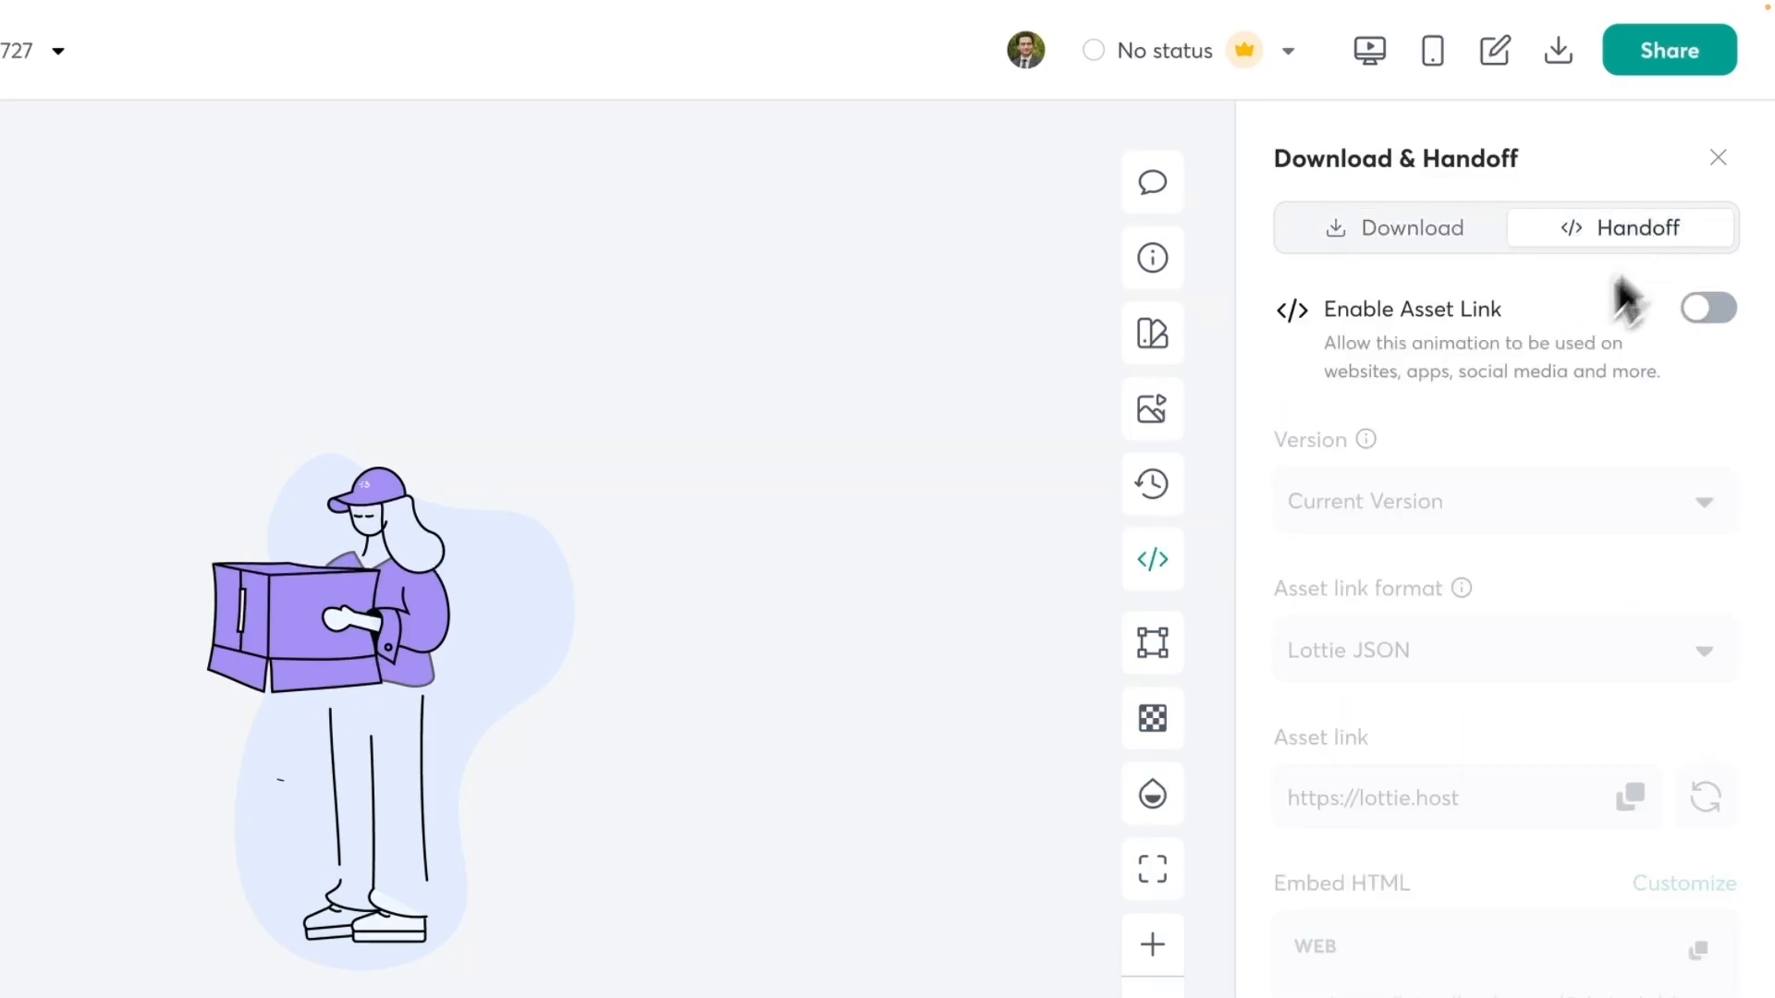
pyautogui.click(1700, 310)
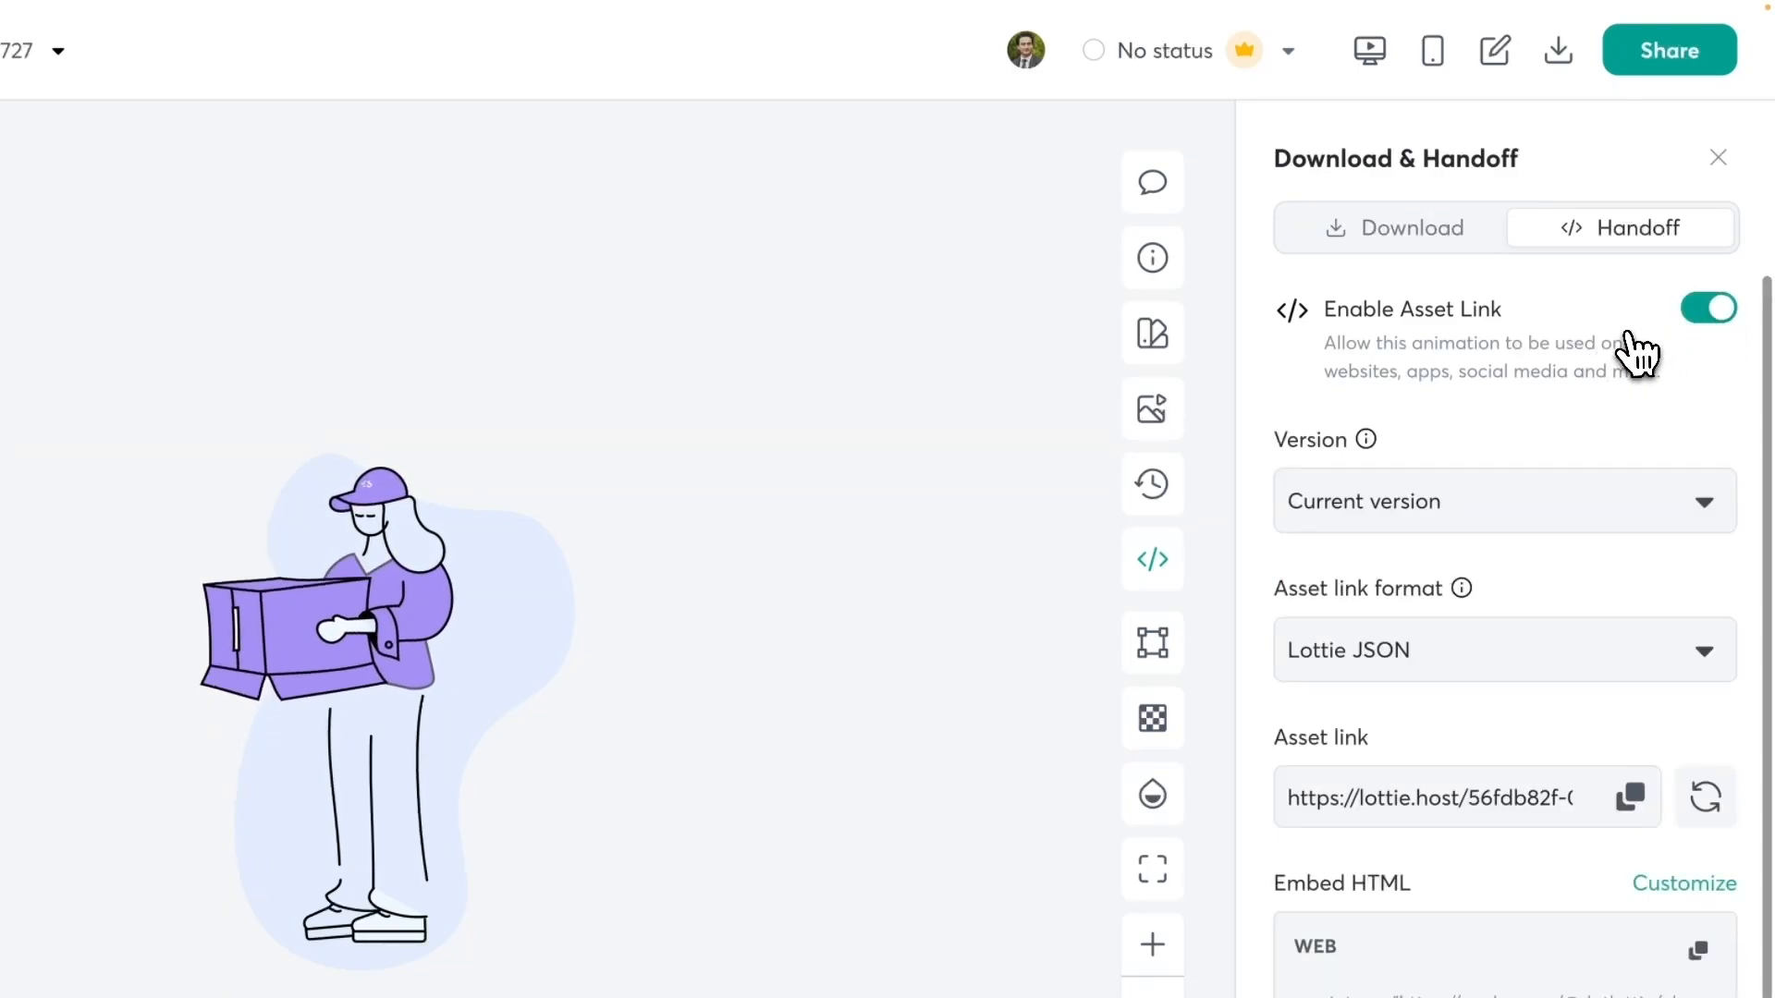
pyautogui.moveTo(1290, 797); pyautogui.dragTo(1671, 836)
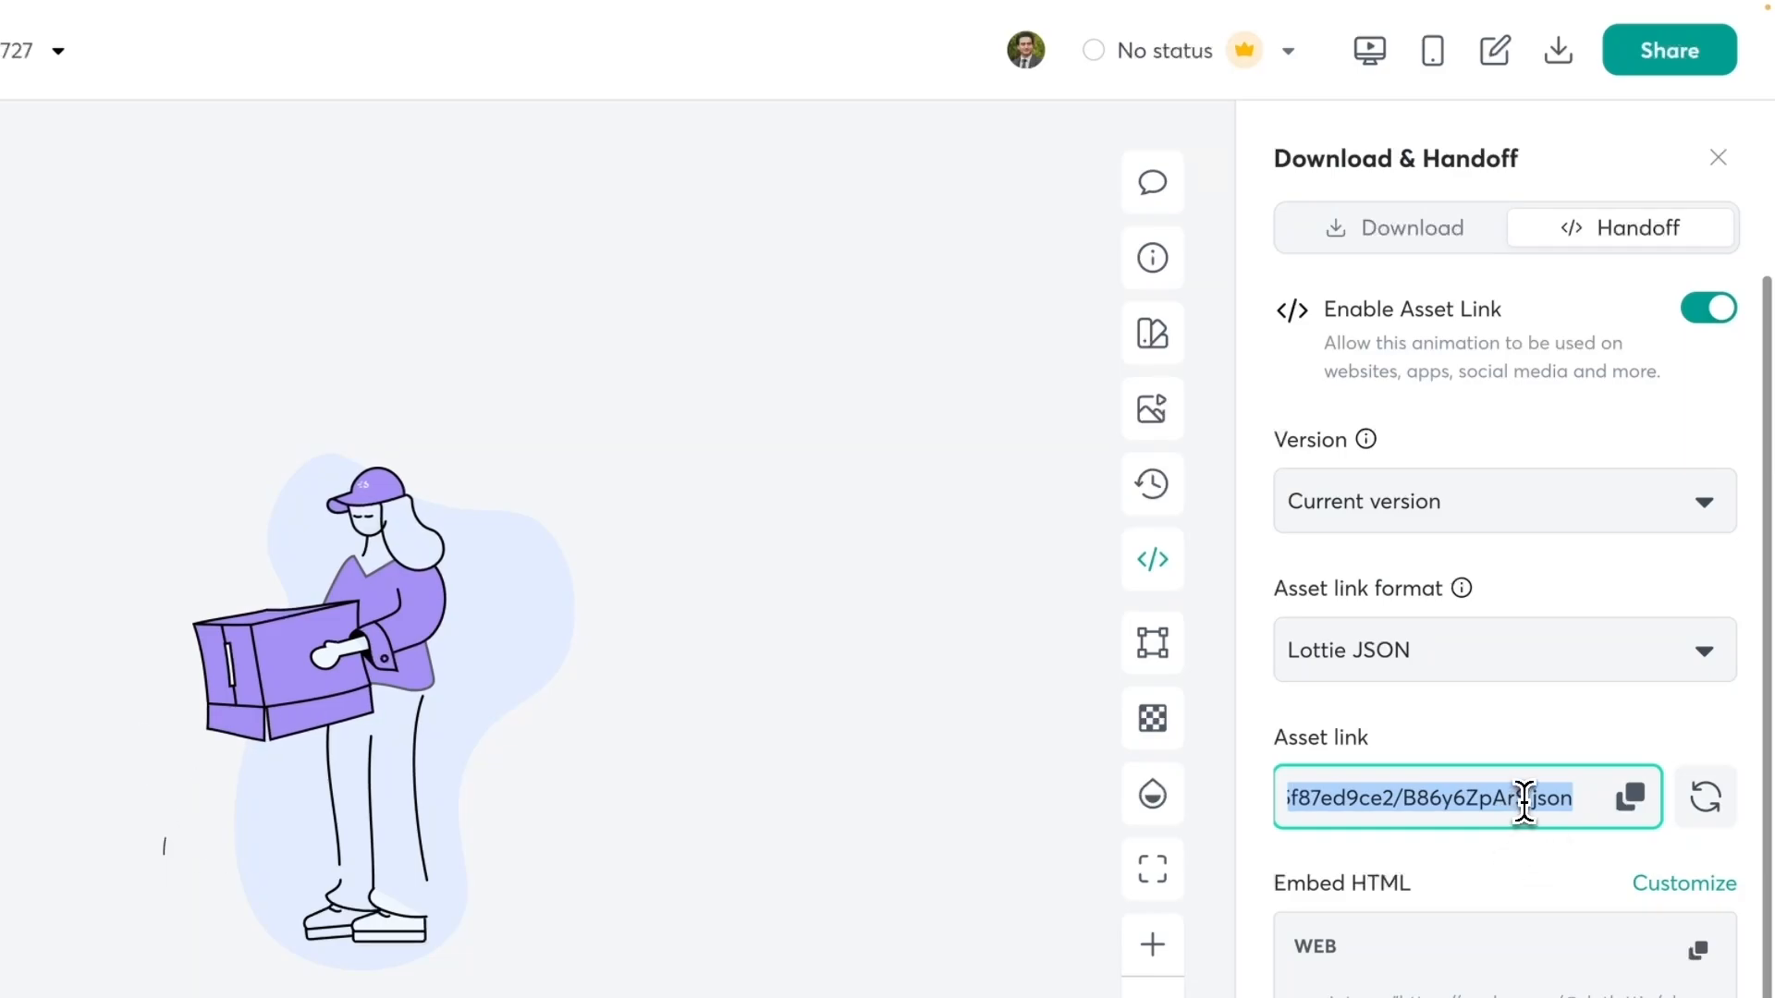
pyautogui.click(1631, 797)
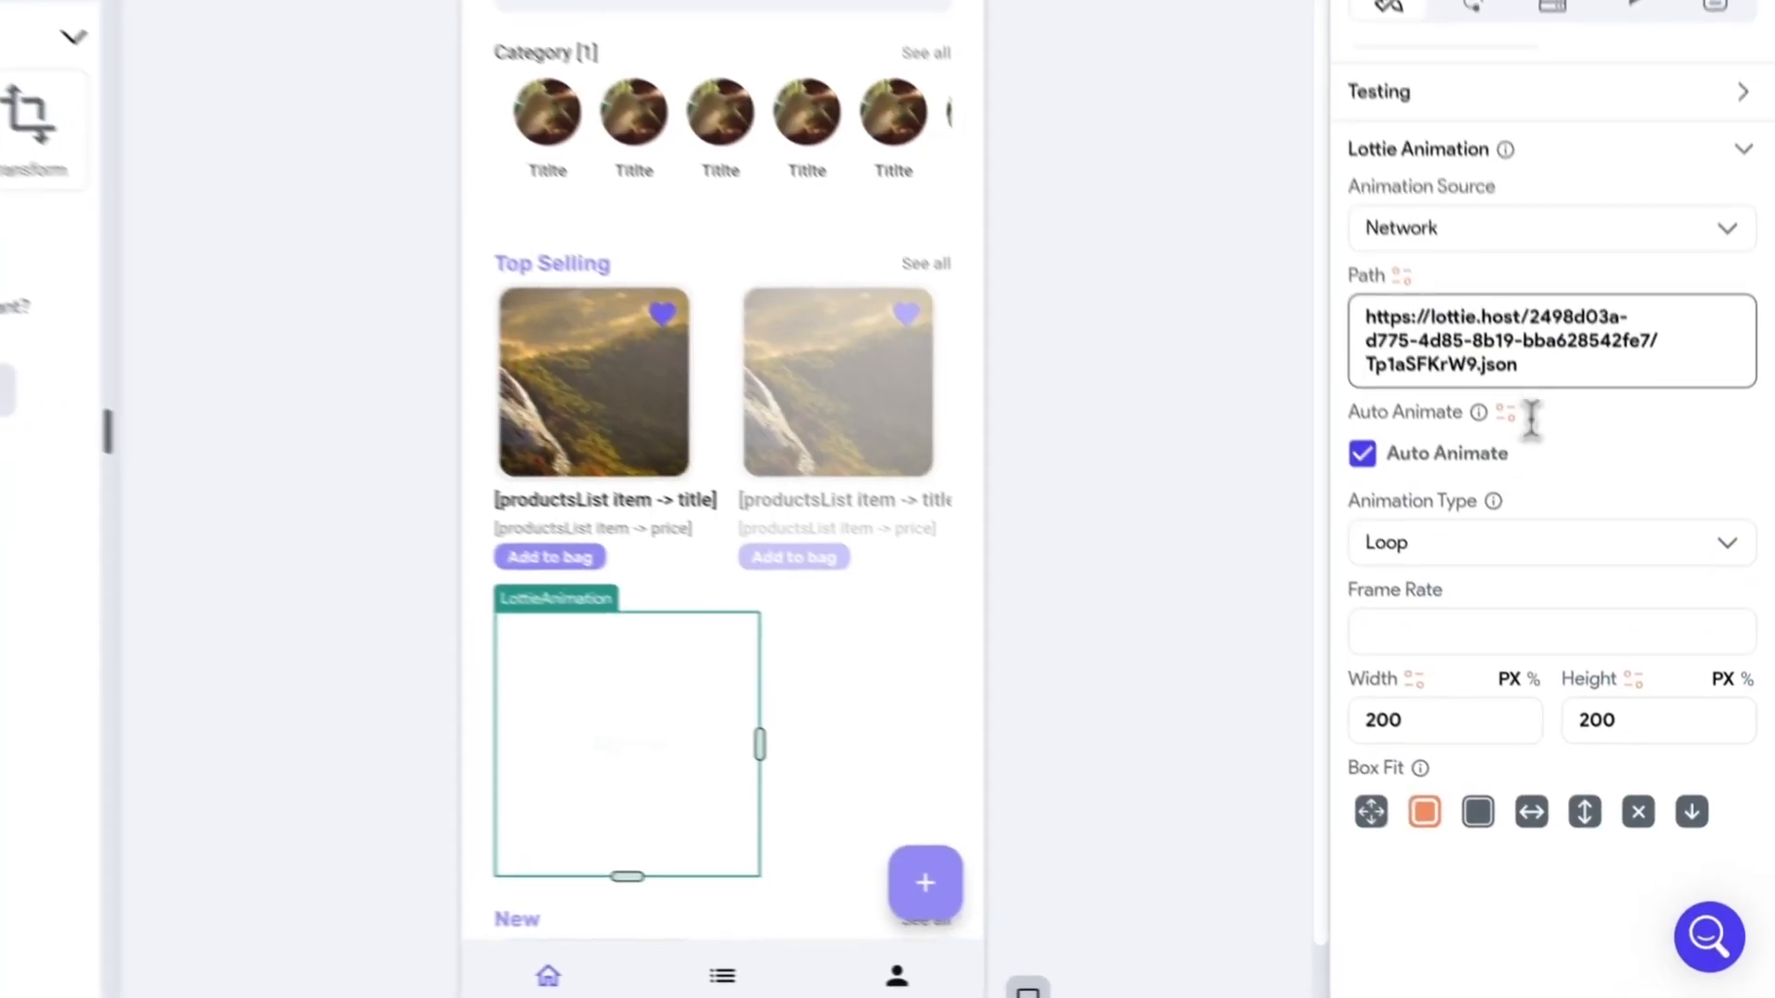
pyautogui.hotkey('ctrl', 'v')
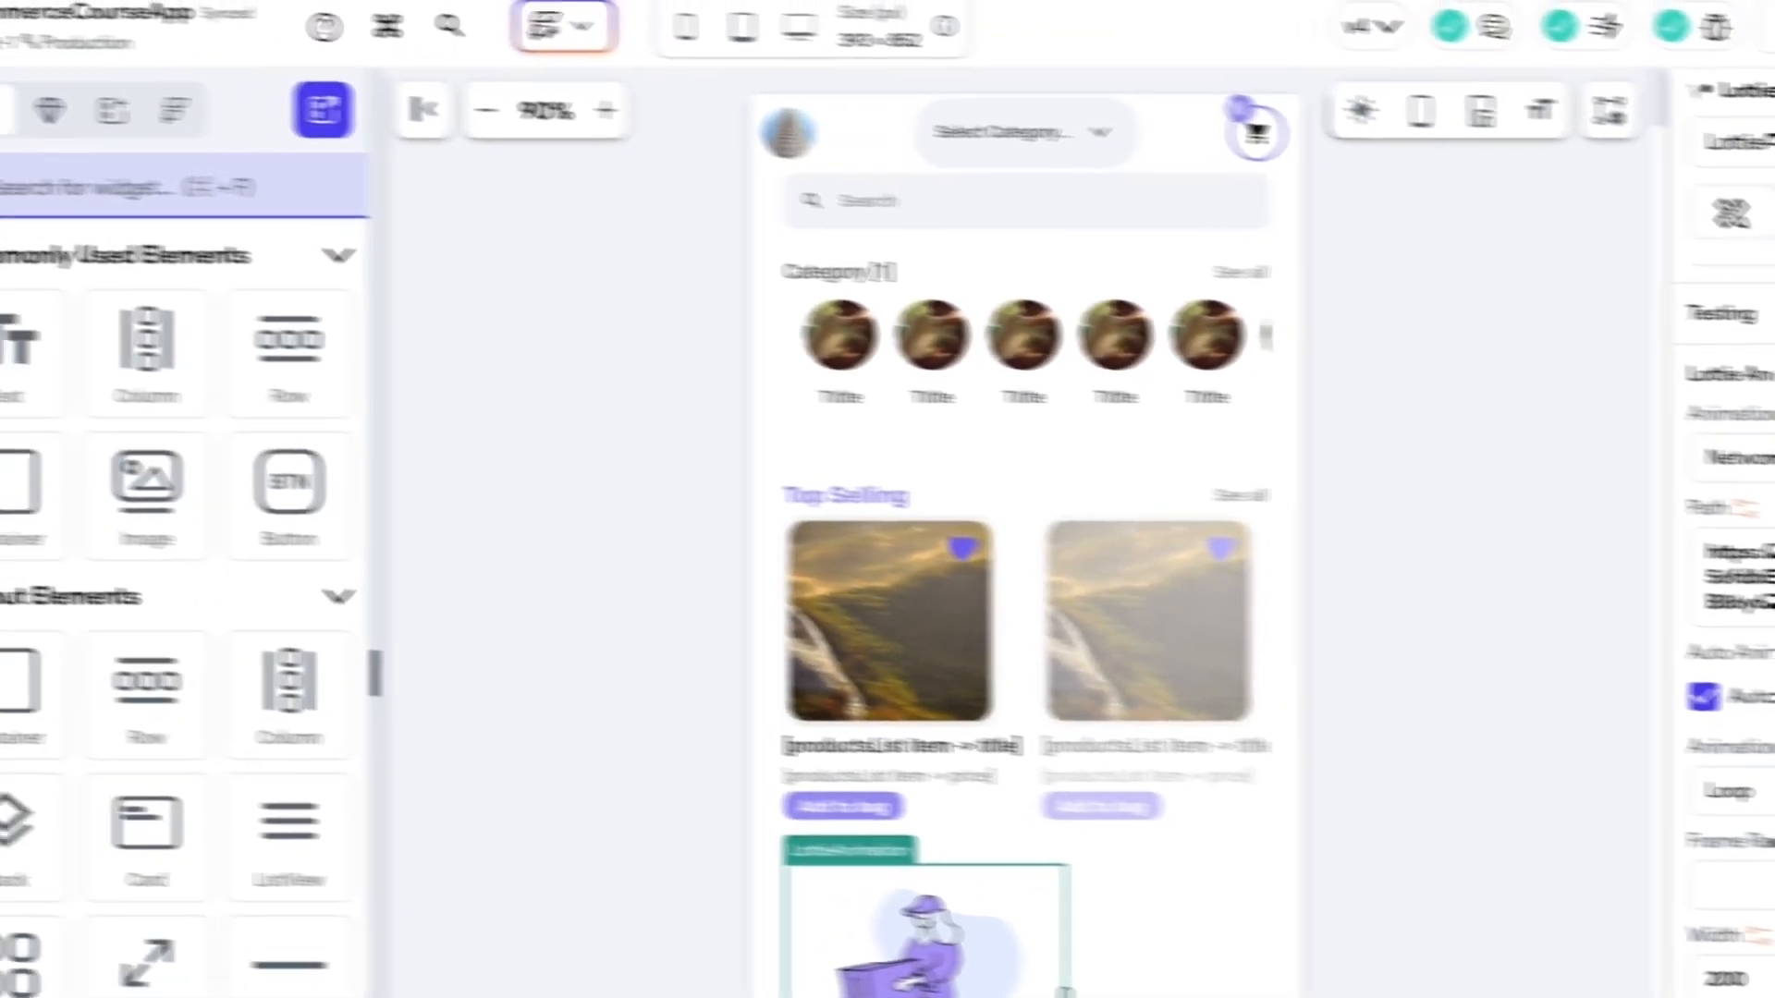
# - Find the RiveAnimation widget by searching for "rive" and place it beside the Lottie animation in the Row
pyautogui.write('rive')
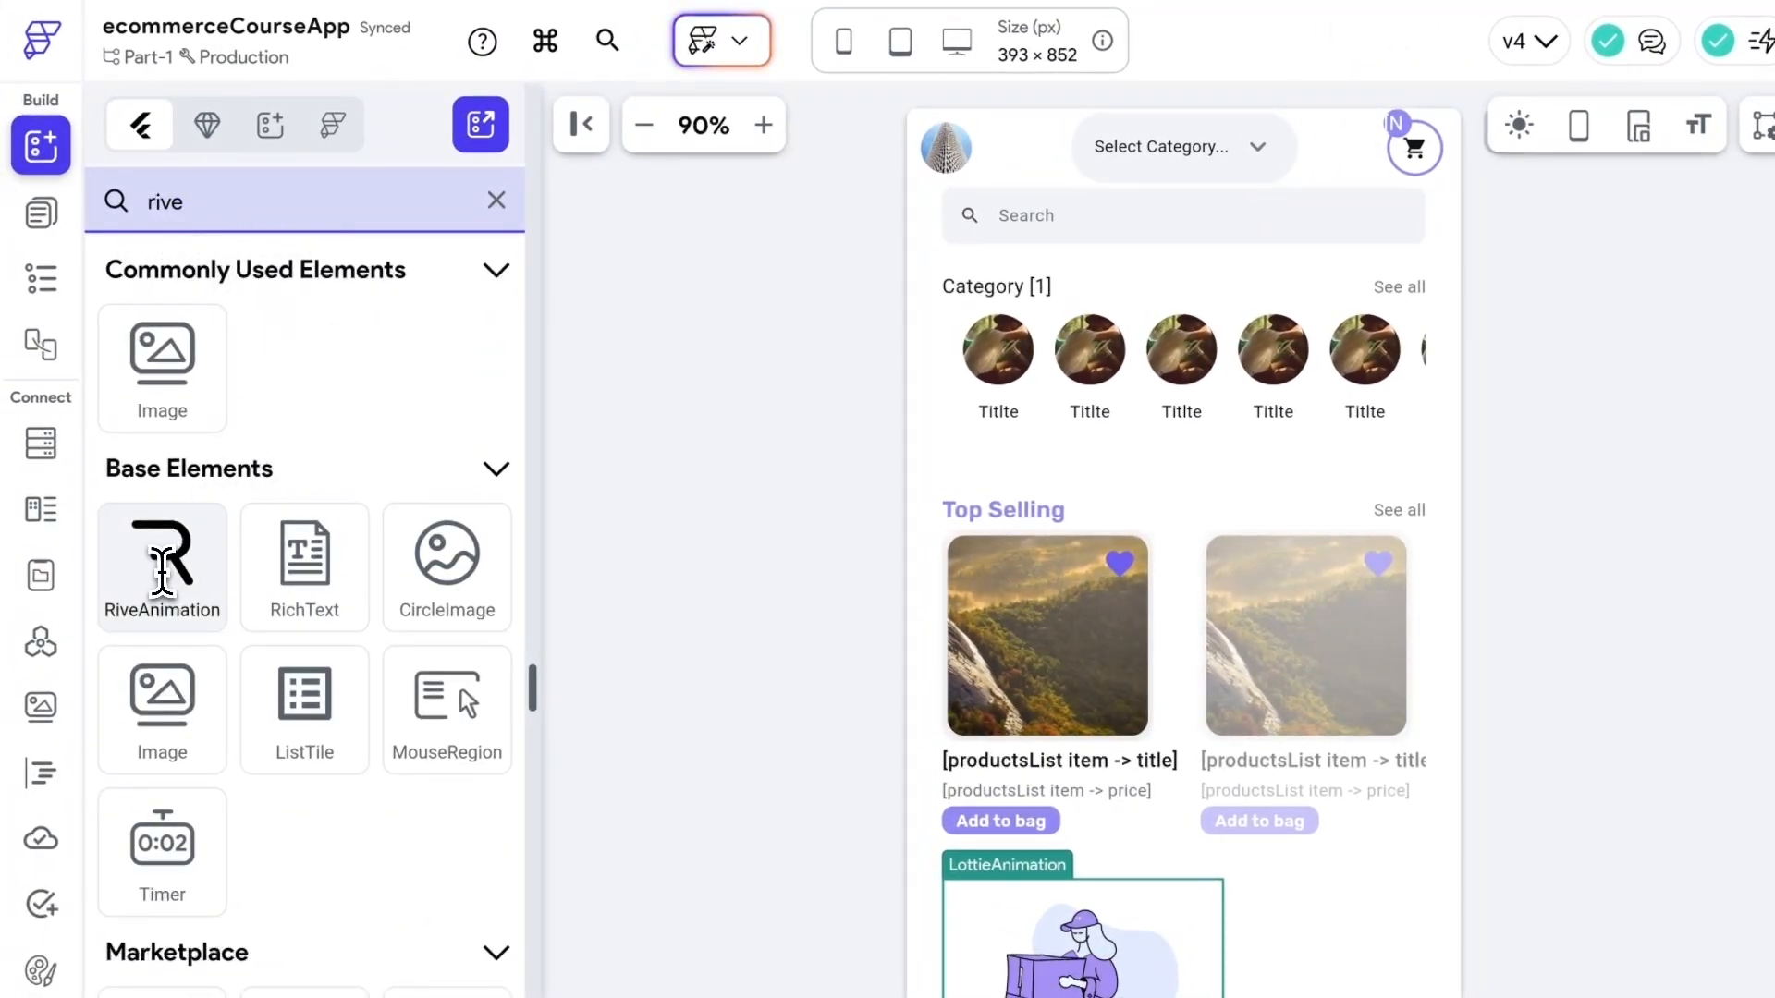
pyautogui.moveTo(153, 560); pyautogui.dragTo(1310, 979)
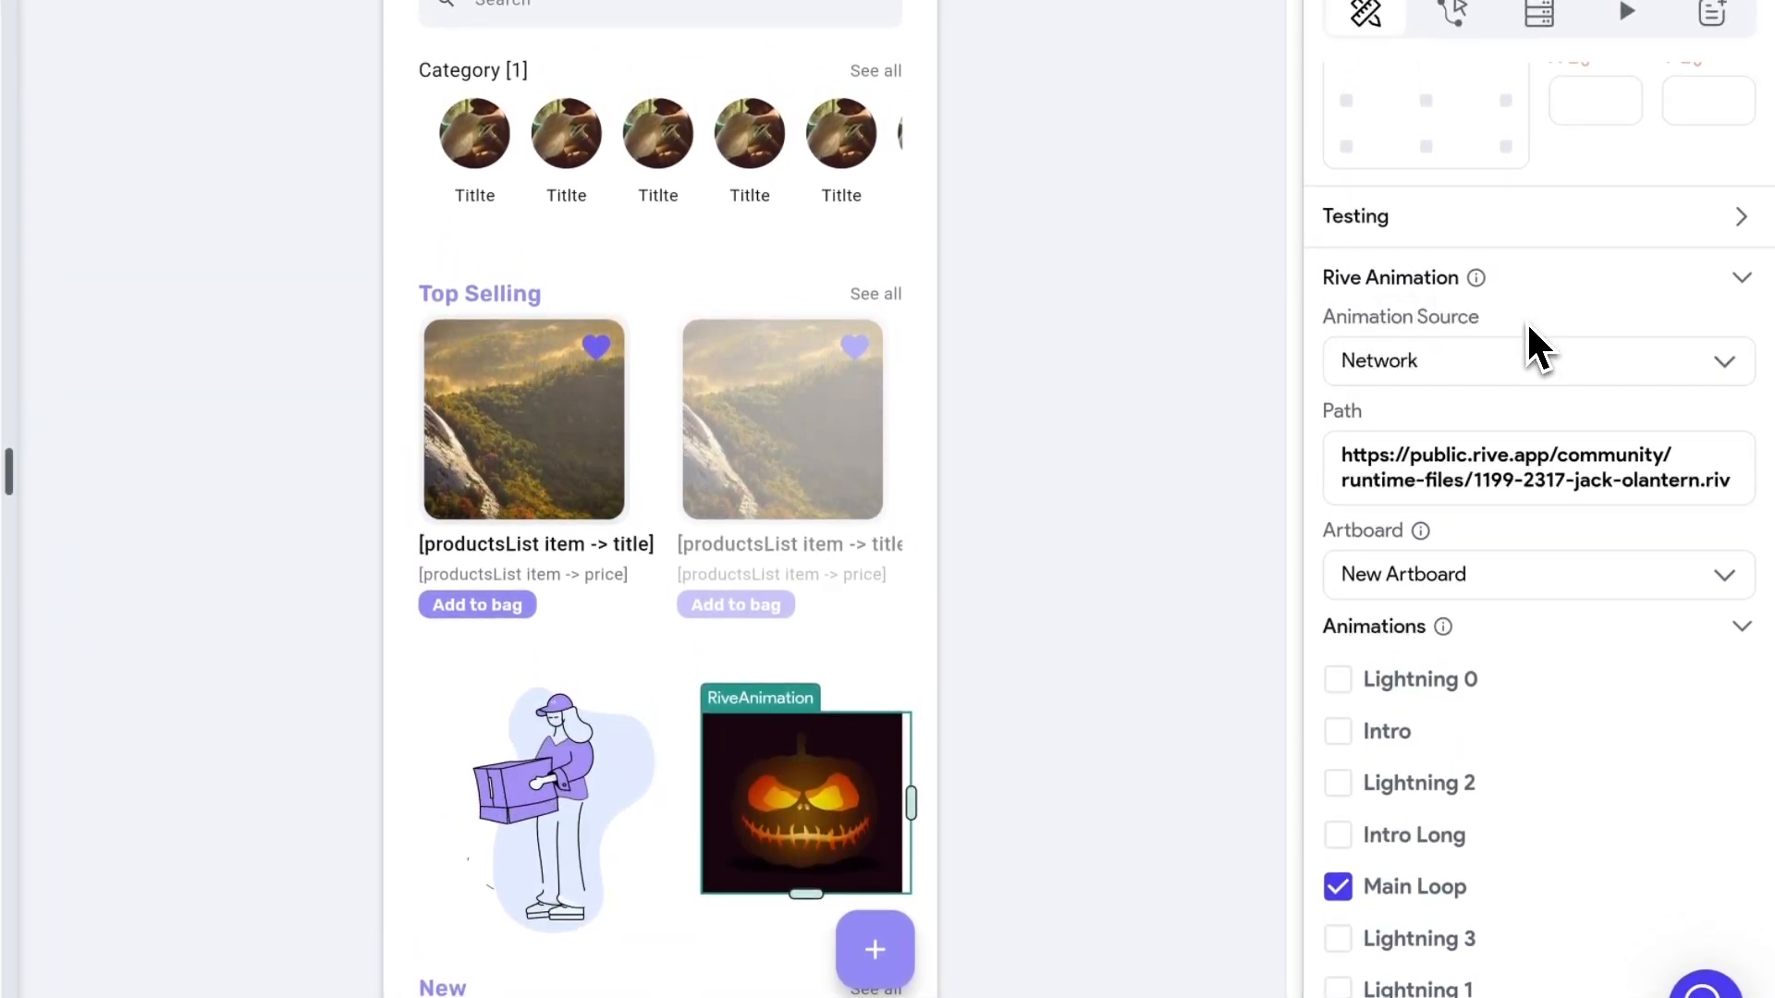
# - Examine the Rive animation's source choices and its network path without changing them
pyautogui.scroll(-1, 1527, 319)
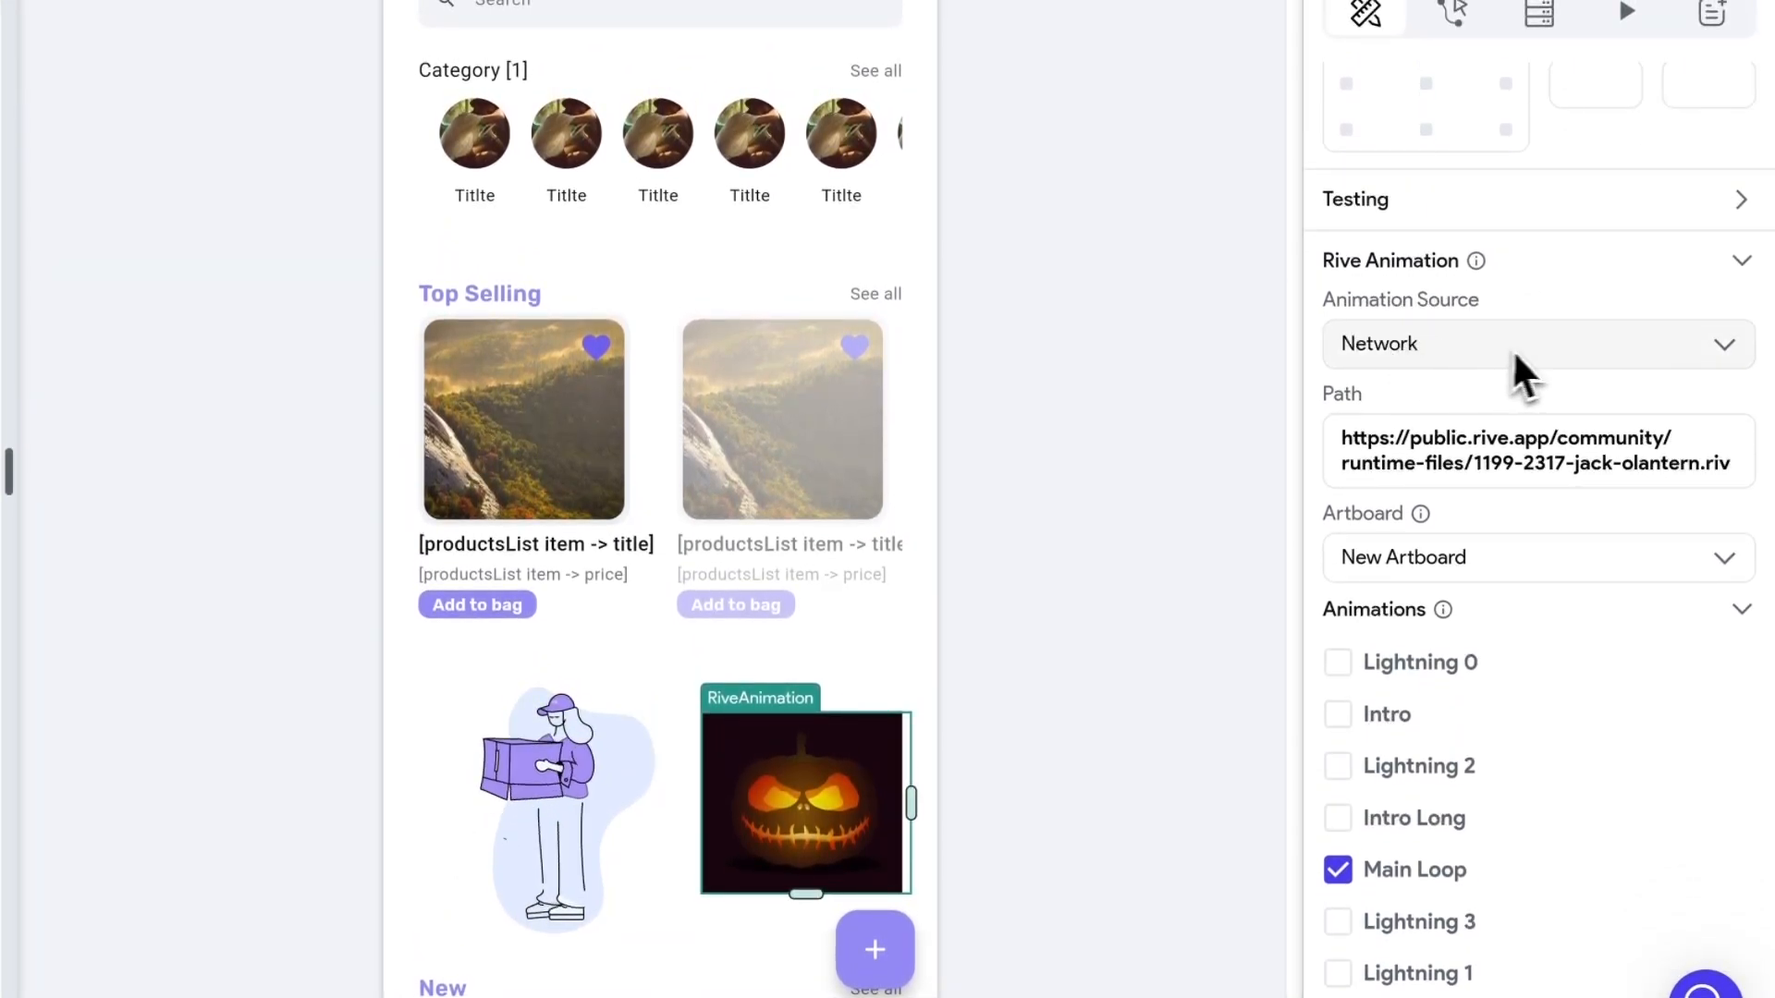
pyautogui.moveTo(1744, 468); pyautogui.dragTo(1300, 444)
pyautogui.click(1525, 444)
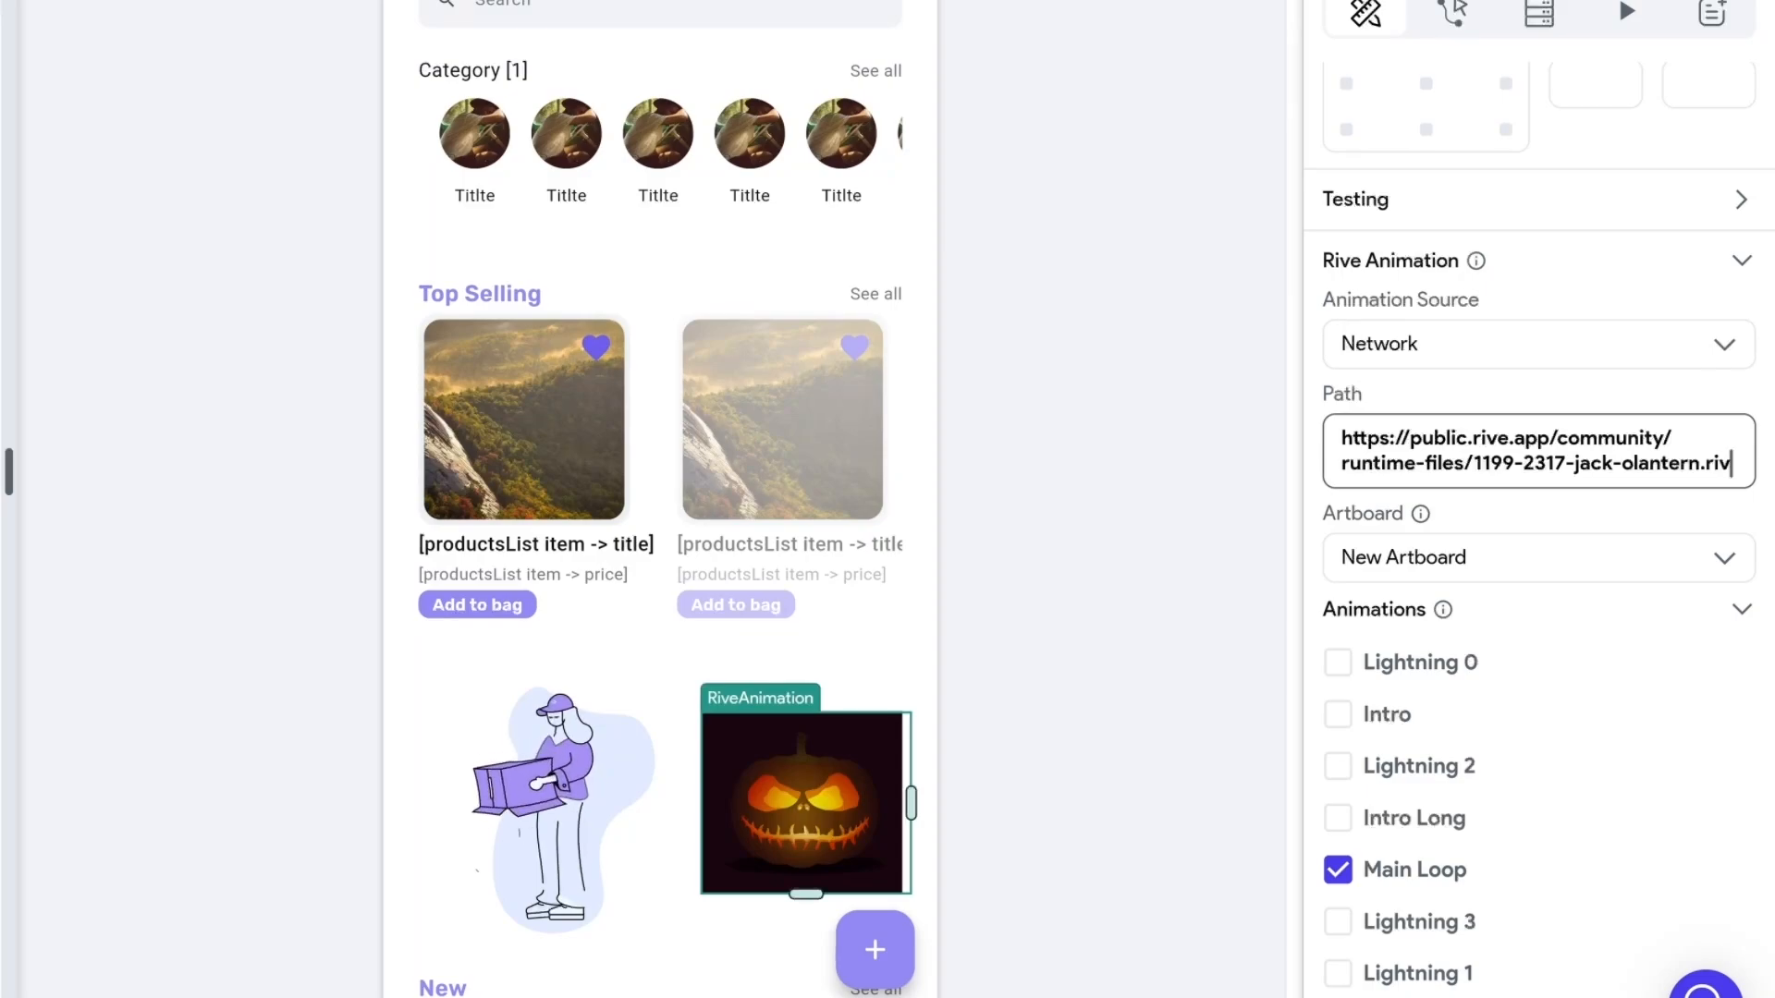
pyautogui.click(1723, 351)
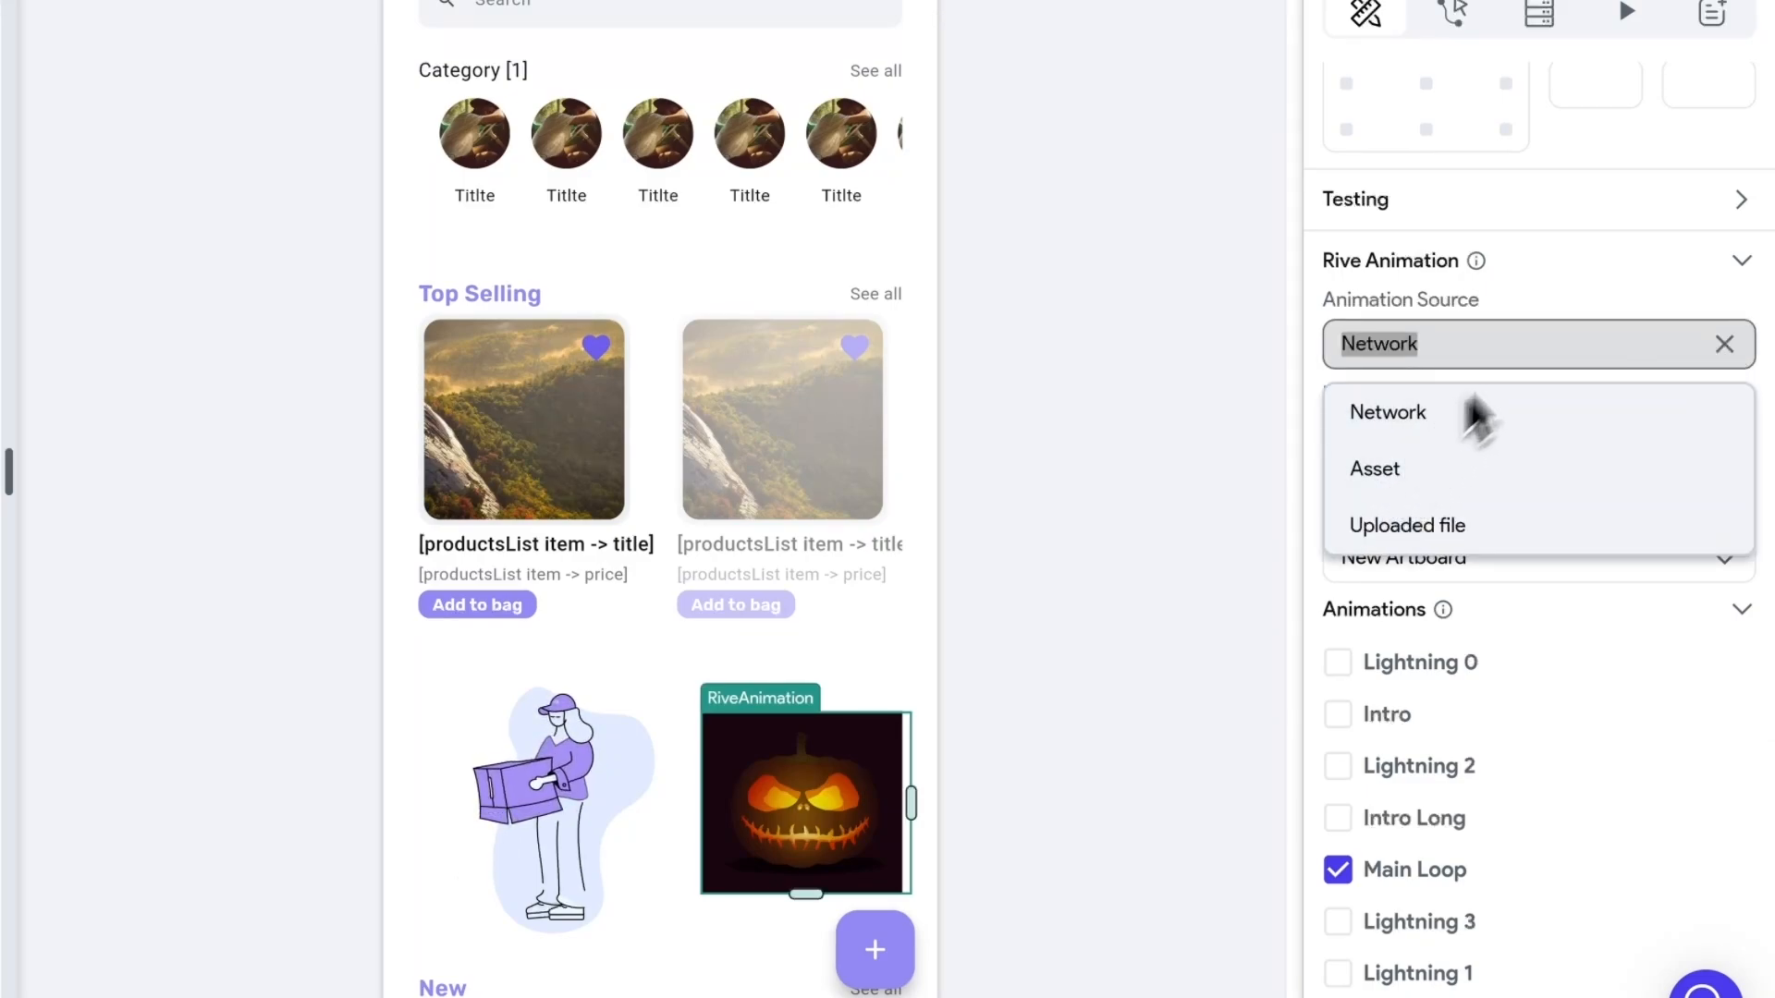
pyautogui.click(1566, 298)
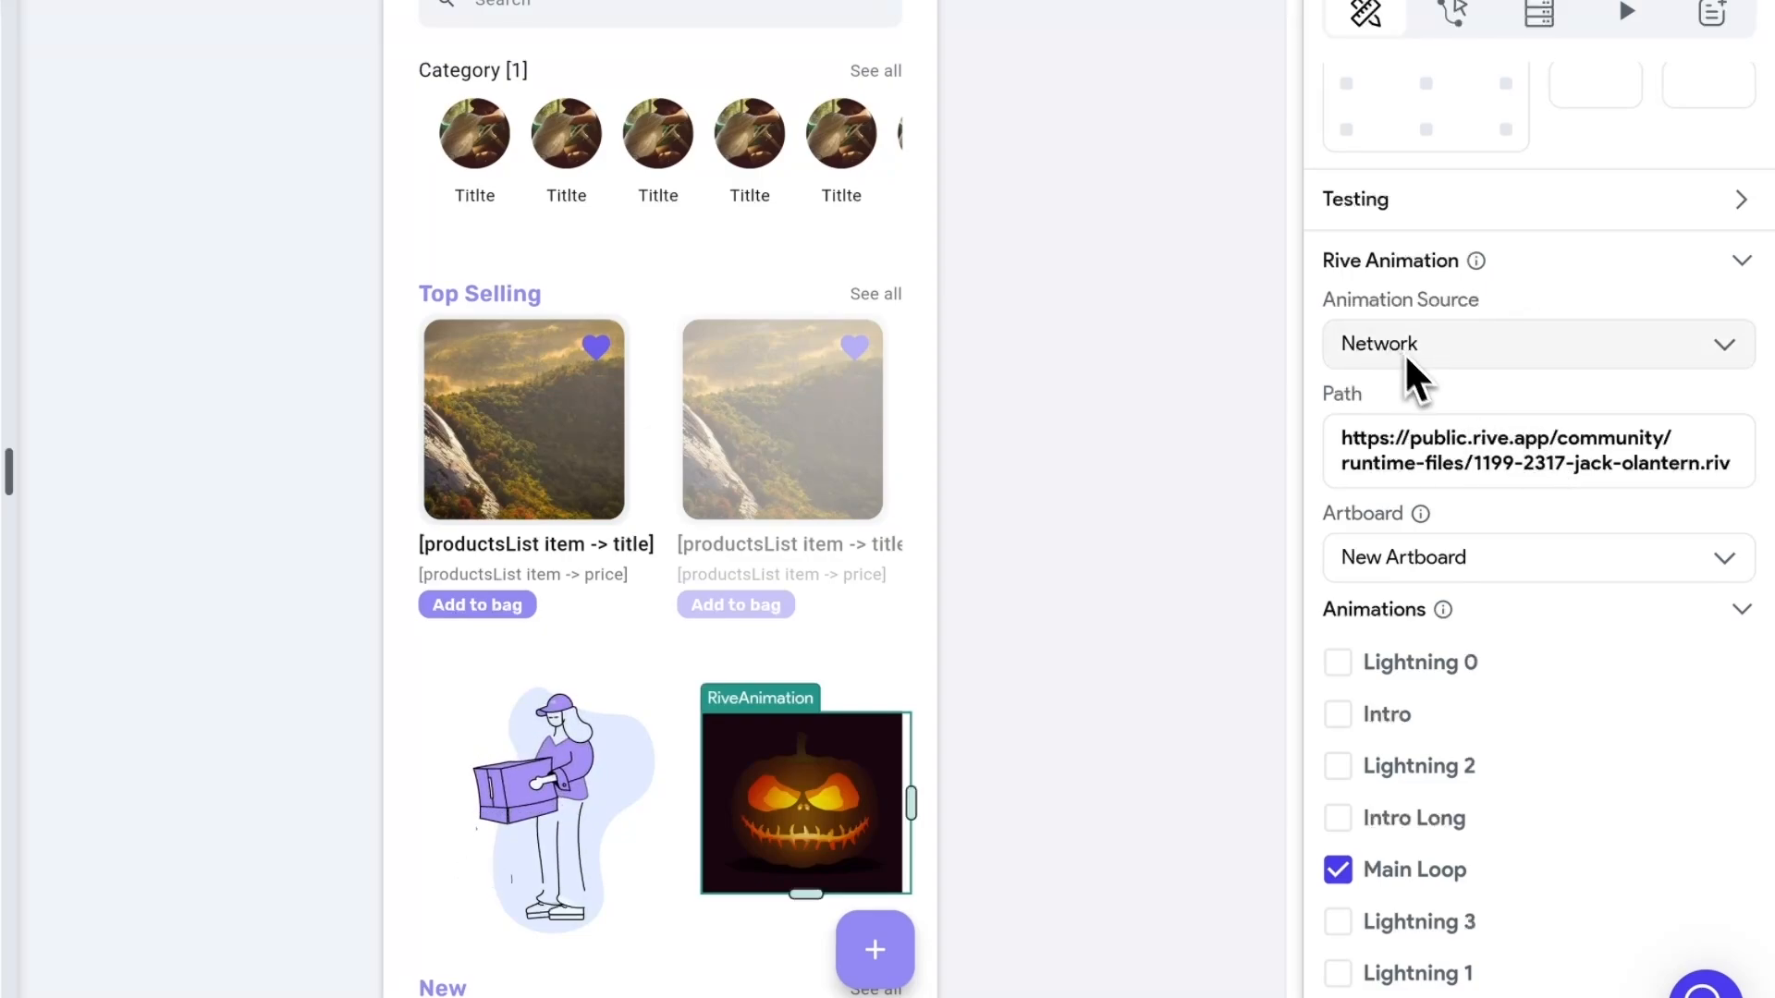
pyautogui.moveTo(1344, 443); pyautogui.dragTo(1715, 469)
pyautogui.click(1643, 453)
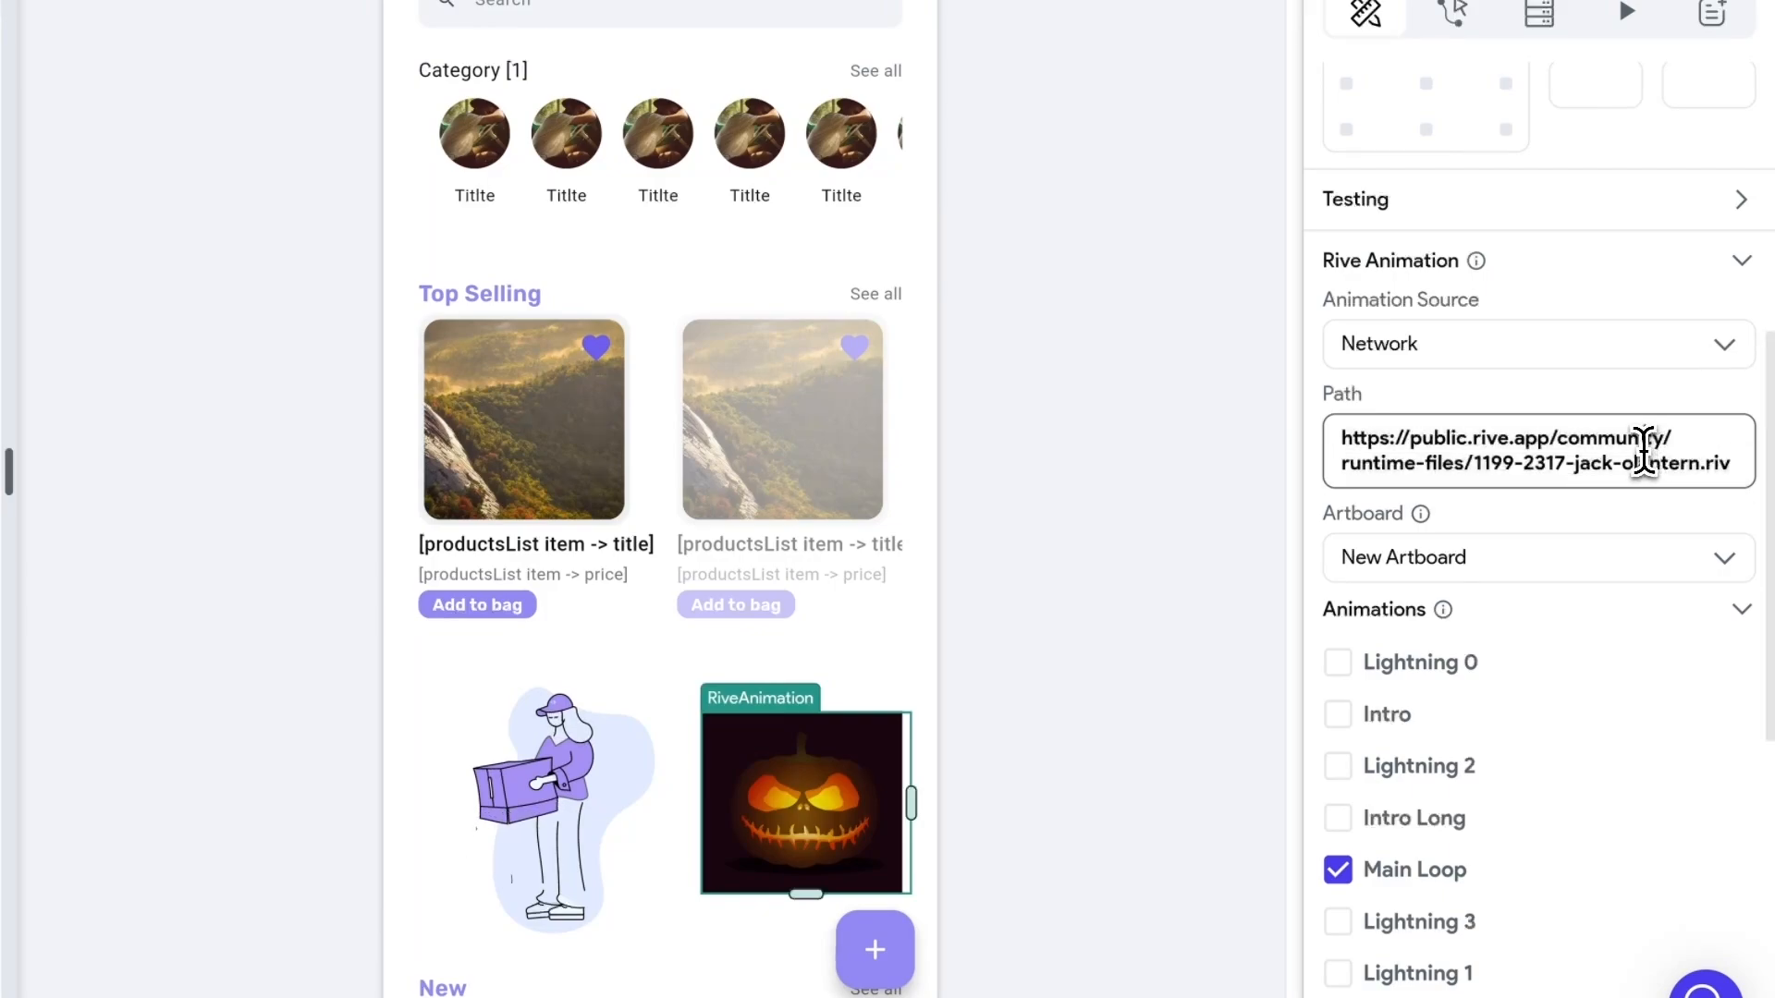
# - Check the Rive animation's artboard choices and enable the Lightning 2 animation alongside Main Loop
pyautogui.scroll(-2, 1601, 462)
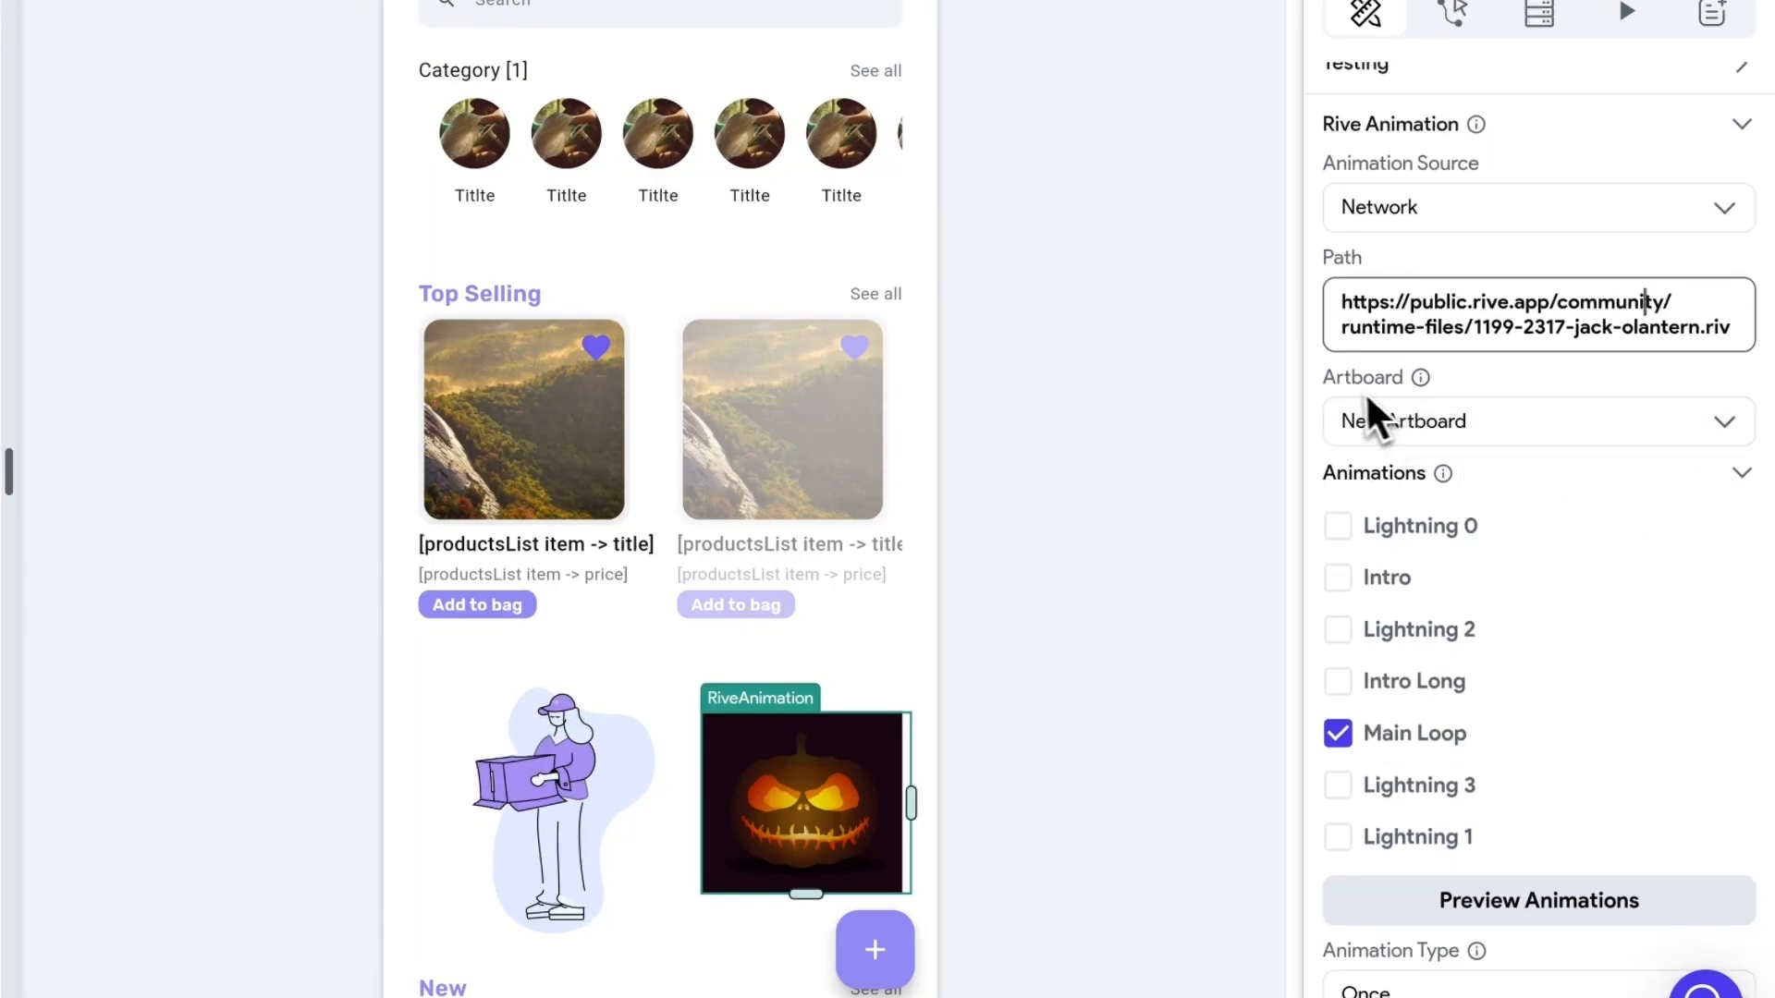
pyautogui.click(1725, 425)
pyautogui.click(1725, 423)
pyautogui.click(1673, 640)
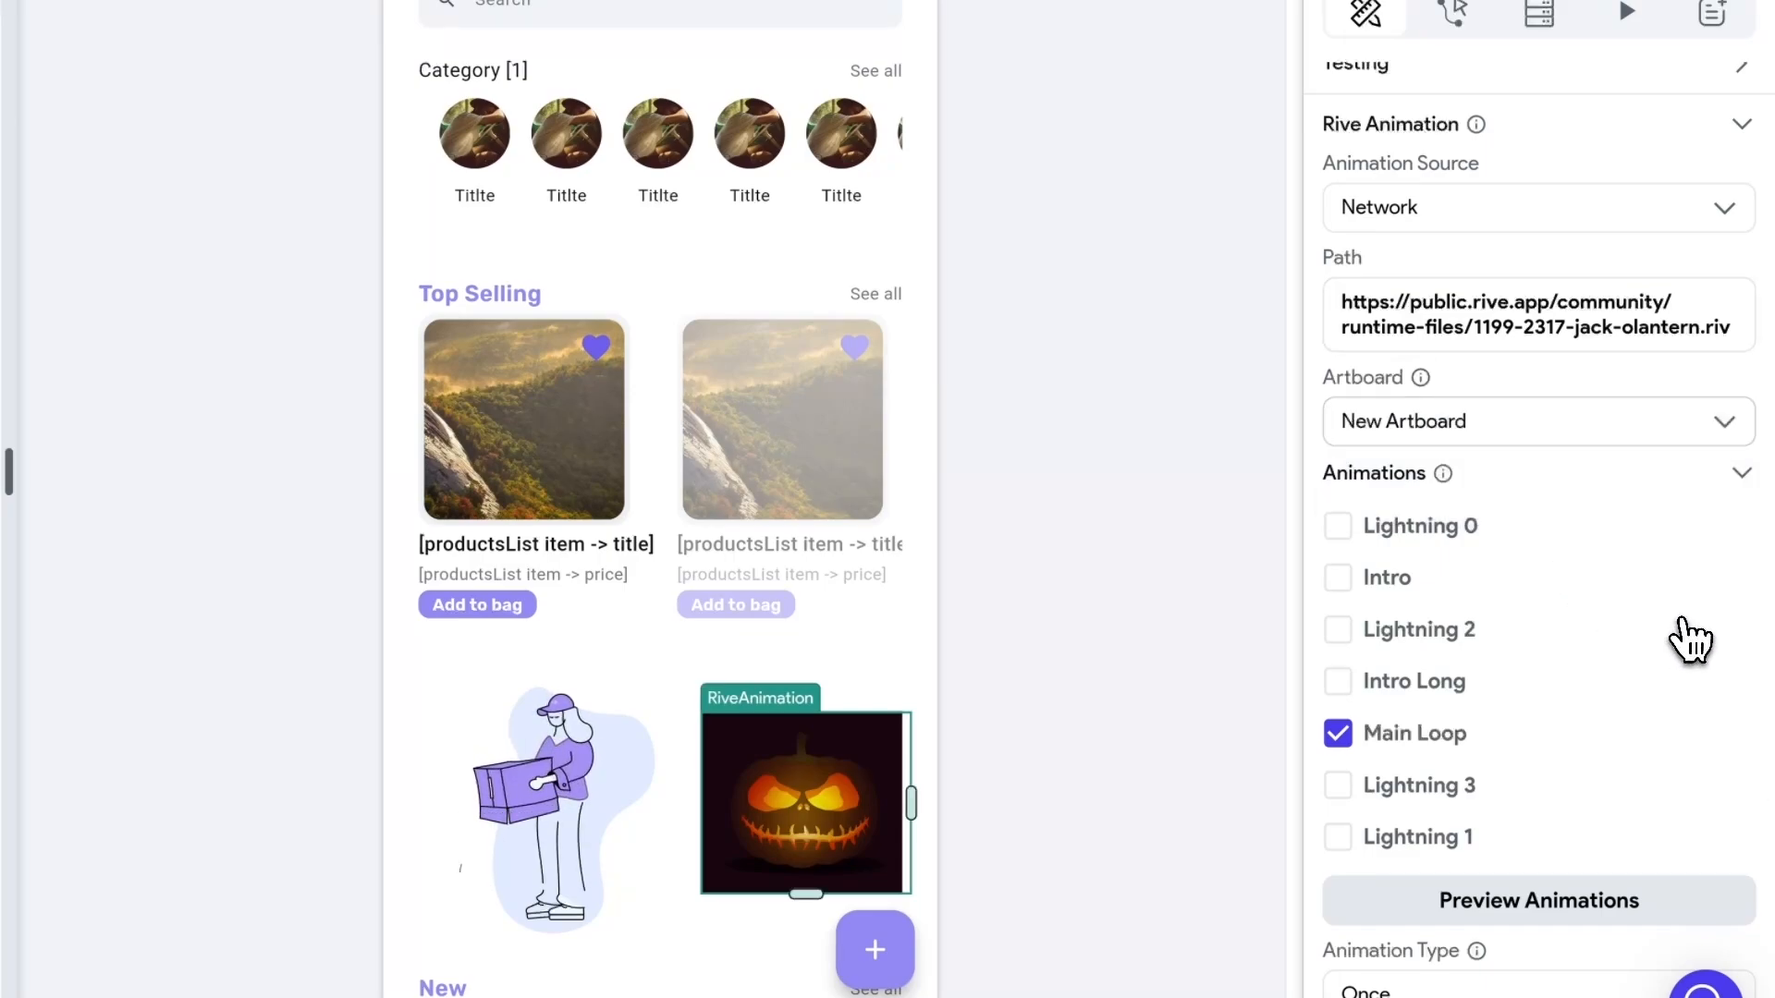
pyautogui.click(1682, 617)
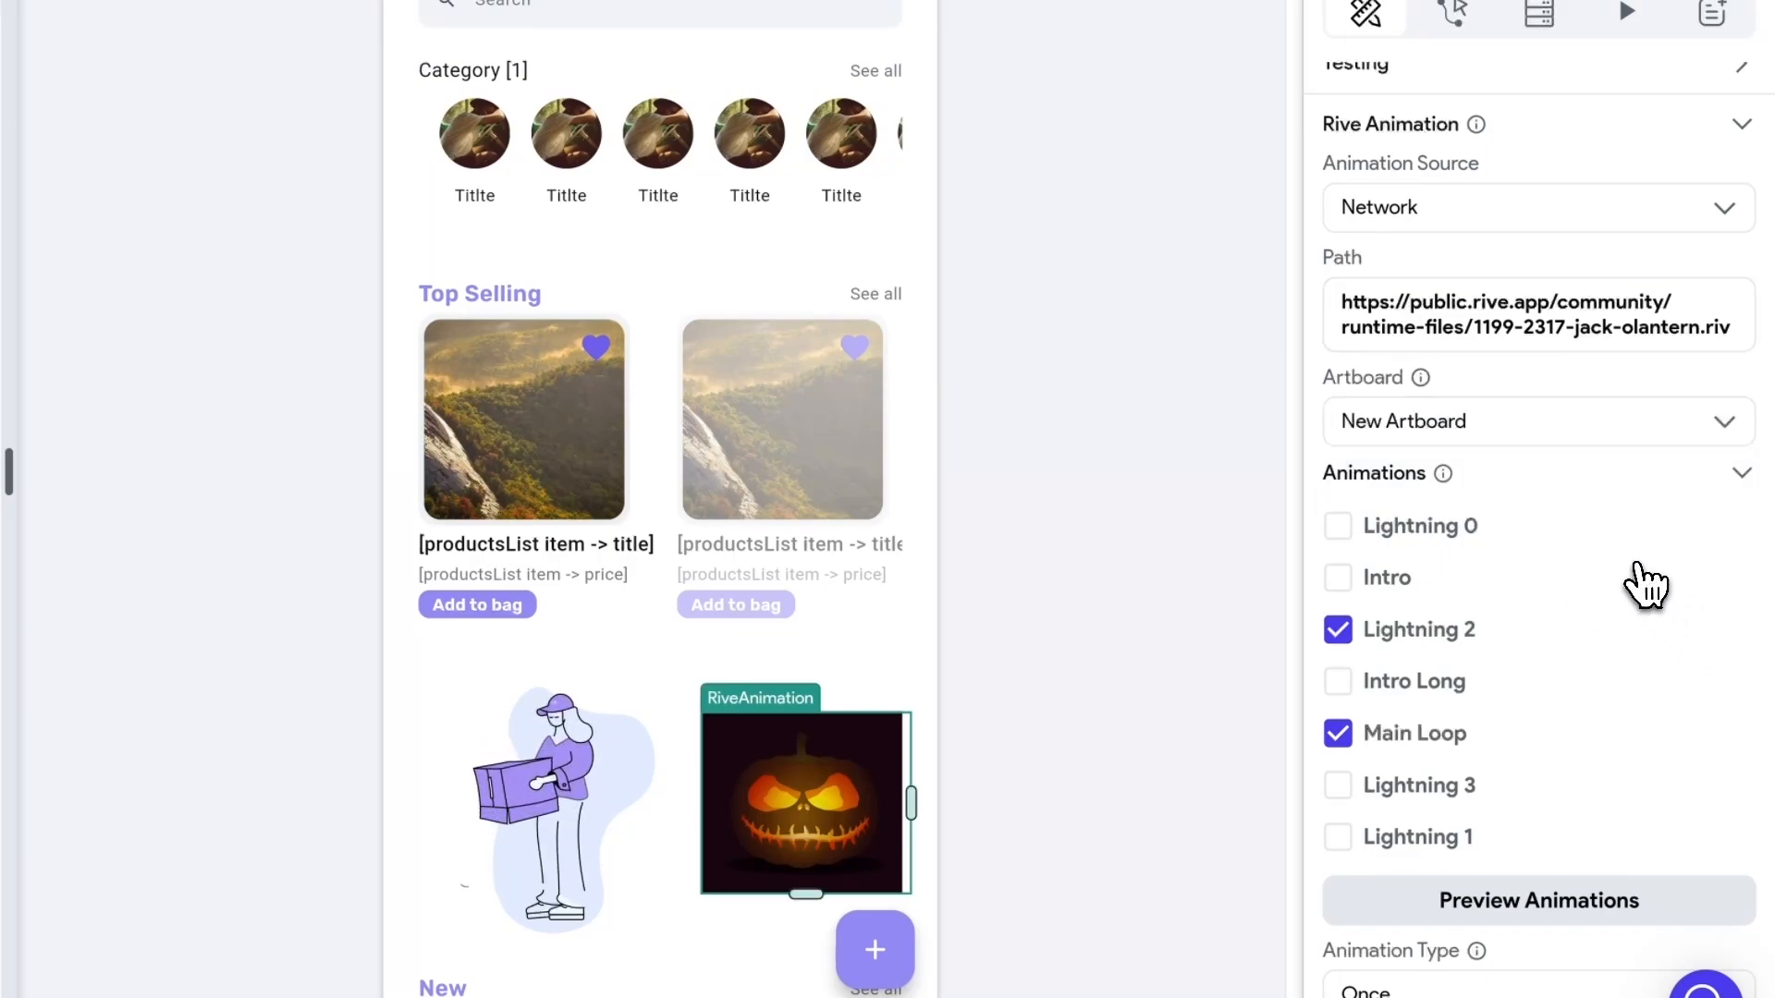
pyautogui.scroll(-1, 836, 724)
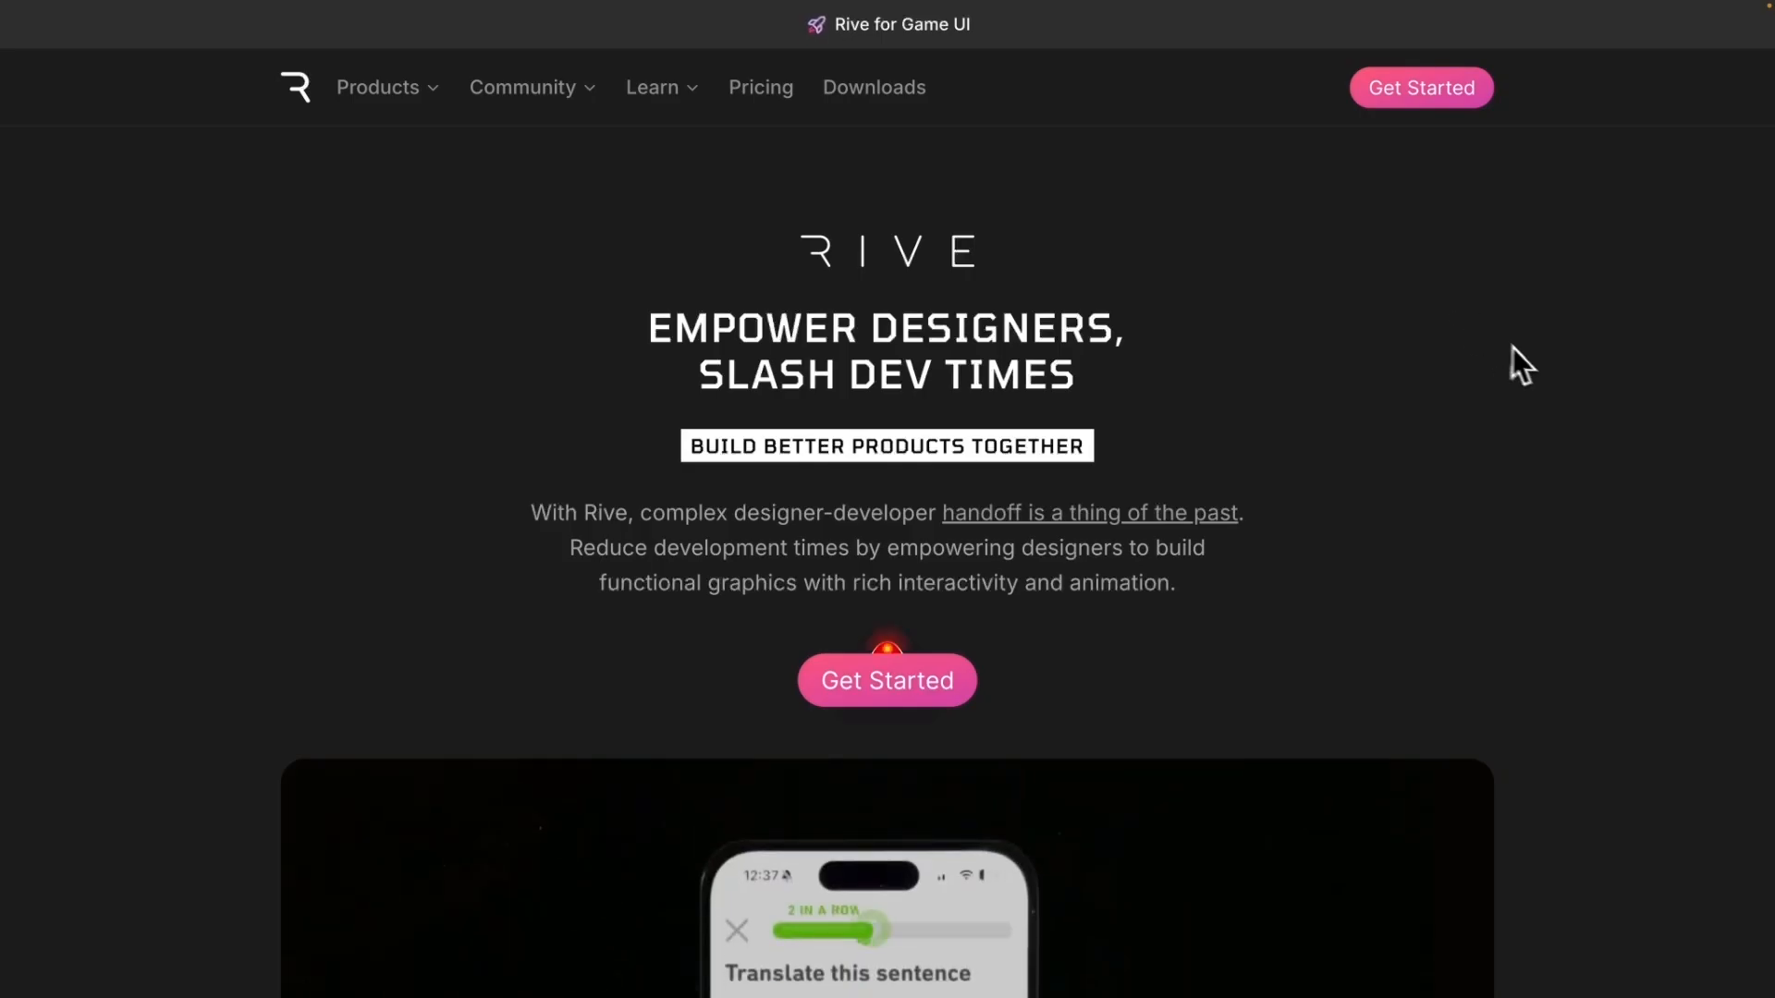
# - Switch to the Rive website, look over its home page and open the community files
pyautogui.scroll(-3, 1535, 363)
pyautogui.scroll(-3, 1549, 363)
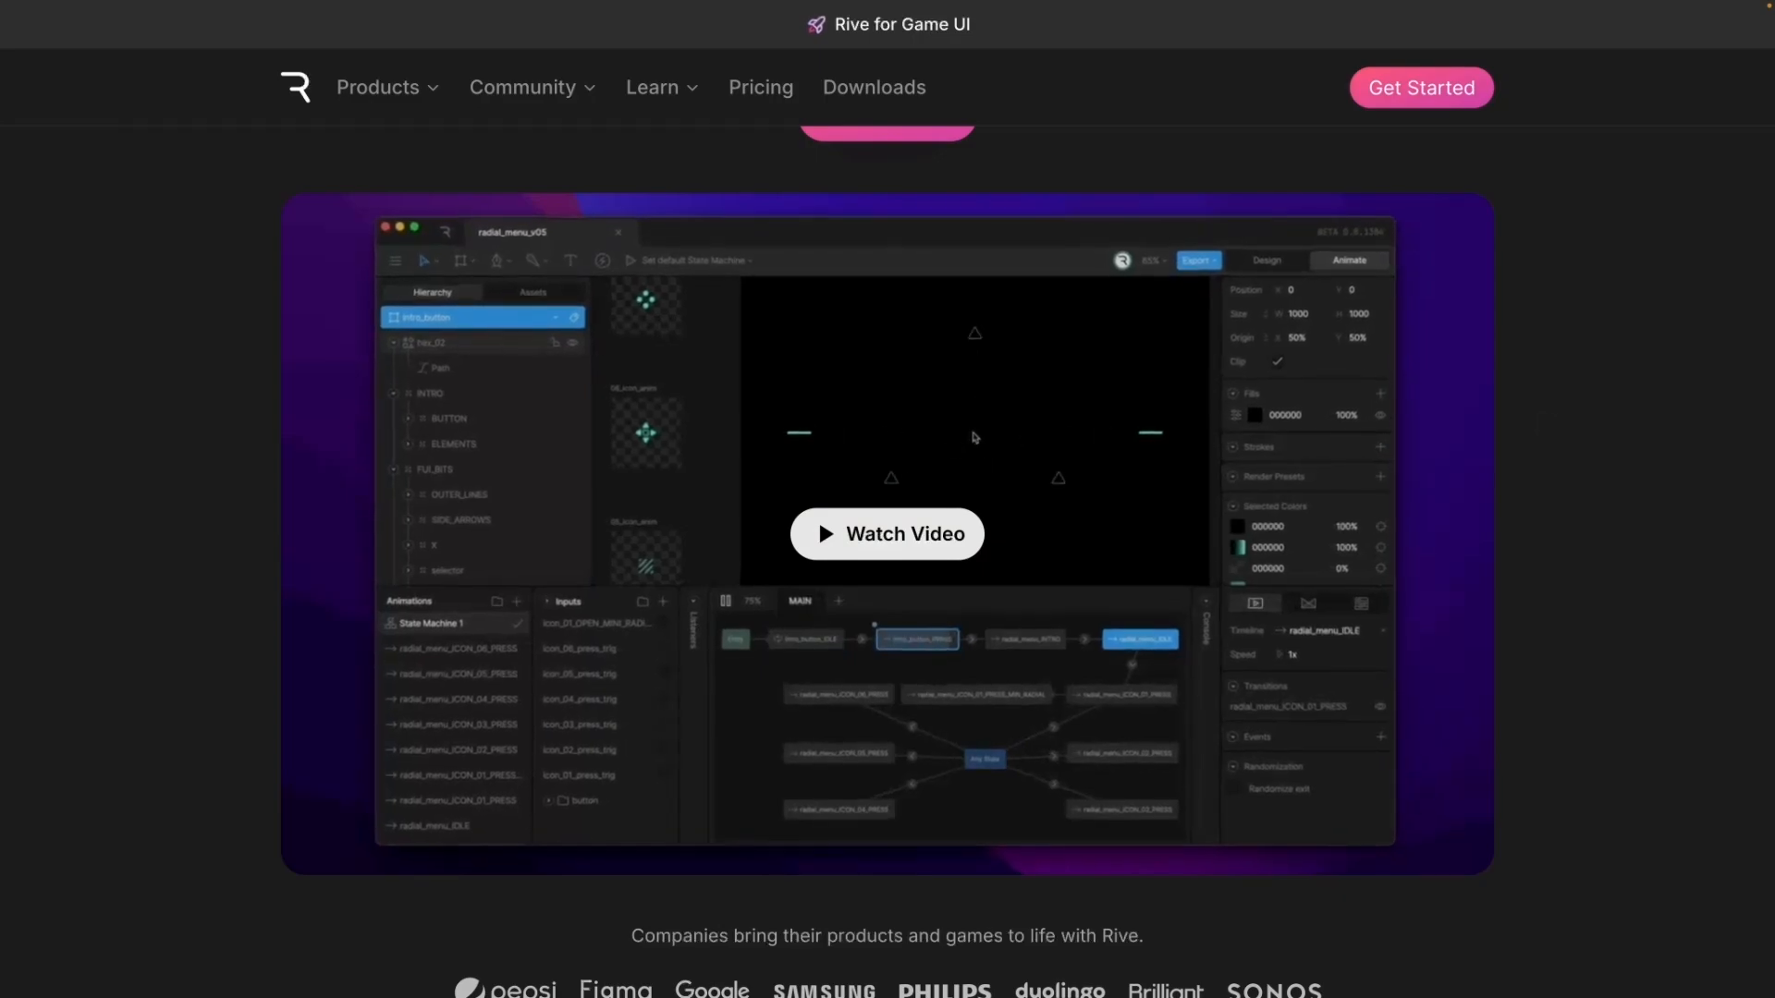
pyautogui.scroll(6, 1479, 416)
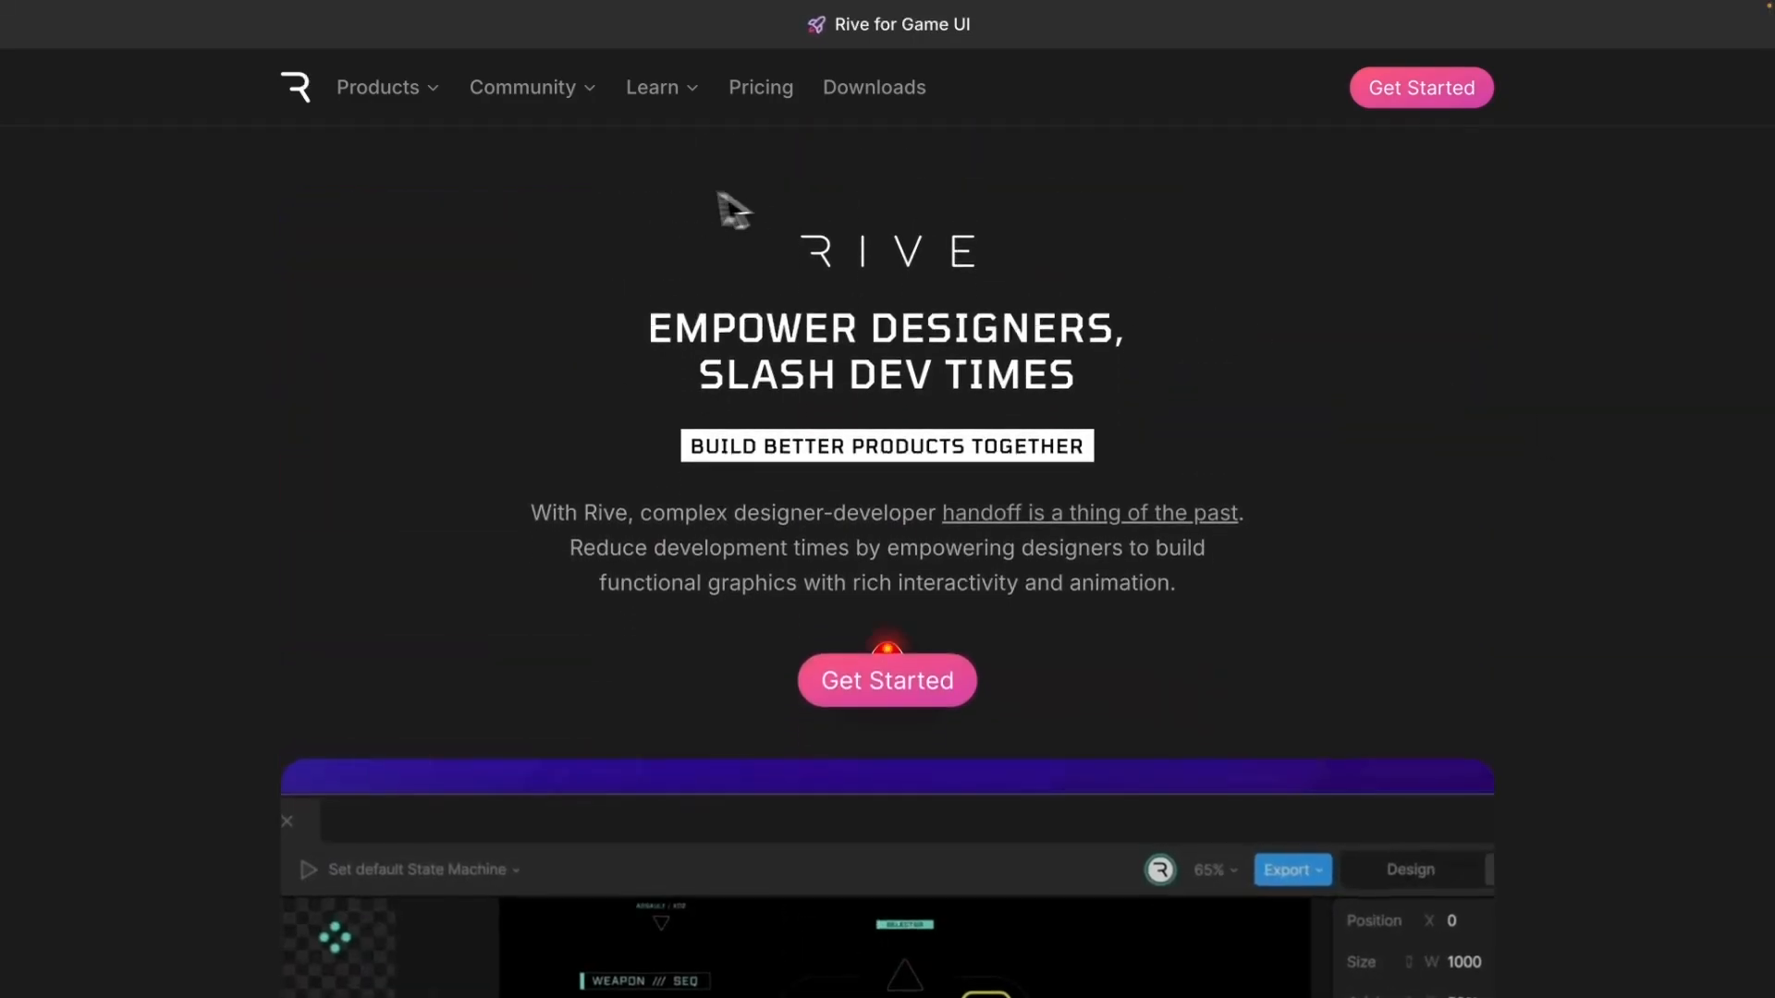
pyautogui.moveTo(546, 113)
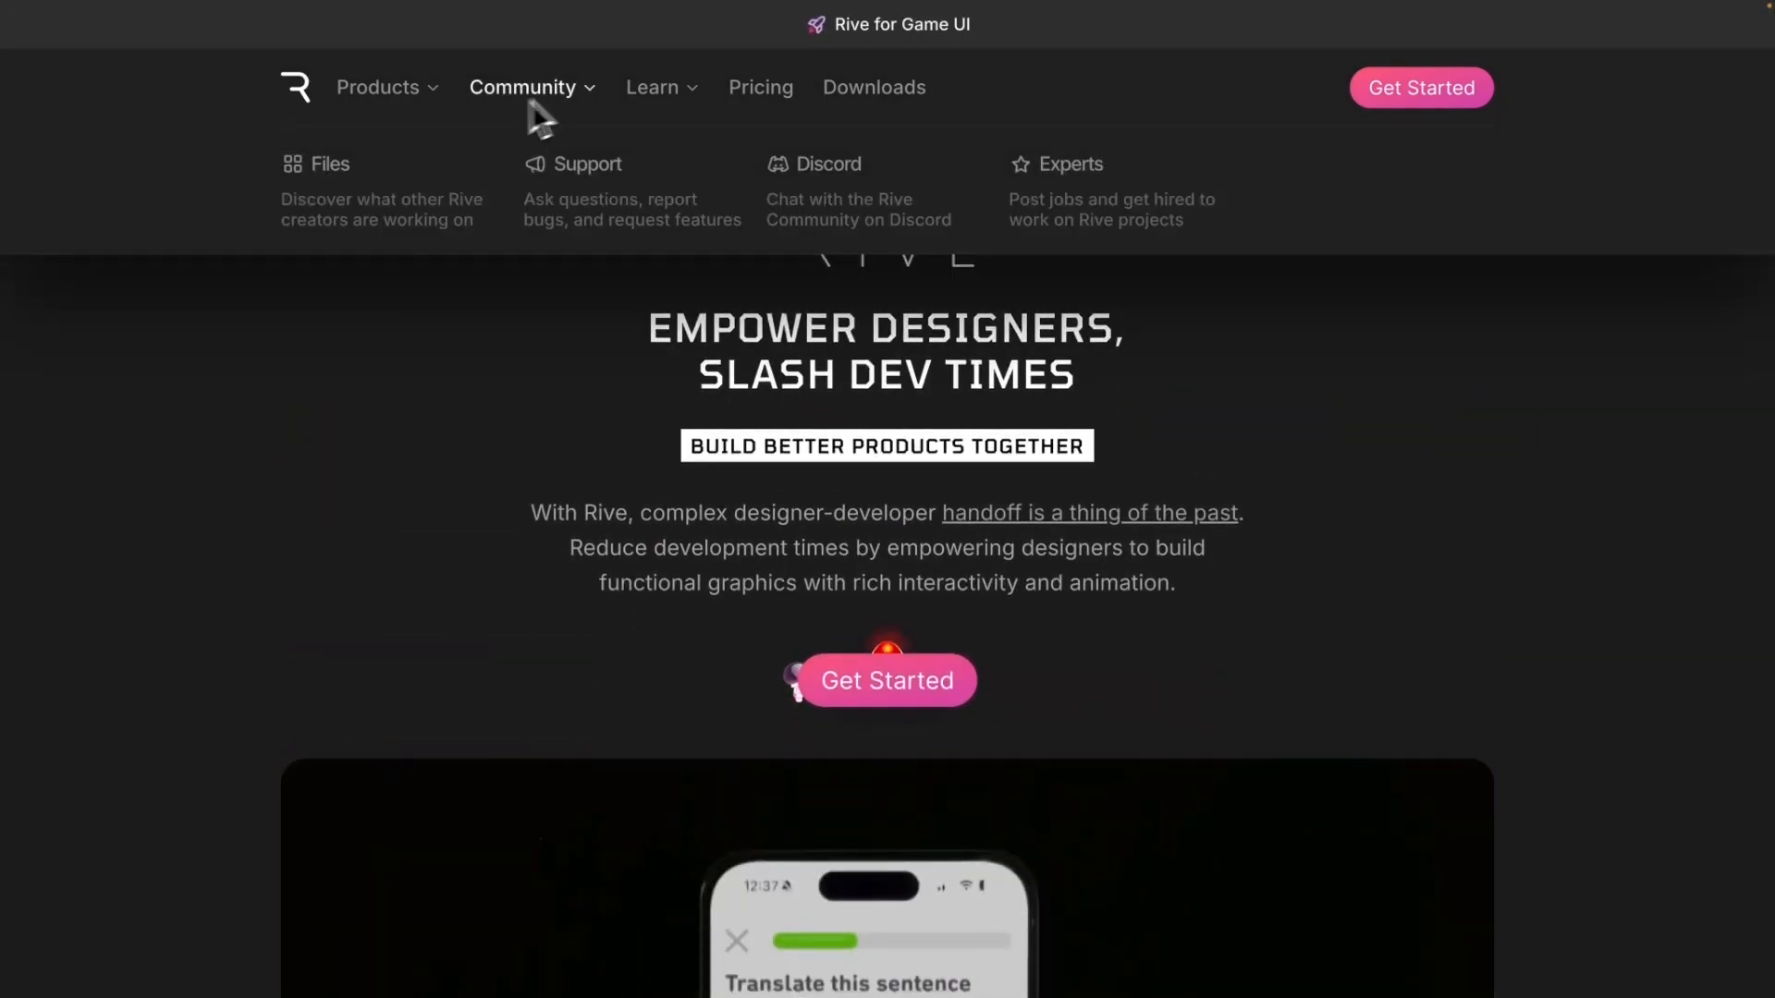
pyautogui.click(288, 172)
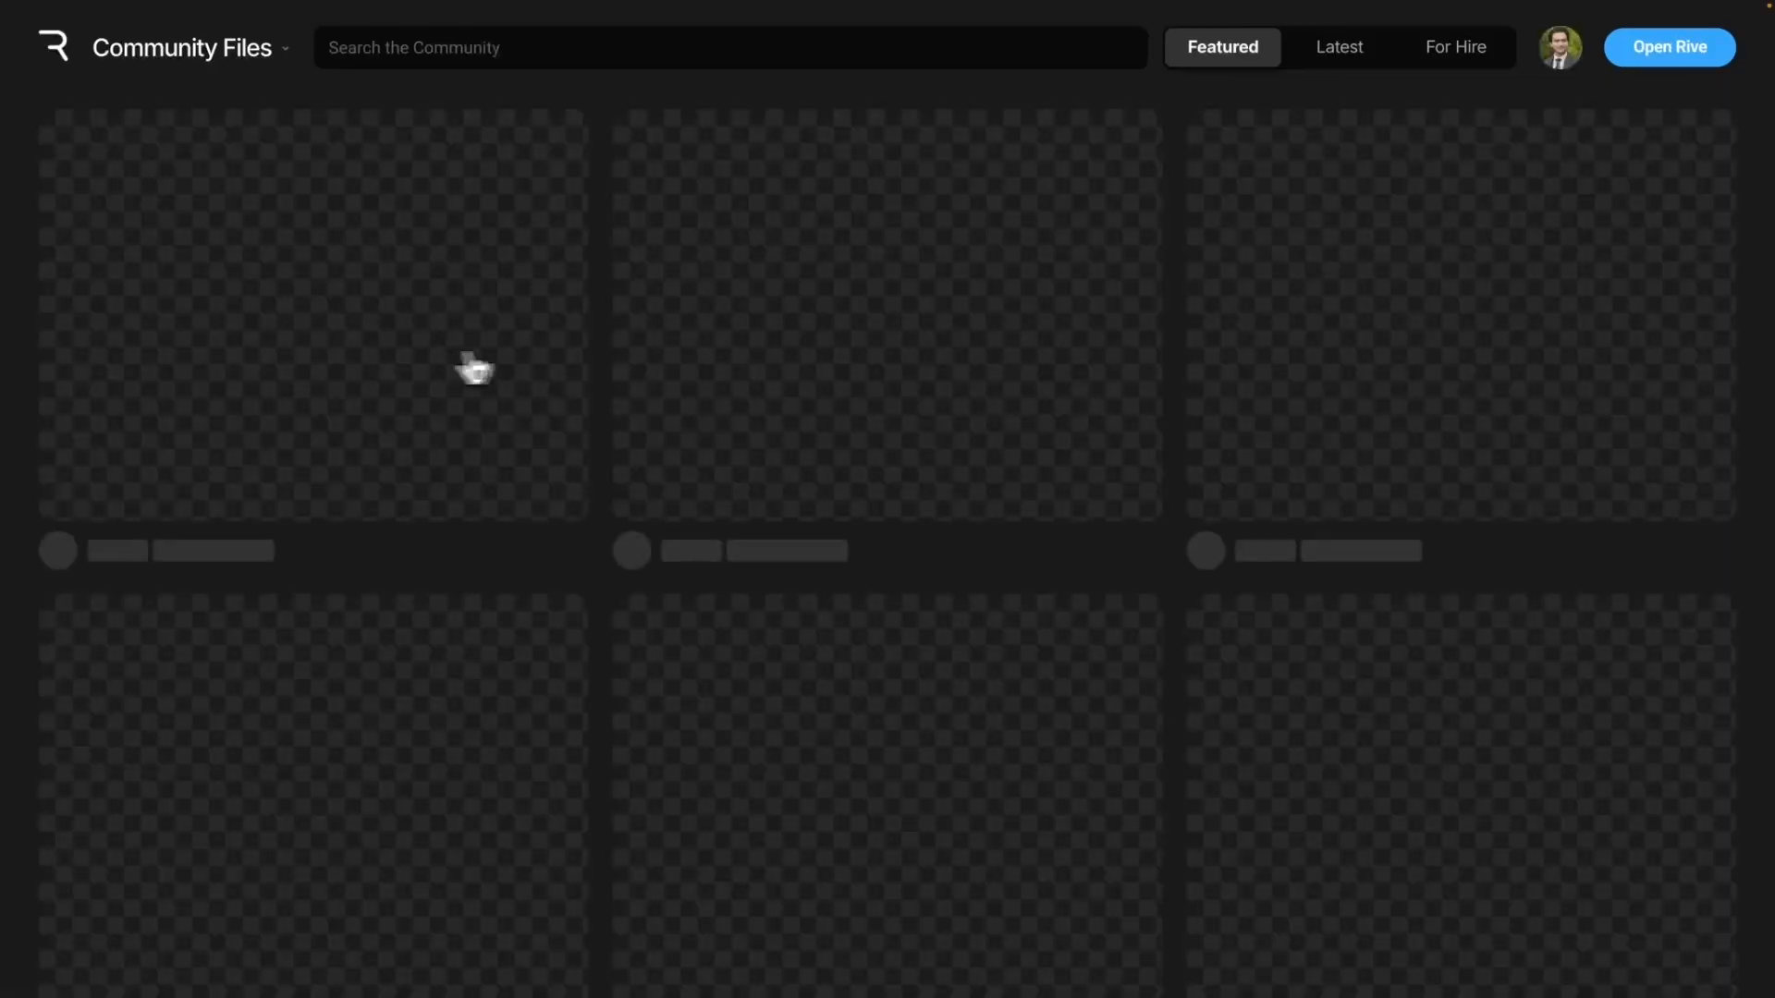
# - Browse the featured community files, search for "nothing found" and look through the matching animations
pyautogui.scroll(-1, 761, 209)
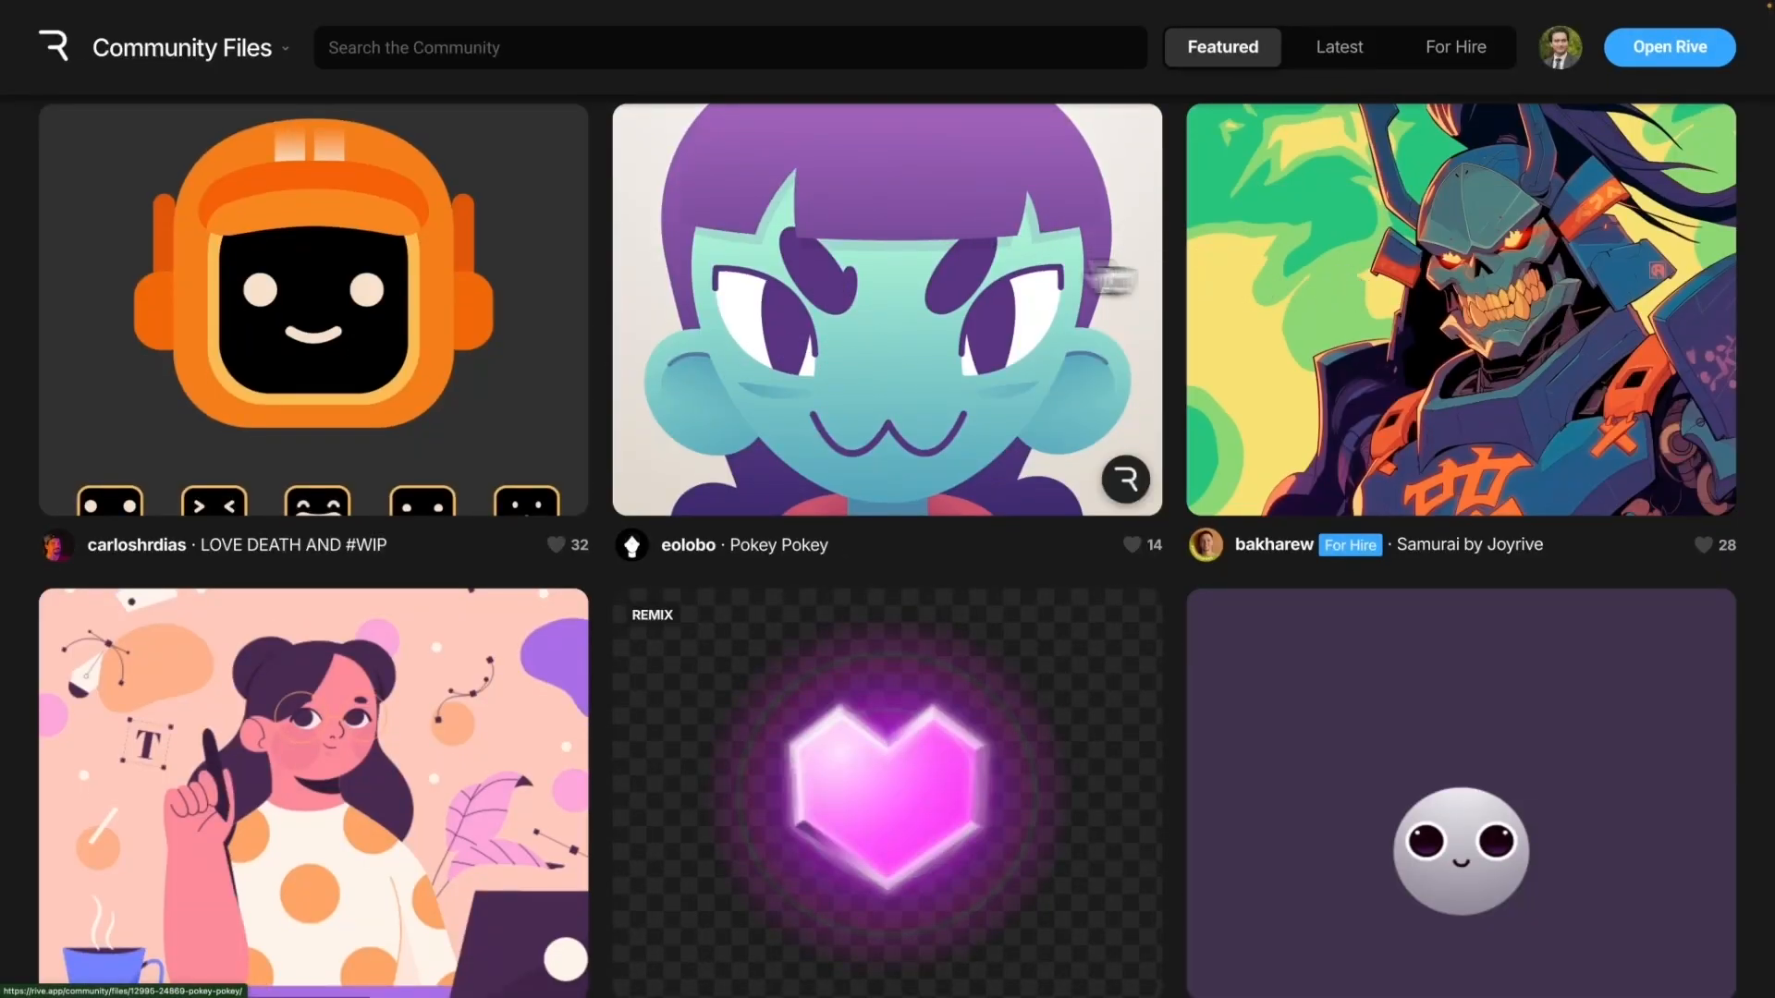
pyautogui.scroll(-10, 945, 275)
pyautogui.scroll(10, 944, 275)
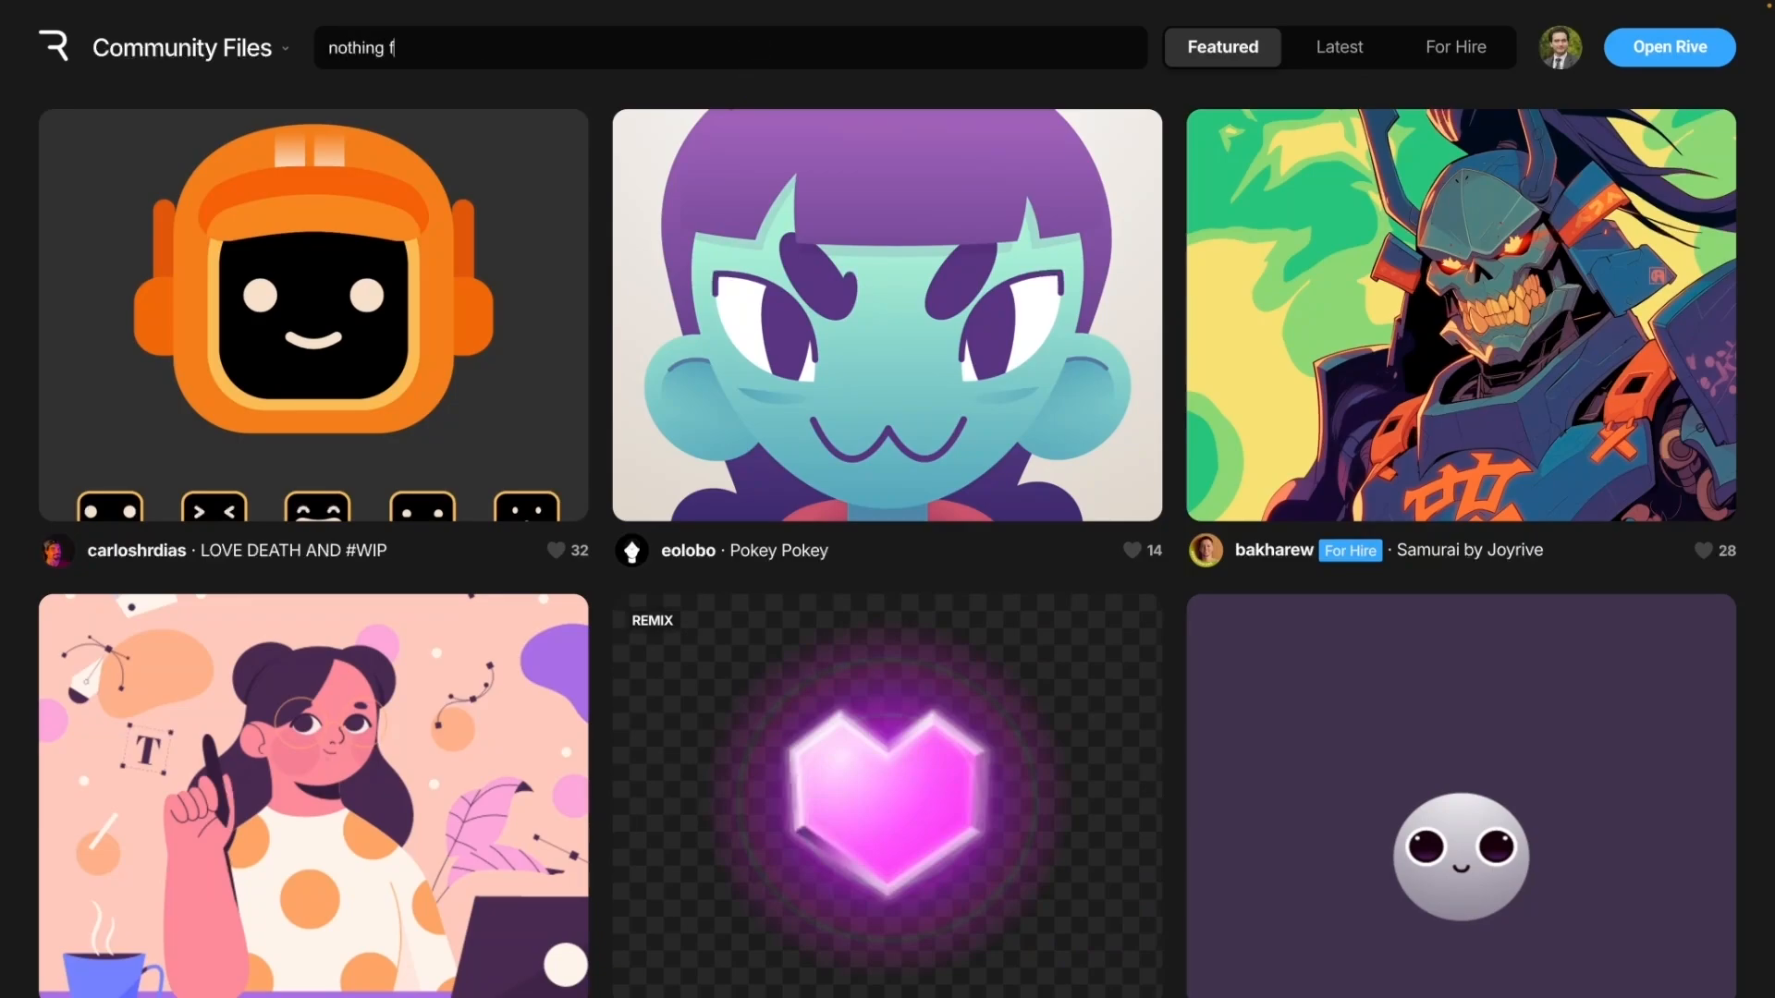
pyautogui.press('Return')
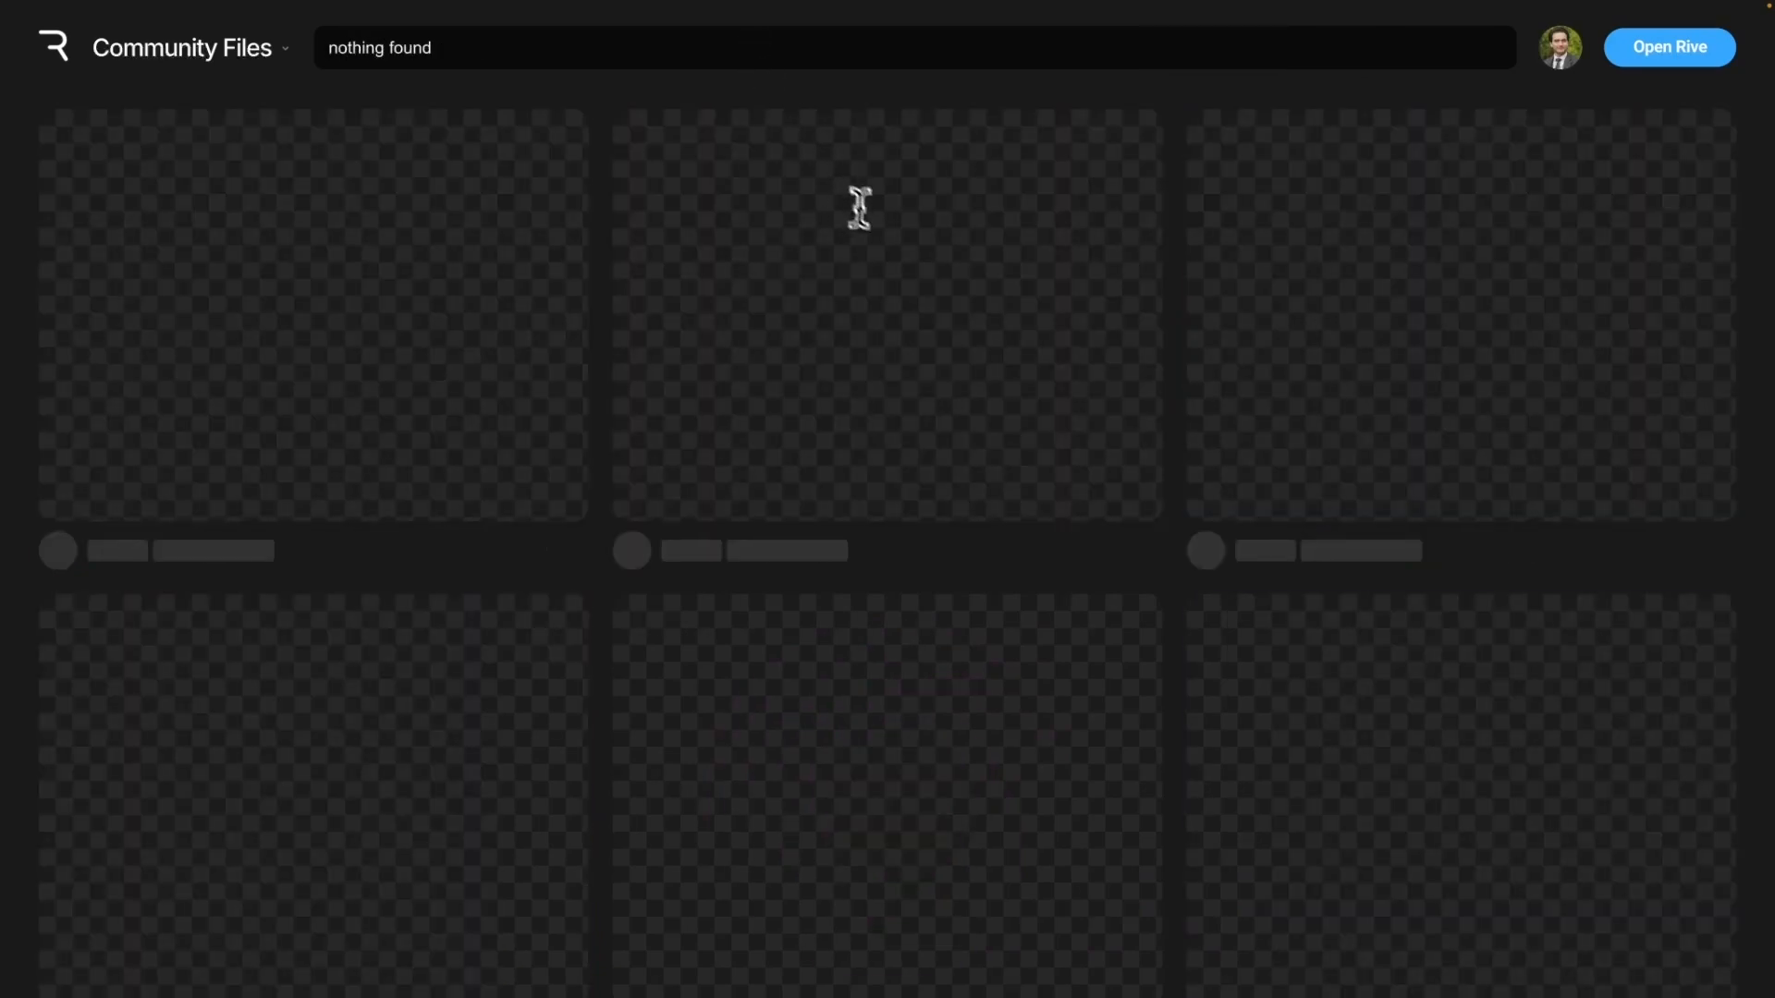
pyautogui.scroll(-7, 931, 396)
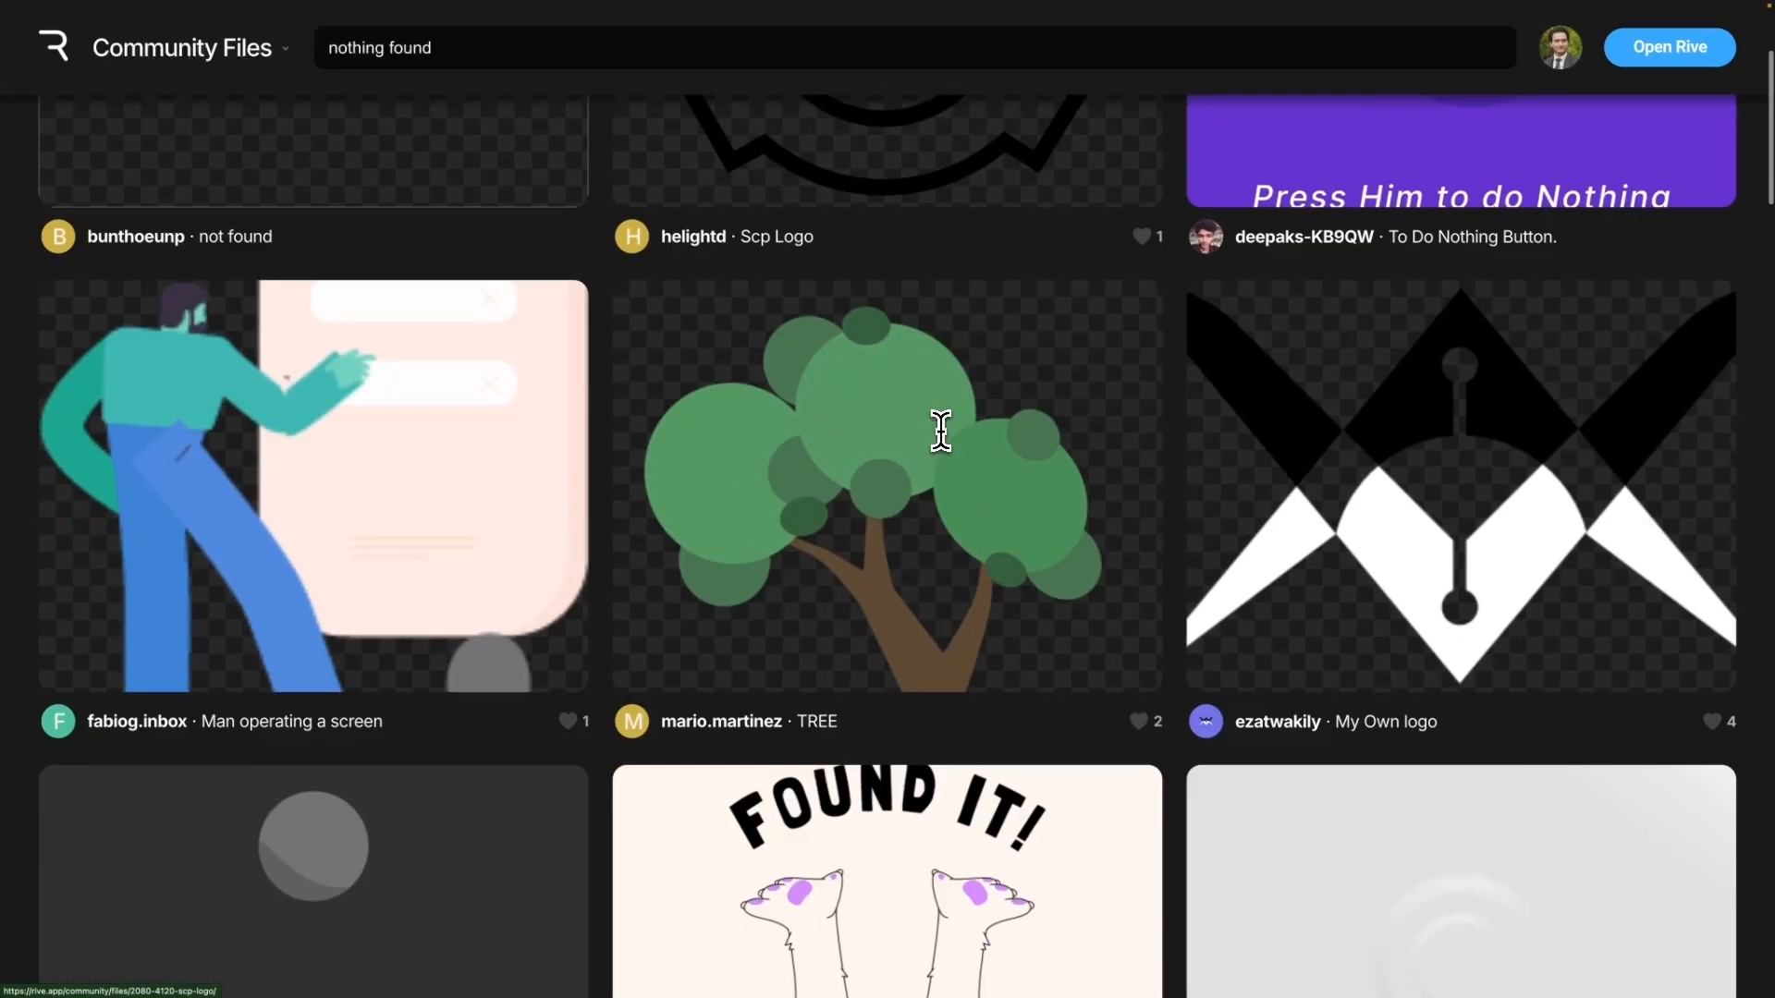
pyautogui.scroll(-8, 938, 428)
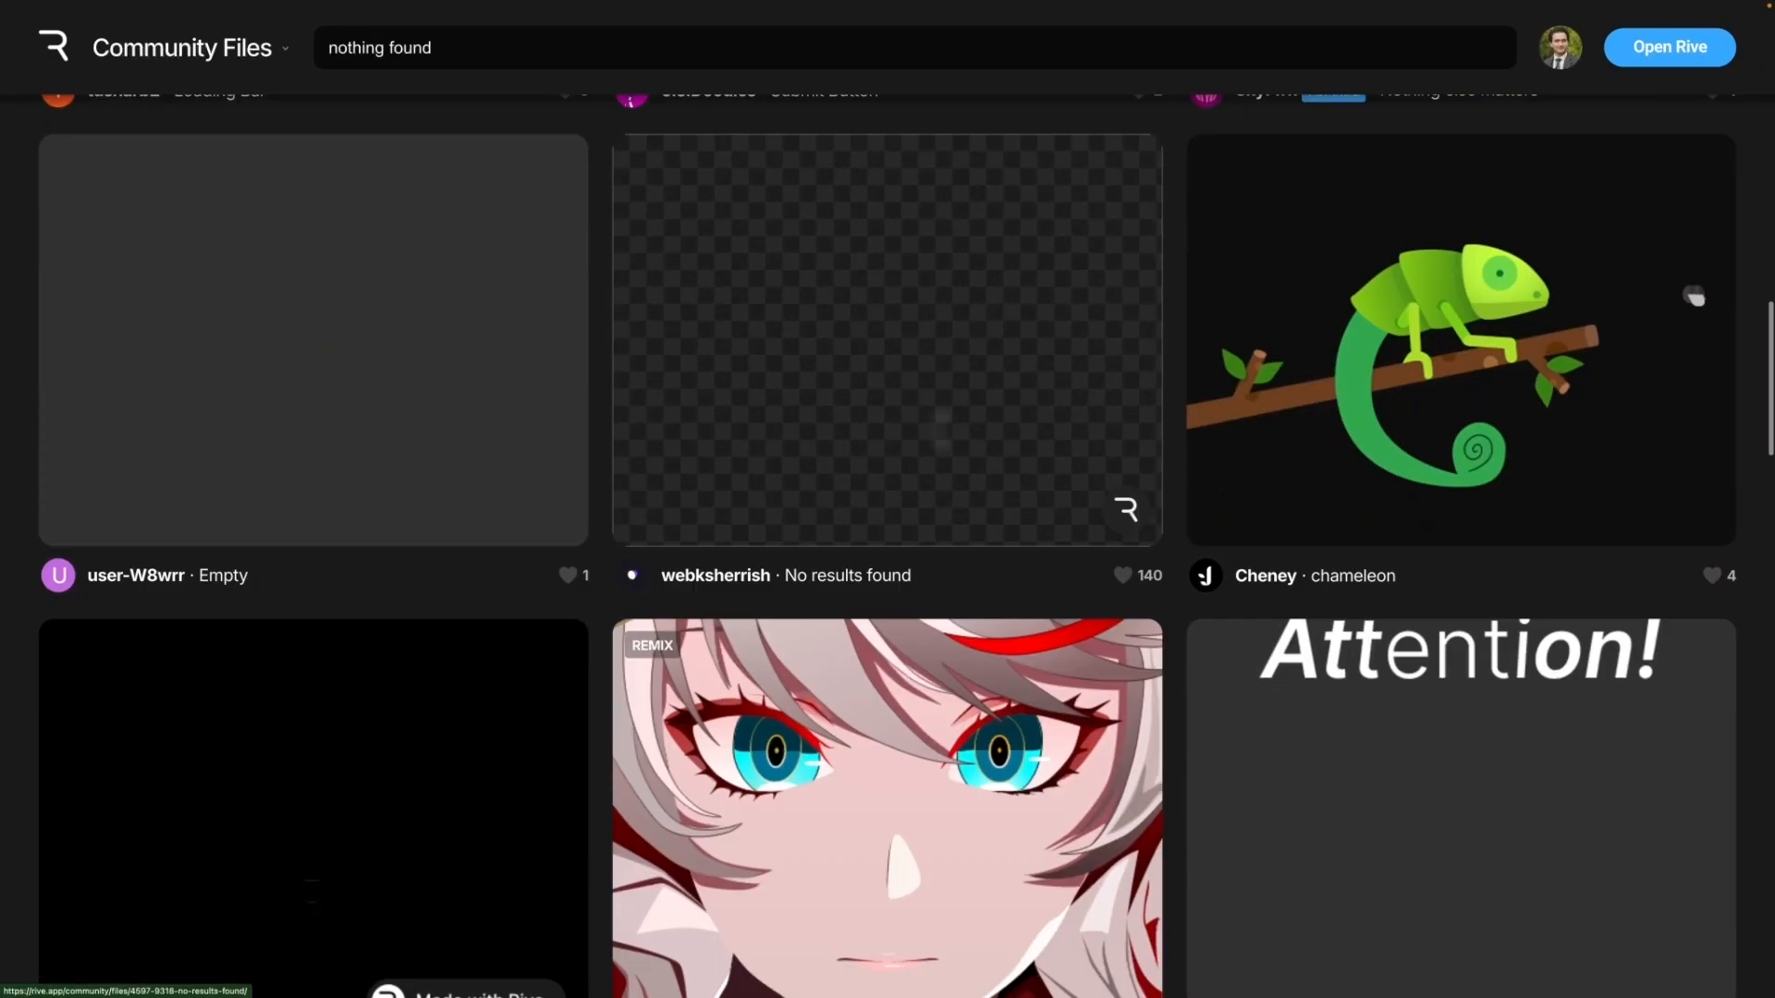
pyautogui.scroll(-1, 938, 428)
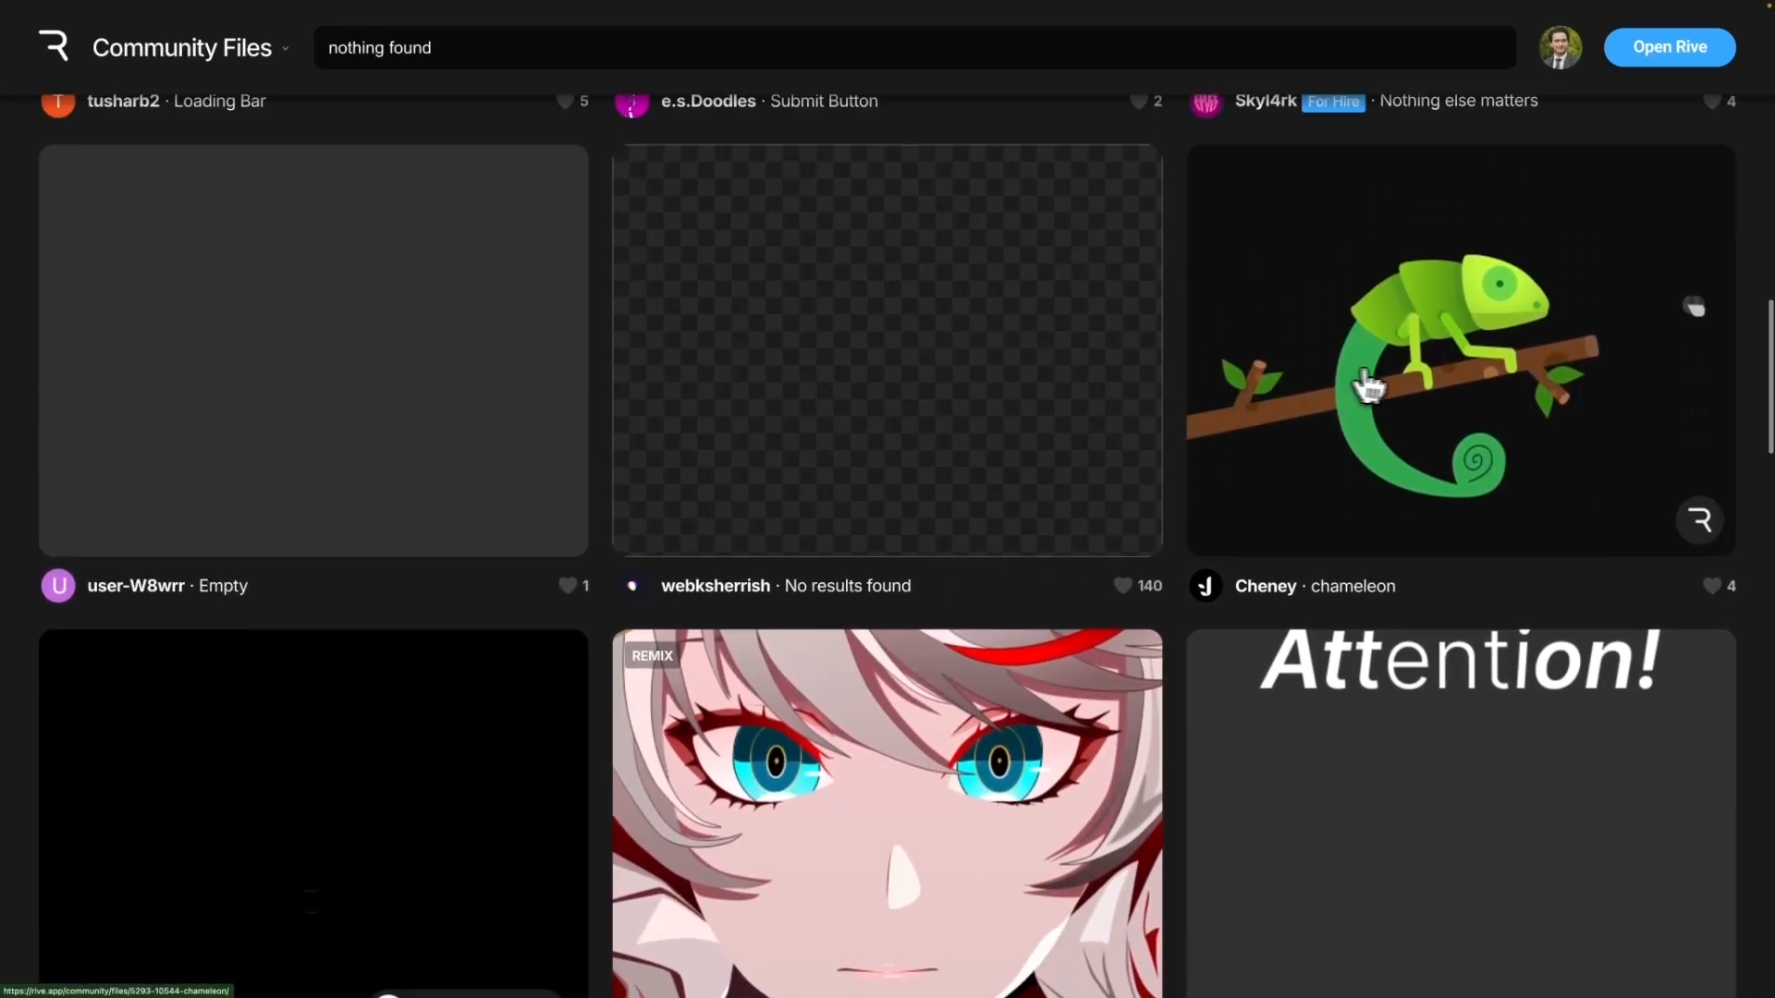
# - Remix the chameleon community file again into the personal space and export it from the Rive editor
pyautogui.click(1439, 370)
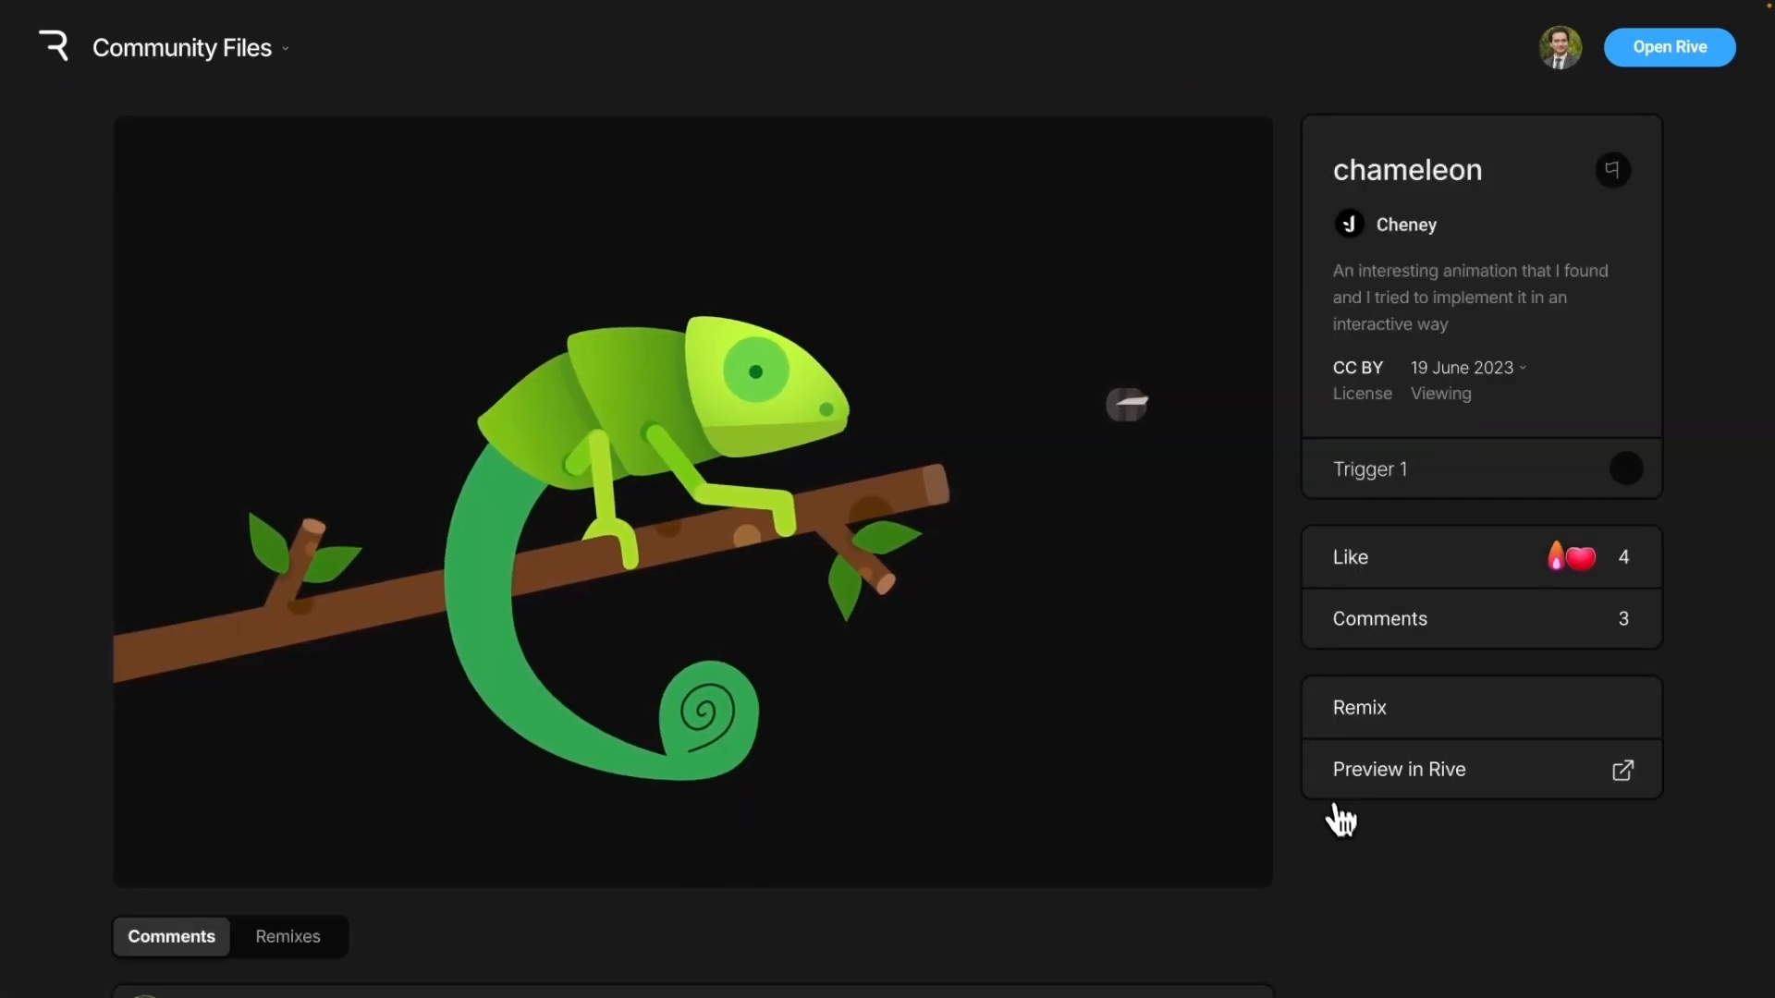
pyautogui.scroll(-2, 1351, 844)
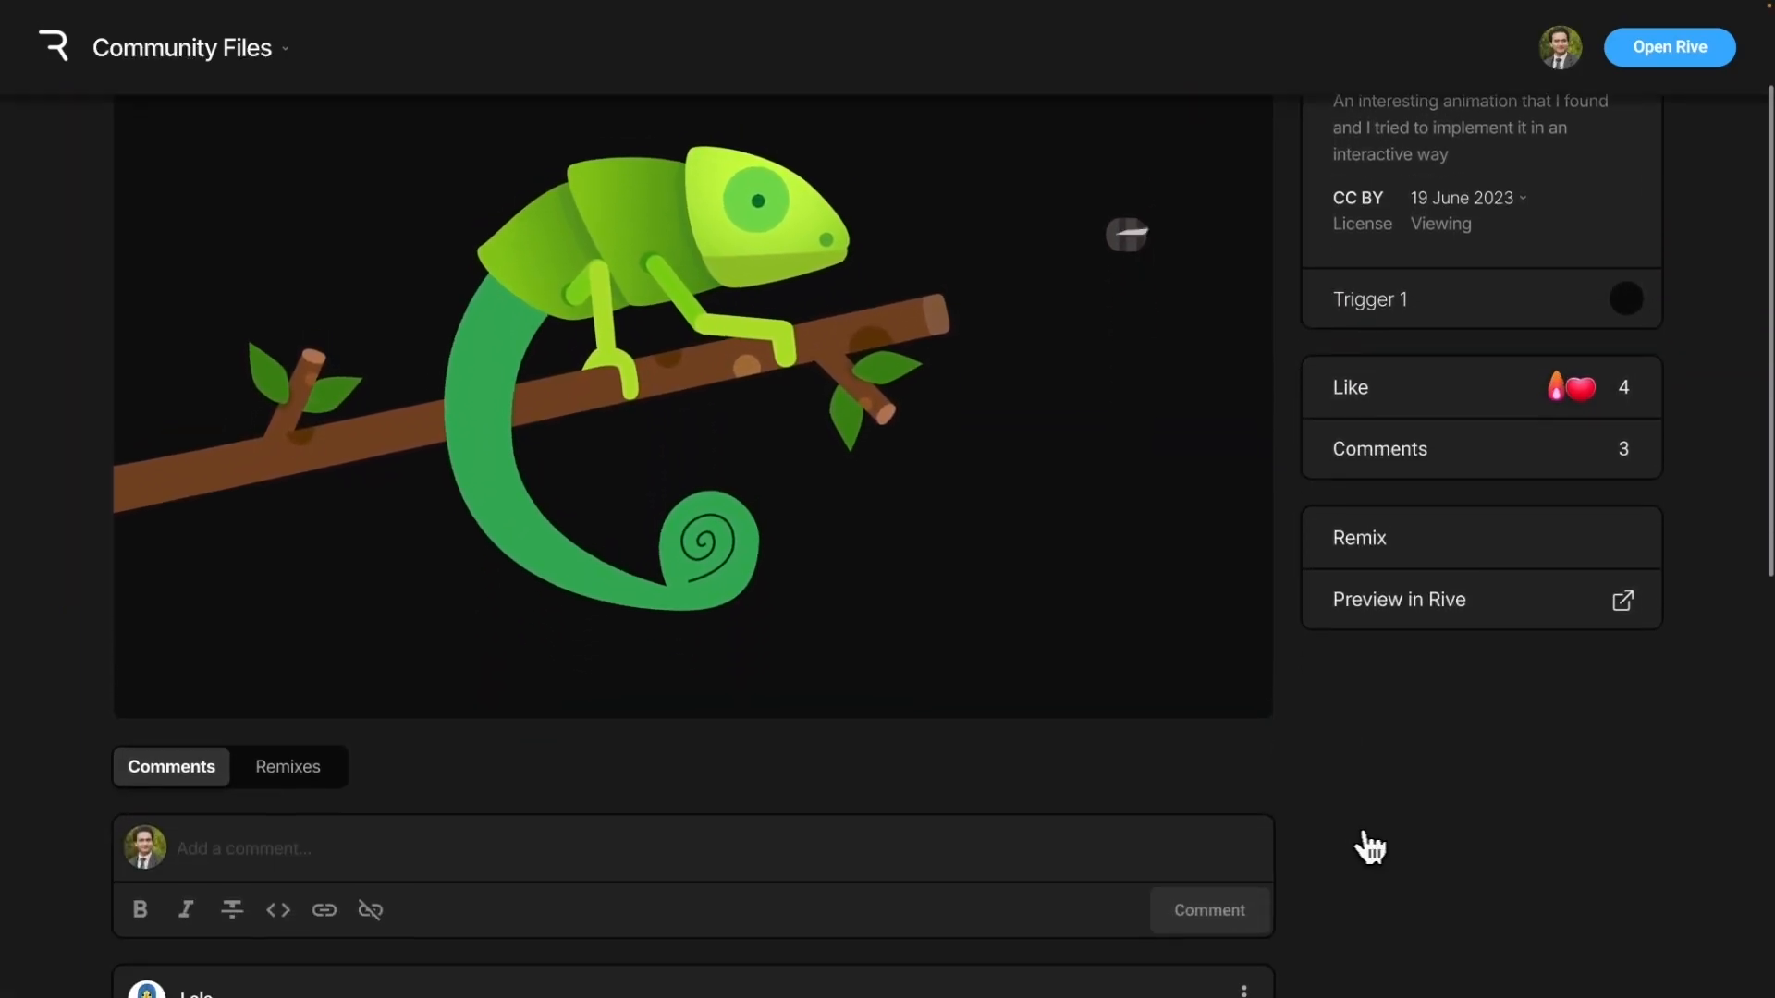
pyautogui.scroll(2, 1272, 844)
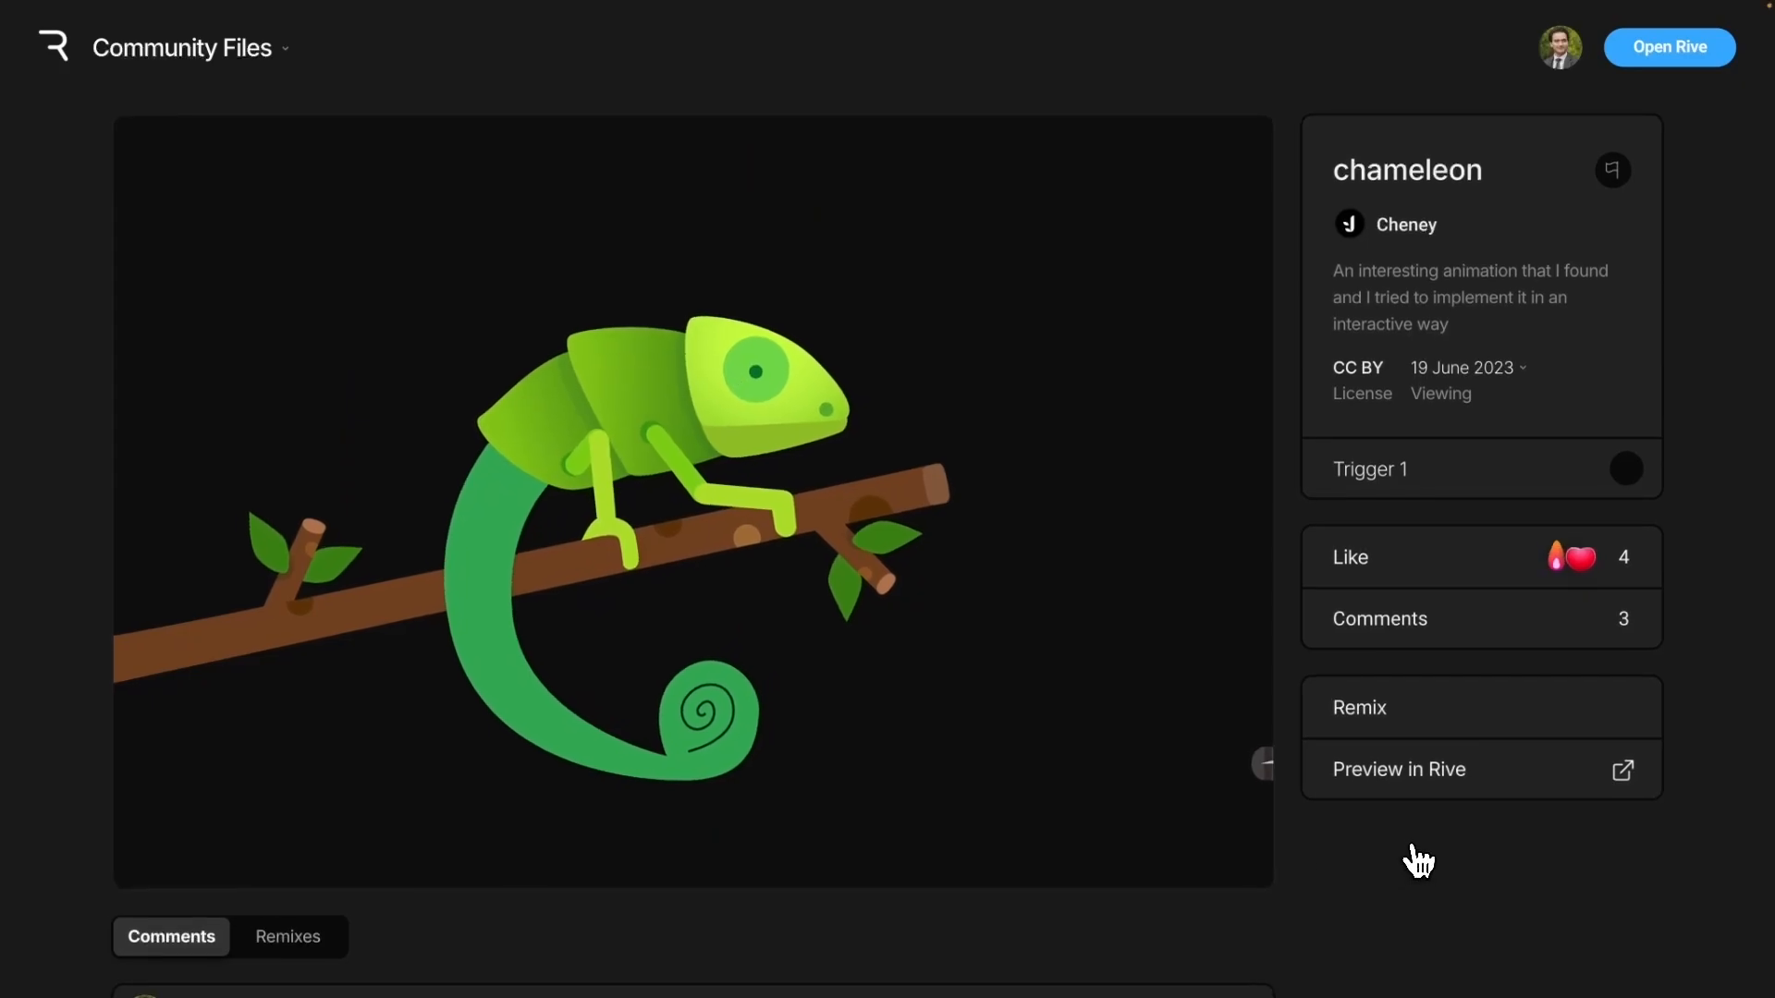
pyautogui.click(1386, 719)
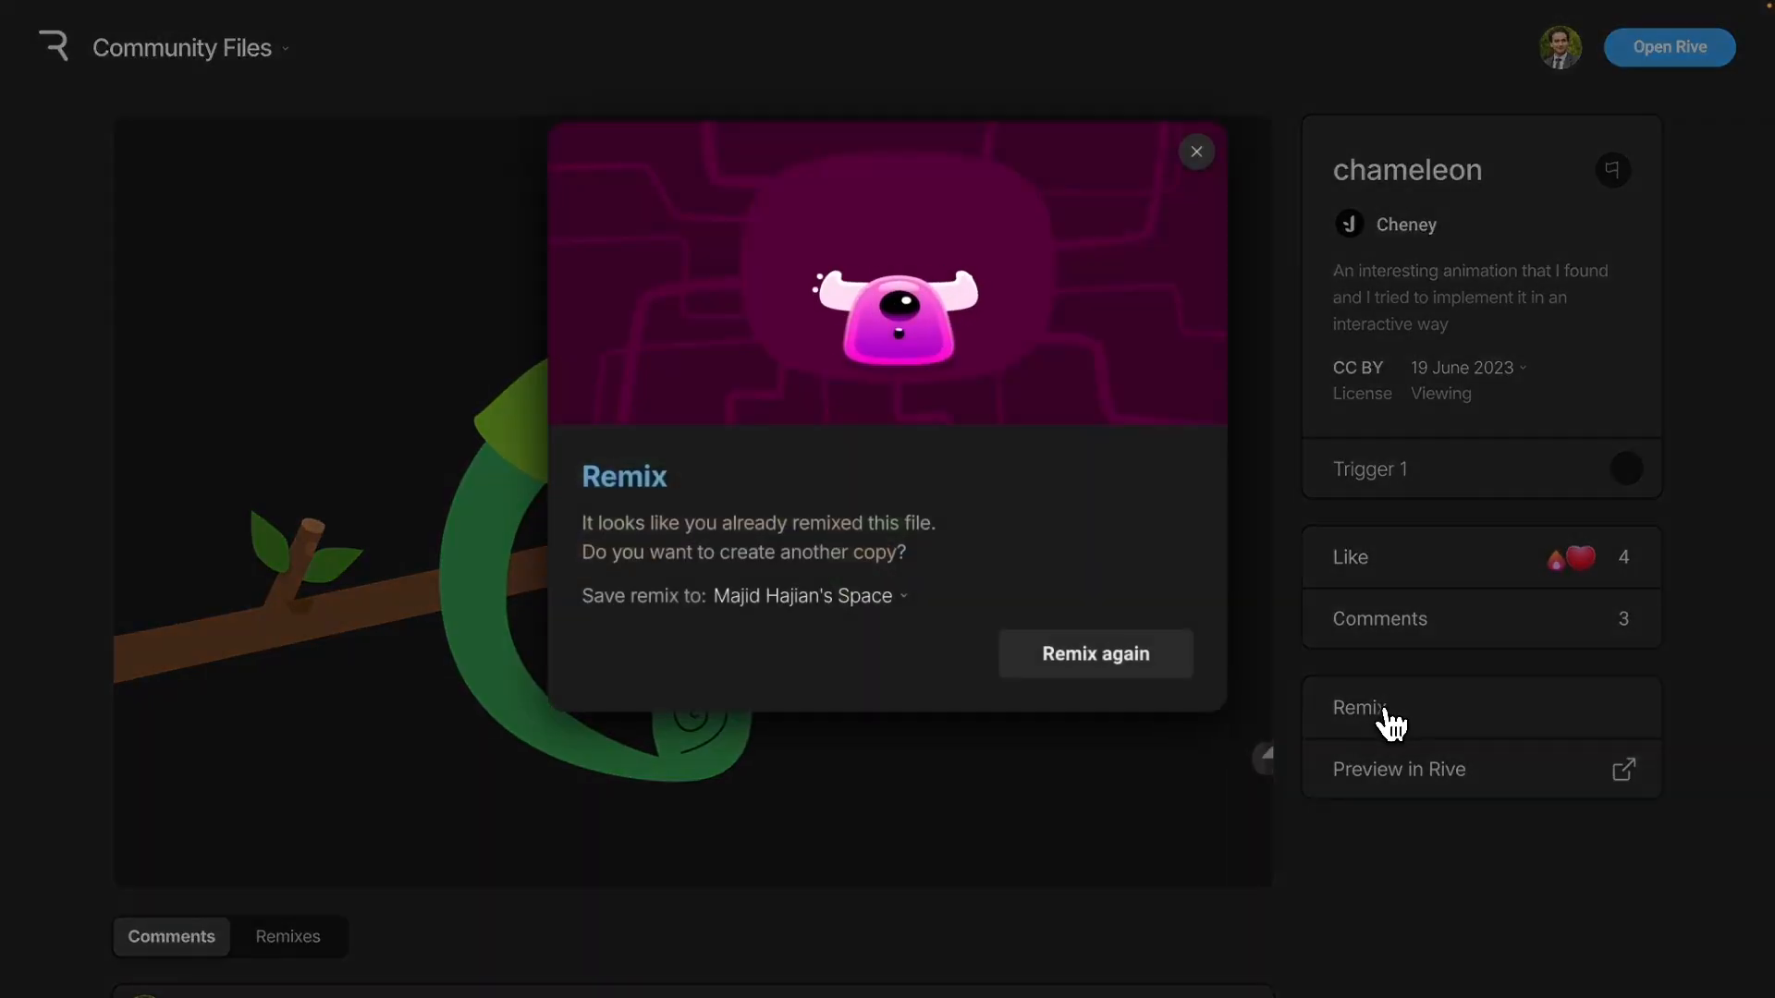
pyautogui.click(1093, 668)
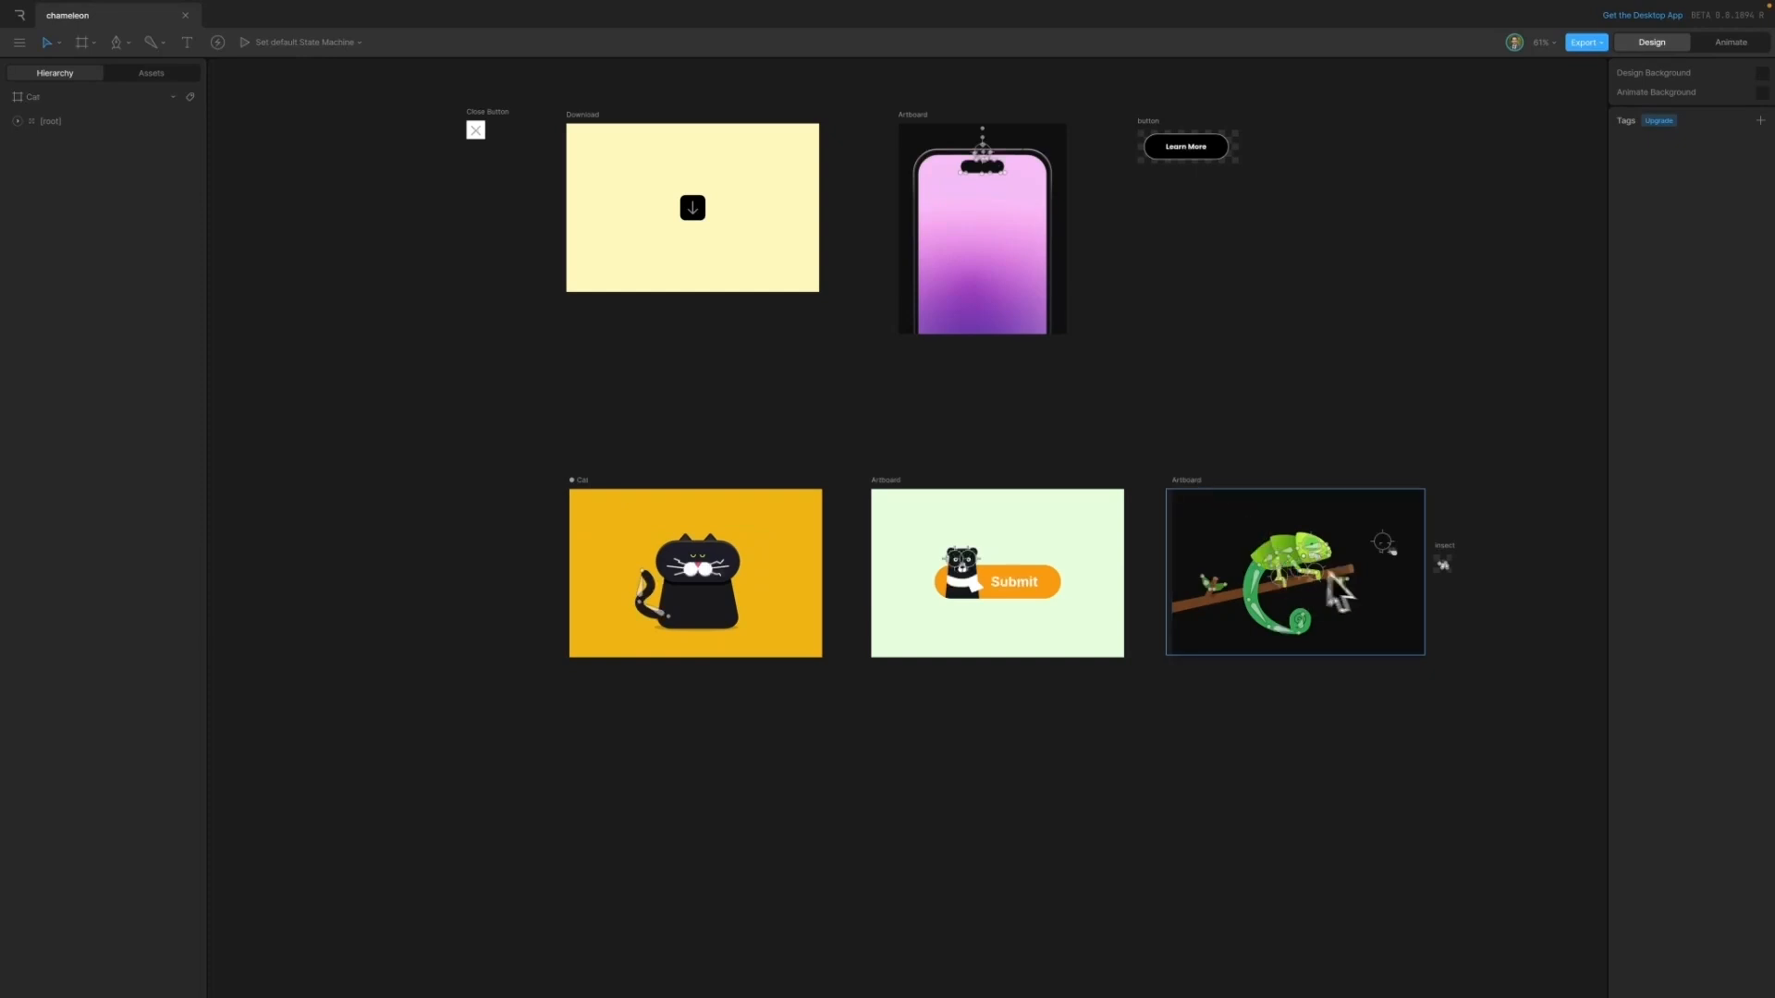
pyautogui.click(1597, 48)
pyautogui.press('Return')
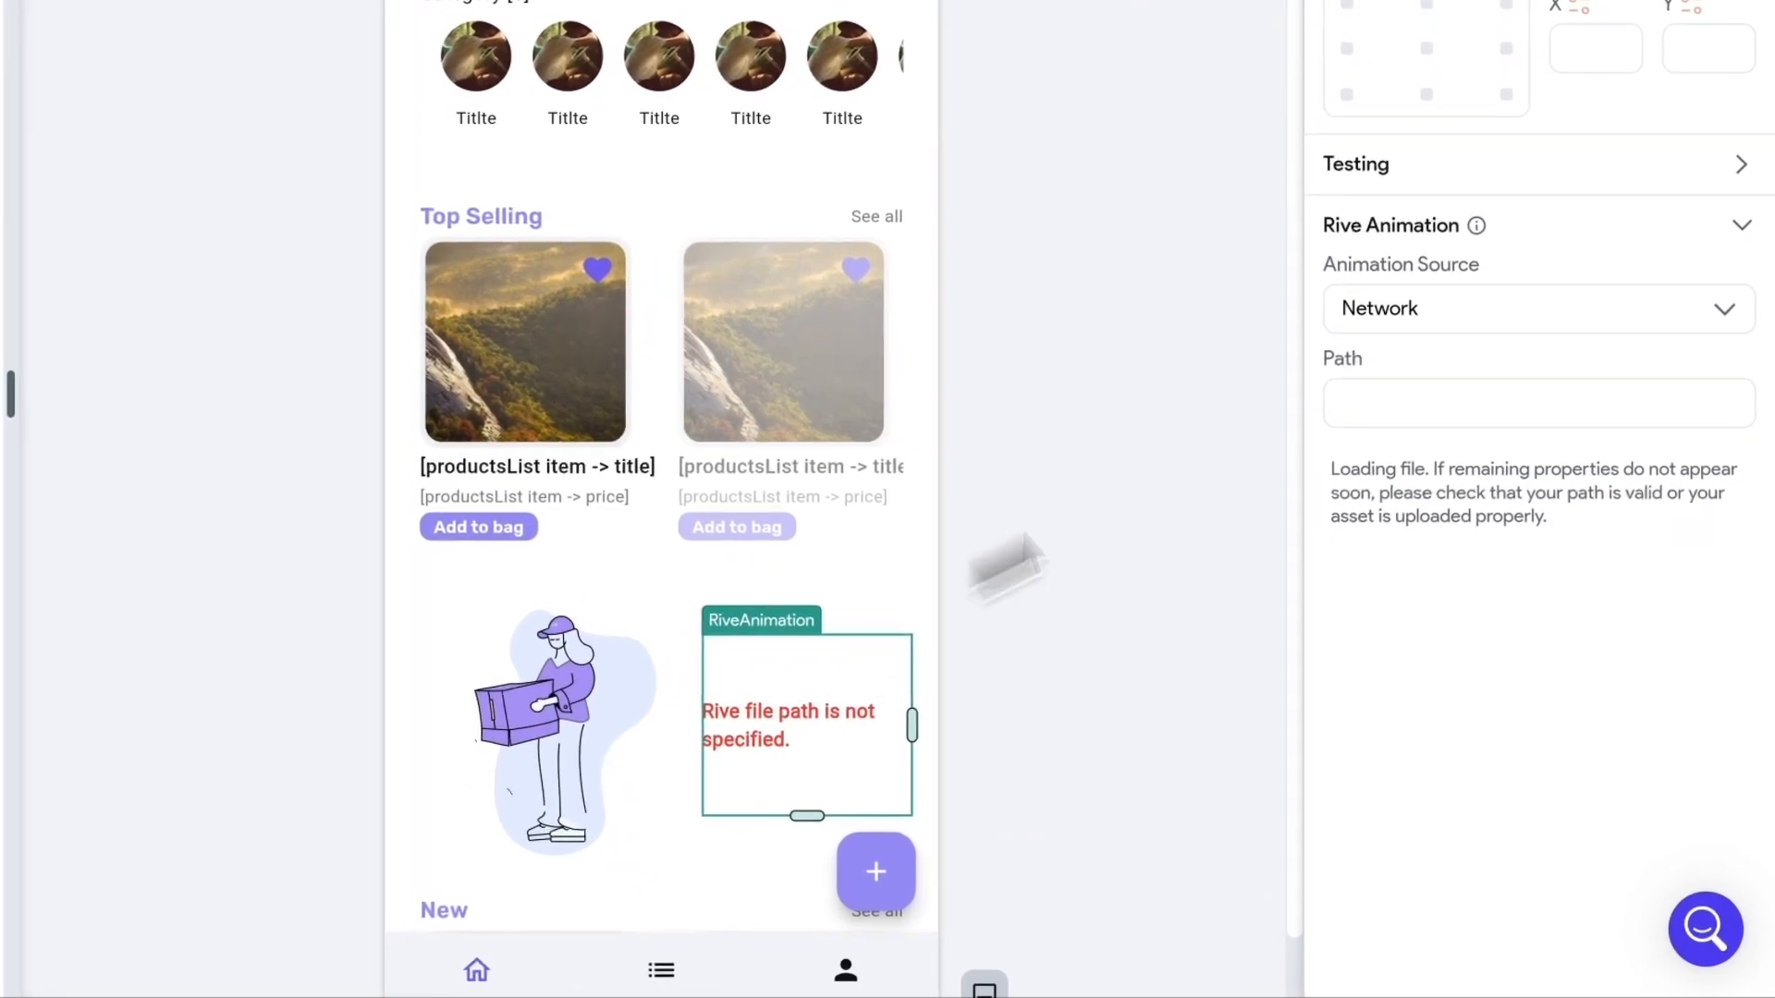
# - Back in FlutterFlow, set the Rive animation's source to Asset and select chameleon.riv as its file
pyautogui.click(1494, 308)
pyautogui.click(1406, 432)
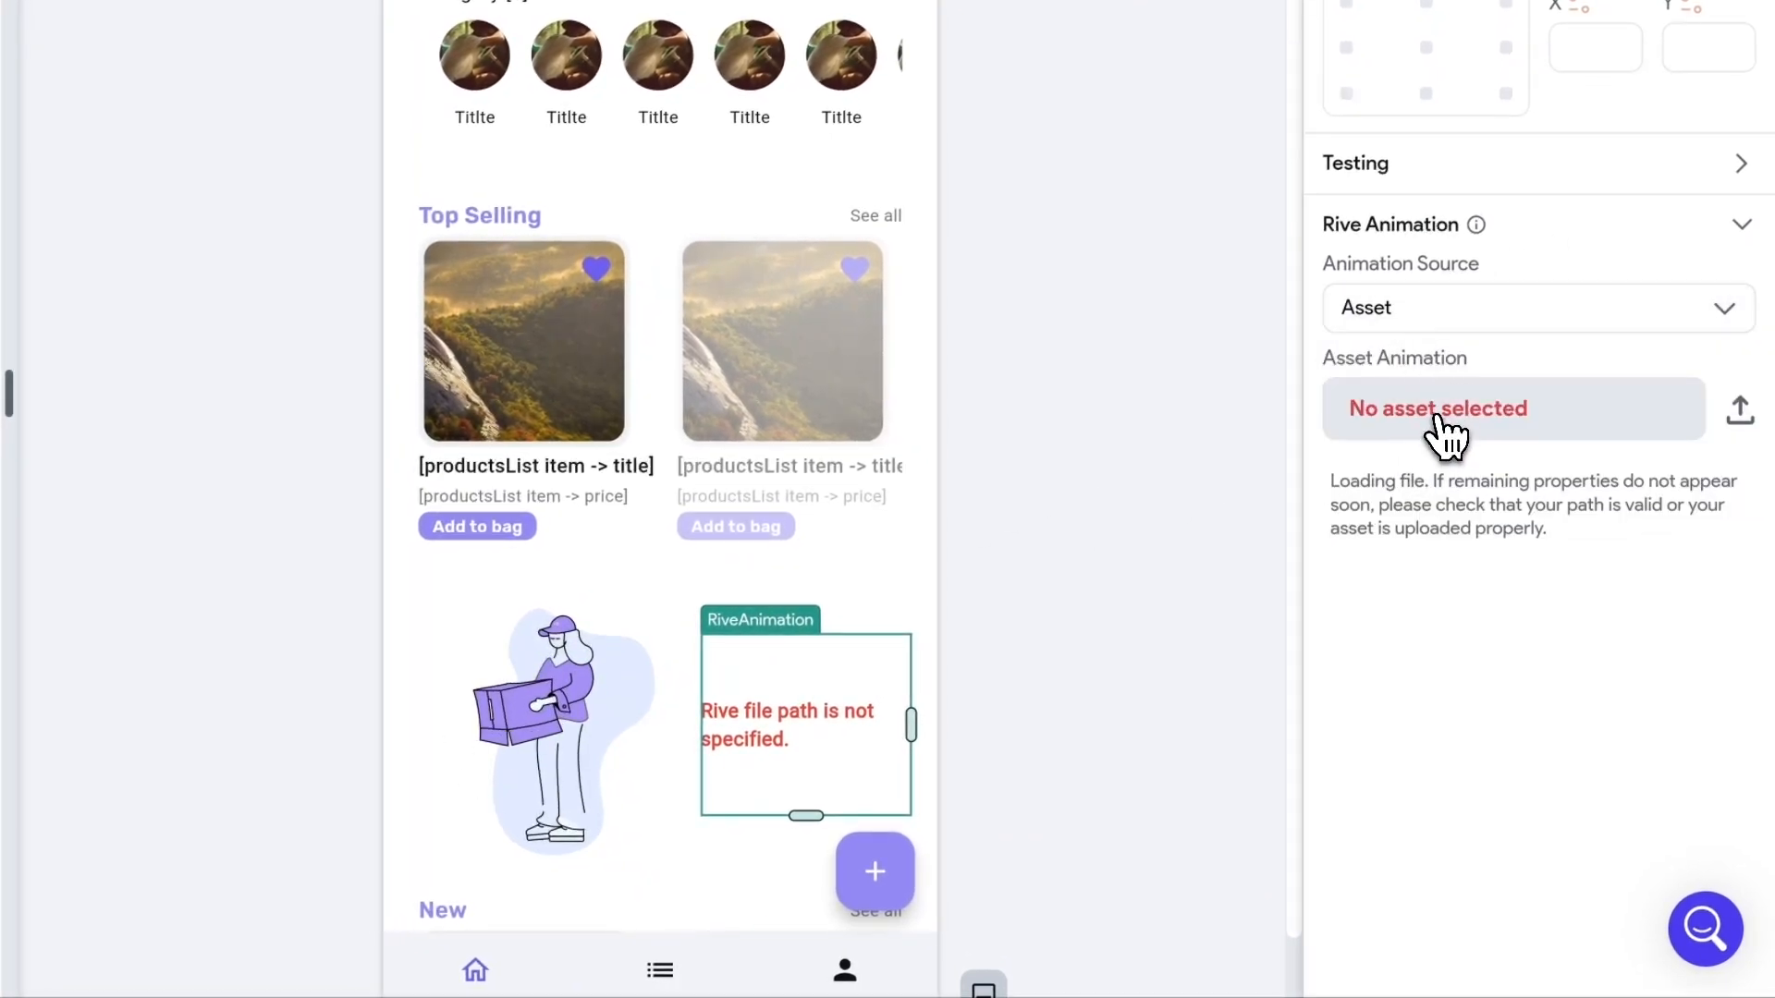
pyautogui.click(1449, 418)
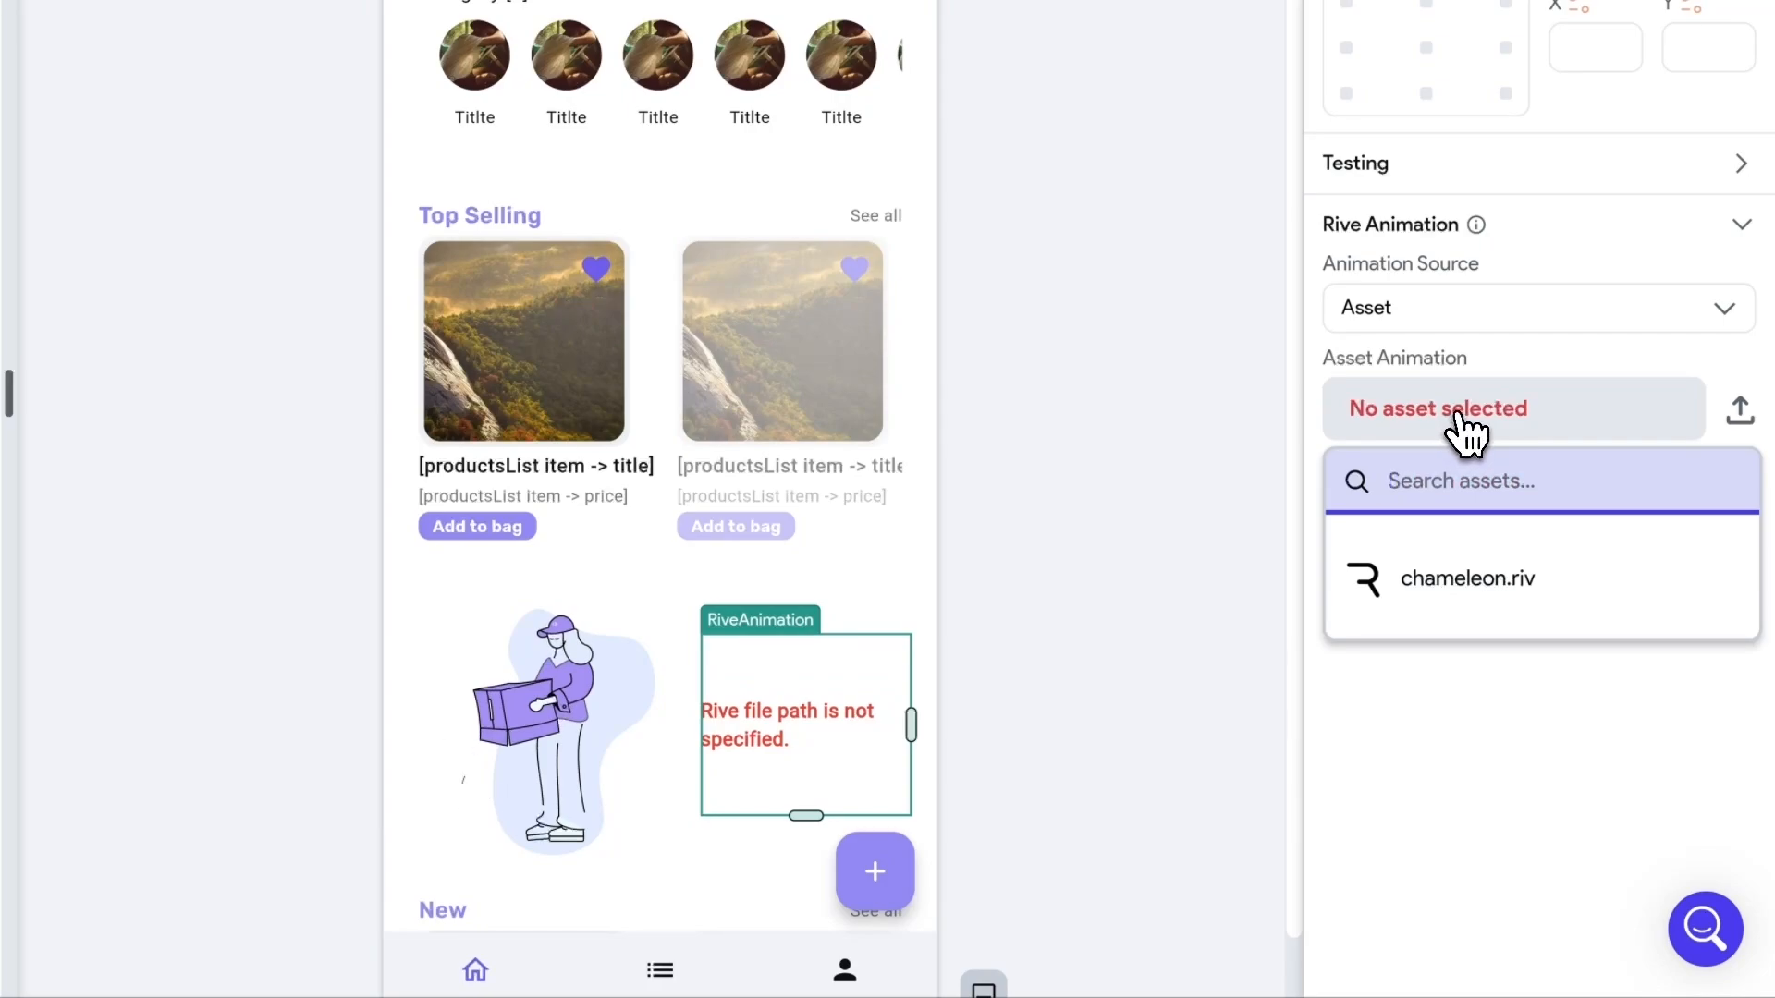
pyautogui.click(1465, 592)
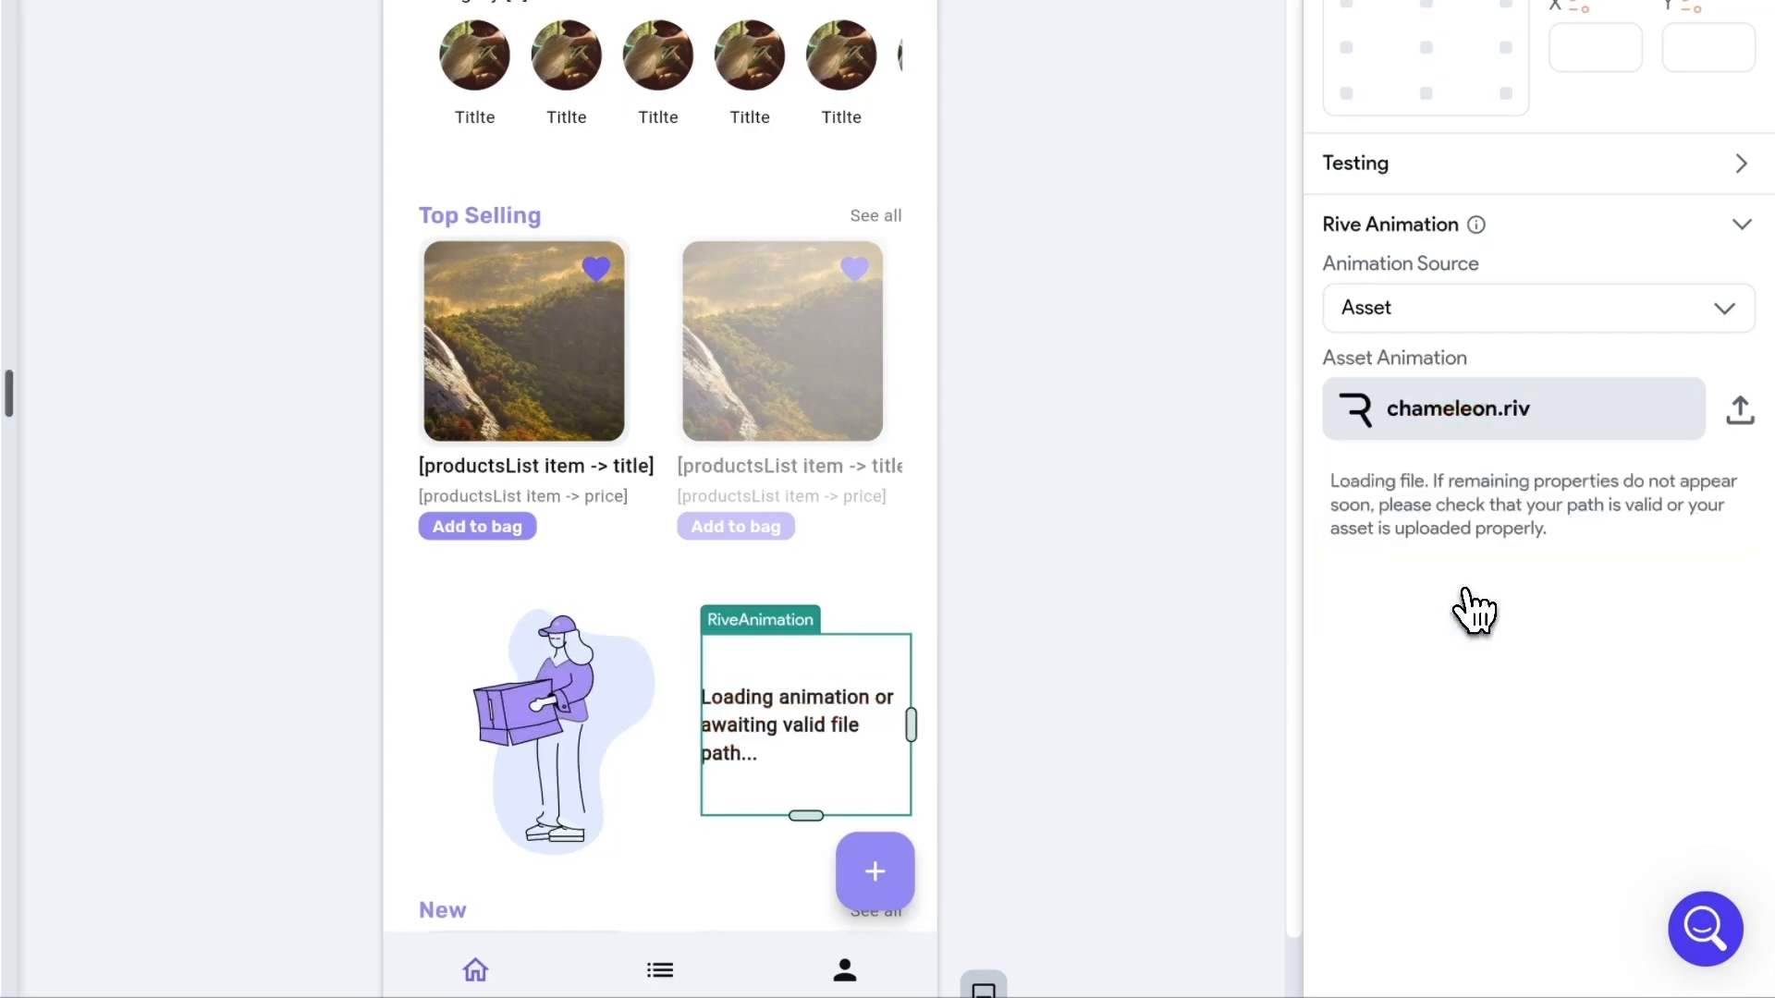
# - Set the chameleon Rive animation's artboard to Artboard
pyautogui.scroll(-1, 1494, 568)
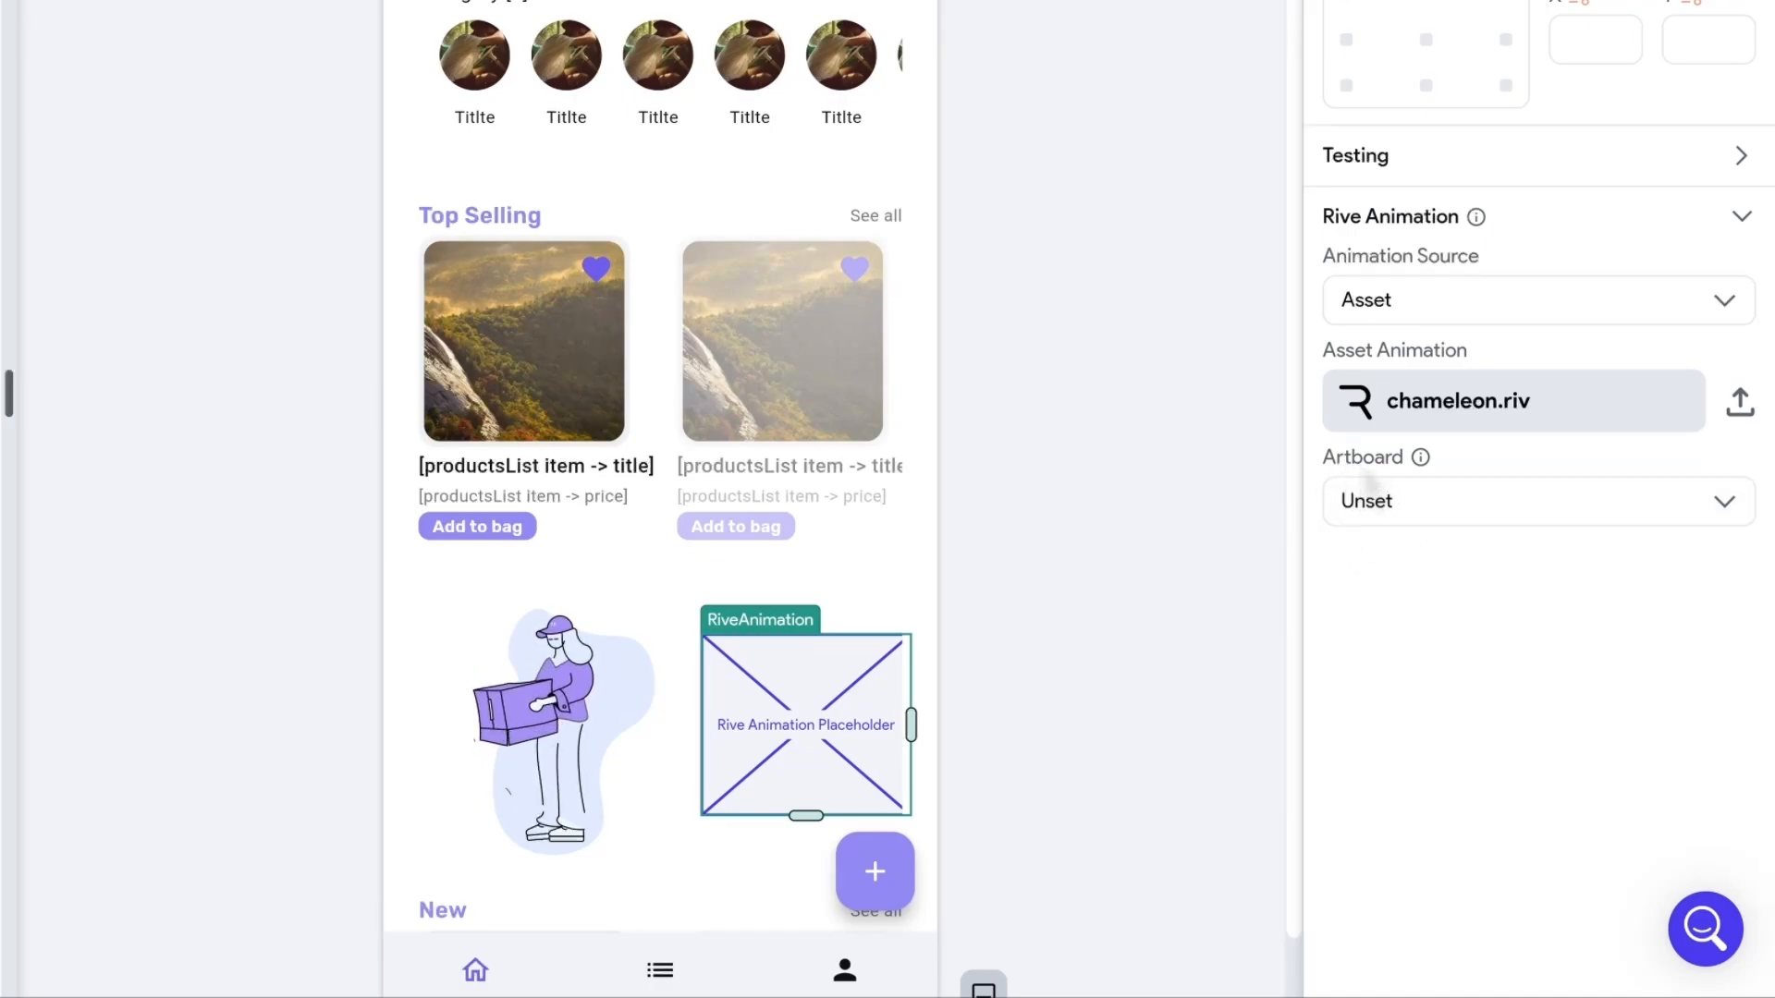
pyautogui.click(1719, 508)
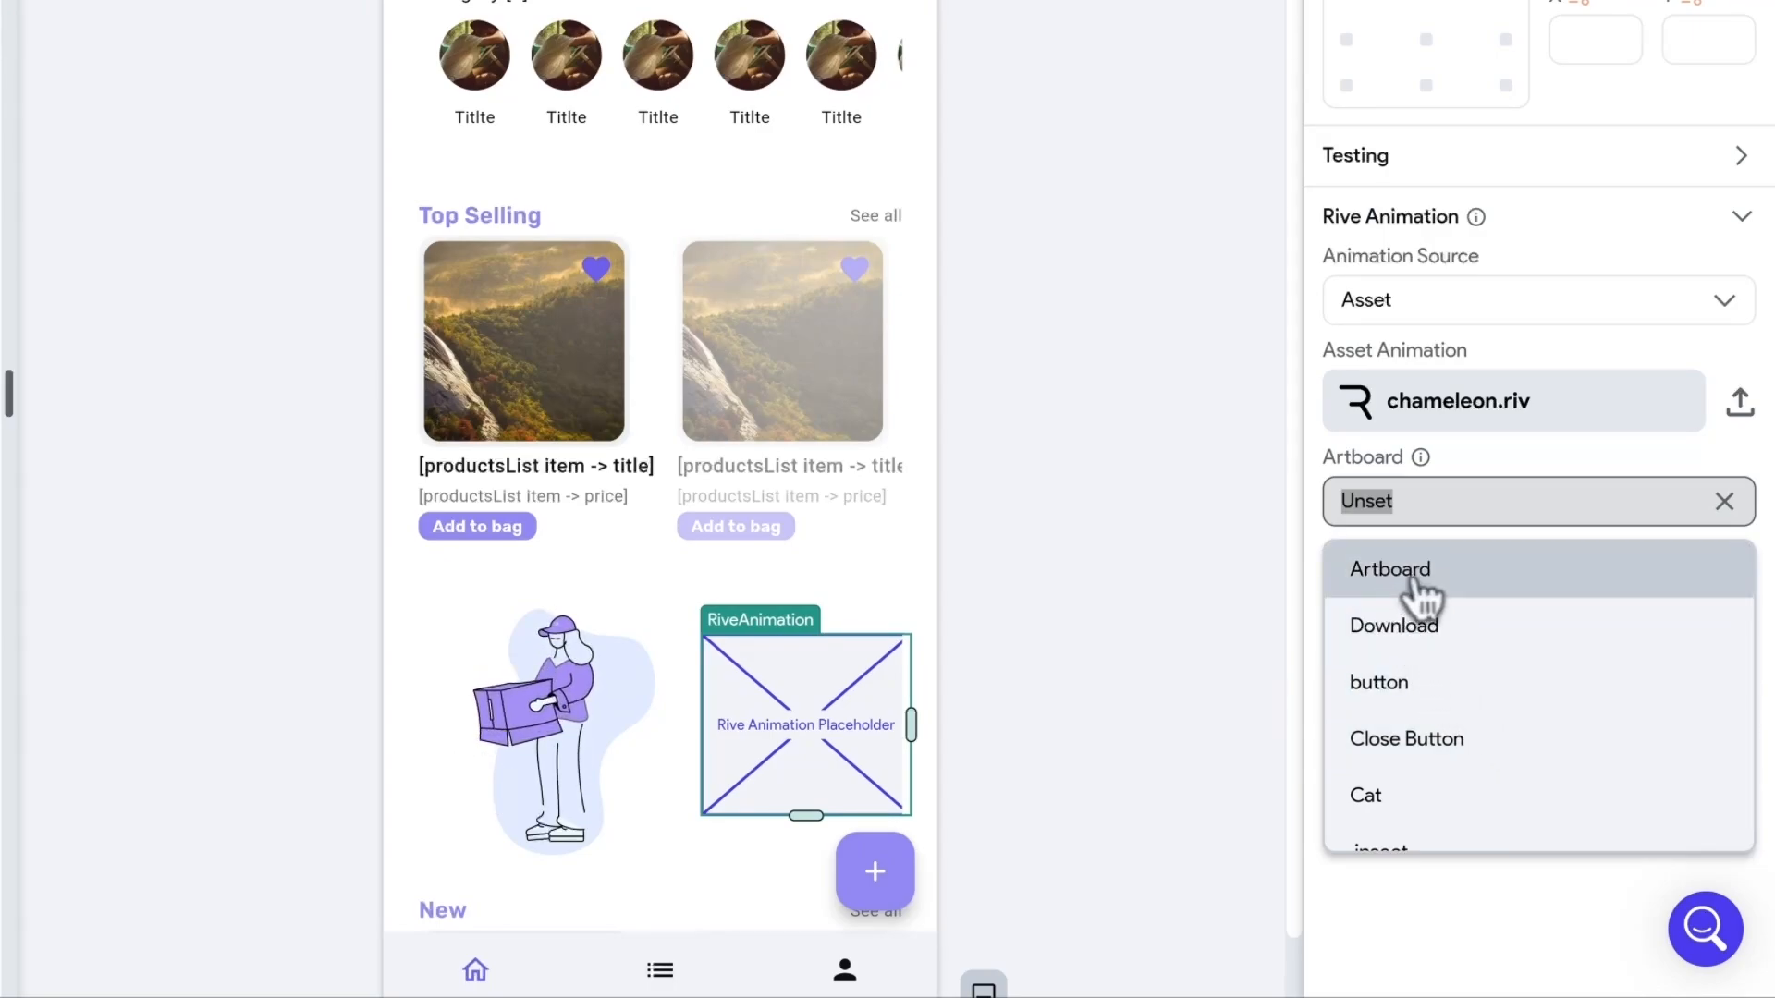
pyautogui.click(1425, 582)
# - Try the button and Cat artboards on the Rive animation and return to the chameleon's Artboard
pyautogui.click(1729, 509)
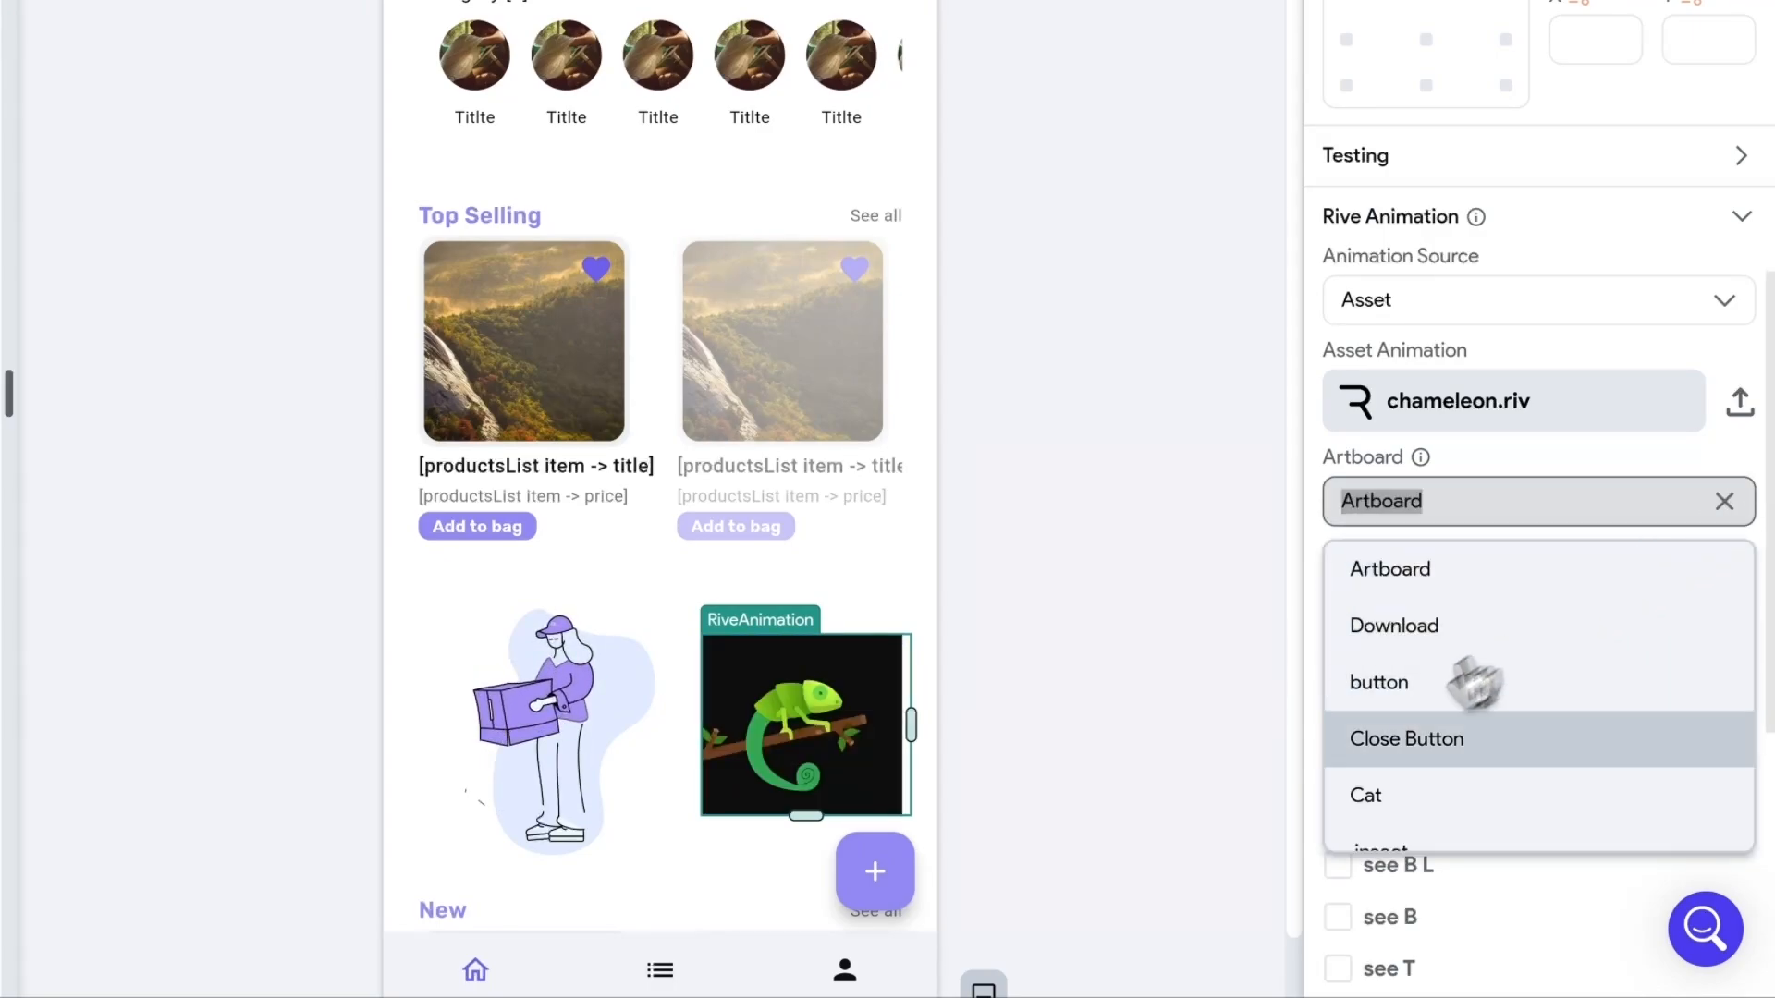
pyautogui.click(1391, 694)
pyautogui.click(1732, 514)
pyautogui.click(1380, 796)
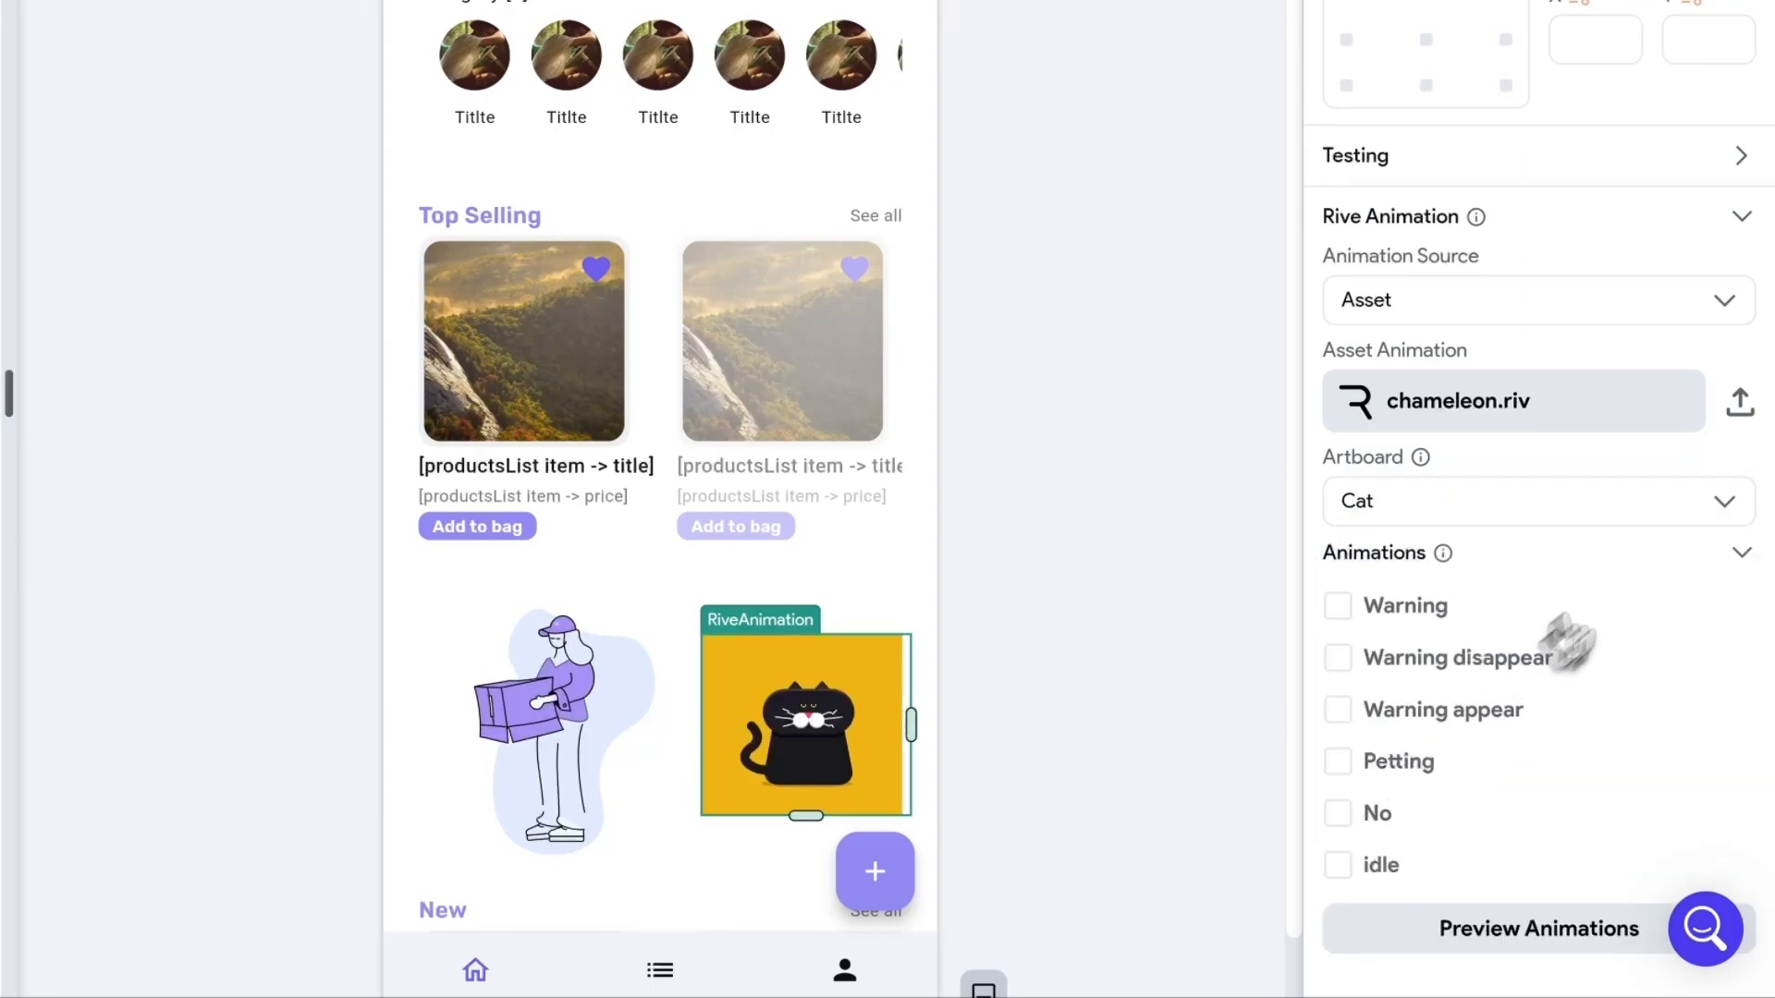
pyautogui.click(1708, 518)
pyautogui.click(1428, 582)
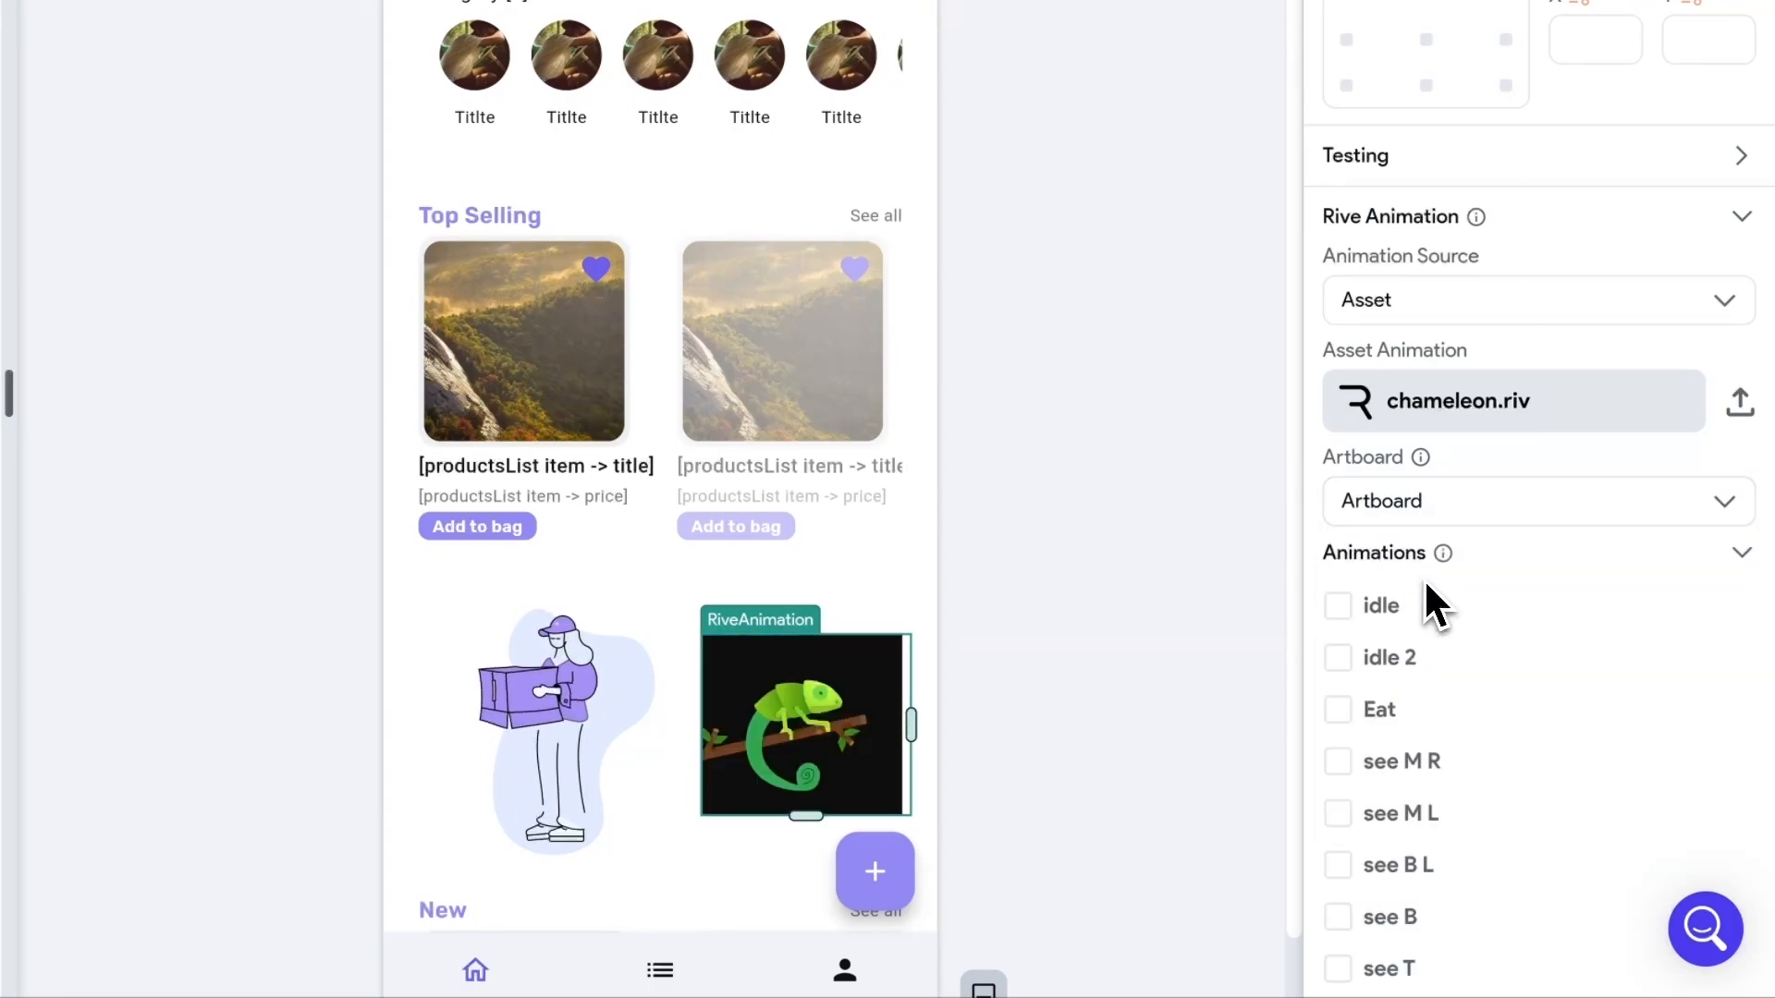
# - Enable the idle, Eat, see B, see T and Insect animations for the chameleon
pyautogui.scroll(-1, 1505, 601)
pyautogui.scroll(-2, 1516, 628)
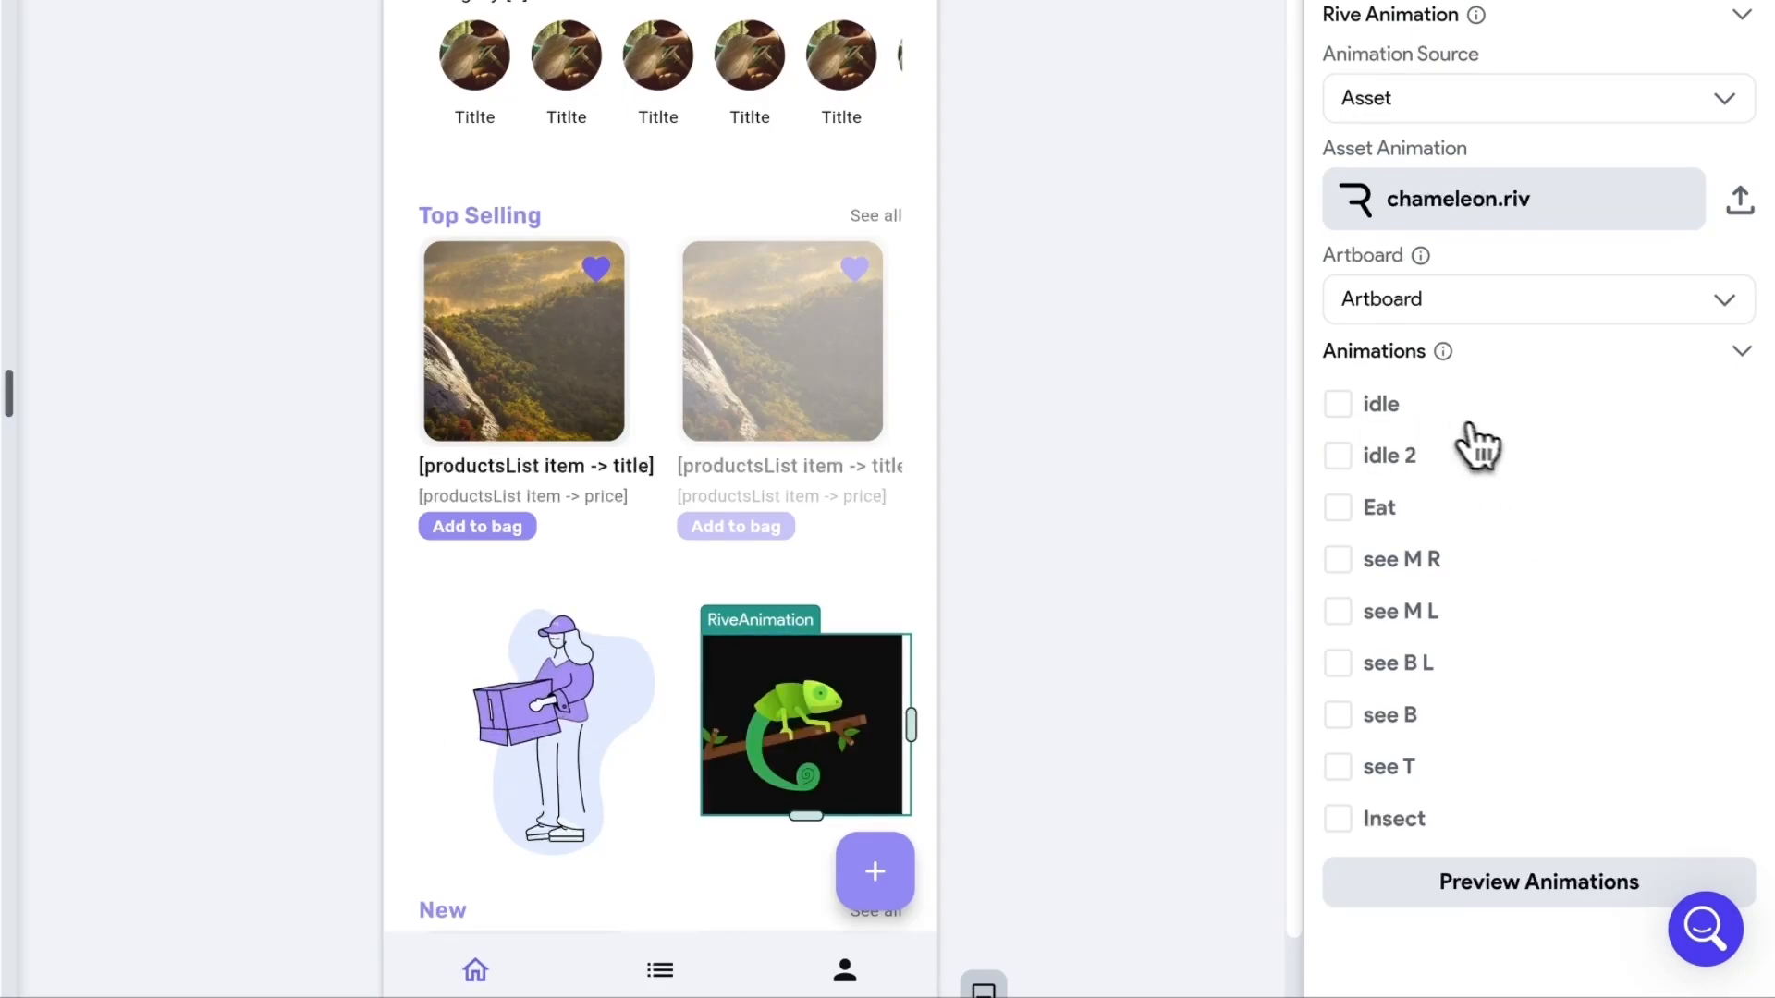
pyautogui.click(1383, 510)
pyautogui.click(1381, 411)
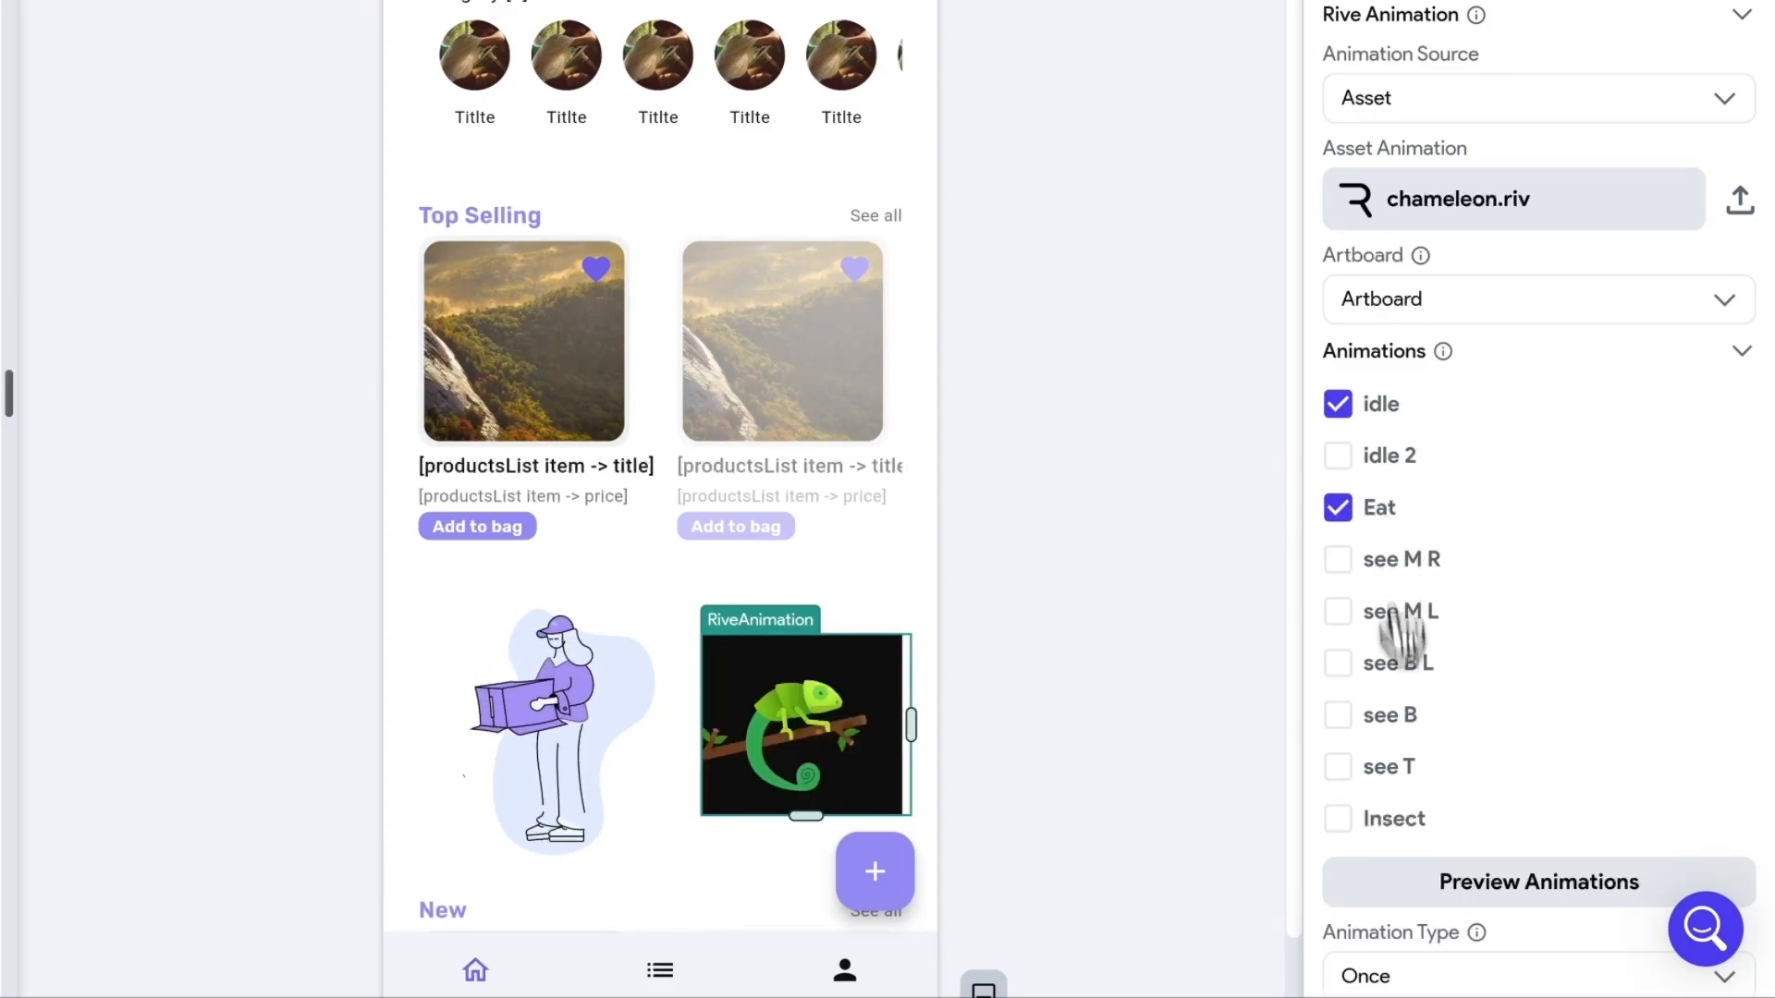
pyautogui.click(1396, 767)
pyautogui.click(1391, 717)
# - Set the chameleon's animation type to Continuous
pyautogui.scroll(-1, 1497, 739)
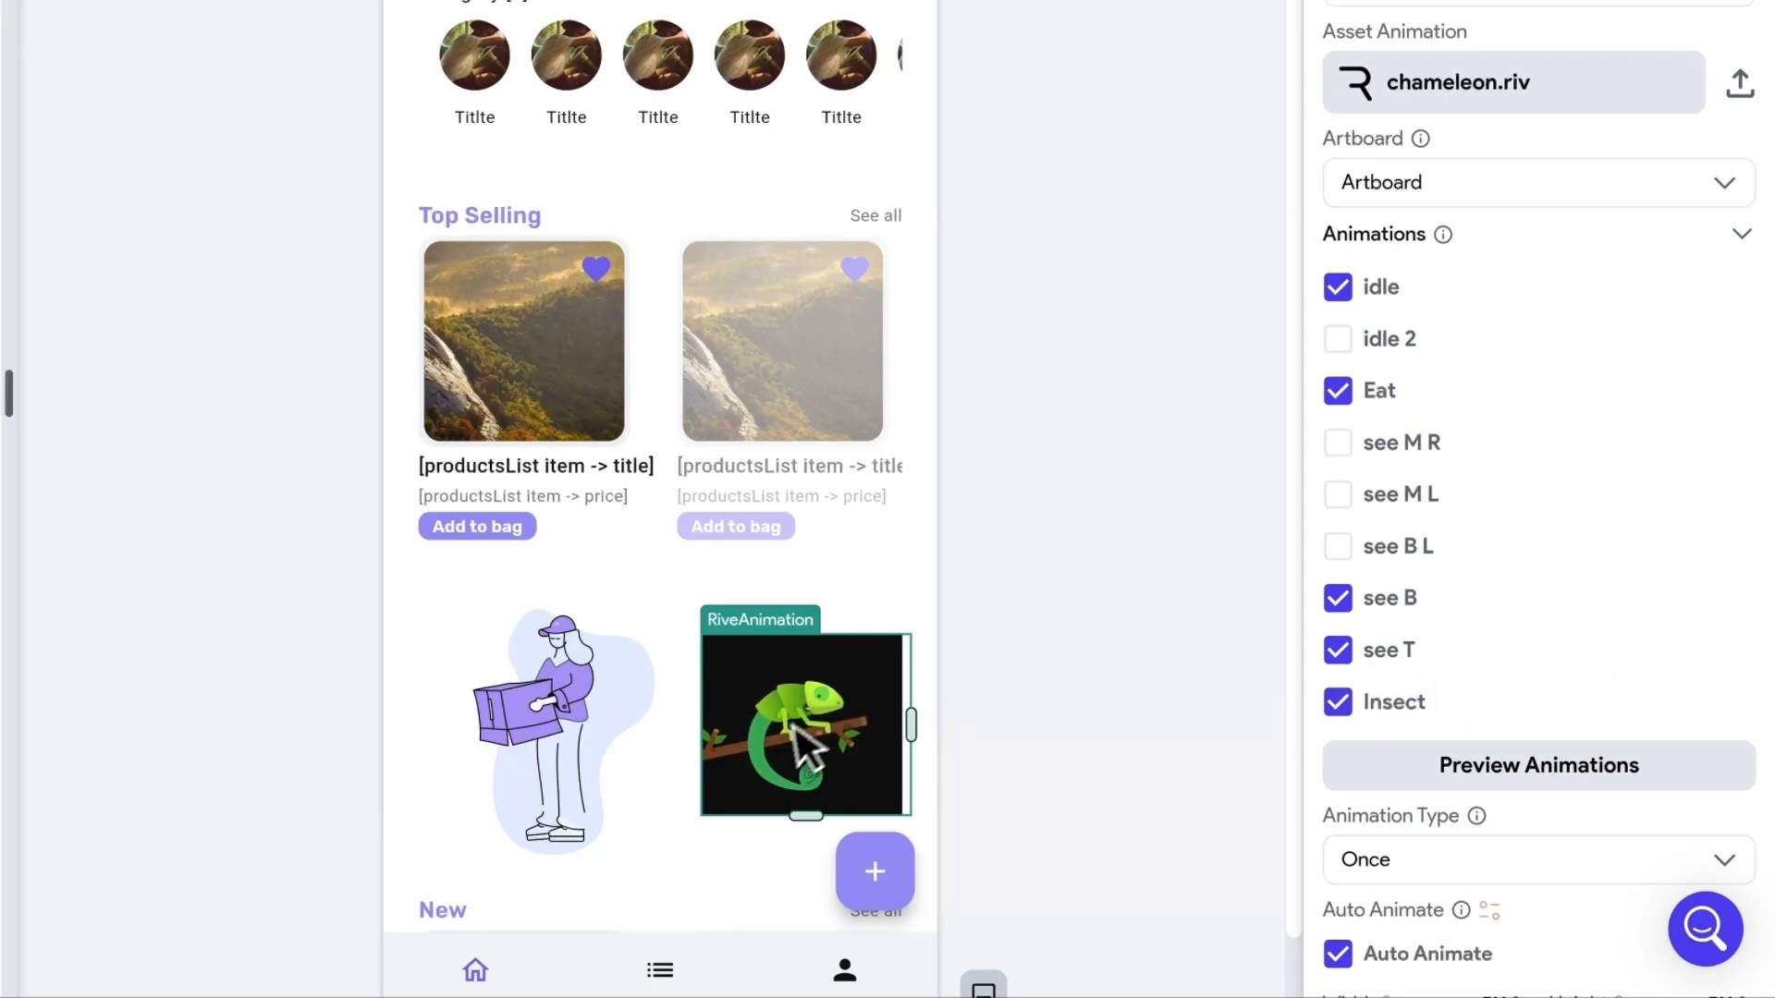
pyautogui.scroll(-1, 1479, 753)
pyautogui.scroll(-1, 1488, 744)
pyautogui.click(1395, 646)
pyautogui.click(1405, 735)
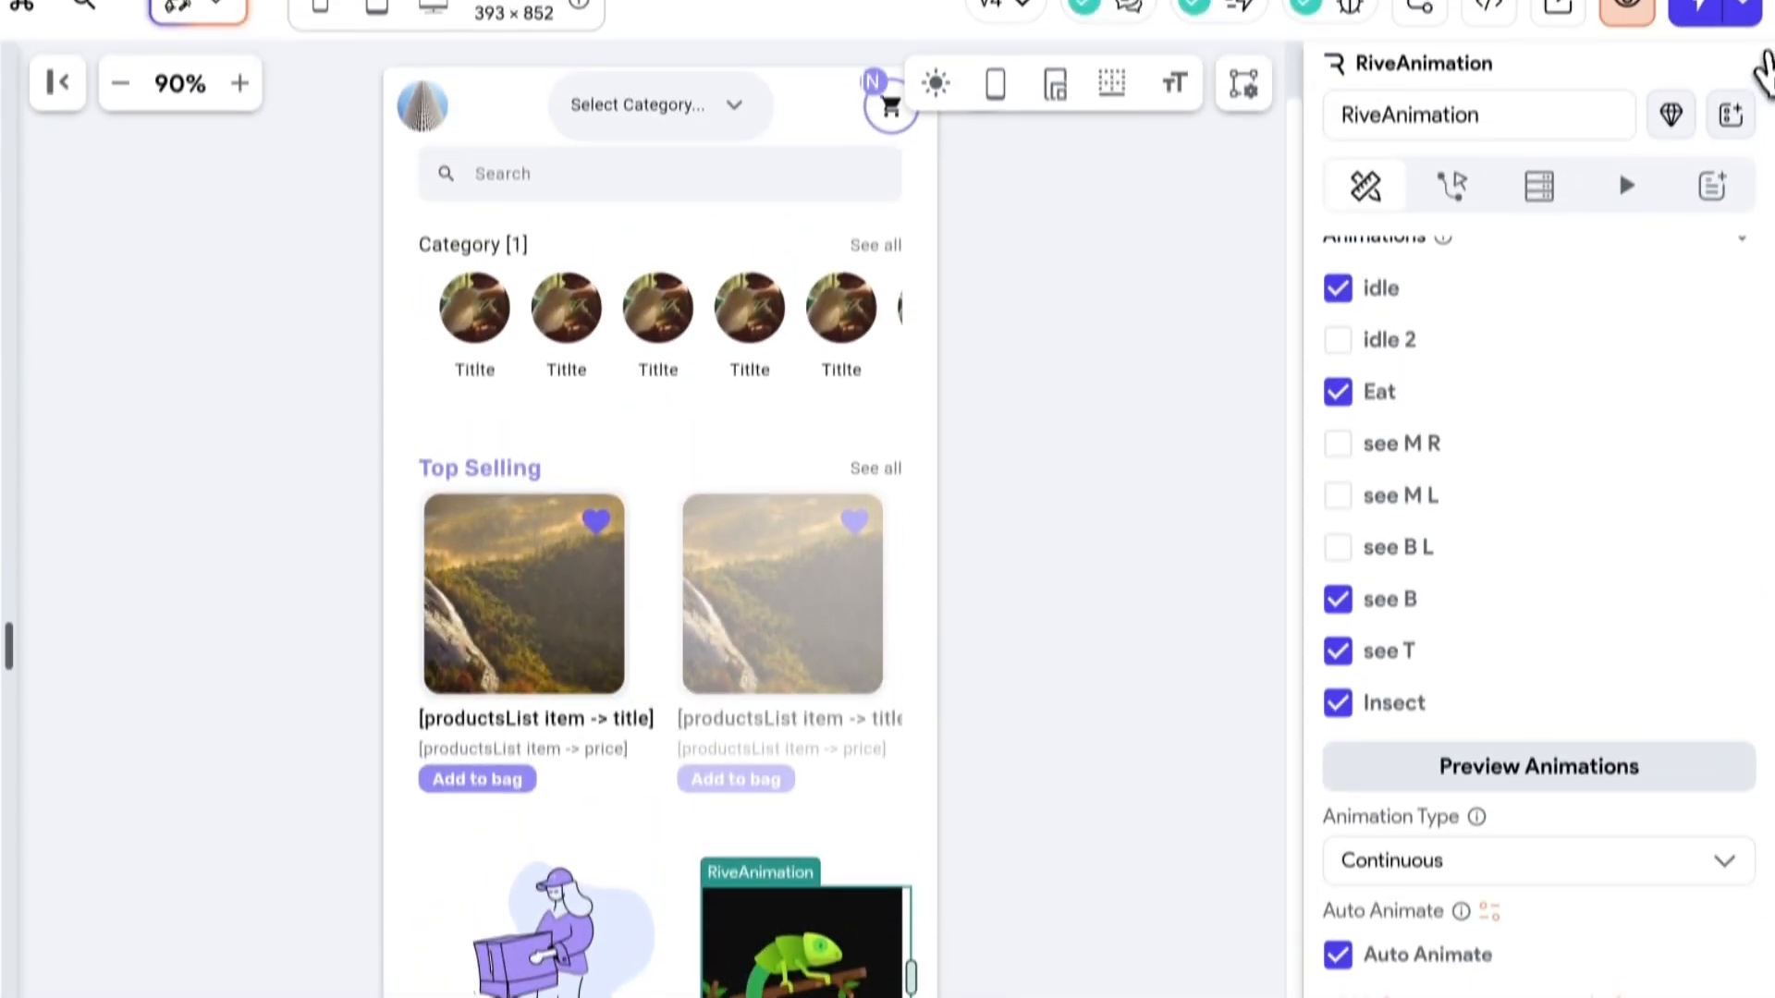
# - Start the app in run mode and go through the profile page to the product list page
pyautogui.click(1742, 3)
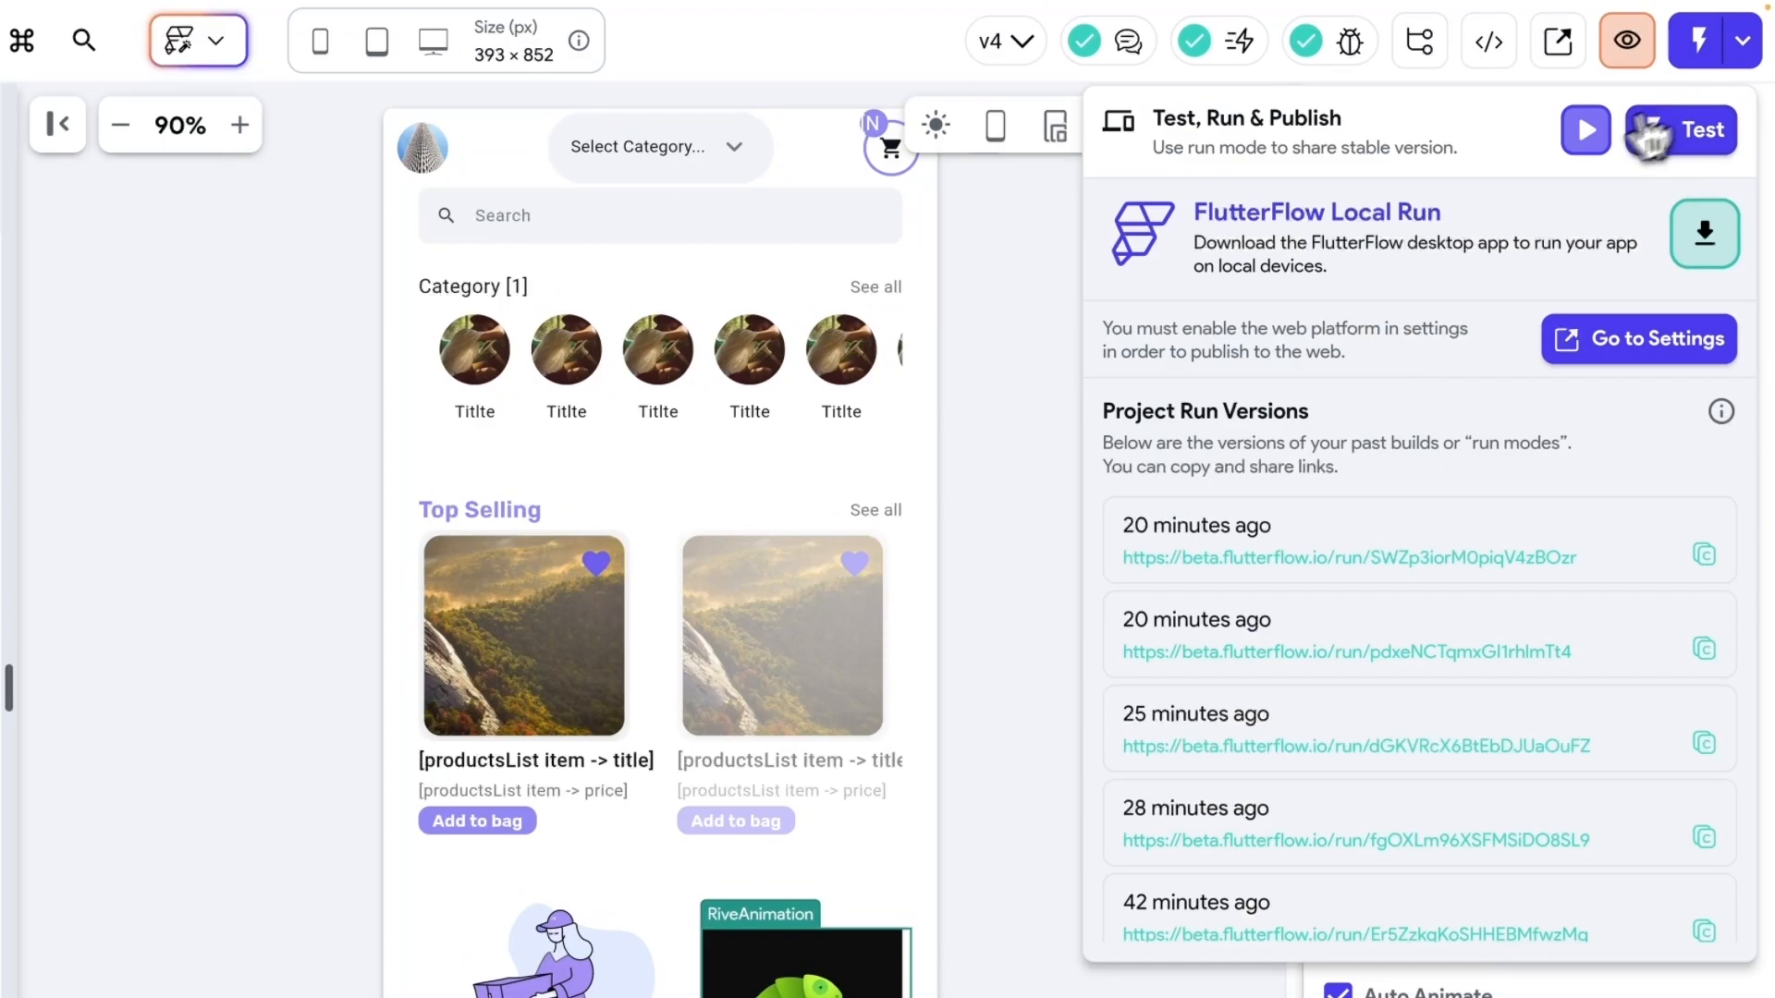
pyautogui.click(1586, 131)
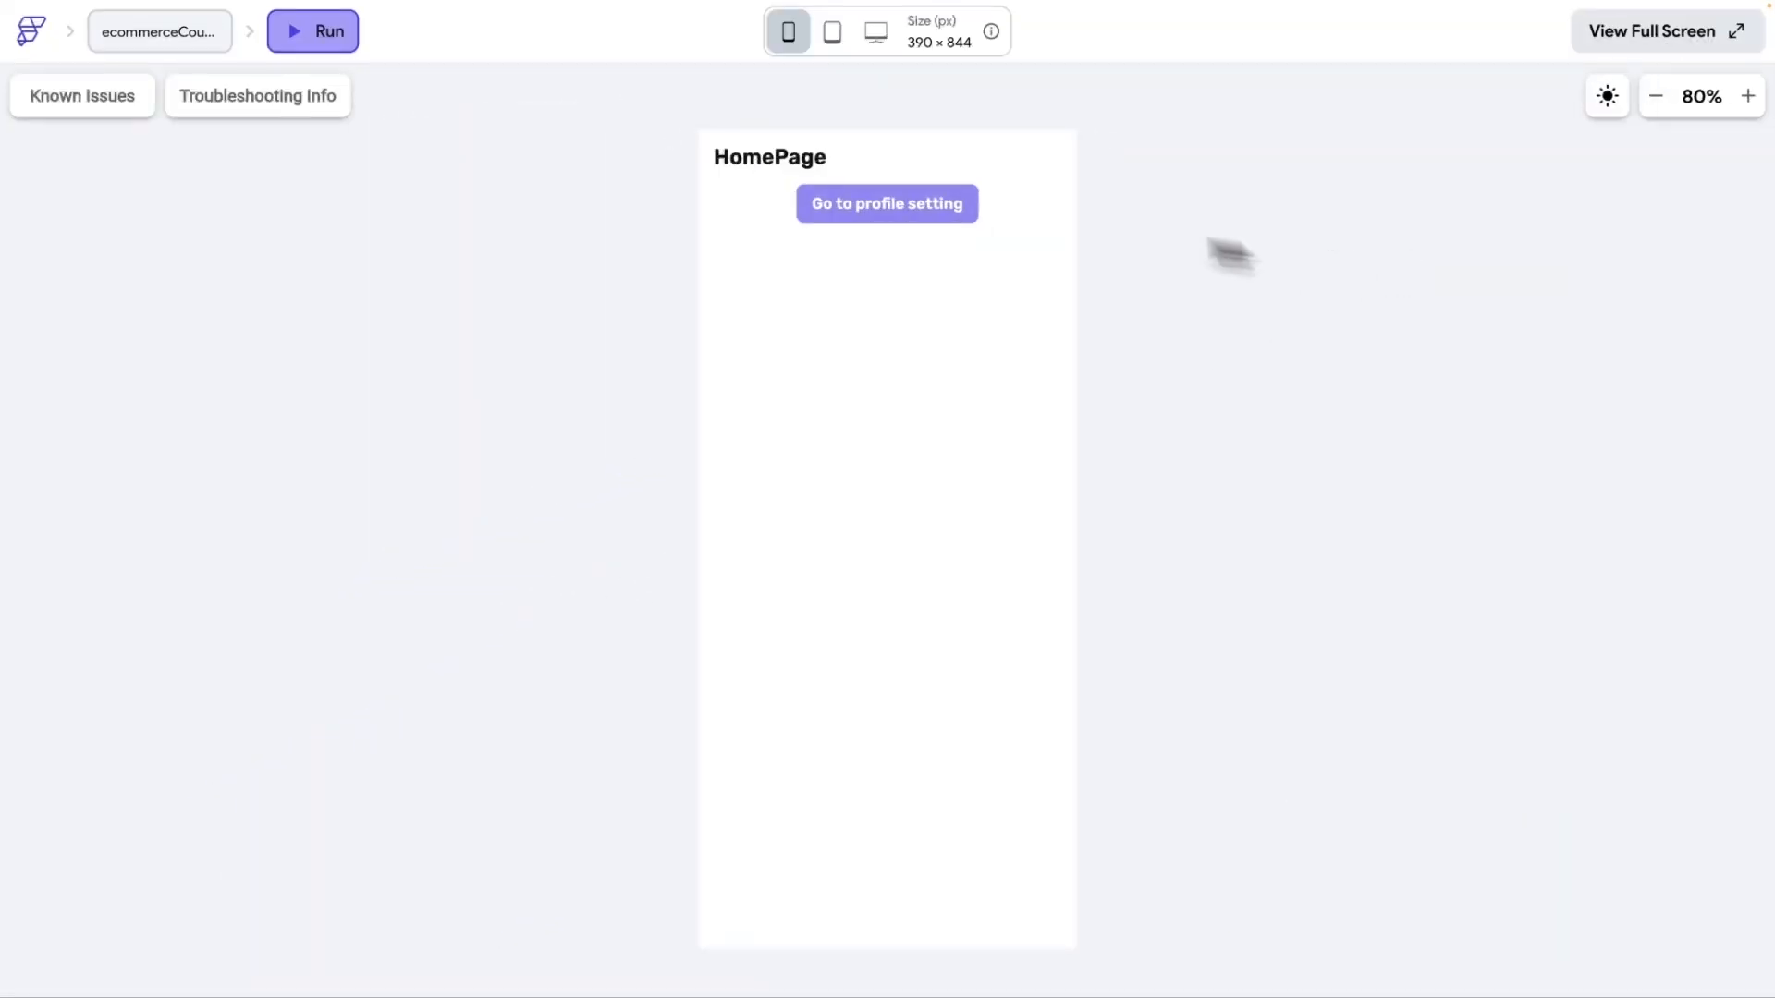
pyautogui.click(893, 220)
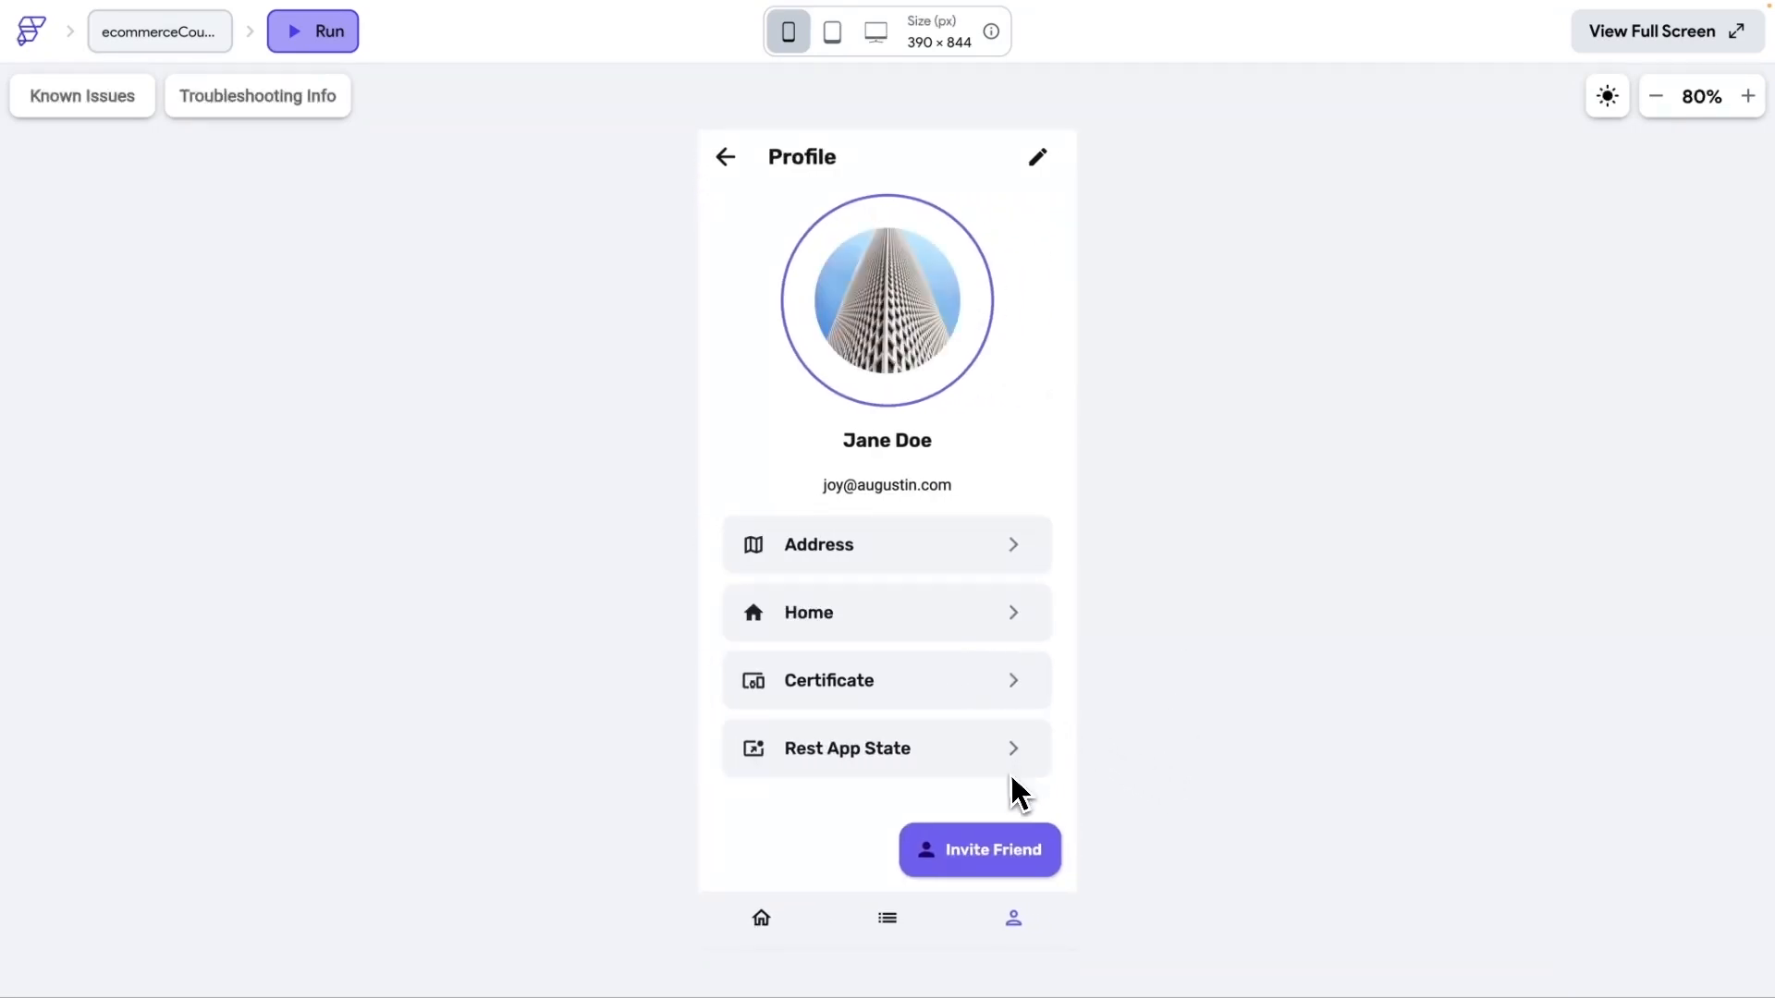
pyautogui.click(763, 922)
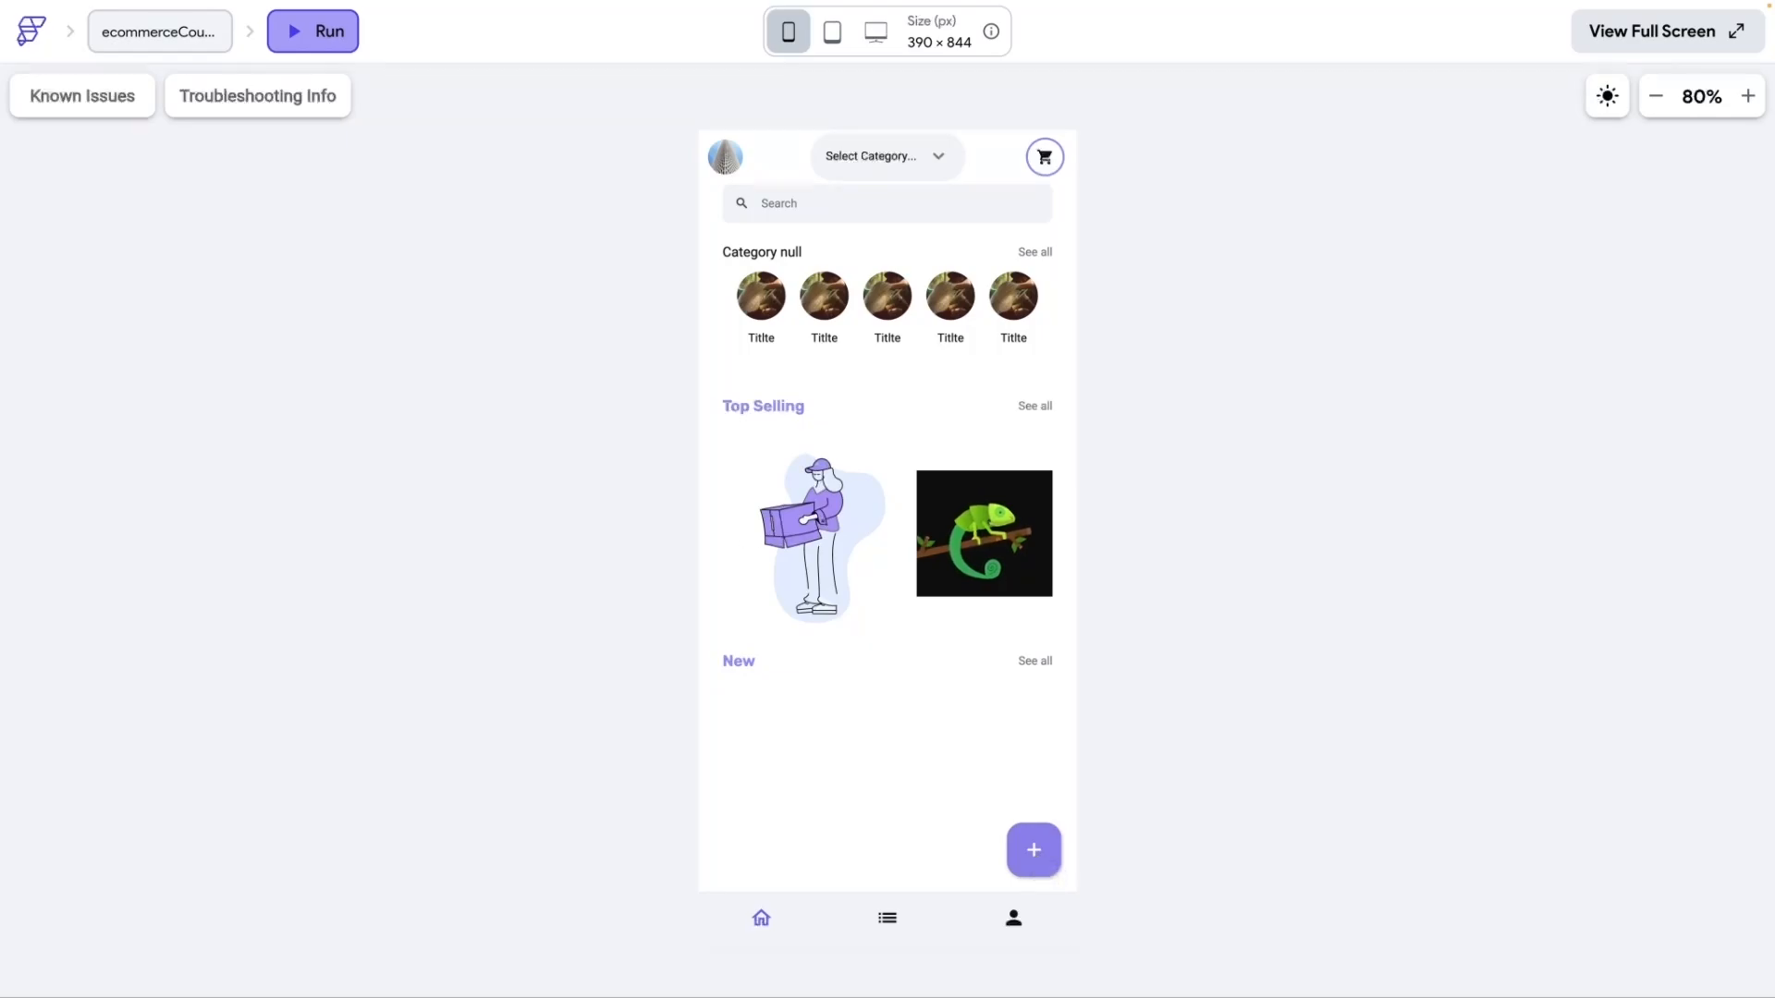
# - Test the Top Selling section by adding two products, reset the app state on the profile page and return to the product list
pyautogui.click(1039, 859)
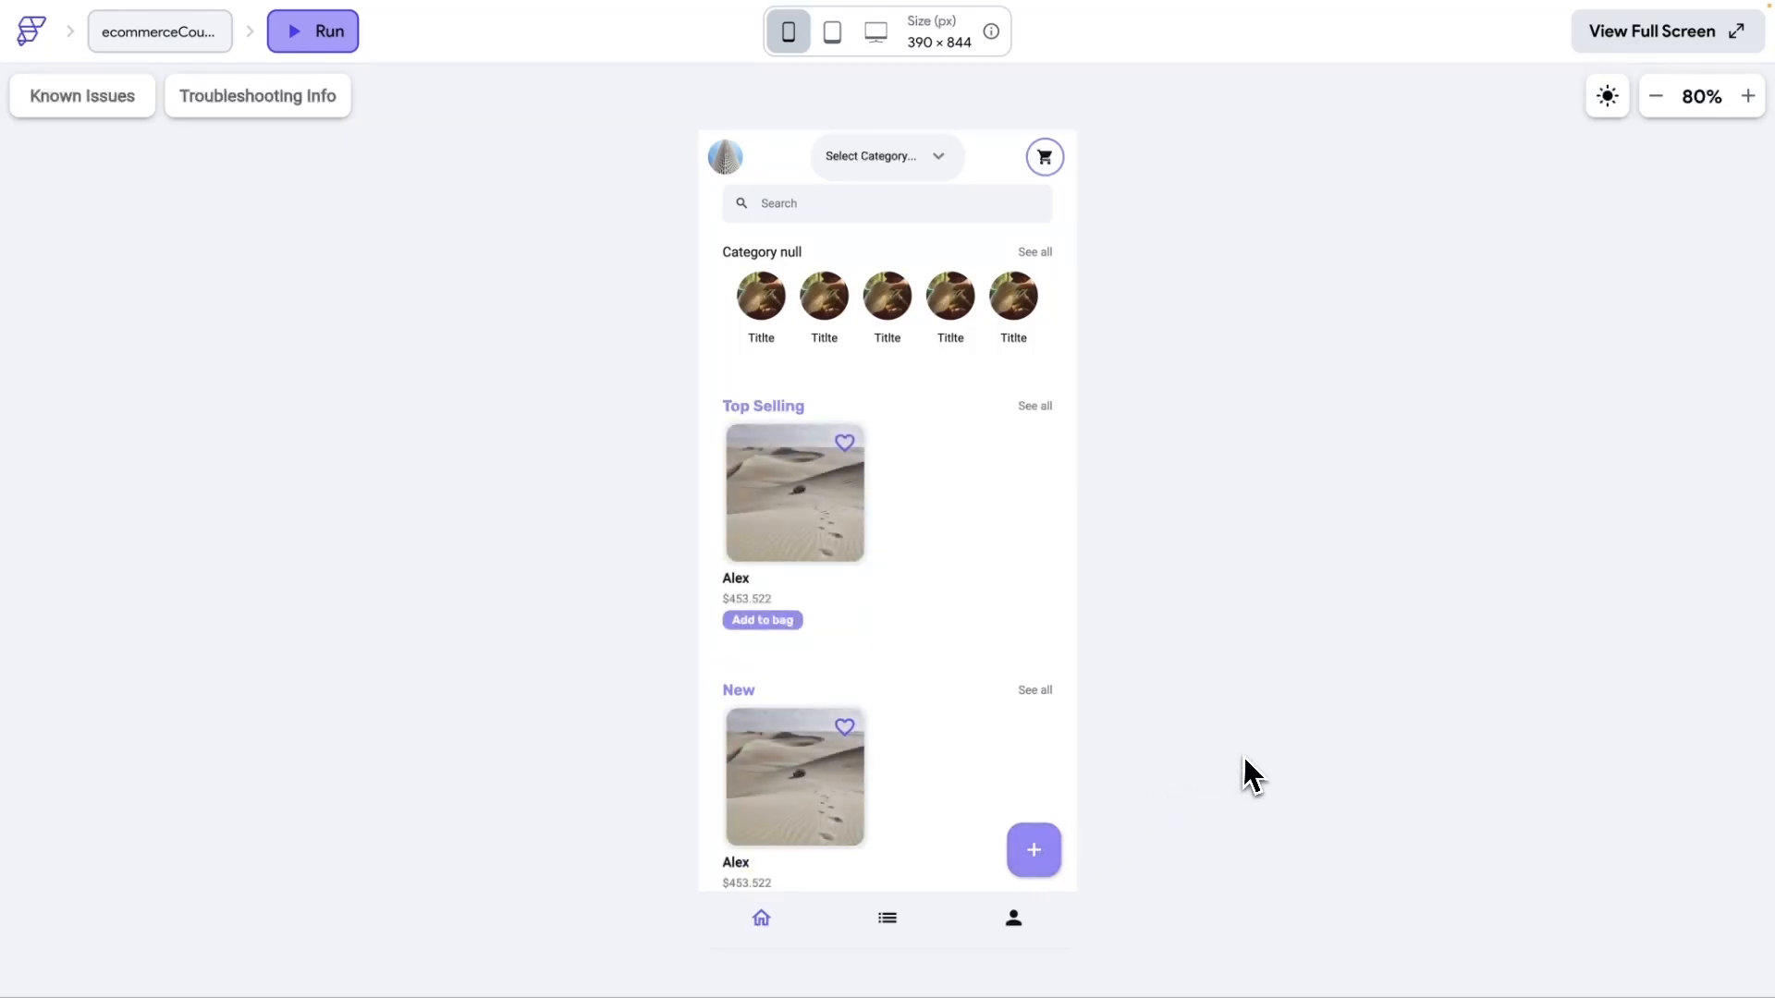
pyautogui.click(1049, 859)
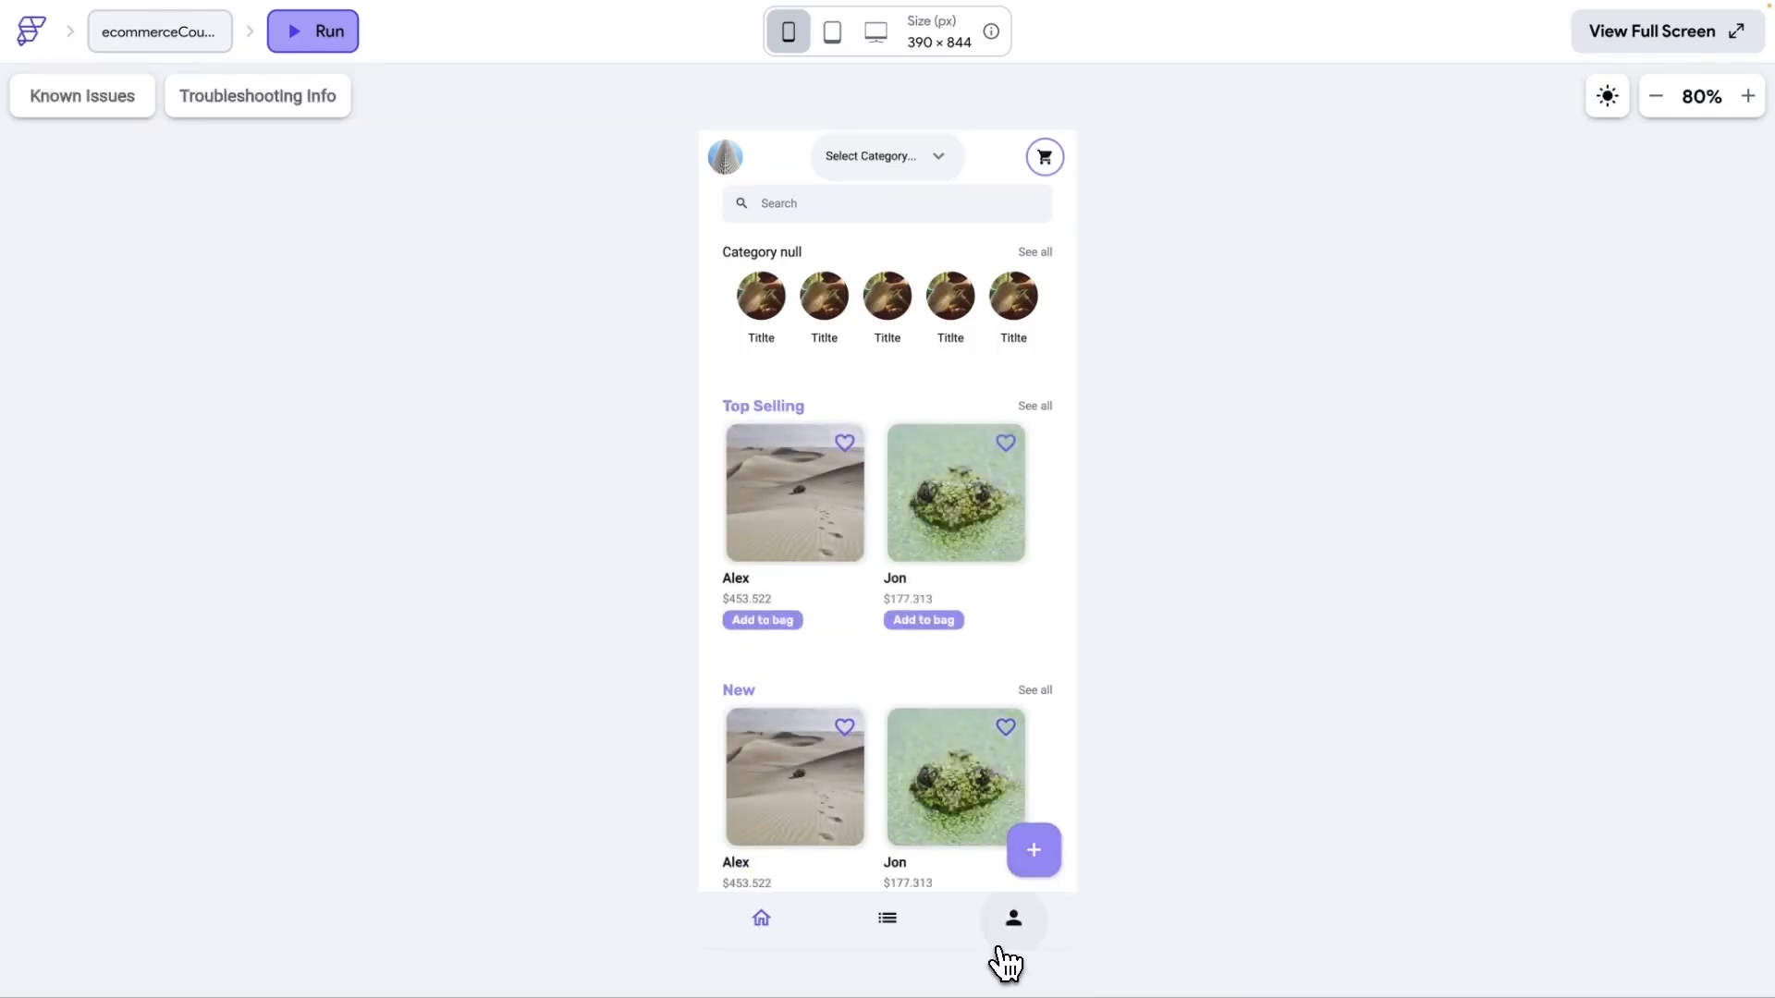
pyautogui.click(1014, 921)
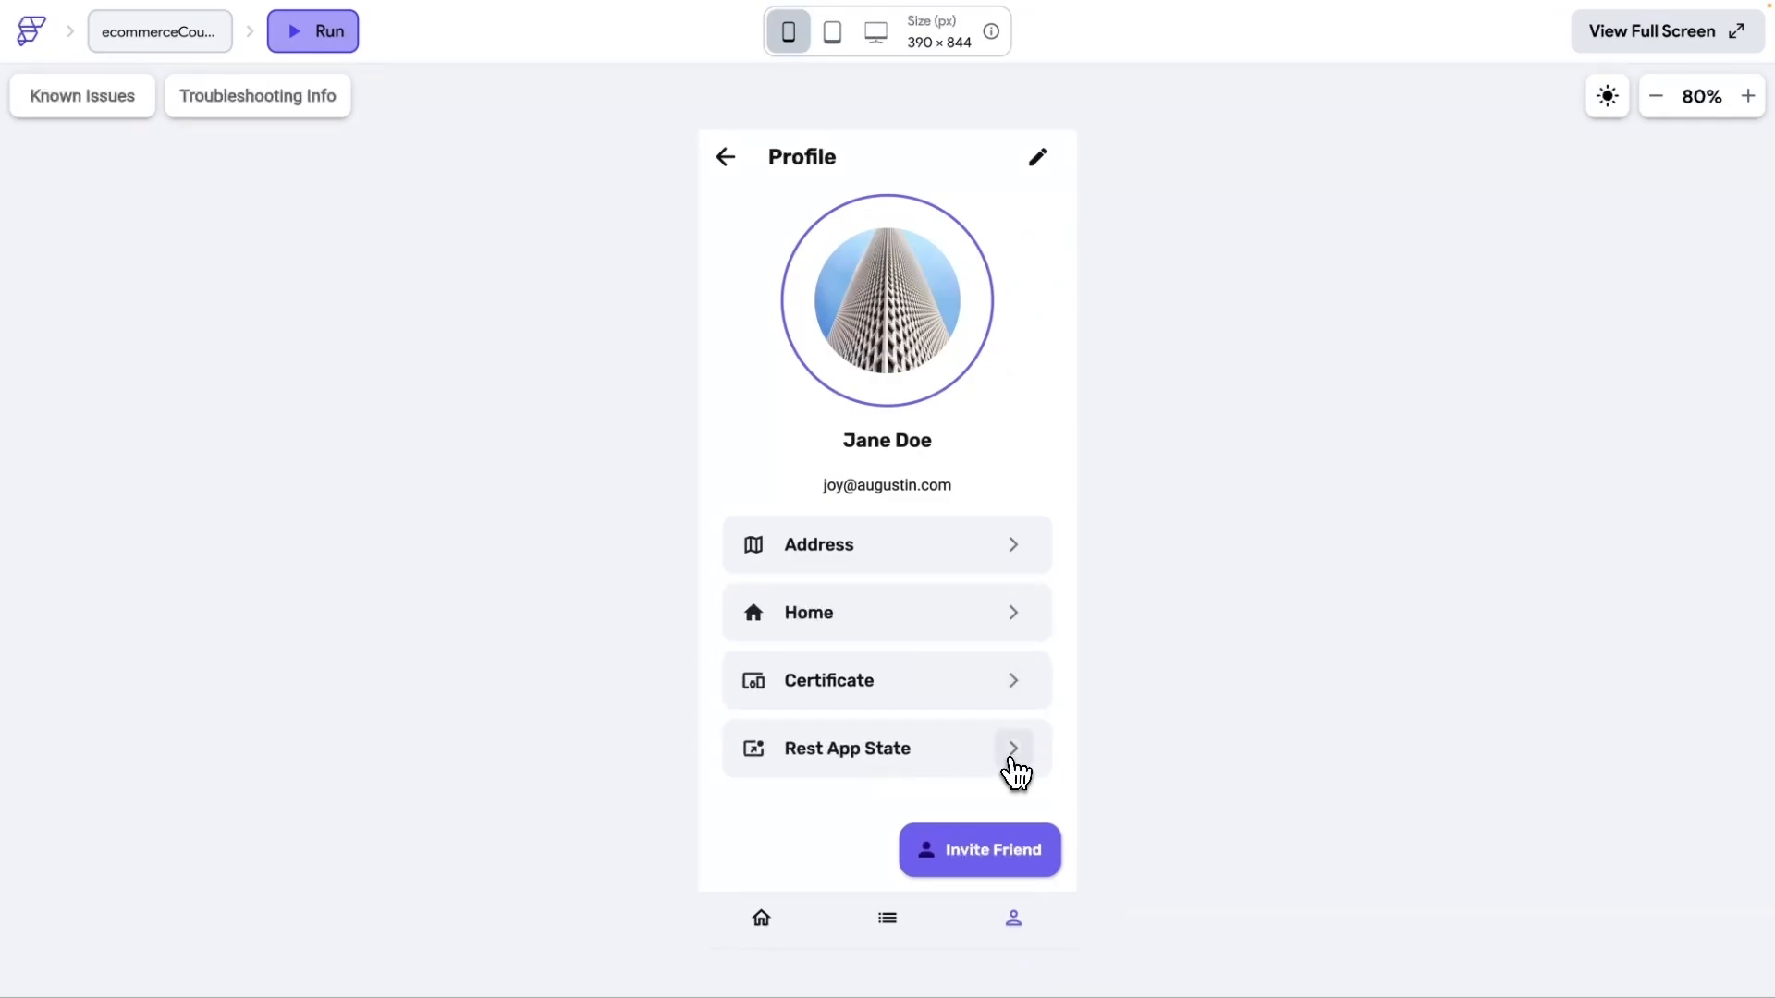
pyautogui.click(762, 921)
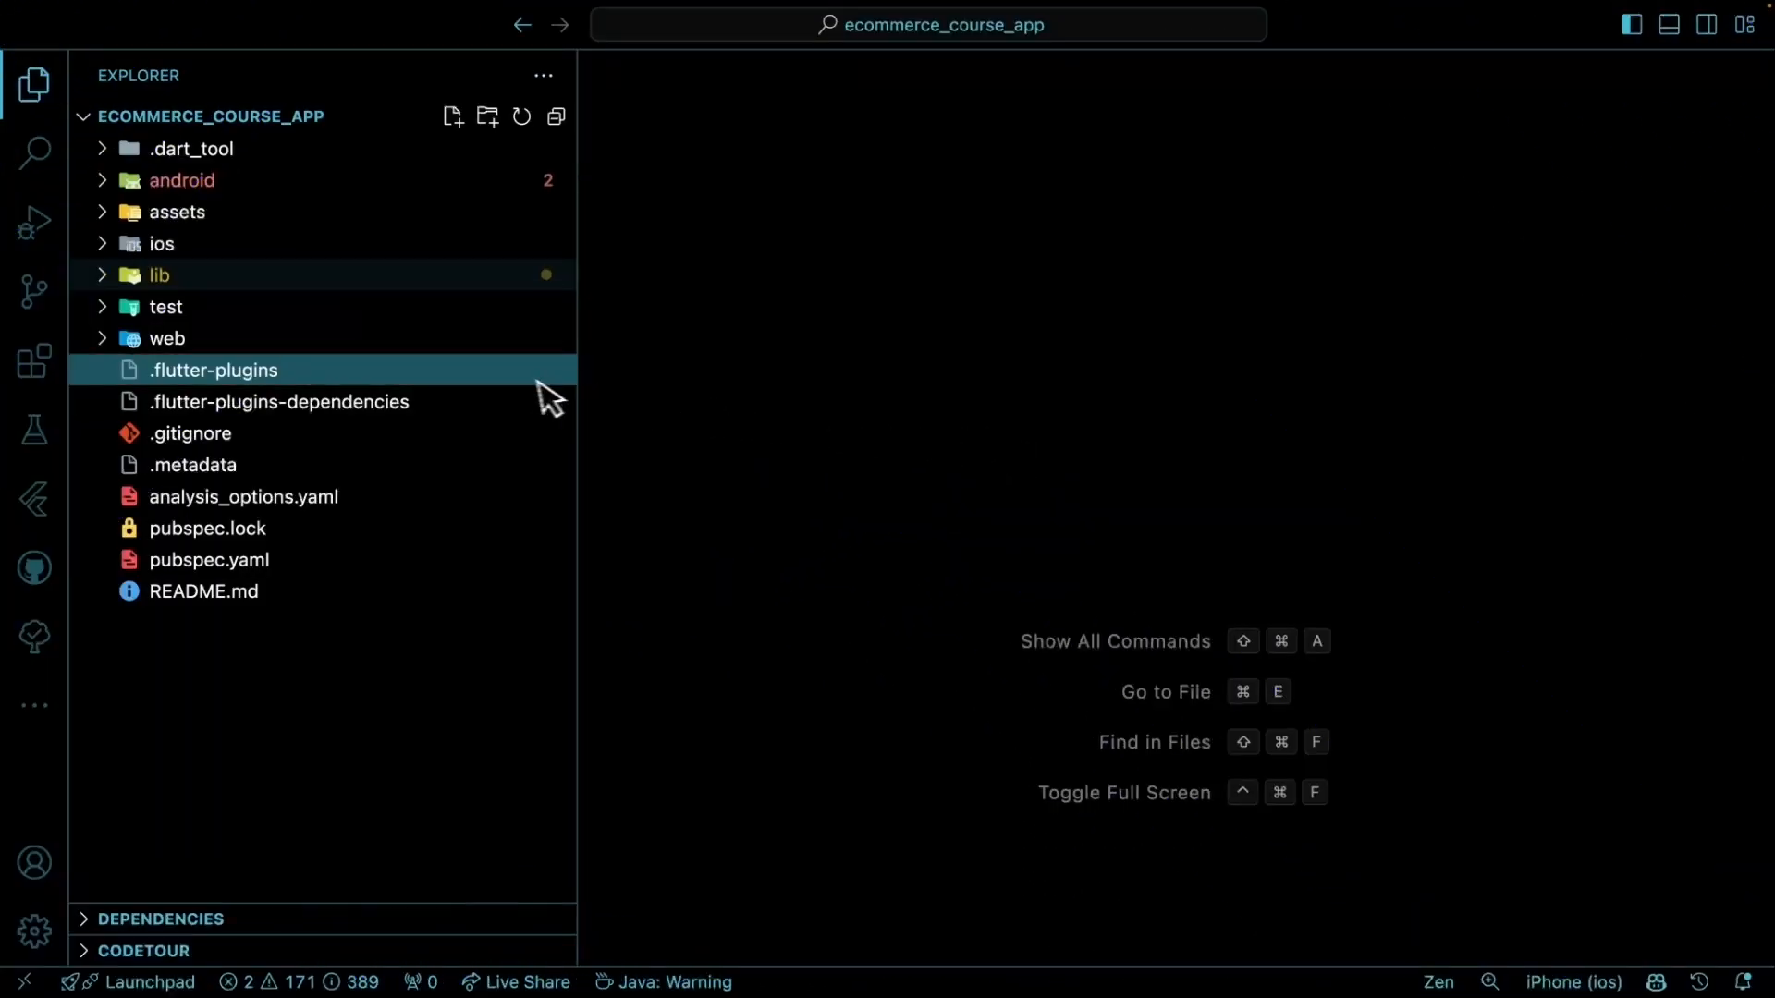
# - Switch to VS Code and open product_list_page_widget.dart from the lib/product/product_list_page folder of the ecommerce_course_app project
pyautogui.moveTo(568, 368); pyautogui.dragTo(556, 367)
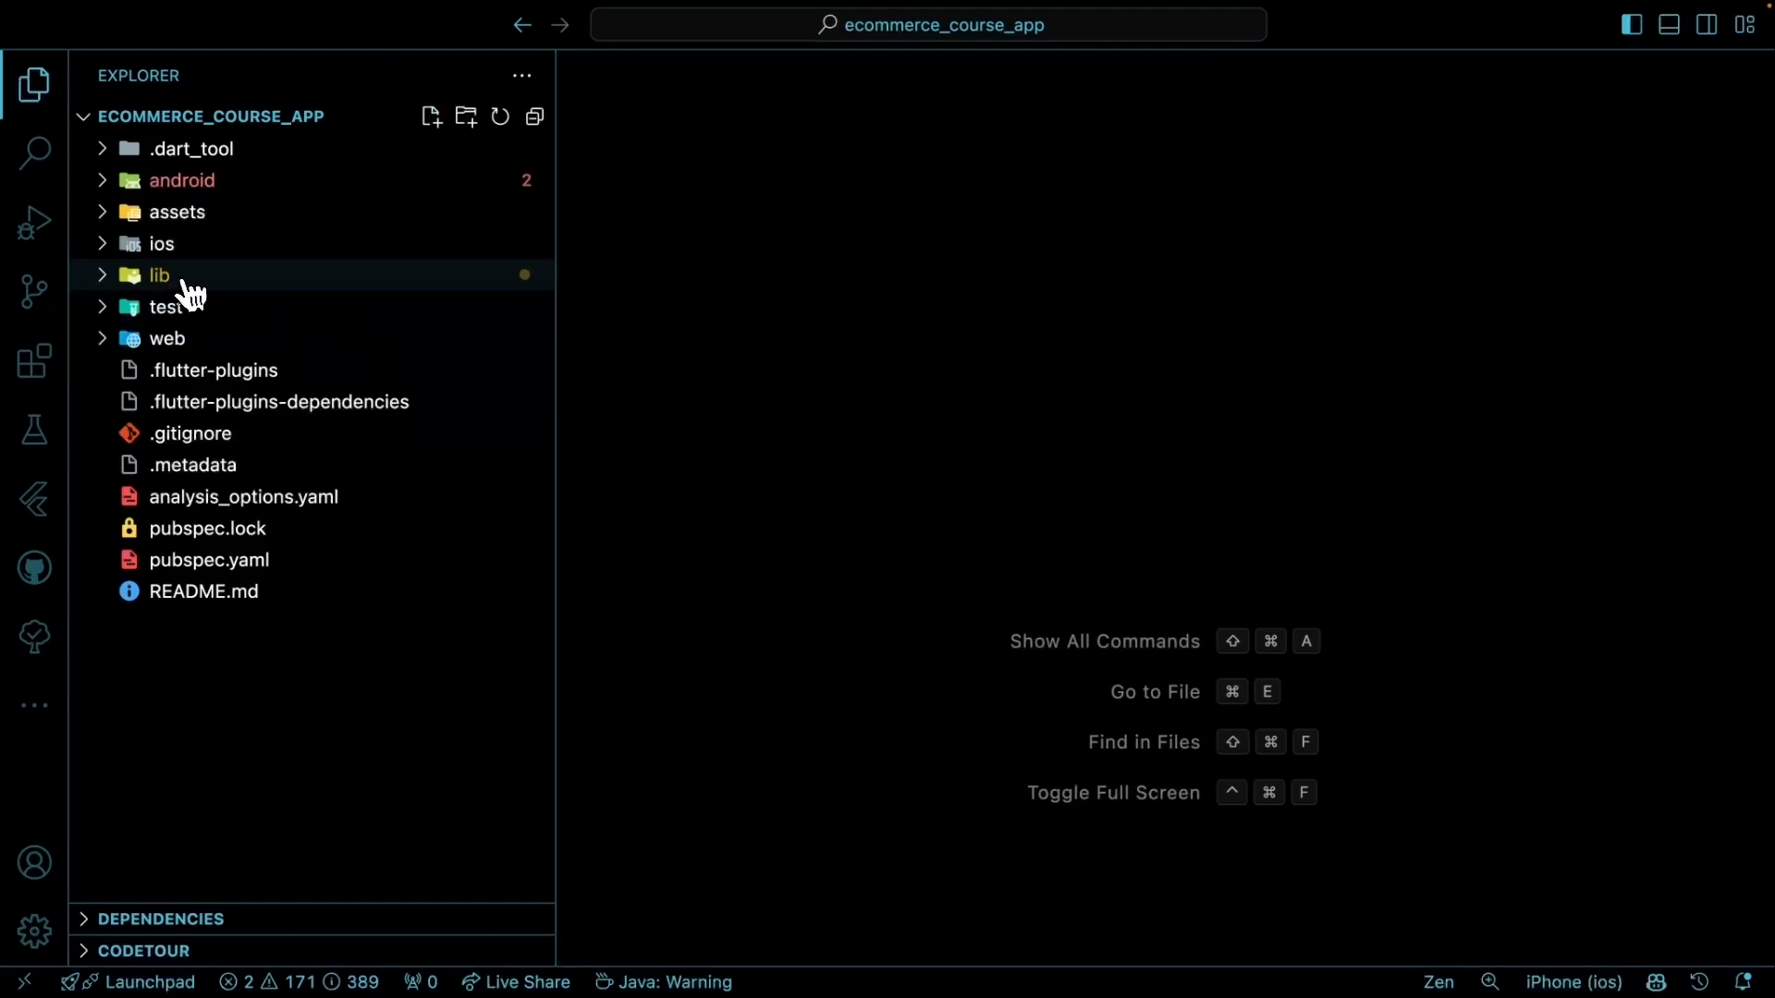
pyautogui.click(159, 277)
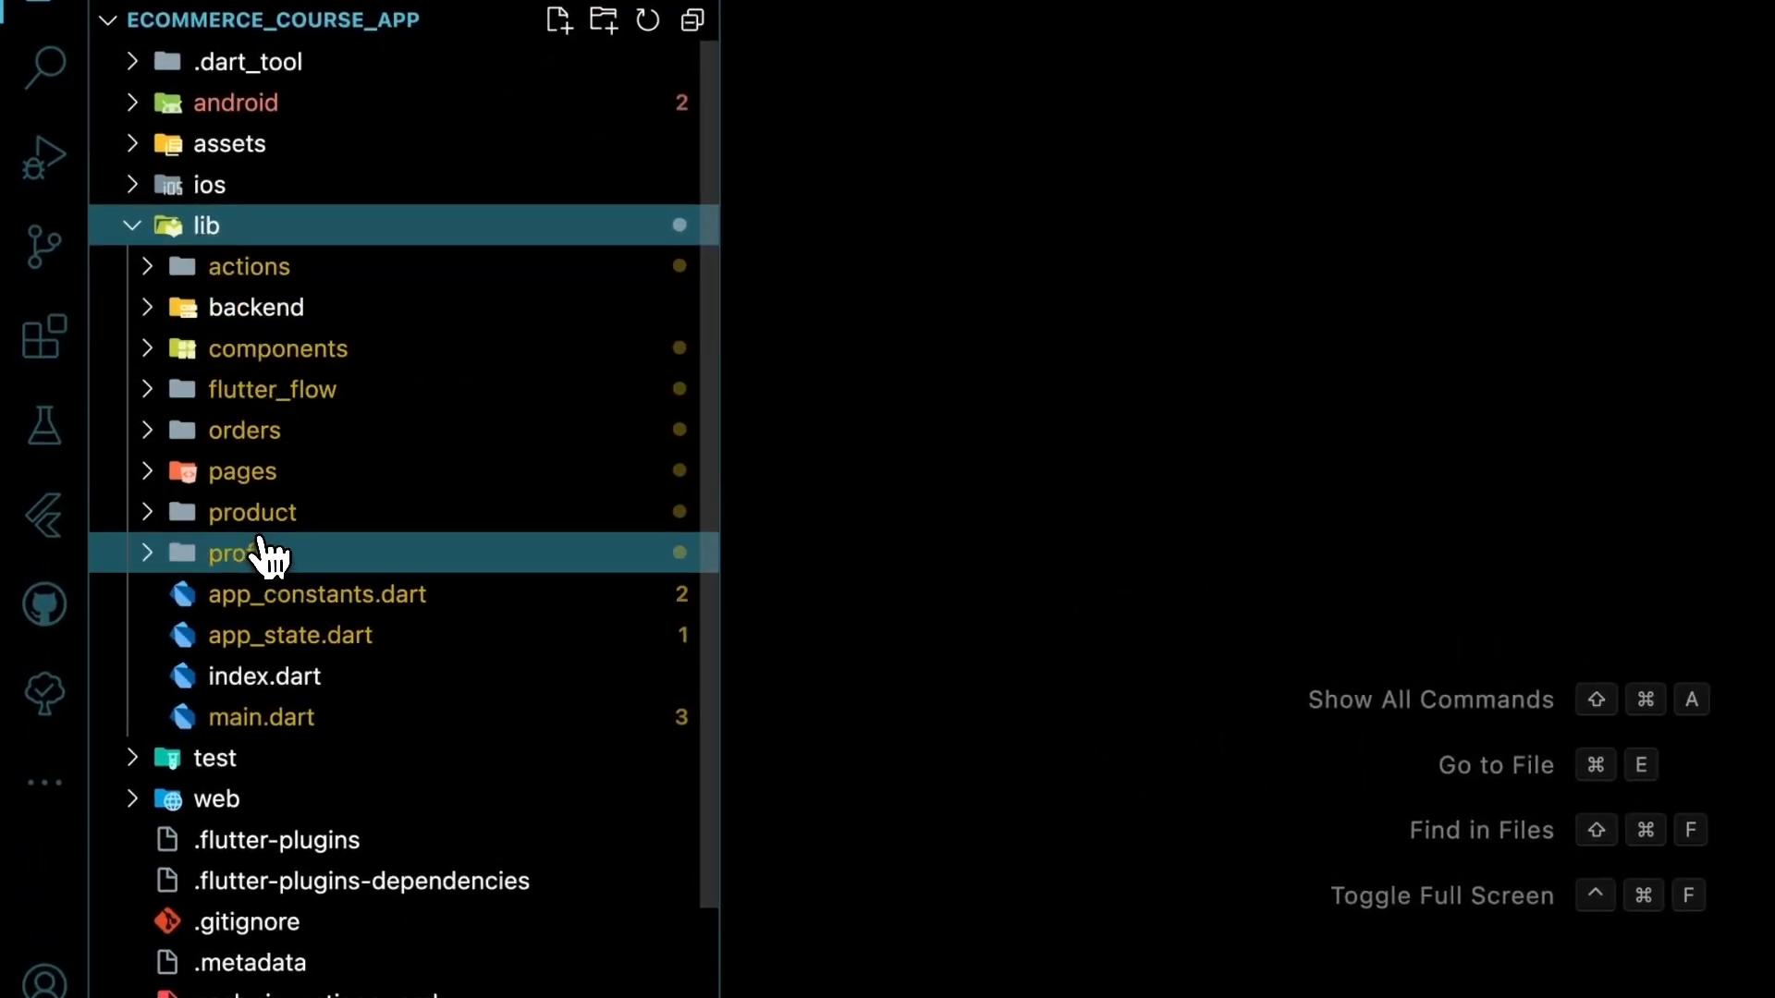
pyautogui.moveTo(721, 475); pyautogui.dragTo(774, 473)
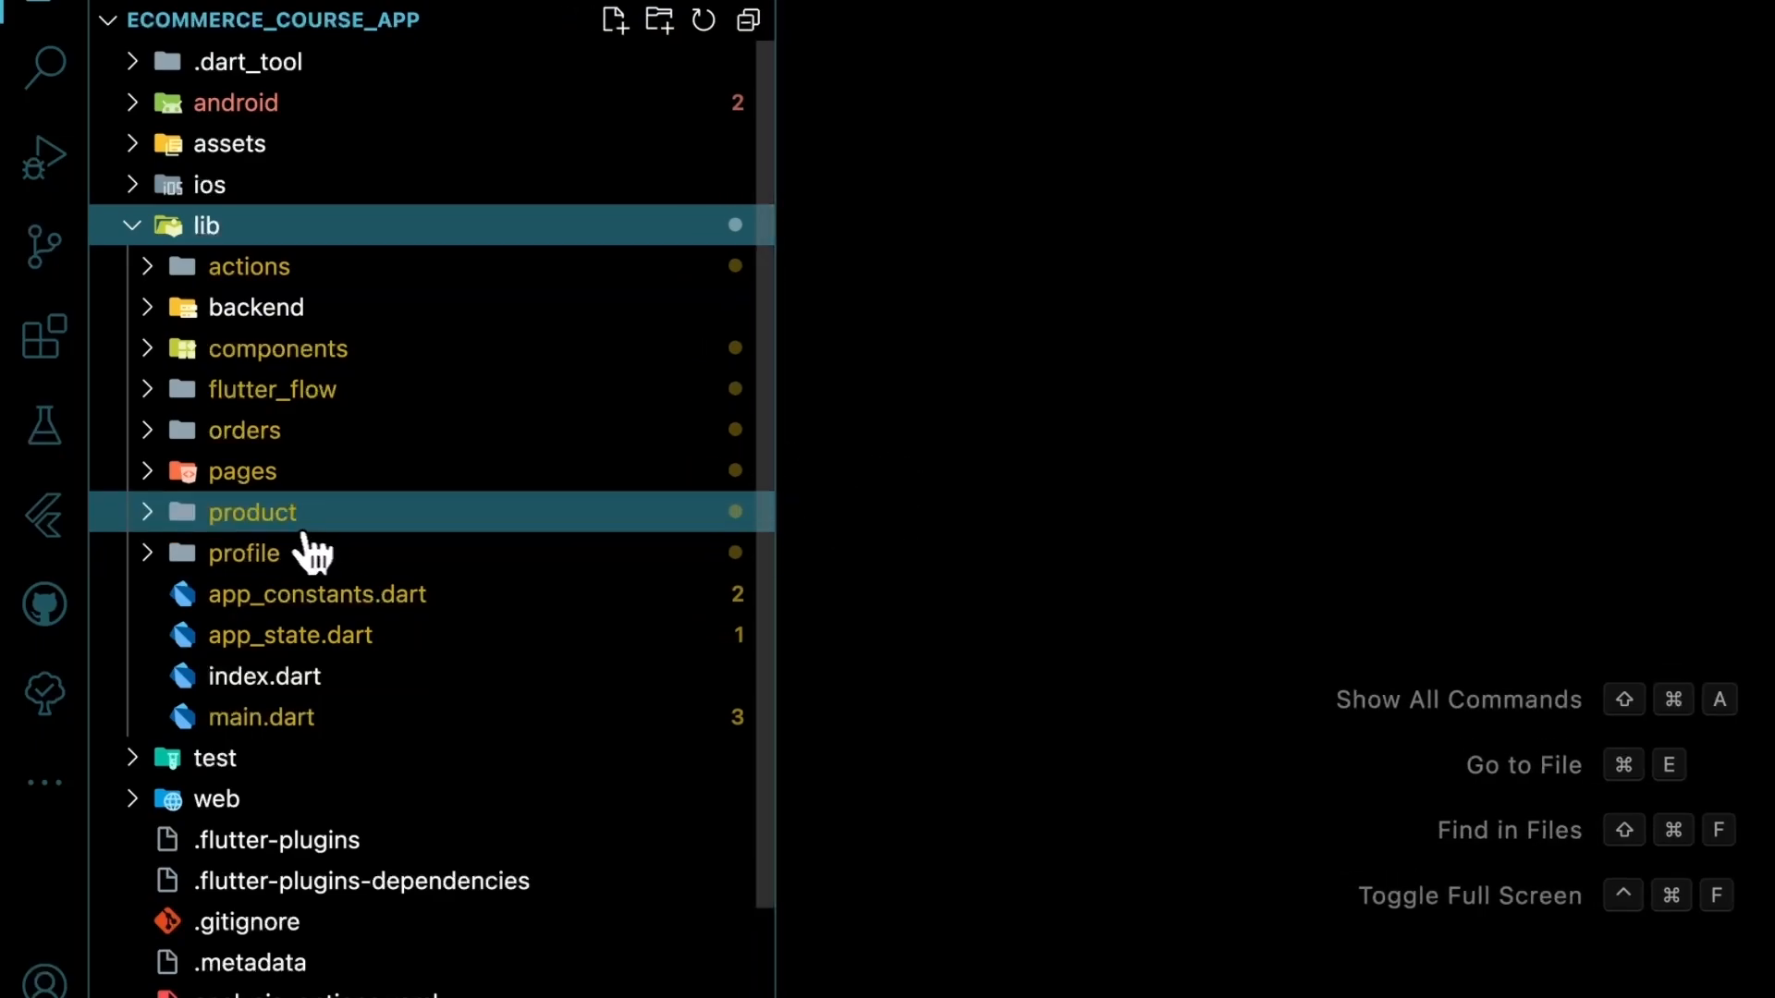
pyautogui.click(242, 522)
pyautogui.click(338, 647)
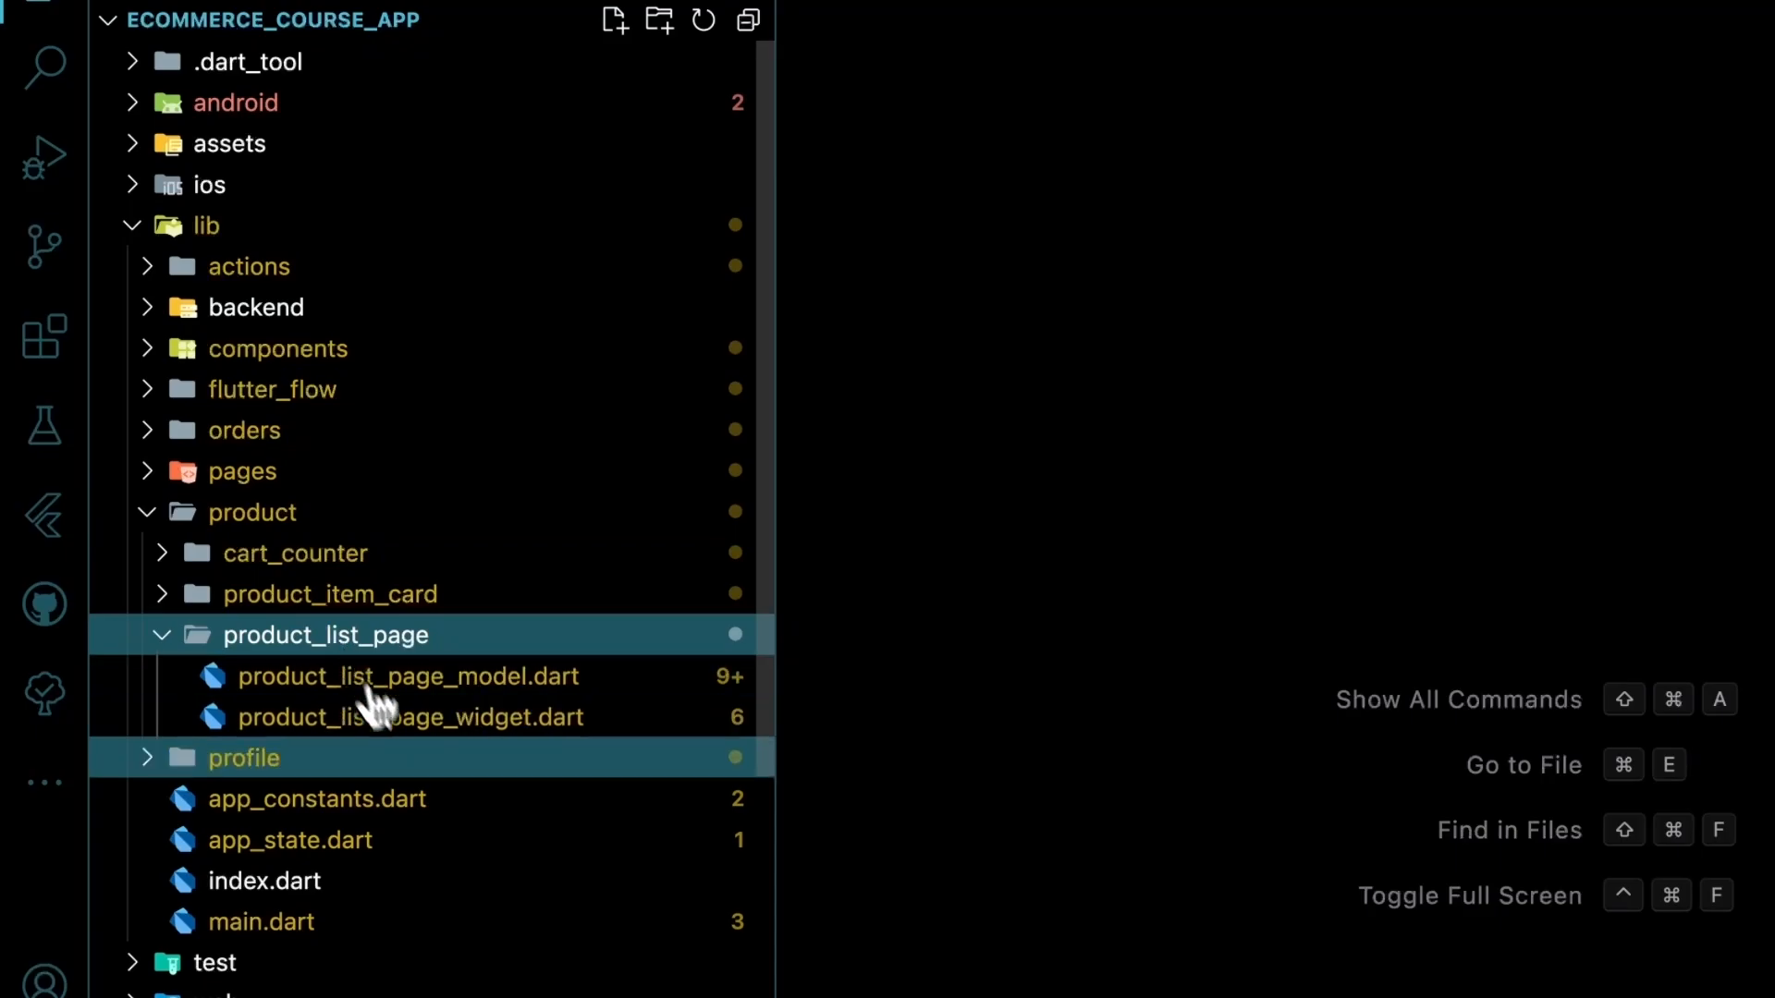
pyautogui.click(358, 720)
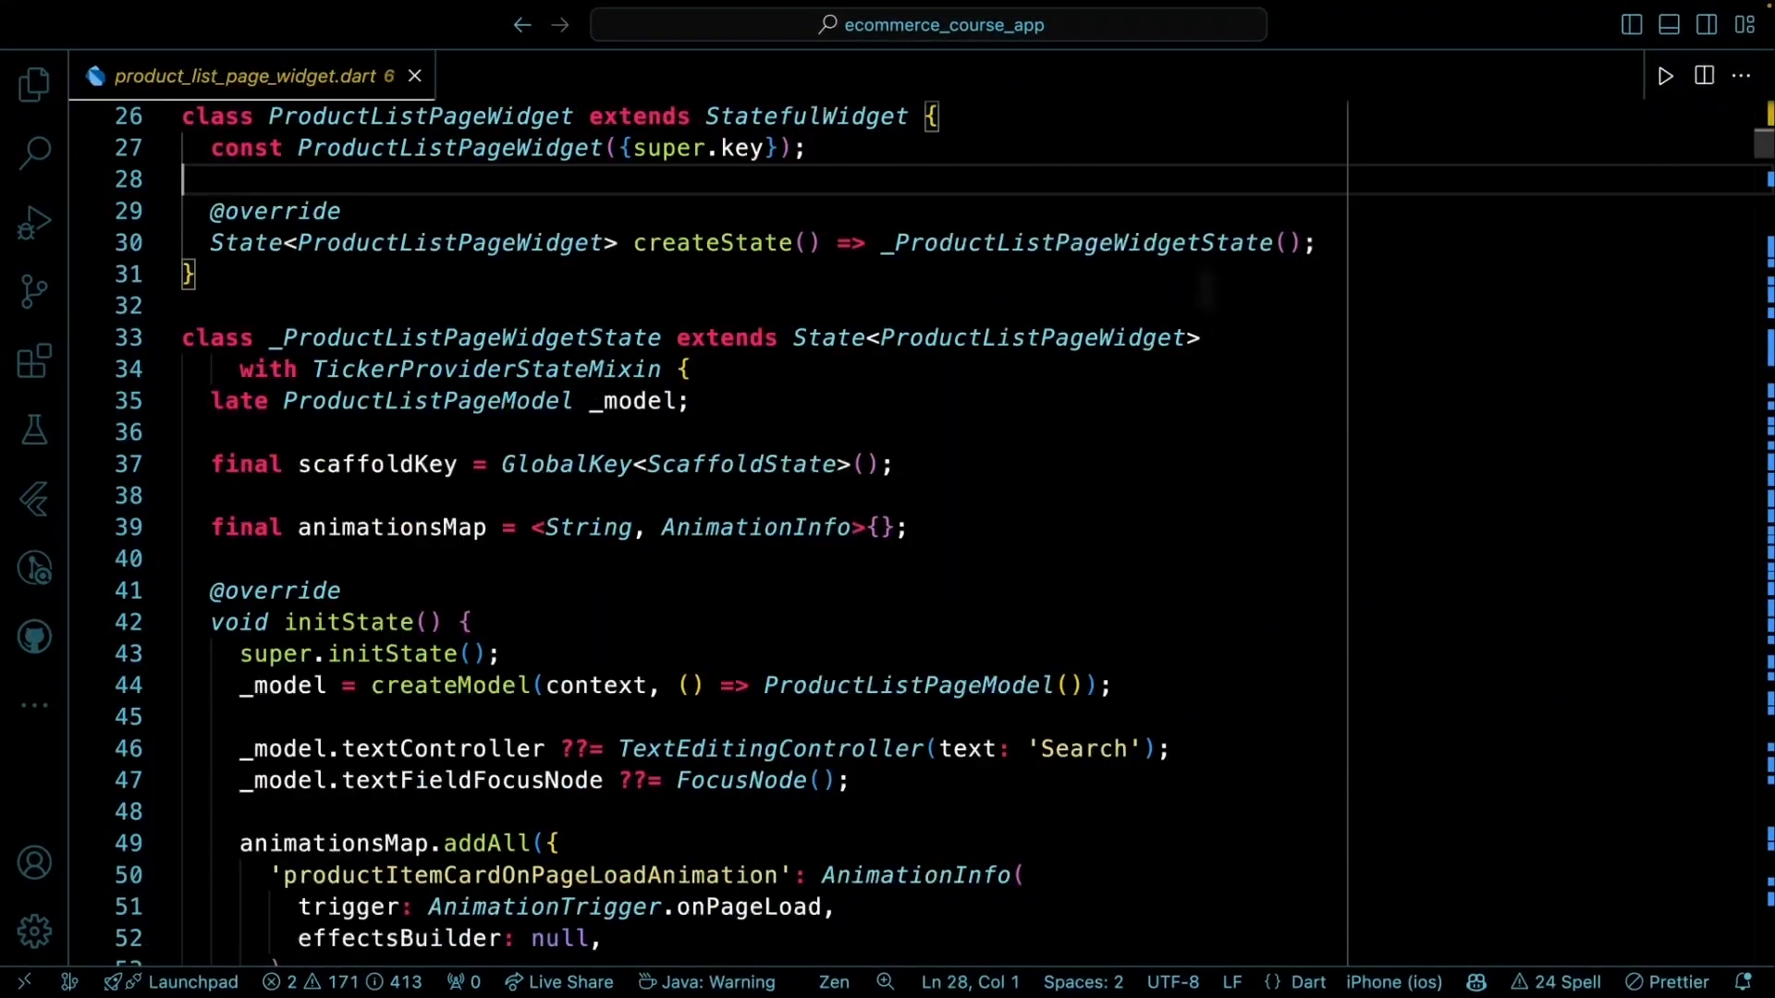
# - Find the ListView in product_list_page_widget.dart and examine the Products.isNotEmpty condition that wraps its container
pyautogui.hotkey('ctrl', 'g')
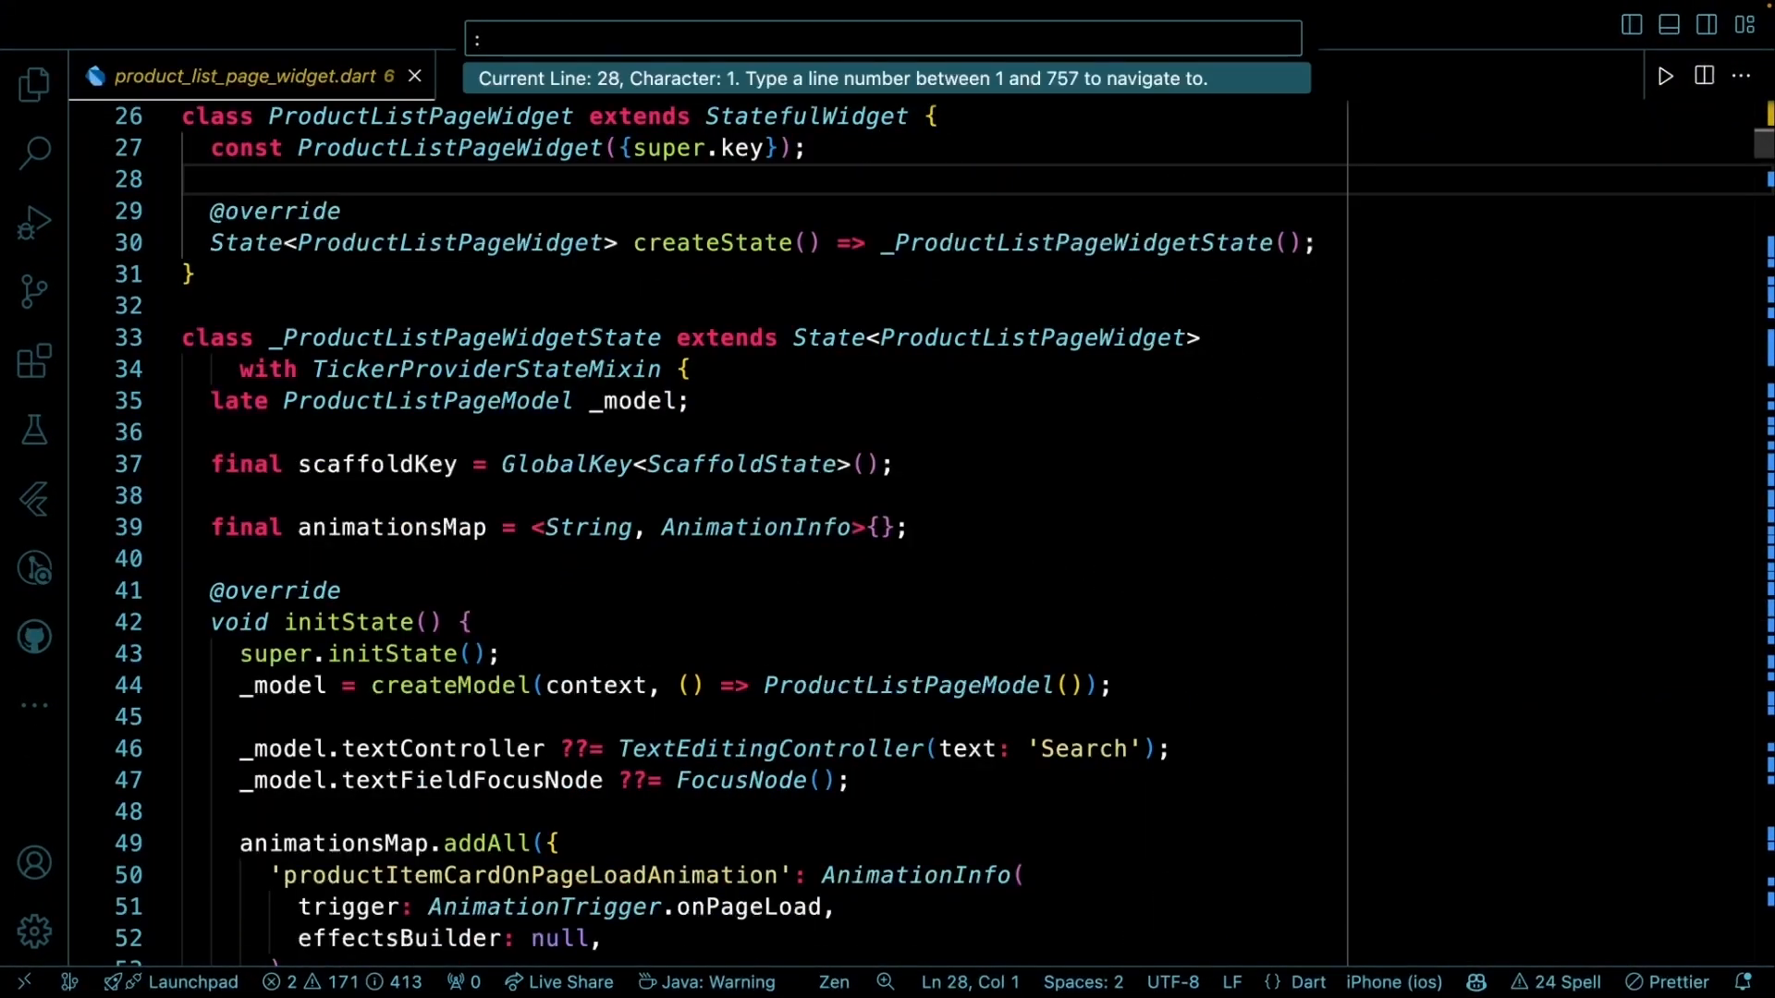
pyautogui.press('Escape')
pyautogui.hotkey('ctrl', 'f')
pyautogui.write('ListVi')
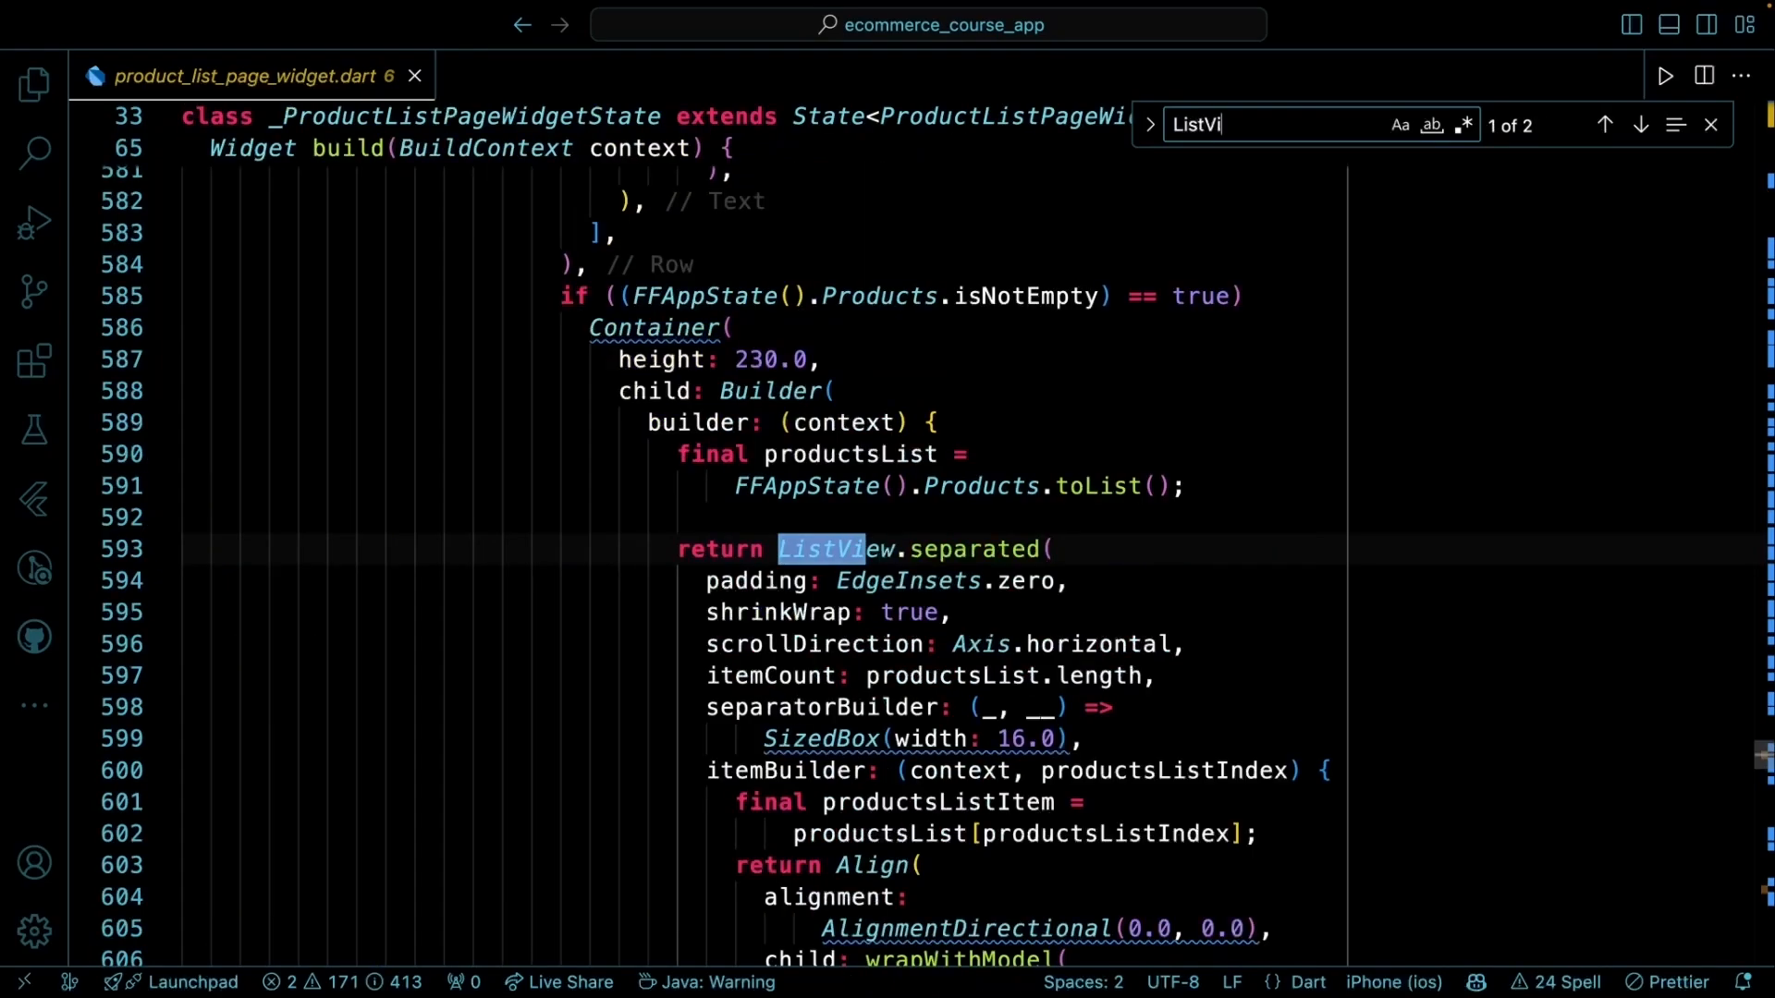
pyautogui.press('Escape')
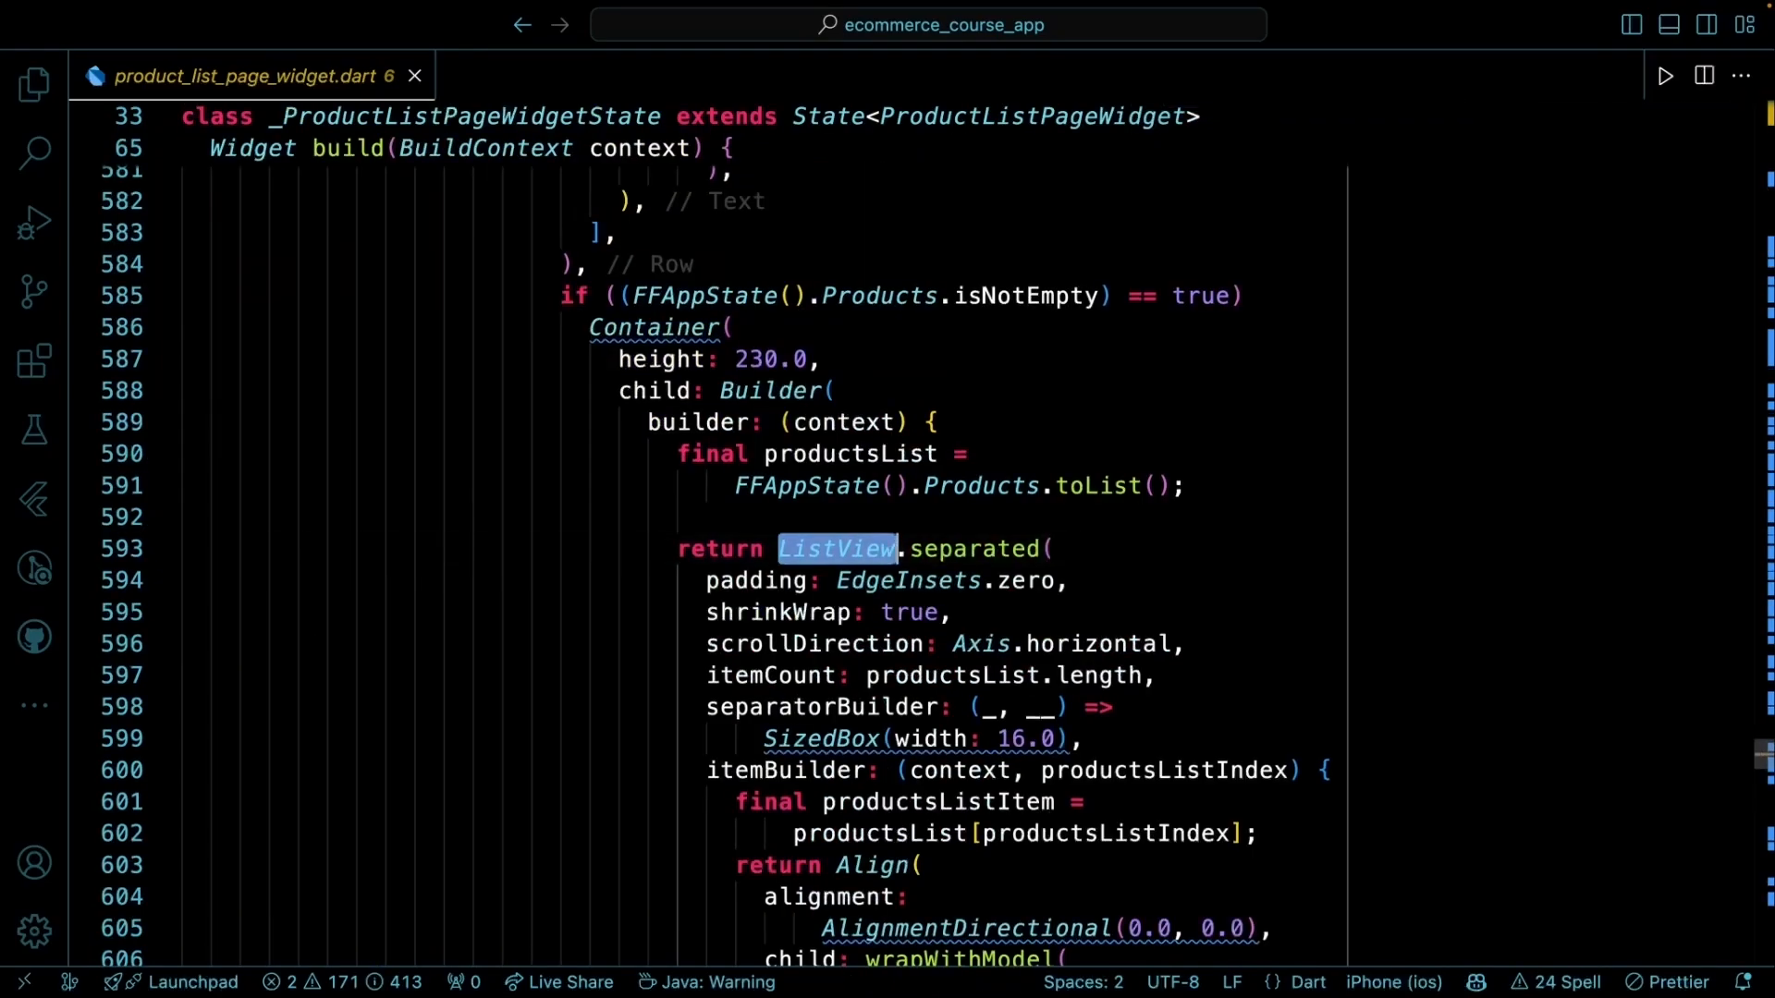
pyautogui.click(1204, 536)
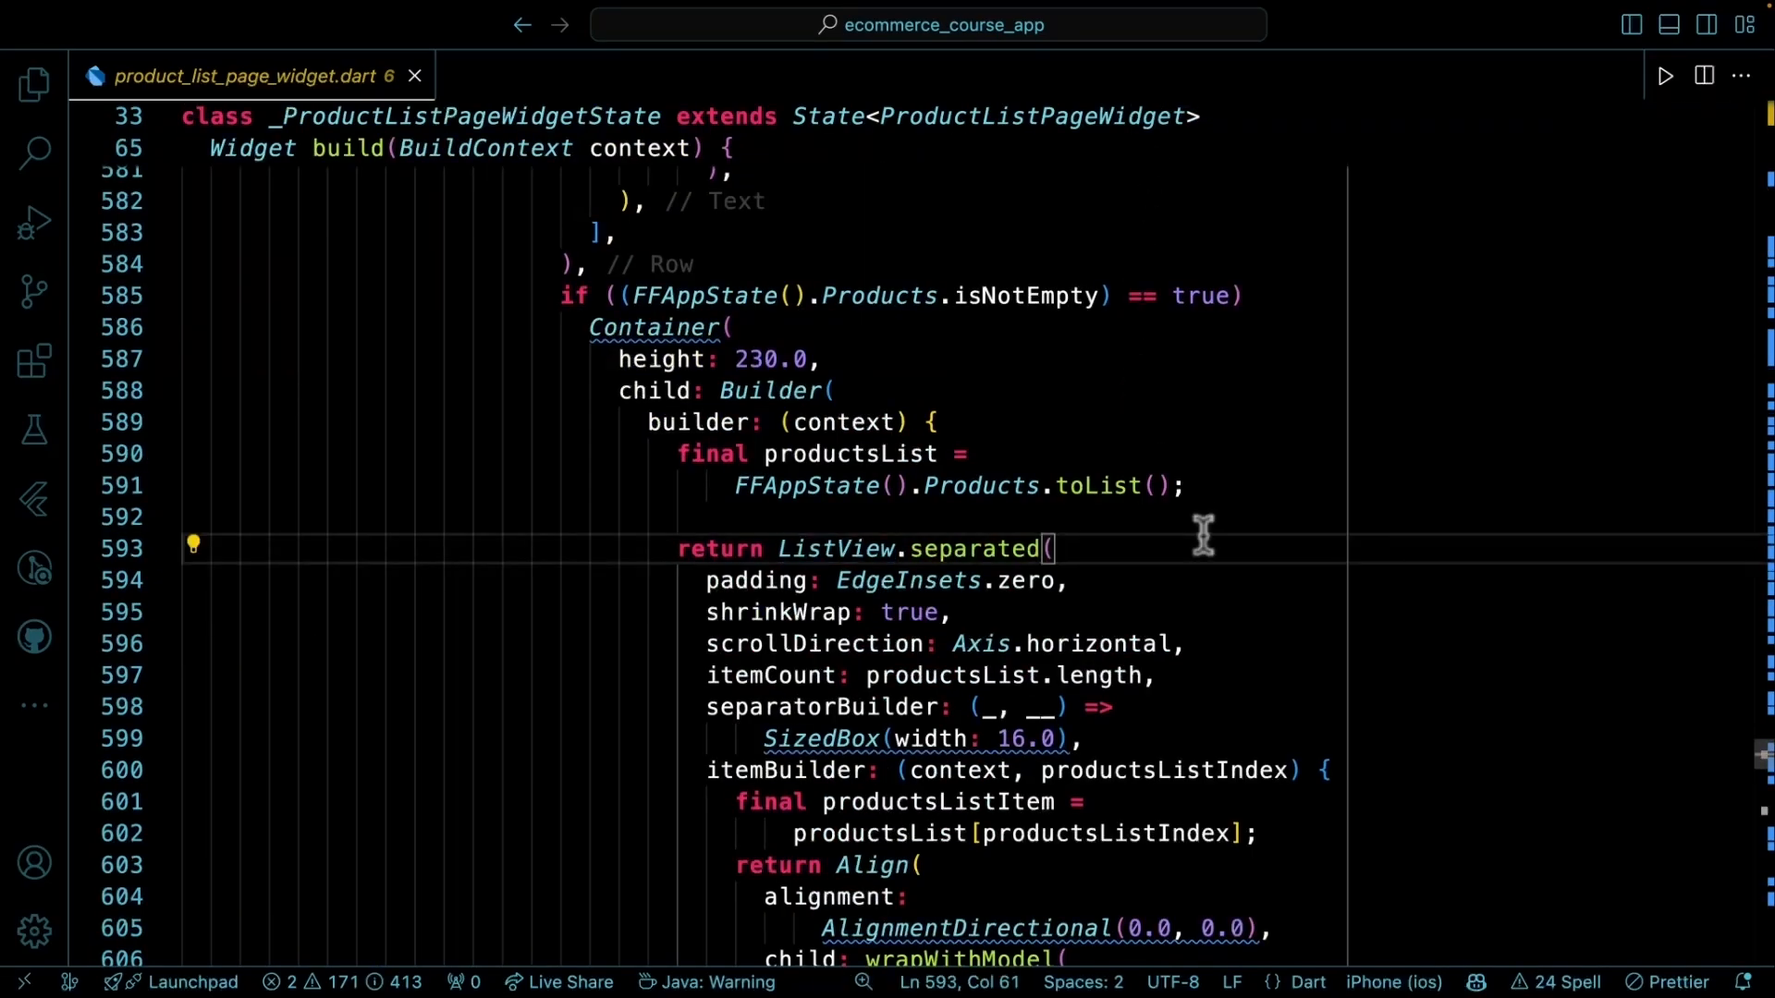
# - Examine the ListView.separated itemBuilder, down through its Align and wrapWithModel to the ProductItemCardWidget and its parameters
pyautogui.scroll(-4, 1233, 543)
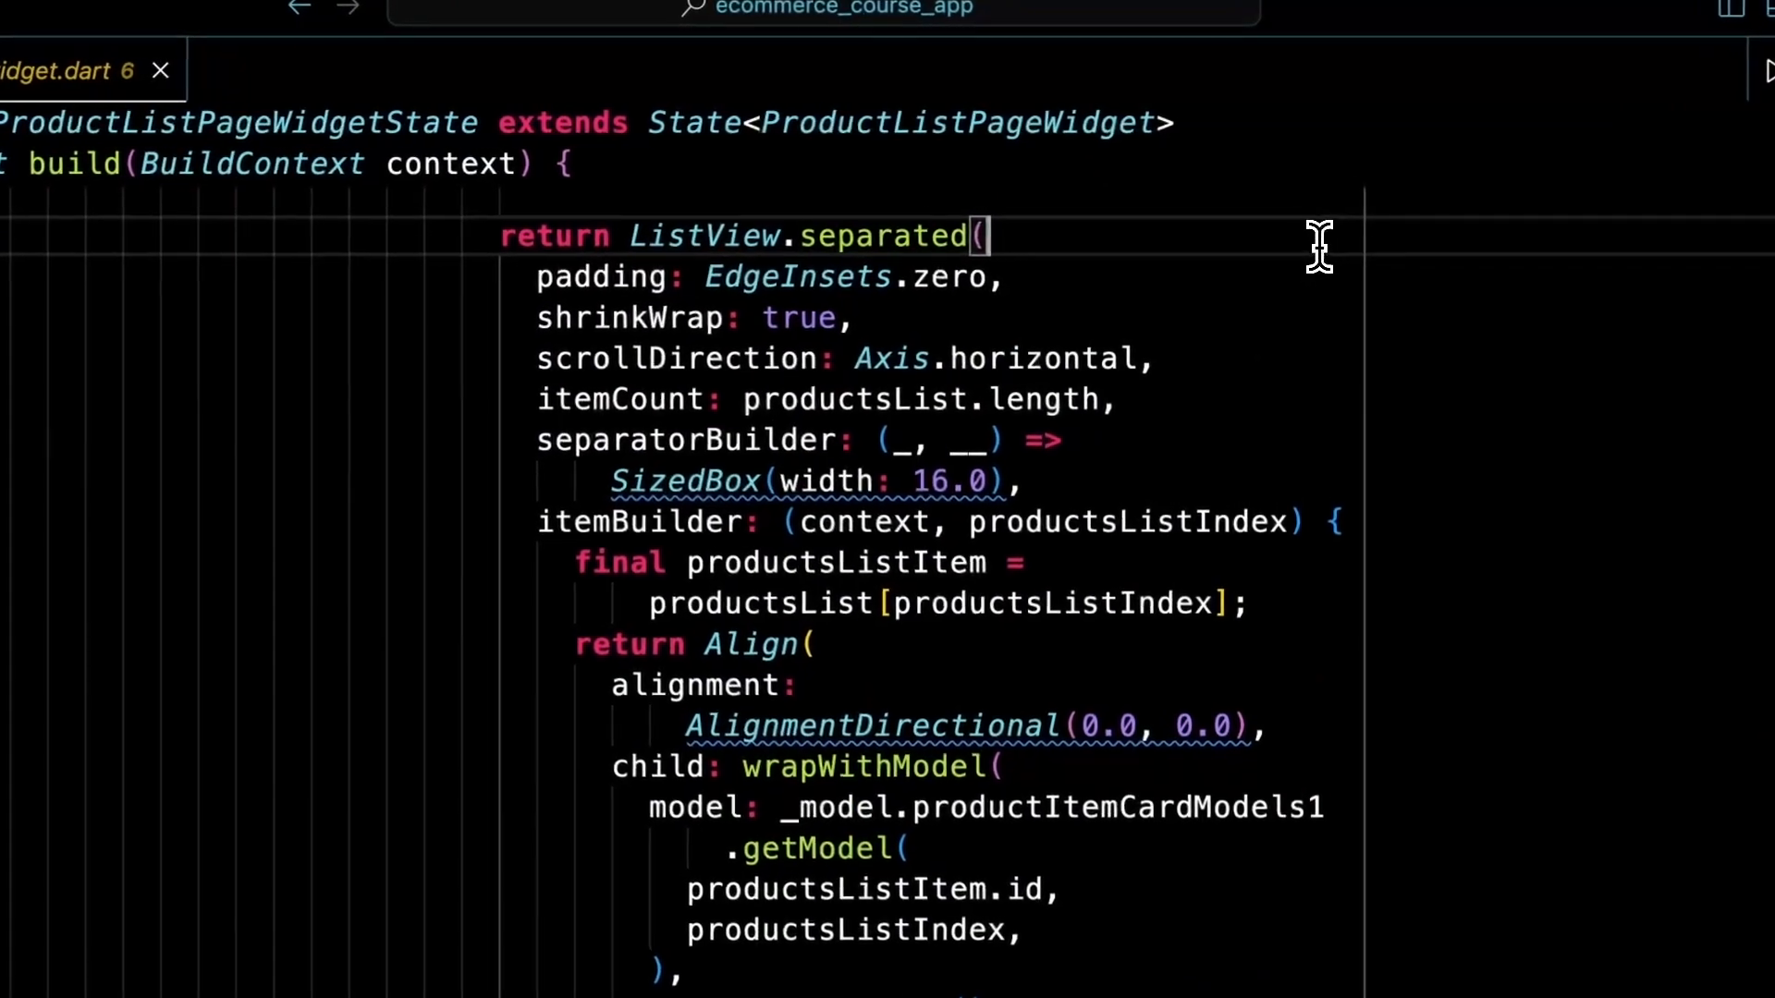
pyautogui.click(360, 523)
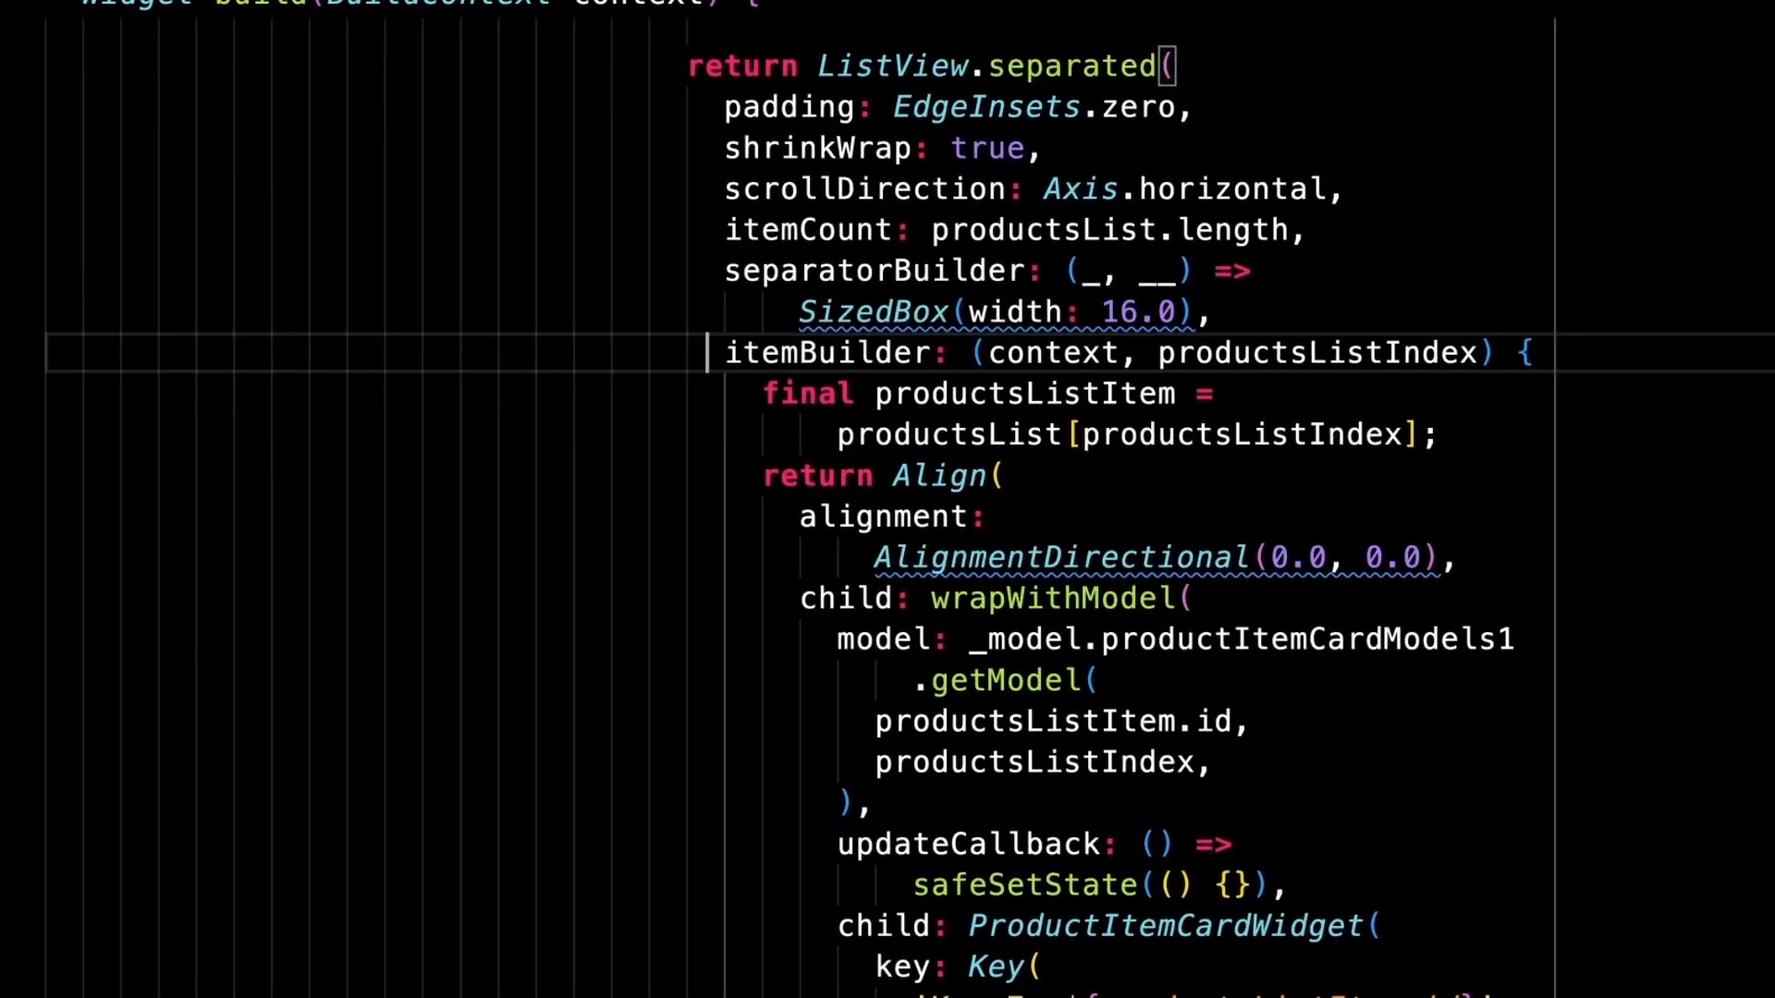
pyautogui.click(689, 476)
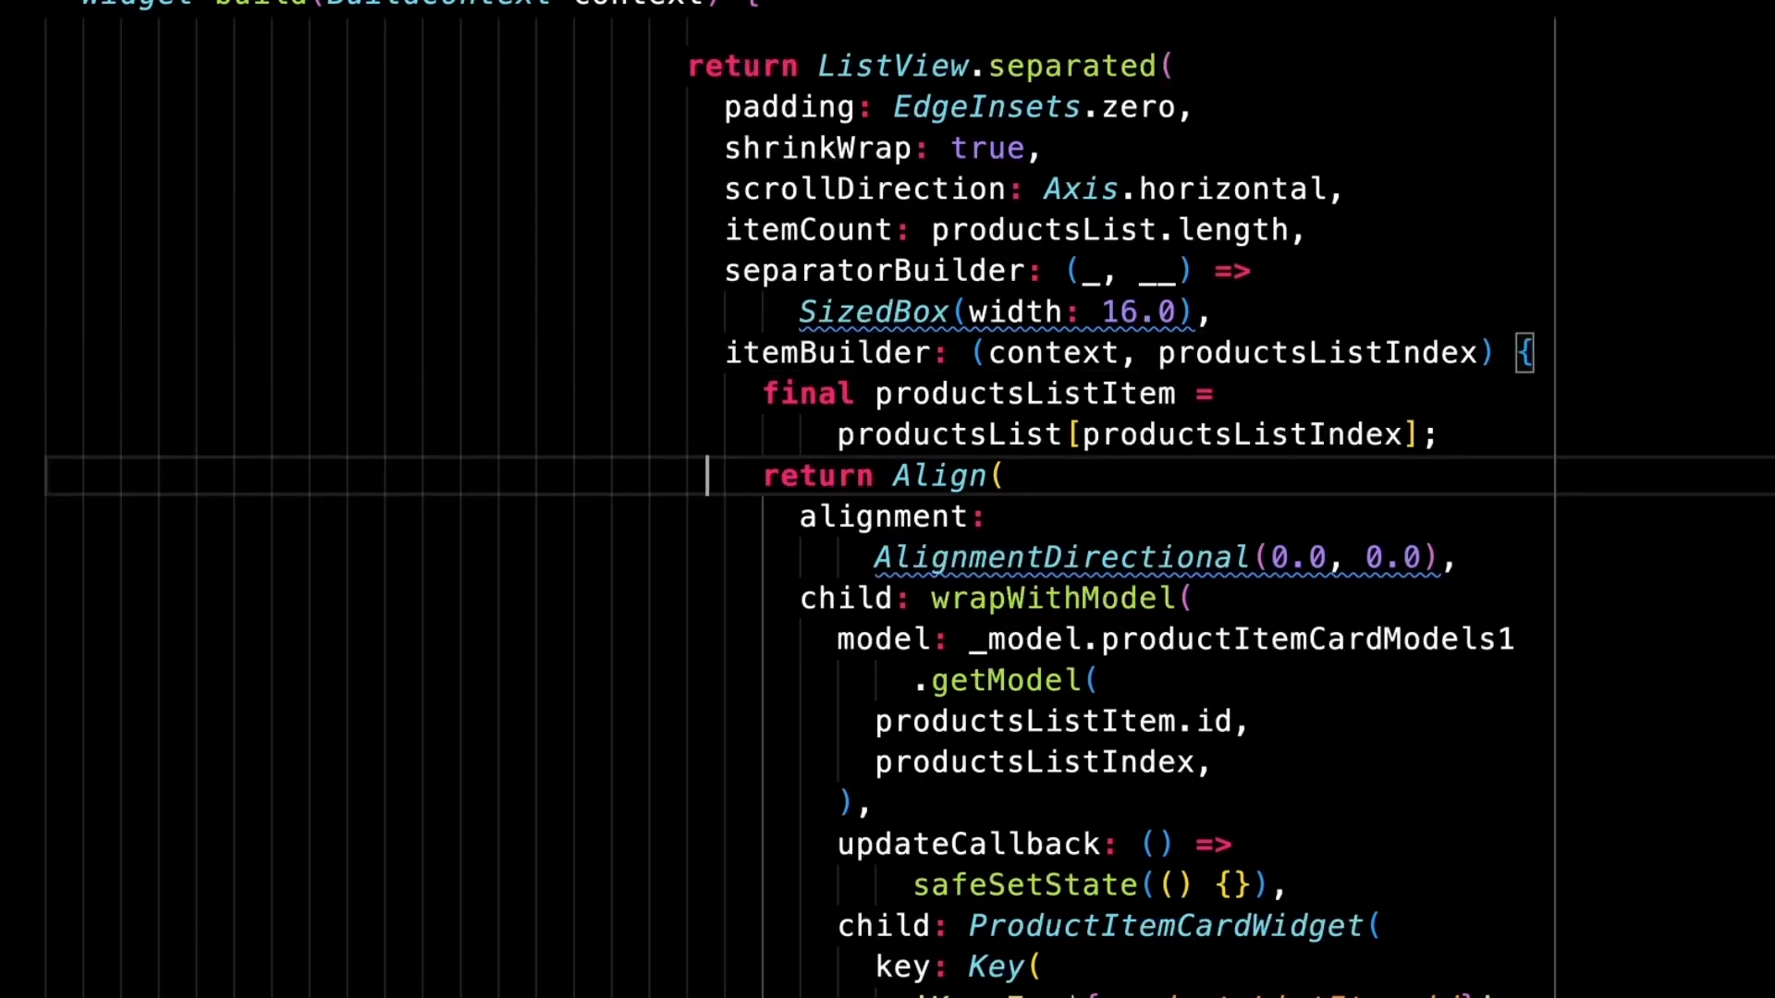
pyautogui.scroll(-5, 544, 363)
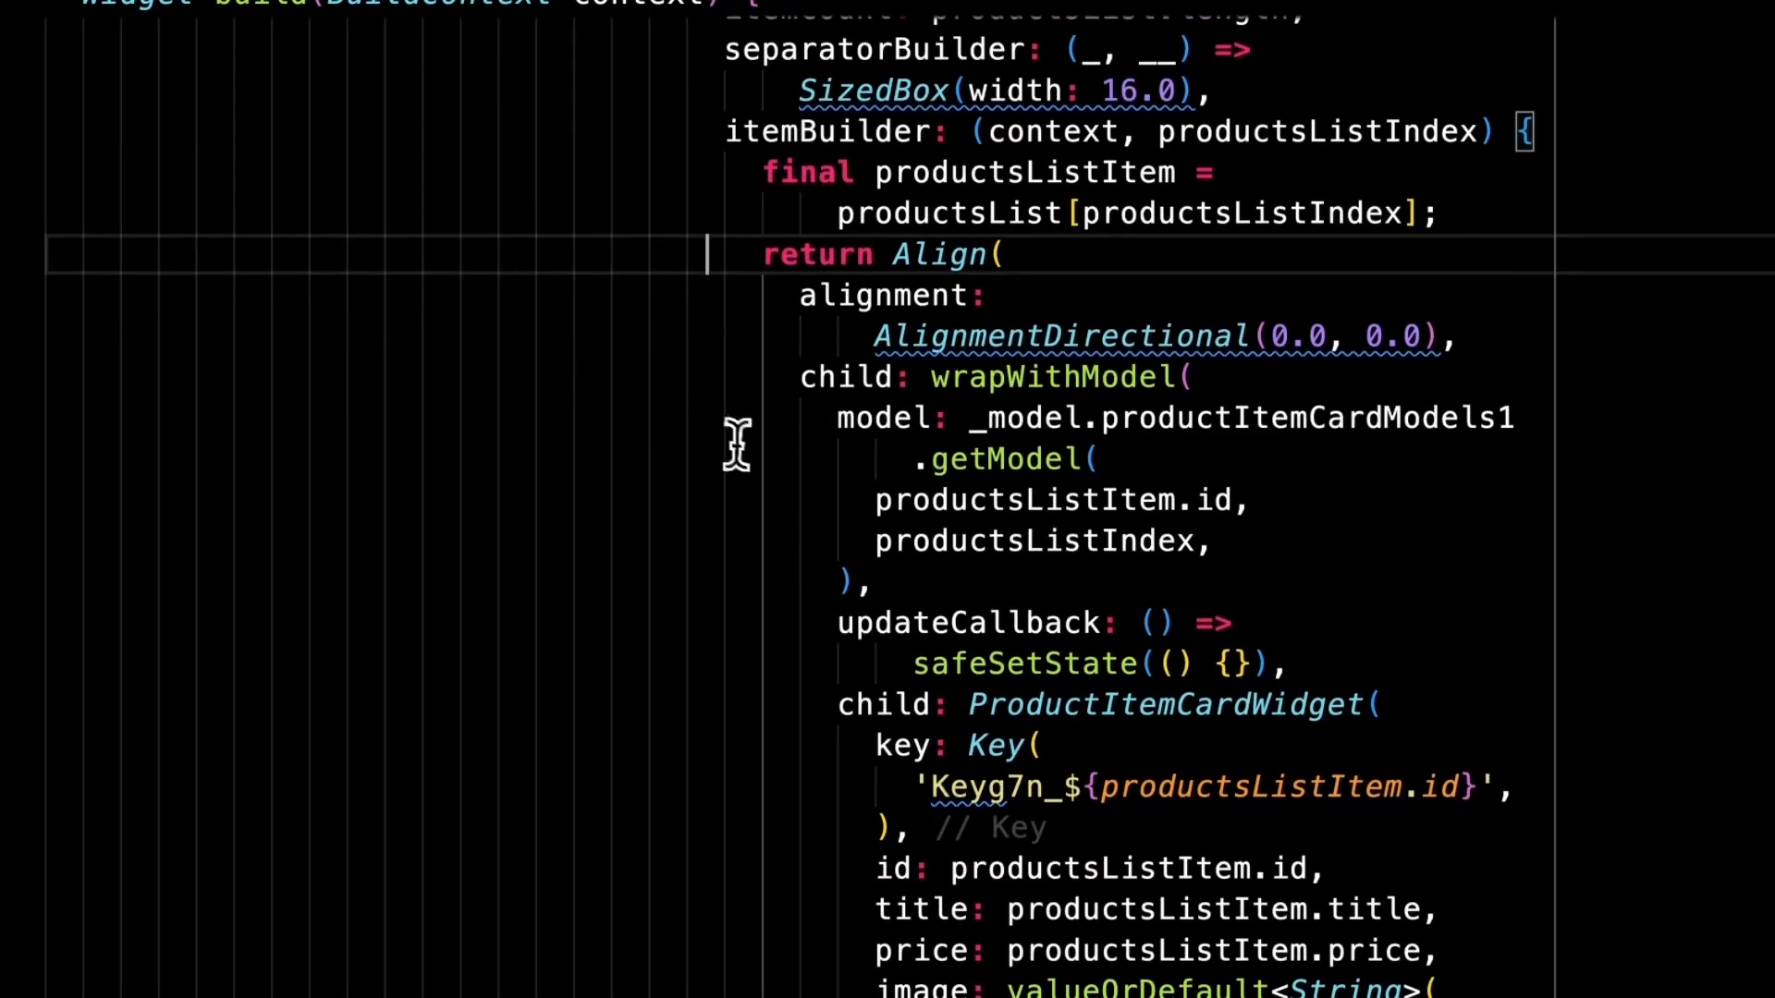
pyautogui.scroll(-4, 662, 467)
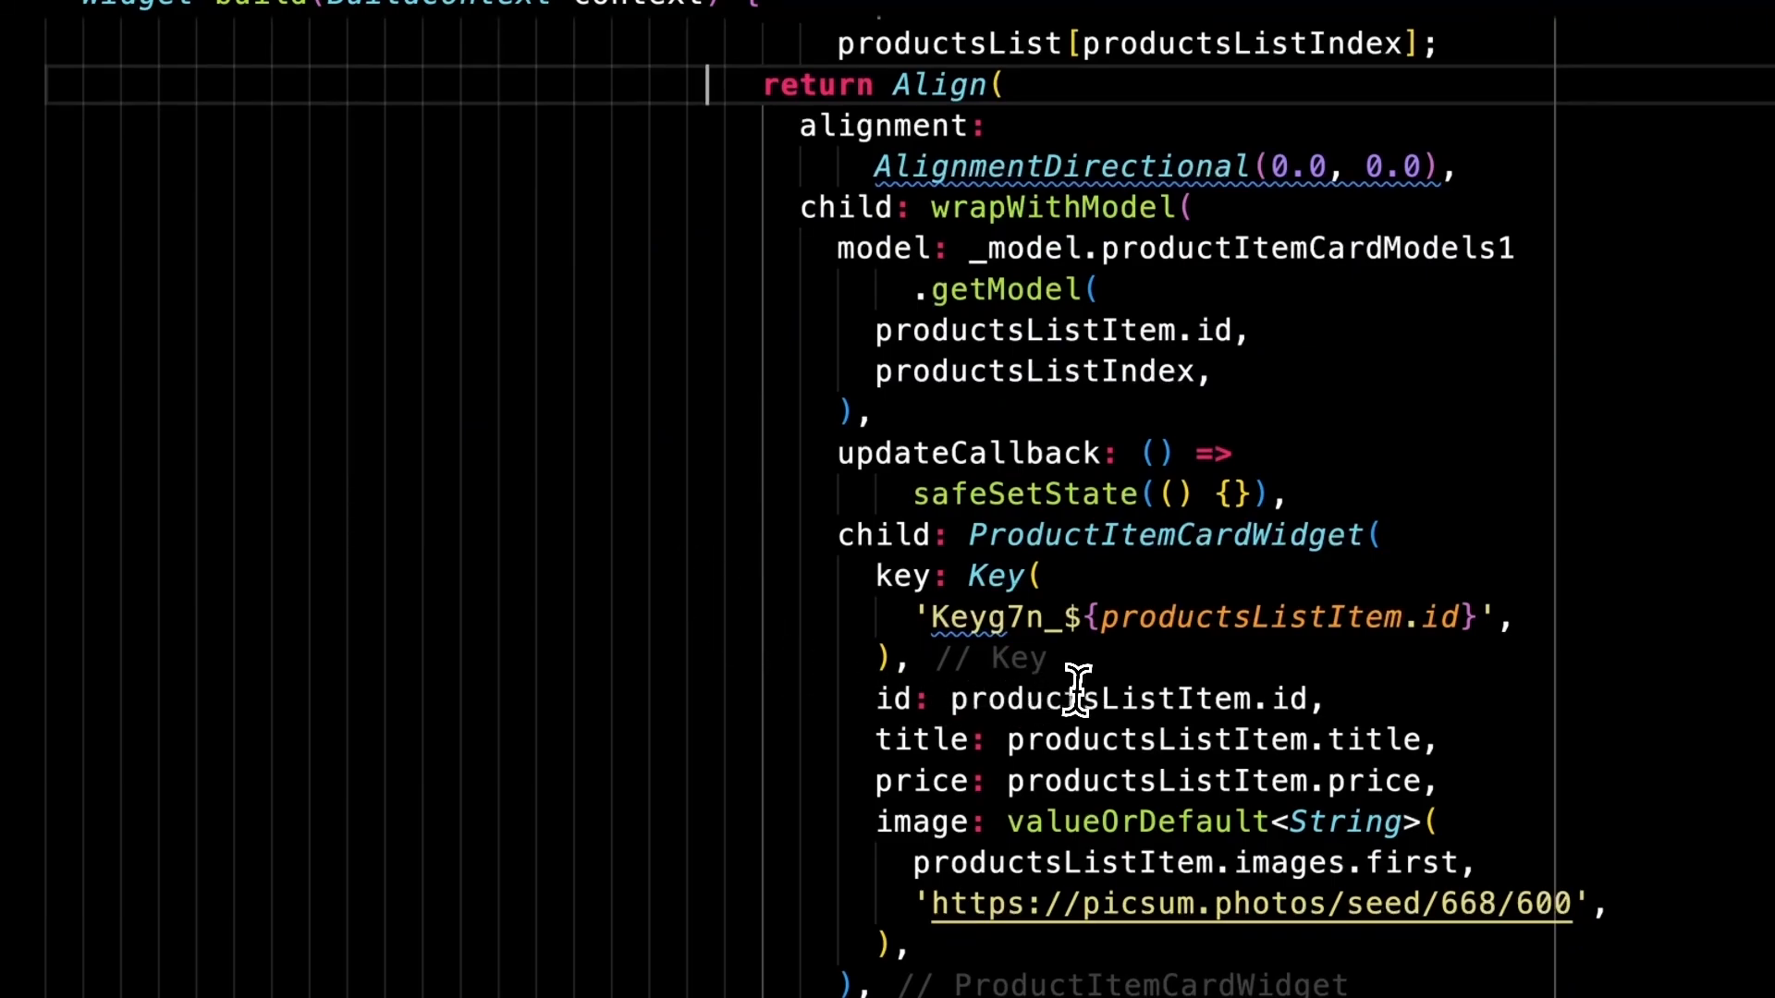
pyautogui.scroll(3, 773, 601)
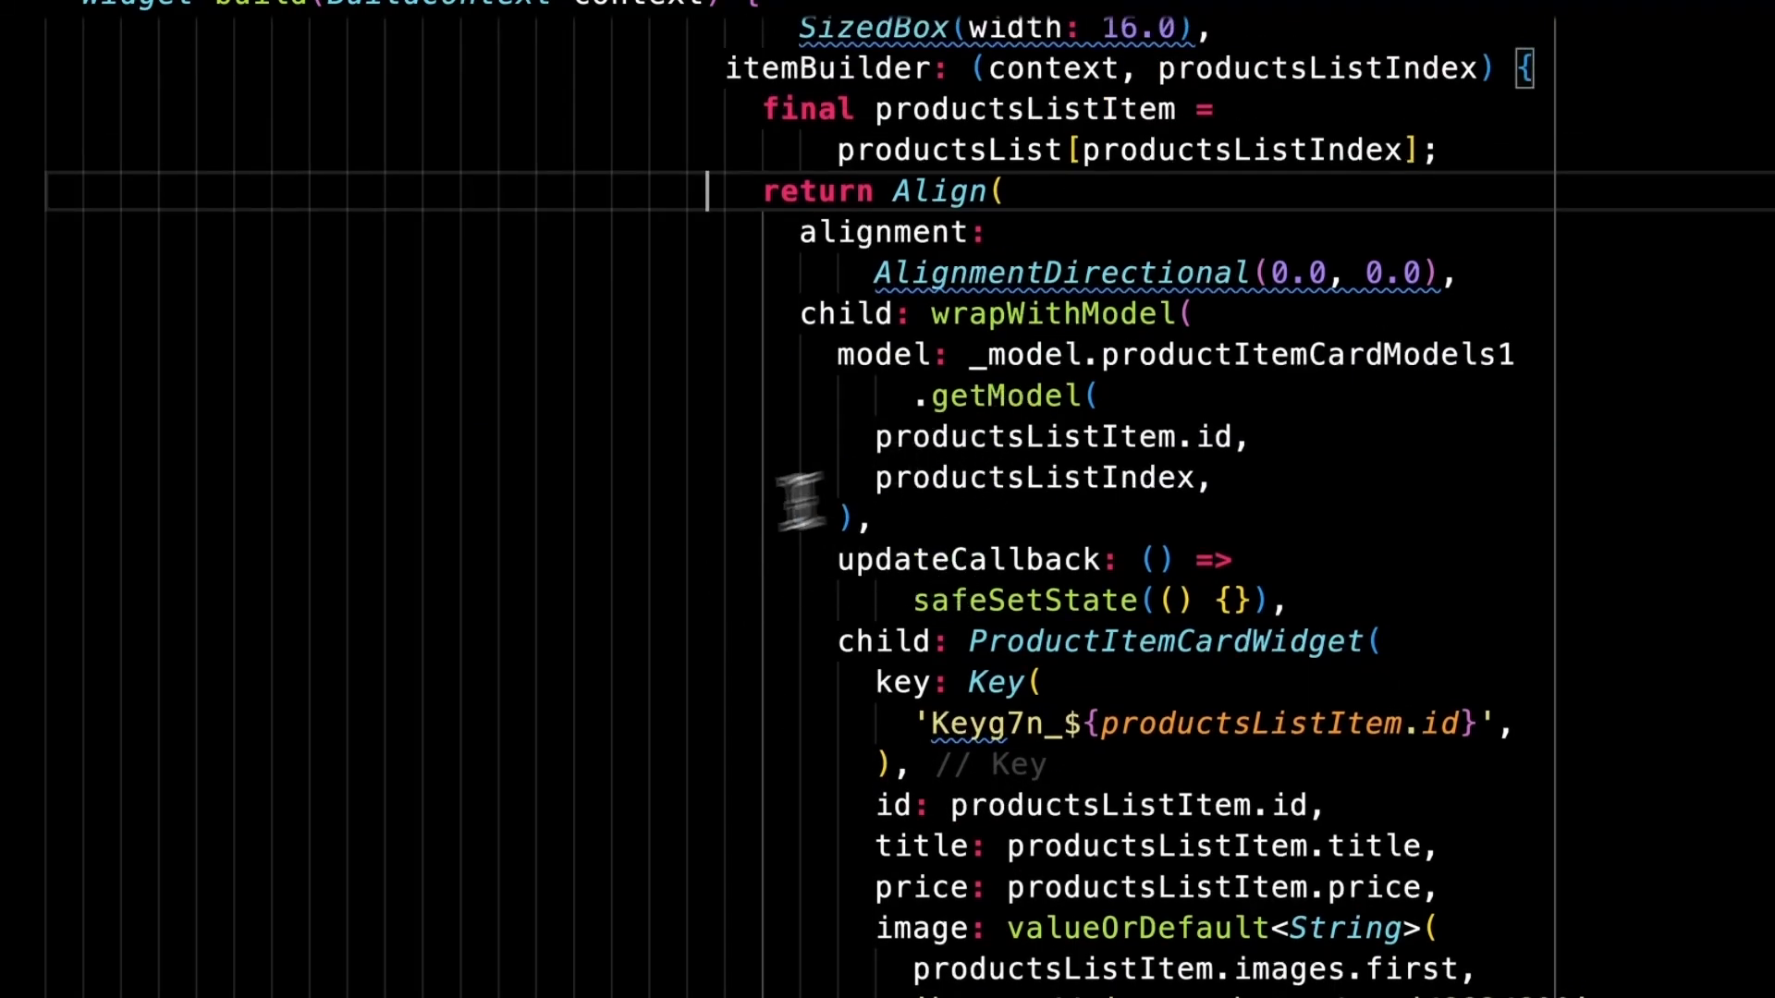
pyautogui.scroll(1, 823, 495)
pyautogui.click(777, 358)
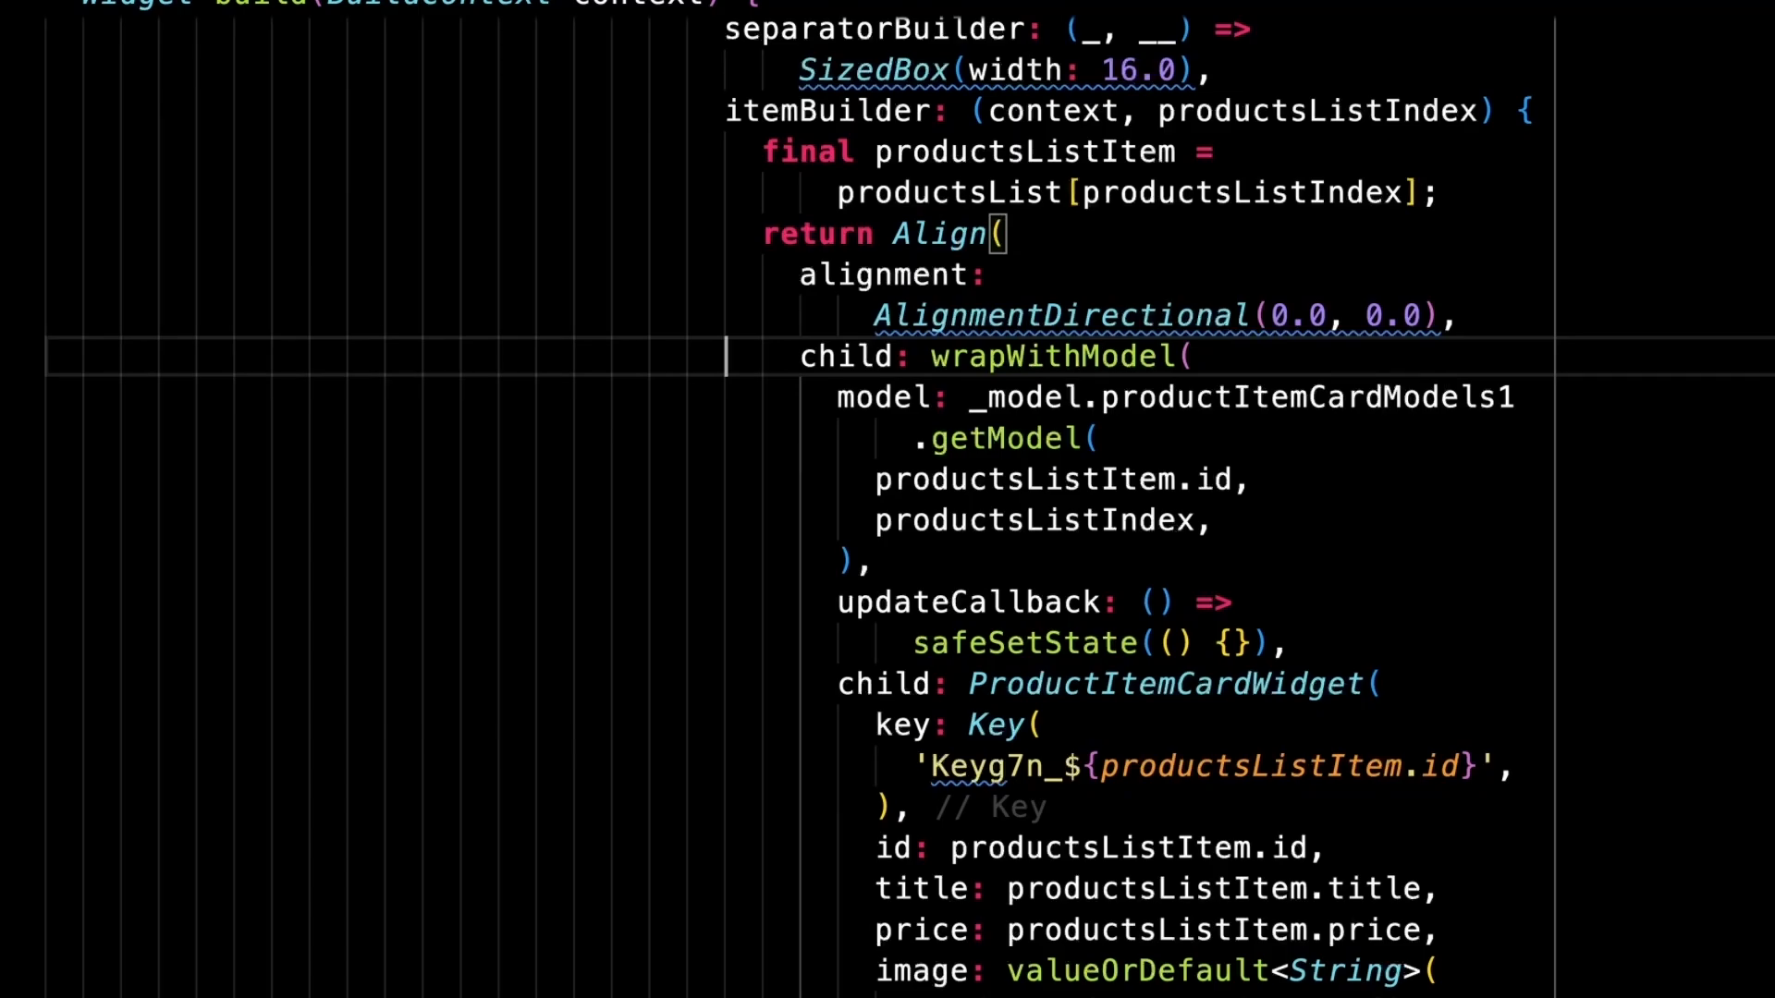
pyautogui.scroll(-6, 647, 407)
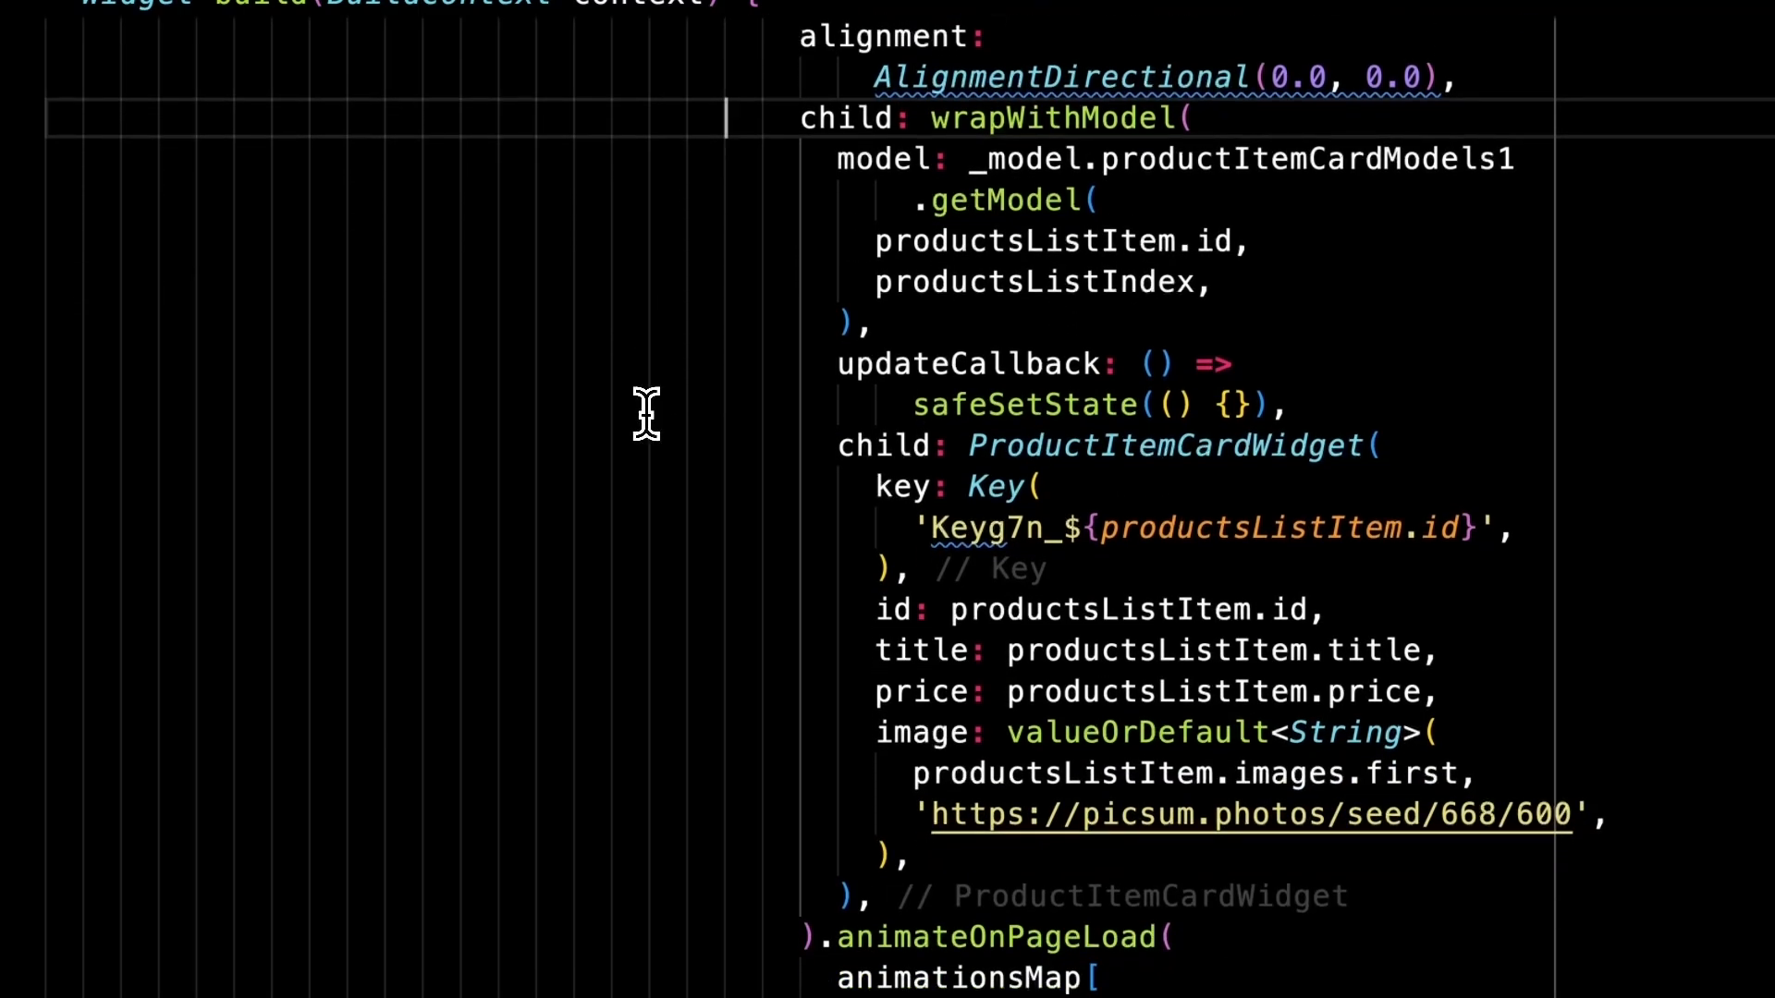
pyautogui.scroll(-3, 646, 414)
pyautogui.scroll(2, 647, 413)
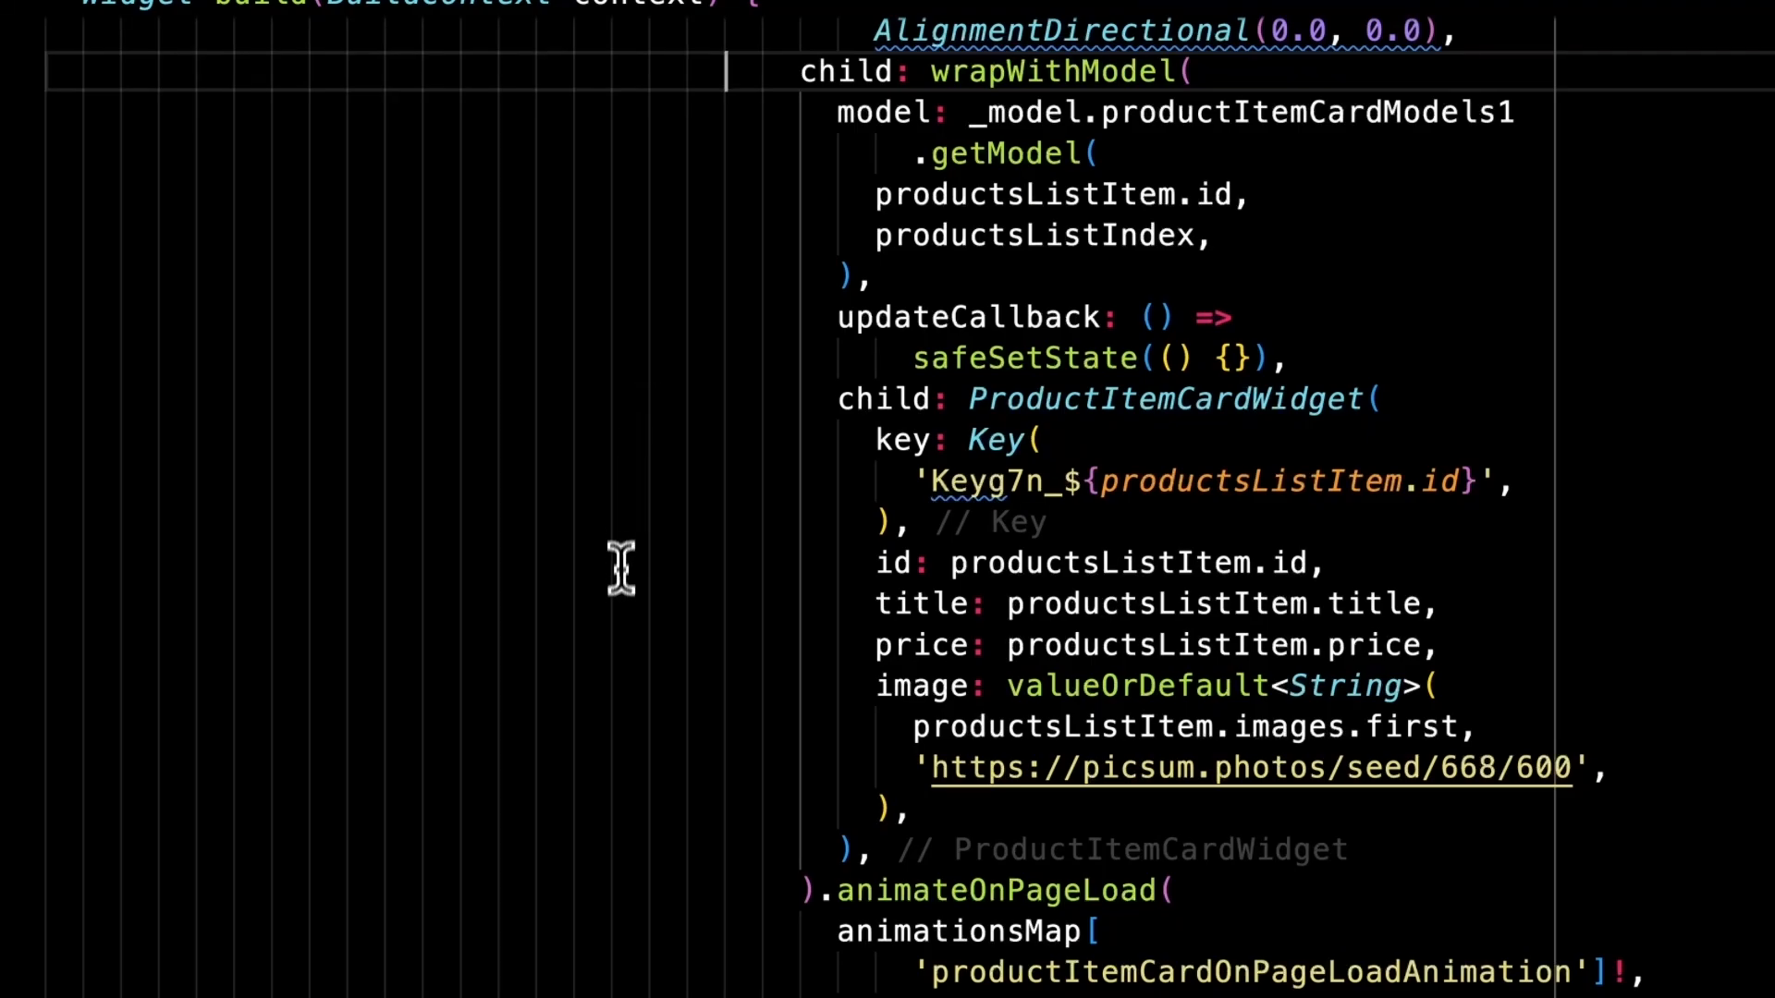
# - Examine the animateOnPageLoad call on the product item card, including its animationsMap entry and FadeEffect settings
pyautogui.scroll(-5, 621, 564)
pyautogui.click(938, 709)
pyautogui.press('Home')
pyautogui.doubleClick(894, 708)
pyautogui.scroll(-4, 665, 725)
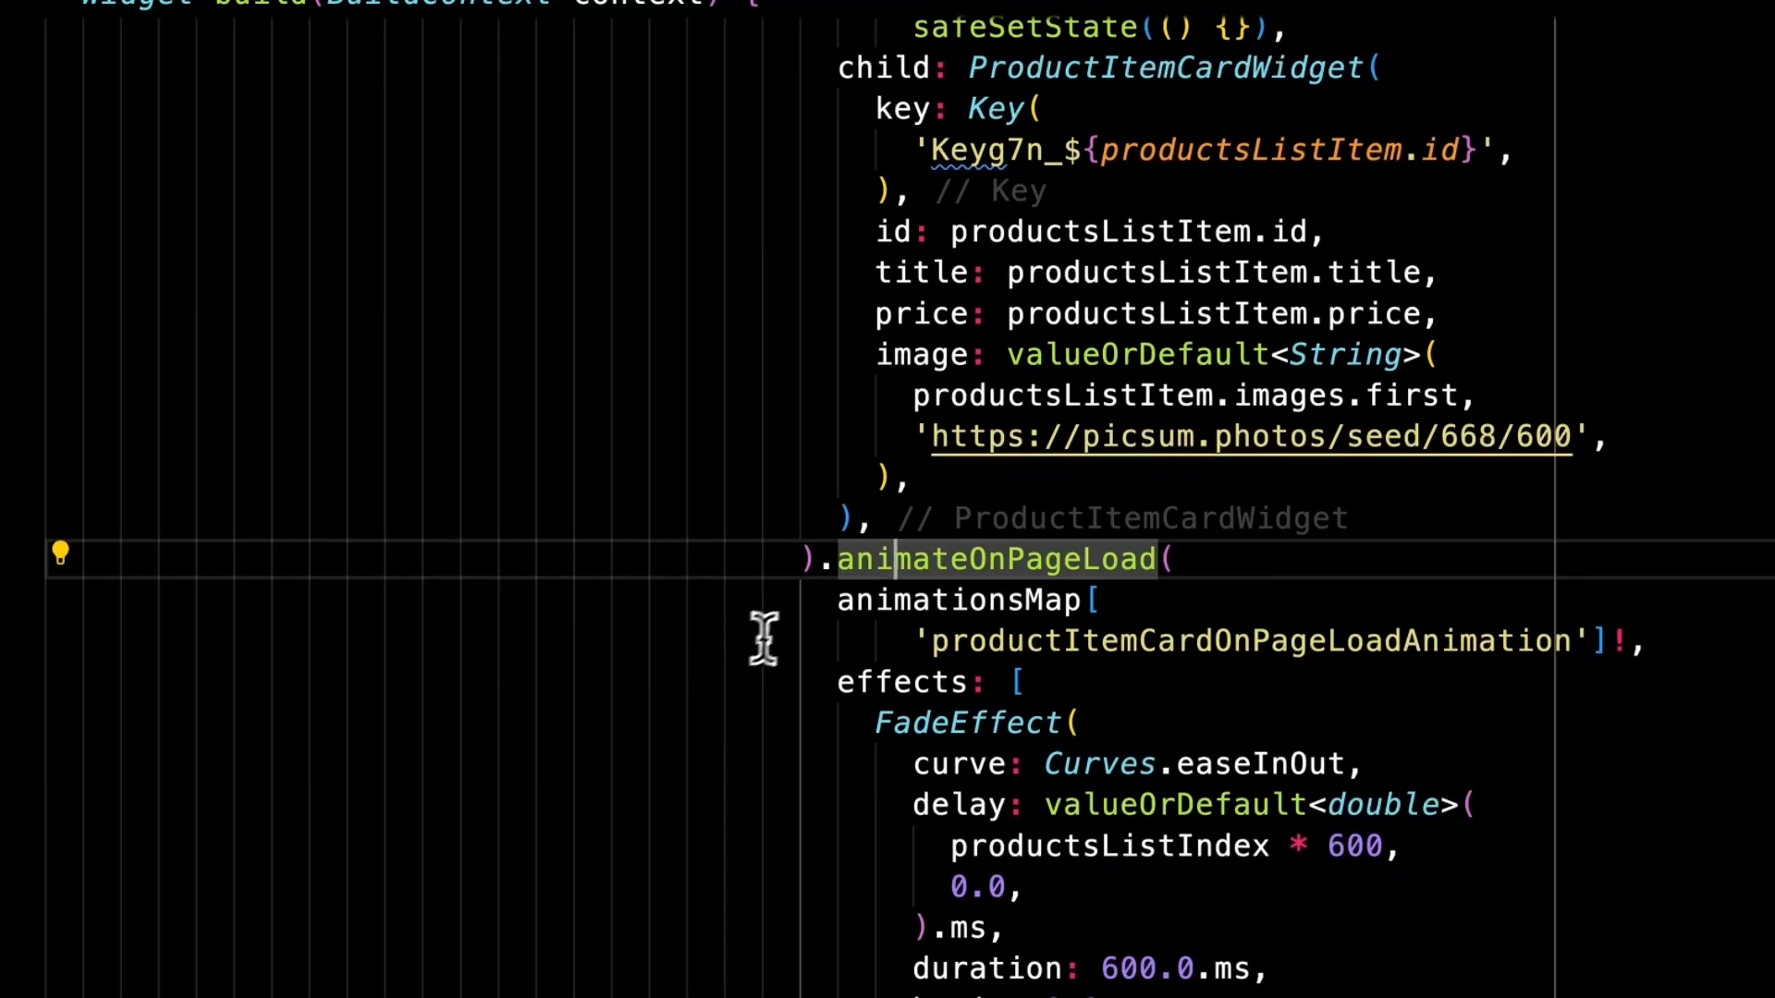
pyautogui.doubleClick(883, 601)
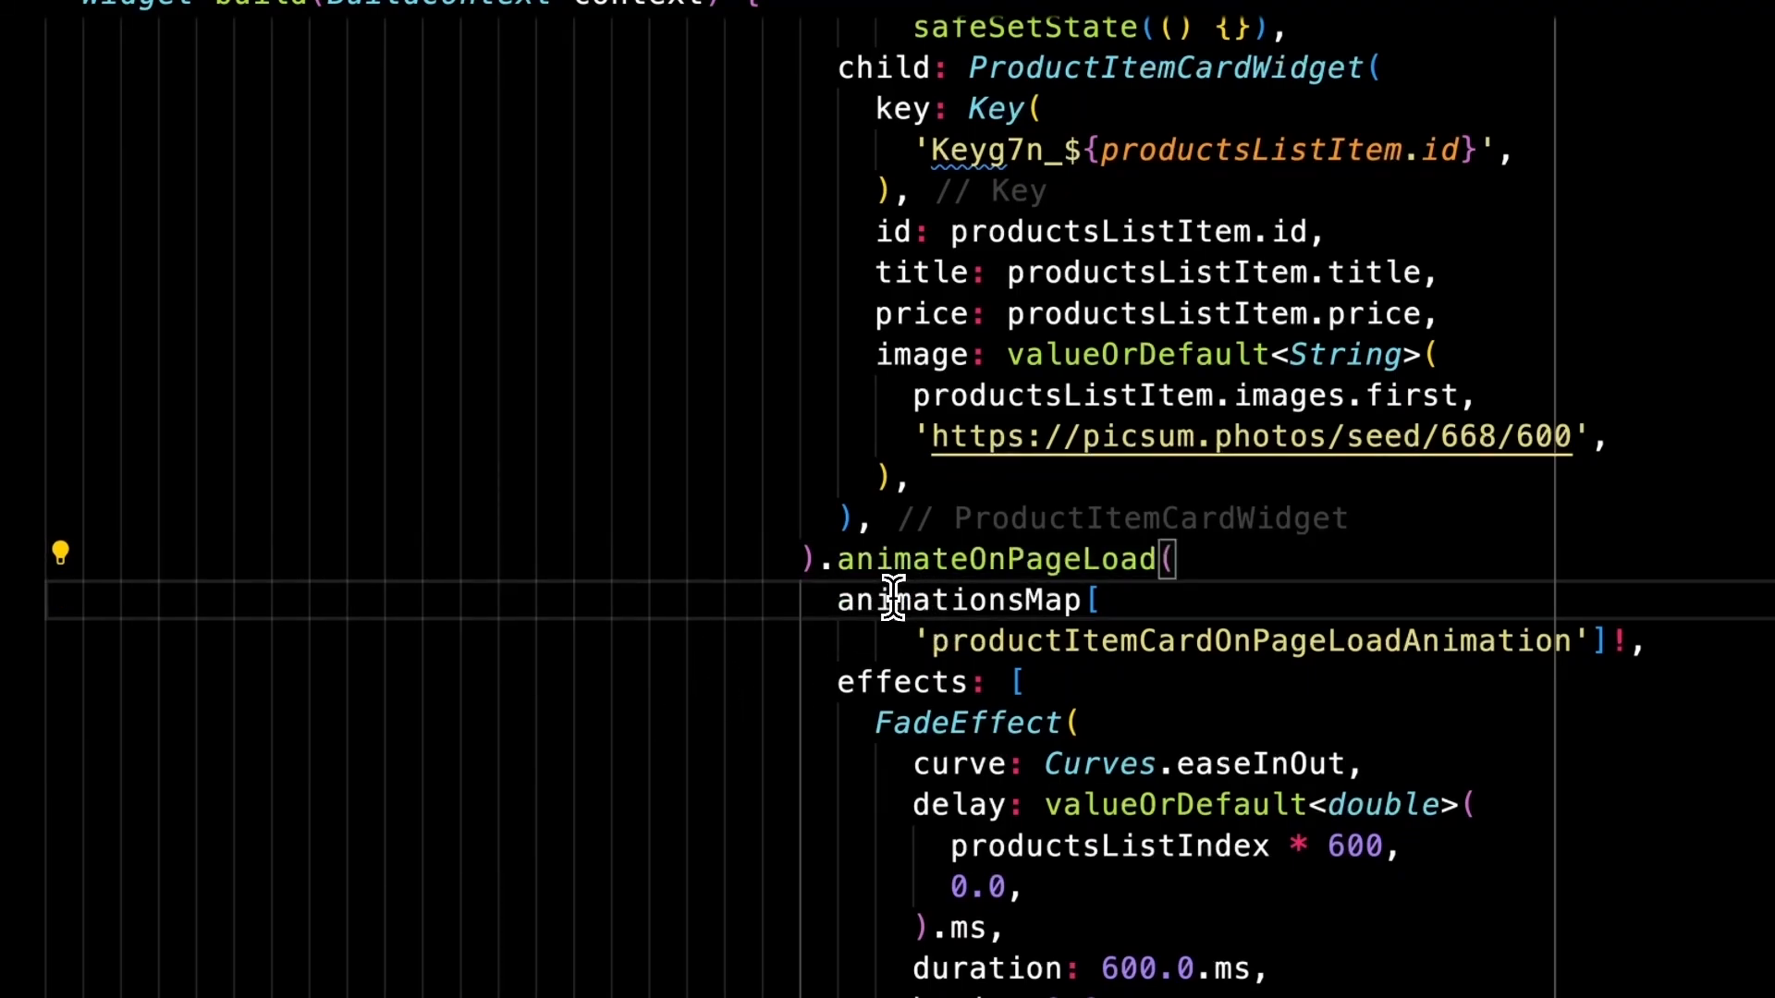
pyautogui.click(813, 638)
pyautogui.scroll(-4, 800, 666)
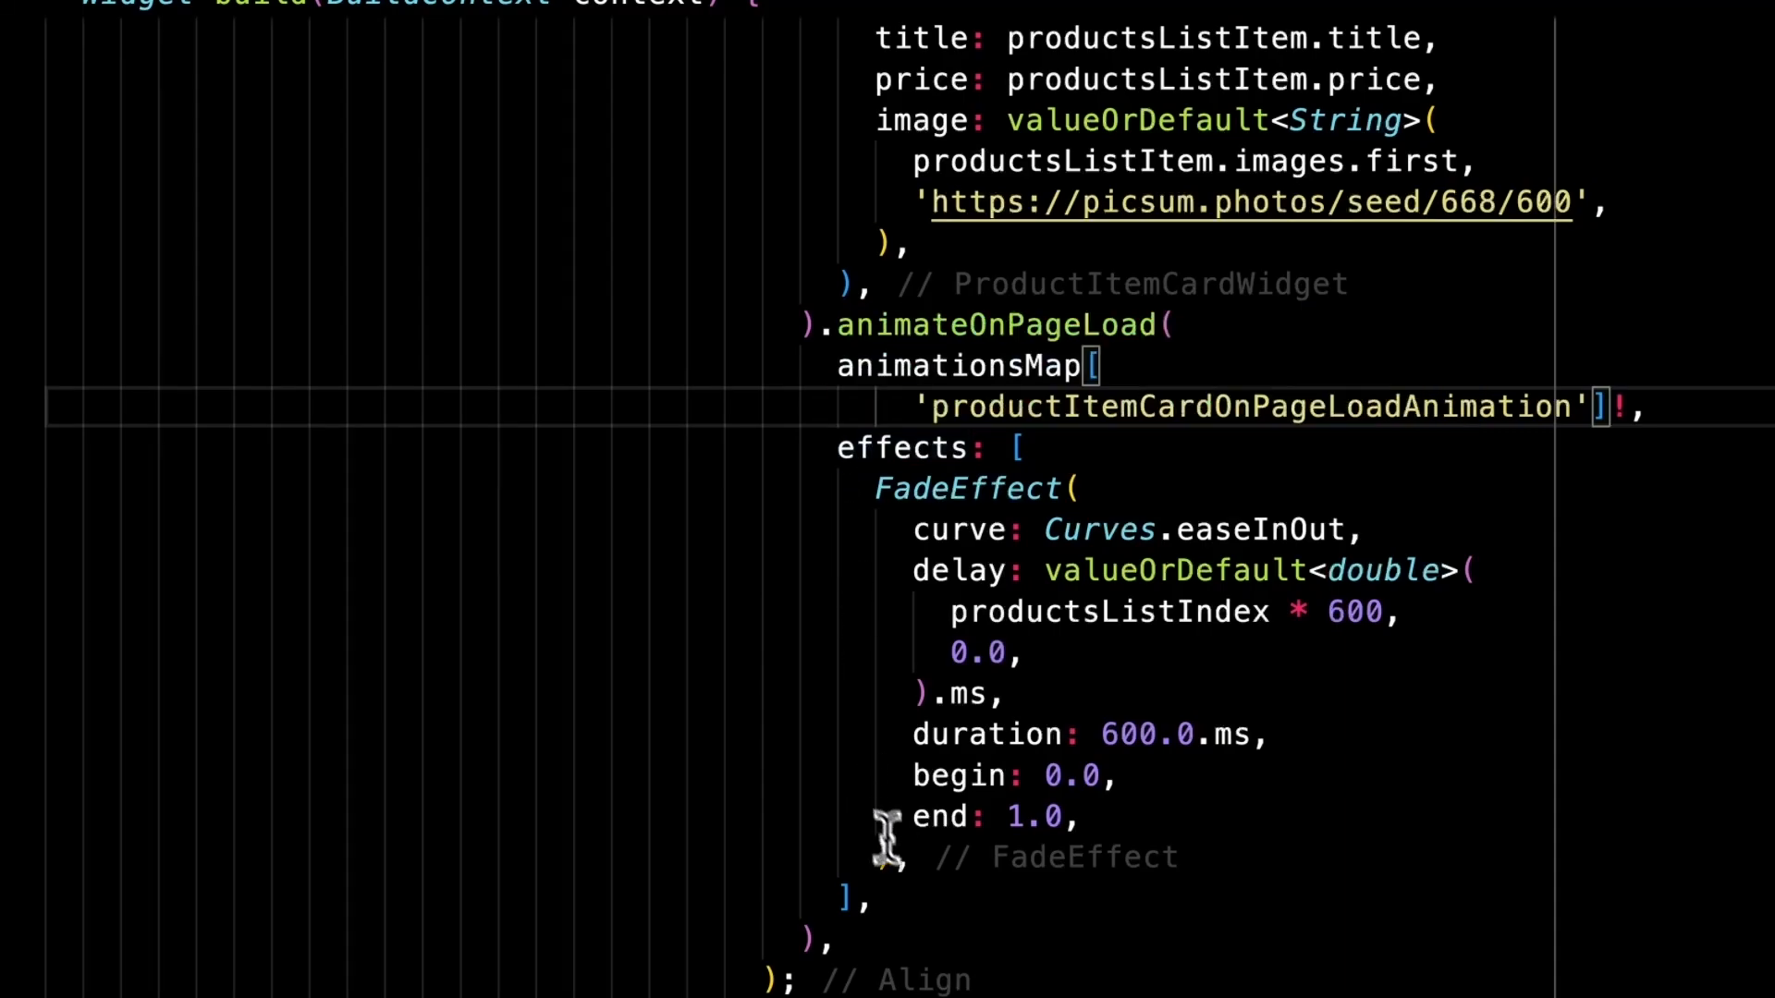
pyautogui.click(952, 330)
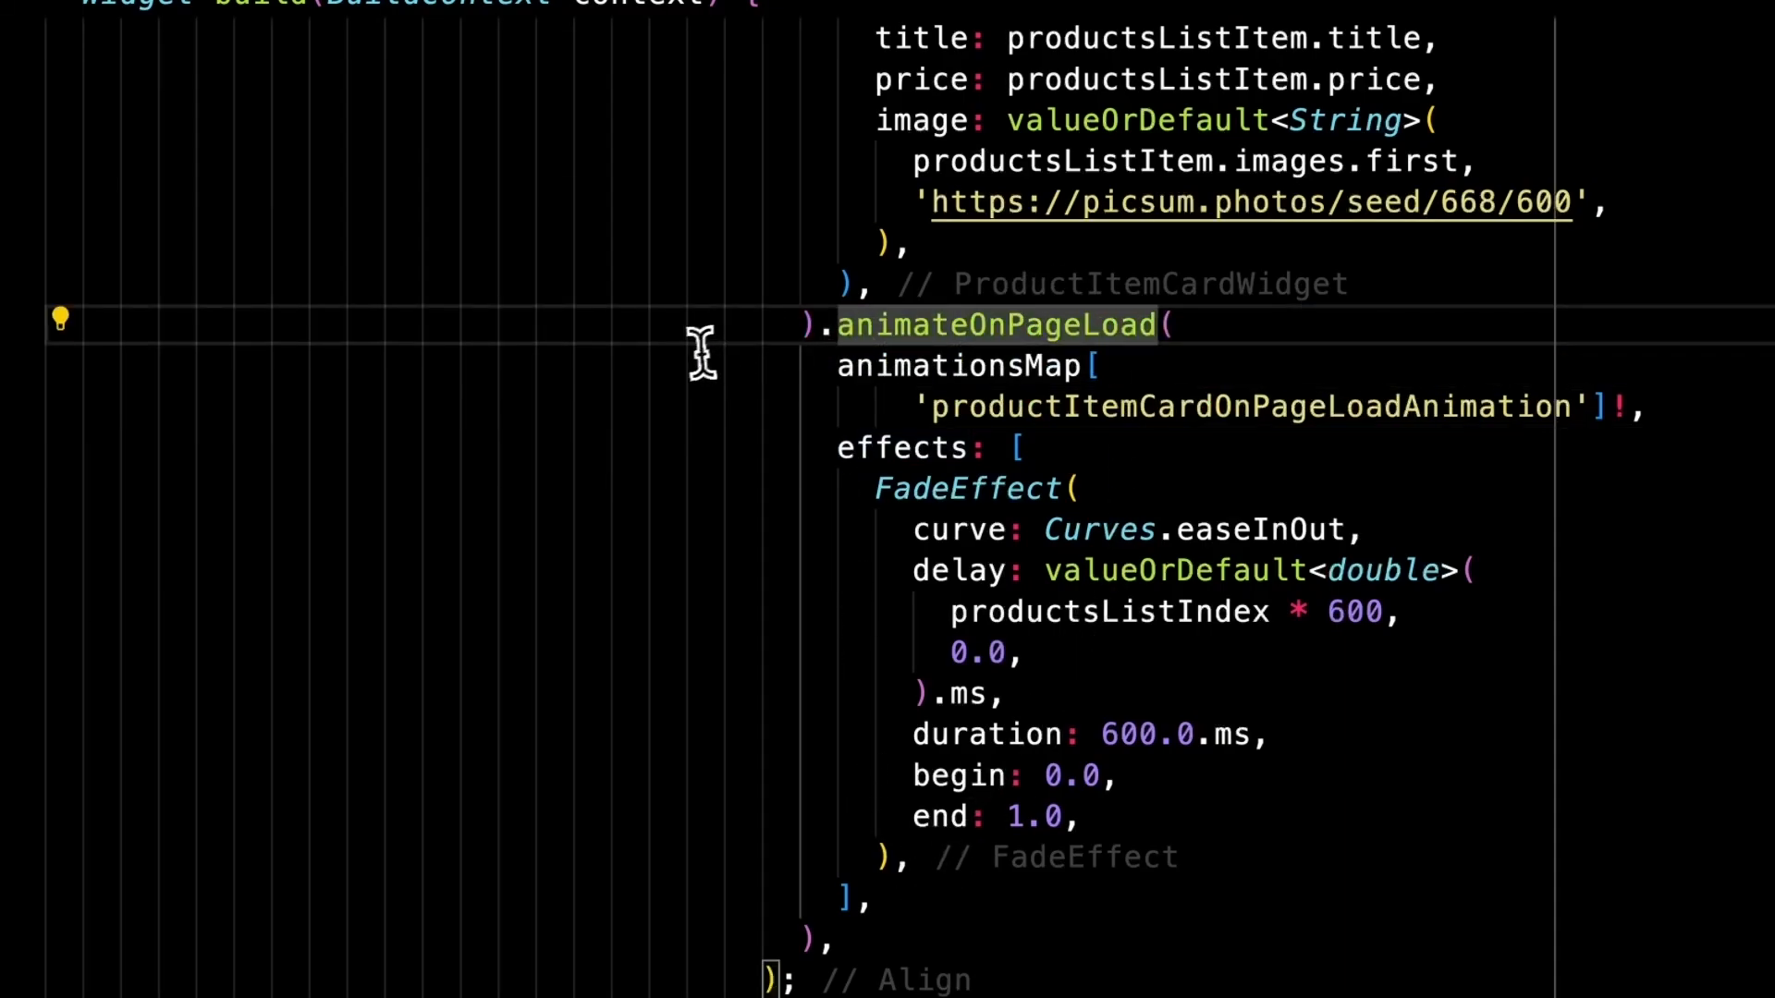
# - Go to the definition of animateOnPageLoad and examine its maybeUpdateEffects call and the returned Animate widget
pyautogui.keyDown('super'); pyautogui.click(1042, 337); pyautogui.keyUp('super')
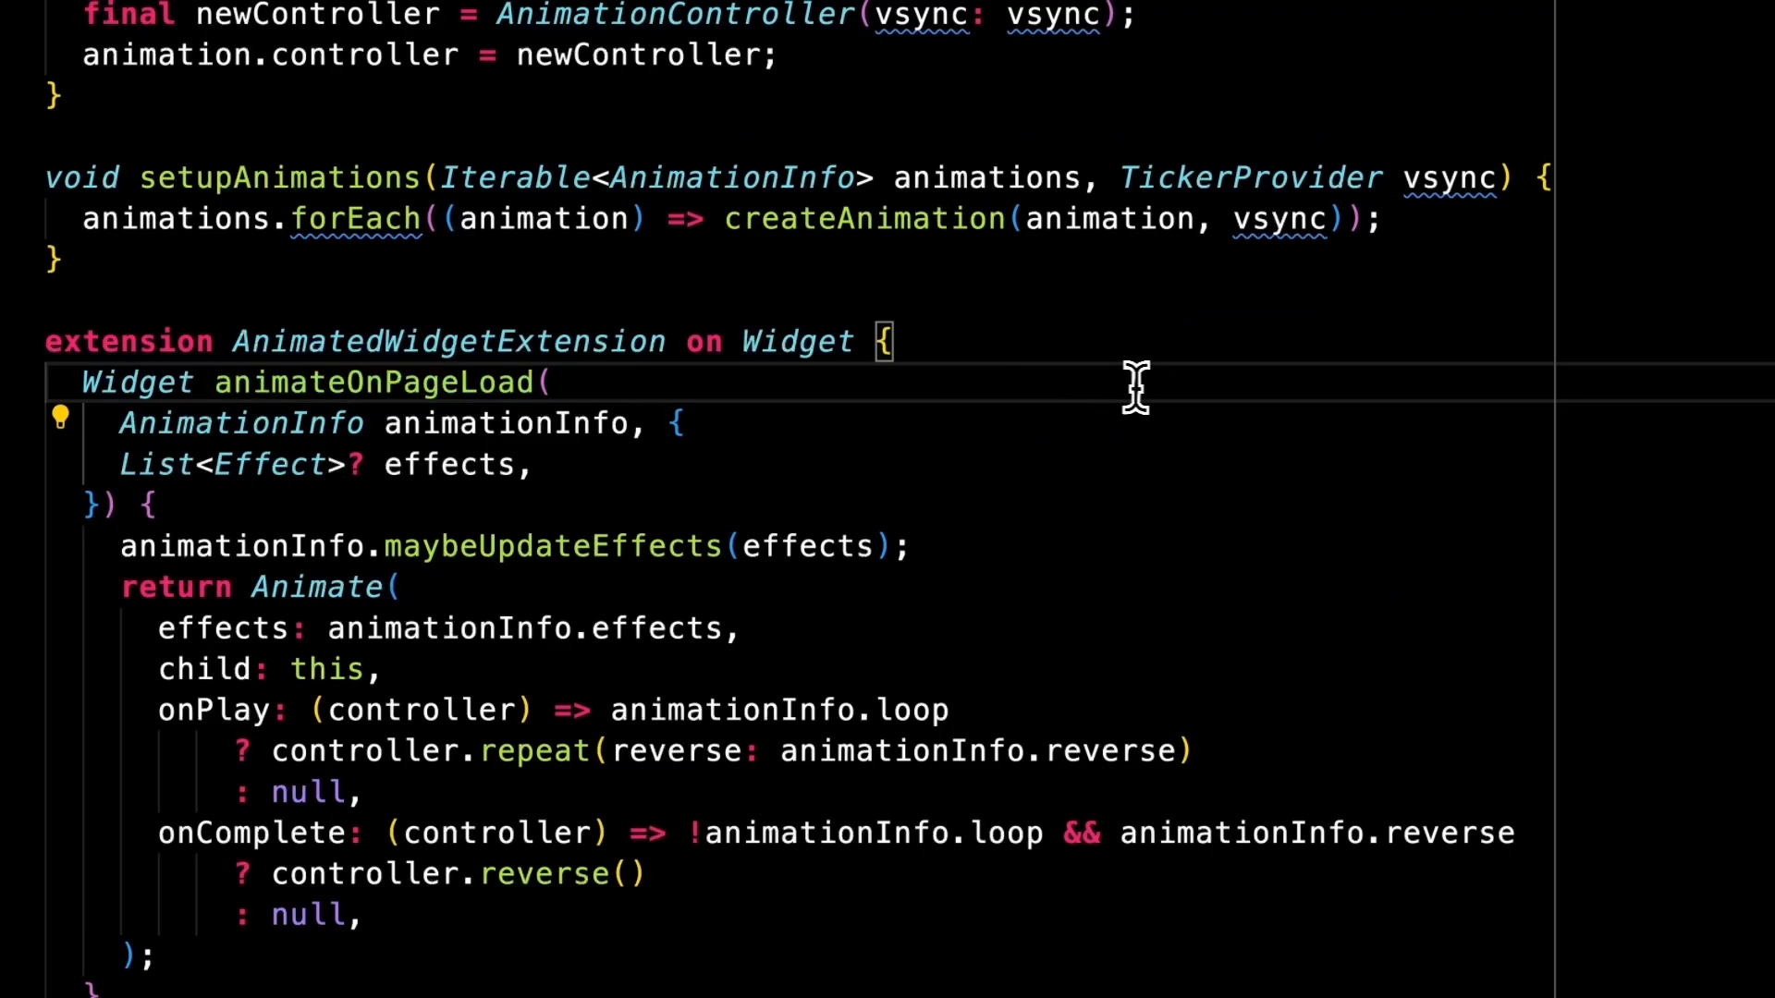
pyautogui.scroll(-2, 1137, 388)
pyautogui.click(751, 297)
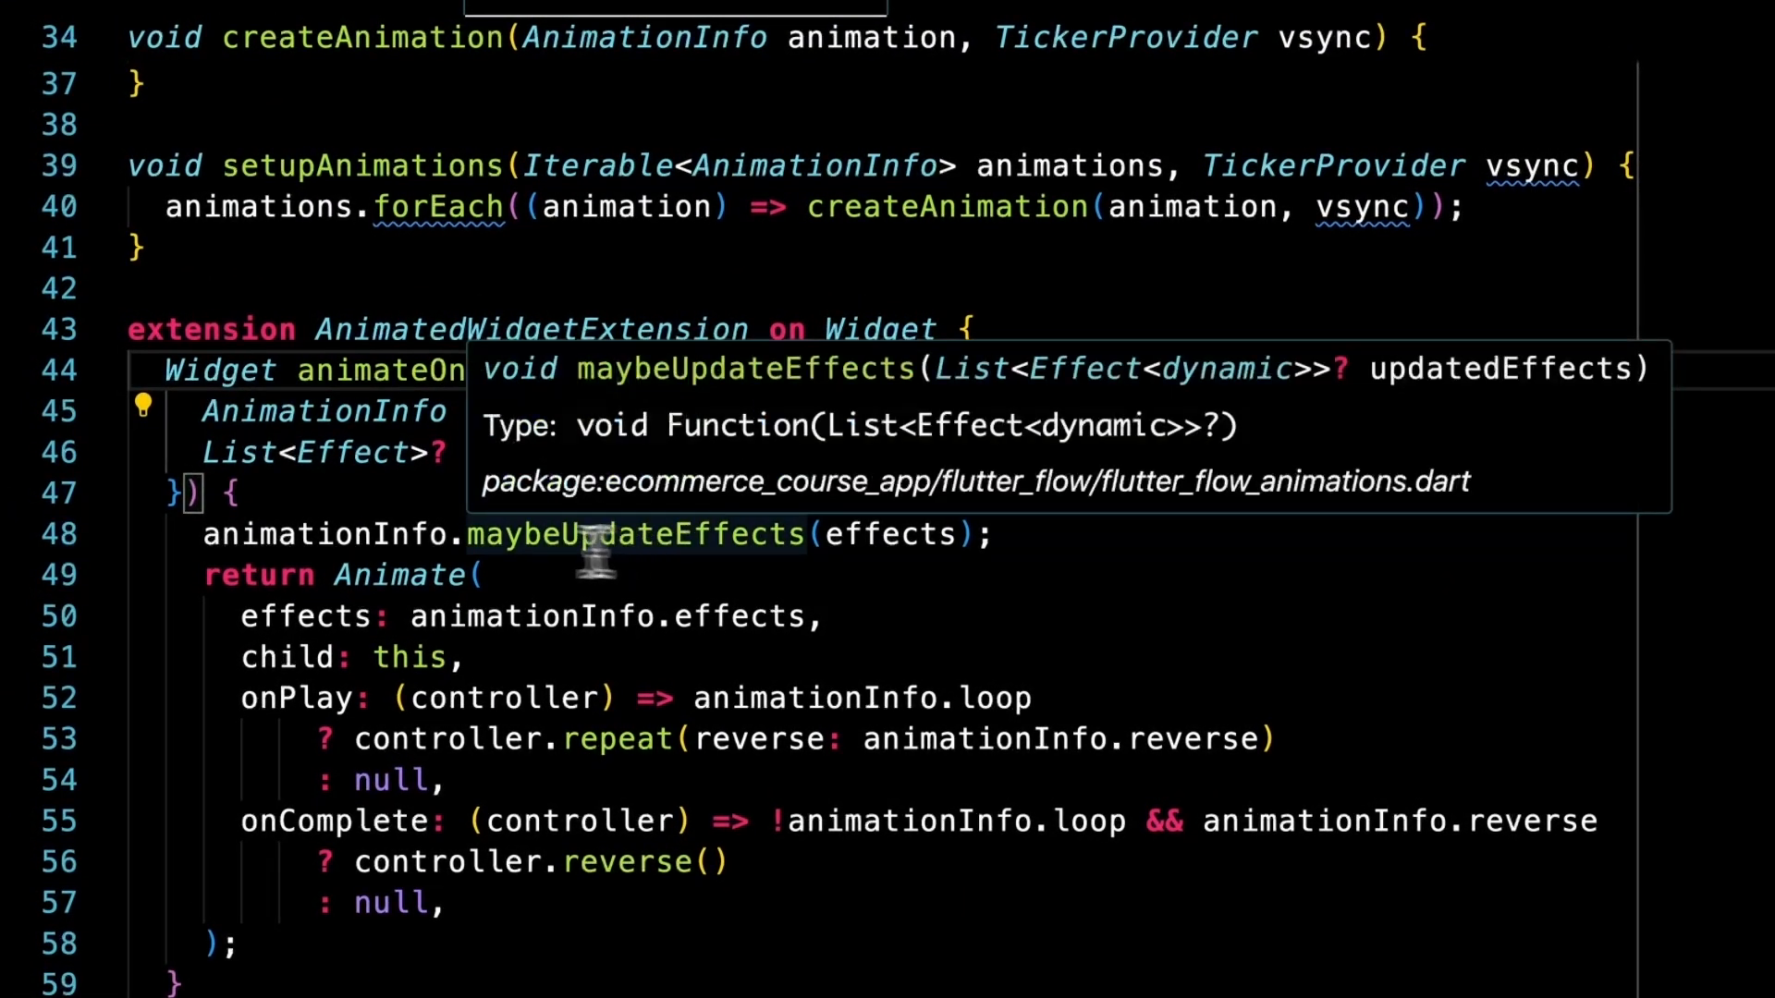
pyautogui.click(1031, 536)
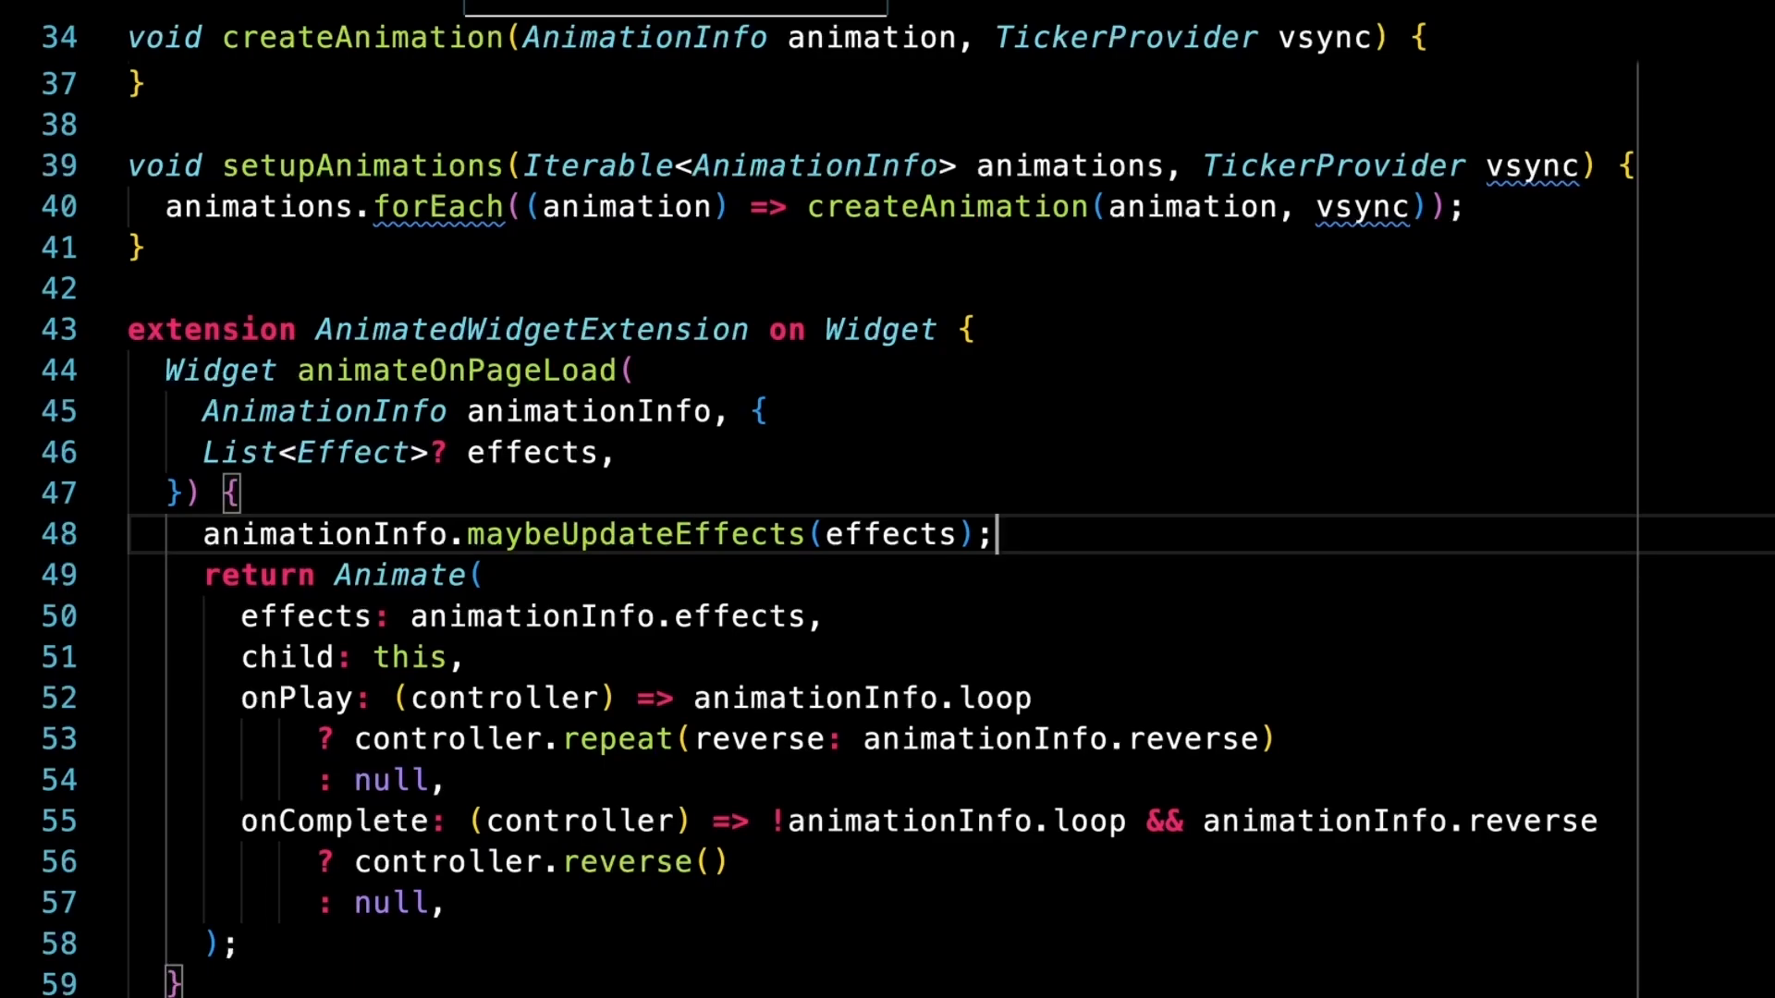
pyautogui.click(488, 575)
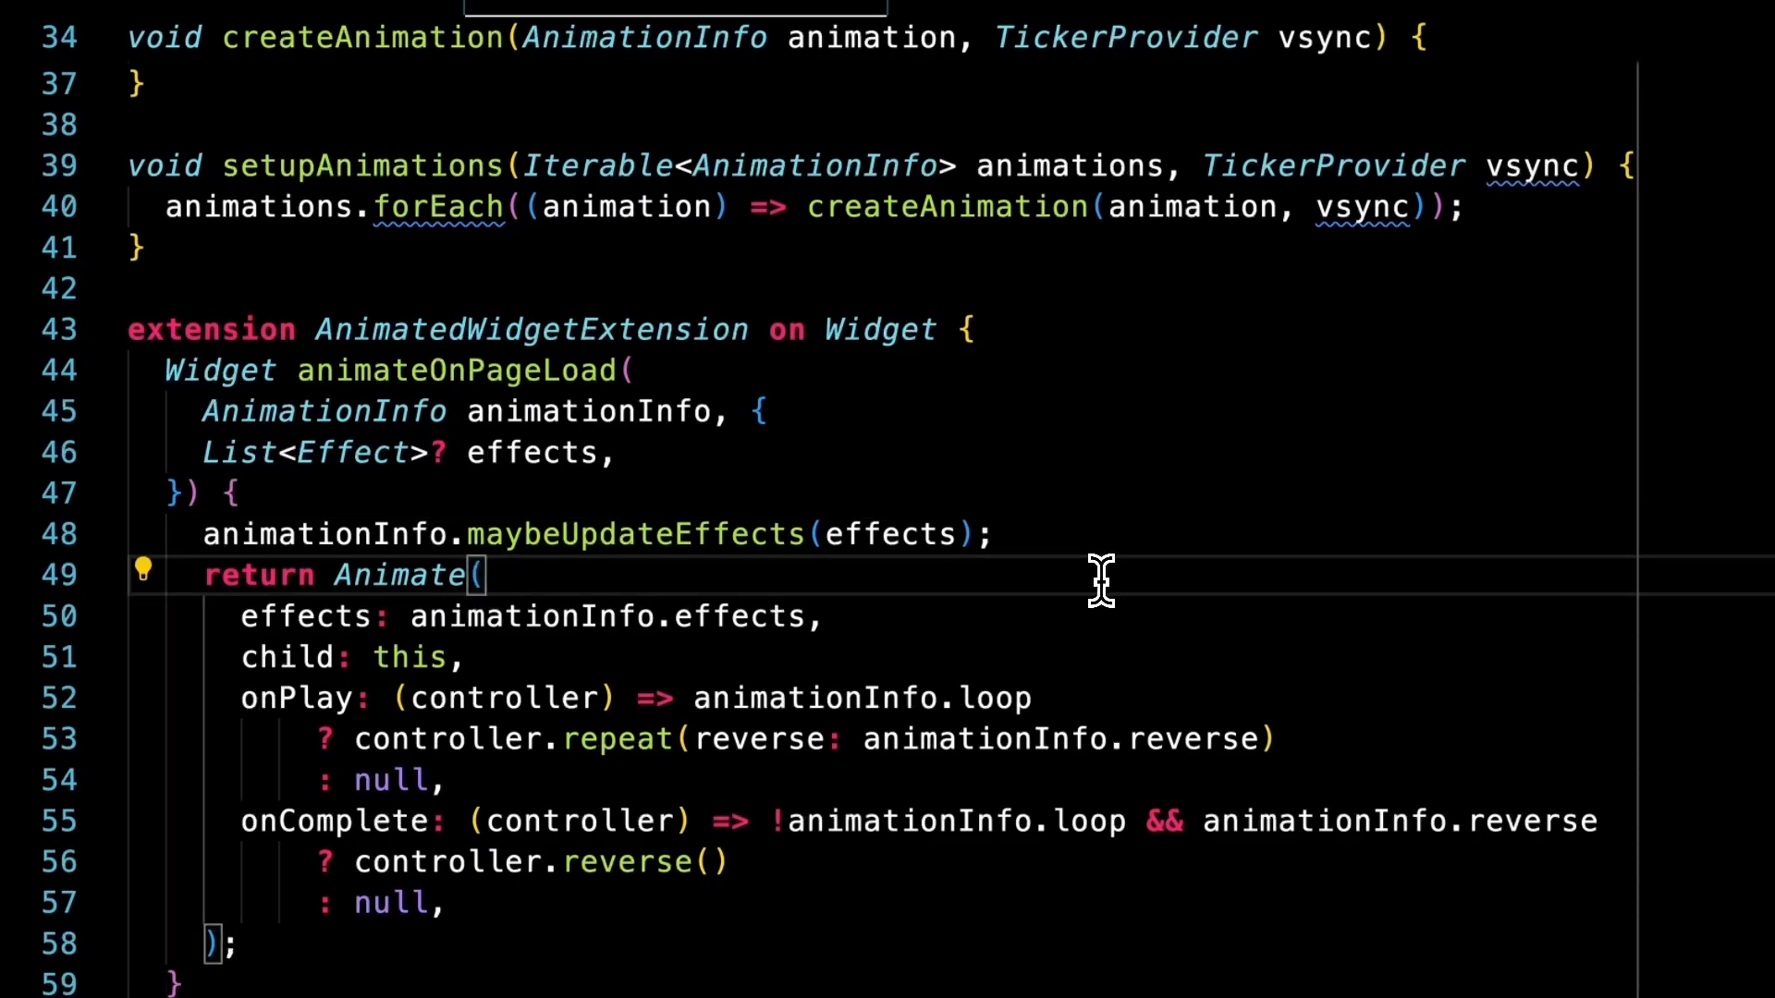
# - Return to the product list page code, go to the animationsMap definition and examine its productItemCardOnPageLoadAnimation entry in initState
pyautogui.click(1140, 622)
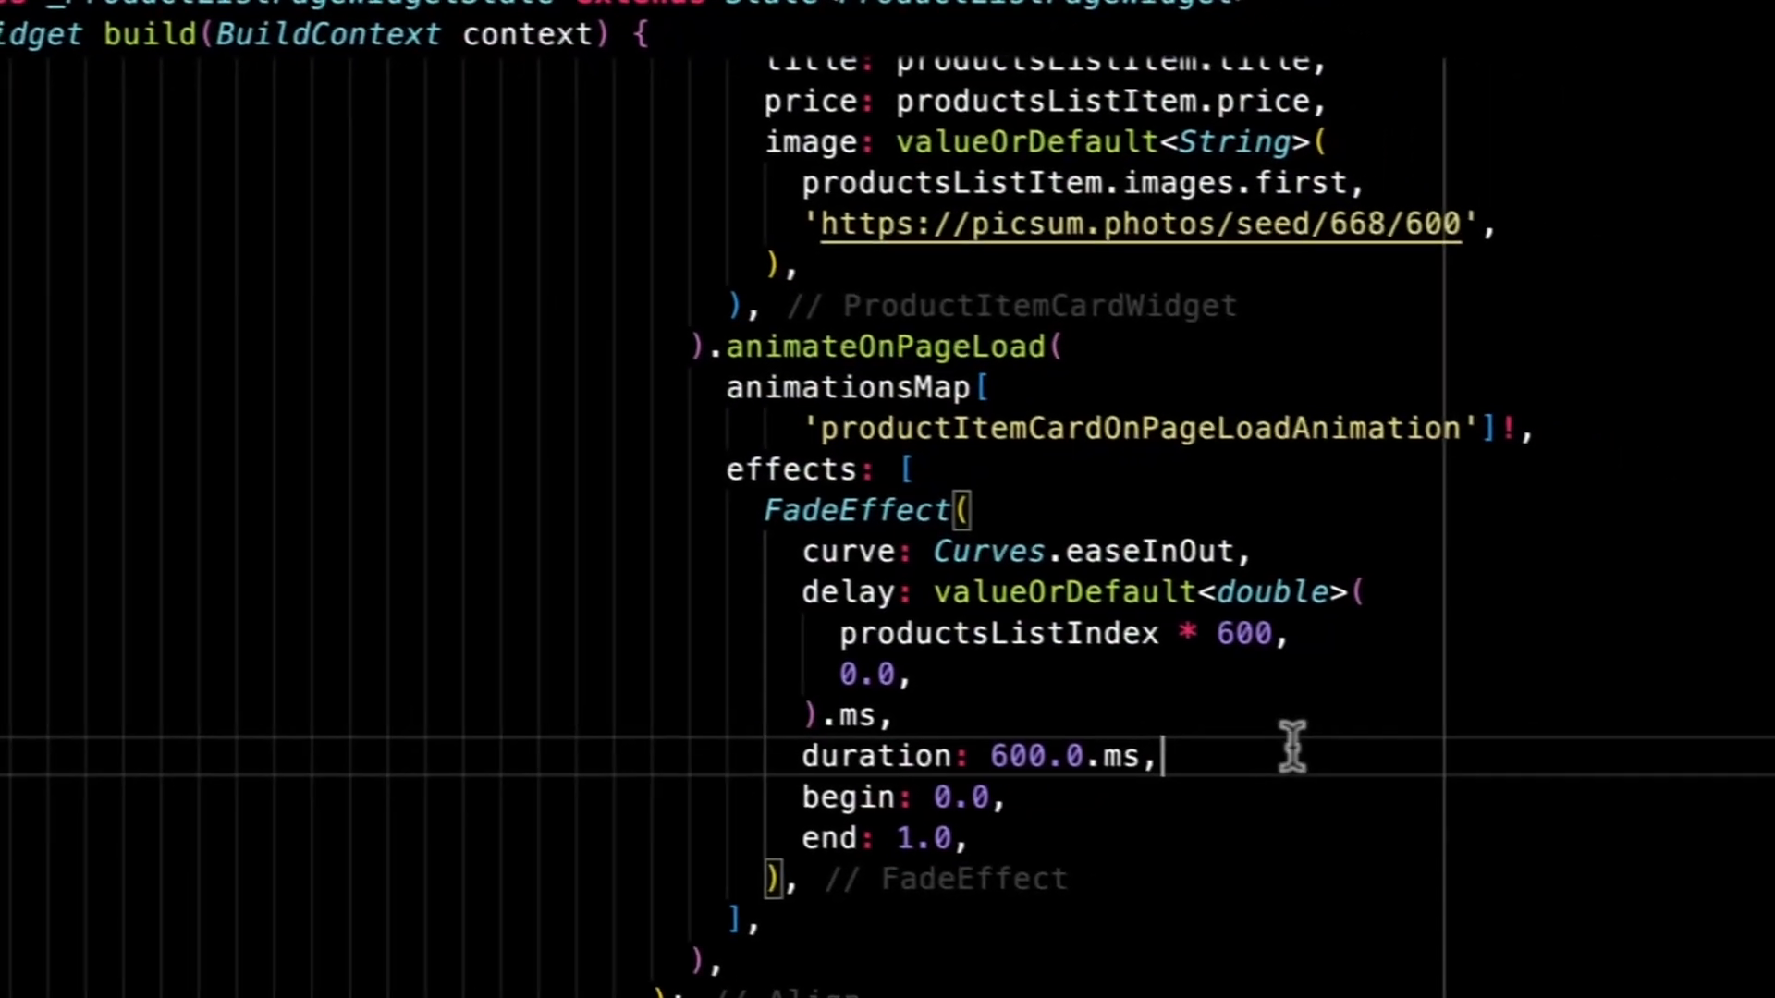
pyautogui.scroll(1, 1240, 725)
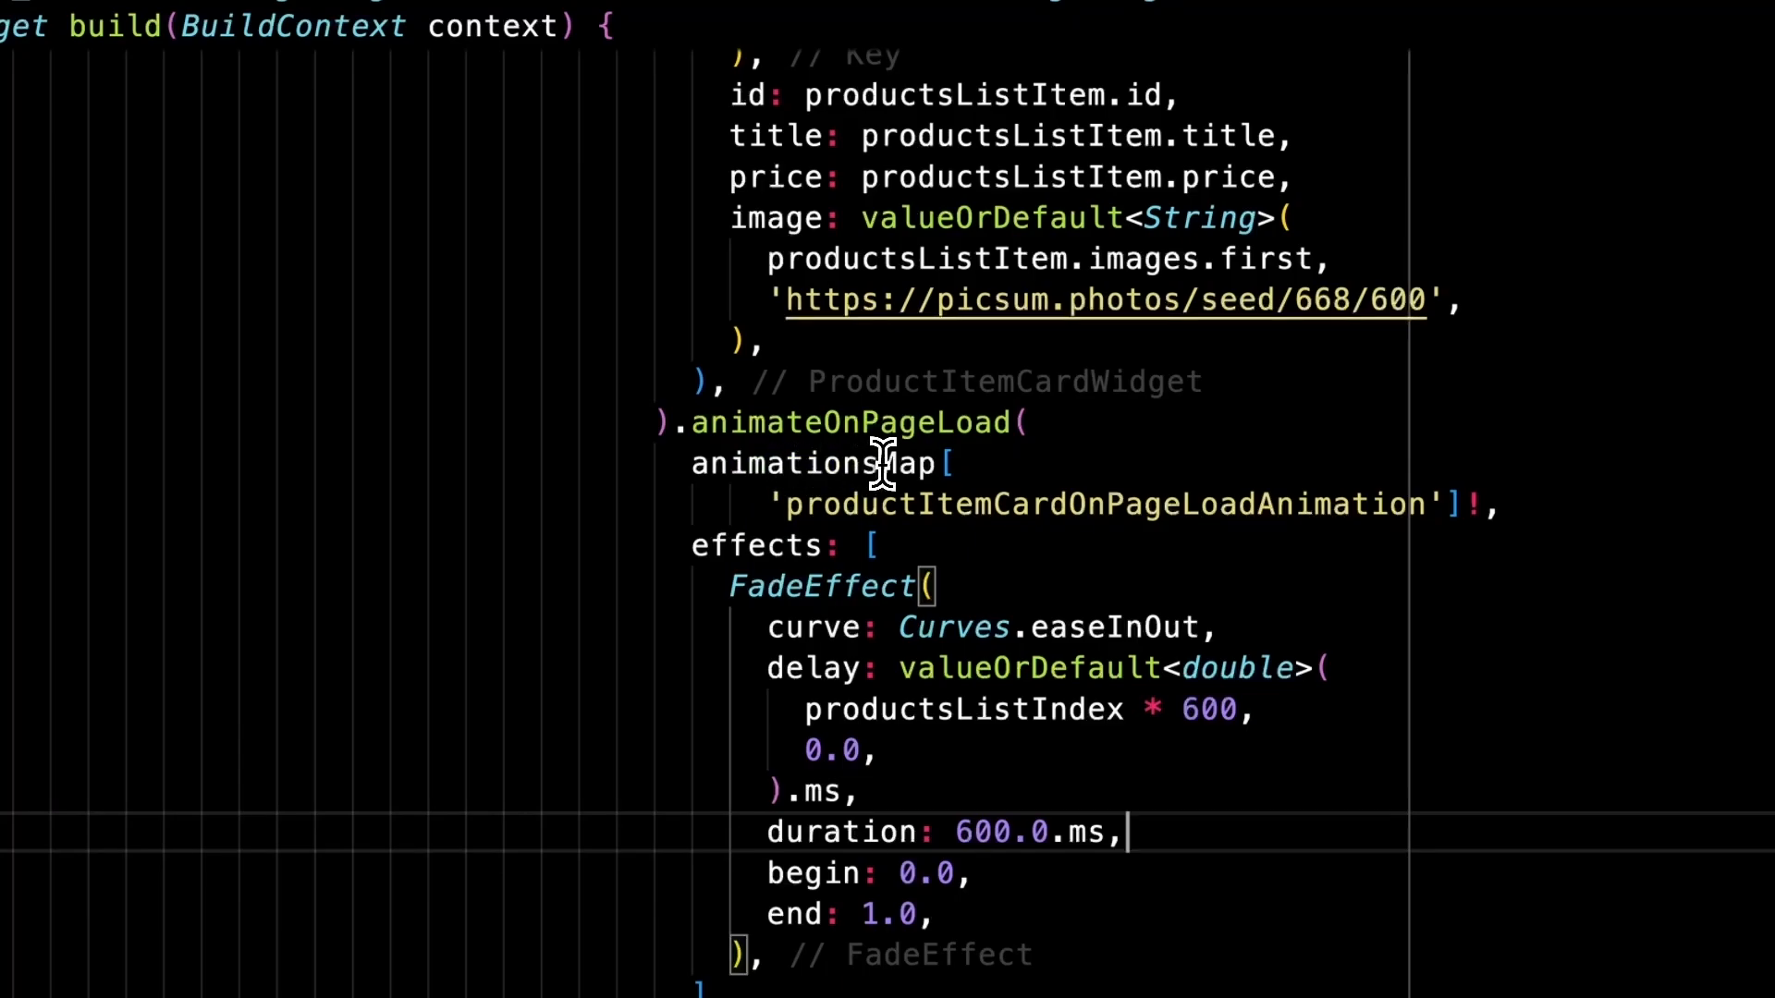
pyautogui.doubleClick(740, 464)
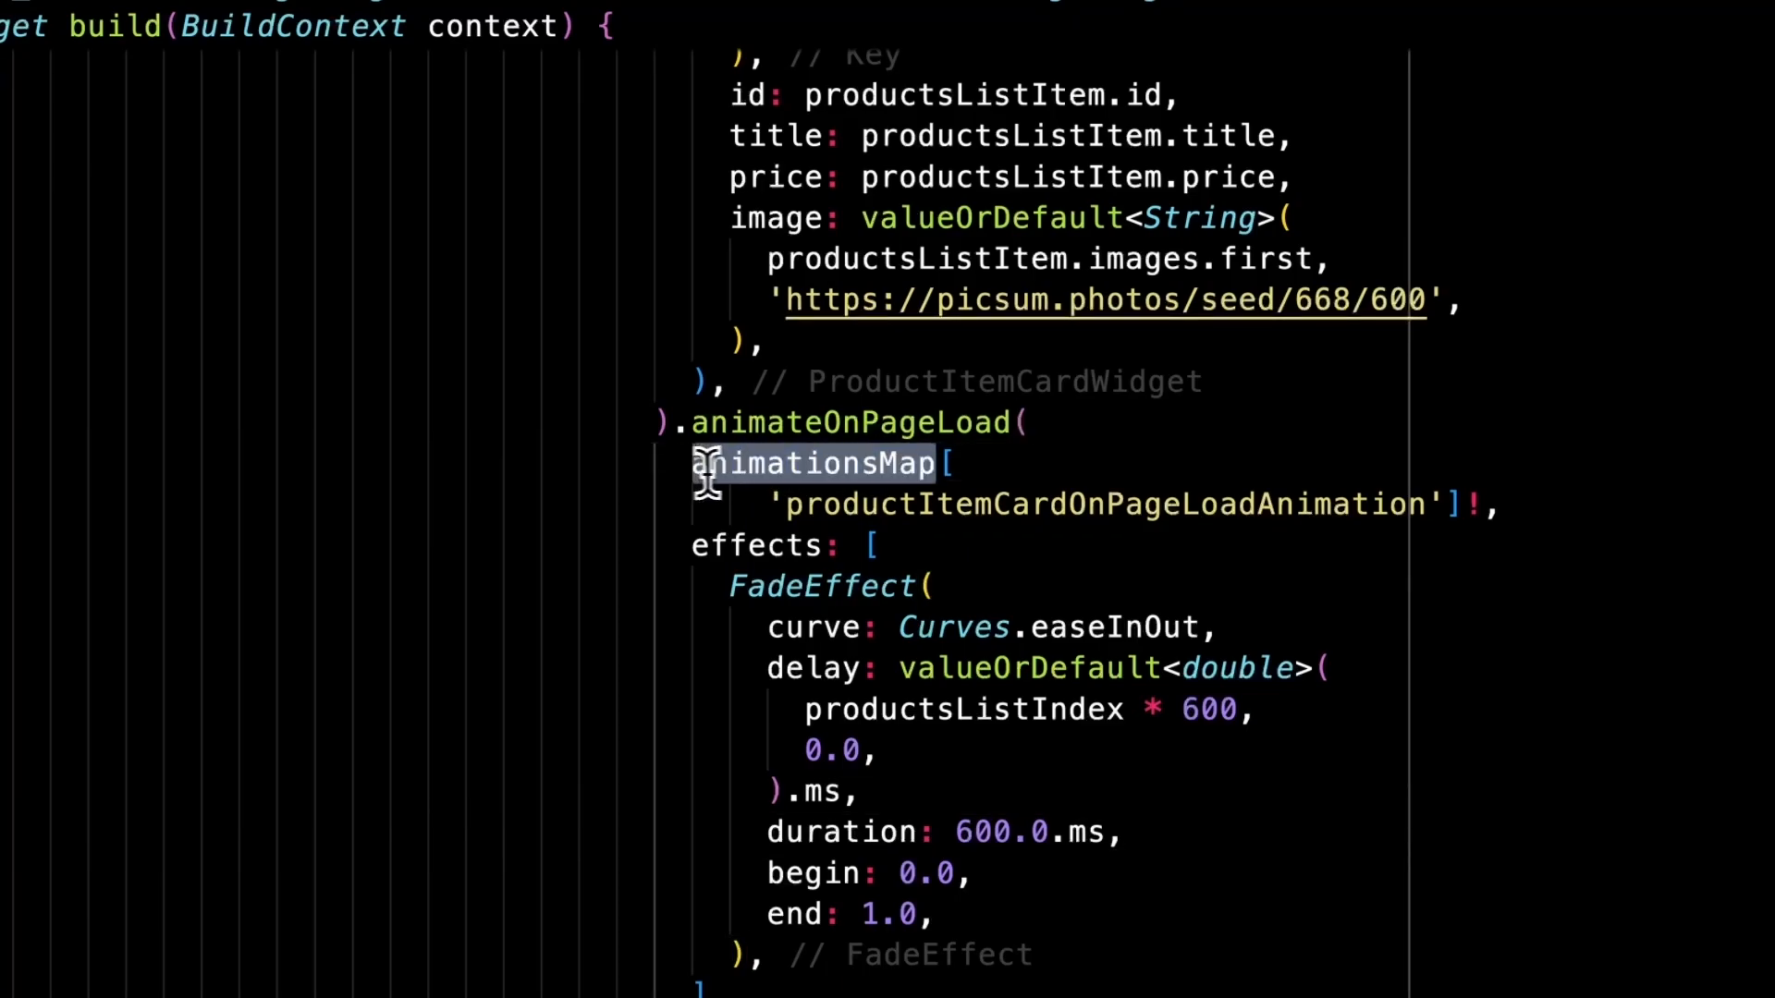
pyautogui.keyDown('super'); pyautogui.click(764, 479); pyautogui.keyUp('super')
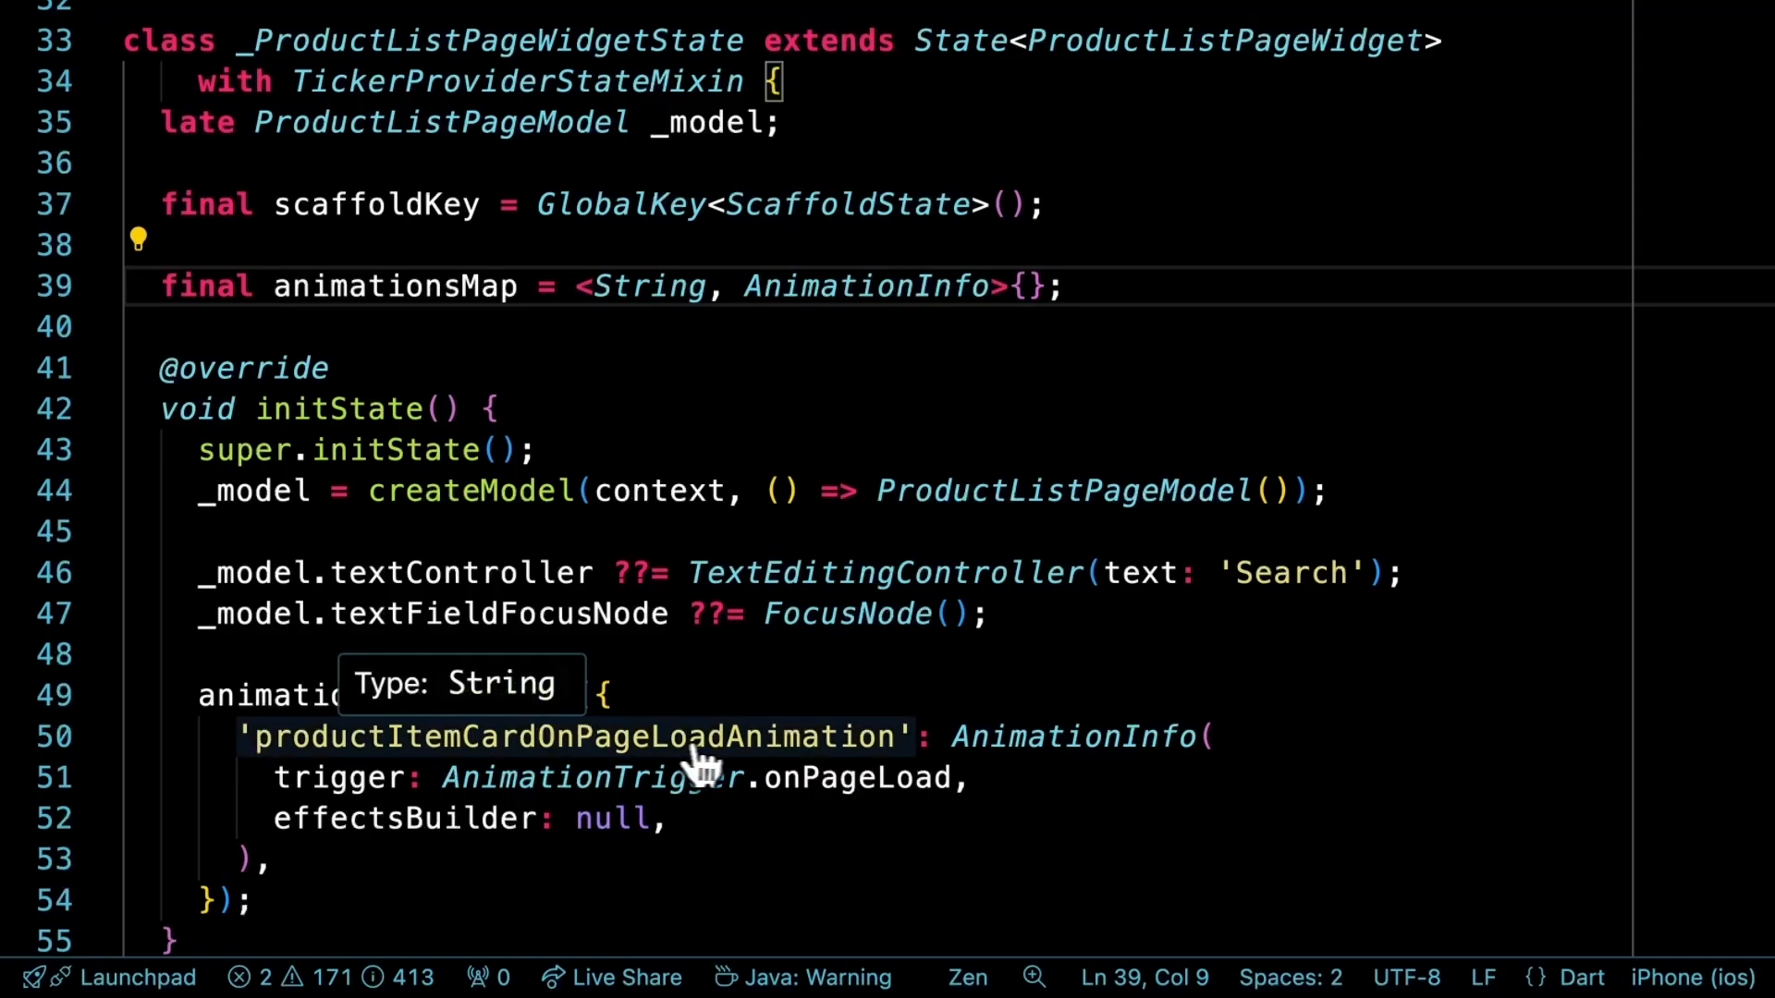
pyautogui.click(739, 827)
pyautogui.click(745, 859)
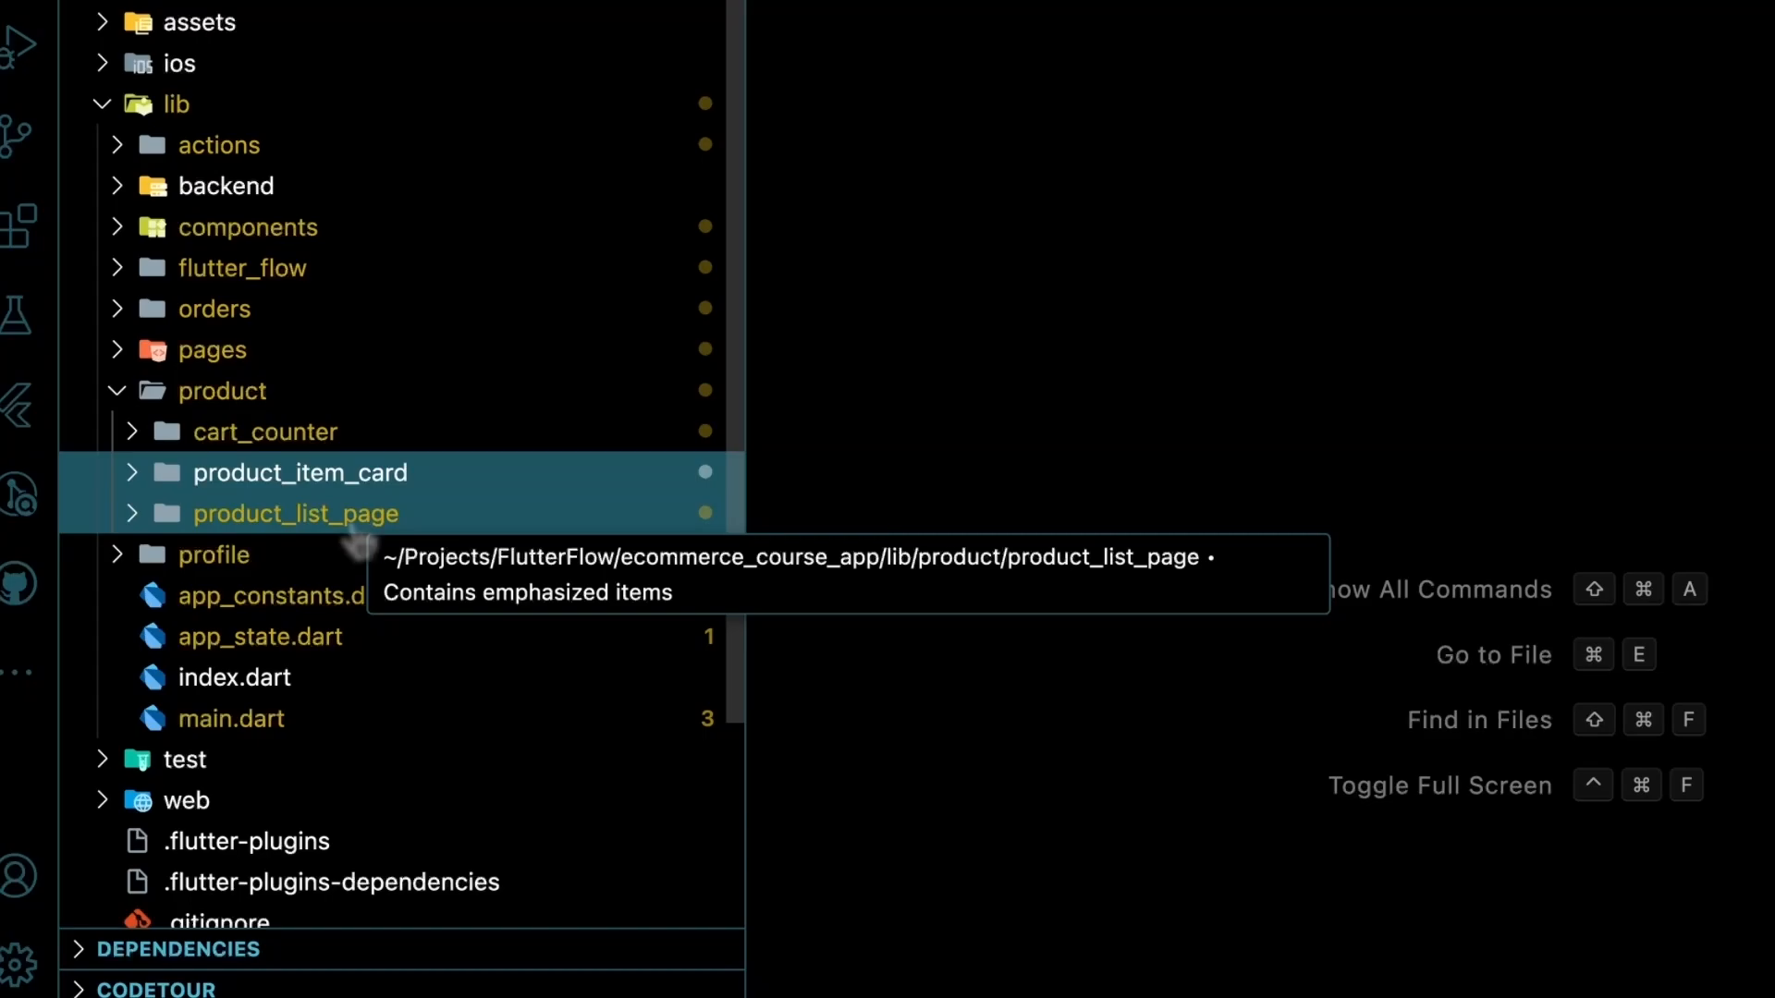
# - Open profile_settings_page_widget.dart from the lib/profile/profile_settings_page folder
pyautogui.click(245, 557)
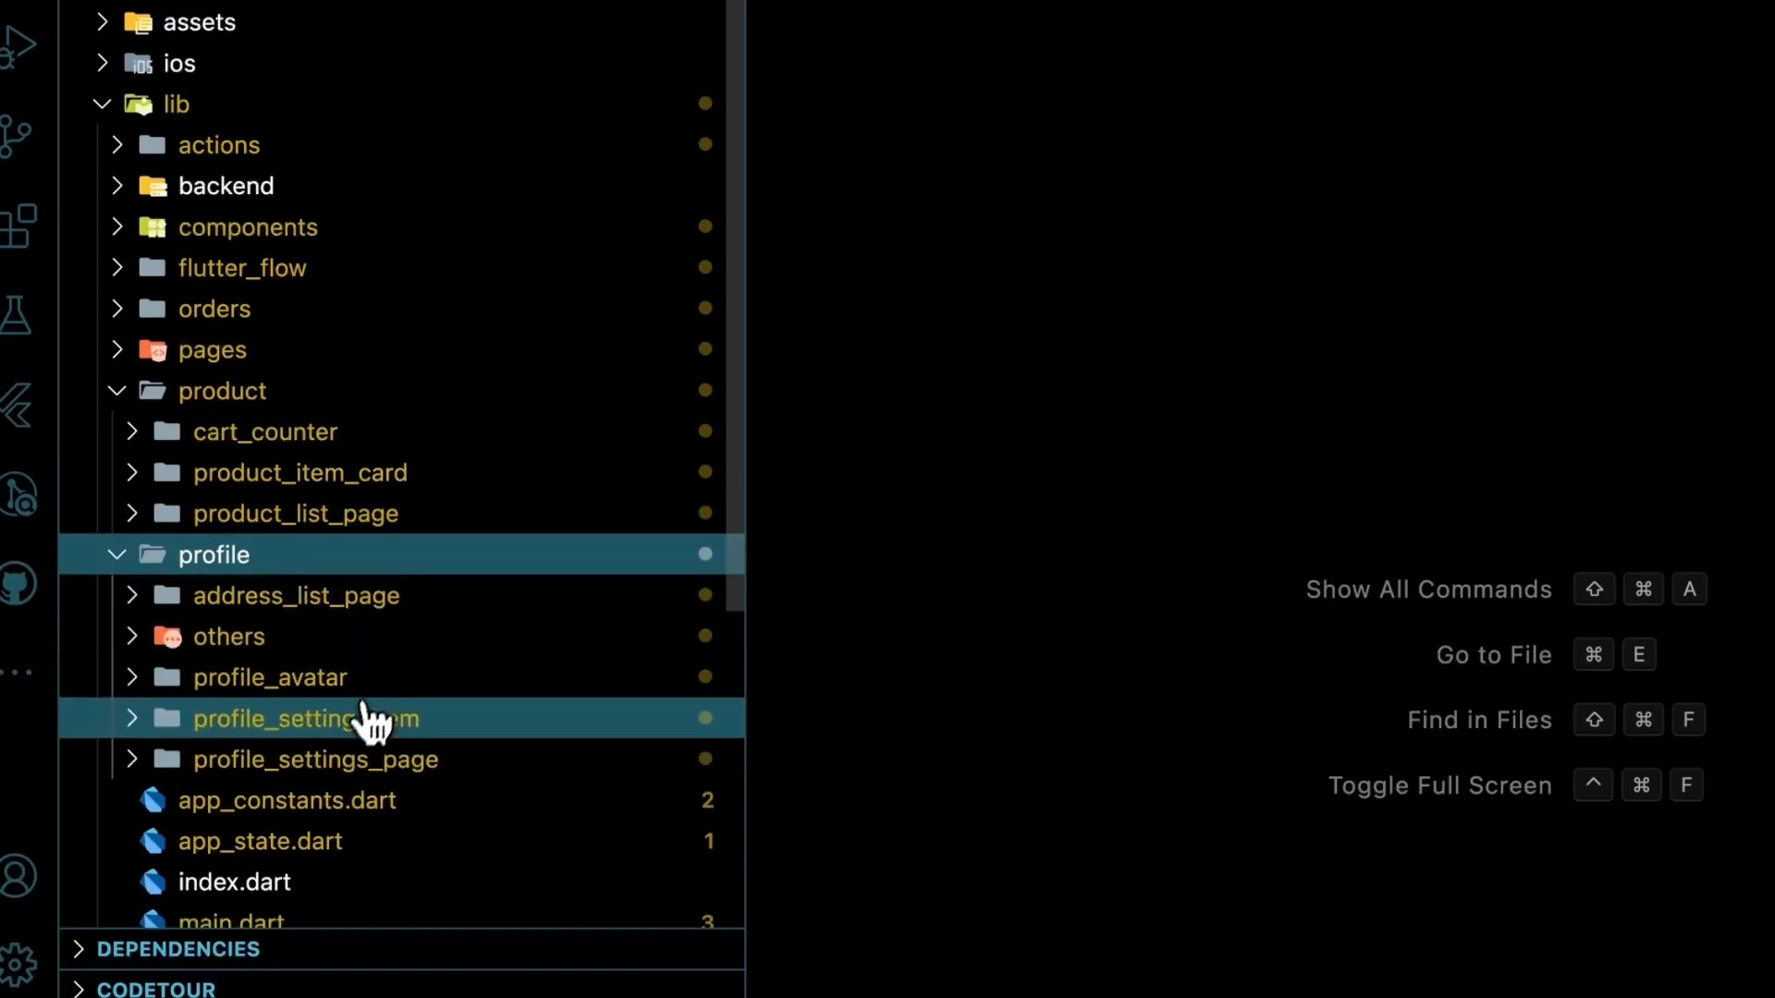
pyautogui.click(350, 763)
pyautogui.scroll(-4, 356, 767)
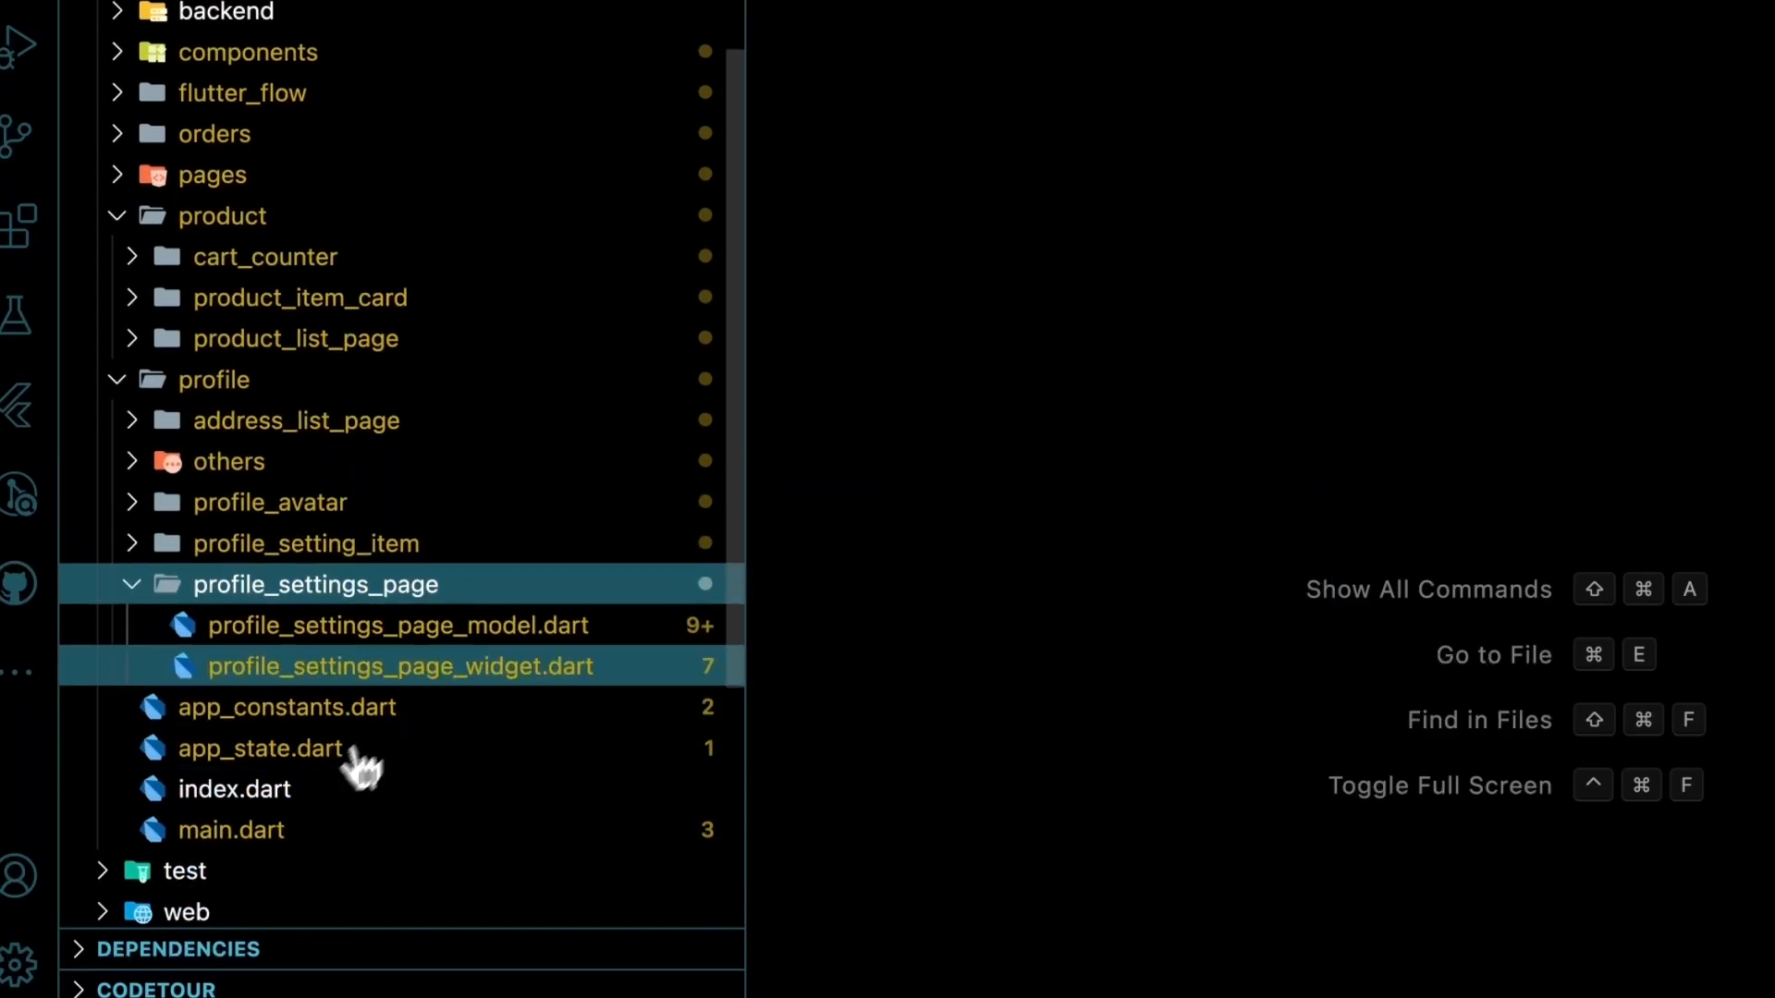
pyautogui.click(420, 679)
pyautogui.moveTo(1636, 539)
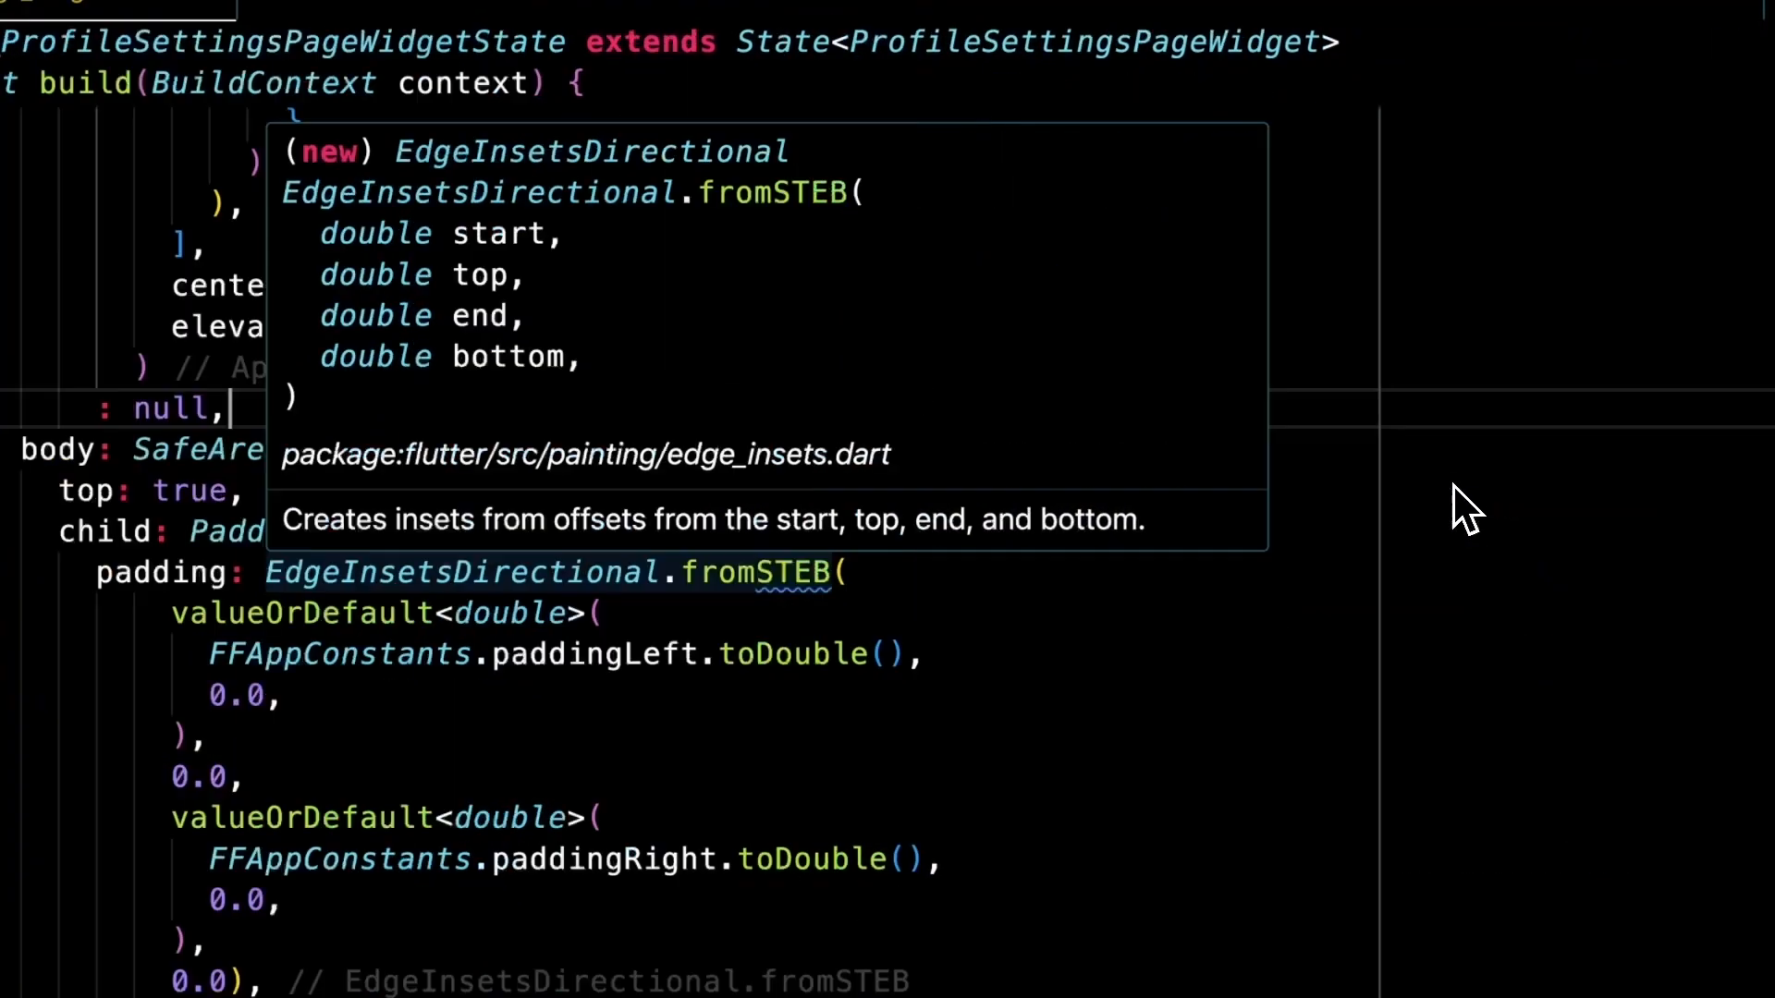
# - Find the Column of profile setting items in the build method and examine its wrapWithModel children
pyautogui.scroll(-13, 1112, 611)
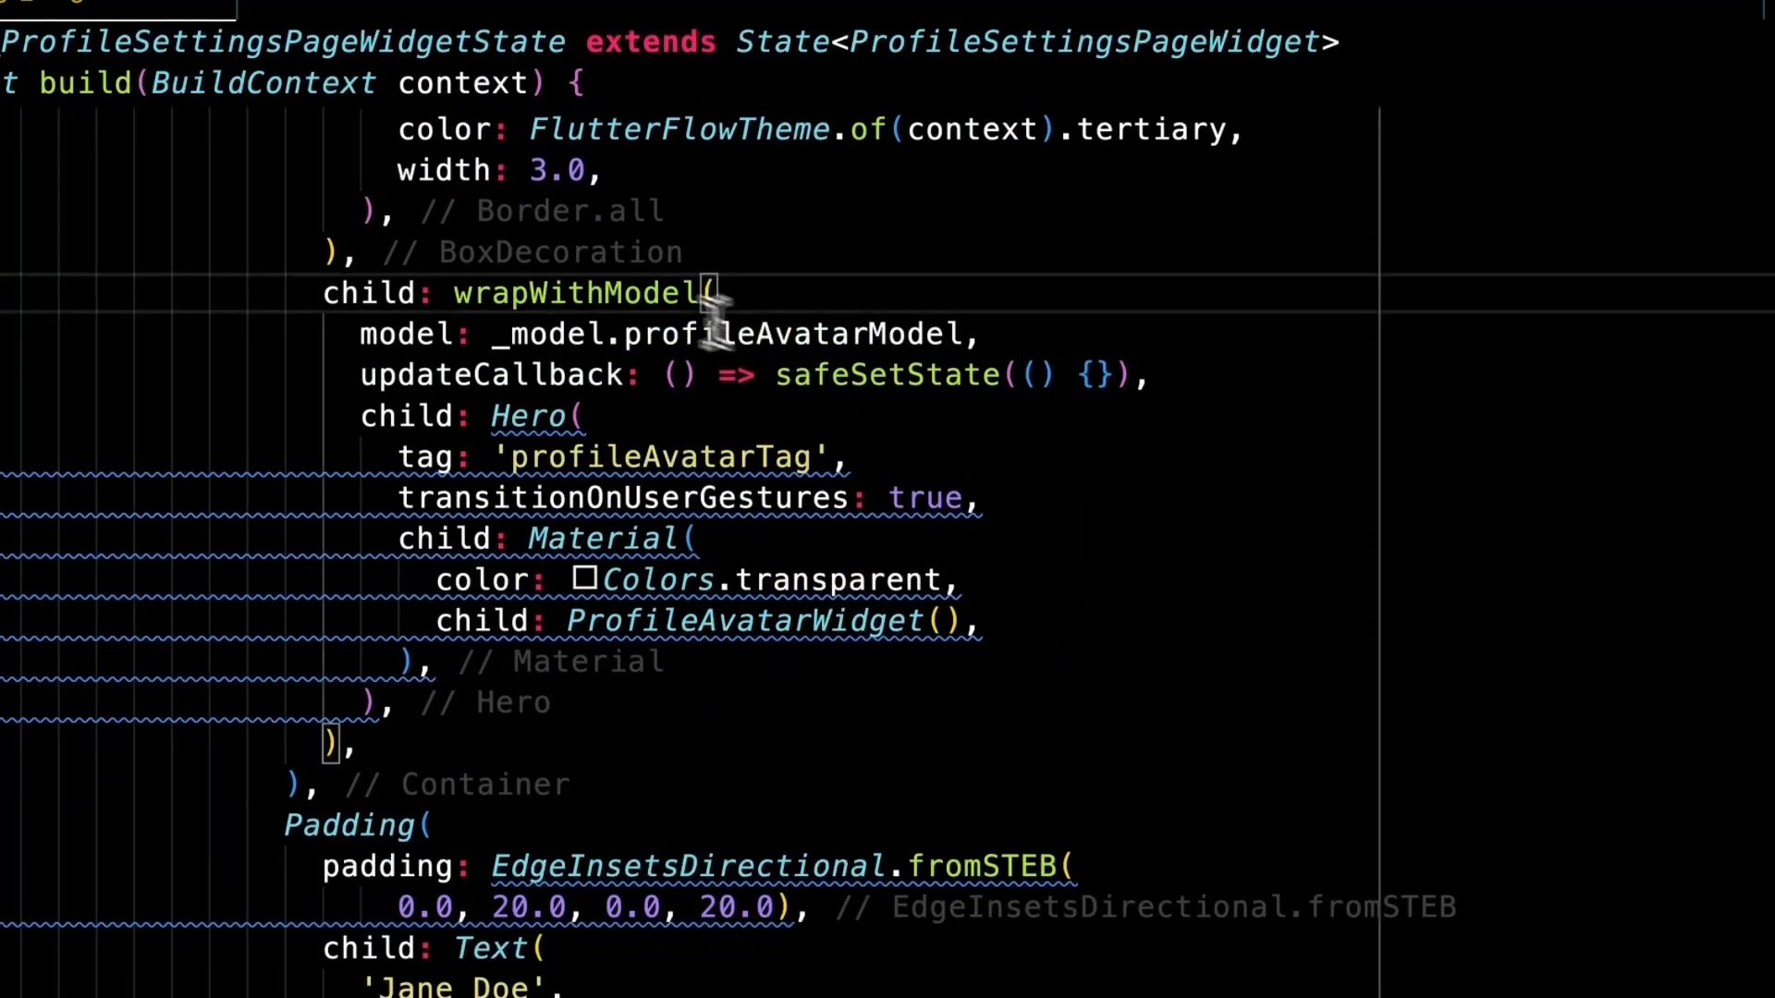
pyautogui.scroll(-13, 869, 344)
pyautogui.scroll(-1, 935, 578)
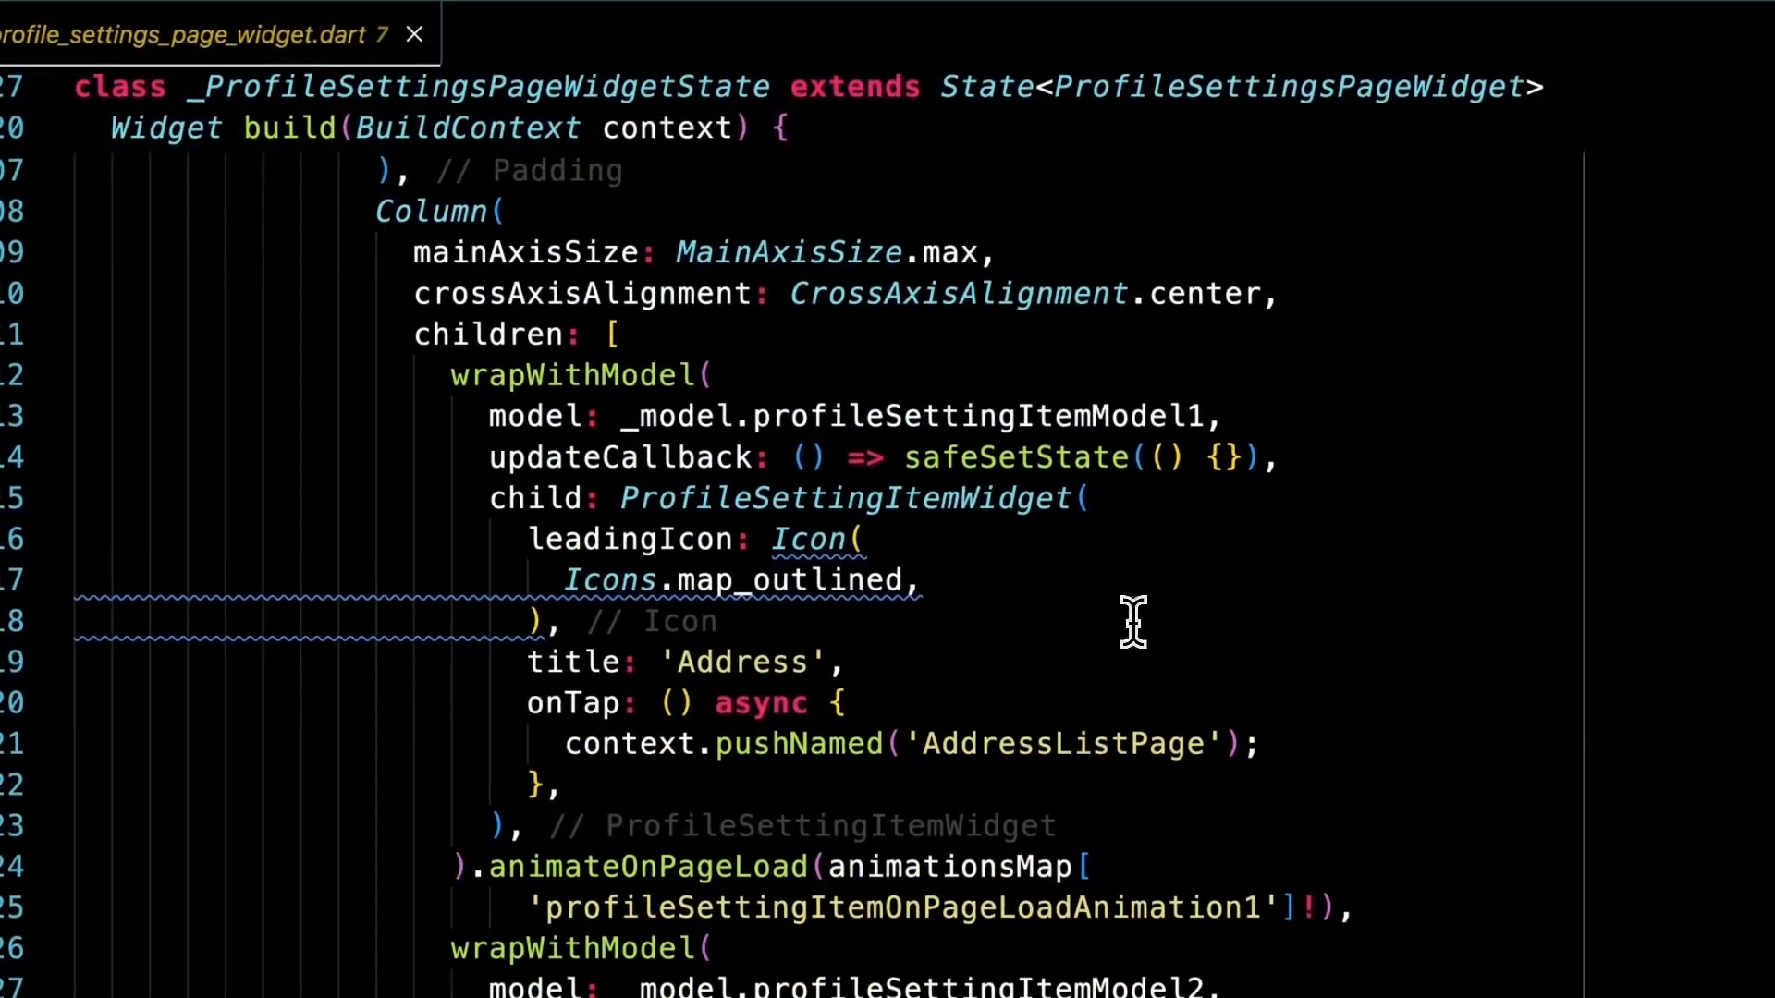
pyautogui.click(514, 211)
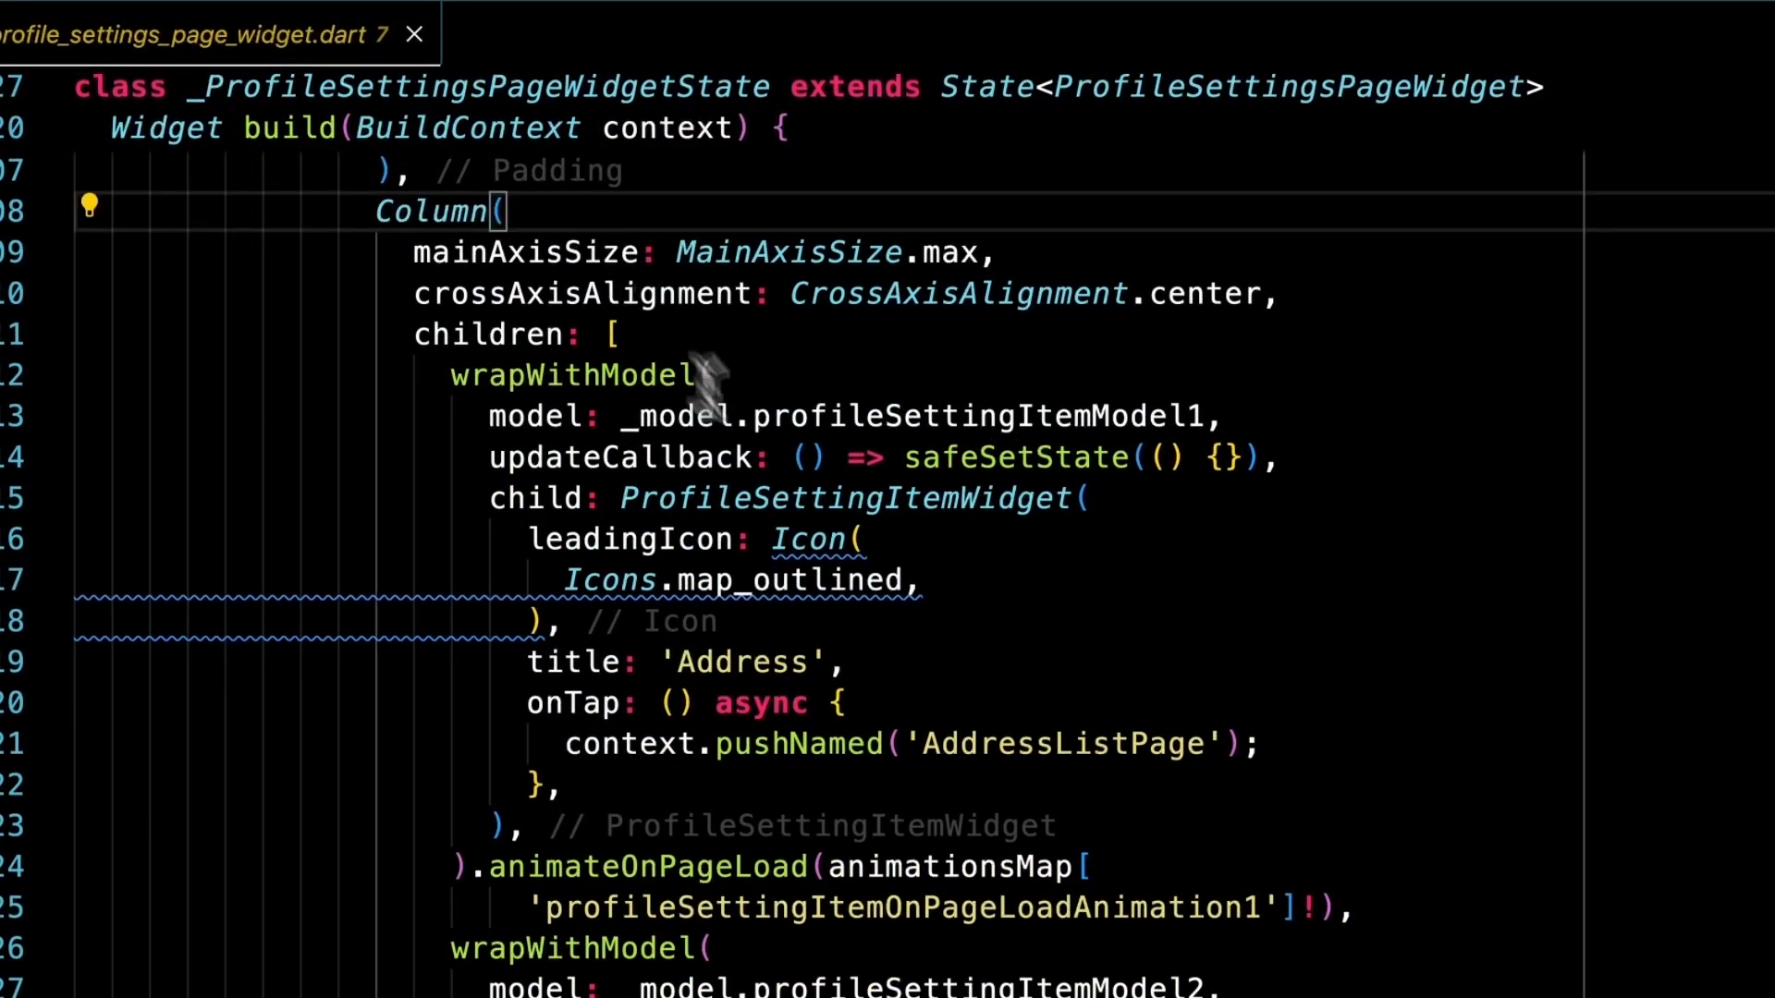
pyautogui.click(462, 379)
pyautogui.scroll(-2, 336, 345)
pyautogui.scroll(2, 594, 582)
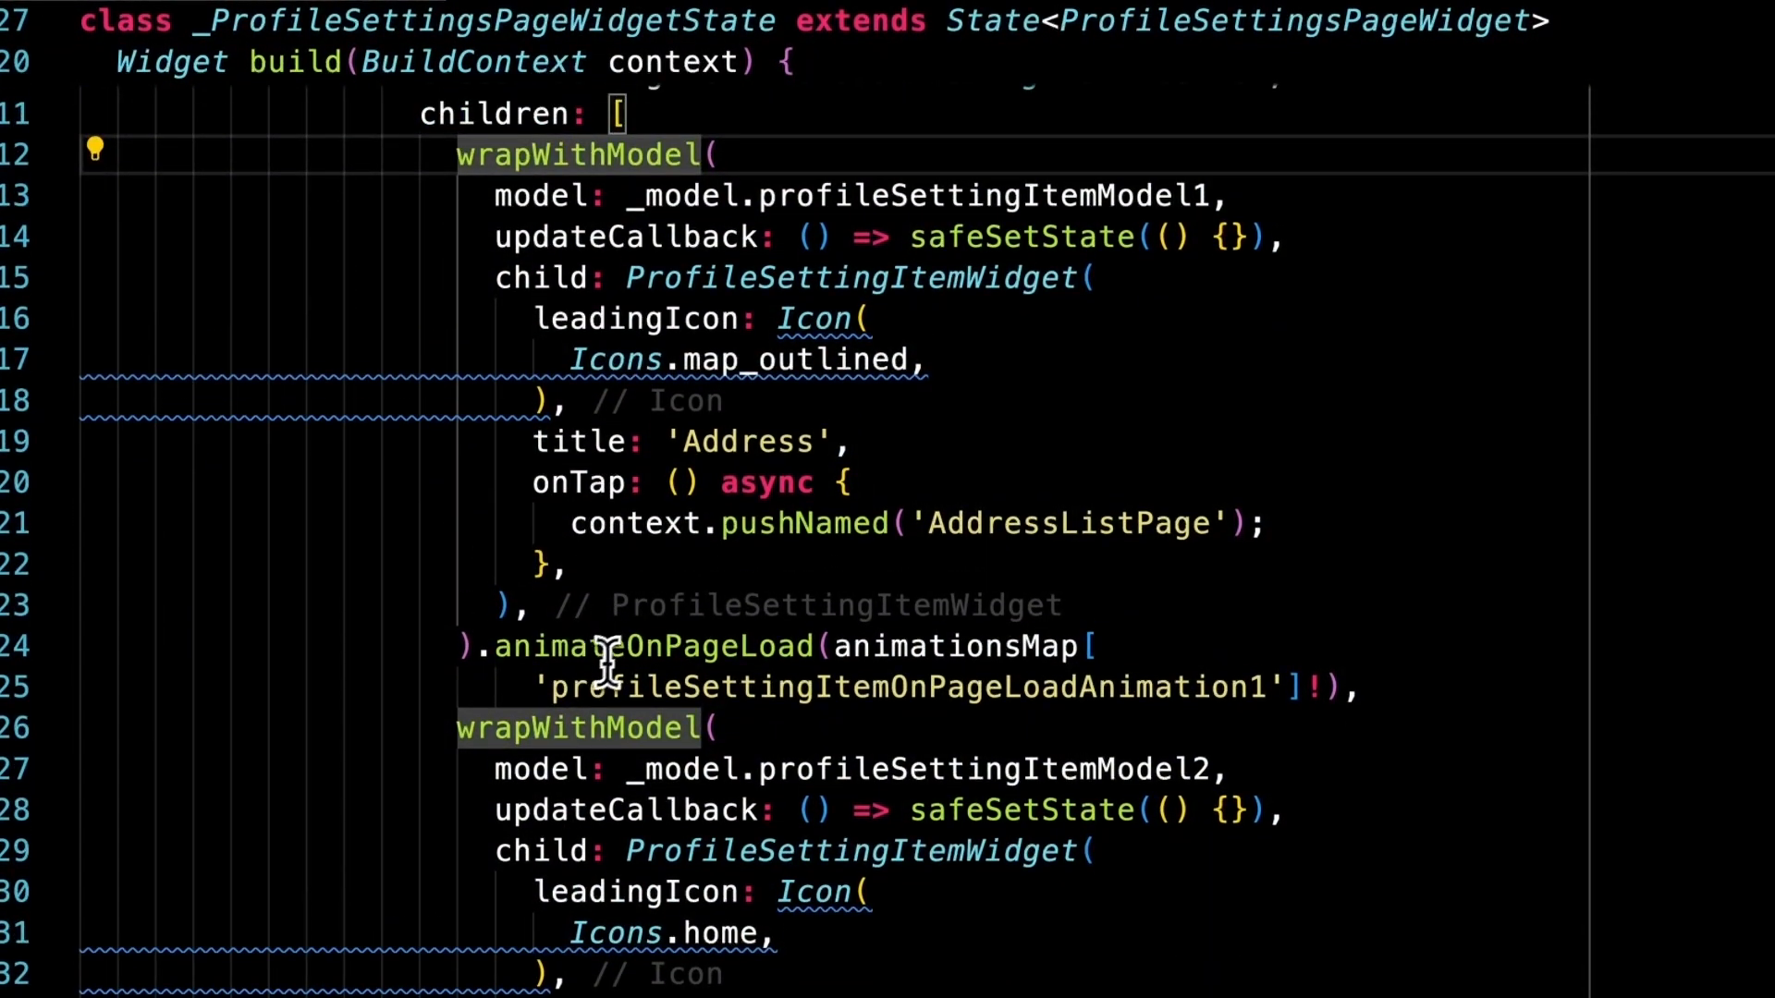
pyautogui.scroll(1, 599, 652)
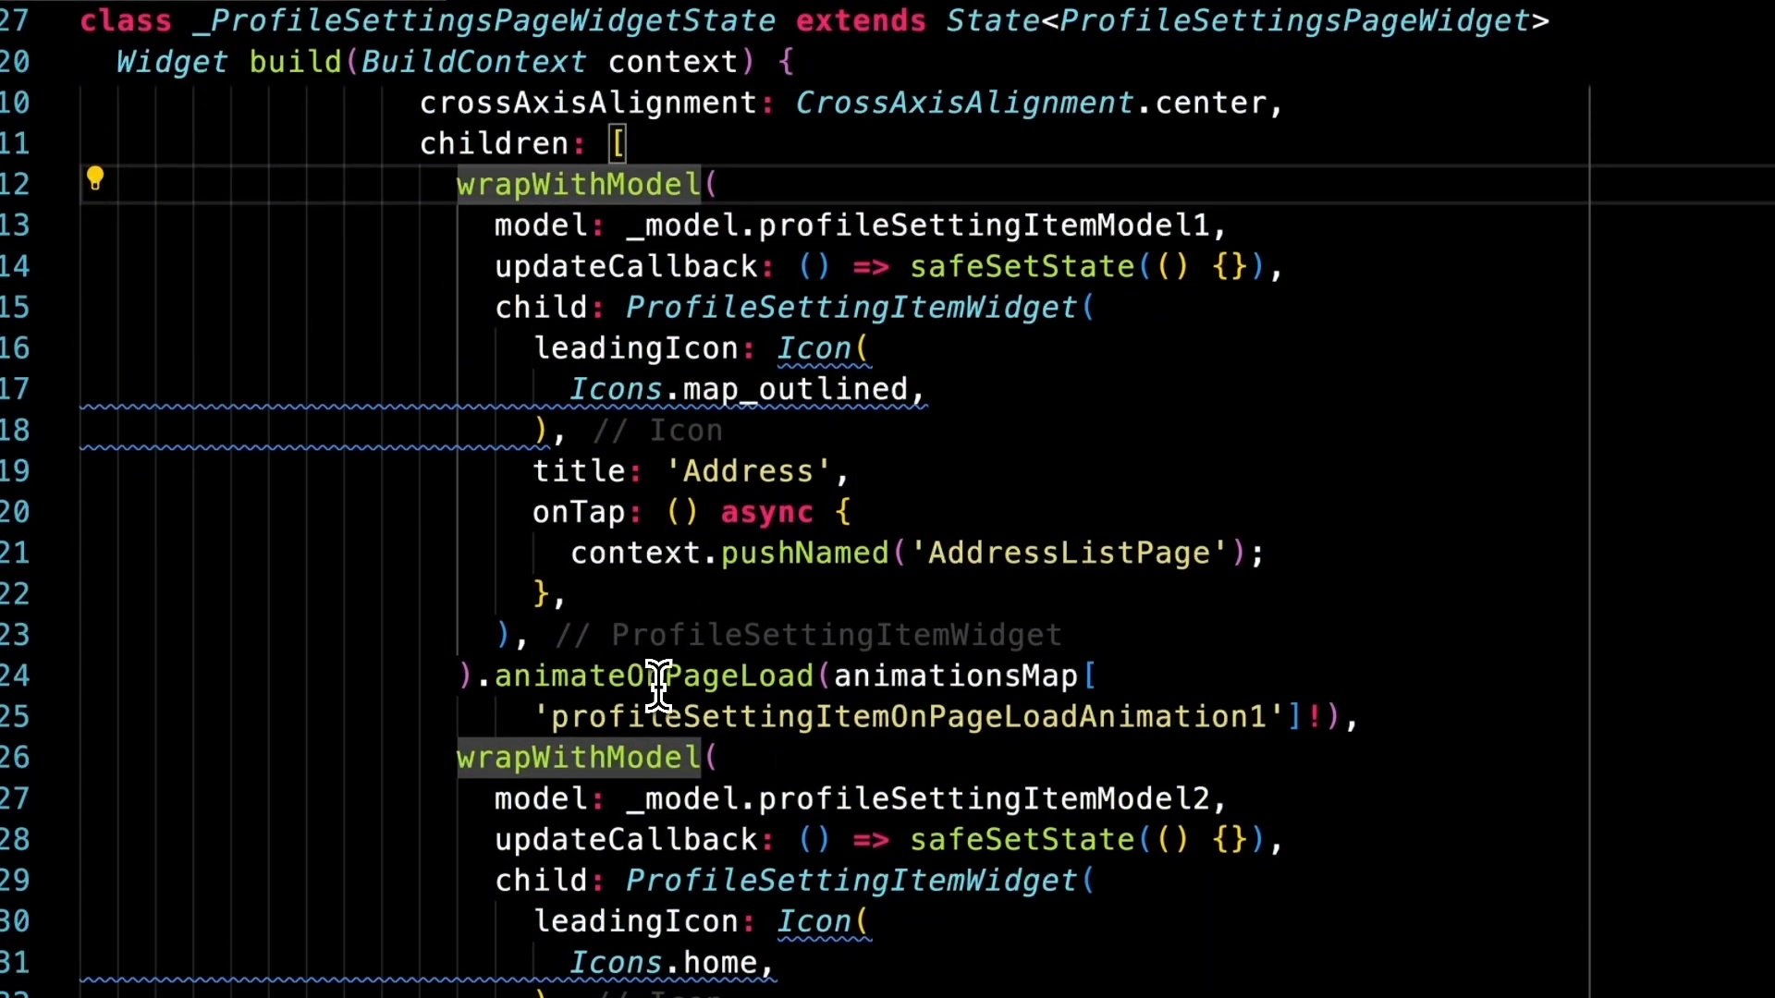
# - Examine the Address ProfileSettingItemWidget and its animateOnPageLoad call that uses profileSettingItemOnPageLoadAnimation1
pyautogui.moveTo(634, 682)
pyautogui.scroll(1, 389, 656)
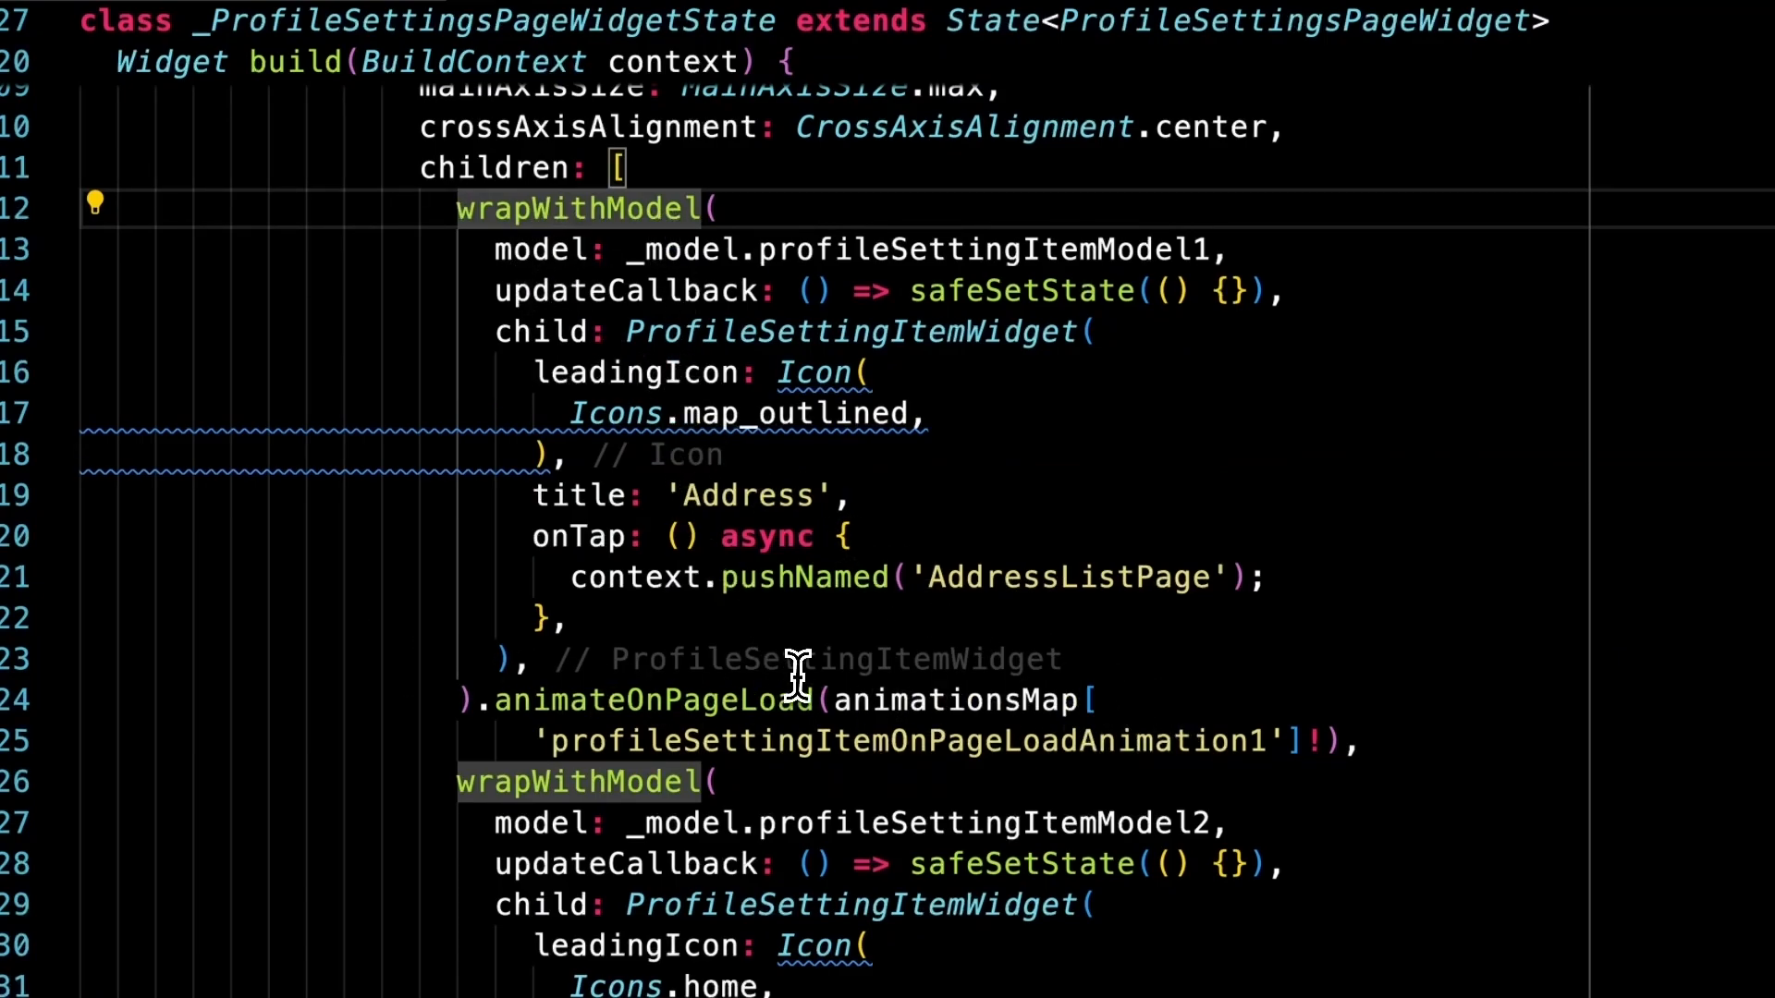
pyautogui.moveTo(728, 283)
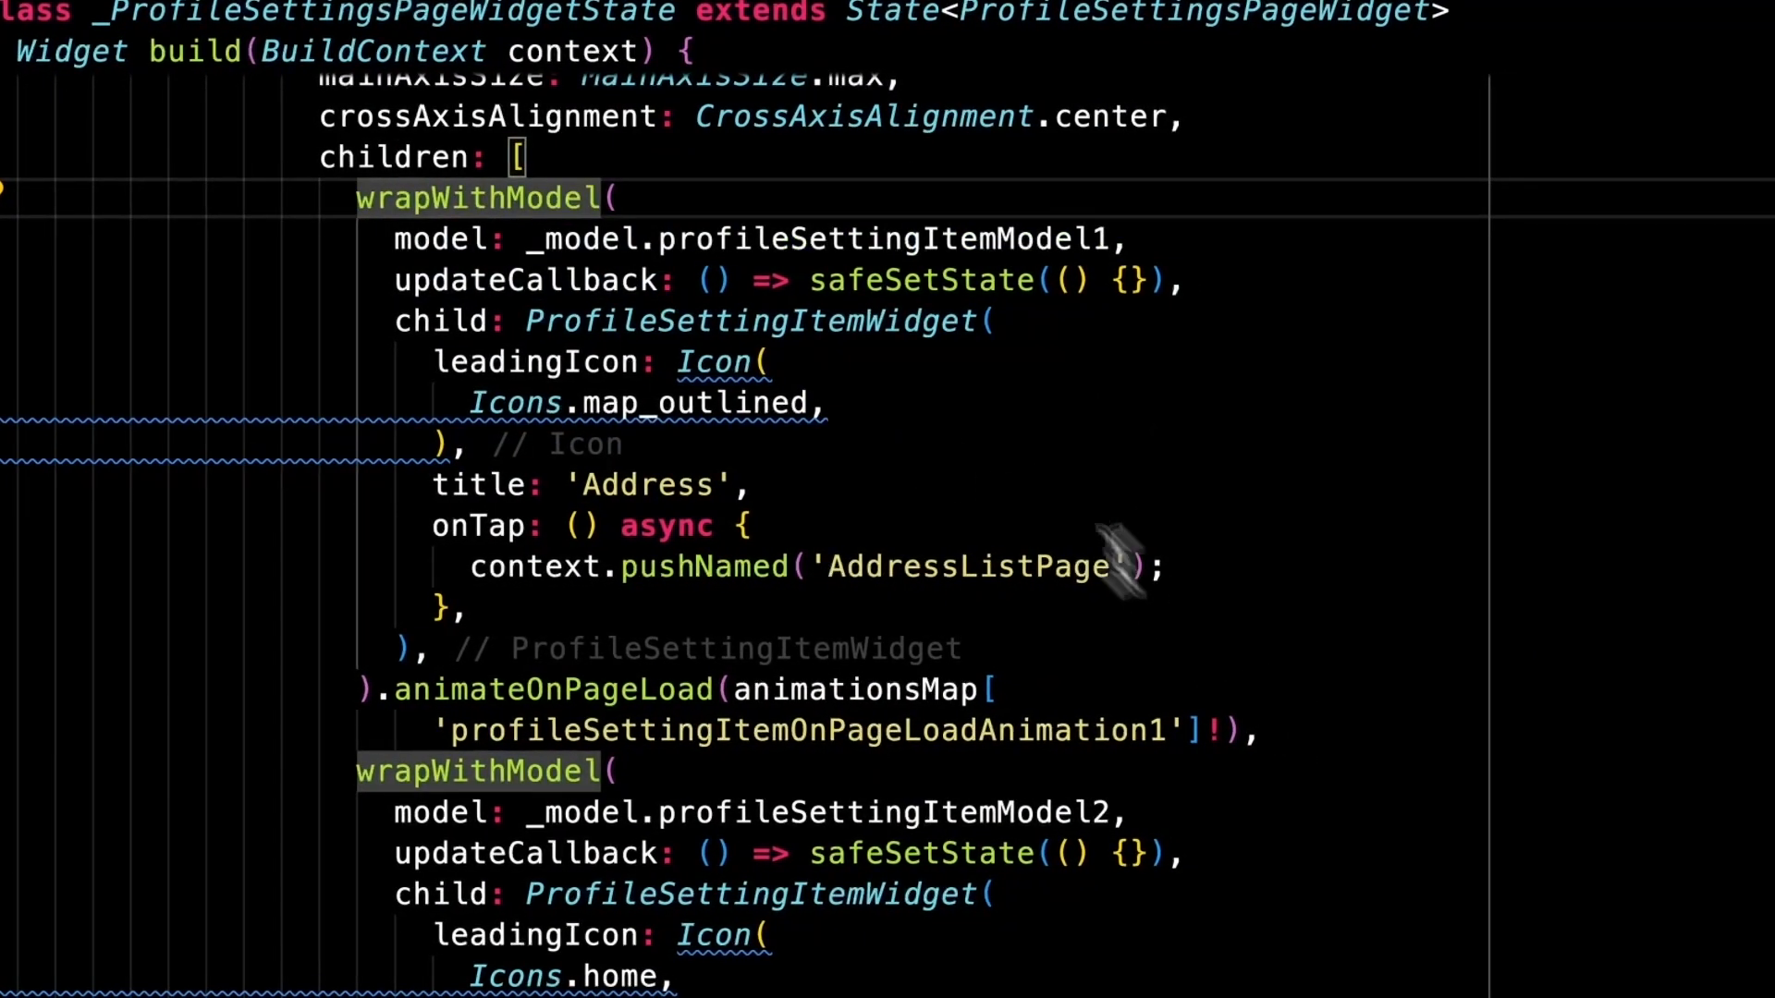
pyautogui.moveTo(883, 333)
pyautogui.click(1036, 326)
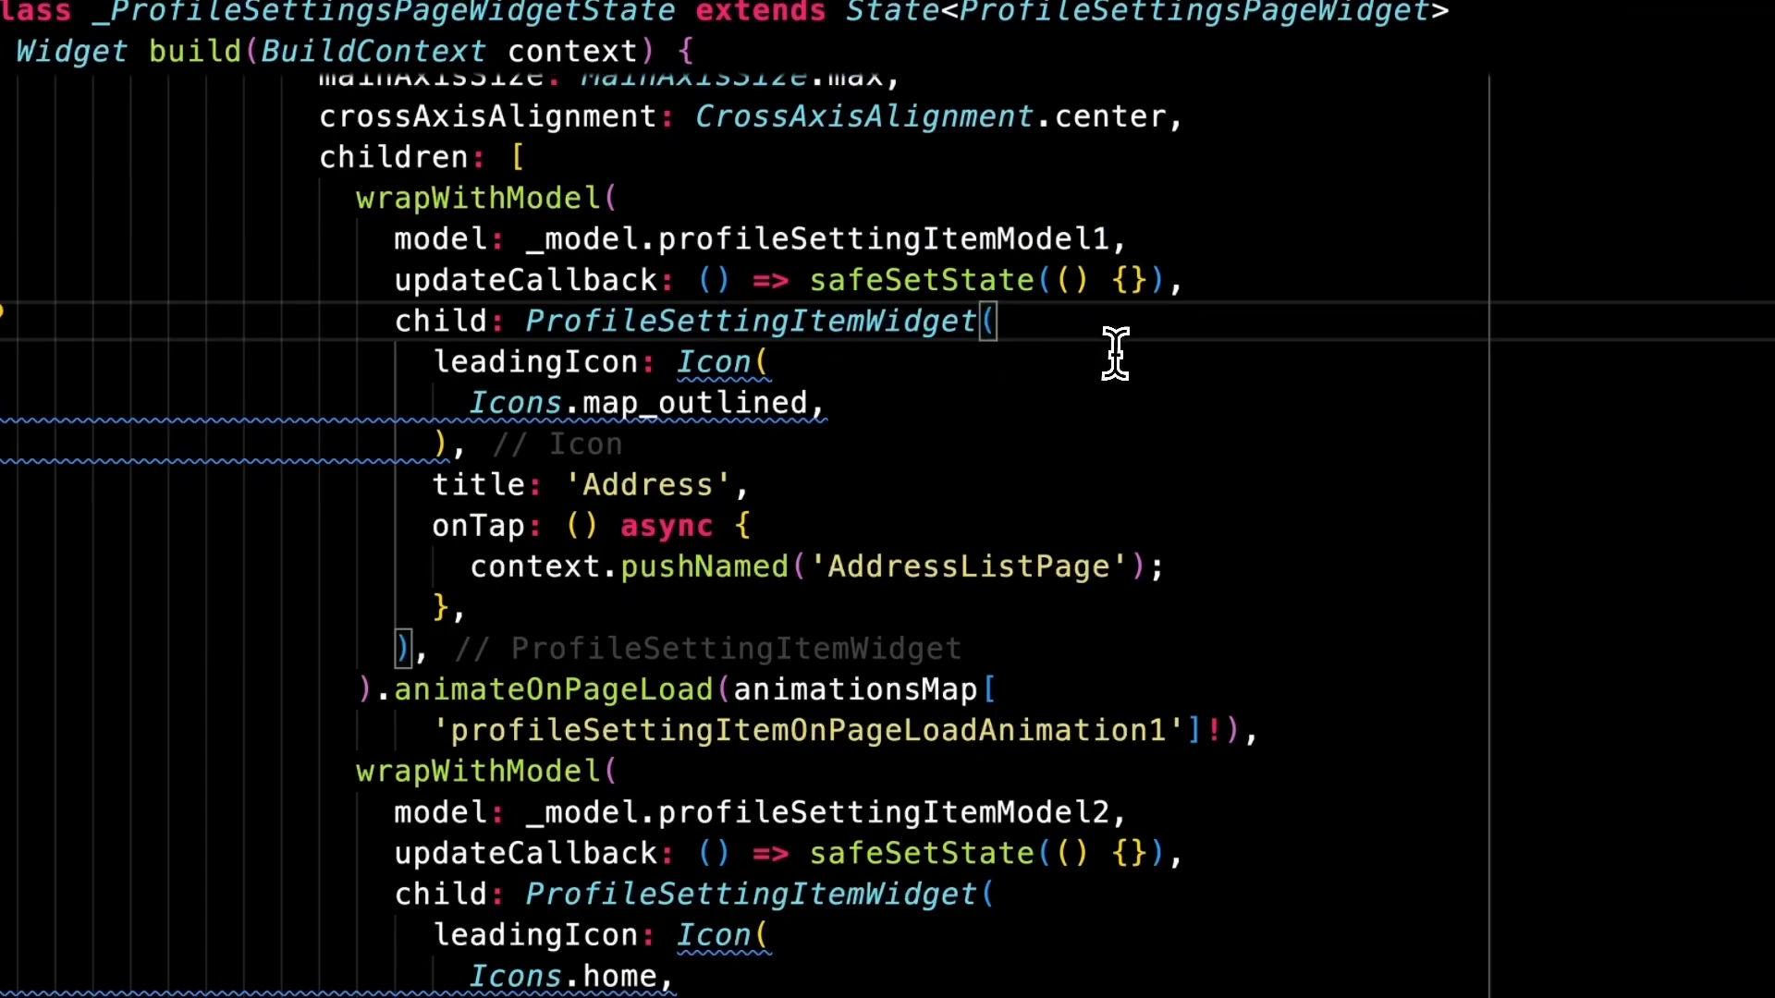
pyautogui.click(1282, 728)
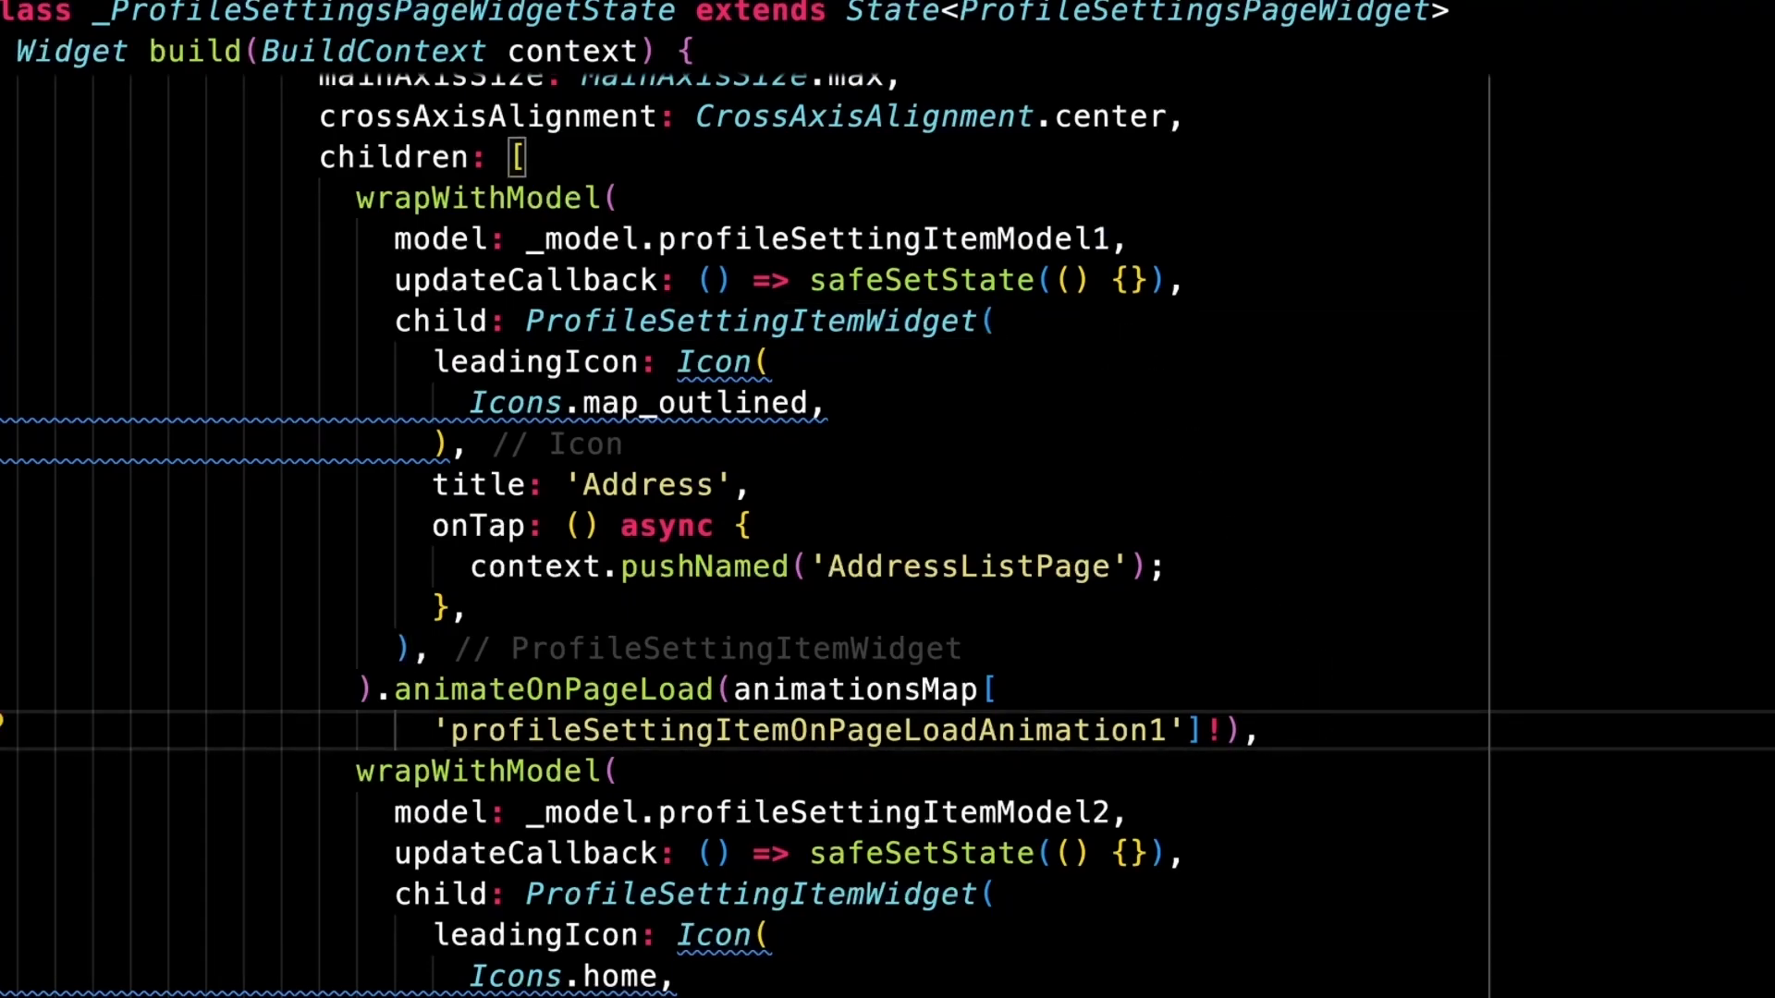
# - Find the animationsMap declaration of the profile settings page and examine how initState fills it
pyautogui.scroll(20, 1292, 721)
pyautogui.scroll(-8, 551, 400)
pyautogui.scroll(-1, 508, 369)
pyautogui.scroll(2, 490, 365)
pyautogui.scroll(-2, 412, 349)
pyautogui.click(356, 314)
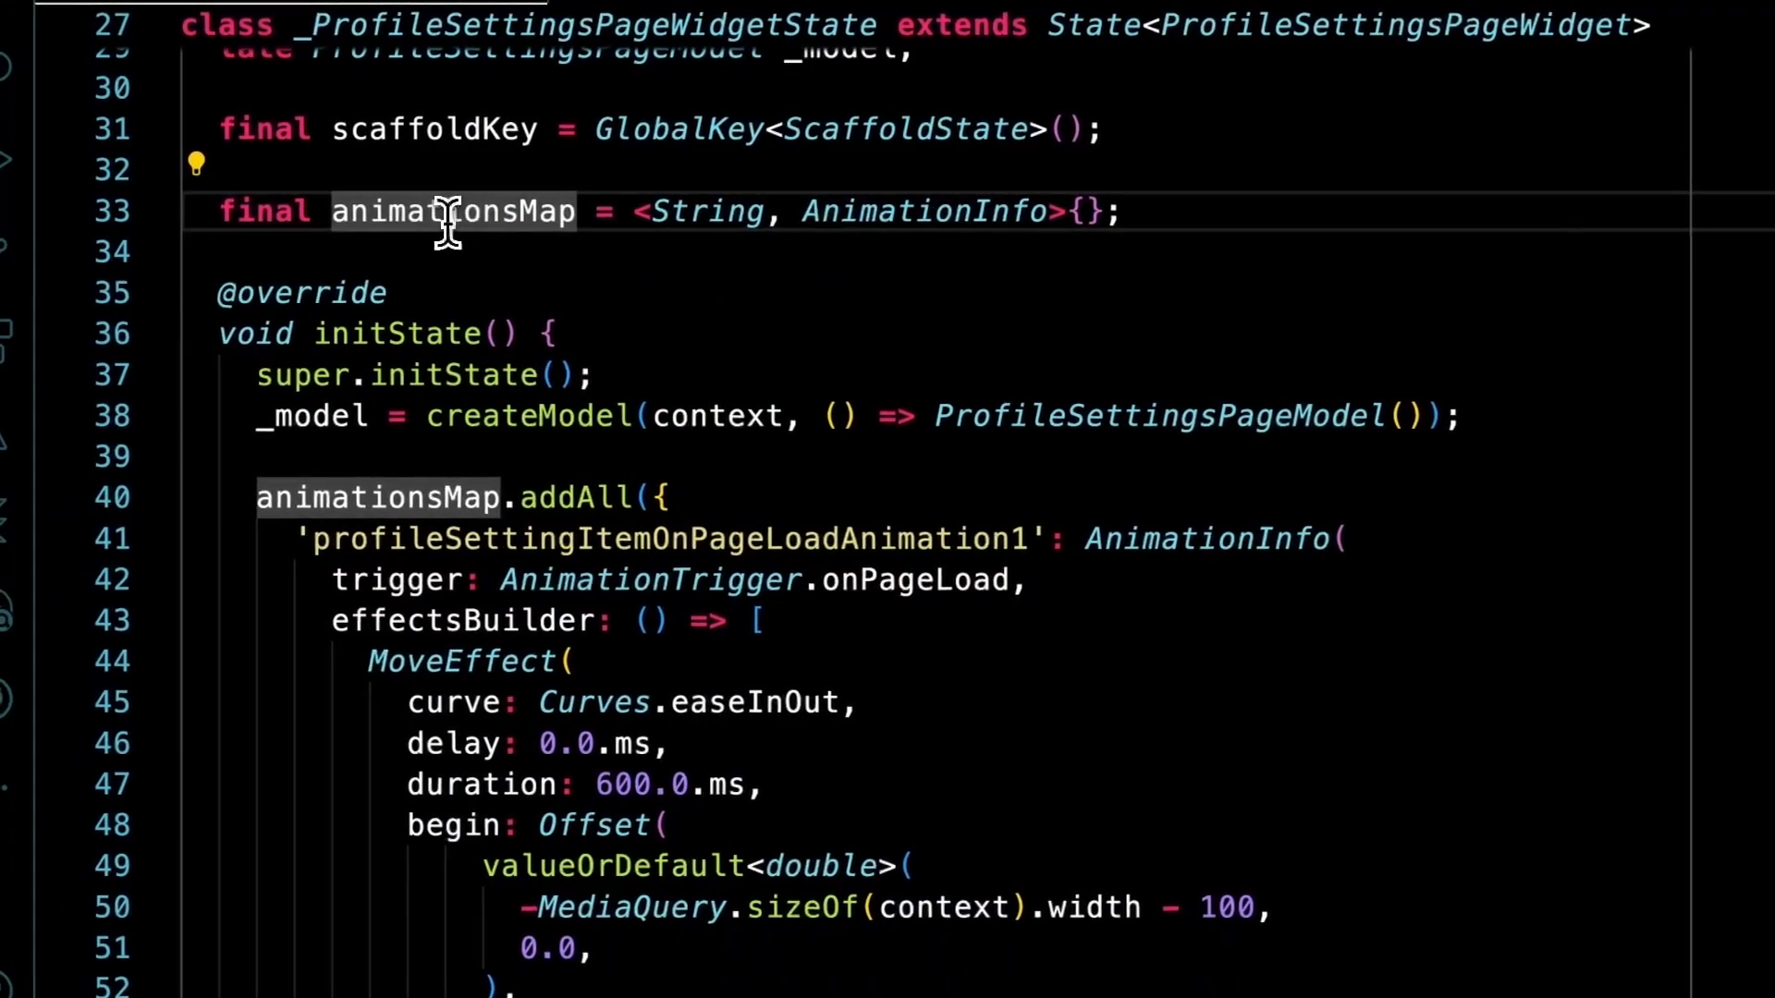
# - Compare the first three profileSettingItemOnPageLoadAnimation entries that initState adds to animationsMap
pyautogui.scroll(-3, 518, 245)
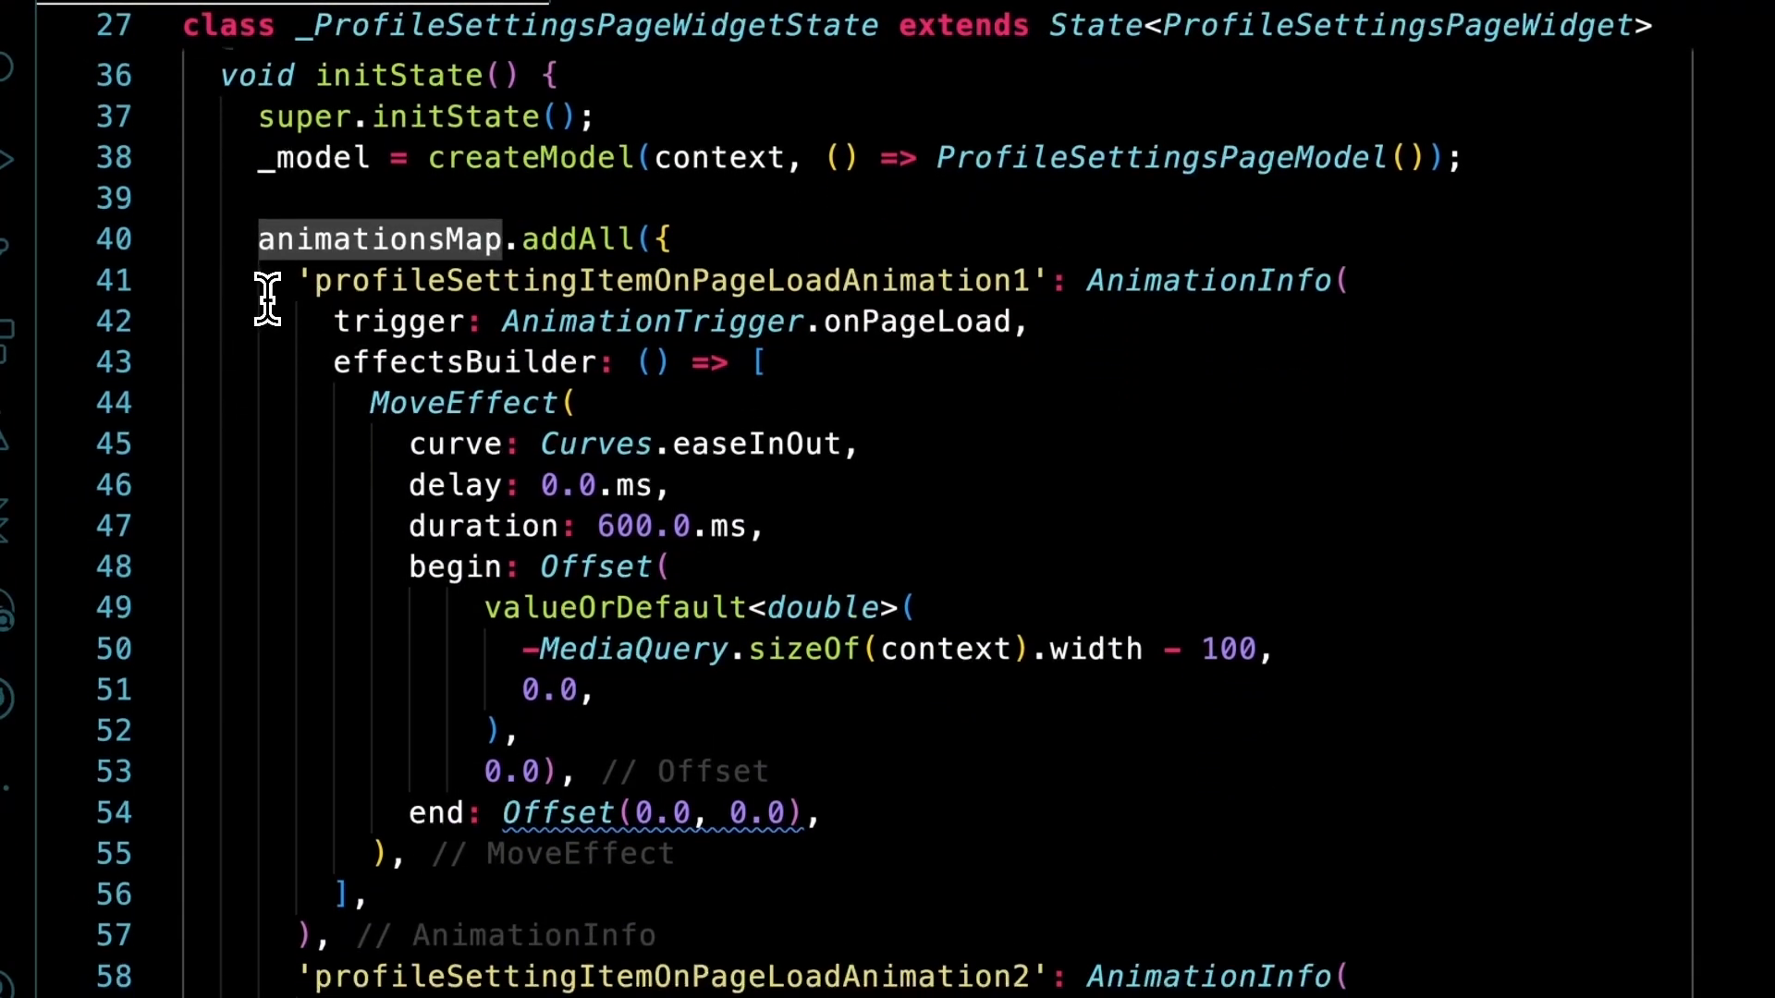
pyautogui.scroll(-1, 268, 294)
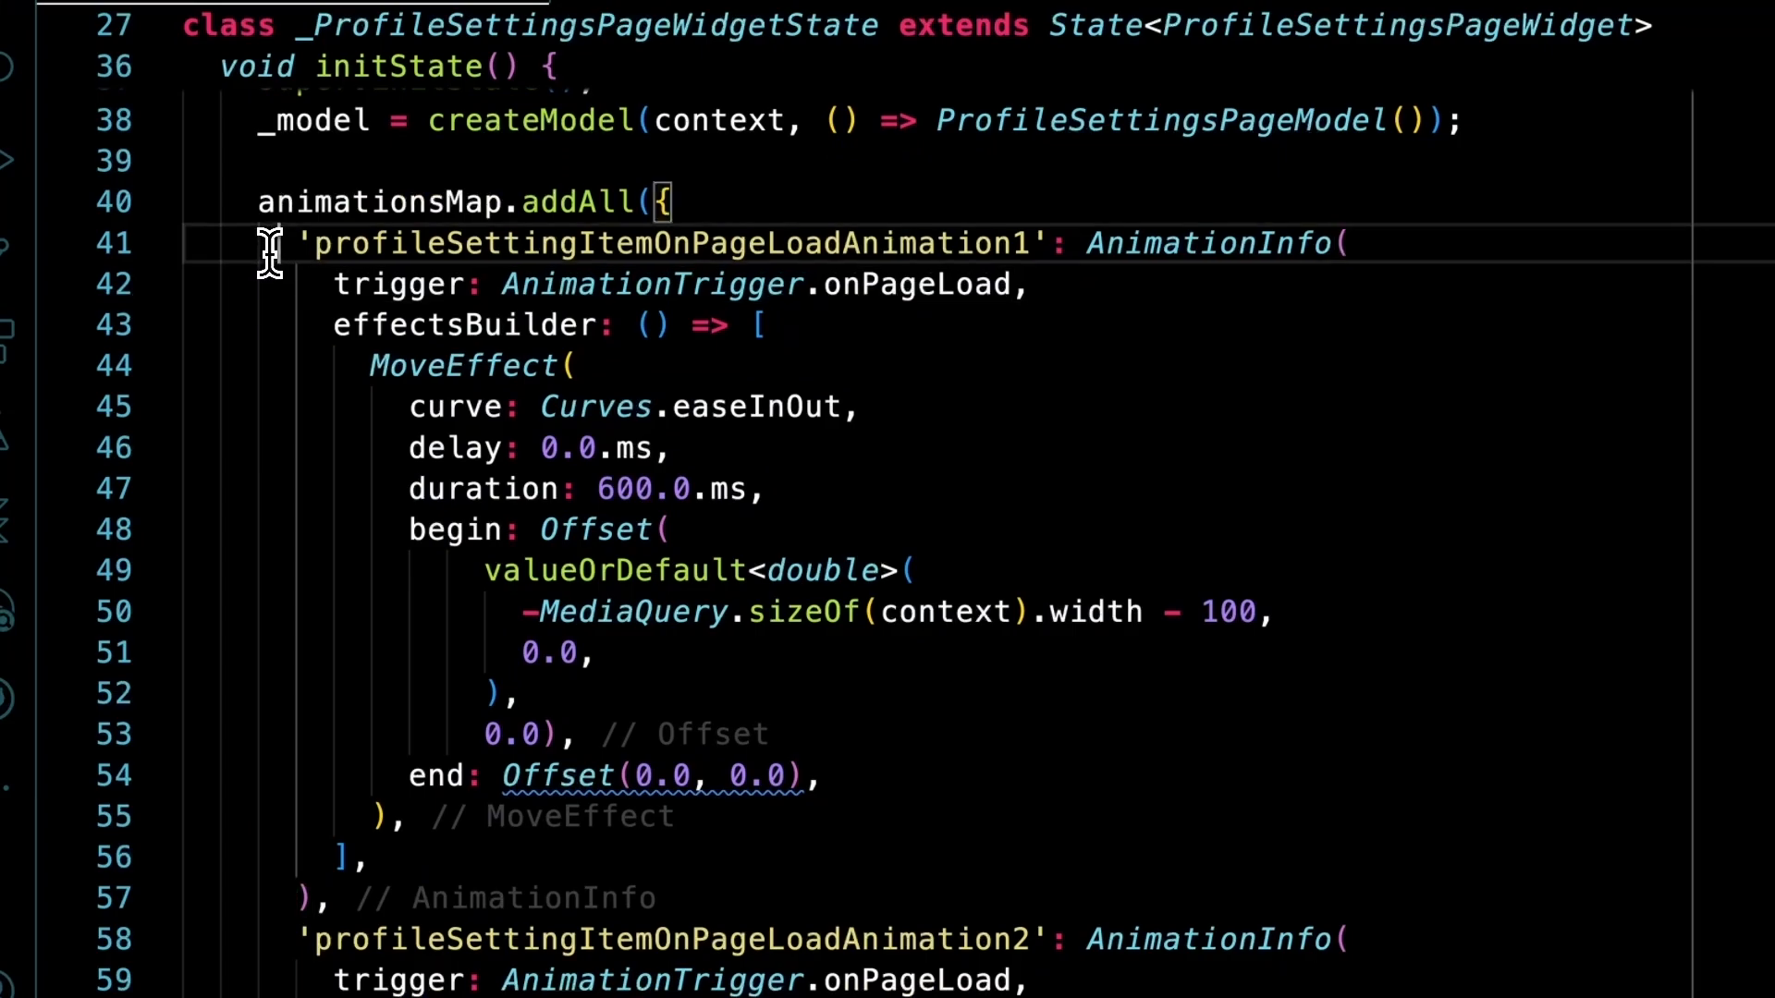
pyautogui.scroll(-5, 245, 351)
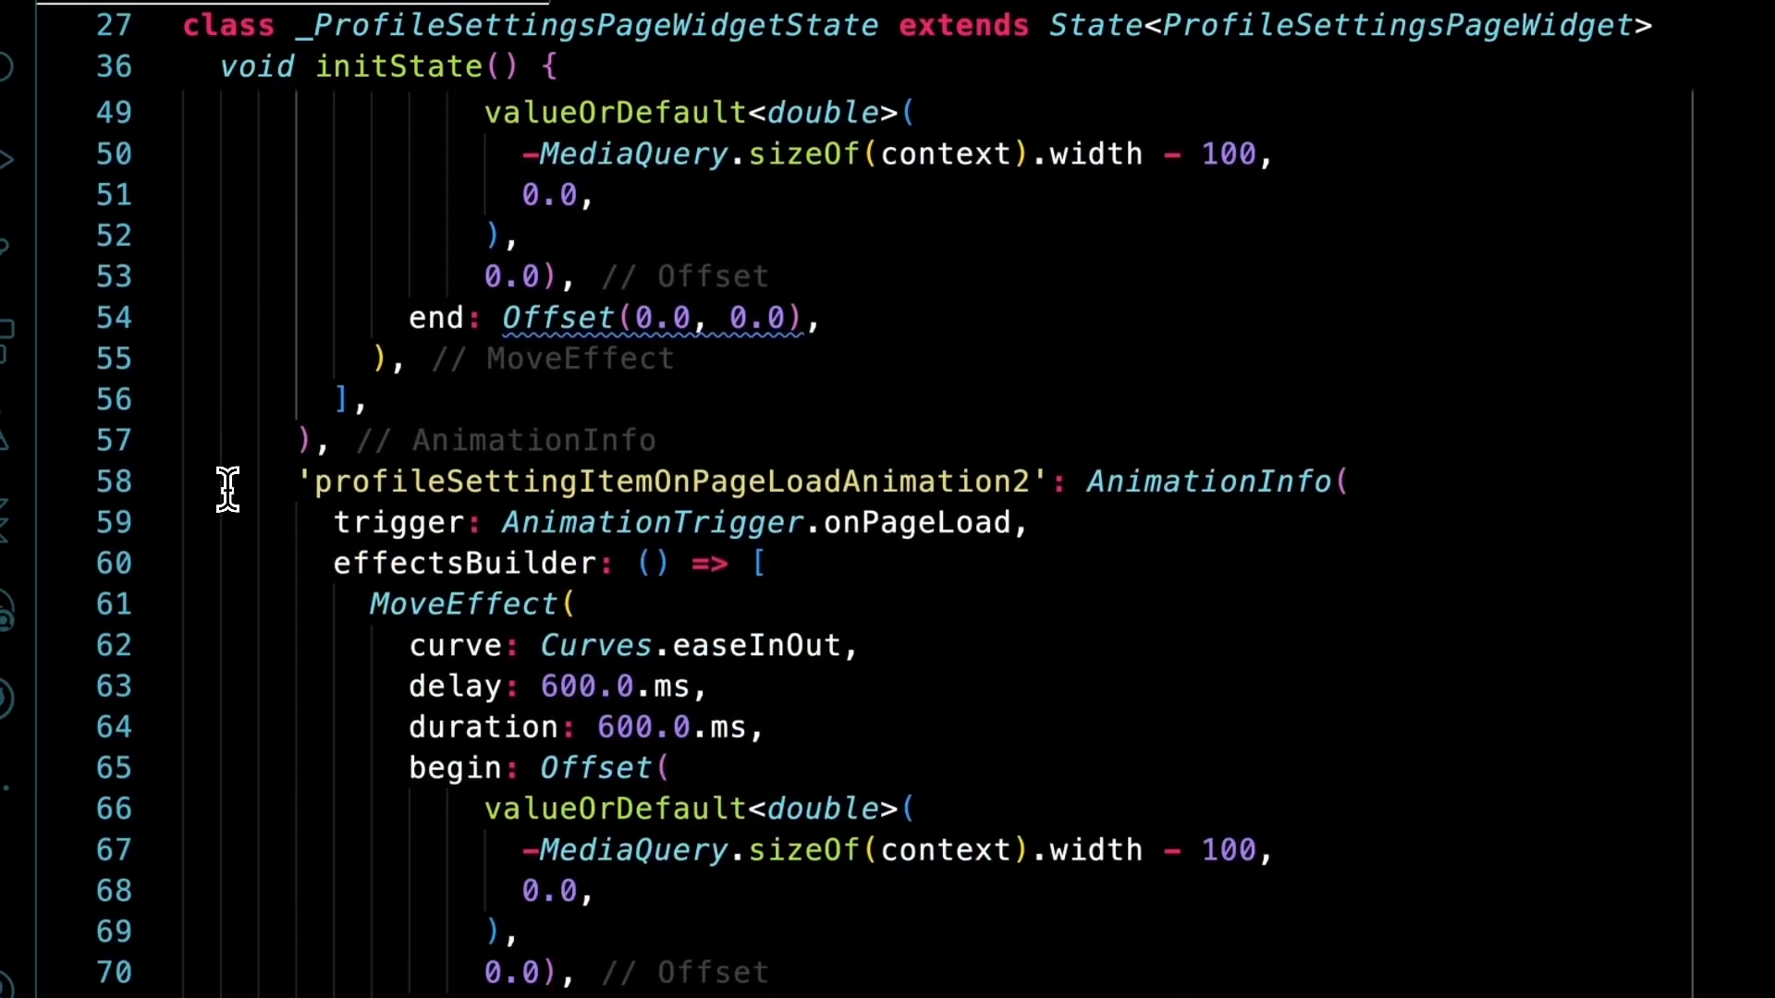
pyautogui.scroll(-6, 231, 486)
pyautogui.click(224, 592)
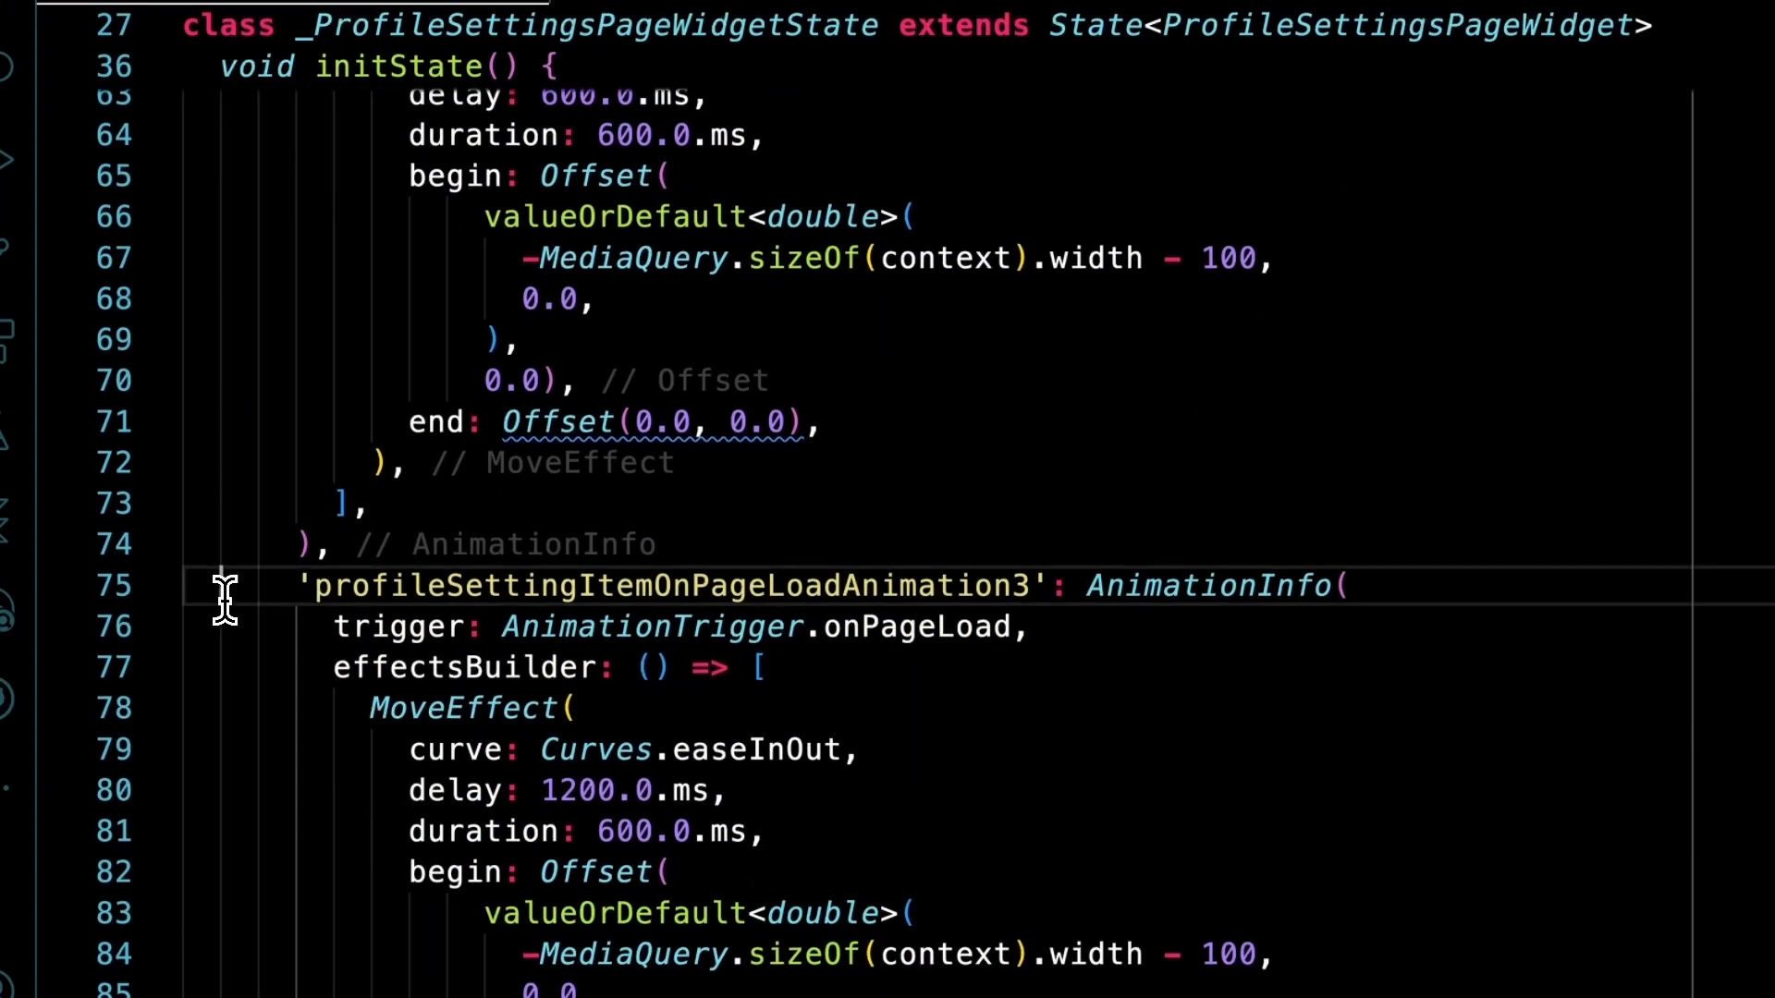
# - Examine the MoveEffect of profileSettingItemOnPageLoadAnimation3, including its delay, duration and begin Offset
pyautogui.scroll(-3, 225, 601)
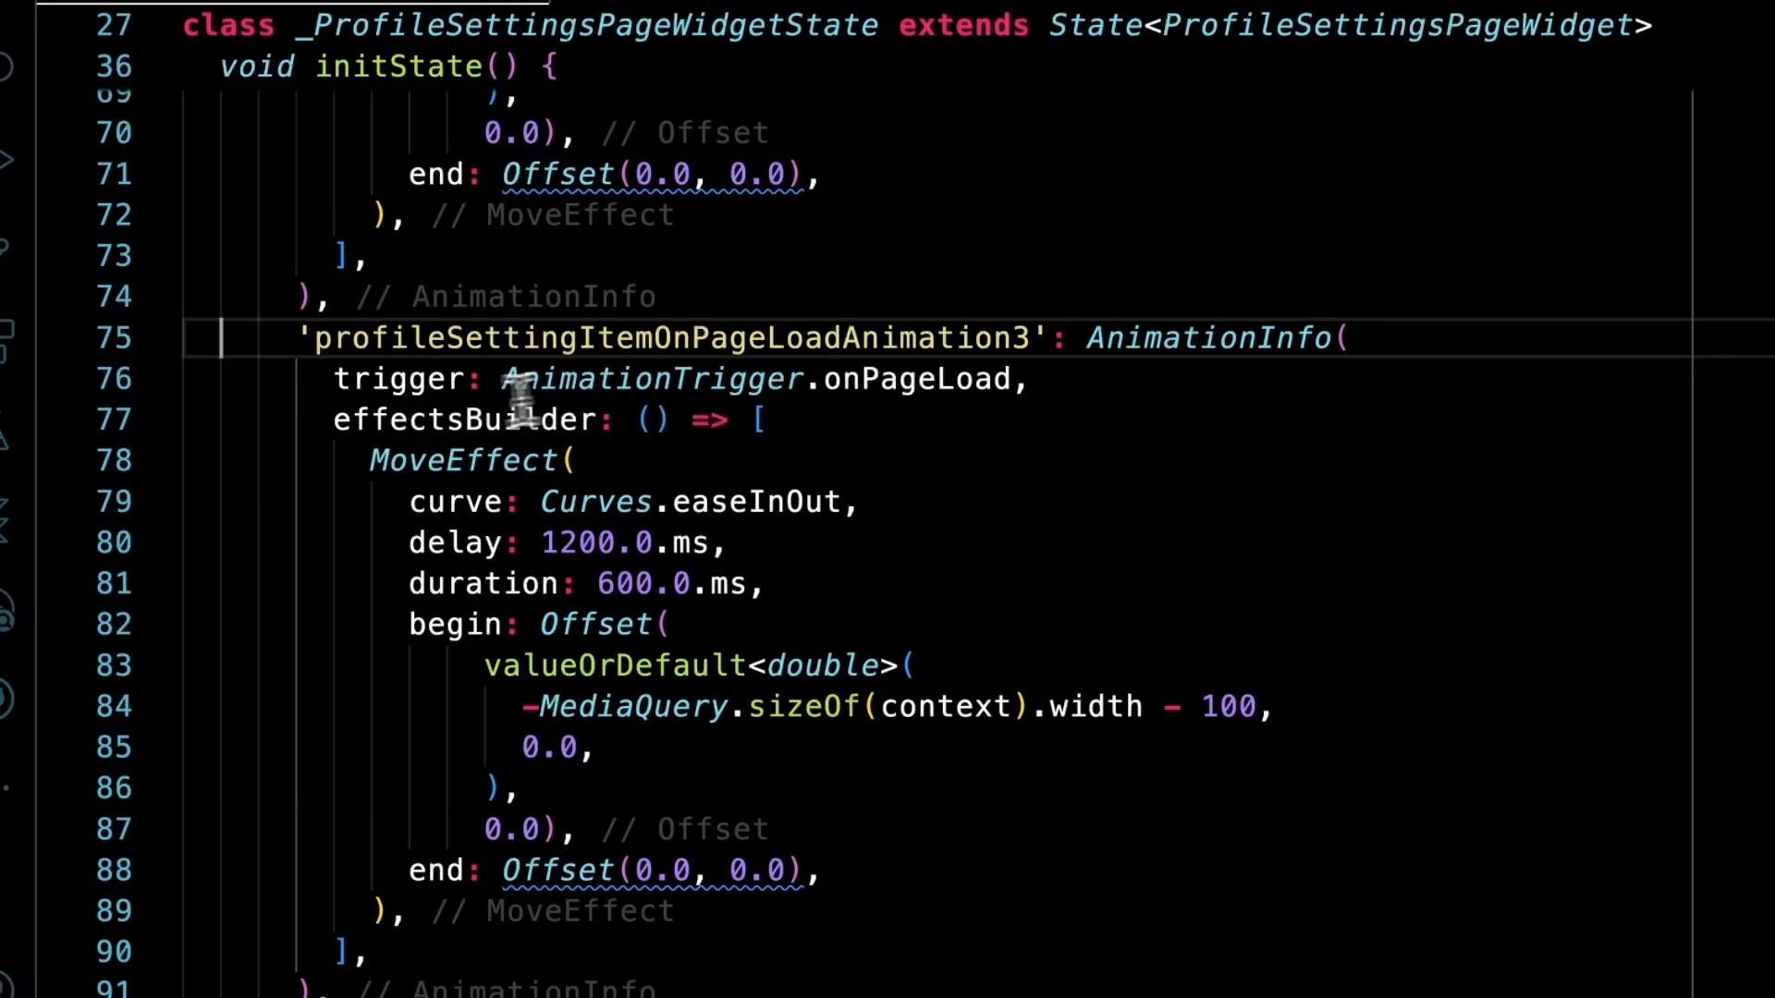
pyautogui.scroll(-1, 233, 452)
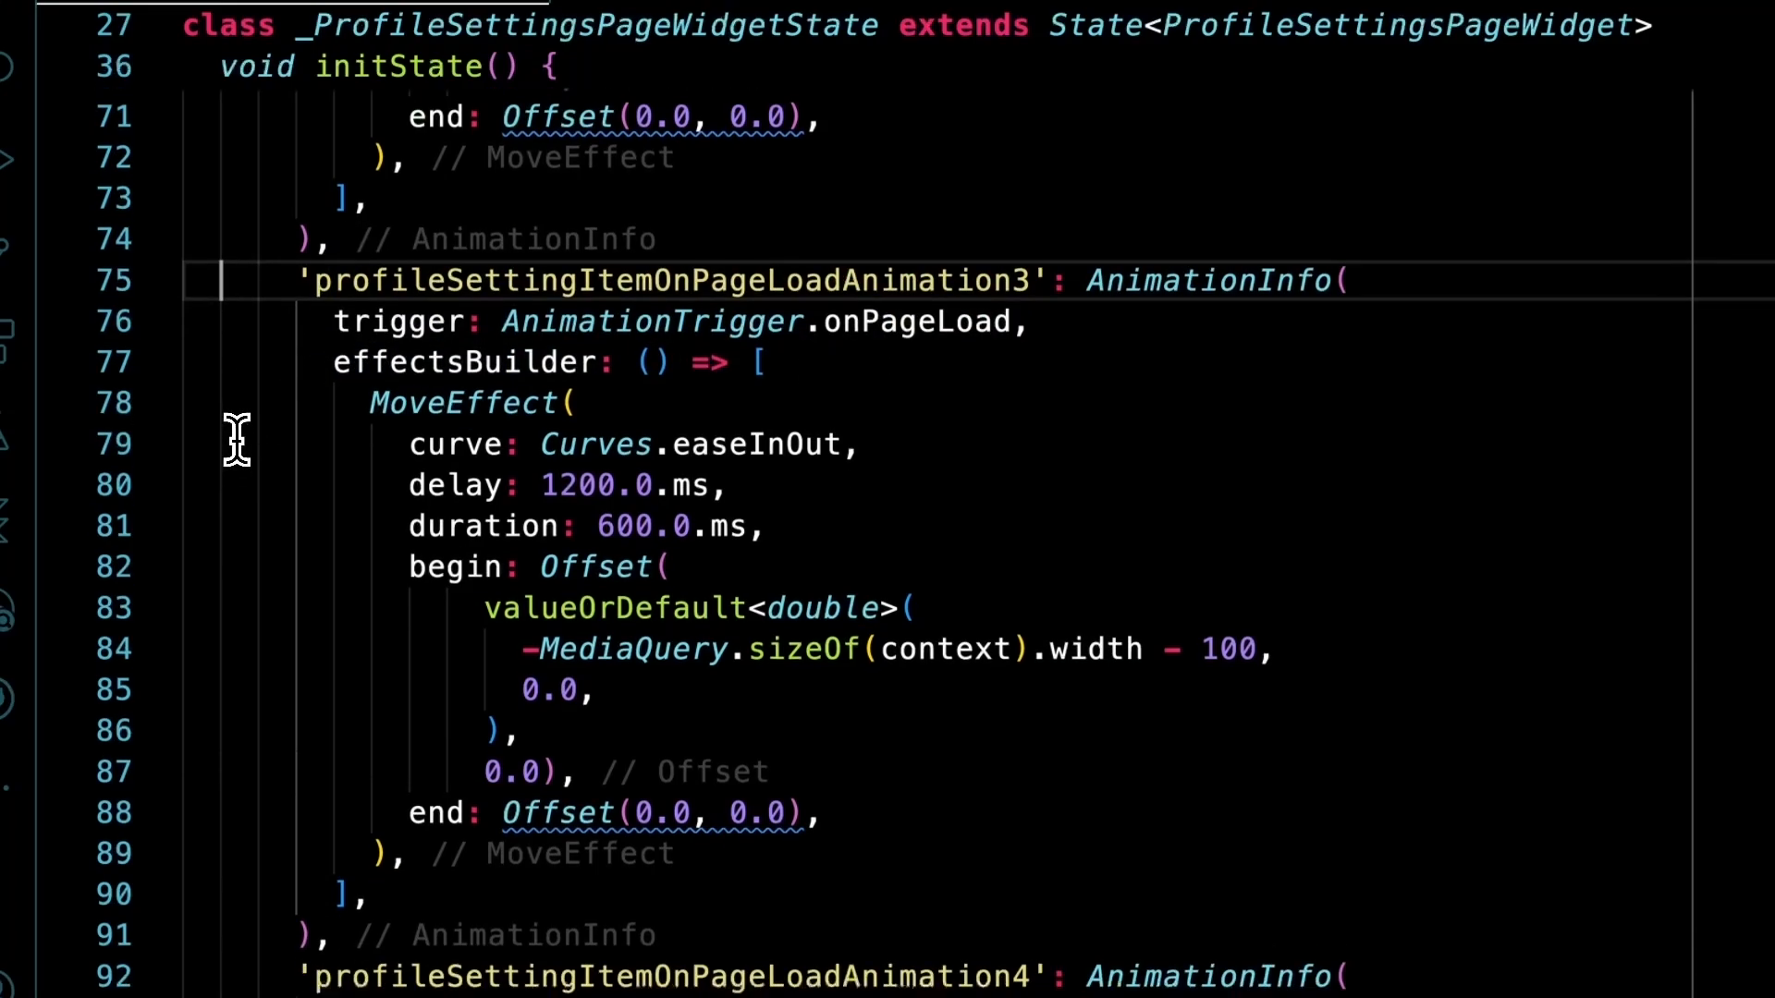
pyautogui.scroll(1, 232, 447)
pyautogui.click(277, 401)
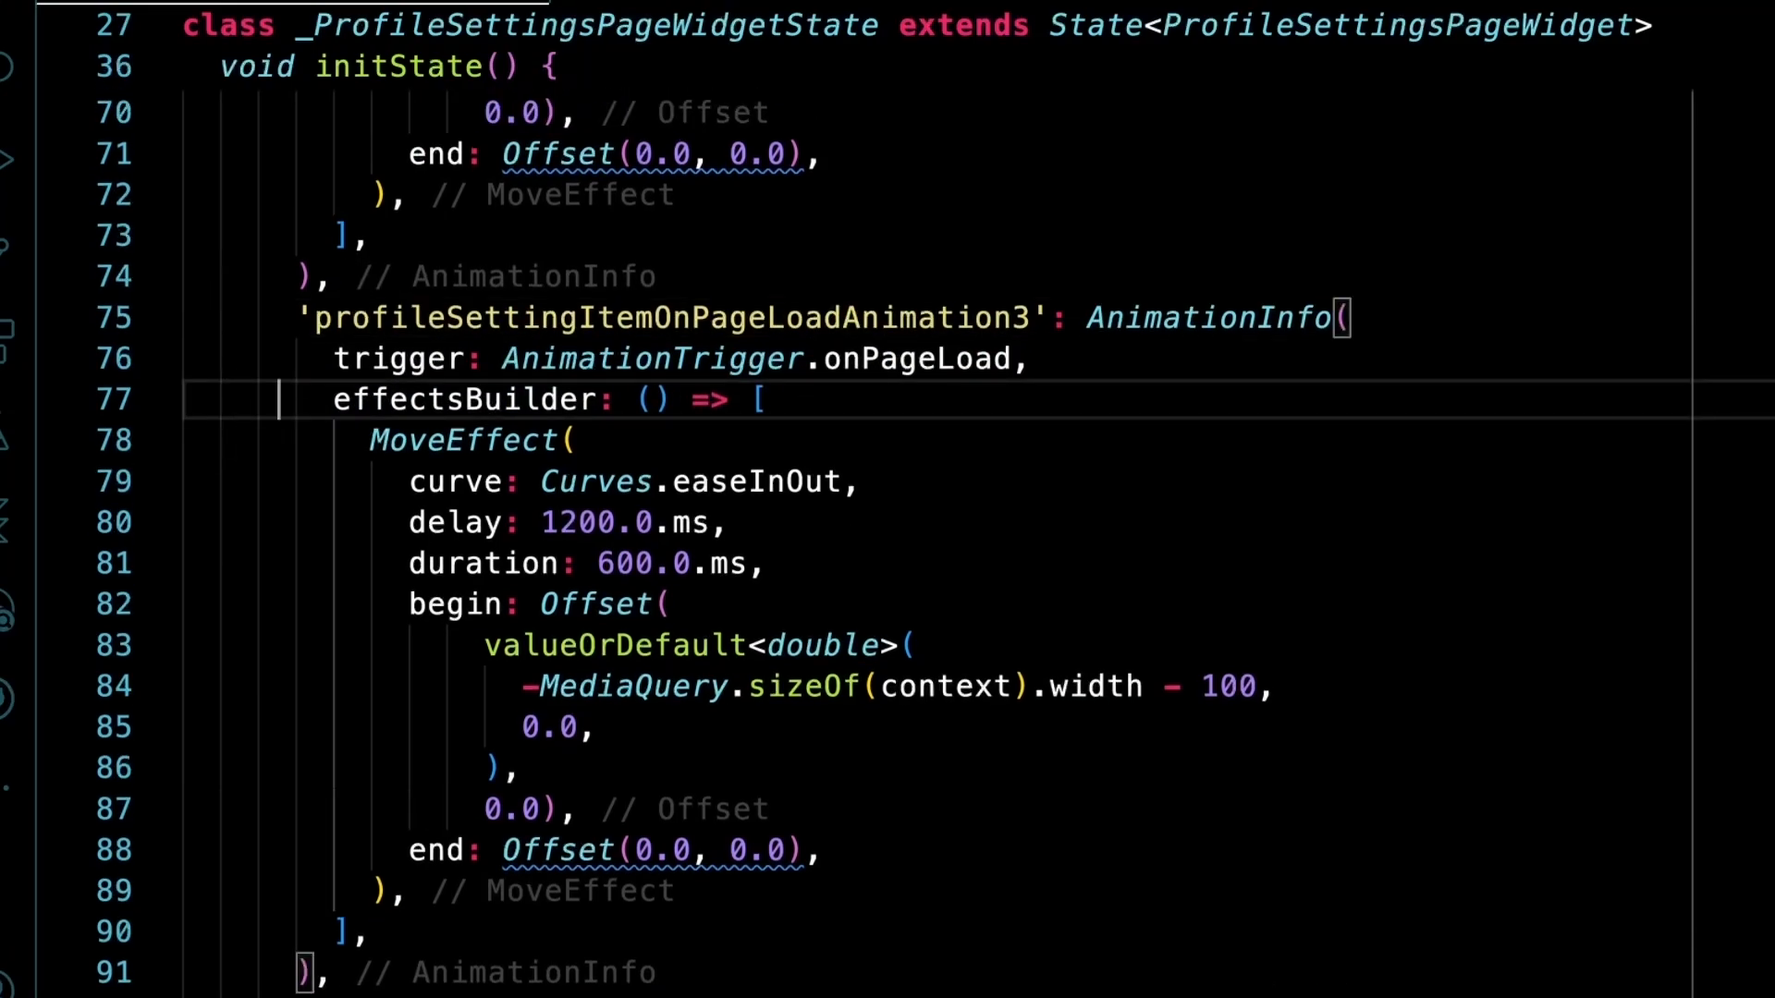
pyautogui.click(1388, 686)
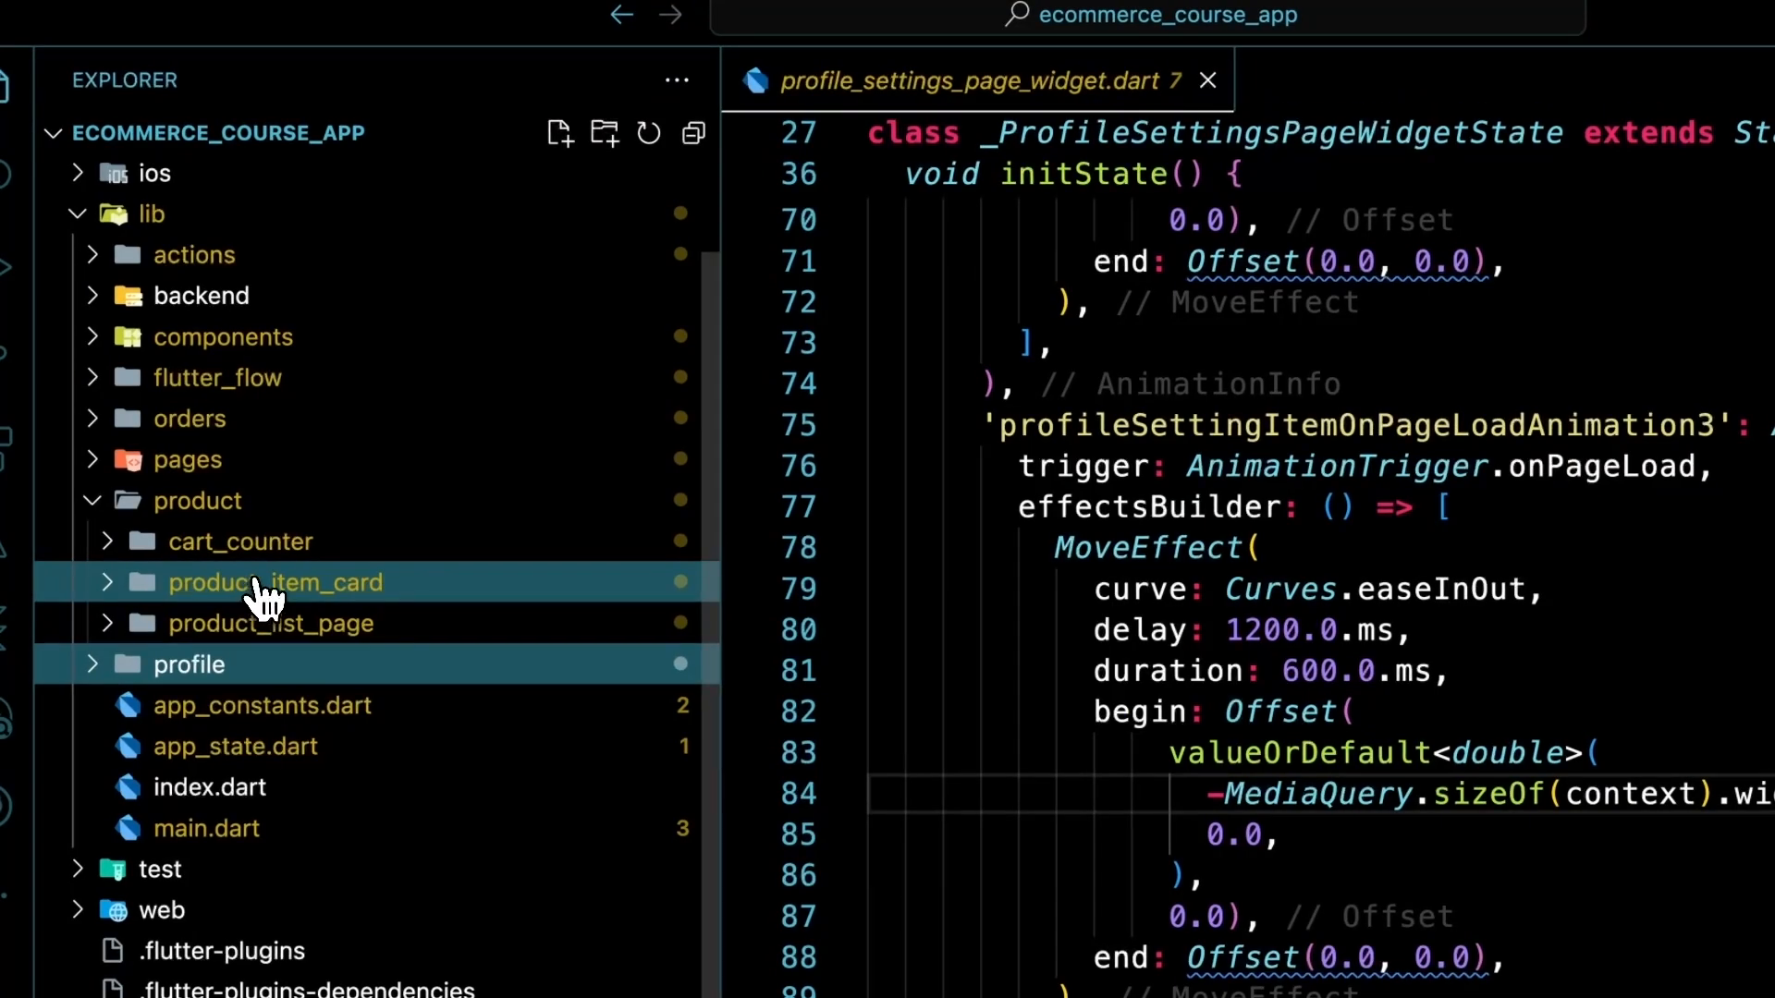
# - Open cart_counter_widget.dart from the lib/product/cart_counter folder and find the AnimatedDefaultTextStyle in its build method
pyautogui.click(237, 542)
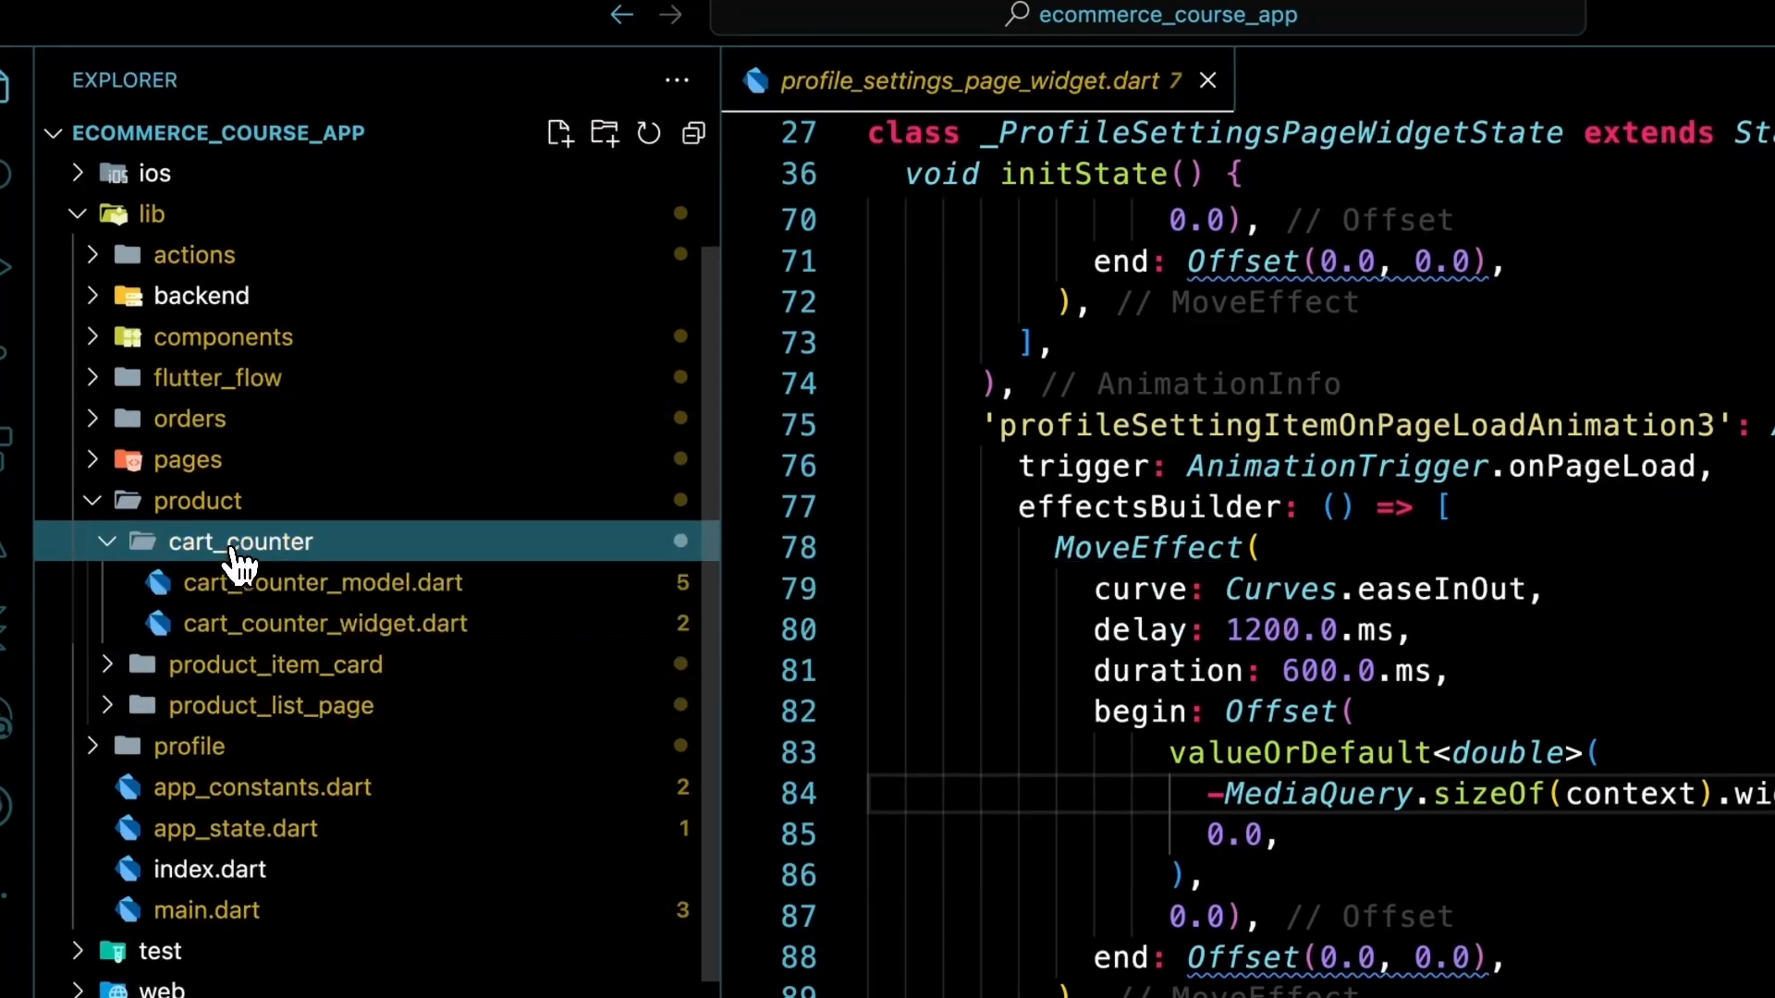
pyautogui.click(312, 630)
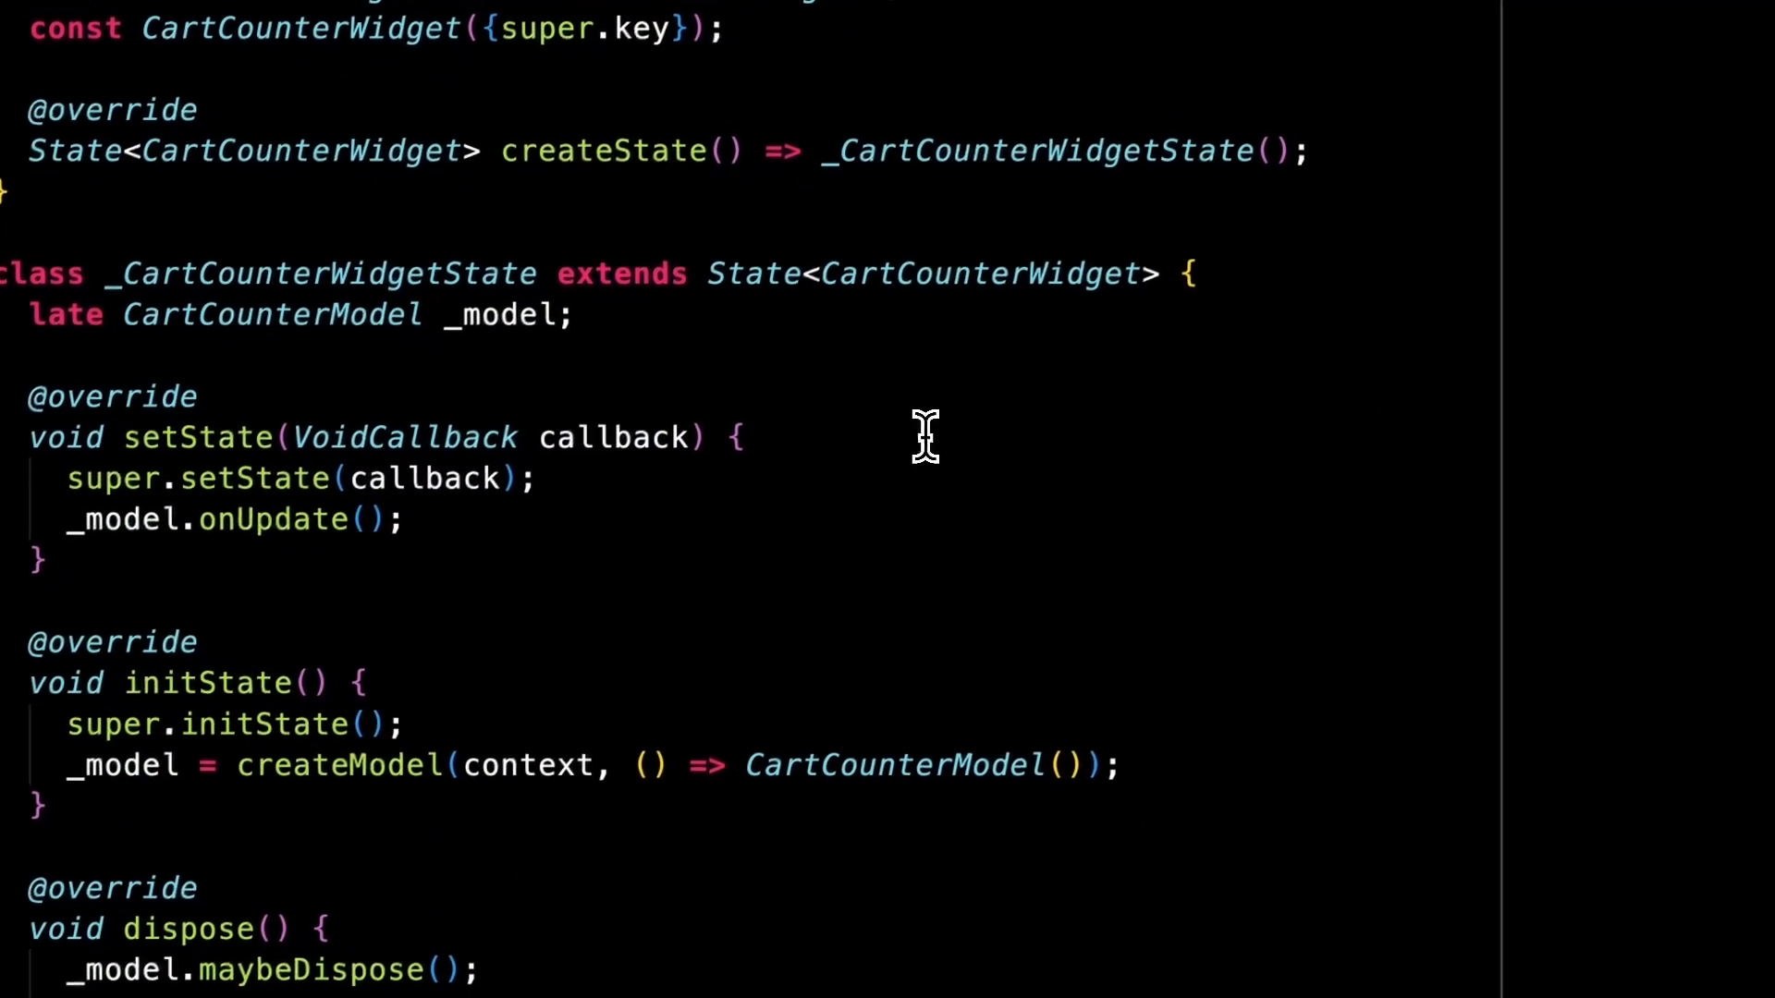
pyautogui.scroll(-10, 976, 434)
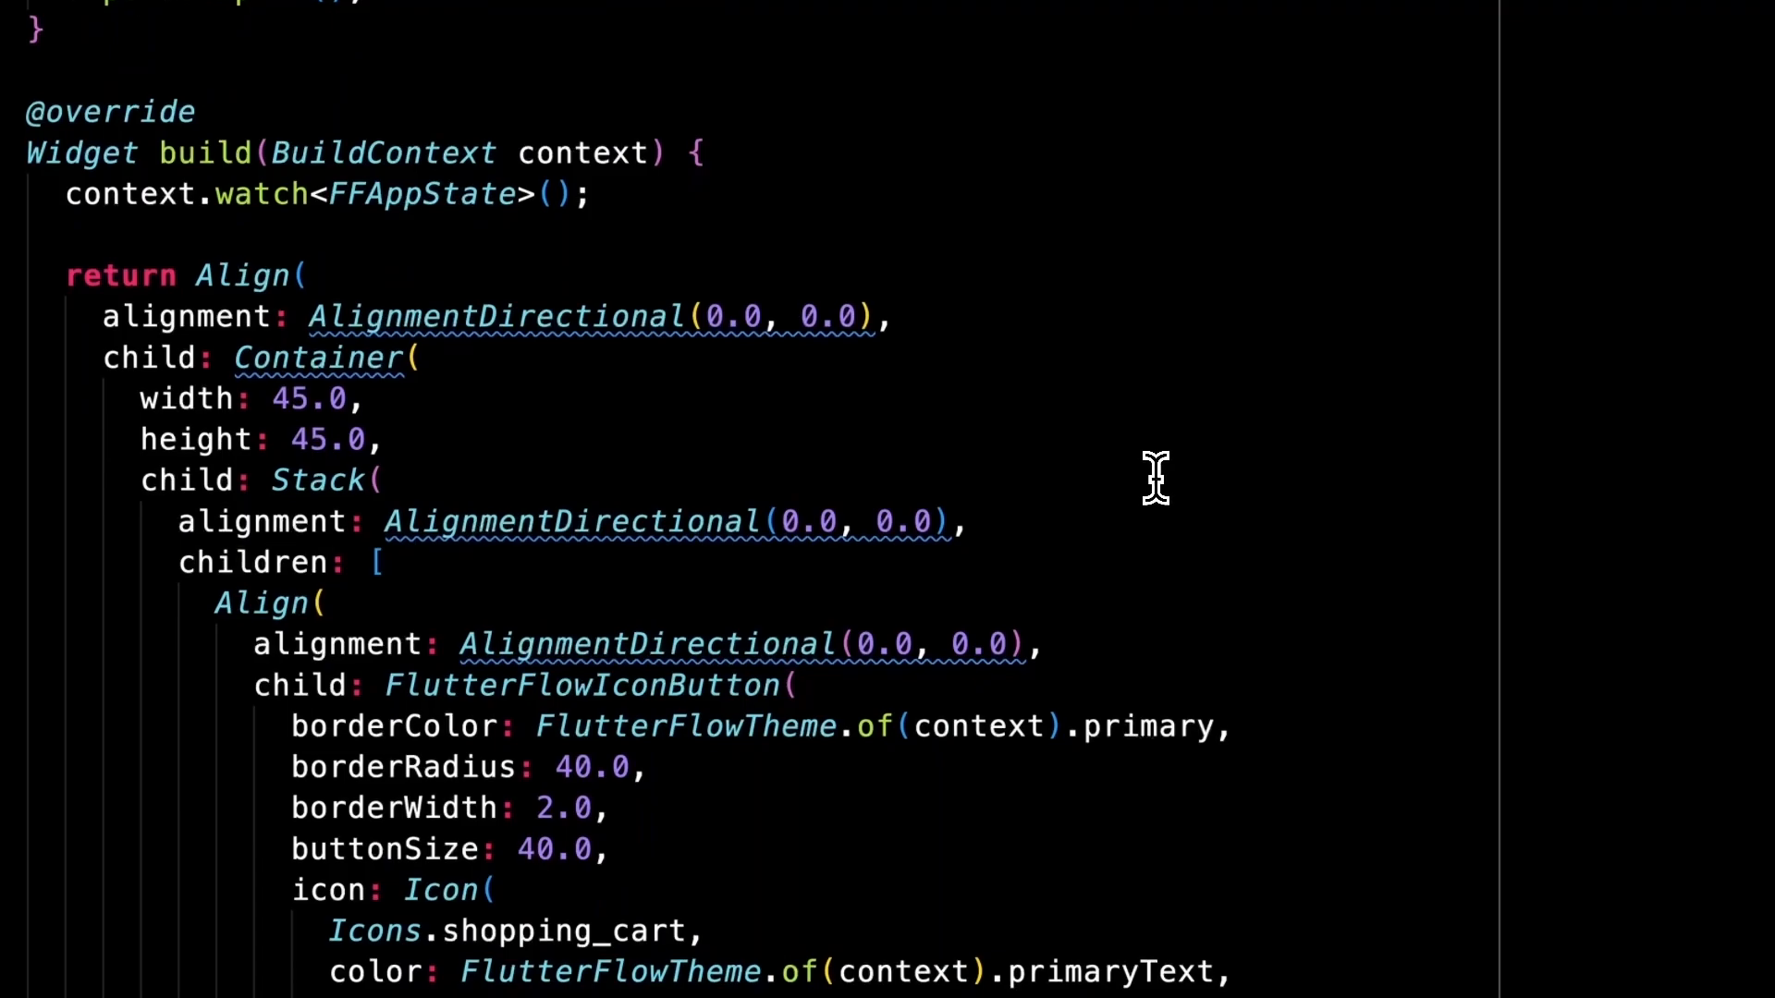
pyautogui.scroll(-12, 1156, 477)
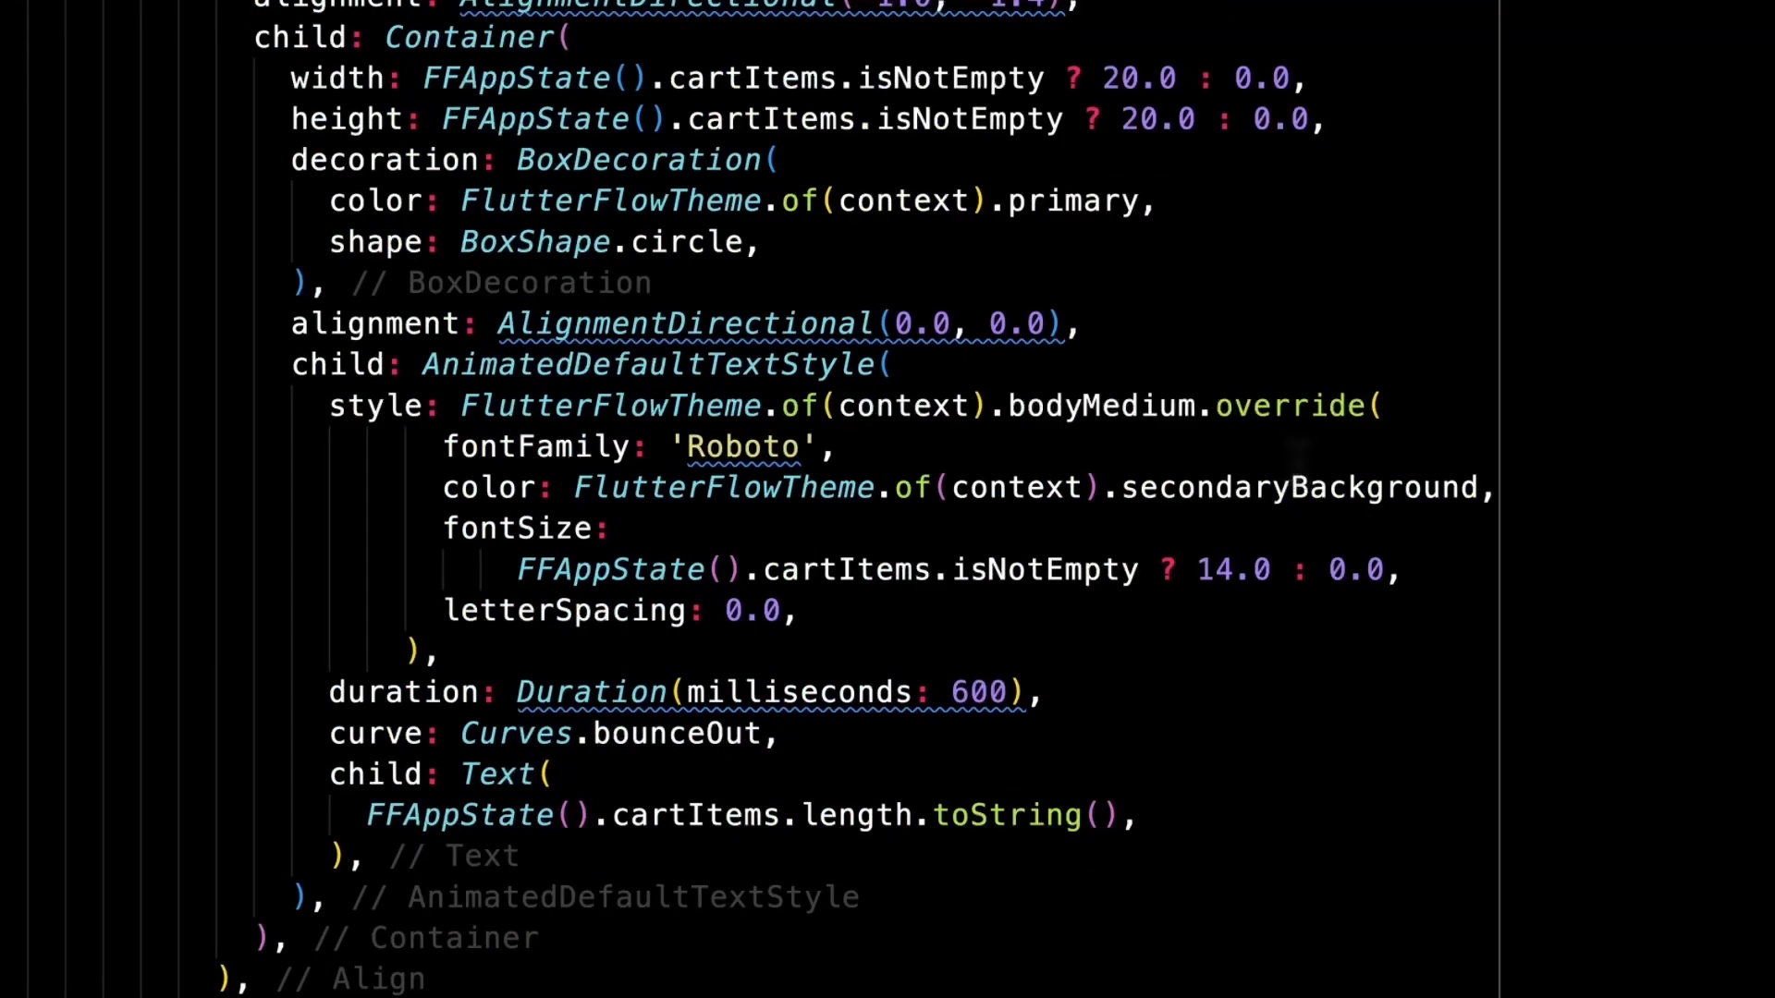
# - Examine the Text child showing the cartItems length and the AnimatedDefaultTextStyle that wraps it
pyautogui.click(552, 774)
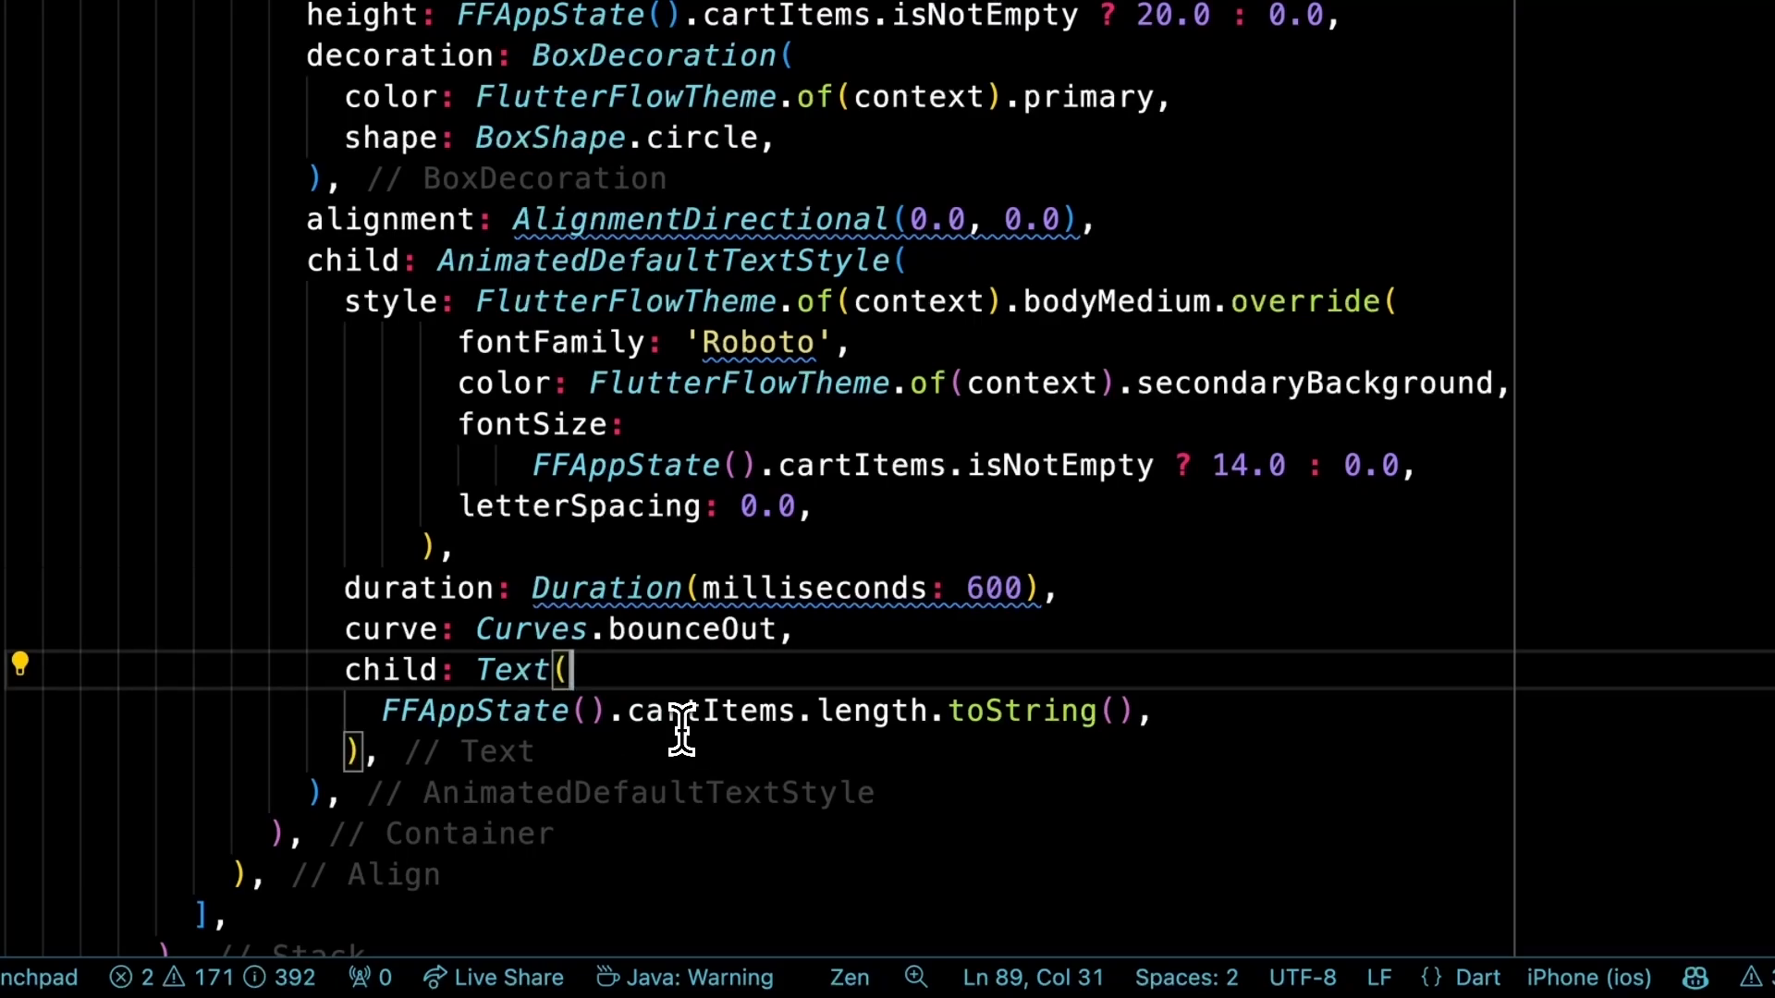
pyautogui.click(1162, 716)
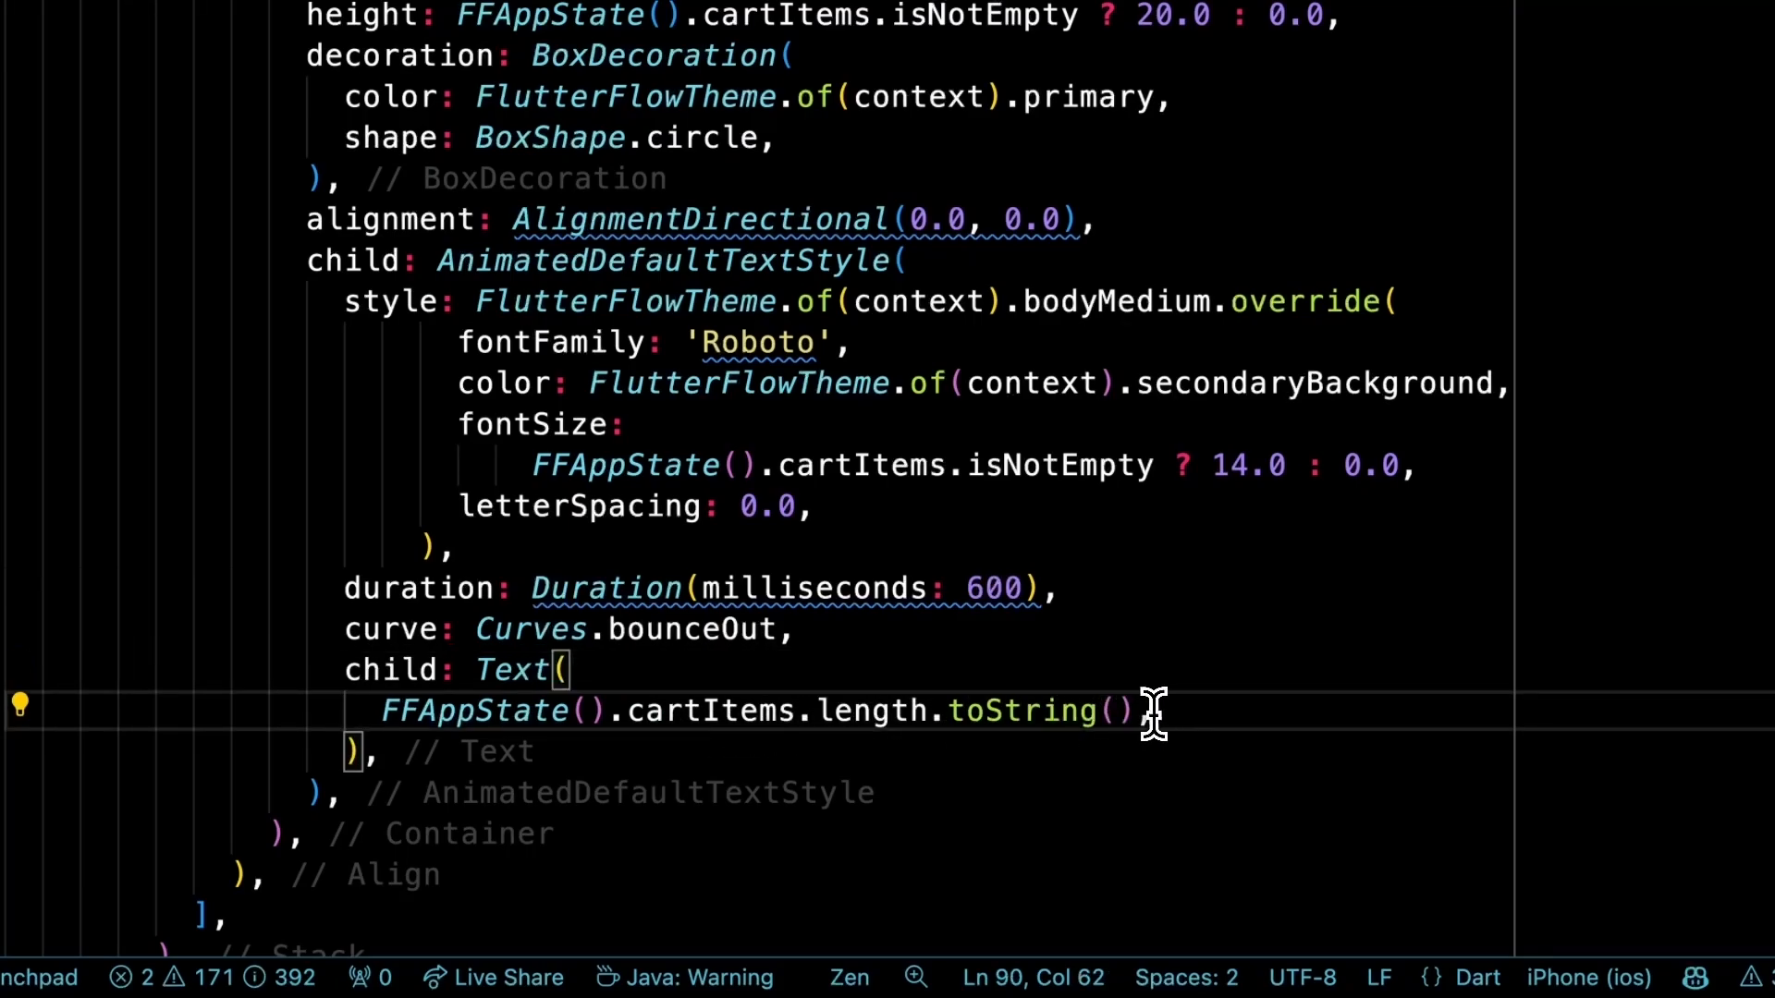
pyautogui.moveTo(360, 753); pyautogui.dragTo(346, 671)
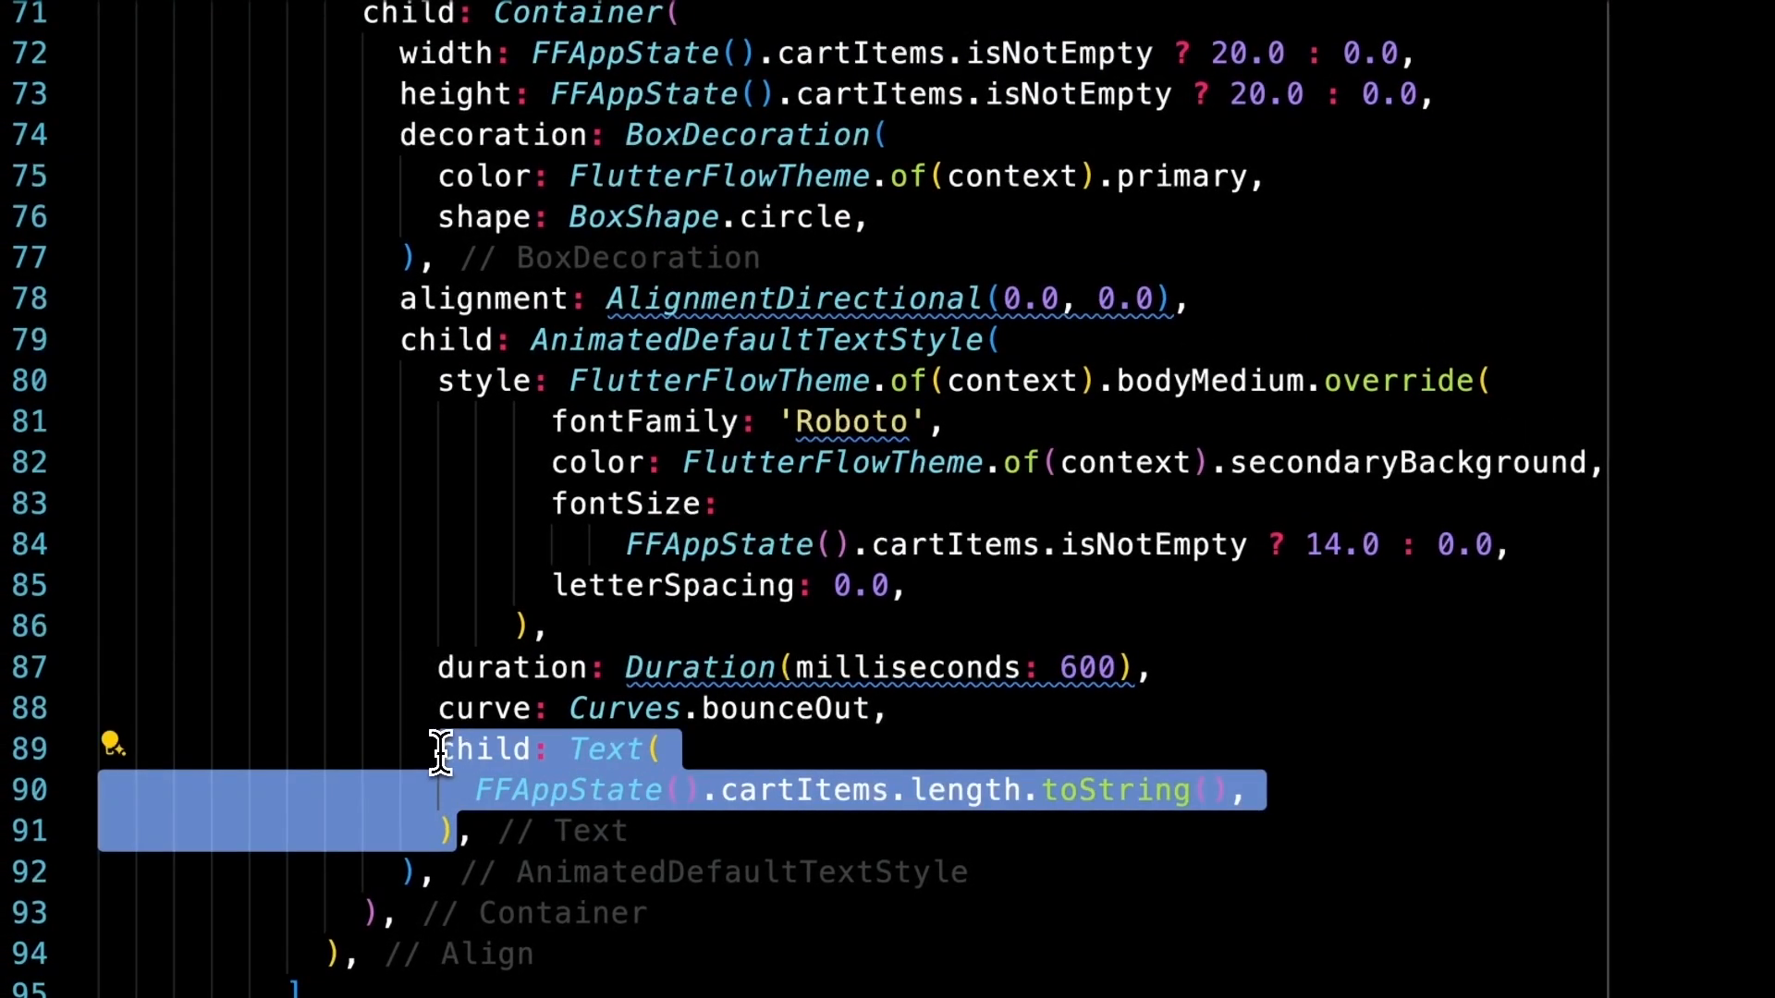
pyautogui.click(423, 751)
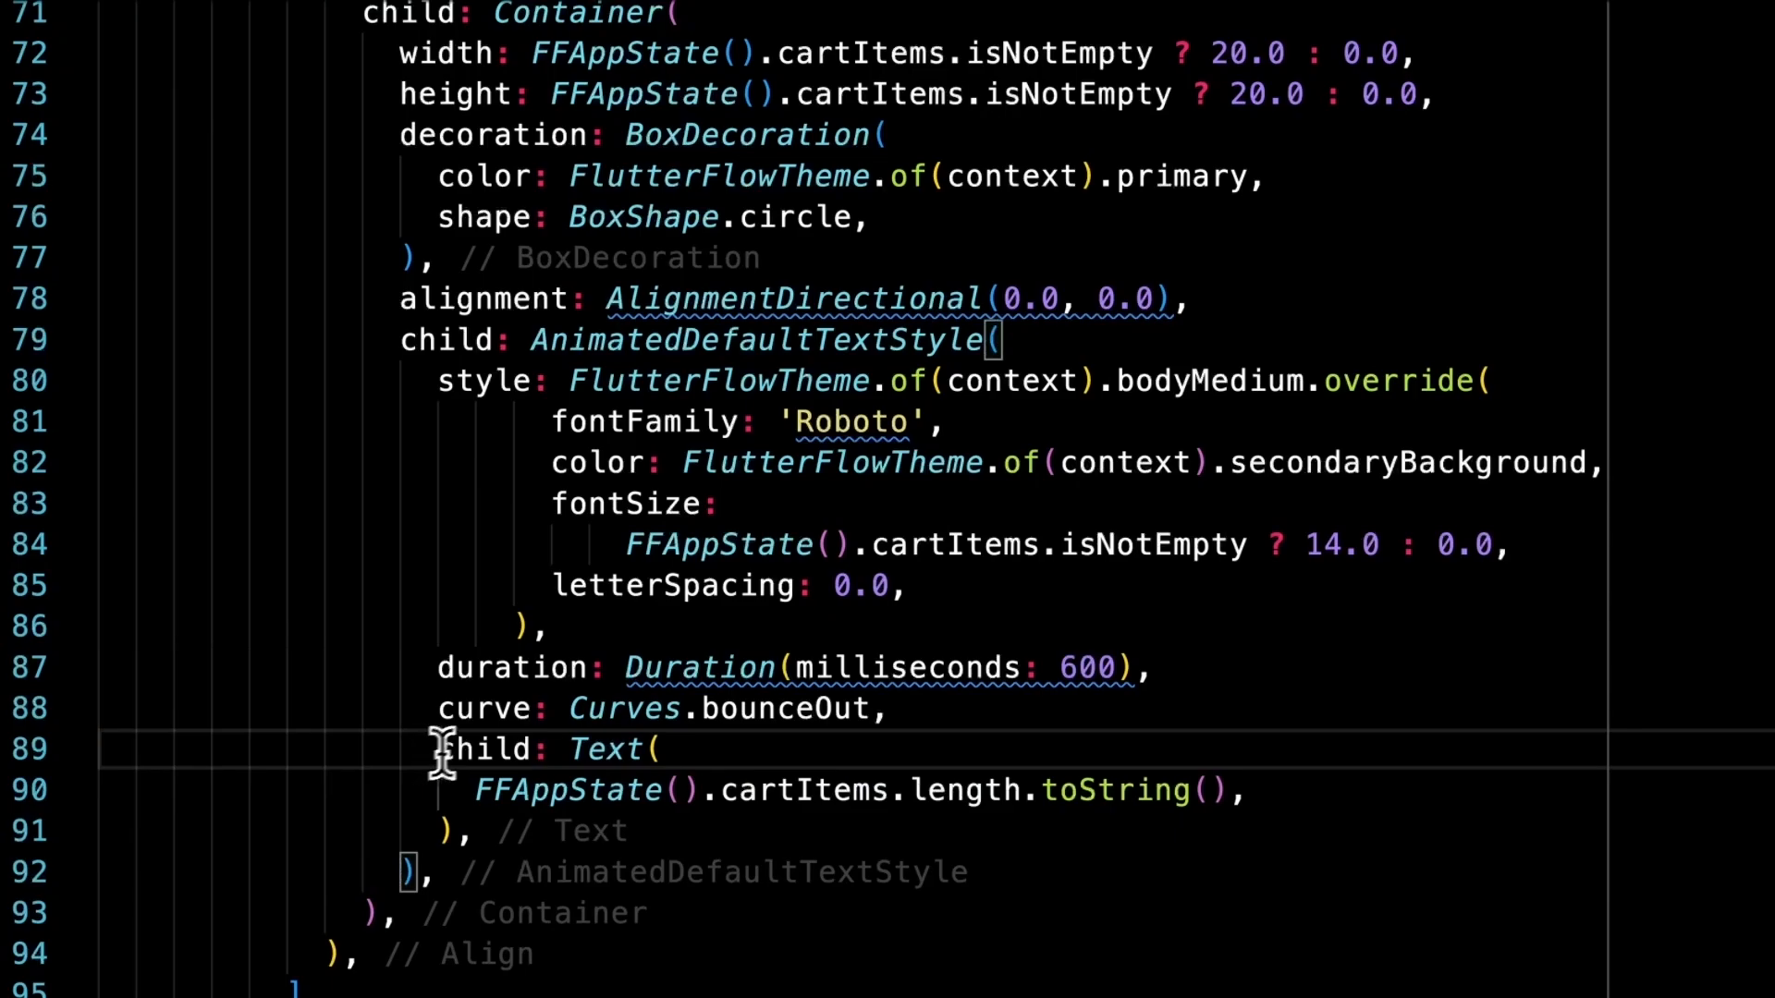
pyautogui.moveTo(564, 346)
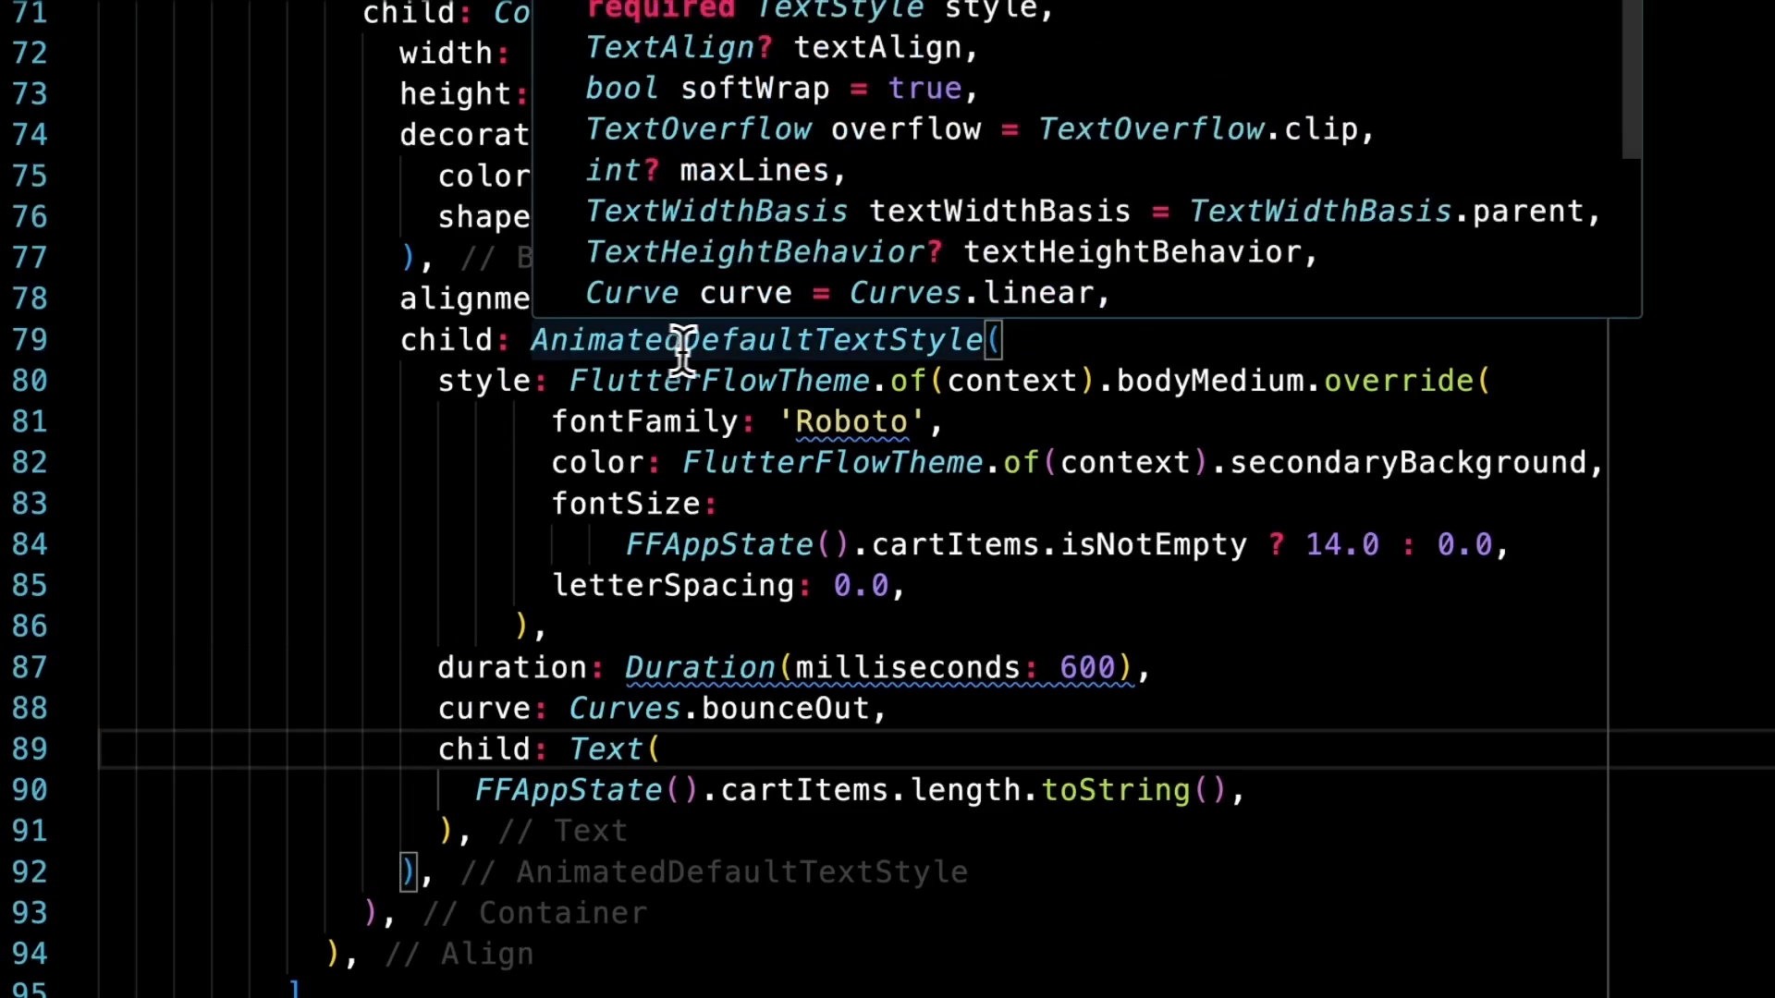
pyautogui.click(1045, 343)
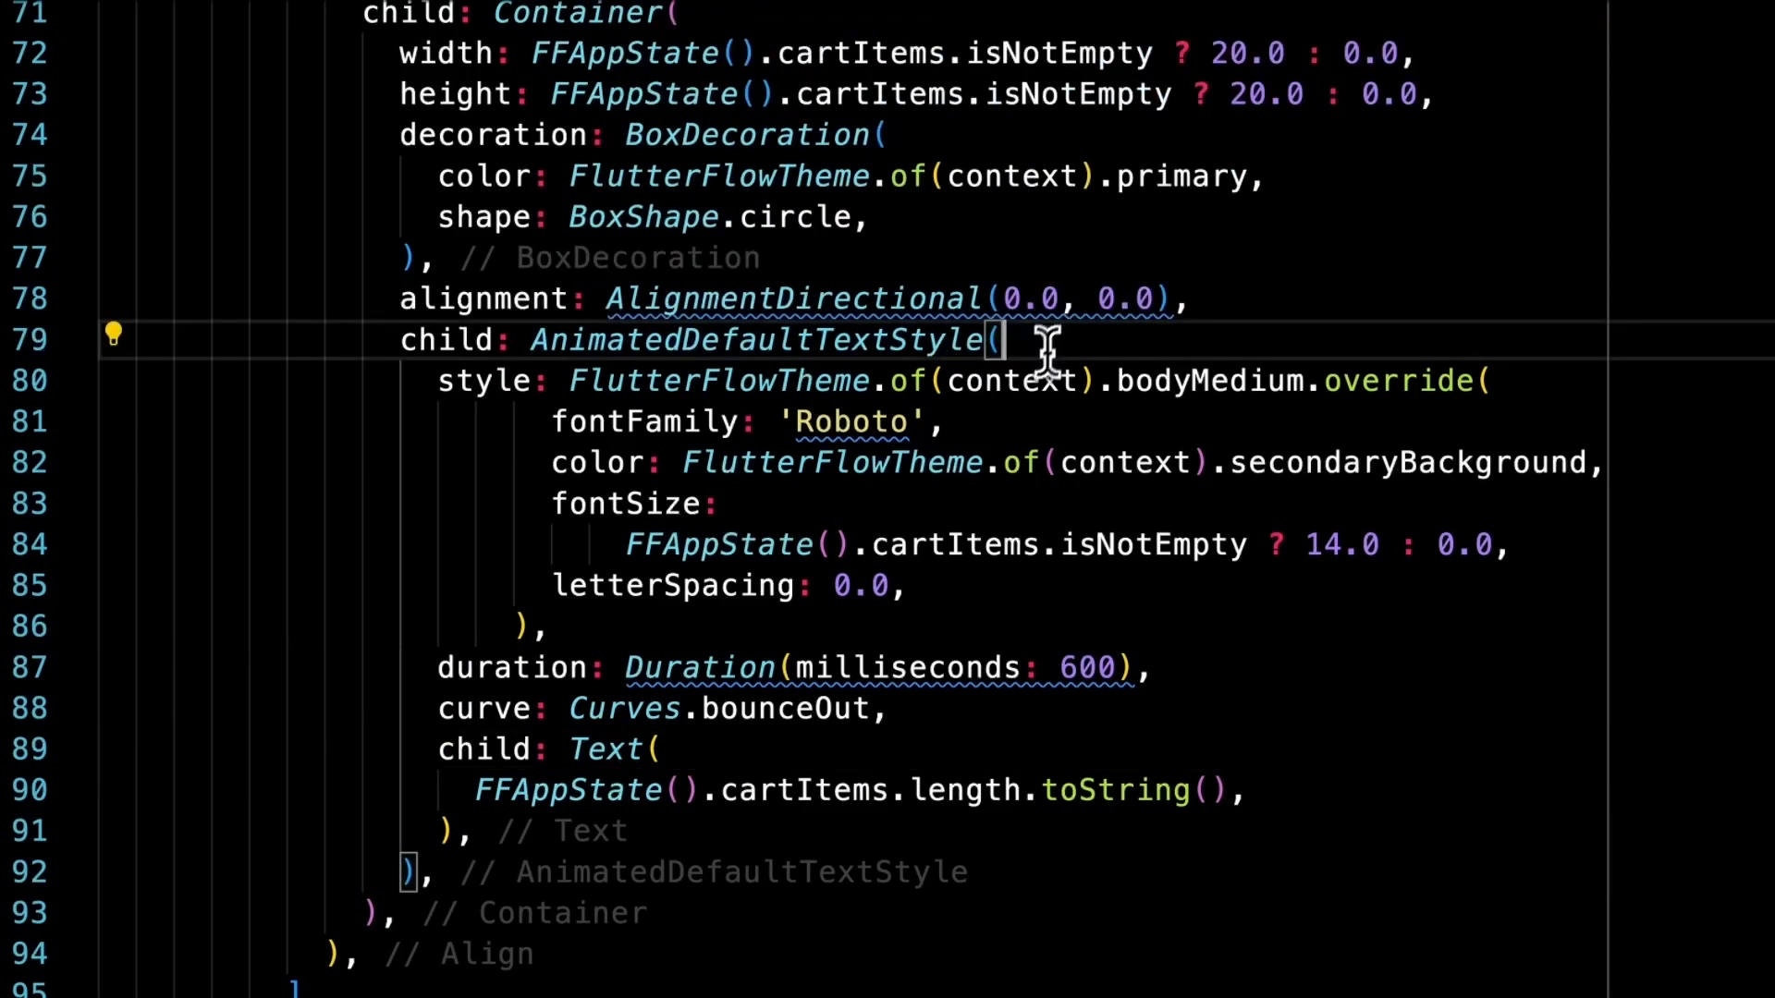
# - Examine the conditional fontSize, the duration and the curve of the cart counter's AnimatedDefaultTextStyle
pyautogui.moveTo(624, 670)
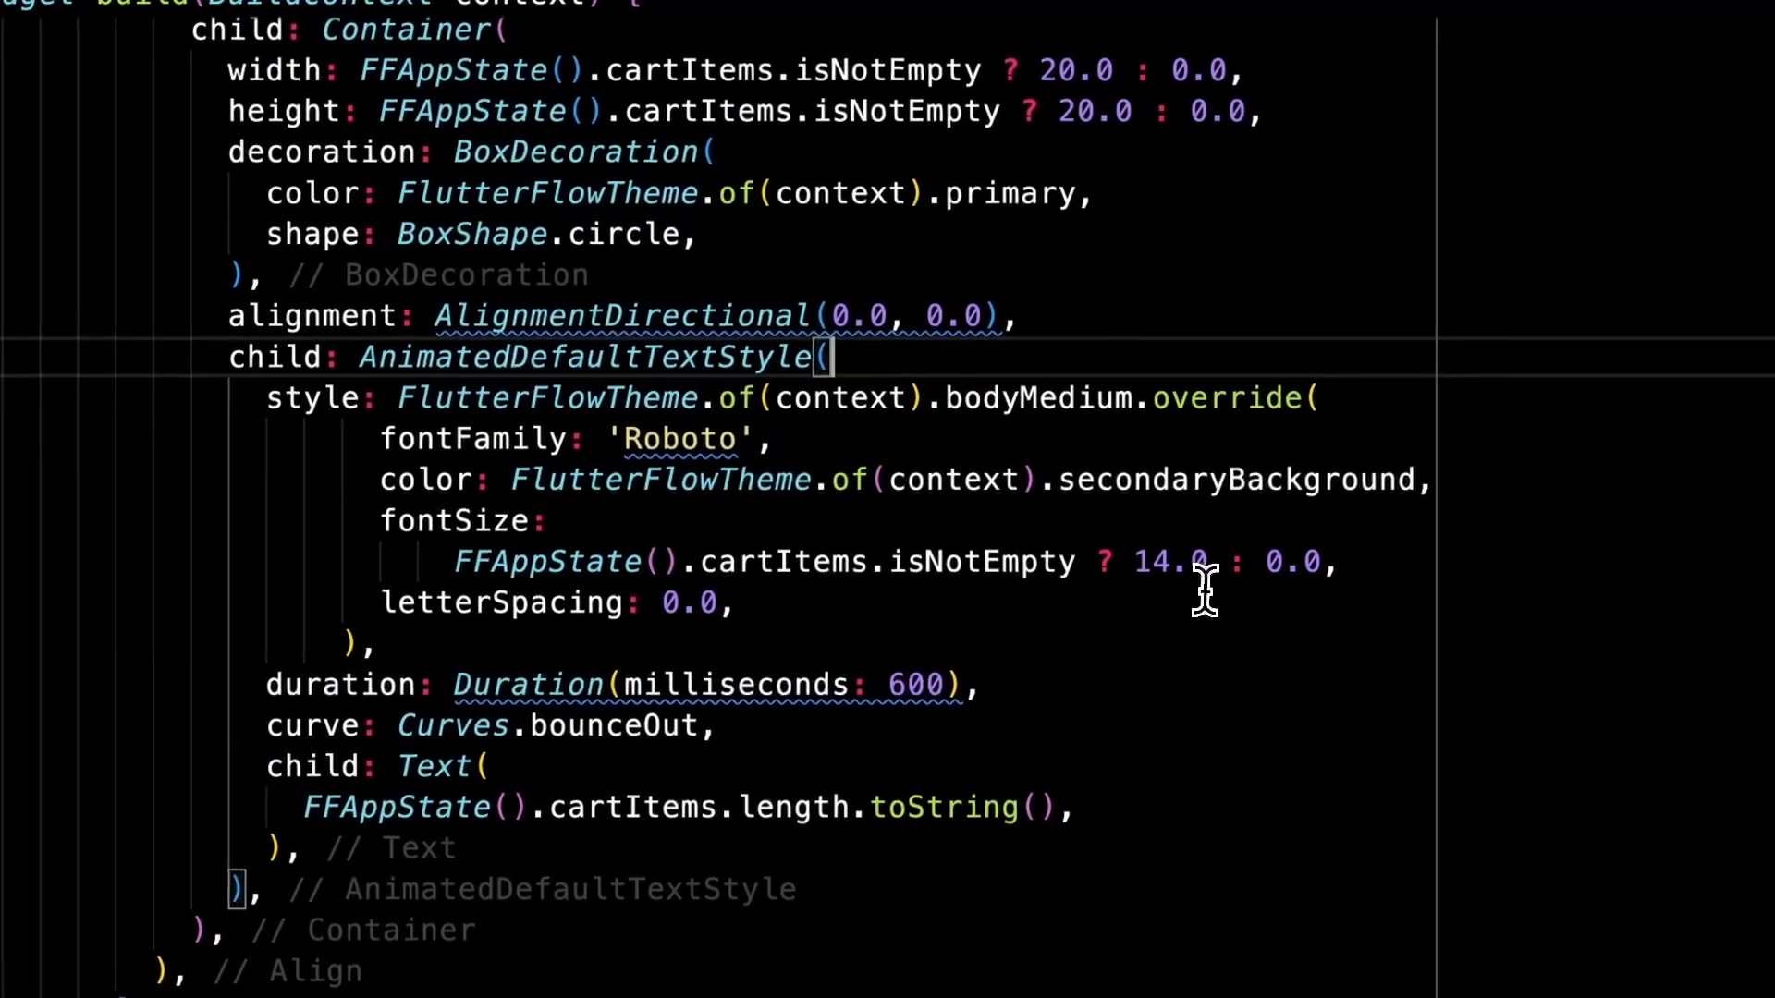
pyautogui.moveTo(1193, 559)
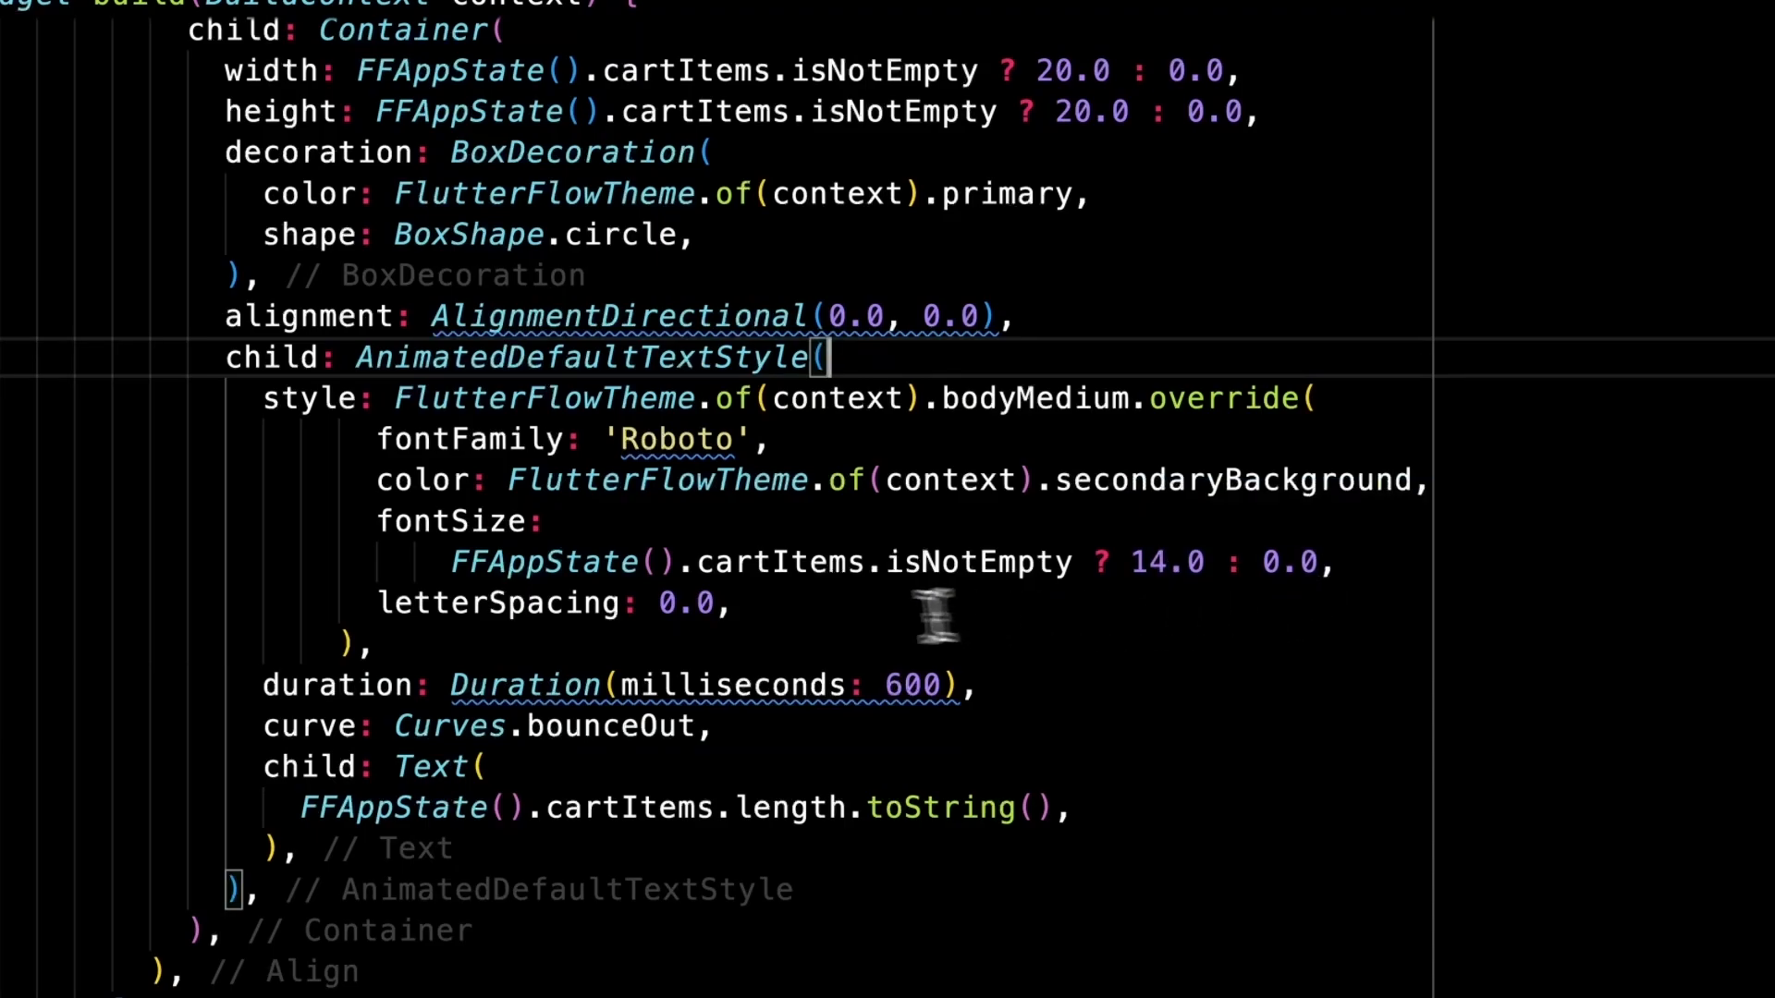
pyautogui.click(1354, 564)
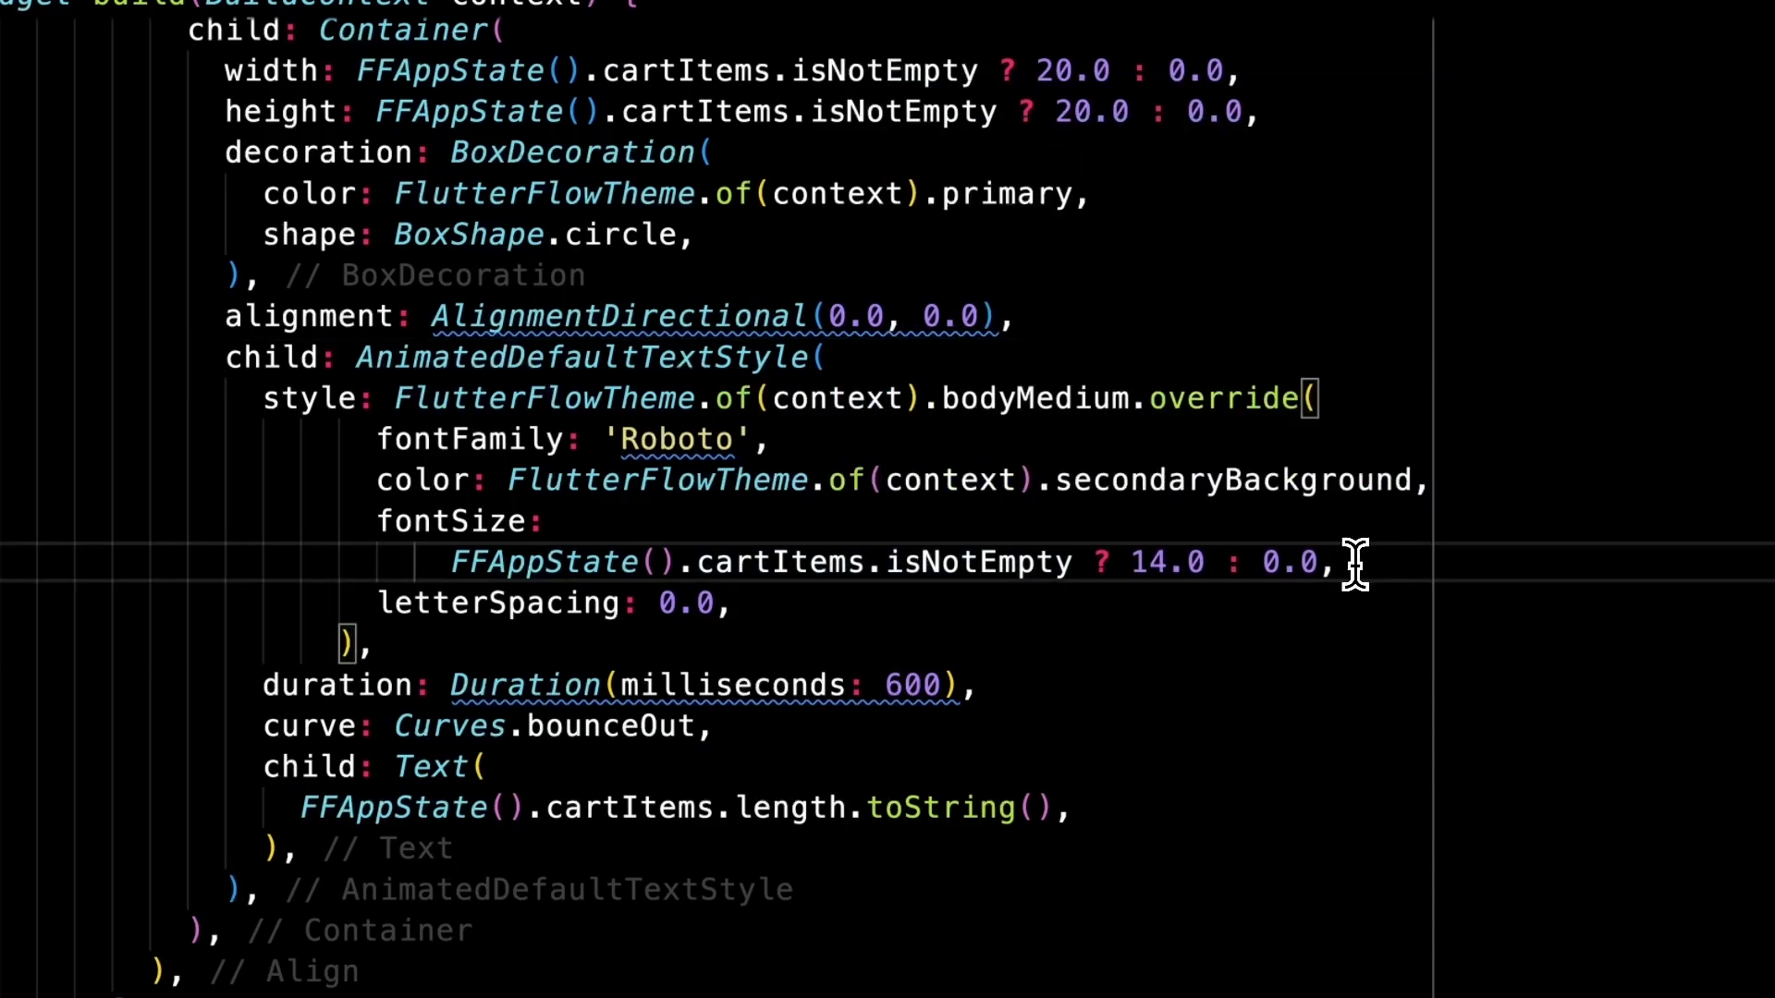
pyautogui.moveTo(384, 524)
pyautogui.click(1169, 729)
pyautogui.click(1169, 654)
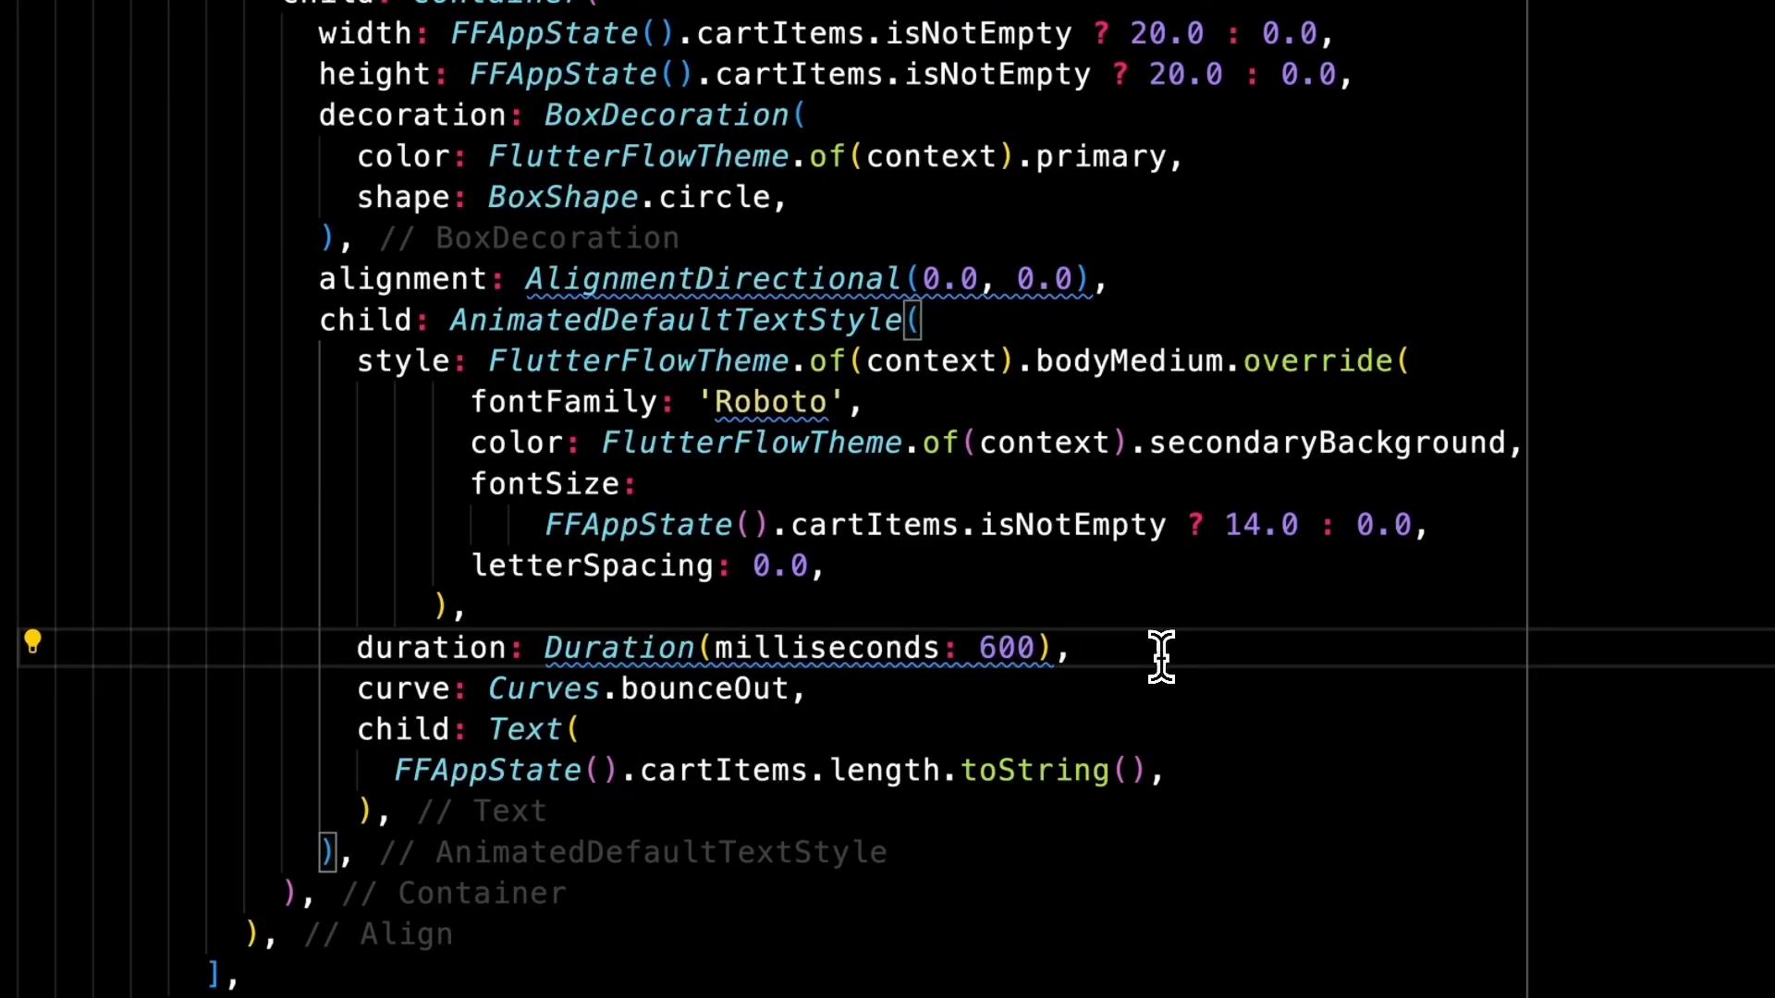
pyautogui.click(1000, 694)
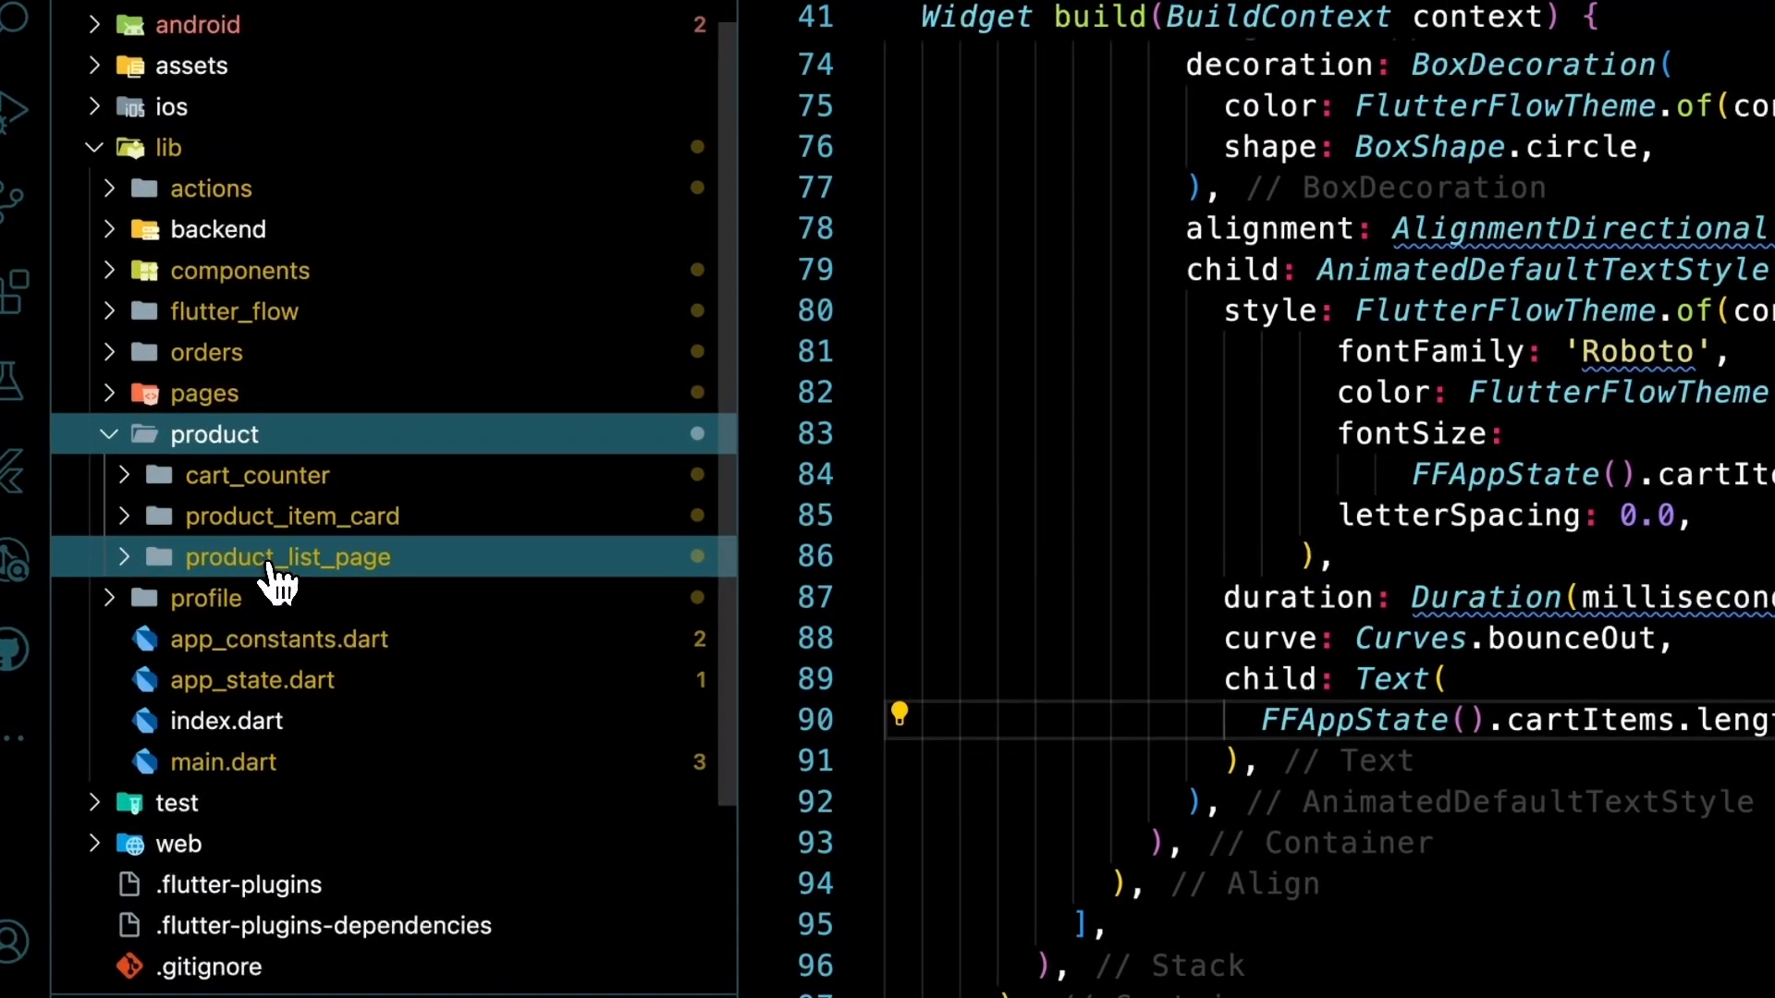
# - Open product_list_page_widget.dart and examine the Hero with its profileAvatarTag around the ProfileAvatarWidget
pyautogui.click(278, 574)
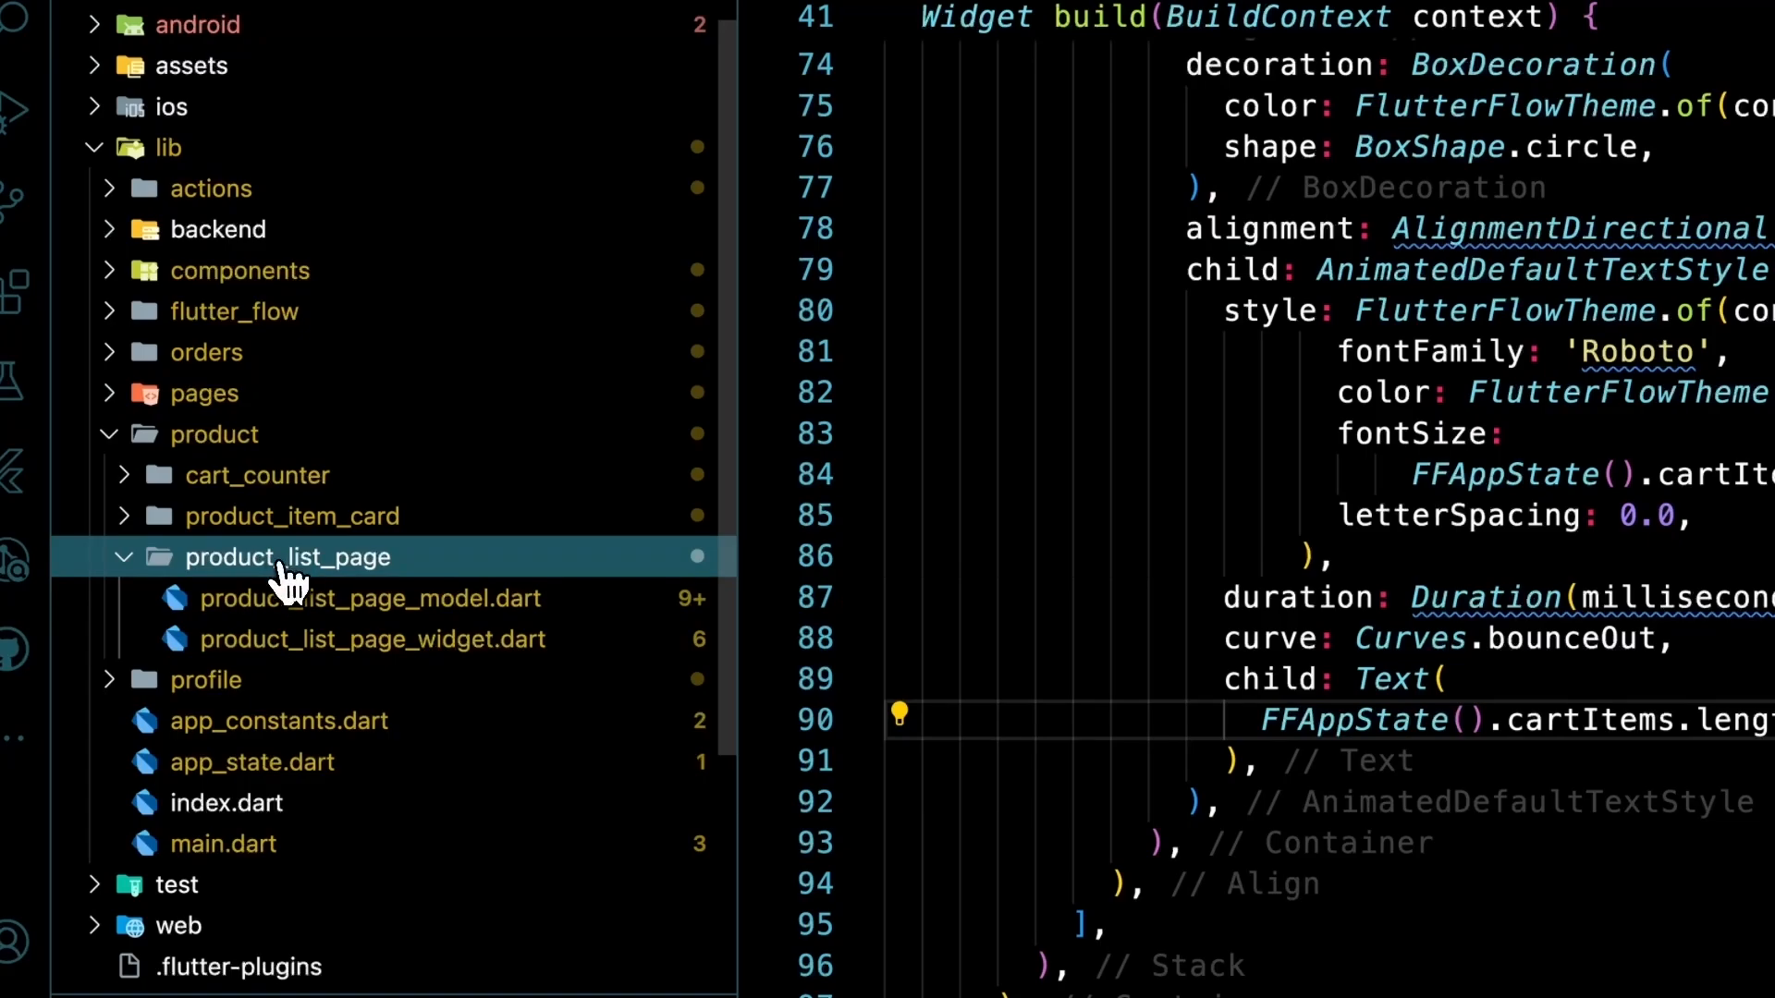
pyautogui.click(334, 643)
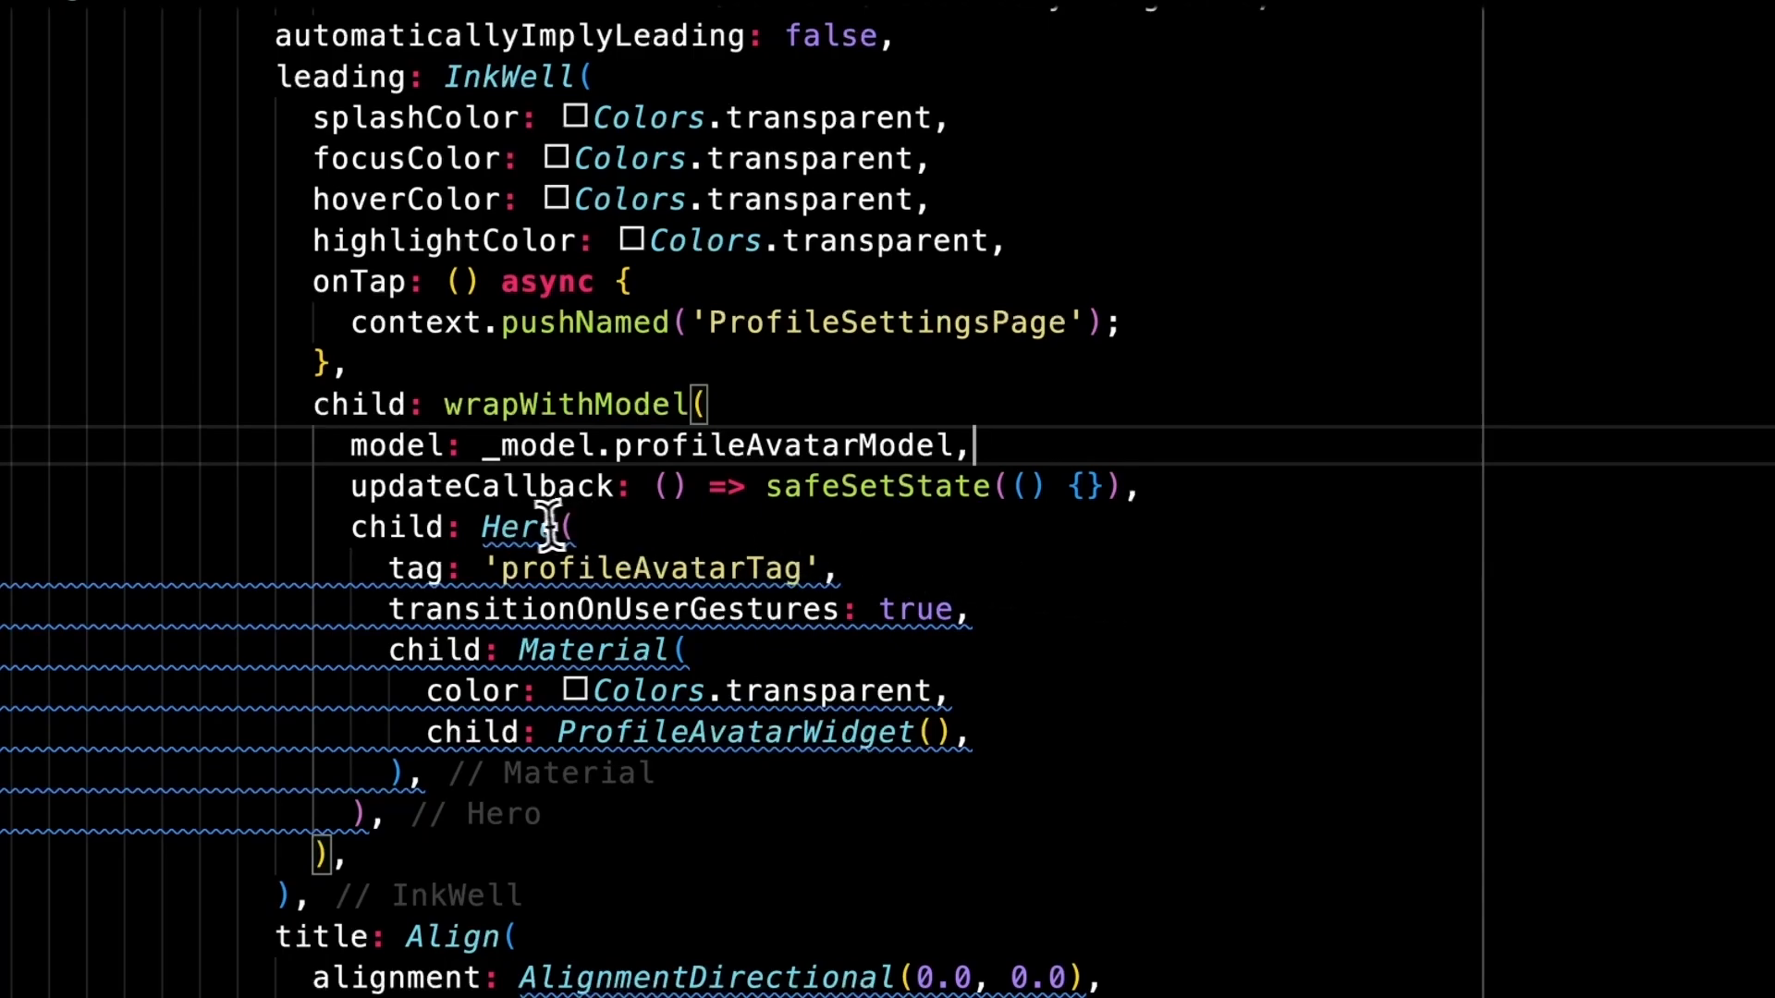
pyautogui.click(675, 528)
pyautogui.click(869, 735)
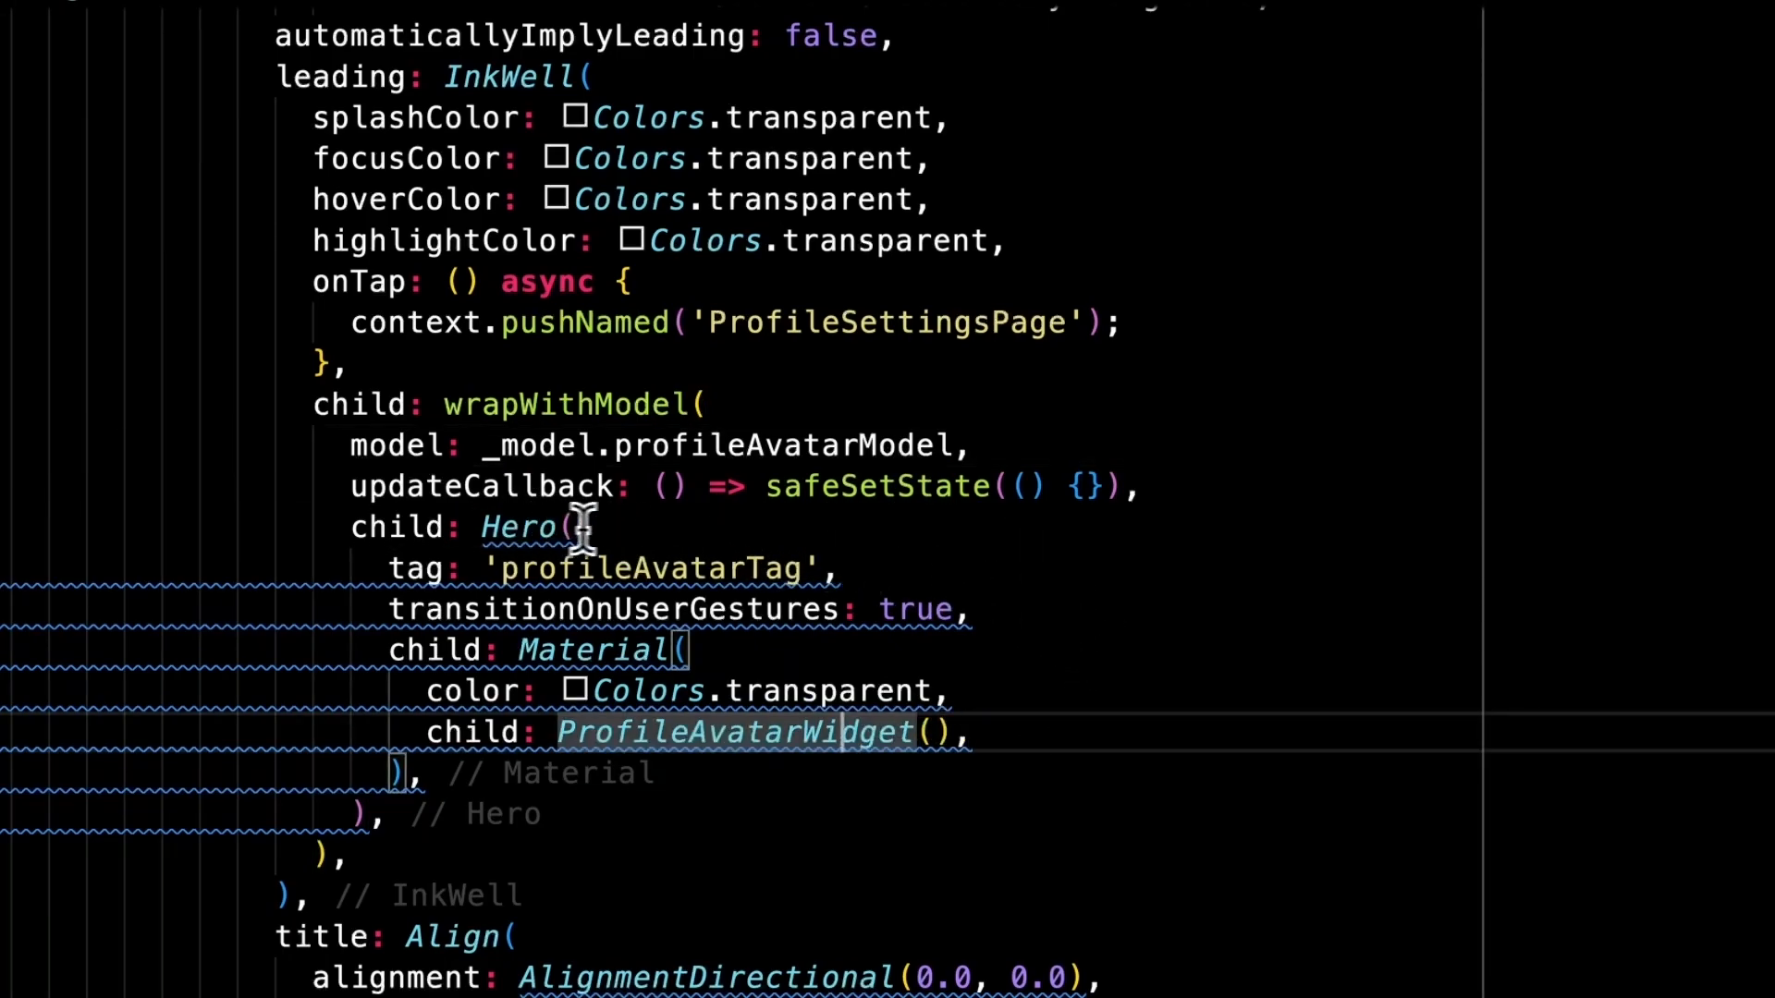
pyautogui.click(611, 527)
pyautogui.click(1032, 571)
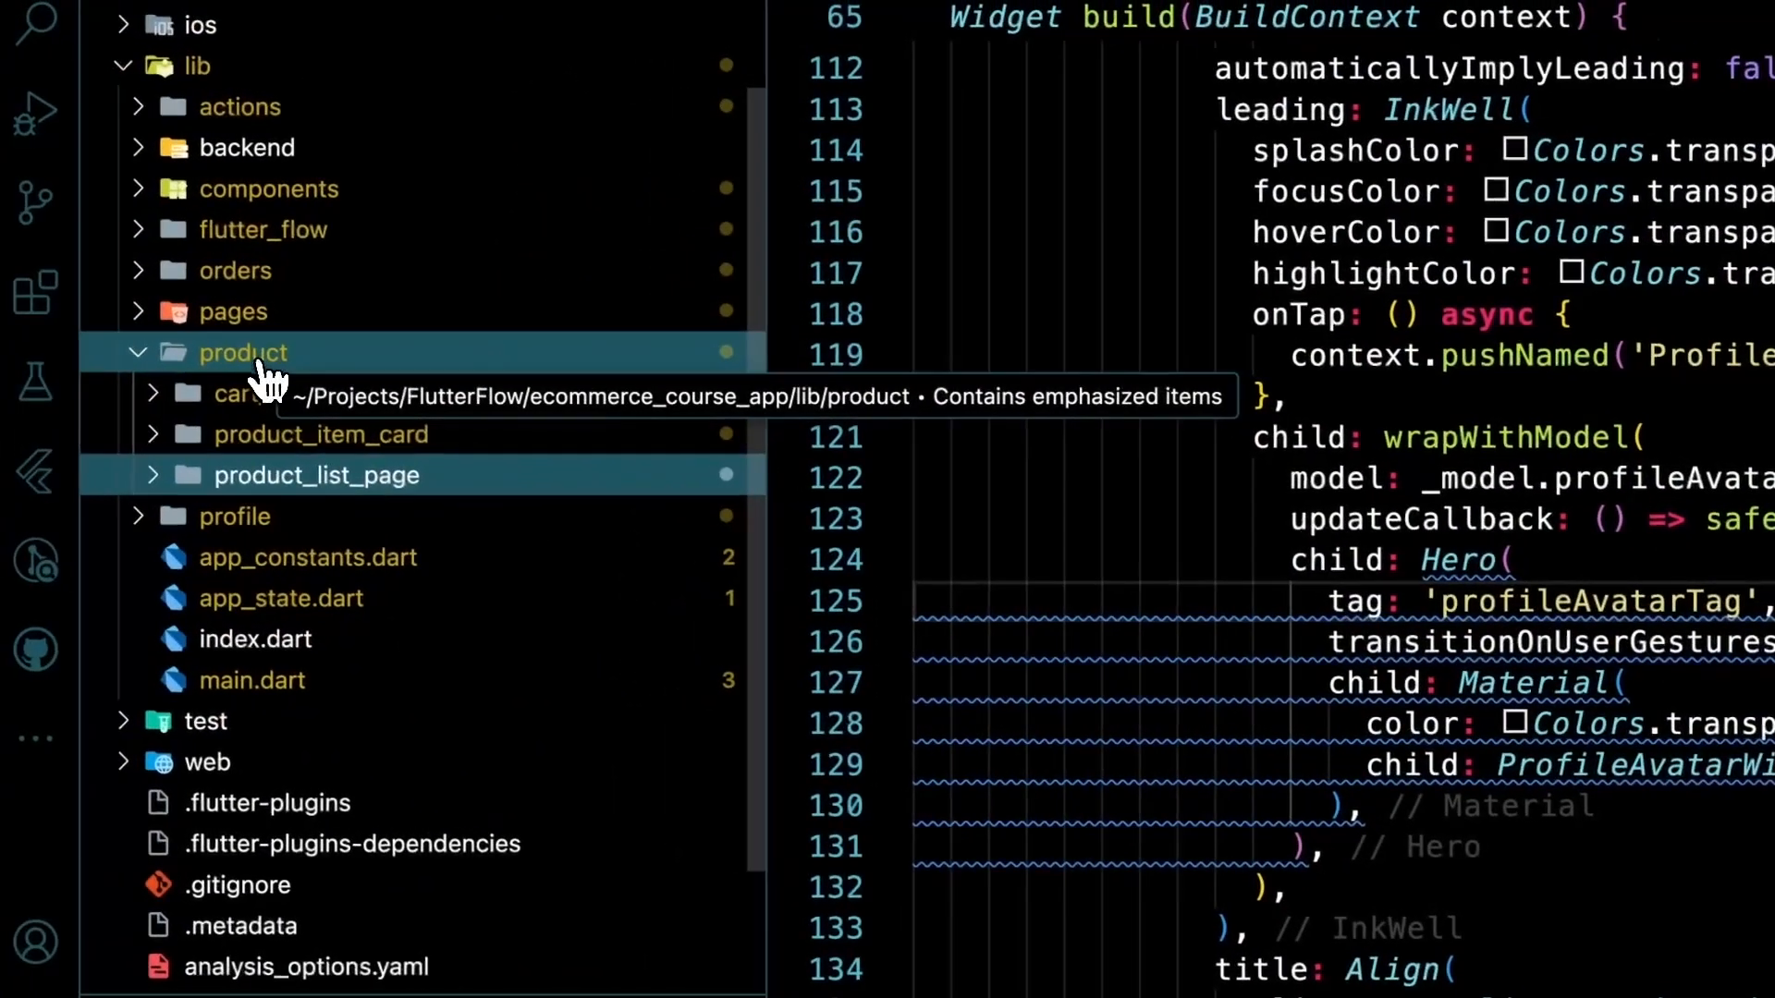
# - Open profile_settings_page_widget.dart from the lib/profile/profile_settings_page folder to find its profile avatar code
pyautogui.click(261, 360)
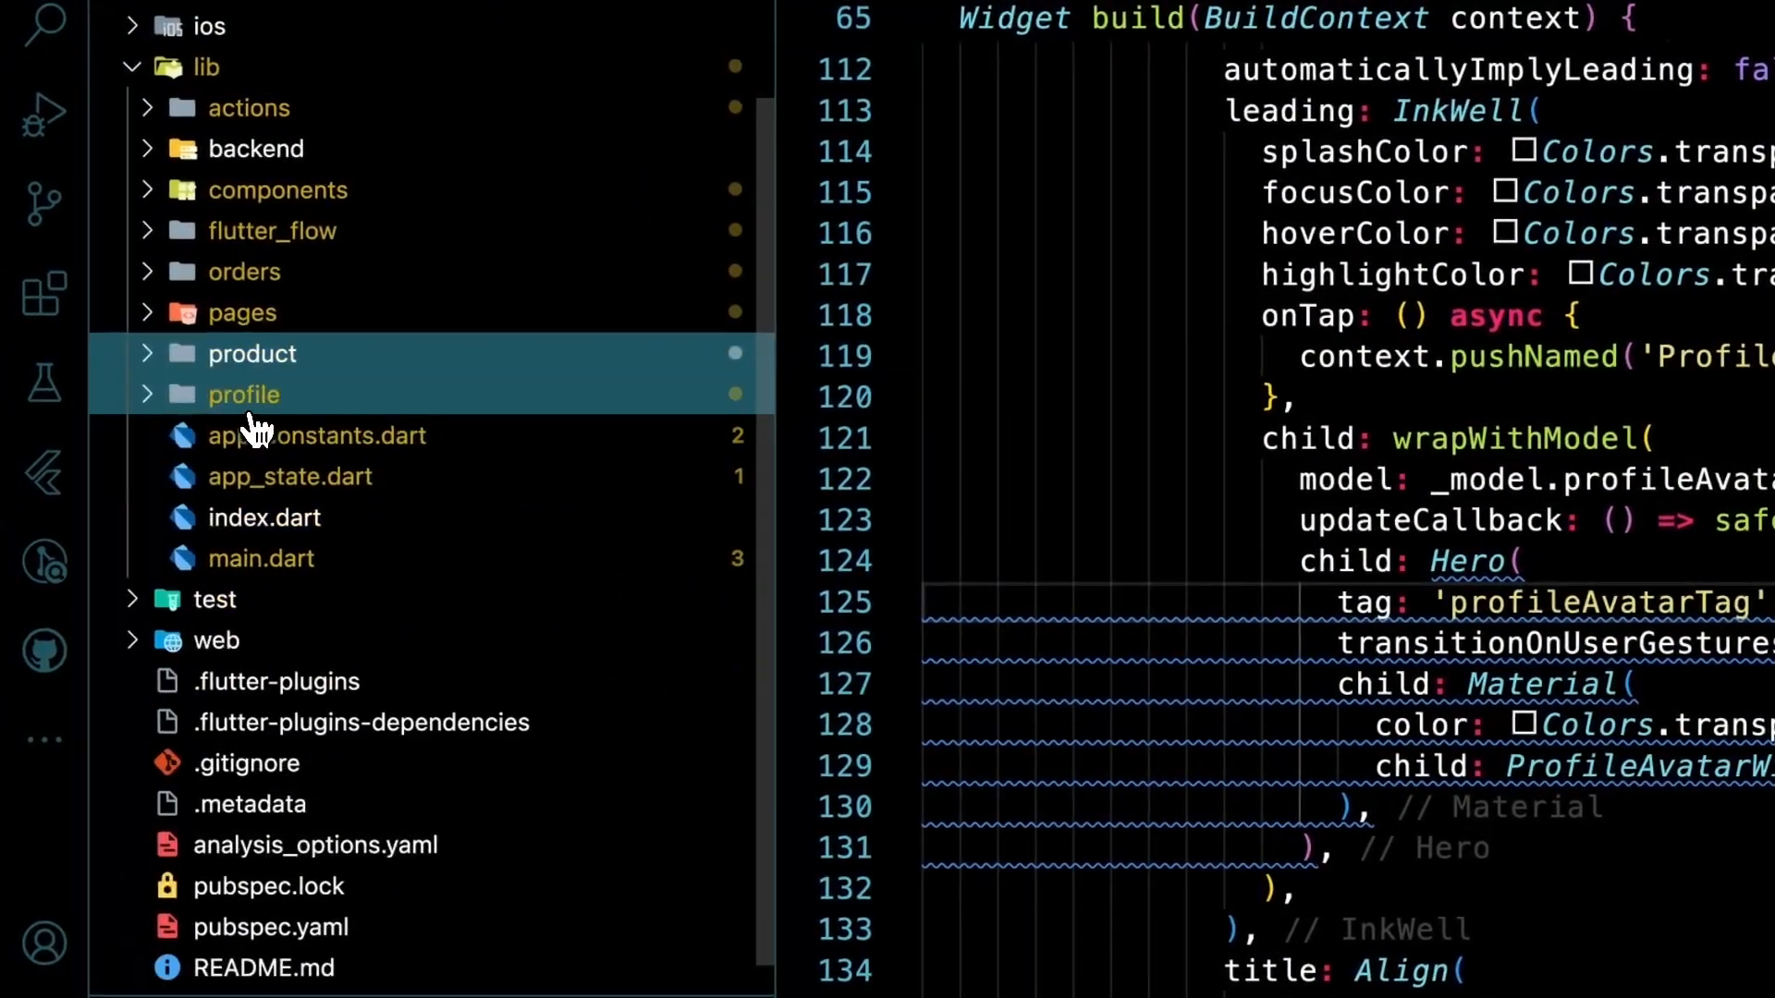
pyautogui.click(252, 406)
pyautogui.click(346, 603)
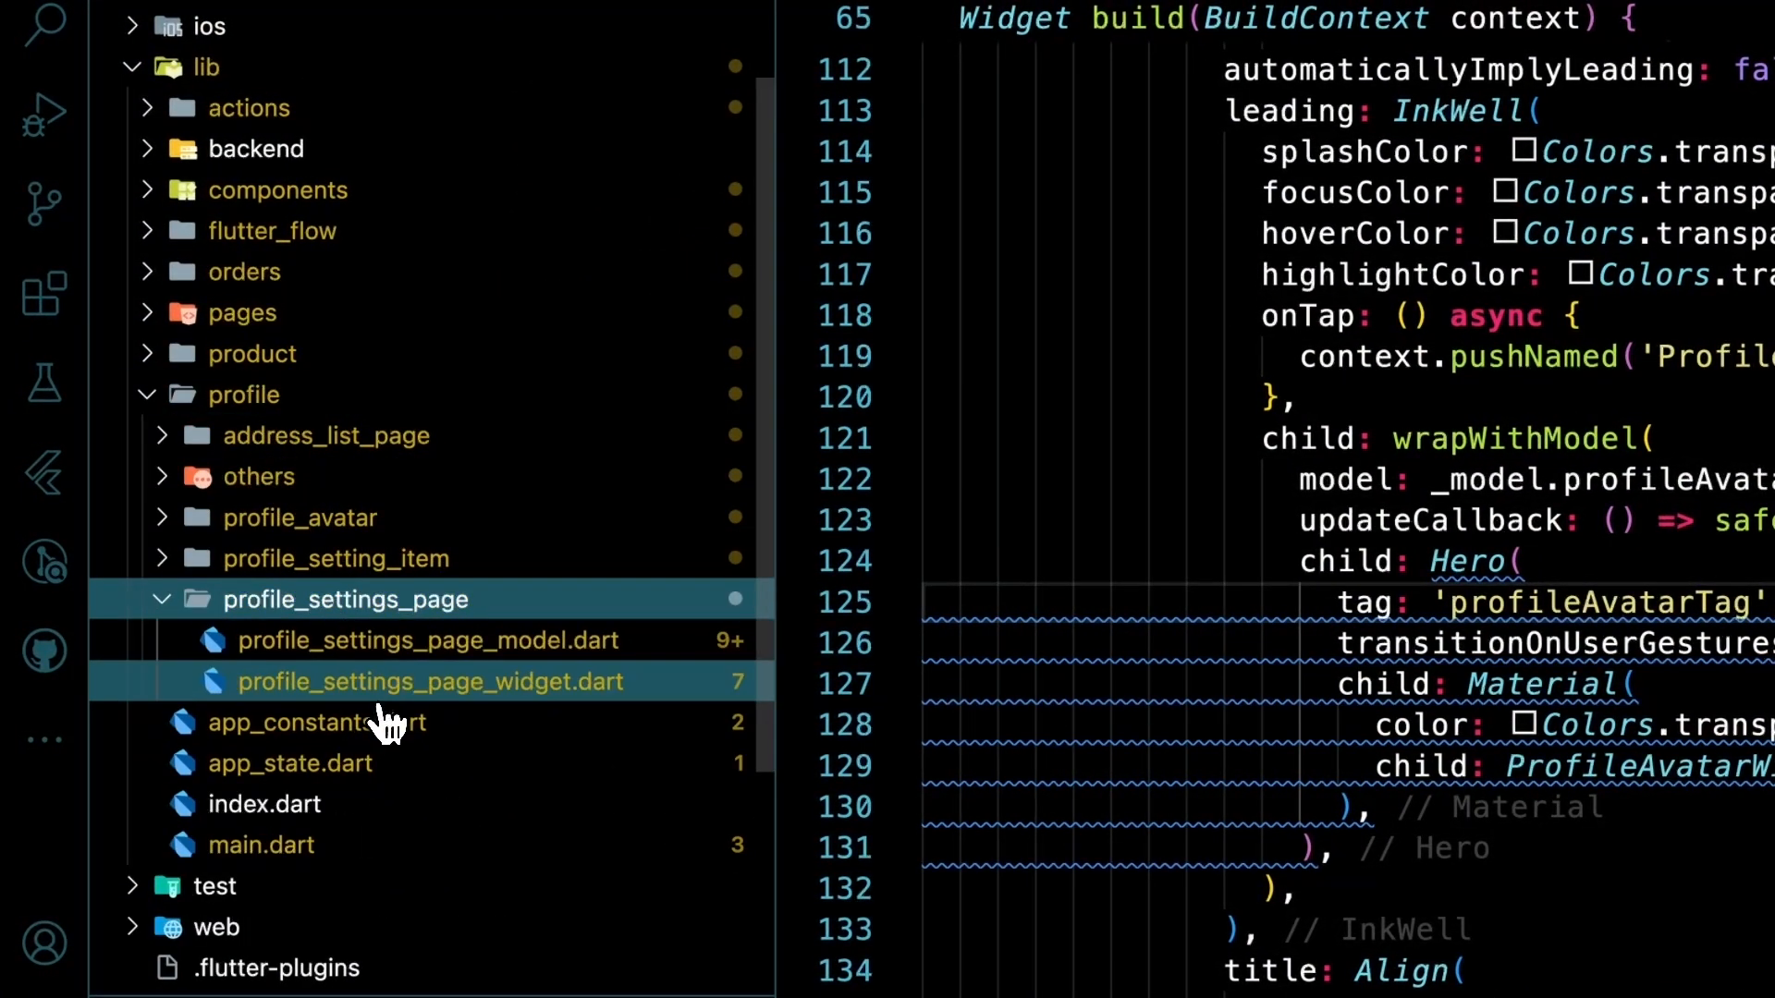
pyautogui.click(379, 684)
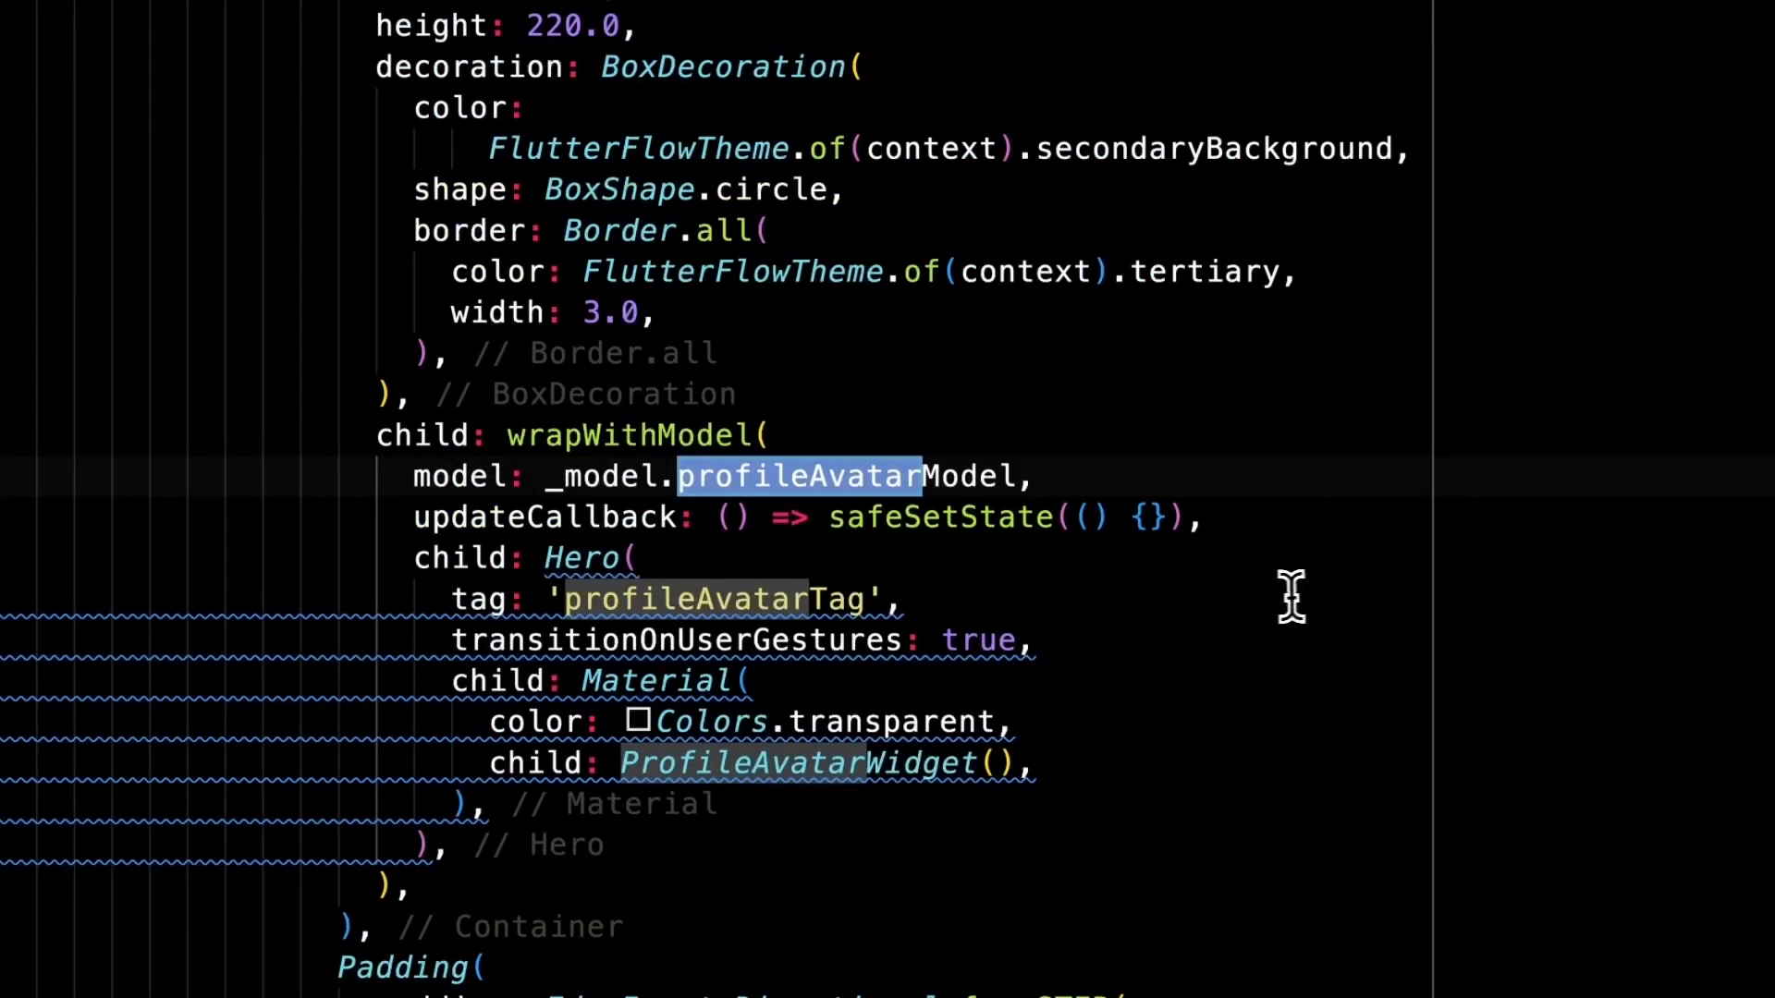
# - Examine the Hero, its profileAvatarTag and the ProfileAvatarWidget child on the profile settings page
pyautogui.moveTo(1292, 612); pyautogui.dragTo(1288, 622)
pyautogui.click(1227, 576)
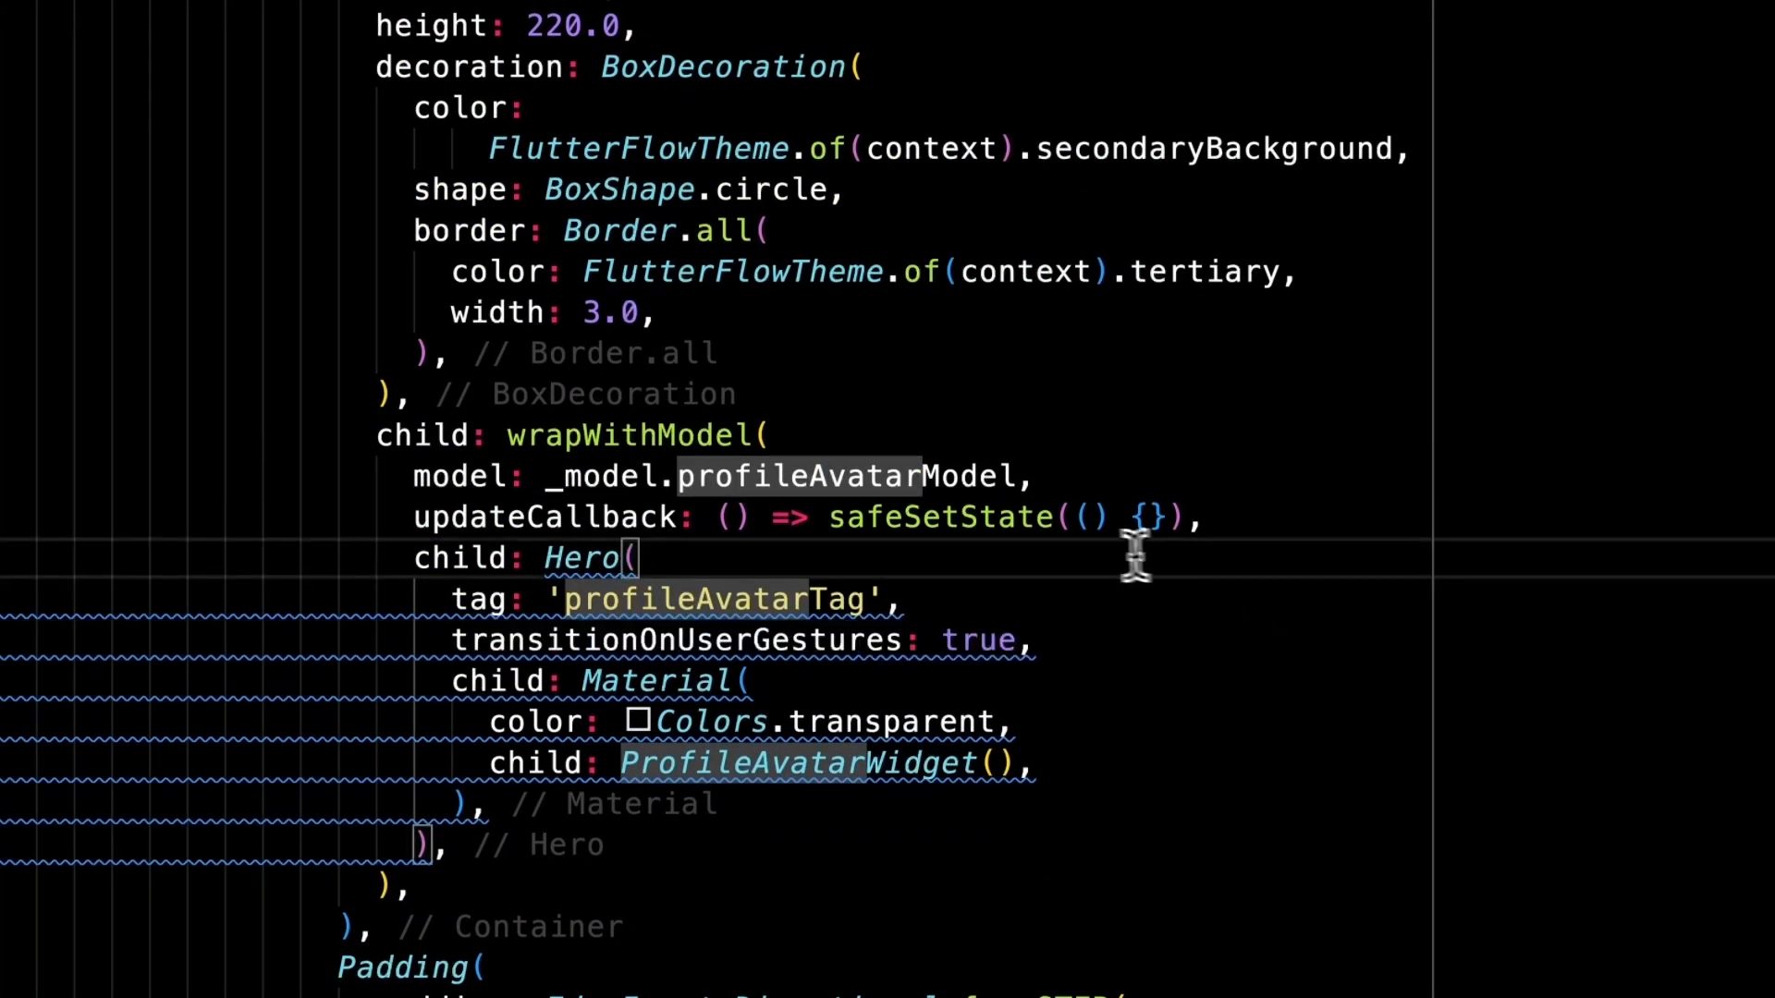
pyautogui.click(1143, 762)
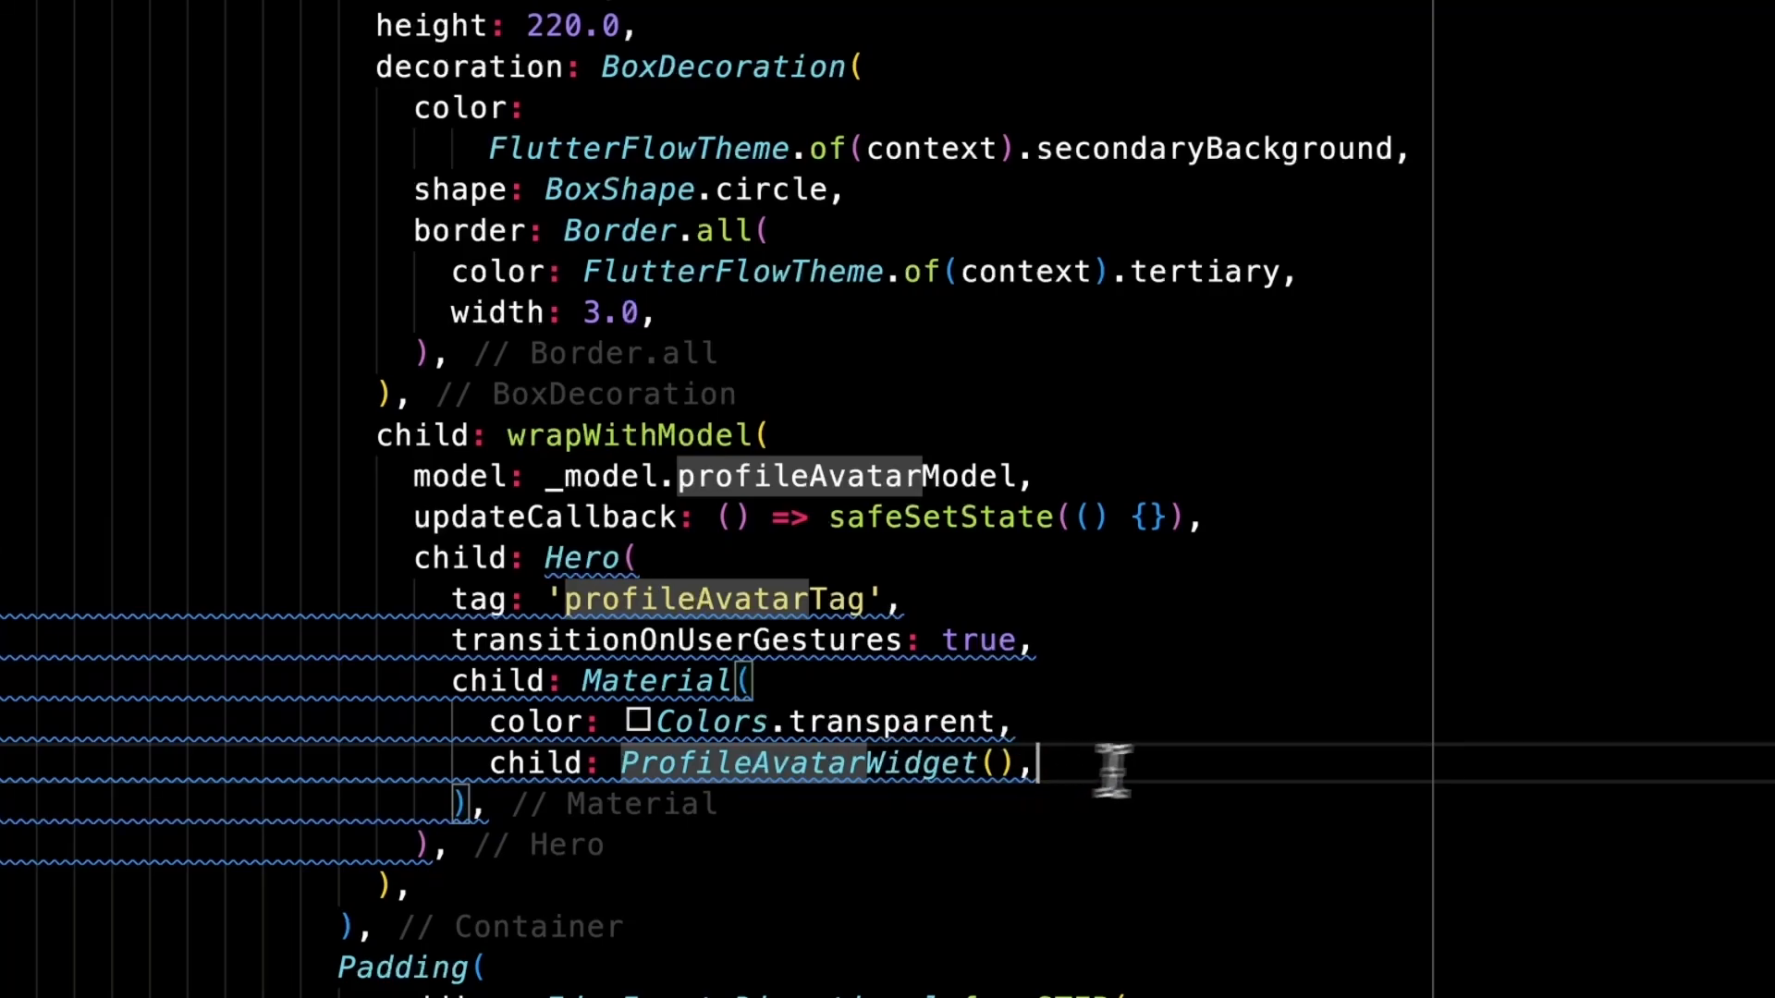
pyautogui.click(1018, 584)
pyautogui.click(744, 550)
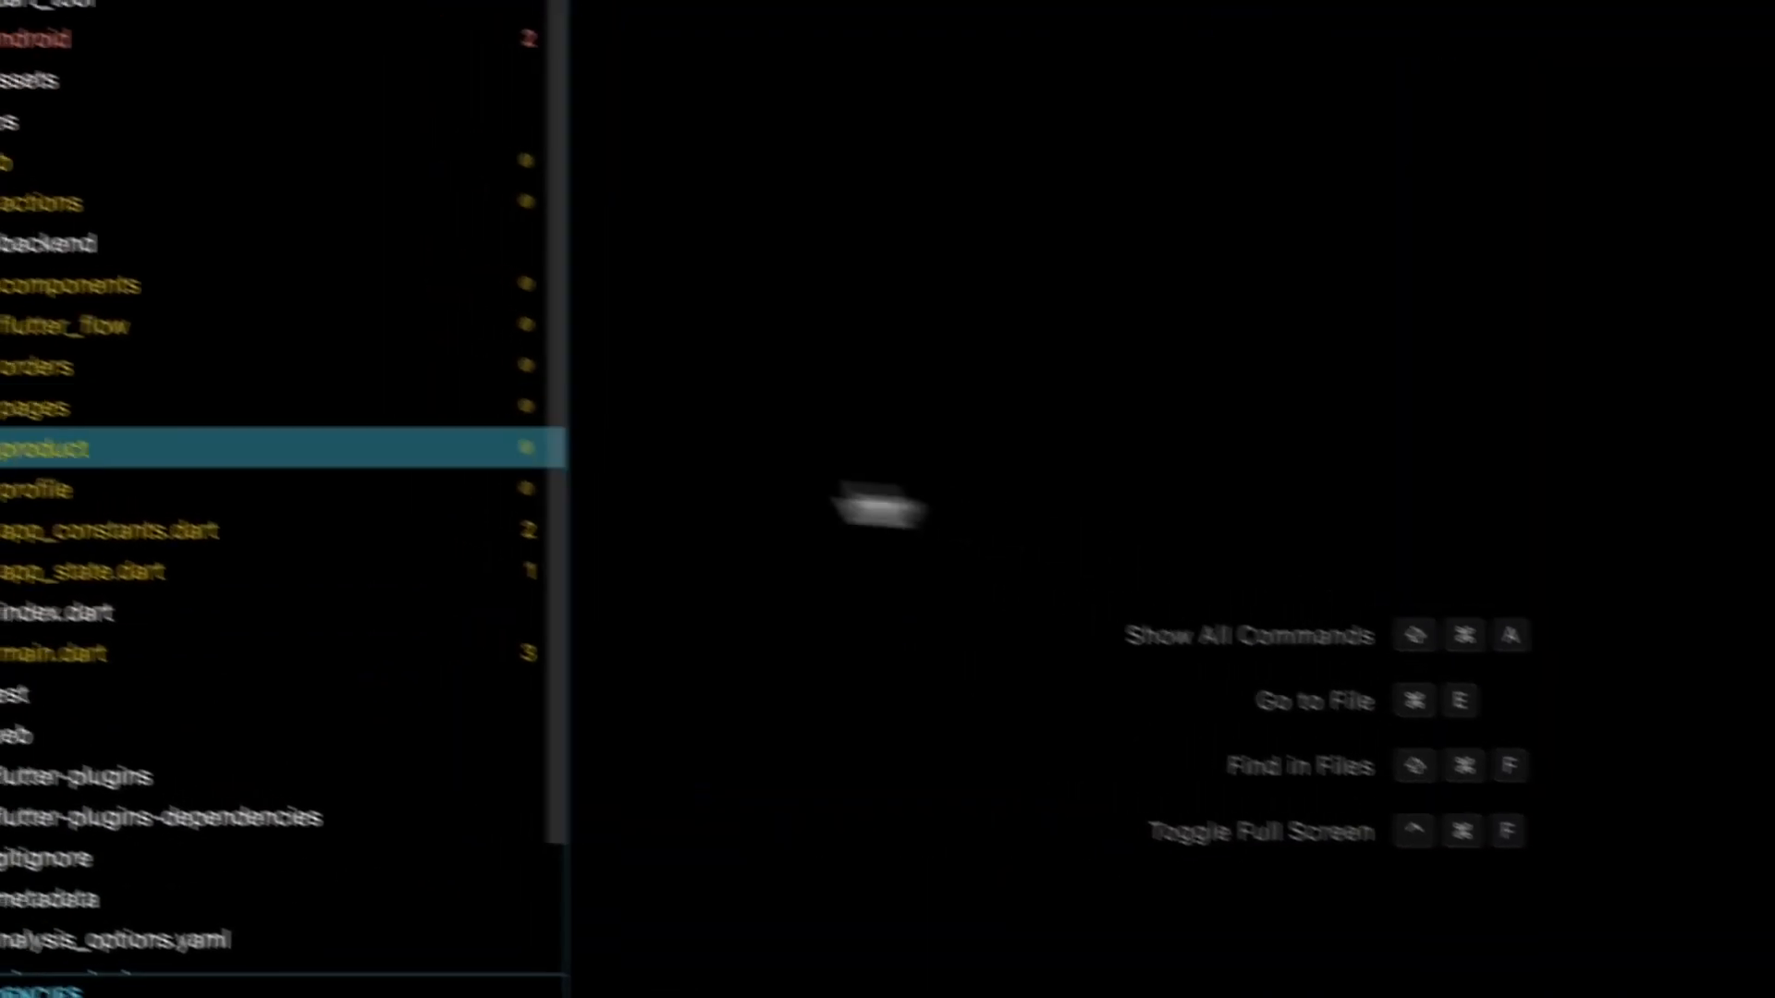
# - Open product_list_page_widget.dart from the lib/product/product_list_page folder and search it for "rive" to find the RiveAnimation.asset widget
pyautogui.click(231, 453)
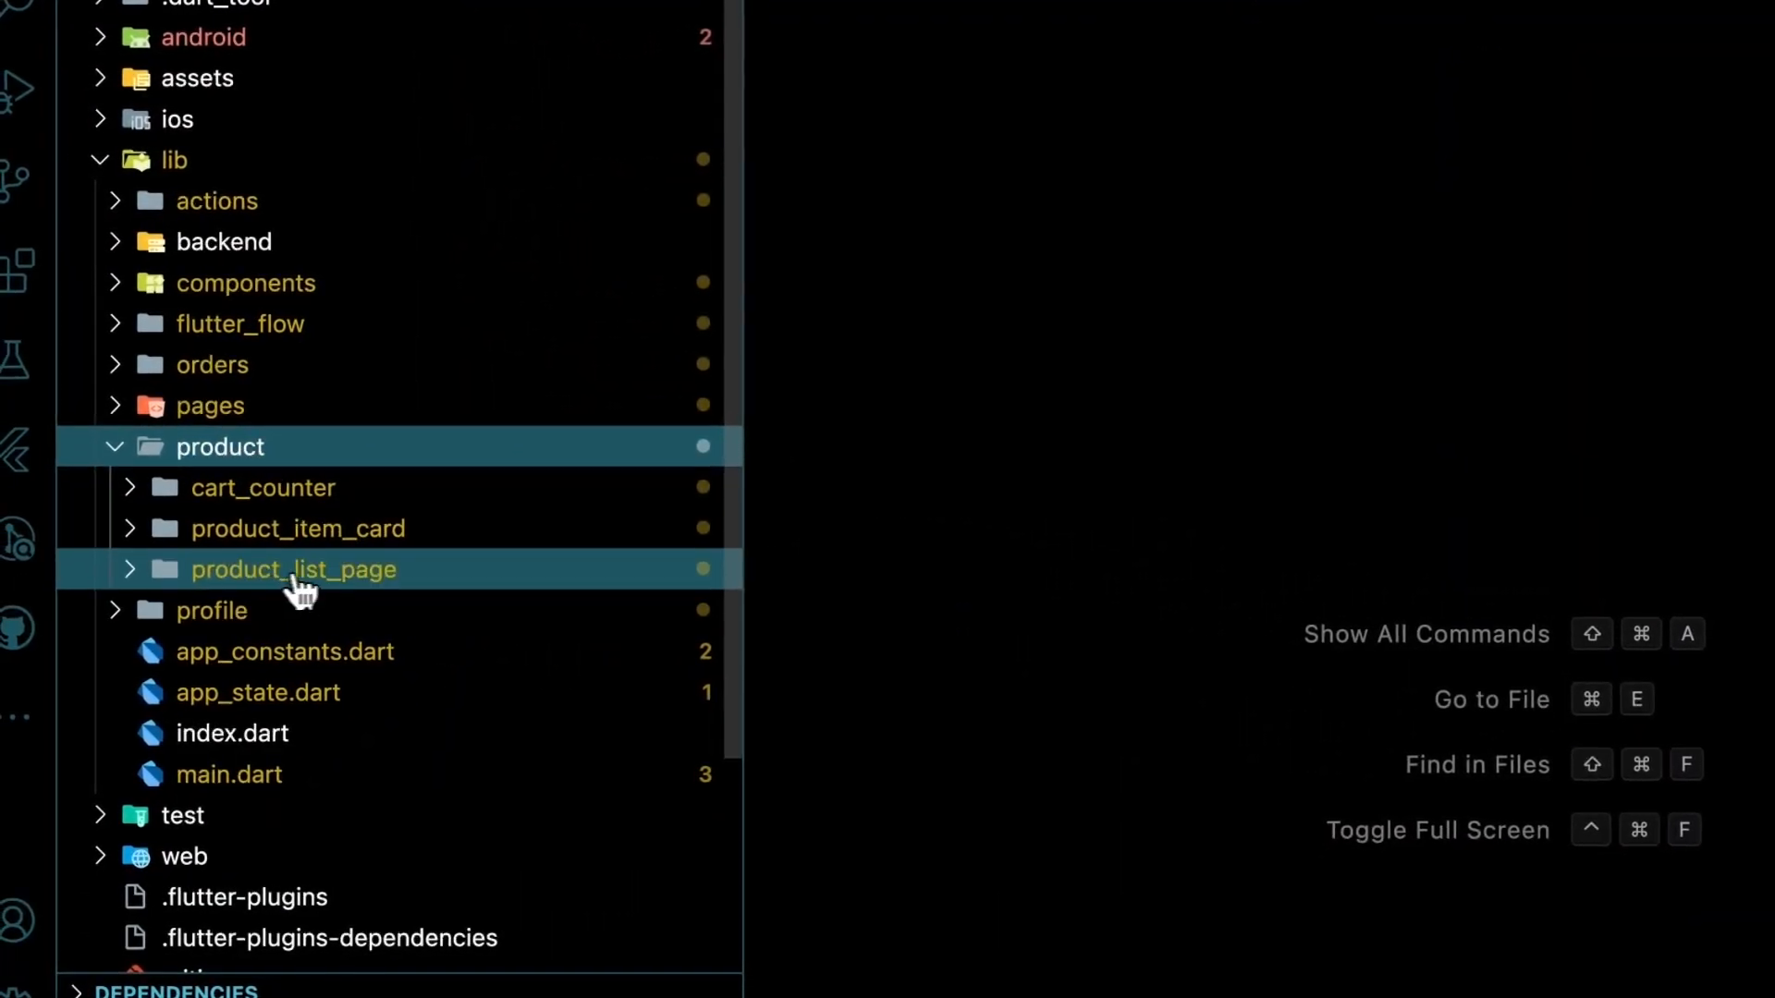
pyautogui.click(347, 573)
pyautogui.click(339, 654)
pyautogui.hotkey('ctrl', 'f')
pyautogui.write('rive')
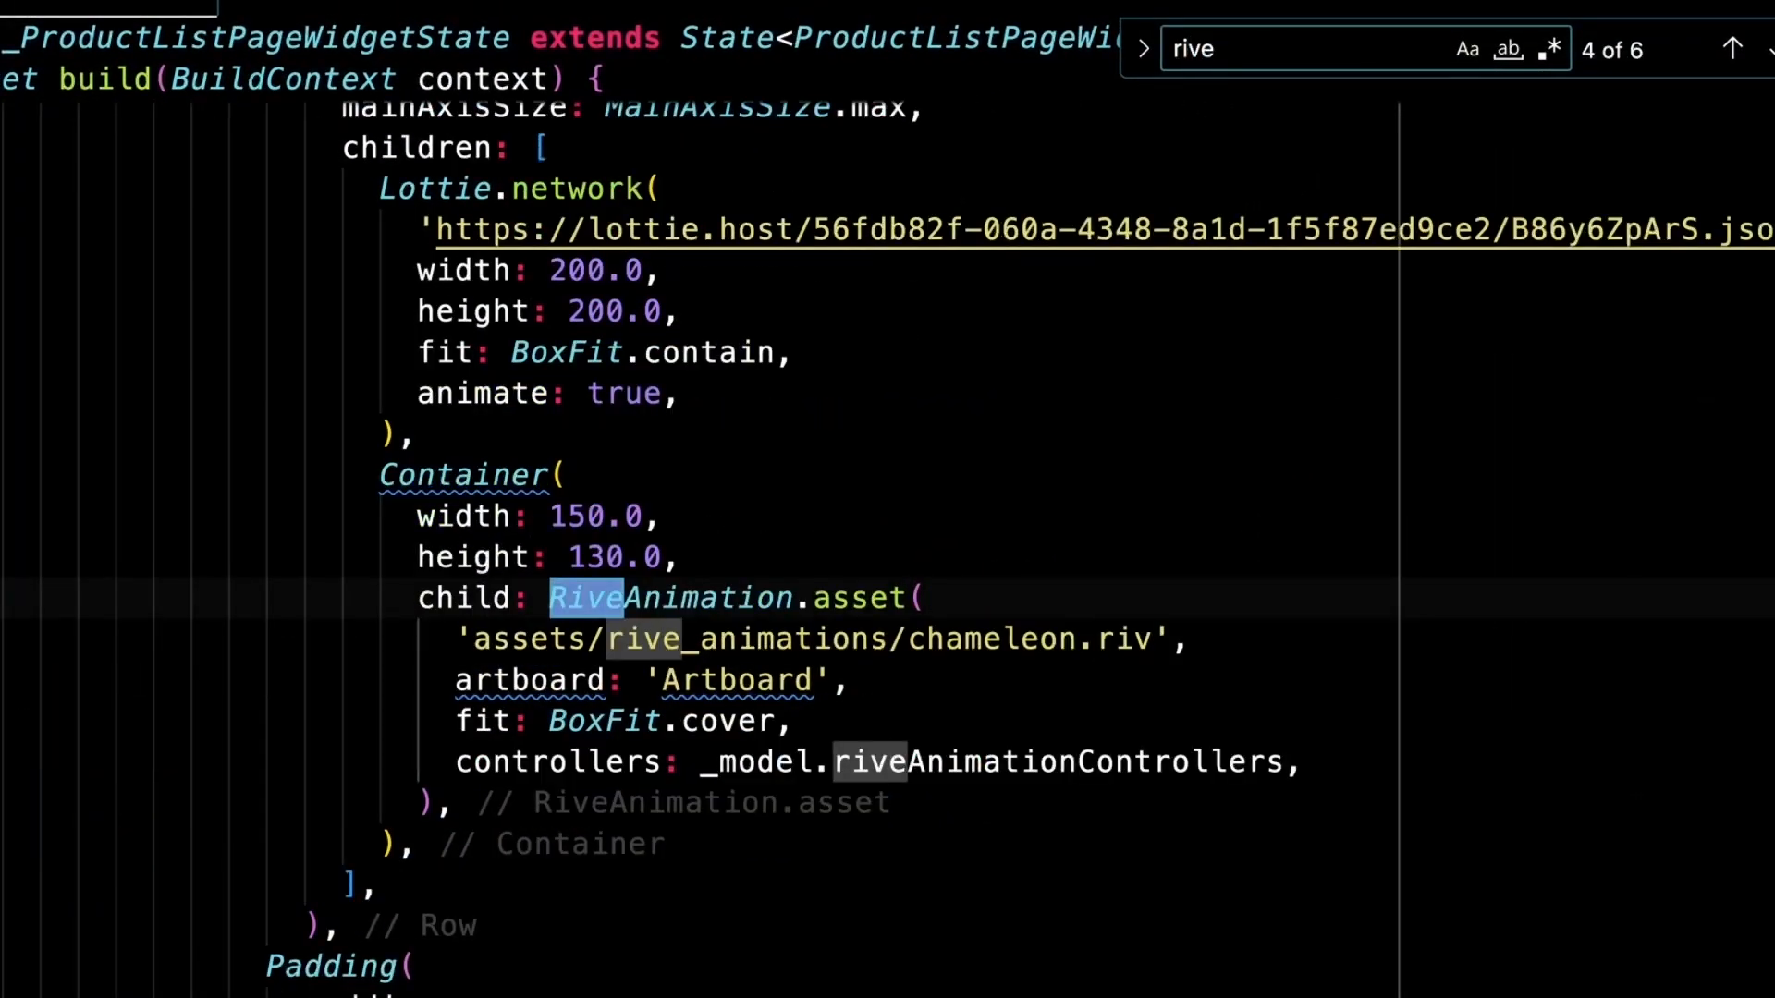
# - Examine the Row shown when the Products app state is empty, including its condition and the Lottie.network child
pyautogui.scroll(3, 1387, 559)
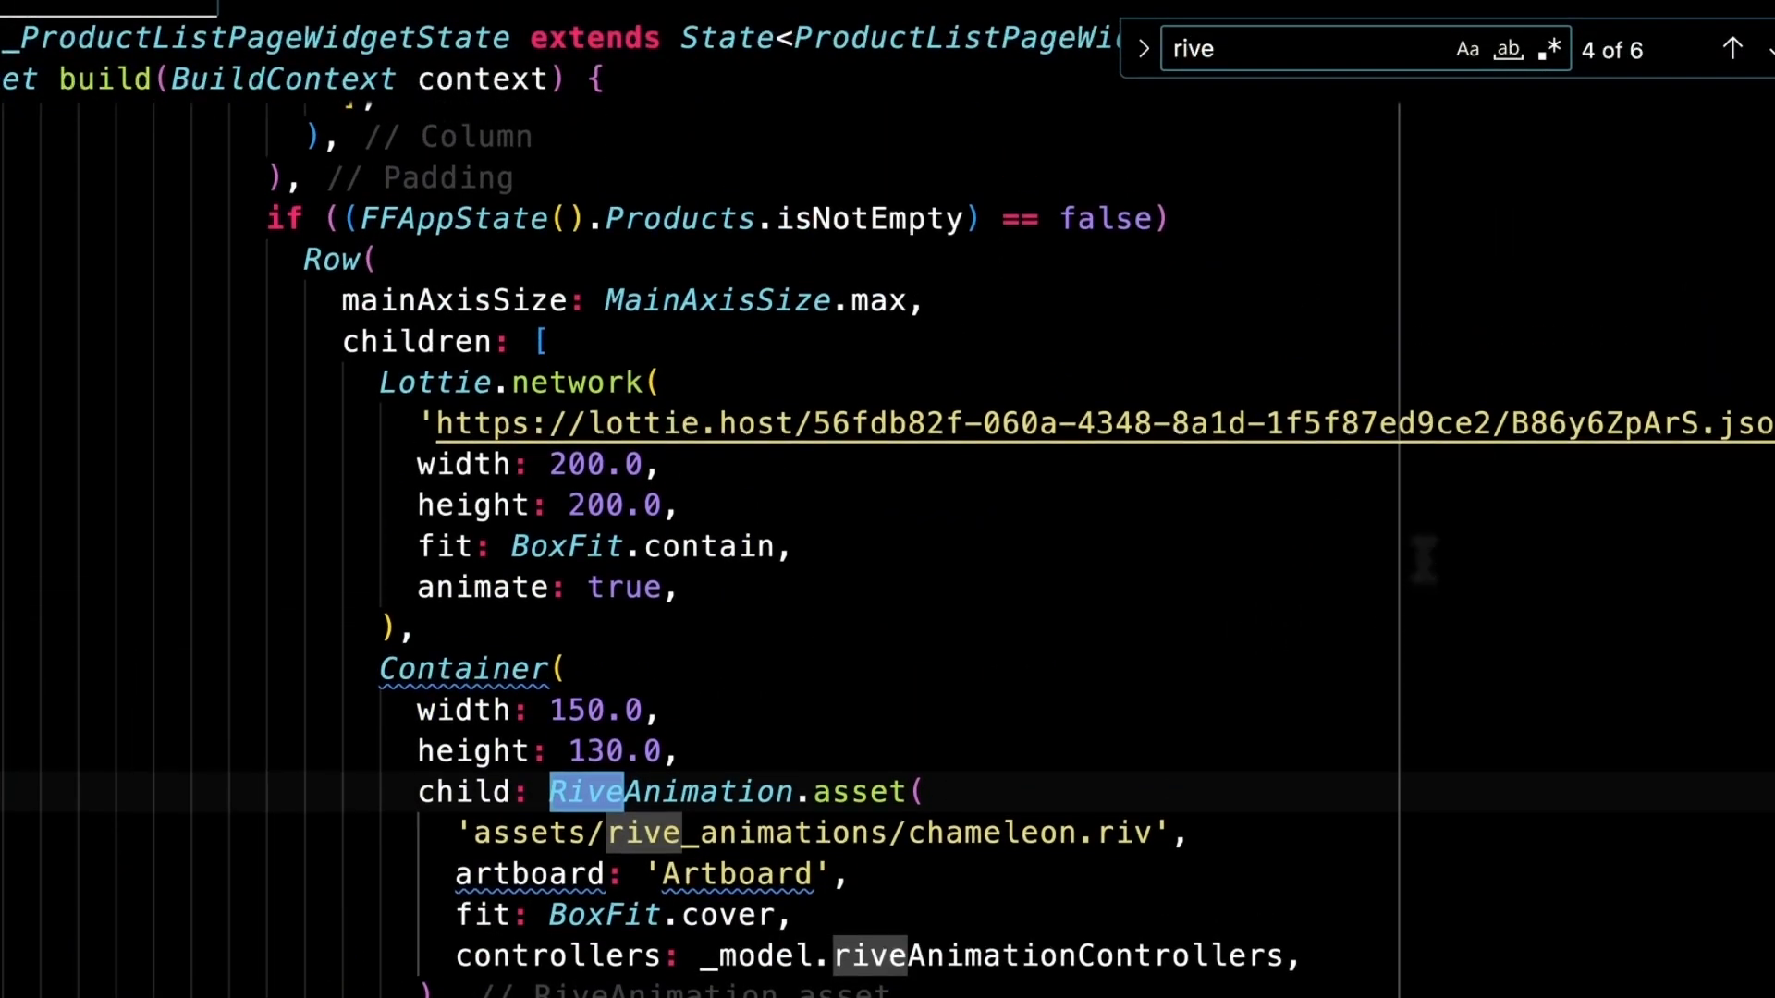
pyautogui.click(1257, 615)
pyautogui.click(306, 209)
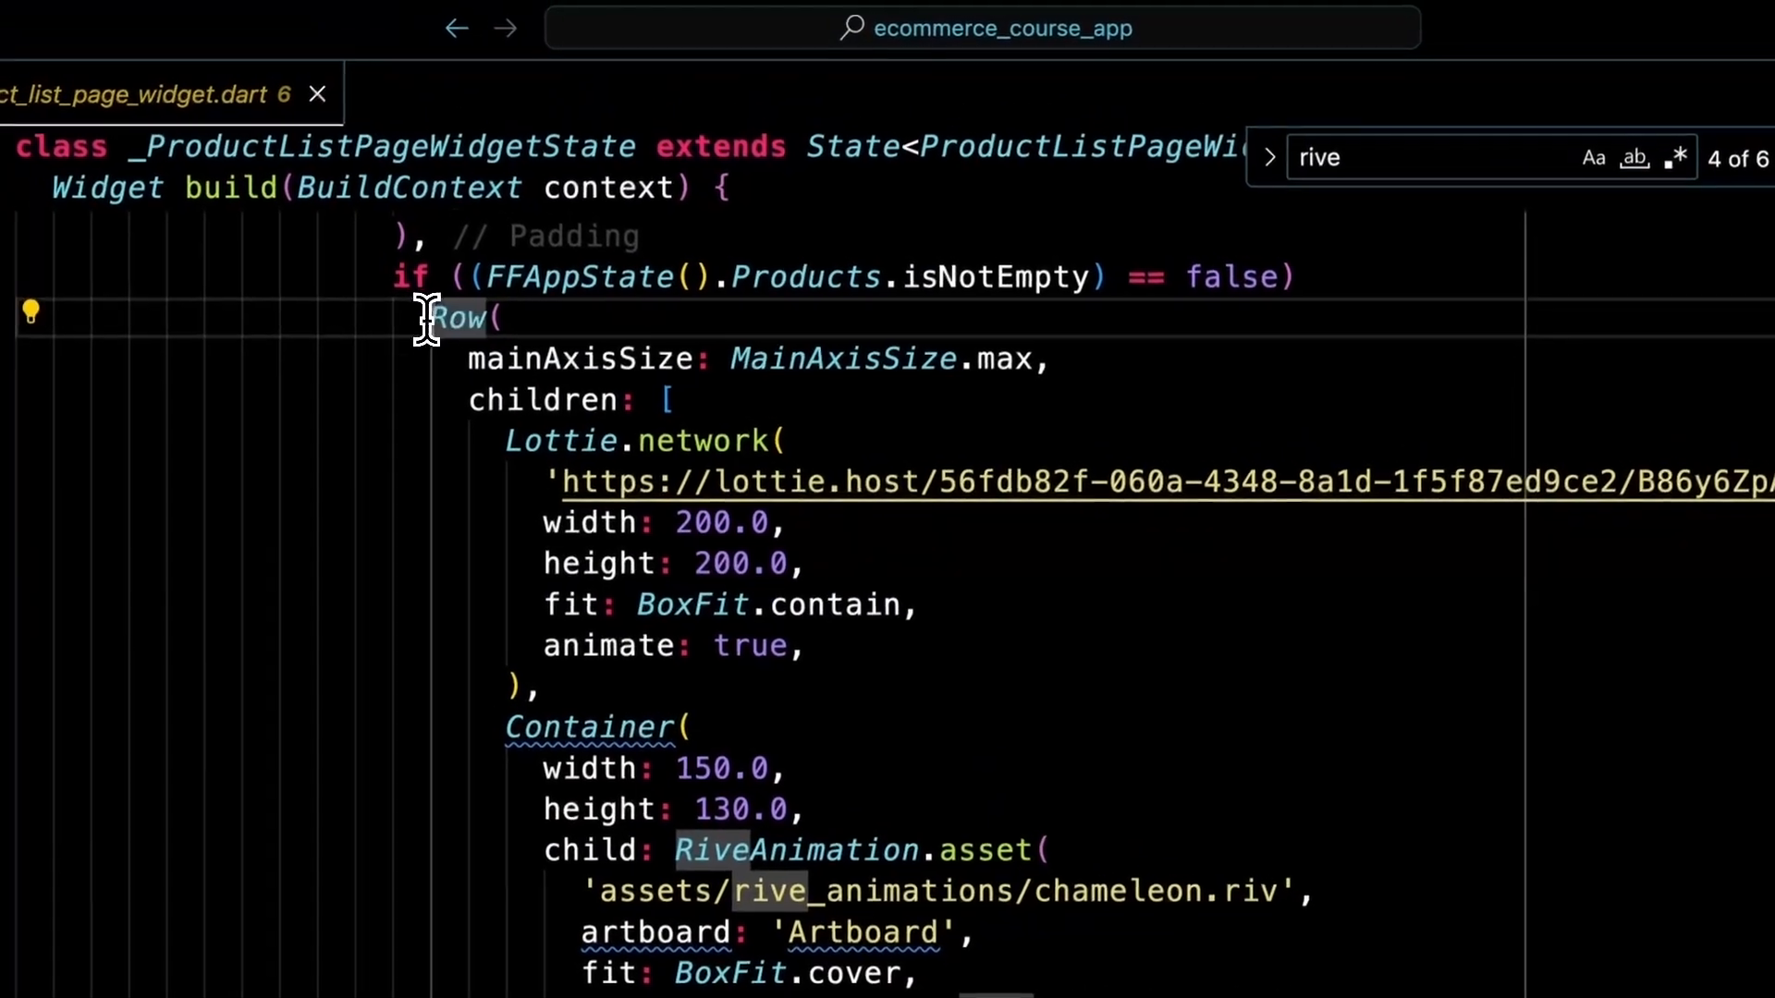
pyautogui.click(1312, 280)
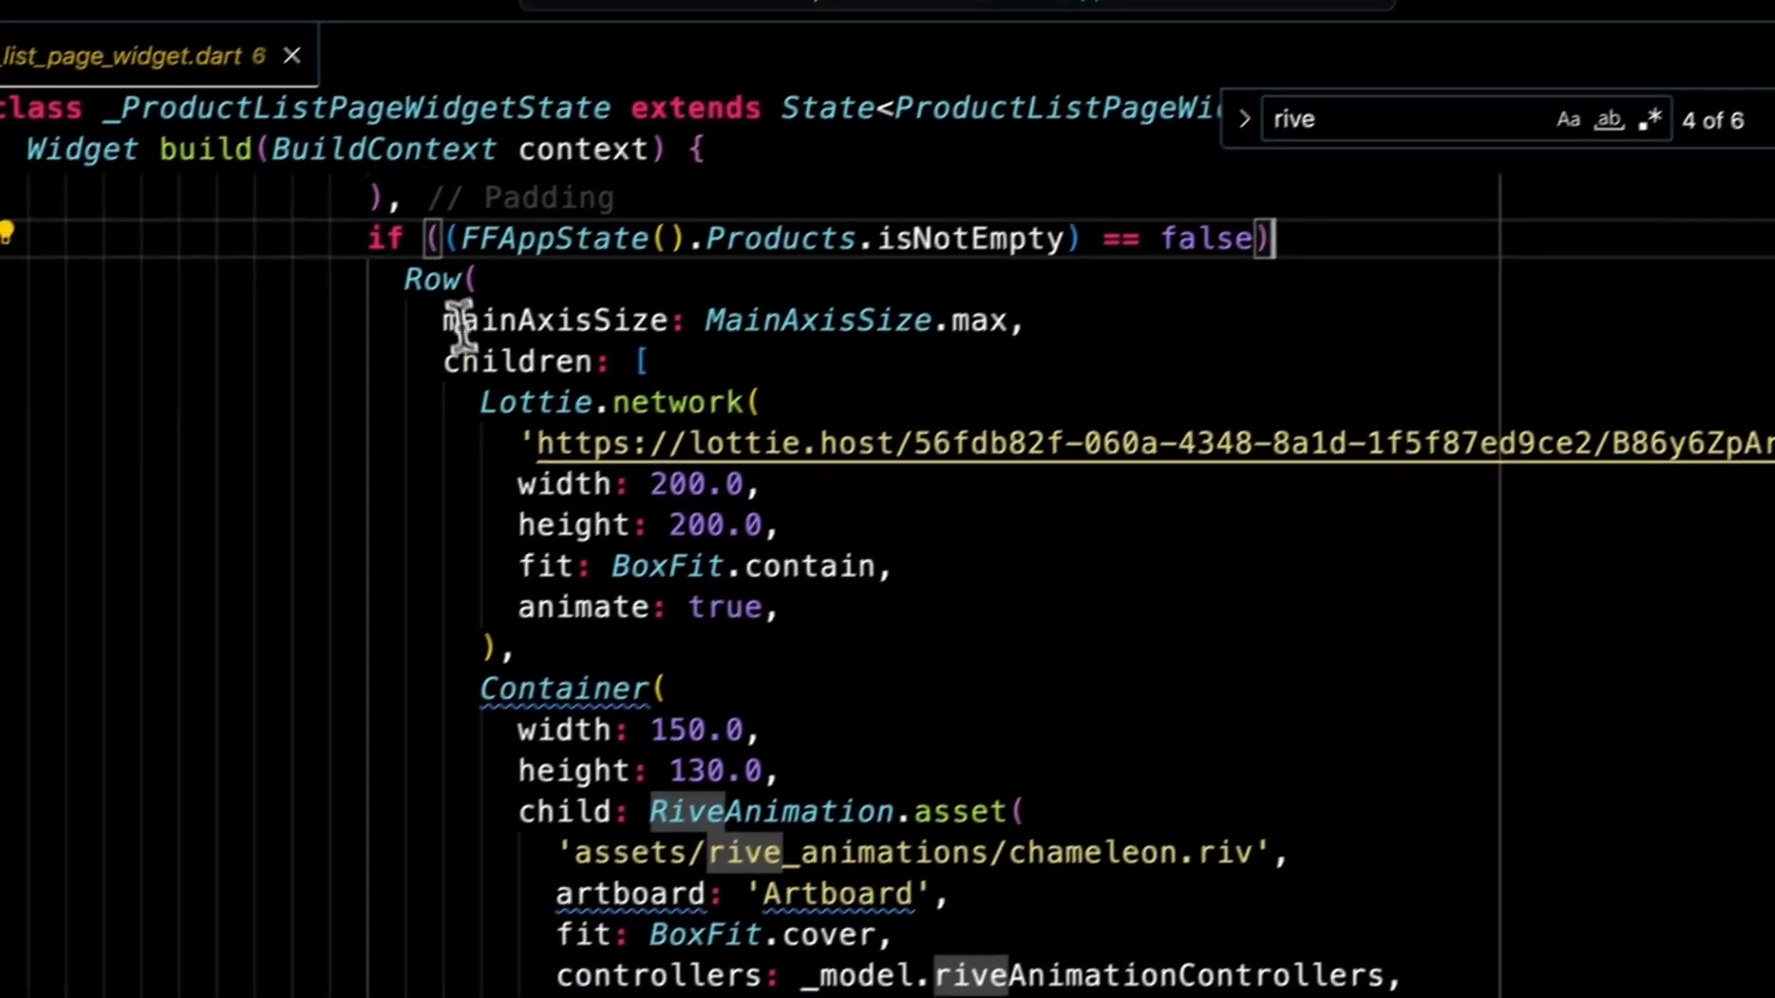
pyautogui.click(513, 379)
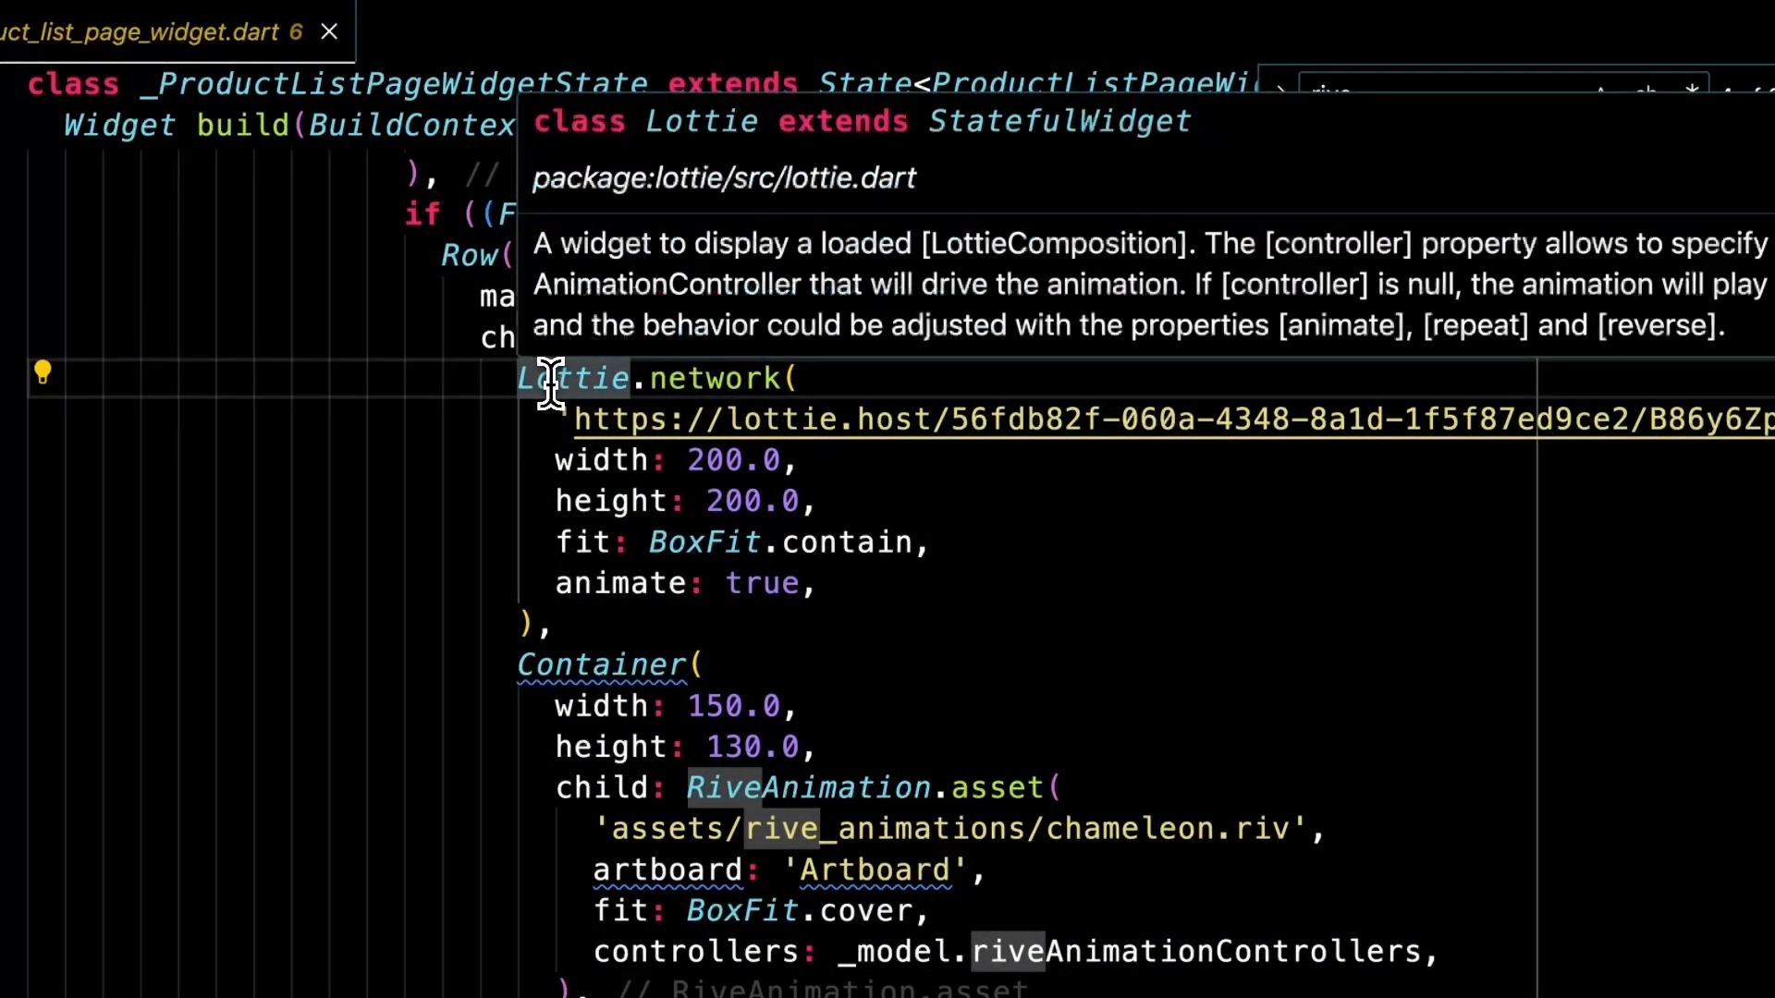
pyautogui.click(504, 384)
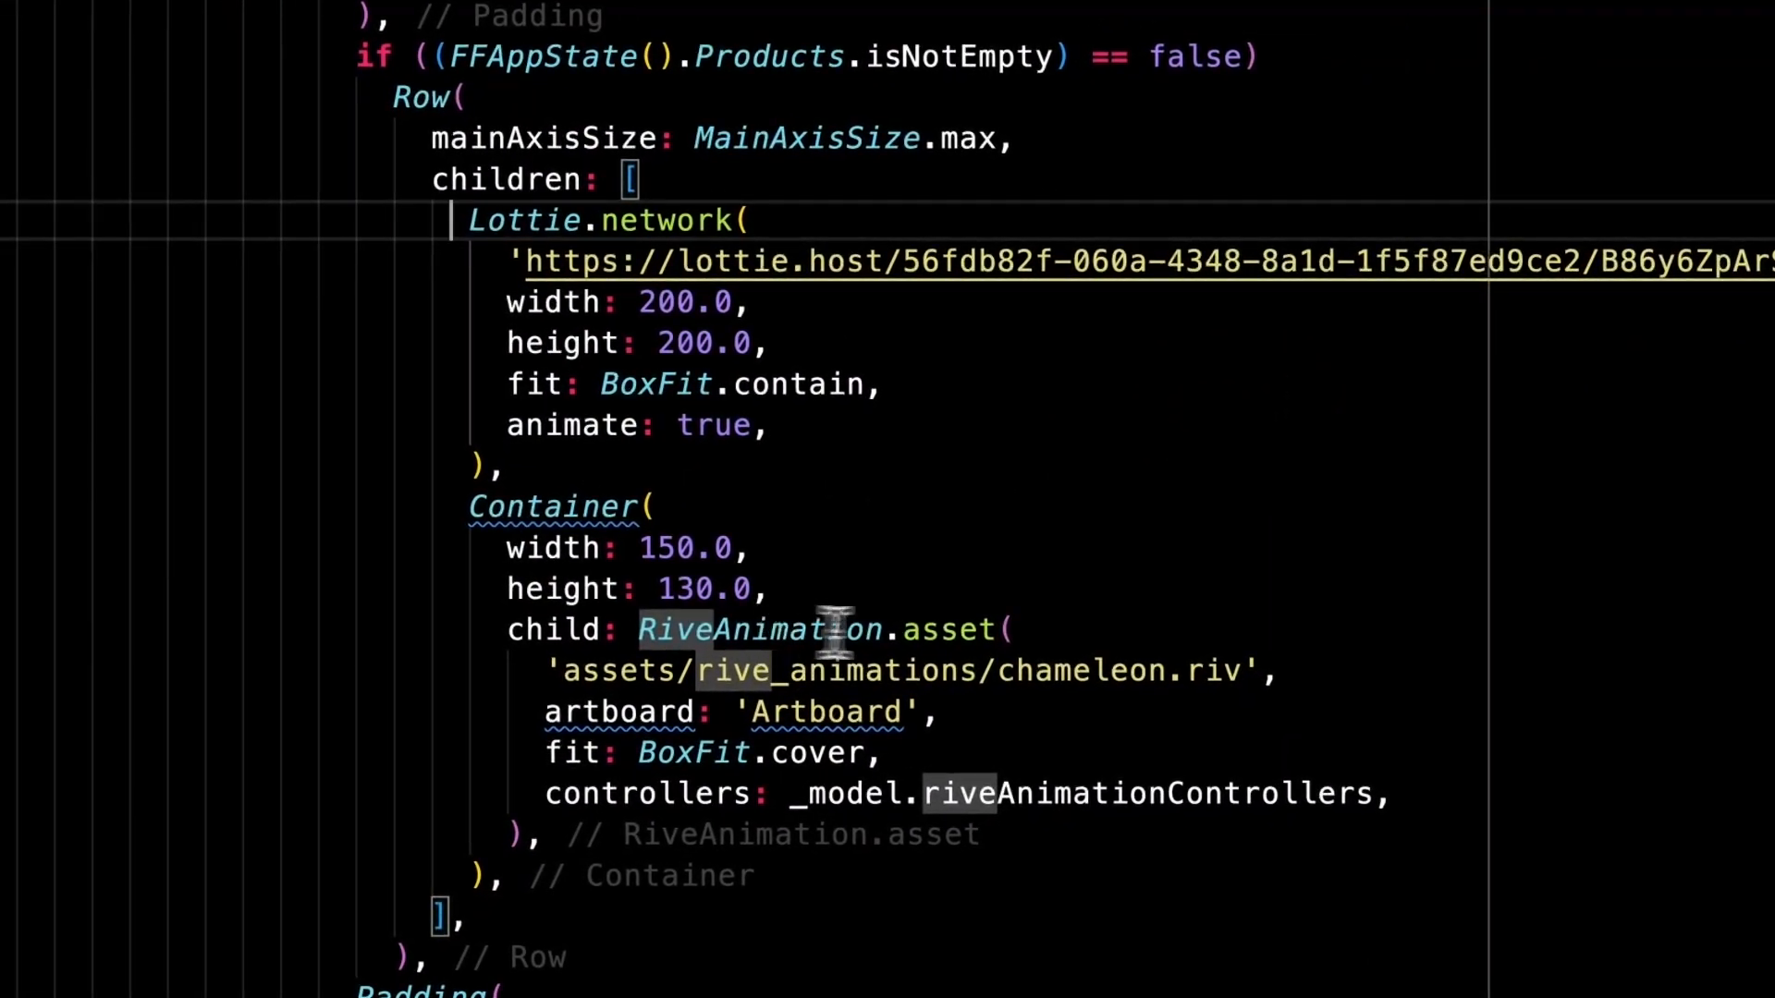
# - Examine the RiveAnimation.asset widget and its 'assets/rive_animations/chameleon.riv' path inside the Container
pyautogui.click(994, 633)
pyautogui.click(1233, 675)
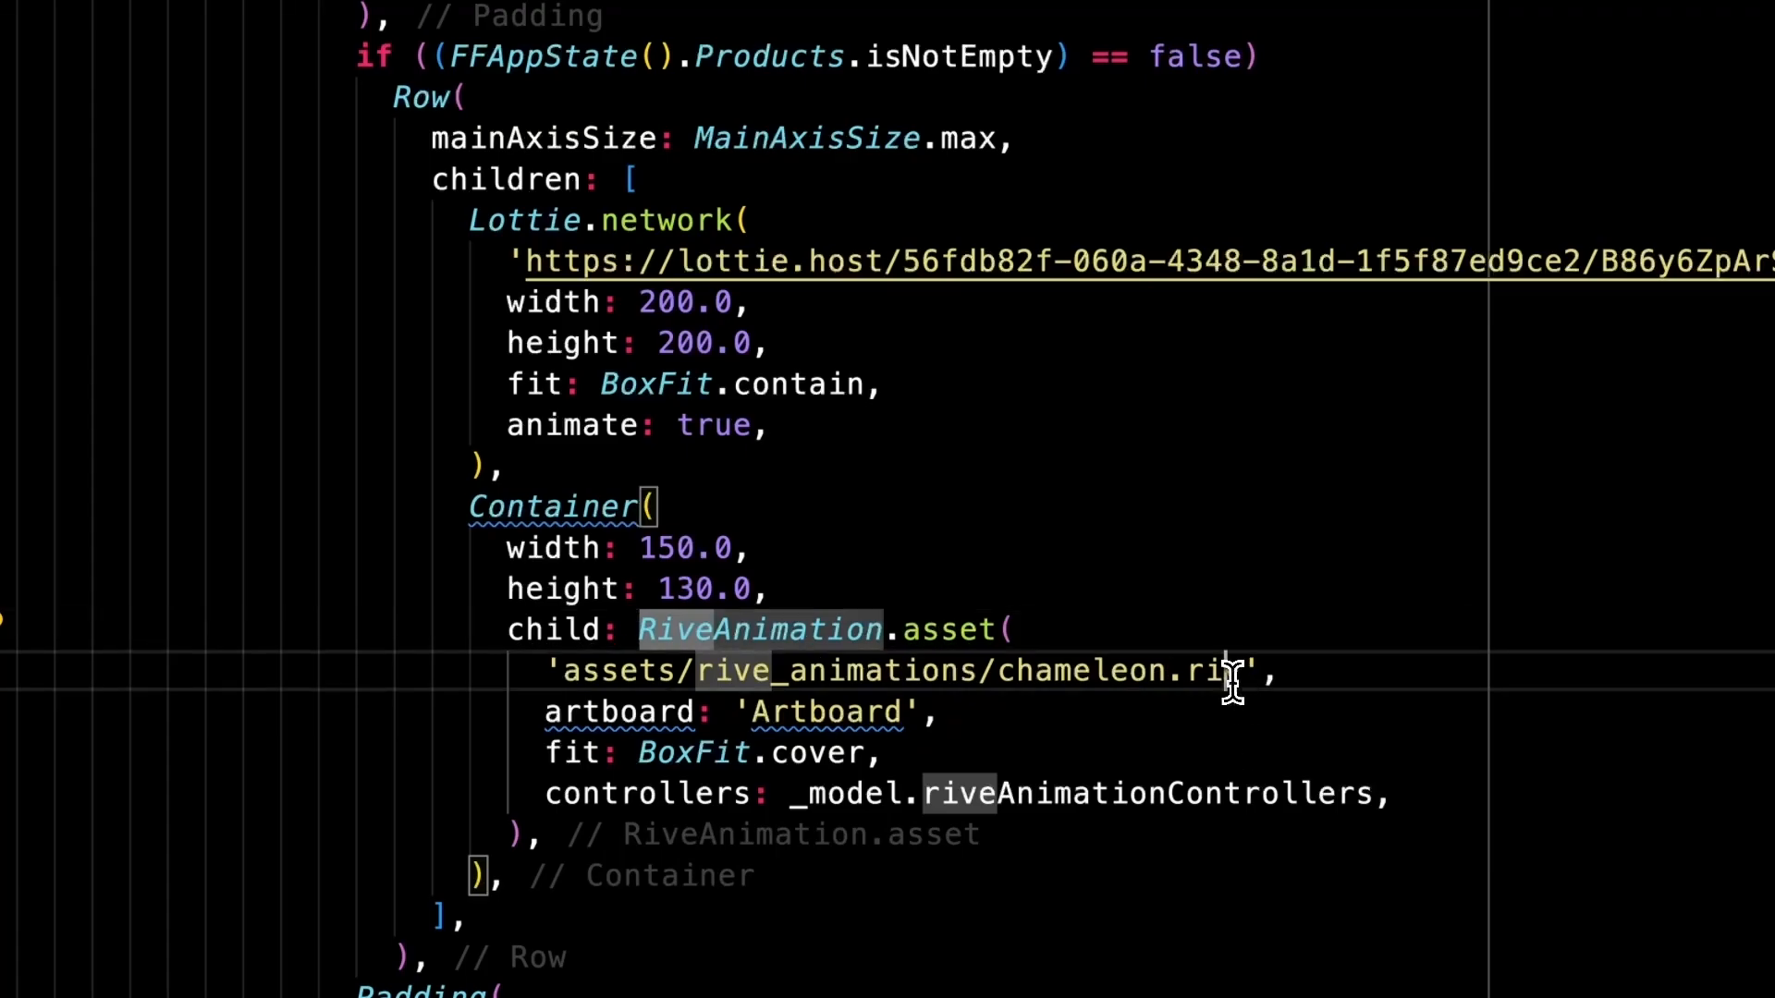
pyautogui.click(1311, 674)
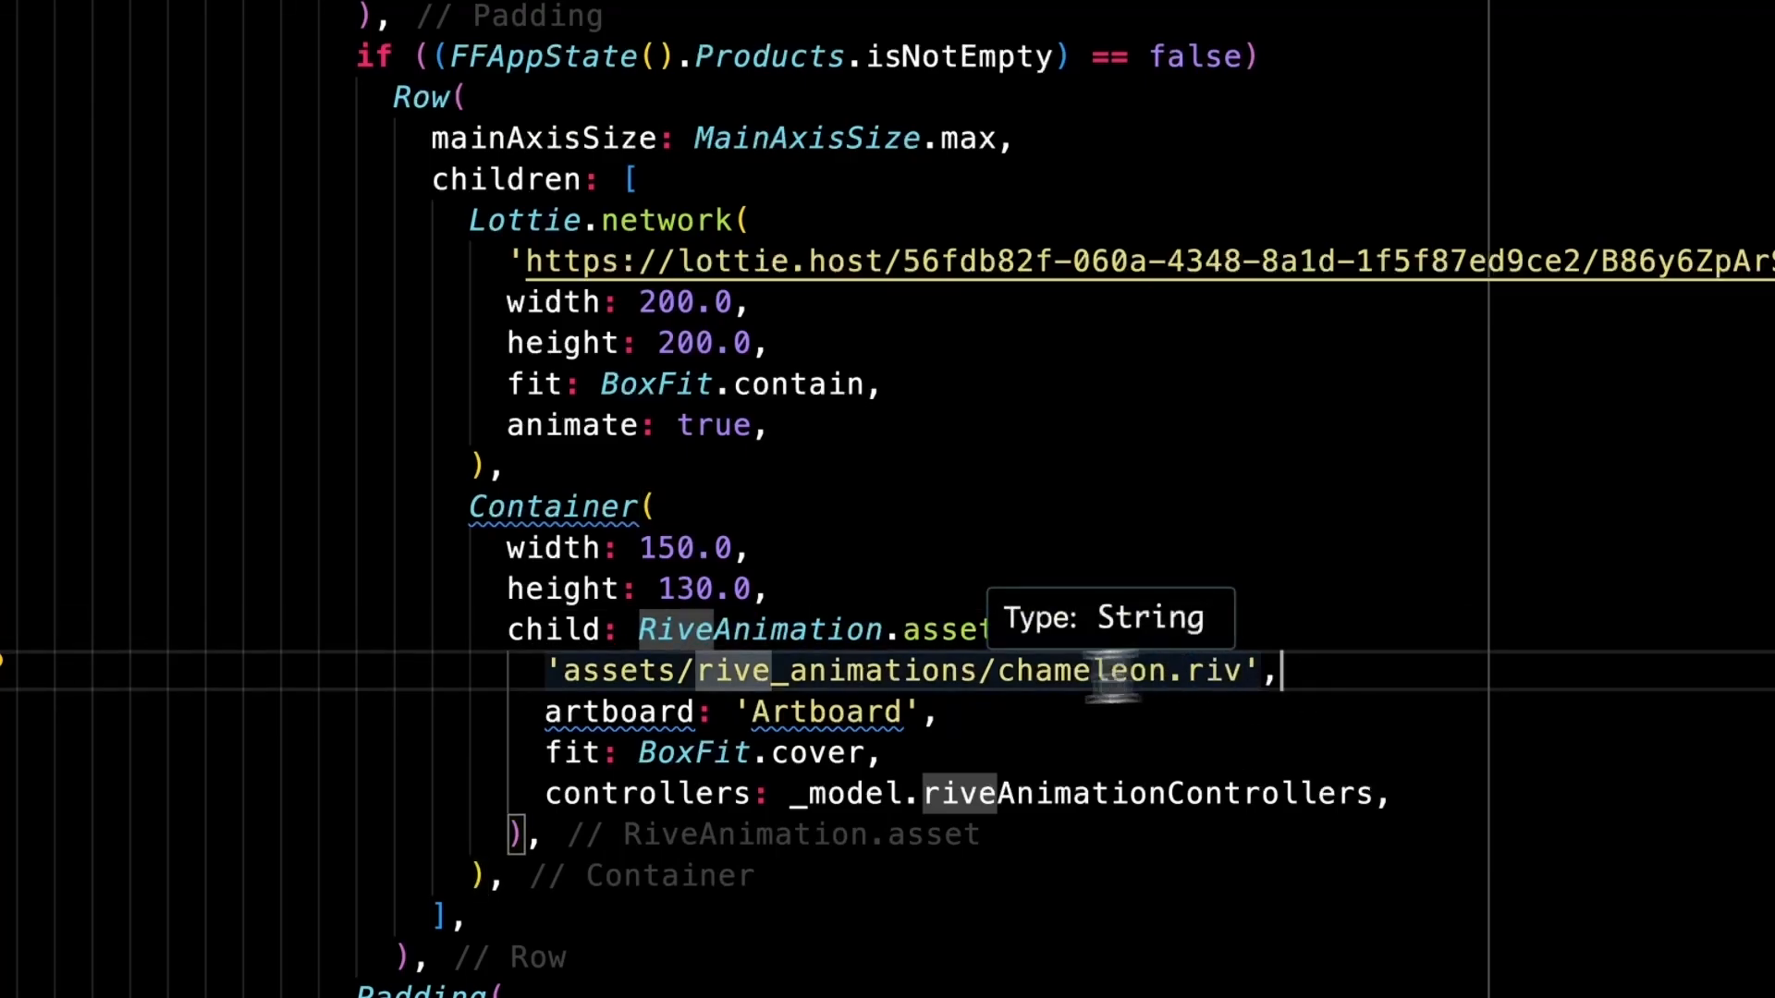
pyautogui.click(582, 673)
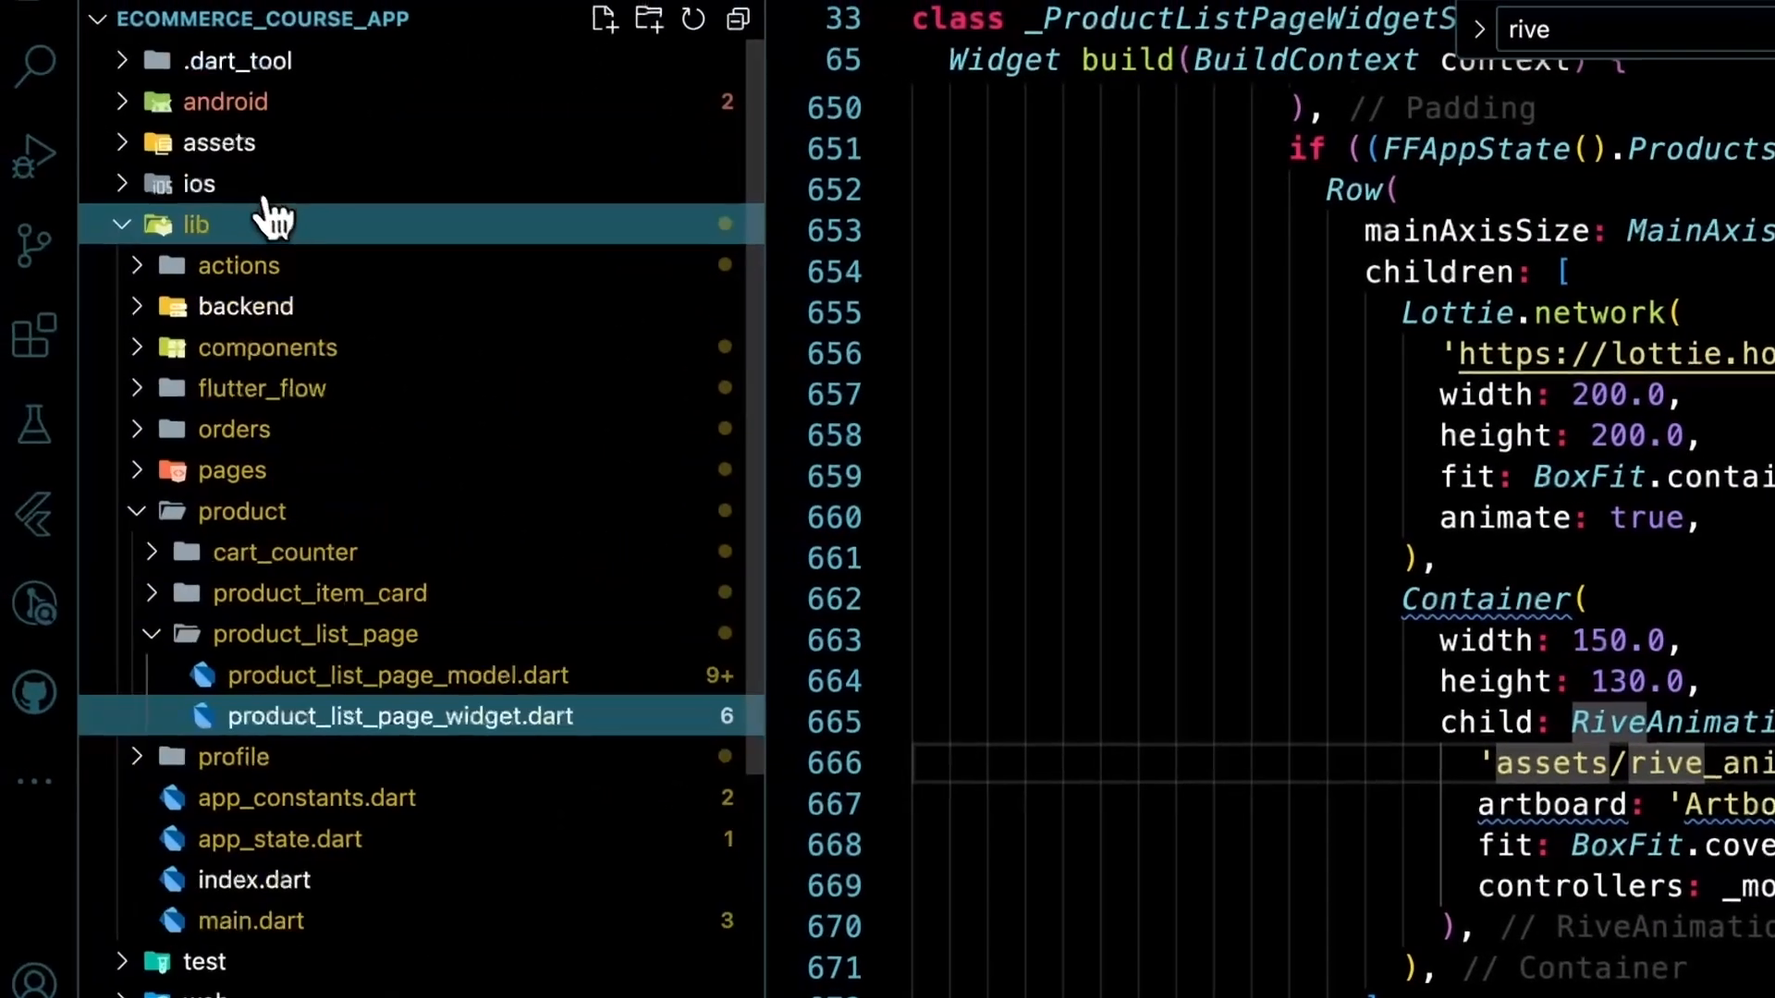
# - Look through the project's assets folder, checking lottie_animations and the files in rive_animations
pyautogui.click(137, 148)
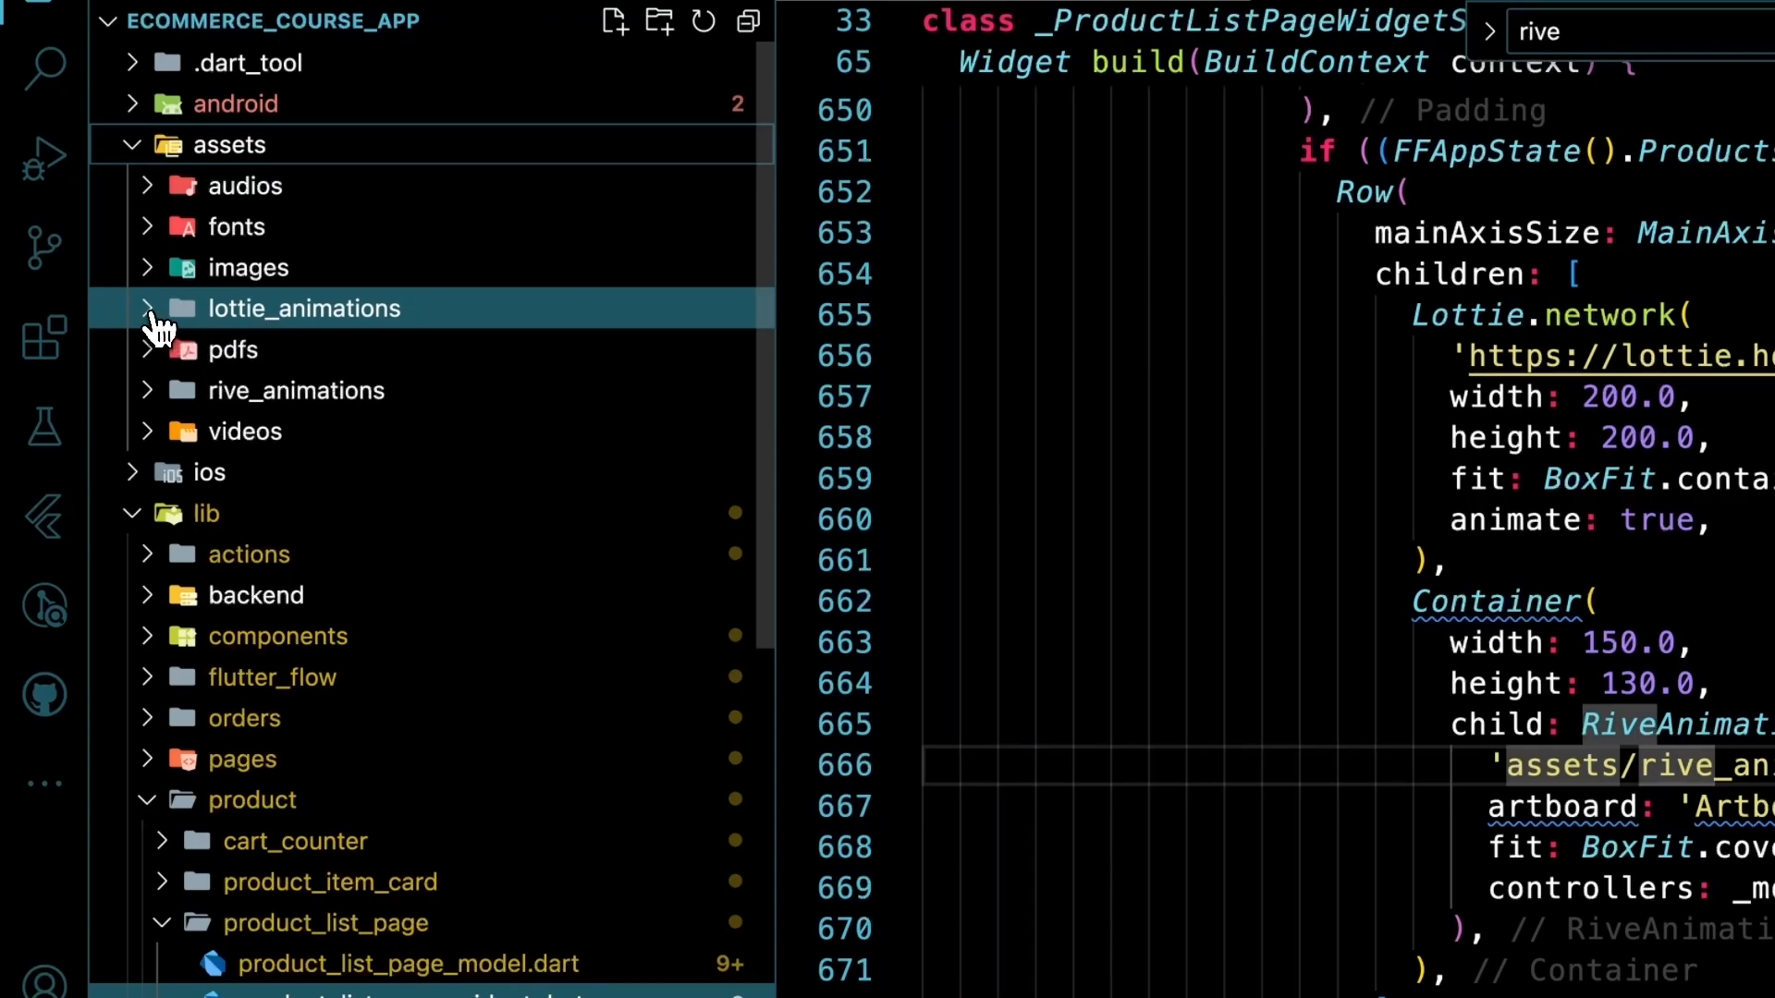
pyautogui.click(159, 314)
pyautogui.click(180, 313)
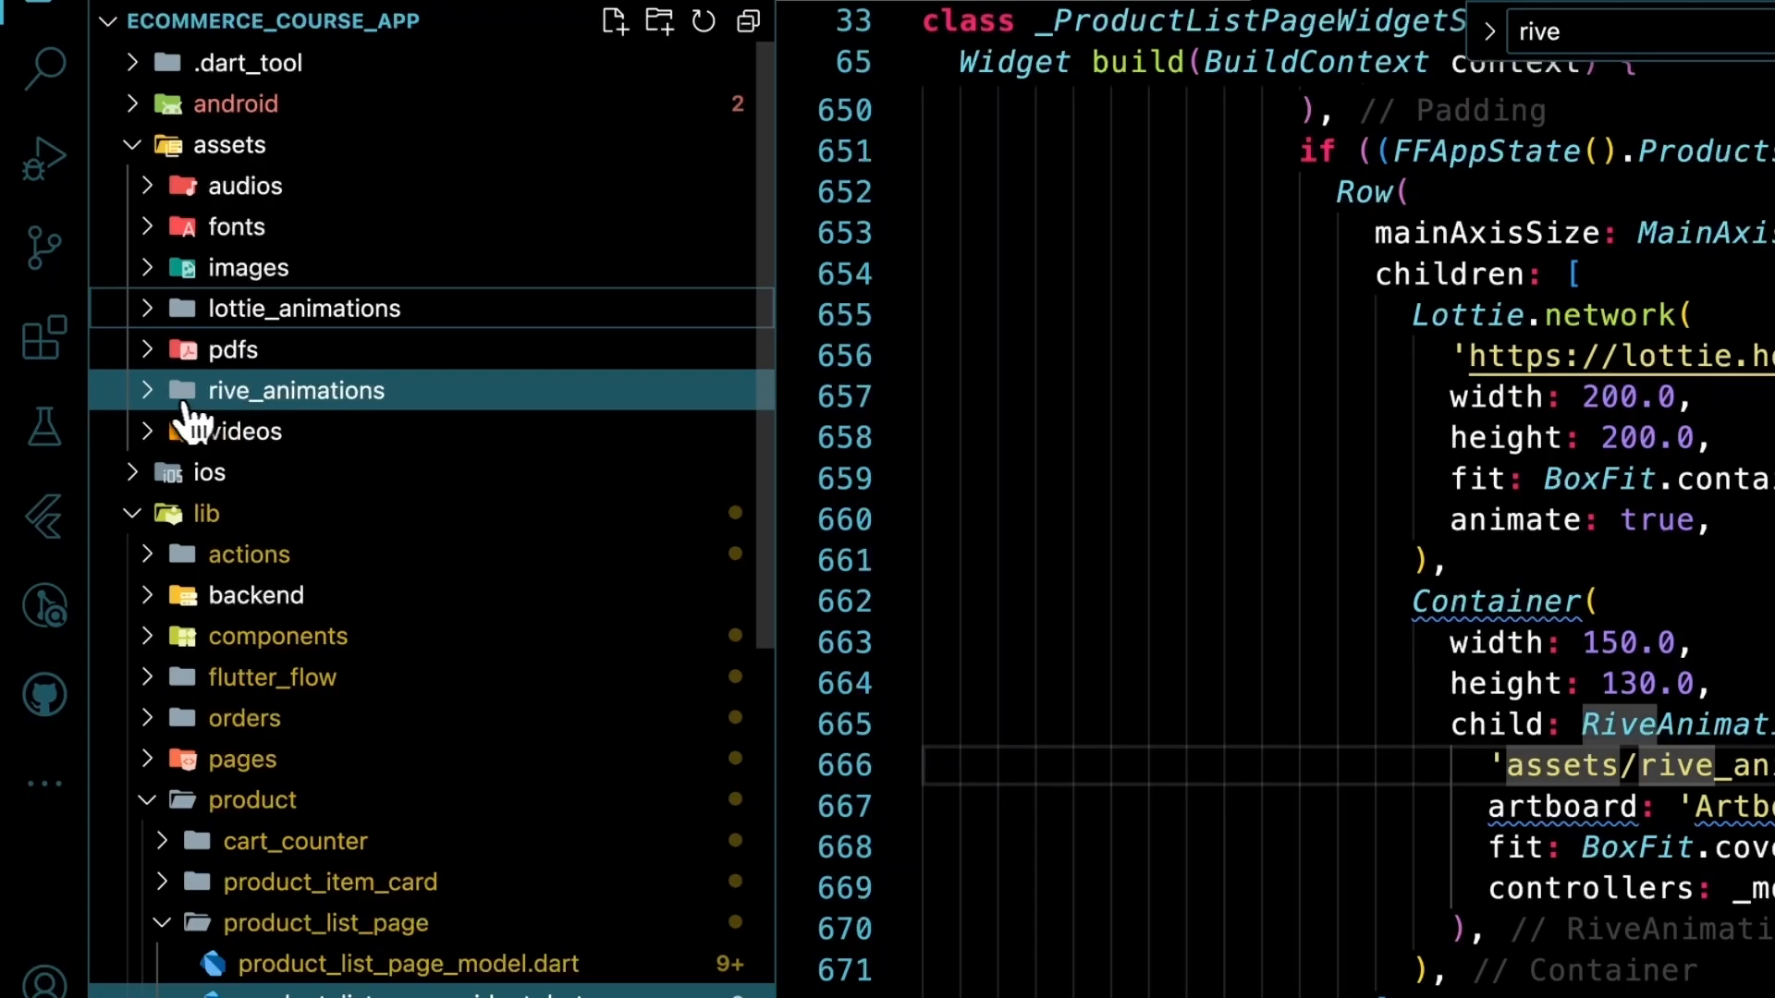
pyautogui.click(166, 393)
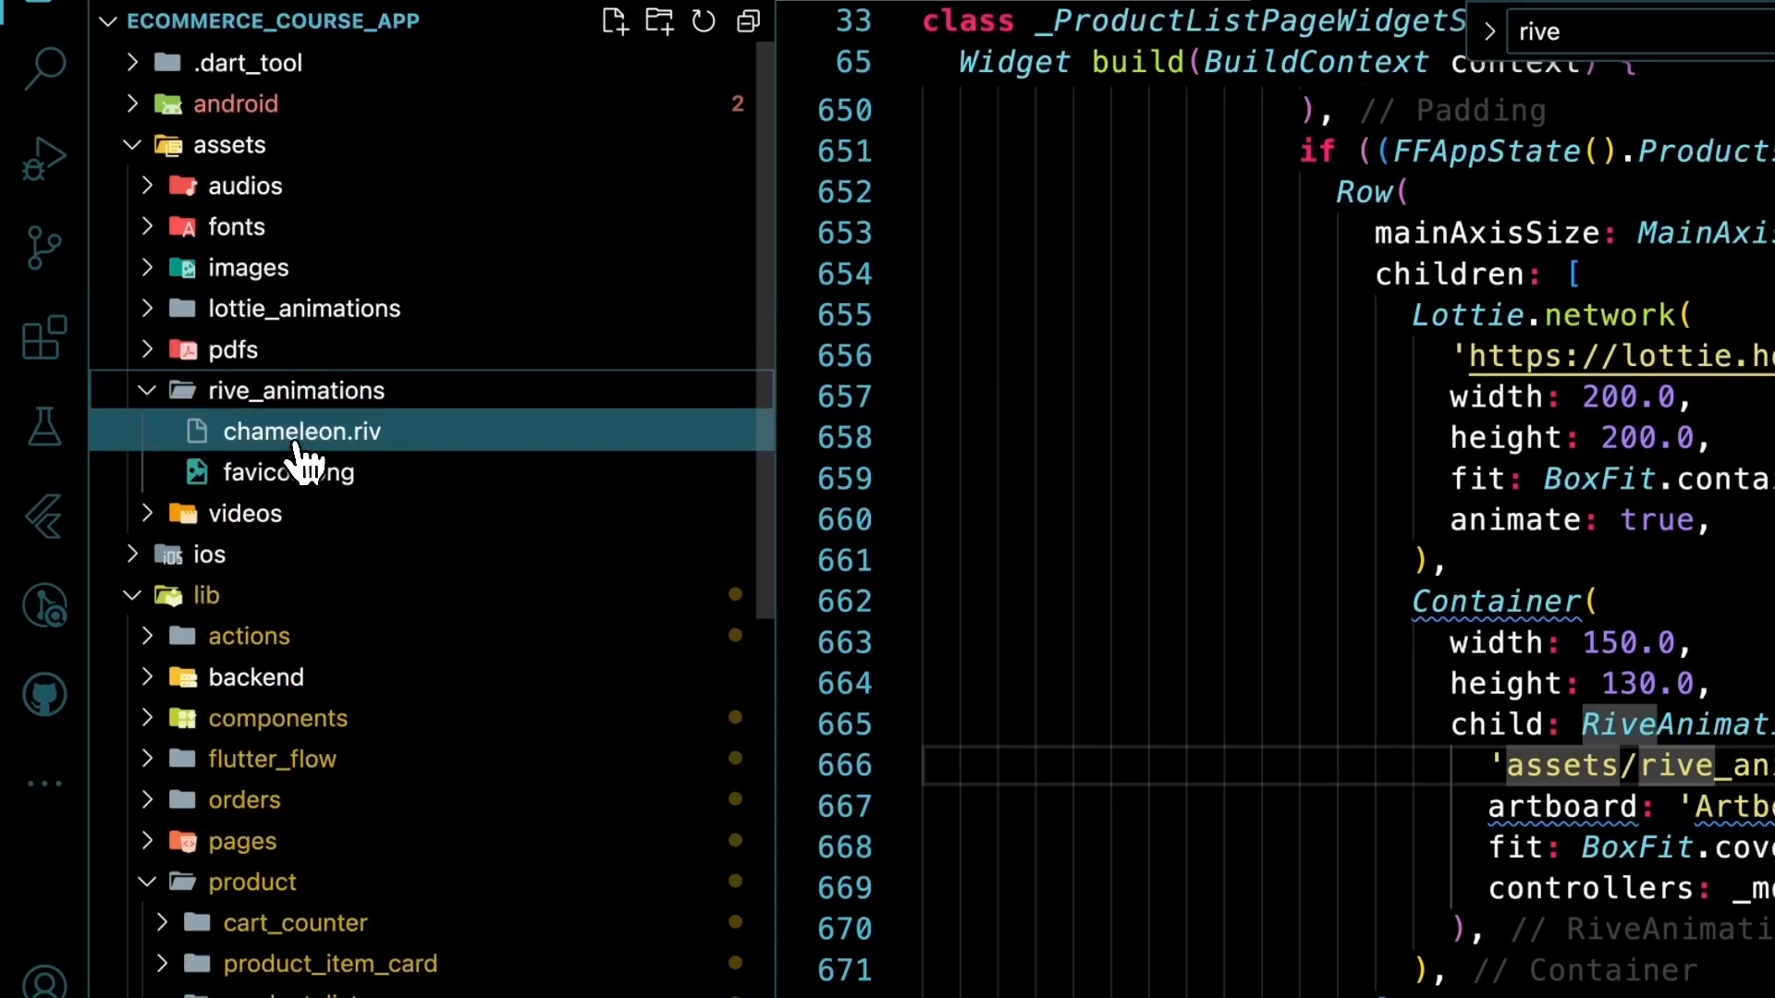
pyautogui.click(153, 395)
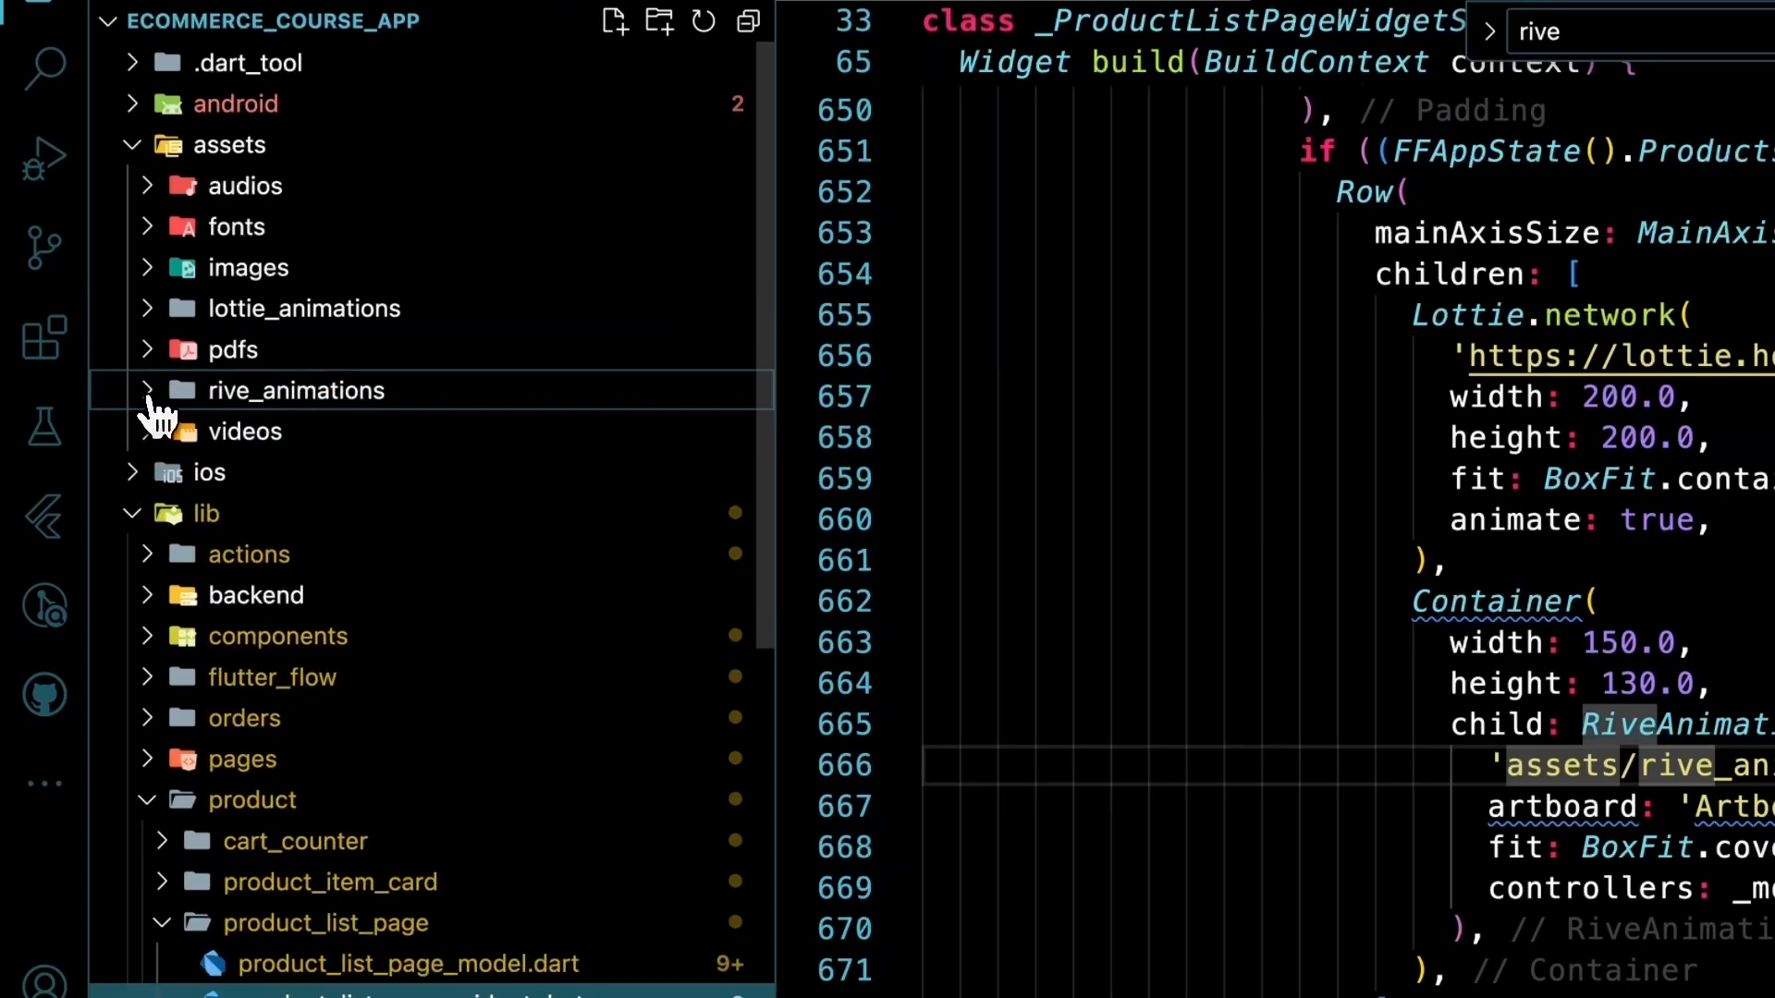
# - Open pubspec.yaml and examine the lottie, rive and rive_common entries among its dependencies
pyautogui.scroll(-10, 297, 595)
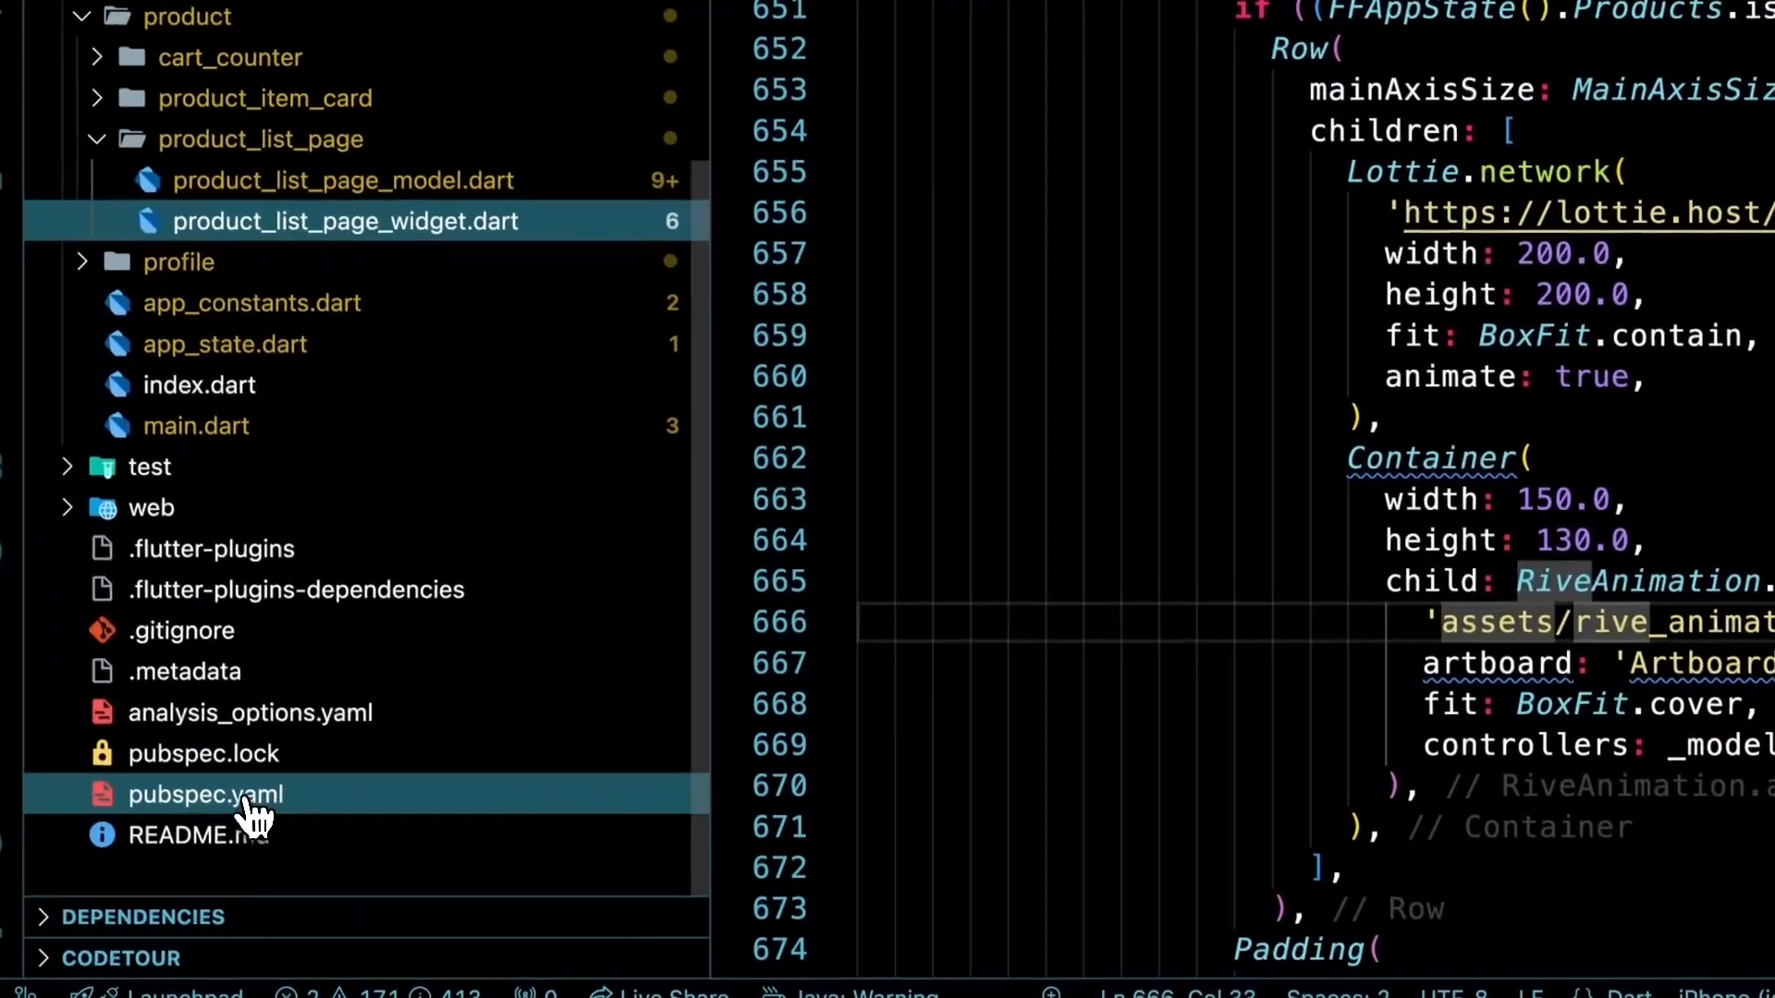
pyautogui.click(213, 902)
pyautogui.scroll(15, 1605, 463)
pyautogui.scroll(3, 915, 460)
pyautogui.scroll(-10, 929, 458)
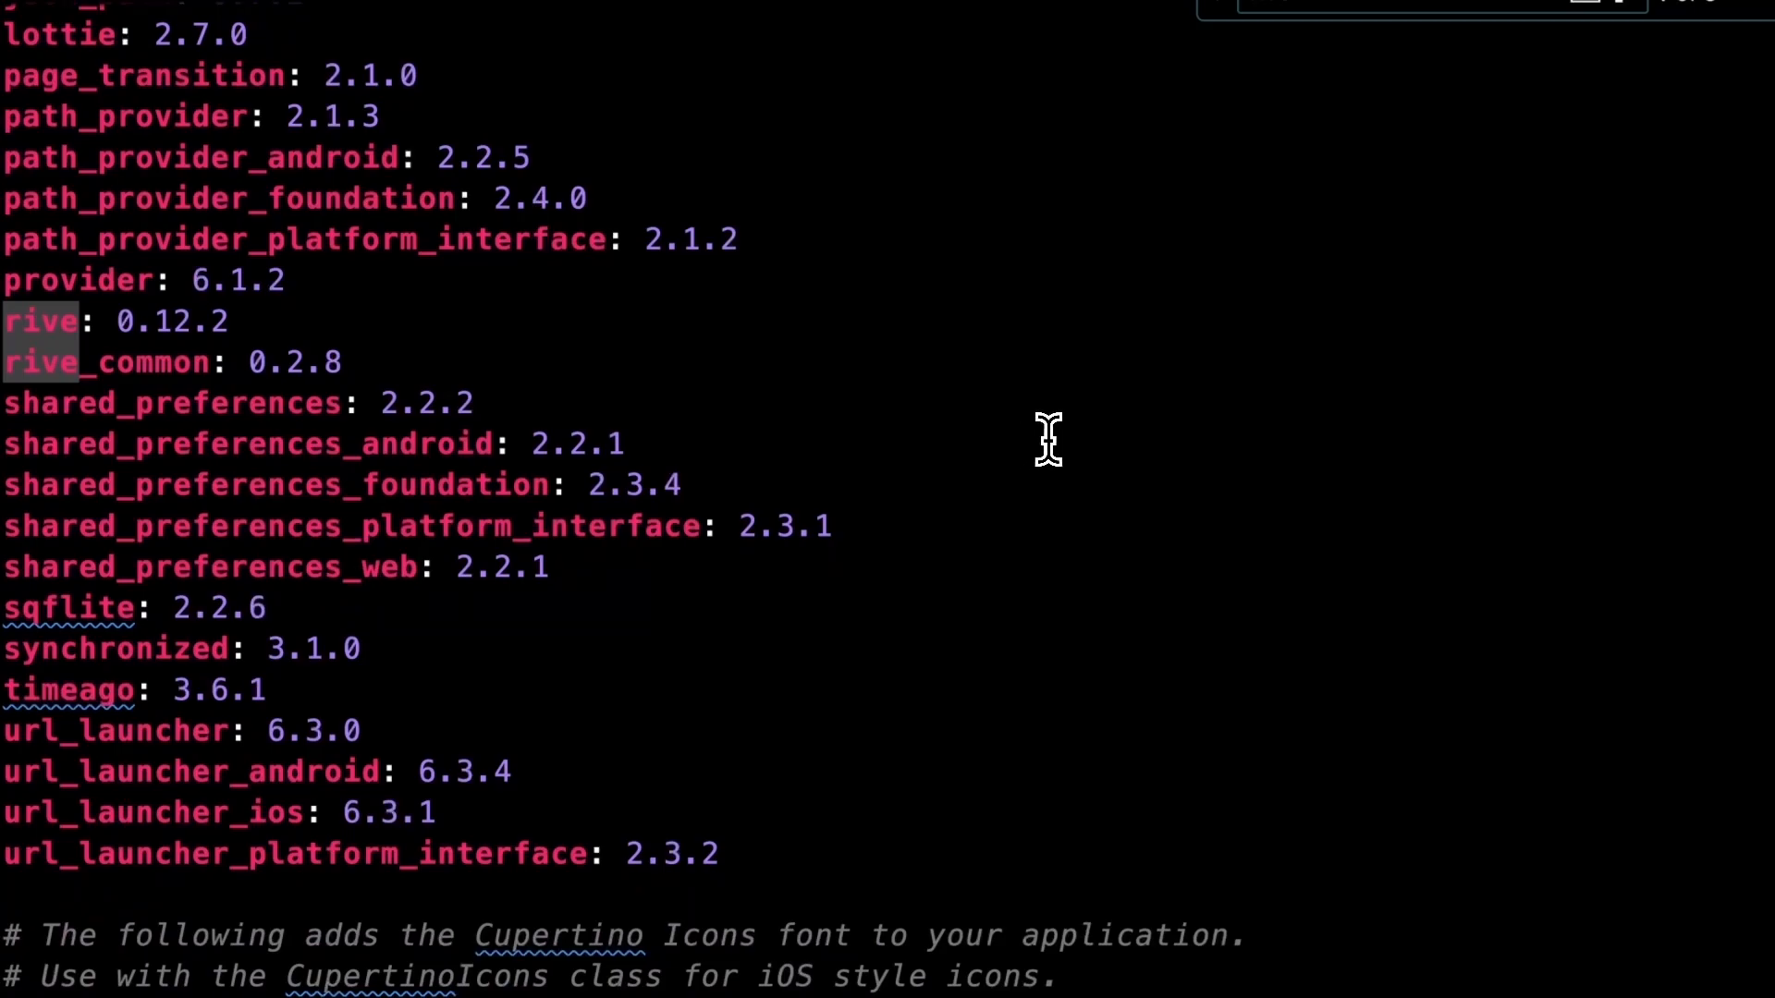
pyautogui.scroll(5, 1048, 439)
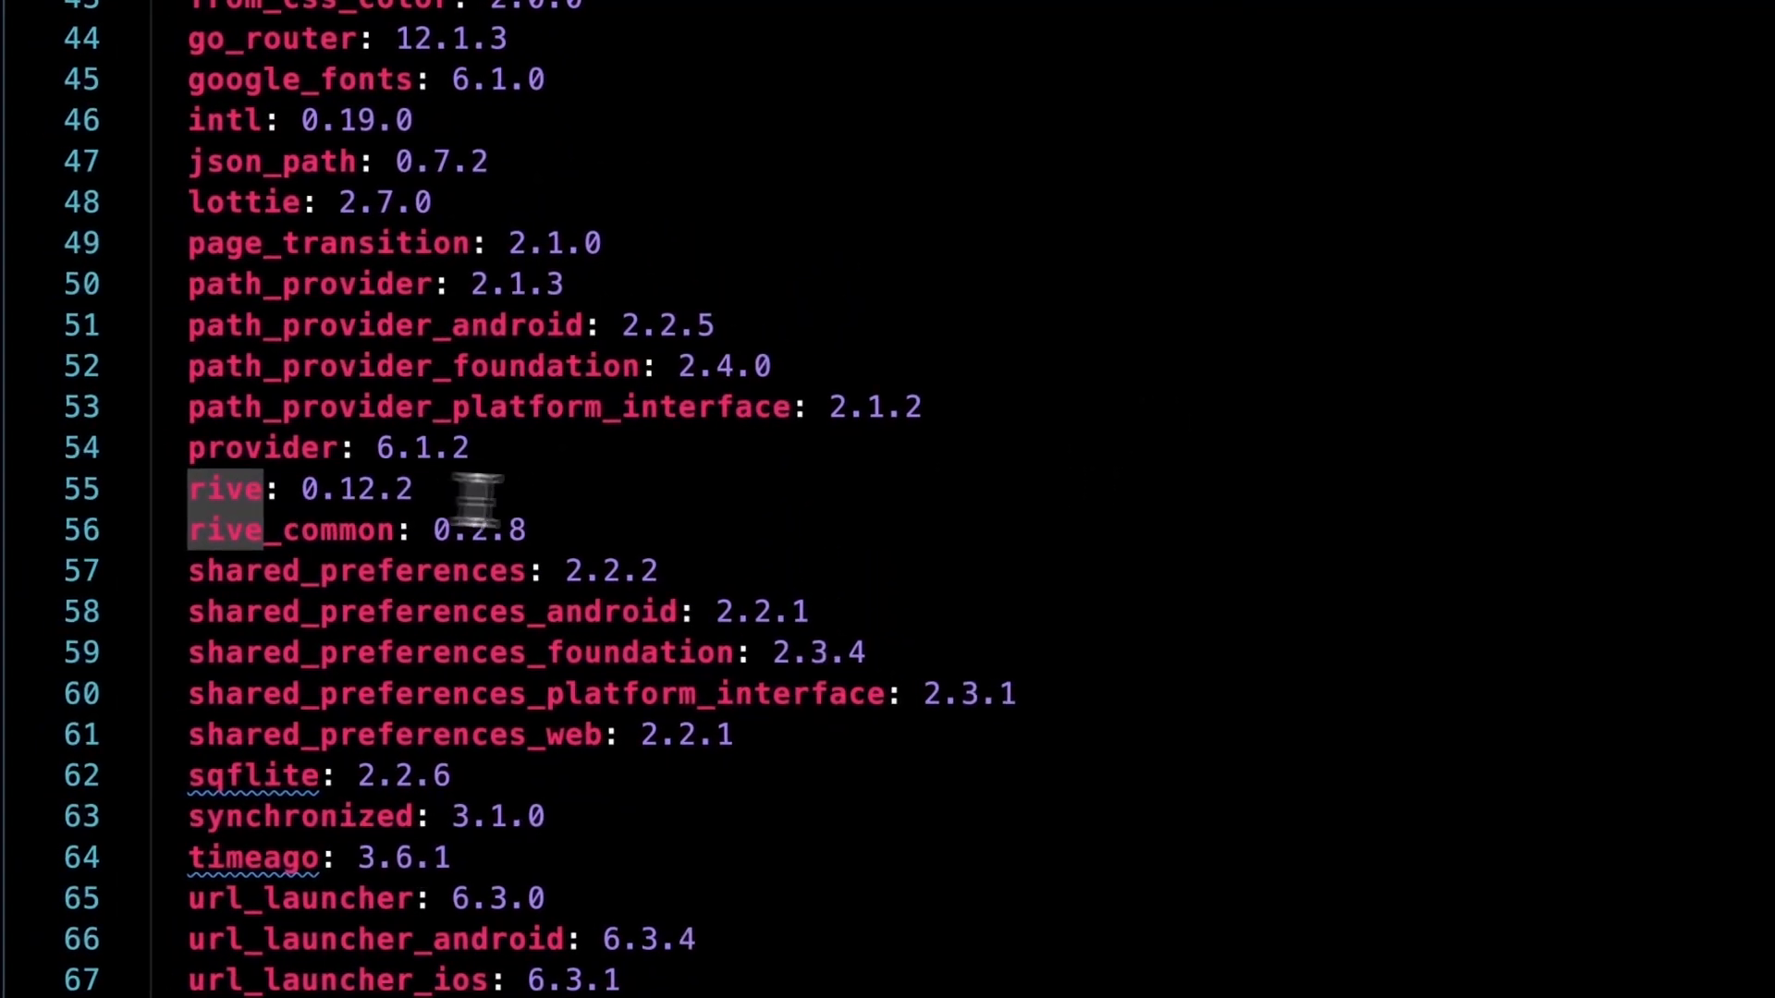
pyautogui.scroll(2, 940, 495)
pyautogui.click(551, 467)
# - Examine the flutter_animate package entry in the pubspec.yaml dependencies
pyautogui.scroll(5, 602, 469)
pyautogui.click(727, 634)
pyautogui.click(737, 259)
pyautogui.click(596, 311)
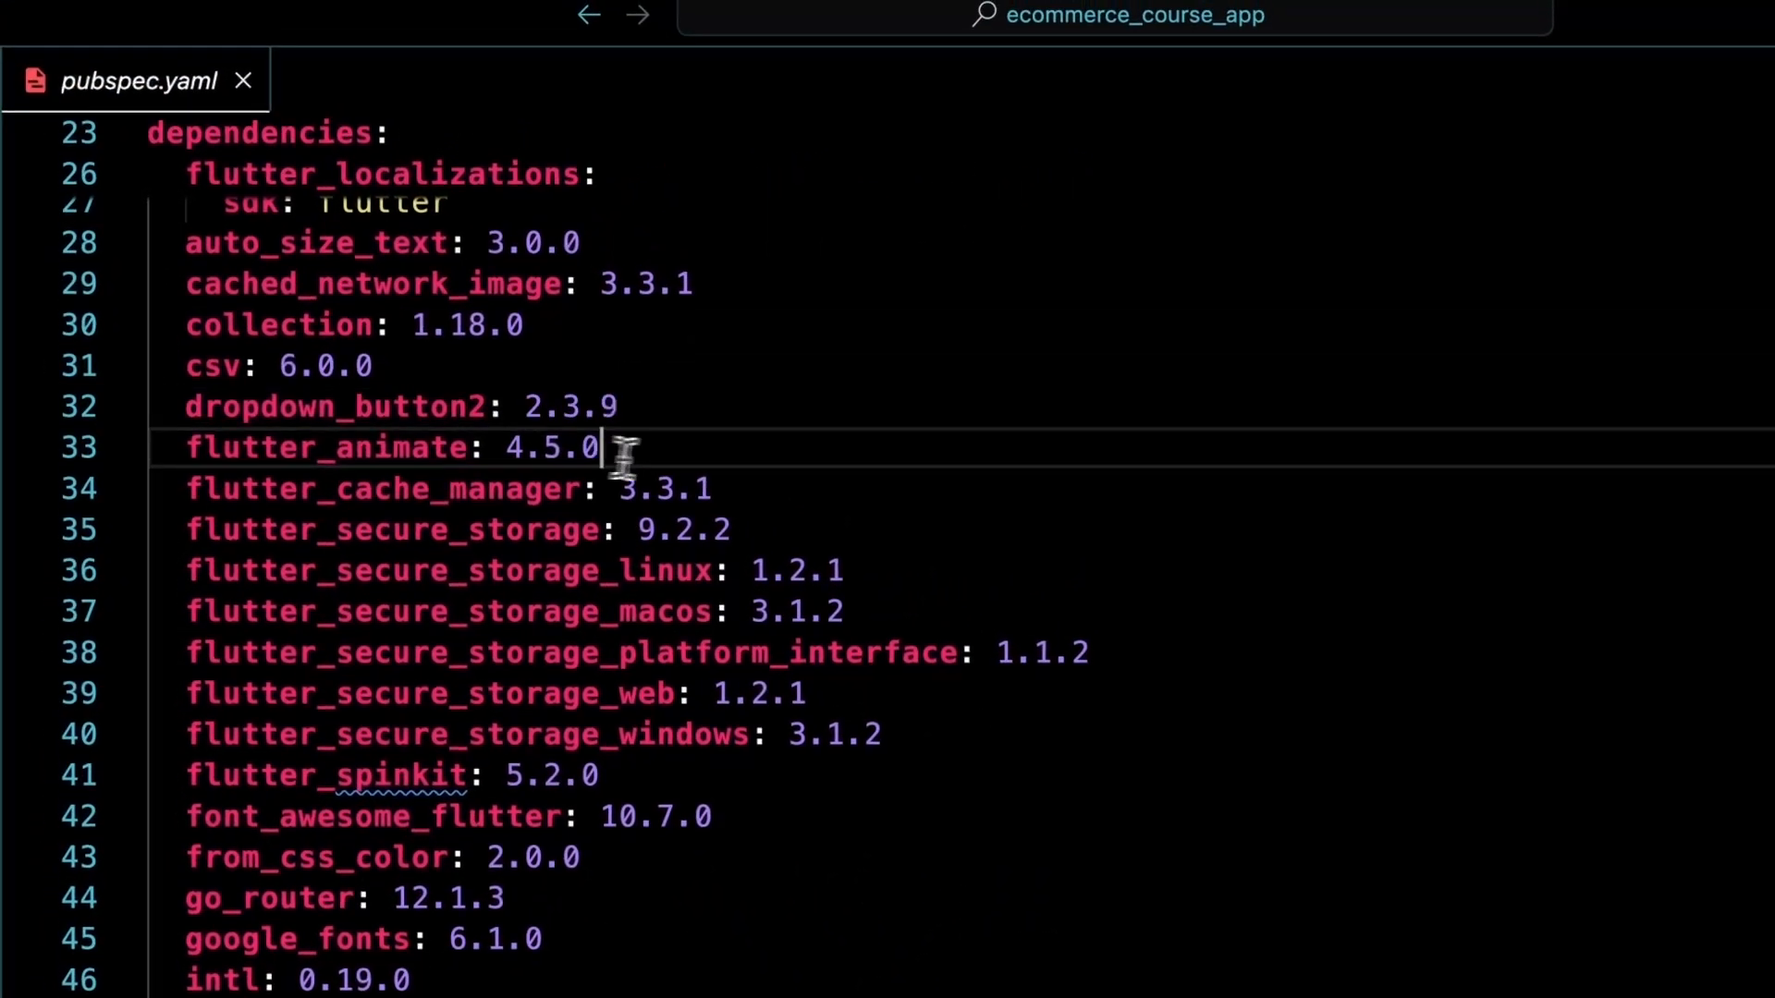
pyautogui.click(303, 452)
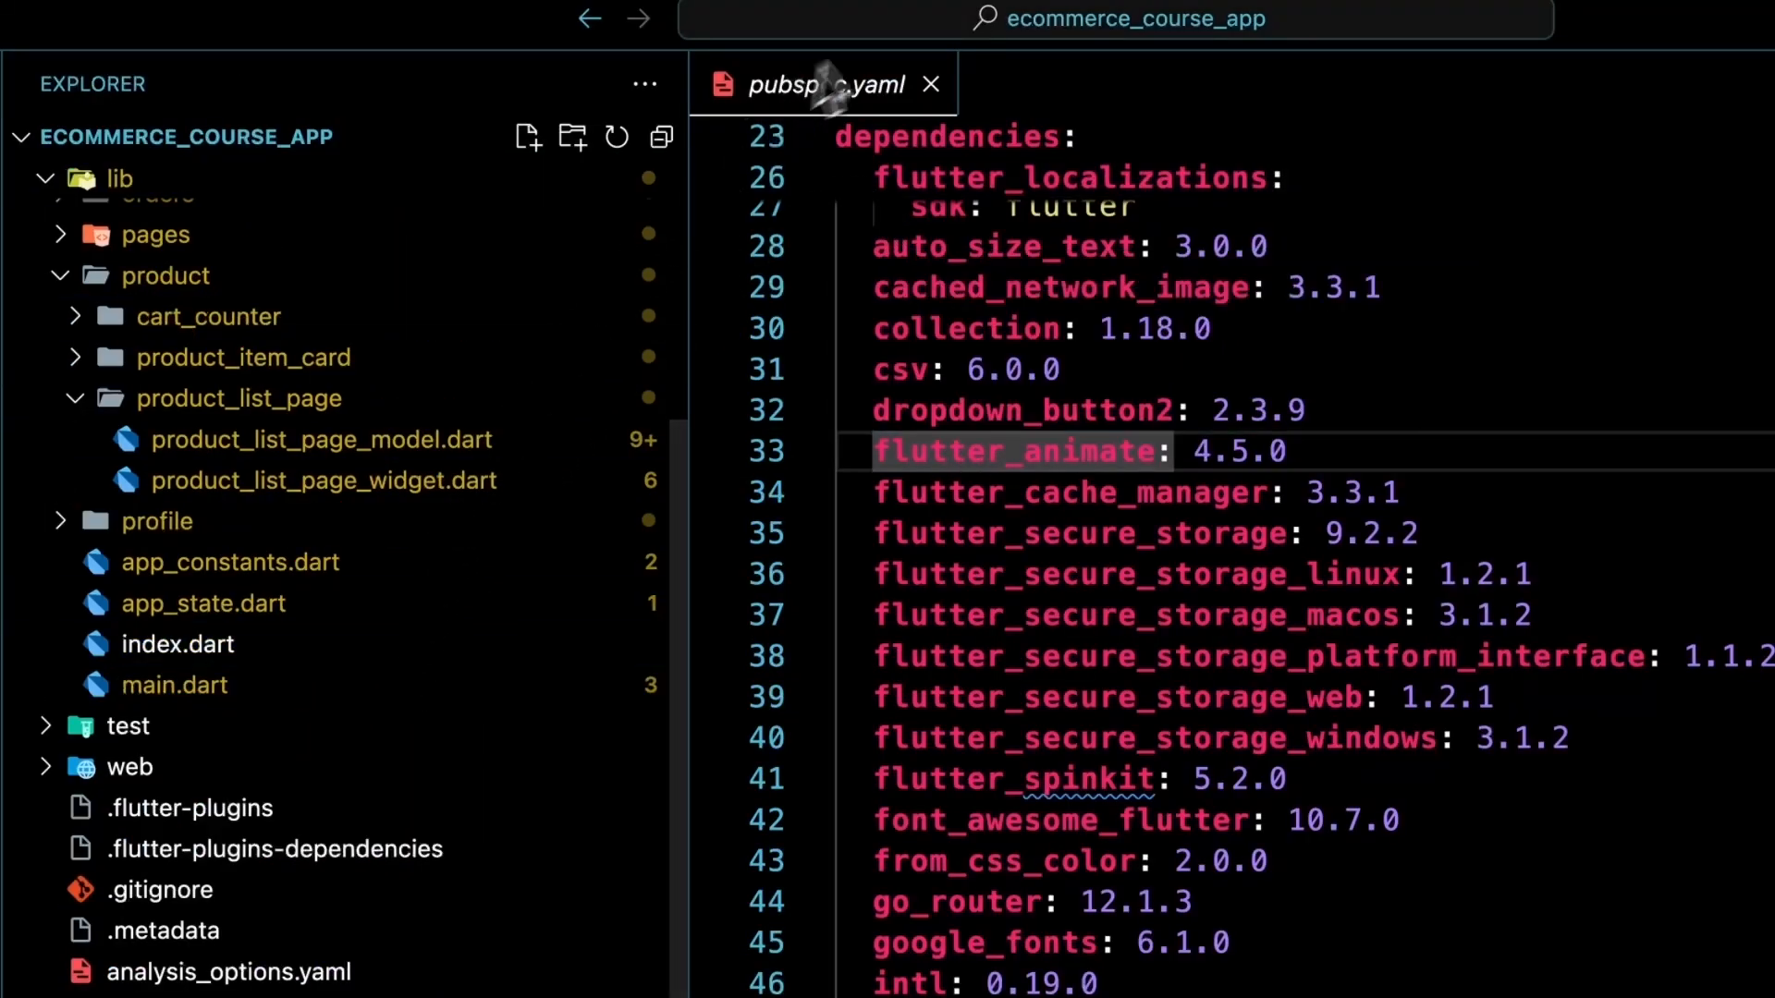
# - Close pubspec.yaml and reopen product_list_page_widget.dart at the FadeEffect of the product item card's animateOnPageLoad call
pyautogui.click(931, 84)
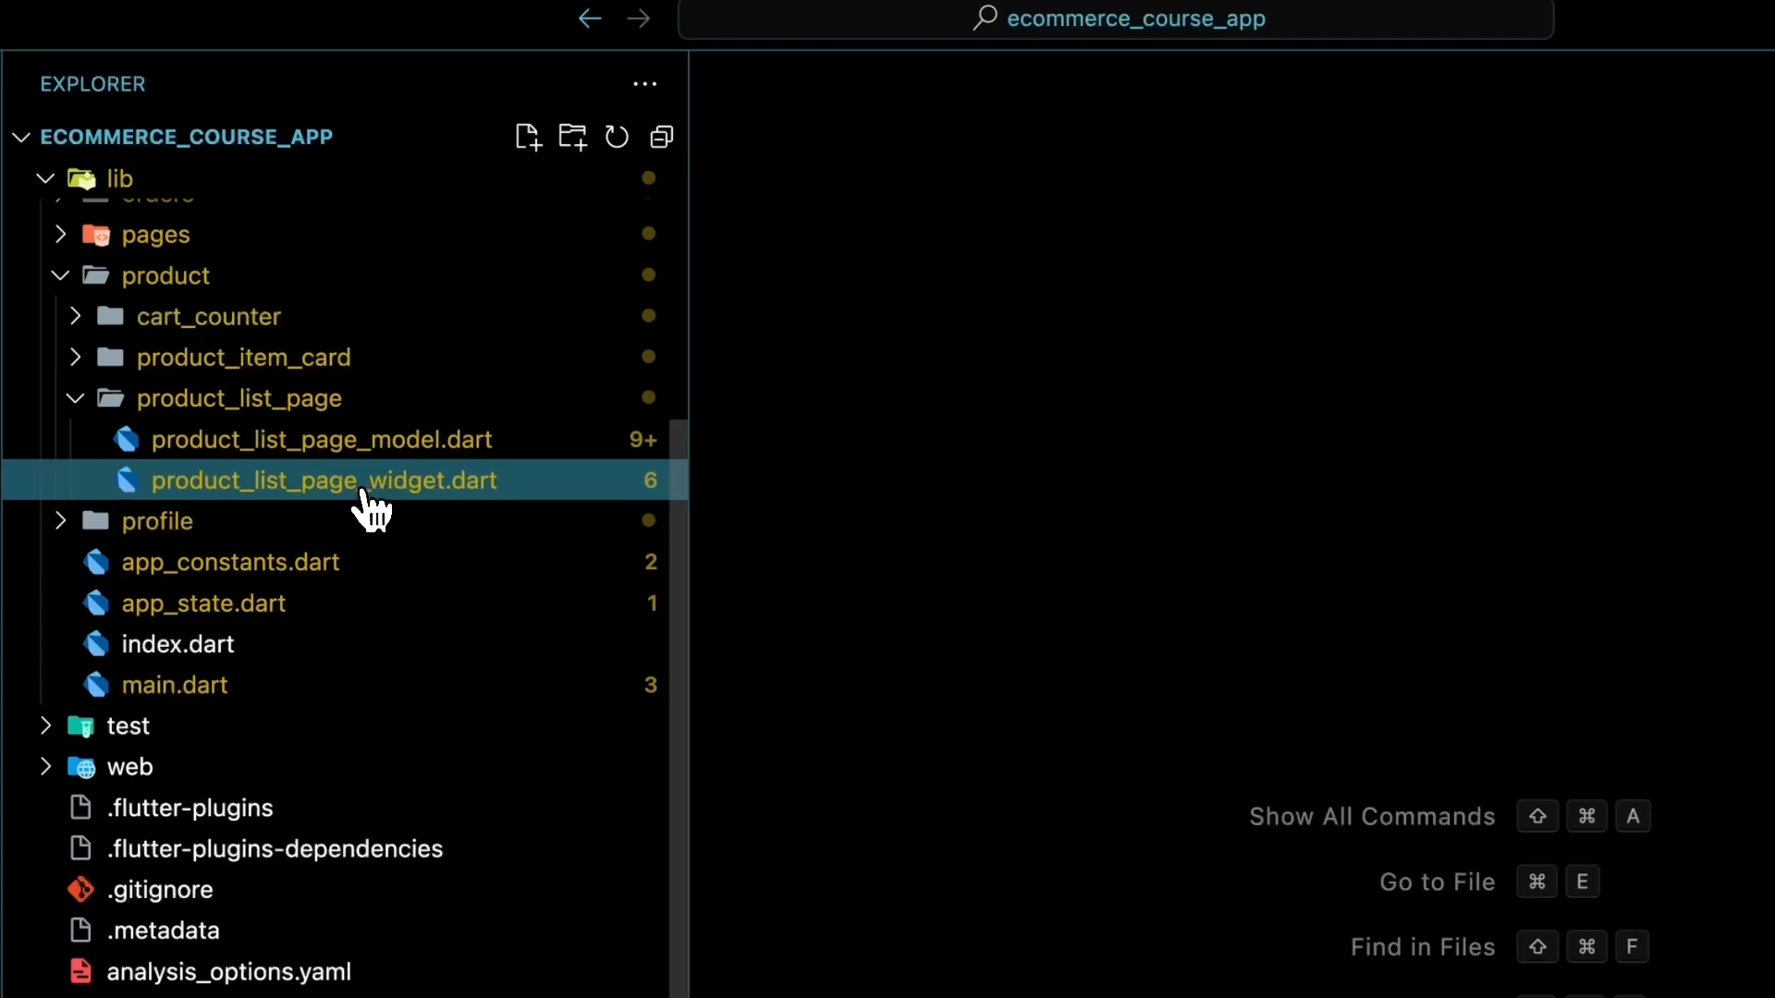
pyautogui.click(365, 490)
pyautogui.click(913, 509)
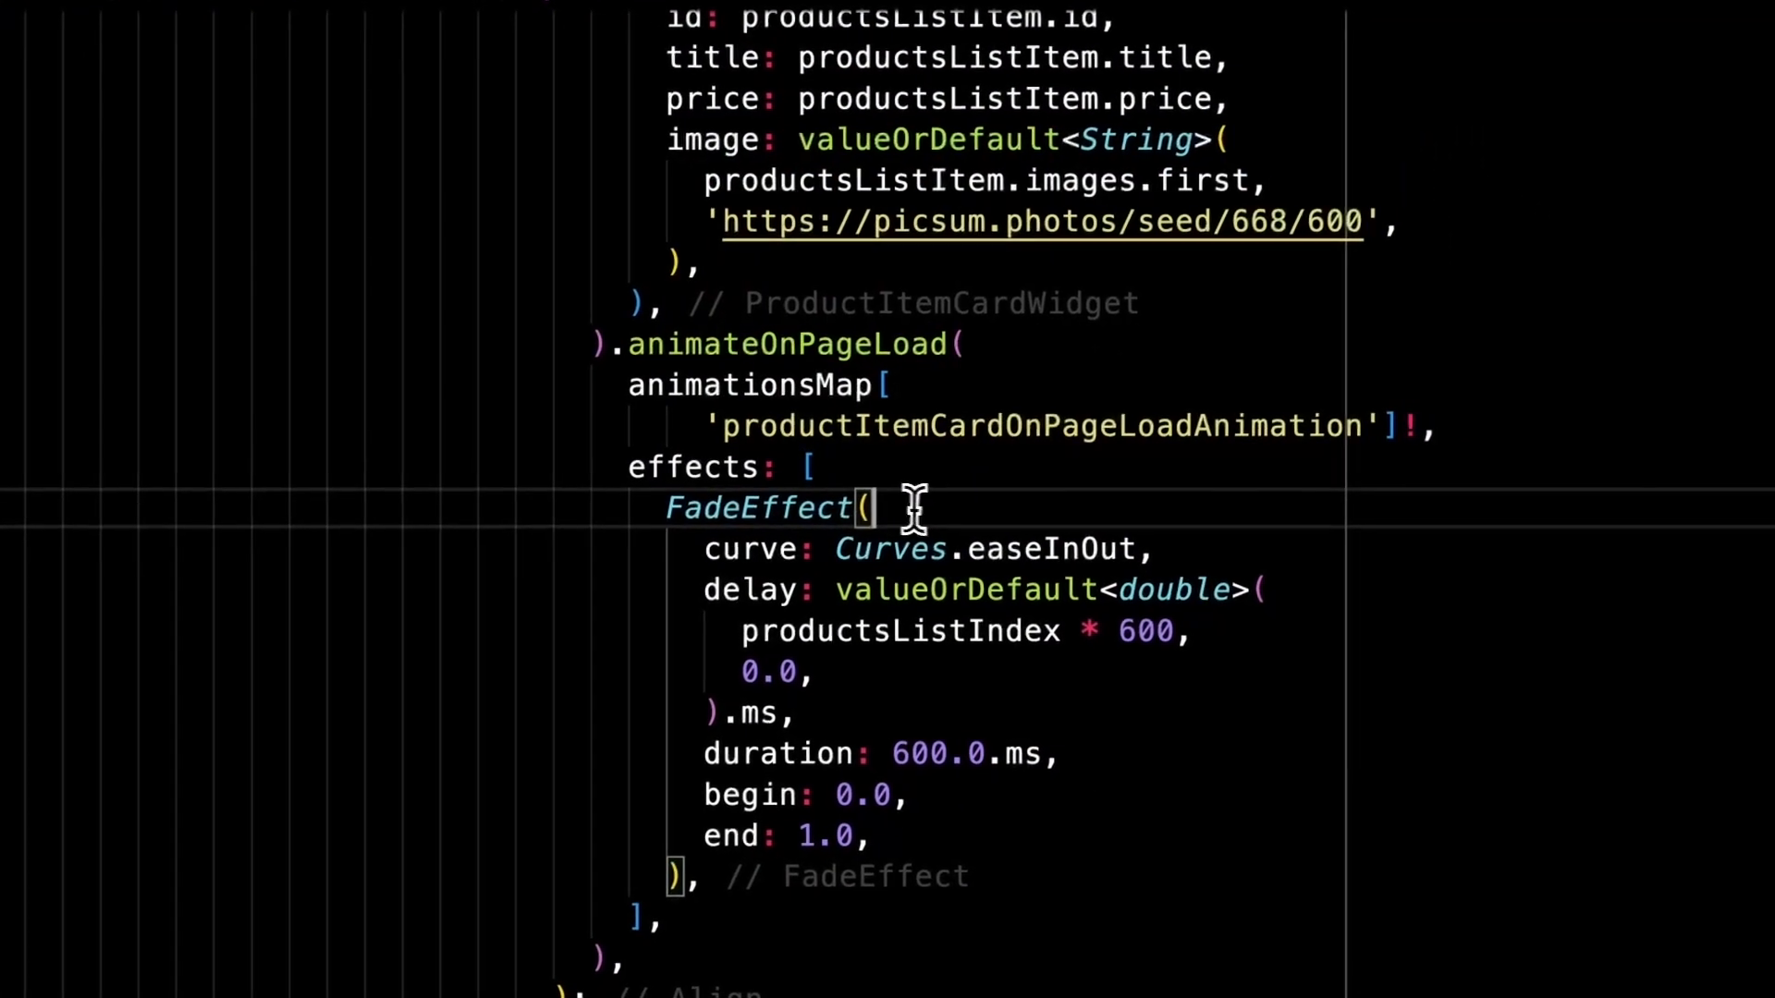